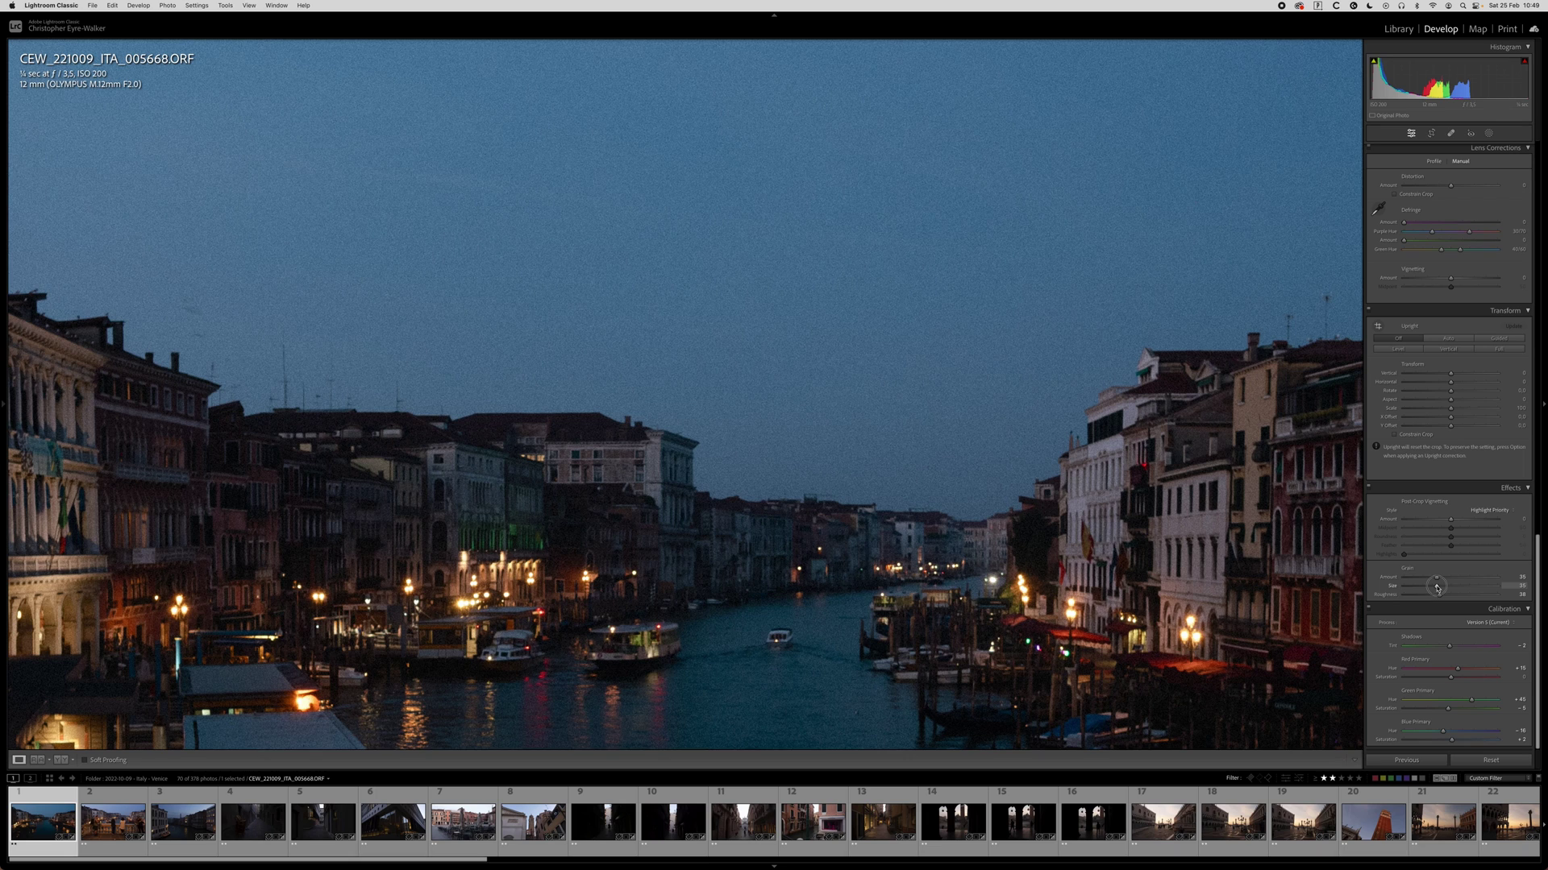
# Increase the film grain's roughness on the canal photo and check the texture across the sky and buildings.
pyautogui.moveTo(988, 179); pyautogui.dragTo(927, 204)
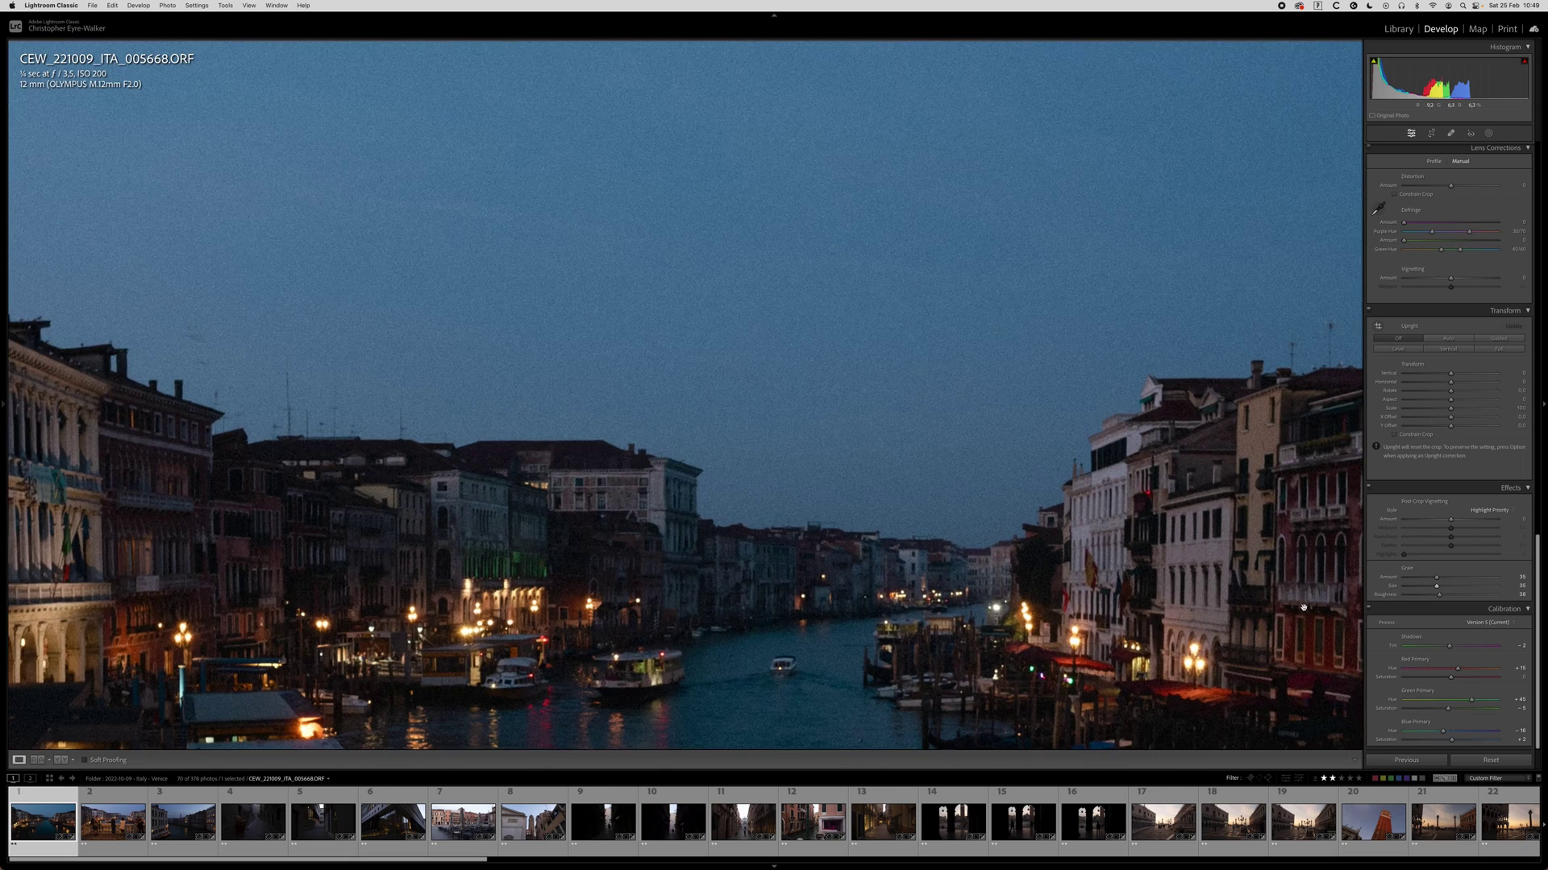
pyautogui.moveTo(1439, 595)
pyautogui.mouseDown()
pyautogui.moveTo(1453, 595)
pyautogui.moveTo(1441, 589)
pyautogui.mouseUp()
pyautogui.moveTo(1354, 516); pyautogui.dragTo(1310, 526)
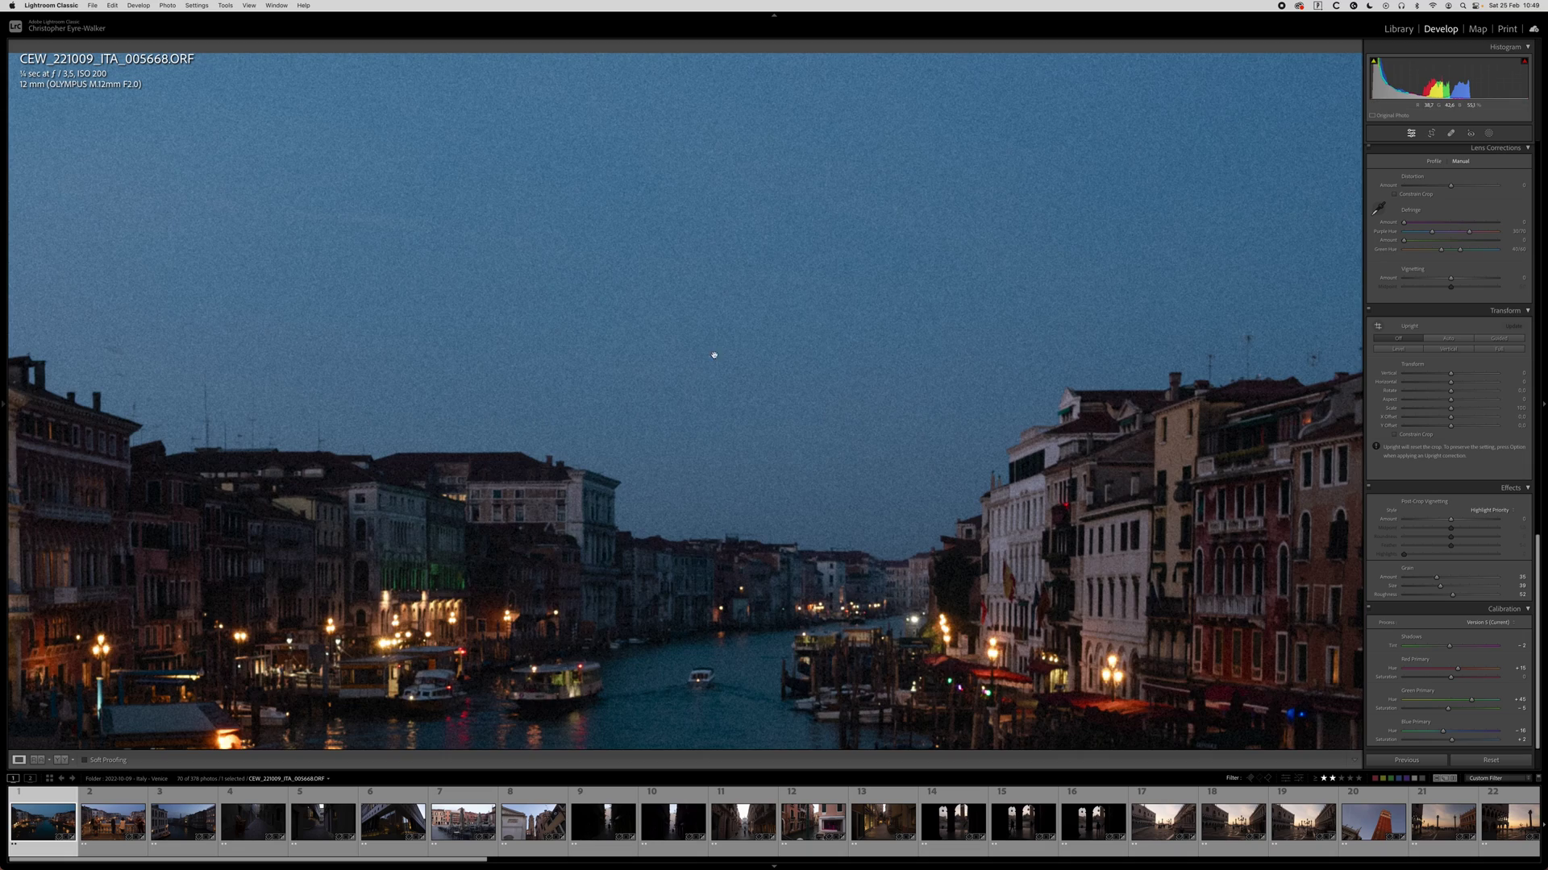
pyautogui.moveTo(713, 354); pyautogui.dragTo(657, 163)
pyautogui.moveTo(830, 291); pyautogui.dragTo(742, 376)
pyautogui.click(592, 359)
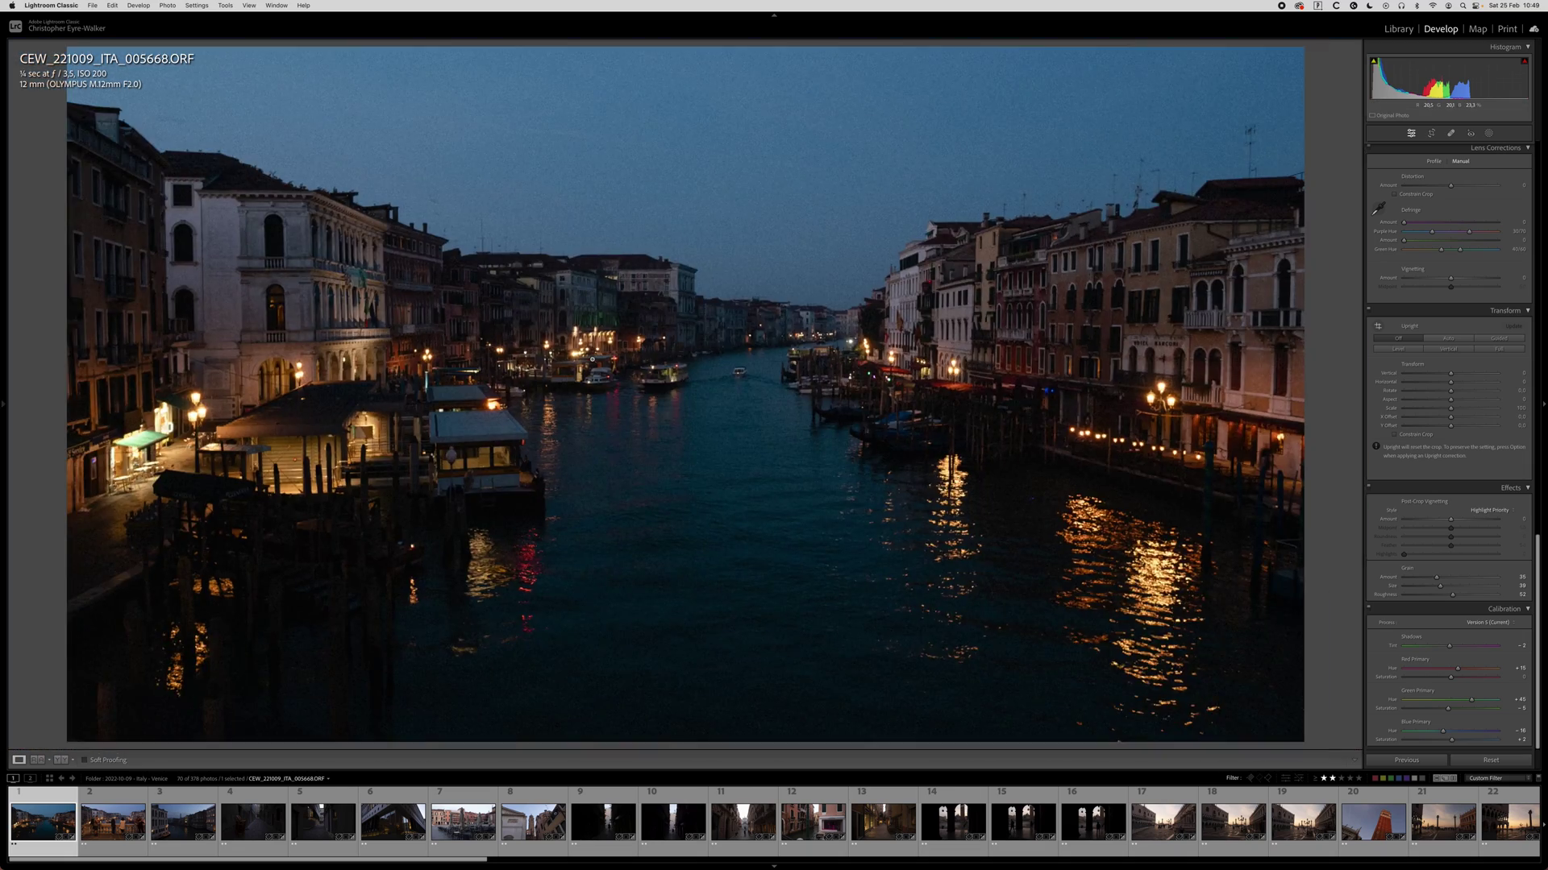
# Copy the canal photo's develop settings, leaving out masking, healing and transform.
pyautogui.scroll(15, 1477, 457)
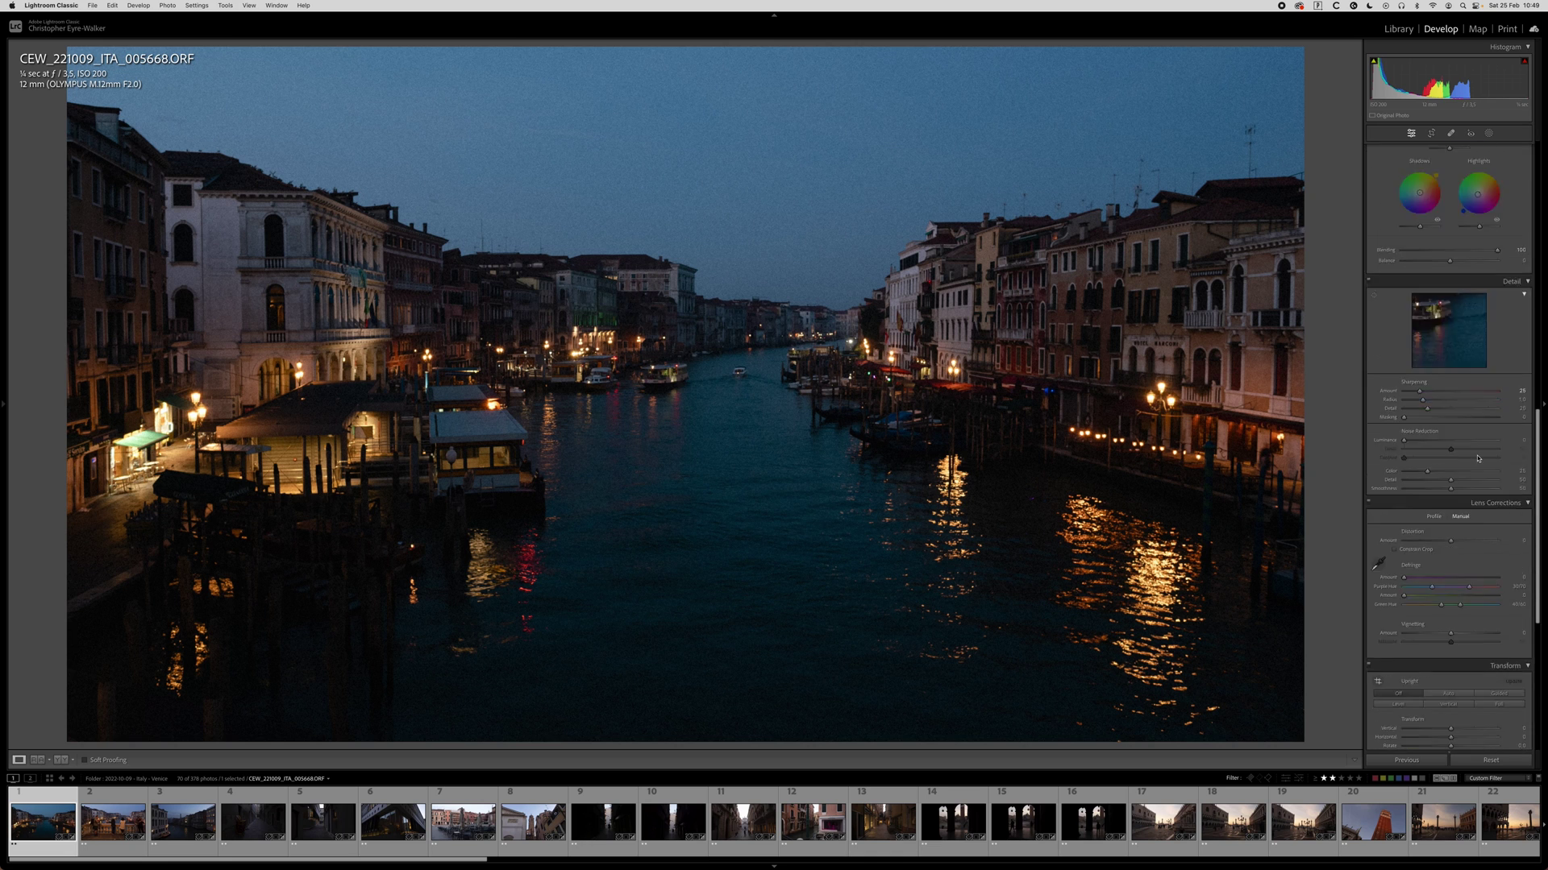
pyautogui.scroll(-5, 1477, 457)
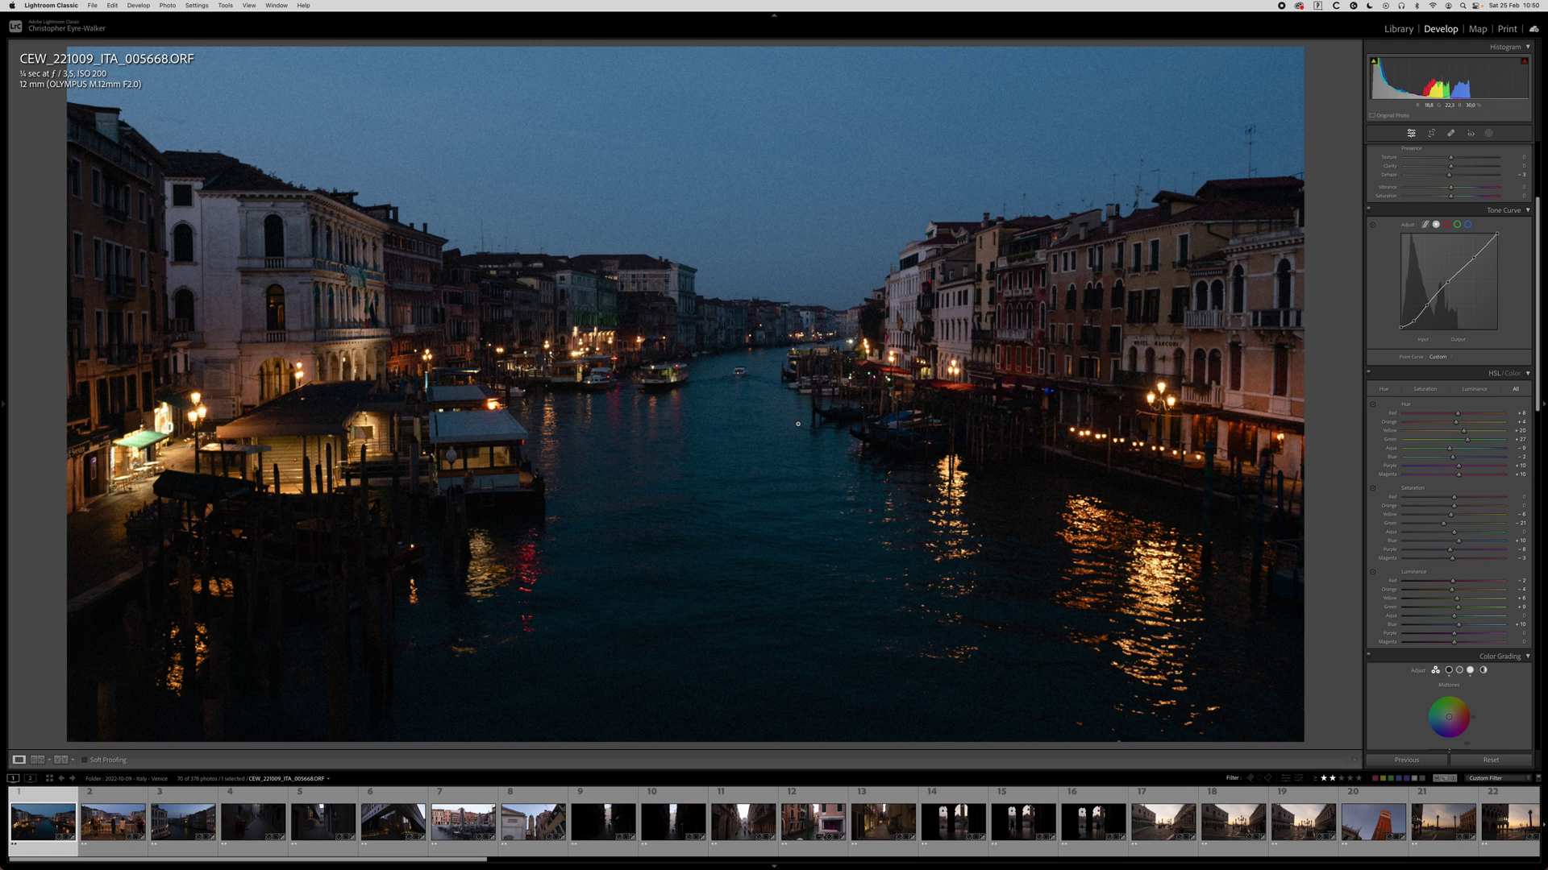
pyautogui.press('super+shift+c')
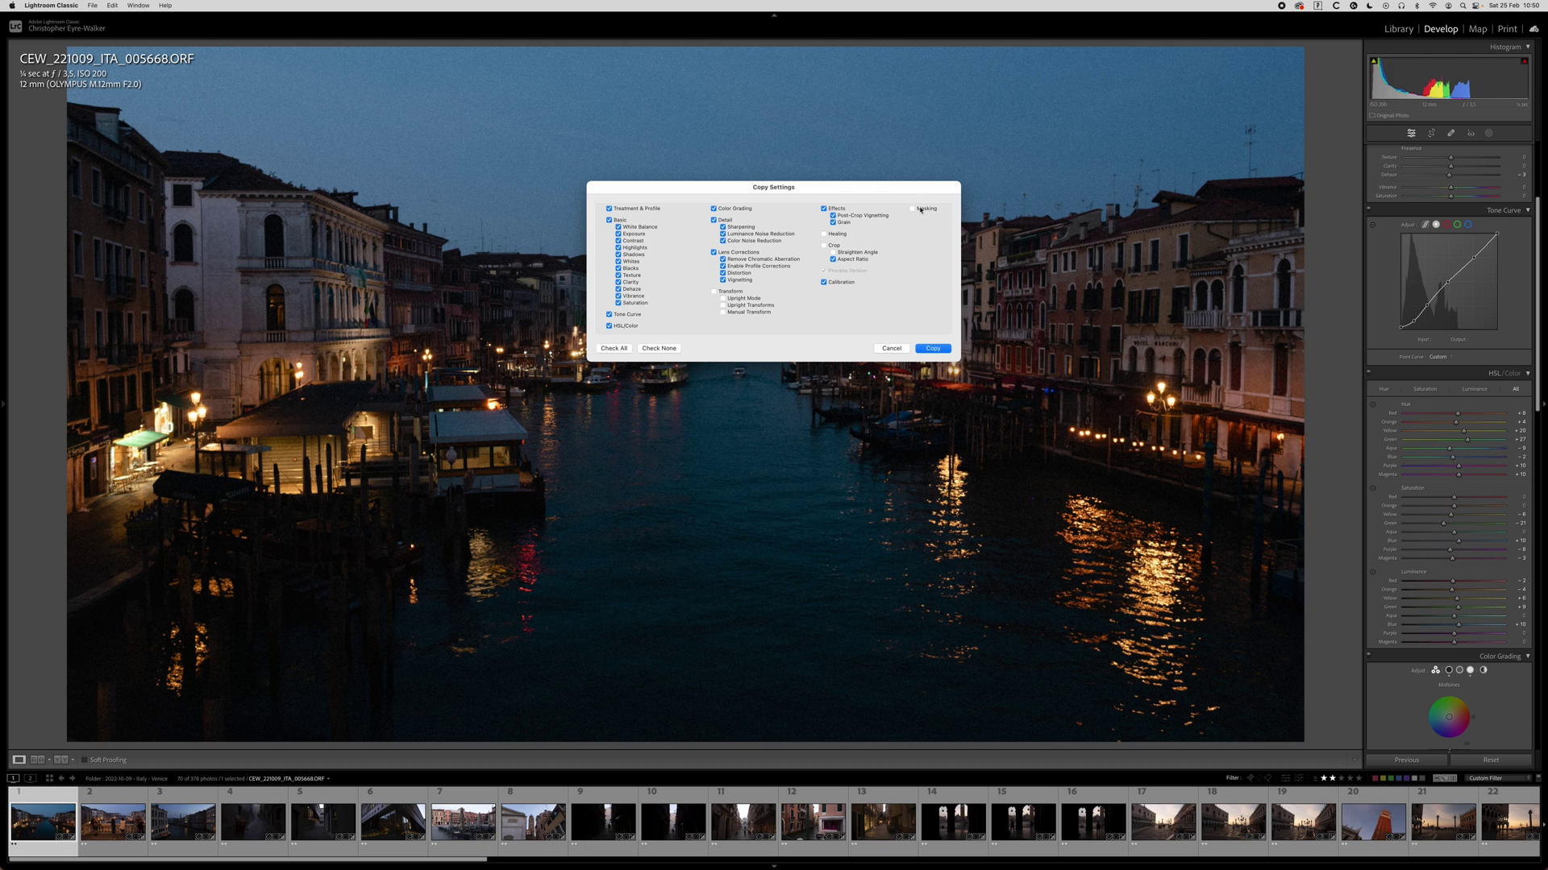
pyautogui.click(933, 349)
# Remove the star rating from CEW_221009_ITA_005672, paste the copied settings onto CEW_221009_ITA_005675 and check the result up close.
pyautogui.press('Right')
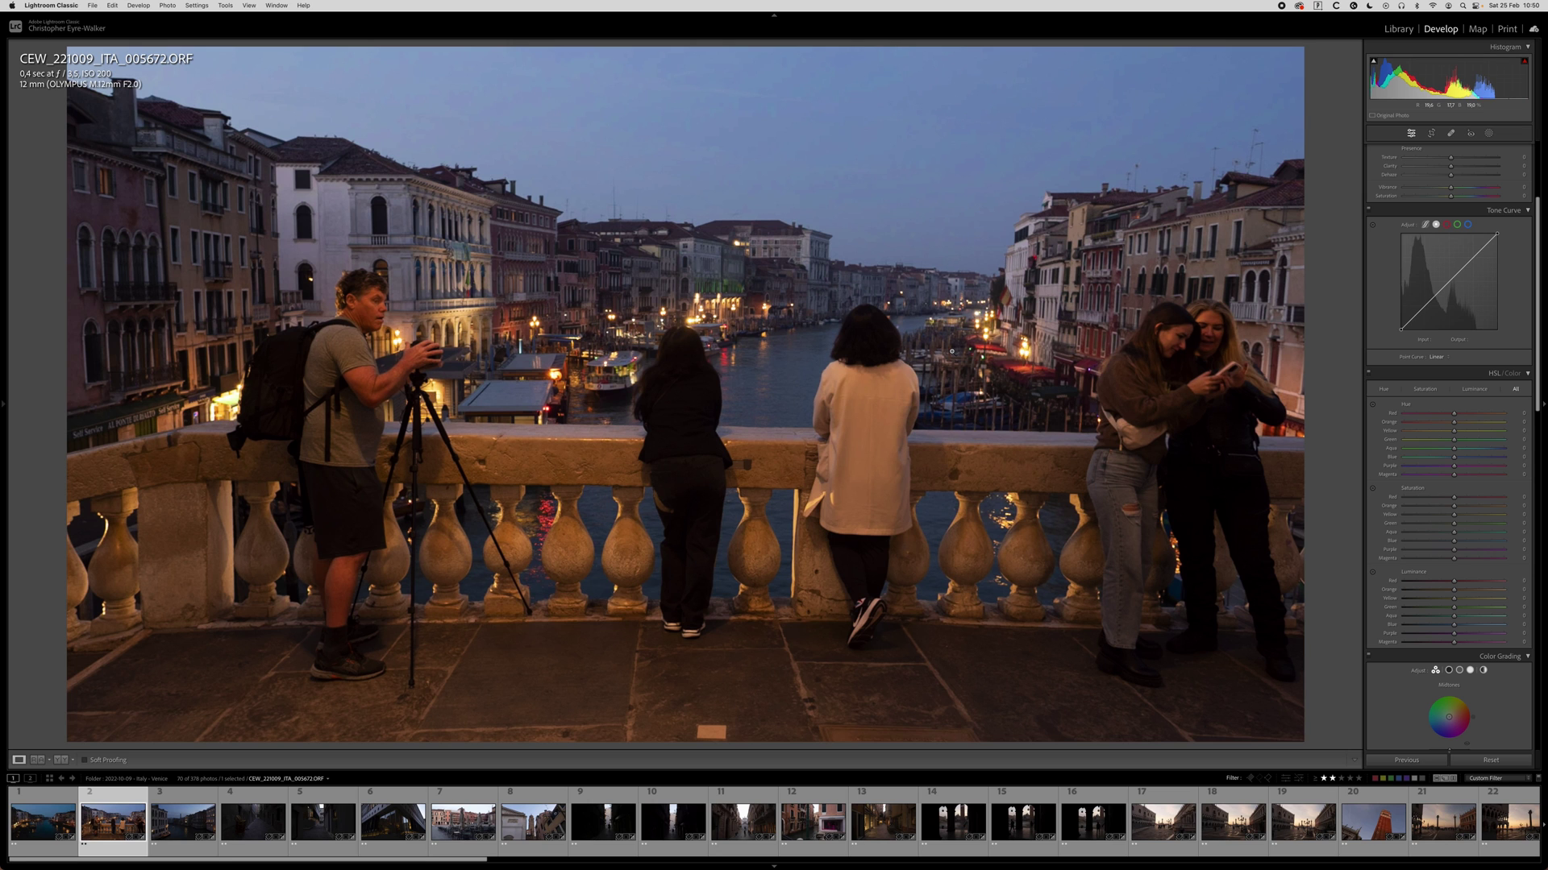
pyautogui.press('0')
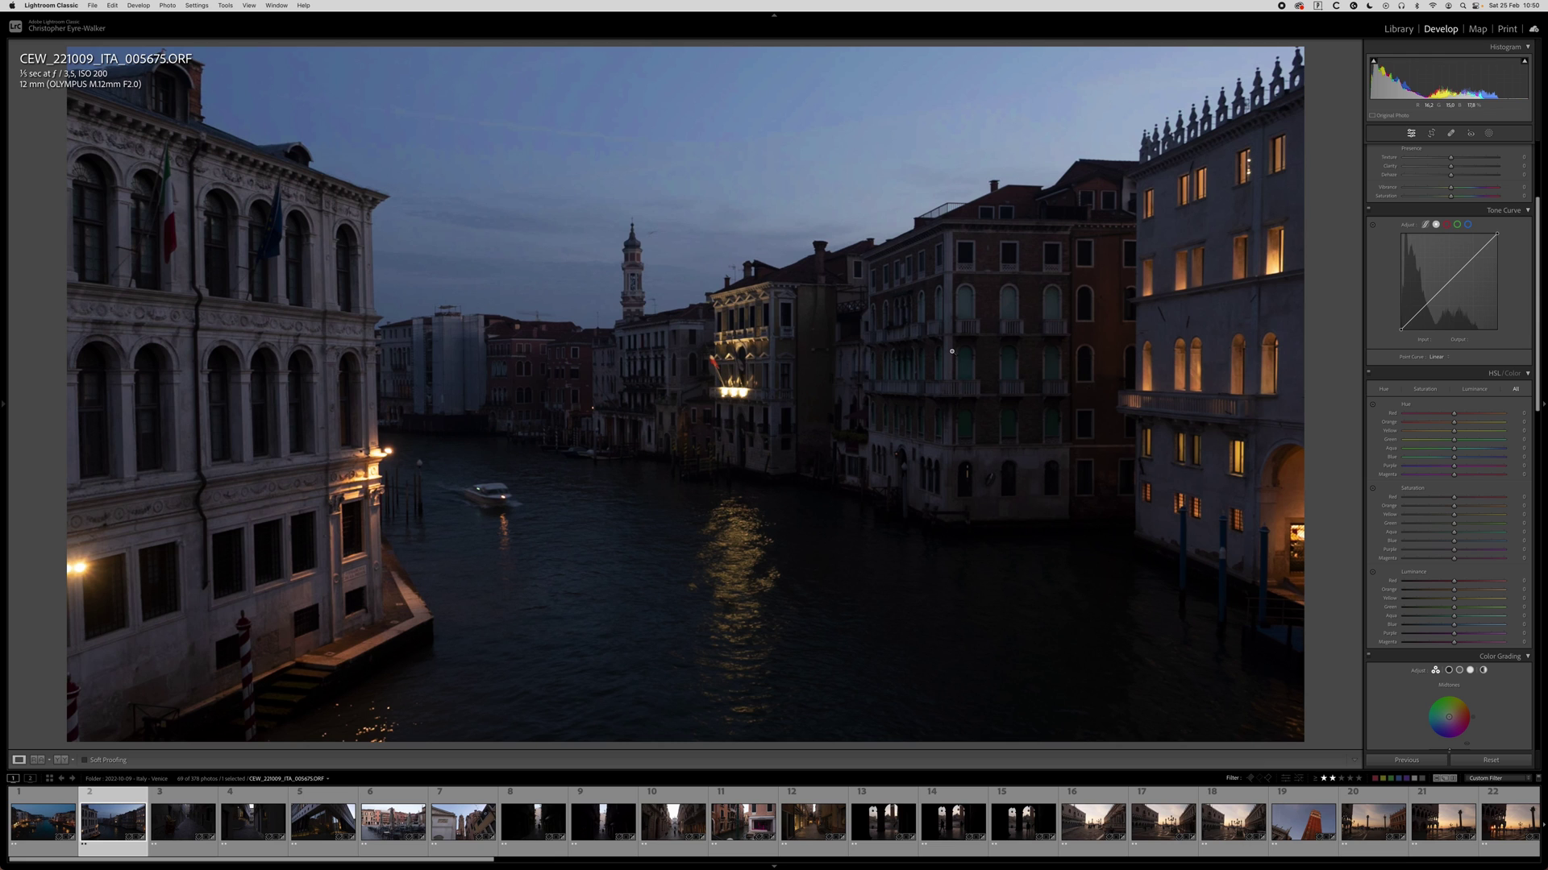
pyautogui.press('super+shift+v')
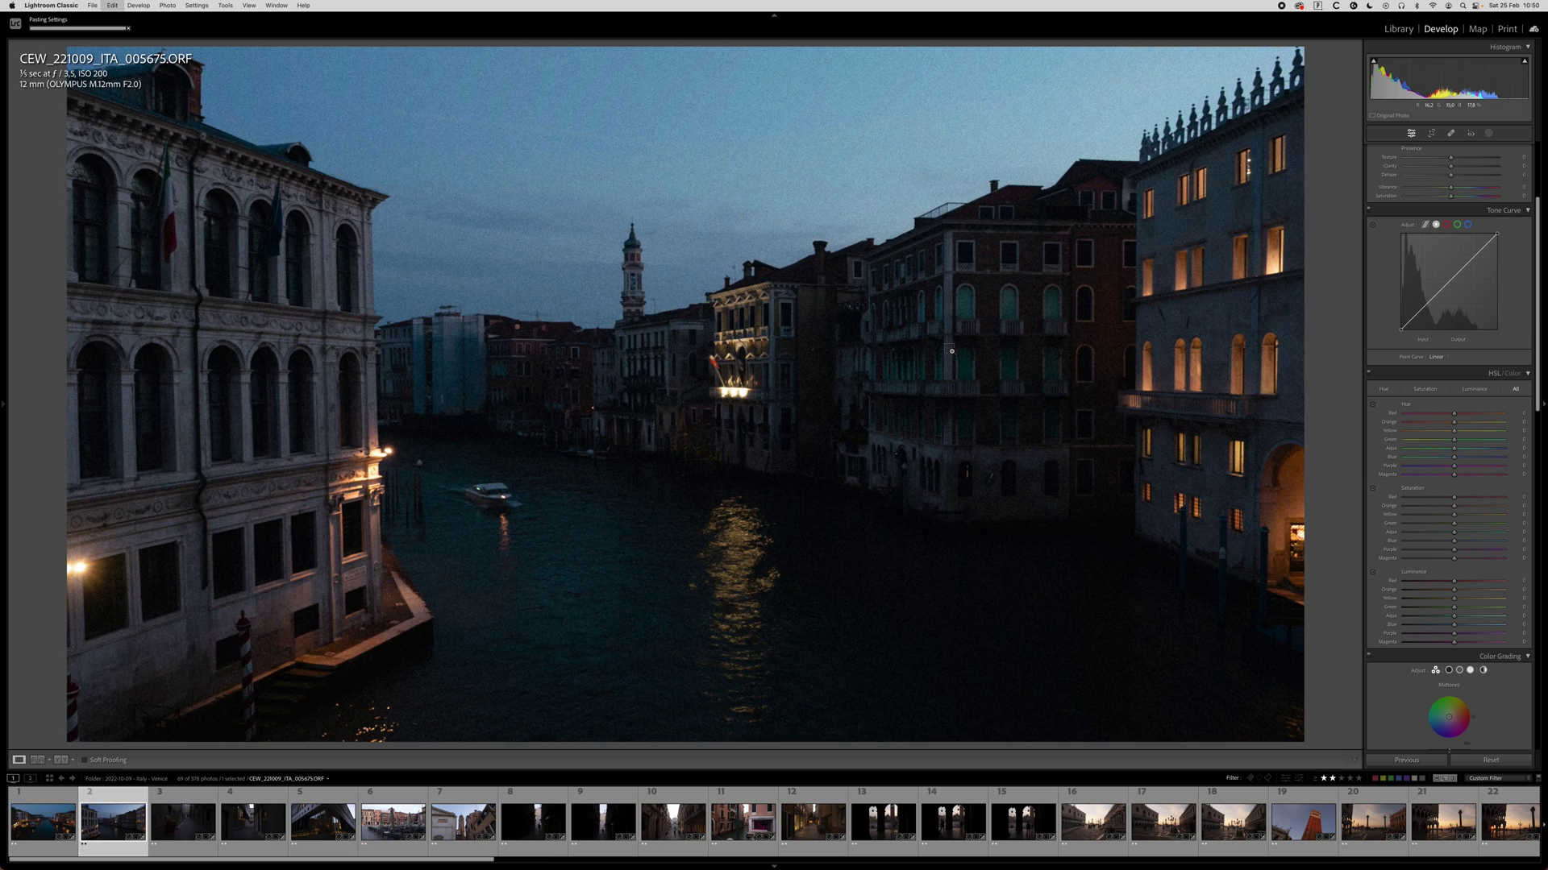
pyautogui.click(556, 272)
pyautogui.moveTo(582, 158); pyautogui.dragTo(790, 342)
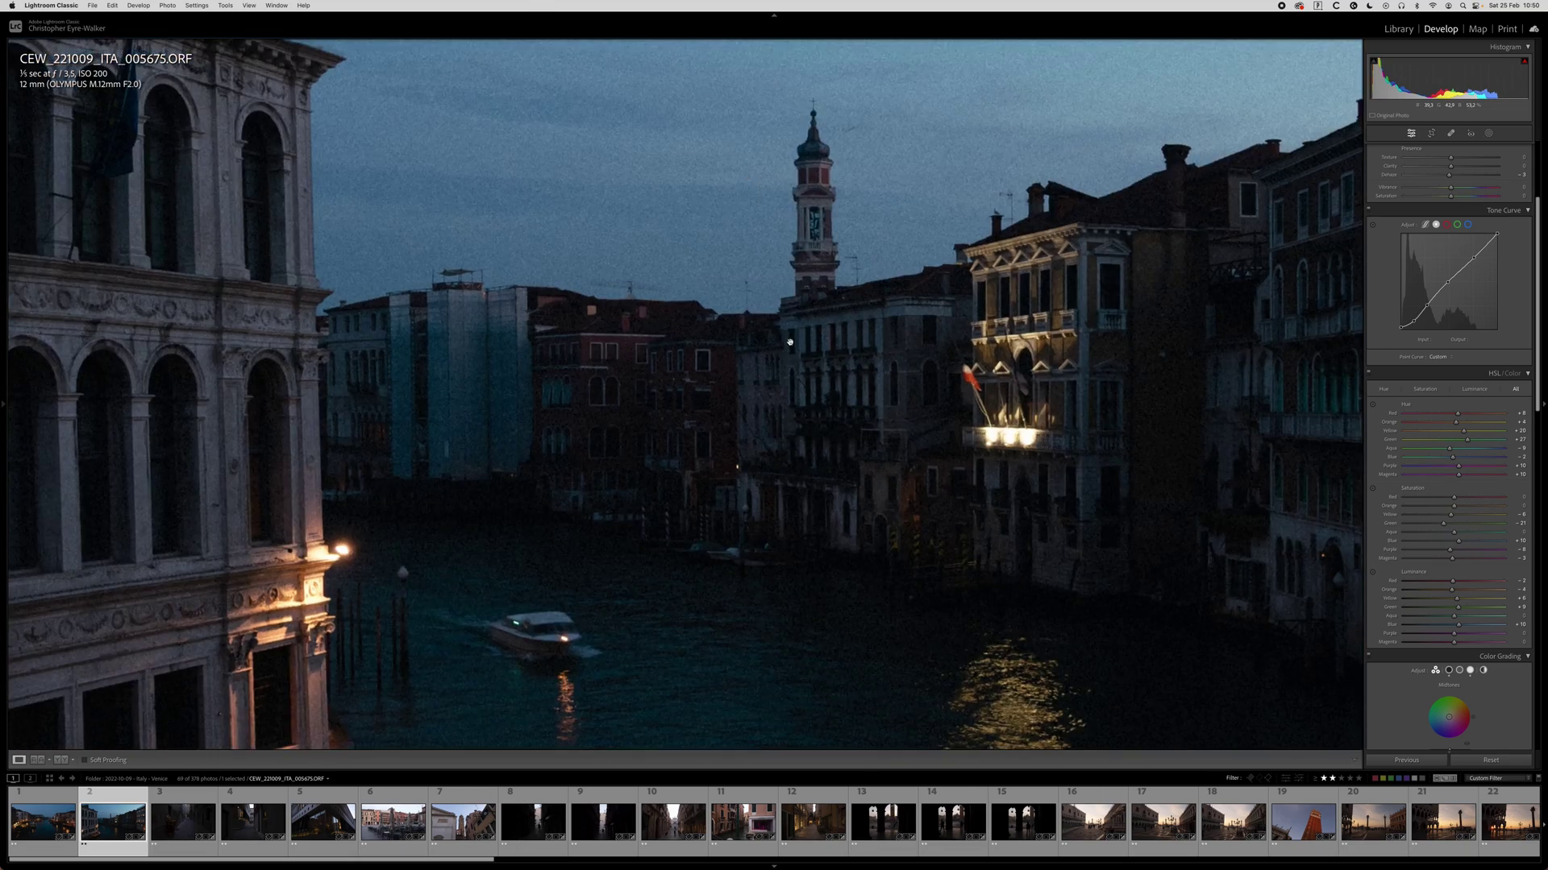
pyautogui.click(790, 341)
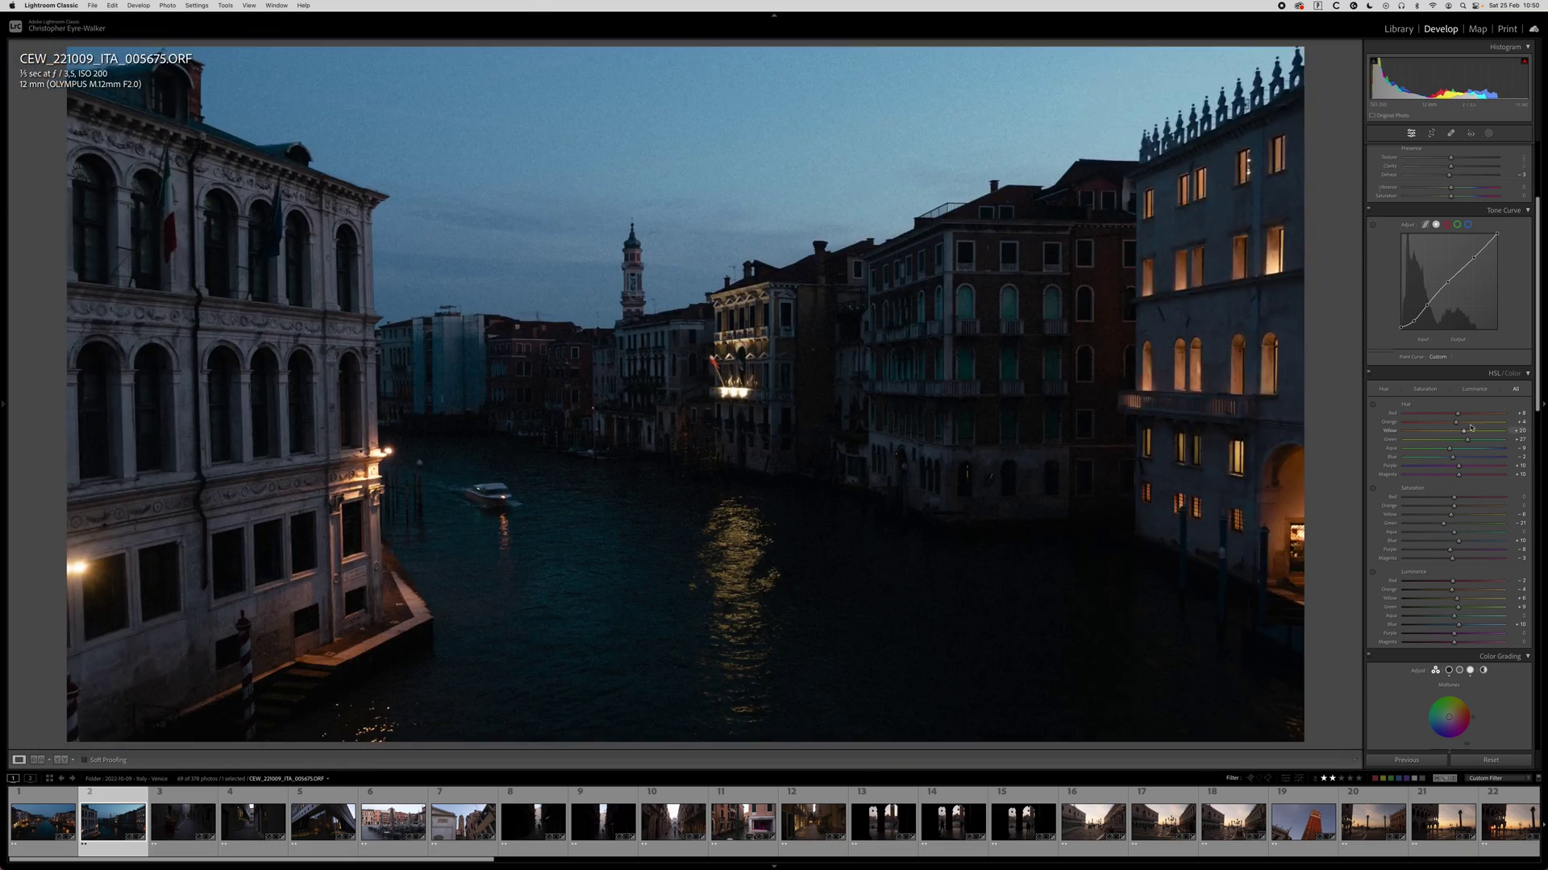
# Raise the photo's exposure to about +0.35 and lower its contrast slightly.
pyautogui.scroll(5, 1470, 427)
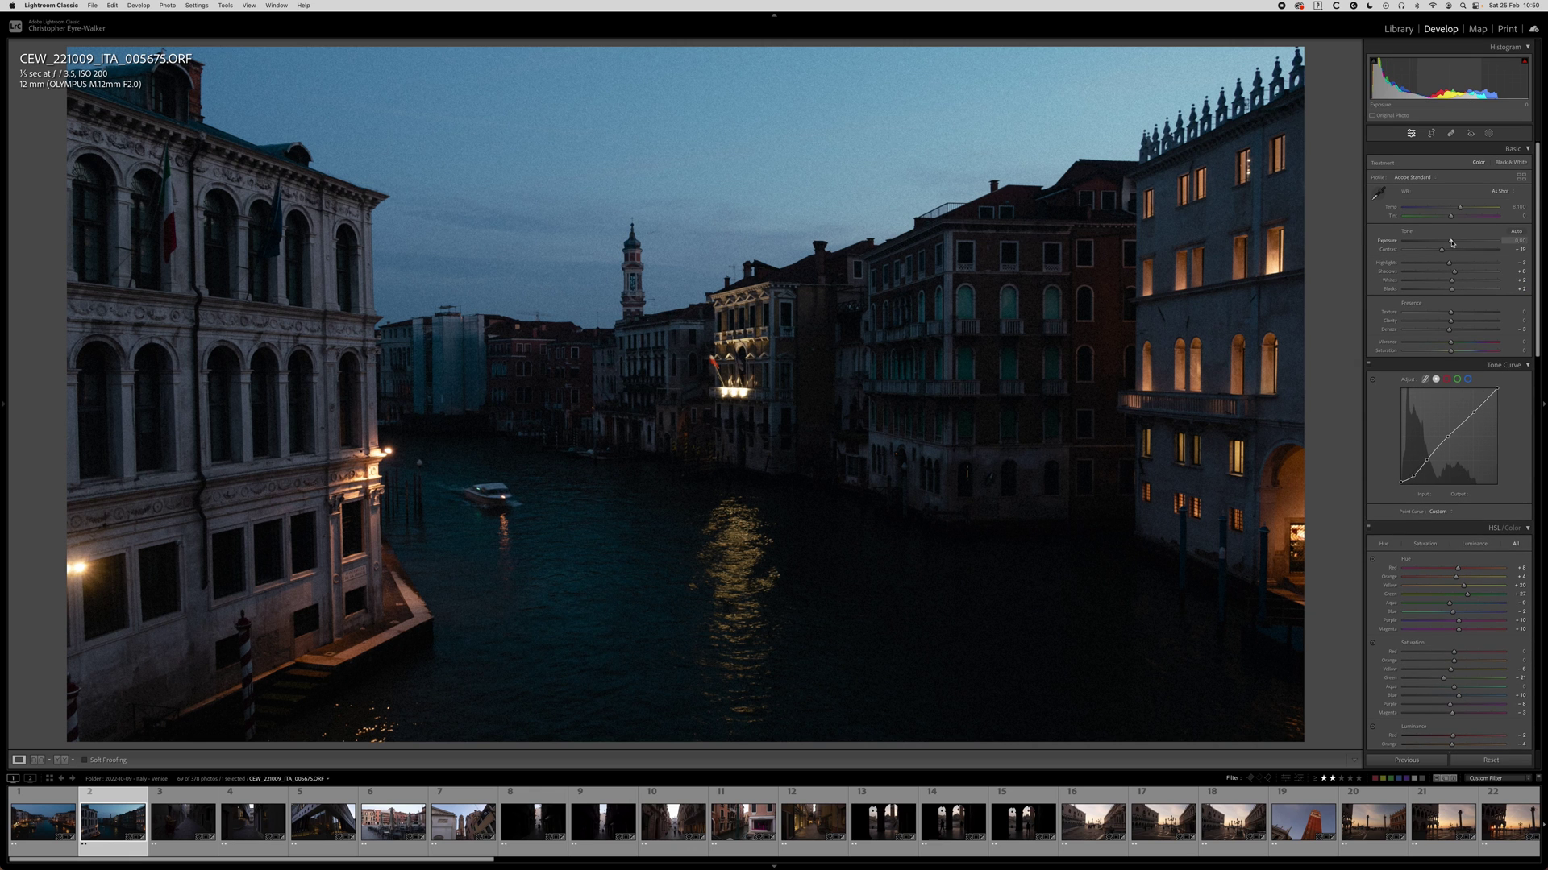
pyautogui.moveTo(1452, 243); pyautogui.dragTo(1455, 243)
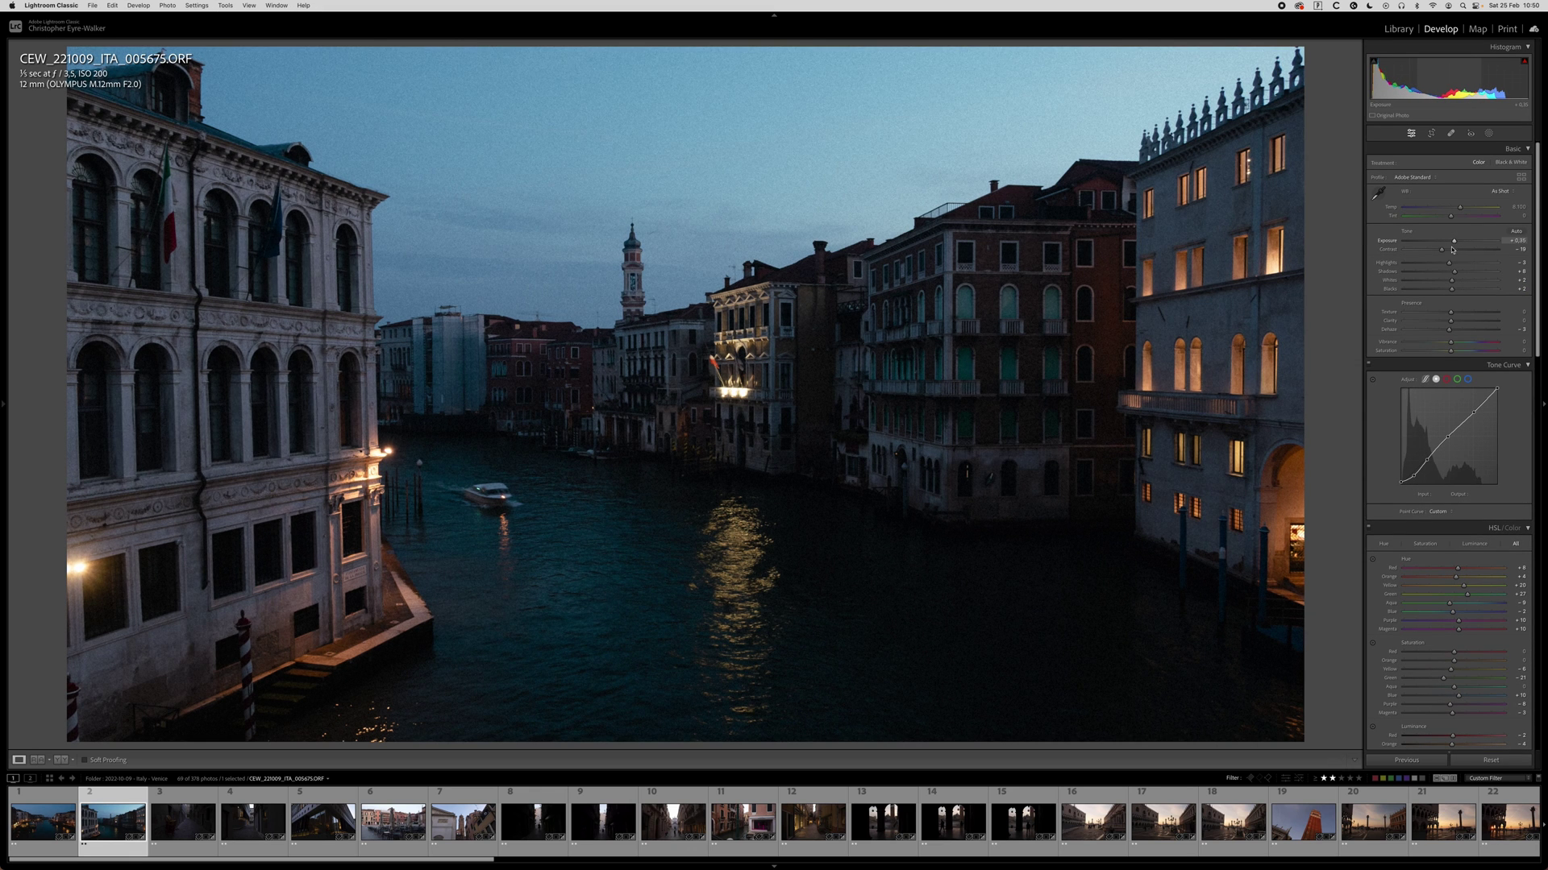
pyautogui.moveTo(1442, 250); pyautogui.dragTo(1440, 251)
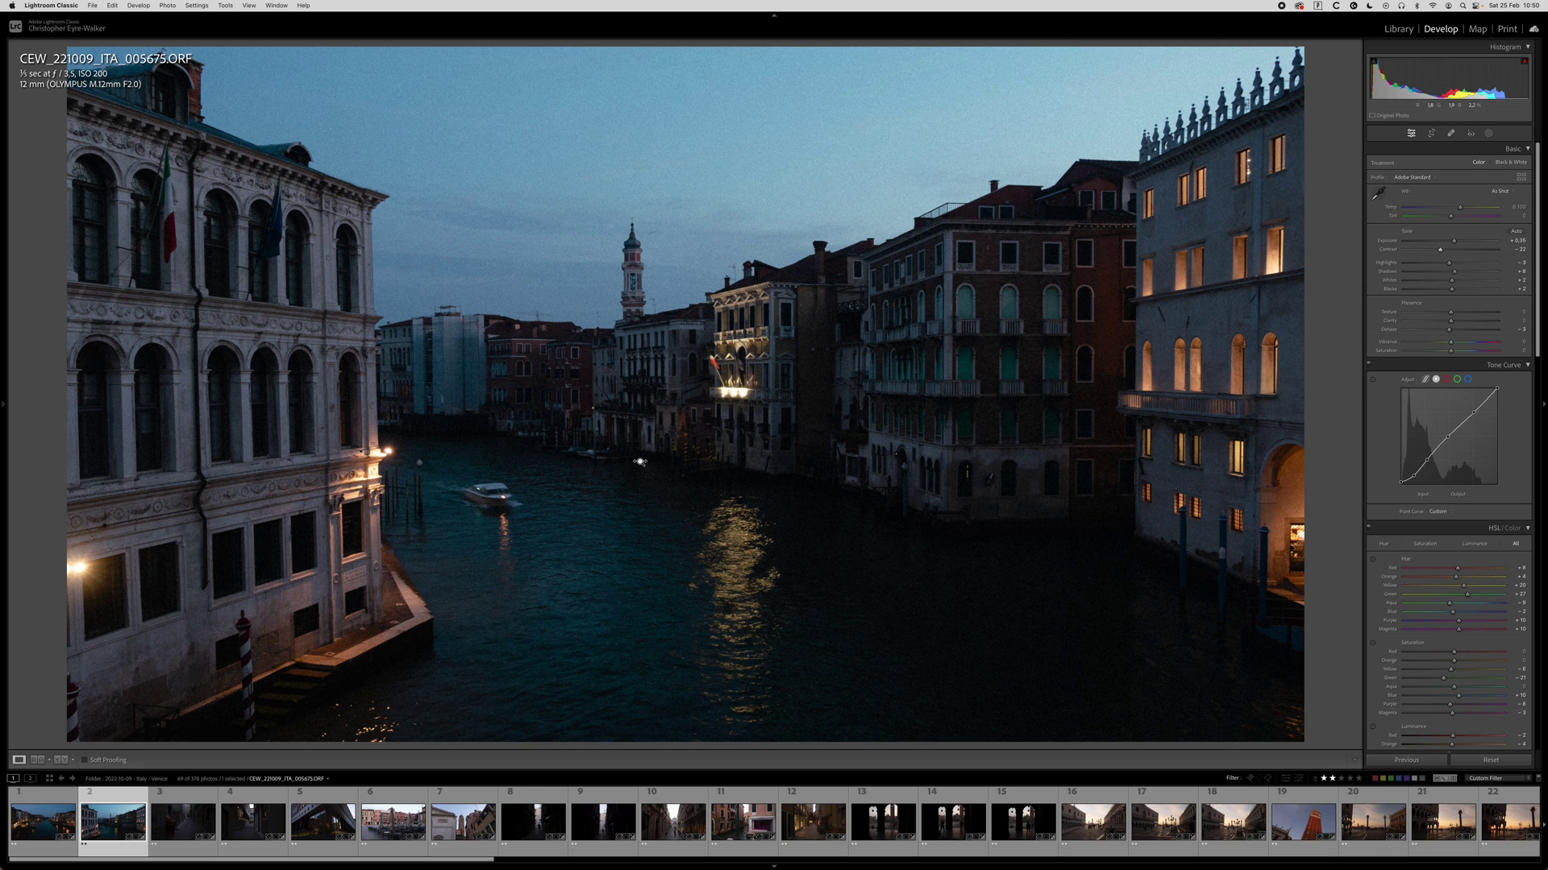
# Draw a radial gradient mask over the canal water near the boat.
pyautogui.hotkey('shift', 'm')
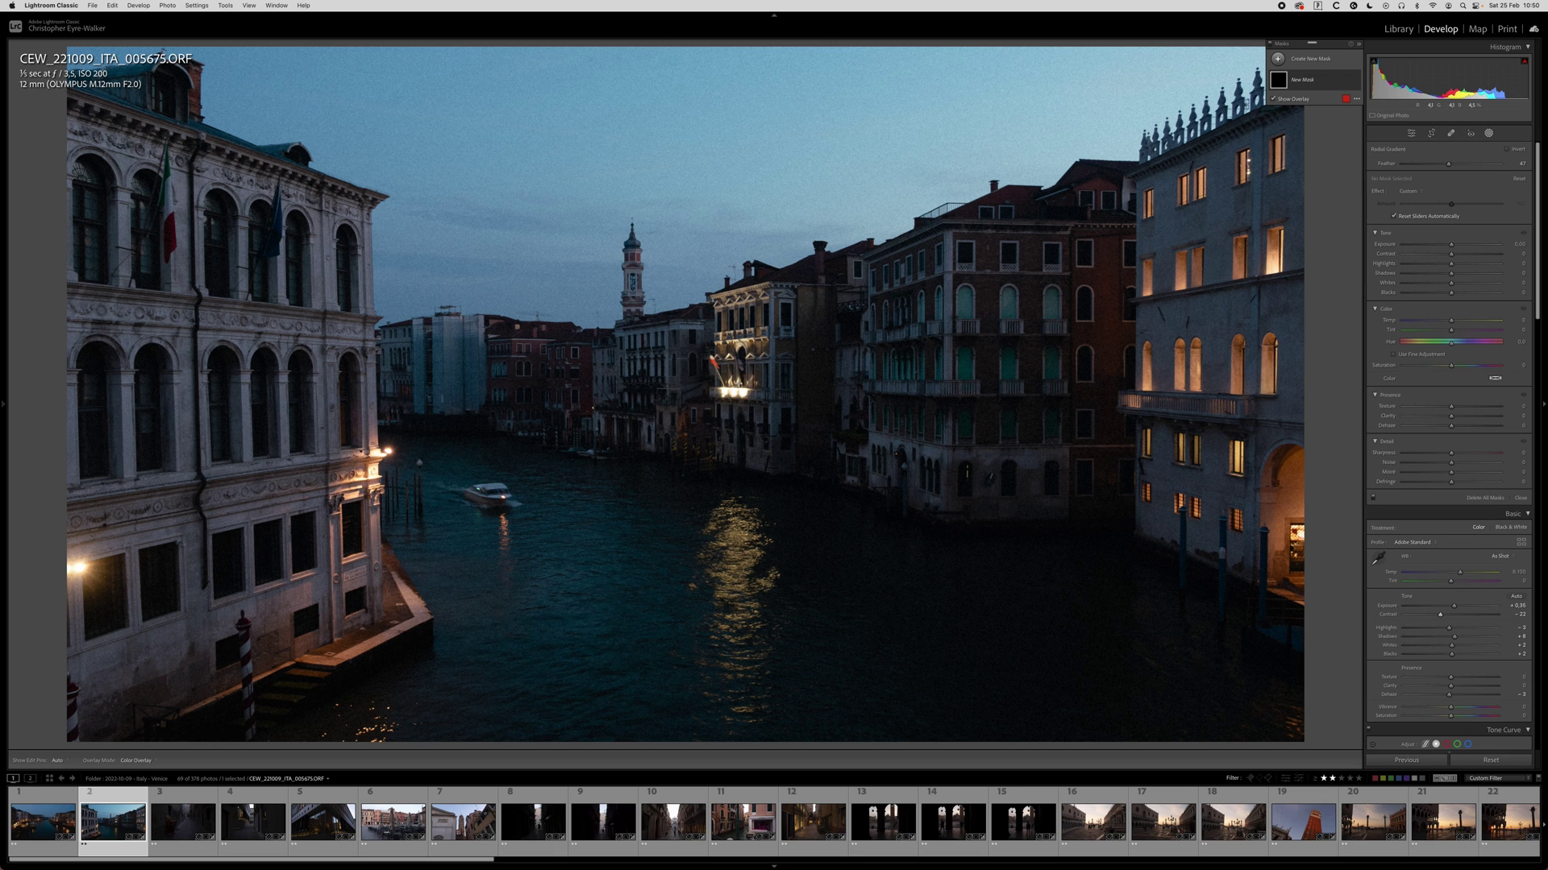
pyautogui.moveTo(512, 435); pyautogui.dragTo(679, 445)
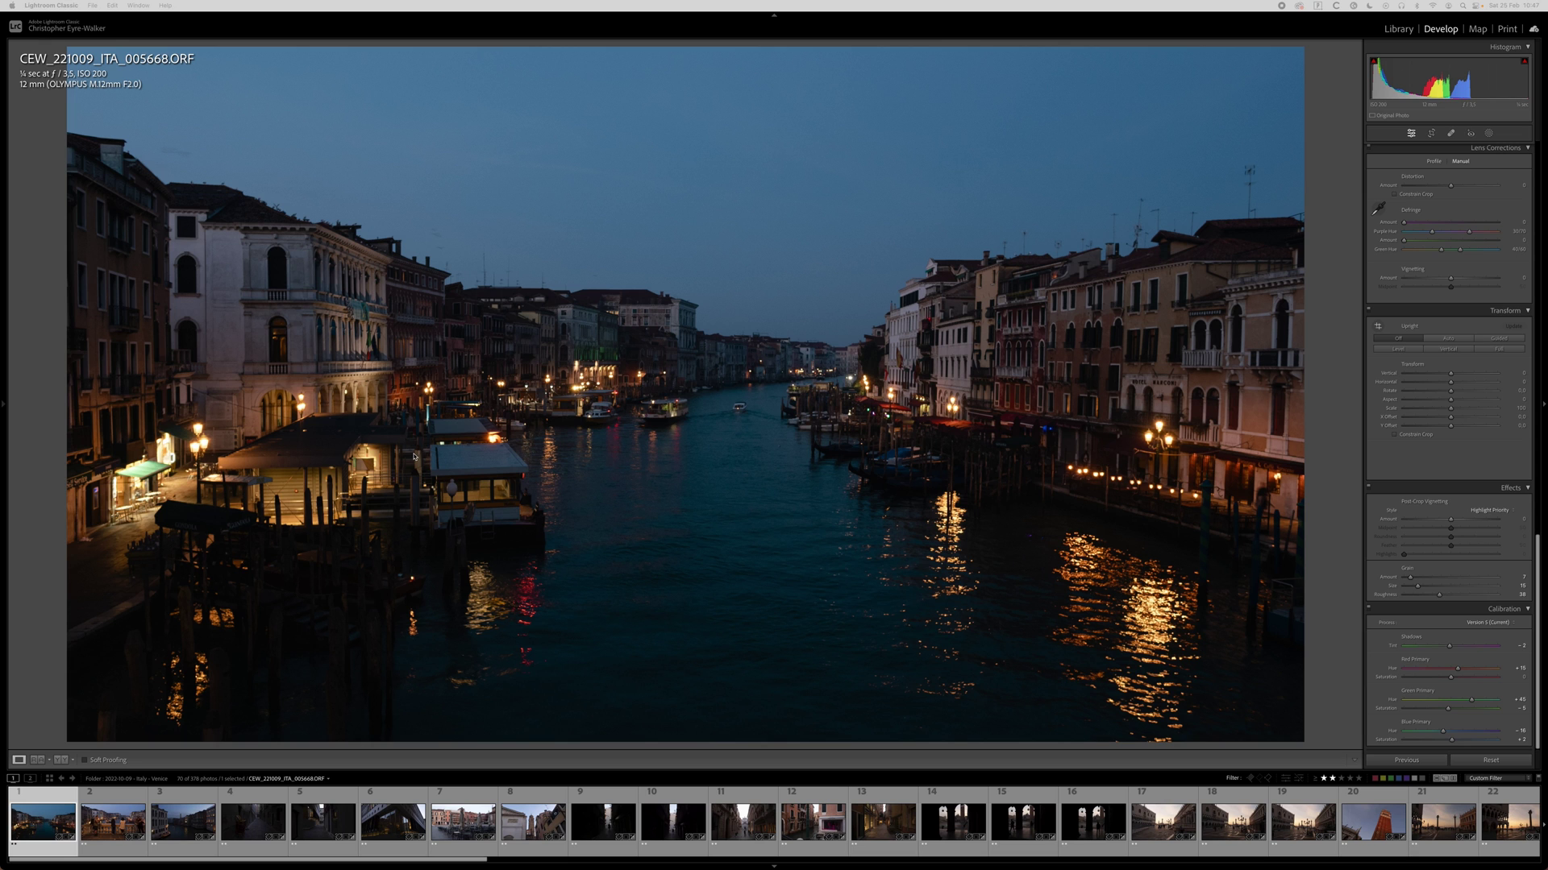
# Apply the Gritty Film preset to CEW_221009_ITA_005668 and compare the image with its unedited version.
pyautogui.moveTo(6, 412)
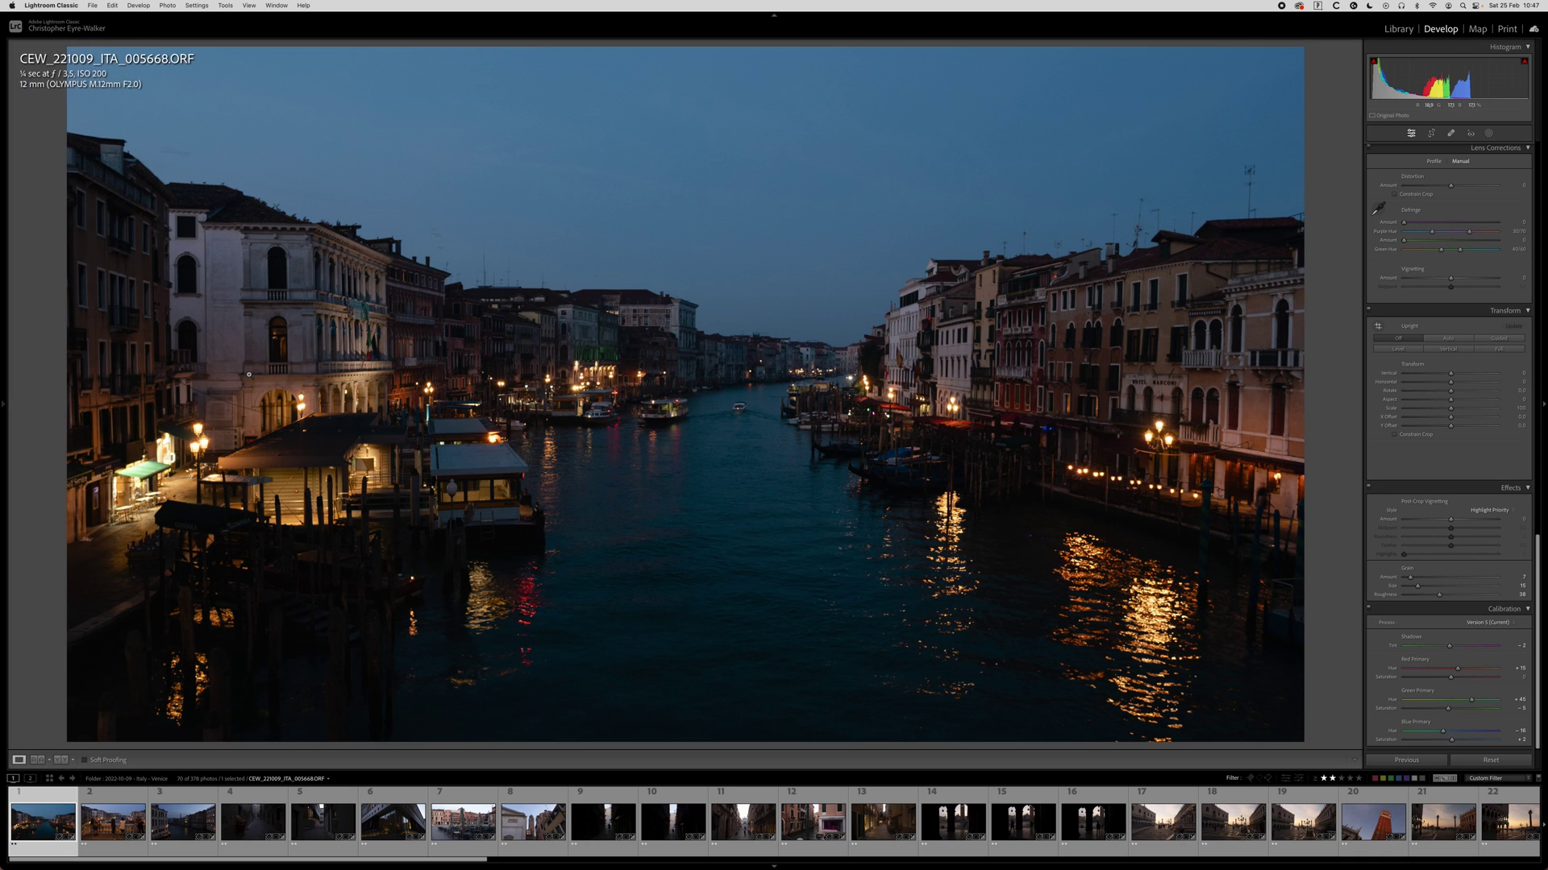
pyautogui.click(83, 403)
pyautogui.moveTo(4, 440)
pyautogui.scroll(15, 1460, 459)
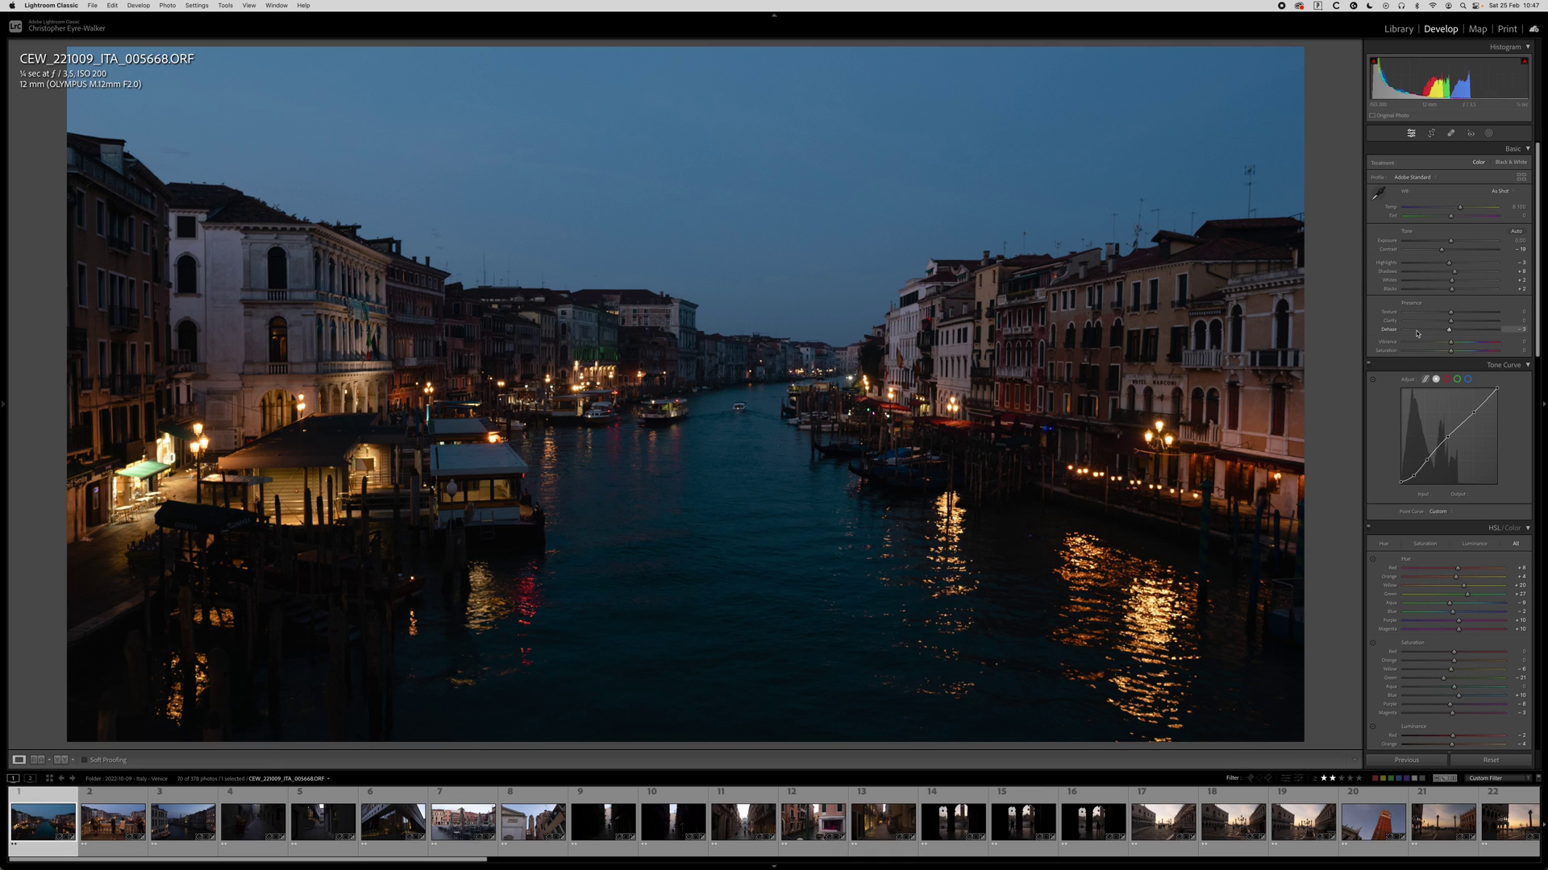
pyautogui.press('\\')
pyautogui.press('\\')
# Warm up the canal photo by raising its white balance temperature.
pyautogui.scroll(-2, 1537, 307)
pyautogui.moveTo(1538, 308)
pyautogui.mouseDown()
pyautogui.moveTo(1542, 393)
pyautogui.moveTo(1541, 278)
pyautogui.mouseUp()
pyautogui.moveTo(1461, 209); pyautogui.dragTo(1463, 208)
pyautogui.moveTo(1471, 208); pyautogui.dragTo(1468, 209)
# Try a brighter tone with exposure +1.25, highlights −100 and lifted shadows, plus stronger vibrance.
pyautogui.scroll(-1, 1540, 201)
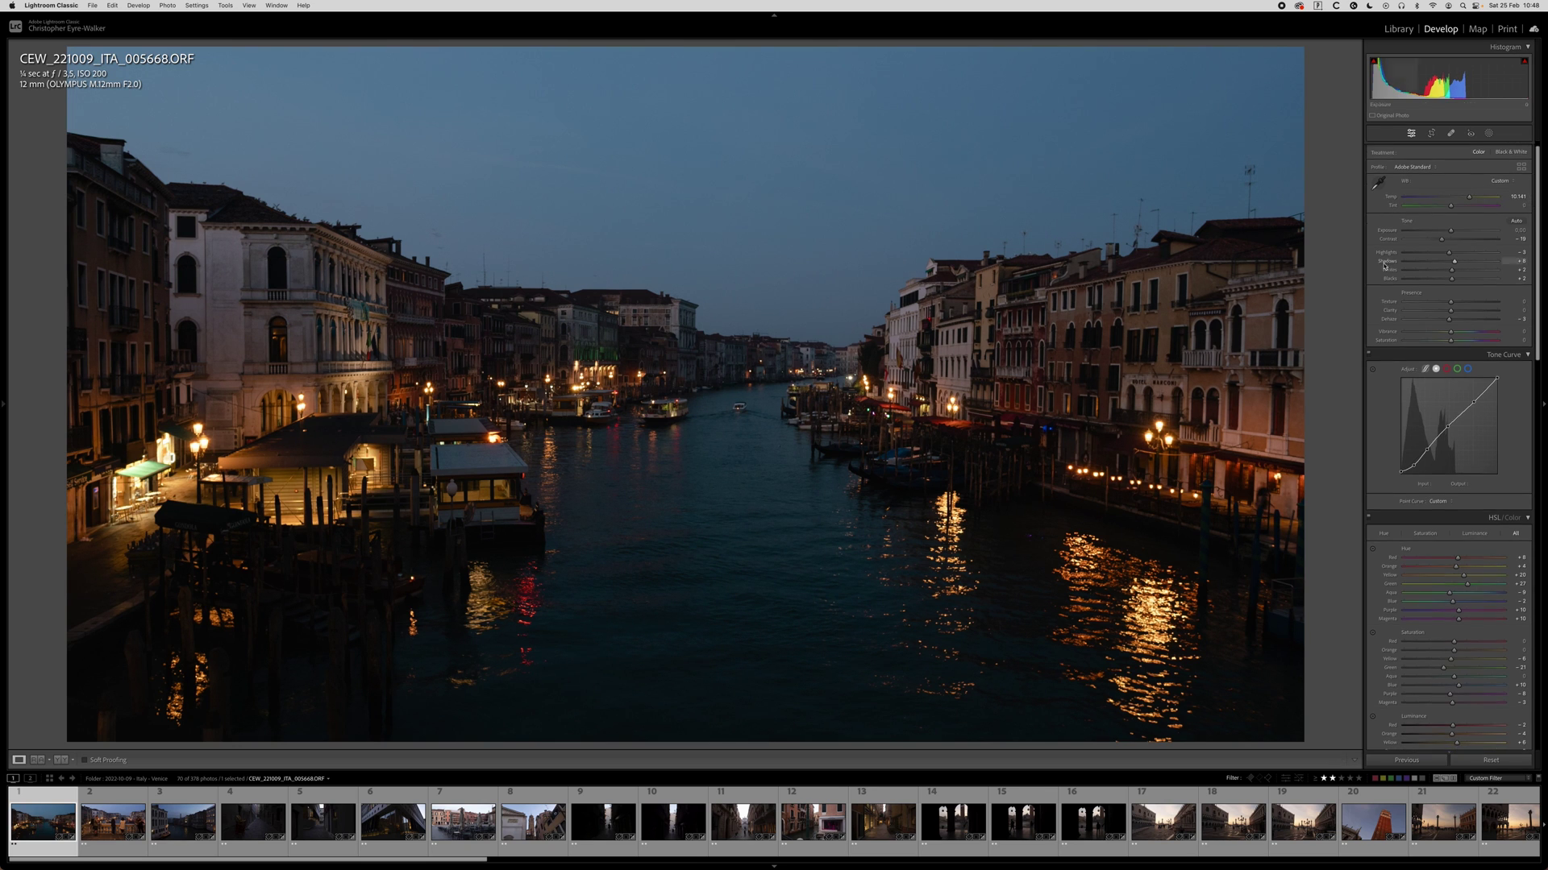
pyautogui.moveTo(1452, 233); pyautogui.dragTo(1468, 232)
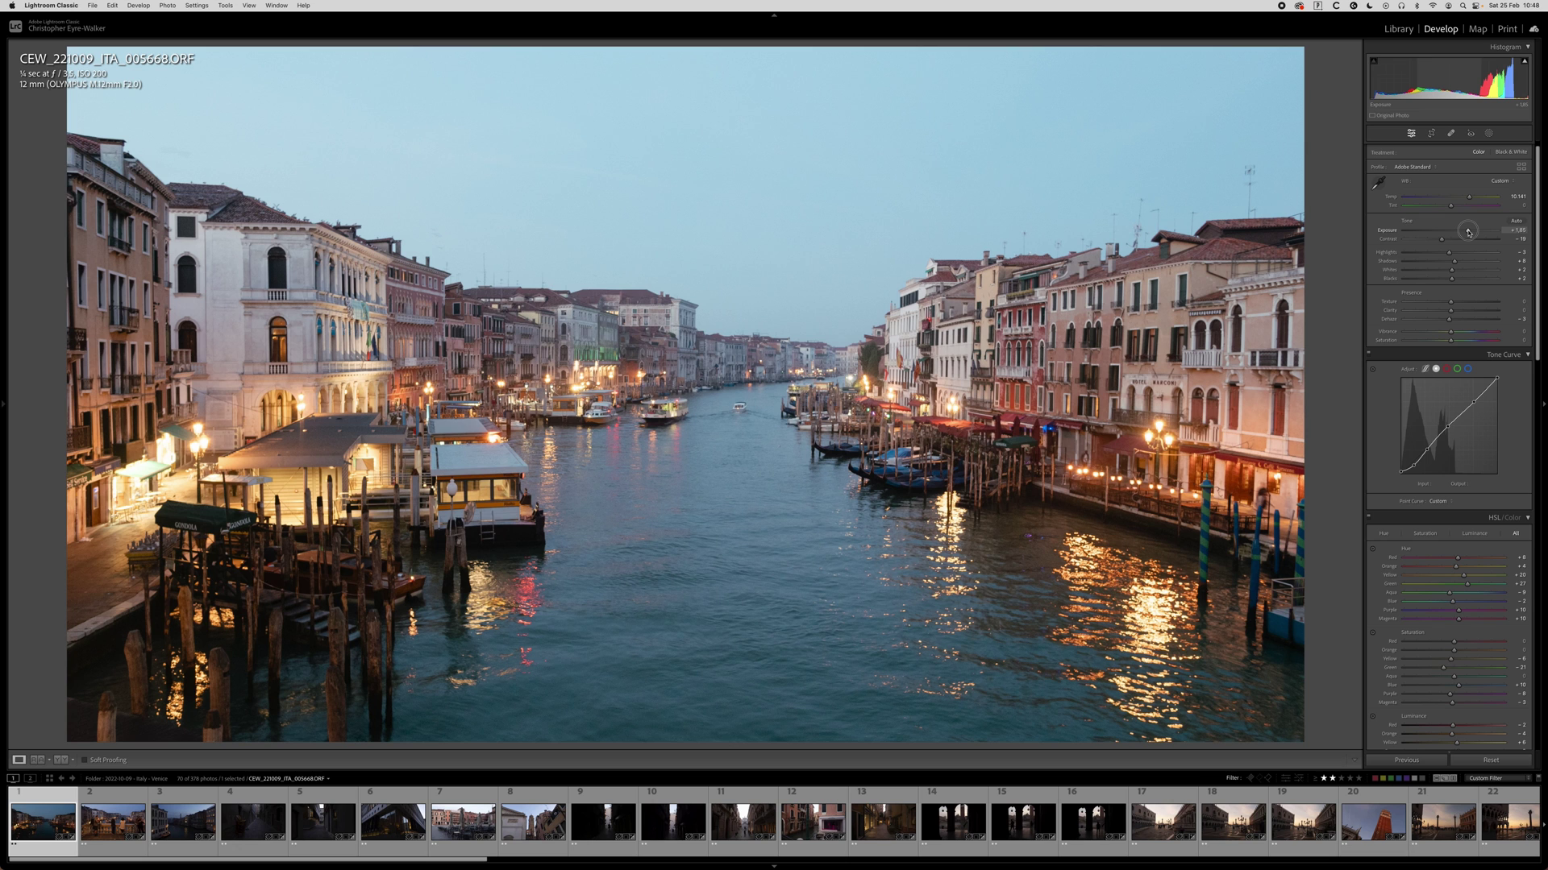
pyautogui.moveTo(1448, 252)
pyautogui.mouseDown()
pyautogui.moveTo(1390, 256)
pyautogui.moveTo(1464, 261)
pyautogui.moveTo(1465, 231)
pyautogui.moveTo(1452, 239)
pyautogui.mouseUp()
pyautogui.moveTo(1450, 331); pyautogui.dragTo(1465, 332)
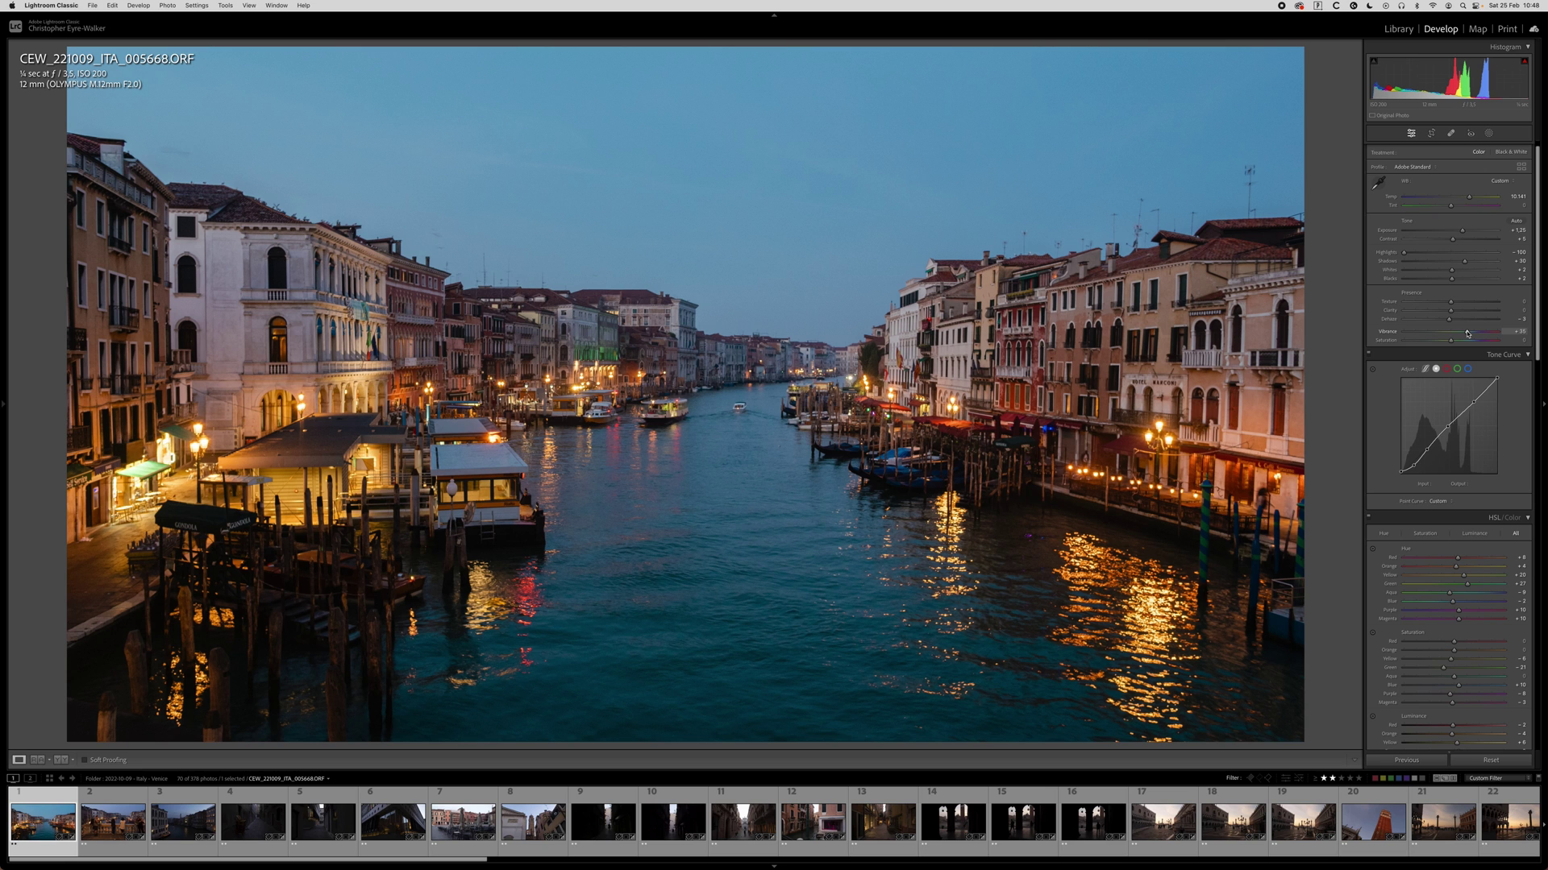
# Reset all adjustments on the canal photo and recrop it to 16 x 9, straightening it slightly and repositioning the frame.
pyautogui.click(1490, 760)
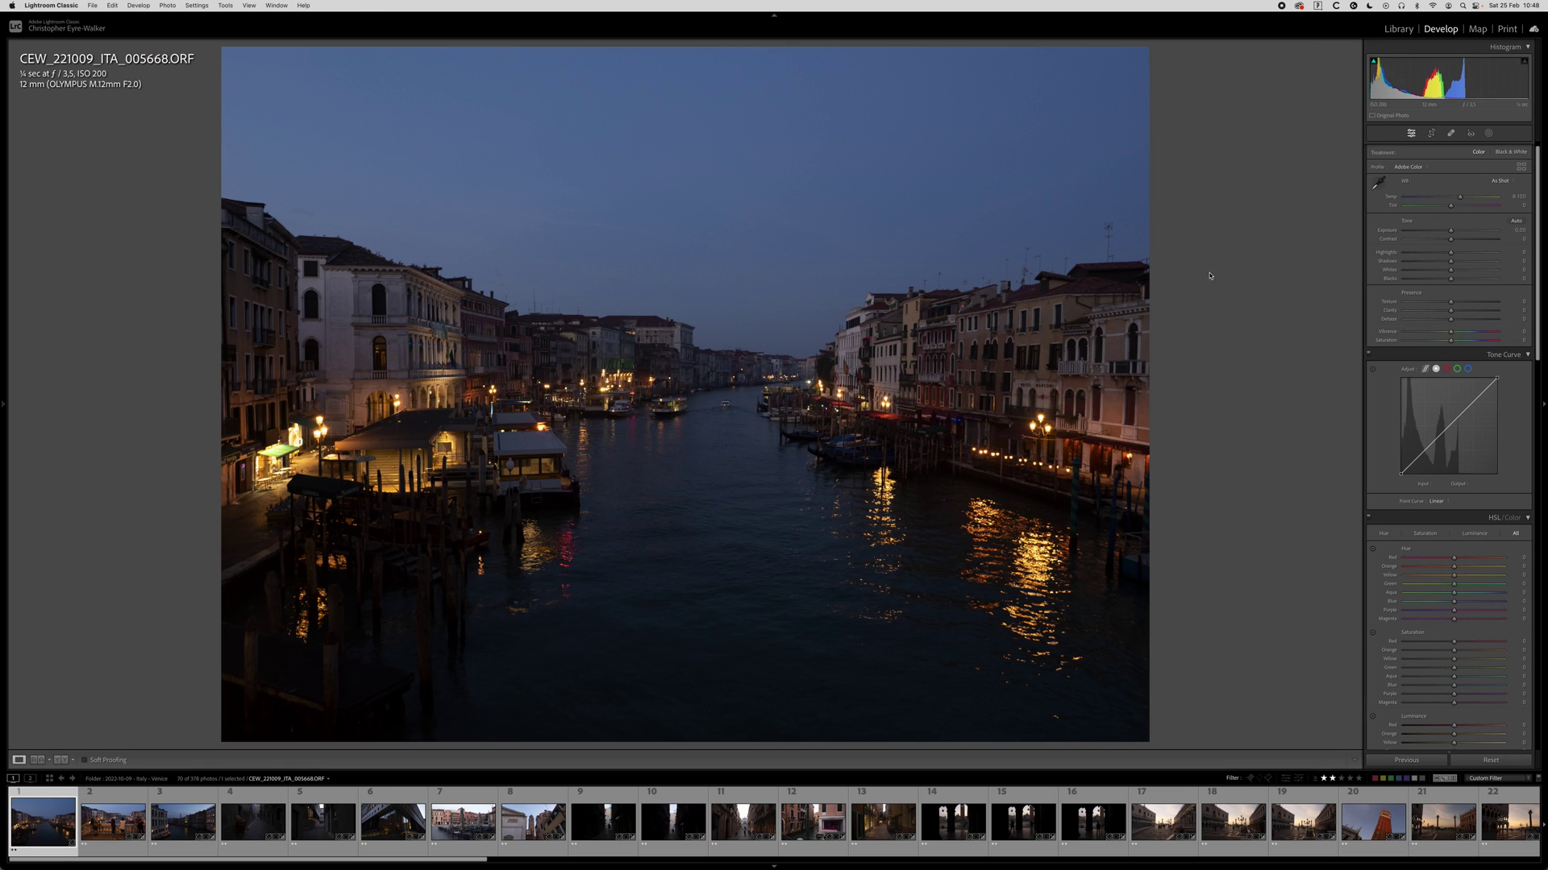
pyautogui.press('r')
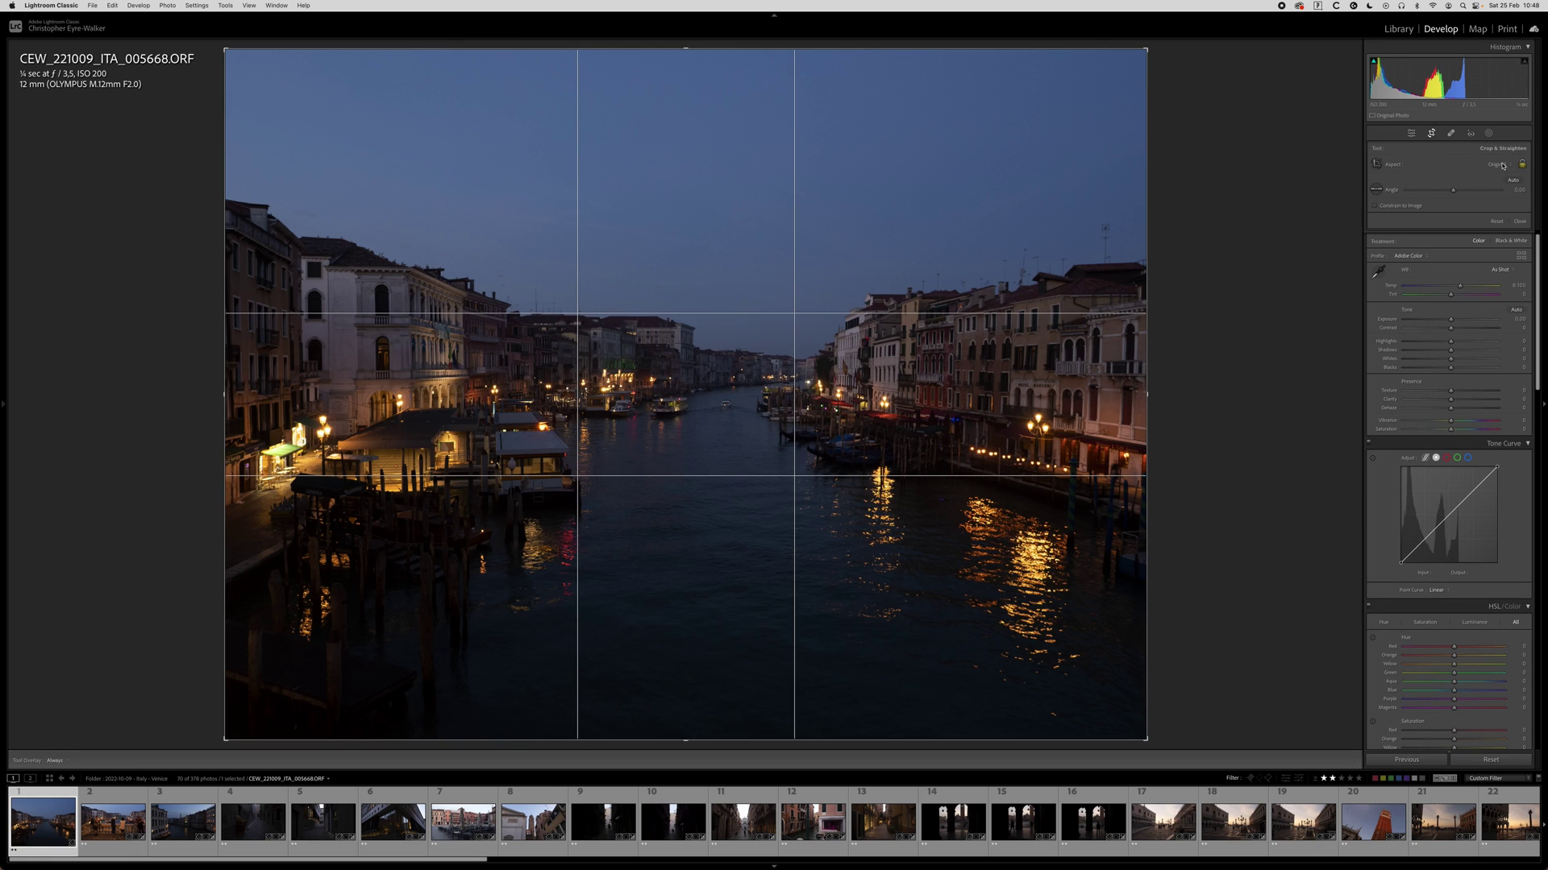
pyautogui.click(1501, 164)
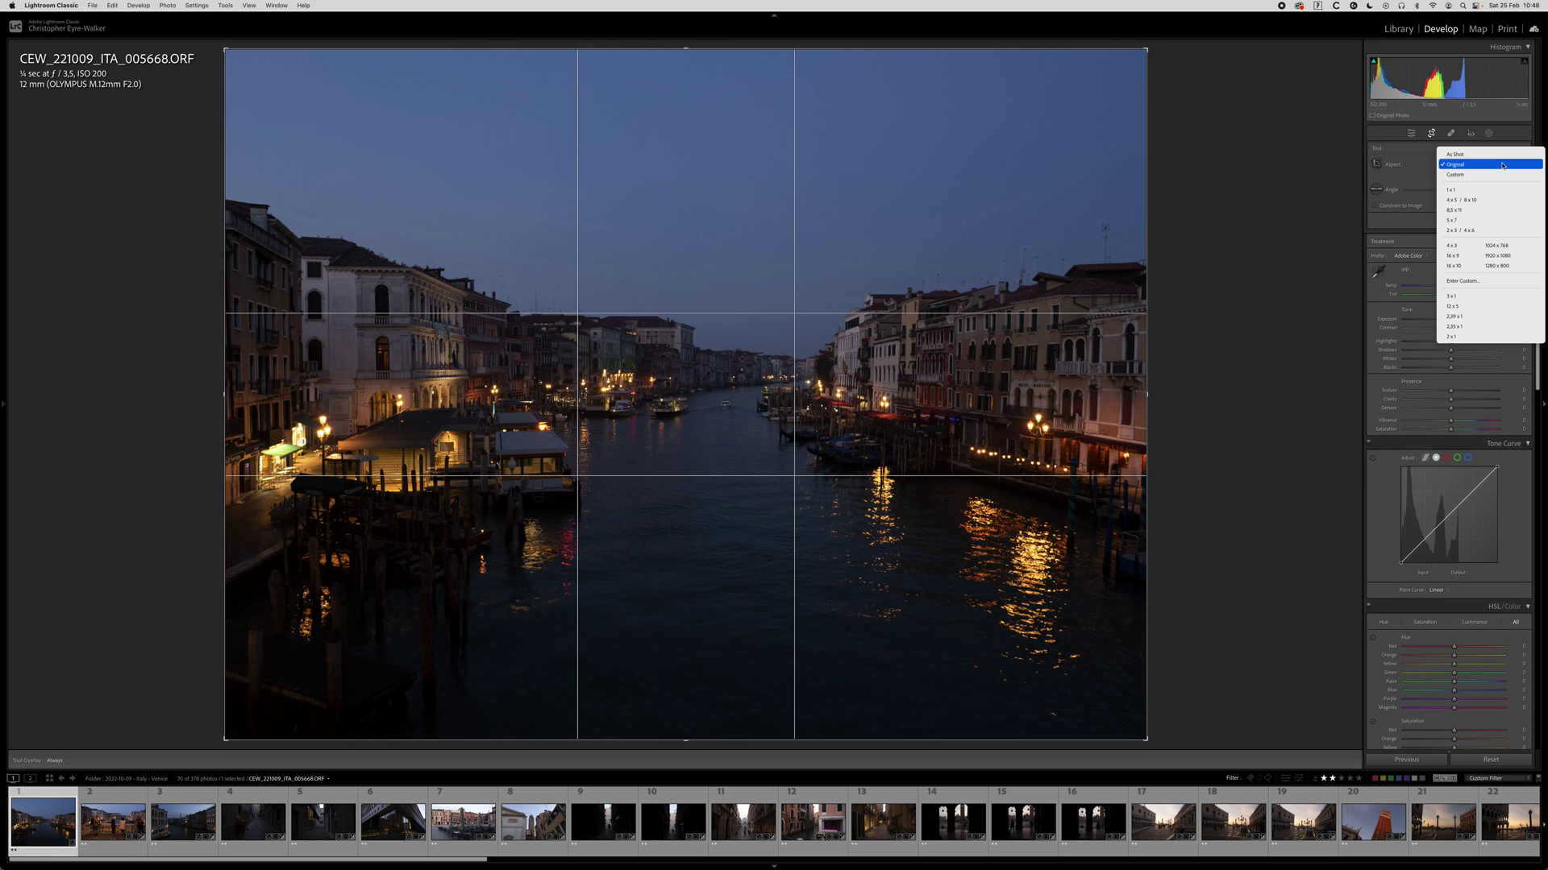
pyautogui.click(1495, 256)
pyautogui.moveTo(1187, 376); pyautogui.dragTo(1185, 369)
pyautogui.moveTo(685, 379); pyautogui.dragTo(683, 357)
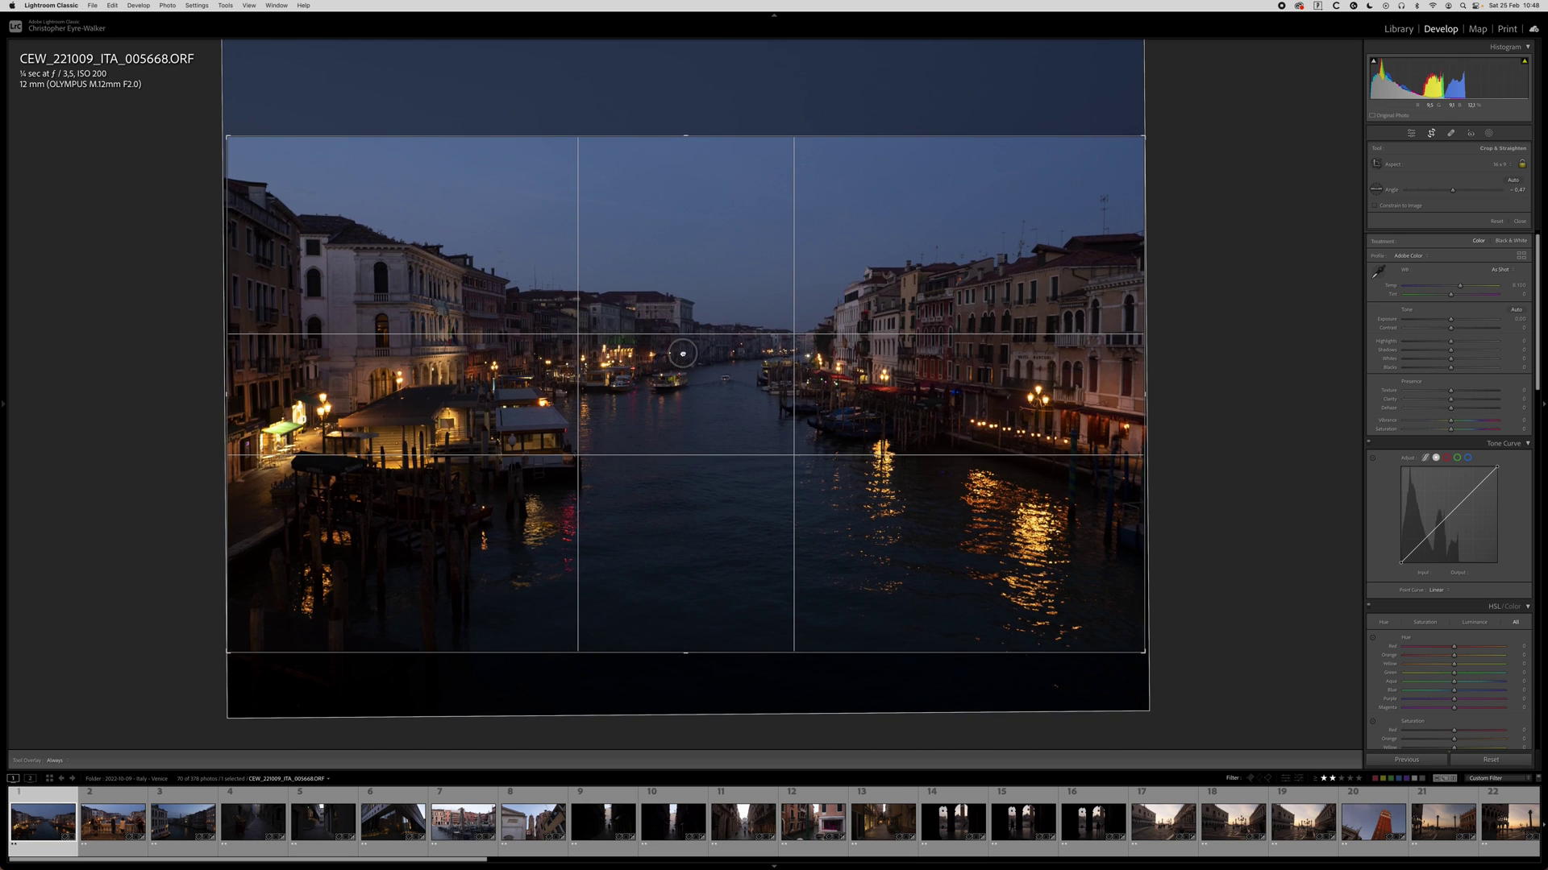
pyautogui.press('Return')
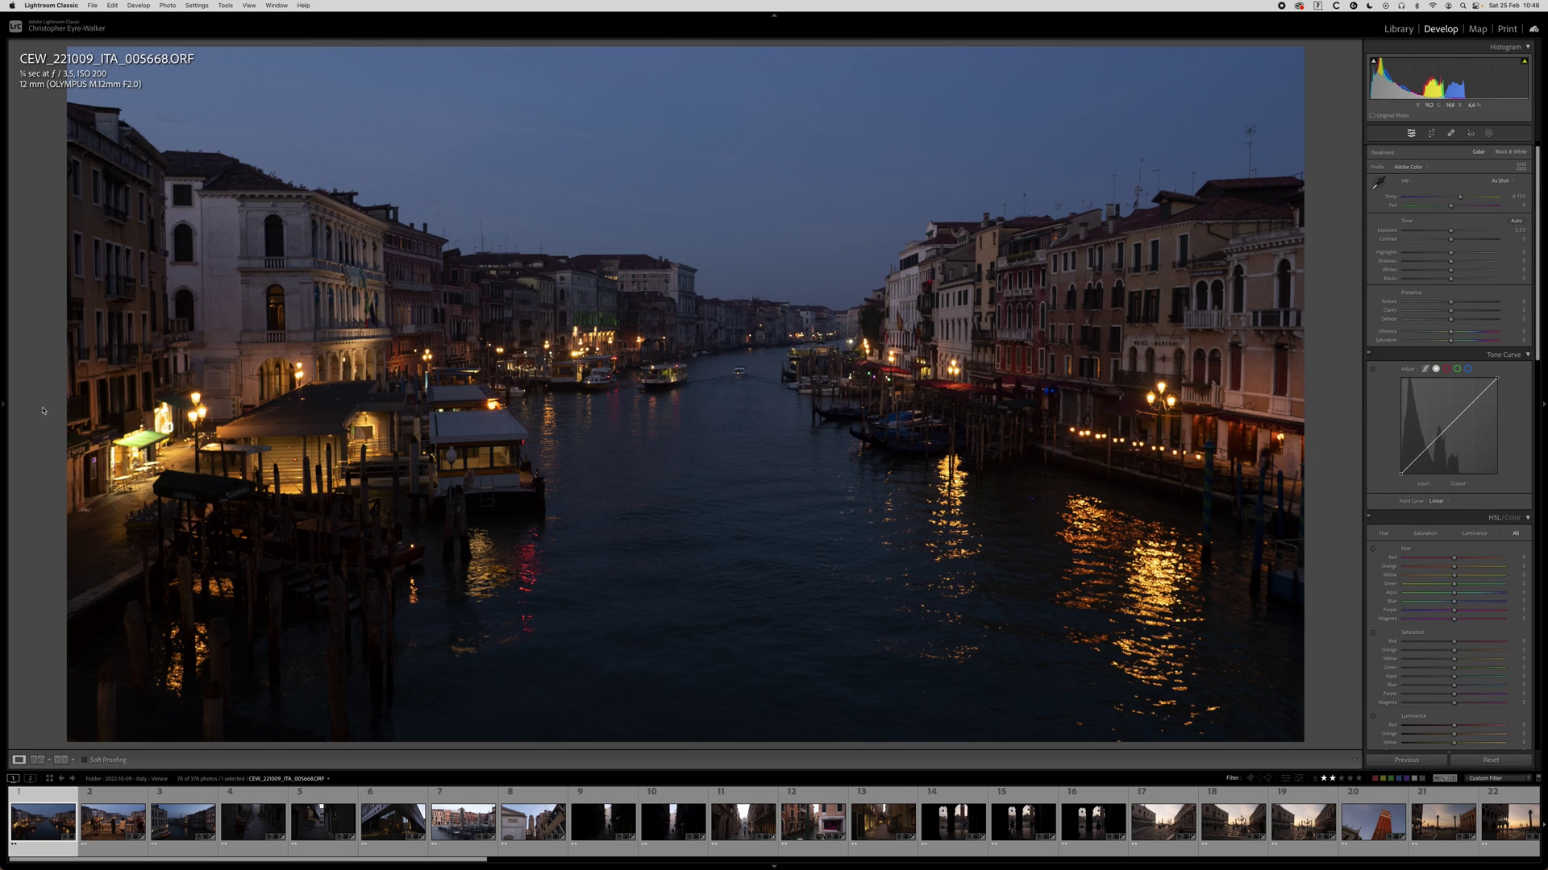
# Apply the Gritty Film Style 5 variant preset to the cropped canal photo and examine the buildings and boats up close.
pyautogui.moveTo(4, 403)
pyautogui.click(52, 291)
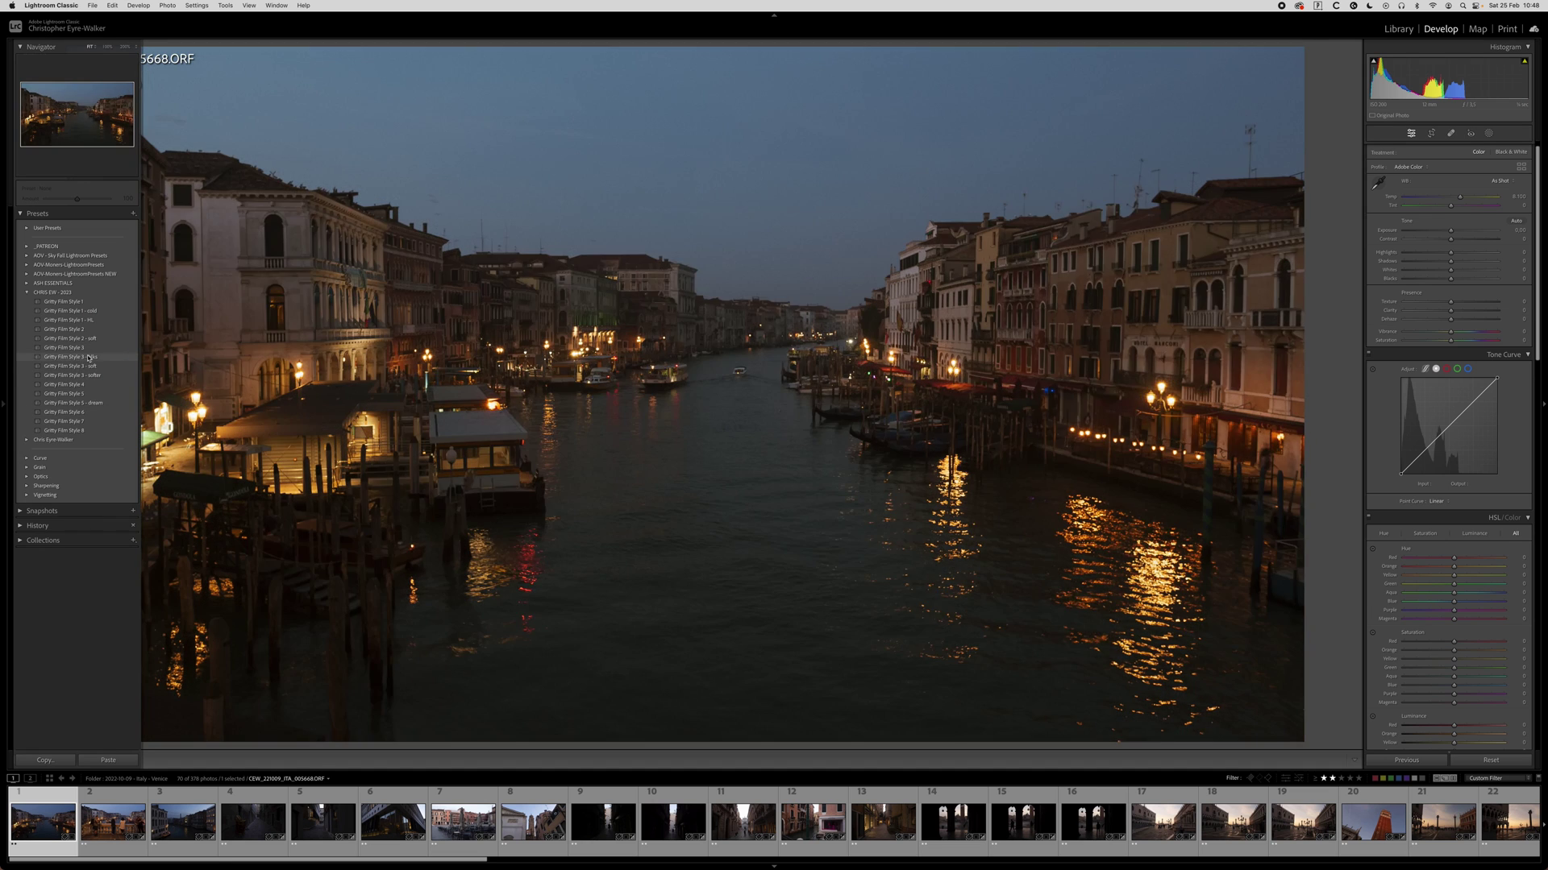
pyautogui.click(95, 403)
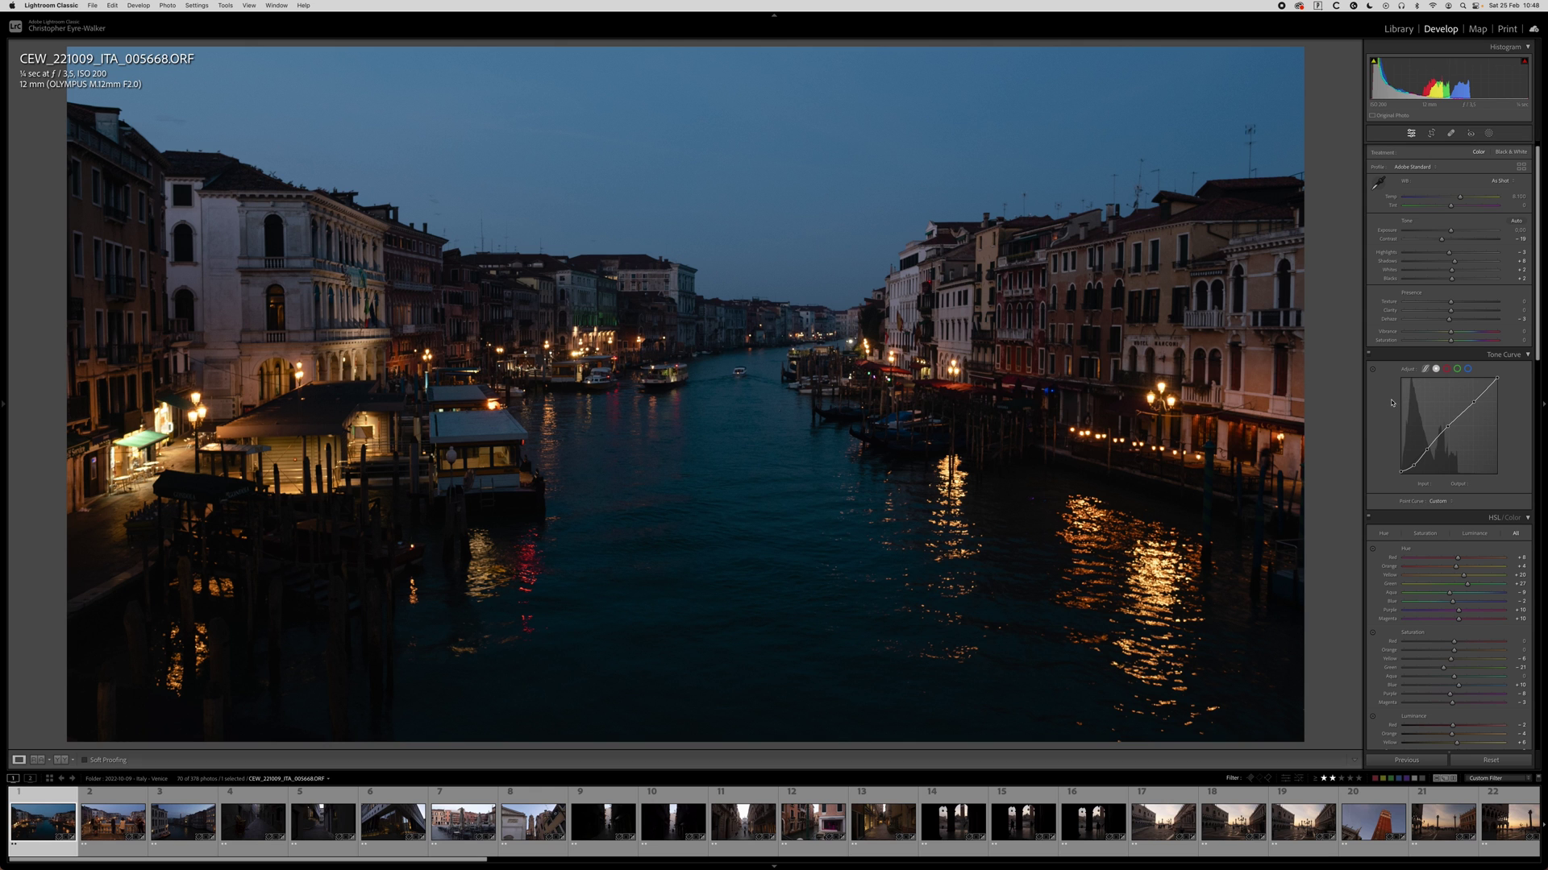
pyautogui.click(996, 255)
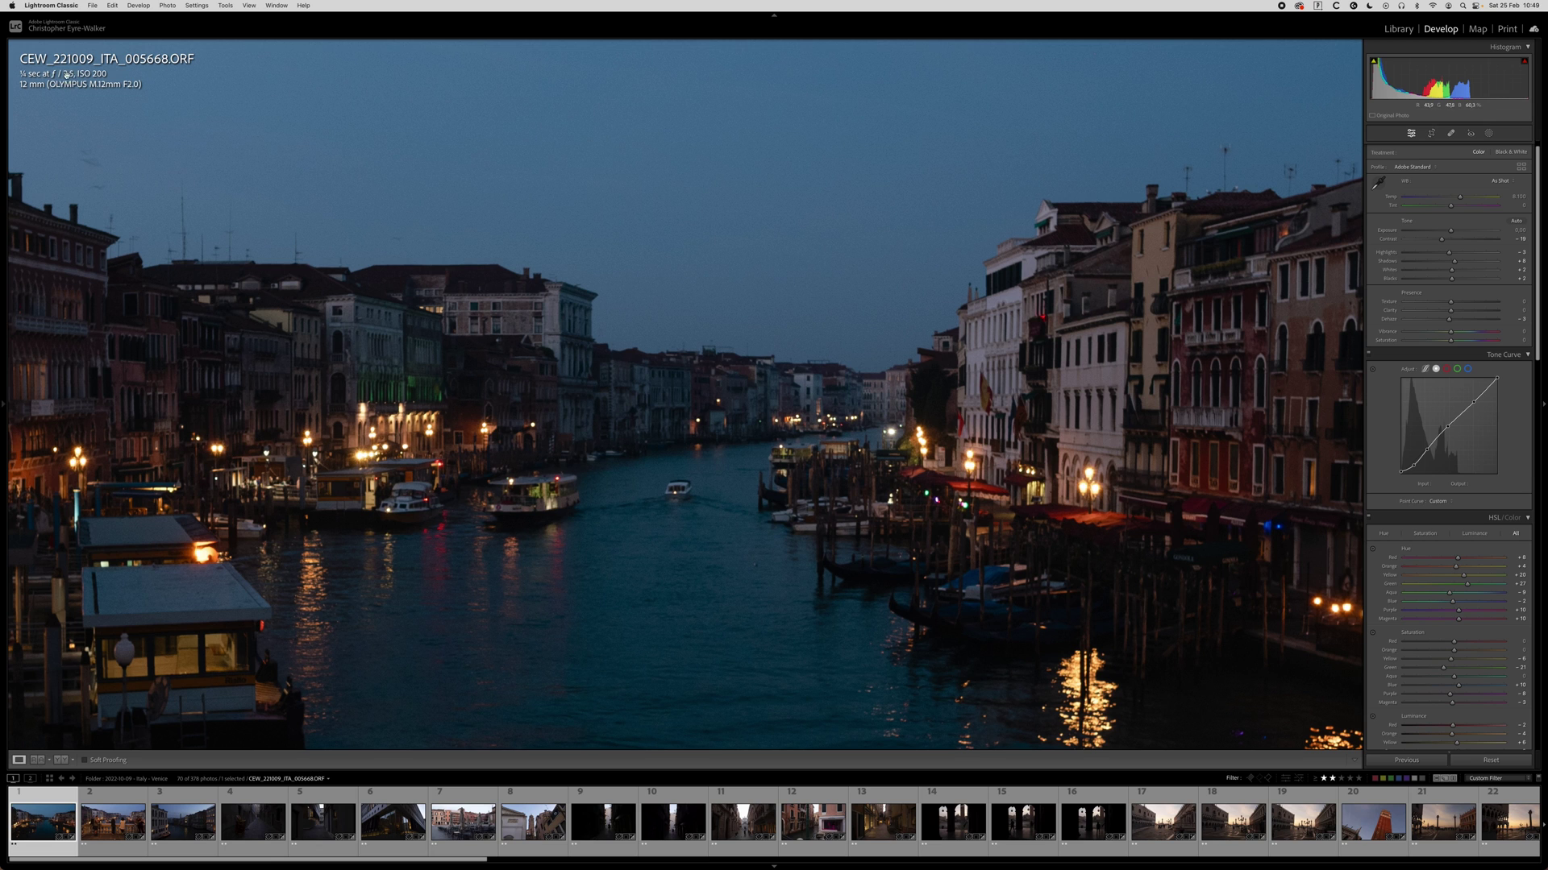
pyautogui.moveTo(248, 267); pyautogui.dragTo(401, 295)
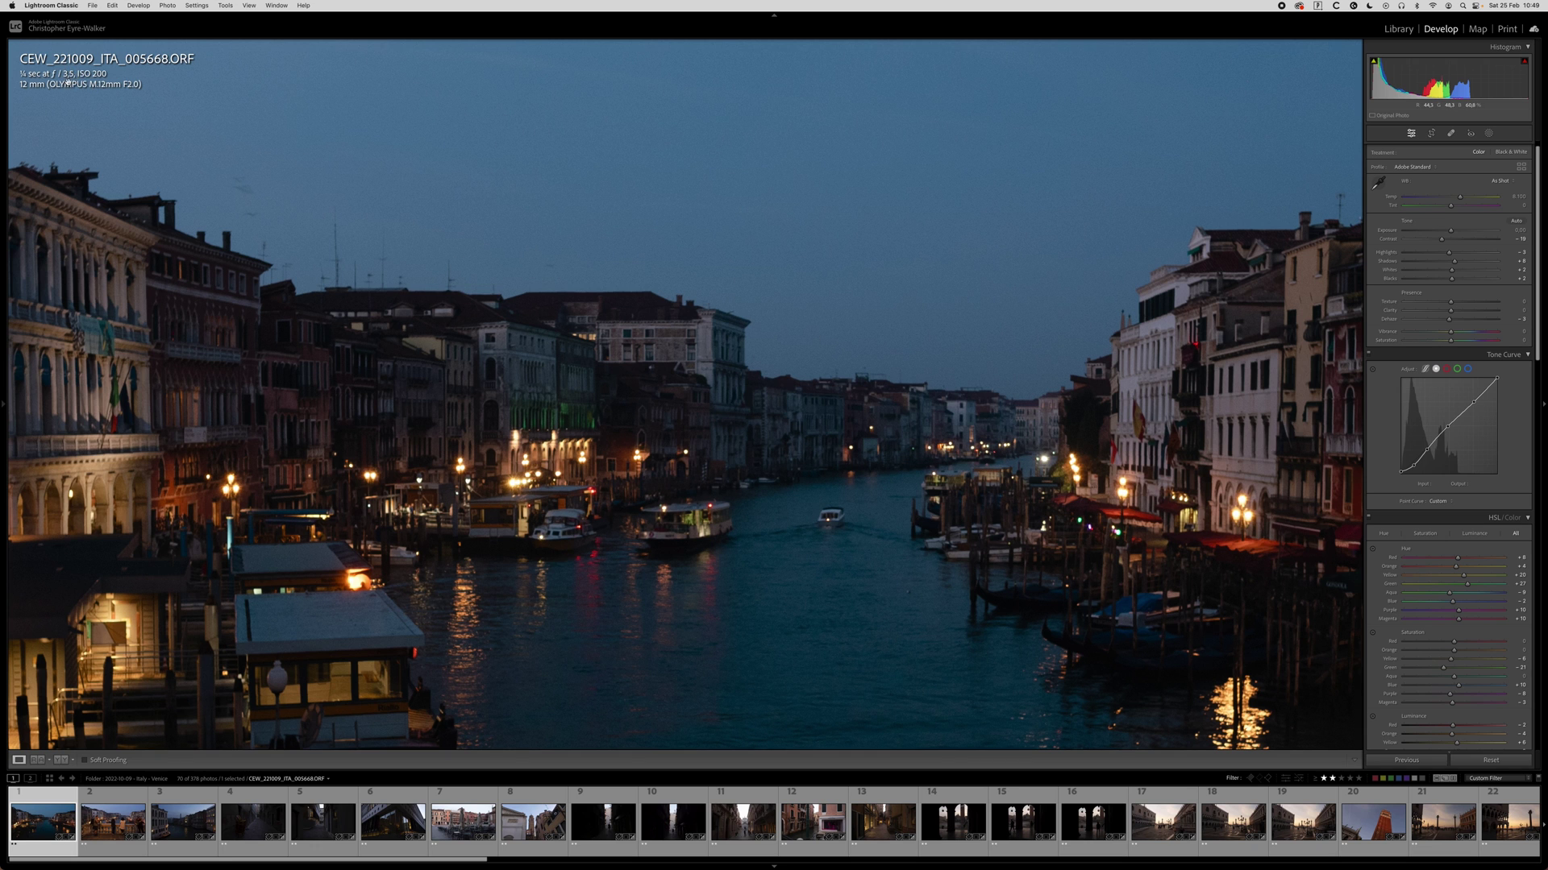
pyautogui.moveTo(421, 370); pyautogui.dragTo(540, 362)
pyautogui.moveTo(603, 484); pyautogui.dragTo(655, 384)
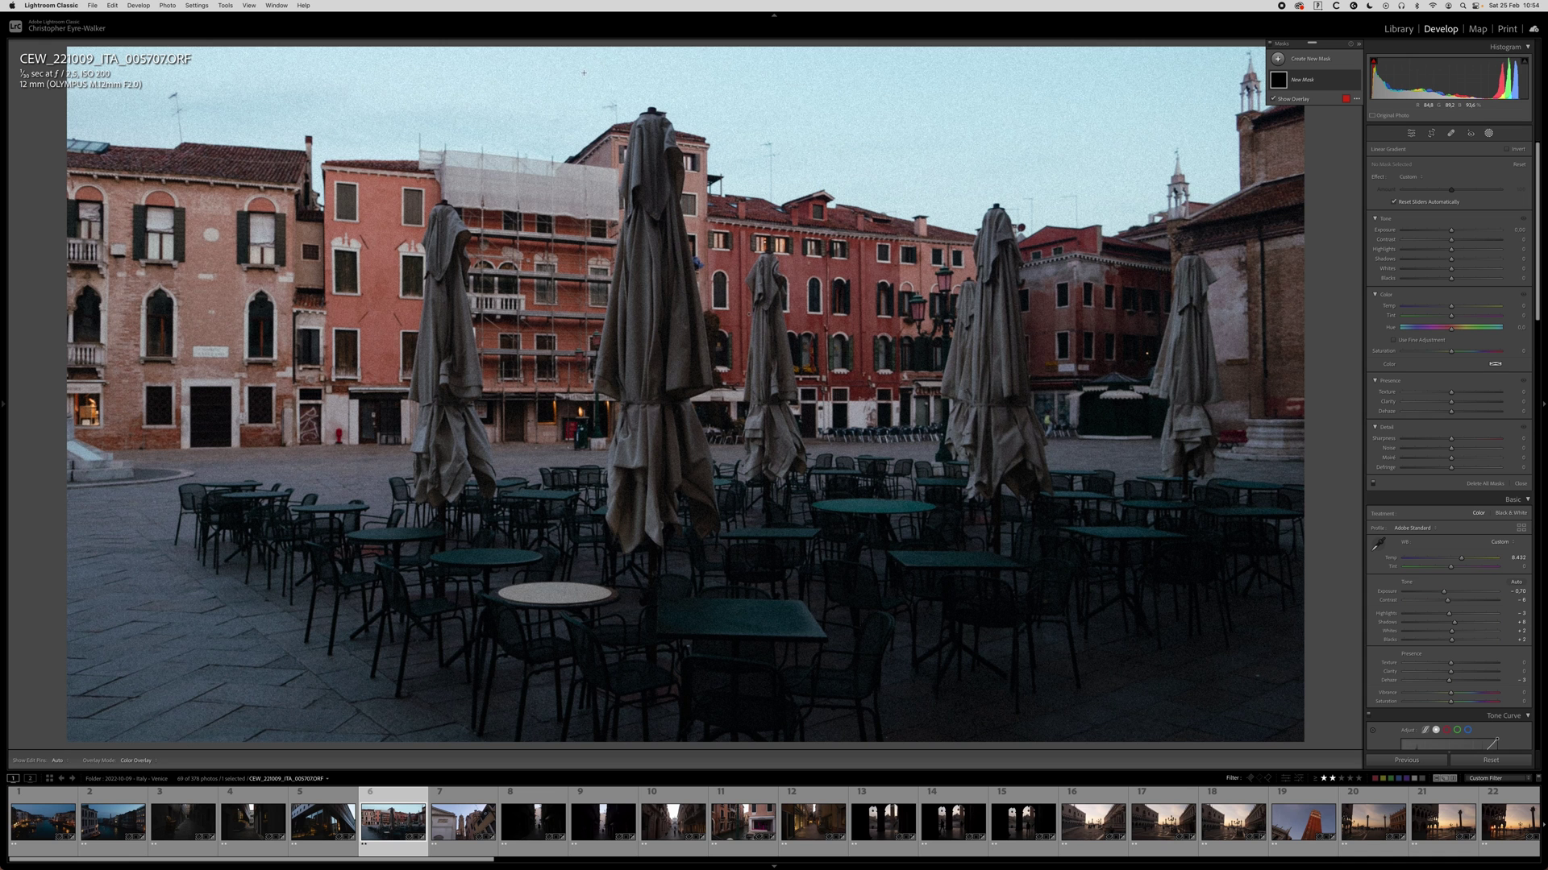
# Add a slightly tilted linear gradient mask over the sky and upper facades of CEW_221009_ITA_005707 and darken its exposure.
pyautogui.moveTo(580, 84); pyautogui.dragTo(600, 407)
pyautogui.moveTo(591, 256); pyautogui.dragTo(590, 245)
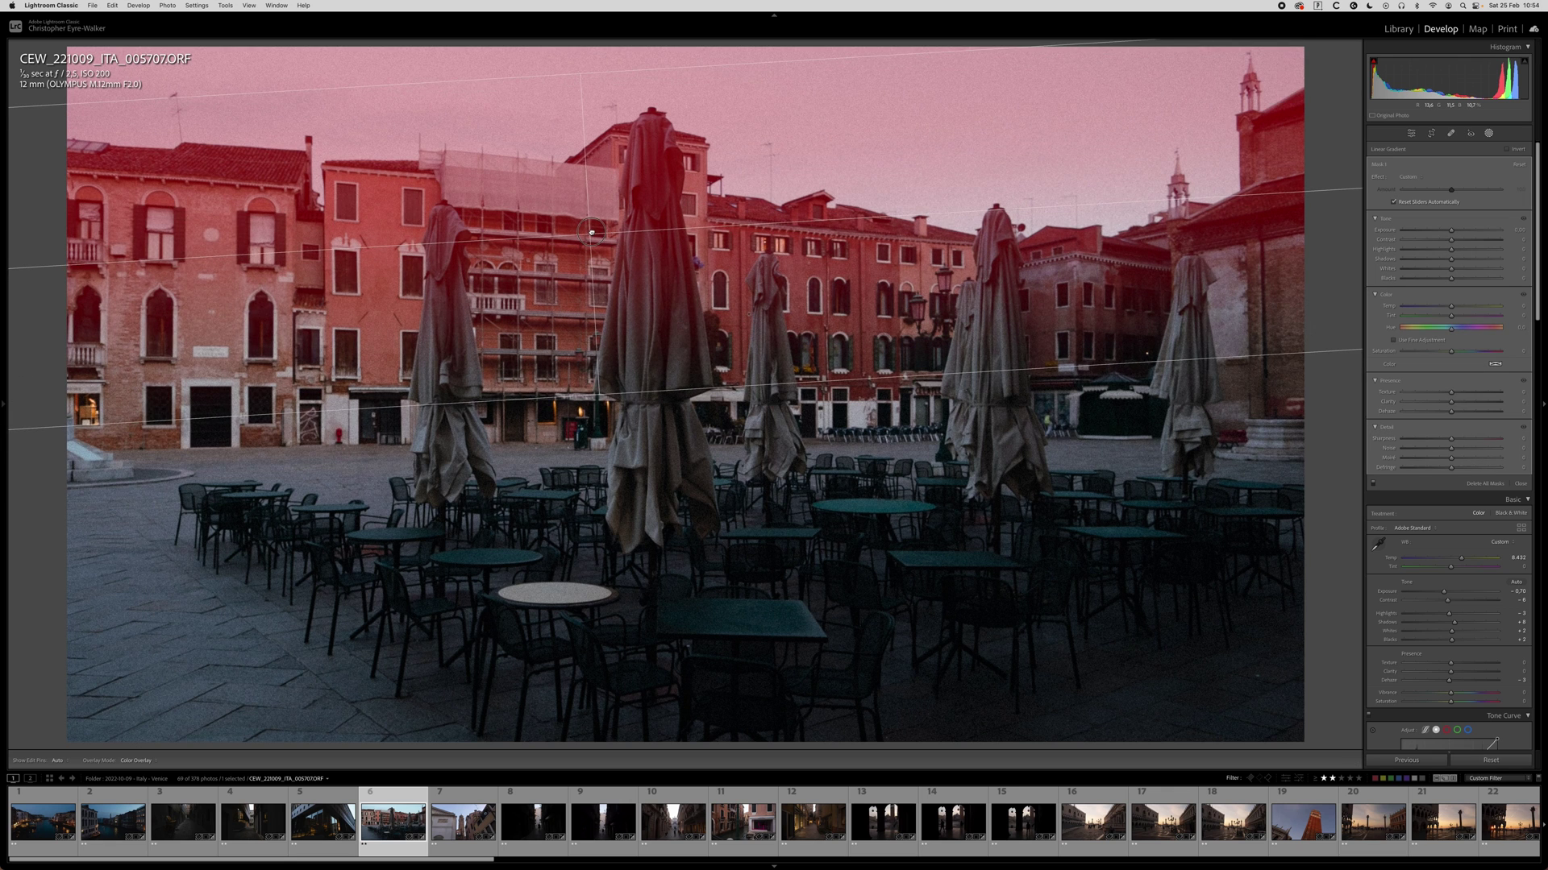
pyautogui.moveTo(1451, 230); pyautogui.dragTo(1445, 251)
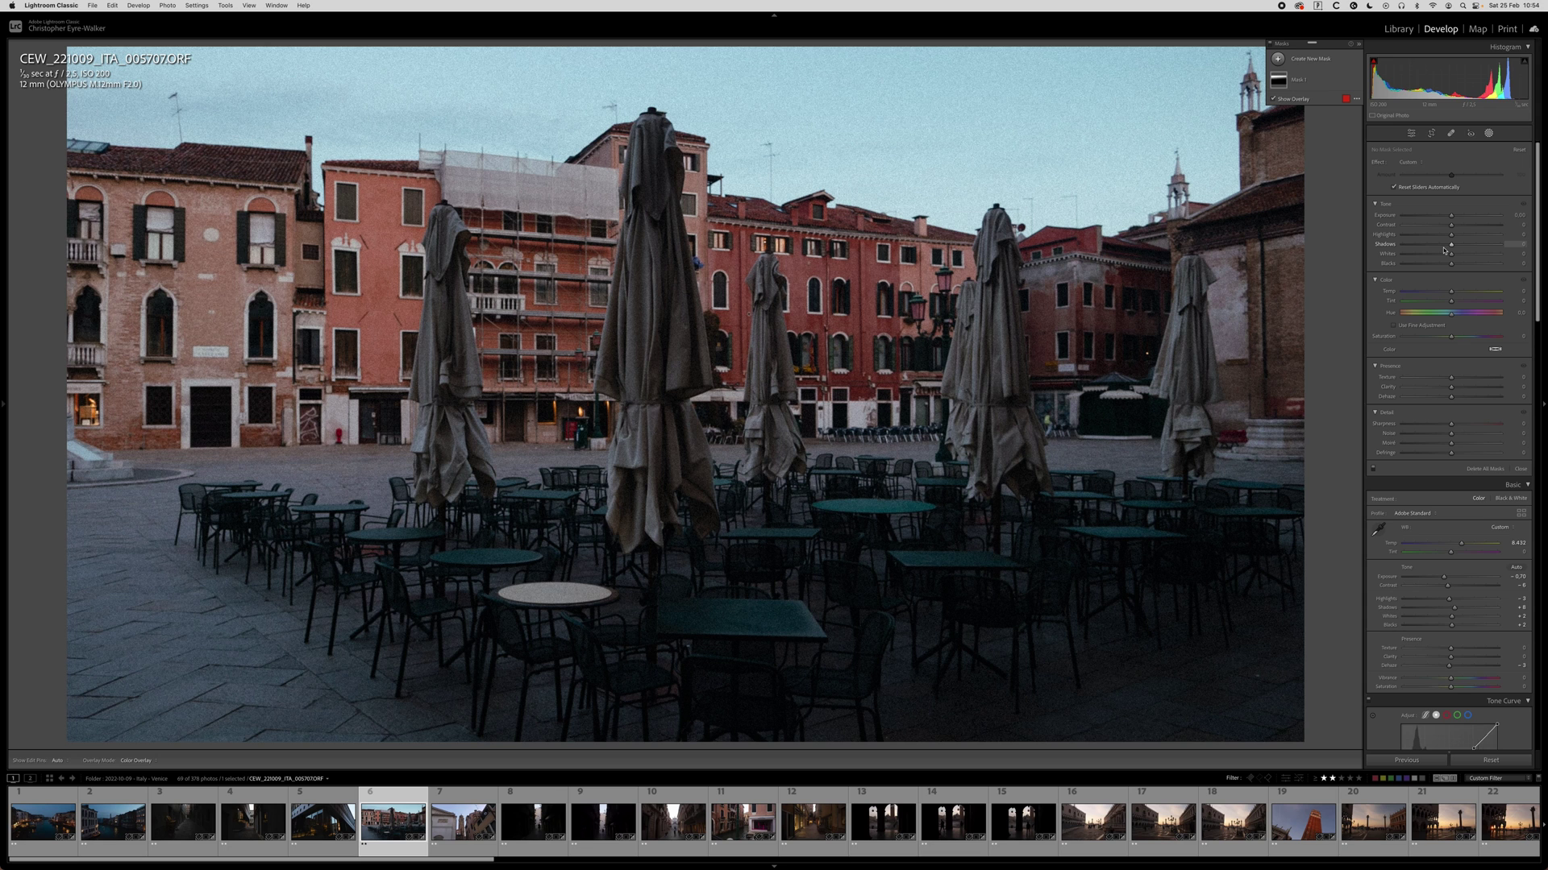
# Add a wide radial gradient mask over the café tables and chairs, lowering its contrast and lifting its shadows.
pyautogui.hotkey('shift', 'm')
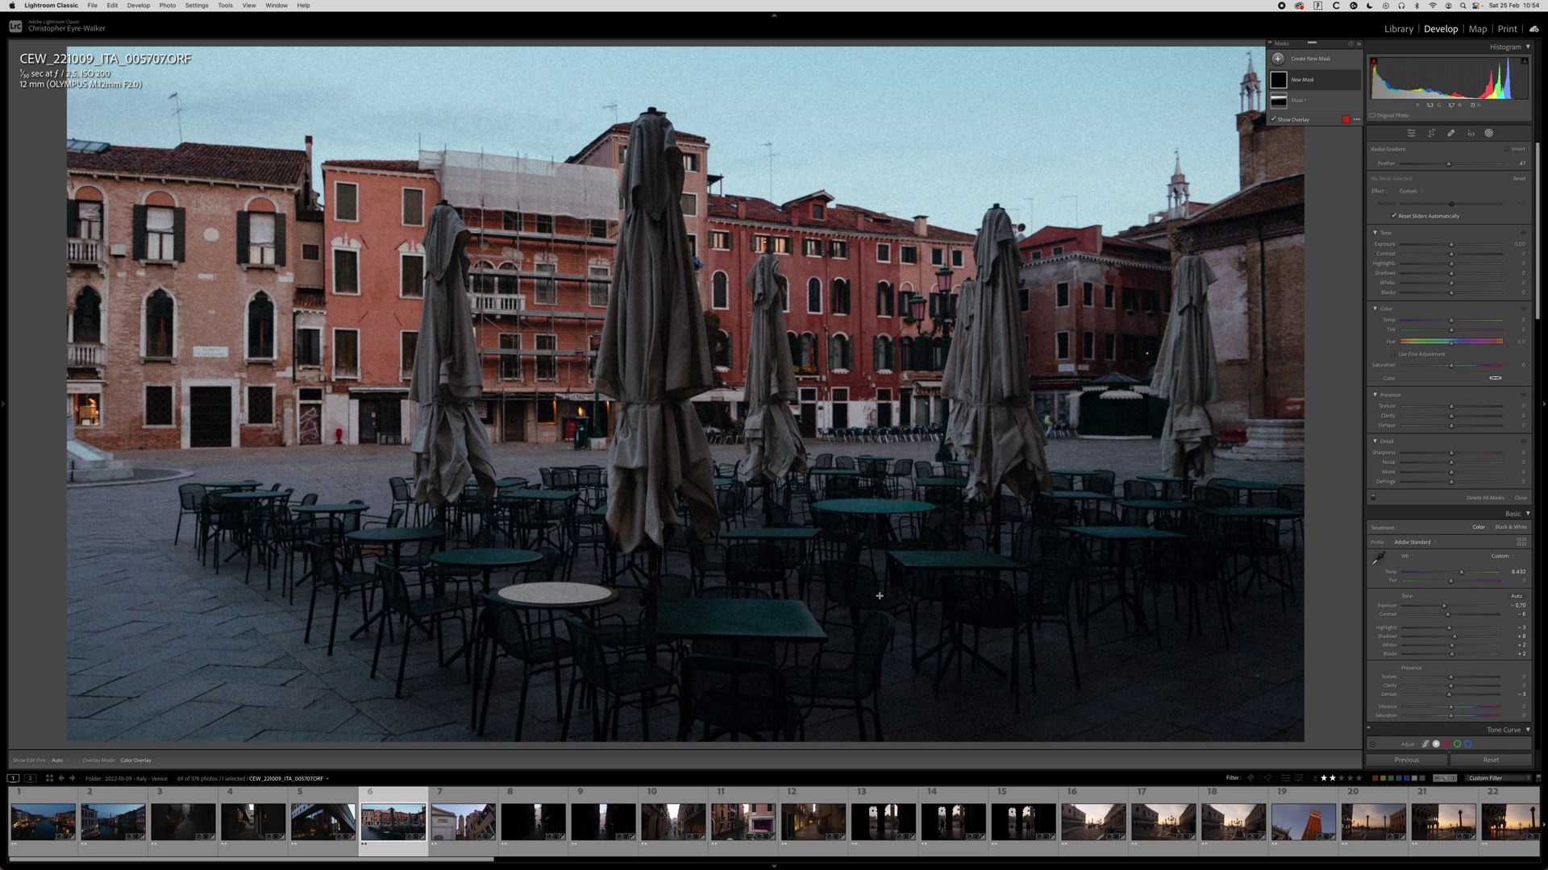
pyautogui.moveTo(745, 559); pyautogui.dragTo(1210, 683)
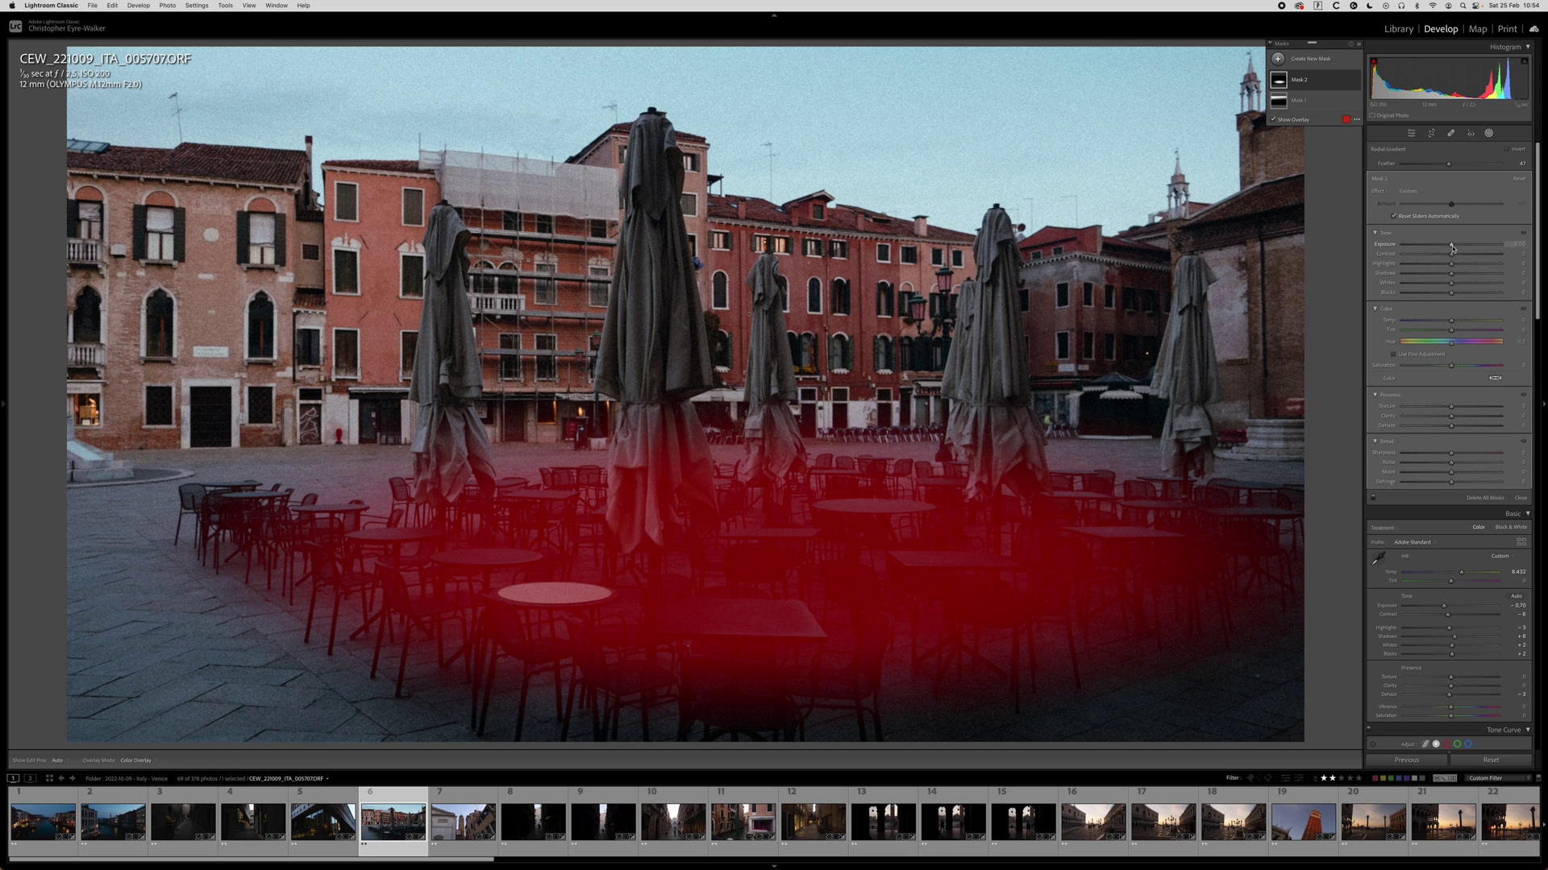
pyautogui.moveTo(1452, 256); pyautogui.dragTo(1480, 249)
pyautogui.doubleClick(1481, 246)
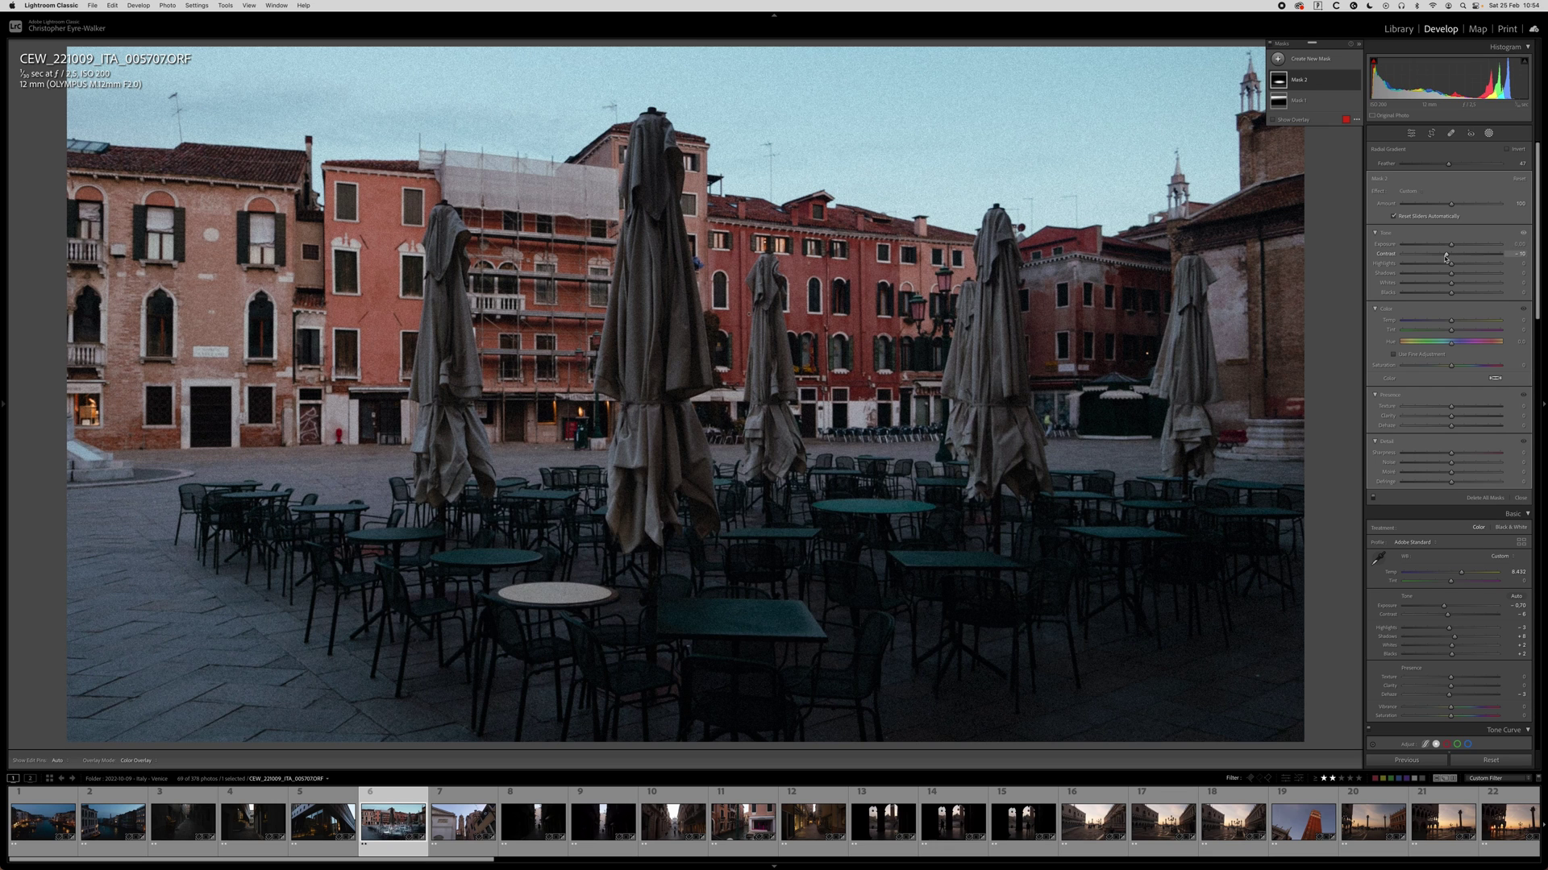
pyautogui.moveTo(1450, 256)
pyautogui.mouseDown()
pyautogui.moveTo(1425, 257)
pyautogui.moveTo(1457, 276)
pyautogui.mouseUp()
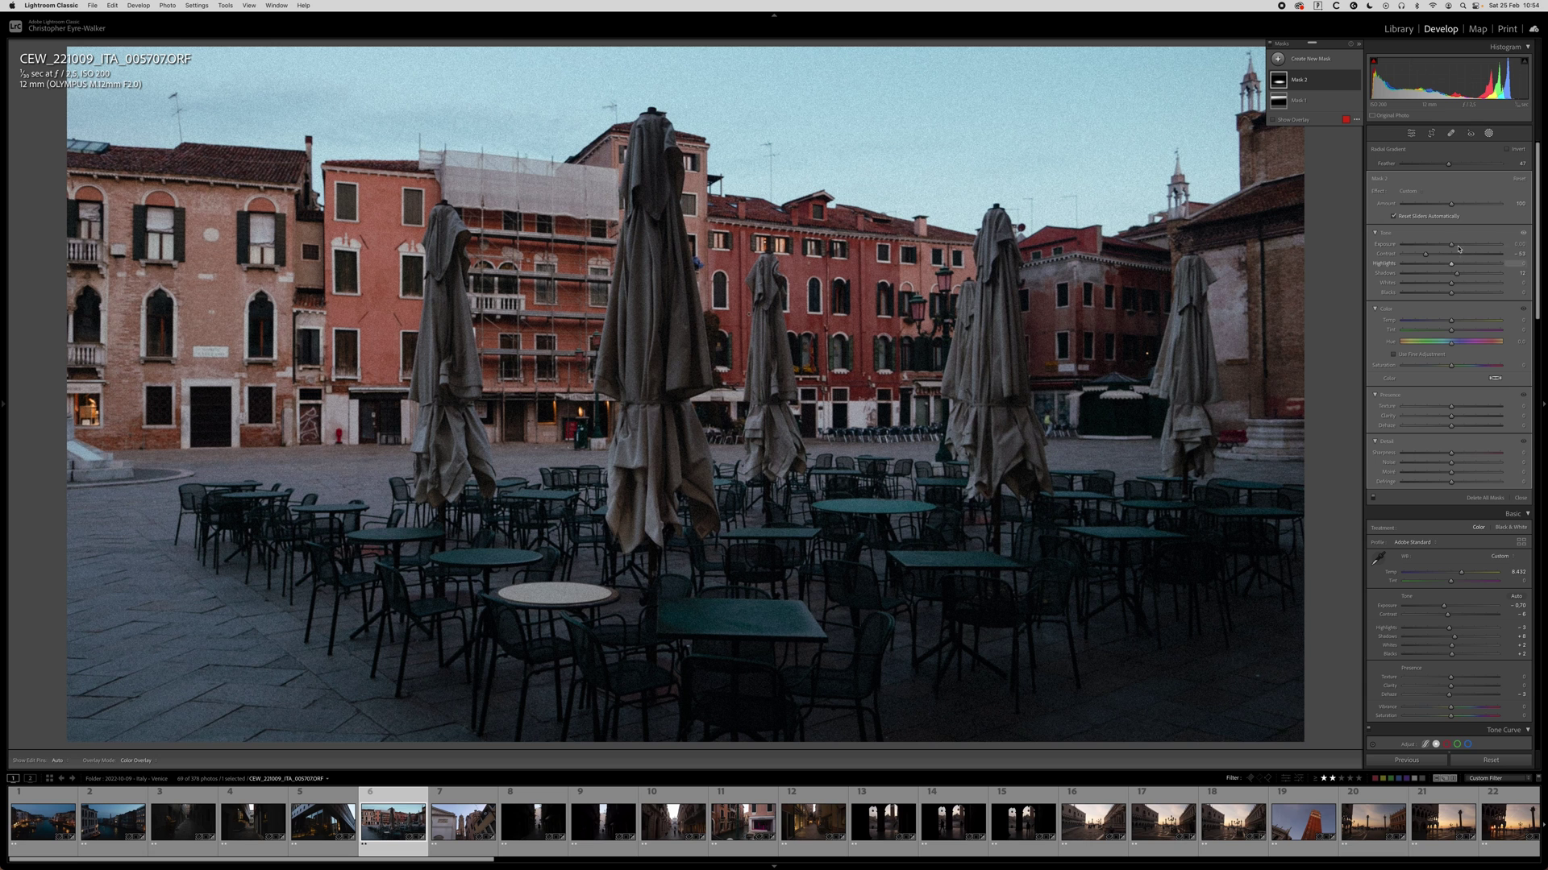
# Compare the edited square photo with its unedited version.
pyautogui.hotkey('shift', 'w')
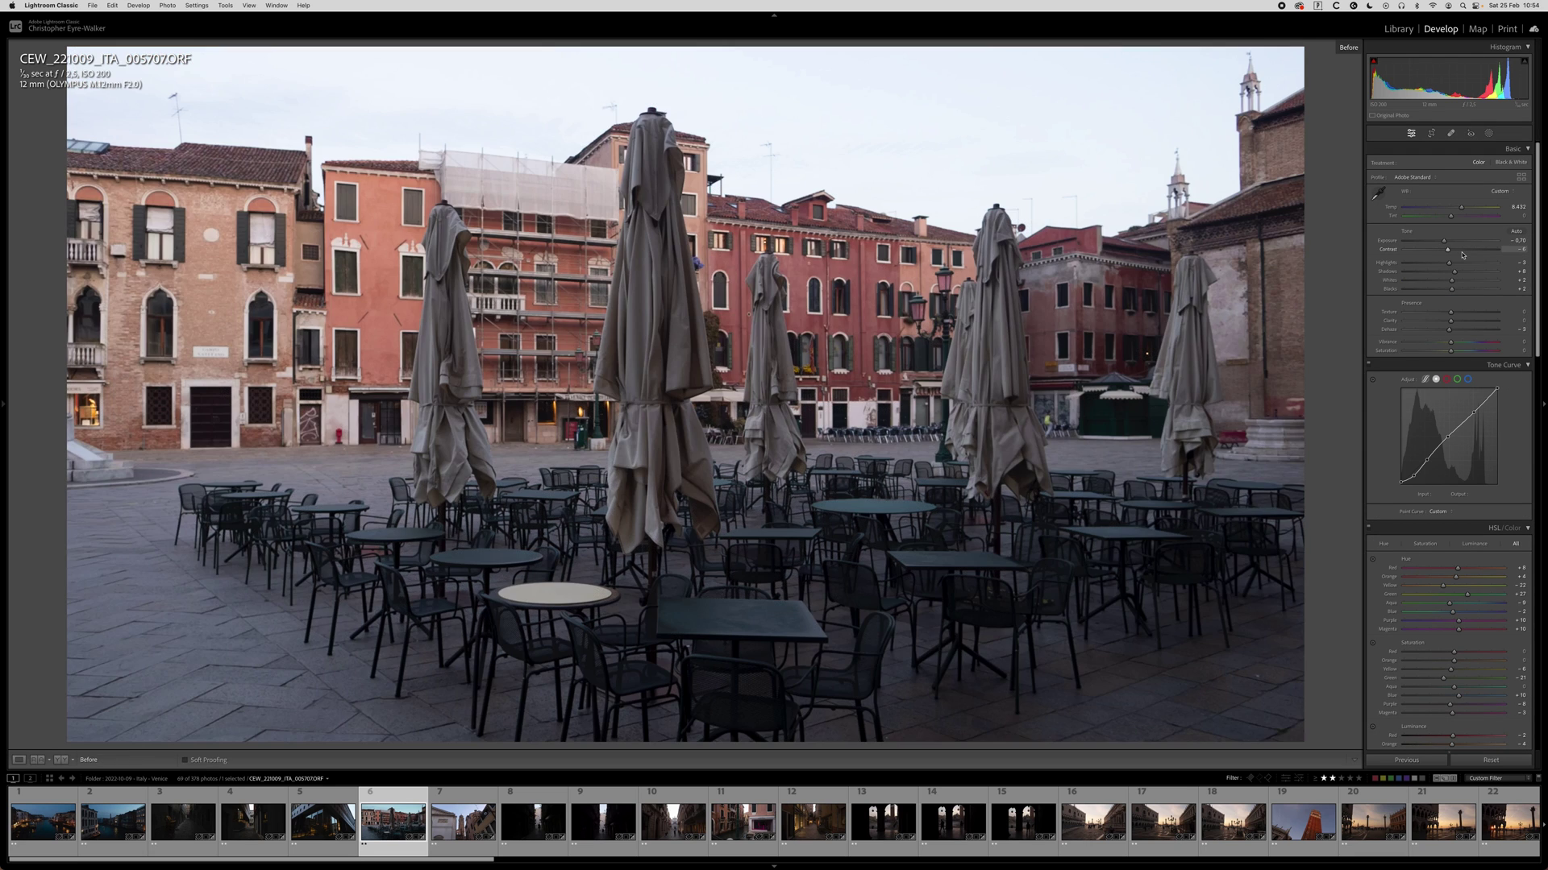
pyautogui.press('\\')
pyautogui.press('\\')
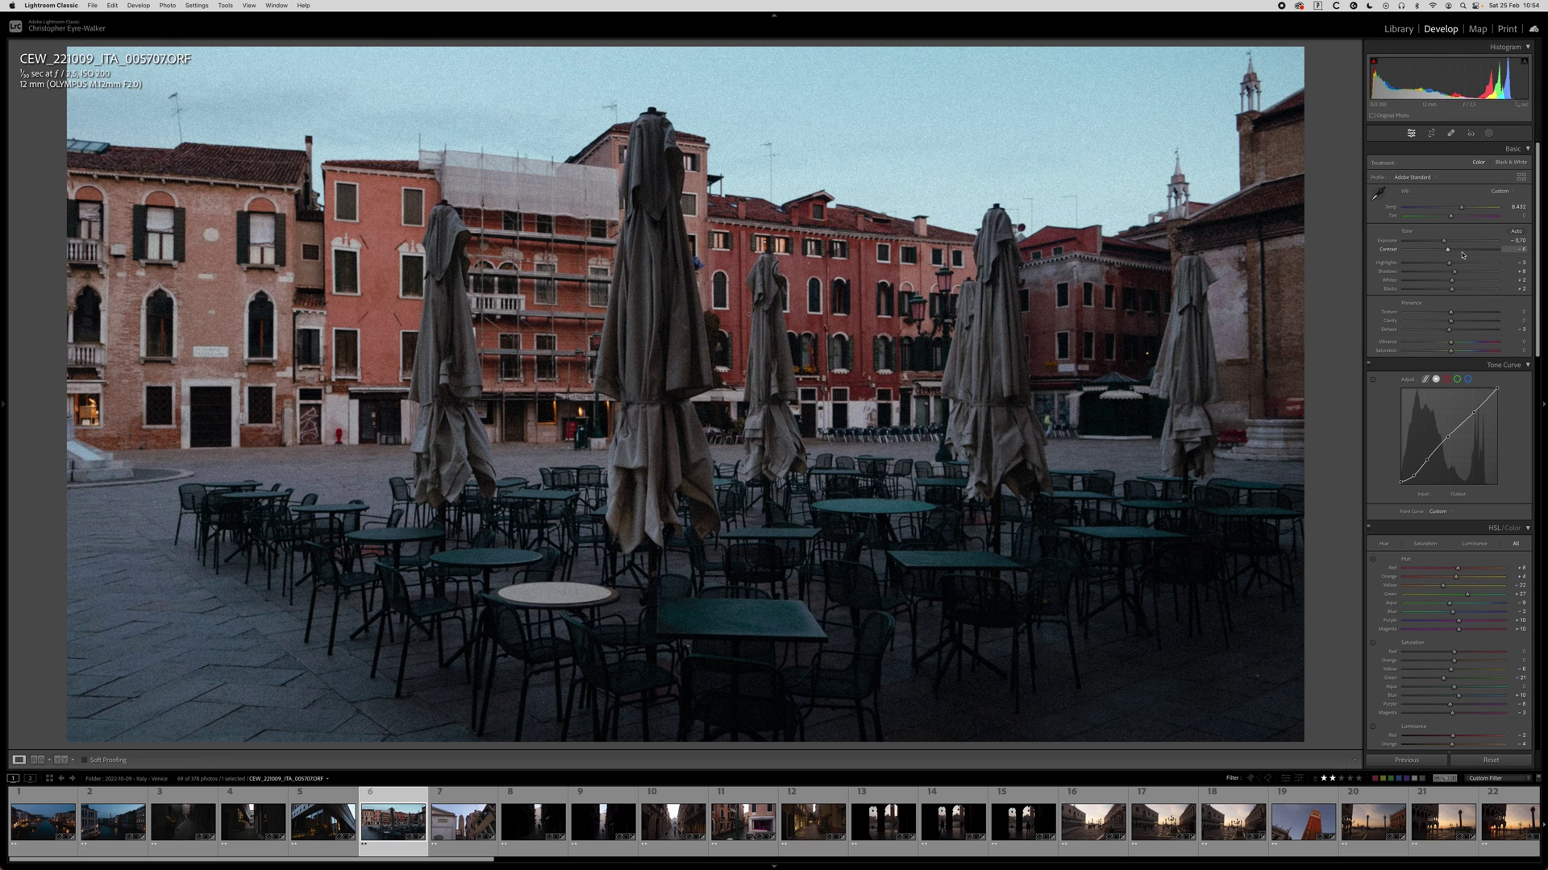
# Reposition the 16 x 9 crop on the square photo to include more foreground paving and straighten it slightly.
pyautogui.press('r')
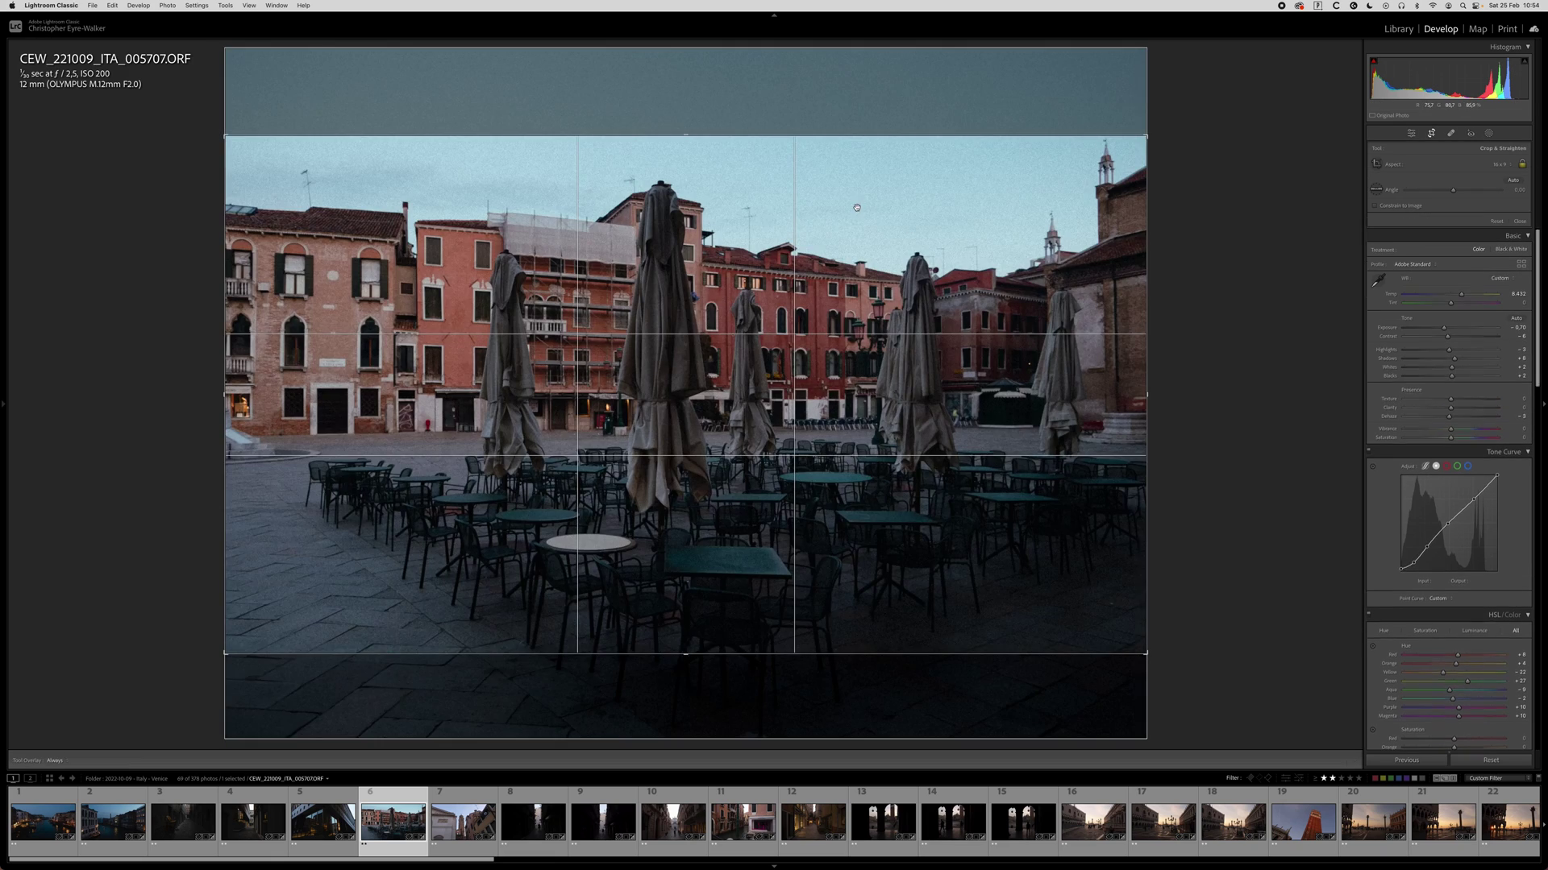
pyautogui.moveTo(748, 249); pyautogui.dragTo(748, 205)
pyautogui.moveTo(681, 97); pyautogui.dragTo(680, 94)
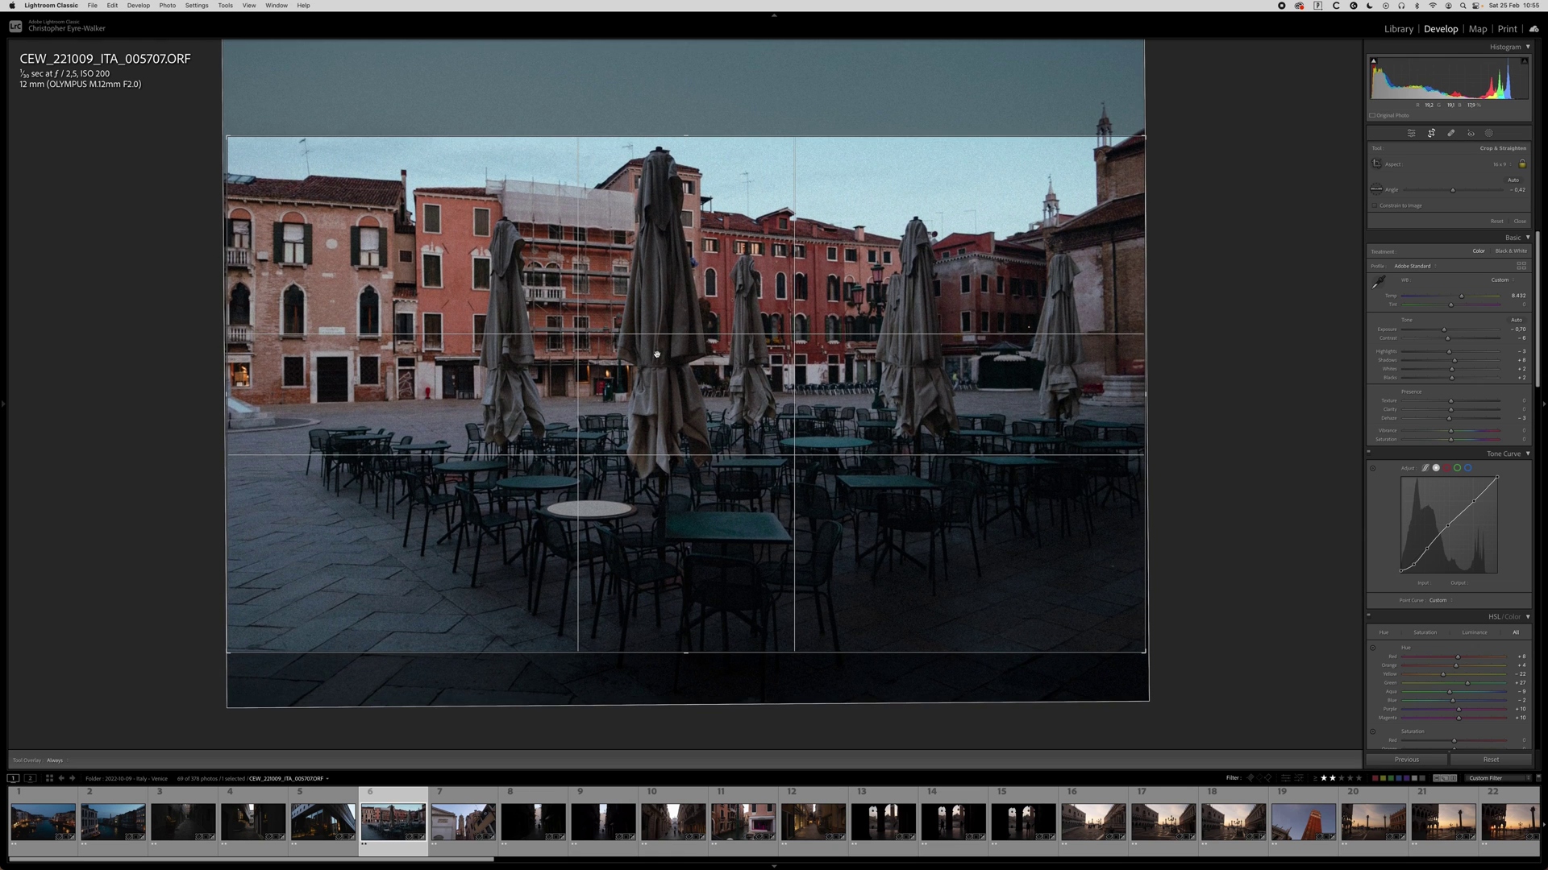
pyautogui.press('Return')
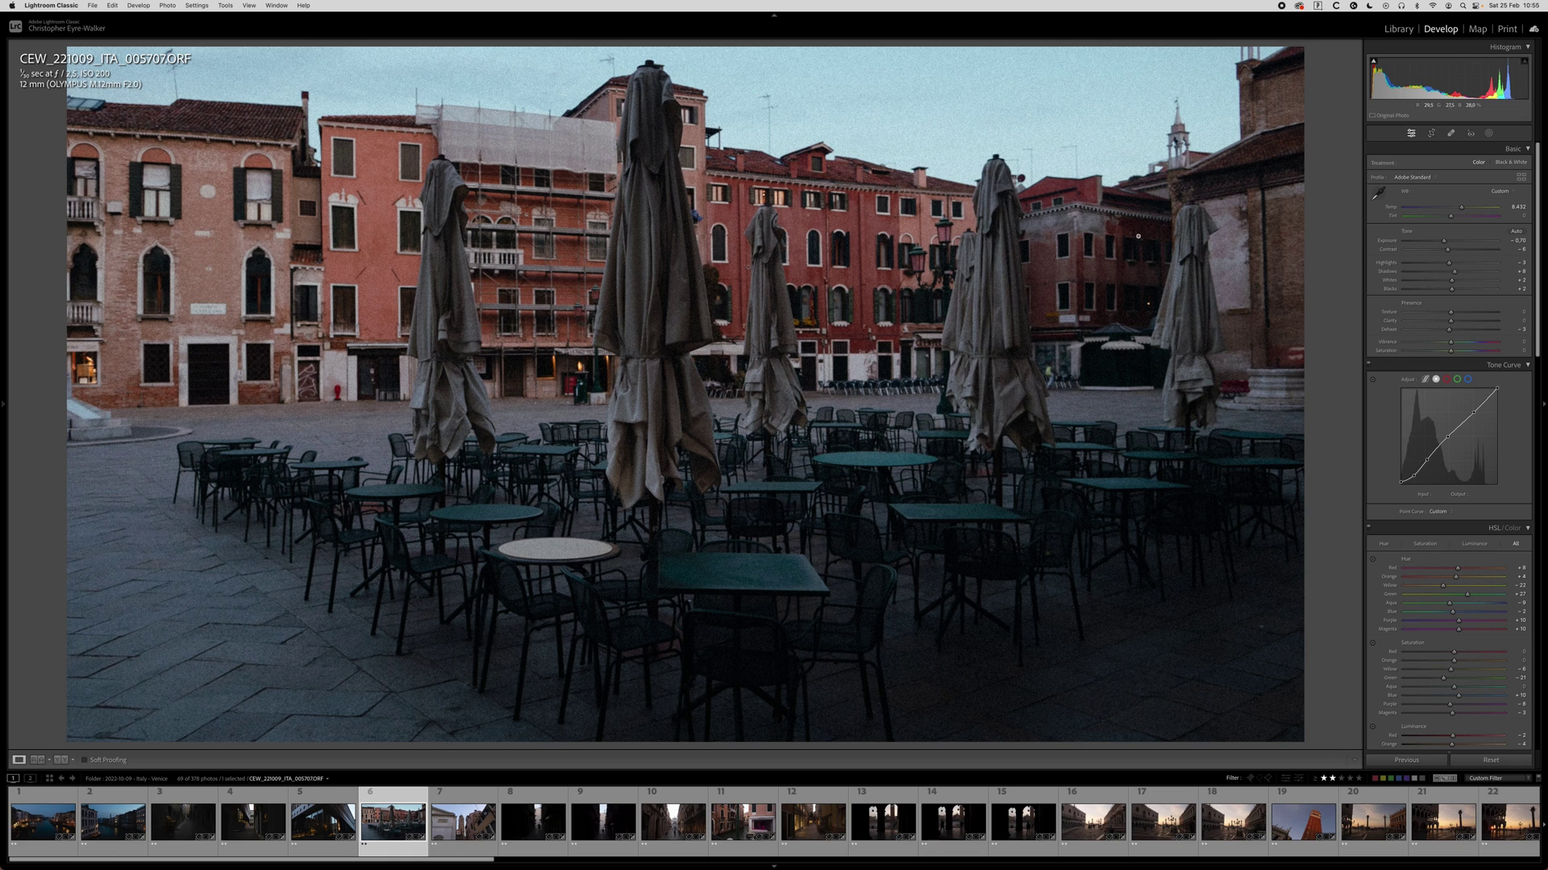
# Copy the square photo's develop settings without its masks and paste them onto CEW_221009_ITA_005712.ORF.
pyautogui.press('super+shift+c')
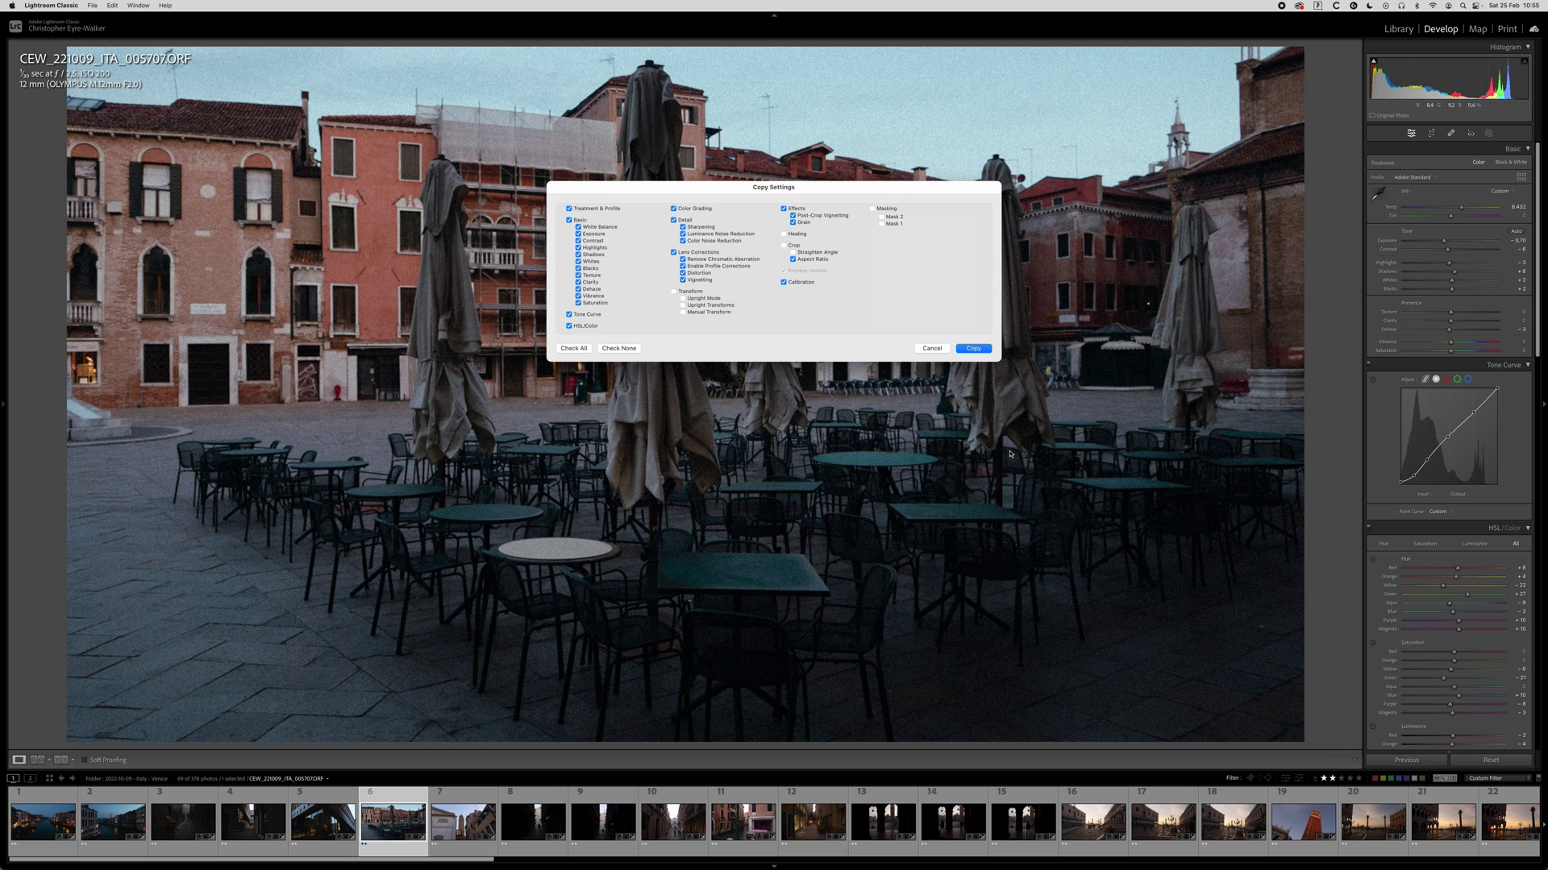
pyautogui.press('Return')
pyautogui.press('Right')
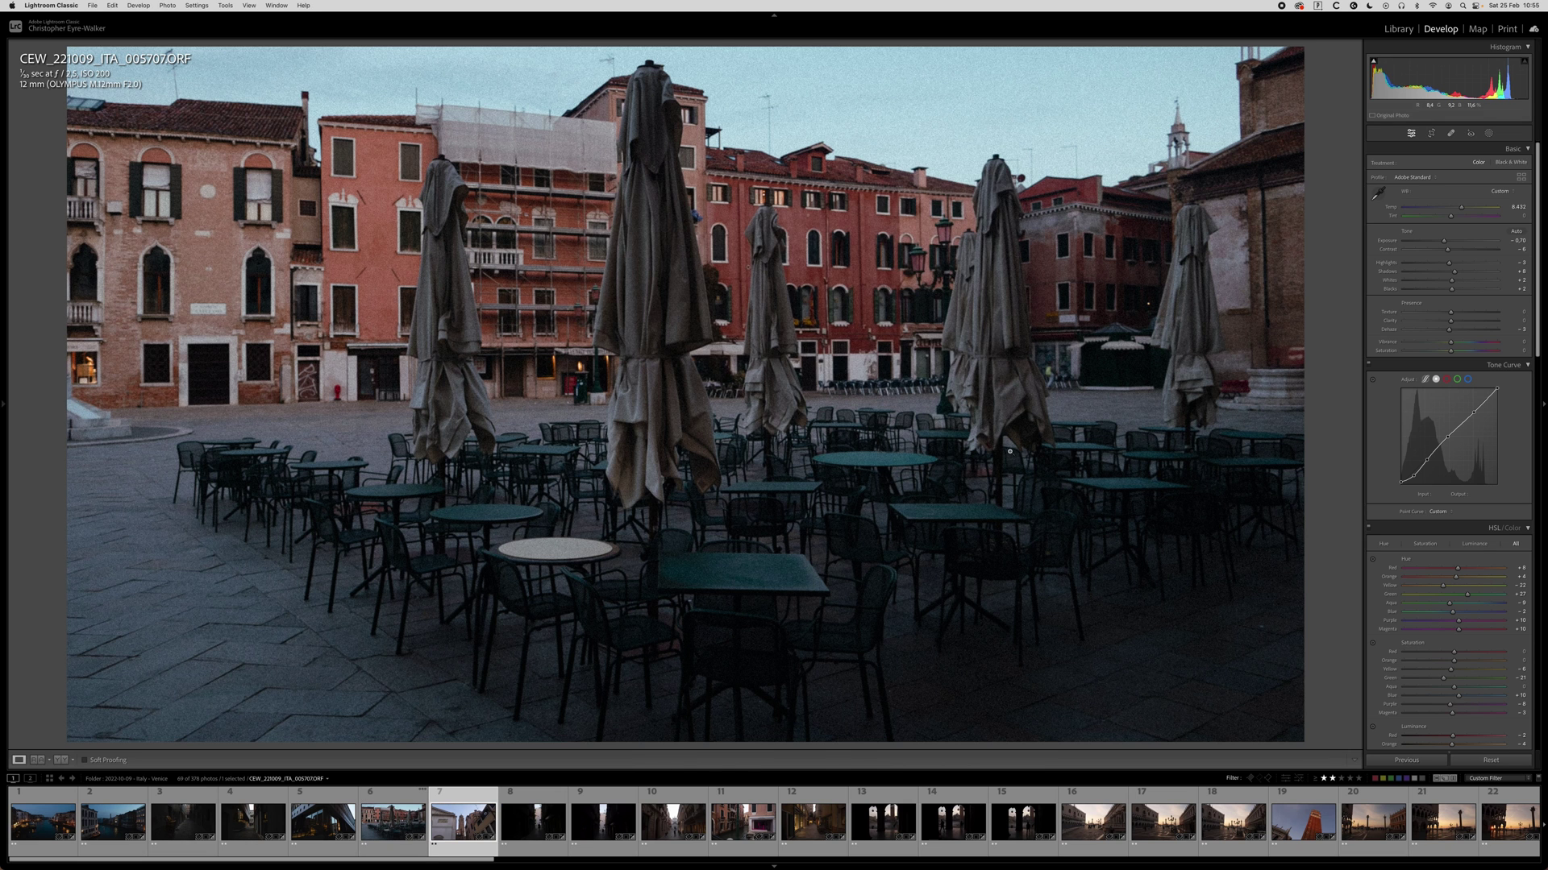
pyautogui.press('super+shift+v')
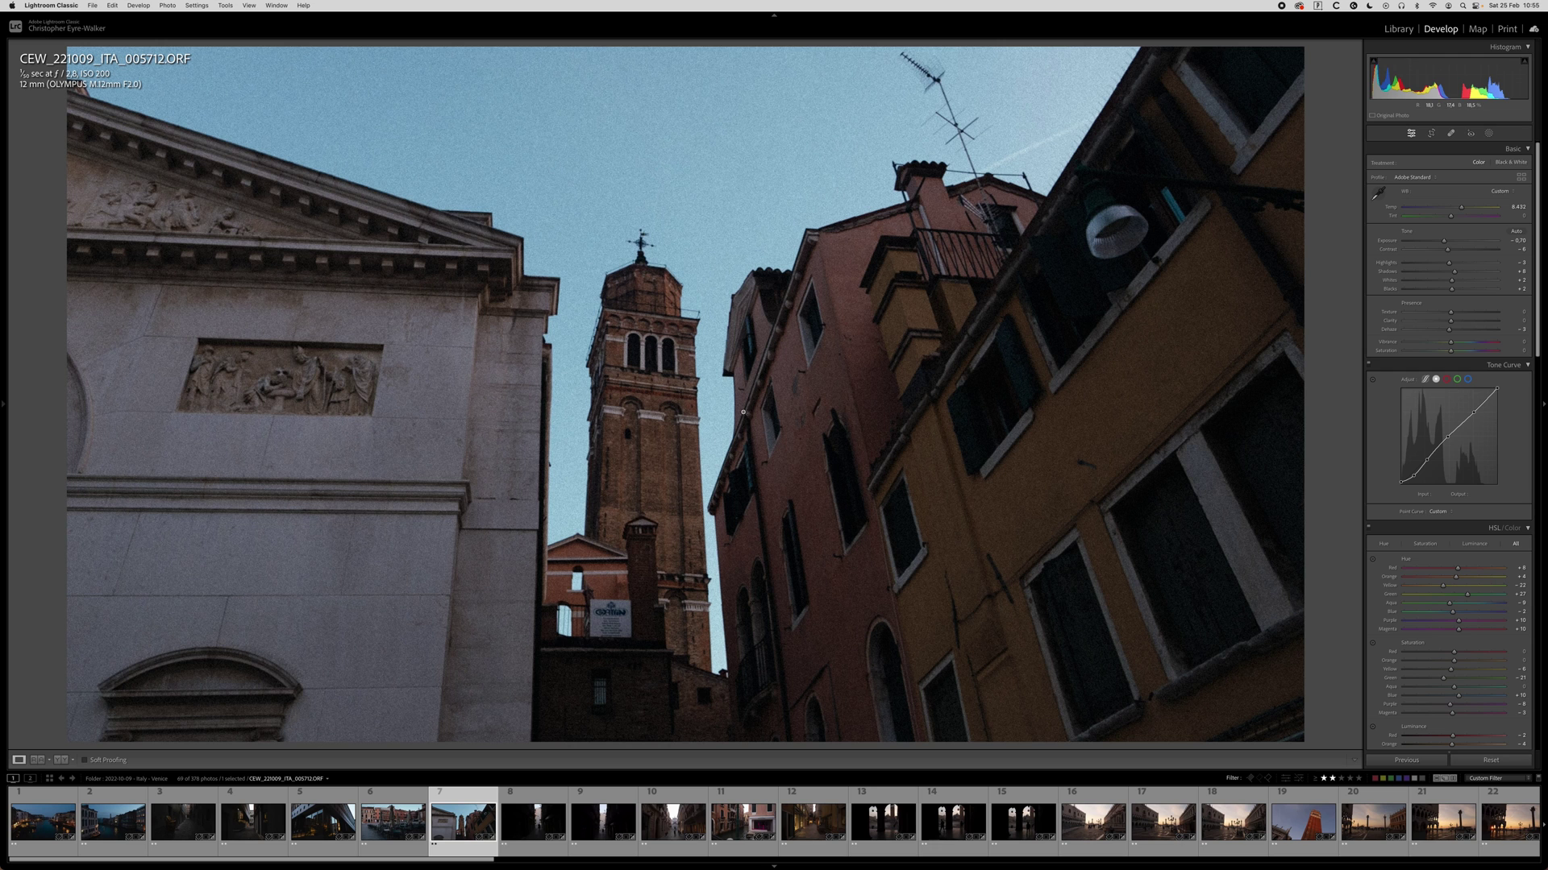
# Tighten and reposition the crop on the bell tower photo, and warm its white balance temperature.
pyautogui.press('r')
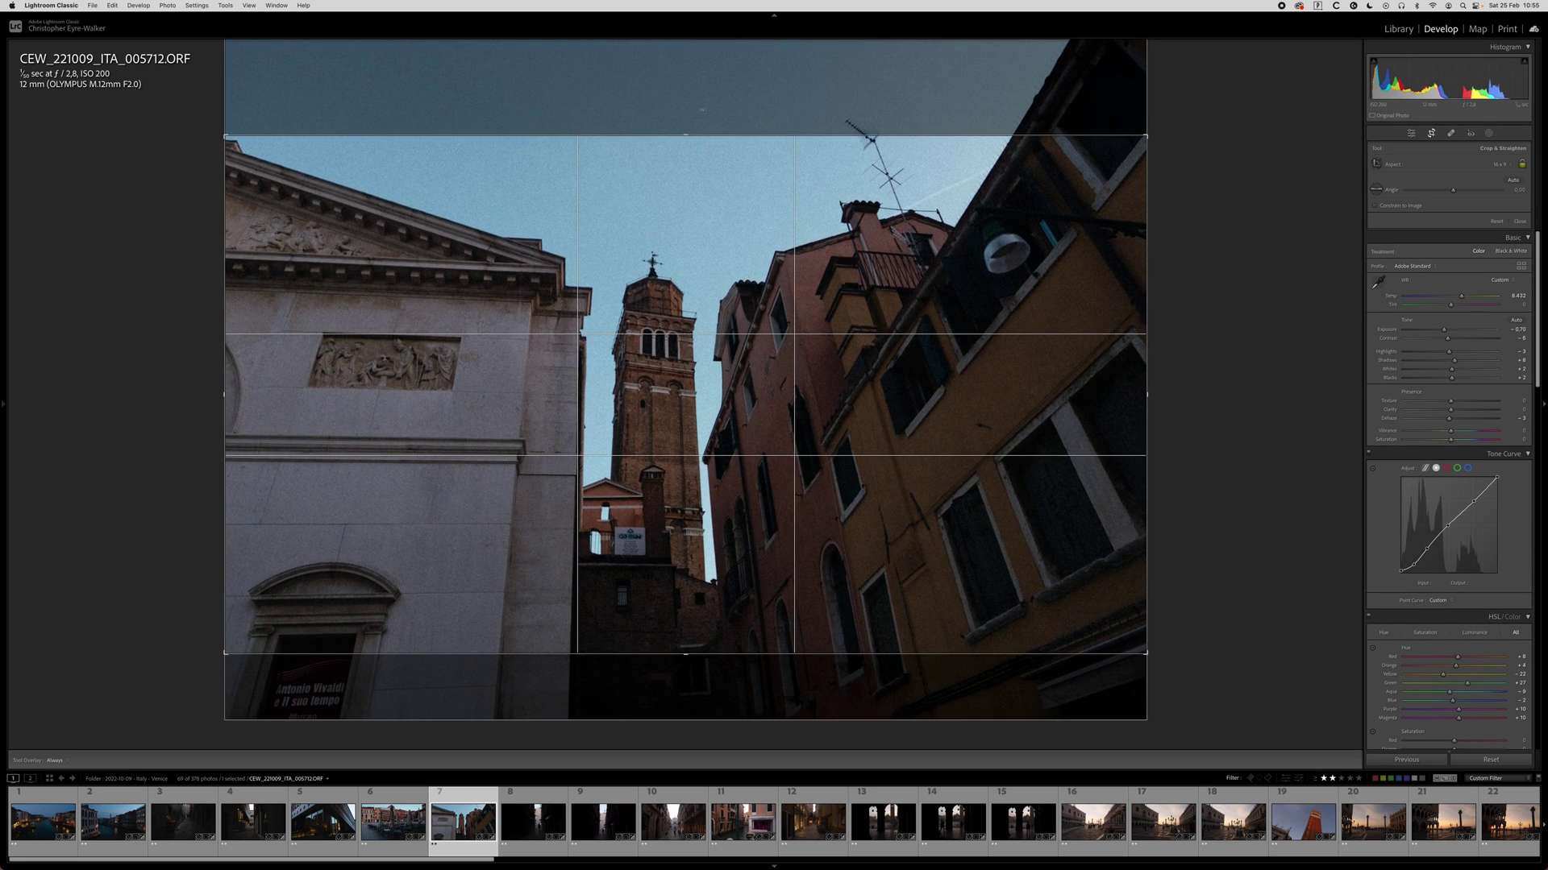
pyautogui.moveTo(686, 135); pyautogui.dragTo(688, 146)
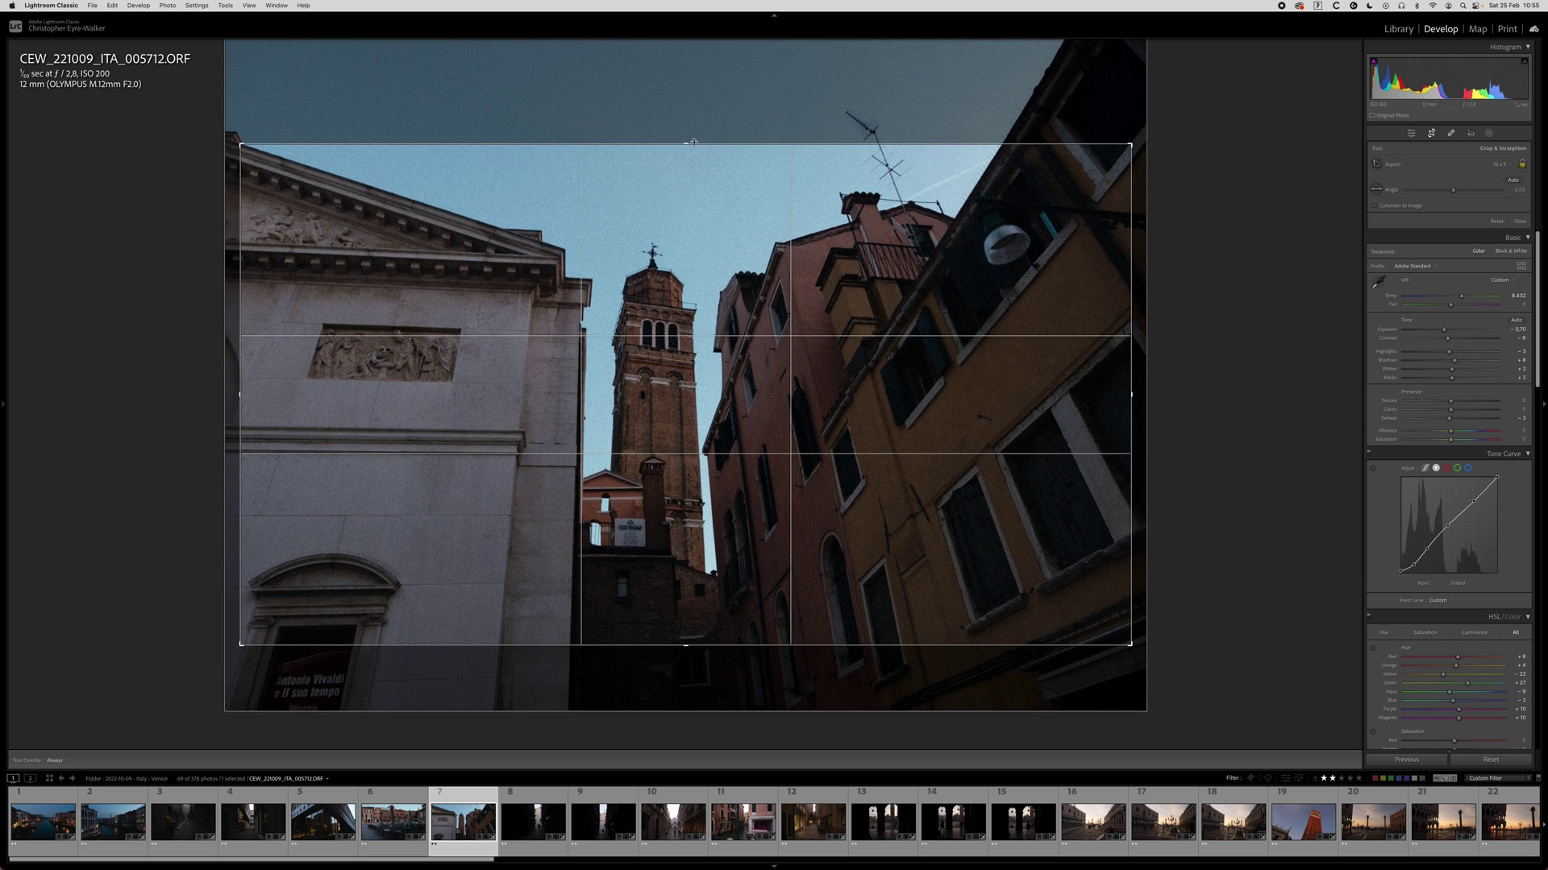
pyautogui.moveTo(680, 335); pyautogui.dragTo(668, 335)
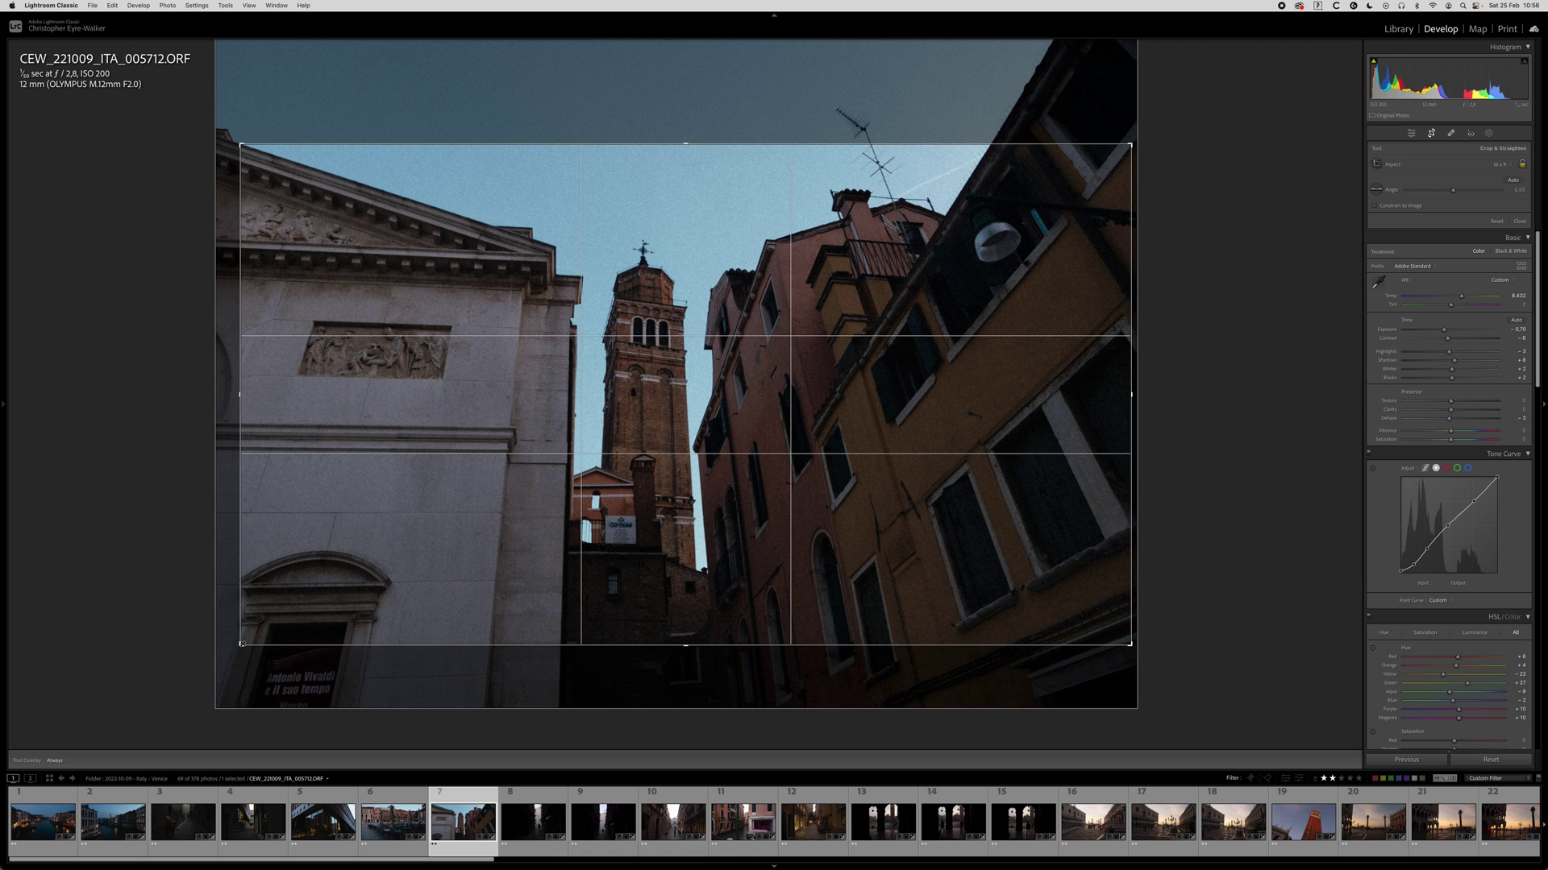
pyautogui.moveTo(241, 645); pyautogui.dragTo(239, 645)
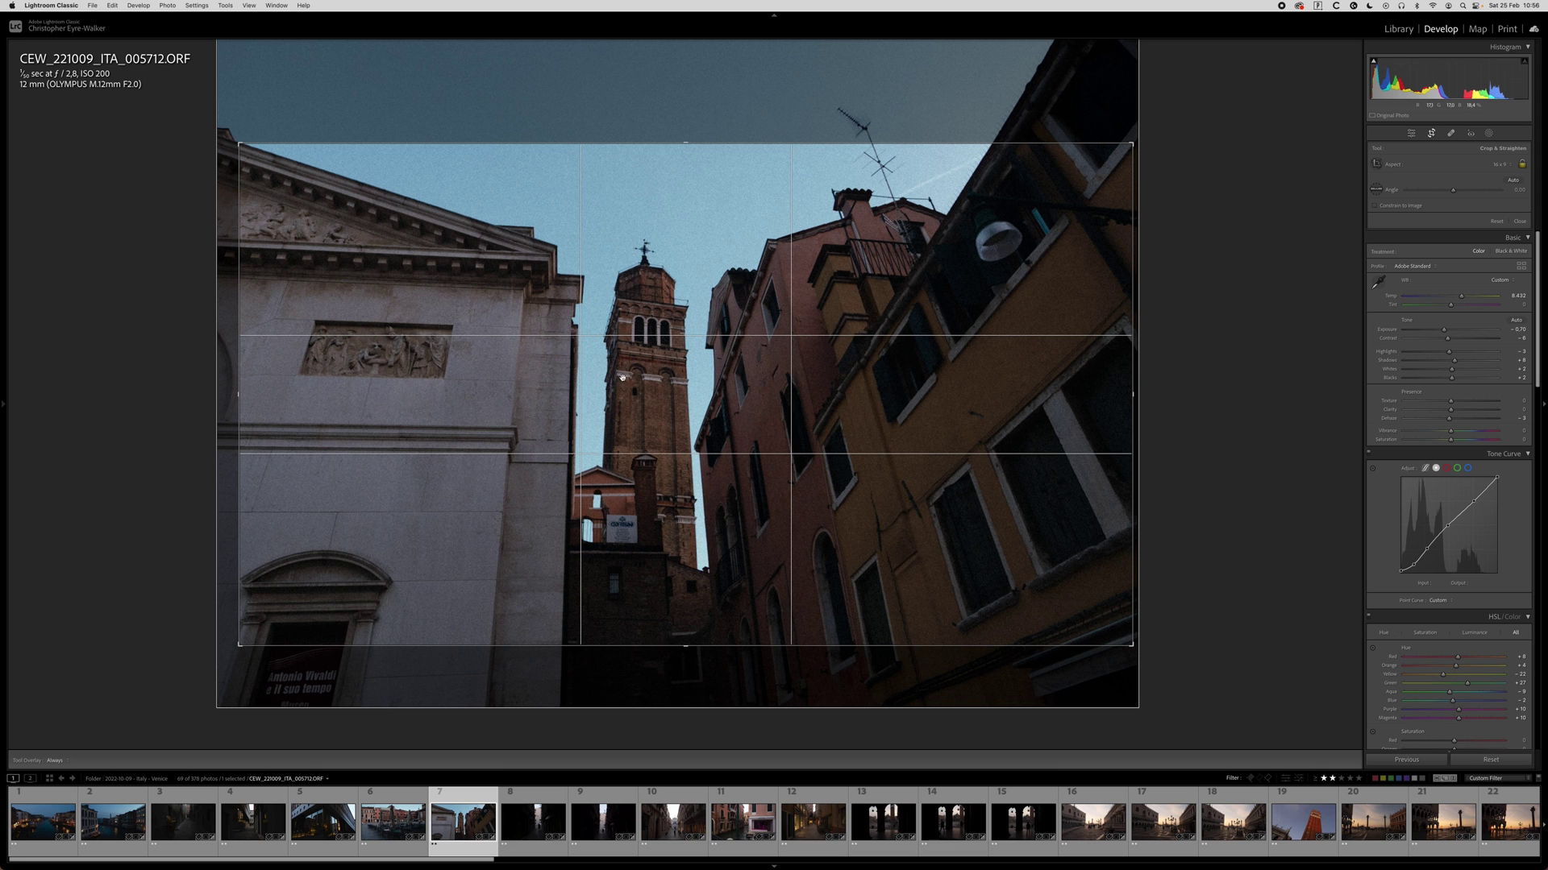
pyautogui.press('Return')
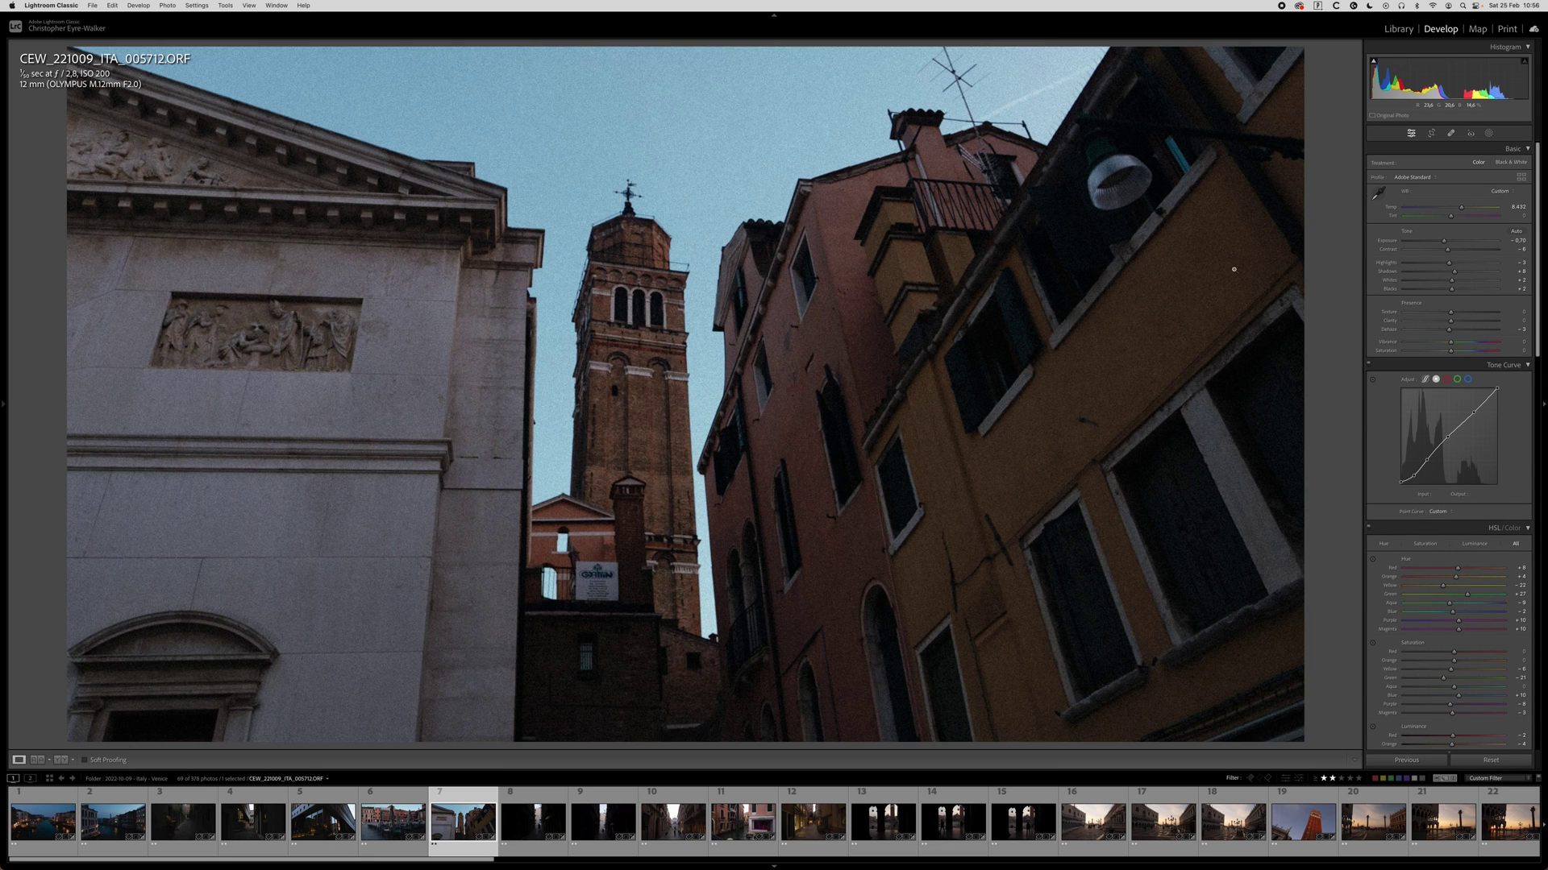
pyautogui.moveTo(1460, 209); pyautogui.dragTo(1469, 211)
# Copy the bell tower photo's develop settings and paste them onto the dark alley photo CEW_221009_ITA_005714.ORF.
pyautogui.press('super+shift+c')
pyautogui.press('Return')
pyautogui.press('Right')
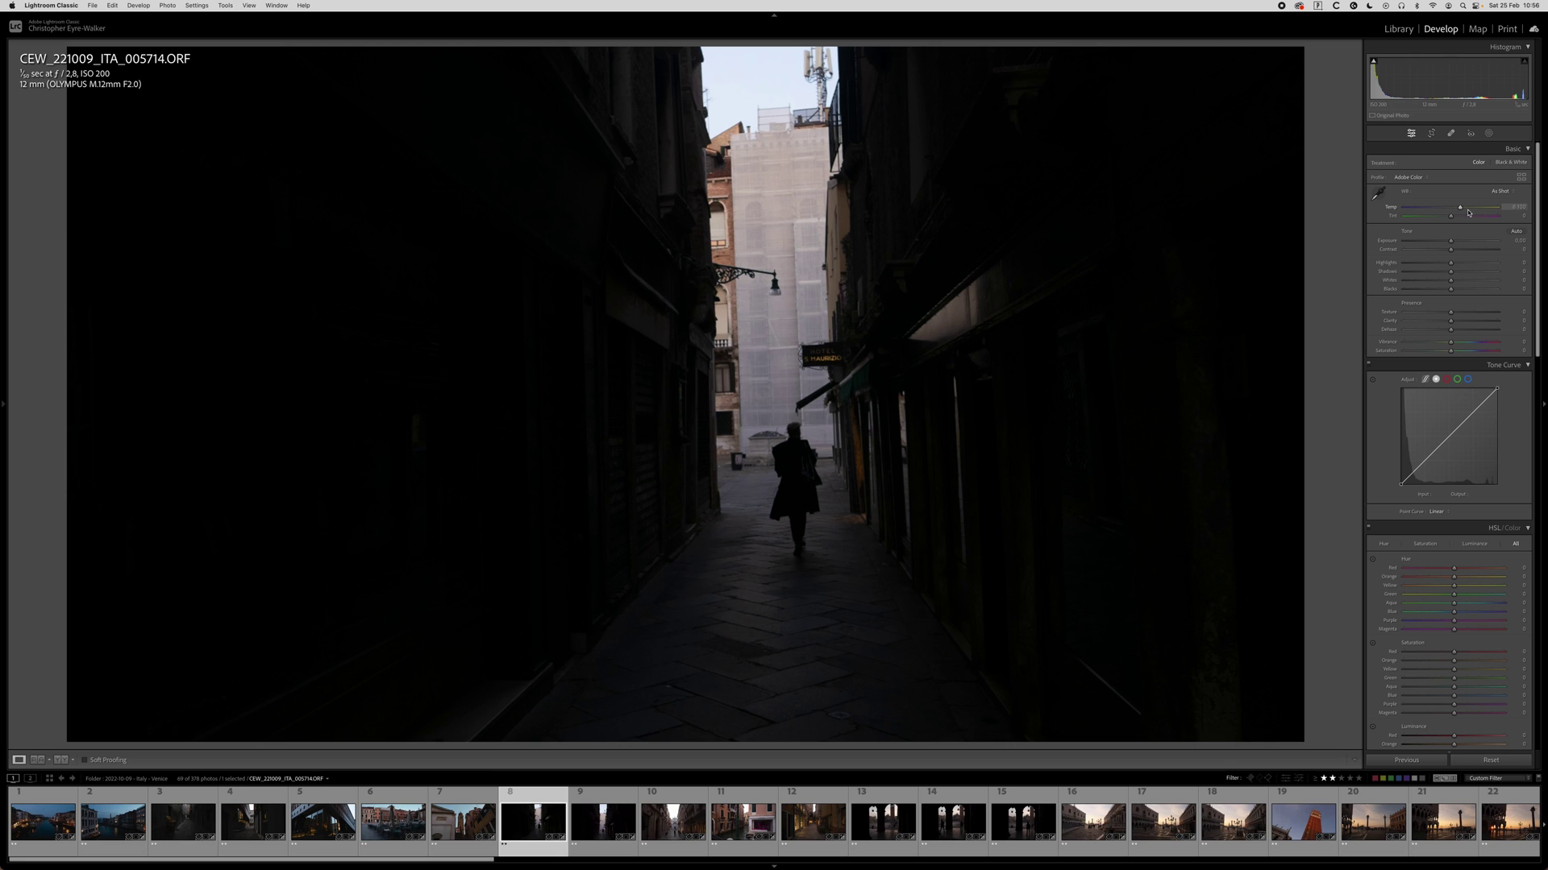
pyautogui.press('i')
pyautogui.press('i')
pyautogui.press('super+shift+v')
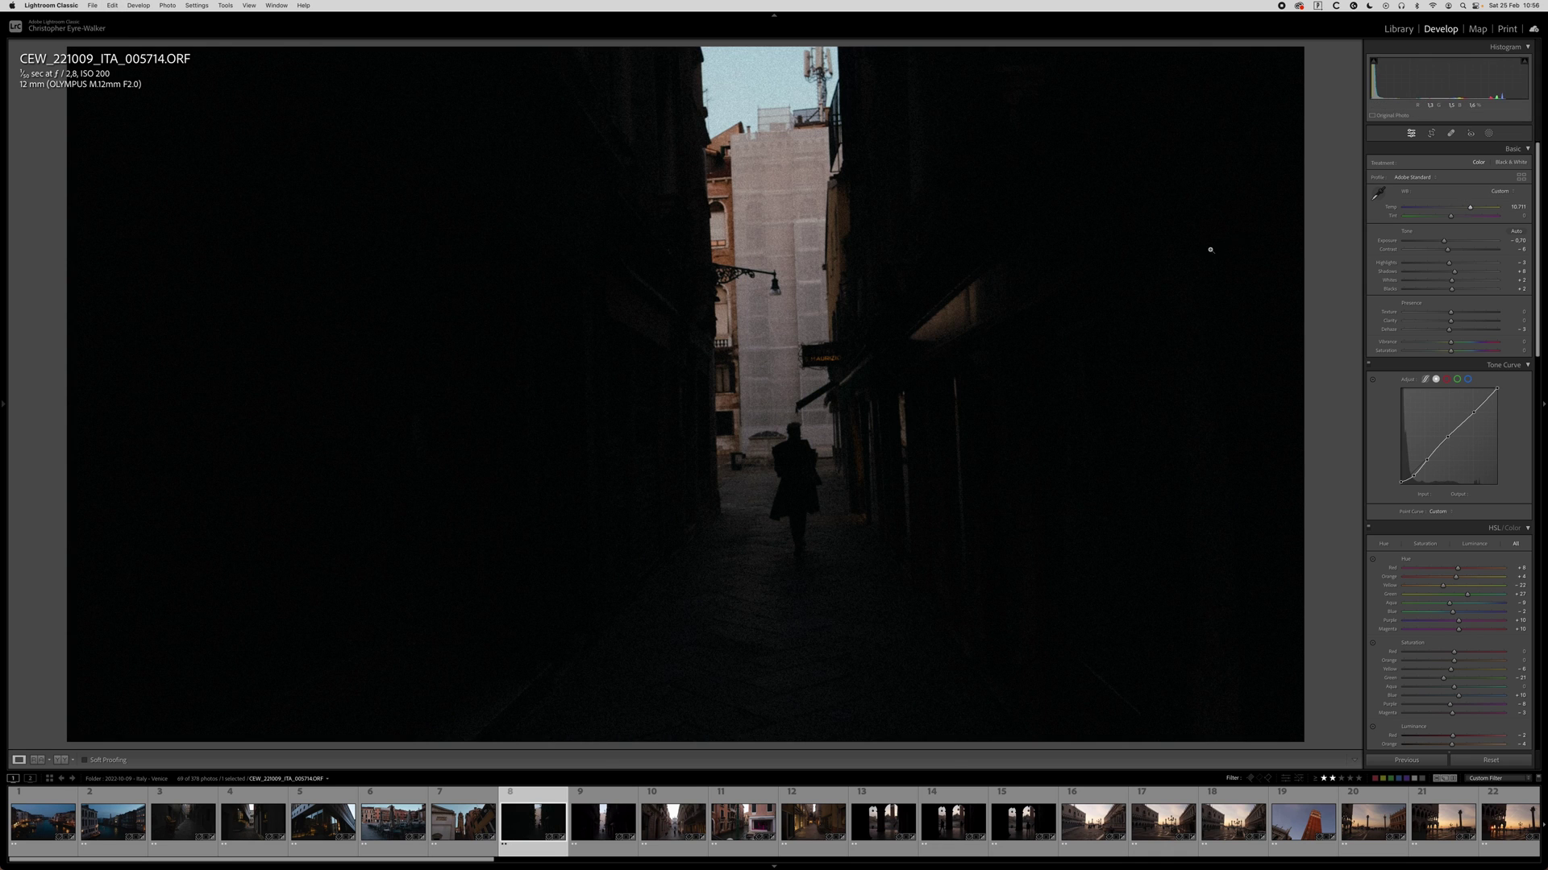
# Rotate the alley photo's crop to straighten the scene and raise its exposure to +0.70.
pyautogui.press('r')
pyautogui.moveTo(1183, 367)
pyautogui.mouseDown()
pyautogui.moveTo(1196, 328)
pyautogui.moveTo(1201, 349)
pyautogui.mouseUp()
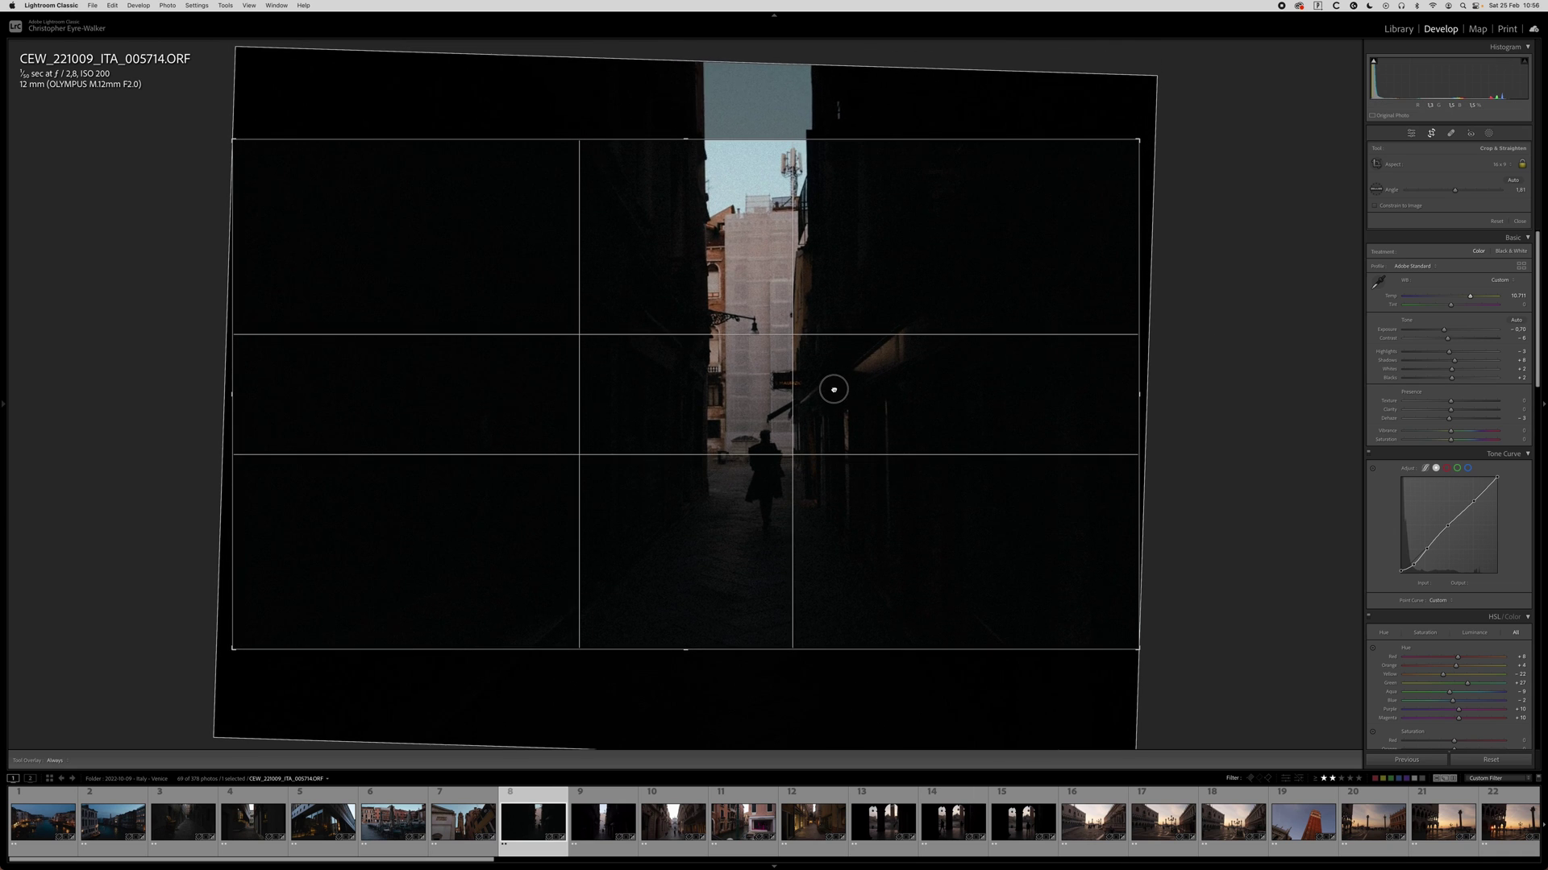
pyautogui.press('Return')
pyautogui.moveTo(1457, 239)
pyautogui.mouseDown()
pyautogui.moveTo(1486, 241)
pyautogui.moveTo(1457, 244)
pyautogui.mouseUp()
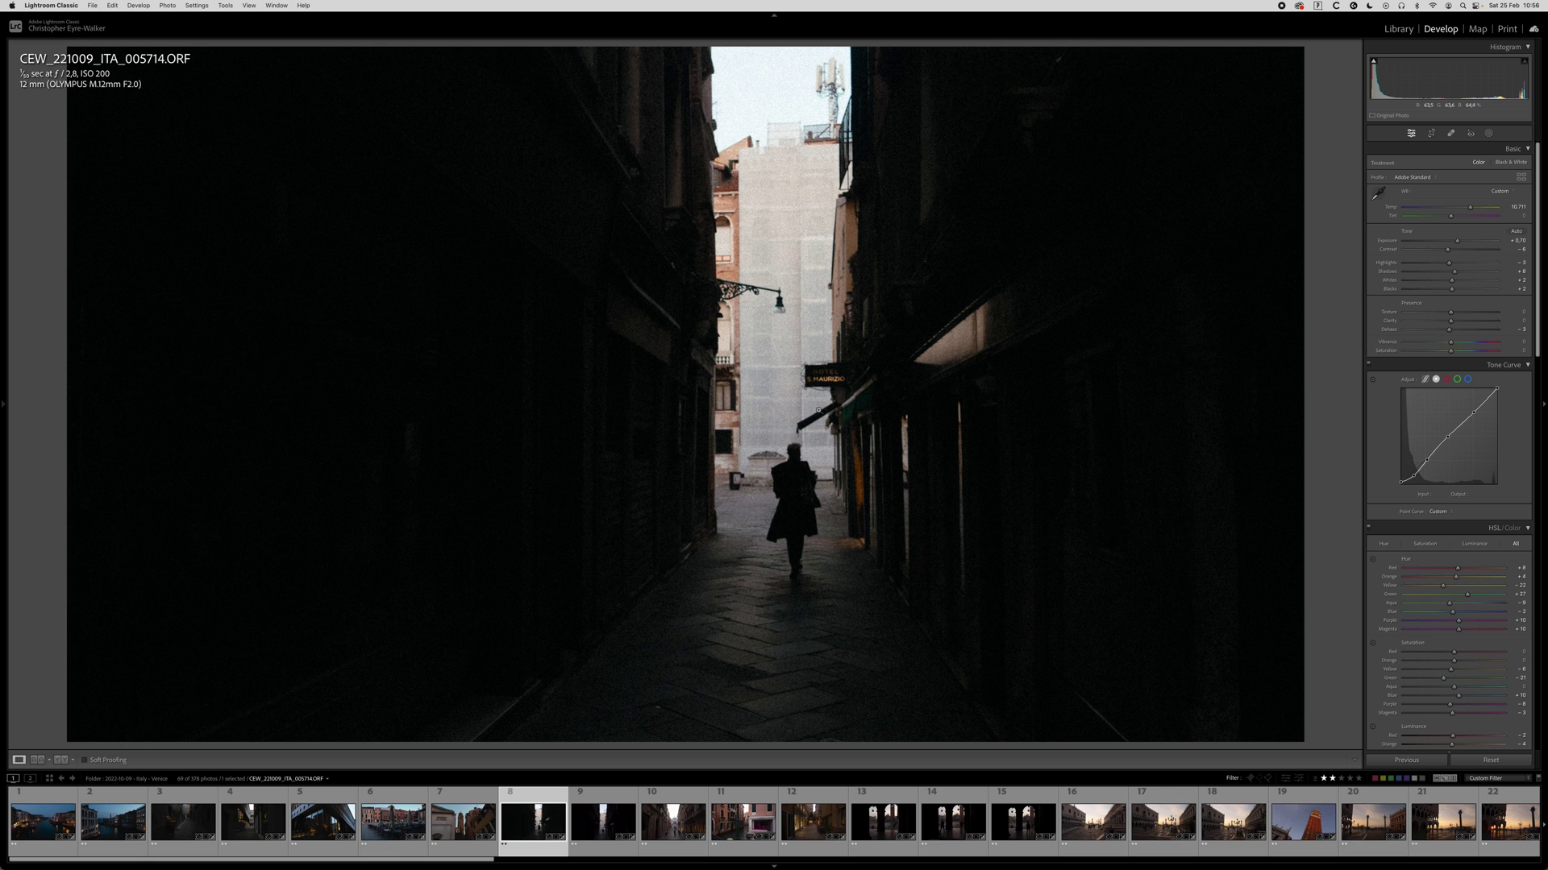
# Tighten and reposition the alley crop around the walking figure, and inspect the figure up close.
pyautogui.press('r')
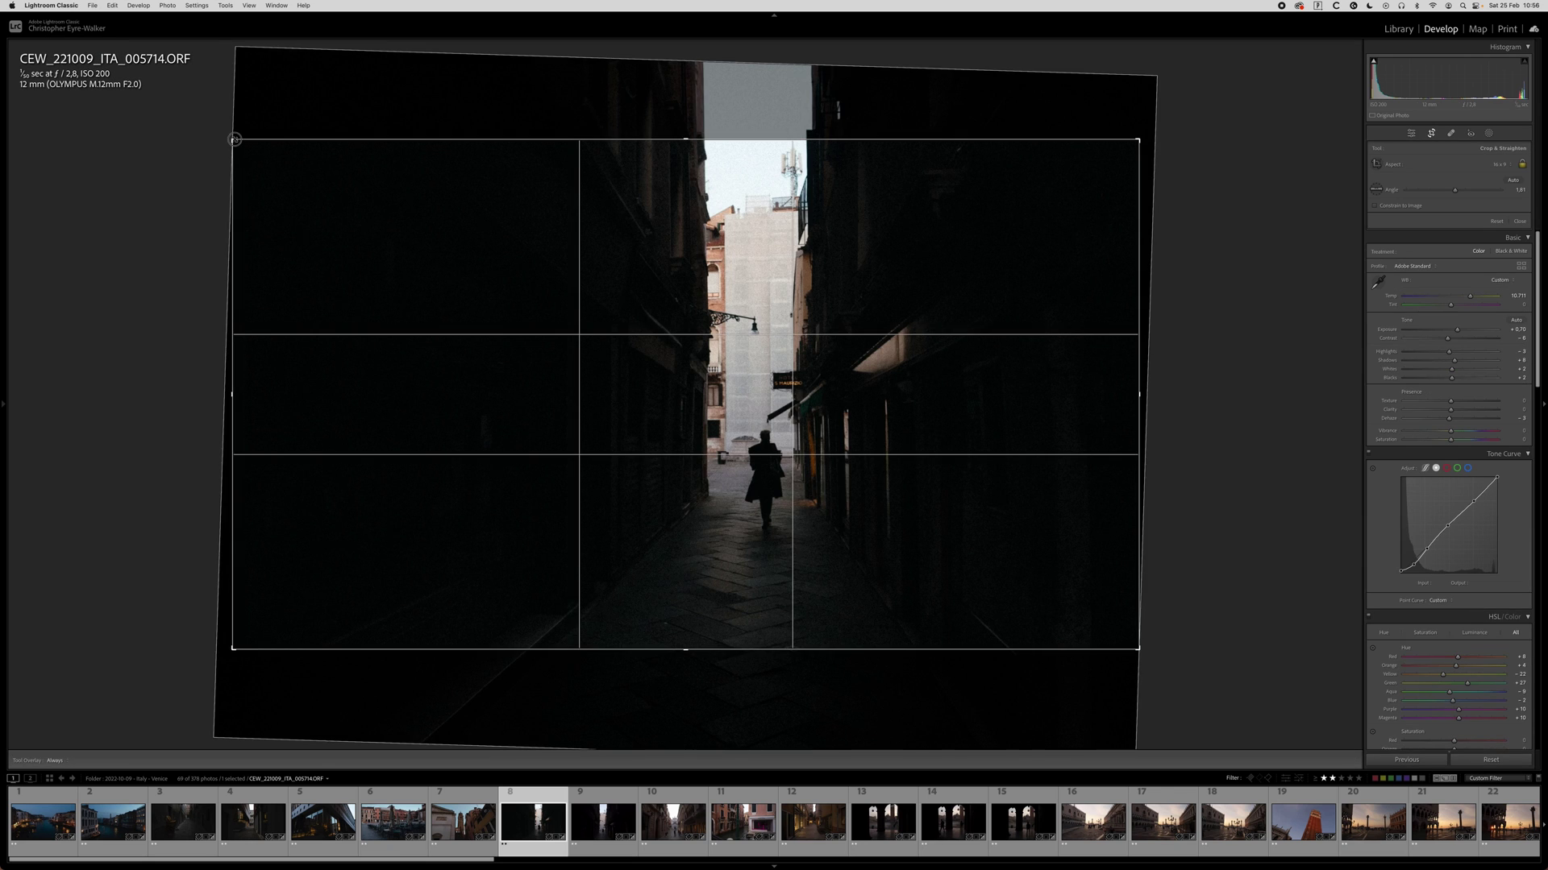
pyautogui.moveTo(255, 140); pyautogui.dragTo(270, 142)
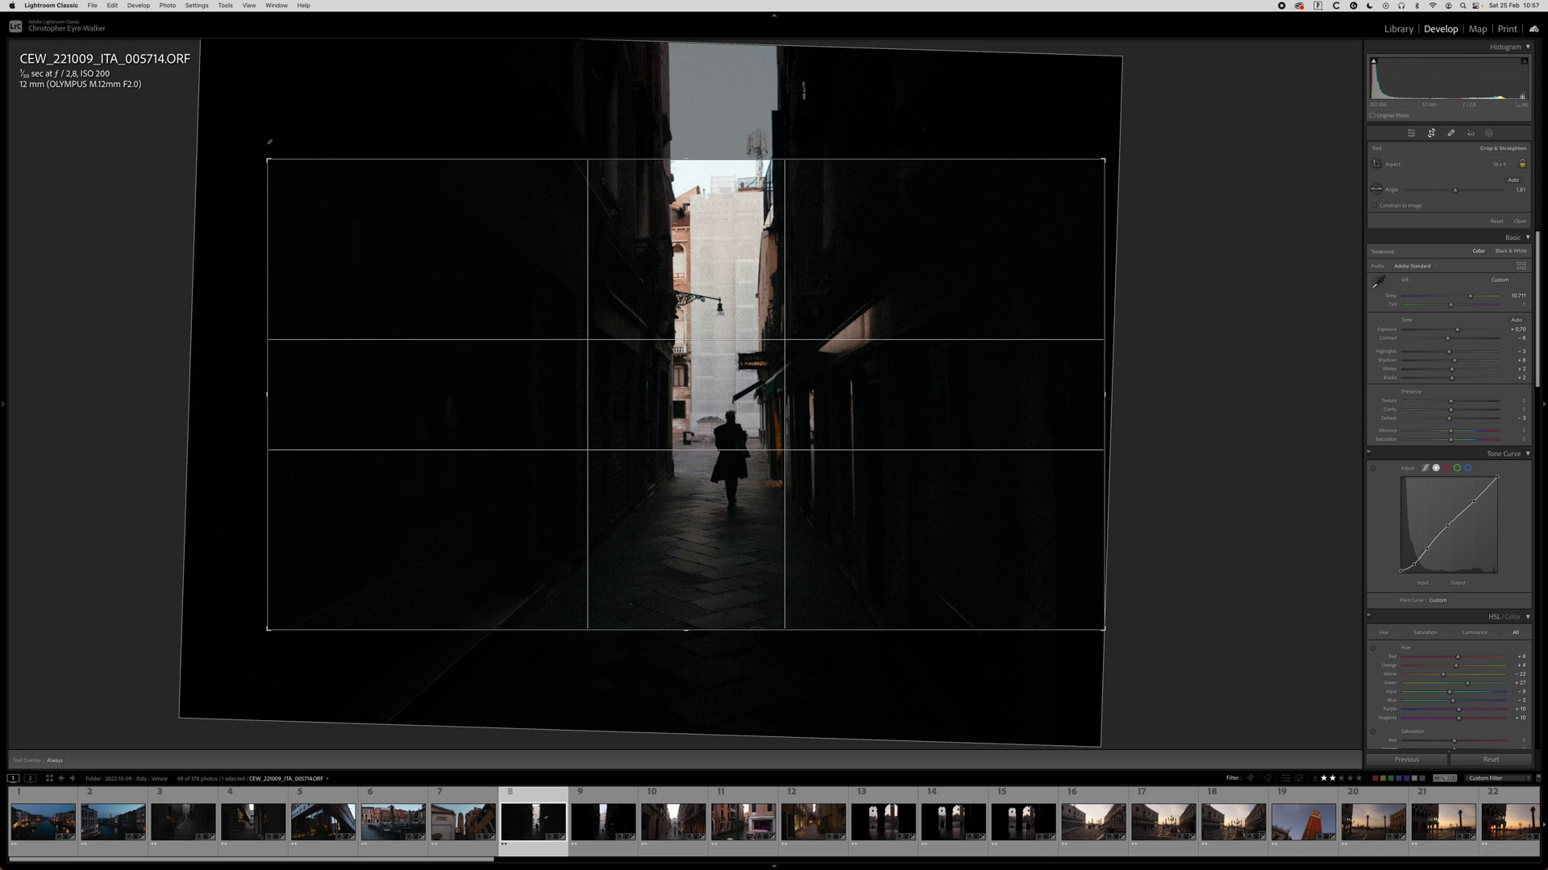
pyautogui.press('Return')
pyautogui.scroll(3, 775, 370)
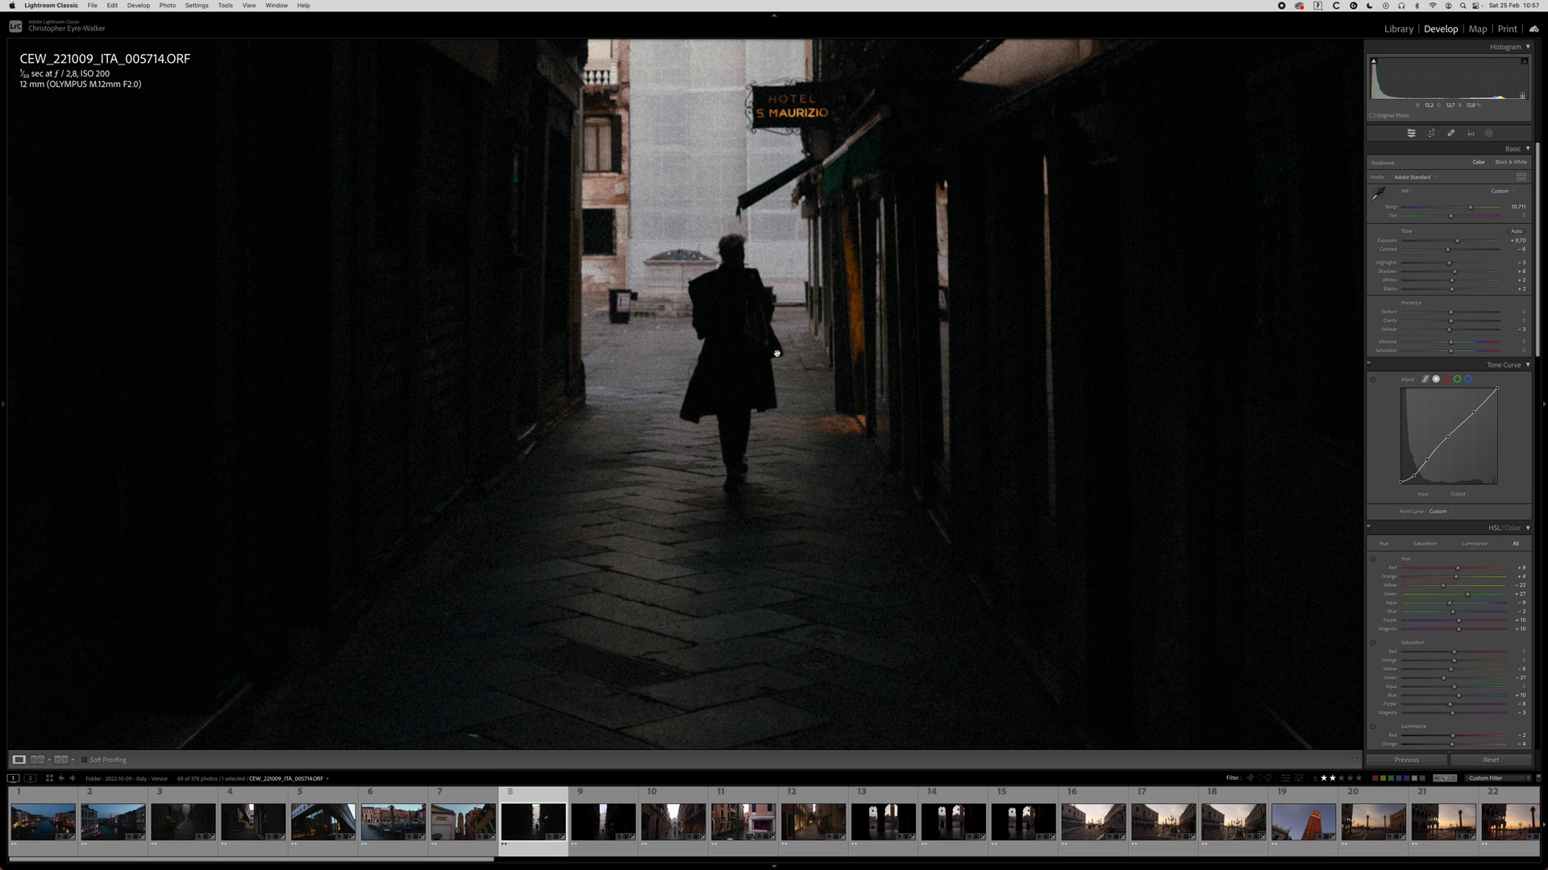
pyautogui.click(755, 316)
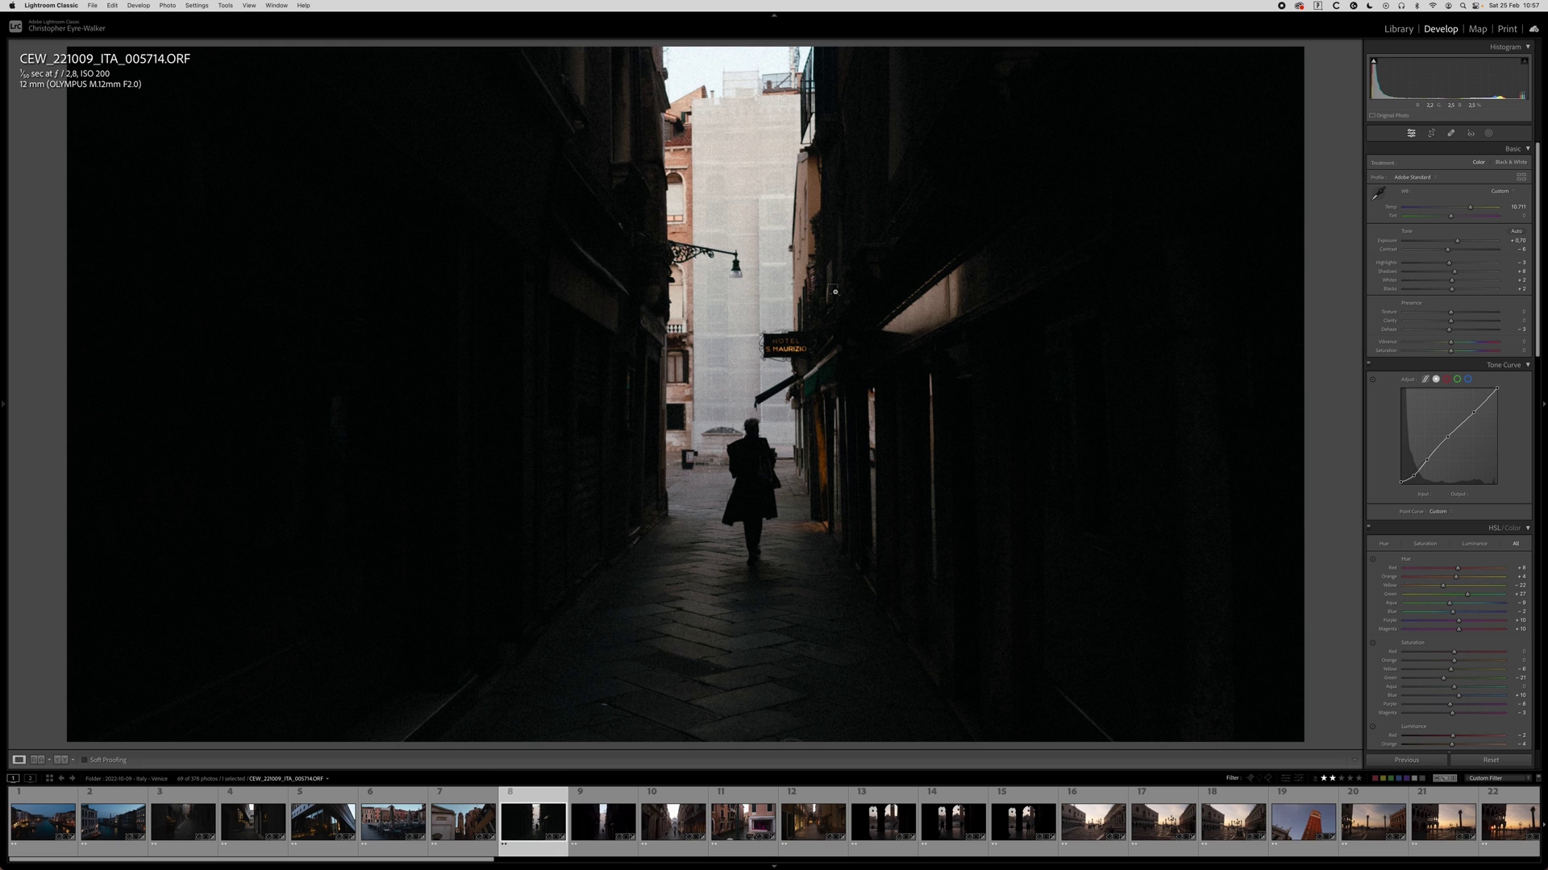
# Copy the develop settings from CEW_221009_ITA_005714.ORF and paste them onto CEW_221009_ITA_005718.ORF.
pyautogui.press('super+shift+c')
pyautogui.press('Return')
pyautogui.press('Right')
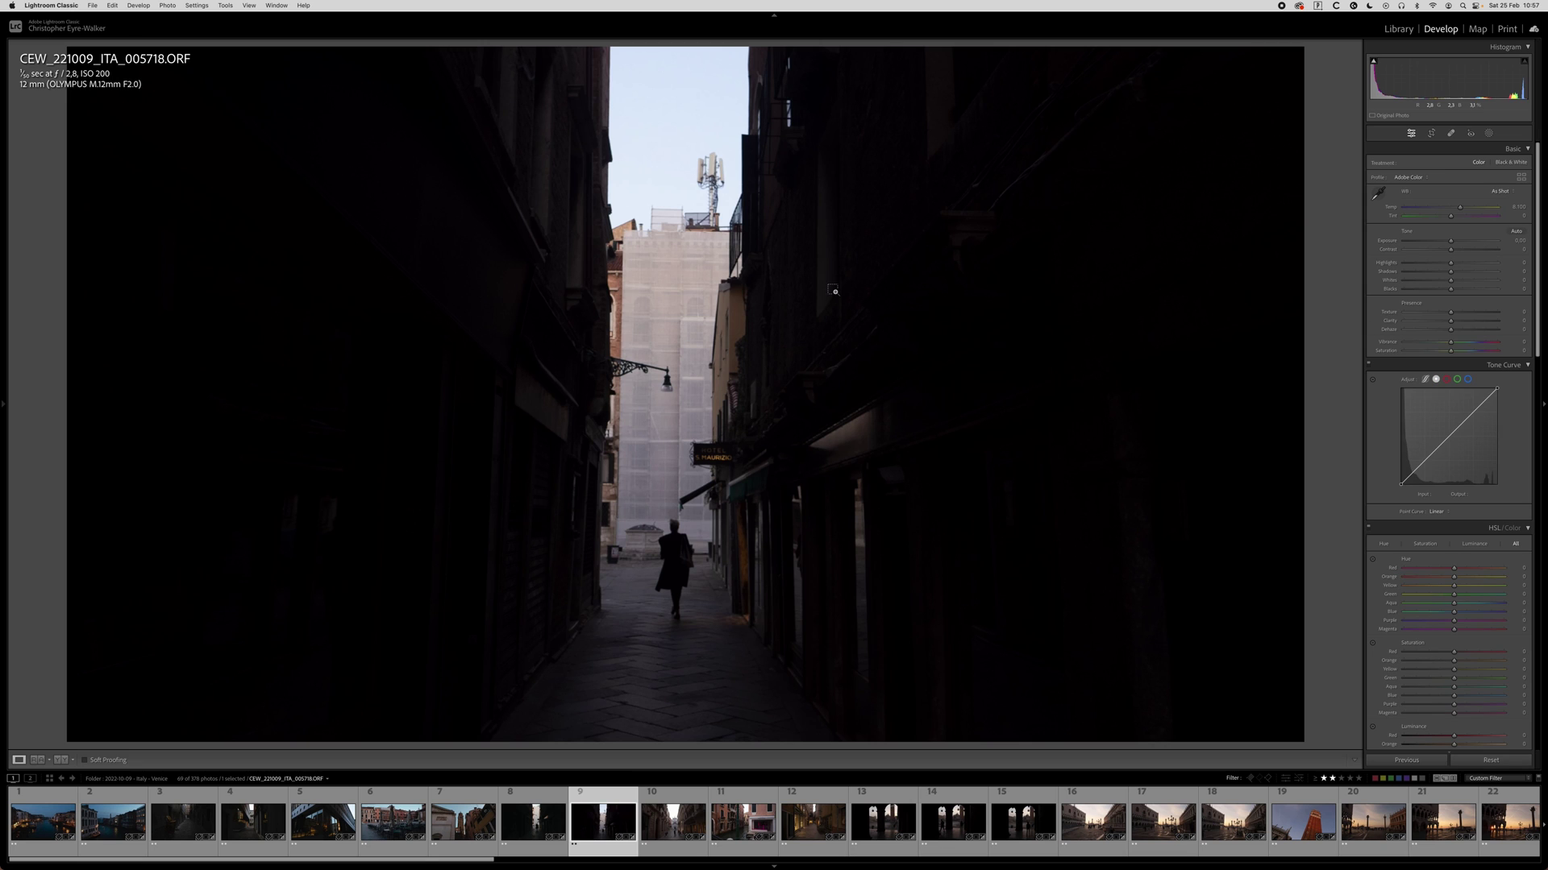
pyautogui.press('super+shift+v')
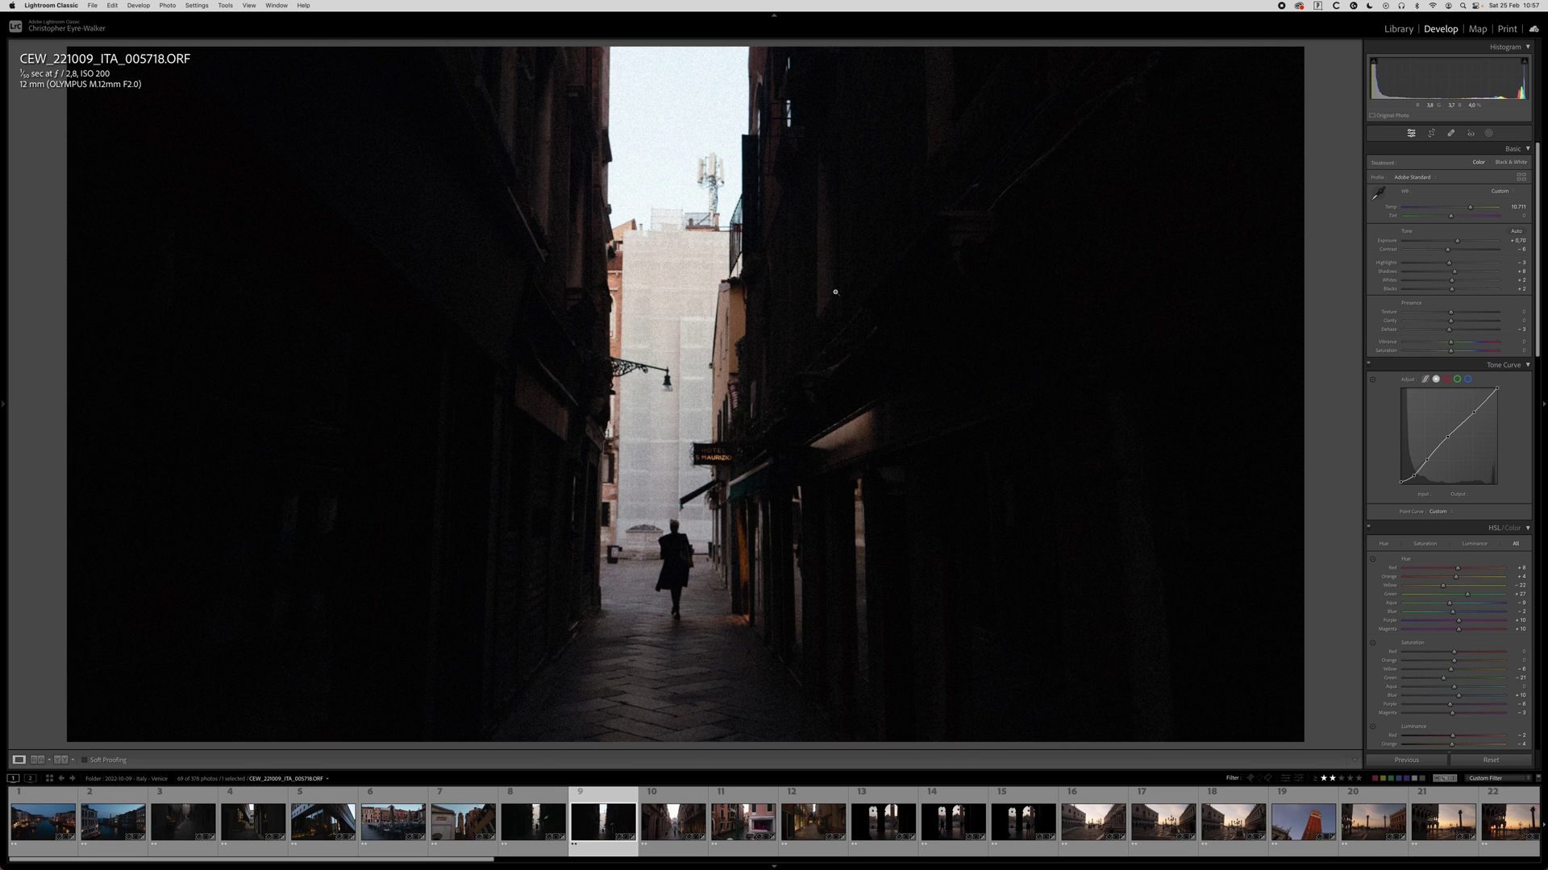
# Straighten the crop on the second alley photo and shift the frame down to show more of the pavement.
pyautogui.press('r')
pyautogui.moveTo(1205, 386); pyautogui.dragTo(1124, 391)
pyautogui.moveTo(838, 393); pyautogui.dragTo(843, 349)
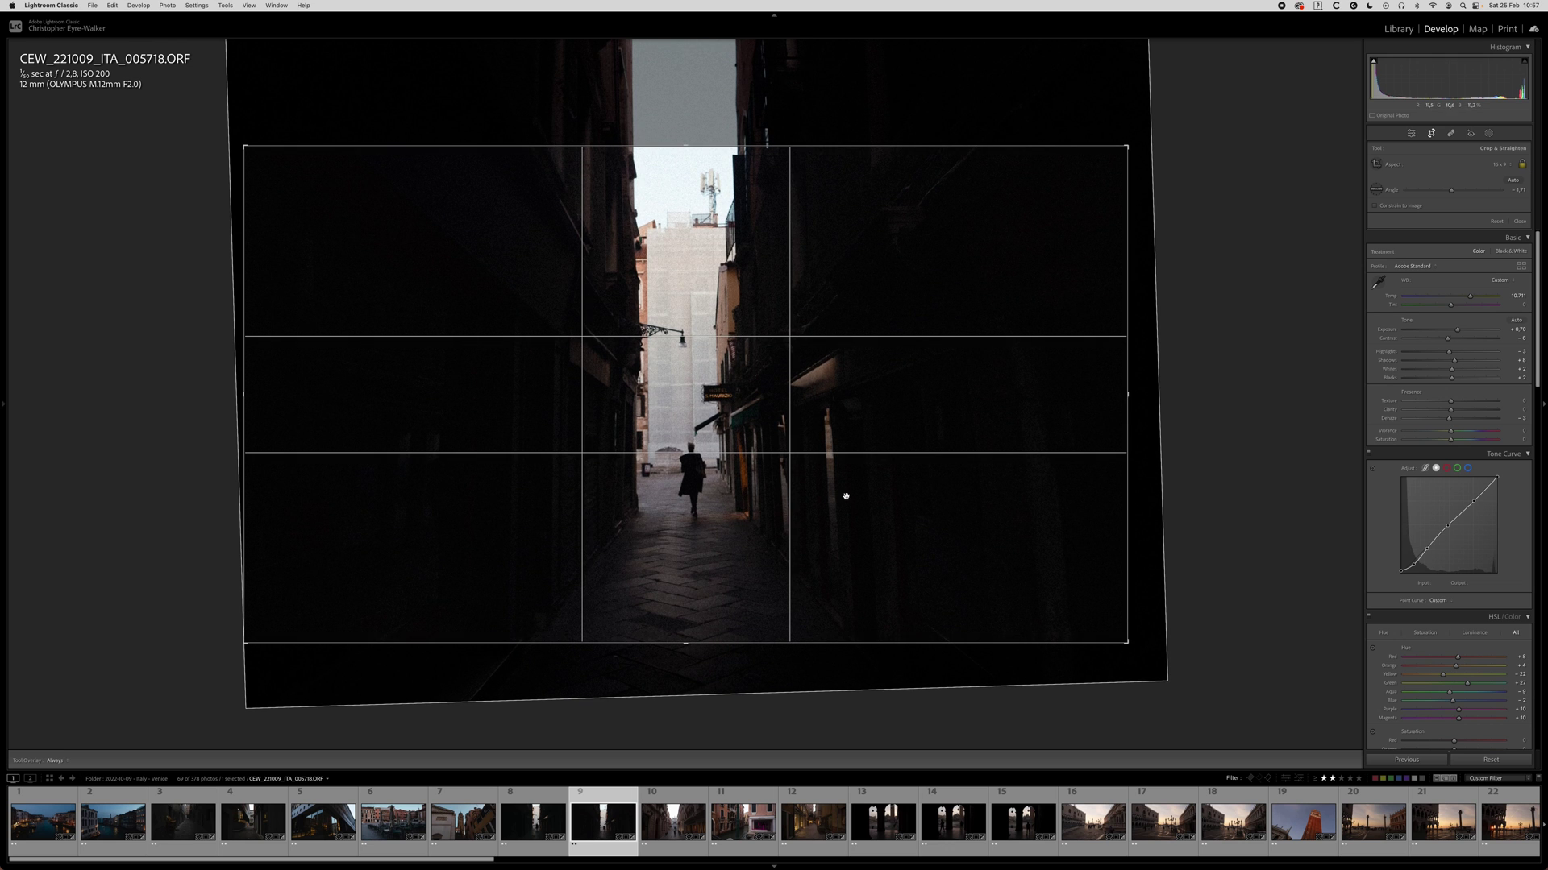
pyautogui.press('Return')
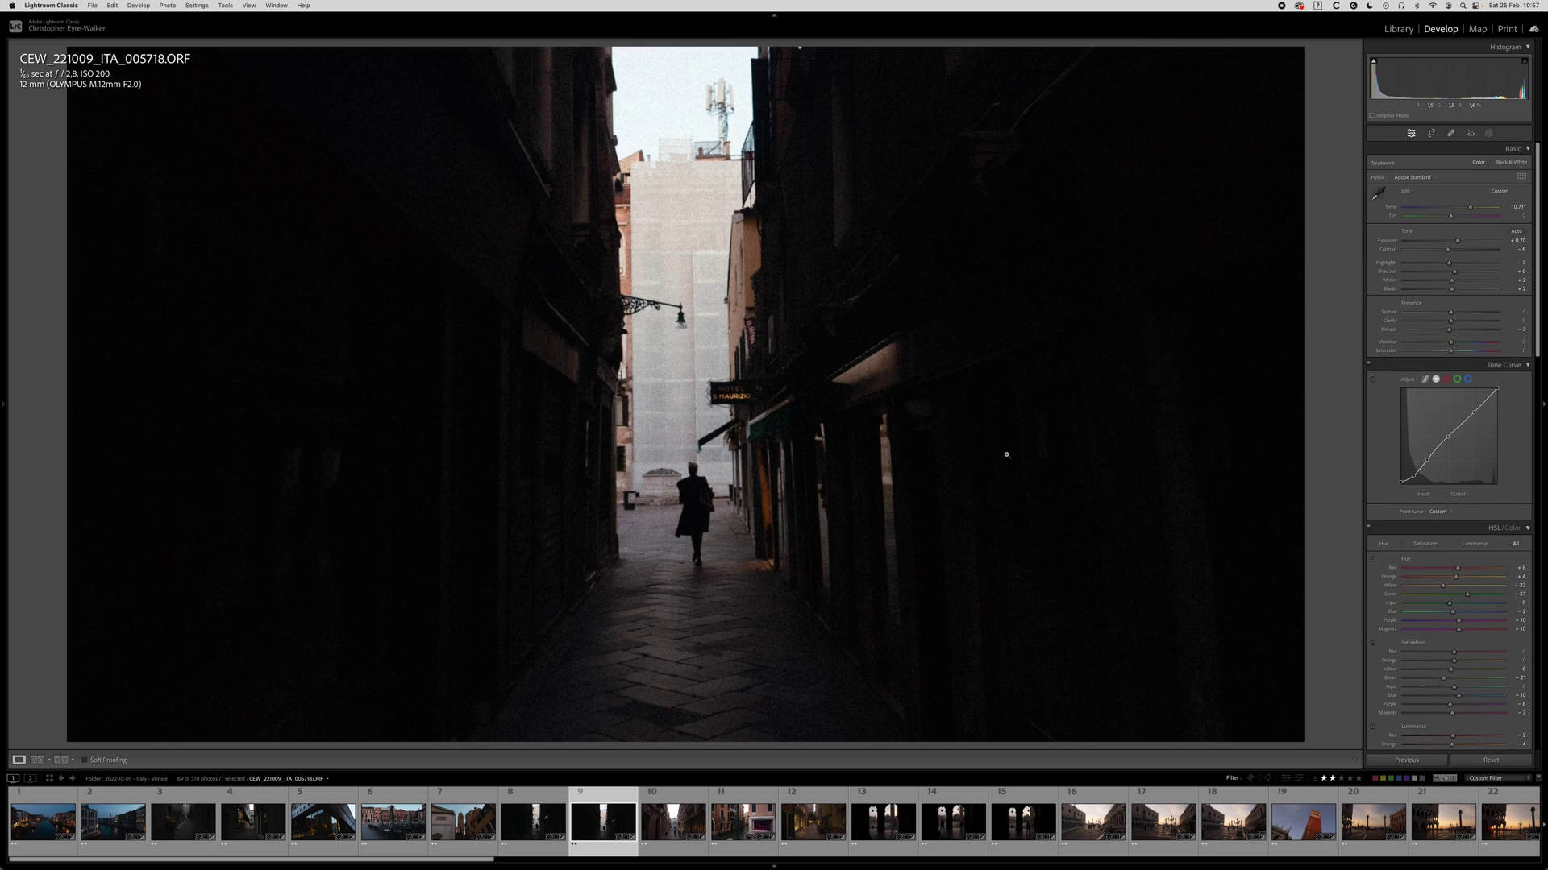
# Copy the second alley photo's develop settings and paste them onto the church street photo CEW_221009_ITA_005723.ORF.
pyautogui.press('super+shift+c')
pyautogui.press('Return')
pyautogui.press('Right')
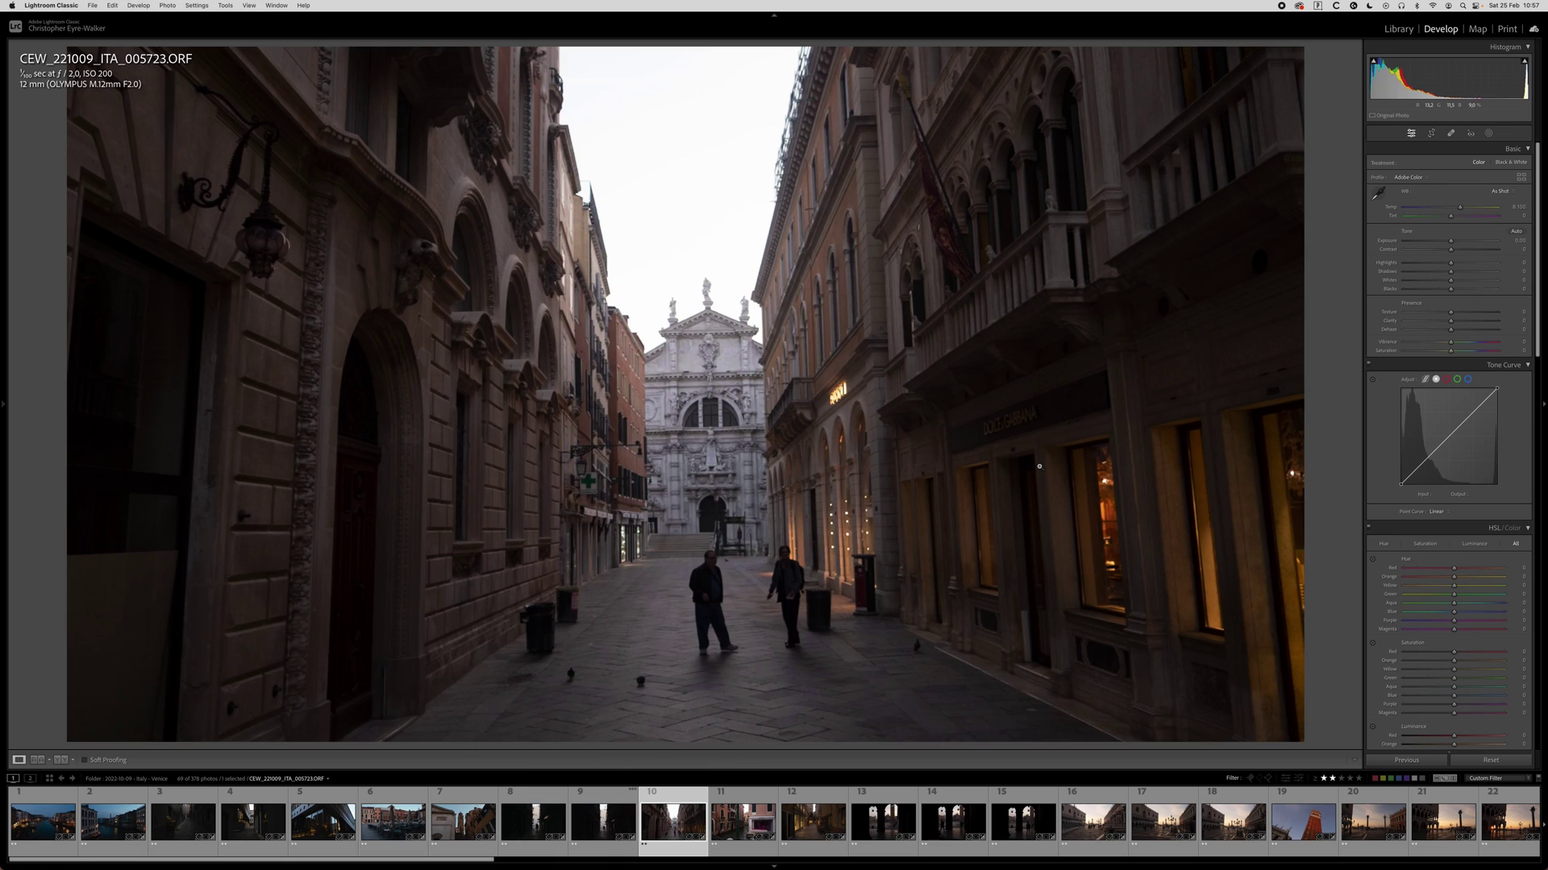
pyautogui.press('super+shift+v')
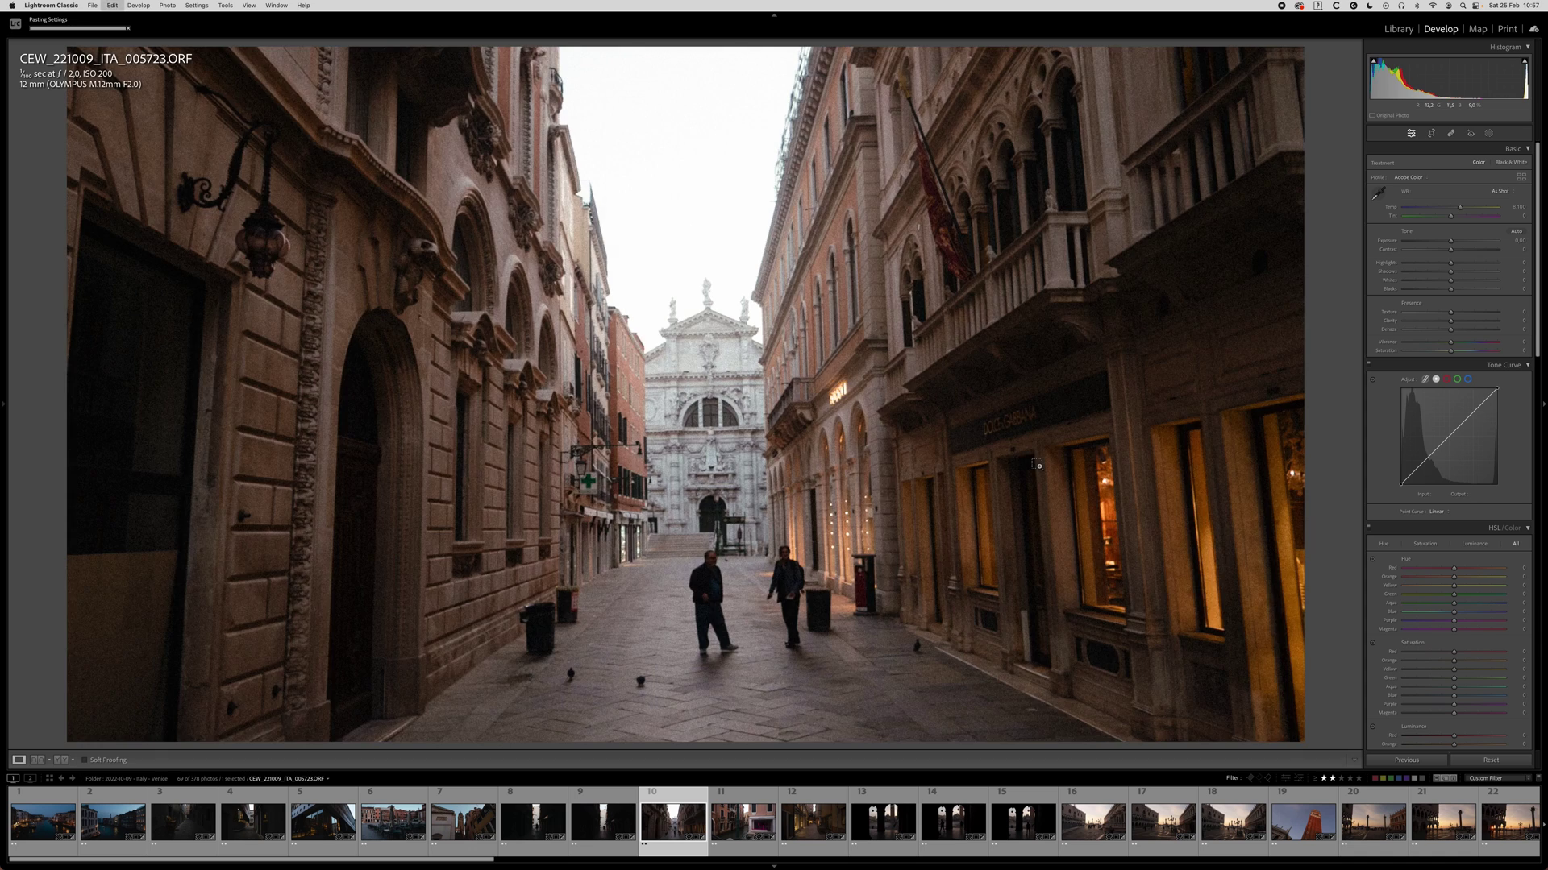
# Straighten the church street photo's 16 x 9 crop, tighten it slightly around the two men, and shift the frame down to include more pavement.
pyautogui.press('r')
pyautogui.moveTo(1251, 384); pyautogui.dragTo(1233, 379)
pyautogui.moveTo(577, 467); pyautogui.dragTo(578, 444)
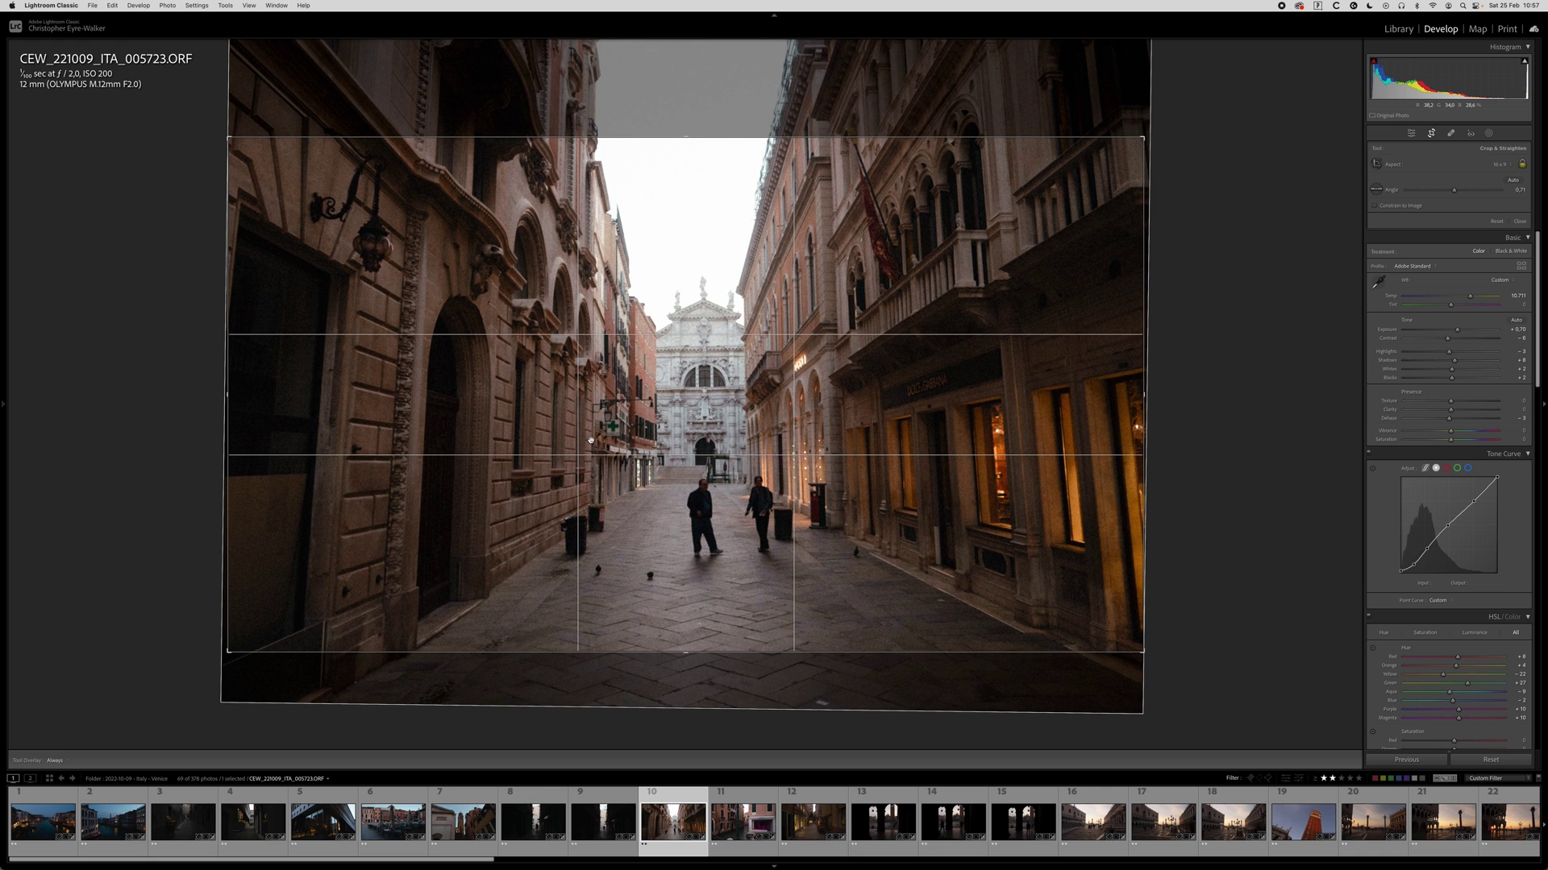
pyautogui.moveTo(228, 395); pyautogui.dragTo(242, 397)
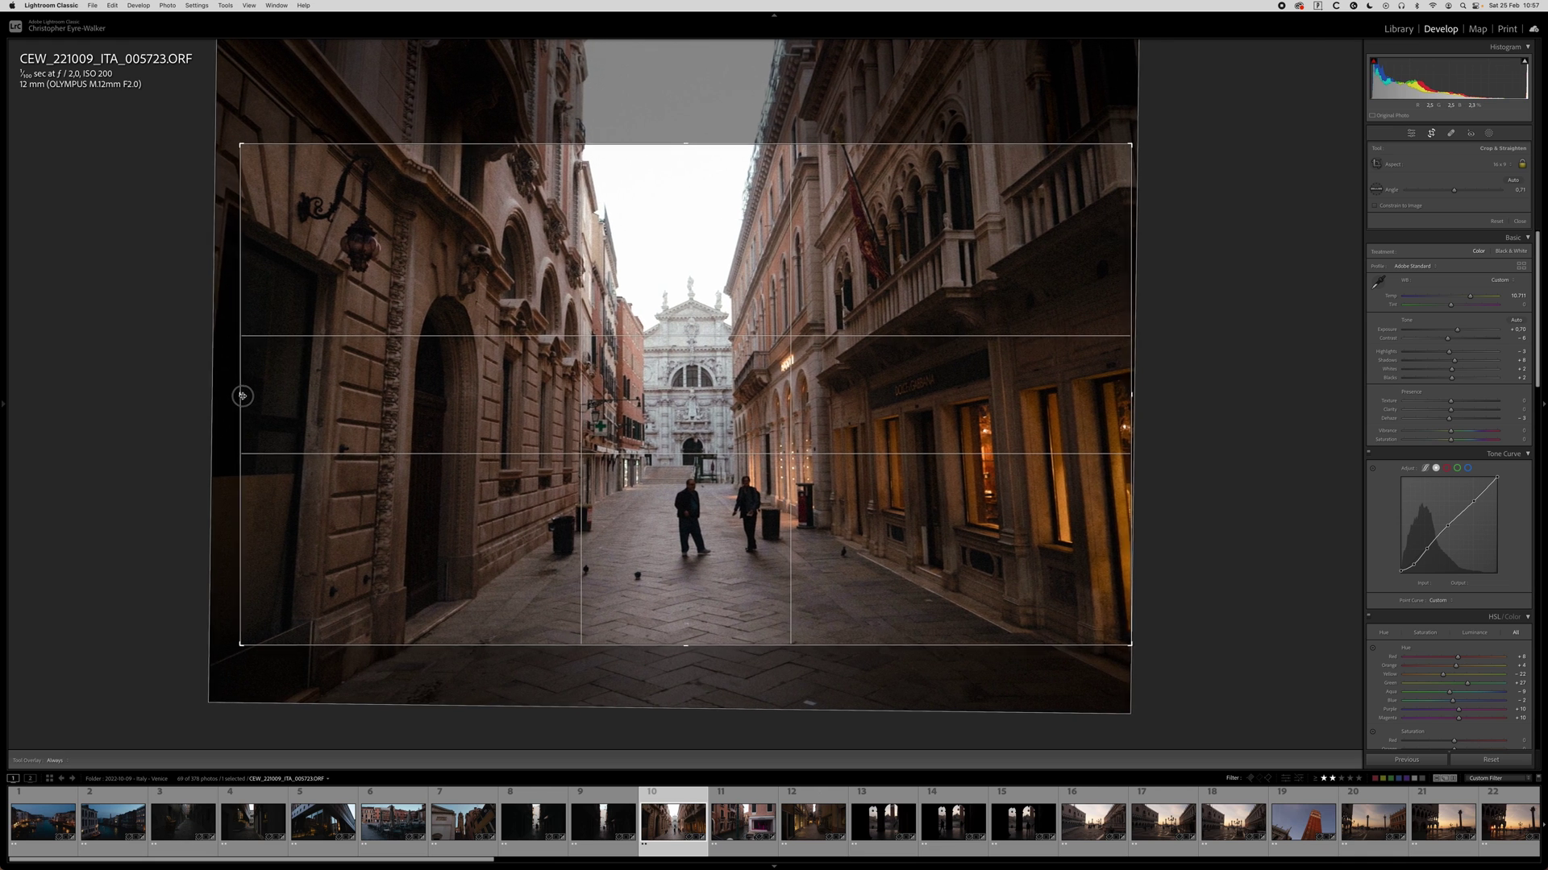
pyautogui.moveTo(784, 401); pyautogui.dragTo(777, 391)
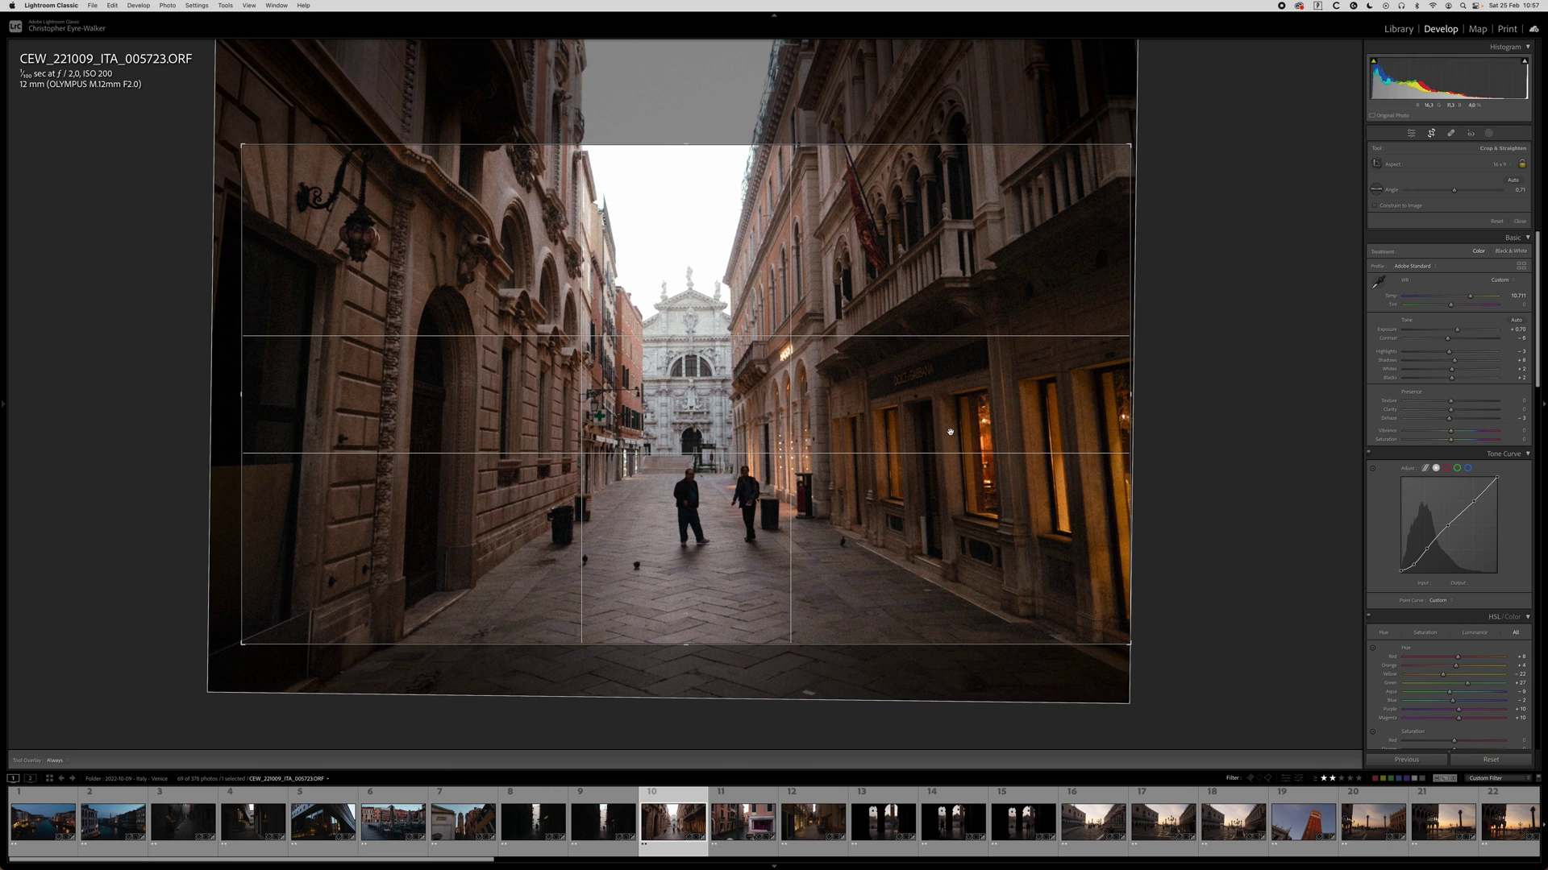
pyautogui.moveTo(886, 425); pyautogui.dragTo(889, 430)
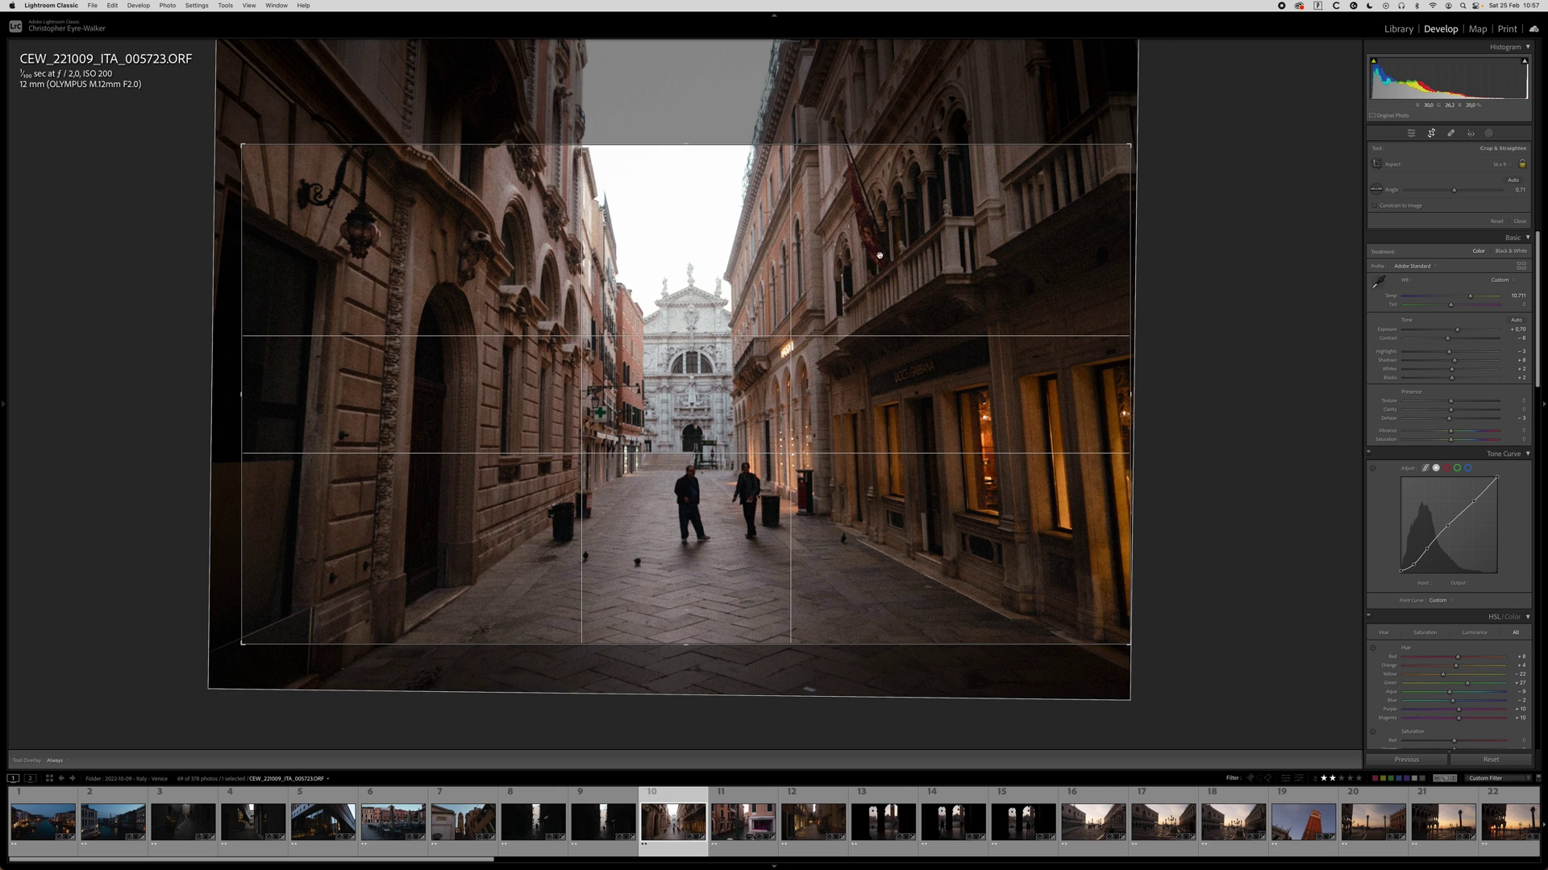
pyautogui.moveTo(707, 502); pyautogui.dragTo(707, 498)
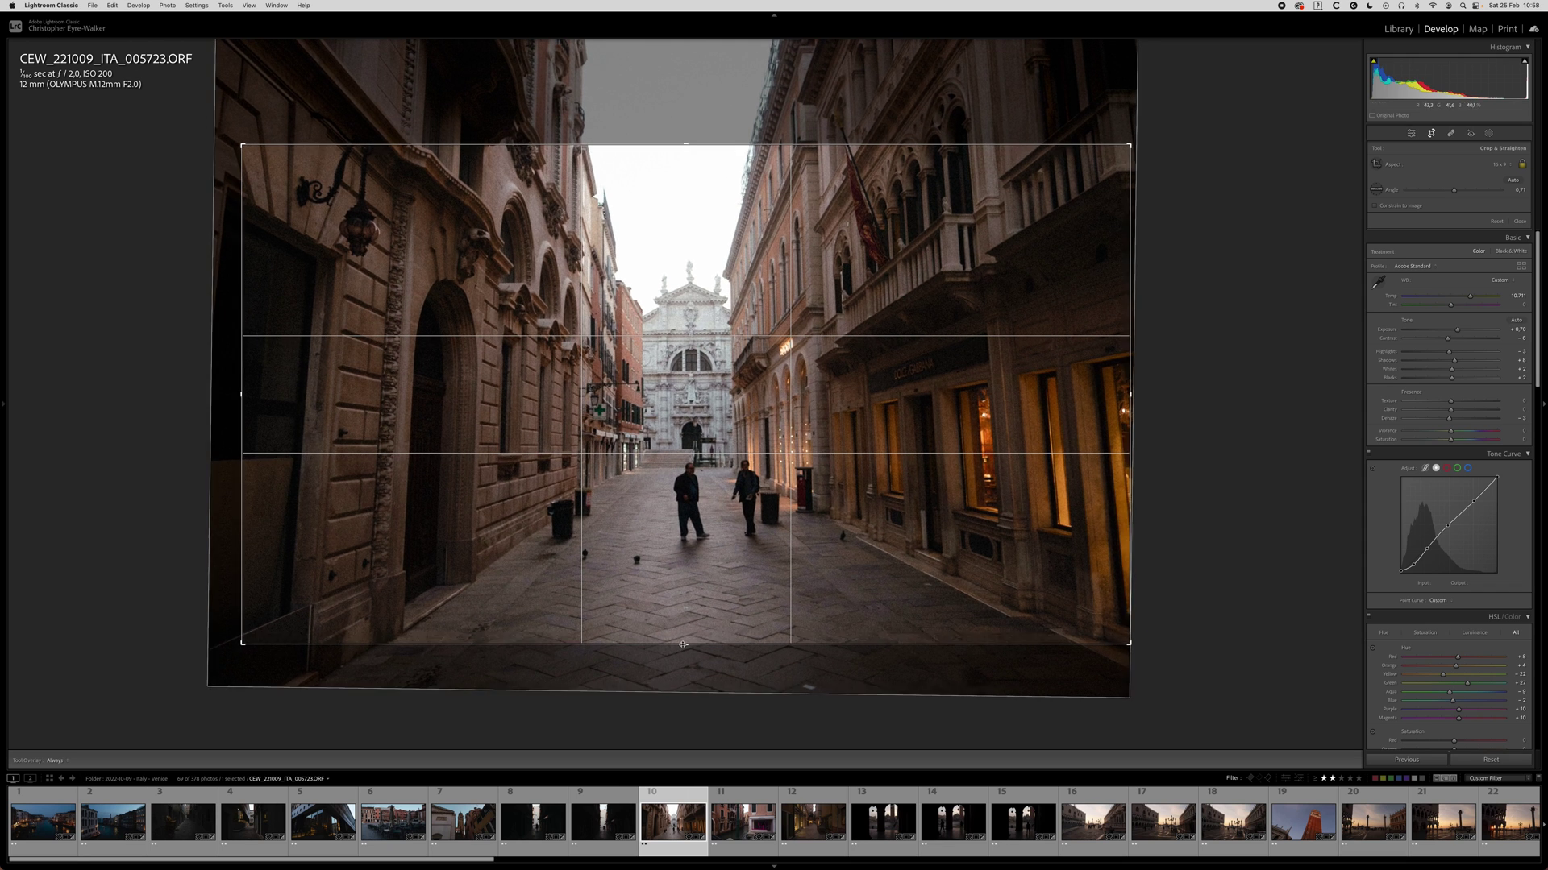
pyautogui.moveTo(242, 645); pyautogui.dragTo(239, 649)
pyautogui.press('Return')
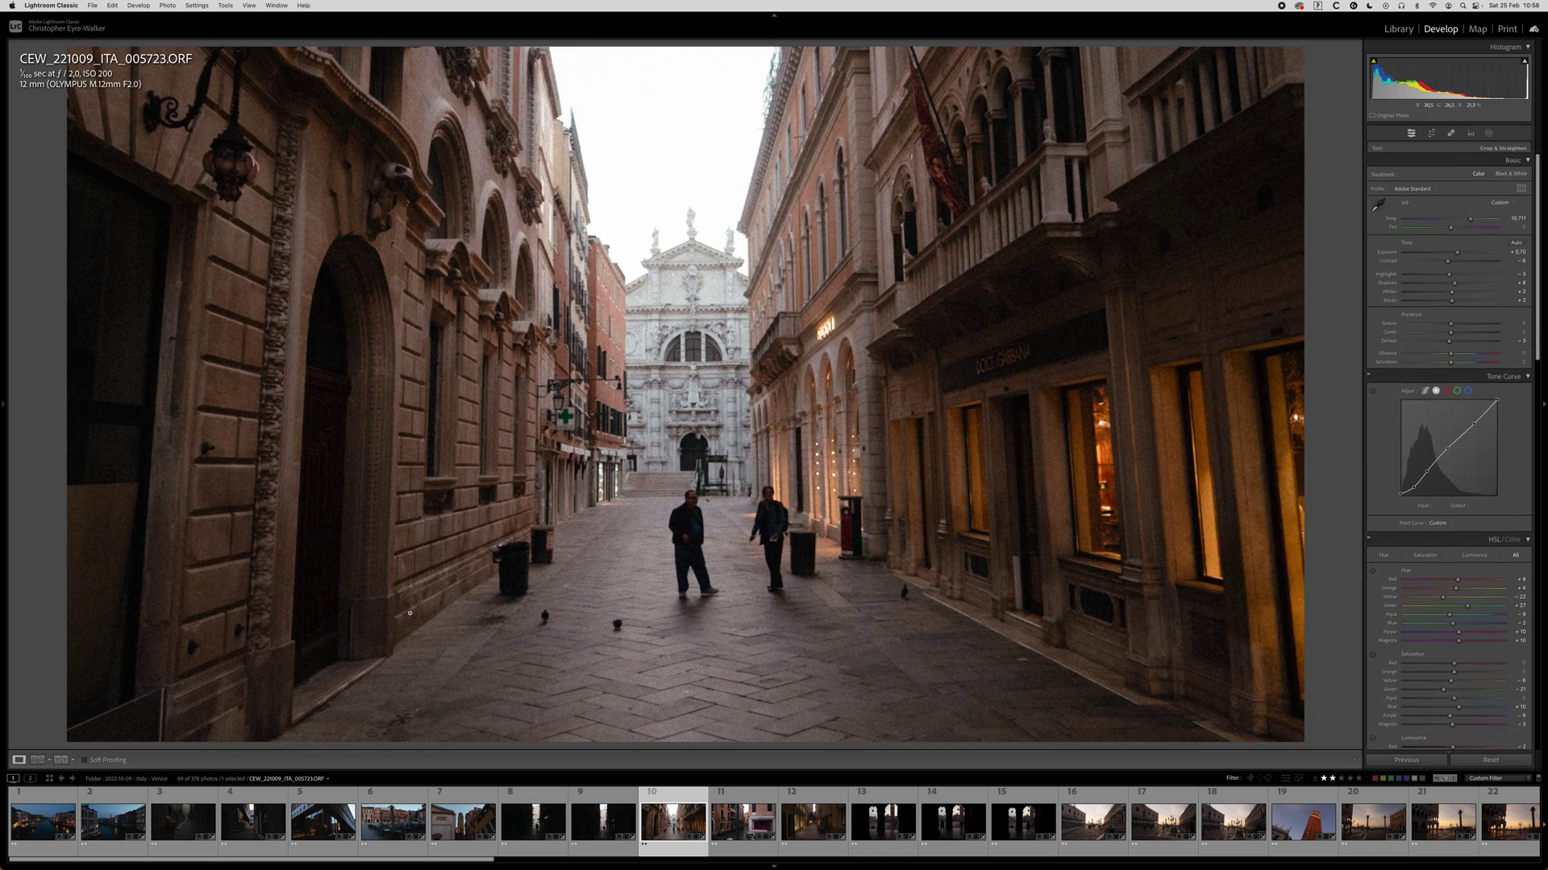
# Lower the church street photo's exposure to +0.05, then check the sky detail with a much darker exposure and undo that test.
pyautogui.moveTo(1457, 242); pyautogui.dragTo(1452, 242)
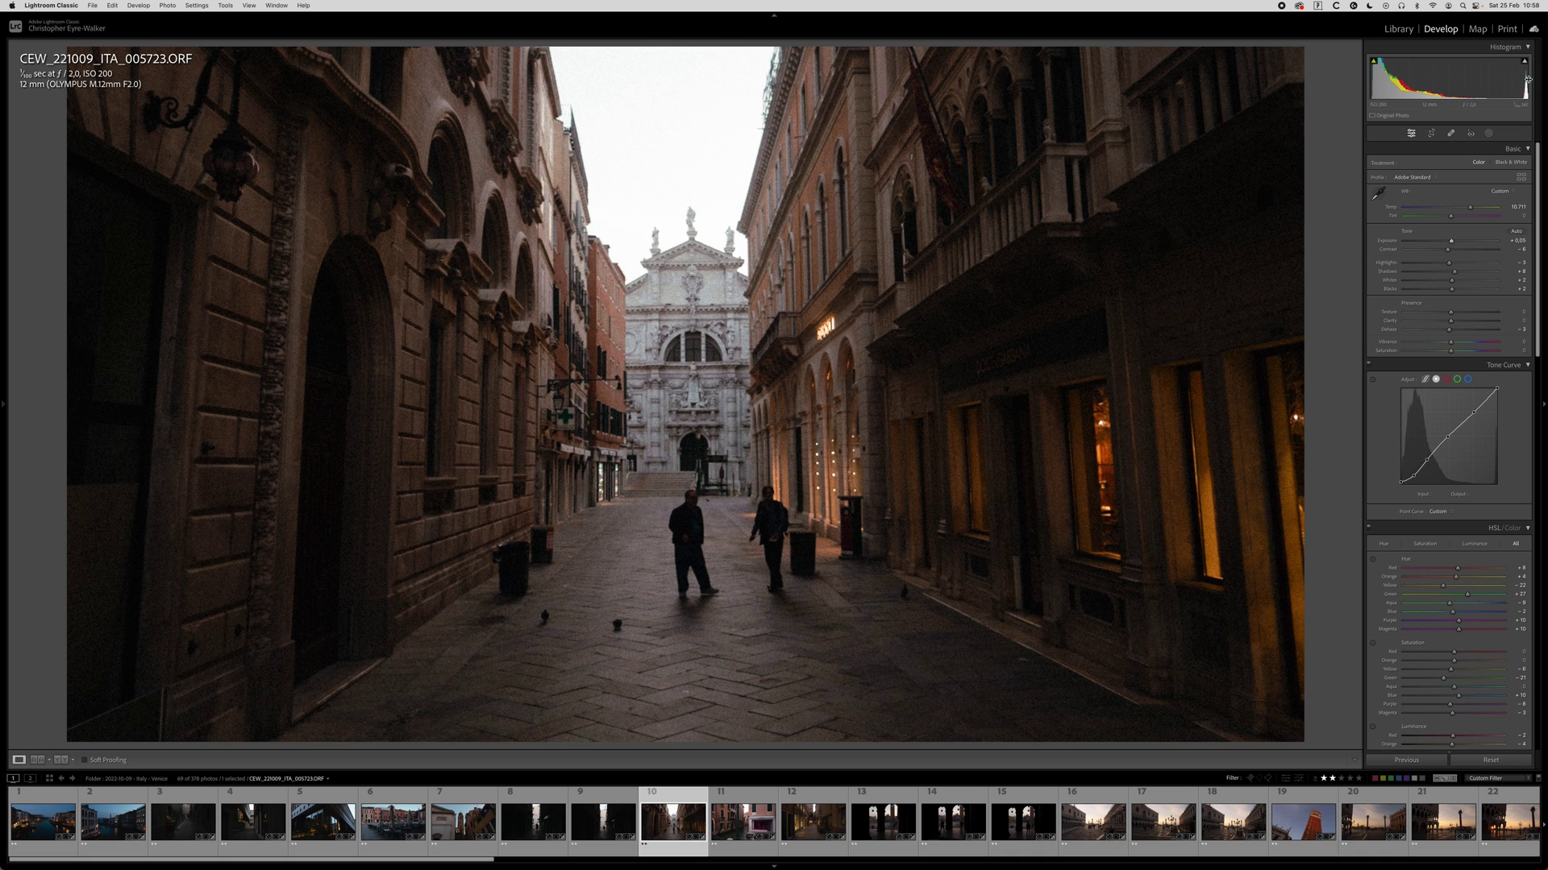
pyautogui.moveTo(1452, 242); pyautogui.dragTo(1423, 242)
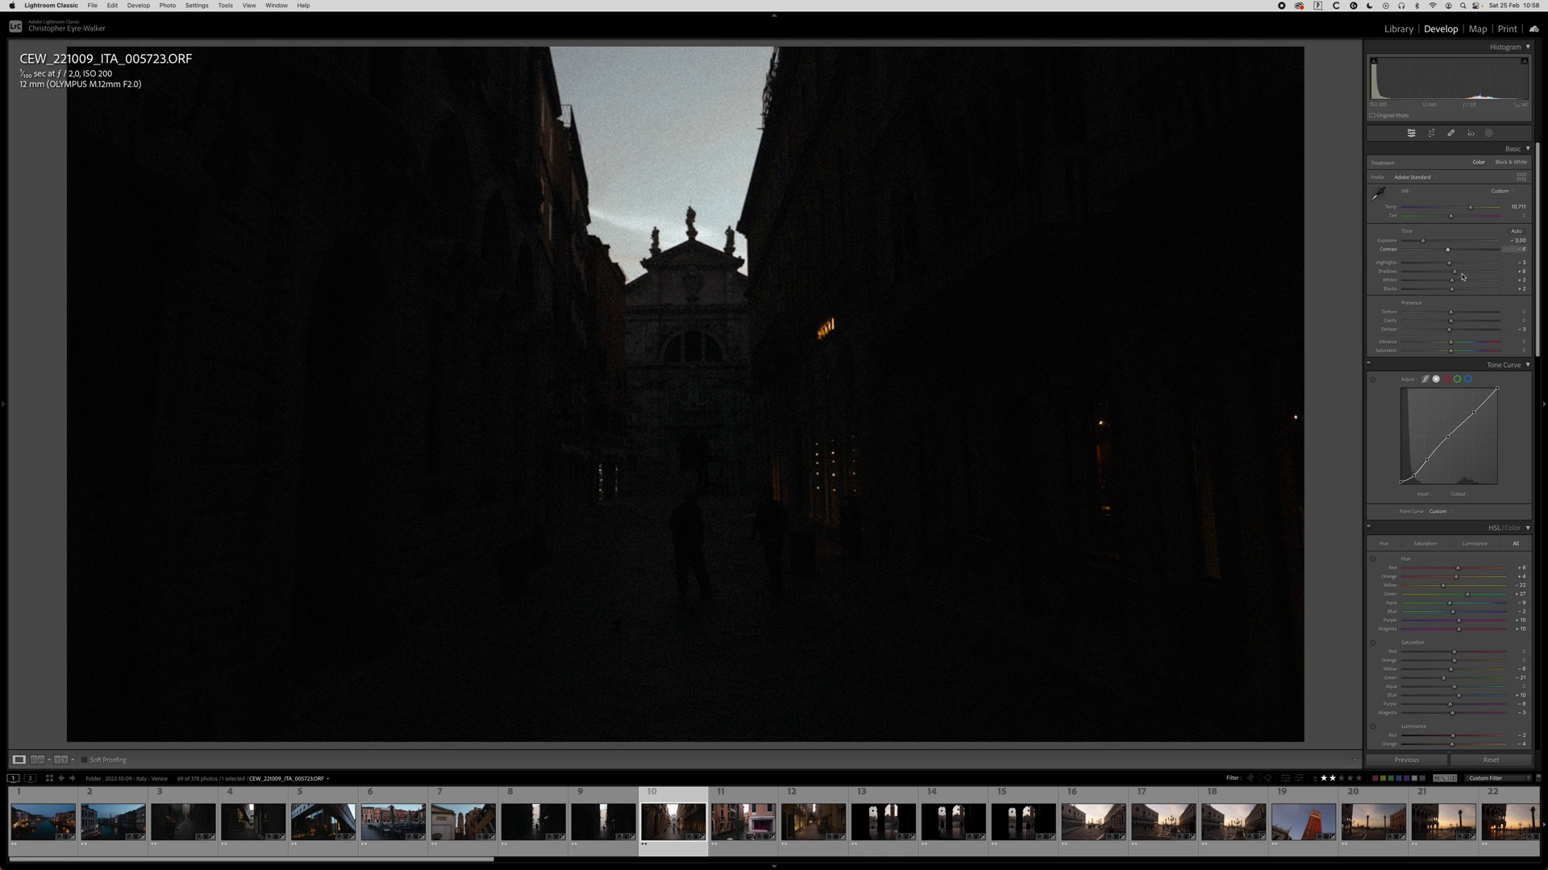
pyautogui.press('super+z')
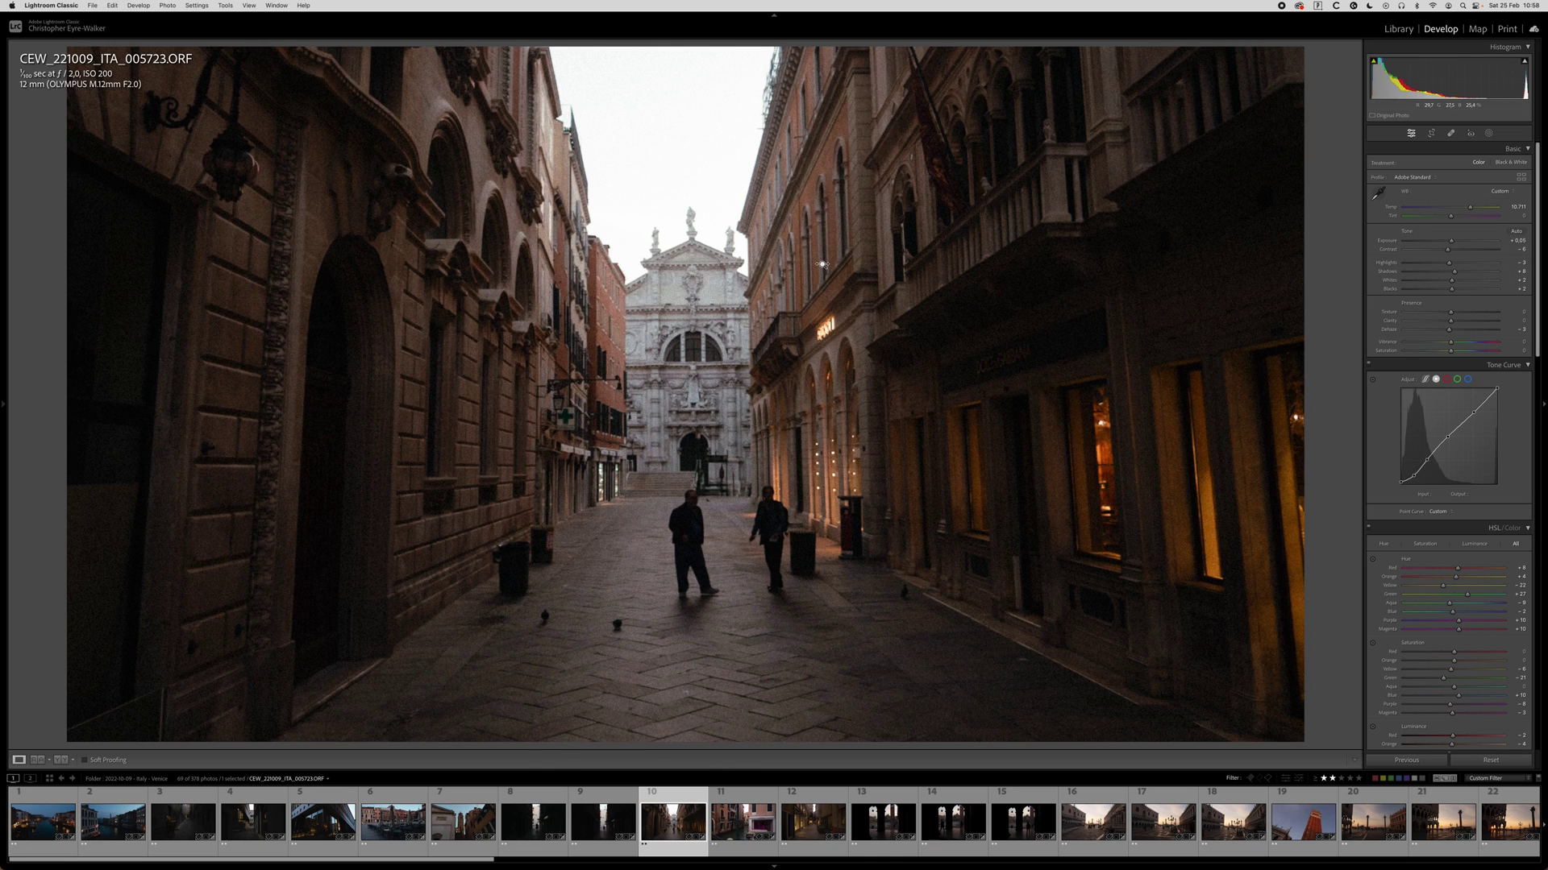
# Add a radial gradient mask over the bright sky above the church and lower its exposure.
pyautogui.hotkey('shift', 'm')
pyautogui.moveTo(645, 86); pyautogui.dragTo(748, 242)
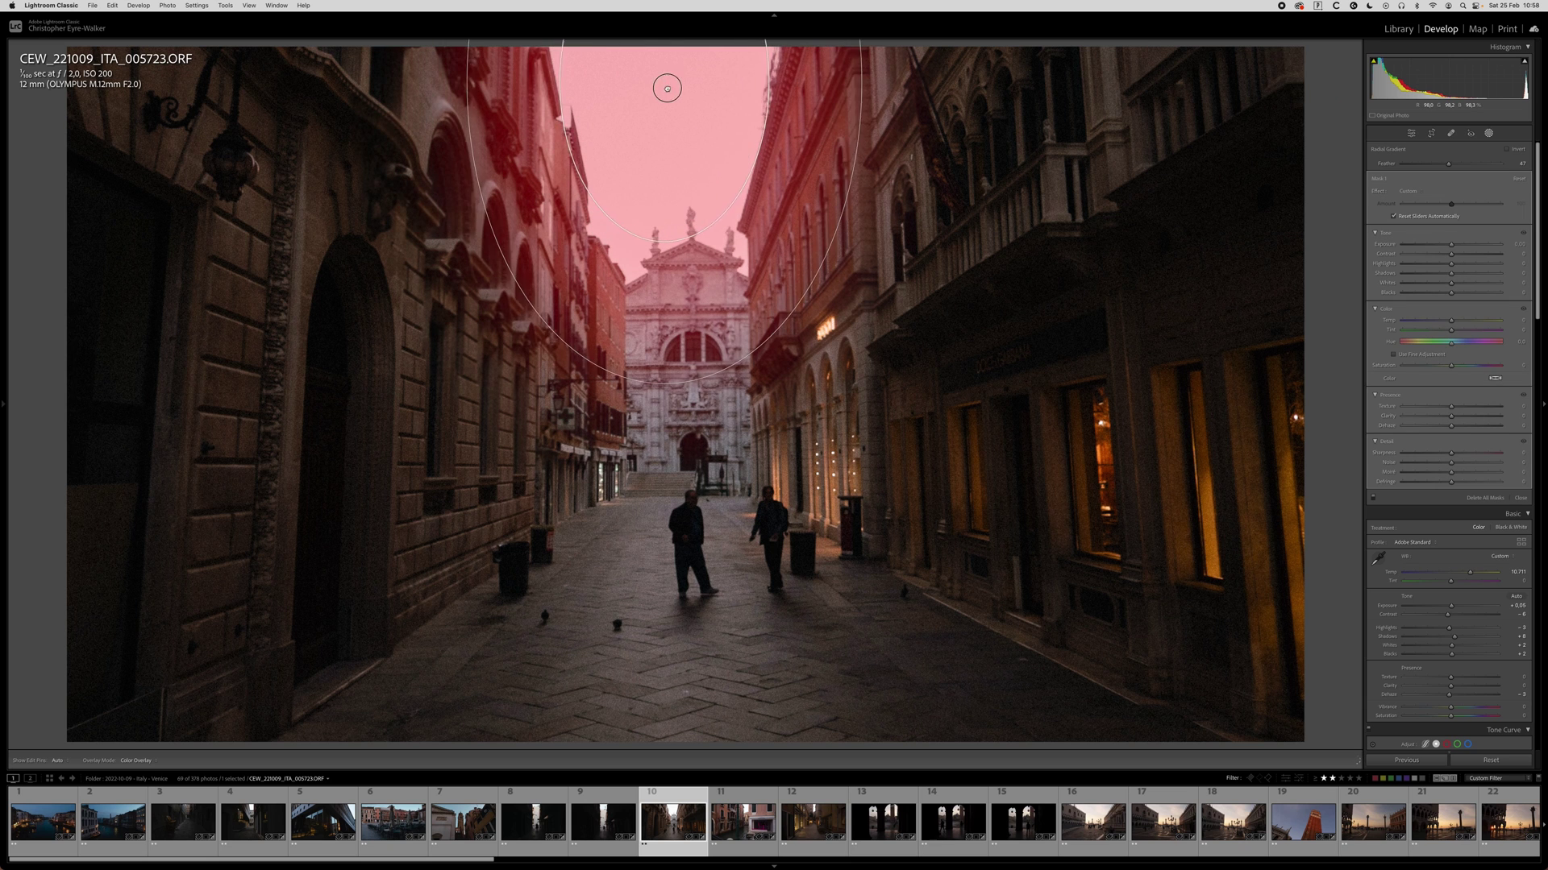
pyautogui.moveTo(1452, 247); pyautogui.dragTo(1444, 266)
pyautogui.press('Escape')
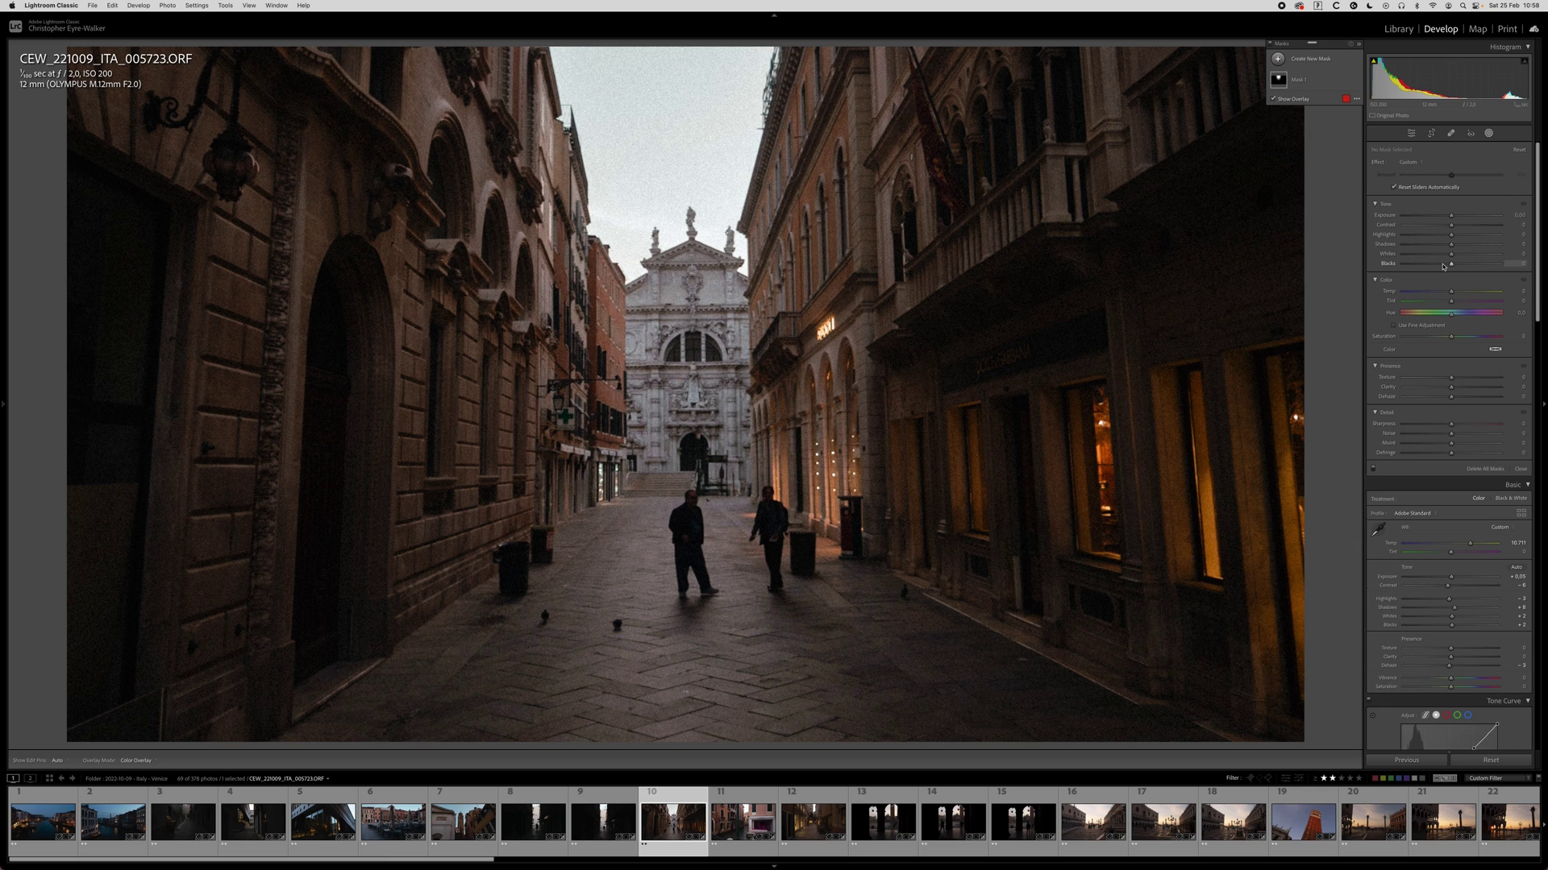
# Add a wide radial gradient mask over the pavement around the two men, raising its exposure slightly and reducing its contrast.
pyautogui.hotkey('shift', 'm')
pyautogui.moveTo(640, 574); pyautogui.dragTo(696, 580)
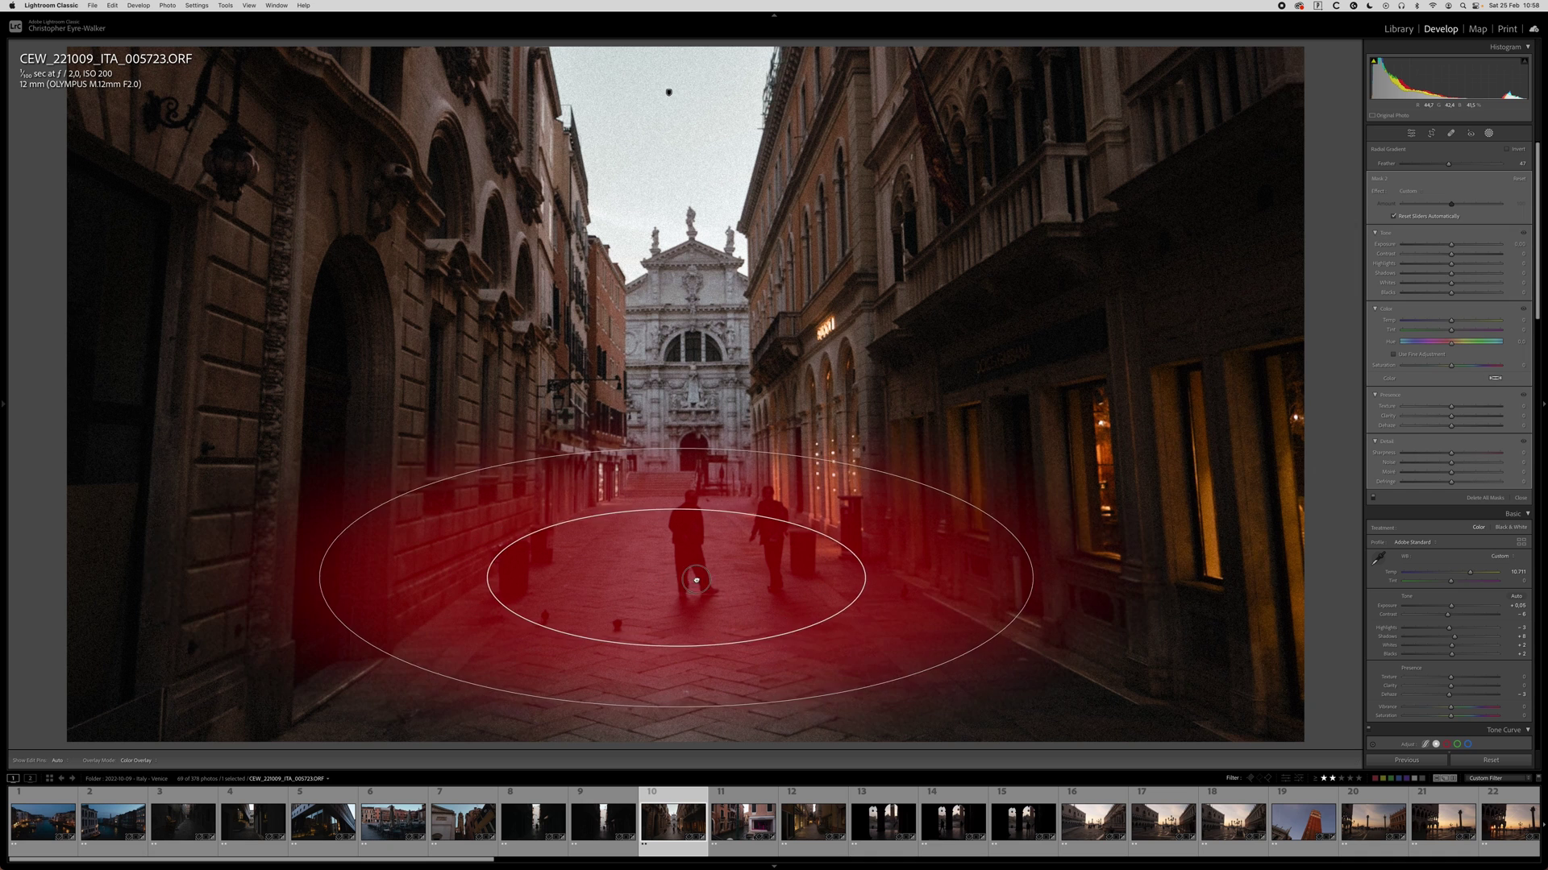
pyautogui.moveTo(1451, 246); pyautogui.dragTo(1453, 266)
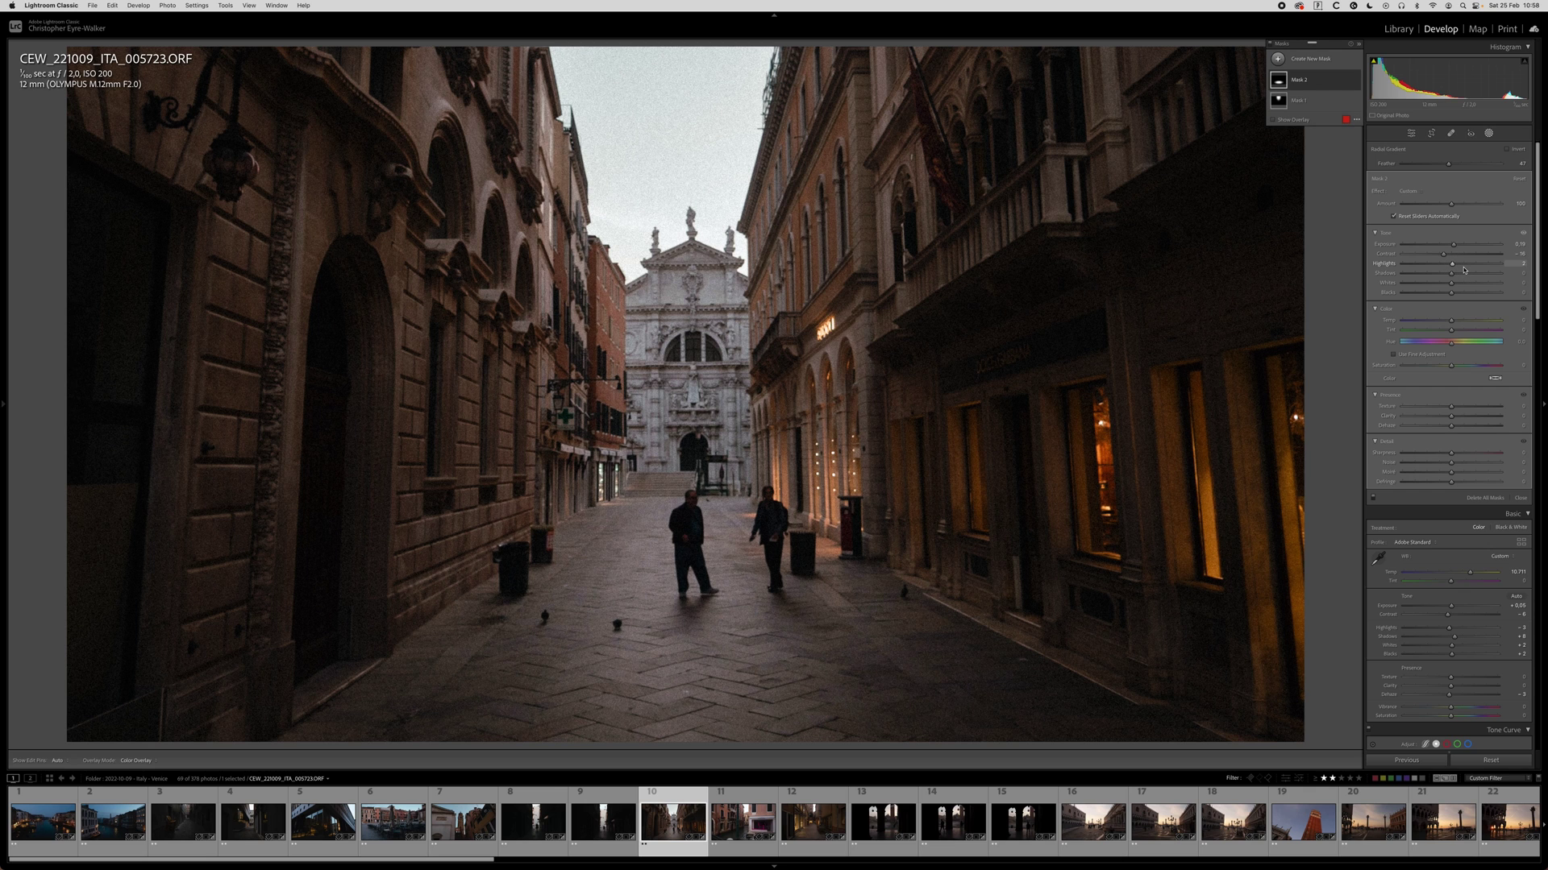
pyautogui.moveTo(803, 503)
pyautogui.click(689, 584)
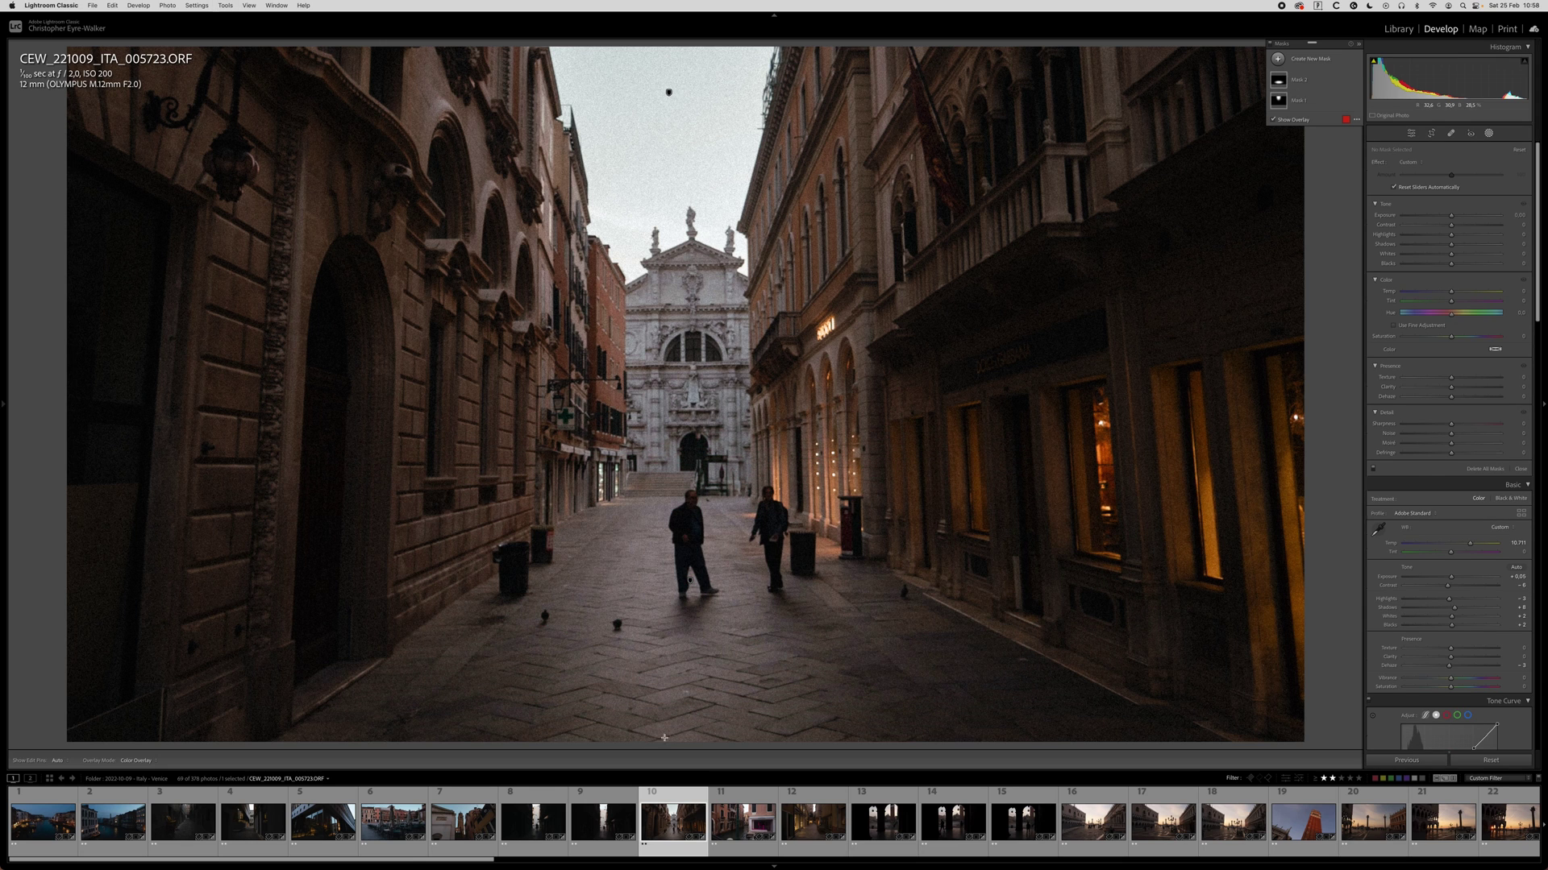
# Add a broad radial gradient mask across the foreground pavement, lower its exposure, and extend its edge upward.
pyautogui.hotkey('shift', 'm')
pyautogui.moveTo(563, 690); pyautogui.dragTo(1353, 512)
pyautogui.moveTo(562, 691); pyautogui.dragTo(682, 684)
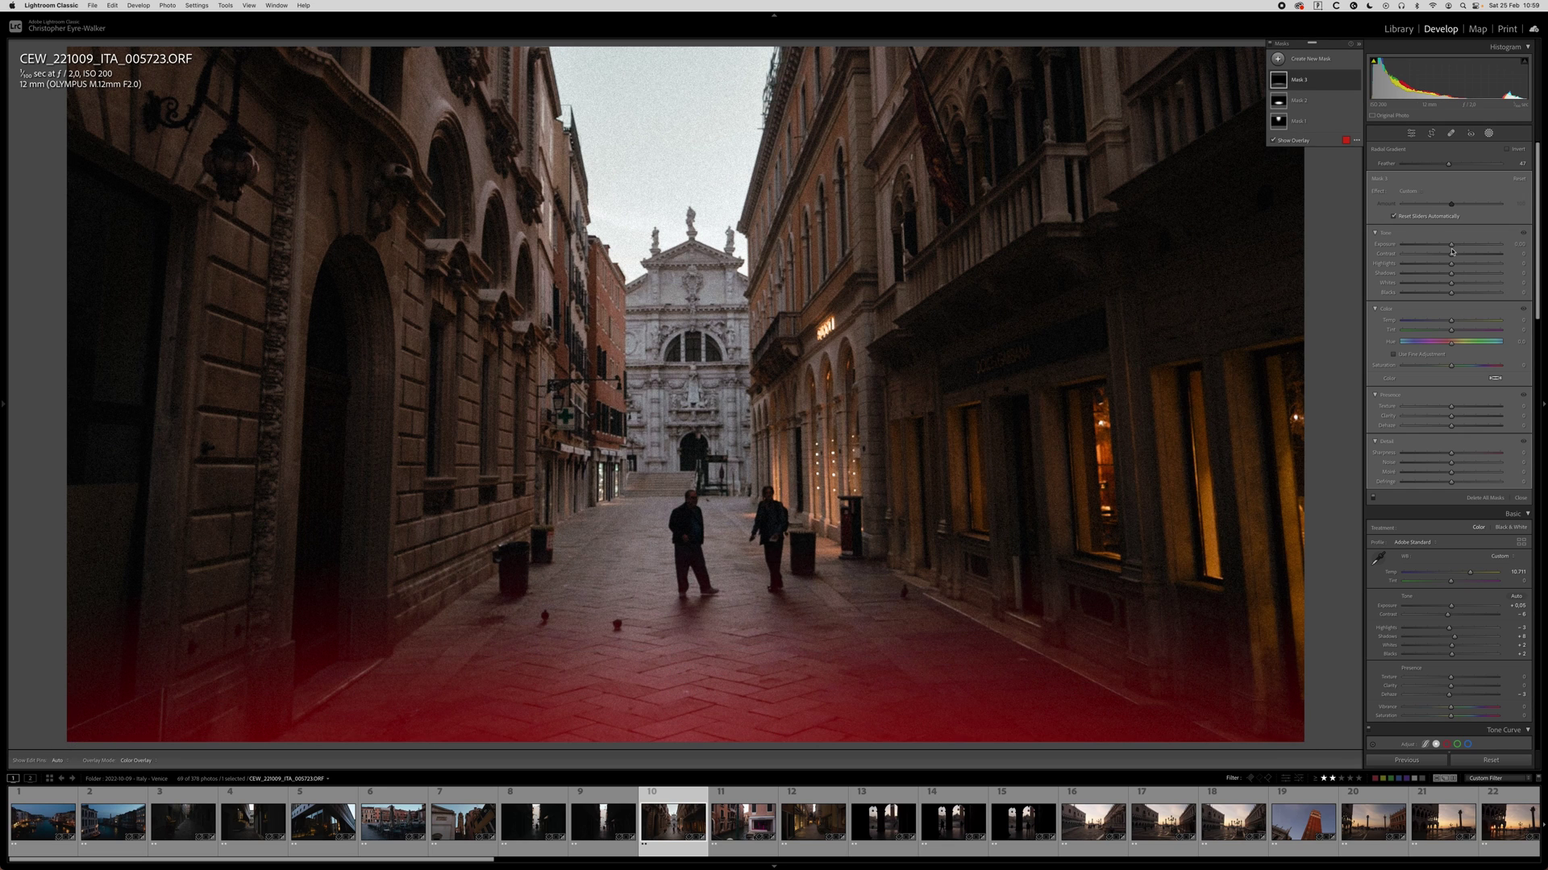
pyautogui.moveTo(1450, 245); pyautogui.dragTo(1445, 247)
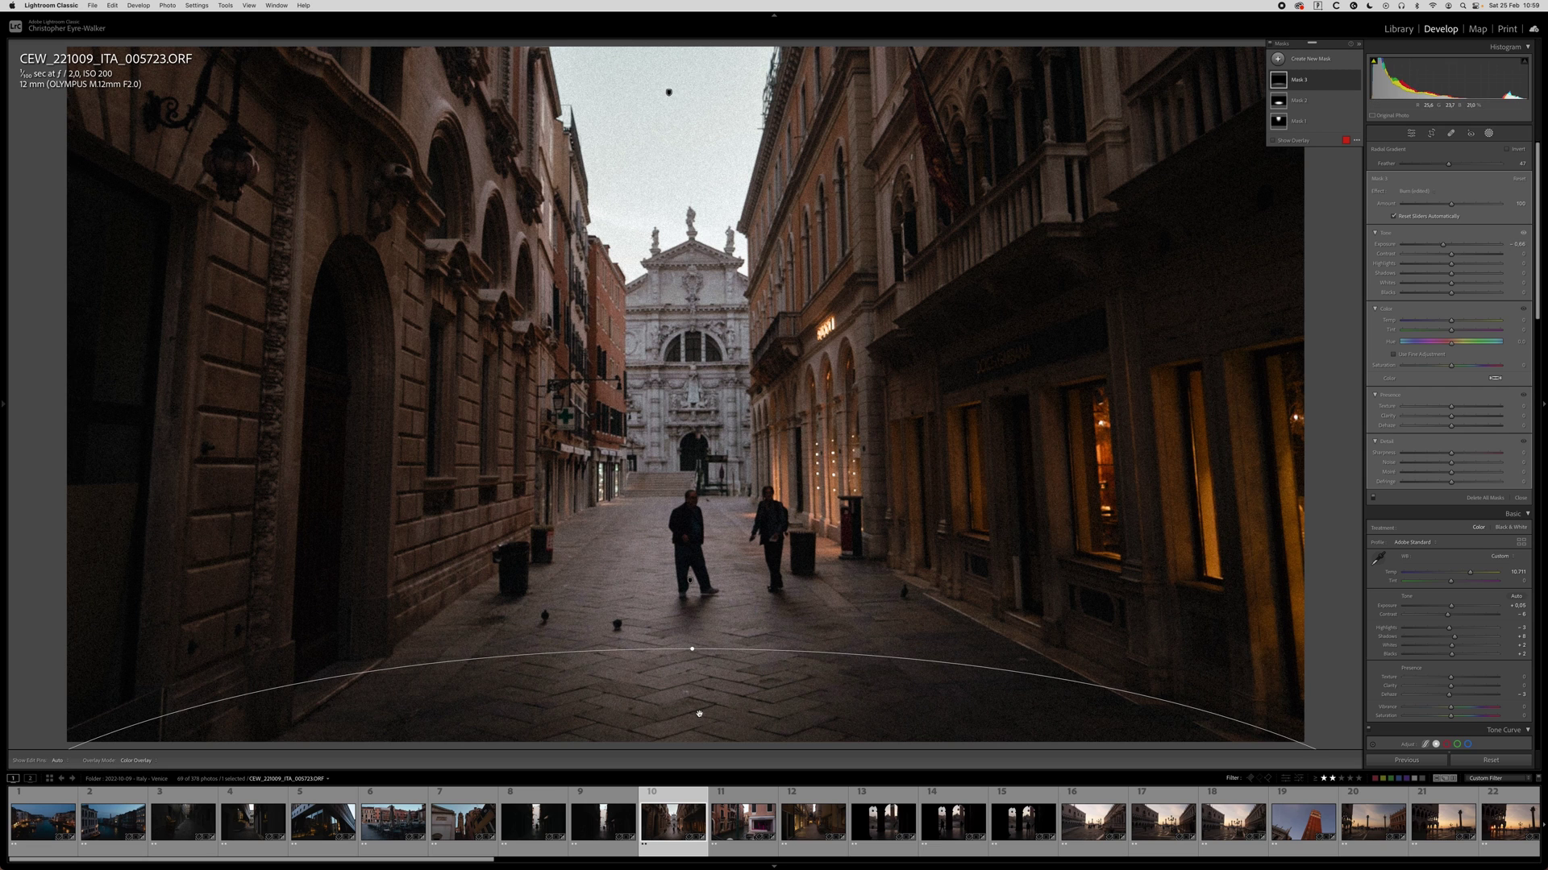
pyautogui.moveTo(690, 648); pyautogui.dragTo(693, 619)
# Reduce the contrast further in the radial mask around the two men.
pyautogui.click(1281, 101)
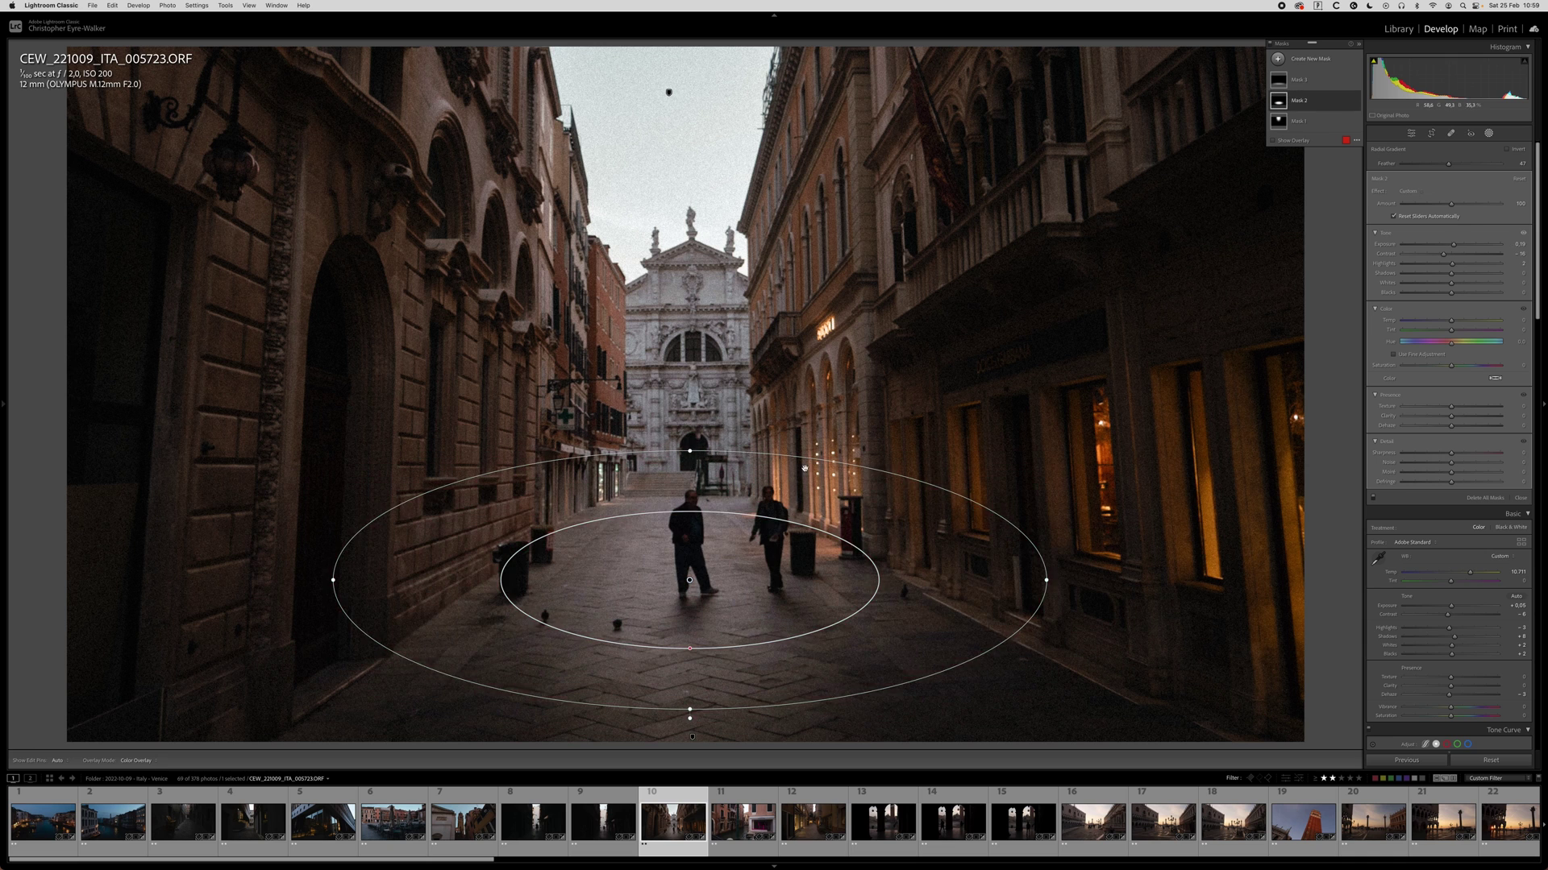
pyautogui.moveTo(1446, 258); pyautogui.dragTo(1438, 257)
pyautogui.press('Delete')
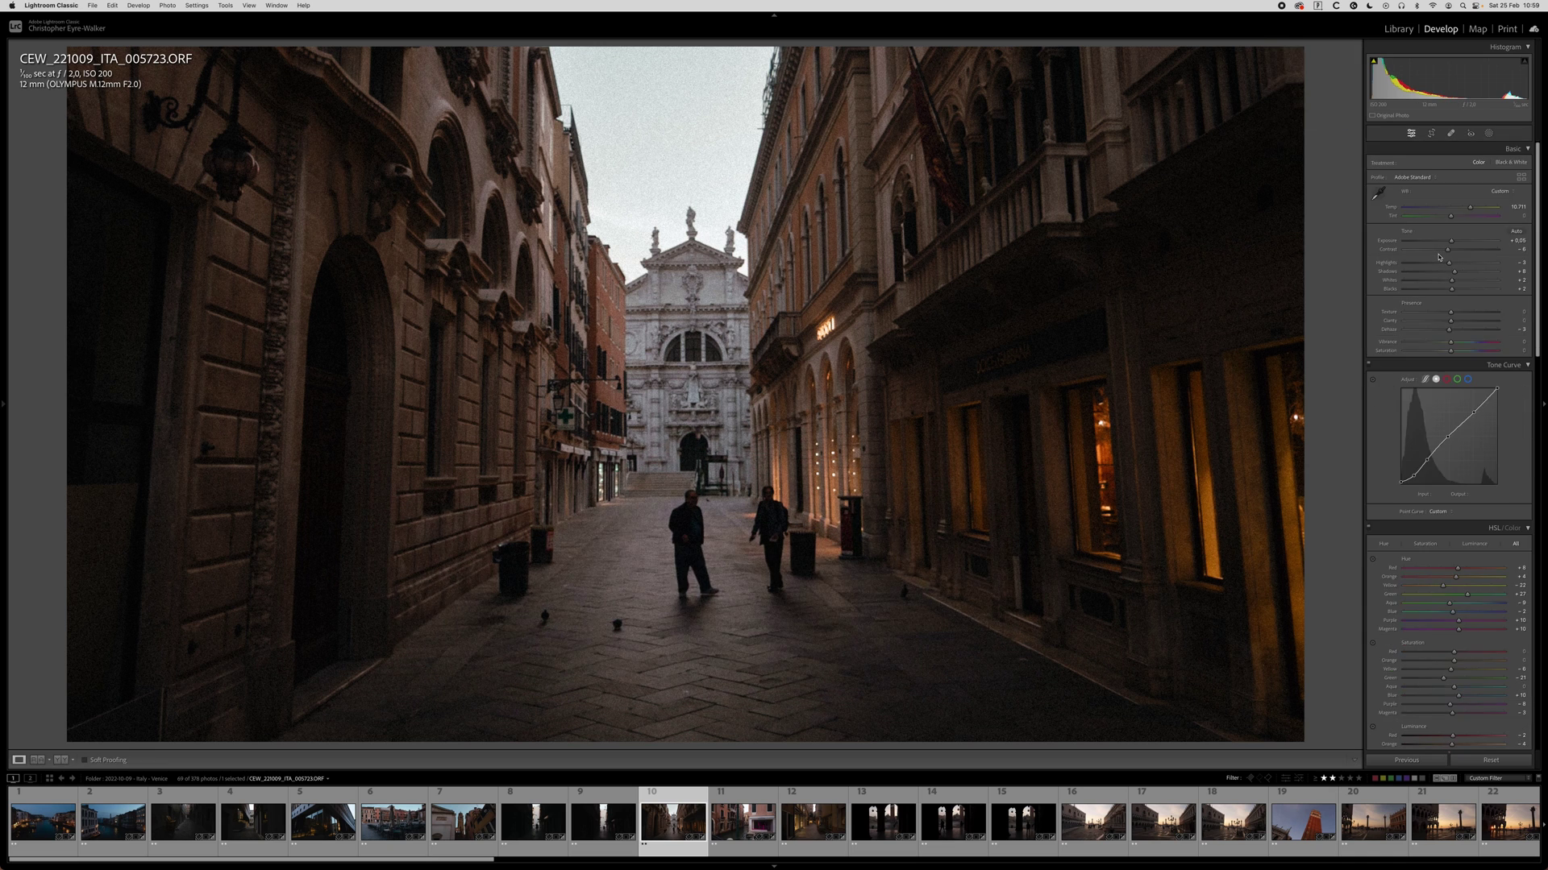
pyautogui.press('super+z')
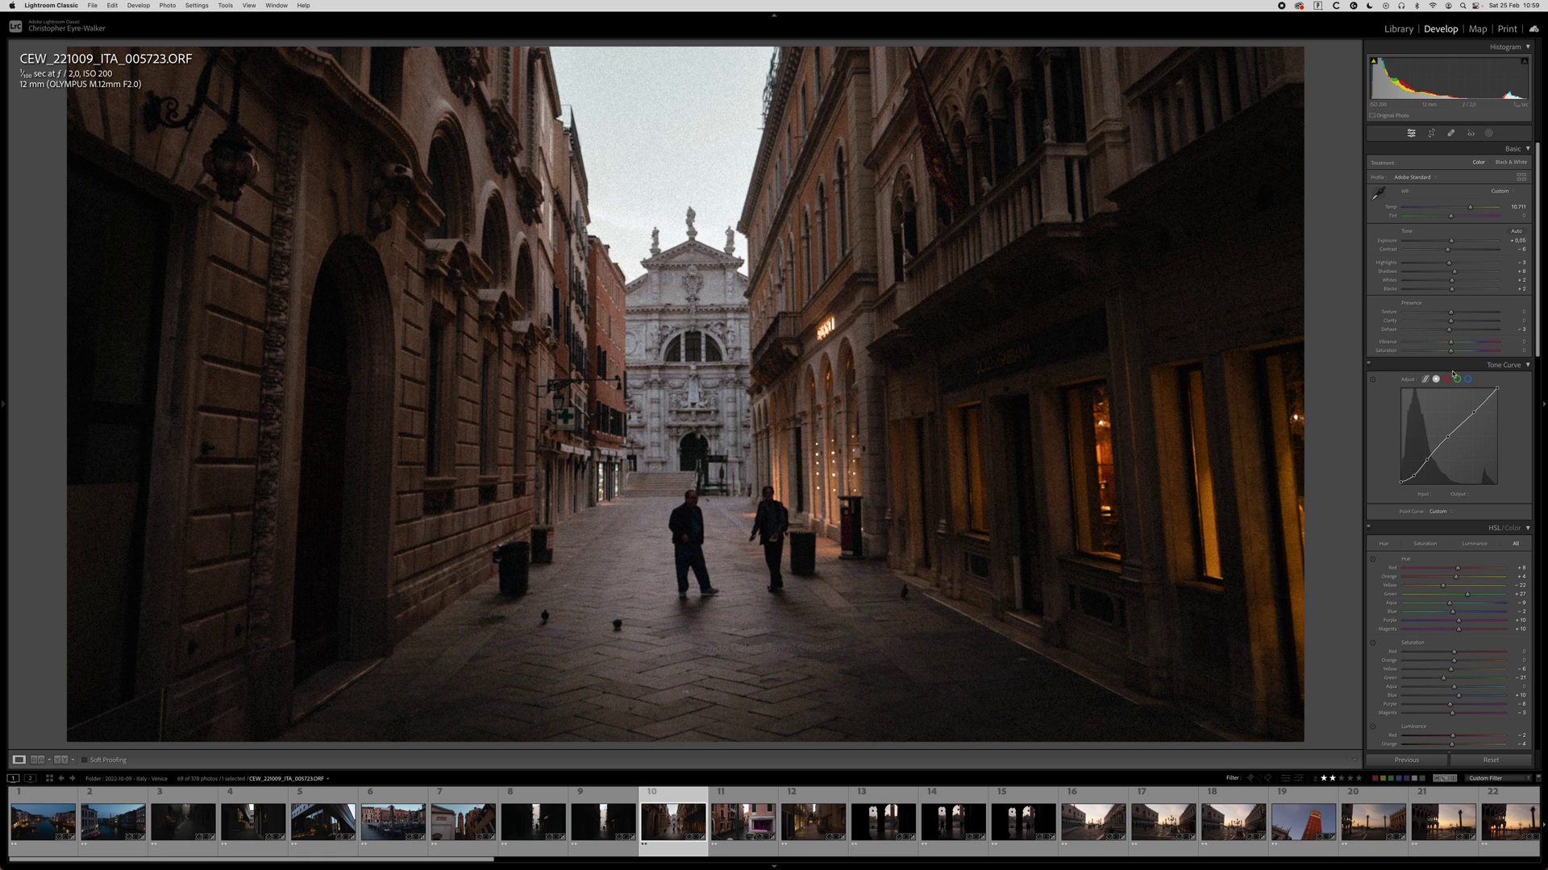
# Warm the church street photo's white balance, set its tint to -1, and copy the develop settings without the masks.
pyautogui.moveTo(1470, 208); pyautogui.dragTo(1453, 217)
pyautogui.click(1452, 216)
pyautogui.press('super+shift+c')
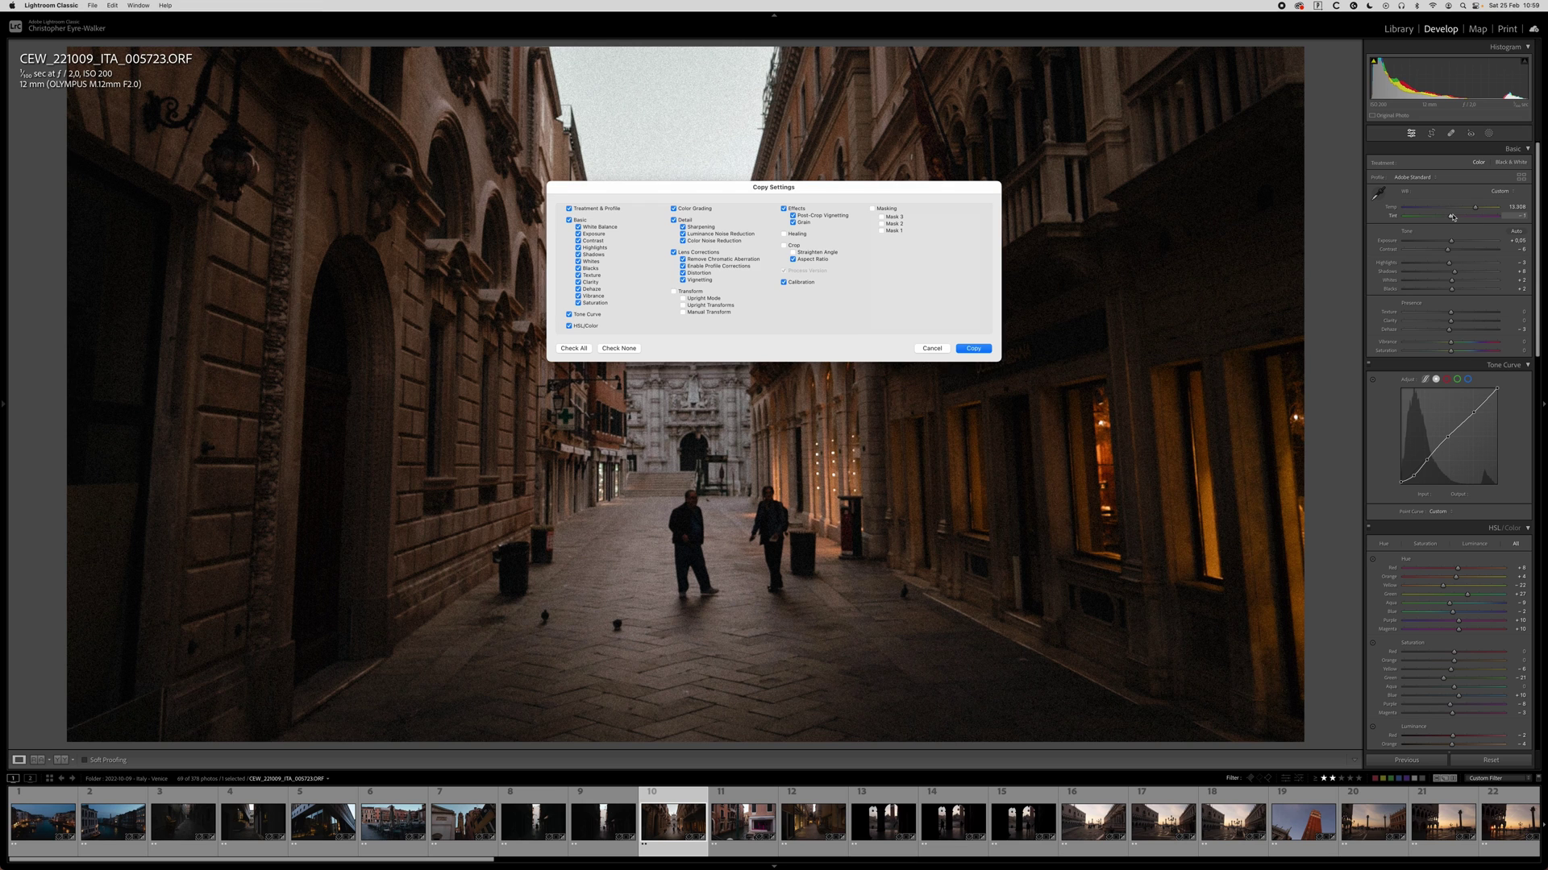
pyautogui.press('Return')
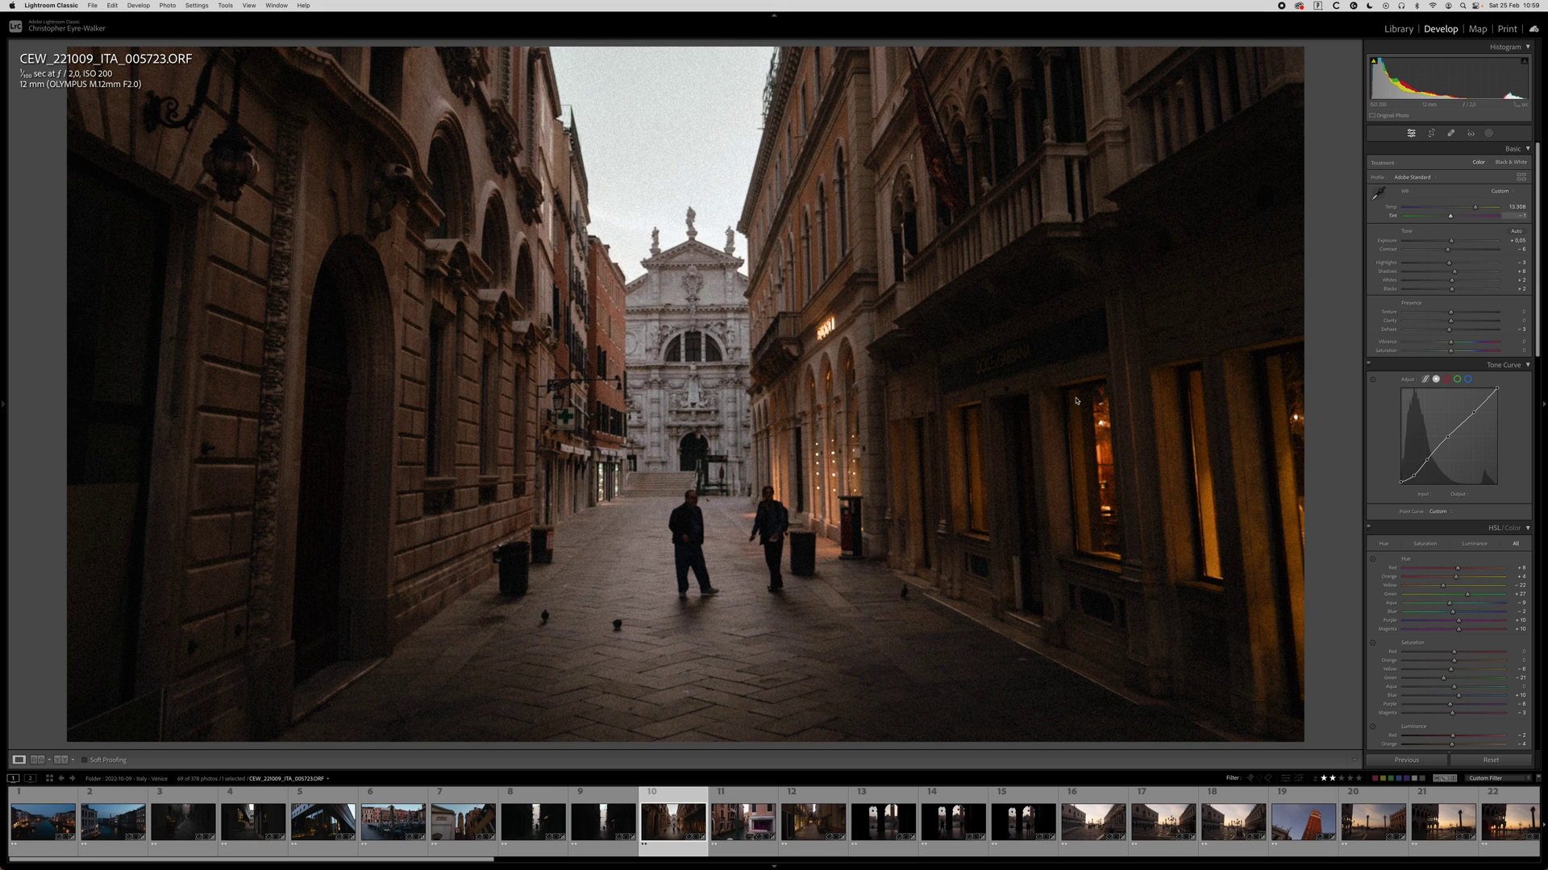
# Check the two men and the pavement up close, then increase texture and clarity in the radial mask around them.
pyautogui.click(727, 569)
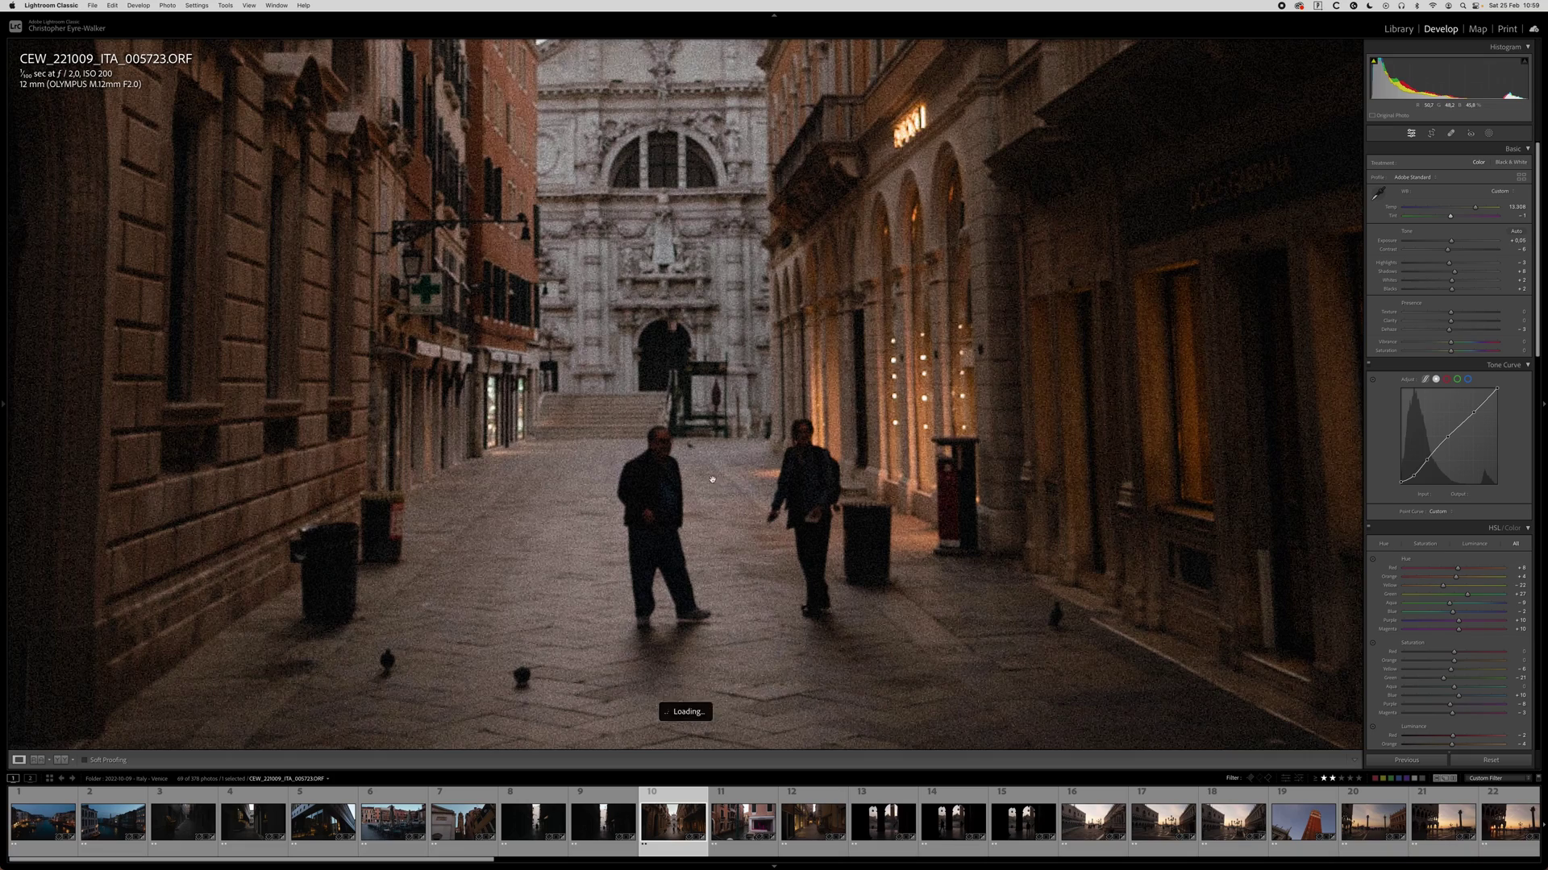
pyautogui.scroll(10, 671, 541)
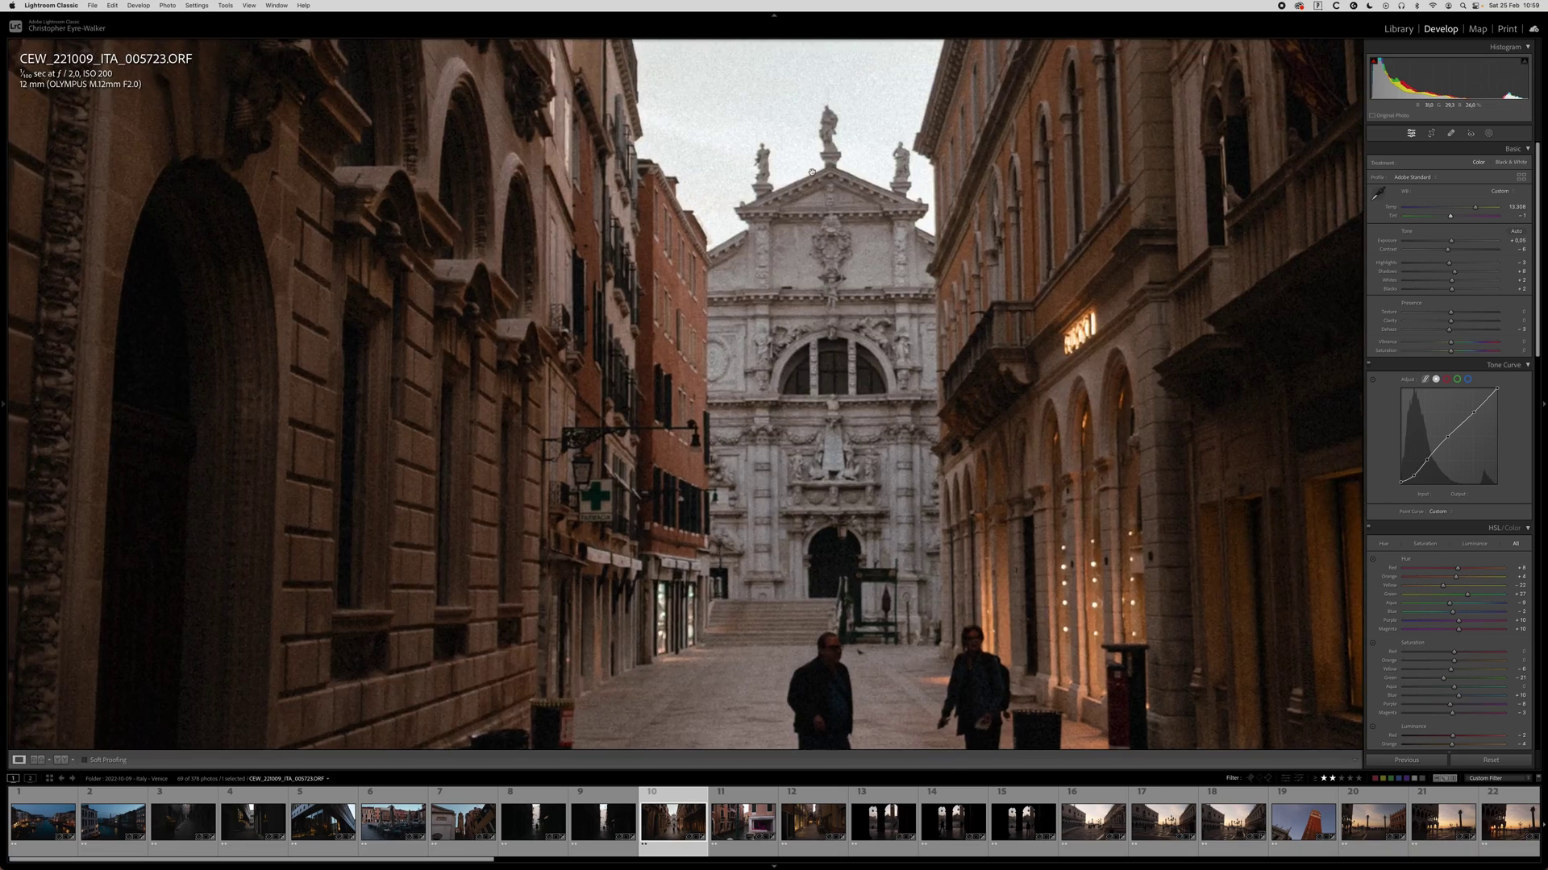
pyautogui.scroll(-15, 689, 328)
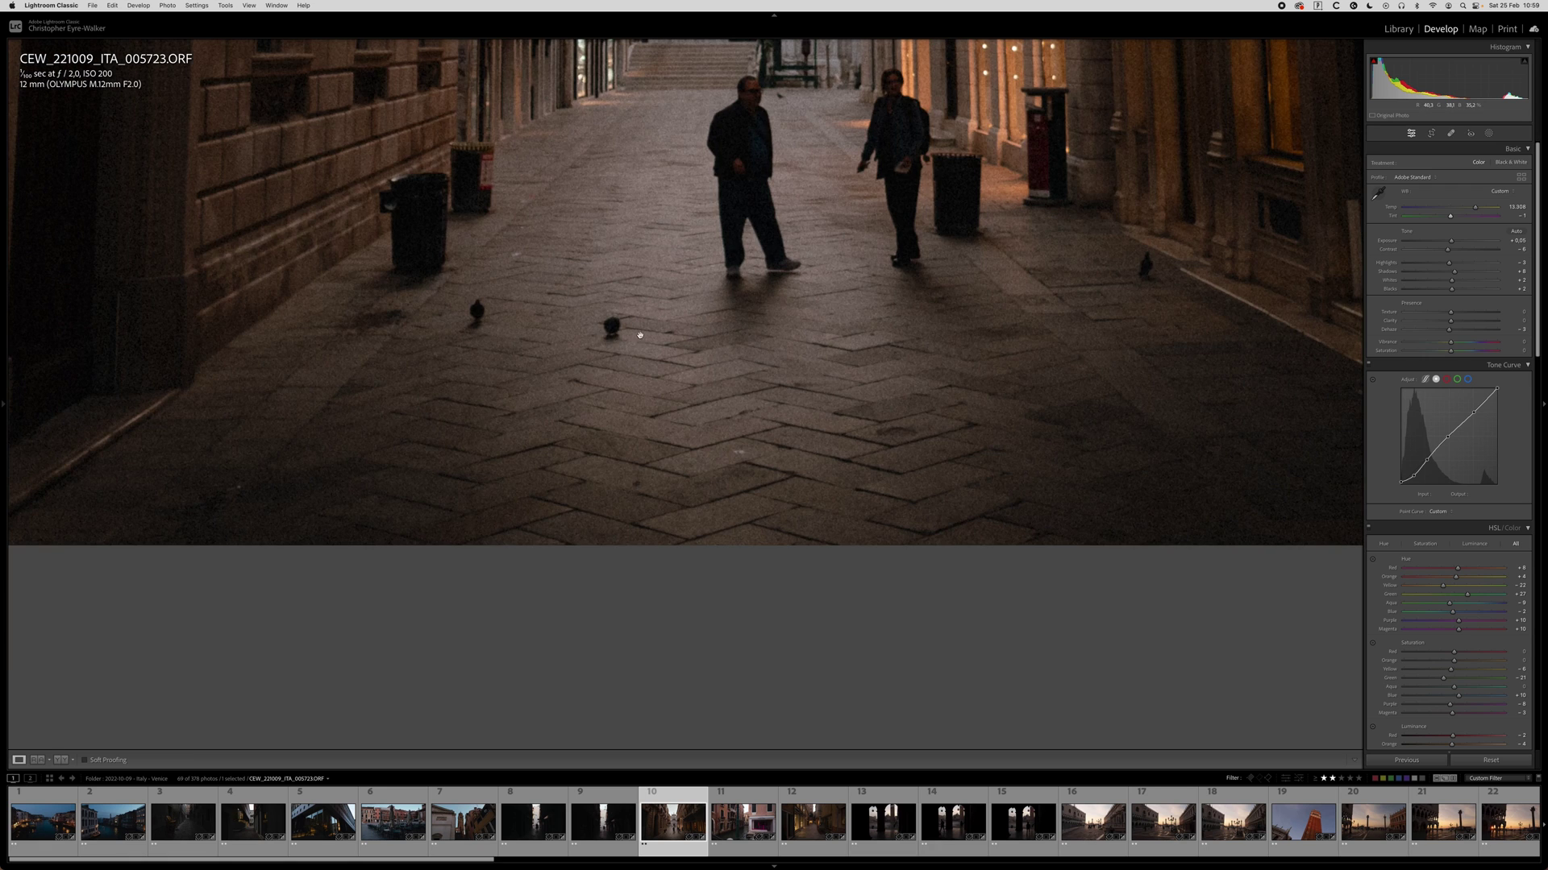
pyautogui.click(640, 334)
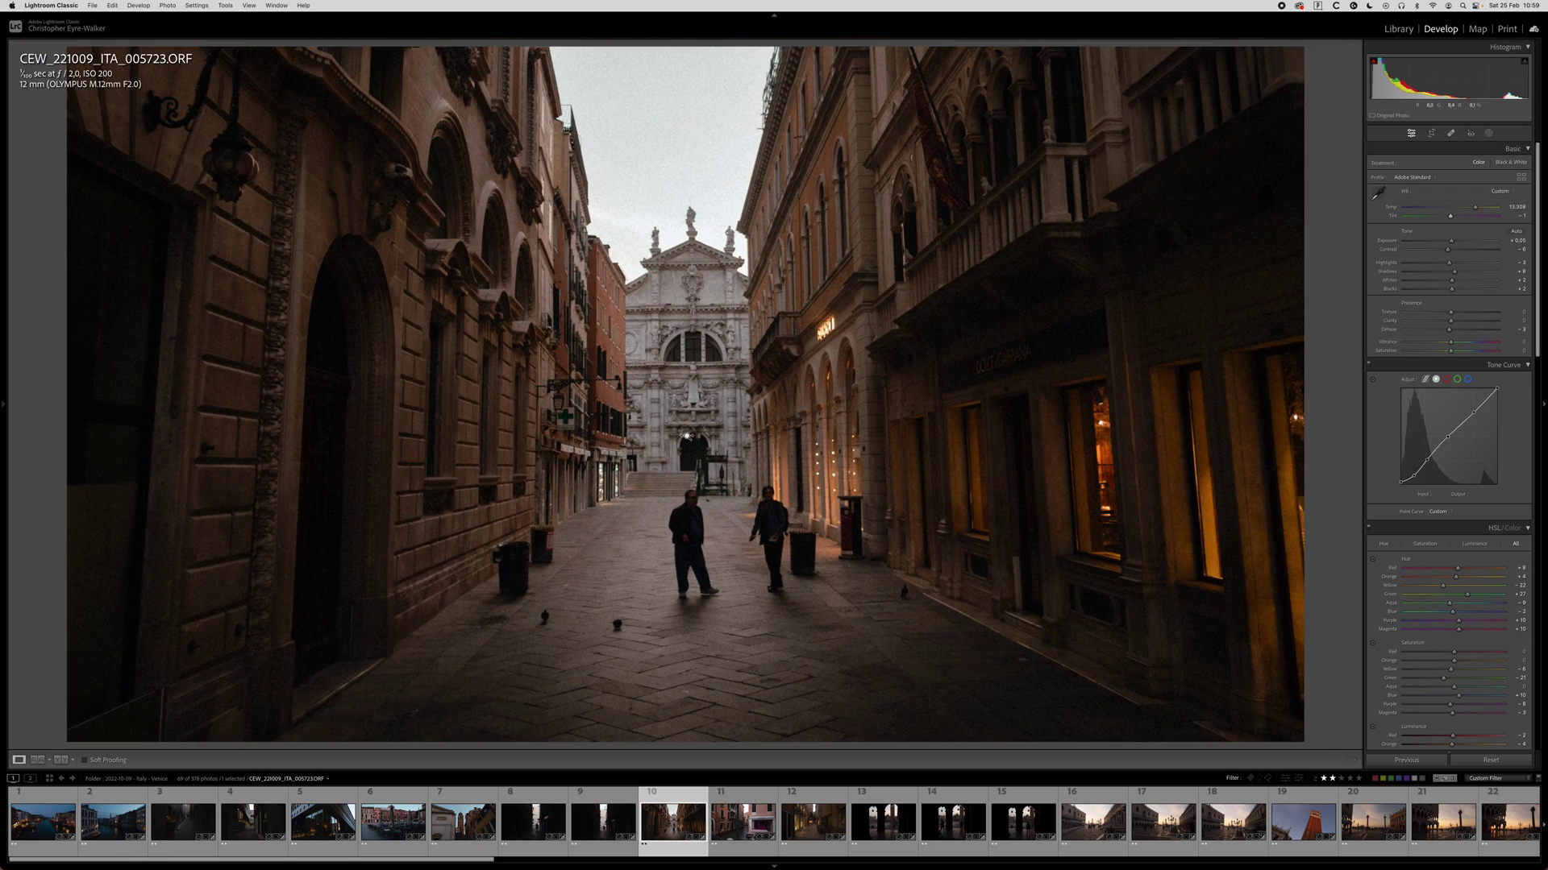
pyautogui.hotkey('shift', 'm')
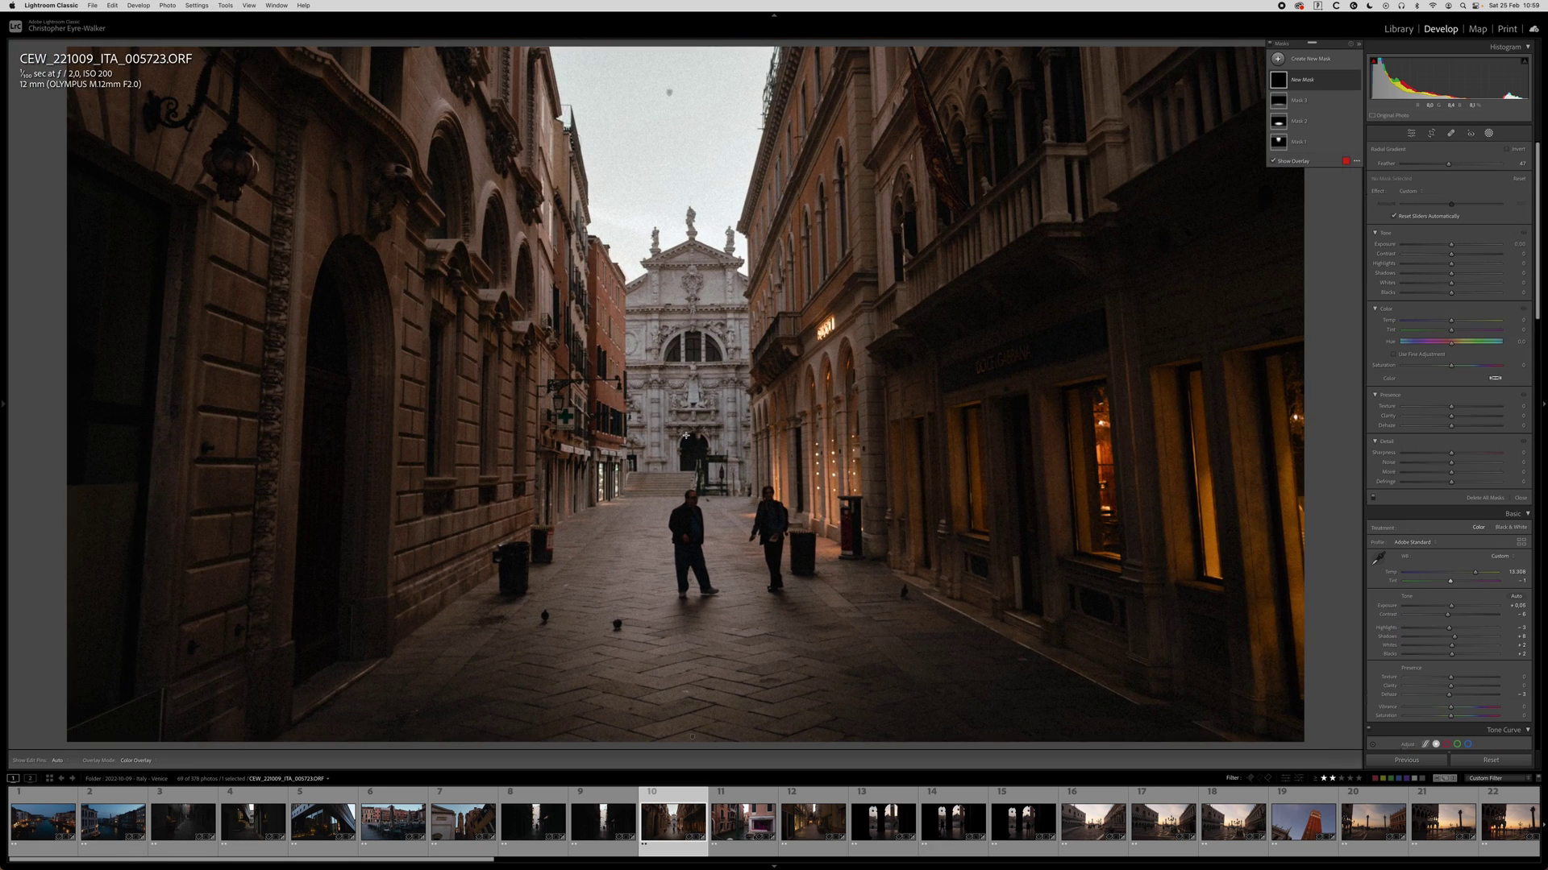
pyautogui.click(690, 579)
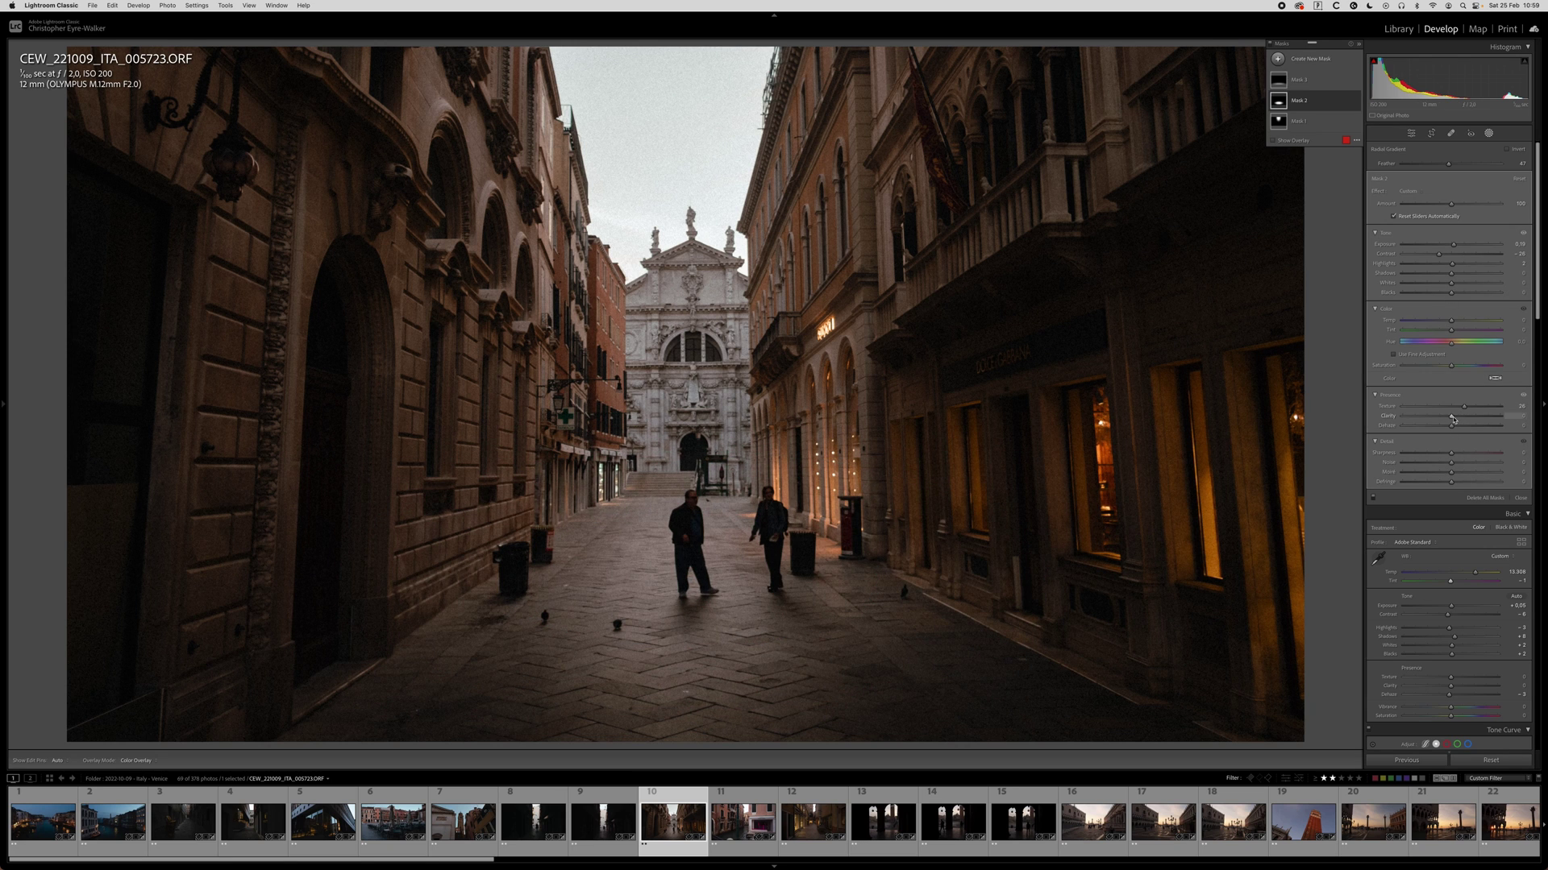
pyautogui.moveTo(1455, 418); pyautogui.dragTo(1453, 427)
pyautogui.hotkey('shift', 'w')
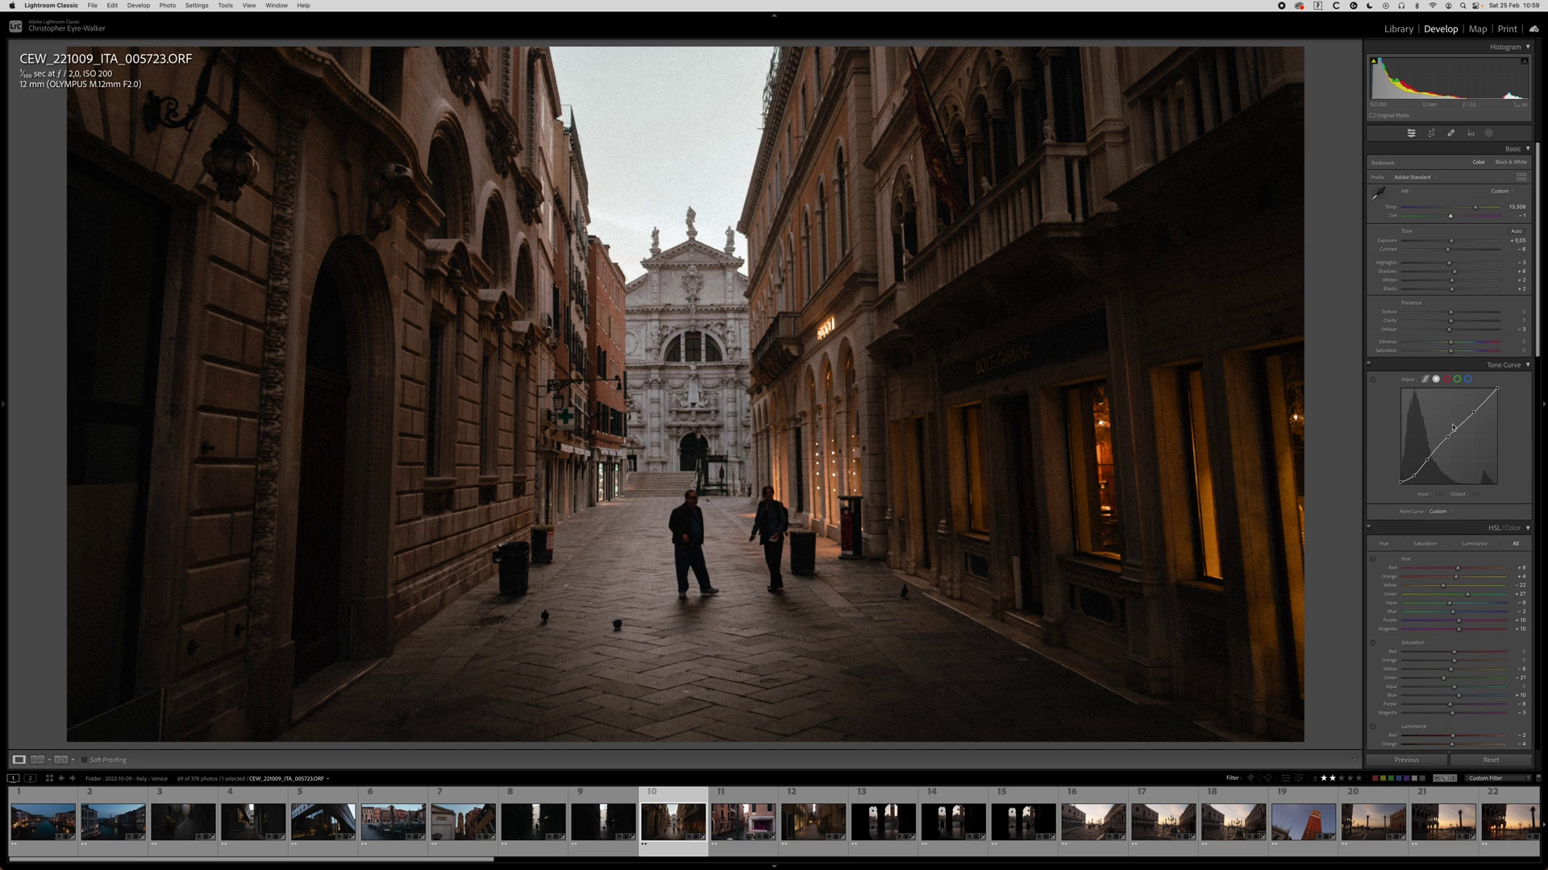
# Compare the church street photo before and after editing, and cool its white balance temperature slightly.
pyautogui.press('\\')
pyautogui.press('\\')
pyautogui.press('\\')
pyautogui.press('\\')
pyautogui.moveTo(1475, 207); pyautogui.dragTo(1471, 208)
# Copy the church street photo's develop settings and paste them onto the canal shopfront photo CEW_221009_ITA_005727.ORF.
pyautogui.press('super+shift+c')
pyautogui.press('Return')
pyautogui.press('Right')
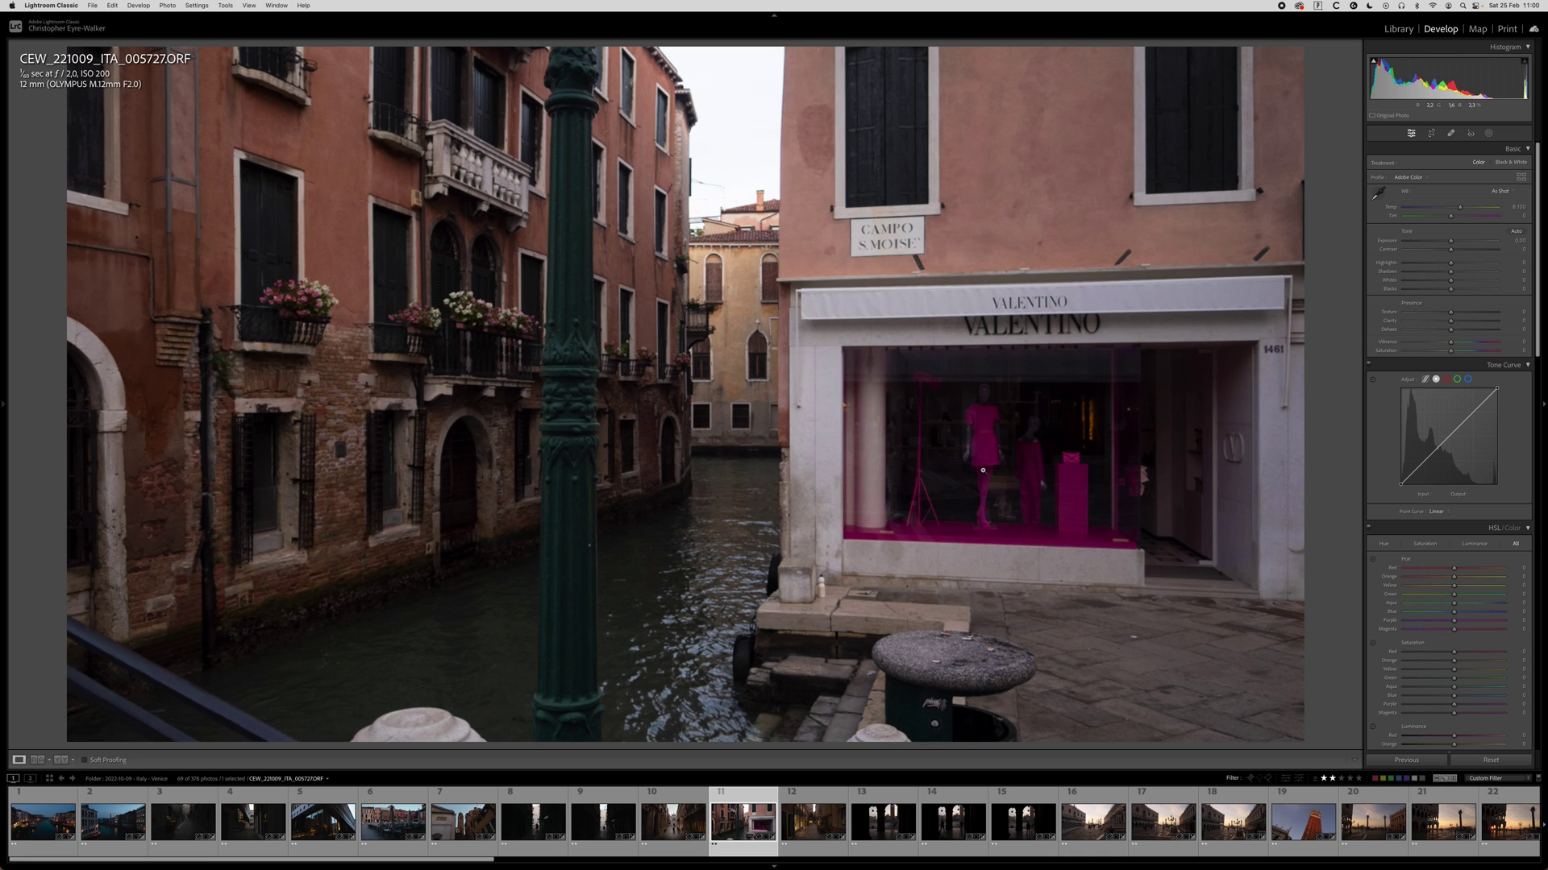
pyautogui.press('super+shift+v')
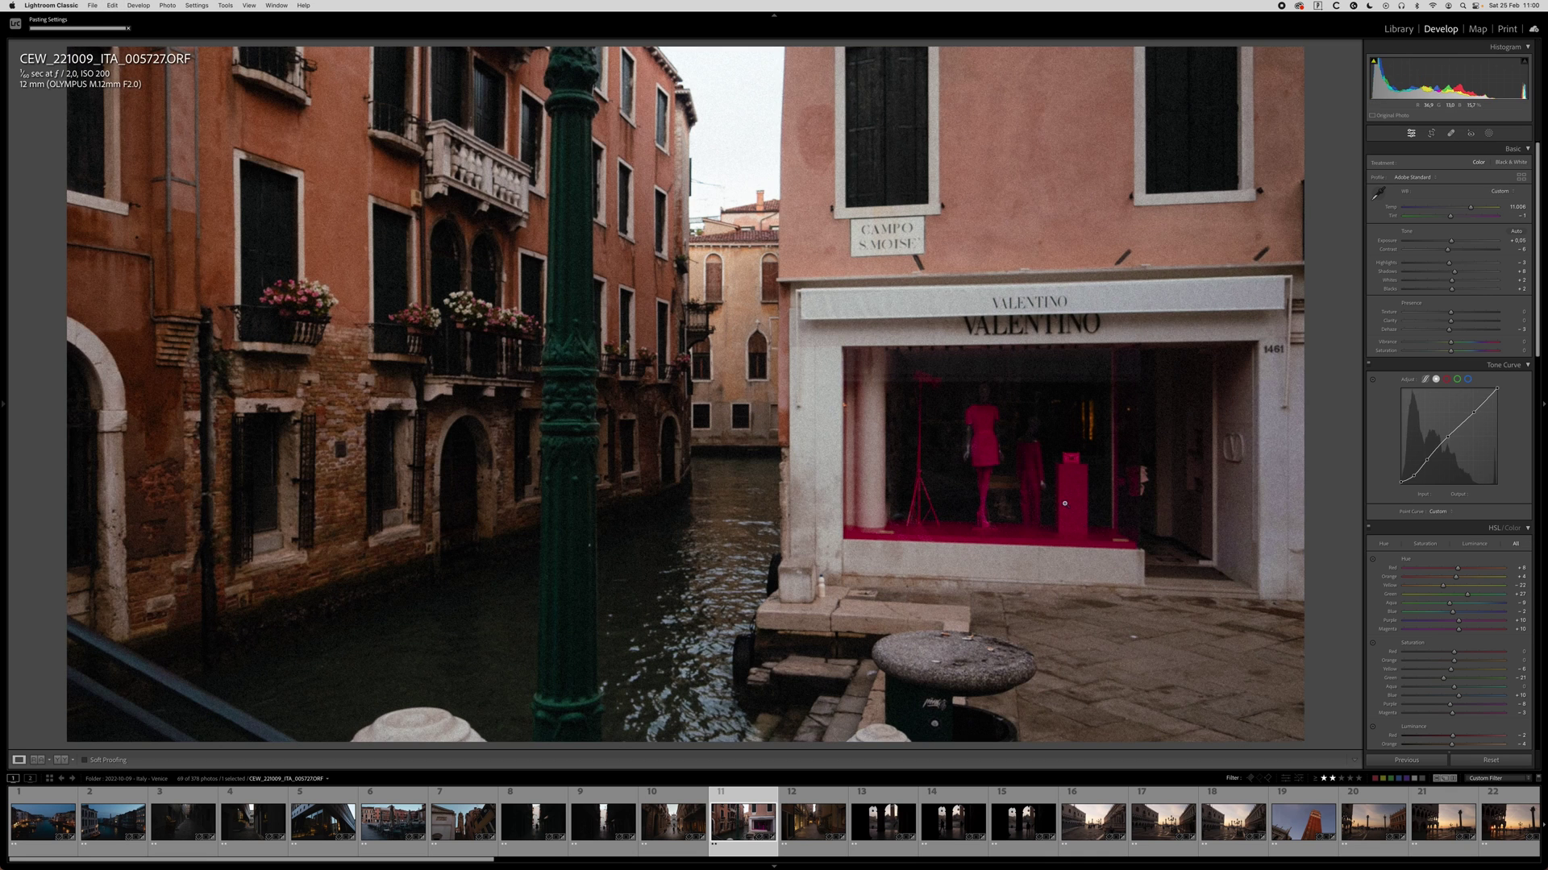
# Straighten the canal shopfront photo's crop and shift the frame down to include the stone posts and more pavement.
pyautogui.press('r')
pyautogui.moveTo(690, 113); pyautogui.dragTo(686, 187)
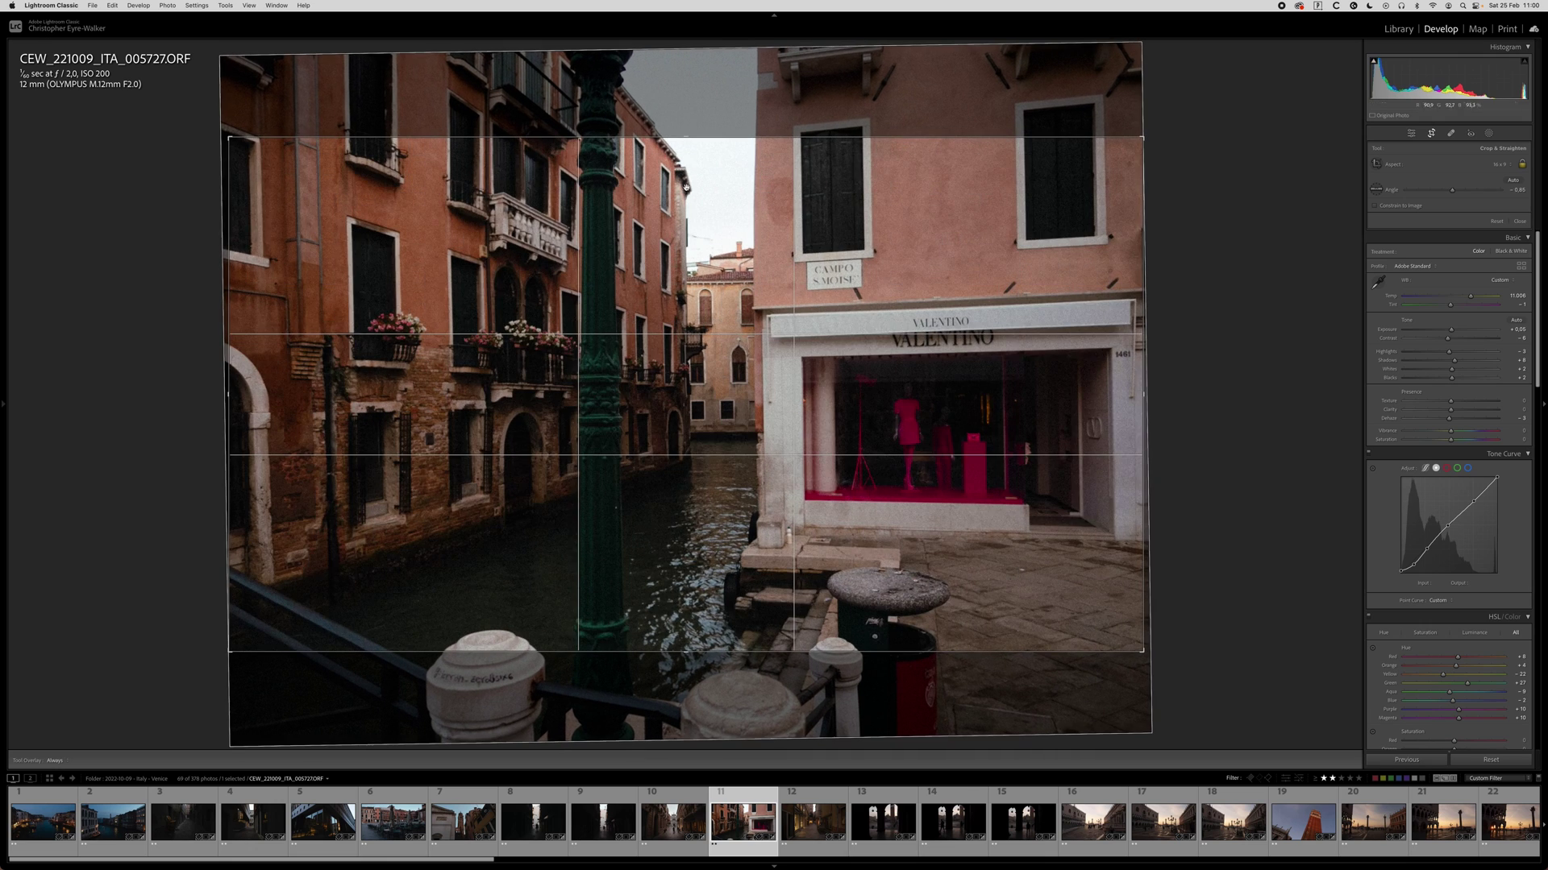
pyautogui.moveTo(661, 97); pyautogui.dragTo(664, 99)
pyautogui.moveTo(703, 375); pyautogui.dragTo(701, 341)
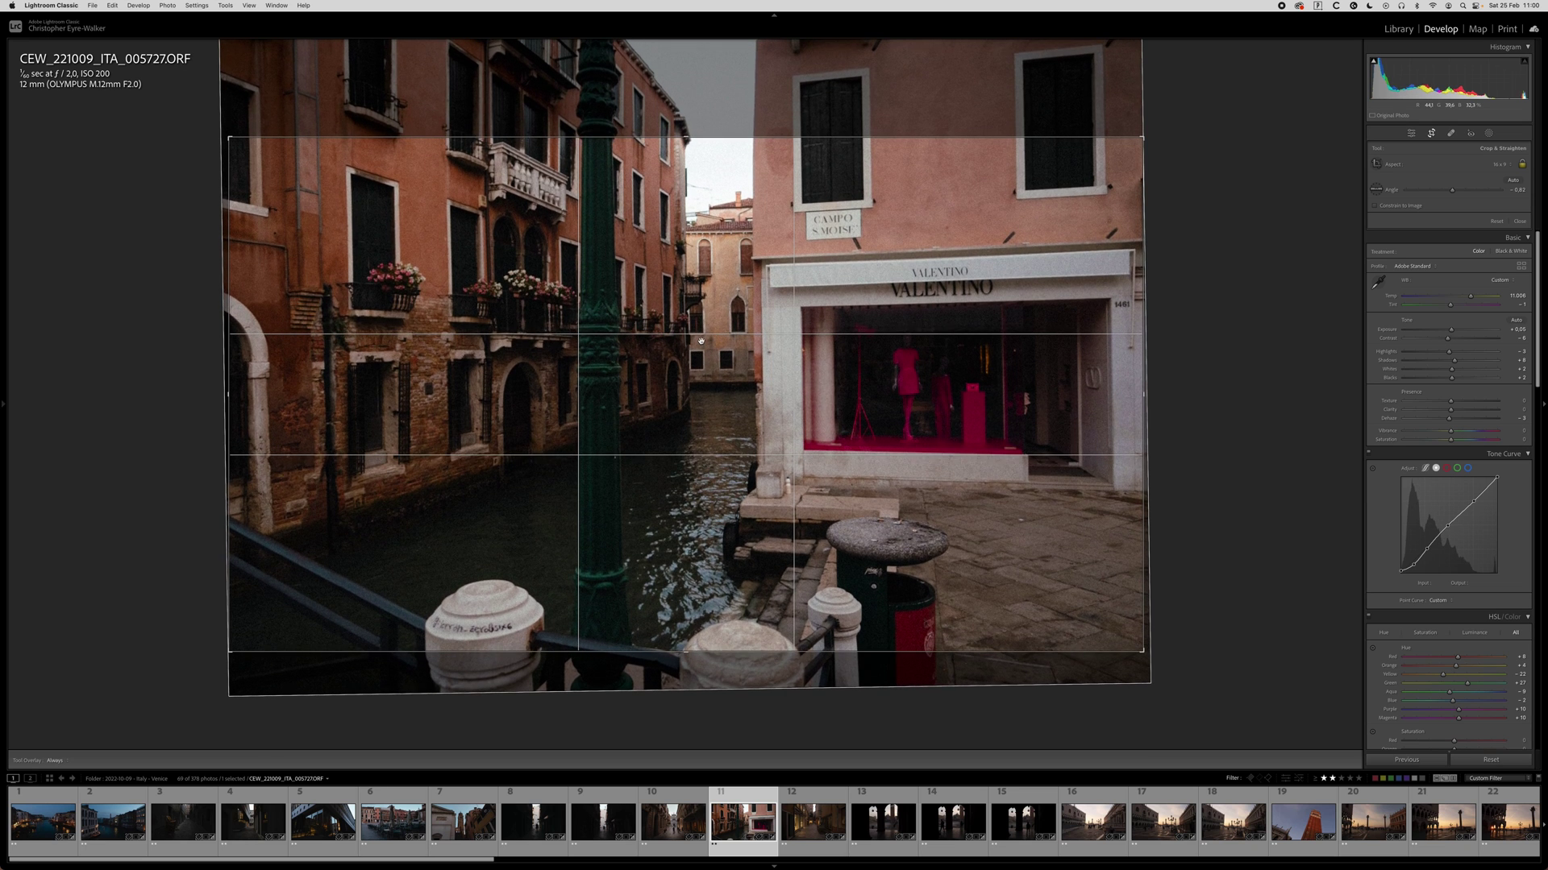
pyautogui.press('Return')
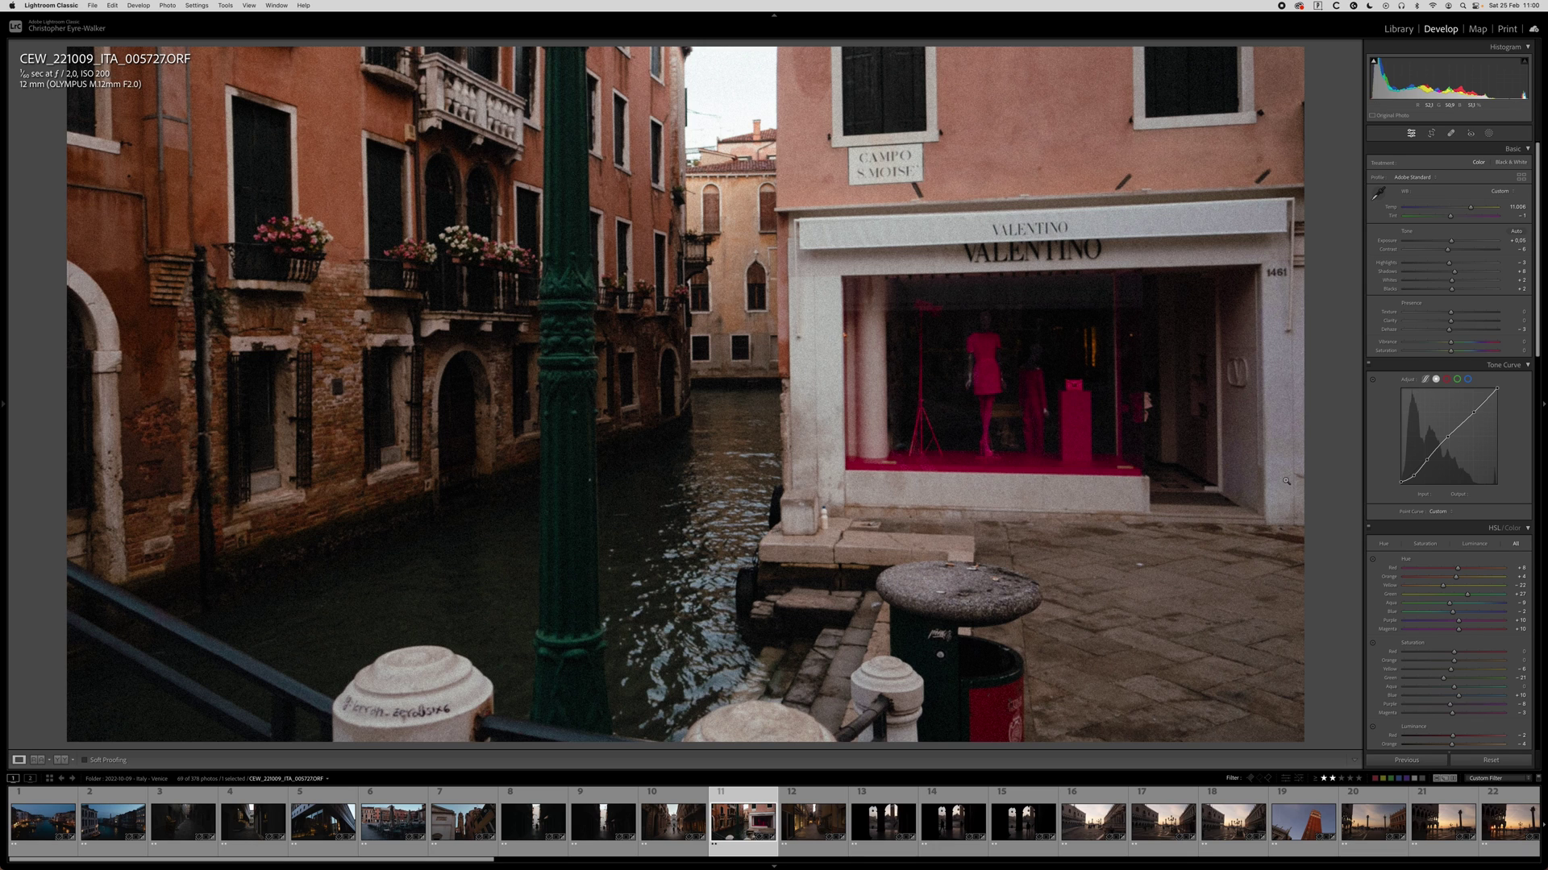
# Copy the canal shopfront photo's develop settings onto the alley photo CEW_221009_ITA_005732.ORF and cool its white balance temperature.
pyautogui.press('super+shift+c')
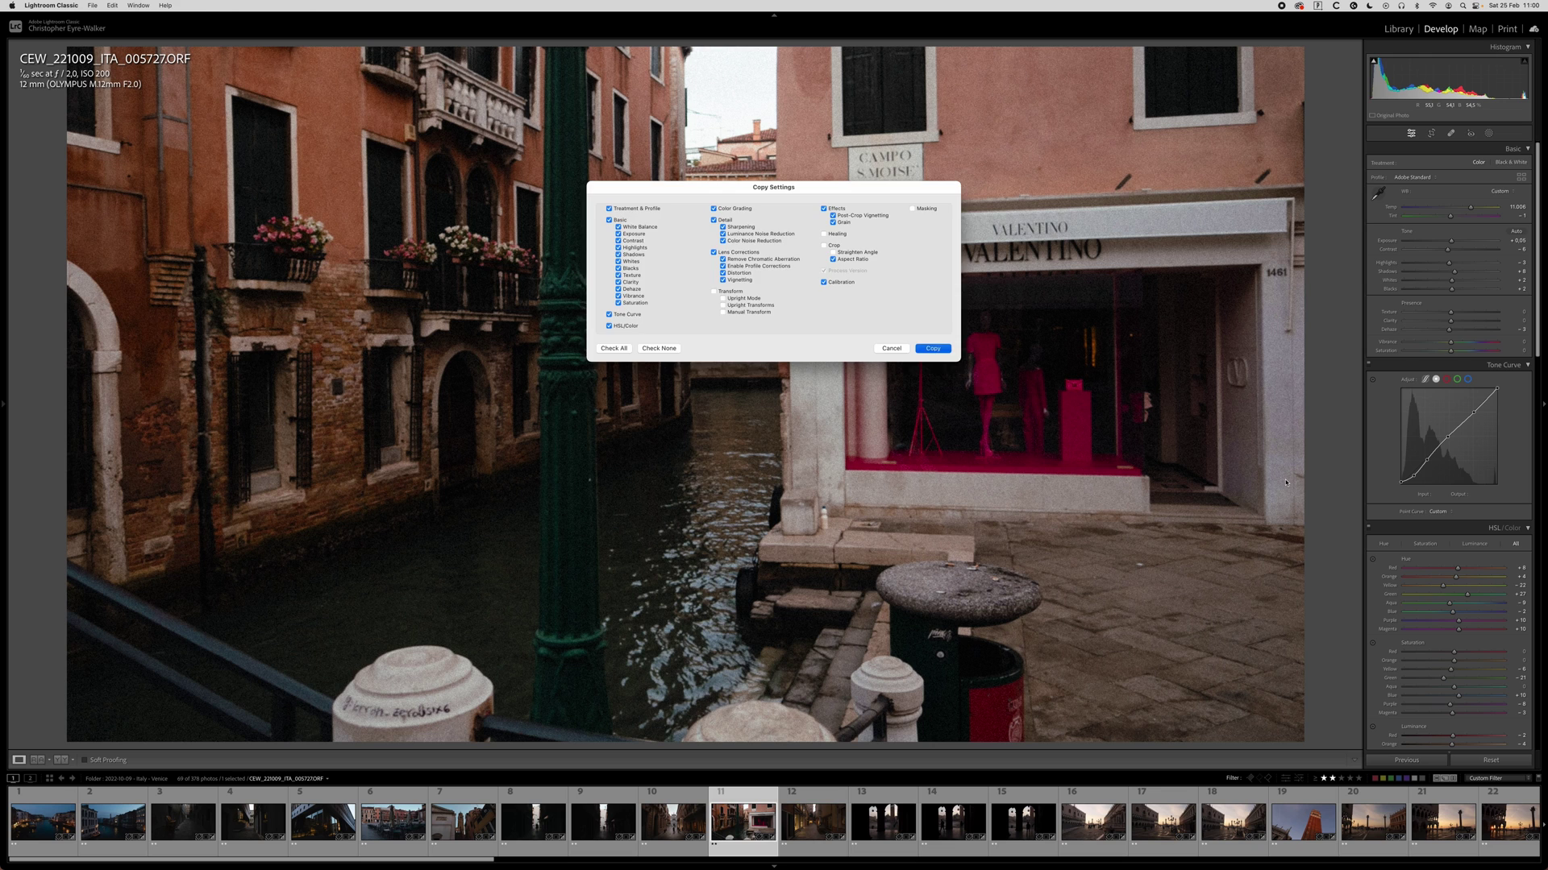
pyautogui.press('Return')
pyautogui.press('Right')
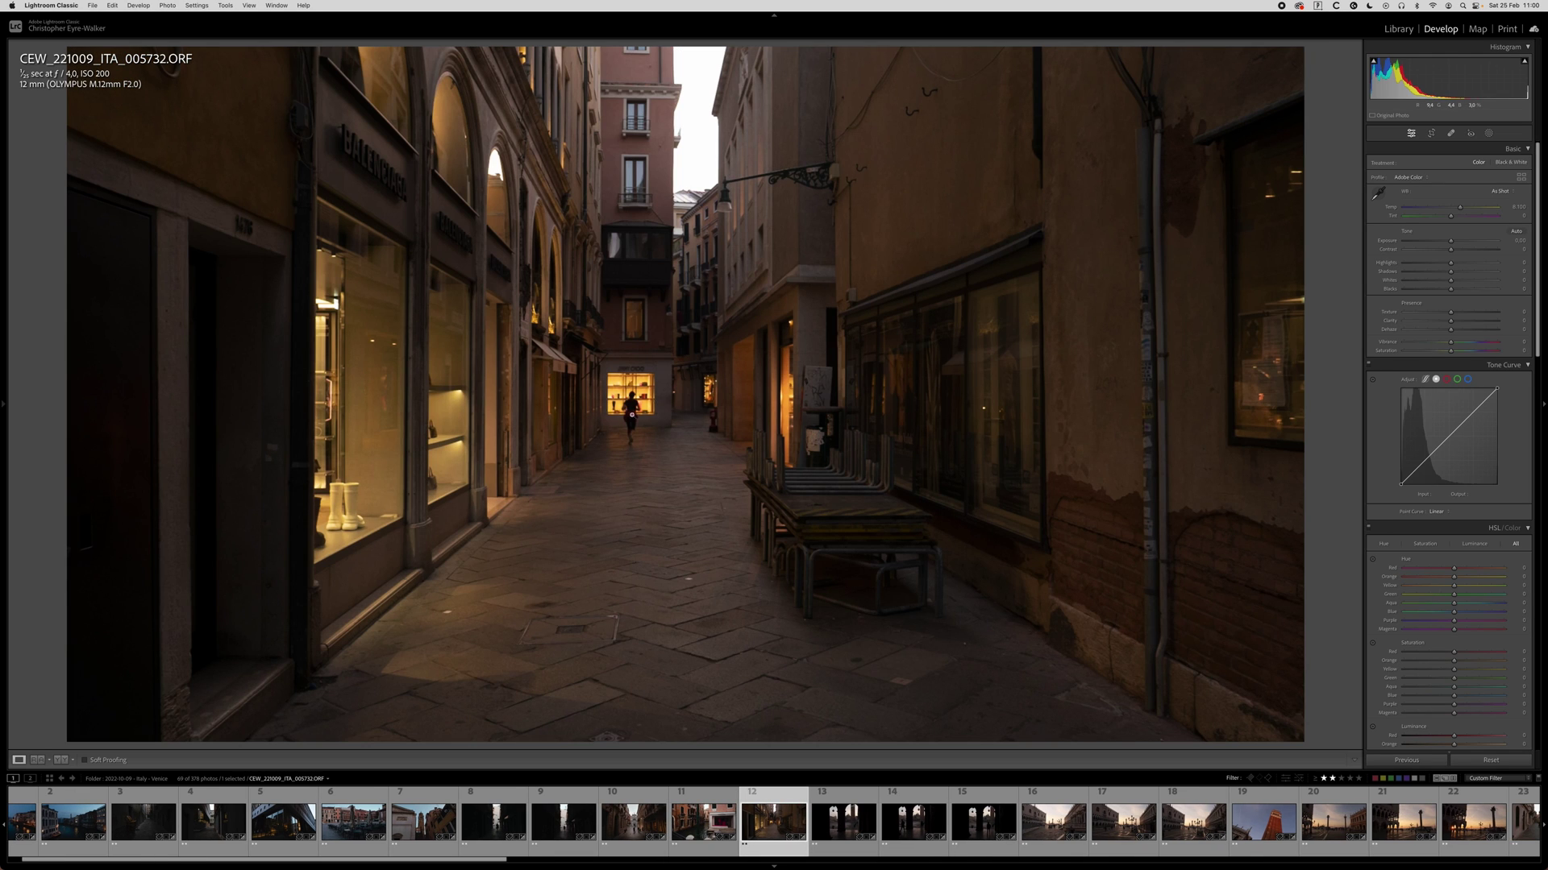
pyautogui.press('super+shift+v')
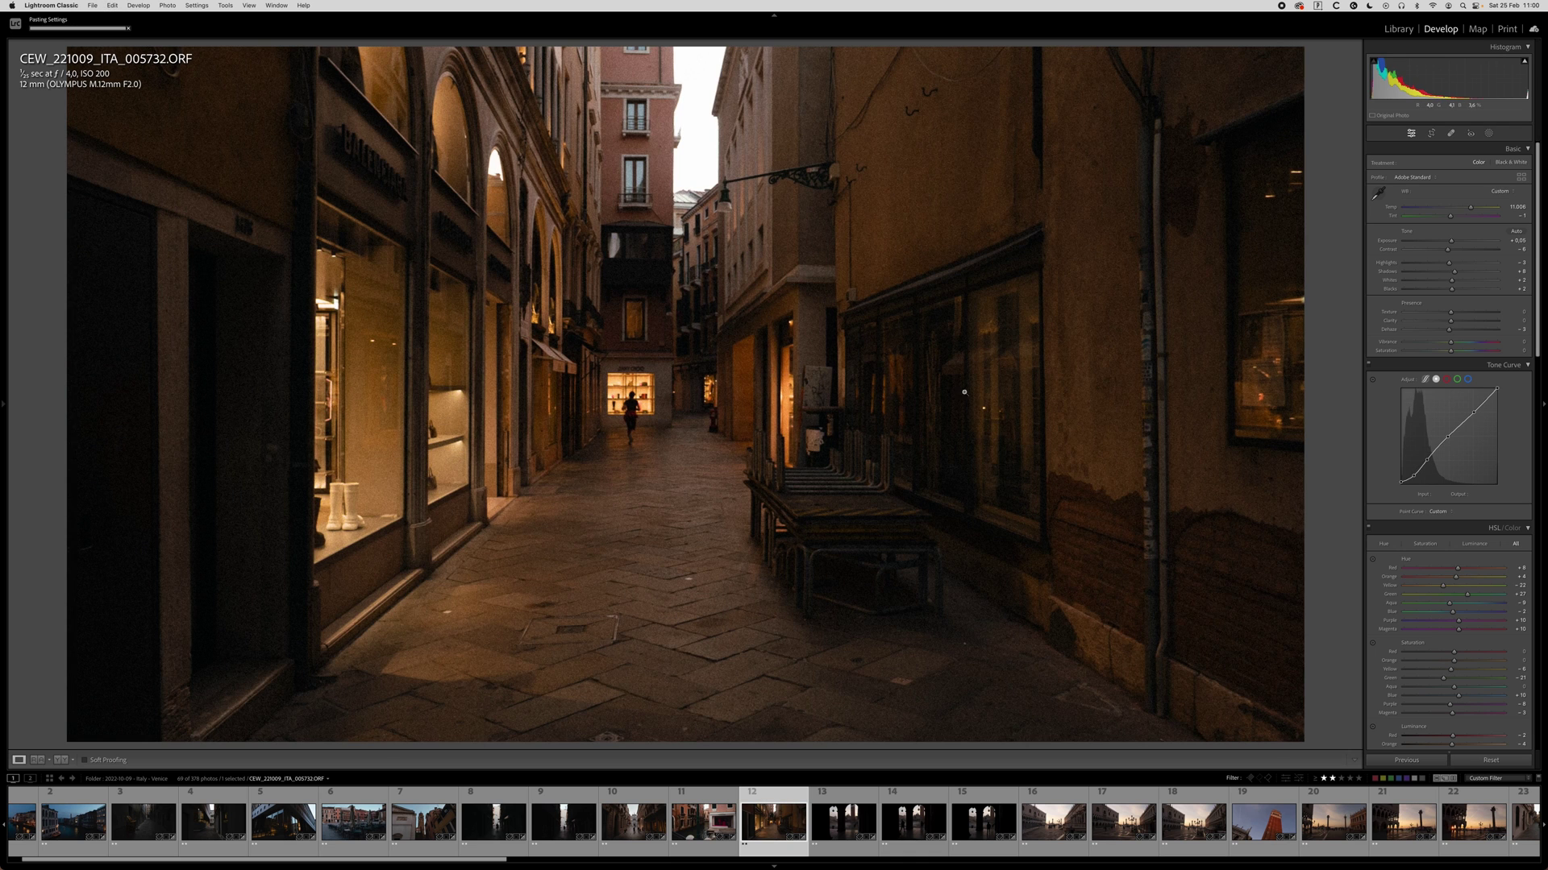
pyautogui.moveTo(1466, 210); pyautogui.dragTo(1452, 209)
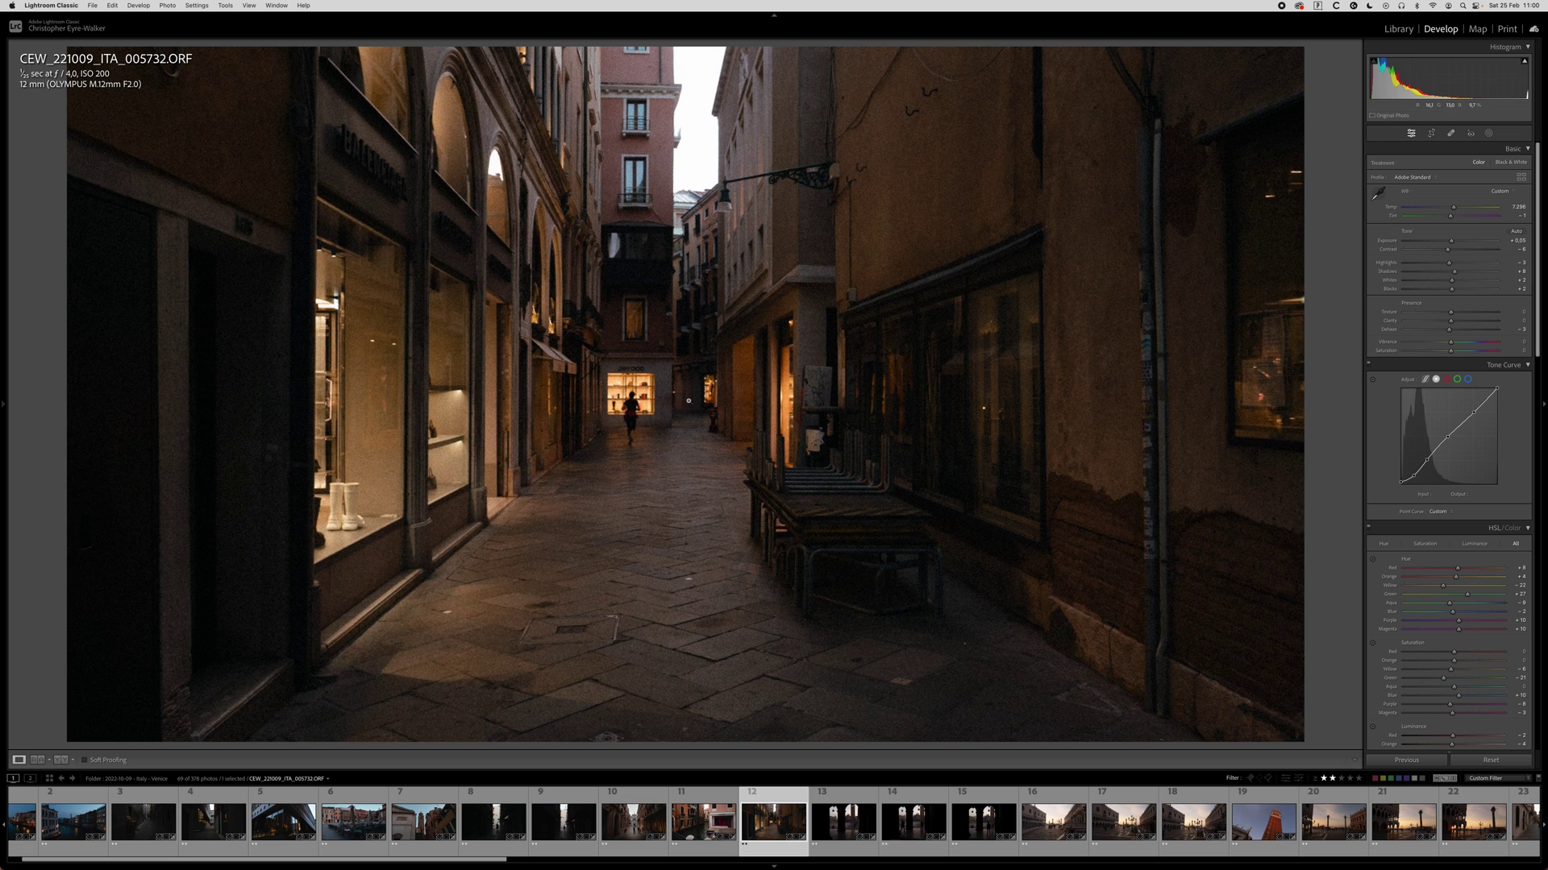
# Straighten the alley photo's crop, shift the frame down to include more pavement, and lower the highlights.
pyautogui.press('r')
pyautogui.moveTo(656, 80); pyautogui.dragTo(654, 82)
pyautogui.moveTo(681, 377); pyautogui.dragTo(681, 365)
pyautogui.press('Return')
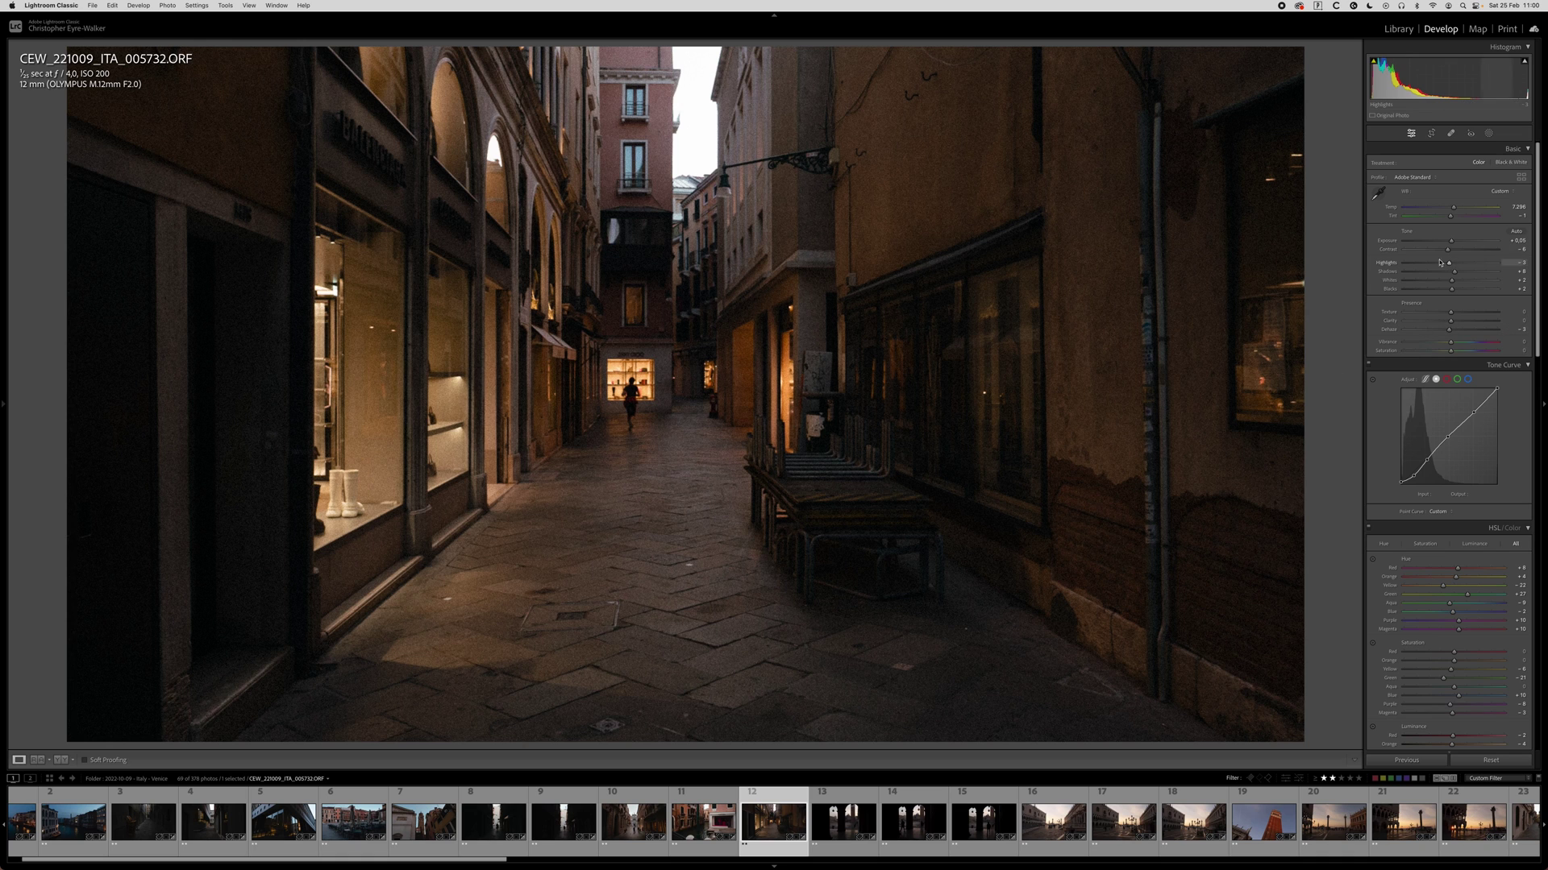
pyautogui.moveTo(1449, 251); pyautogui.dragTo(1442, 266)
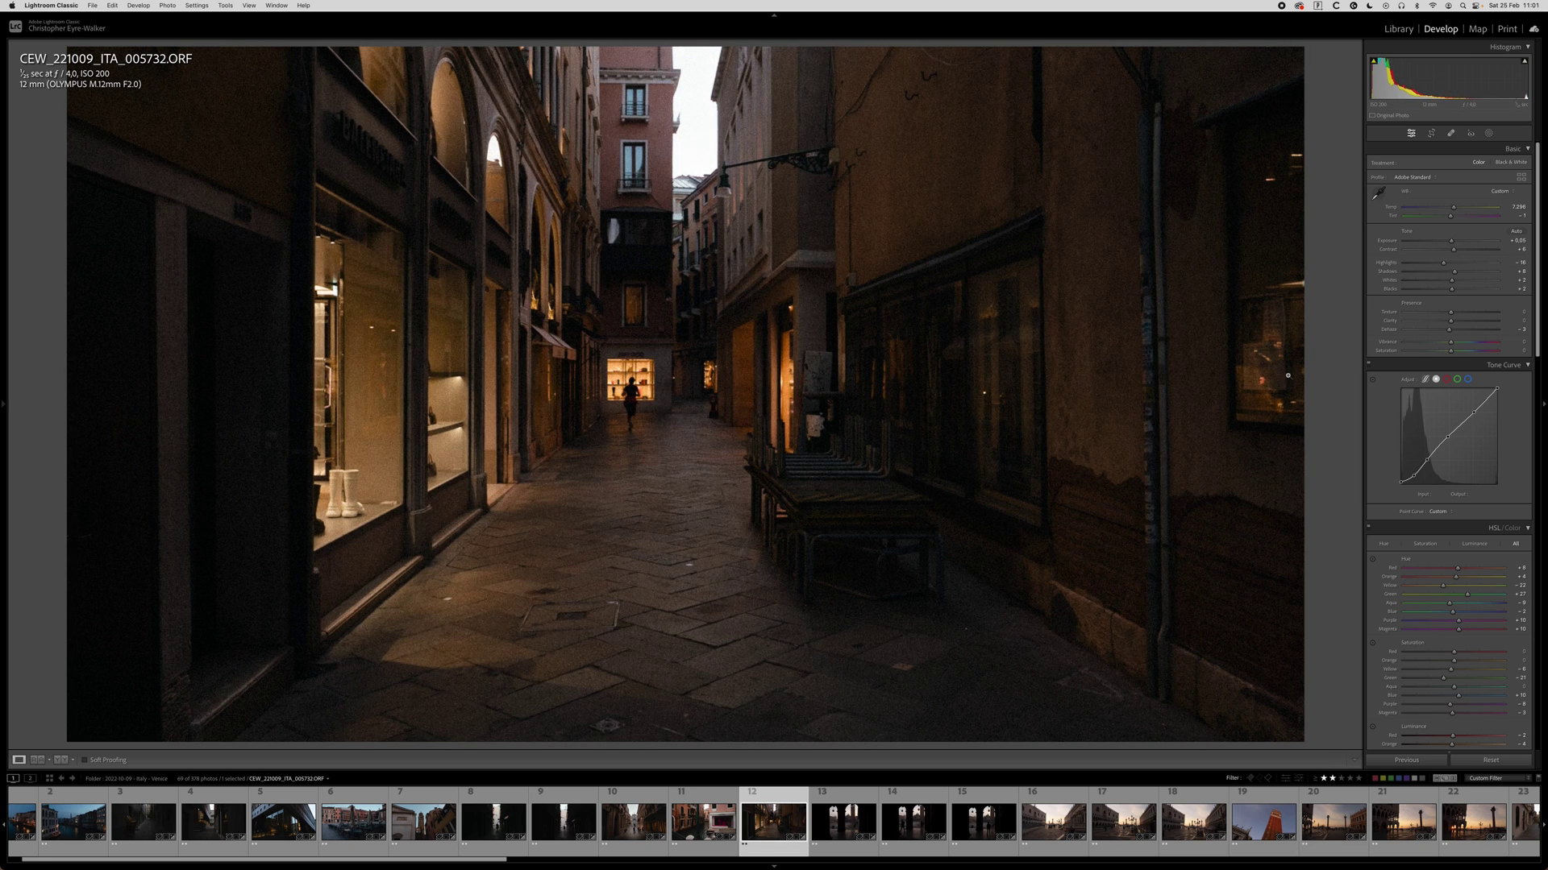
# Draw a radial mask around the distant walking figure in the alley and increase its texture and clarity.
pyautogui.hotkey('shift', 'm')
pyautogui.moveTo(633, 395); pyautogui.dragTo(678, 462)
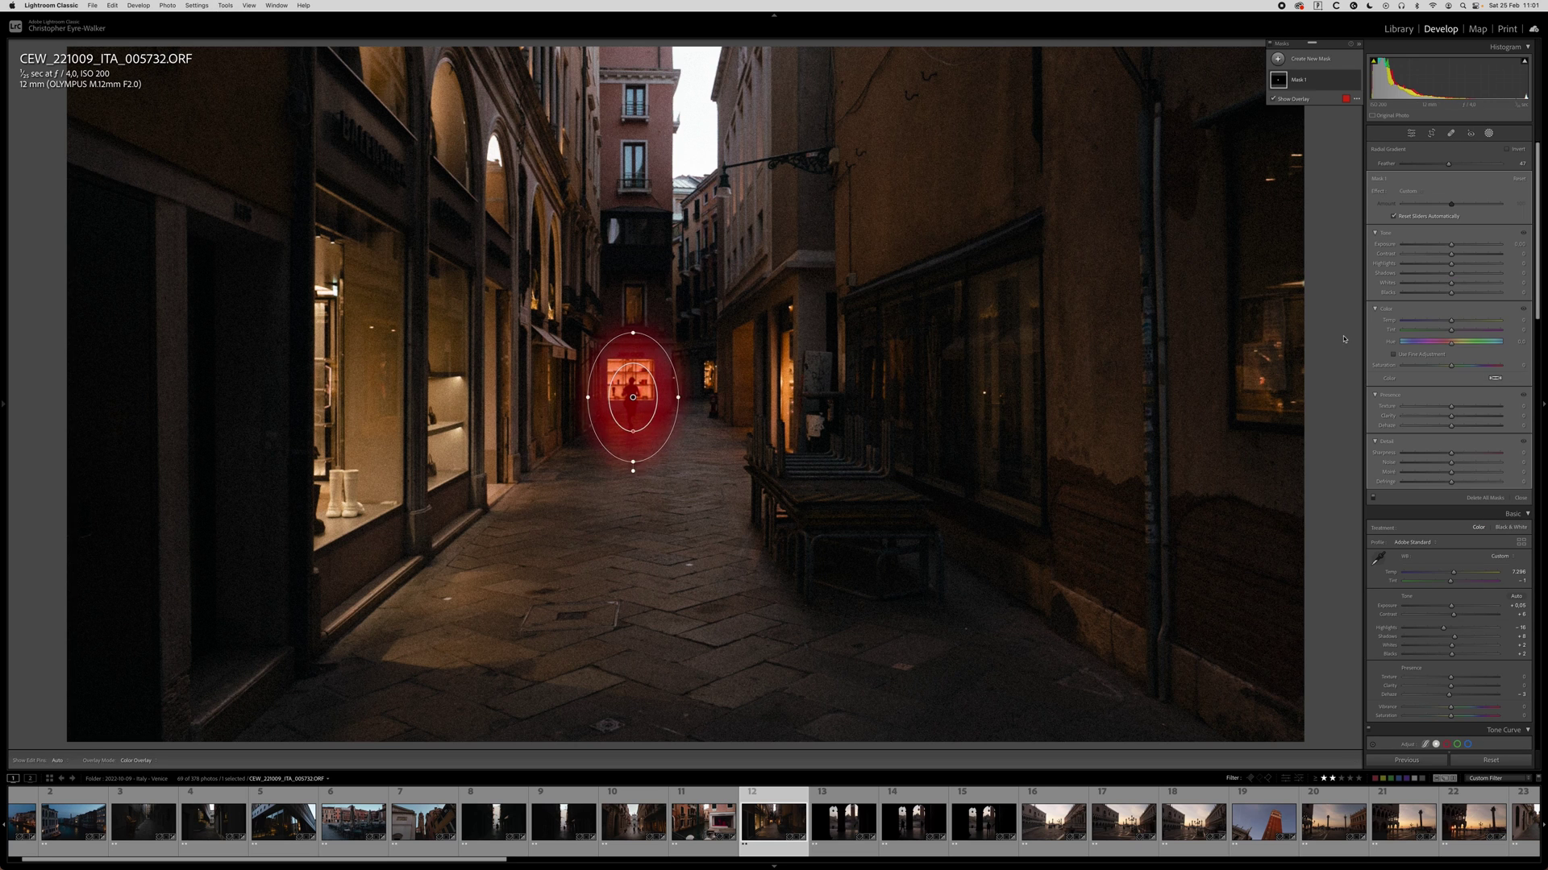
pyautogui.moveTo(1451, 406); pyautogui.dragTo(1458, 419)
pyautogui.click(1458, 416)
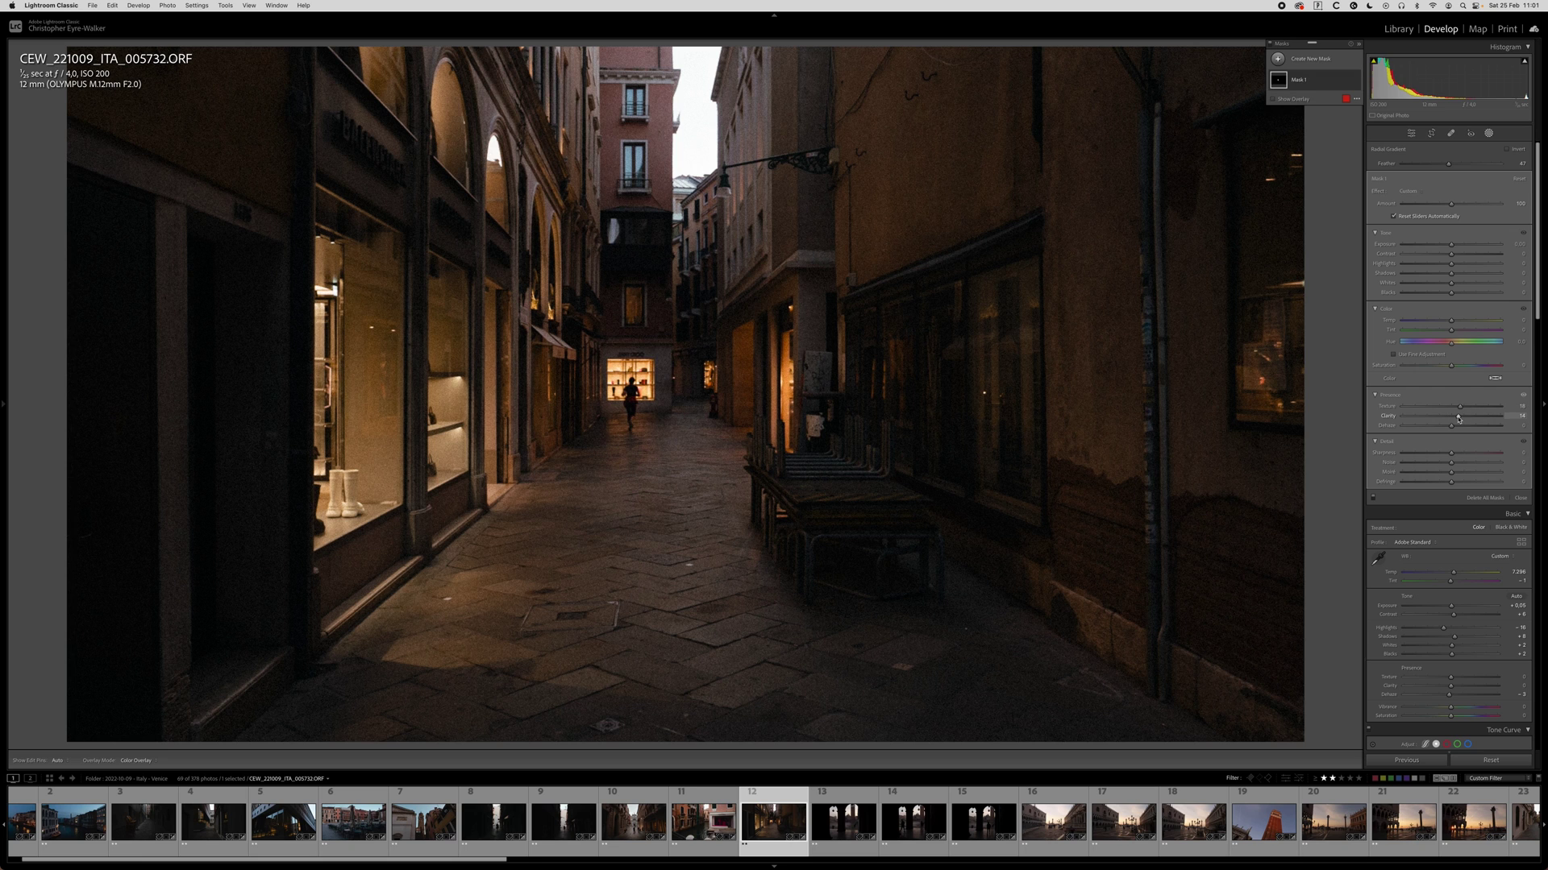
pyautogui.moveTo(1451, 264); pyautogui.dragTo(1446, 264)
pyautogui.hotkey('shift', 'w')
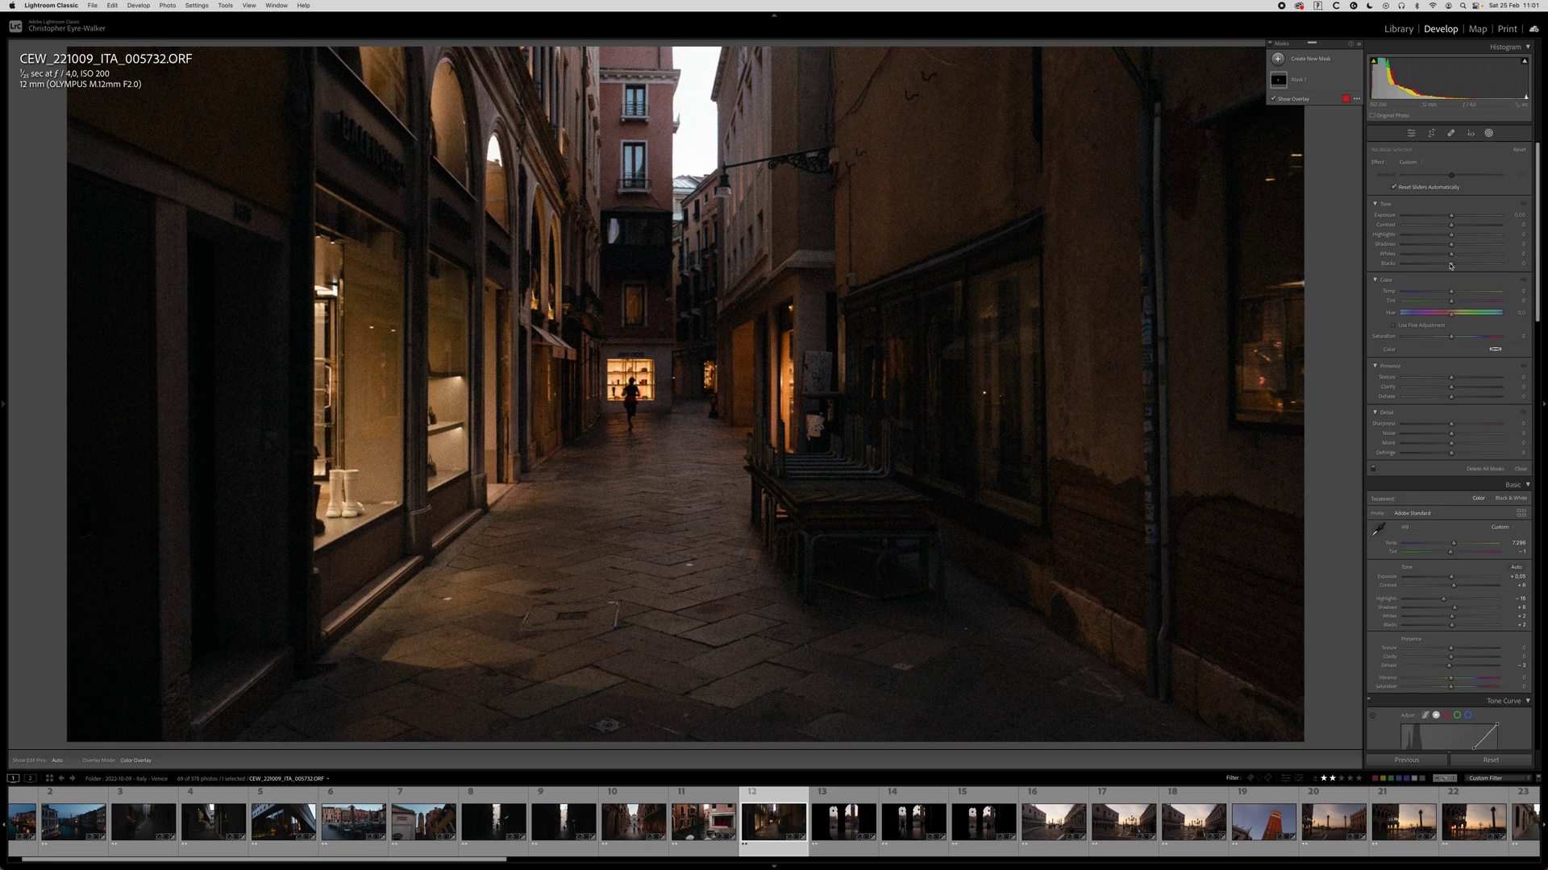
# Copy the alley photo's develop settings onto the arcade photo CEW_221009_ITA_005733.ORF and warm its white balance temperature slightly.
pyautogui.press('super+shift+c')
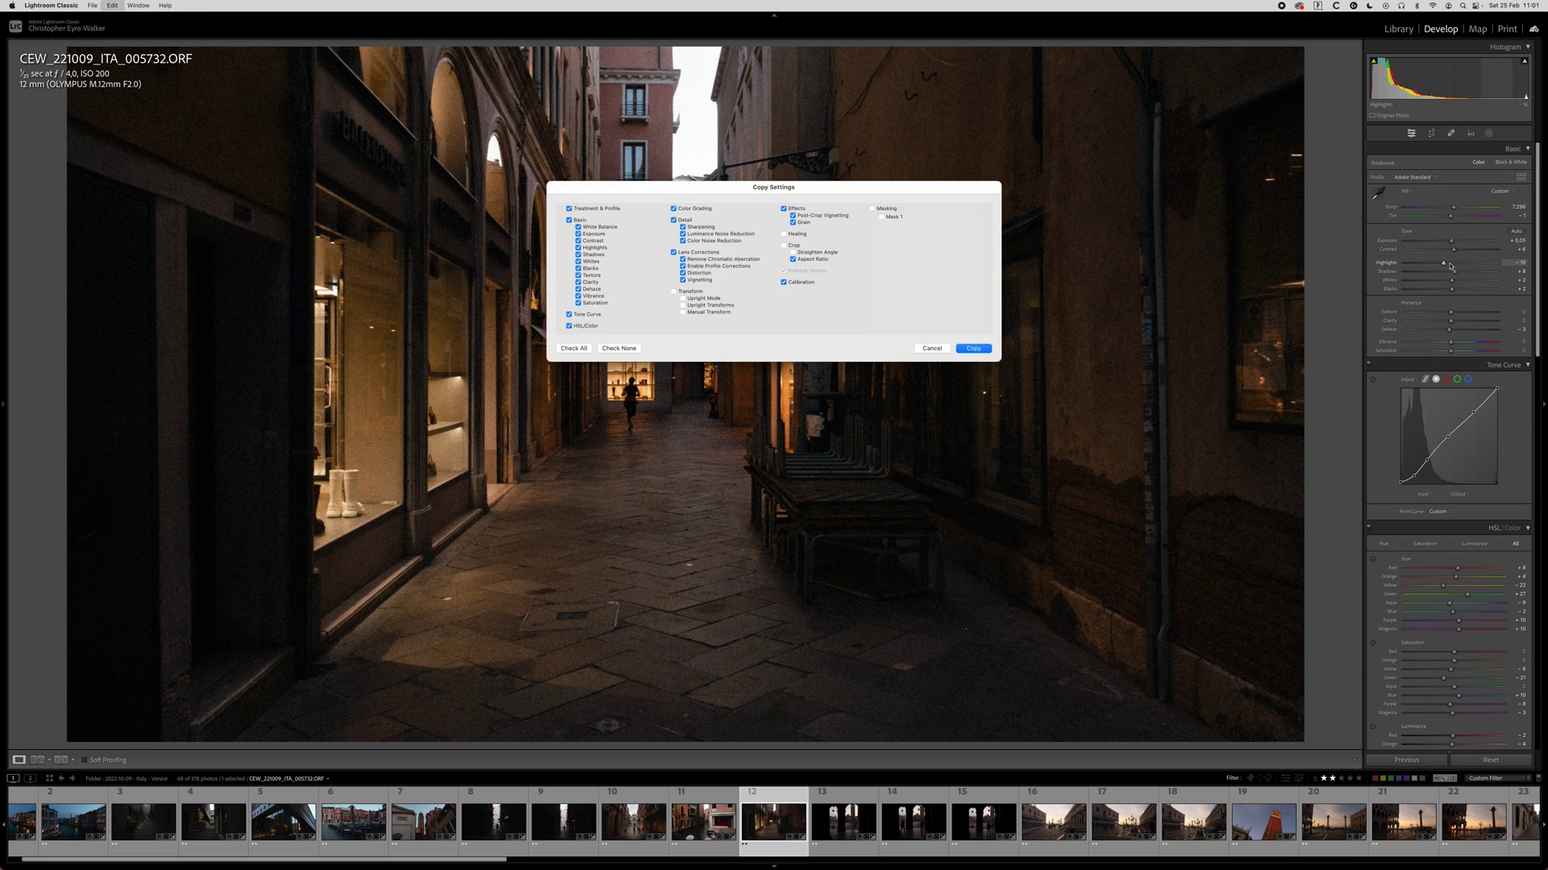
pyautogui.press('Return')
pyautogui.press('Right')
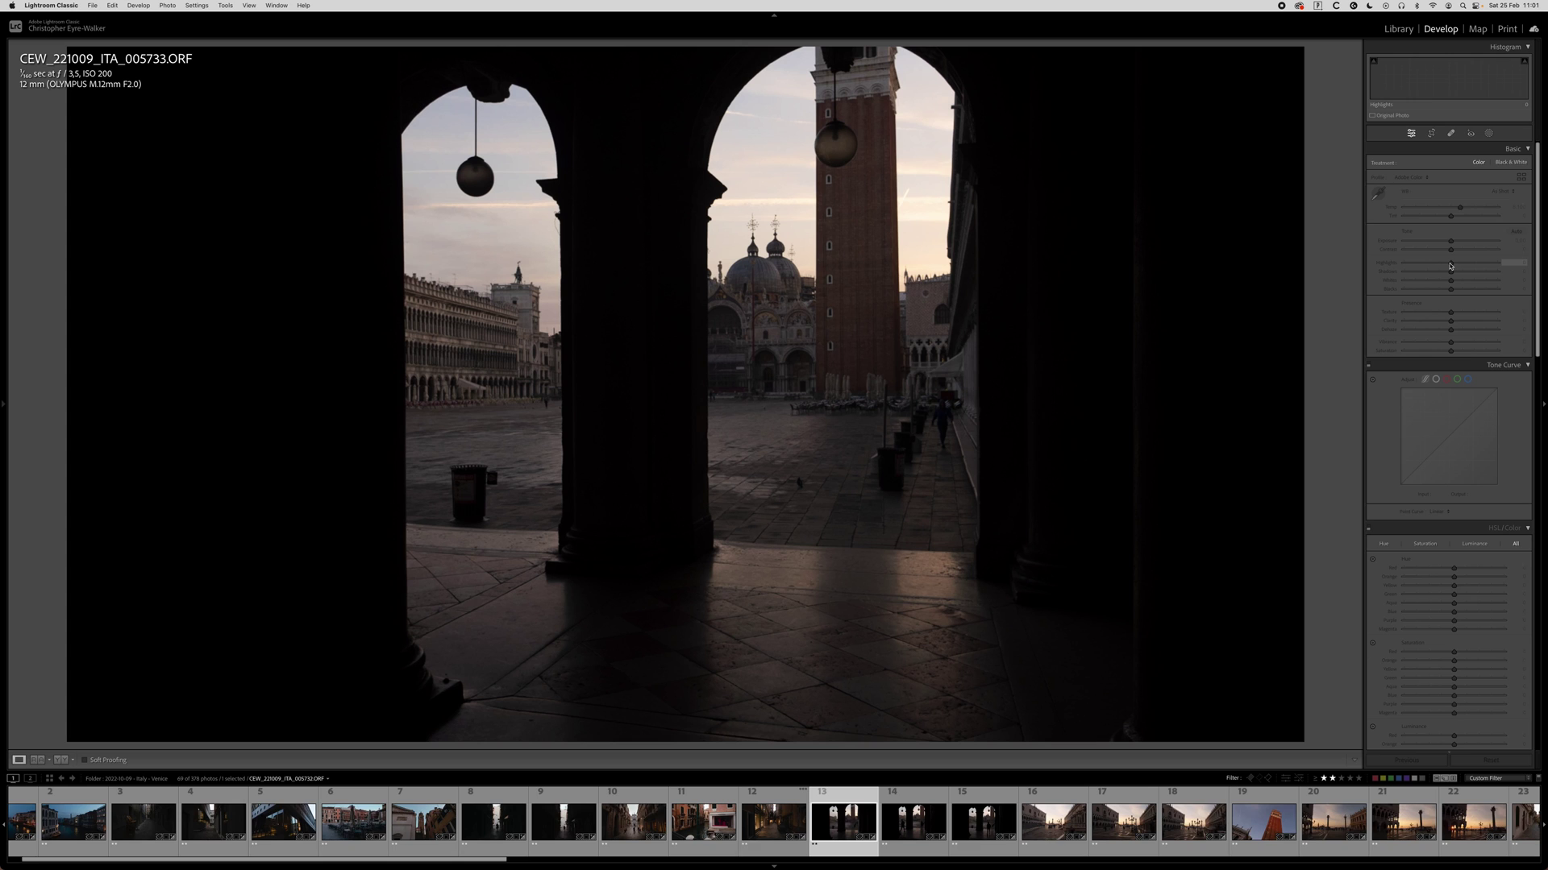
pyautogui.press('super+shift+v')
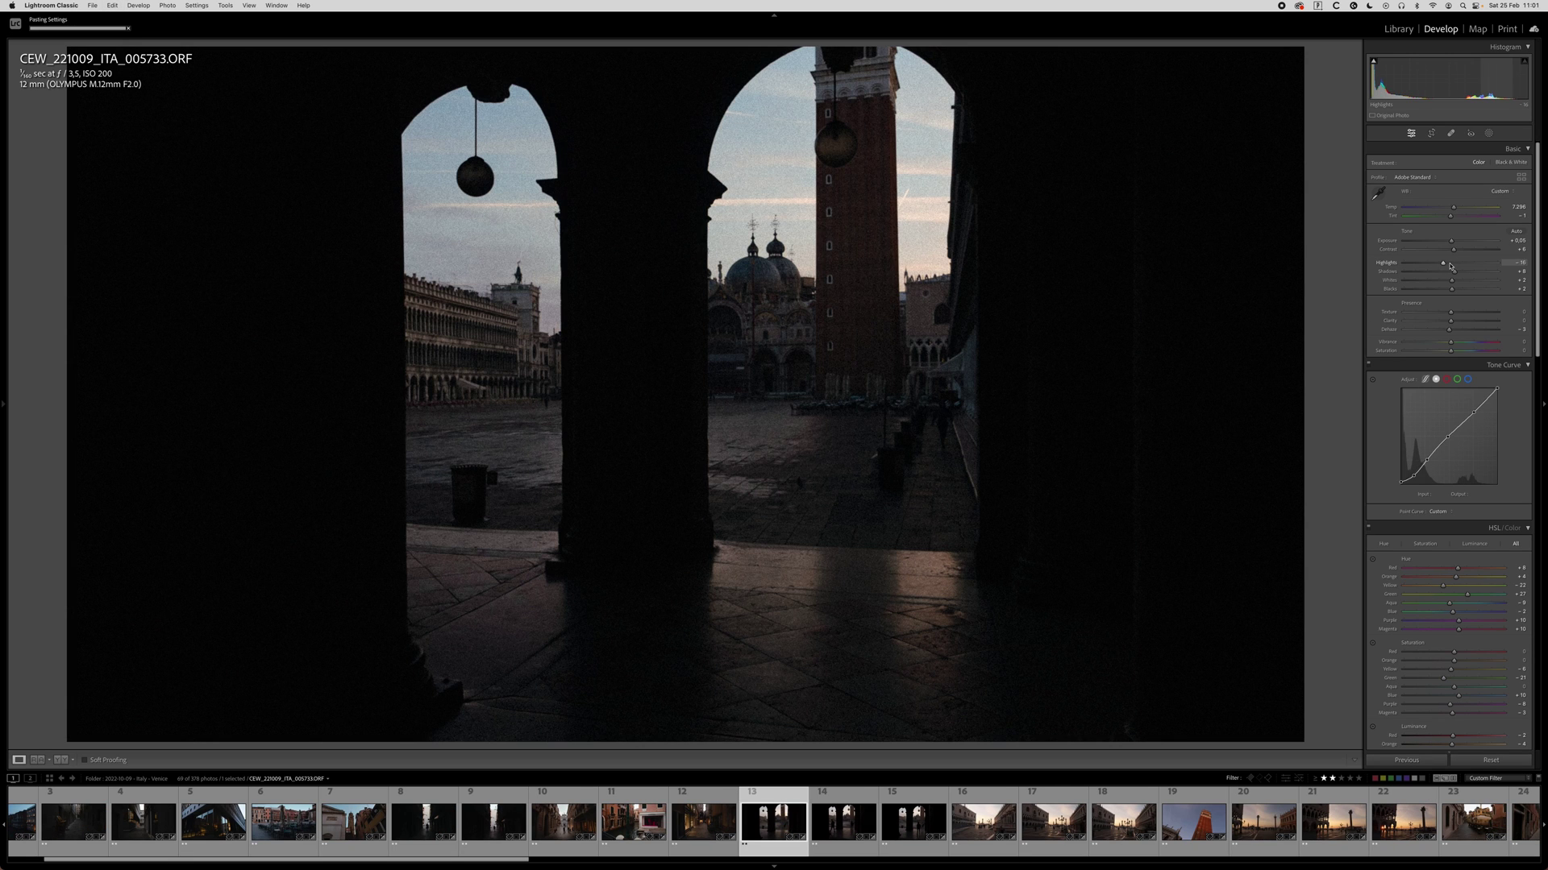
pyautogui.moveTo(1453, 207); pyautogui.dragTo(1458, 210)
# Compare the arcade photo before and after editing, and raise its exposure to +1.00.
pyautogui.press('\\')
pyautogui.press('\\')
pyautogui.press('\\')
pyautogui.press('\\')
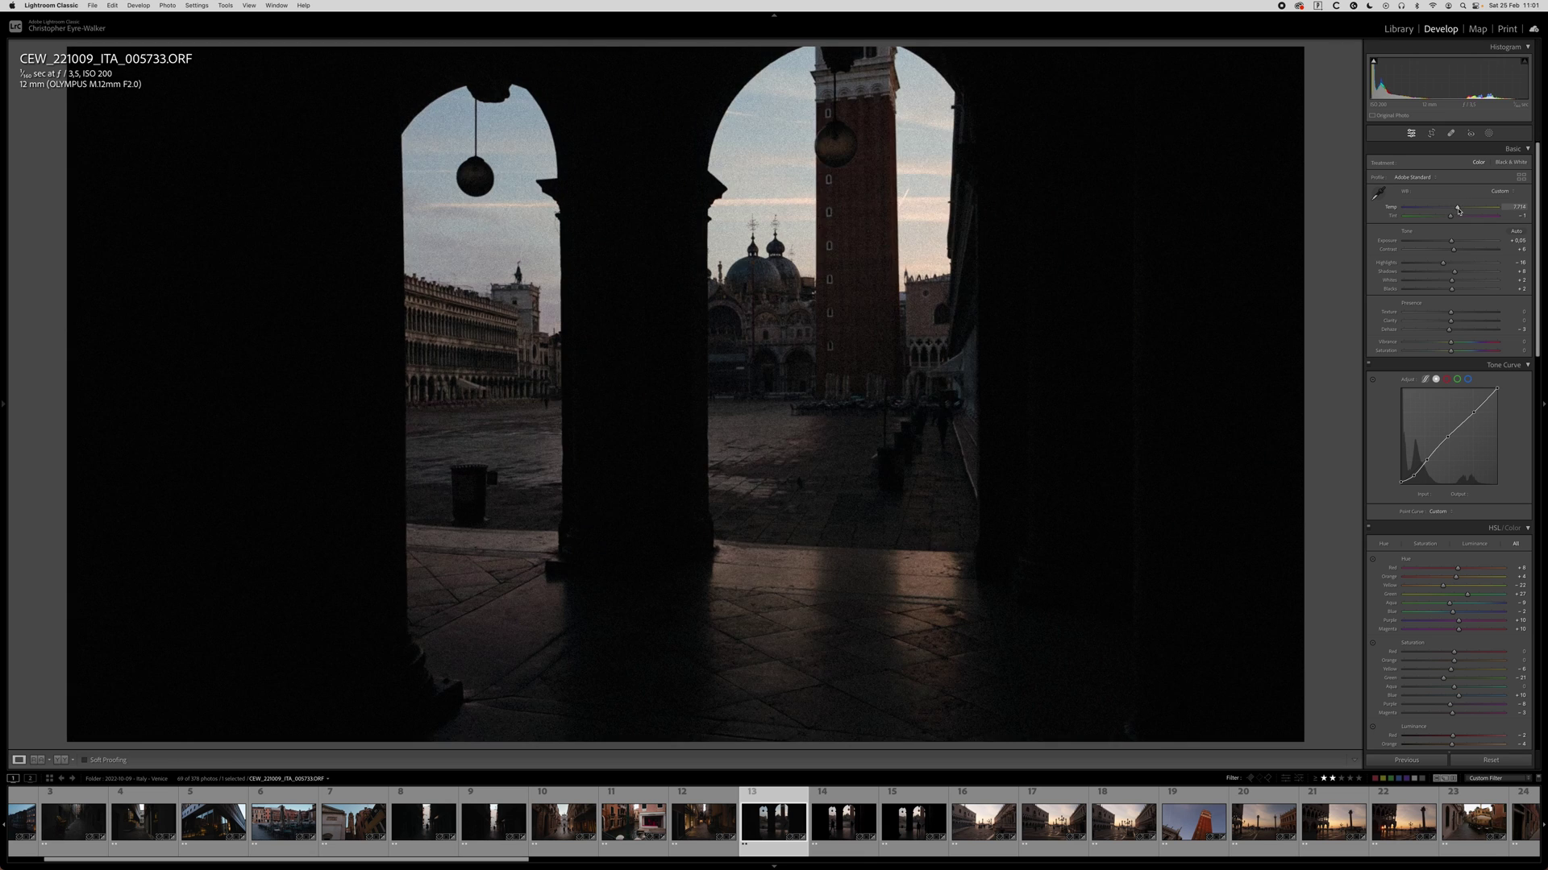
pyautogui.click(1456, 242)
pyautogui.moveTo(1457, 242); pyautogui.dragTo(1460, 241)
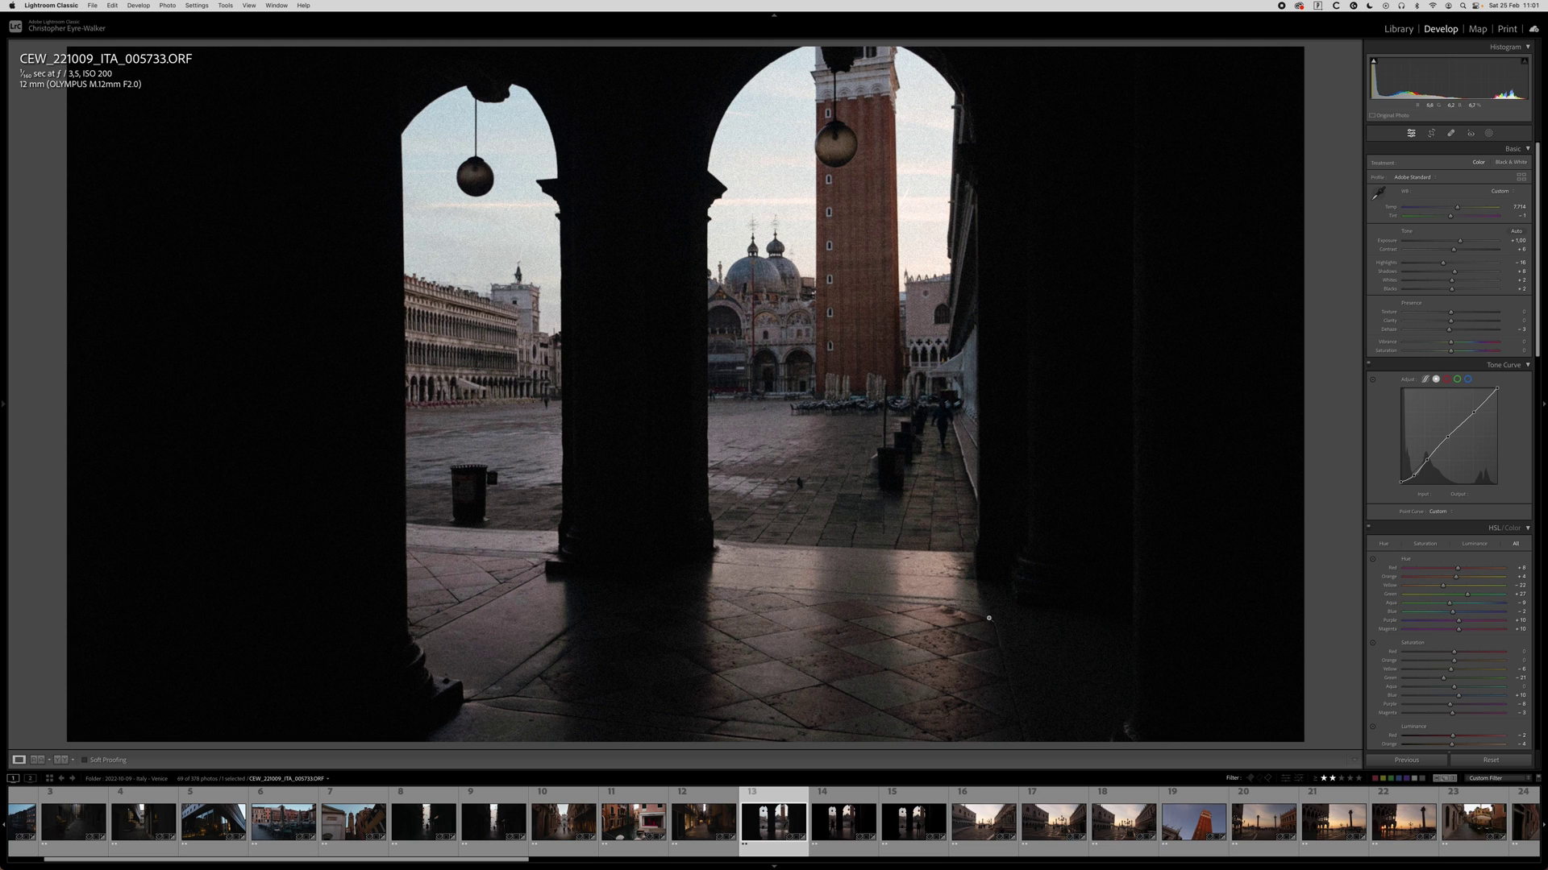
# Copy the arcade photo's develop settings and paste them onto the hooded silhouette photo CEW_221009_ITA_005739.ORF.
pyautogui.press('super+shift+c')
pyautogui.press('Return')
pyautogui.press('Right')
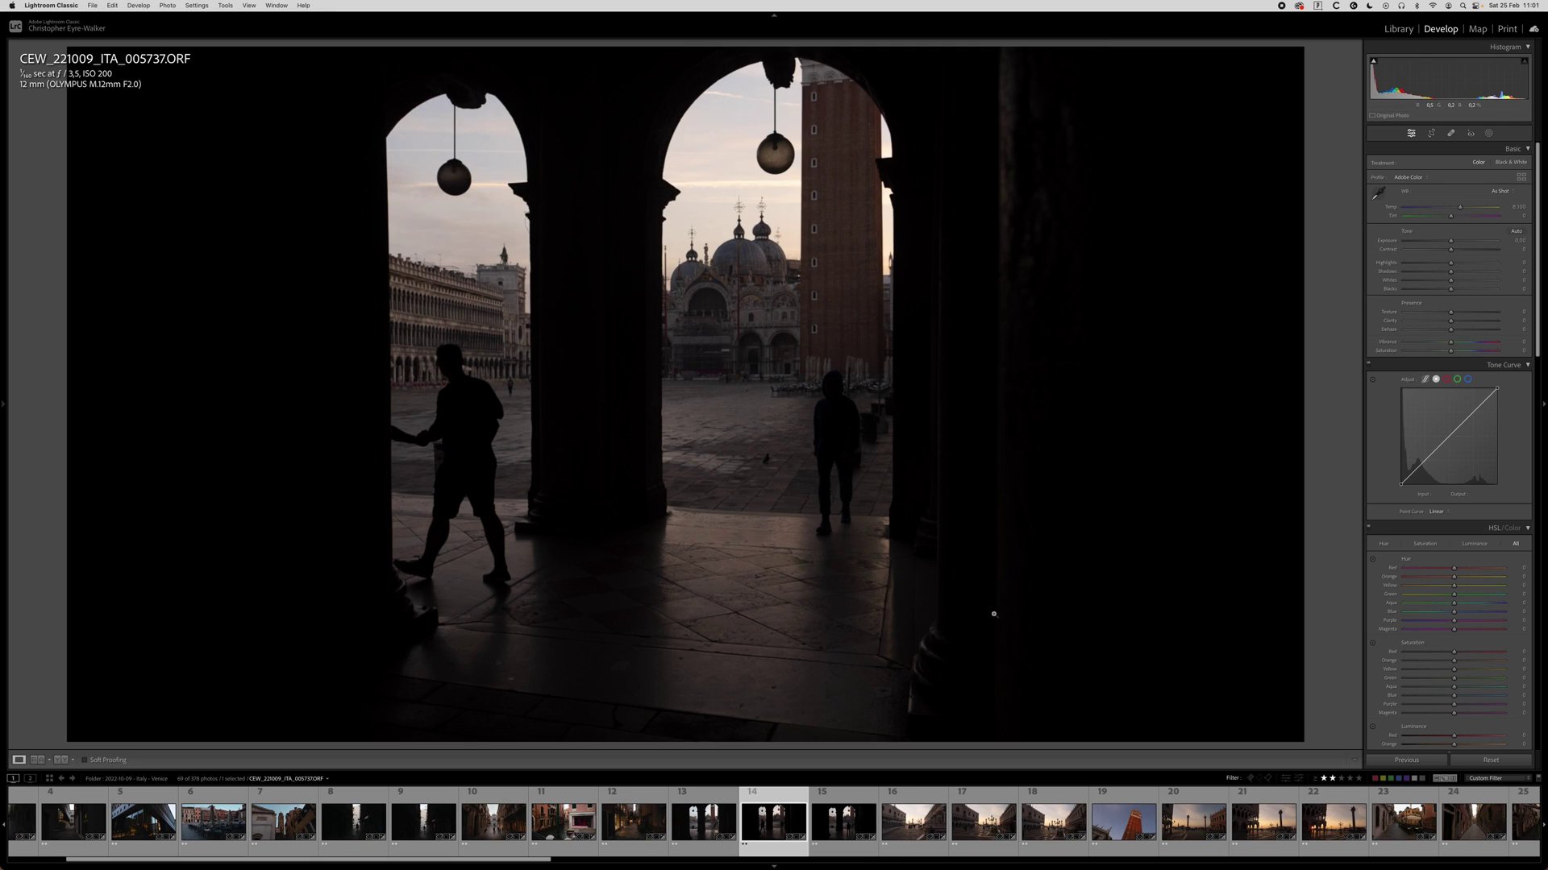
pyautogui.press('Right')
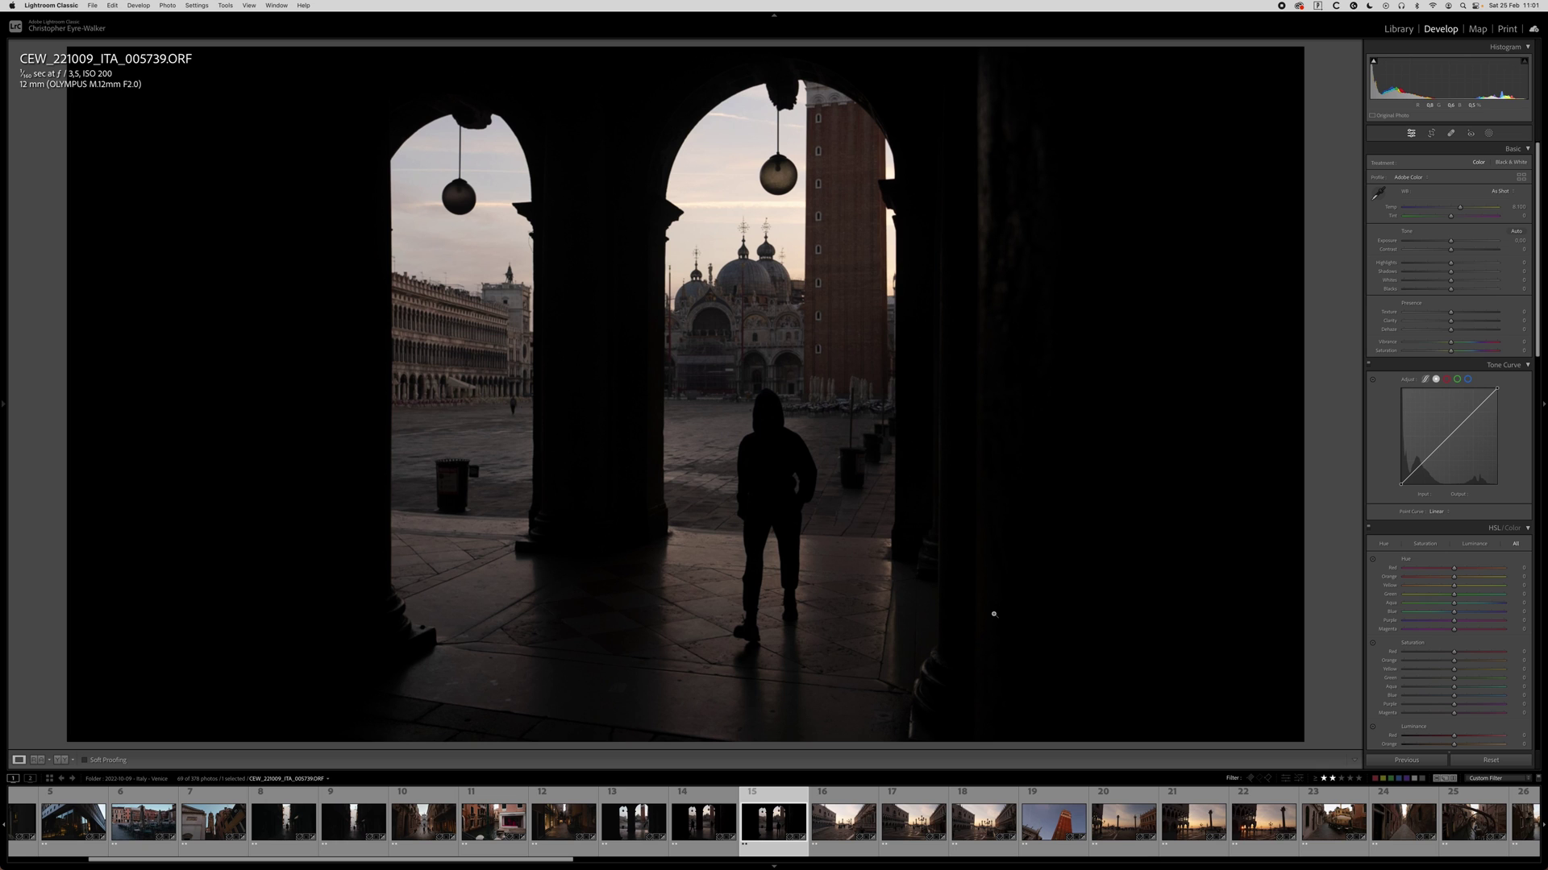
pyautogui.press('super+shift+v')
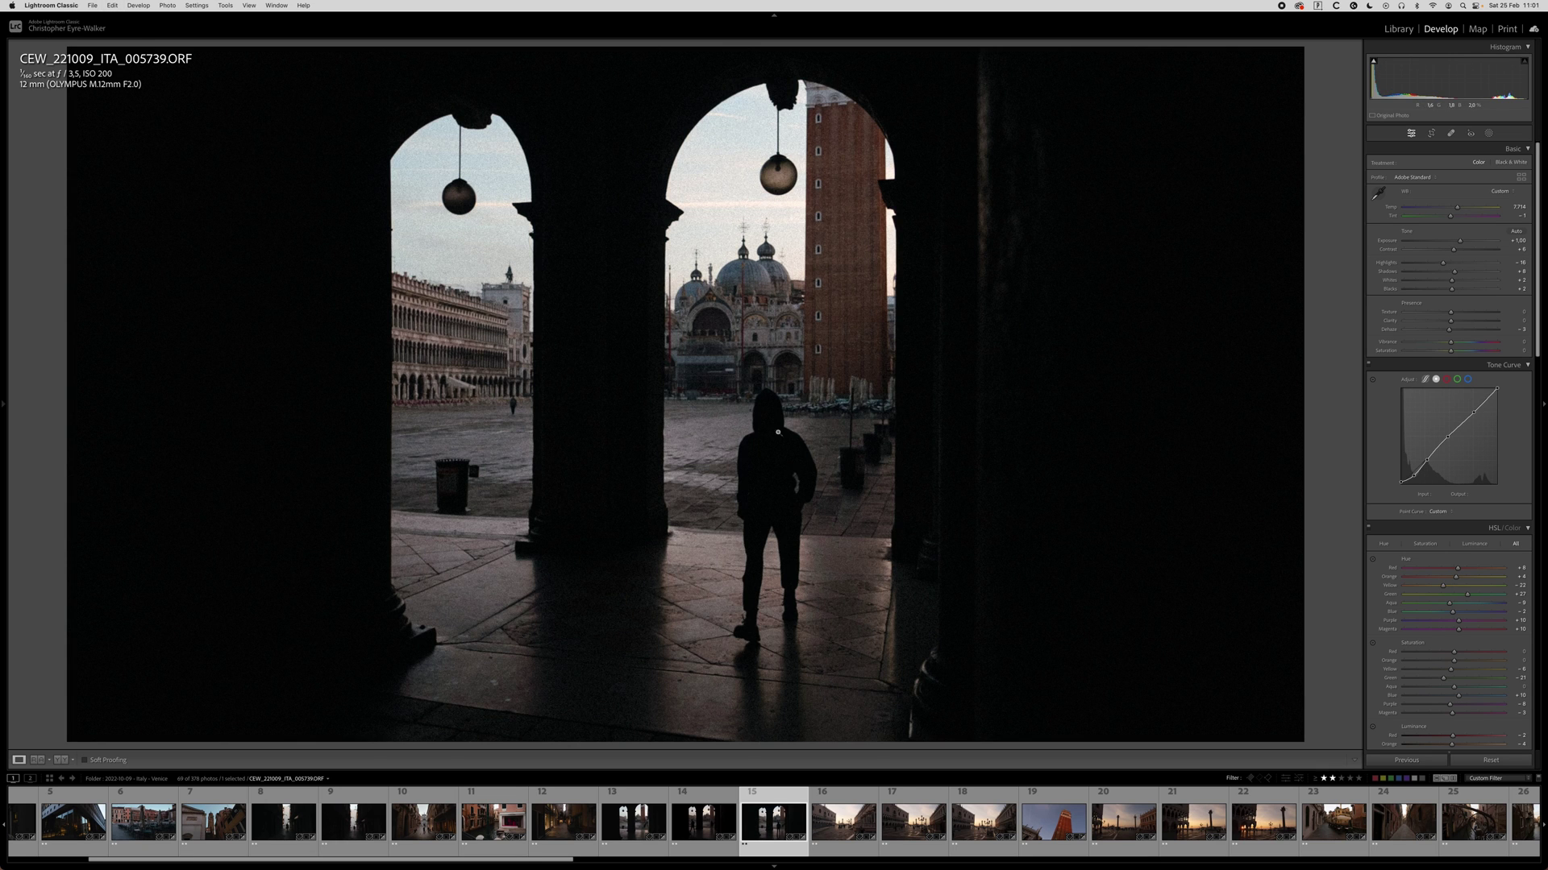
# Straighten the hooded silhouette photo's crop and shift the frame down to show more of the floor.
pyautogui.press('r')
pyautogui.moveTo(684, 129); pyautogui.dragTo(656, 101)
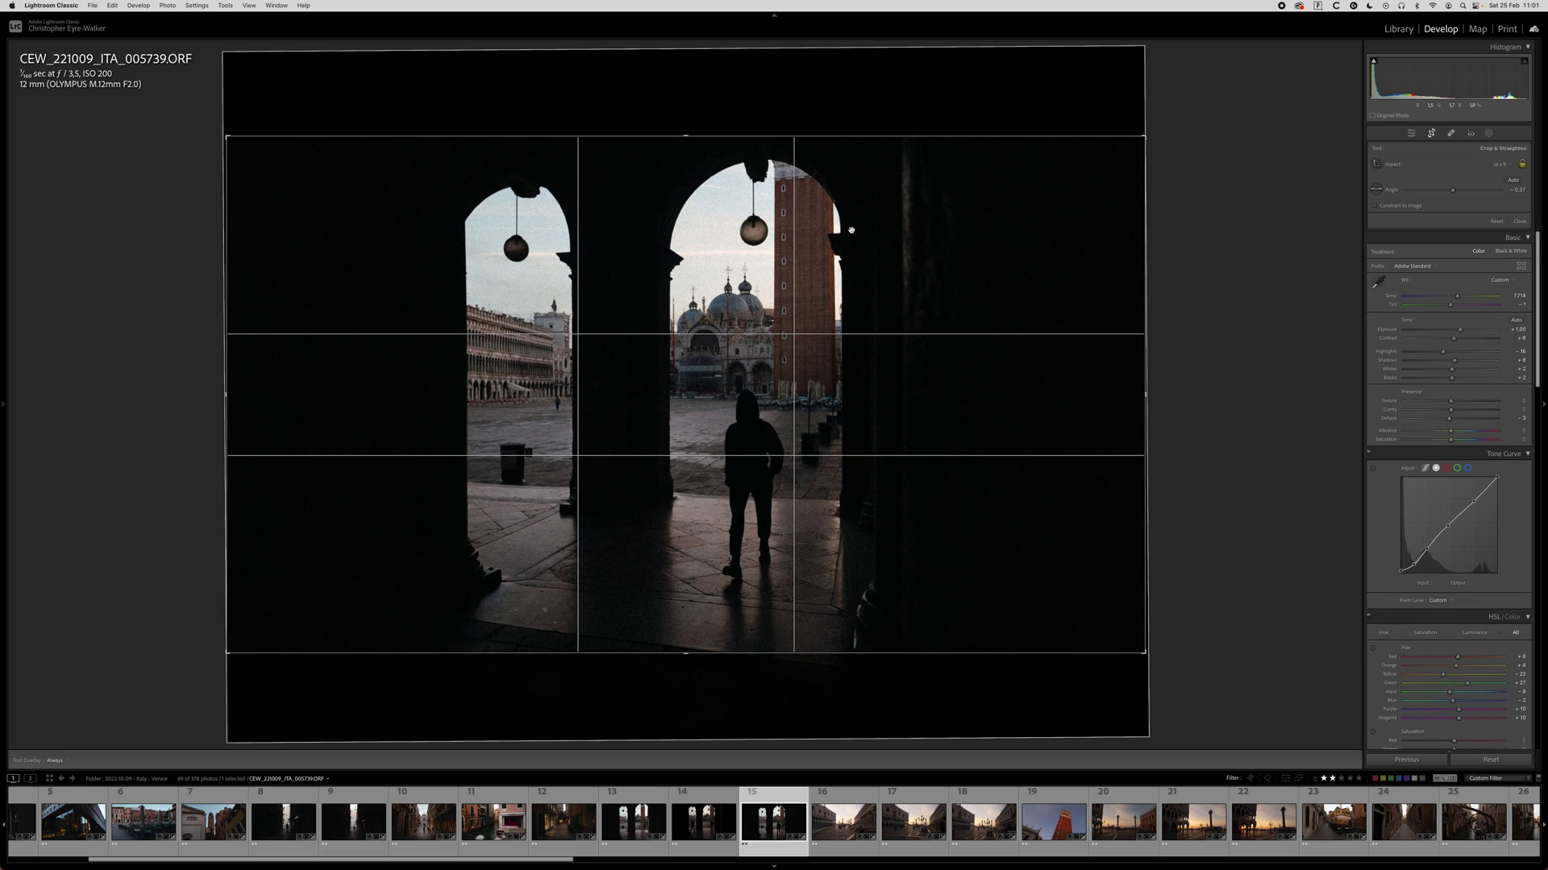
pyautogui.moveTo(684, 413); pyautogui.dragTo(683, 398)
pyautogui.press('Return')
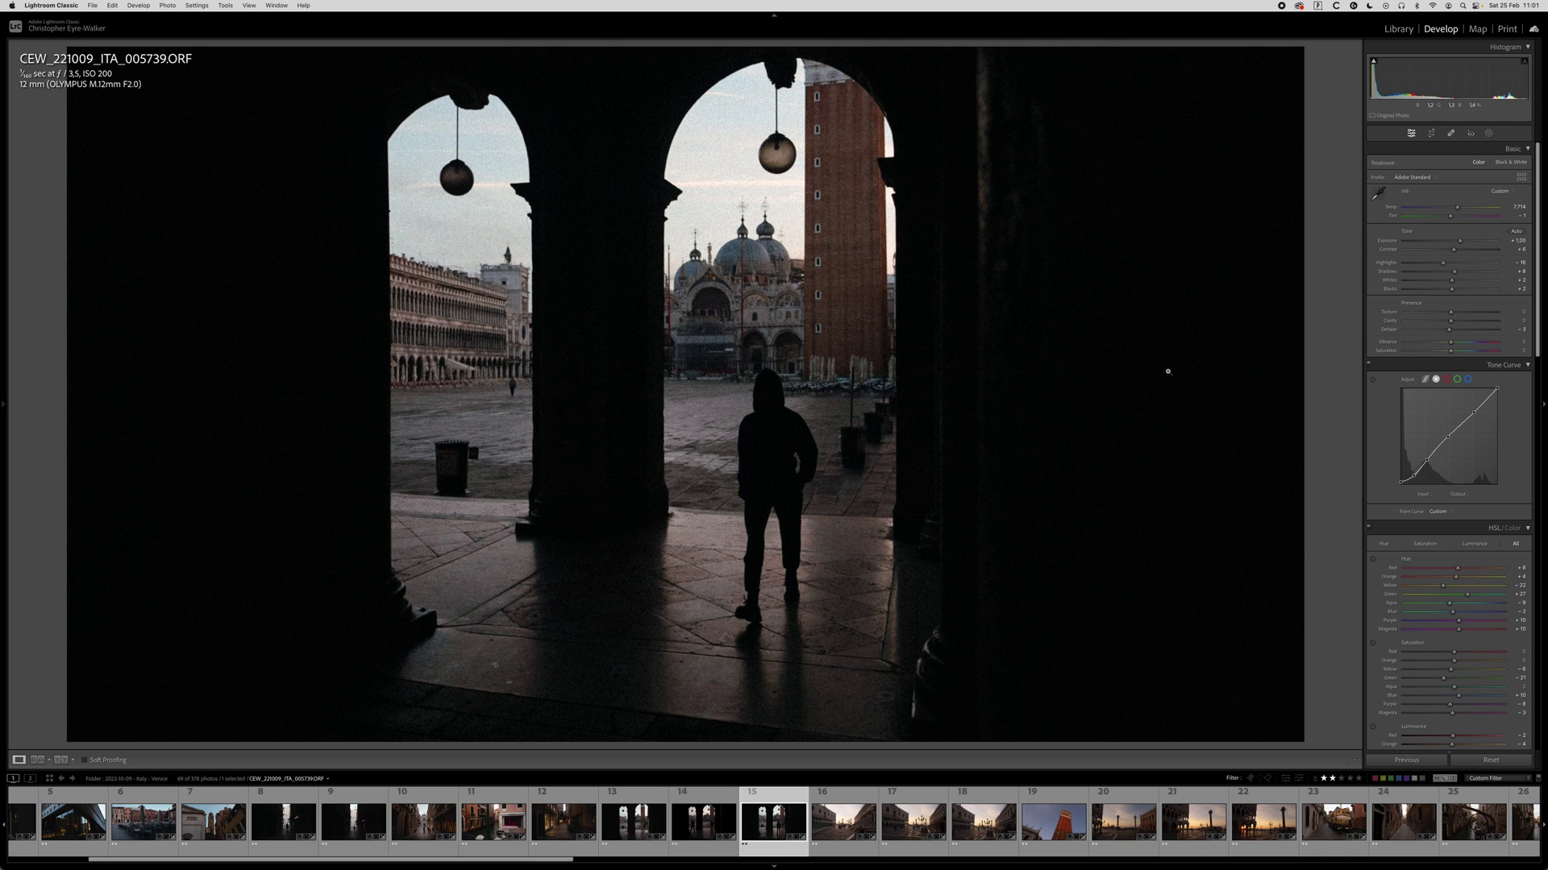
# Warm the hooded silhouette photo's white balance temperature, copy its develop settings, and go to the palace square photo CEW_221009_ITA_005741.ORF.
pyautogui.press('super+shift+c')
pyautogui.press('Return')
pyautogui.moveTo(1456, 207); pyautogui.dragTo(1463, 209)
pyautogui.press('super+shift+c')
pyautogui.press('Return')
pyautogui.press('Right')
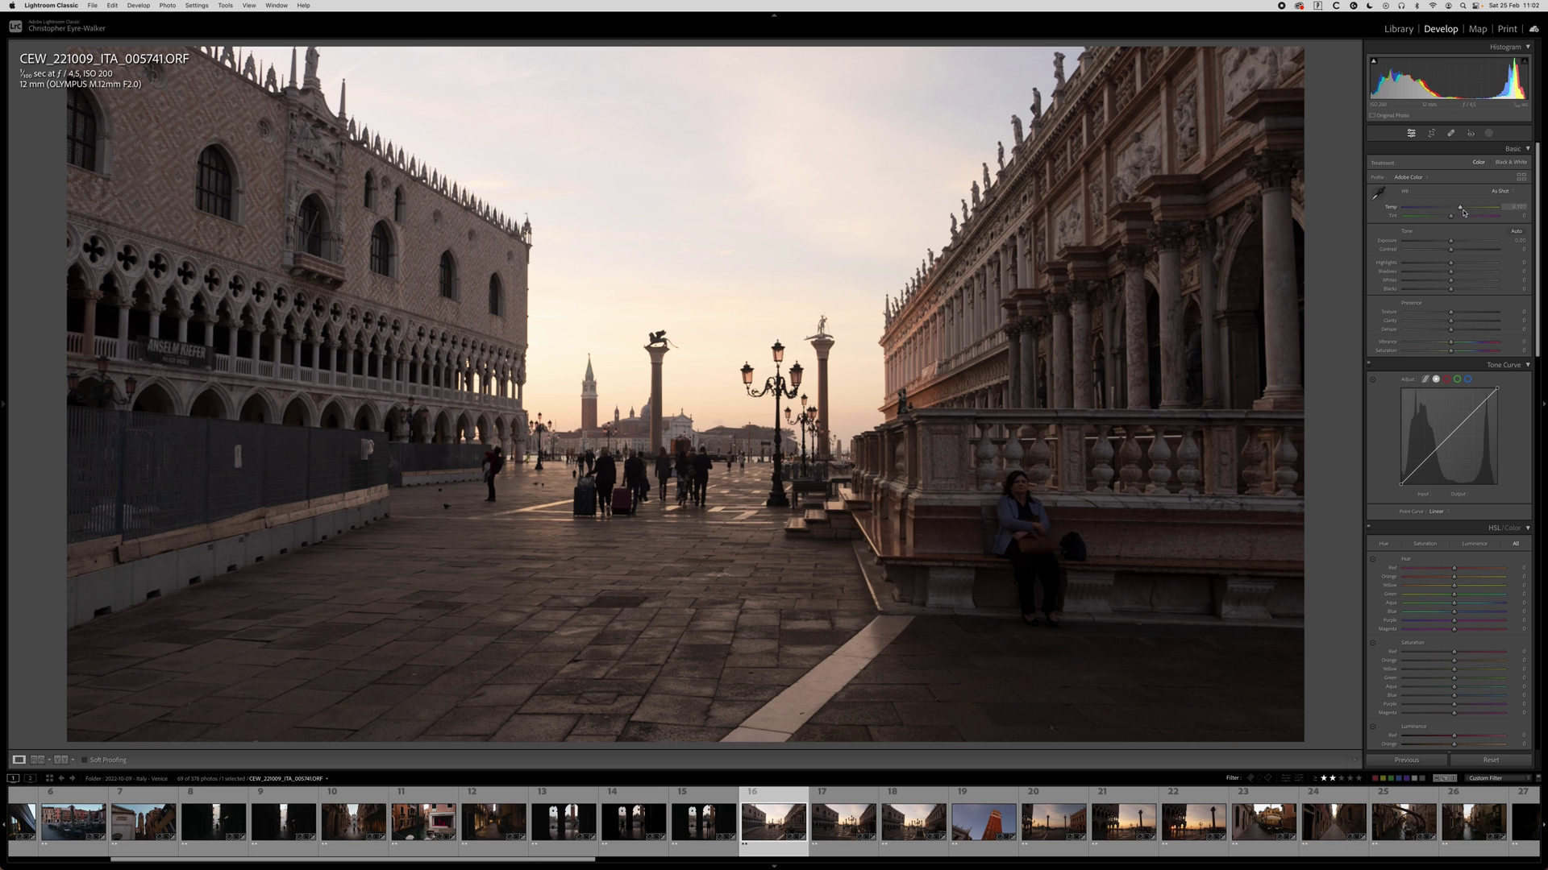
# Review the edited silhouette photo again, and examine the people, columns and street lamps in the palace square photo up close.
pyautogui.press('Left')
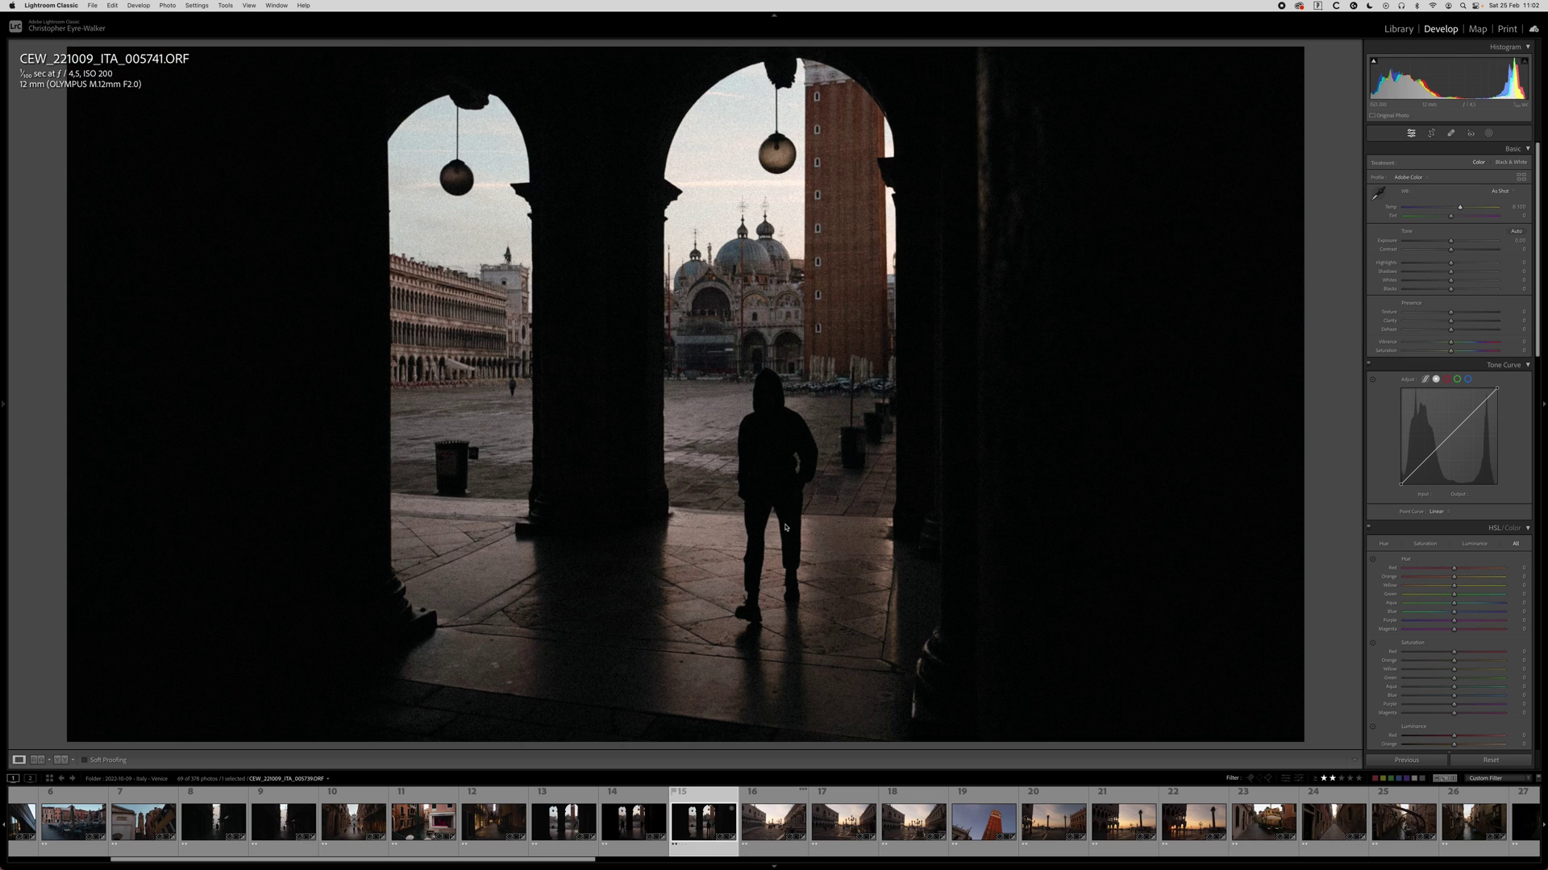
pyautogui.press('Right')
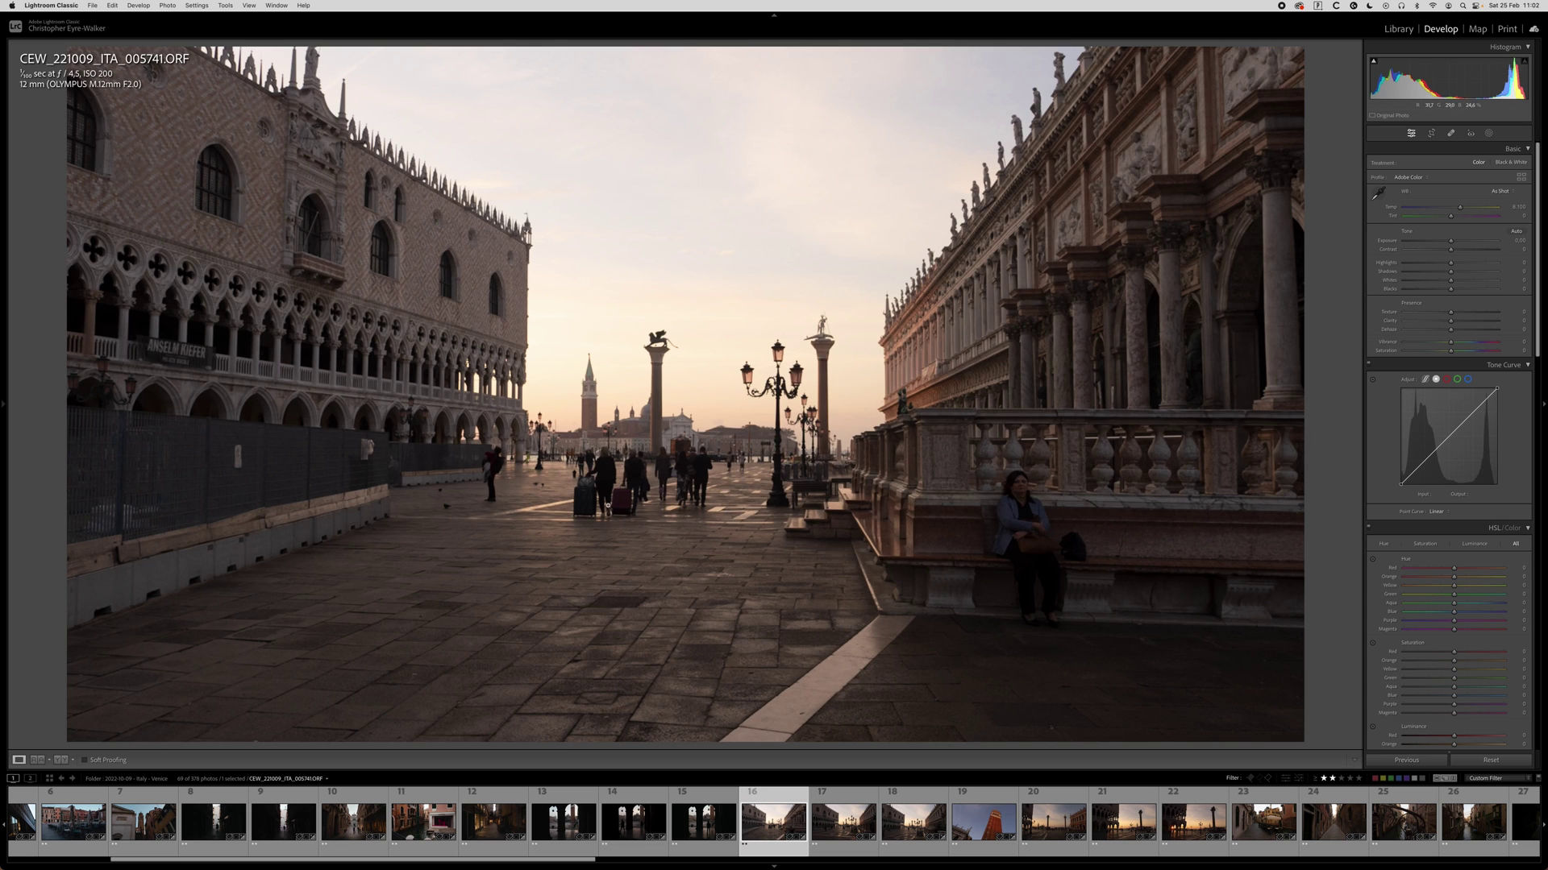
pyautogui.click(606, 503)
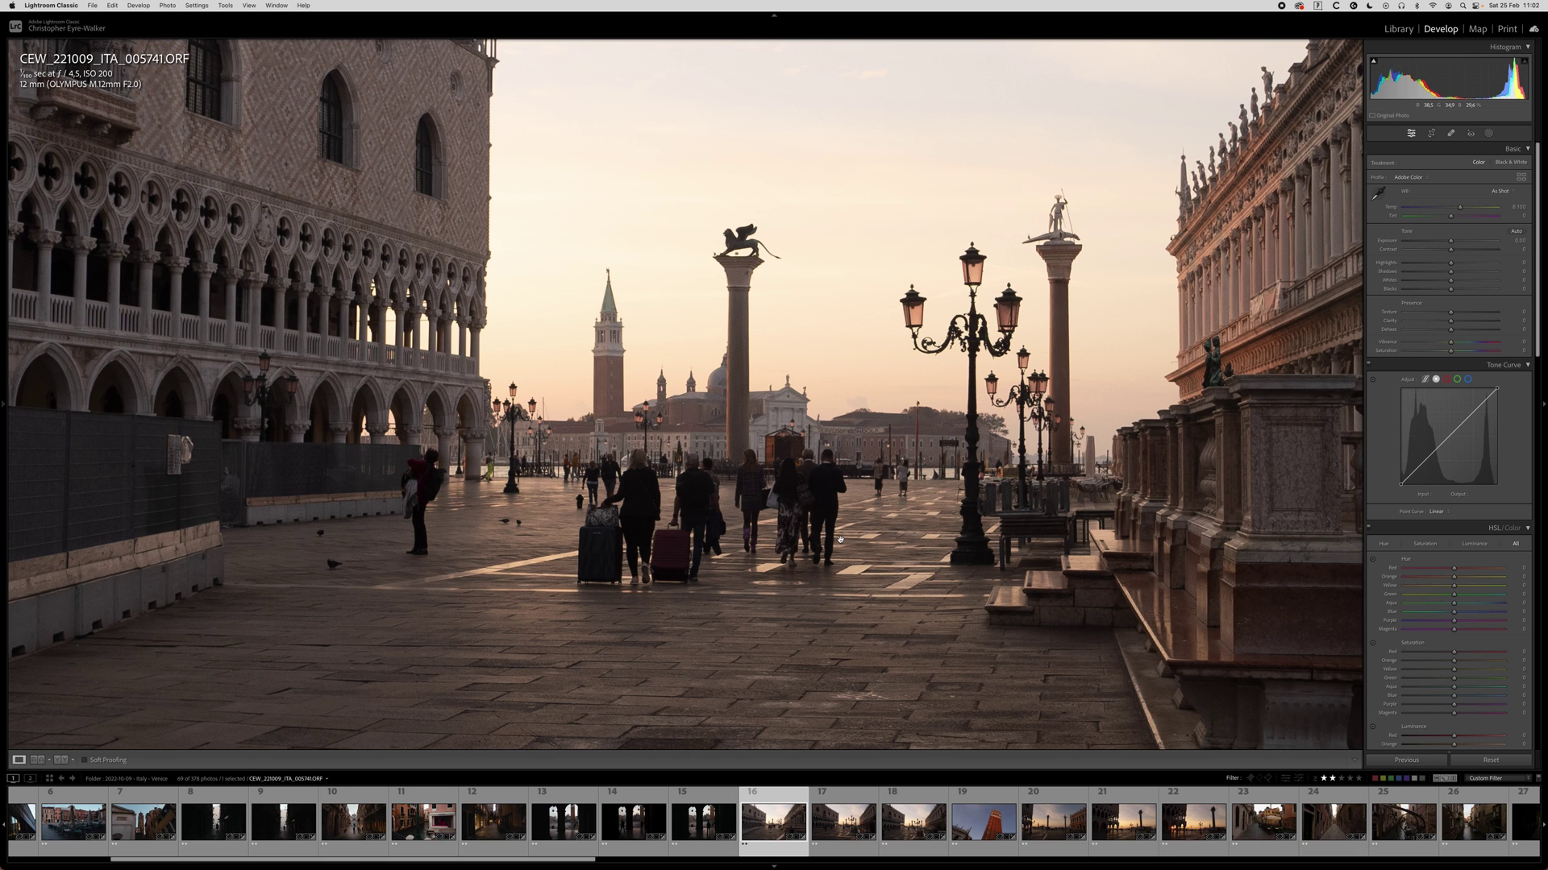
pyautogui.hscroll(-3, 728, 417)
pyautogui.hscroll(3, 728, 418)
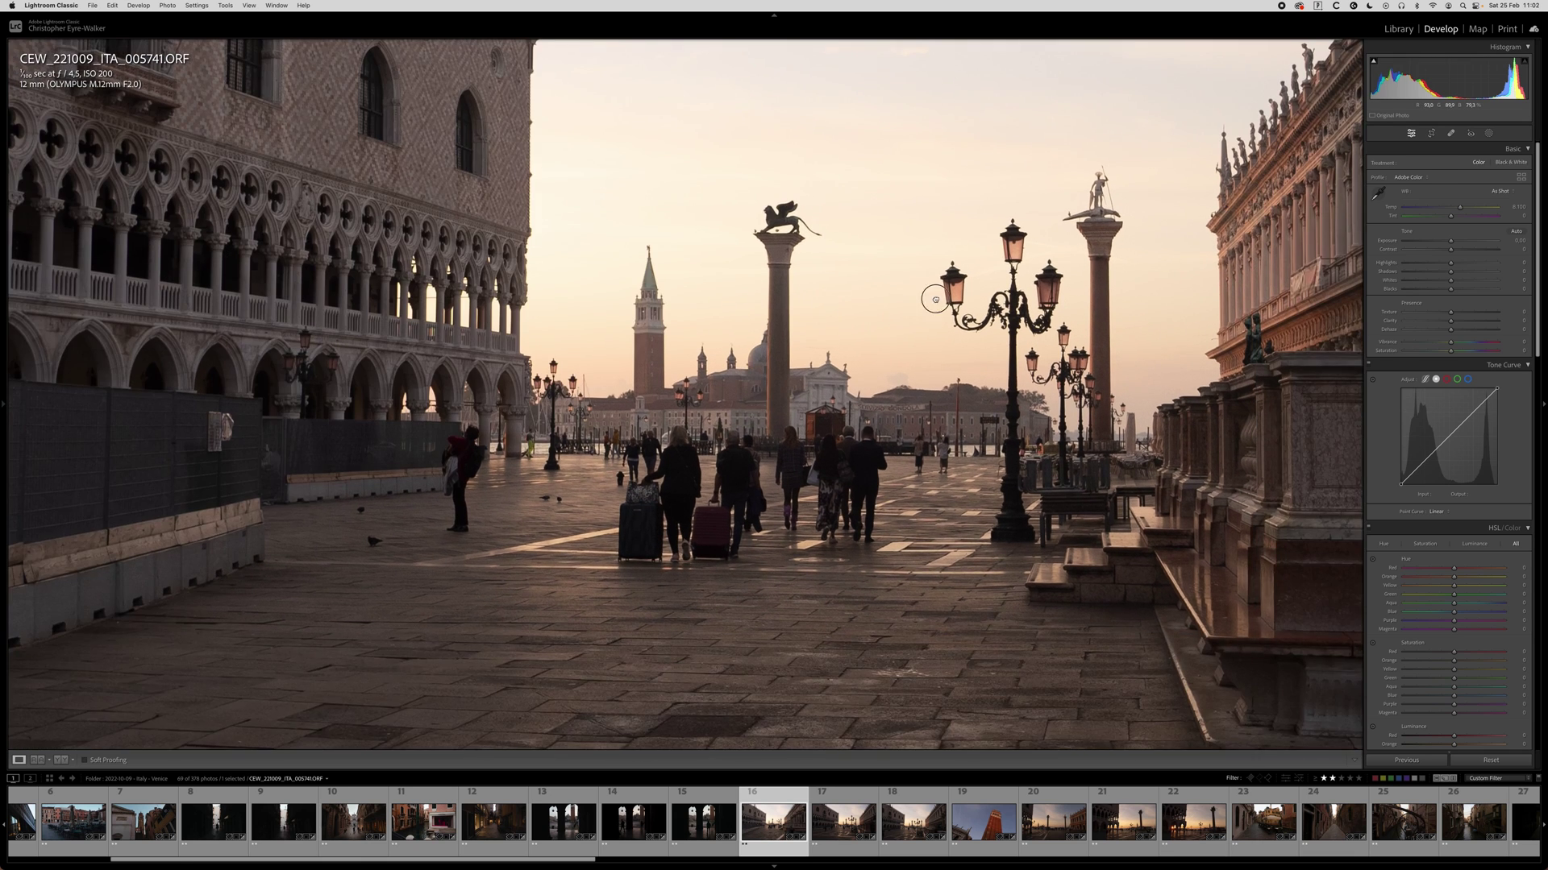
pyautogui.hscroll(2, 1189, 271)
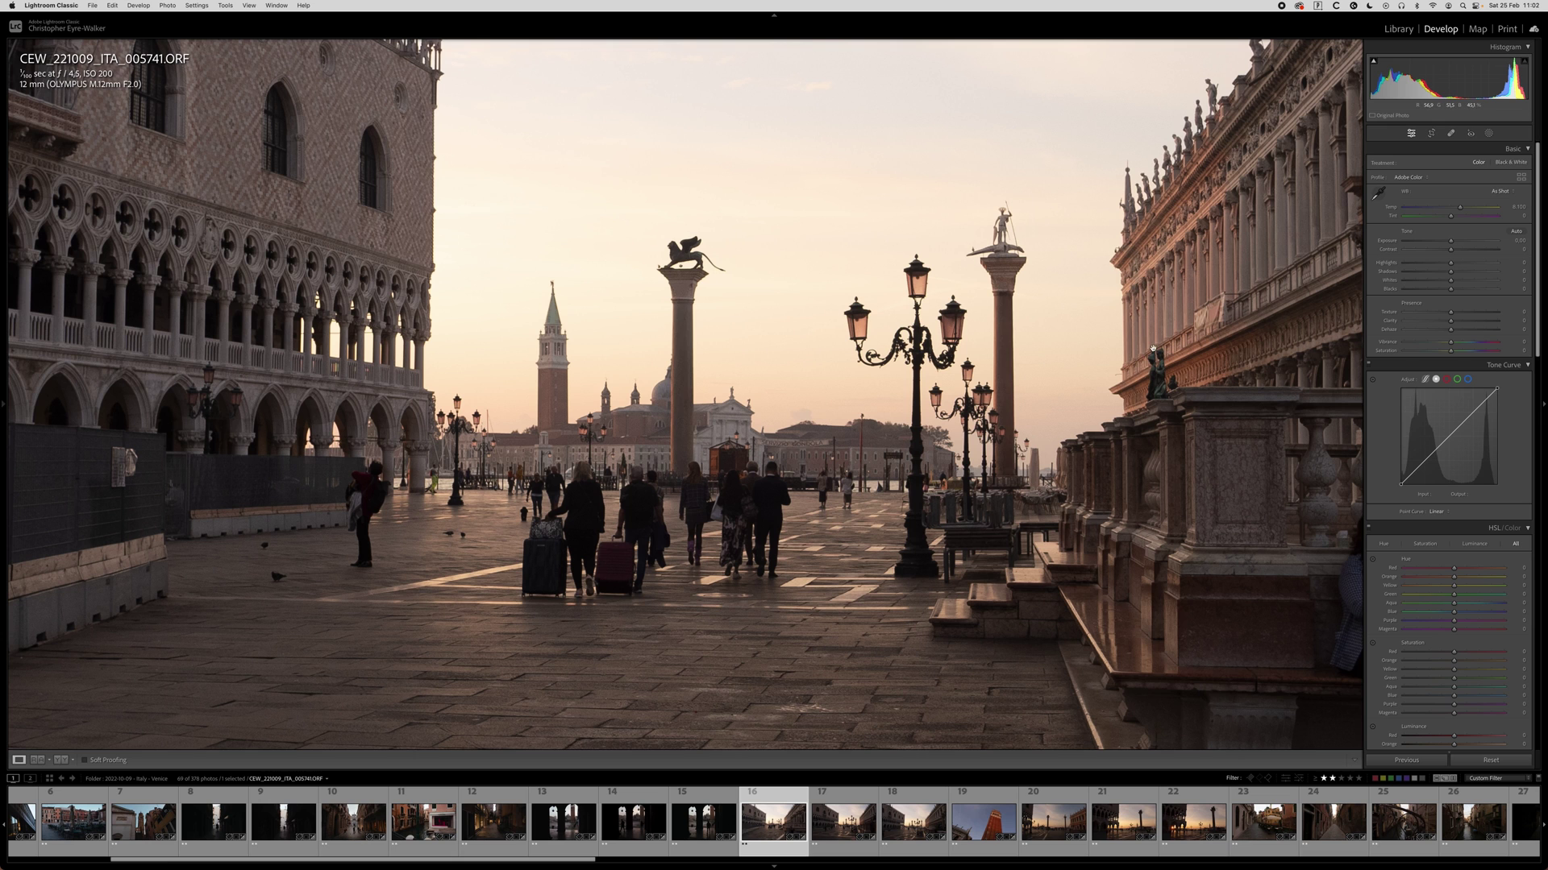
pyautogui.scroll(-5, 774, 511)
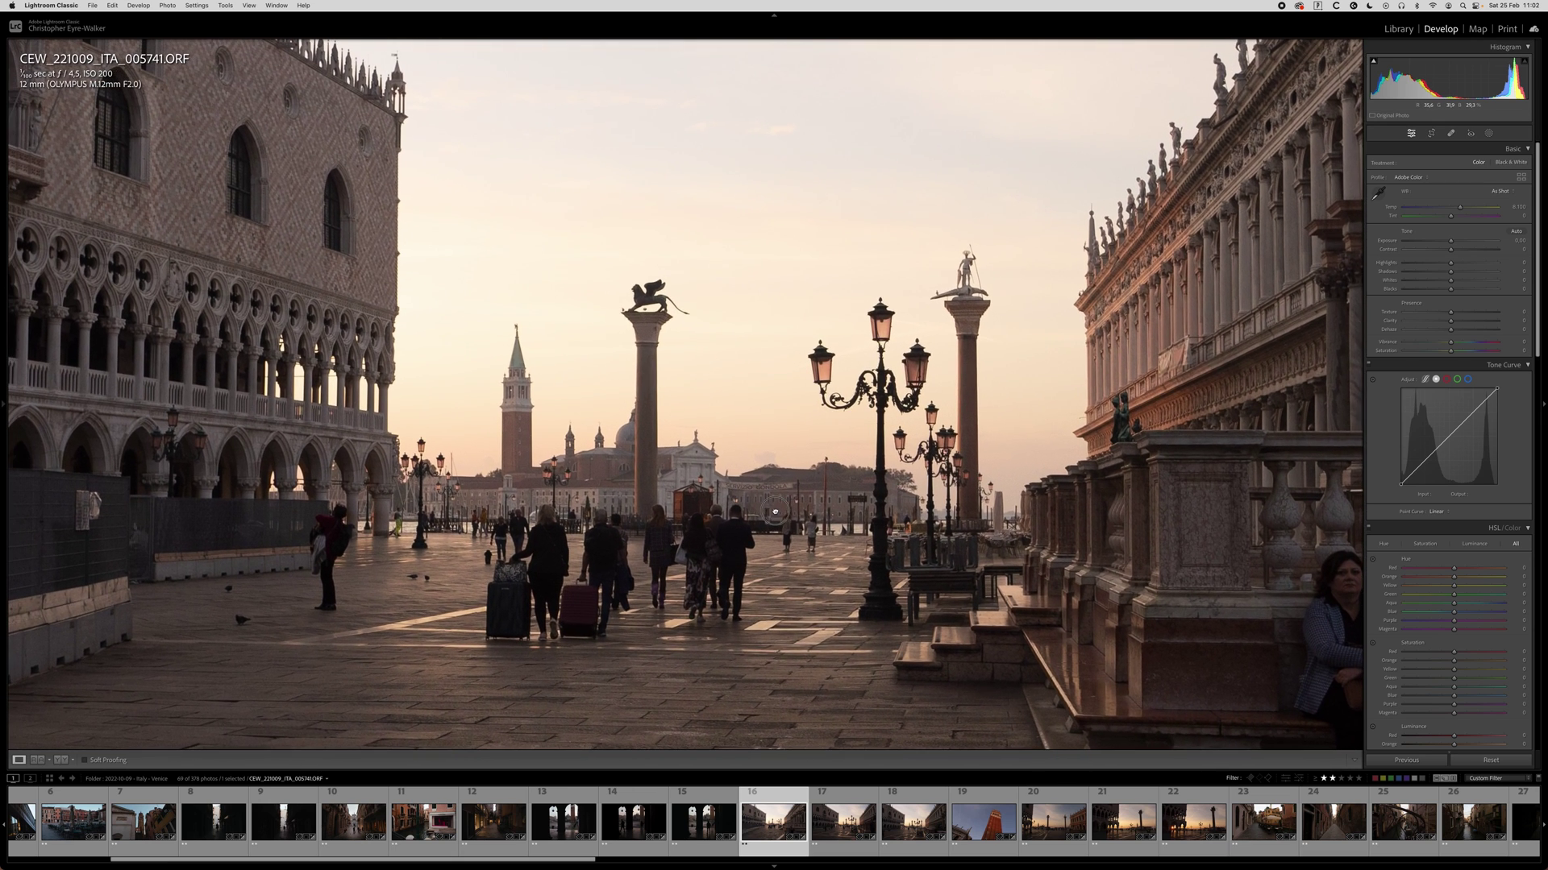
pyautogui.scroll(-2, 775, 511)
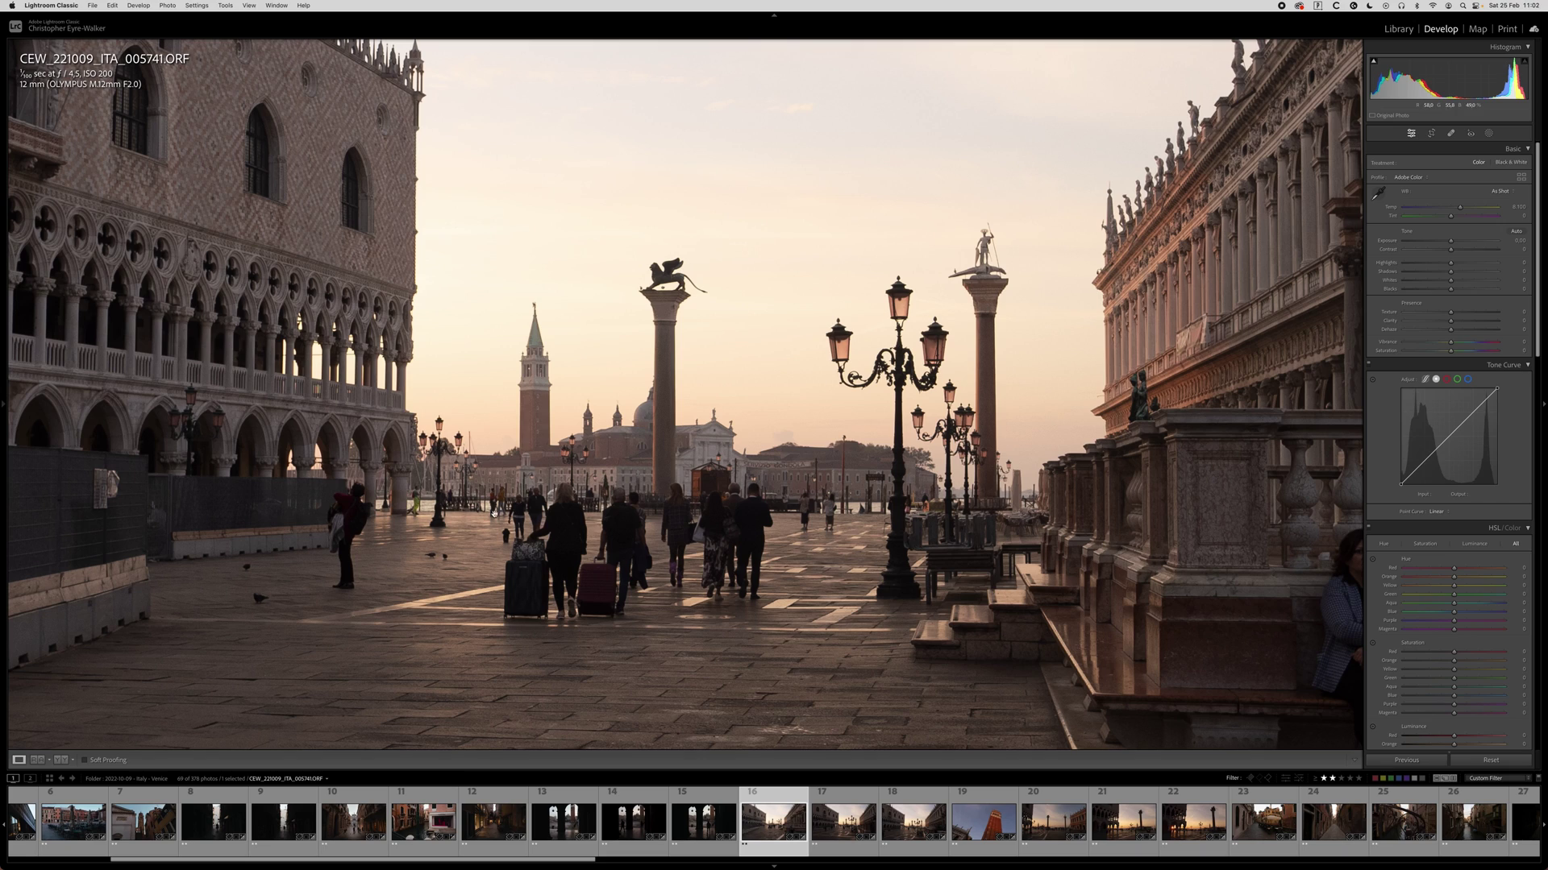
# Paste the copied settings onto the palace square photo, straighten its crop, and shift the frame up to include more sky.
pyautogui.press('super+shift+v')
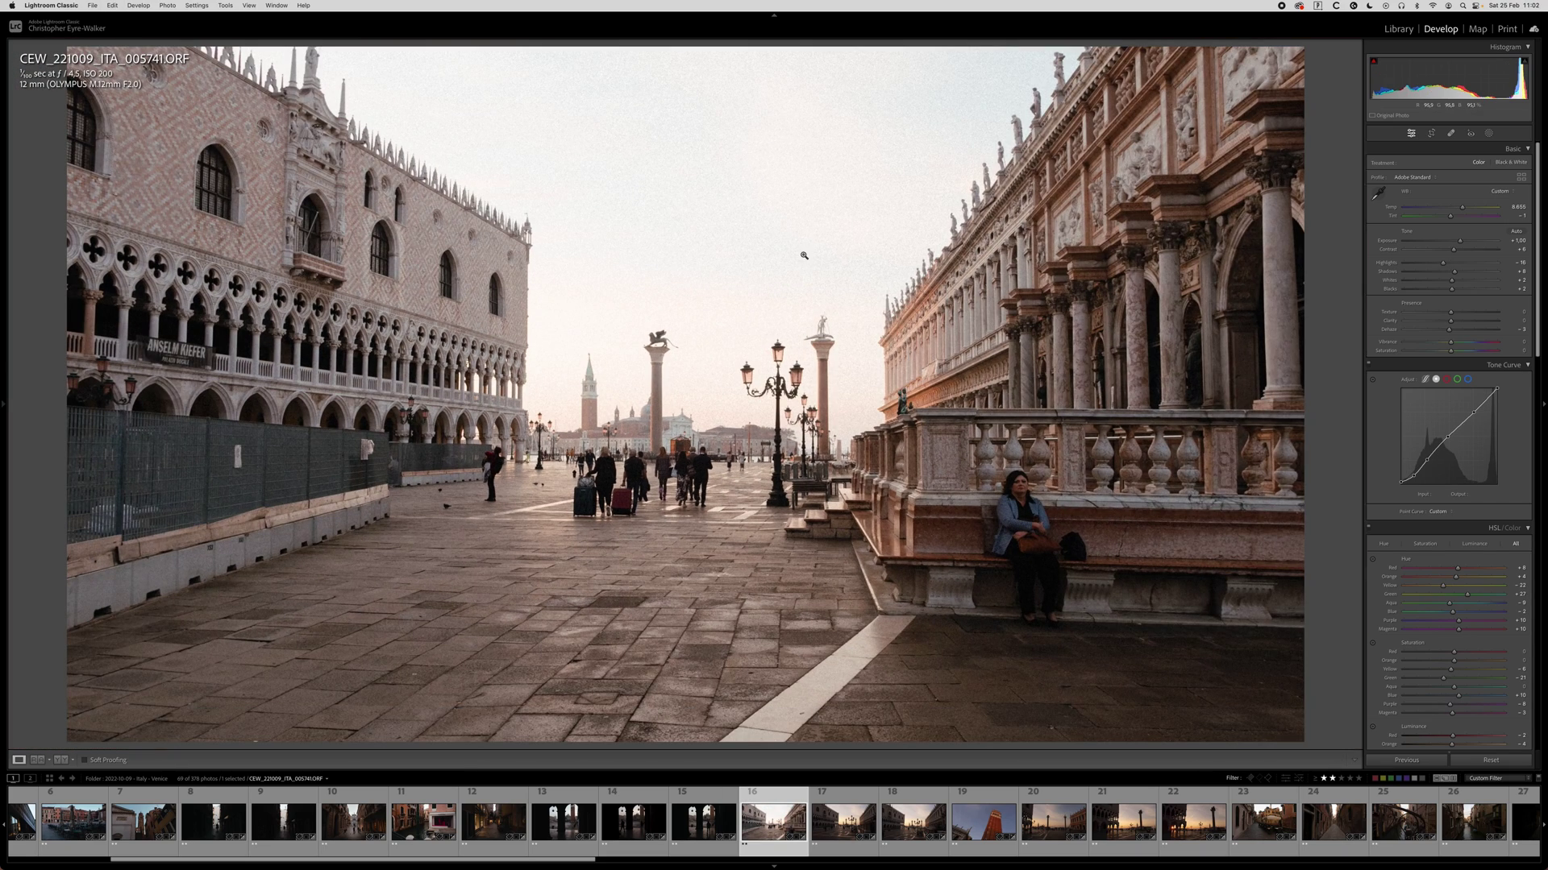
pyautogui.press('r')
pyautogui.moveTo(677, 78); pyautogui.dragTo(673, 82)
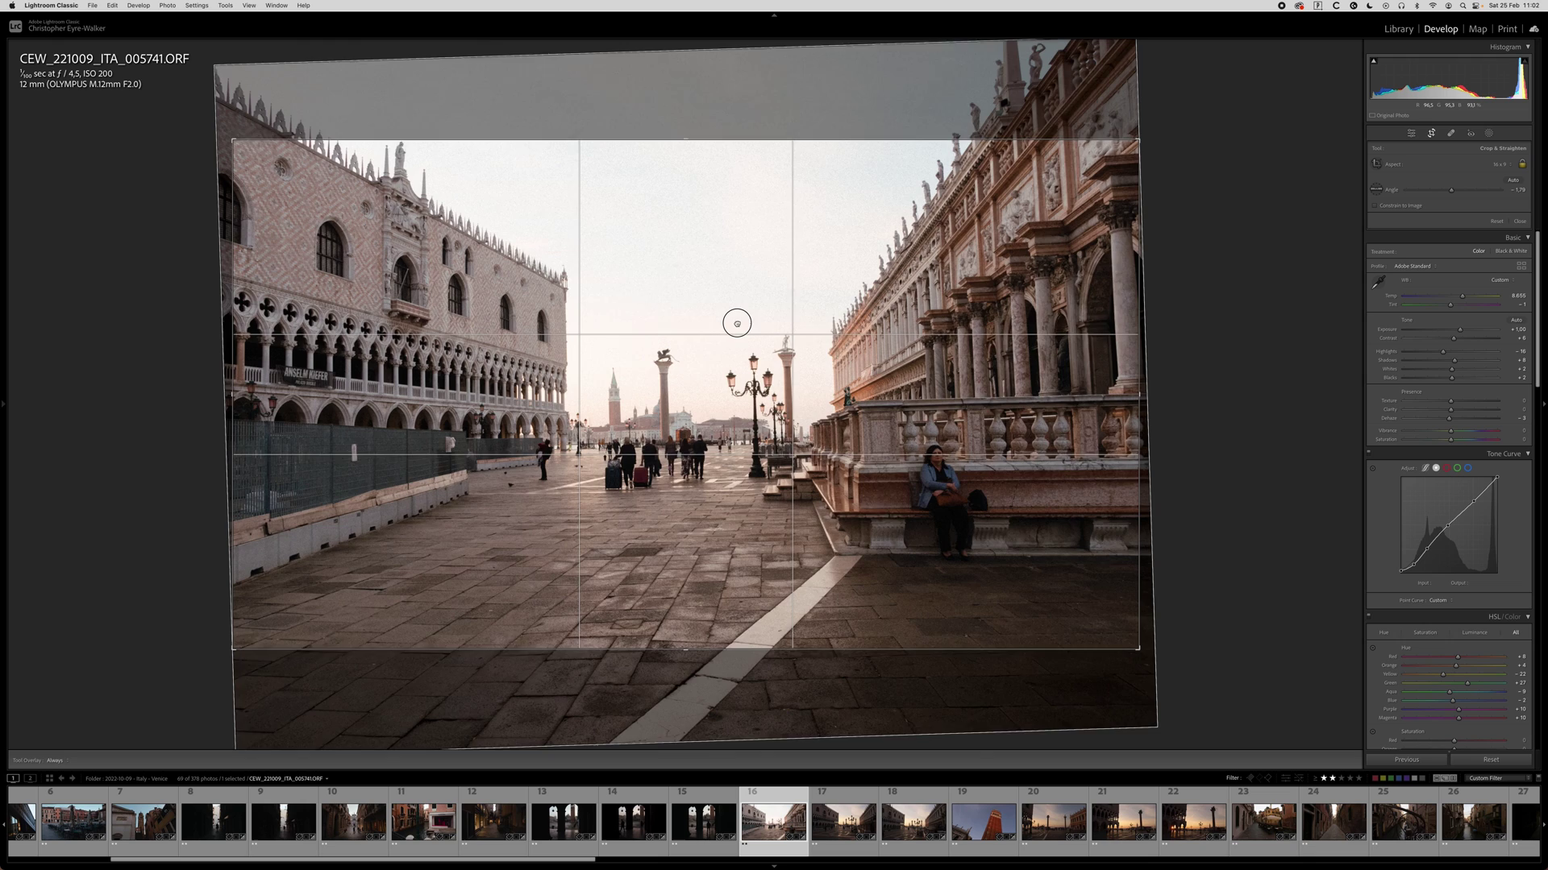
pyautogui.moveTo(674, 88); pyautogui.dragTo(676, 87)
pyautogui.moveTo(631, 290); pyautogui.dragTo(631, 299)
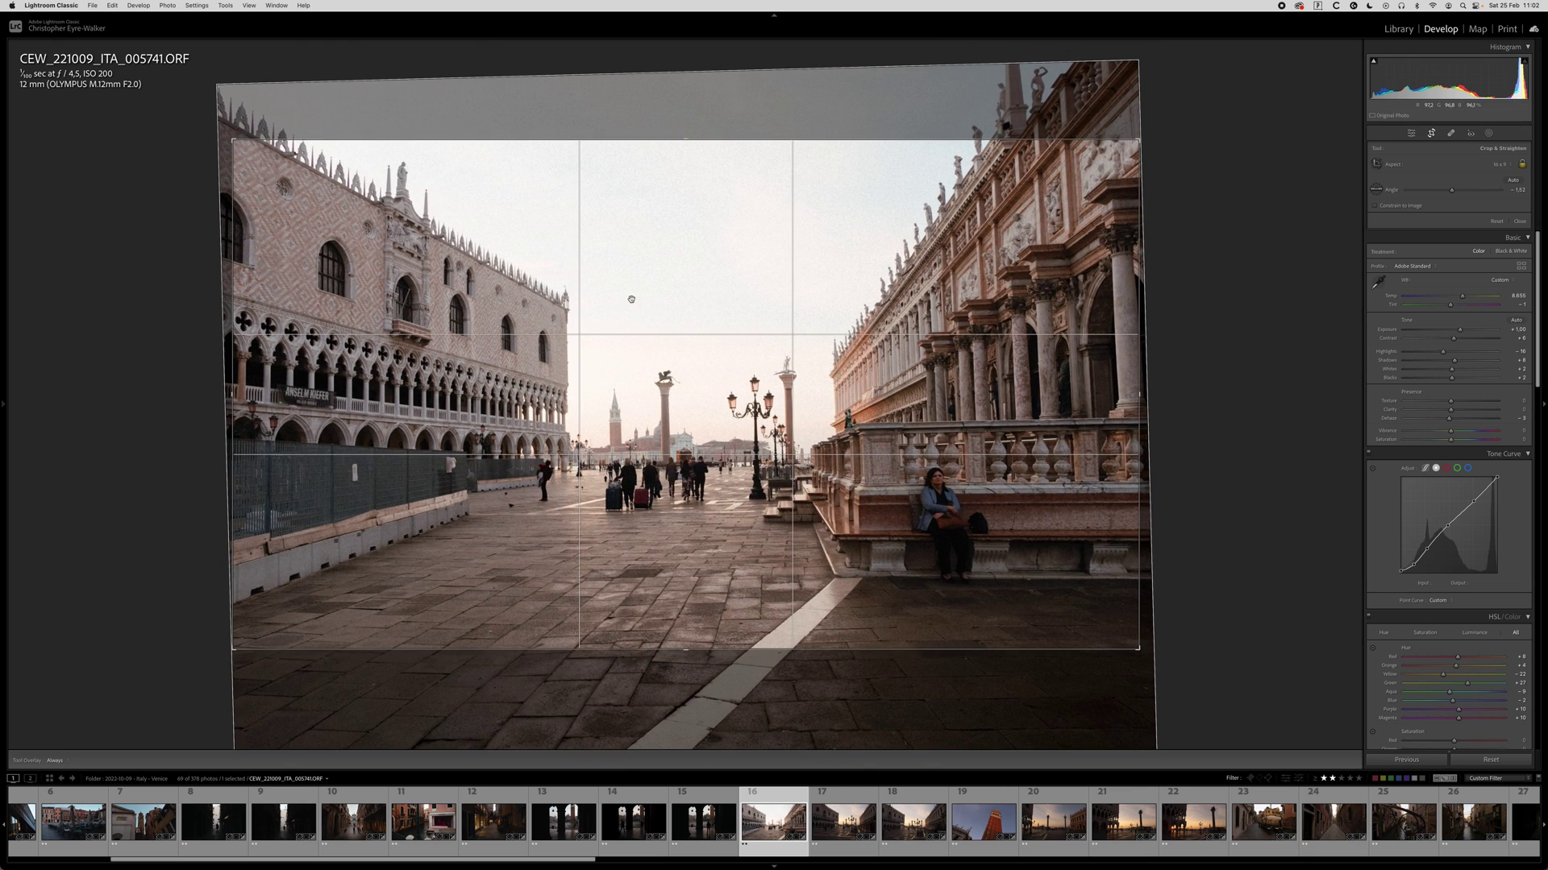
pyautogui.press('Return')
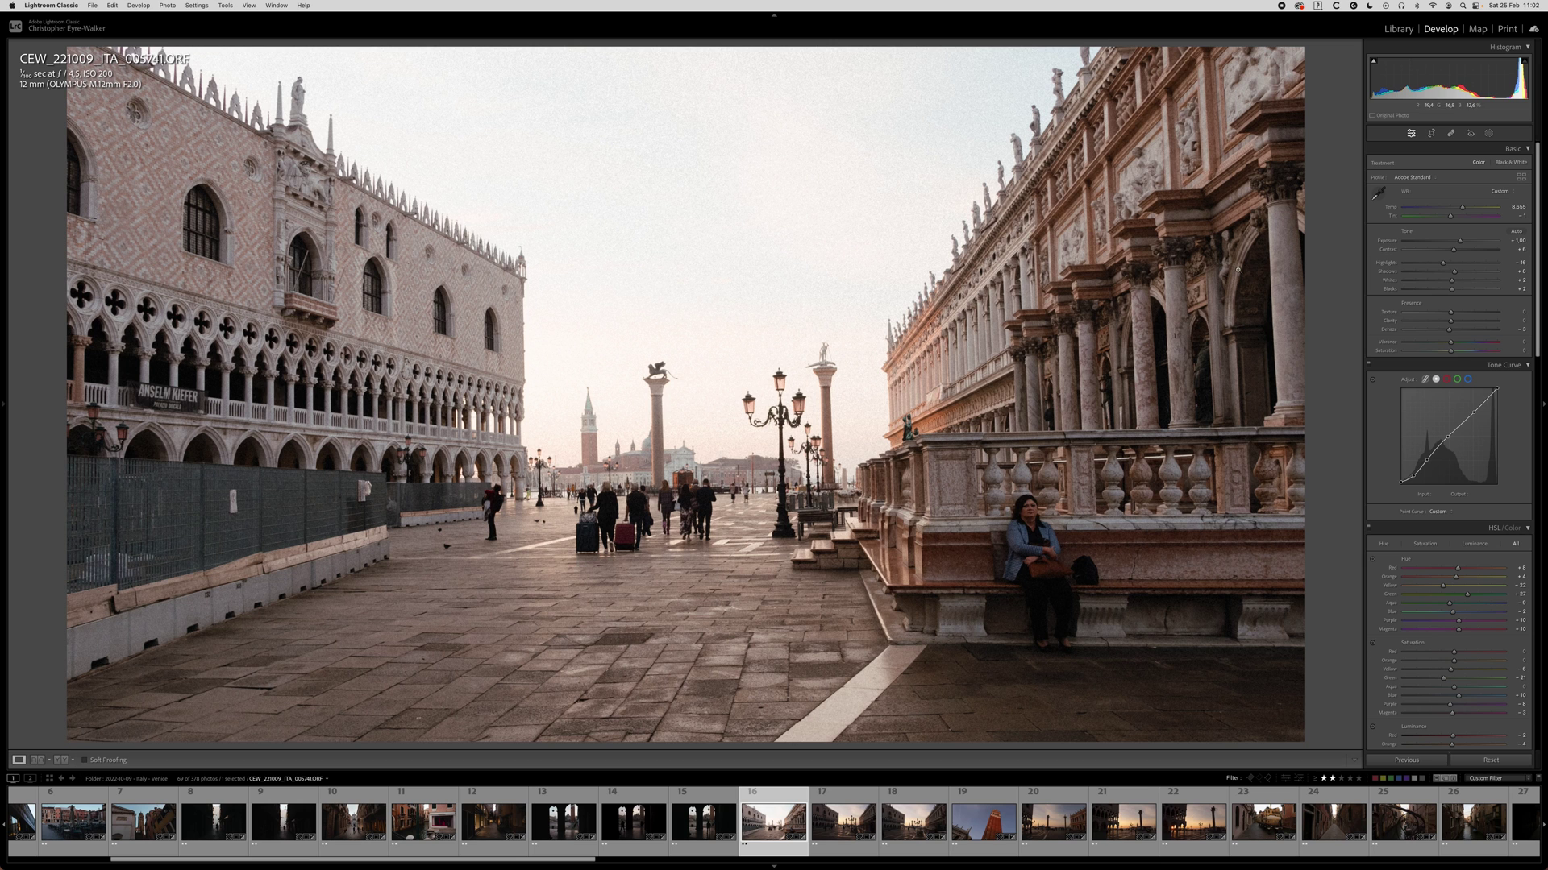
# Reset the palace square photo's exposure, compare it with the original, and set exposure to -0.10 with lower highlights and shadows.
pyautogui.doubleClick(1459, 240)
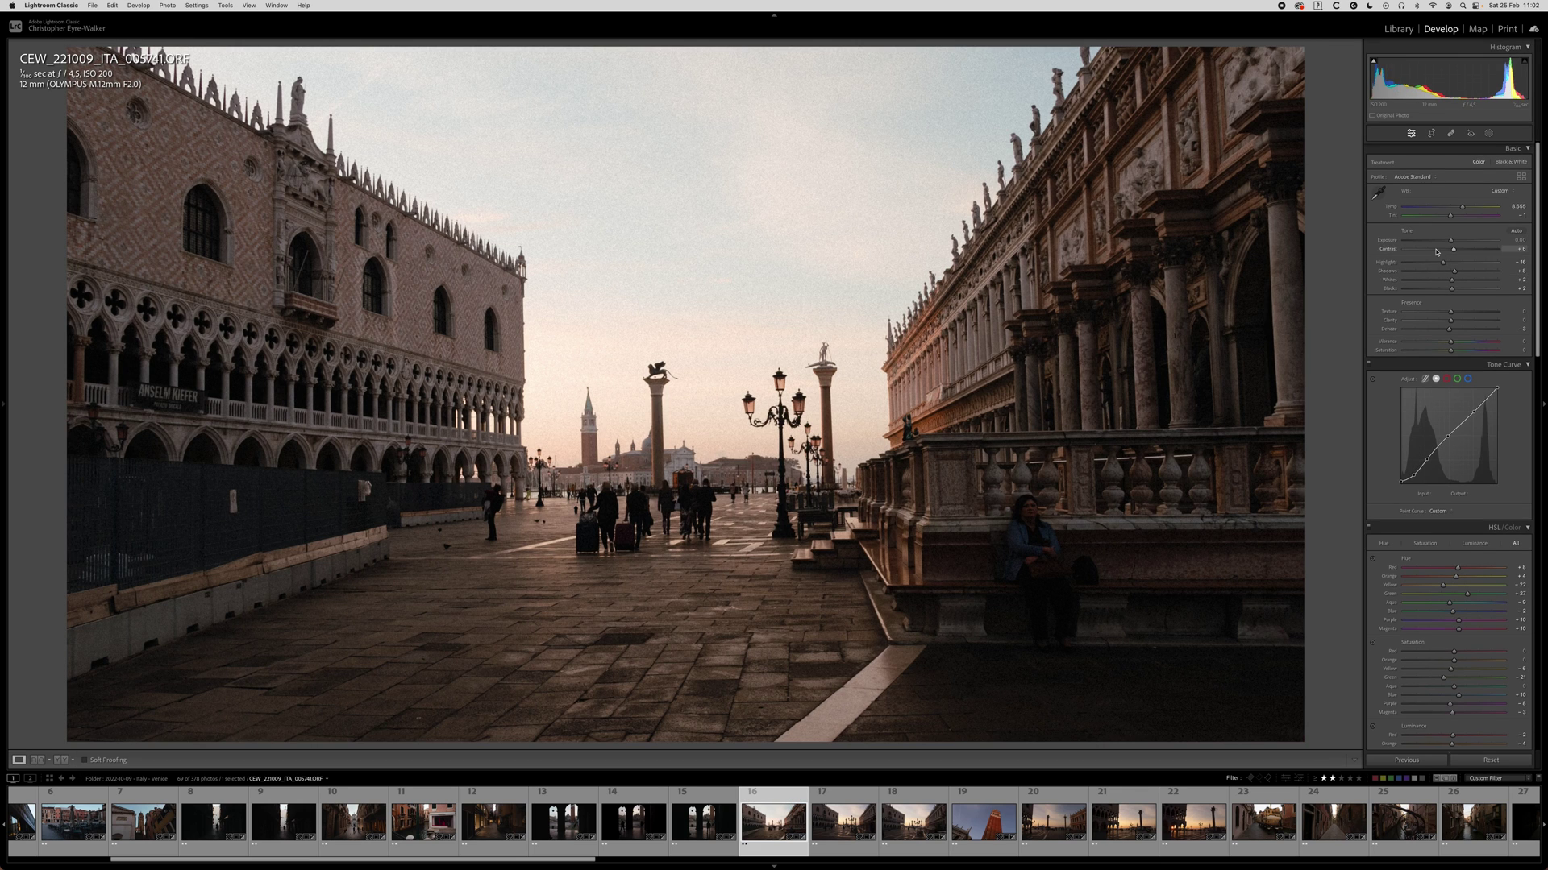
pyautogui.press('\\')
pyautogui.moveTo(1449, 241); pyautogui.dragTo(1449, 272)
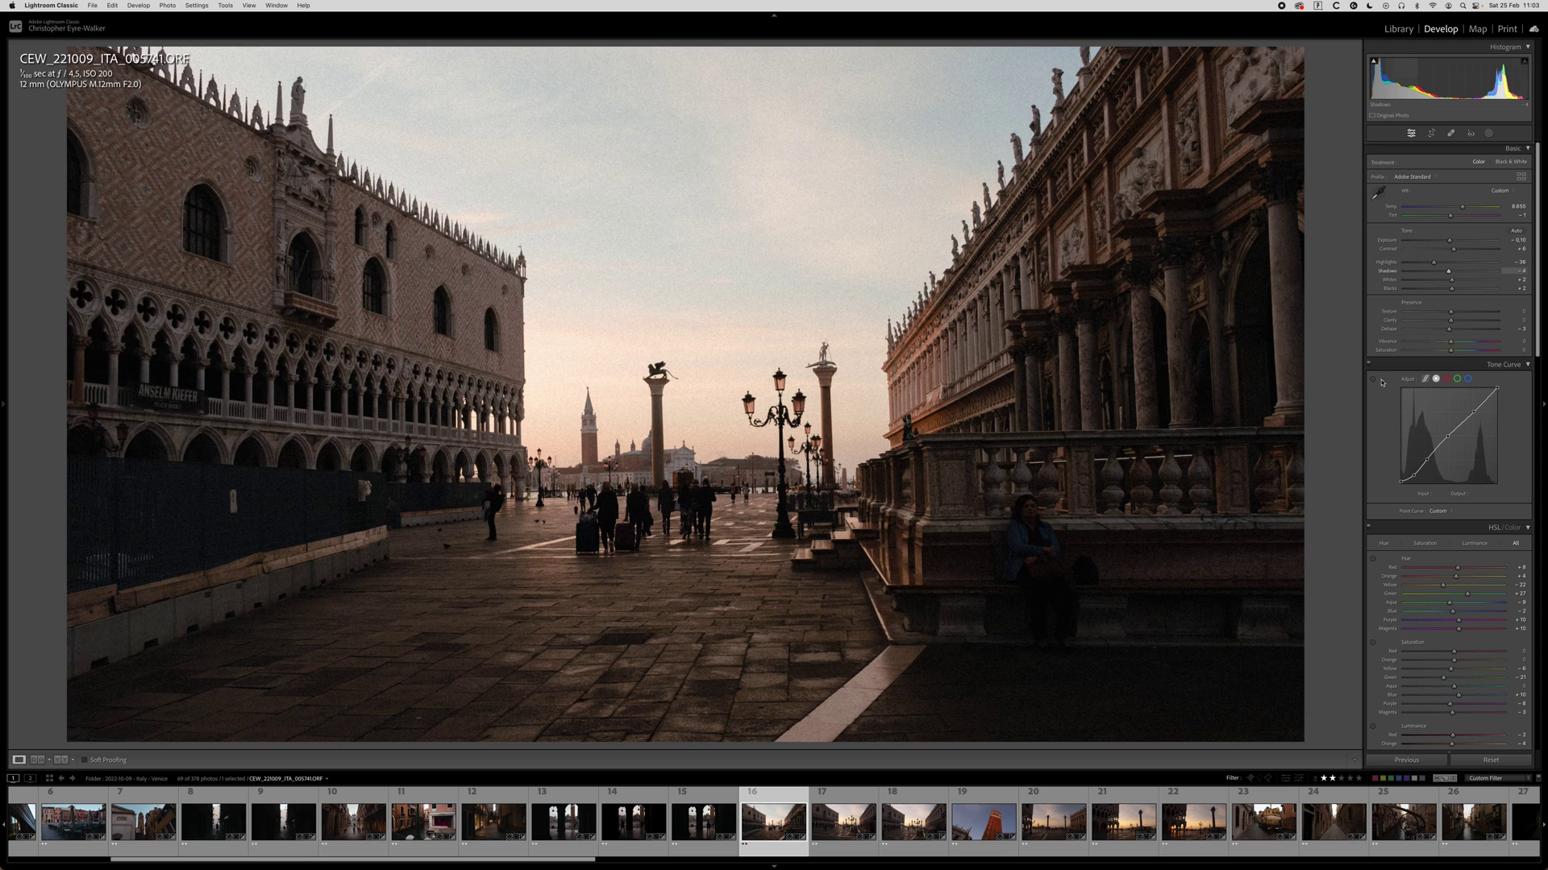
# Examine the seated woman, the balustrade and the people around the street lamps in the palace square photo up close.
pyautogui.click(1022, 514)
pyautogui.moveTo(935, 509); pyautogui.dragTo(1105, 389)
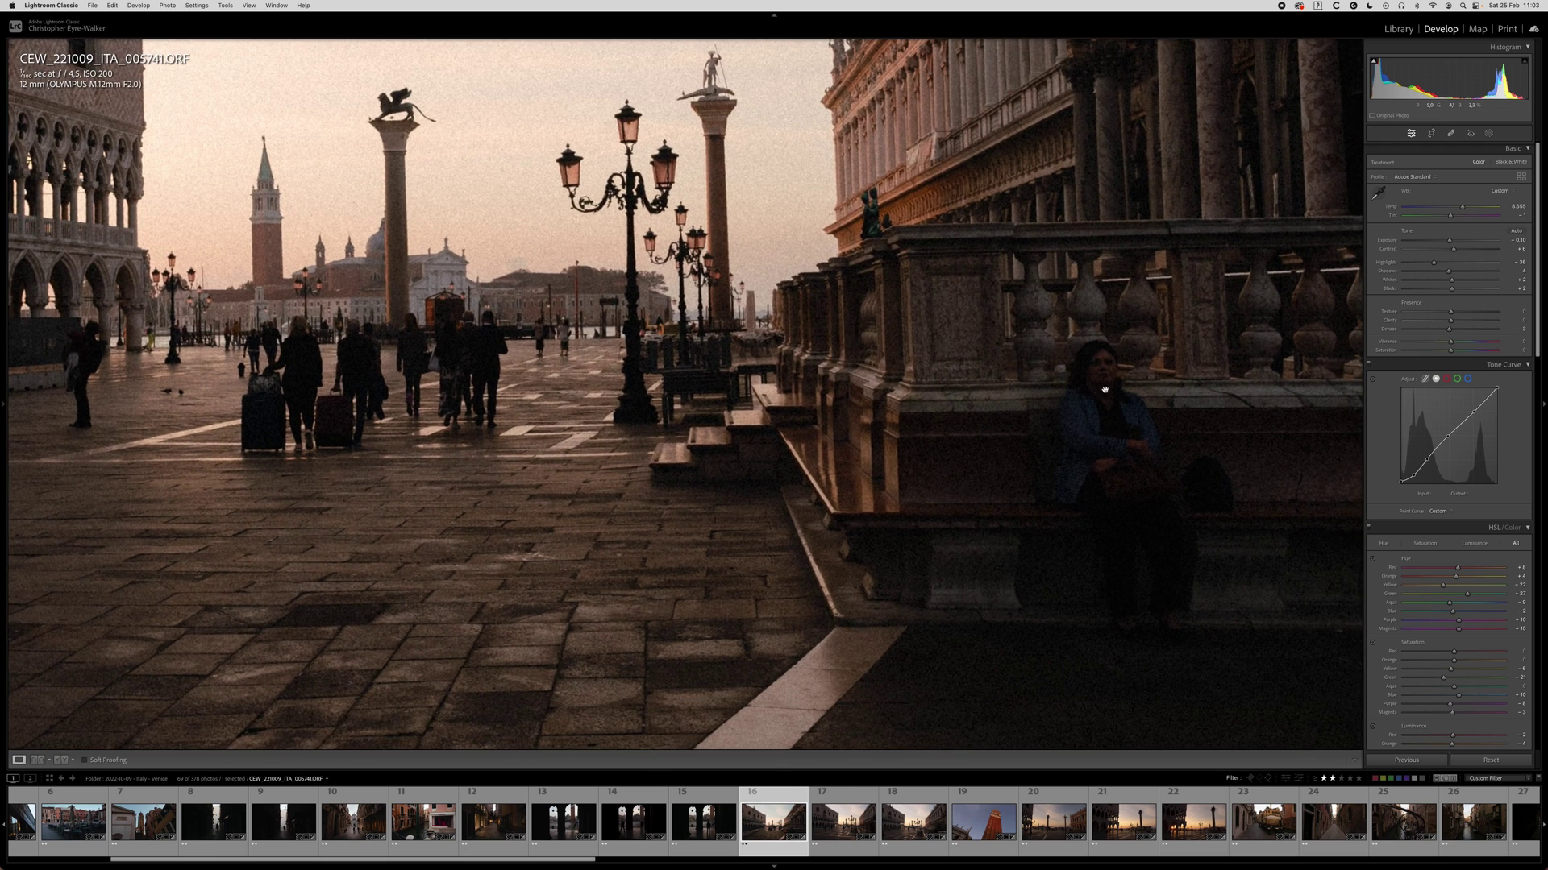
pyautogui.scroll(-2, 828, 353)
pyautogui.hscroll(2, 829, 353)
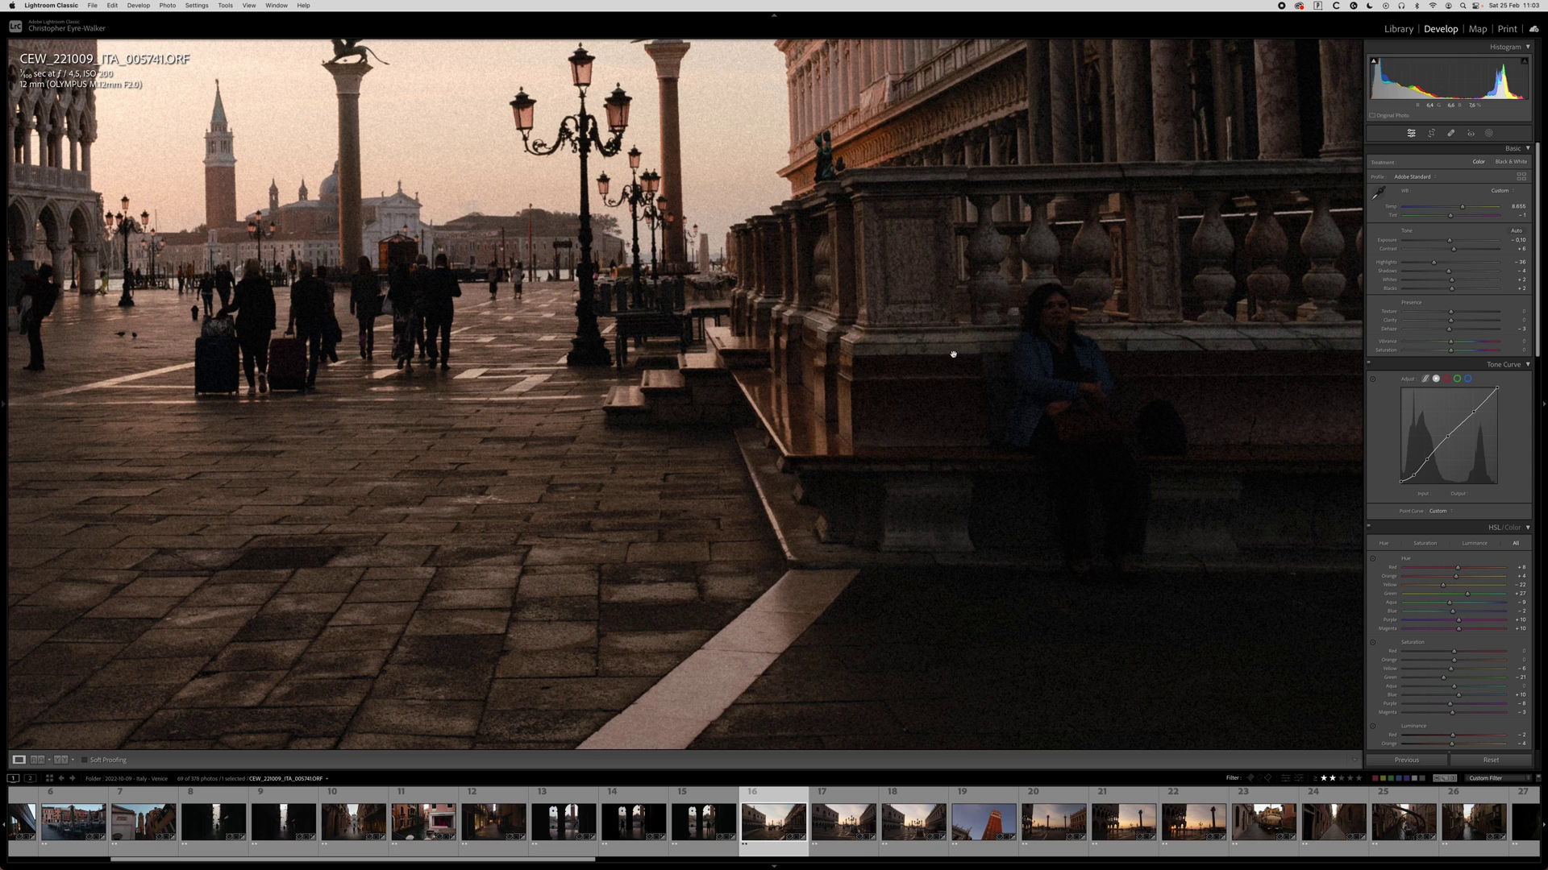
pyautogui.hscroll(-6, 953, 354)
pyautogui.scroll(2, 952, 354)
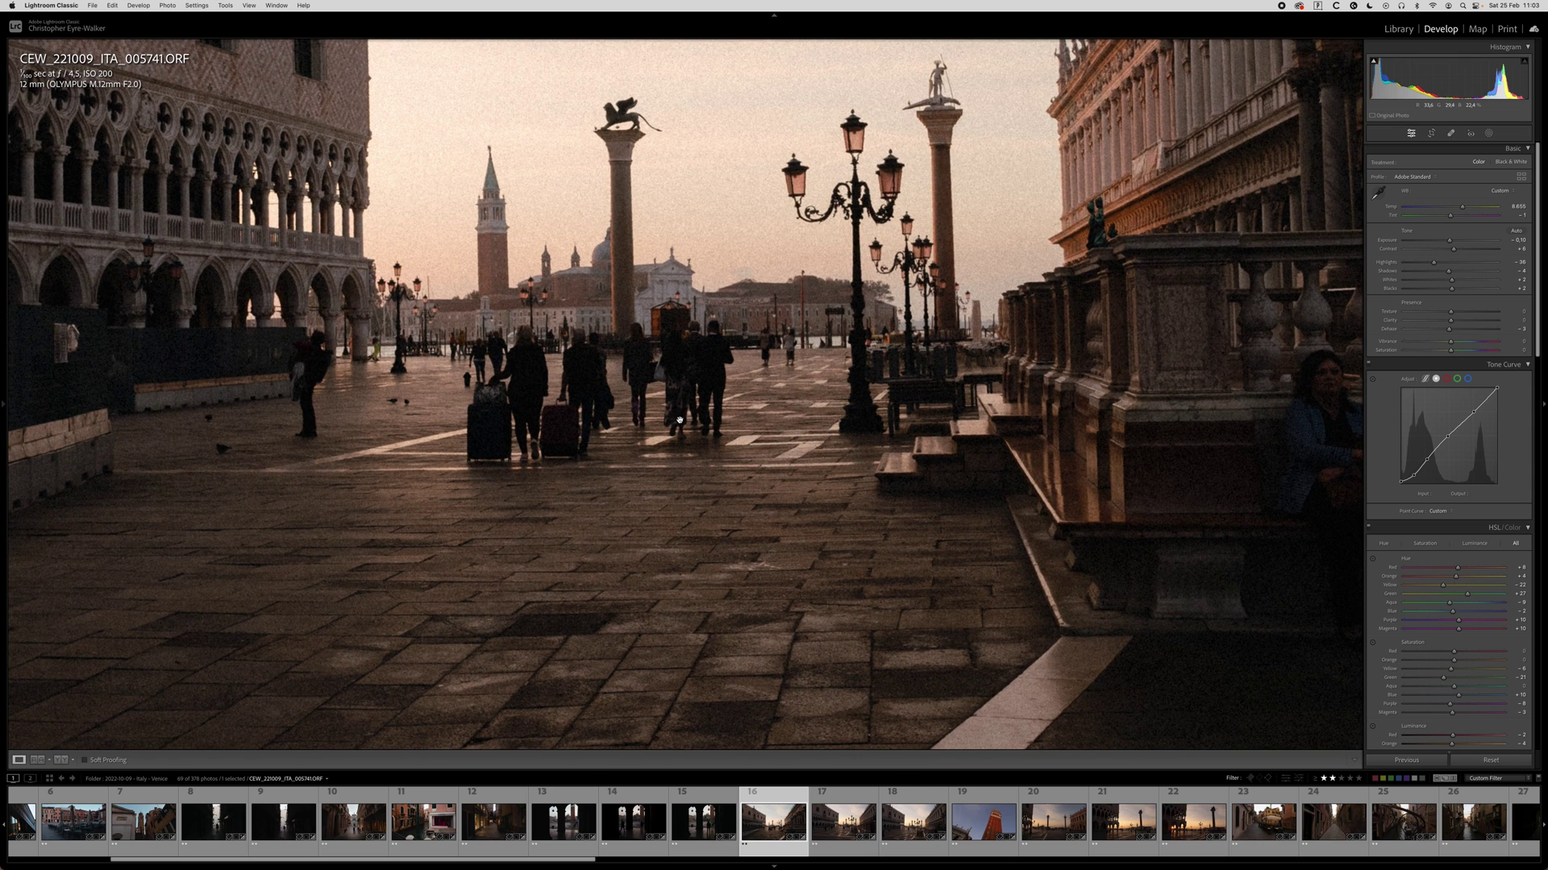
pyautogui.click(818, 438)
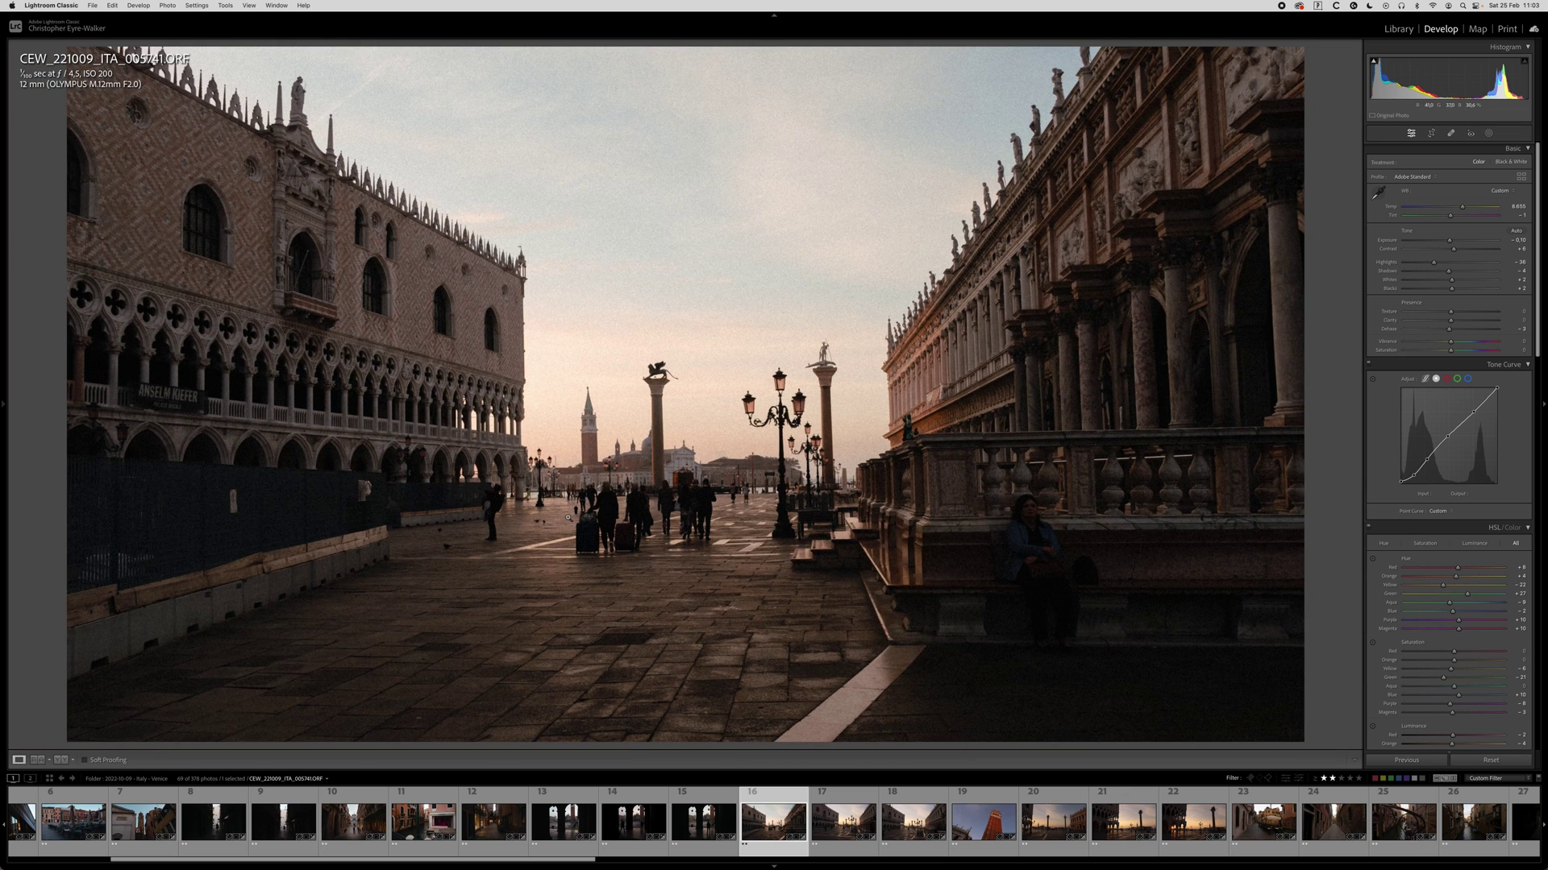
# Copy the palace square photo's develop settings and paste them onto the next photo, CEW_221009_ITA_005742.ORF.
pyautogui.press('super+shift+c')
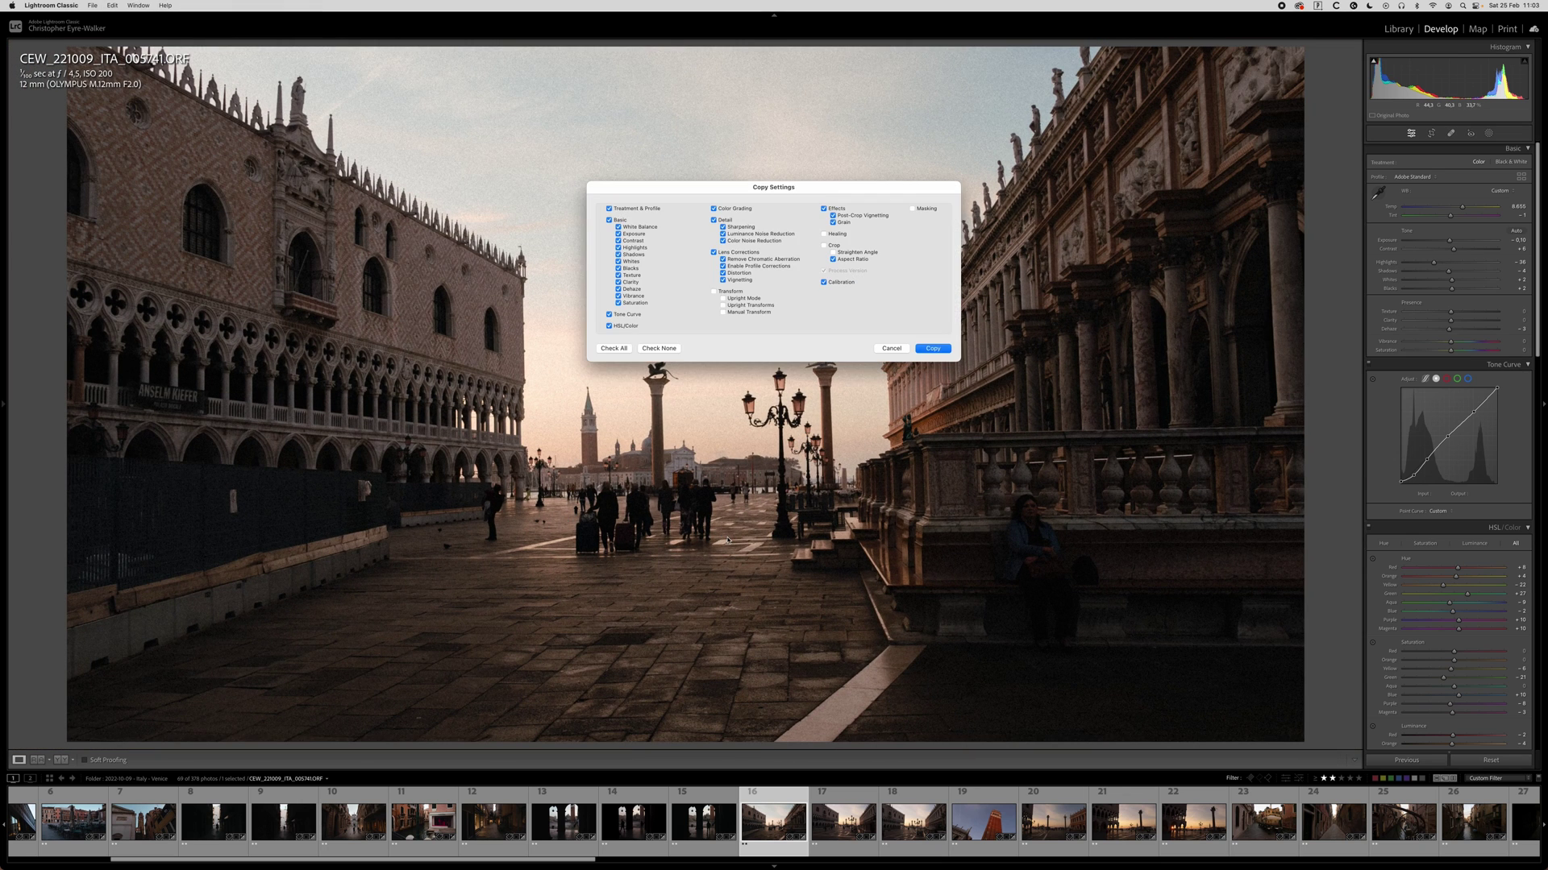
pyautogui.press('Return')
pyautogui.press('Right')
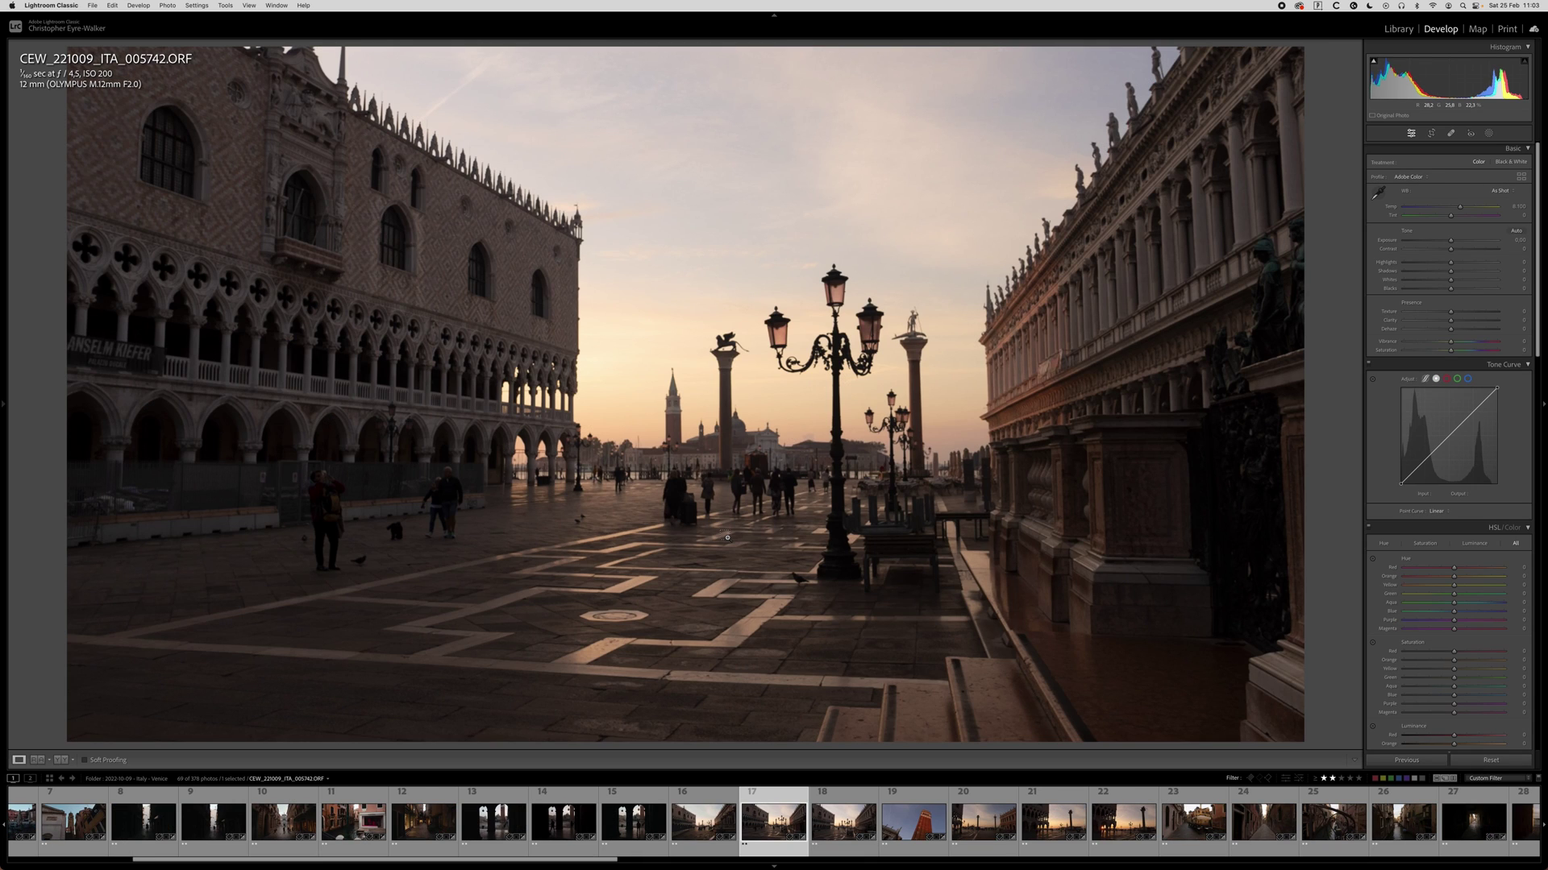
pyautogui.press('super+shift+v')
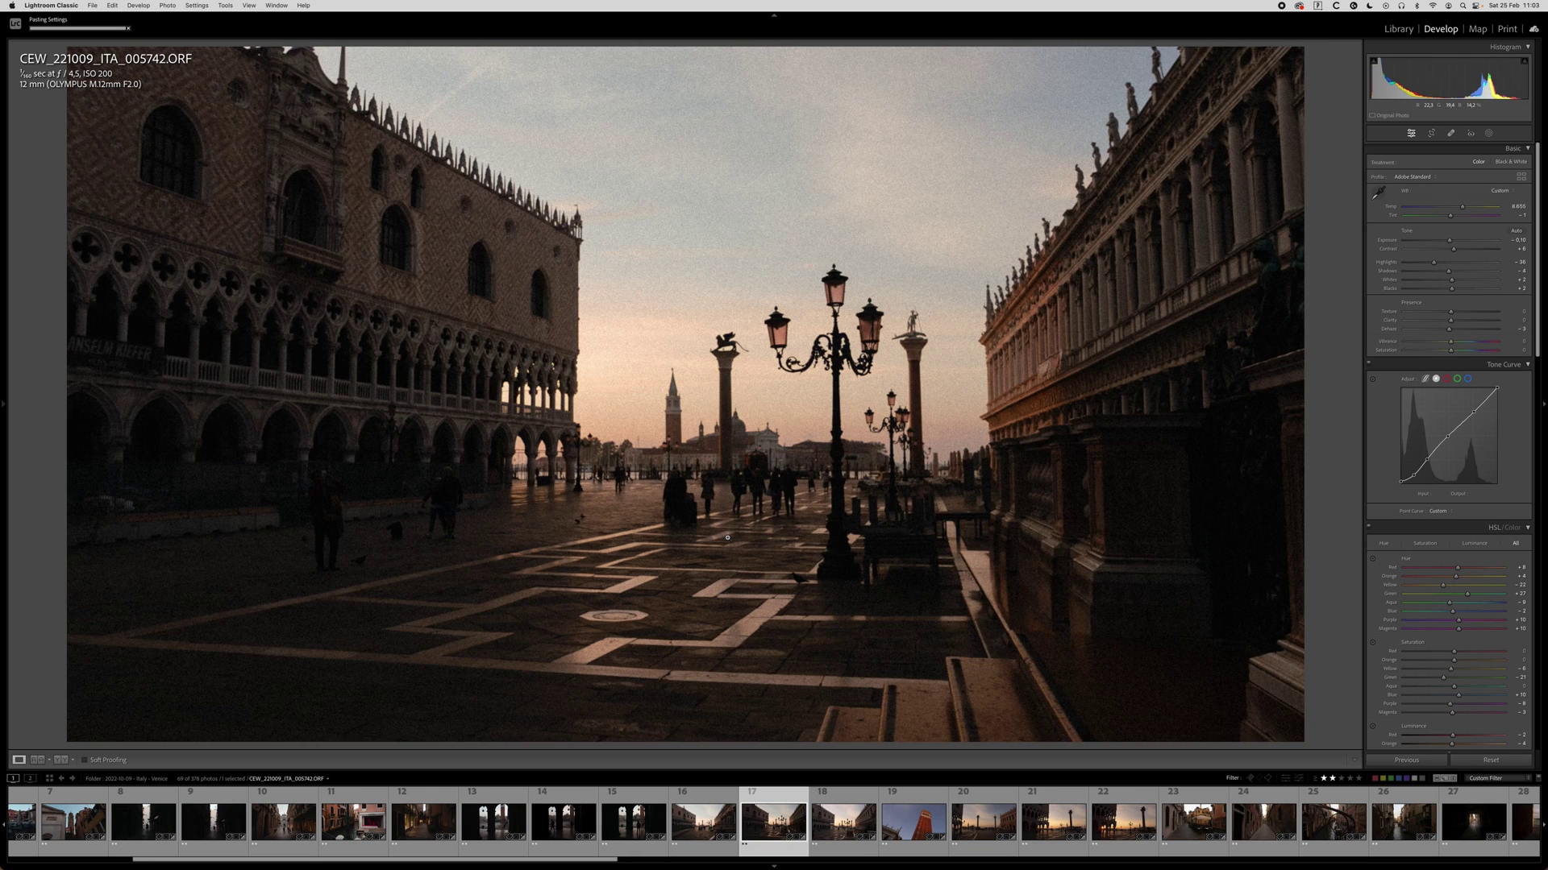
# Straighten the 16 x 9 crop of CEW_221009_ITA_005742.ORF slightly and apply it.
pyautogui.press('r')
pyautogui.moveTo(665, 120); pyautogui.dragTo(653, 107)
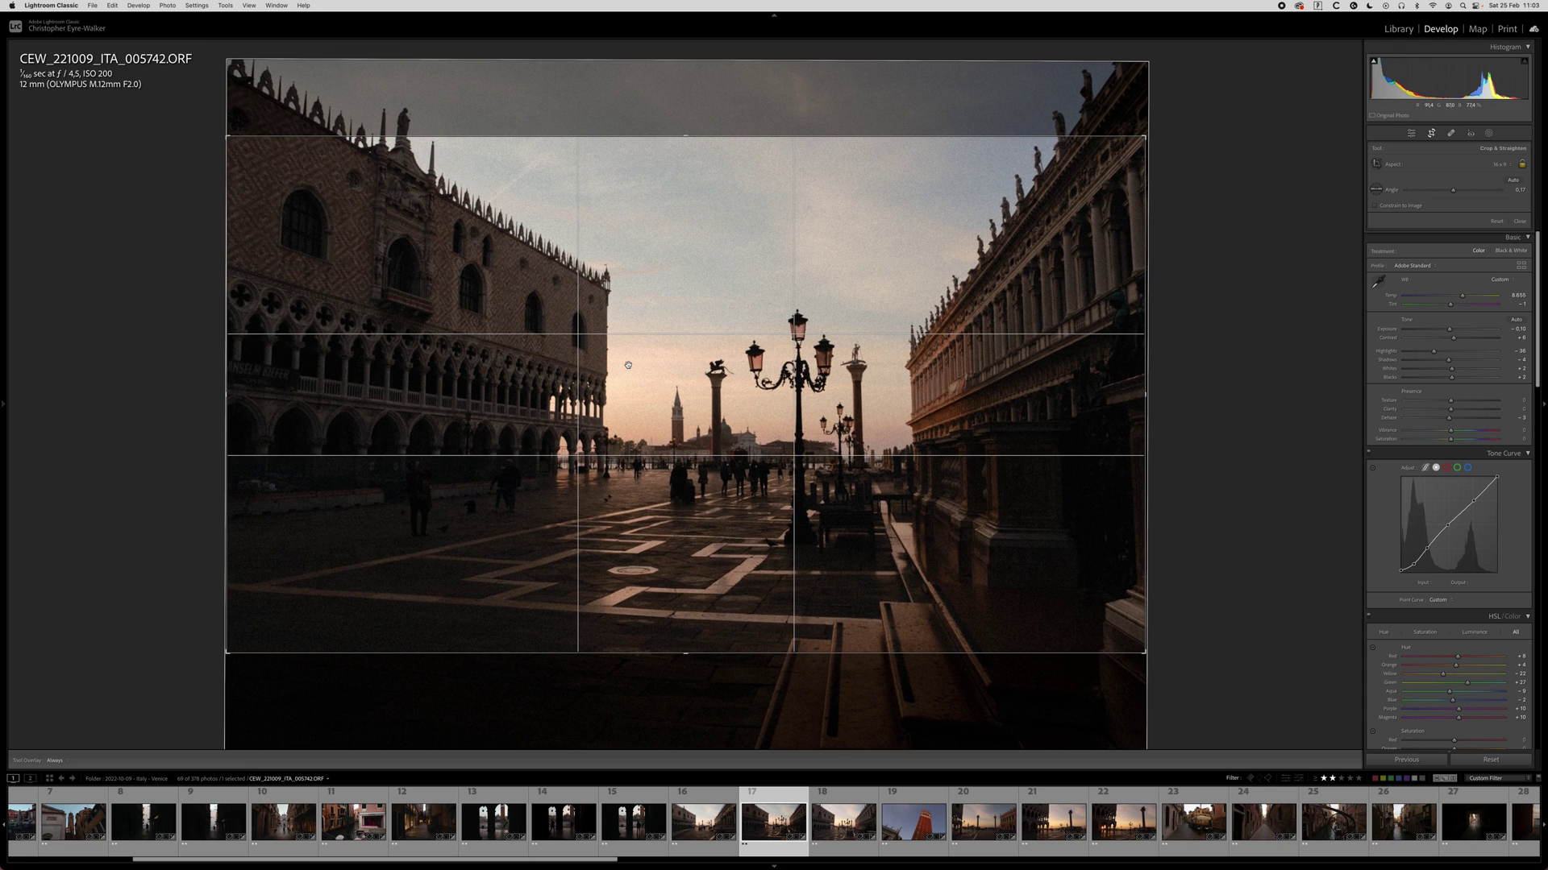
pyautogui.press('Return')
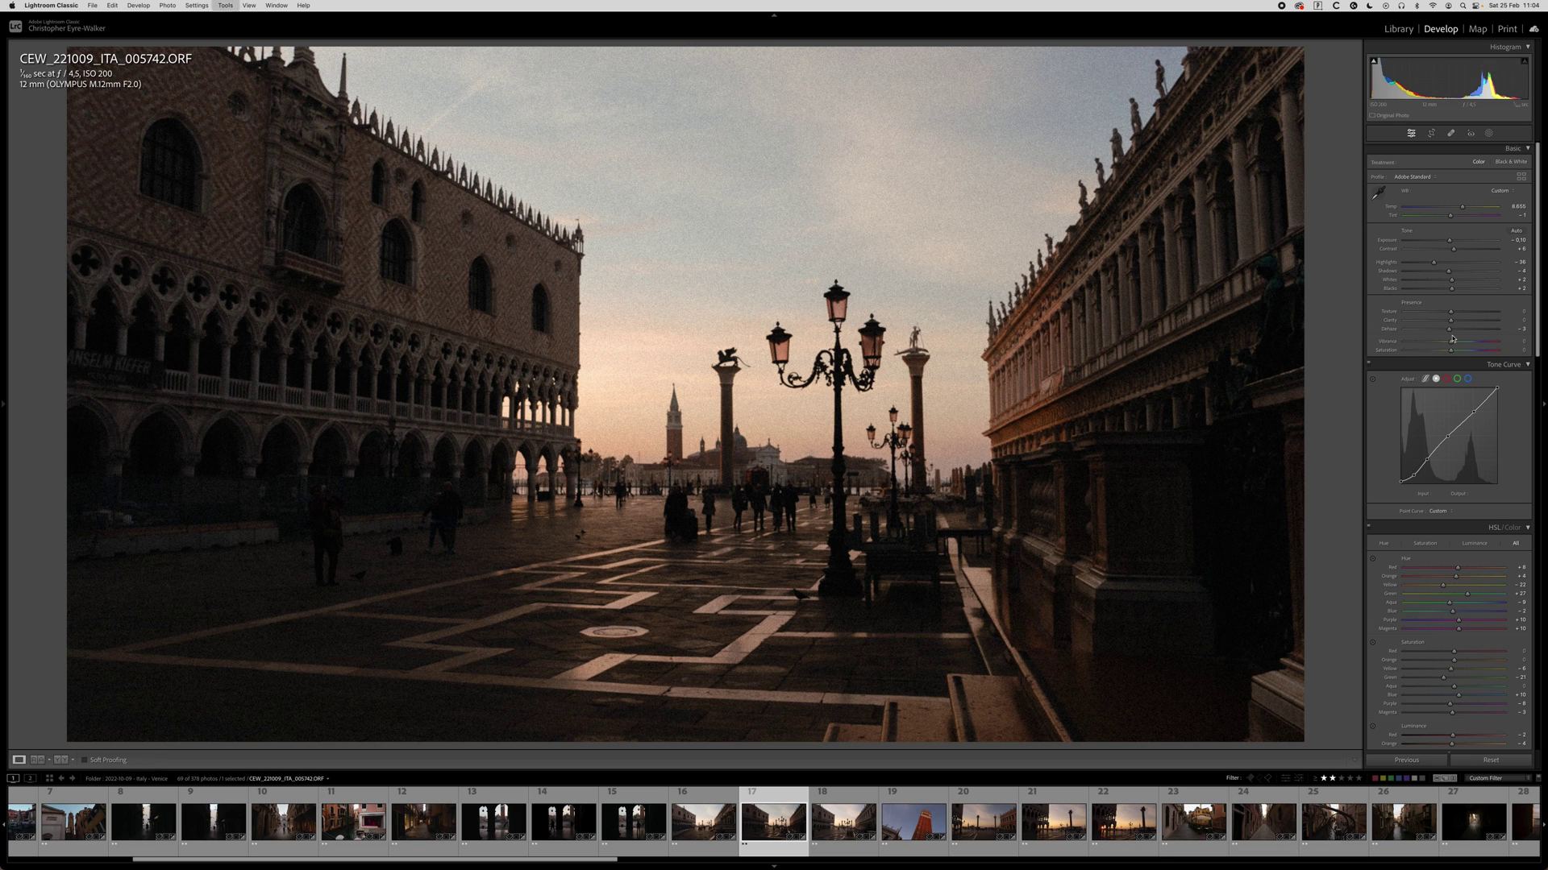
# Add a wide, tilted radial gradient mask over the patterned paving in front of the street lamp and raise its clarity.
pyautogui.hotkey('shift', 'm')
pyautogui.moveTo(651, 579); pyautogui.dragTo(1140, 705)
pyautogui.moveTo(653, 448); pyautogui.dragTo(621, 453)
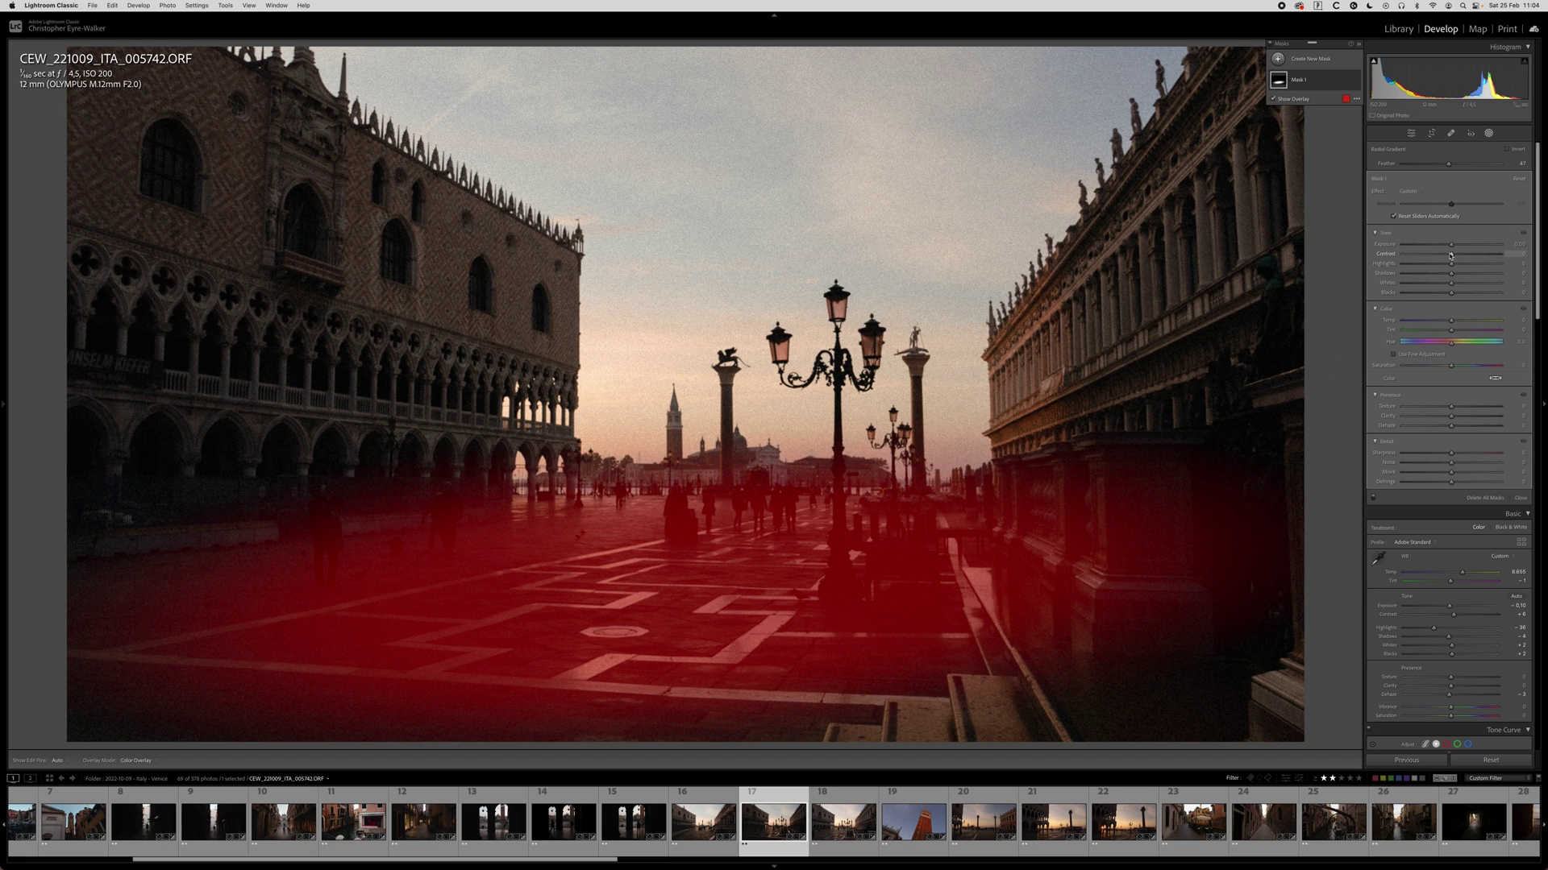
pyautogui.moveTo(1452, 417); pyautogui.dragTo(1460, 419)
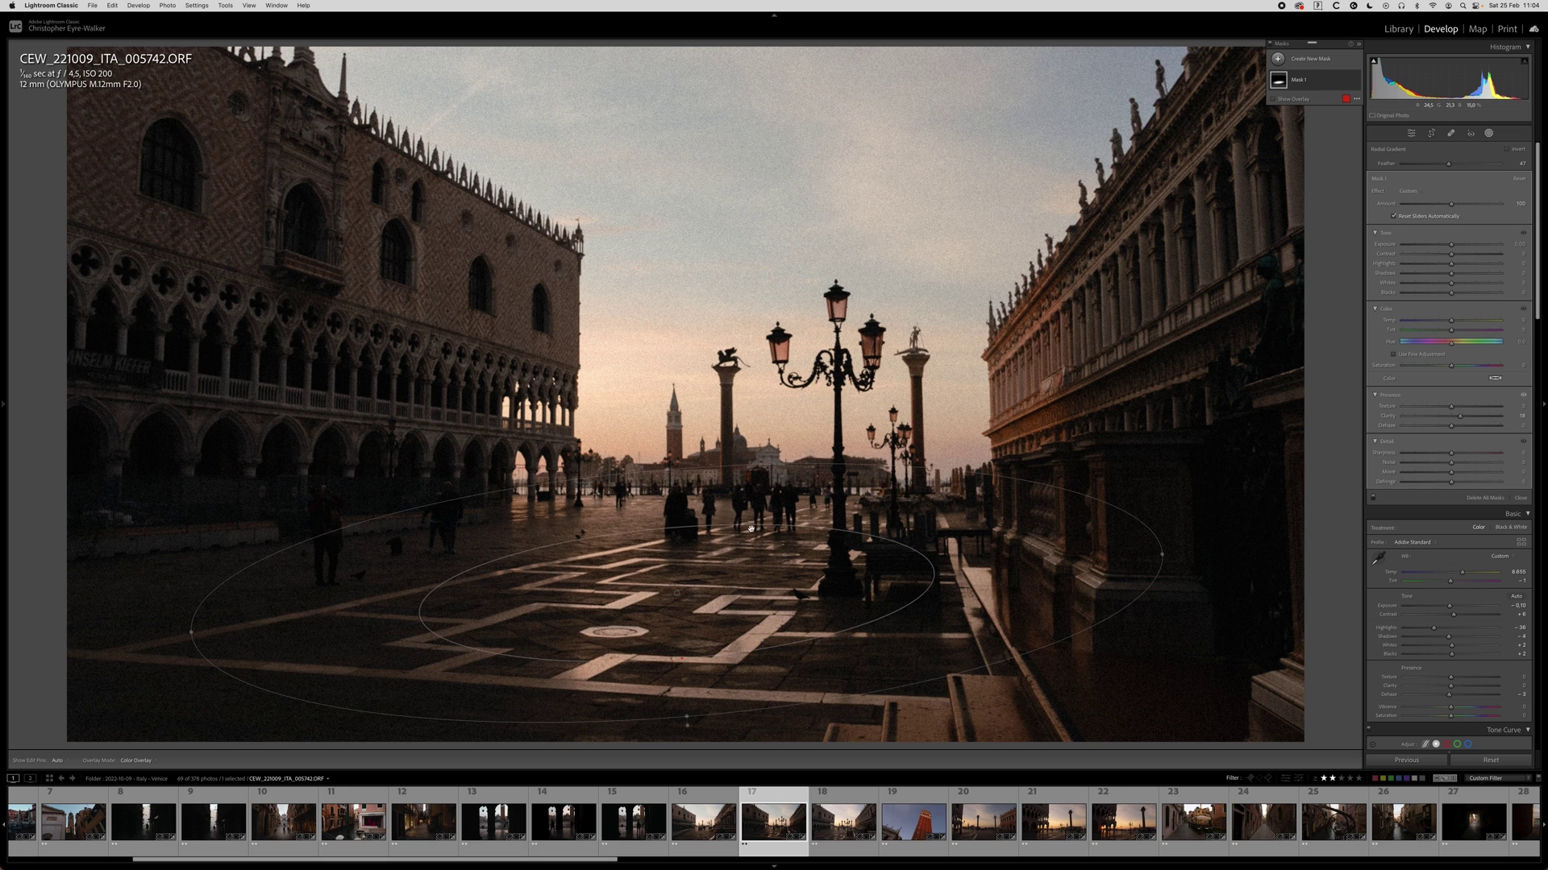
# Reposition the paving's radial mask and widen it towards the palace side, and finish the masking.
pyautogui.moveTo(676, 591); pyautogui.dragTo(660, 598)
pyautogui.moveTo(180, 644); pyautogui.dragTo(104, 649)
pyautogui.moveTo(593, 606); pyautogui.dragTo(562, 612)
pyautogui.hotkey('shift', 'w')
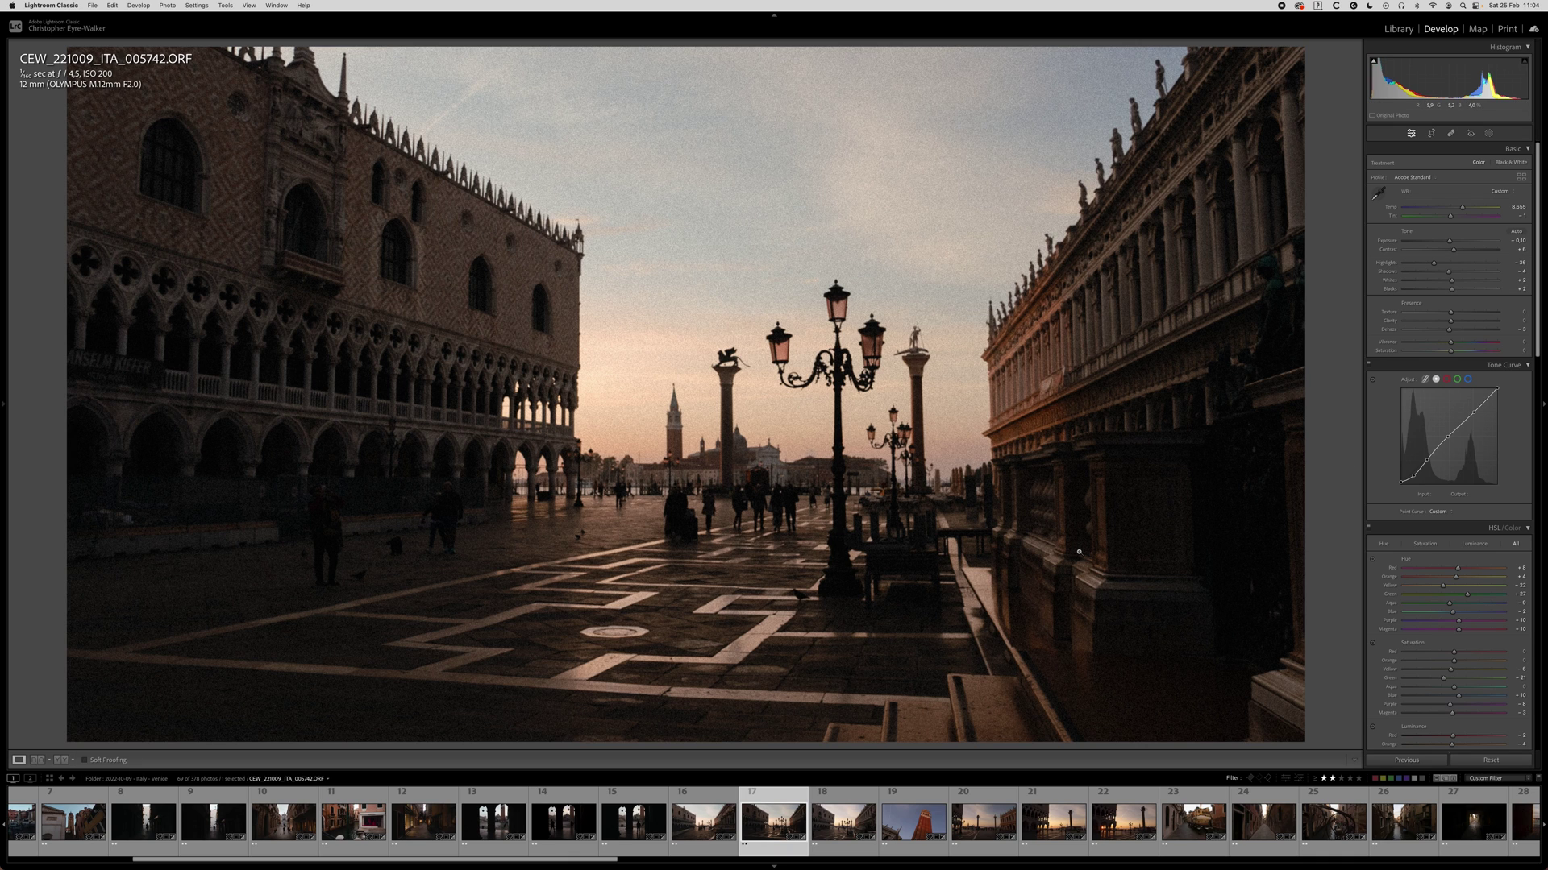
# Copy the develop settings without the mask and paste them onto CEW_221009_ITA_005744.ORF.
pyautogui.press('super+shift+c')
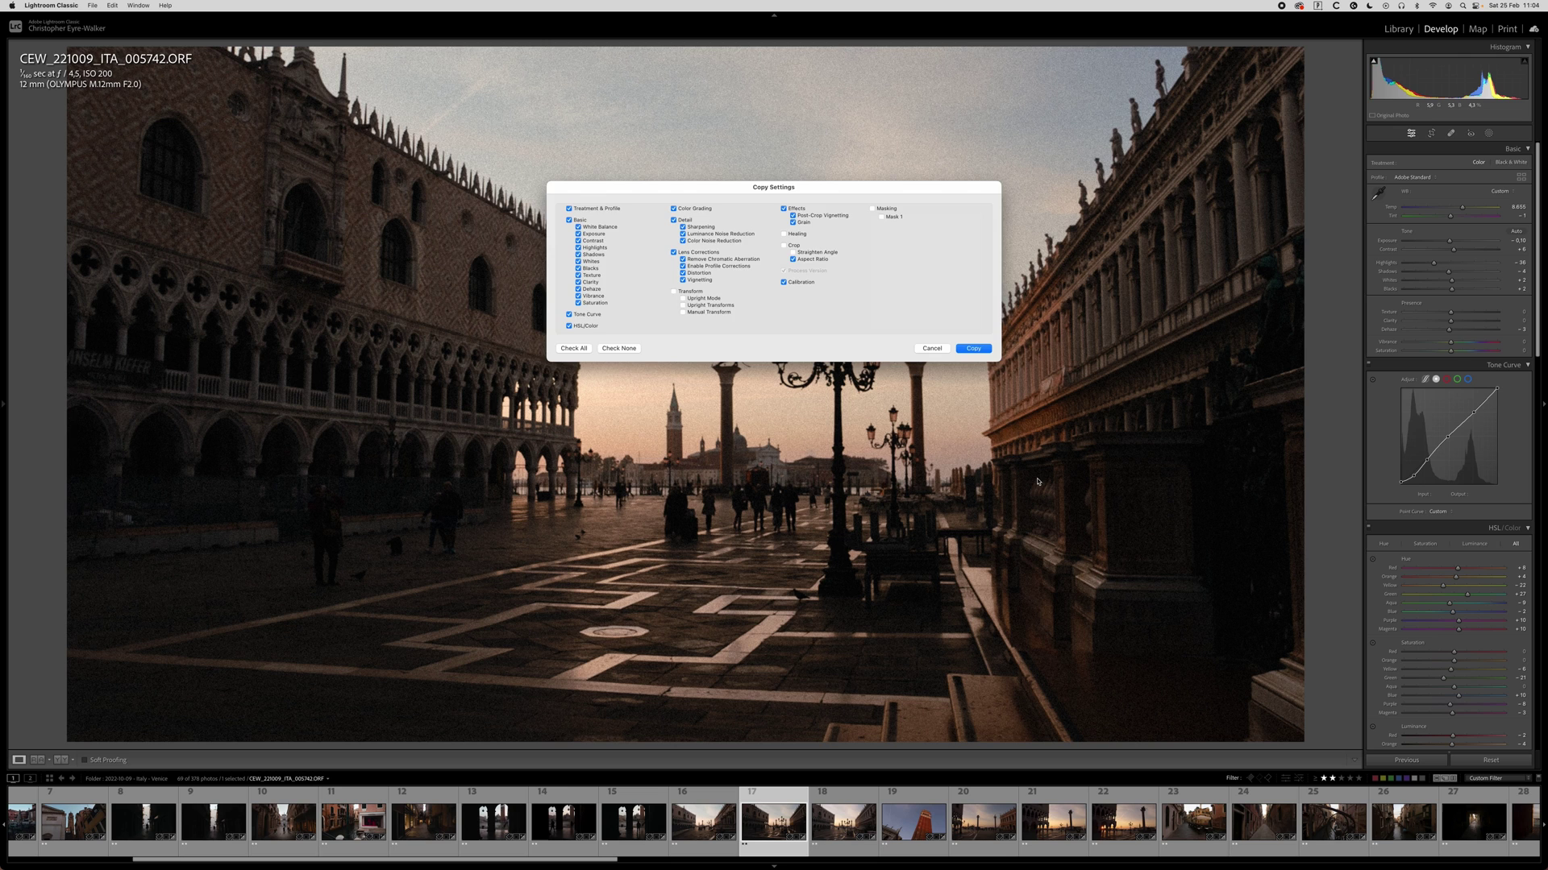
pyautogui.press('Return')
pyautogui.press('Right')
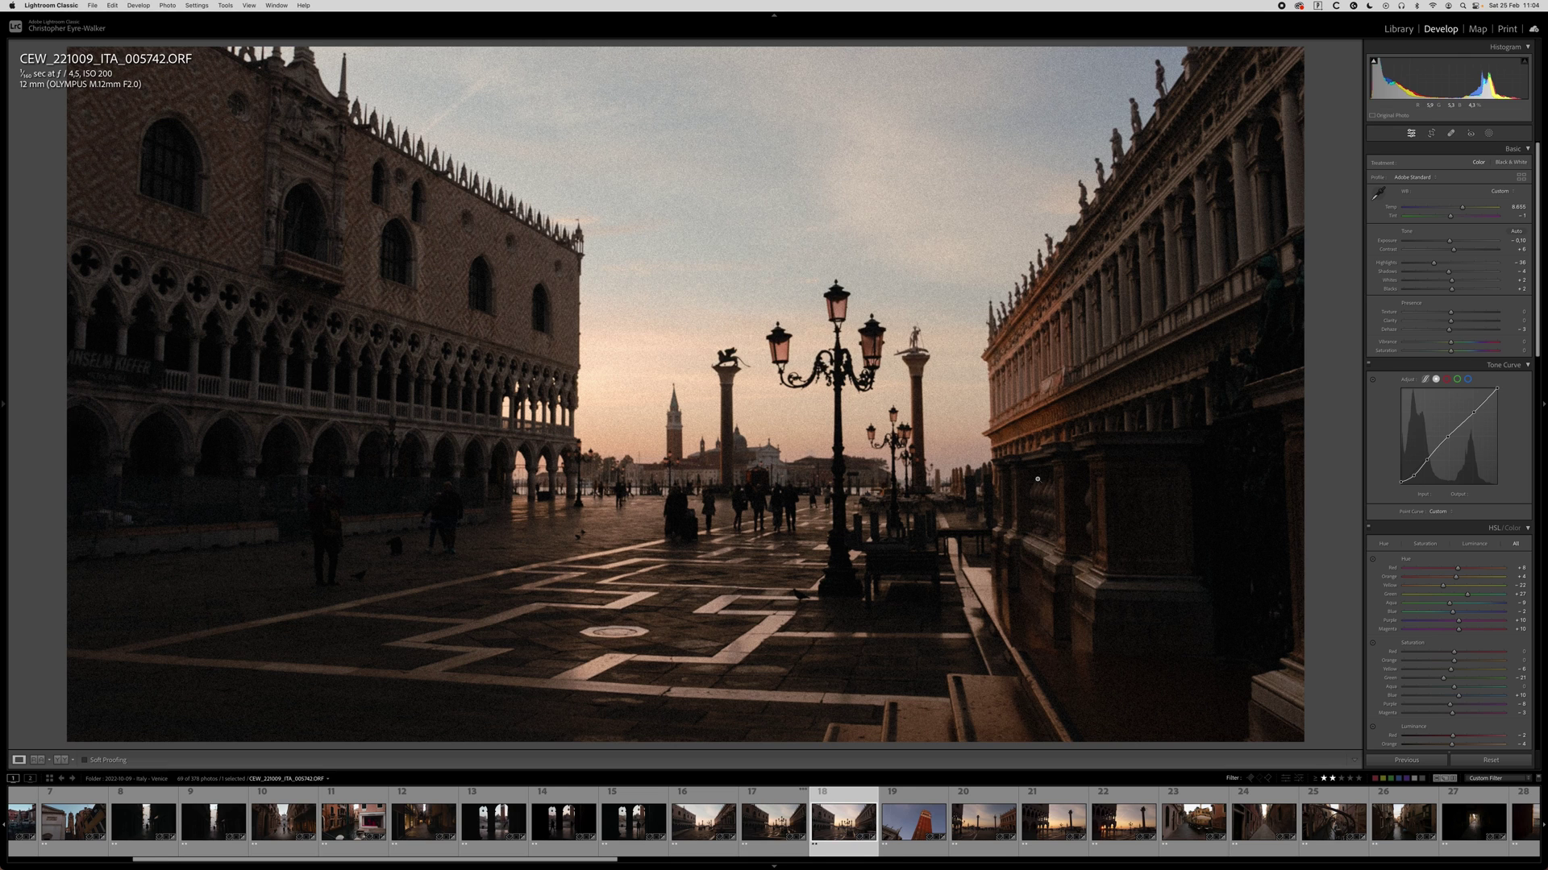
pyautogui.press('Right')
pyautogui.press('Left')
pyautogui.press('super+shift+v')
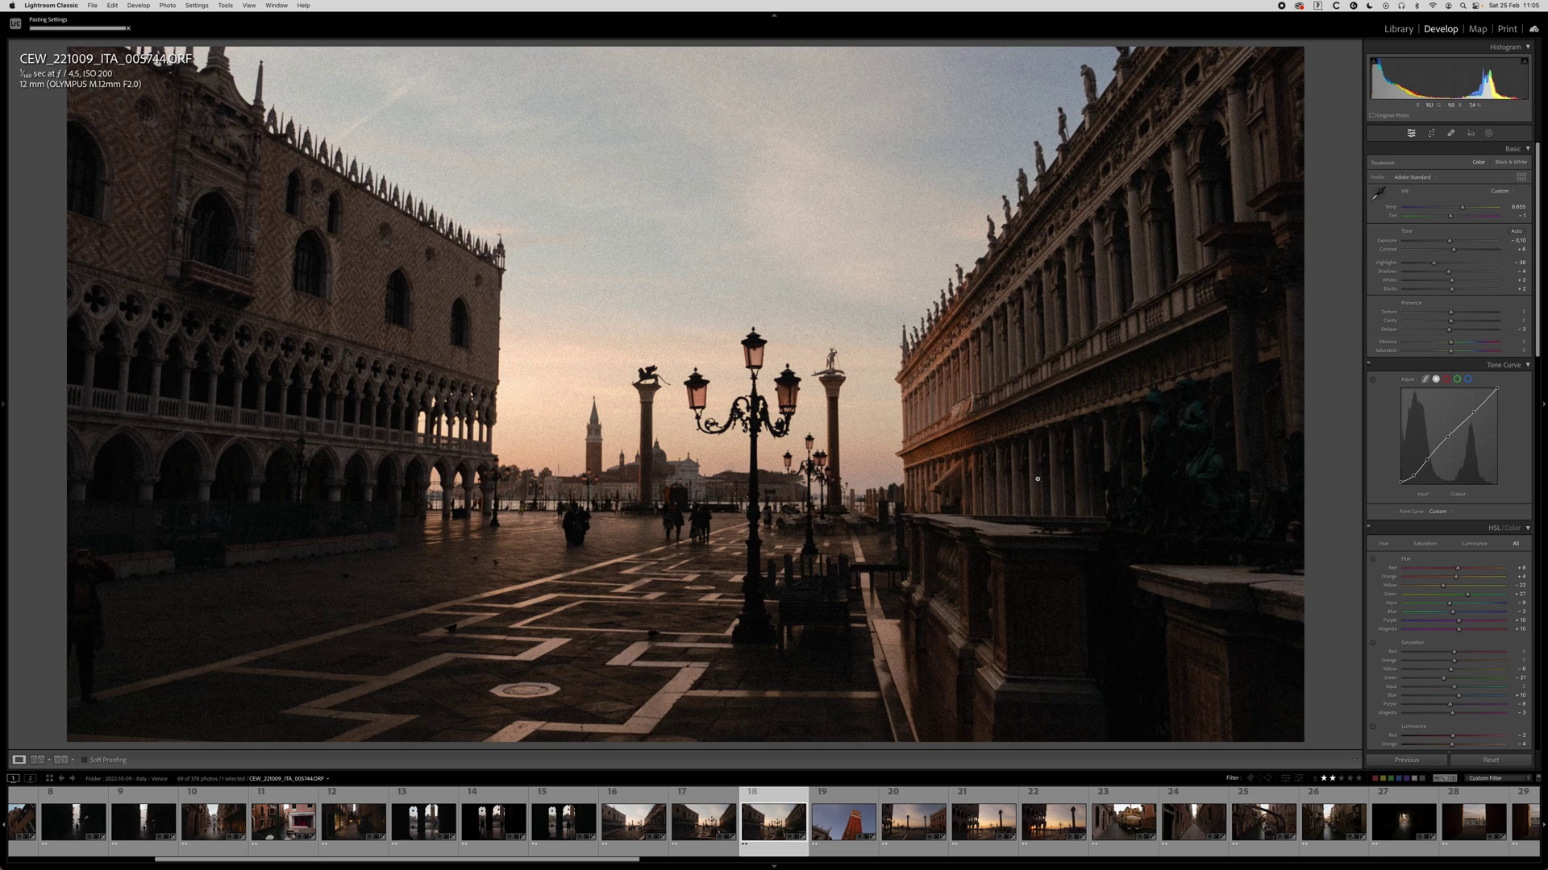
# Straighten the crop of CEW_221009_ITA_005744.ORF and shift the frame down to include more of the paving.
pyautogui.press('r')
pyautogui.moveTo(673, 100); pyautogui.dragTo(678, 99)
pyautogui.moveTo(686, 334); pyautogui.dragTo(690, 317)
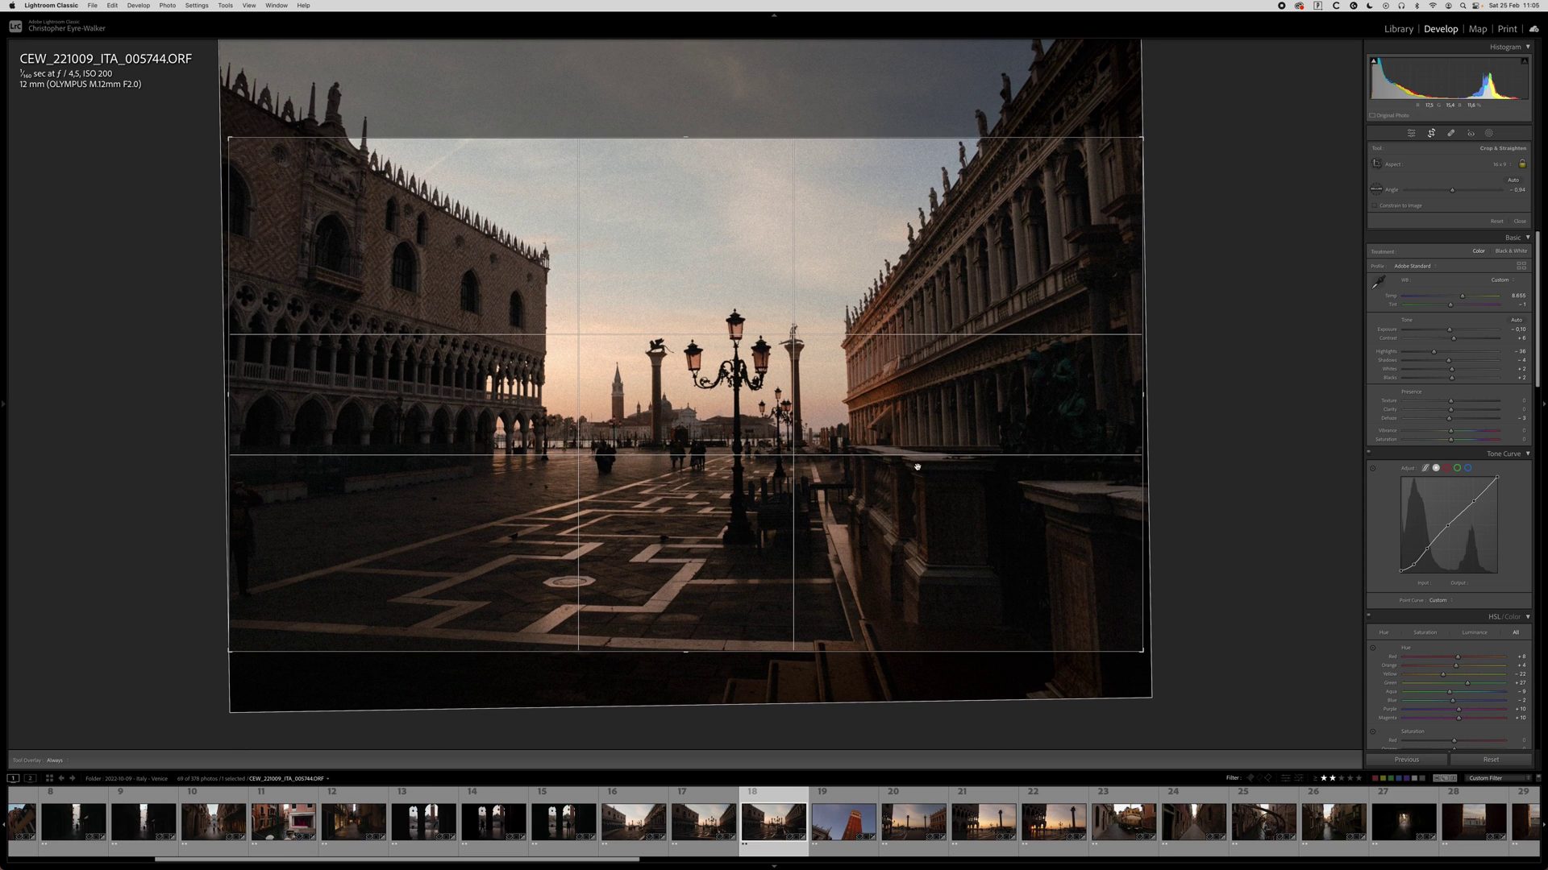
pyautogui.moveTo(758, 423); pyautogui.dragTo(758, 417)
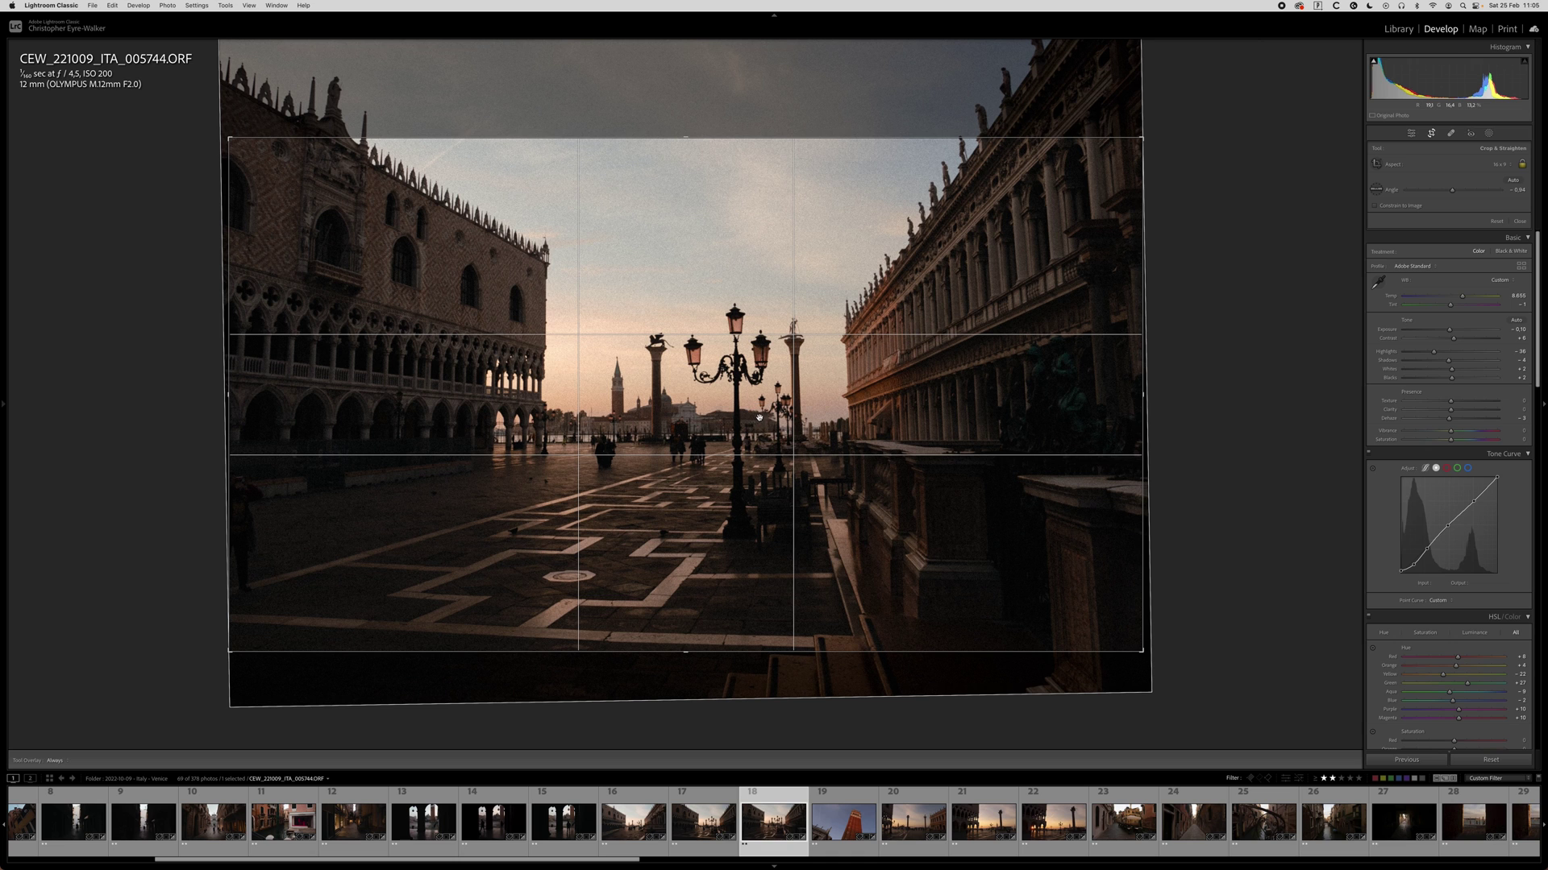
pyautogui.press('Return')
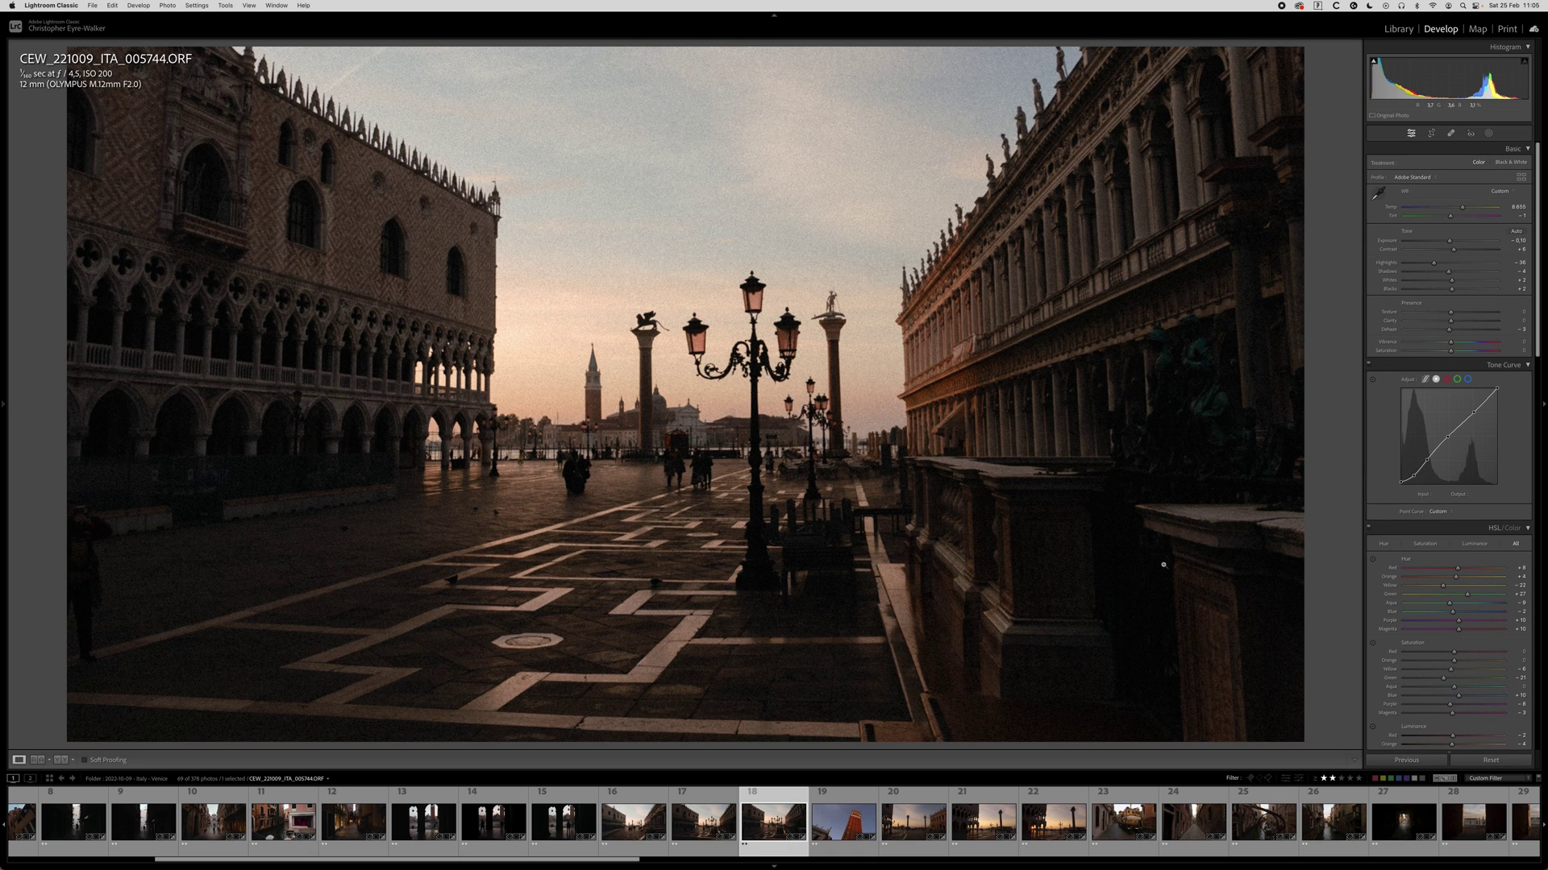
# Add a wide radial gradient mask over the square's paving, and raise its clarity and saturation.
pyautogui.hotkey('shift', 'm')
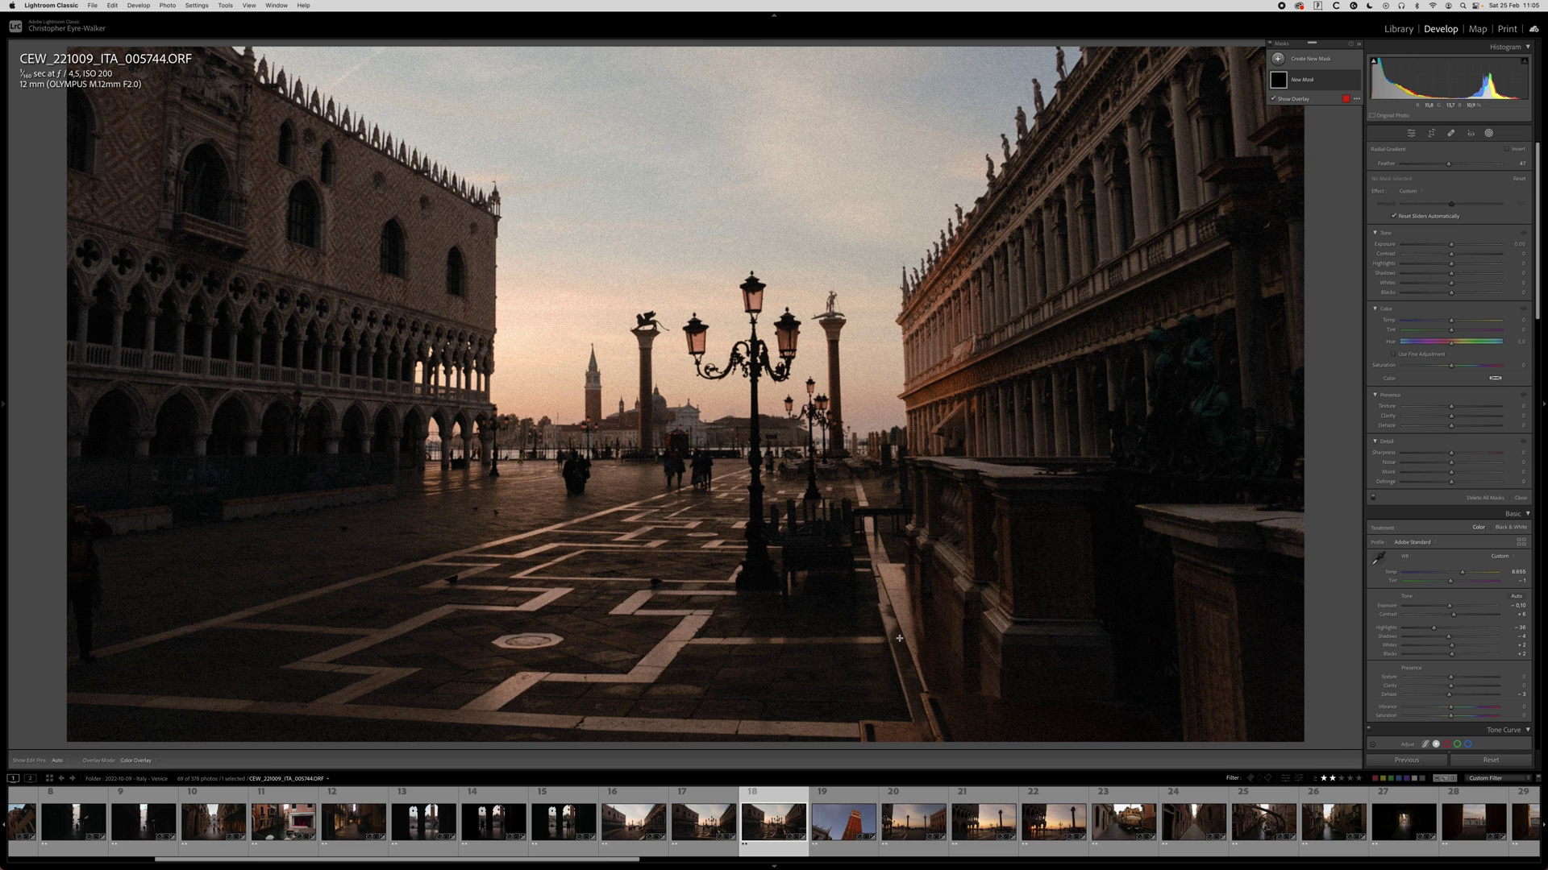
pyautogui.moveTo(611, 603); pyautogui.dragTo(1095, 601)
pyautogui.moveTo(596, 597)
pyautogui.mouseDown()
pyautogui.moveTo(633, 622)
pyautogui.moveTo(633, 648)
pyautogui.mouseUp()
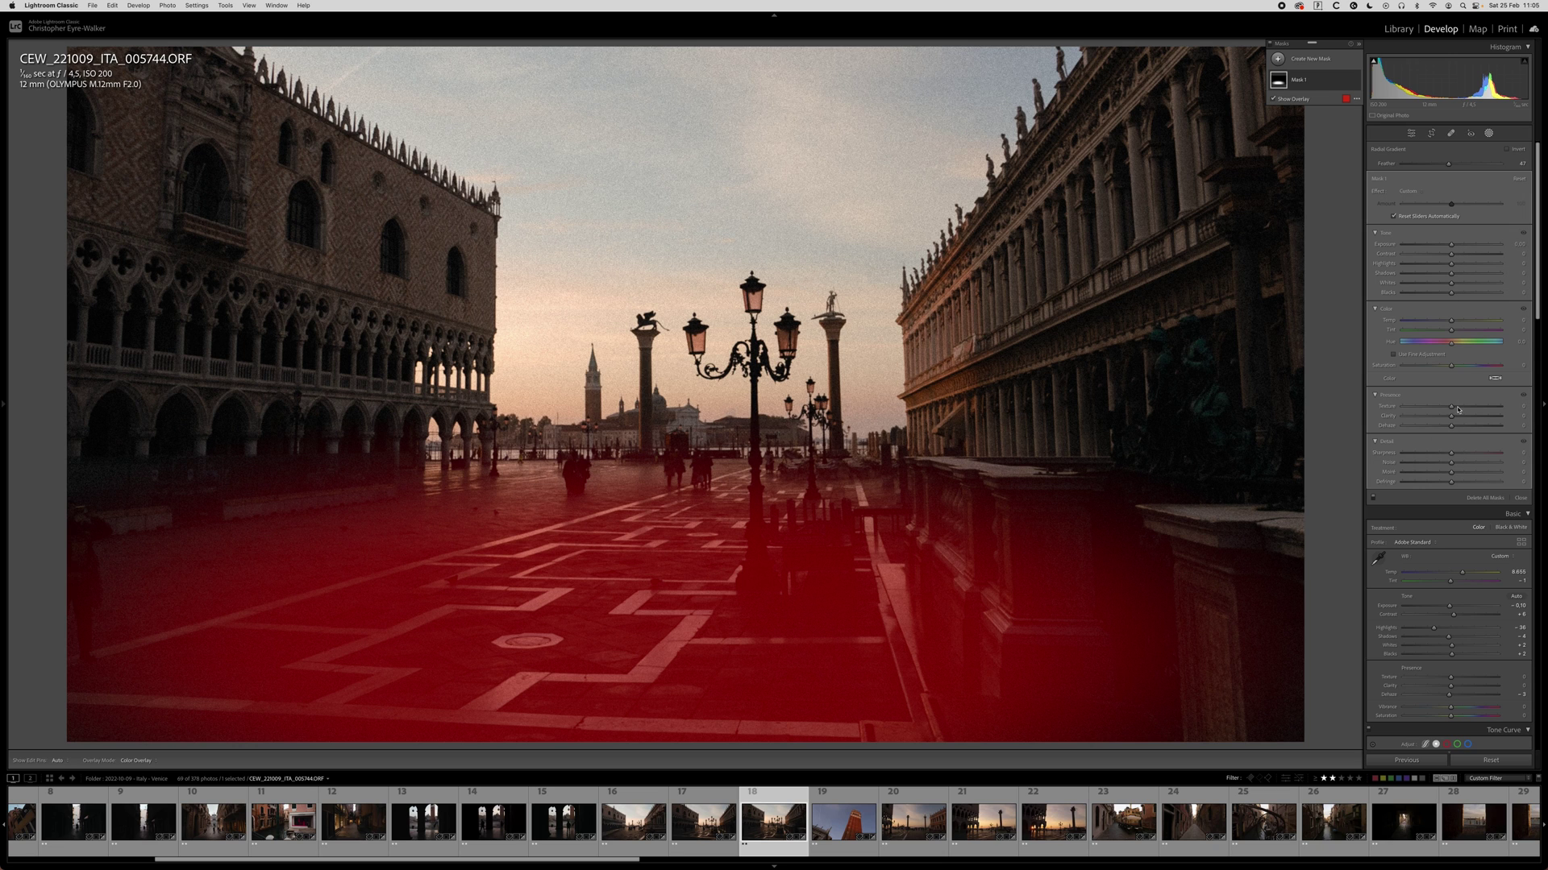
pyautogui.moveTo(1453, 418); pyautogui.dragTo(1458, 418)
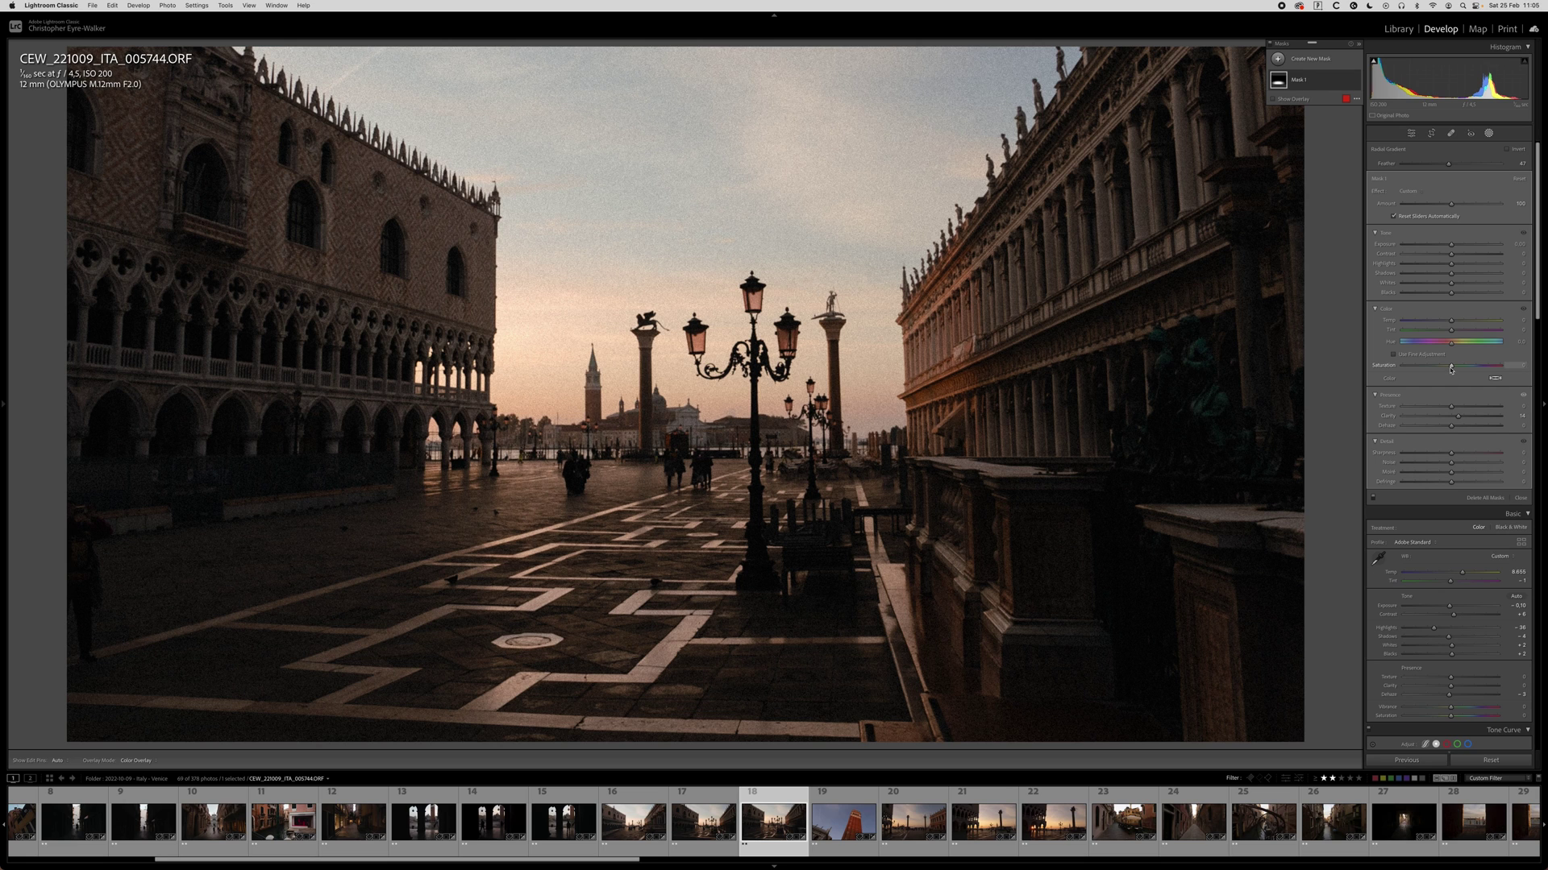
pyautogui.moveTo(1452, 368); pyautogui.dragTo(1466, 372)
pyautogui.hotkey('shift', 'w')
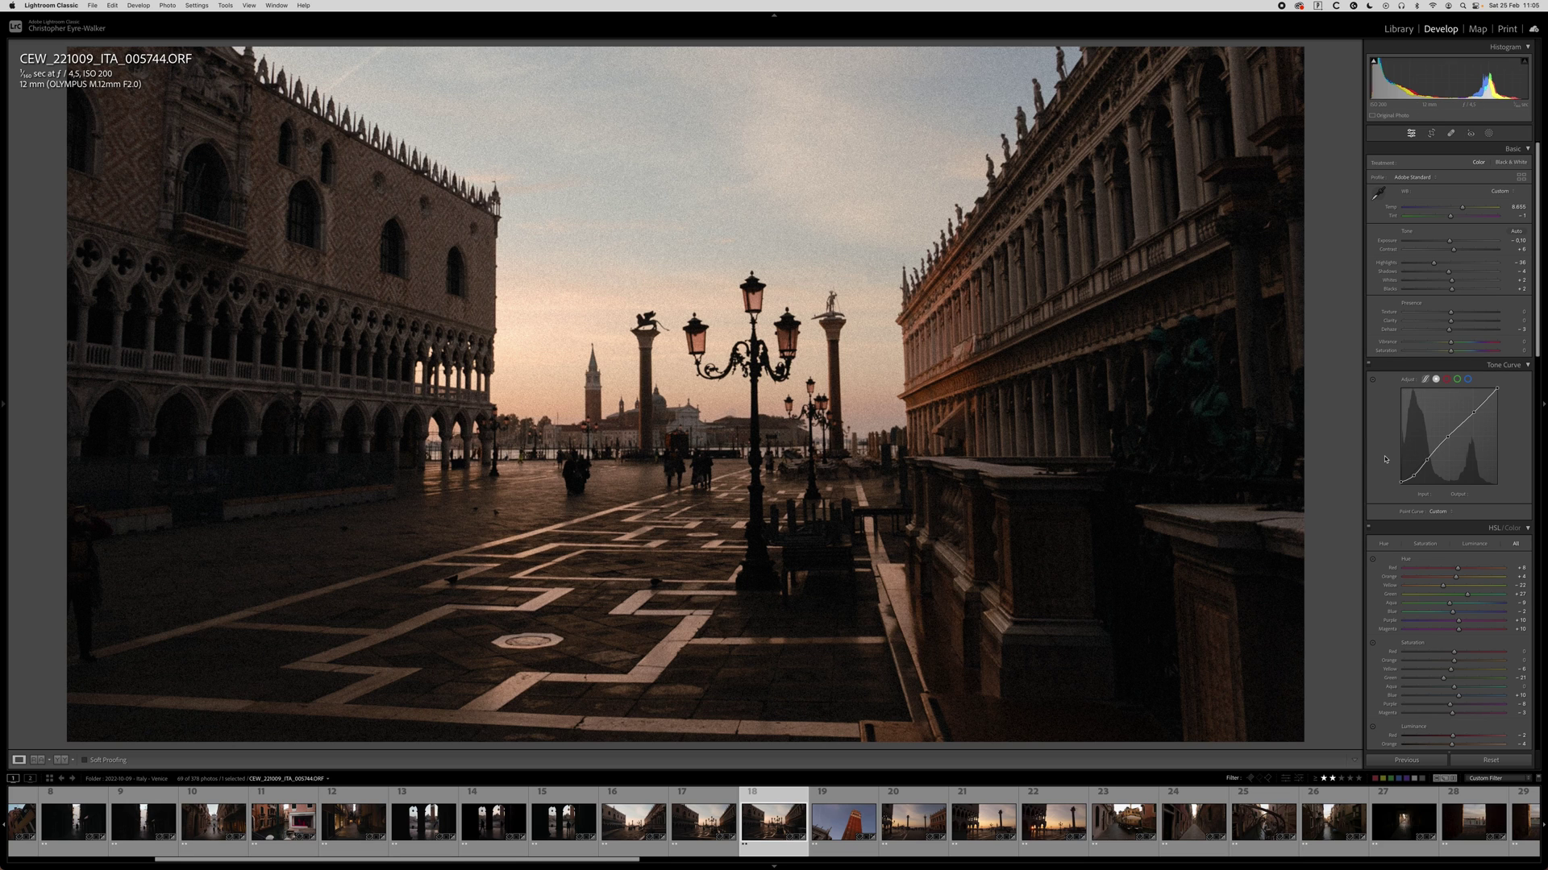
# Lower the yellow luminance in the HSL adjustments and compare the edited photo with the original several times.
pyautogui.scroll(-2, 1384, 460)
pyautogui.scroll(-8, 1385, 459)
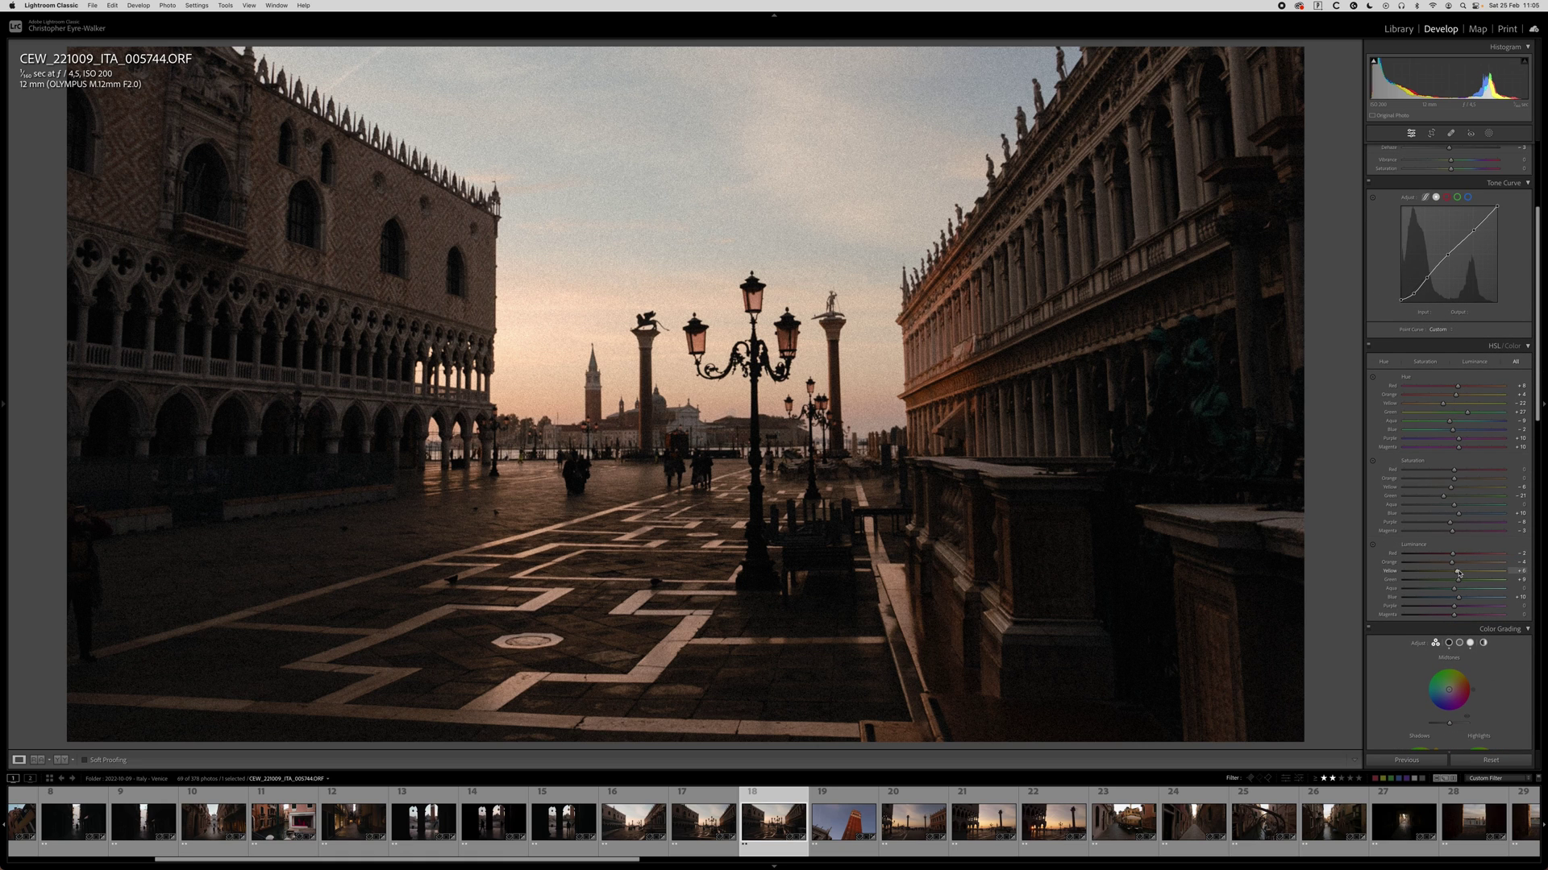
pyautogui.moveTo(1458, 571)
pyautogui.mouseDown()
pyautogui.moveTo(1431, 575)
pyautogui.moveTo(1454, 574)
pyautogui.mouseUp()
pyautogui.press('\\')
pyautogui.press('\\')
pyautogui.press('\\')
pyautogui.press('\\')
pyautogui.press('\\')
pyautogui.press('\\')
# Check the dark figure at the photo's palace-side edge up close and tighten the crop to exclude it.
pyautogui.click(84, 528)
pyautogui.click(152, 417)
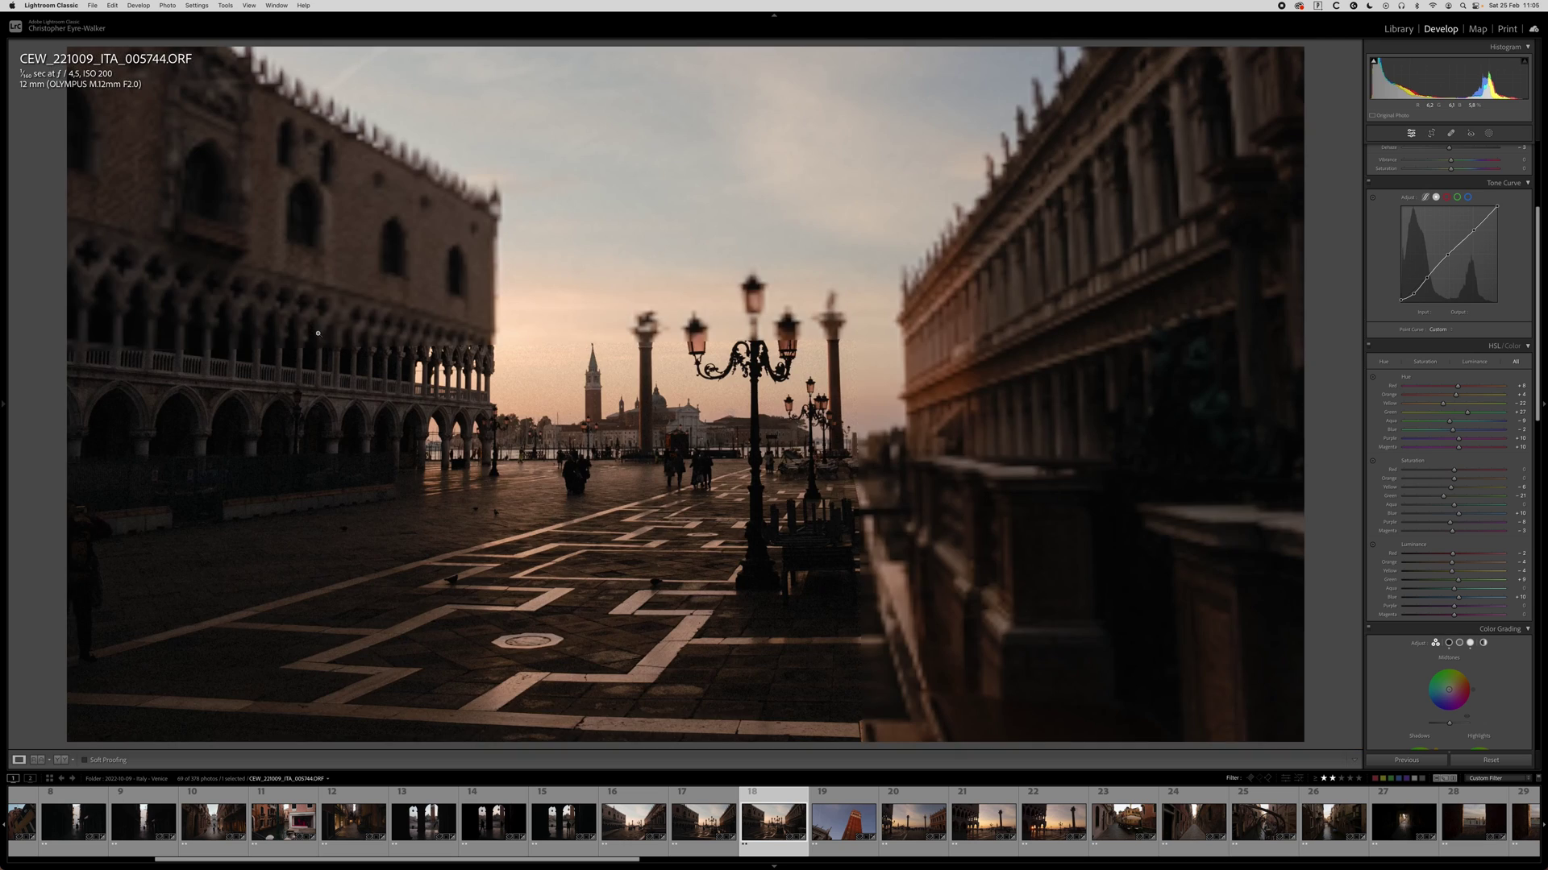
pyautogui.press('r')
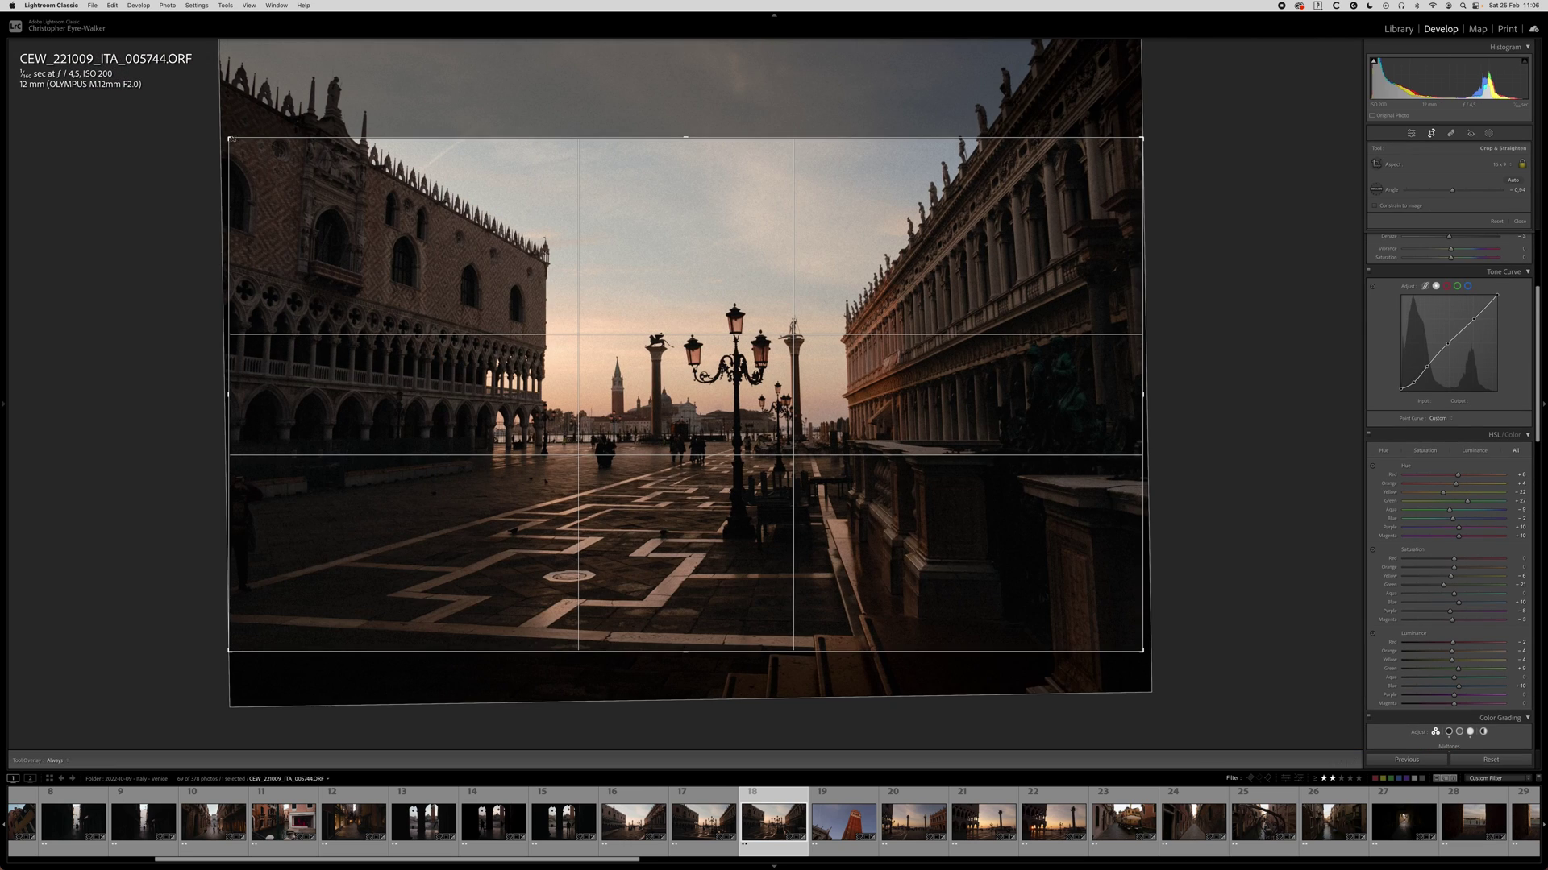
pyautogui.moveTo(234, 137); pyautogui.dragTo(245, 138)
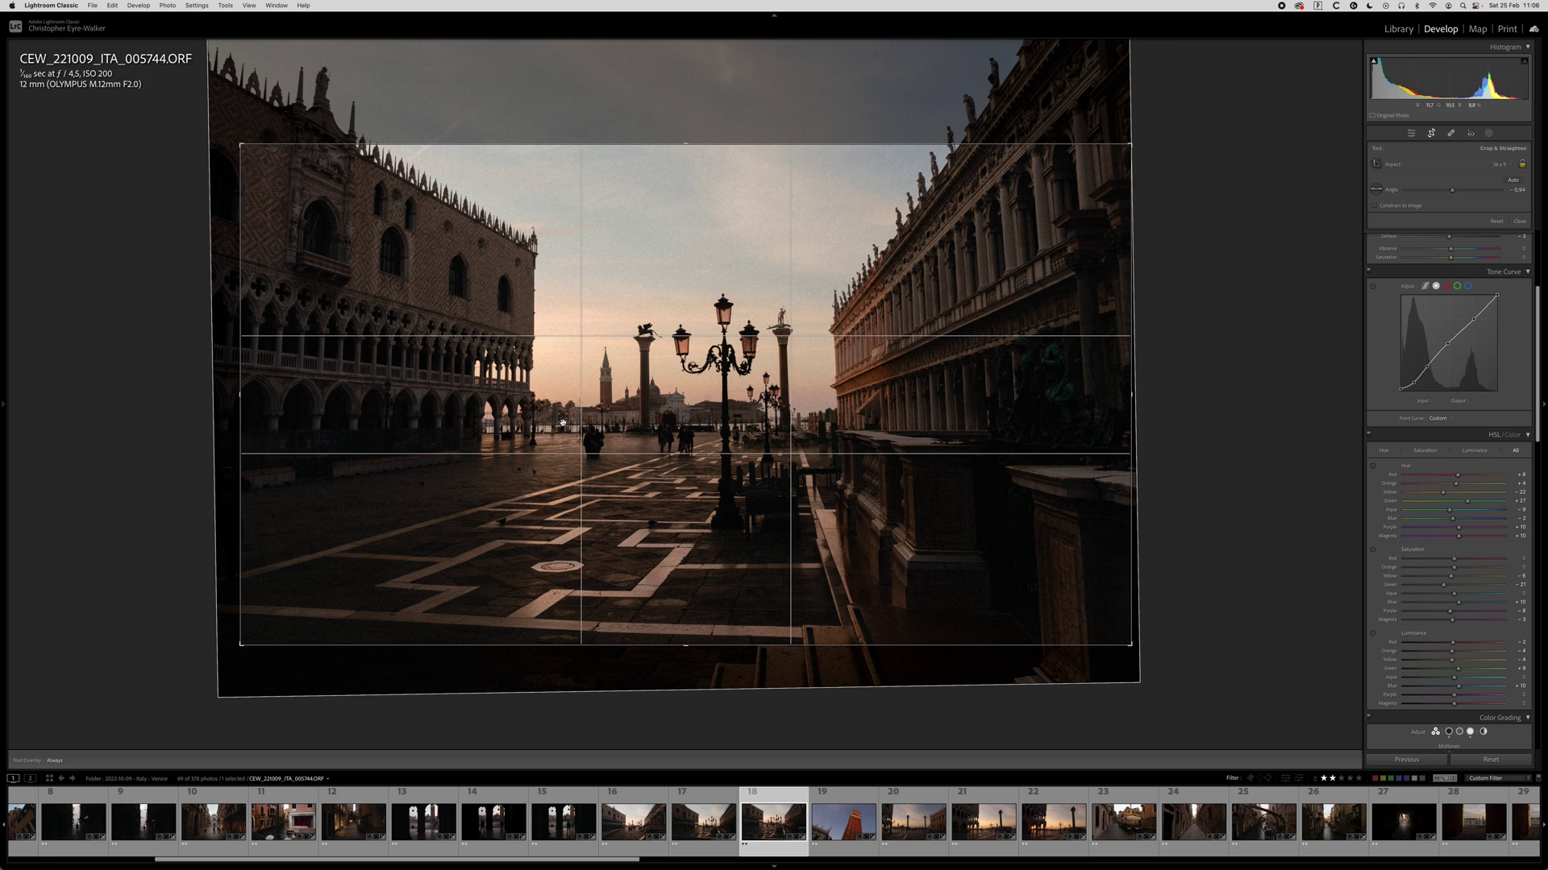
# Compare the composition against the crop guide overlays, including golden spiral orientations, thirds and triangles, return to the original grid and apply the crop.
pyautogui.press('o')
pyautogui.hotkey('shift', 'o')
pyautogui.hotkey('shift', 'o')
pyautogui.hotkey('shift', 'o')
pyautogui.hotkey('shift', 'o')
pyautogui.hotkey('shift', 'o')
pyautogui.hotkey('shift', 'o')
pyautogui.hotkey('shift', 'o')
pyautogui.hotkey('shift', 'o')
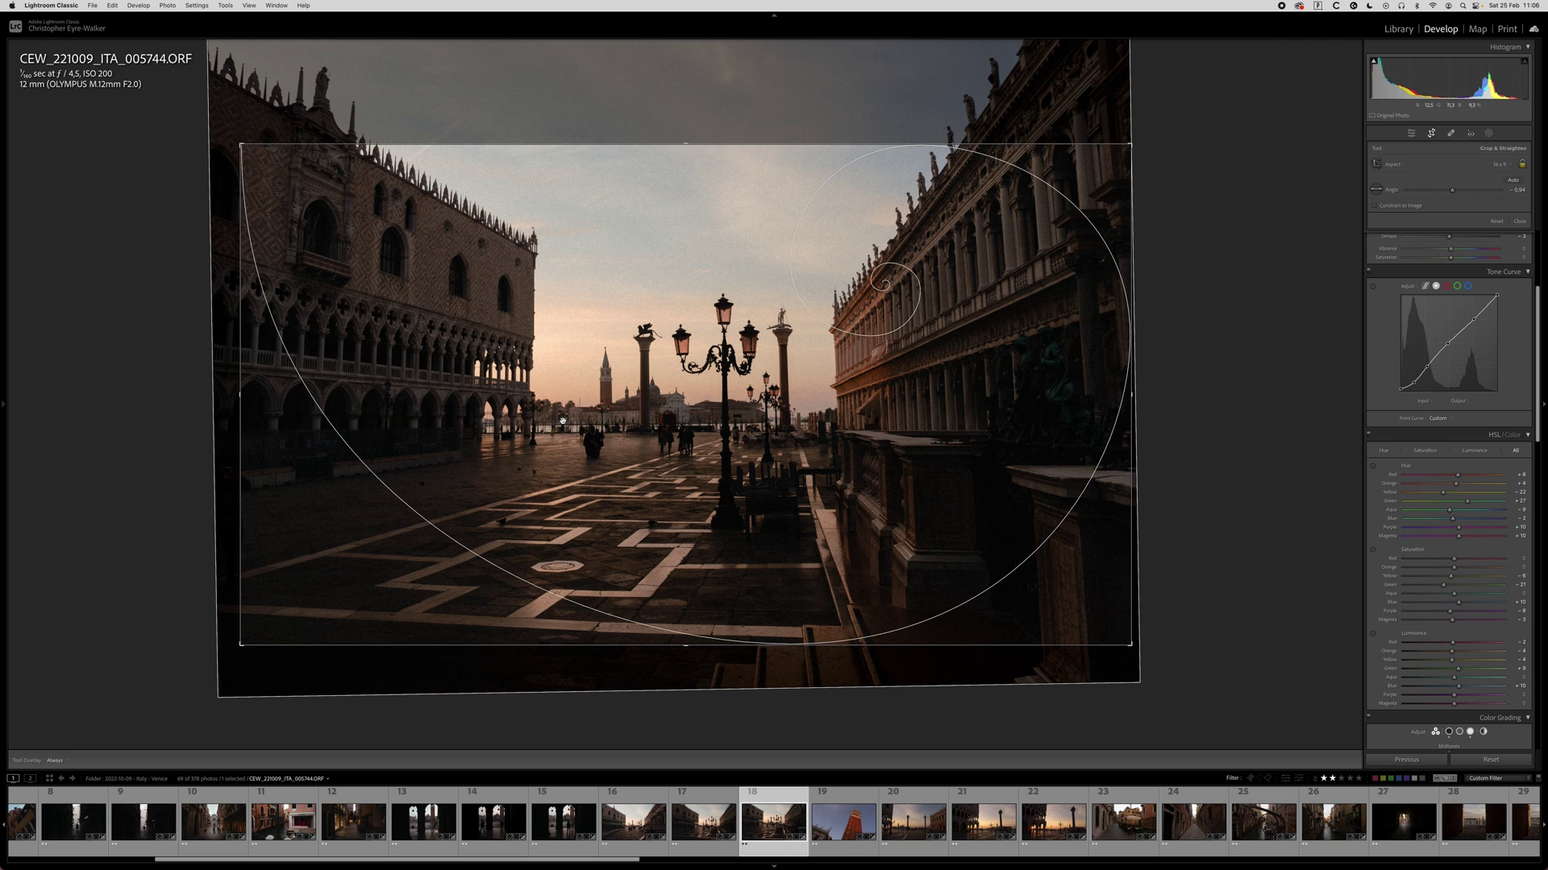
pyautogui.hotkey('shift', 'o')
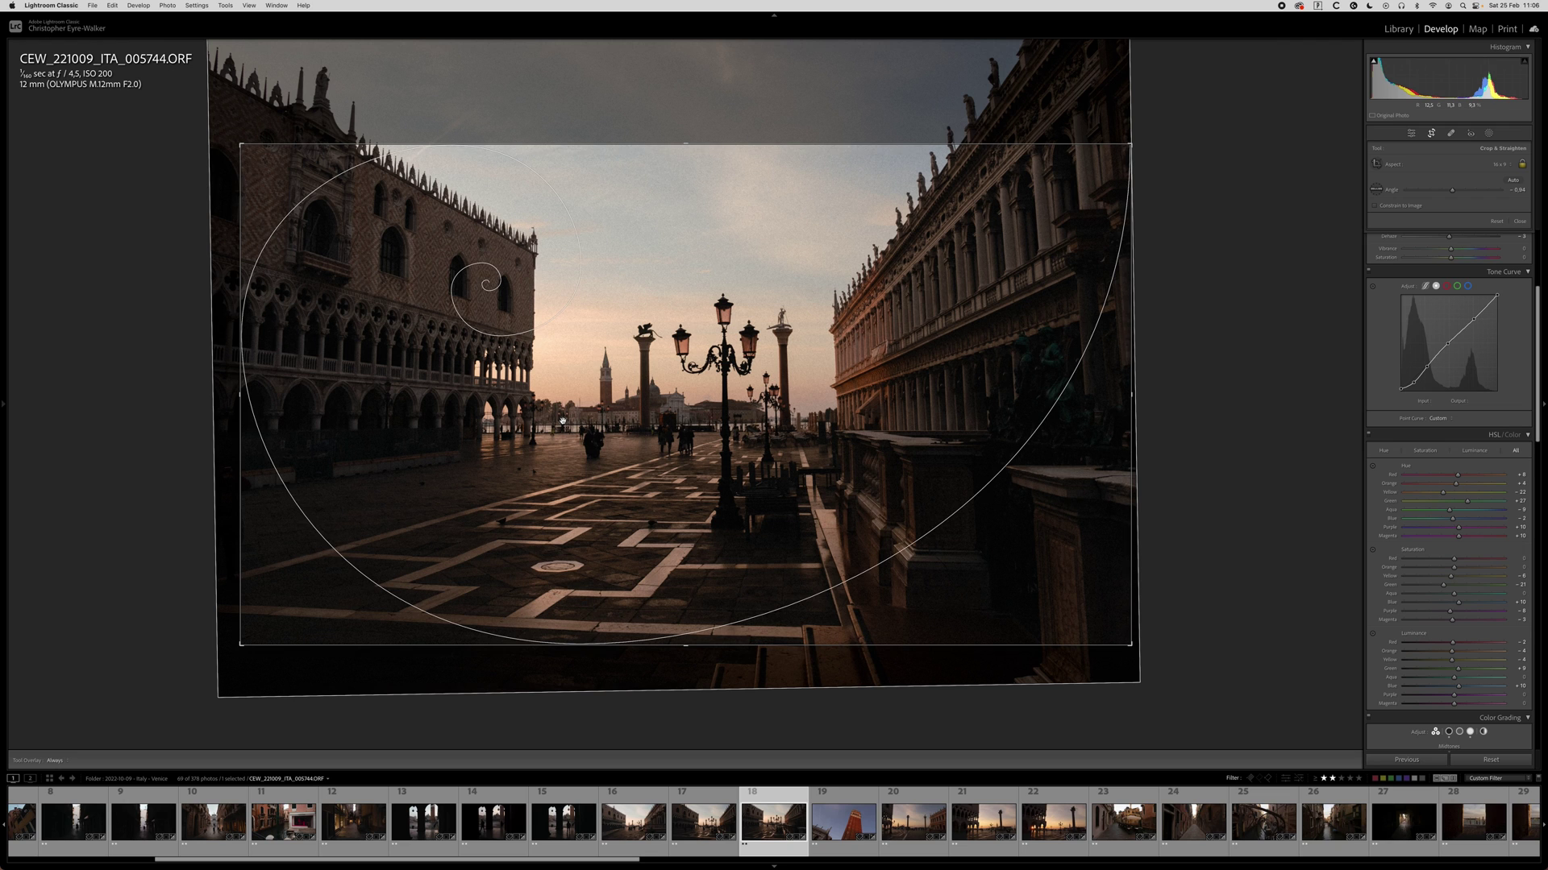
pyautogui.press('o')
pyautogui.press('o')
pyautogui.press('o')
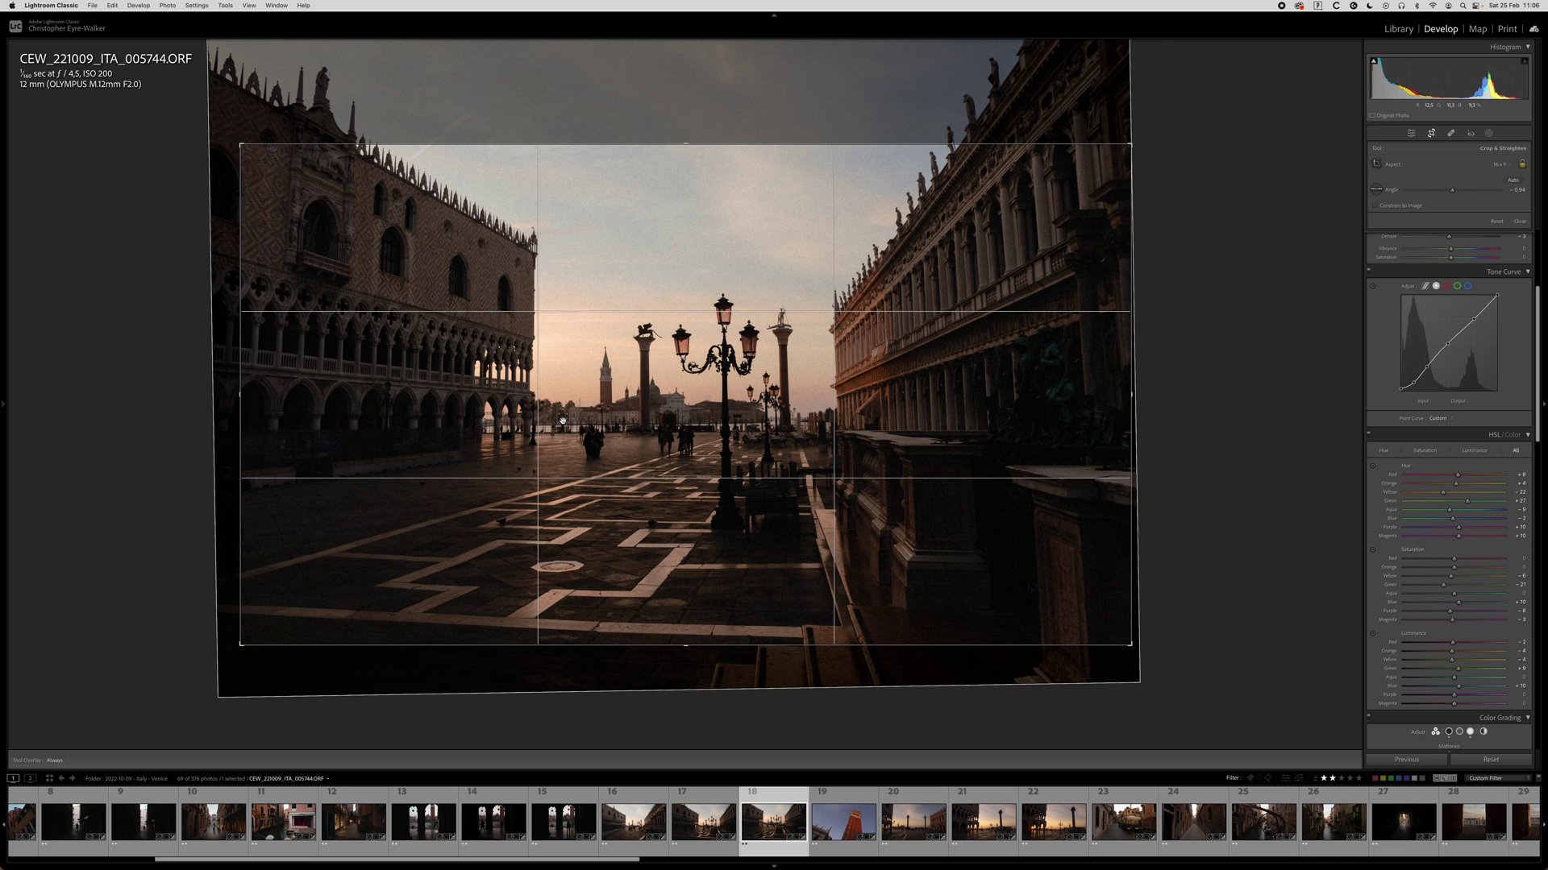
pyautogui.press('o')
pyautogui.press('o')
pyautogui.press('o')
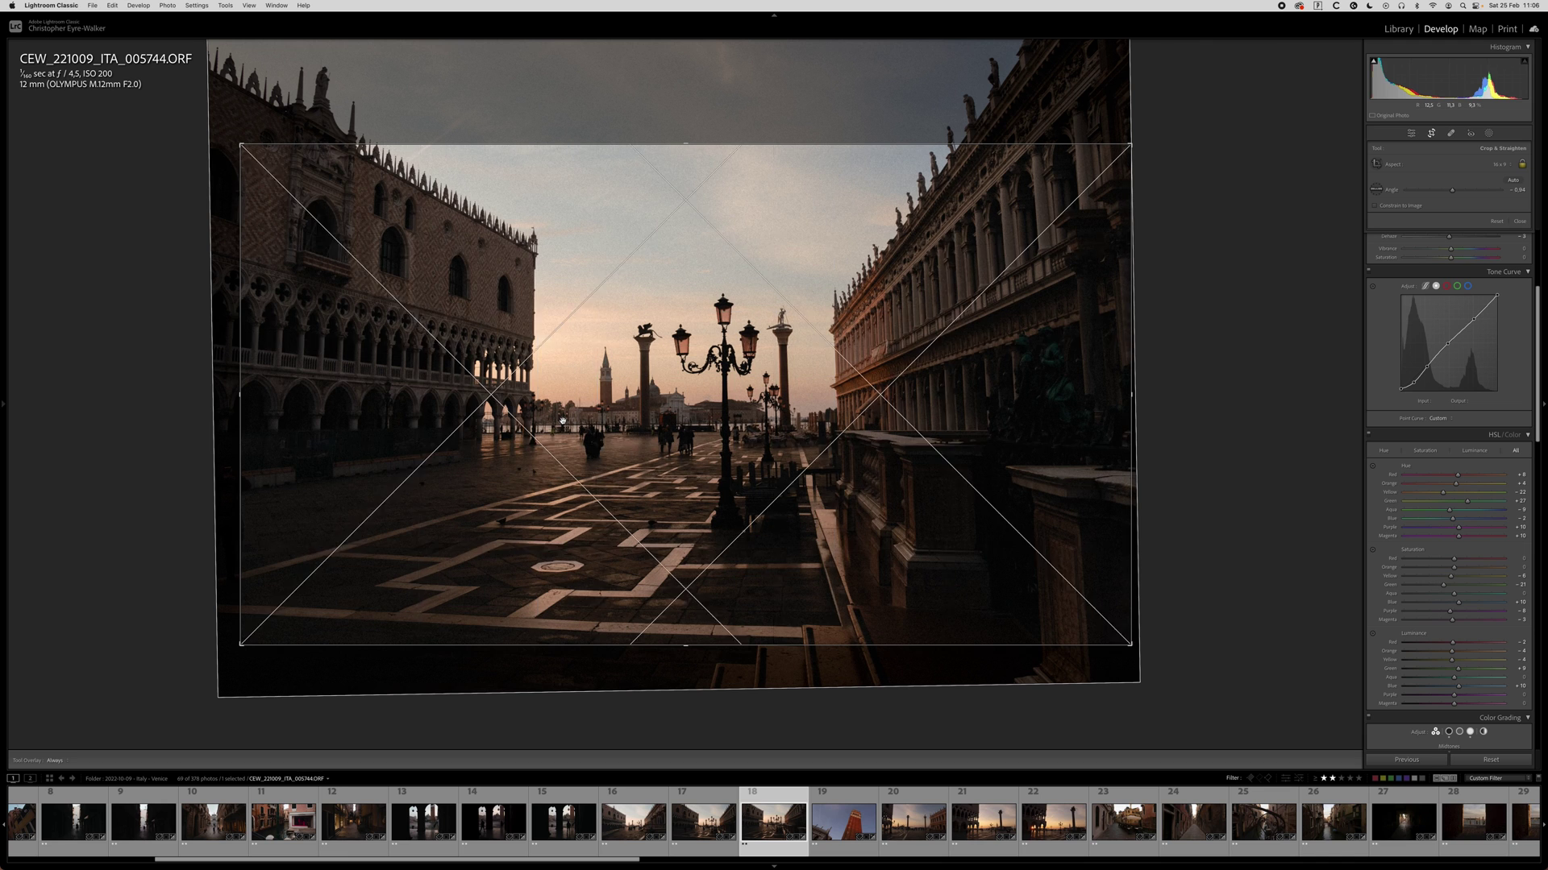
pyautogui.press('o')
pyautogui.press('o')
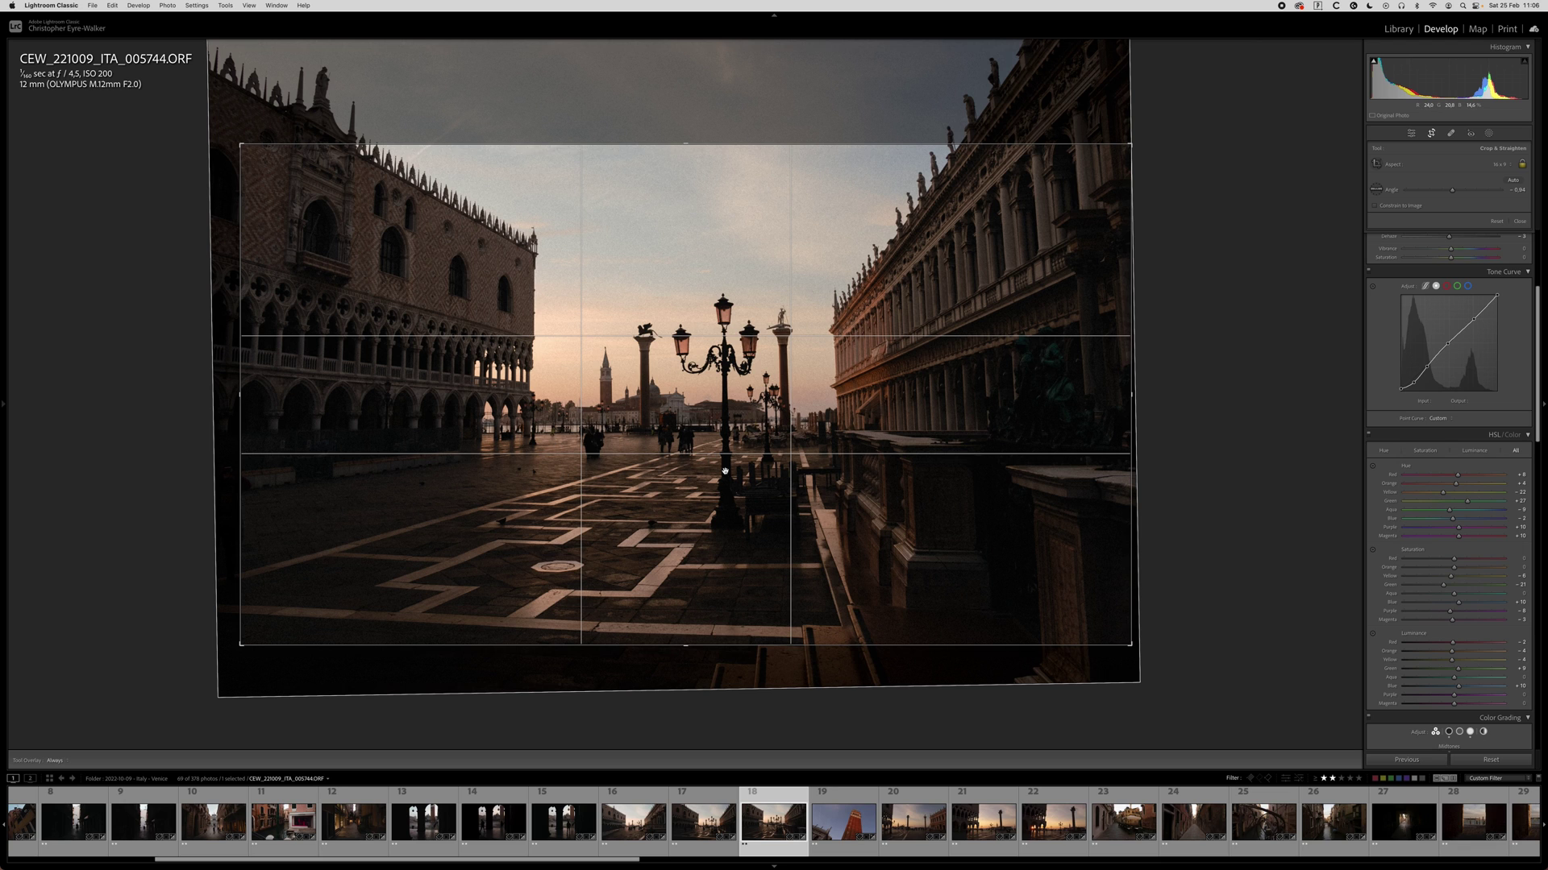
pyautogui.press('Return')
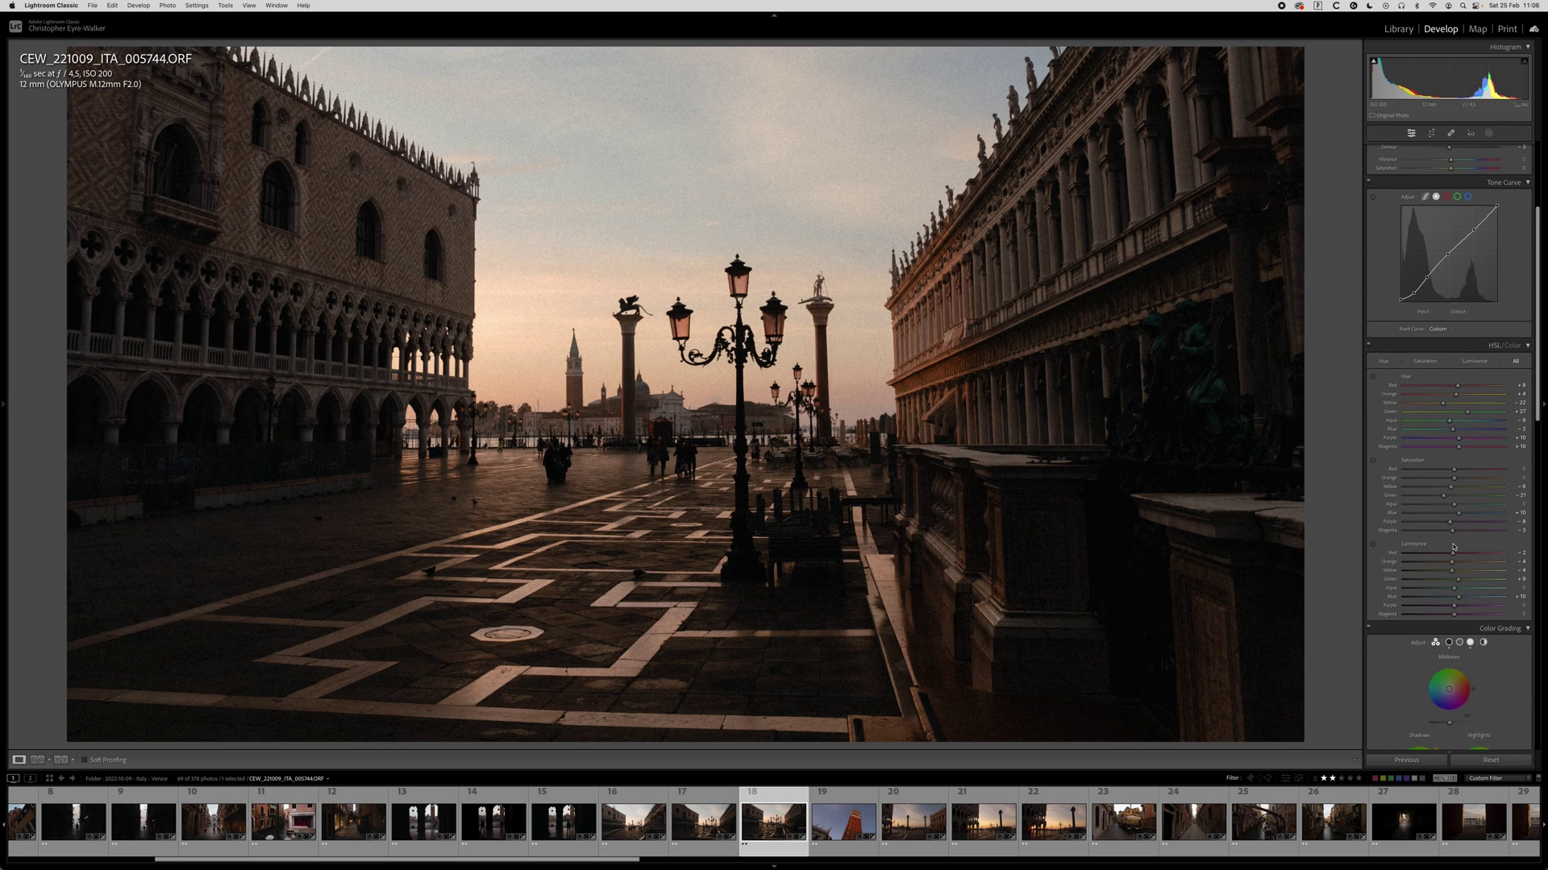
# Correct the perspective of the palace square photo with the Auto Upright transform.
pyautogui.scroll(-15, 1453, 546)
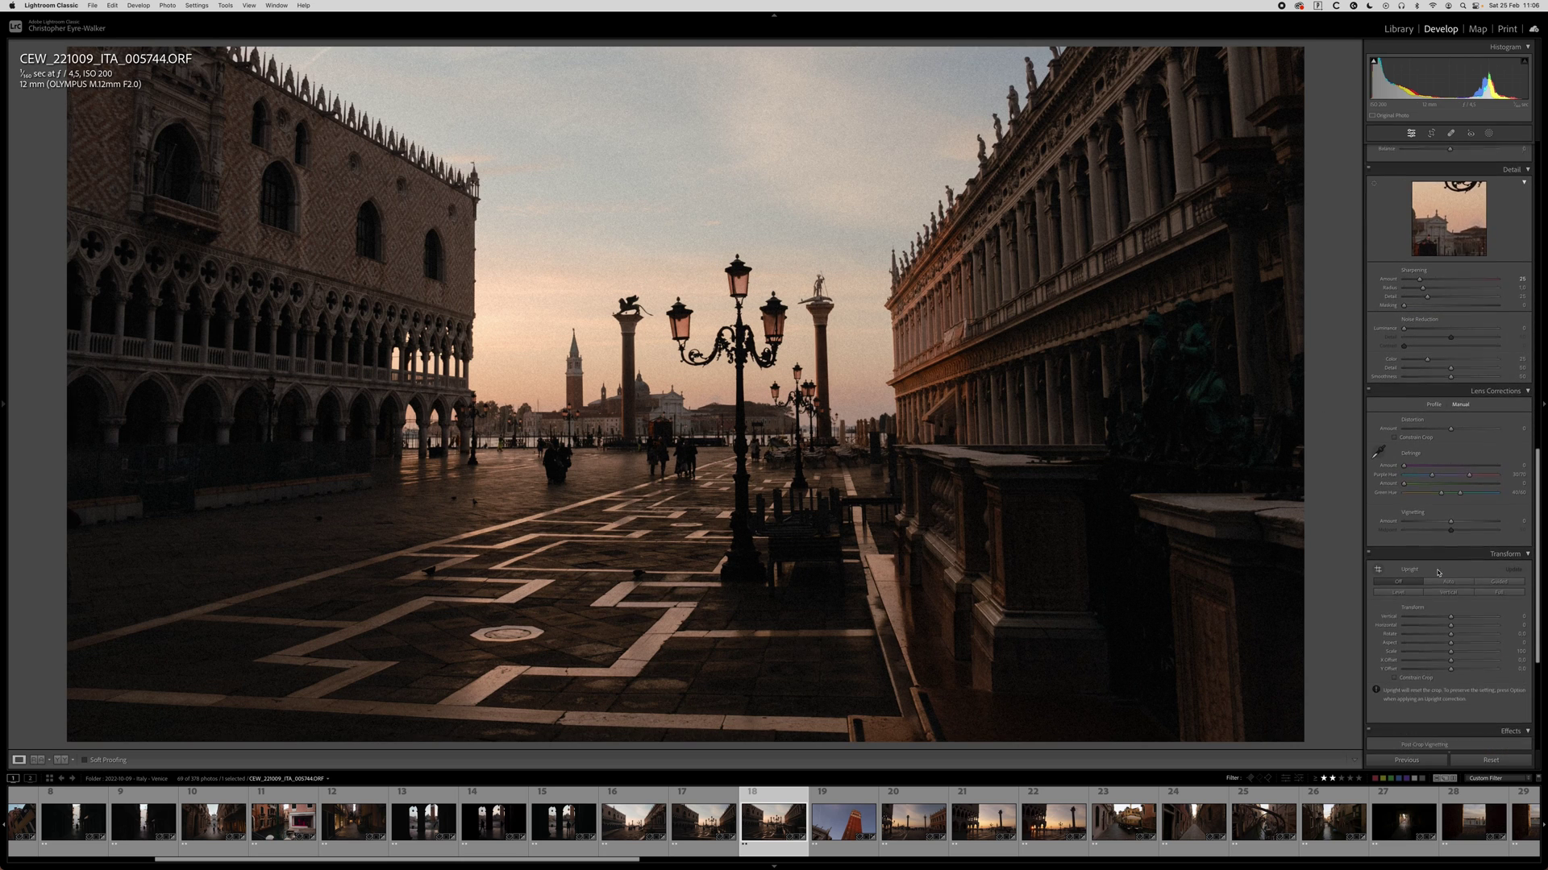
pyautogui.scroll(-4, 1439, 572)
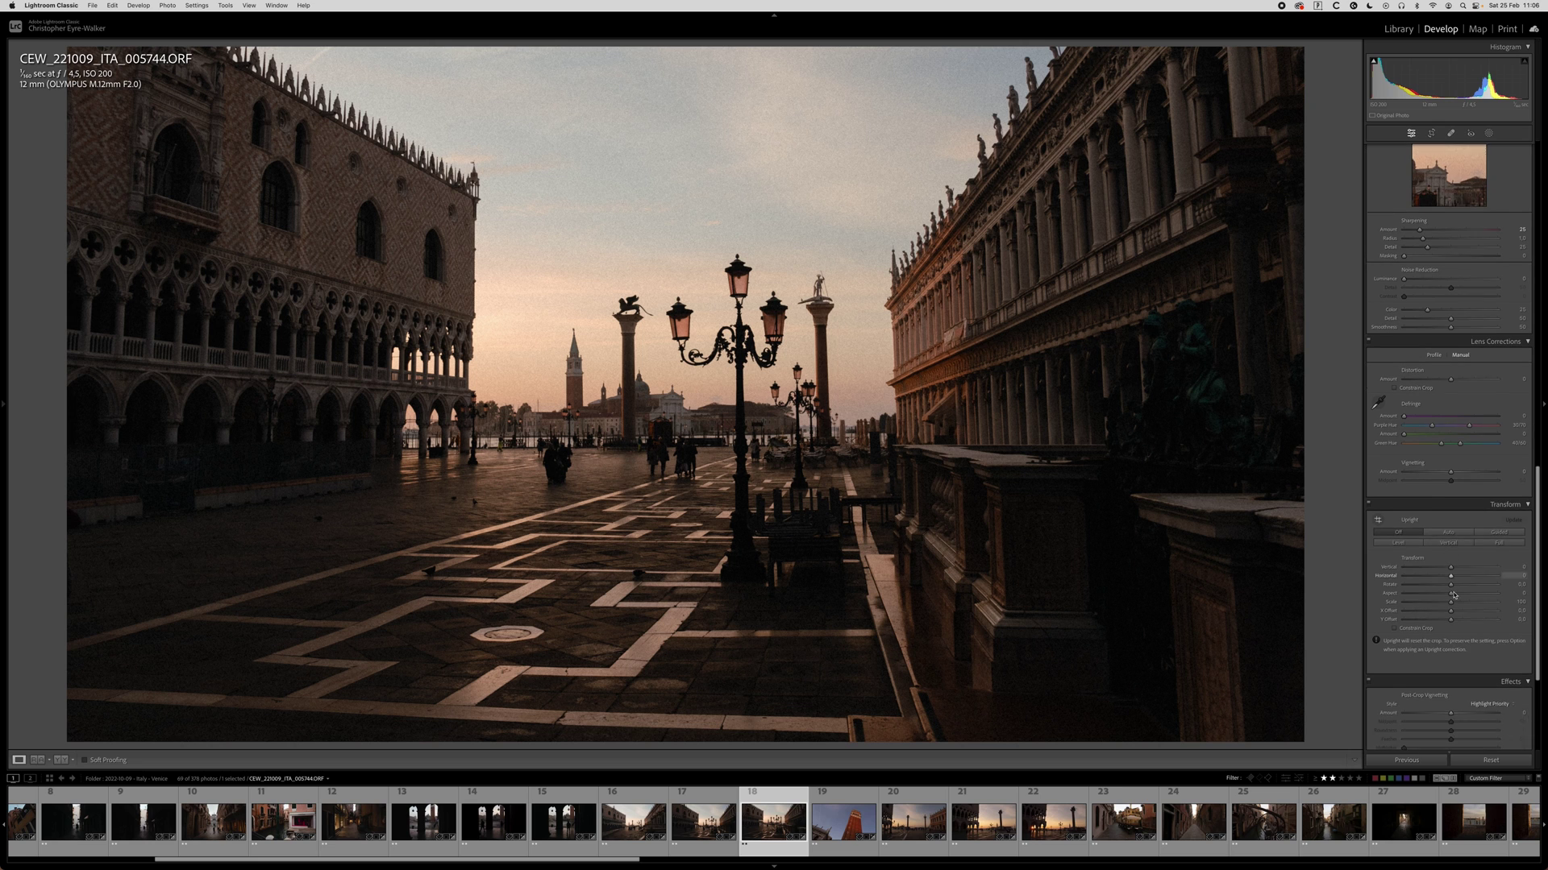
pyautogui.scroll(-3, 1454, 594)
pyautogui.click(1449, 470)
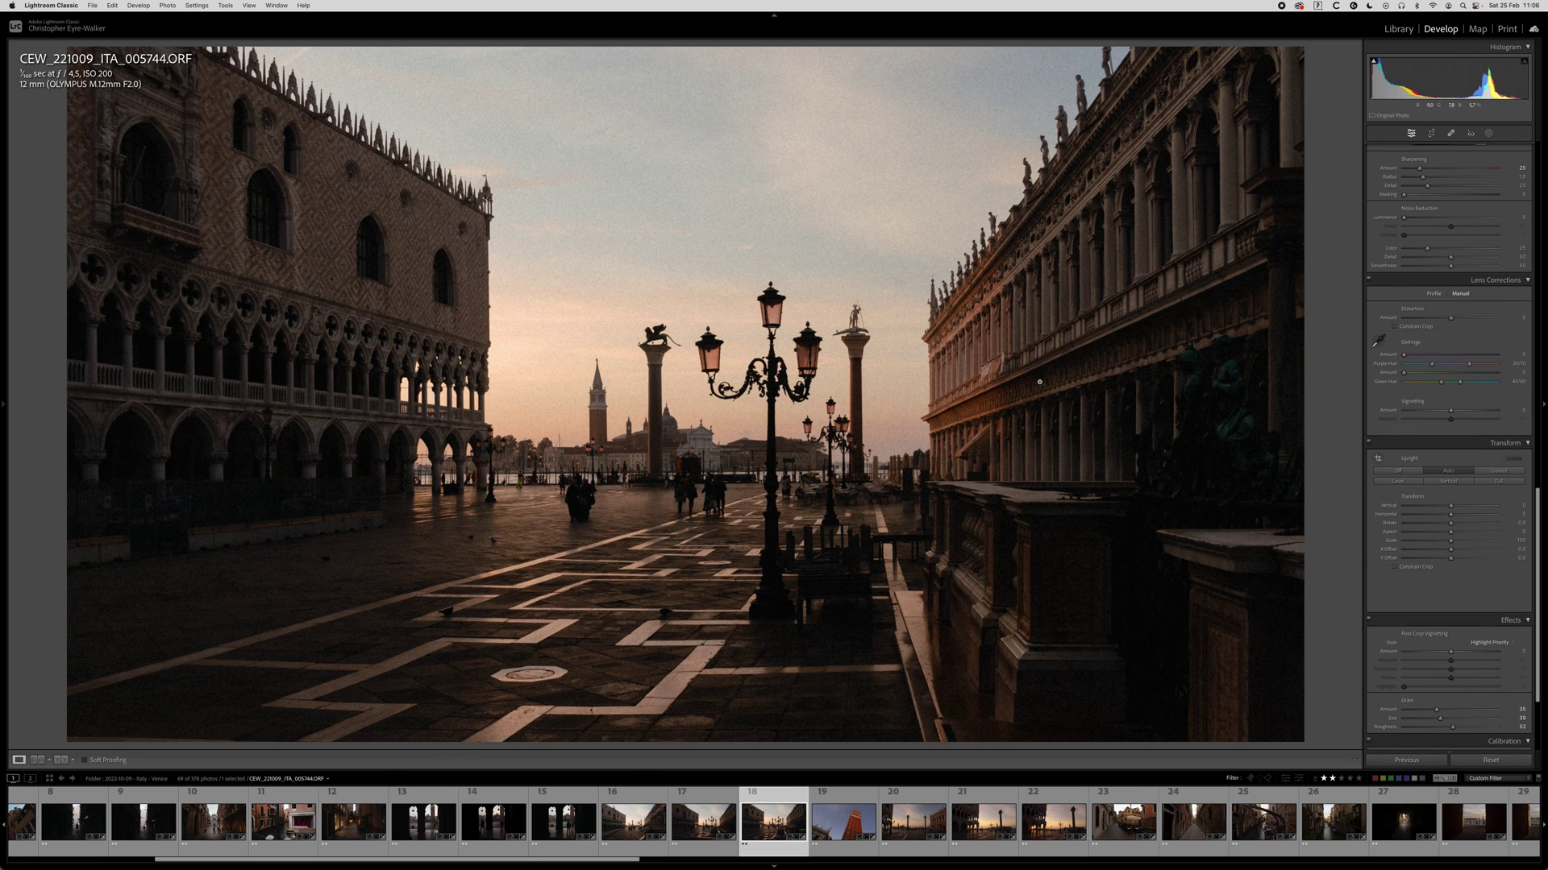
# Widen the crop of the palace square photo slightly to take in more of the palace side, and apply it.
pyautogui.press('r')
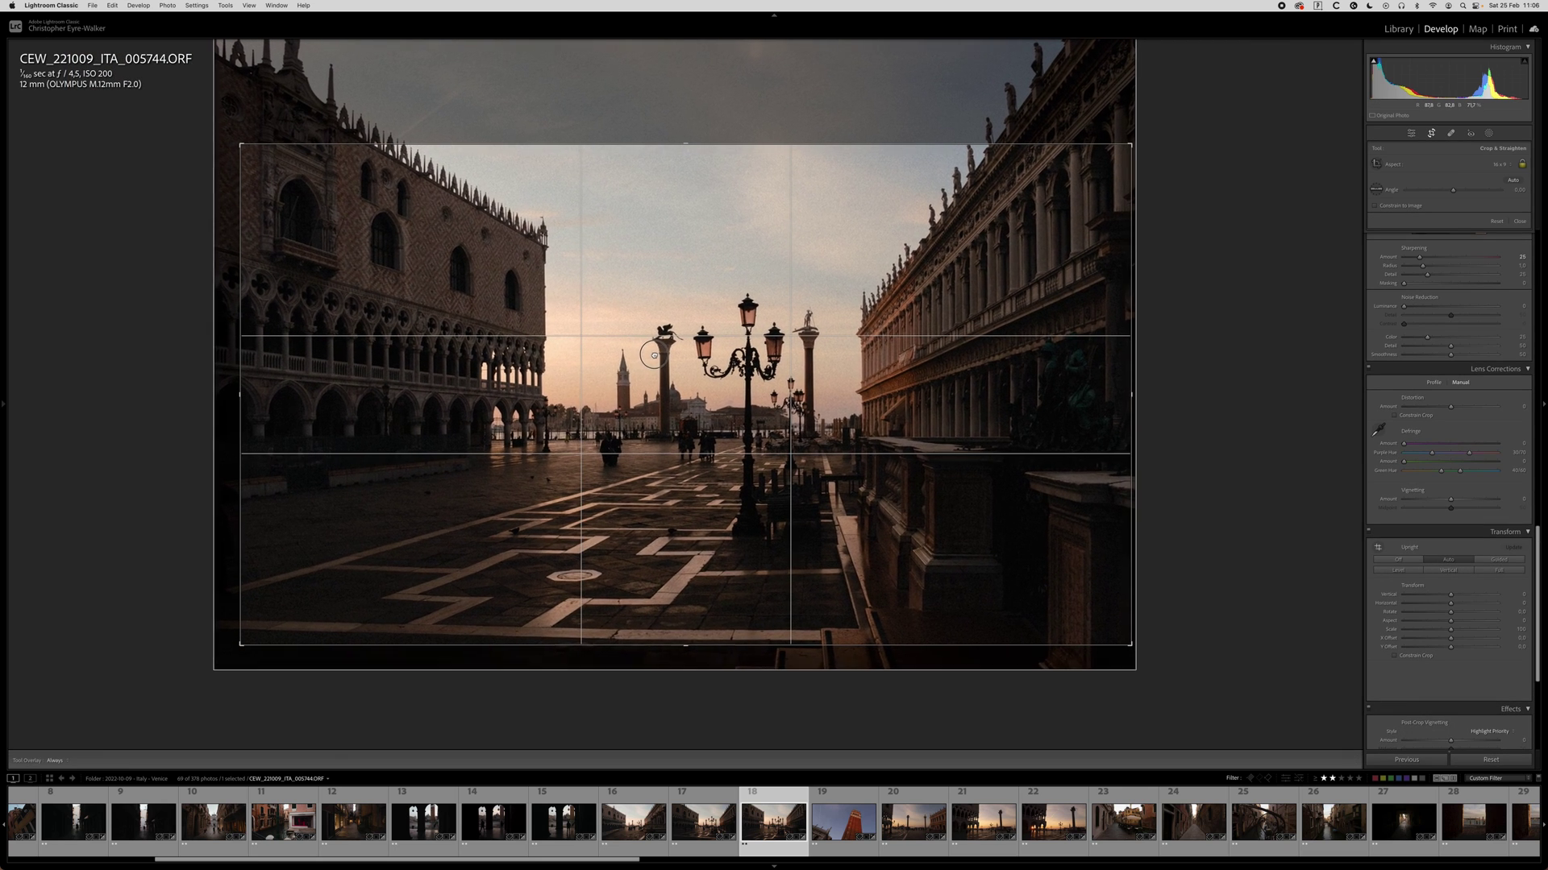
pyautogui.moveTo(240, 144); pyautogui.dragTo(229, 129)
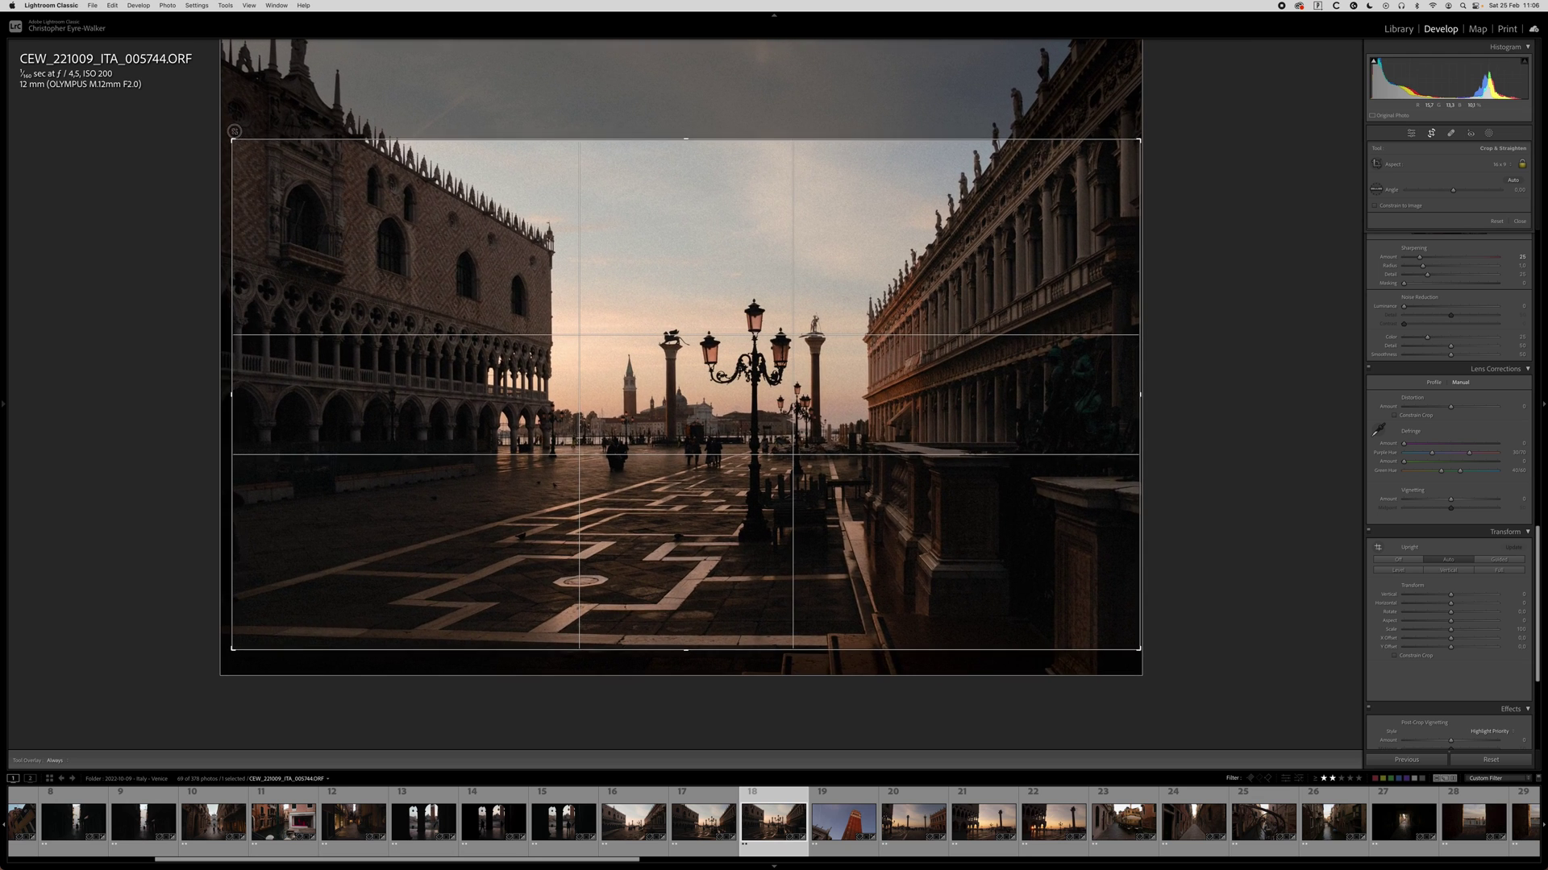
pyautogui.press('Return')
pyautogui.press('r')
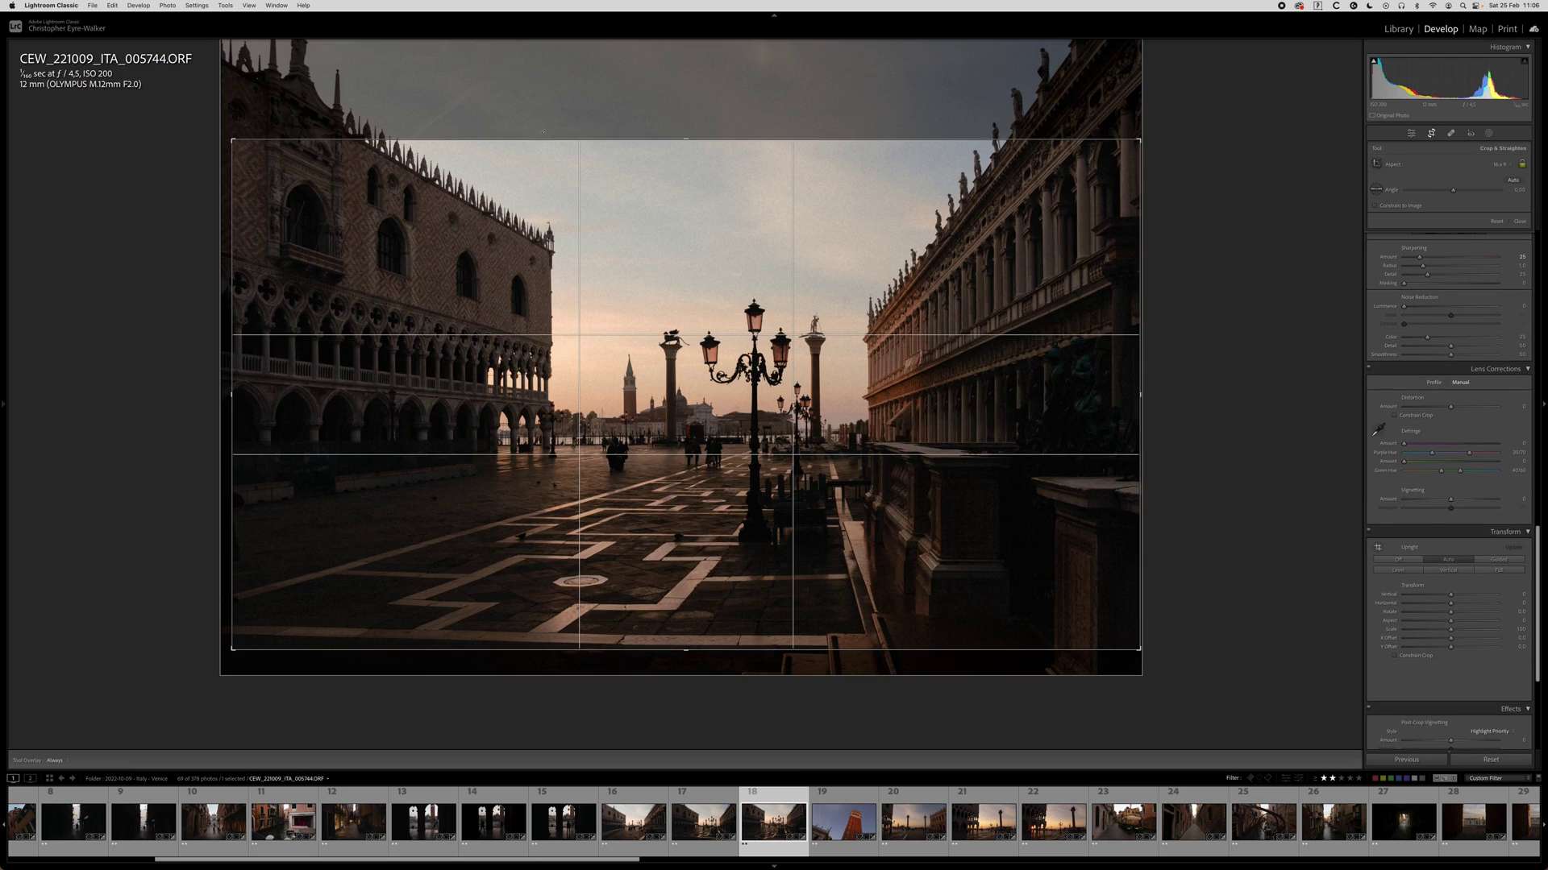
pyautogui.press('Return')
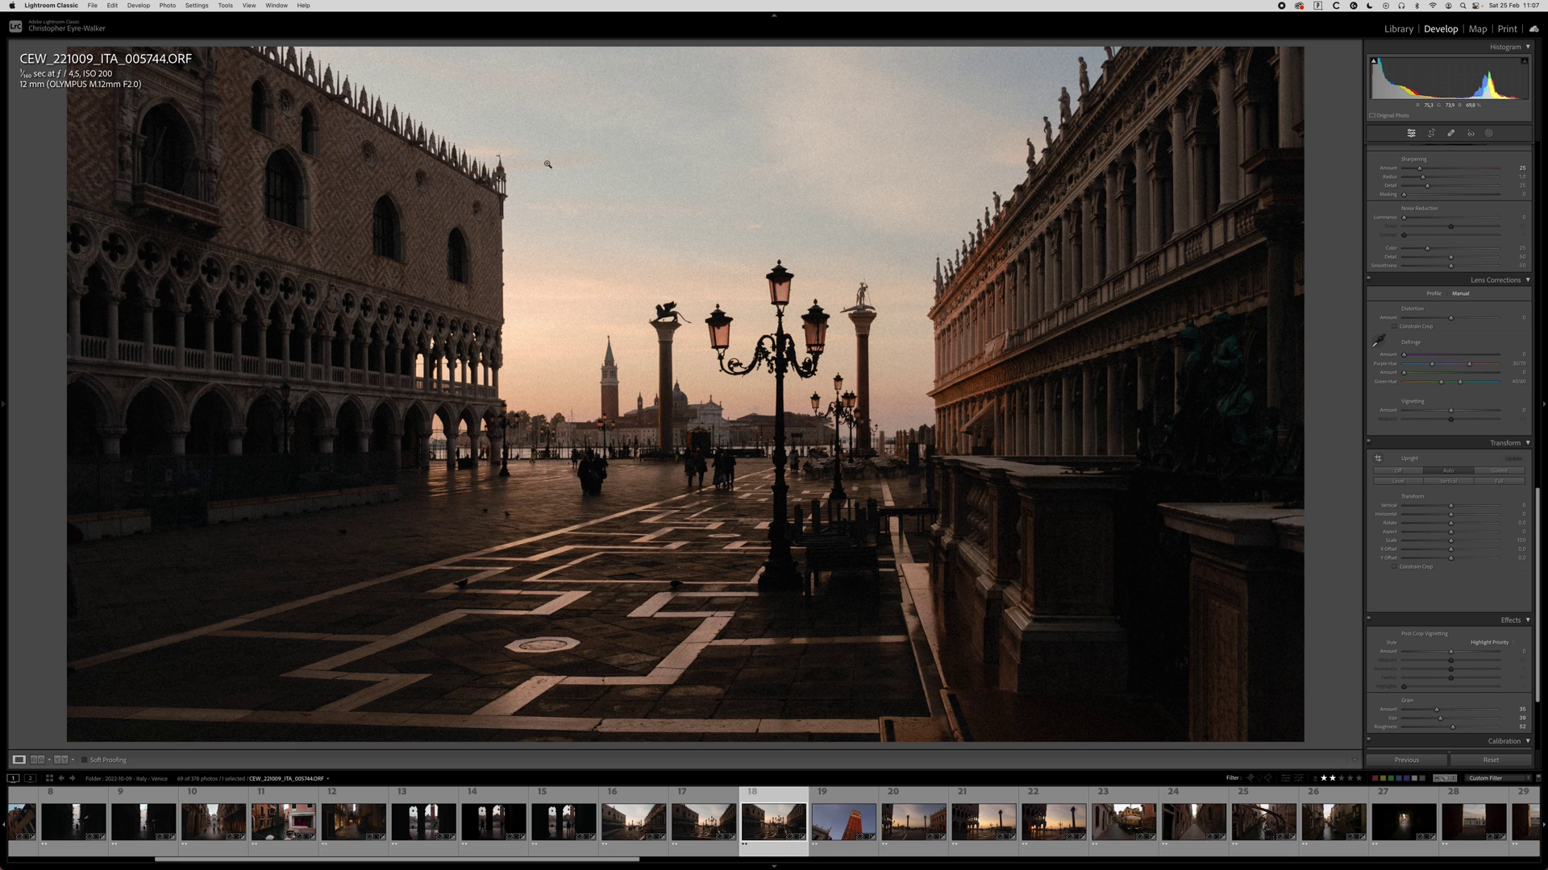
# Paste the copied settings onto the next photo, the red brick bell tower.
pyautogui.press('Right')
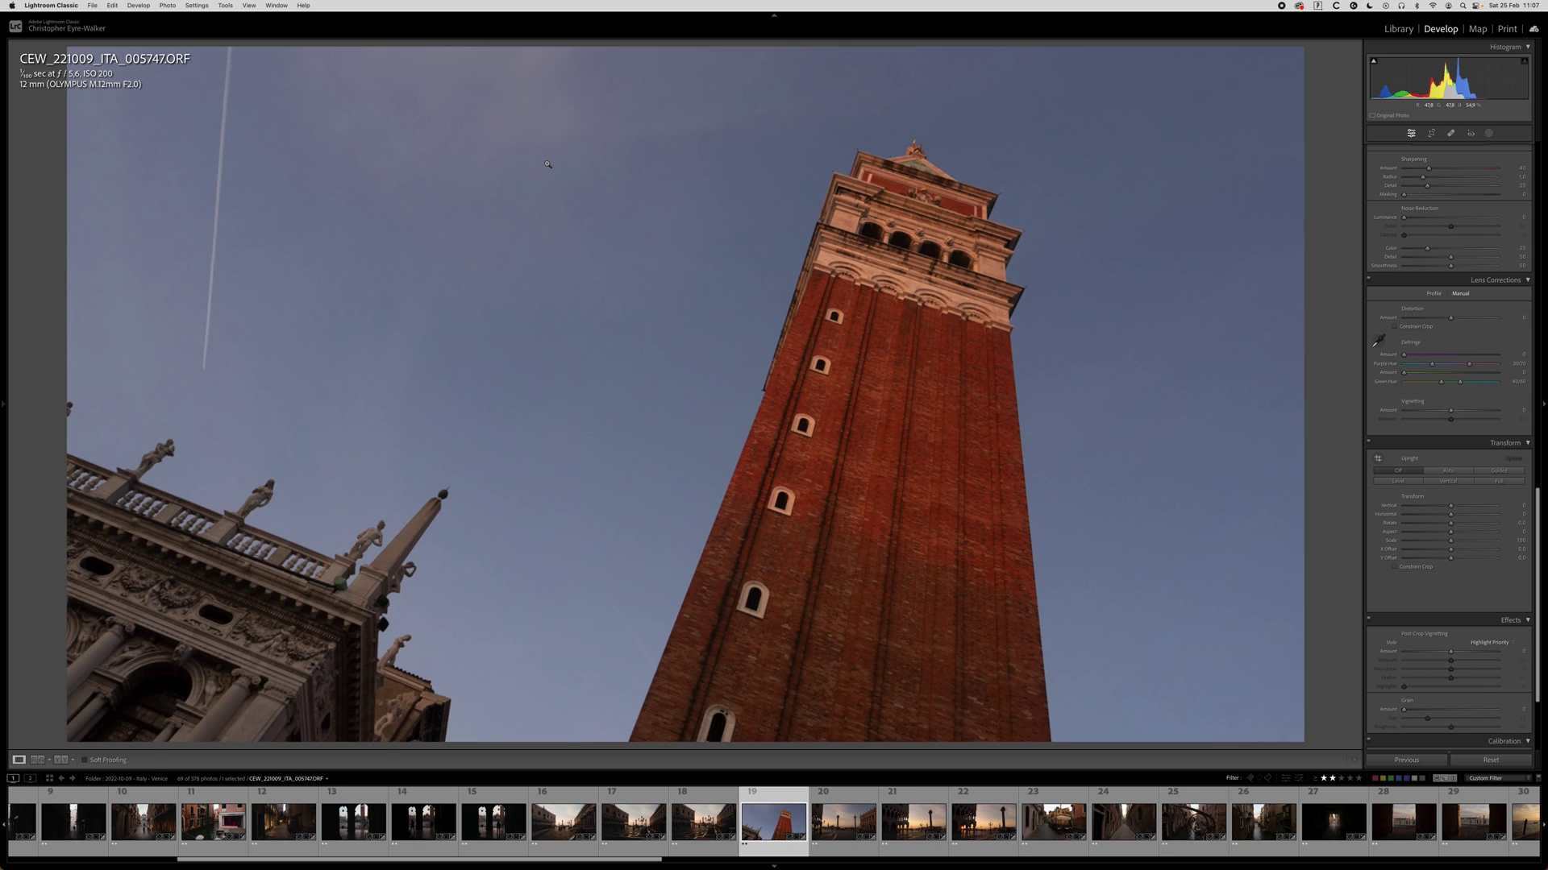
pyautogui.press('super+shift+v')
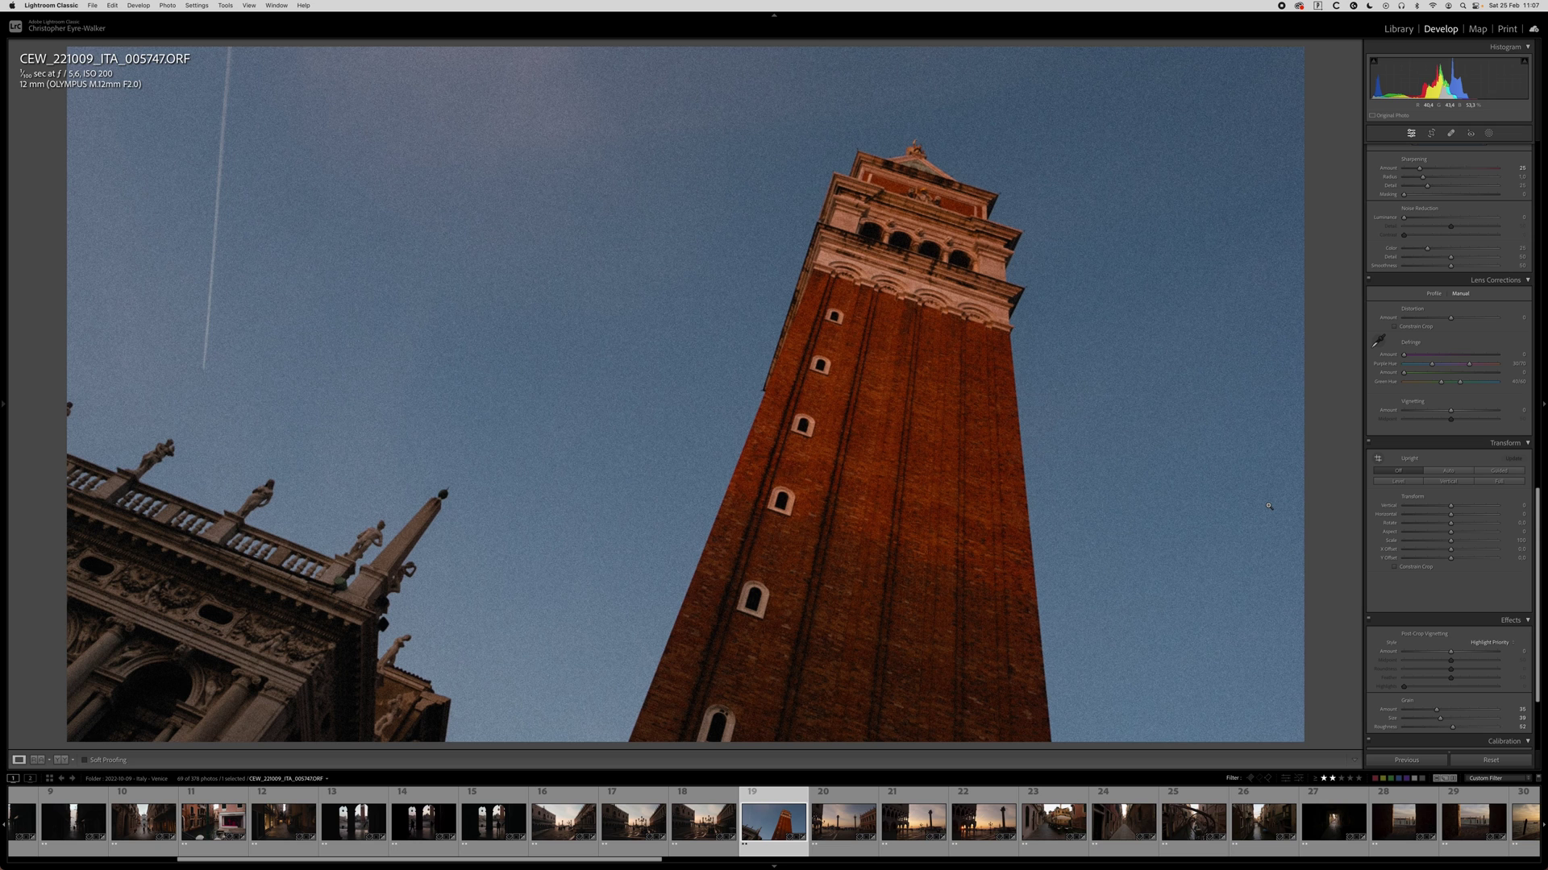
# Look through the following sunset photos, switch the info overlay to date and dimensions, and return to the photo with two columns.
pyautogui.press('Right')
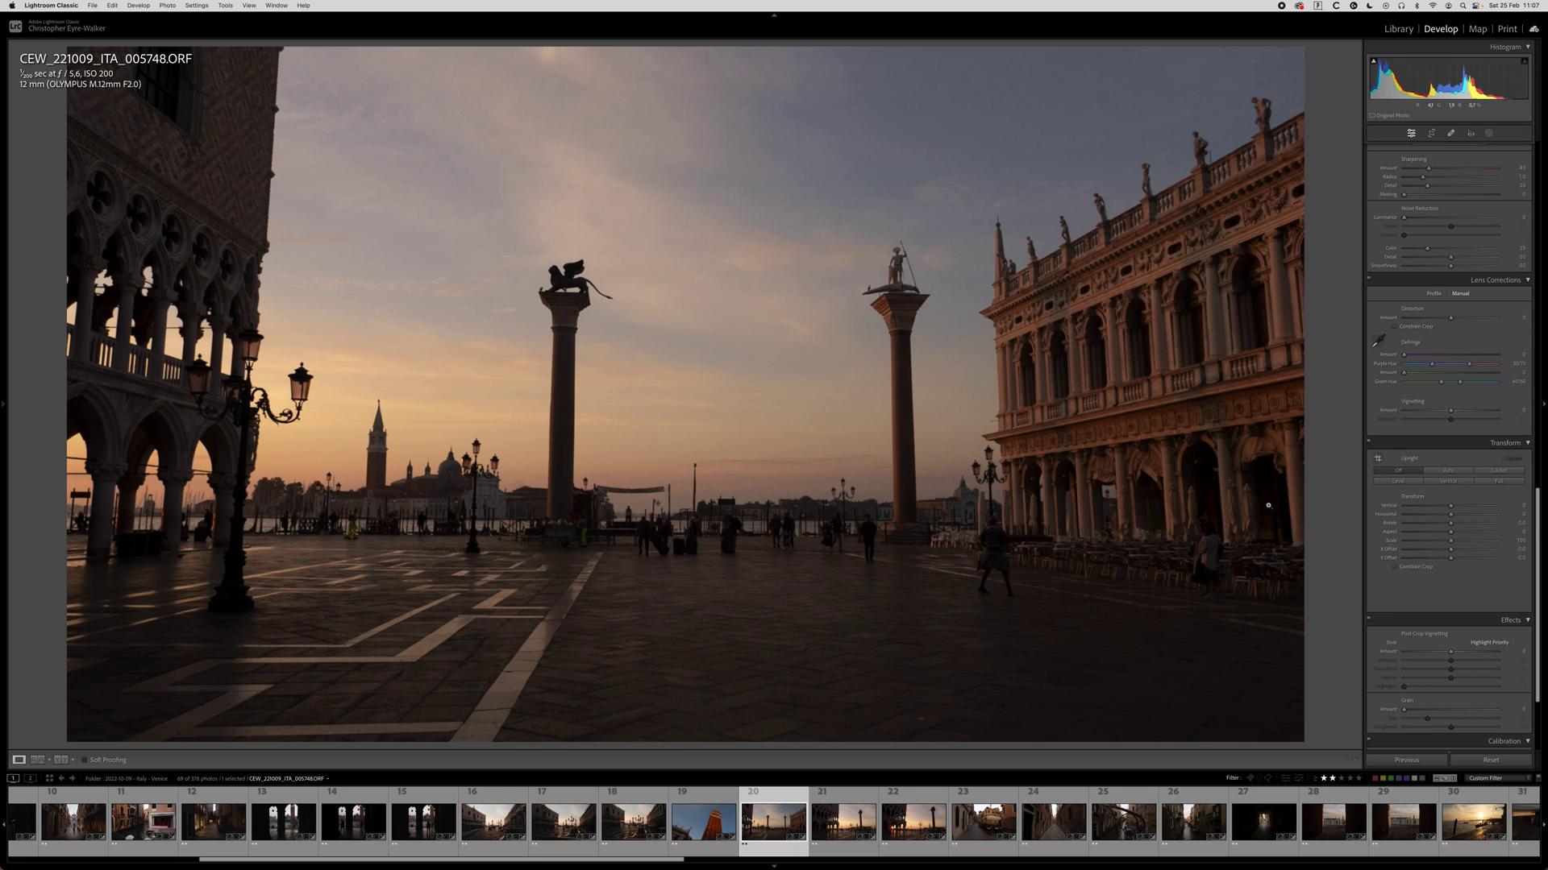
pyautogui.press('Right')
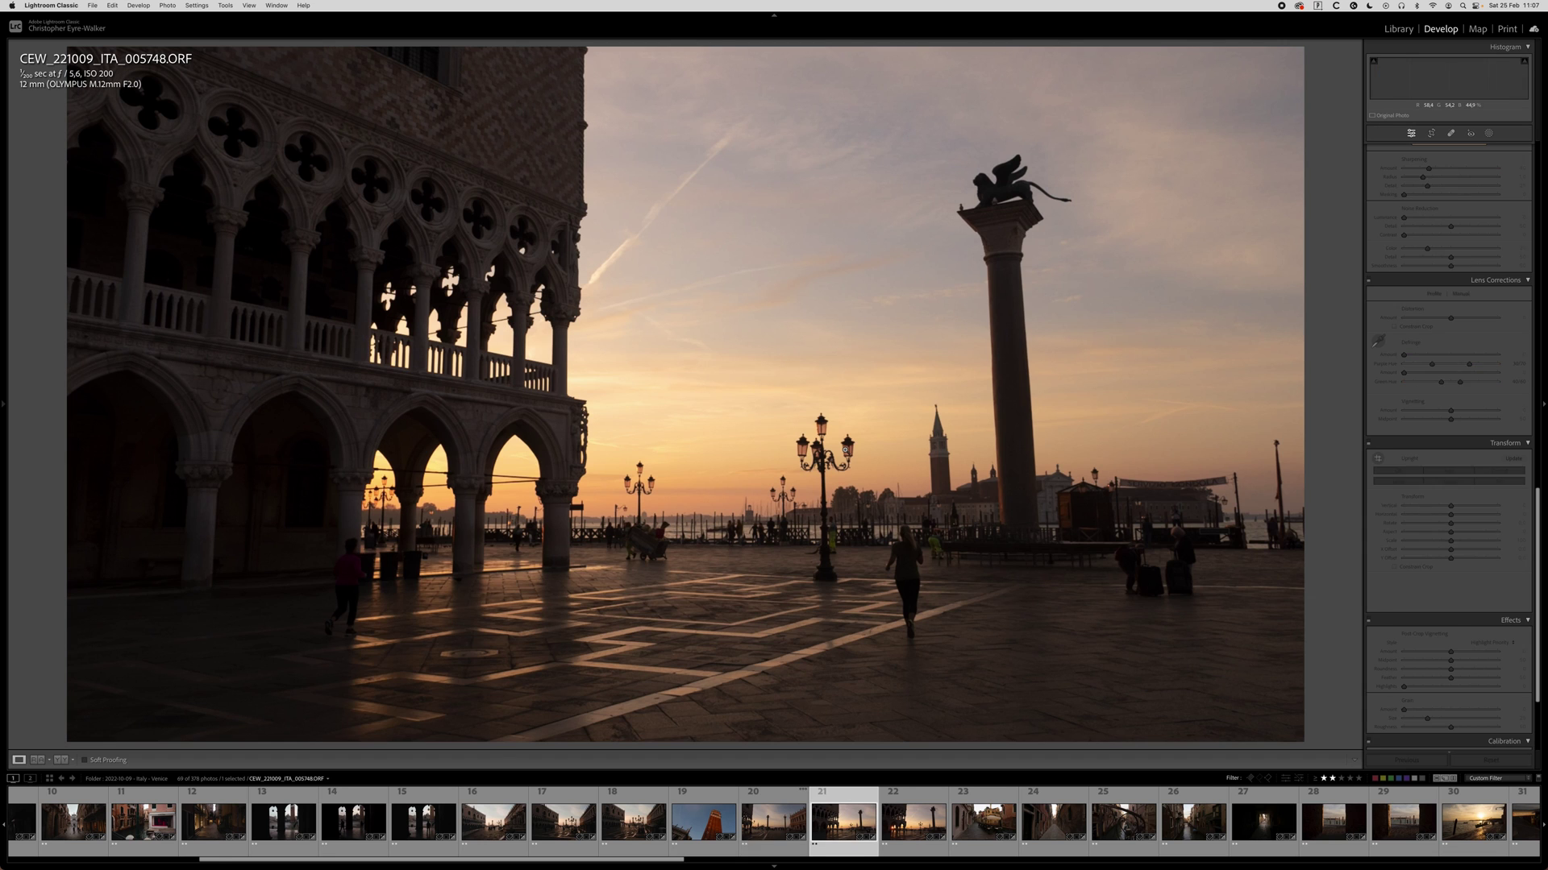
pyautogui.press('Right')
pyautogui.press('Right')
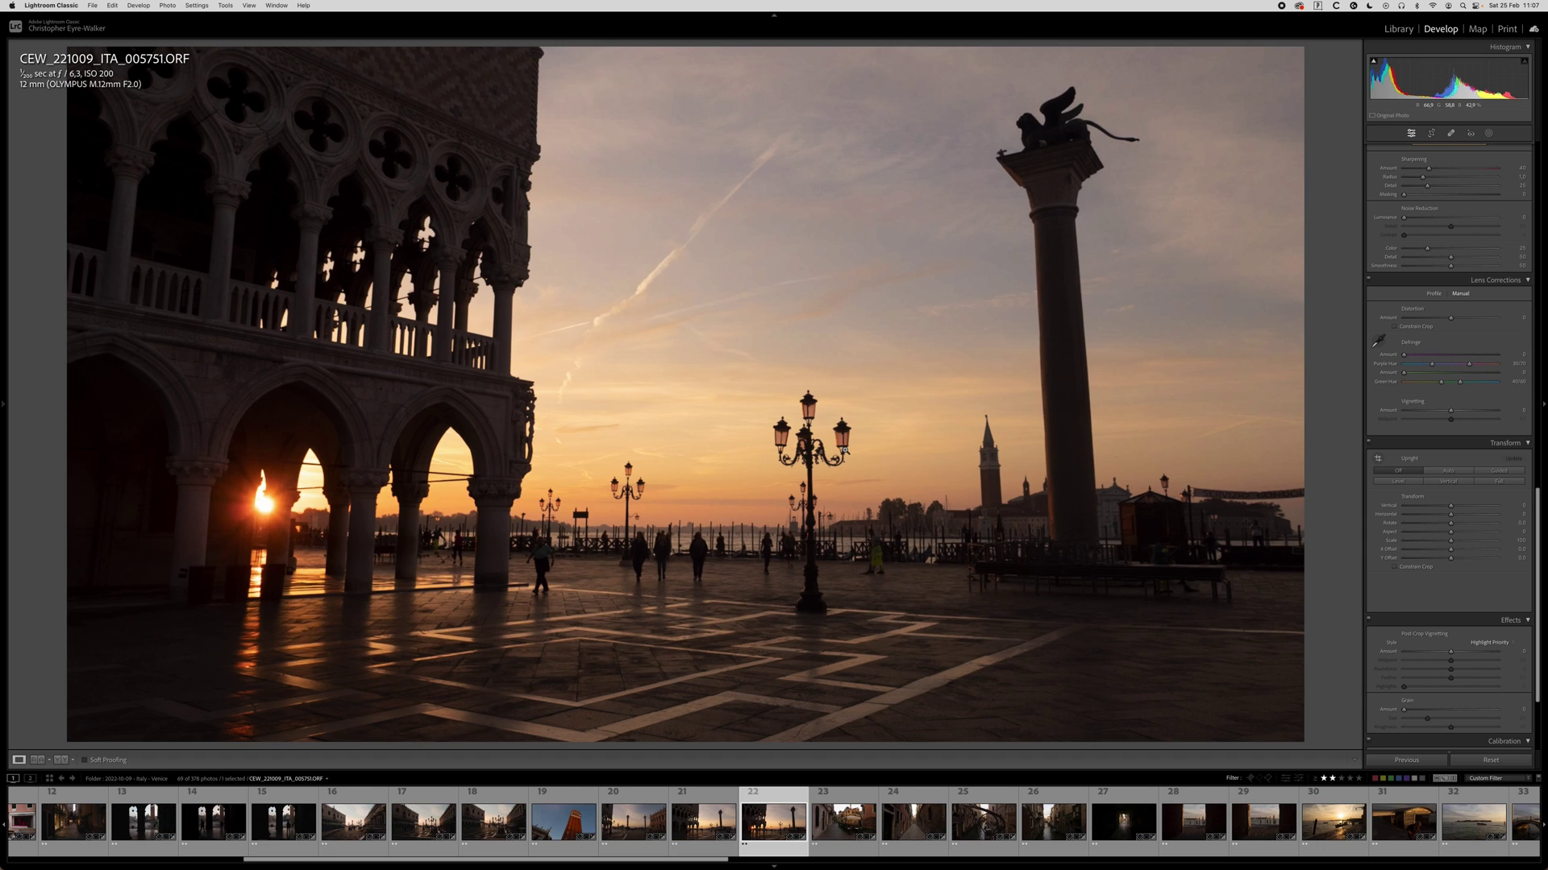
pyautogui.press('i')
pyautogui.press('Left')
pyautogui.press('Left')
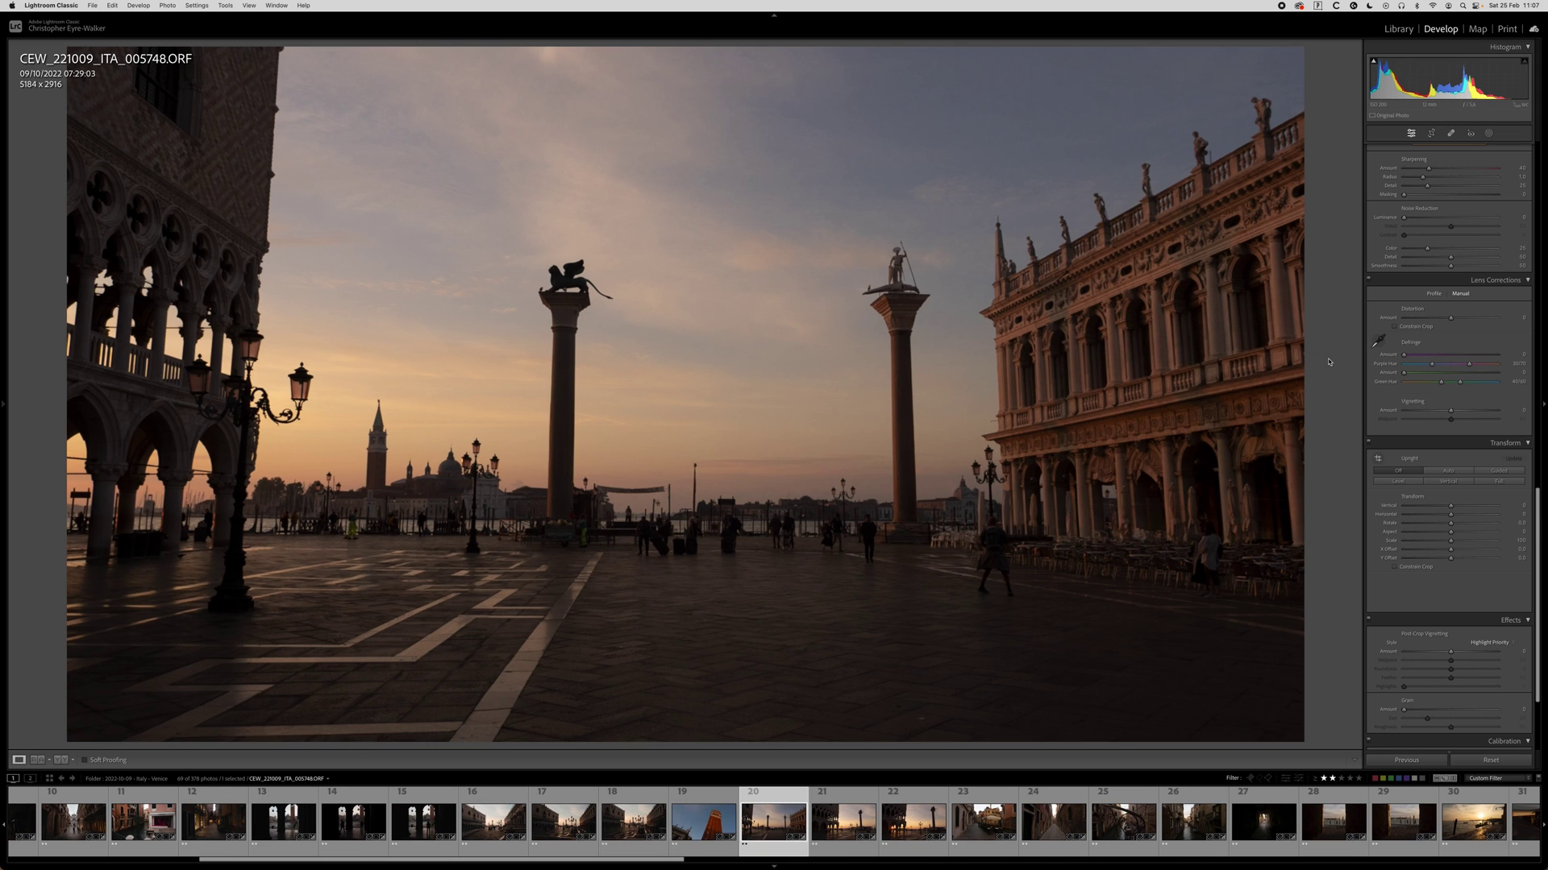
# Paste the copied settings onto the two-column sunset photo and raise its exposure to +0.20.
pyautogui.press('super+shift+v')
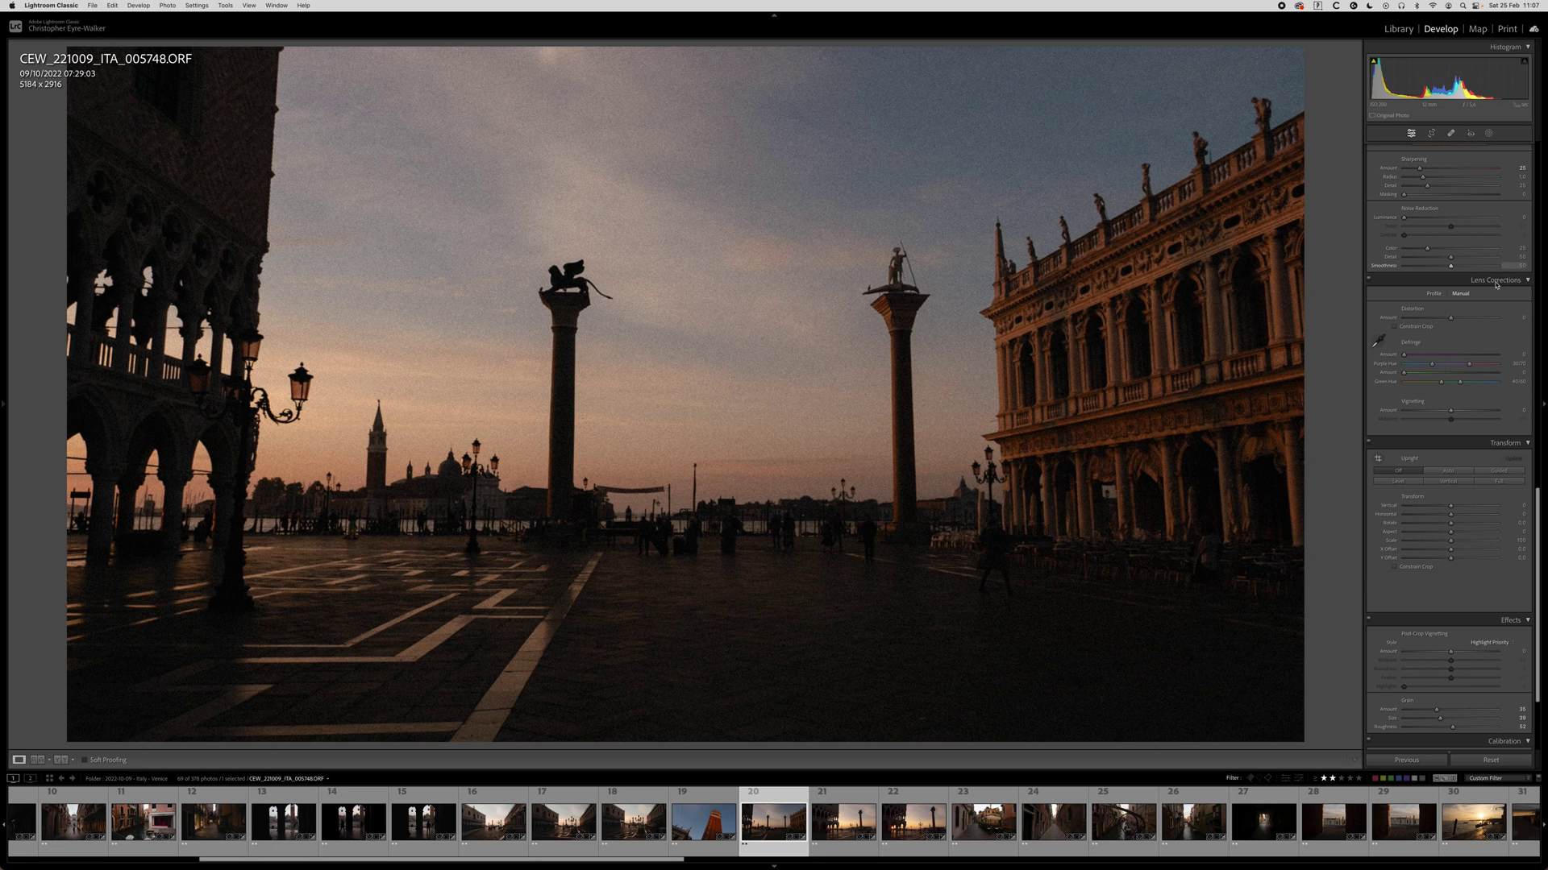
pyautogui.scroll(10, 1465, 340)
pyautogui.scroll(3, 1465, 339)
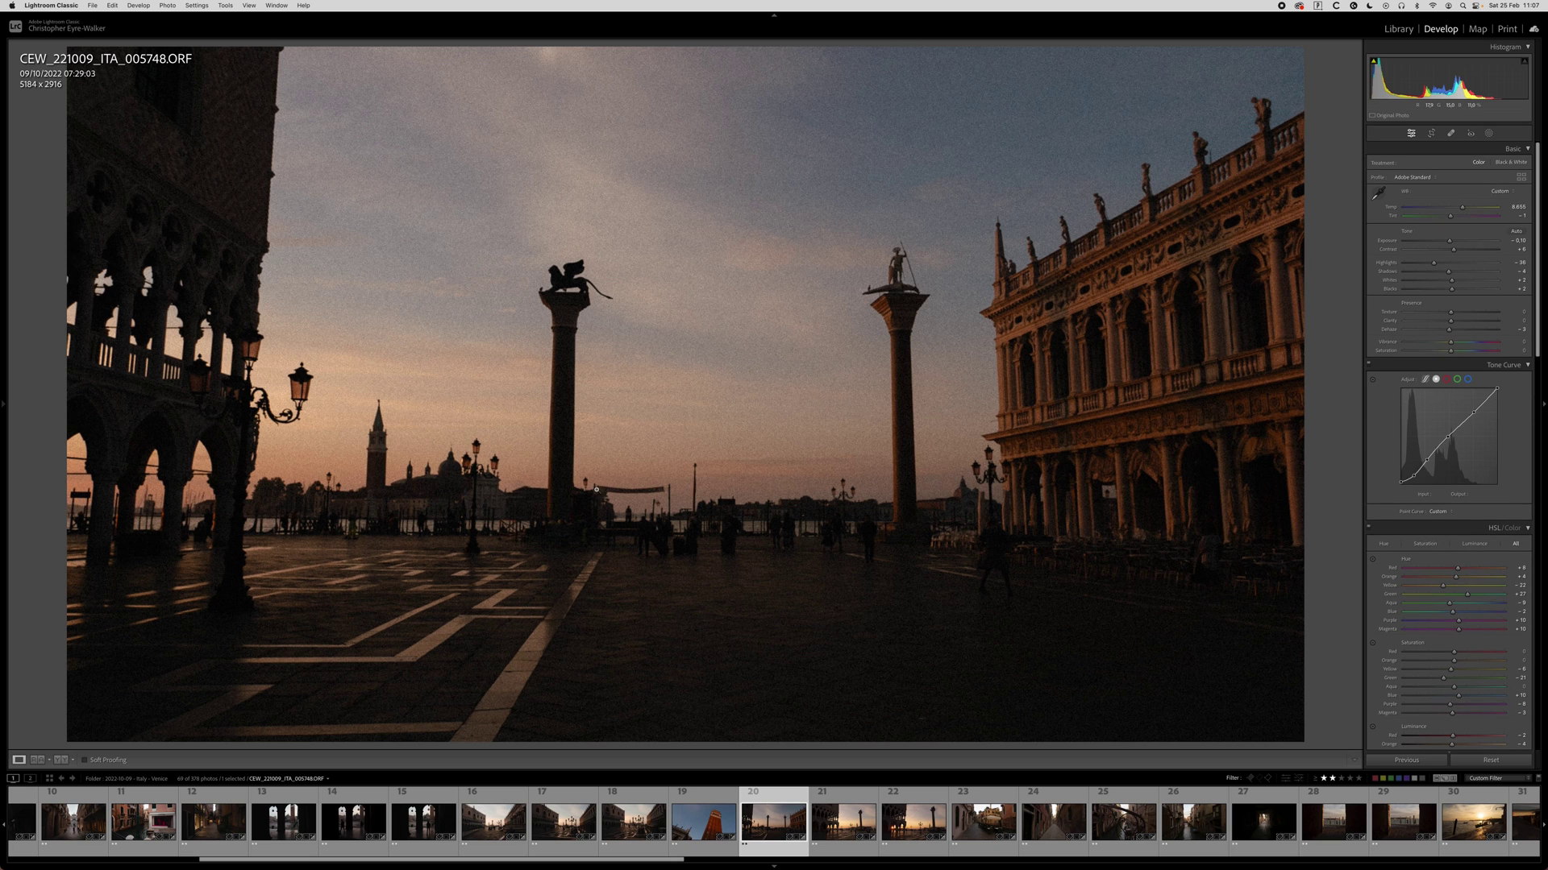
pyautogui.moveTo(1449, 241); pyautogui.dragTo(1452, 241)
# Copy the two-column photo's develop settings and paste them onto the next palace sunset photo.
pyautogui.press('super+shift+c')
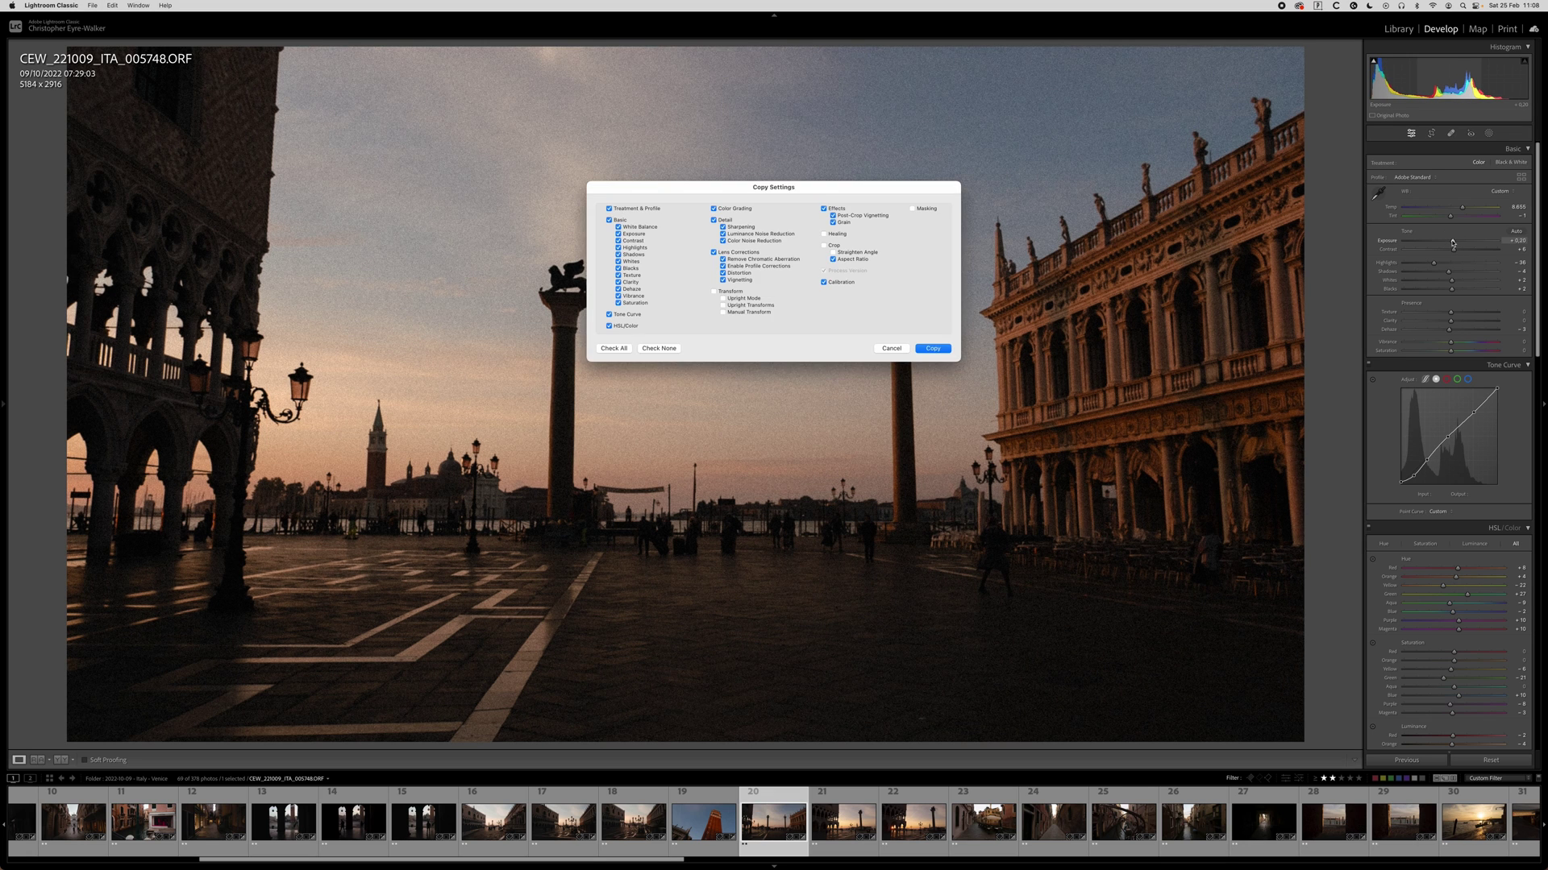
pyautogui.press('Return')
pyautogui.press('Right')
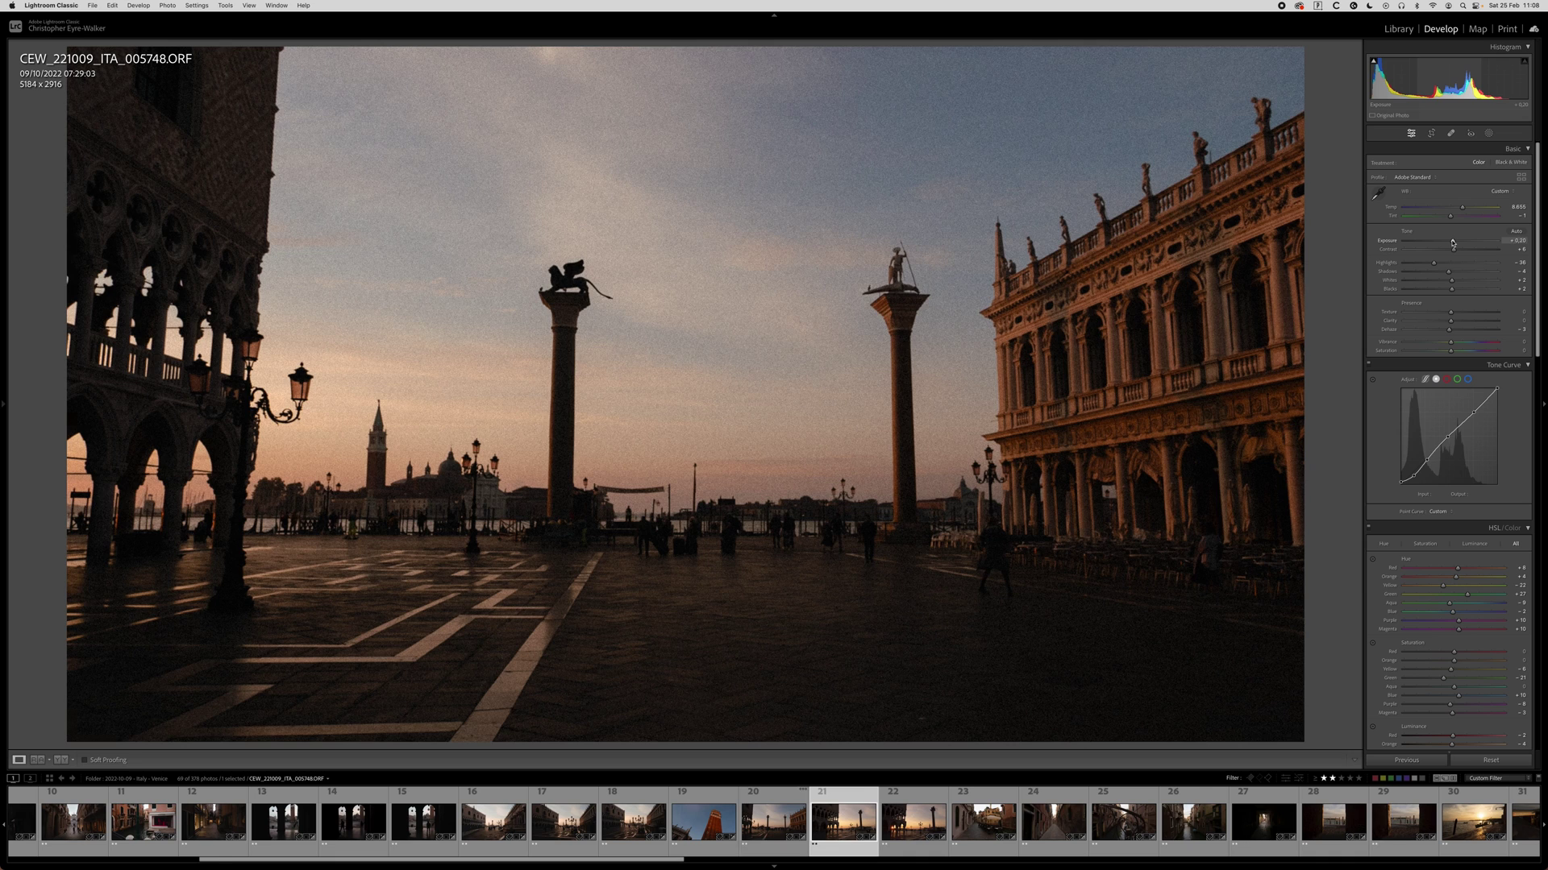
pyautogui.press('super+shift+v')
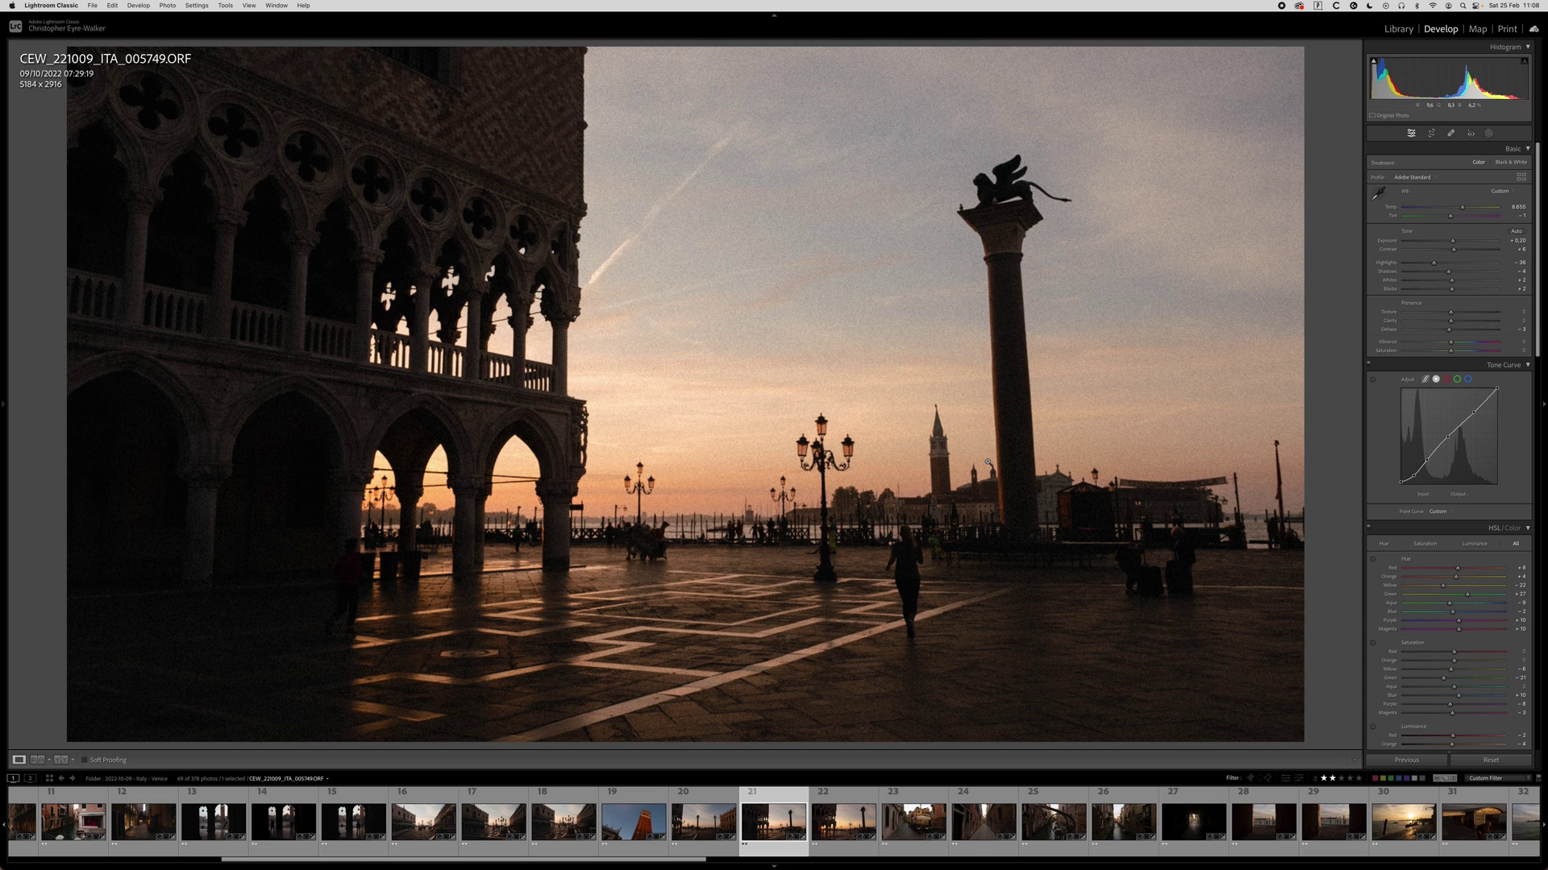
# Crop the palace sunset photo to the 2.39 x 1 aspect ratio, straighten it slightly and reposition the frame vertically.
pyautogui.press('r')
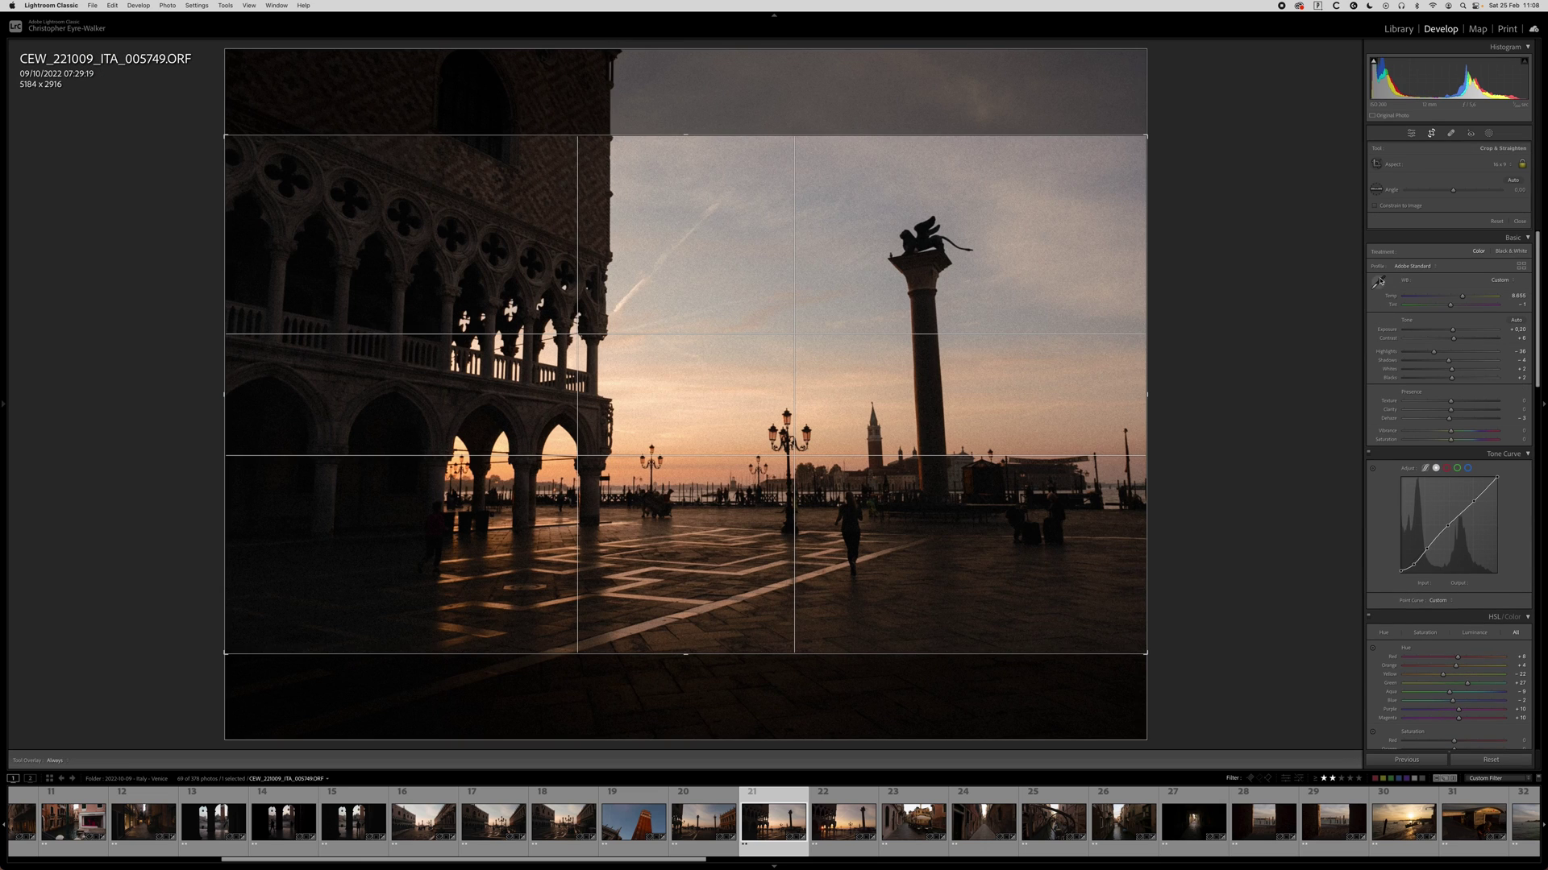
pyautogui.click(1490, 162)
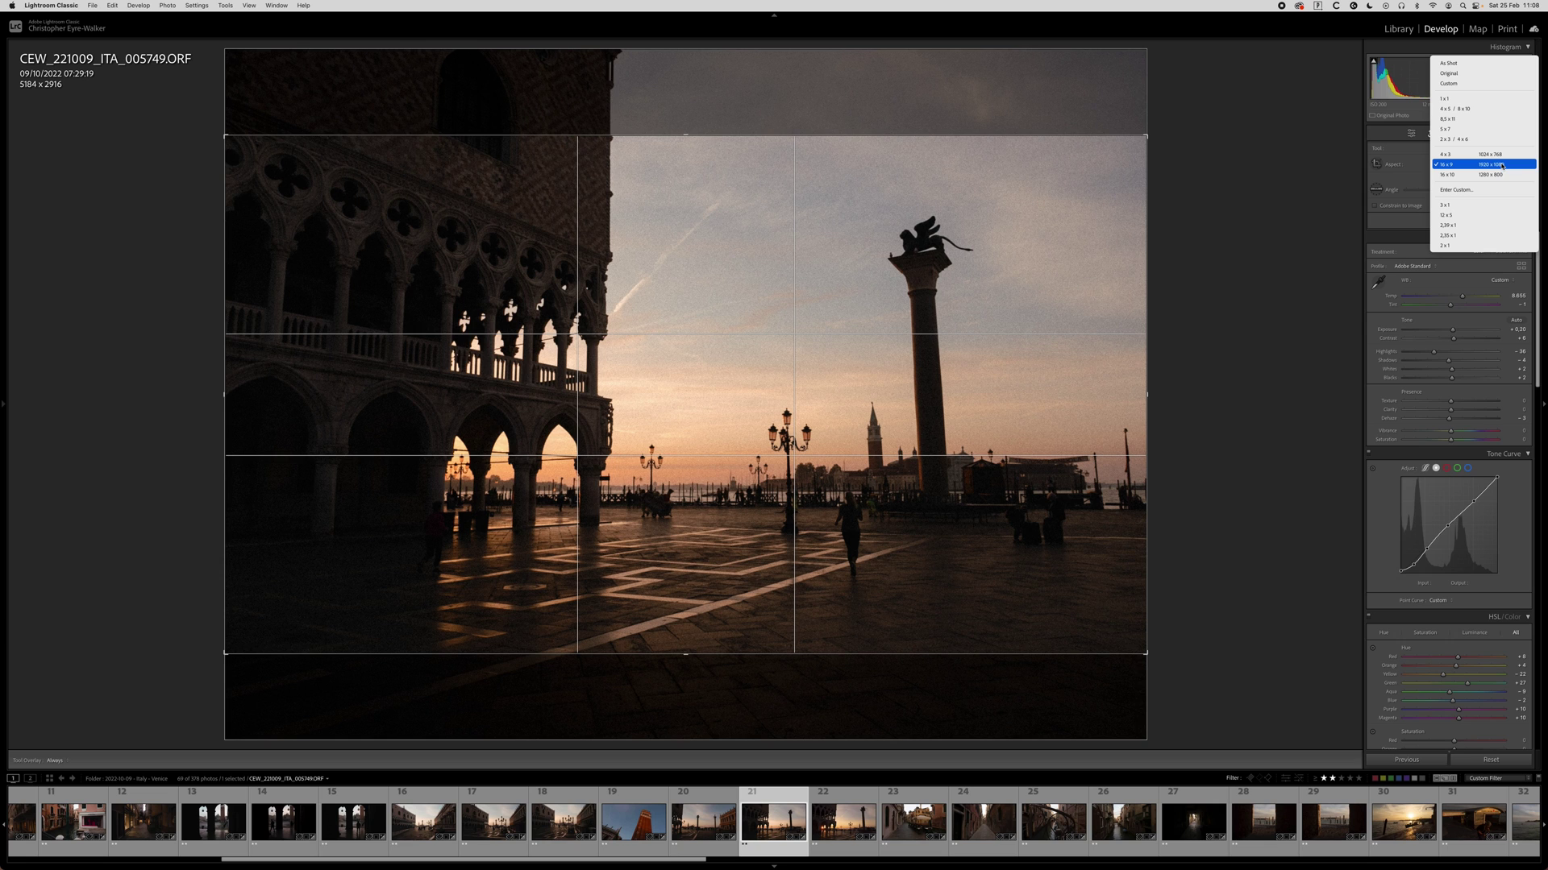
pyautogui.click(1471, 226)
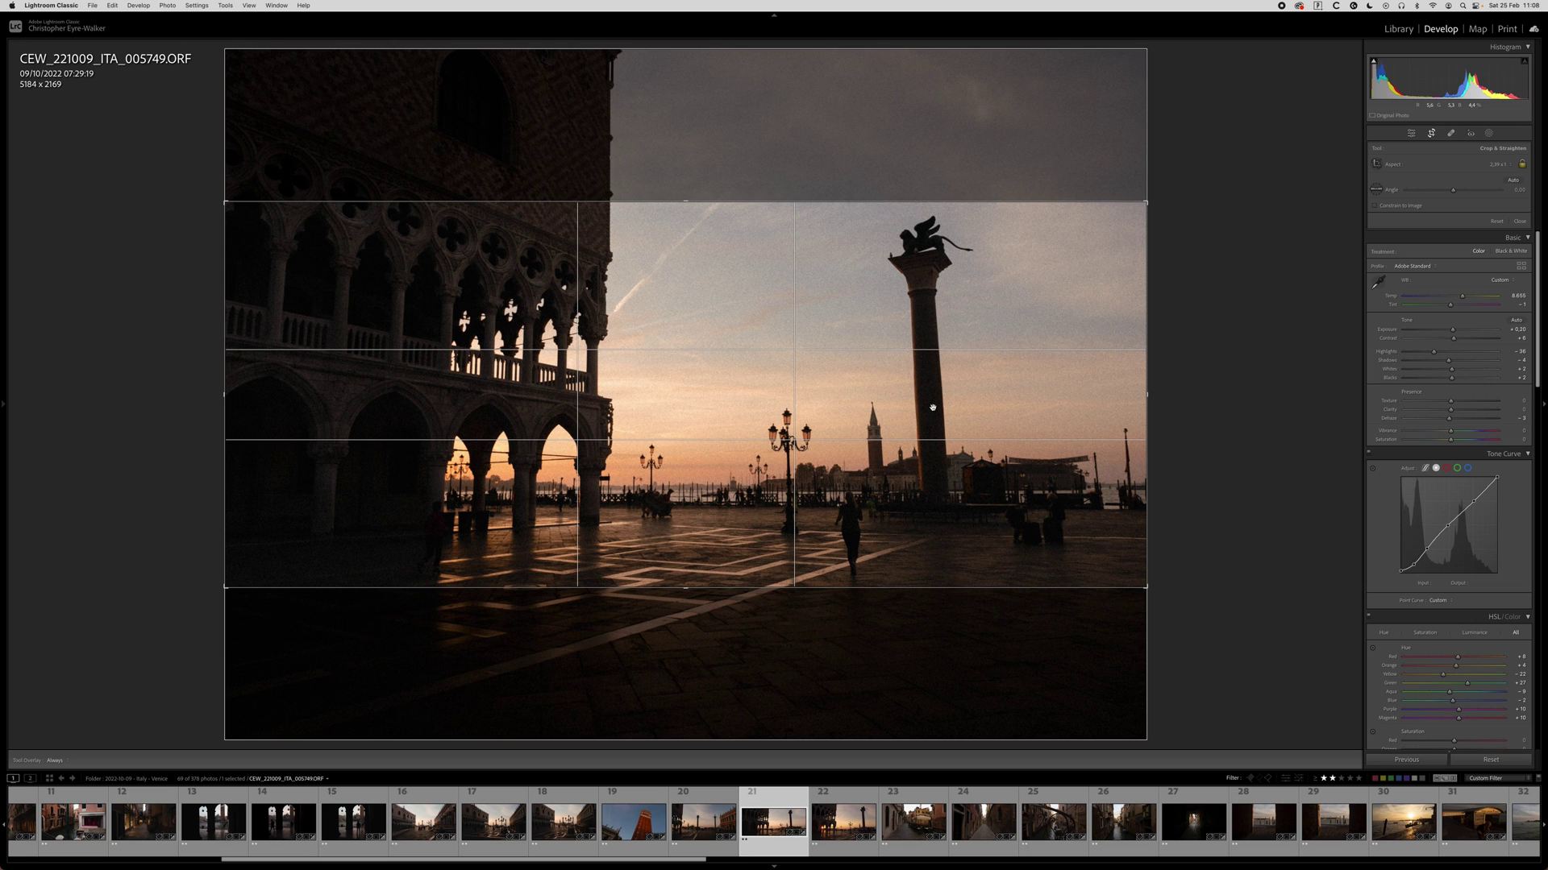
pyautogui.moveTo(840, 388); pyautogui.dragTo(839, 383)
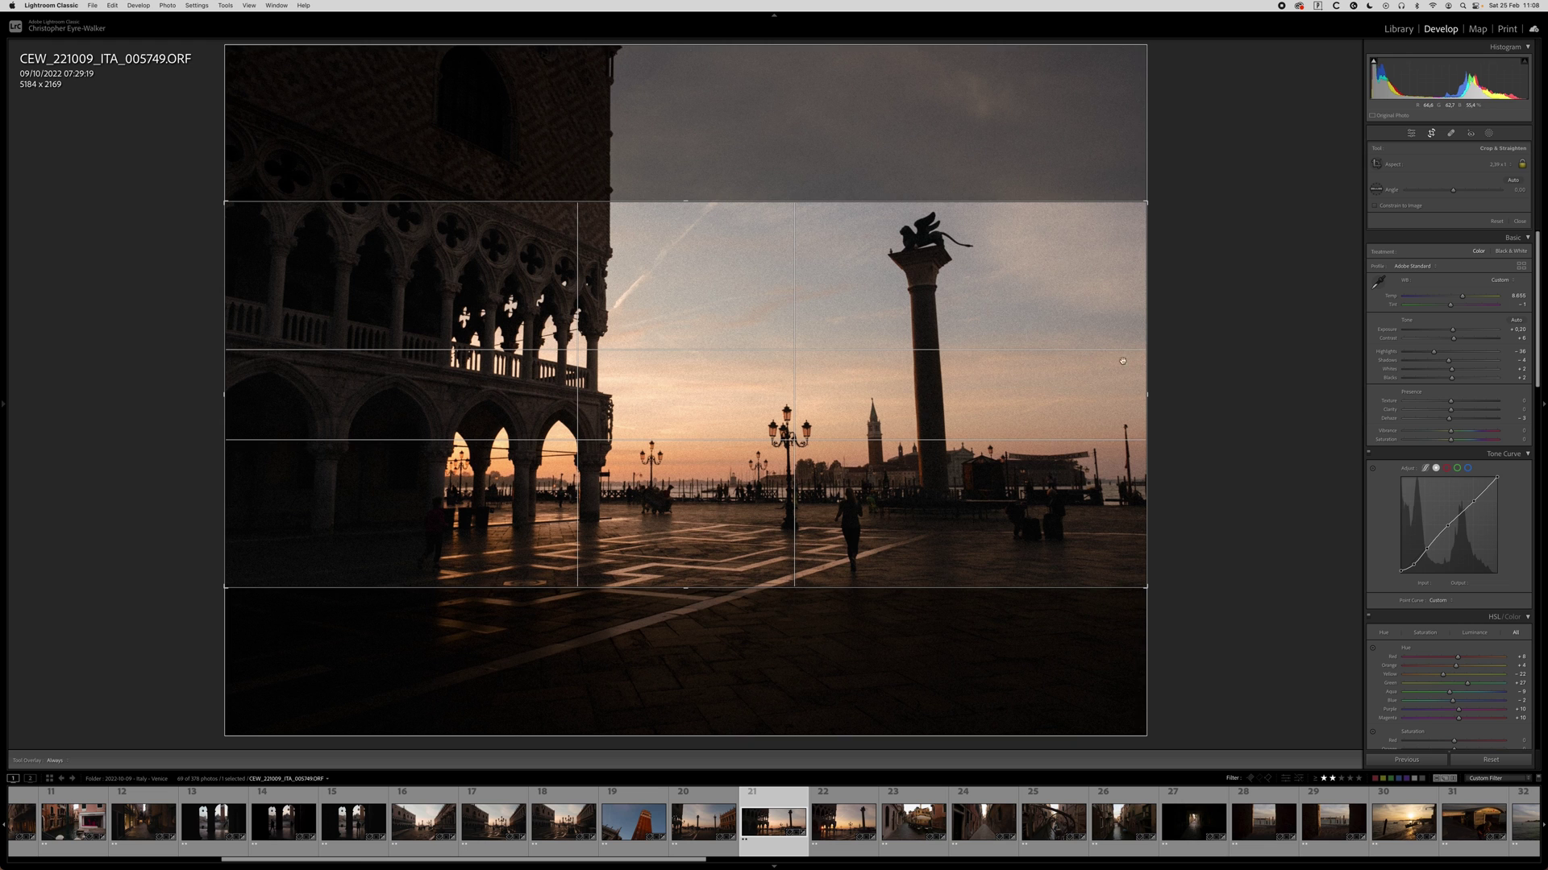
pyautogui.moveTo(1196, 362); pyautogui.dragTo(1196, 369)
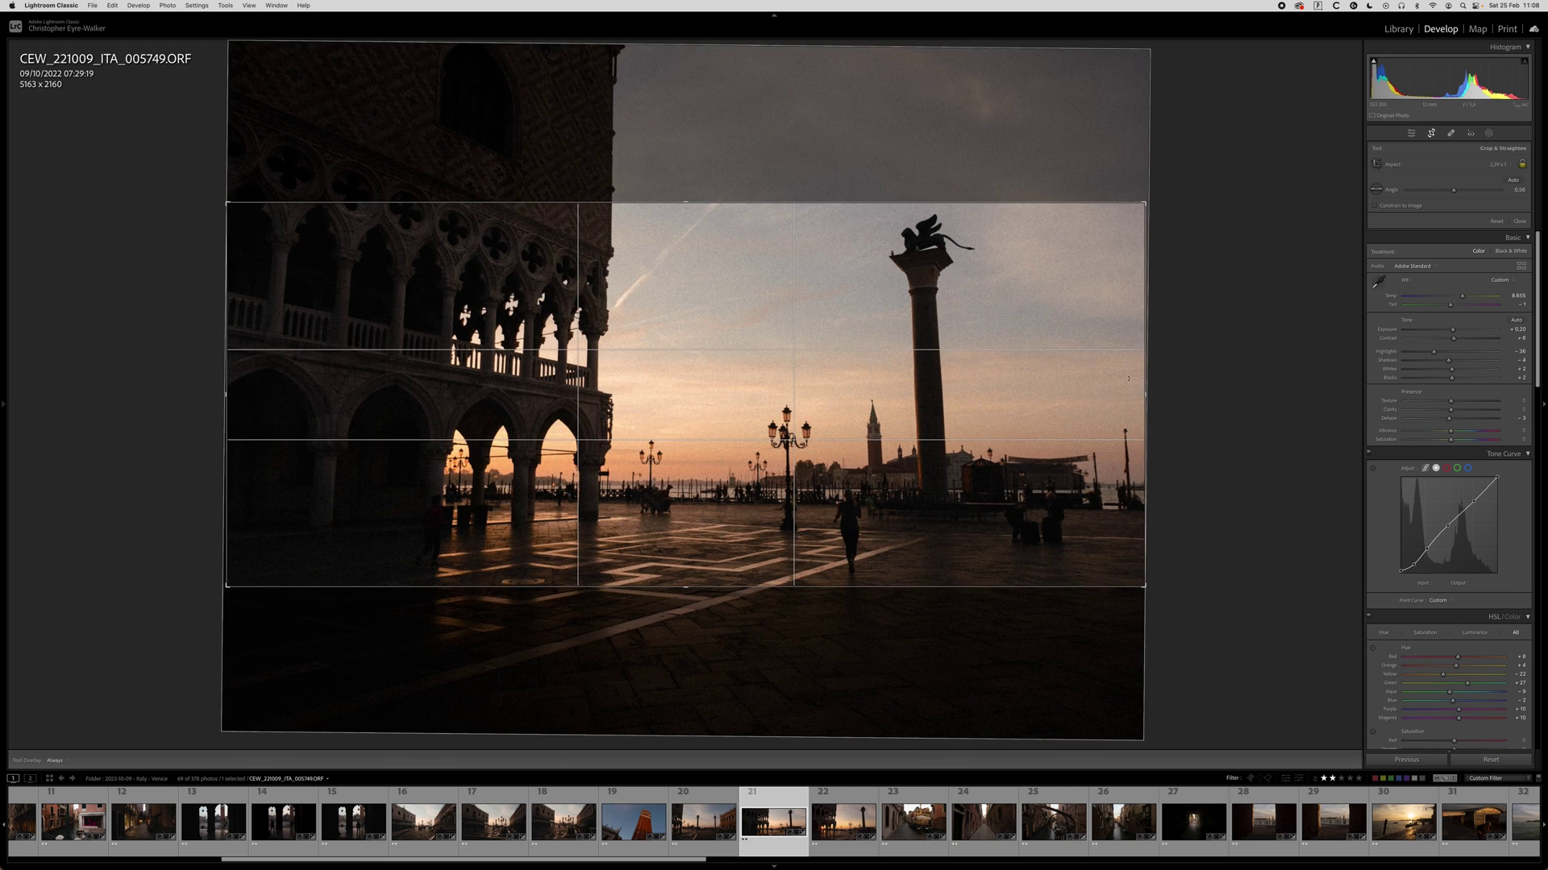
pyautogui.moveTo(929, 359); pyautogui.dragTo(930, 355)
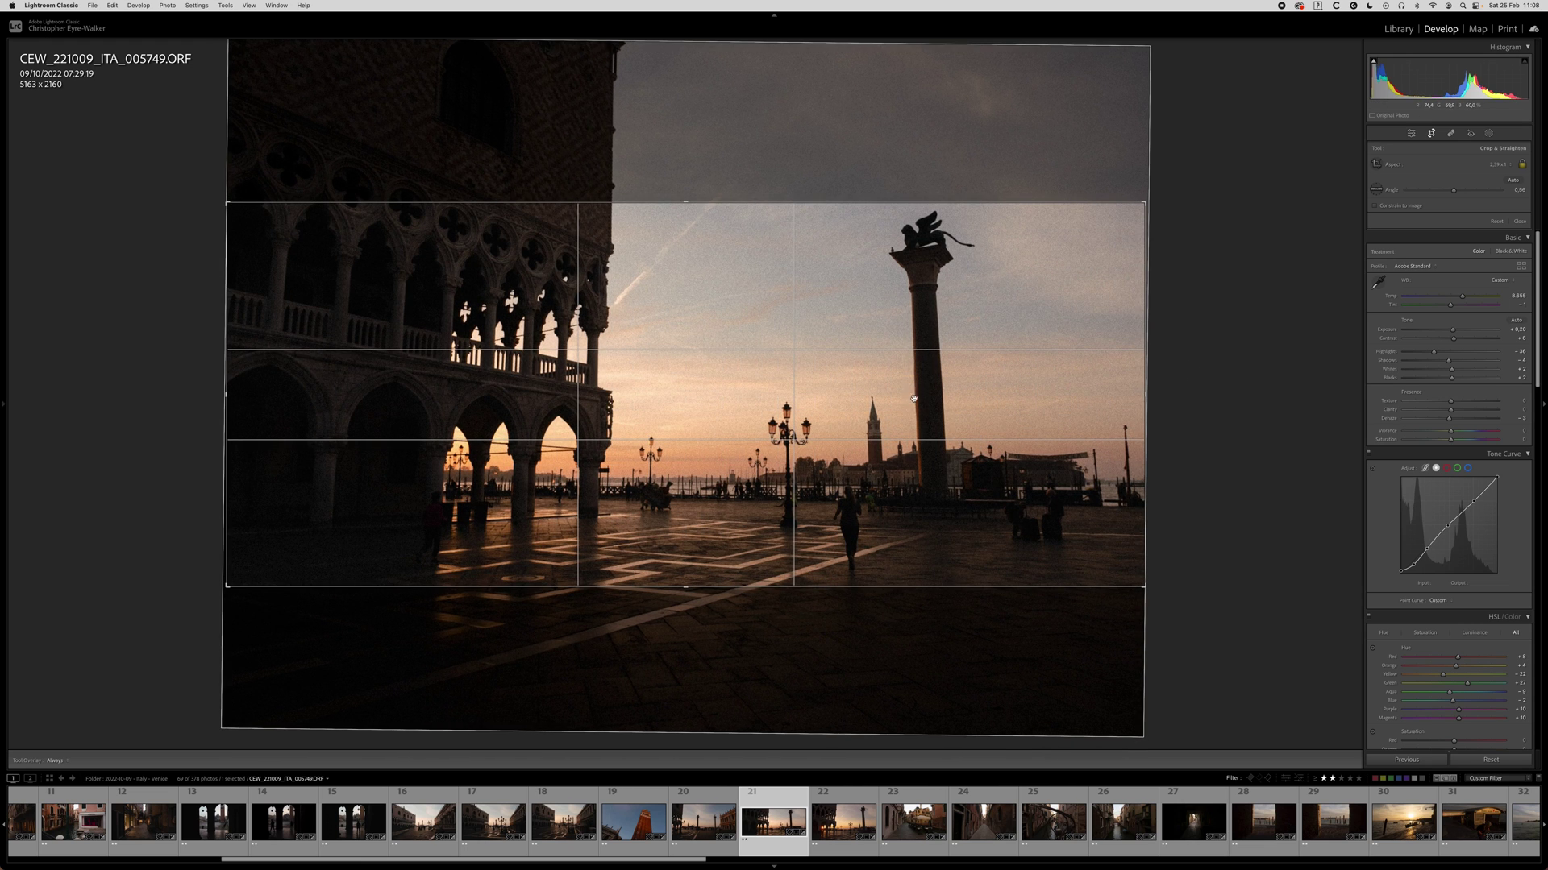
pyautogui.press('Return')
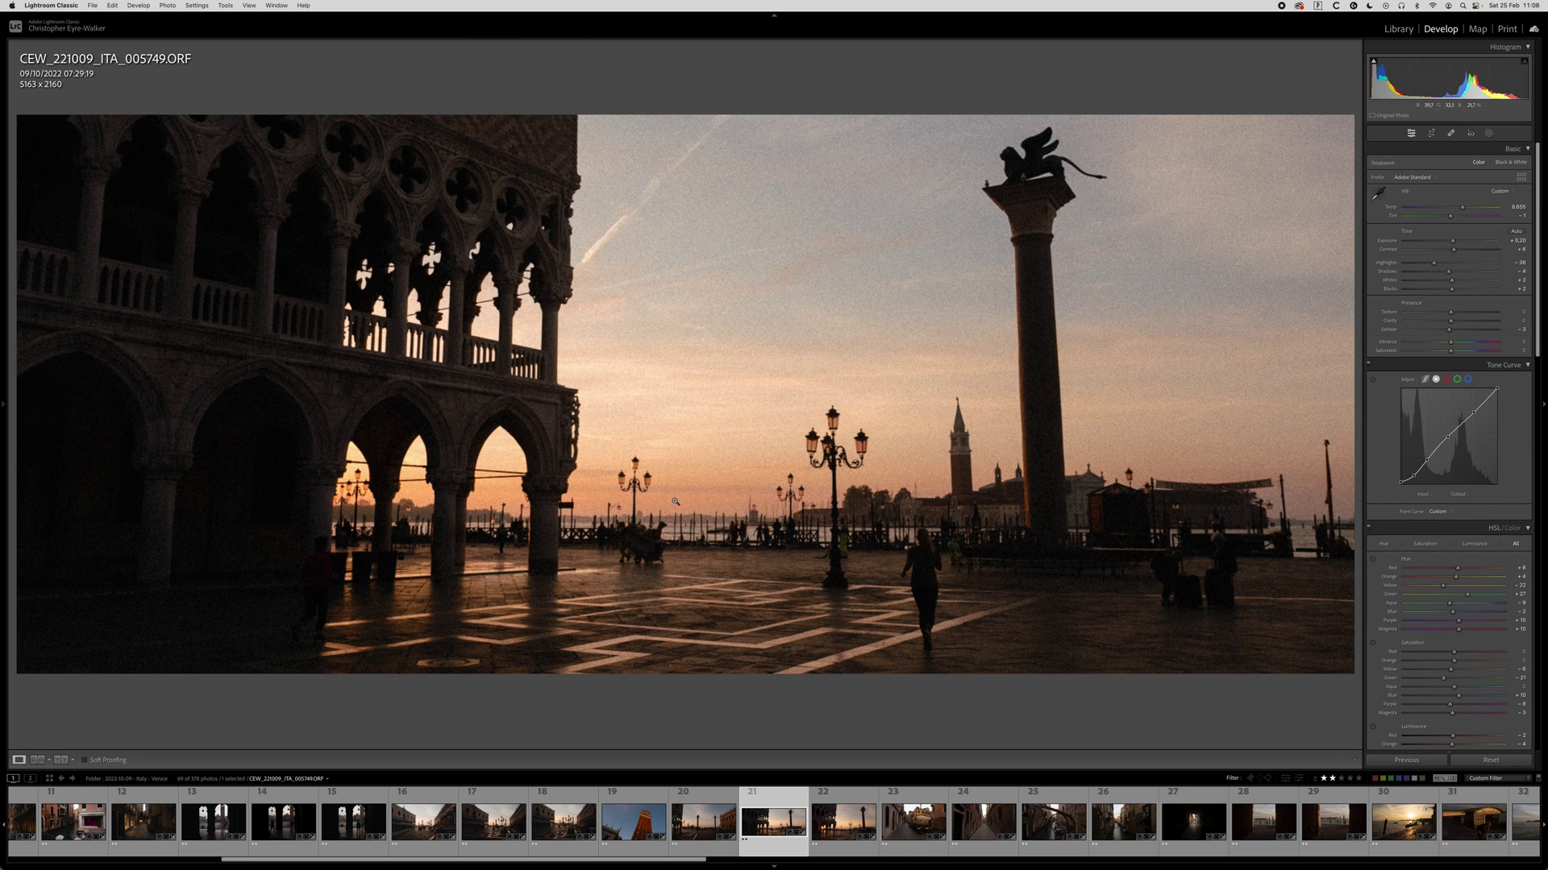
# Reopen the panoramic crop, fine-tune its vertical framing around the winged lion column and apply it.
pyautogui.press('r')
pyautogui.press('r')
pyautogui.press('r')
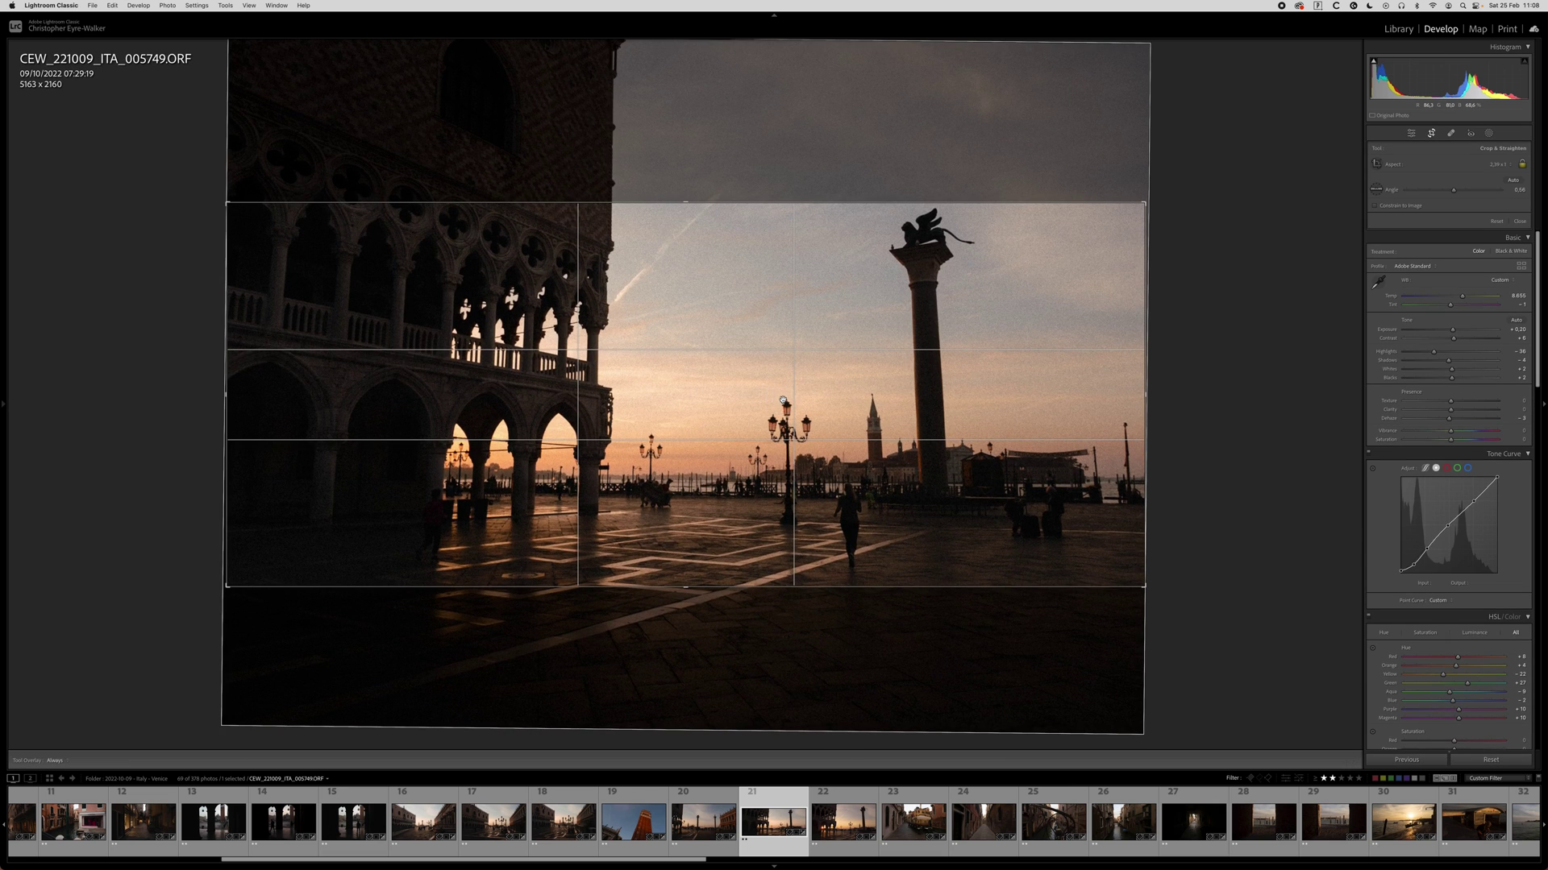
pyautogui.press('Return')
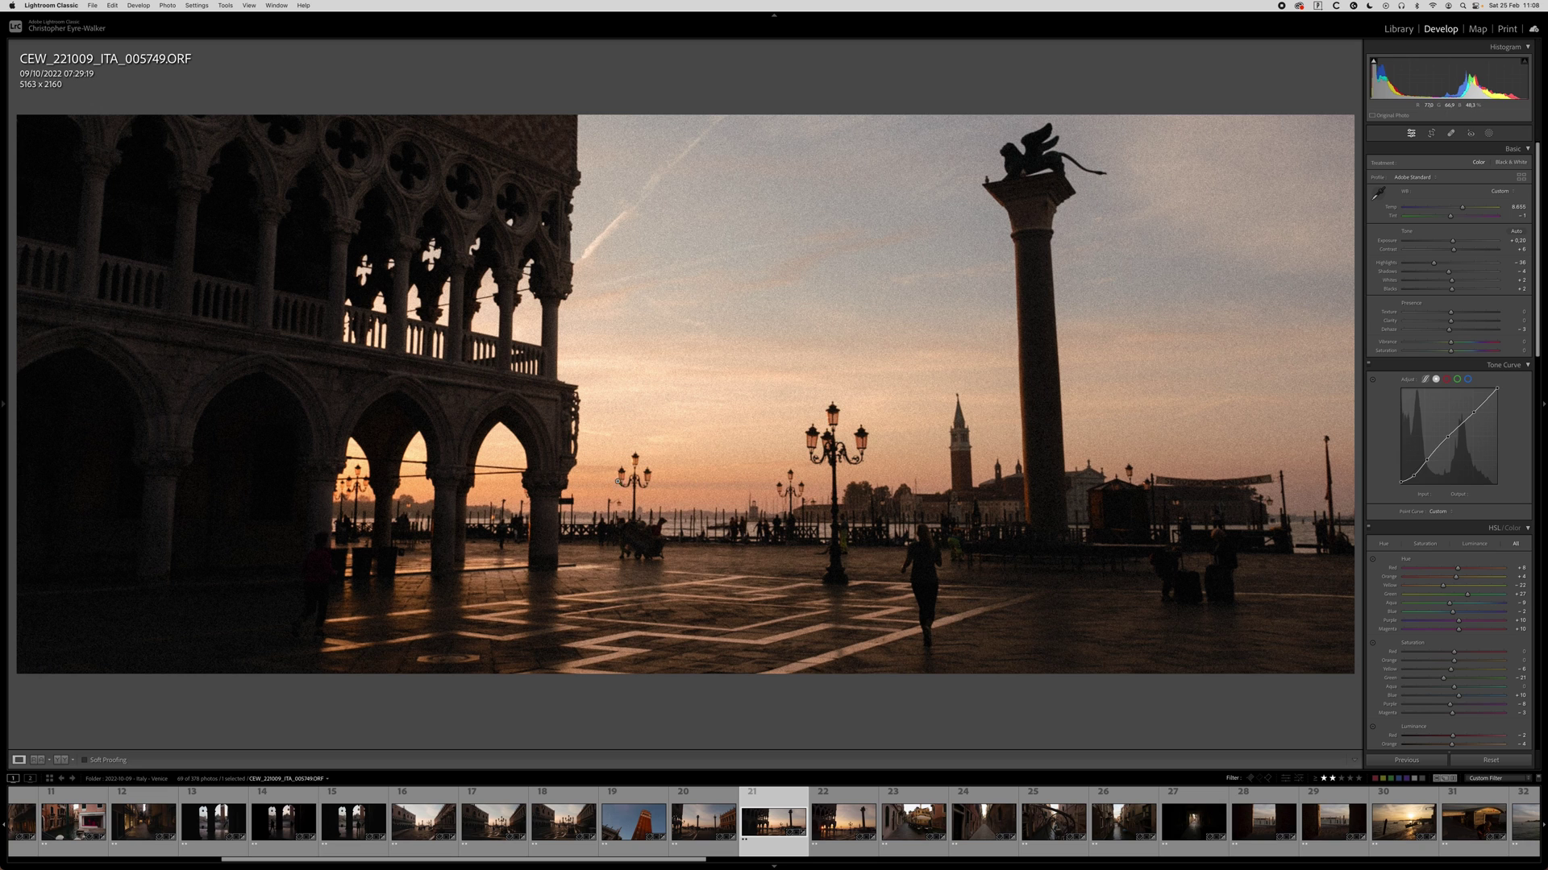
# Copy this photo's settings including the aspect ratio and paste them onto the next photo with the sun under the arches.
pyautogui.press('super+shift+c')
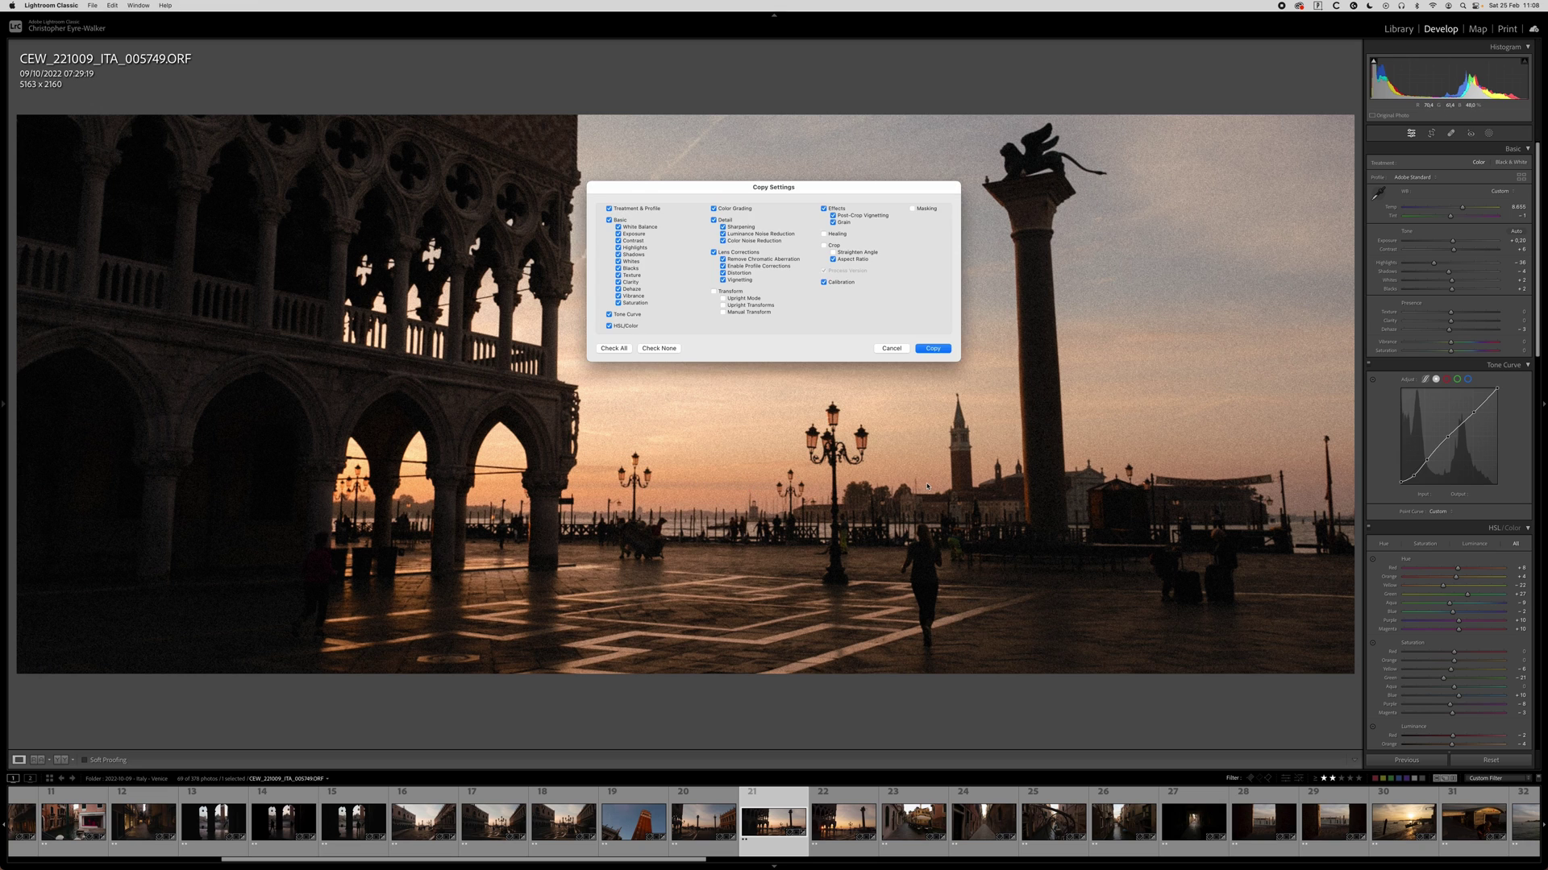
pyautogui.press('Return')
pyautogui.press('Right')
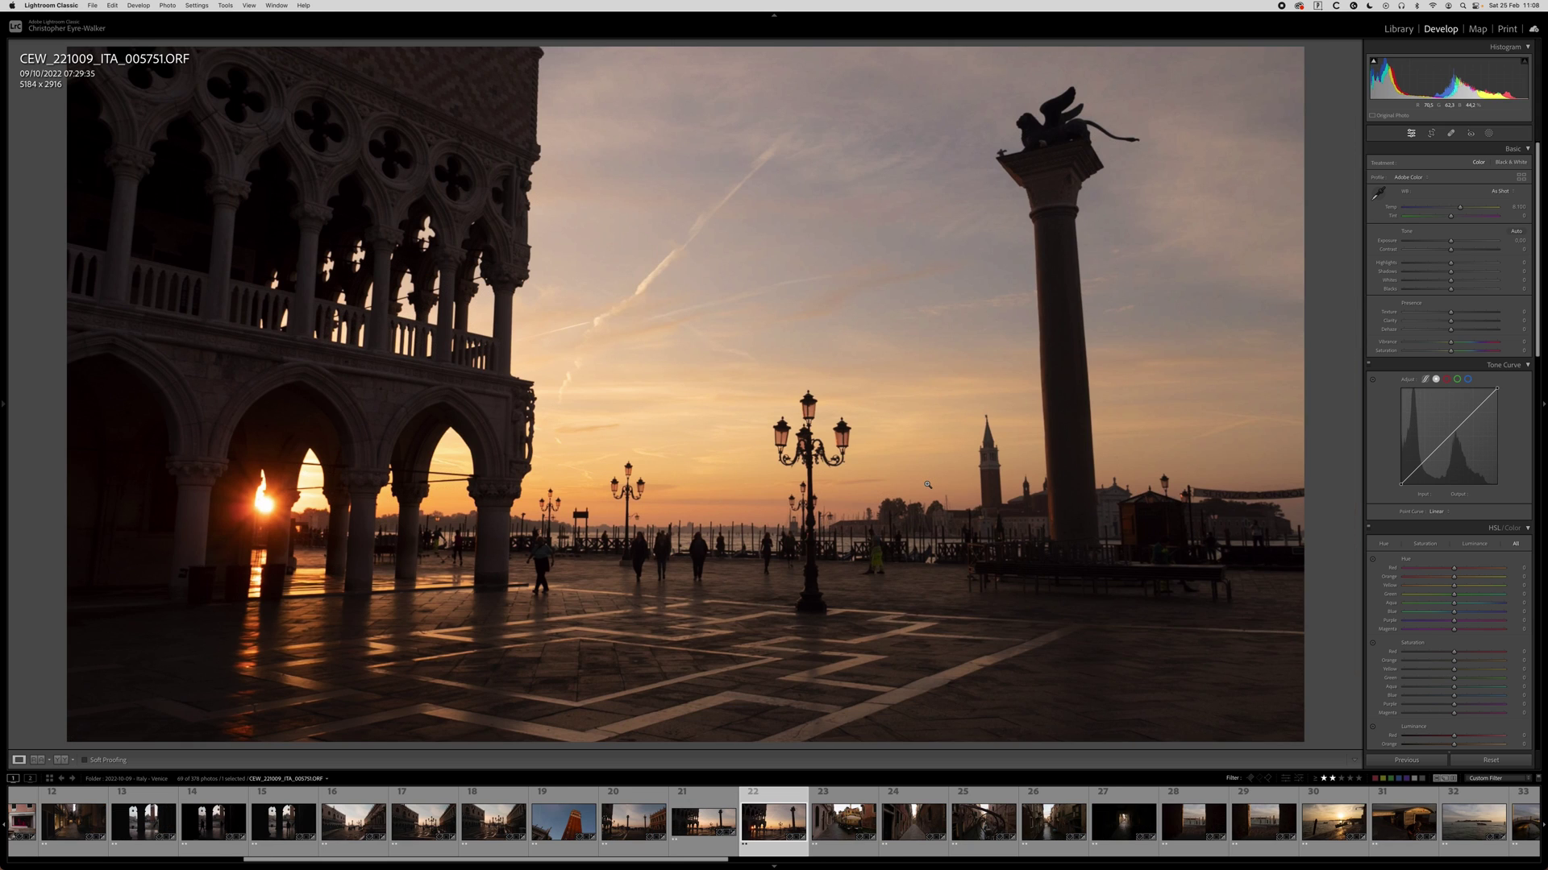
pyautogui.press('super+shift+v')
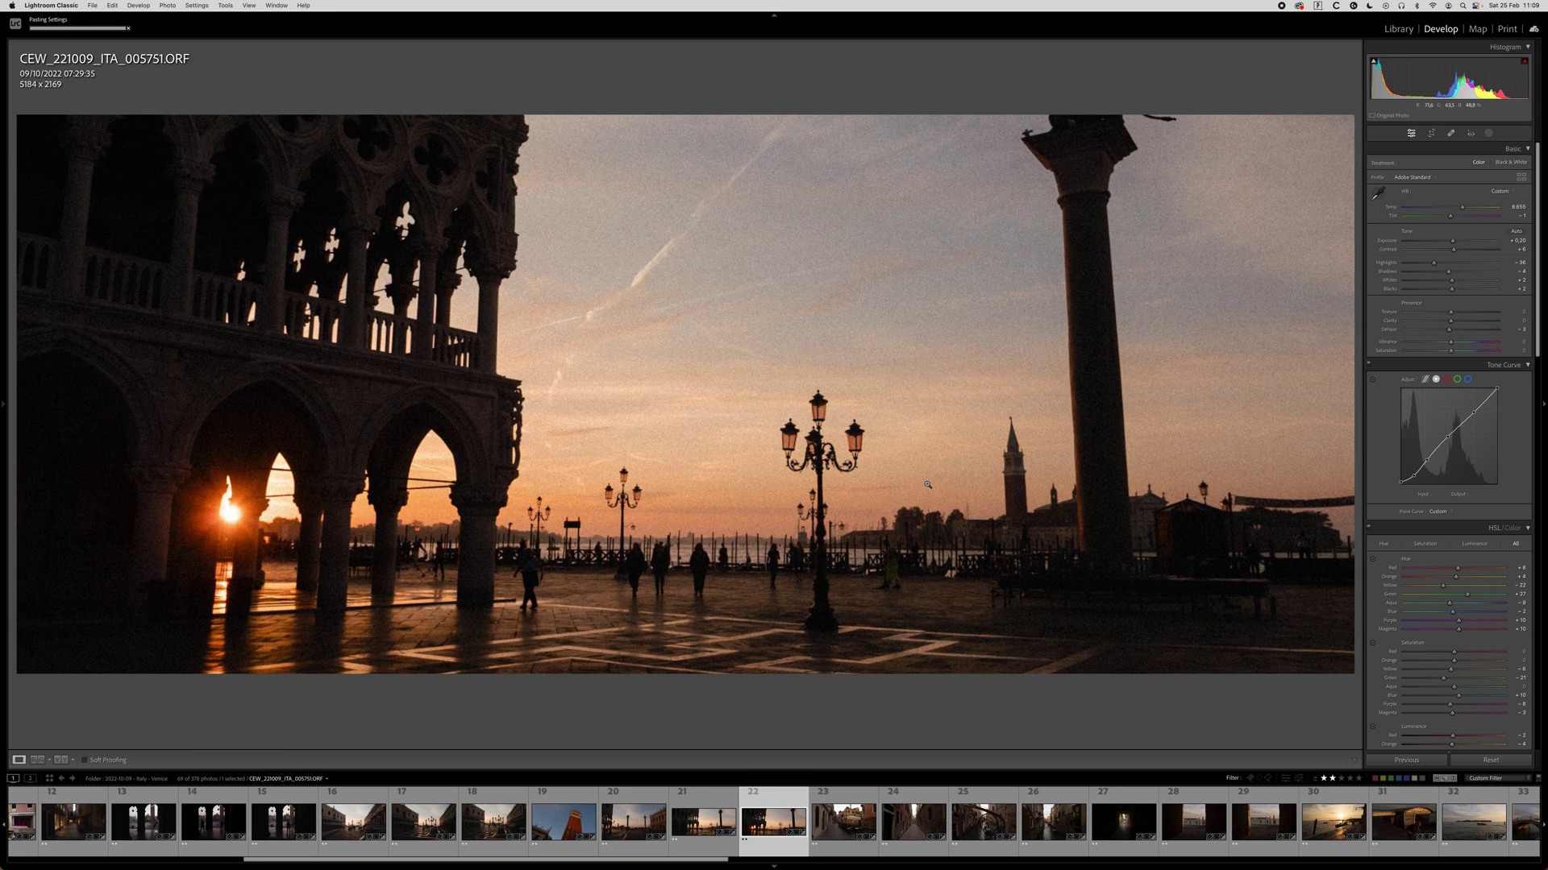
# Shift the sun photo's panoramic crop down to include more patterned pavement and straighten it slightly.
pyautogui.press('r')
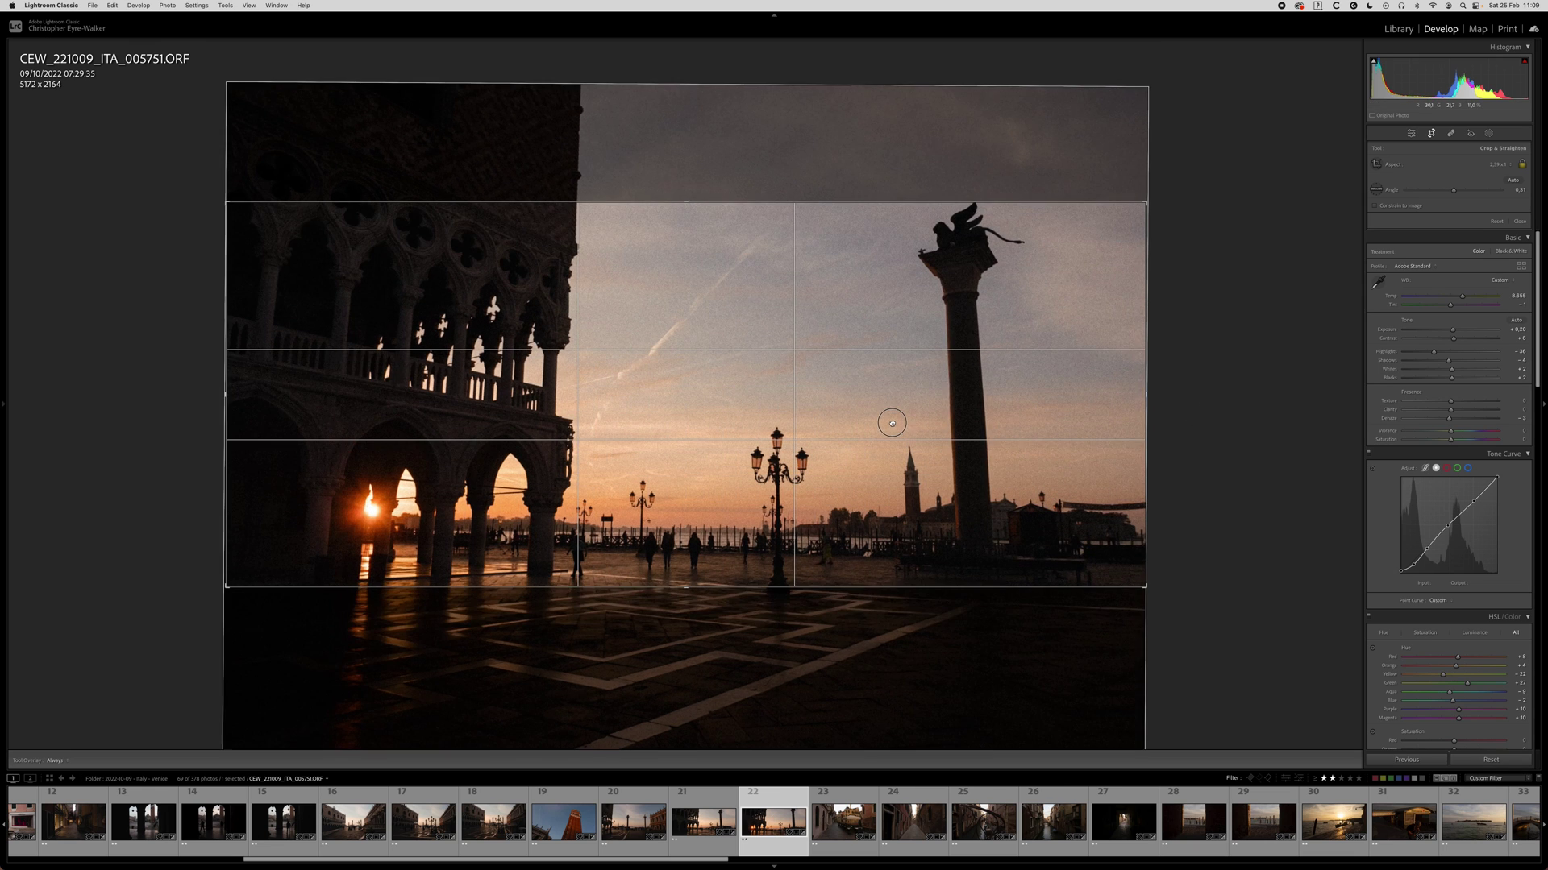
pyautogui.moveTo(893, 426); pyautogui.dragTo(901, 311)
pyautogui.press('Return')
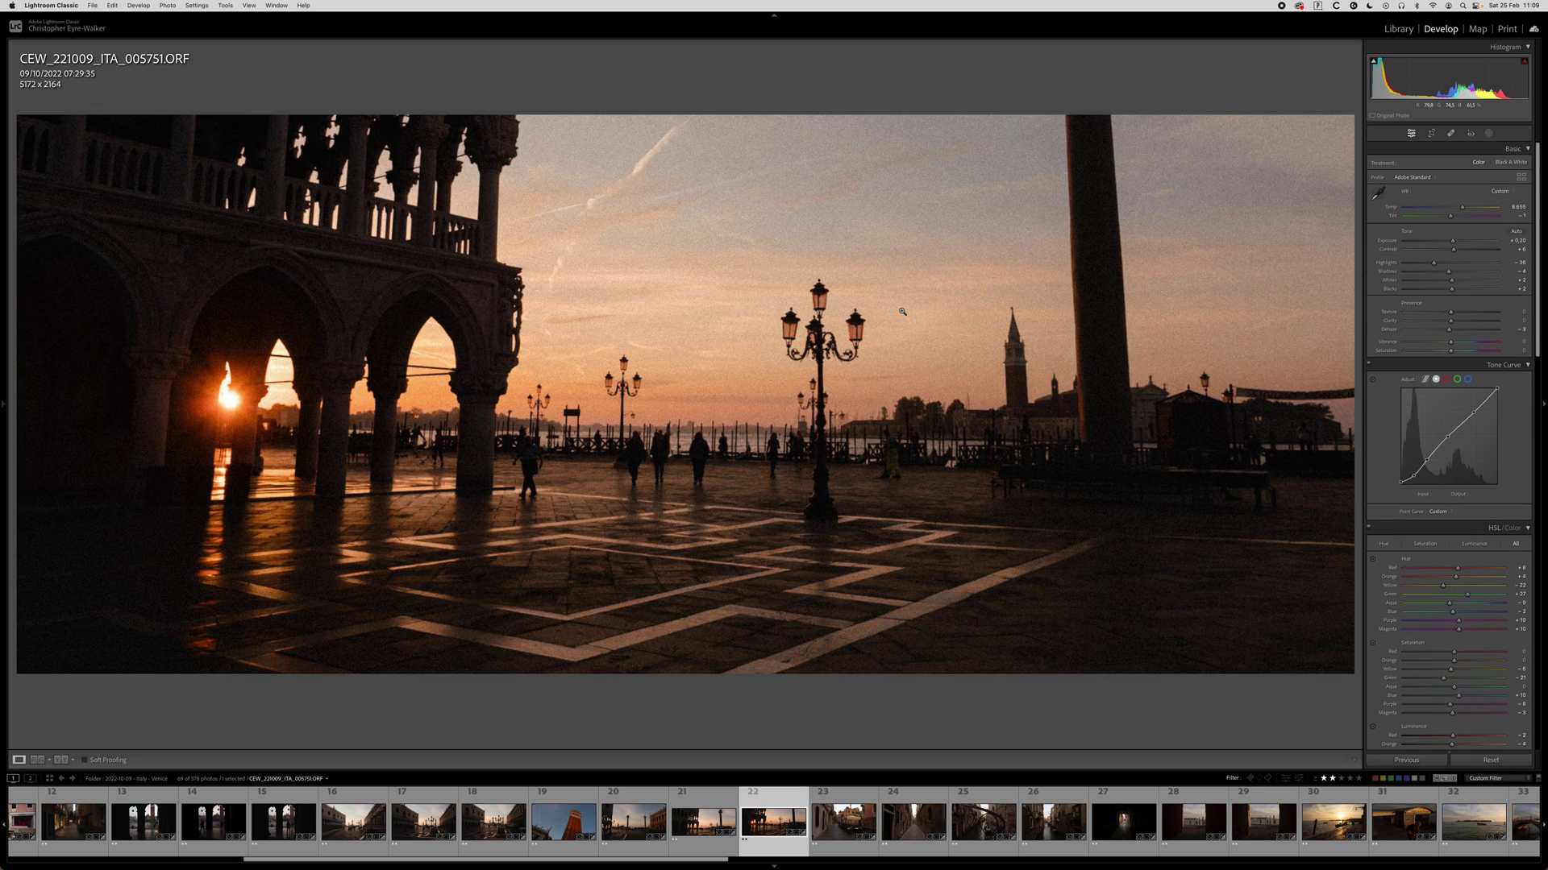
pyautogui.press('r')
pyautogui.moveTo(689, 163); pyautogui.dragTo(693, 163)
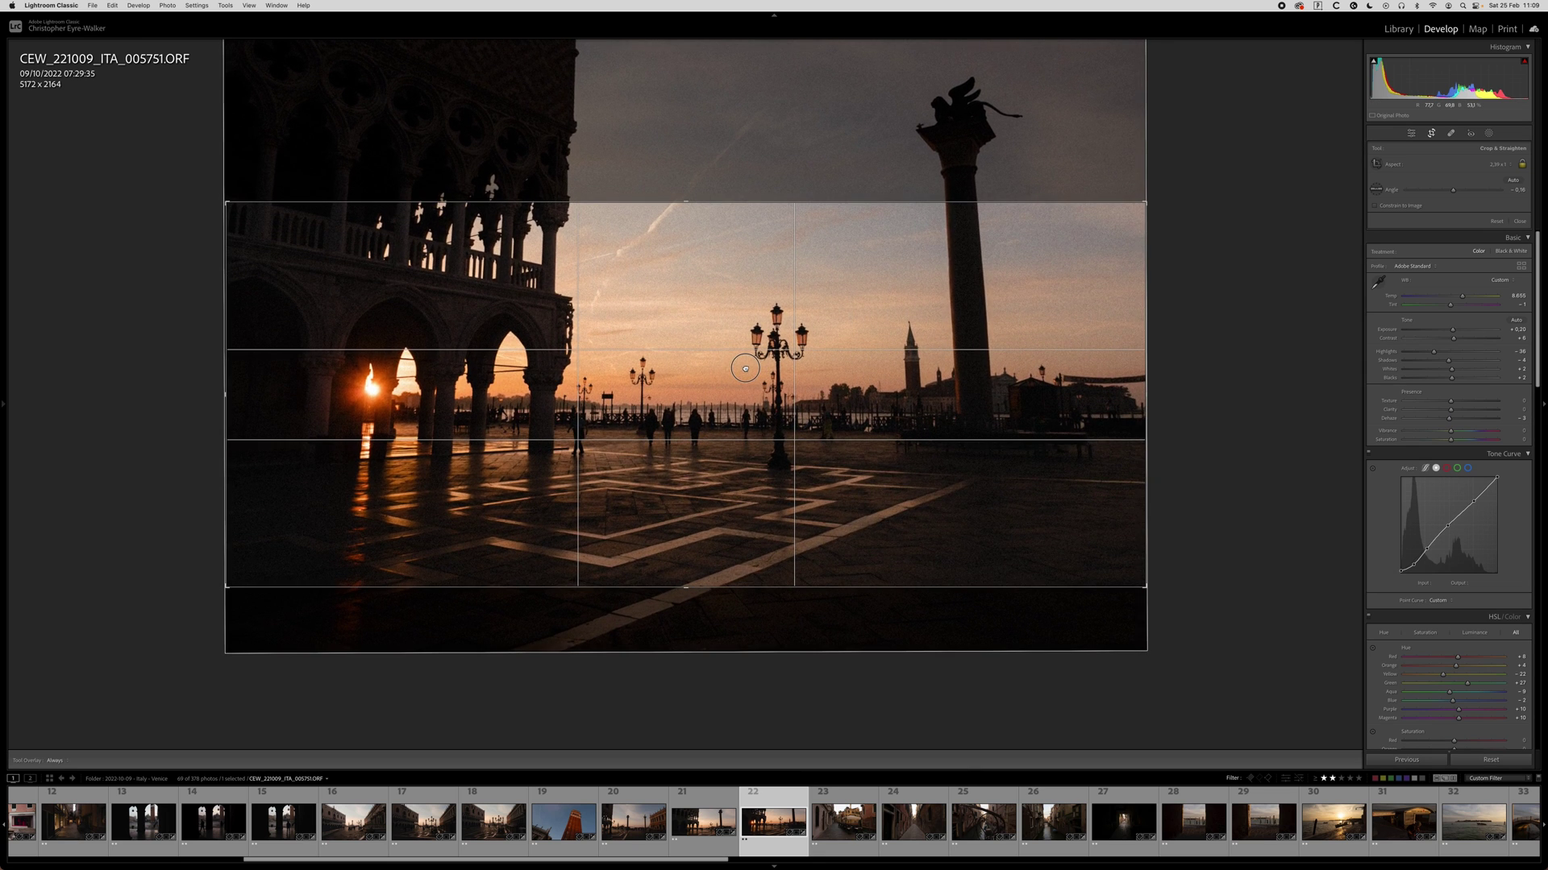
pyautogui.press('Return')
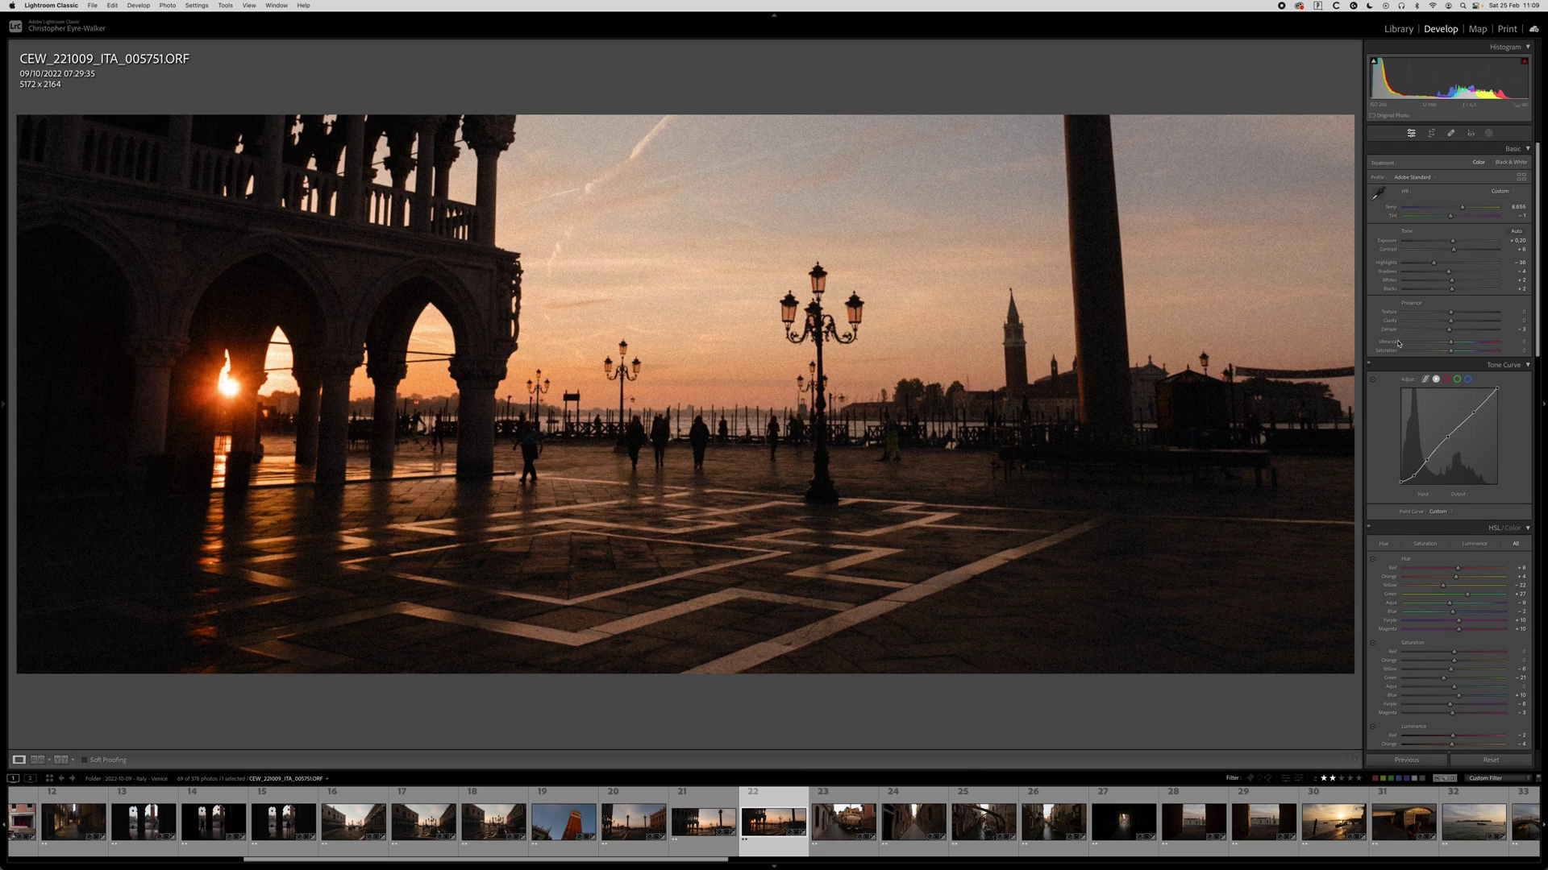
# Correct the sun photo's perspective with Auto Upright and shift the crop down to the pavement's lower edge.
pyautogui.scroll(-15, 1457, 575)
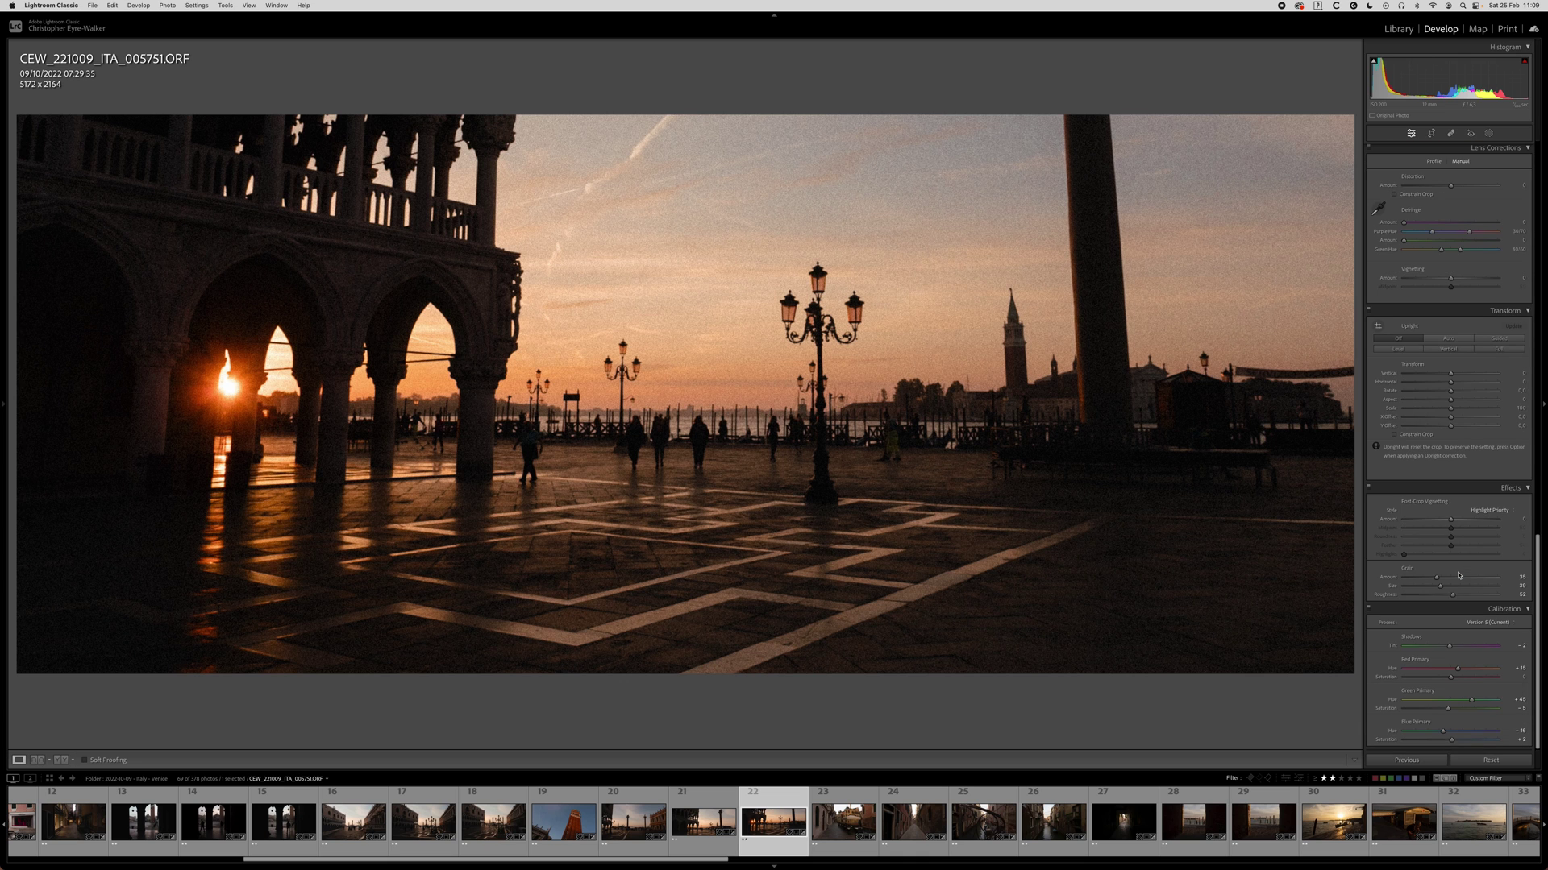
pyautogui.click(1448, 339)
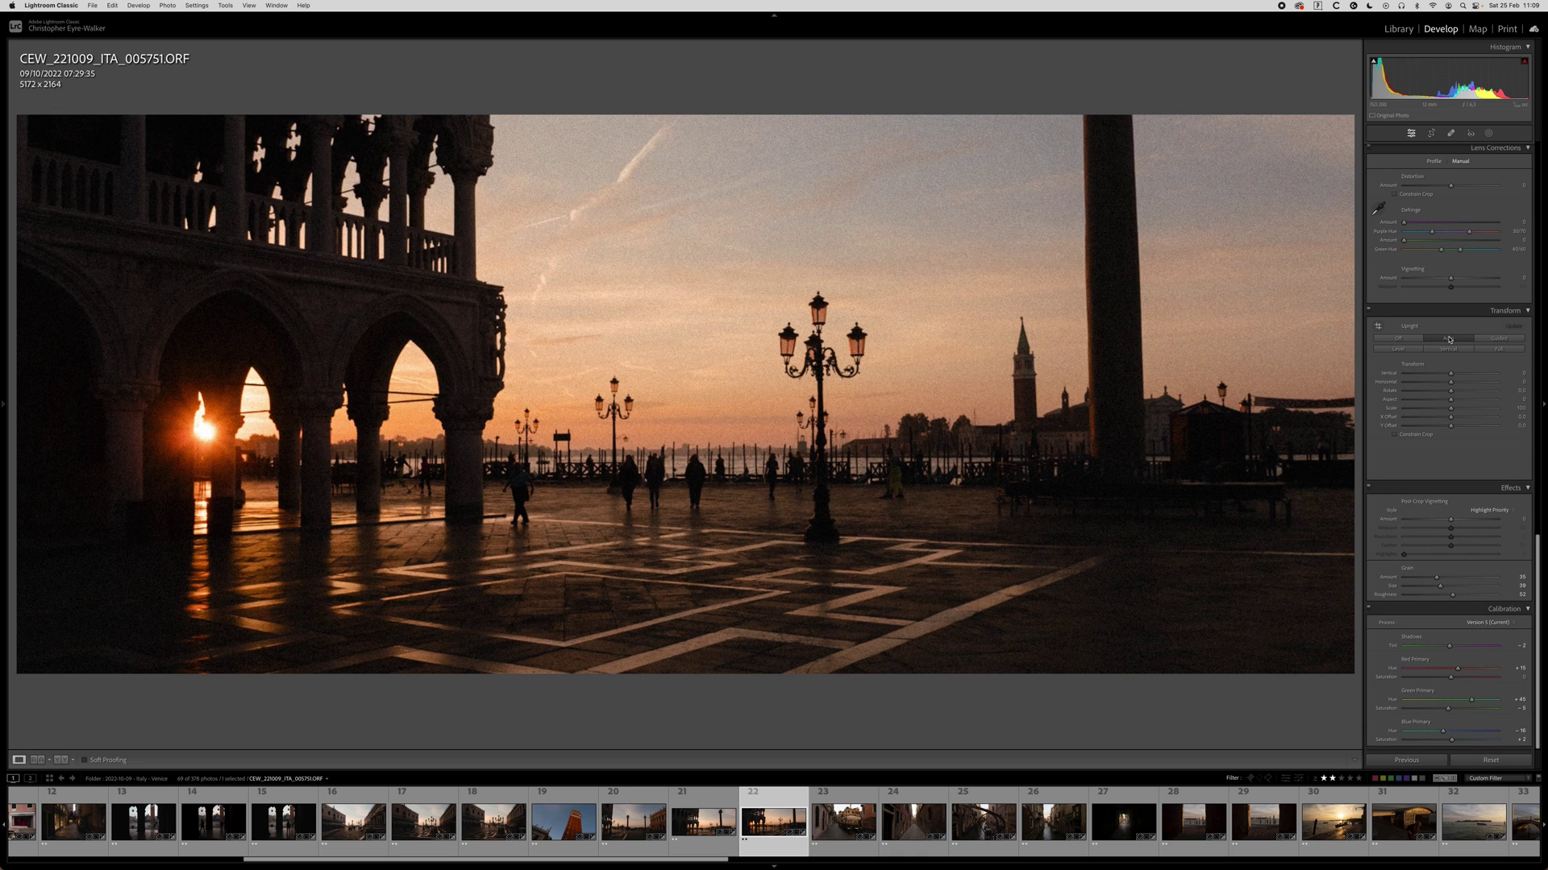
pyautogui.press('r')
pyautogui.moveTo(723, 426); pyautogui.dragTo(723, 355)
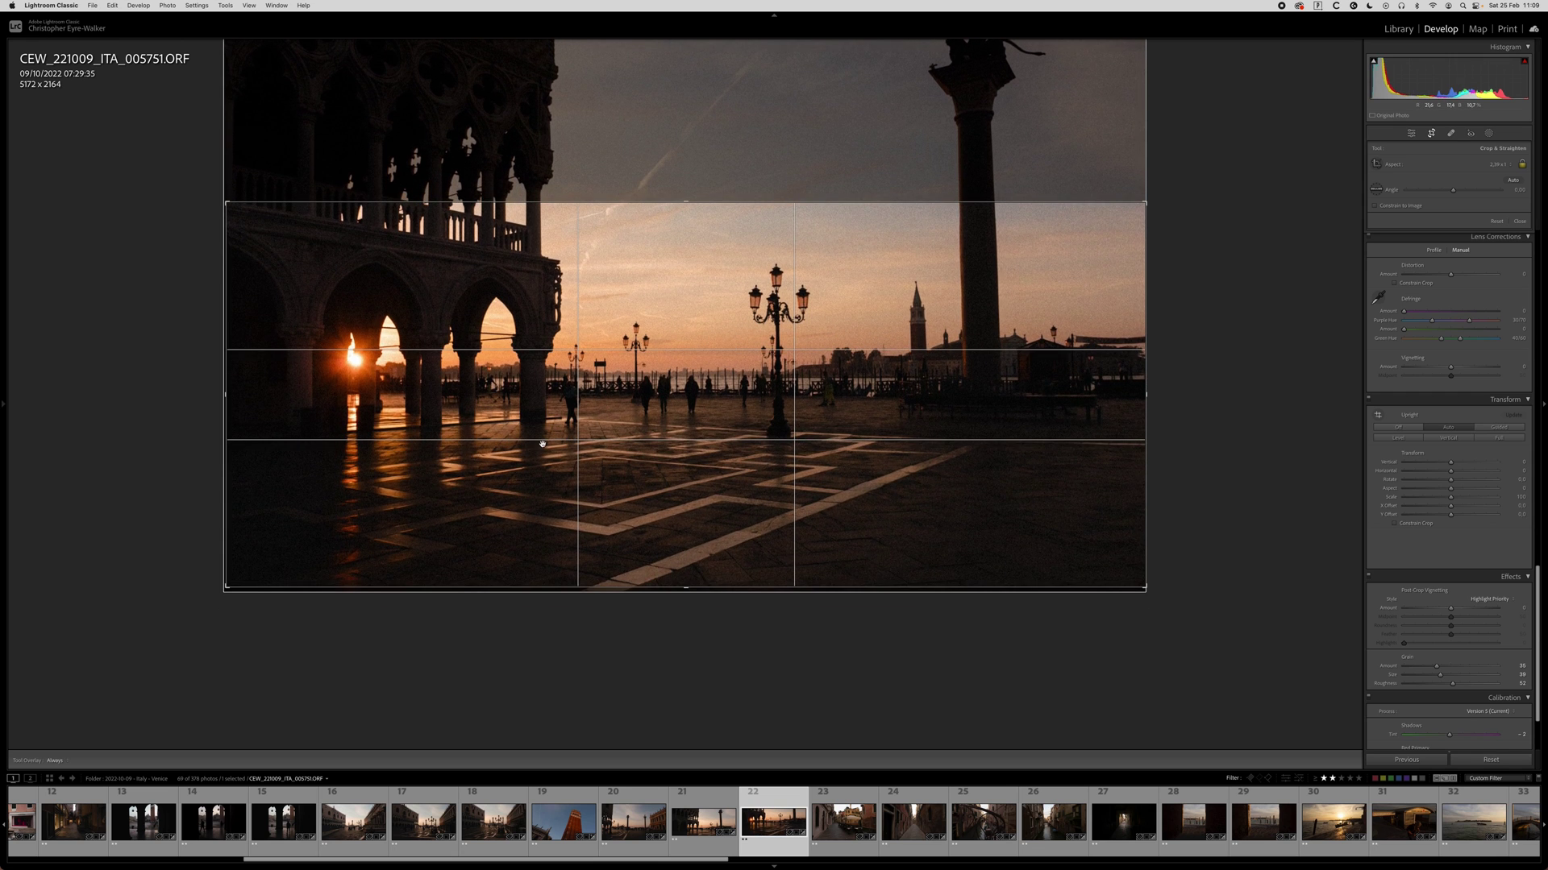
pyautogui.press('Return')
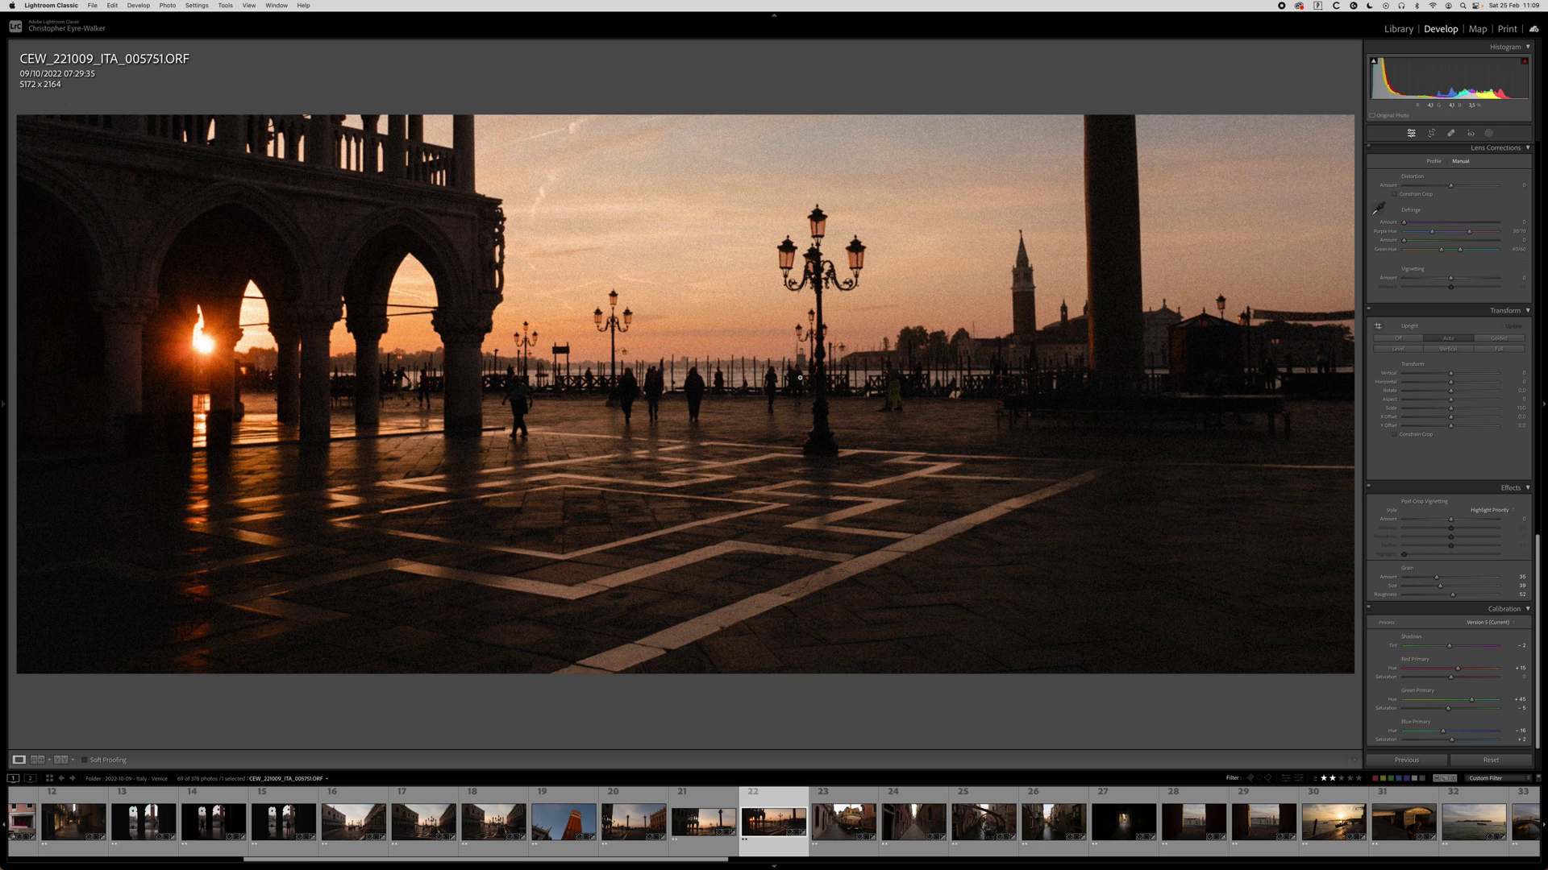
# Shift the sun photo's panoramic crop slightly upward, apply it and check the figures and street lamps up close.
pyautogui.press('r')
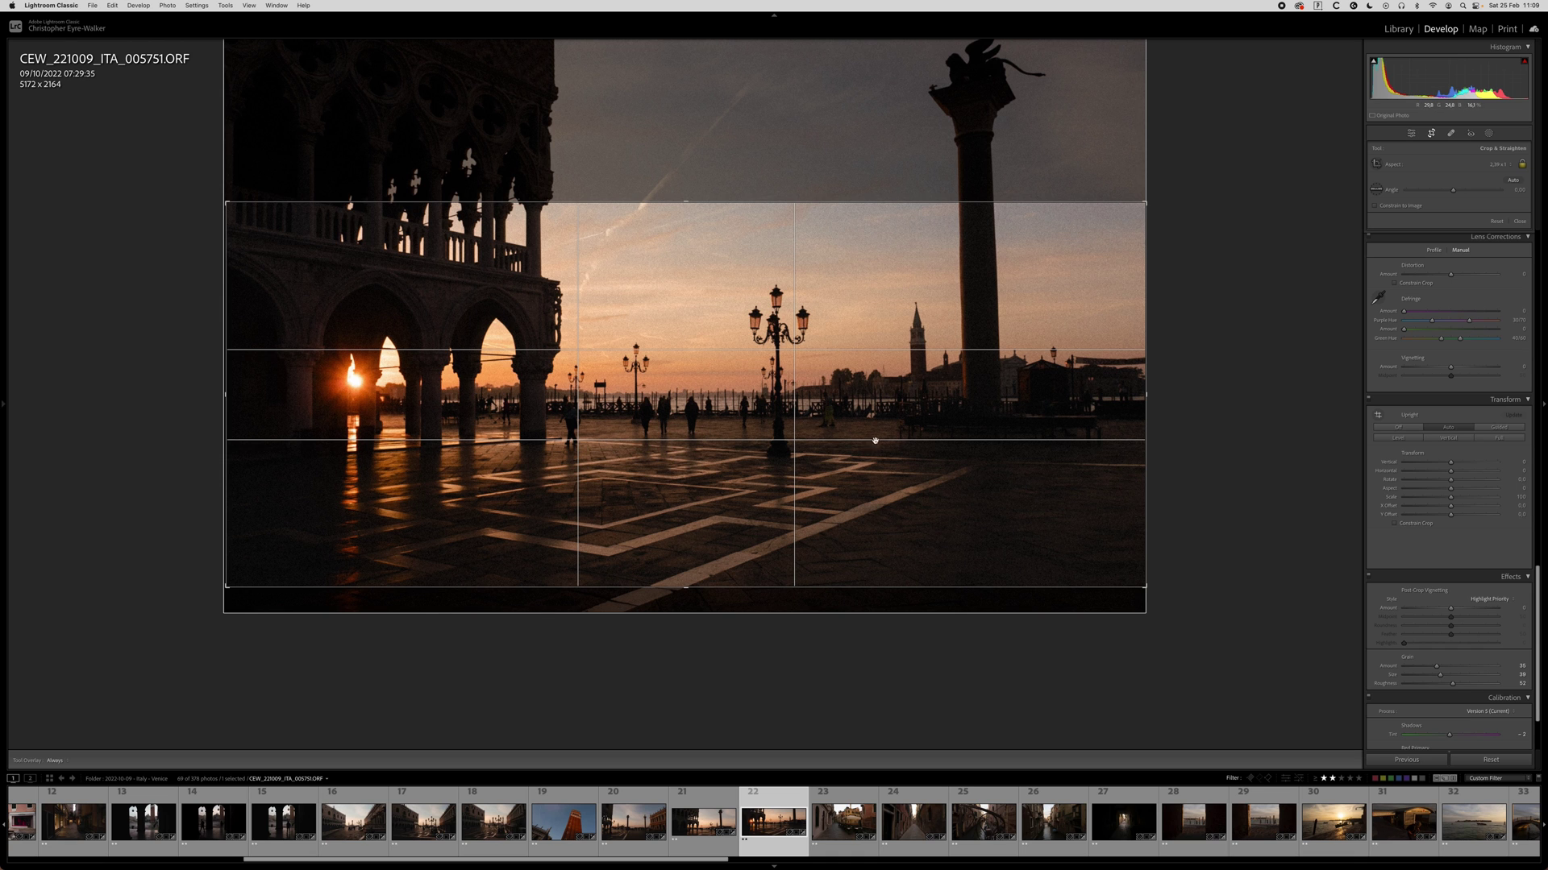
pyautogui.press('Return')
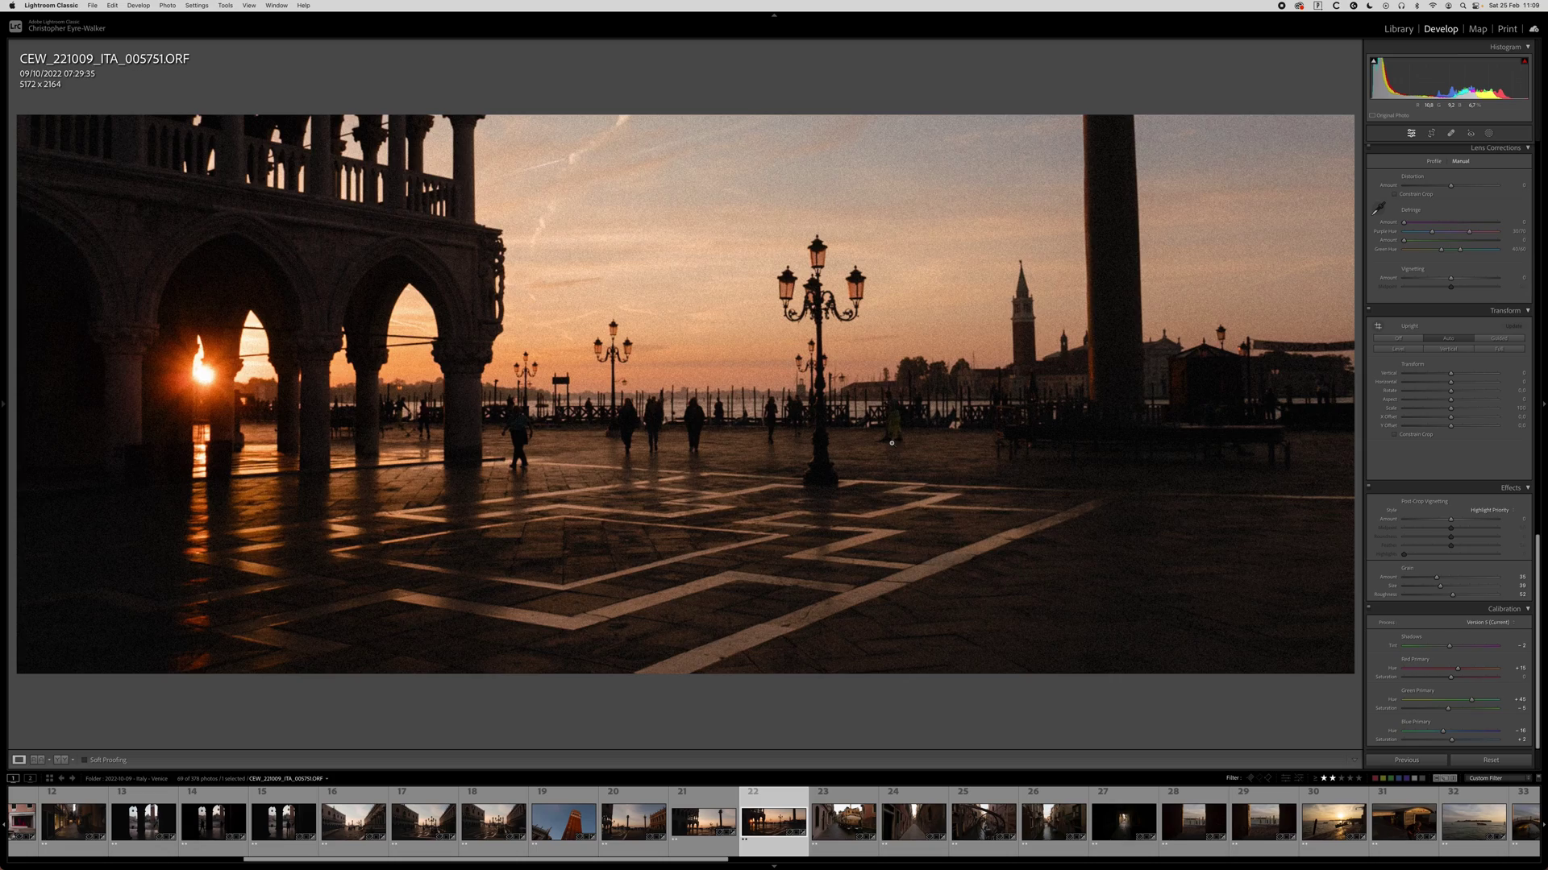
pyautogui.click(639, 281)
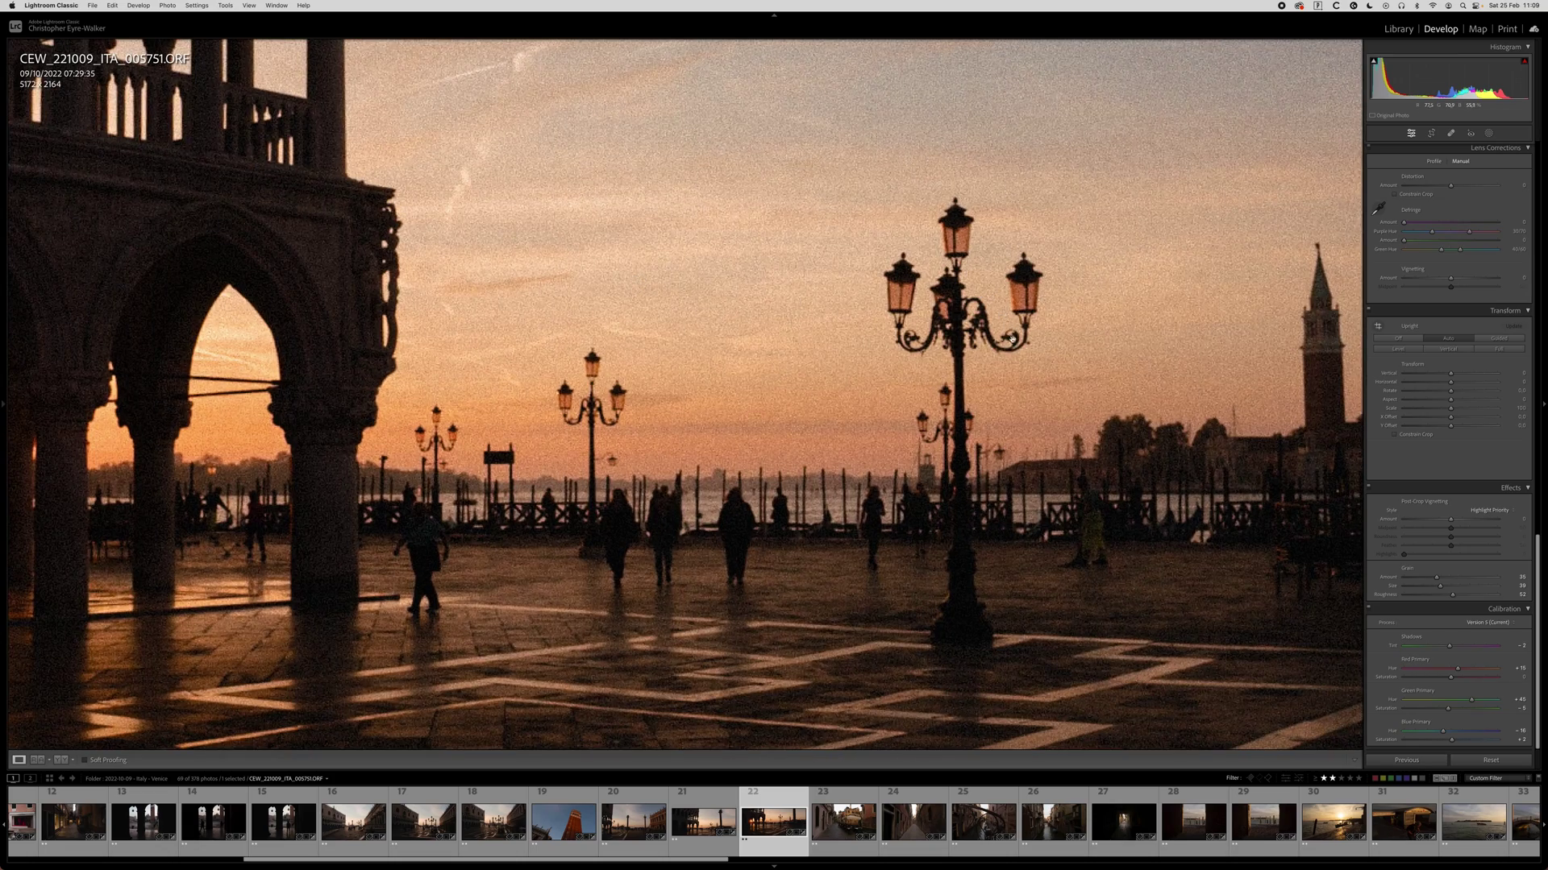
pyautogui.moveTo(553, 509); pyautogui.dragTo(866, 358)
pyautogui.hscroll(10, 476, 292)
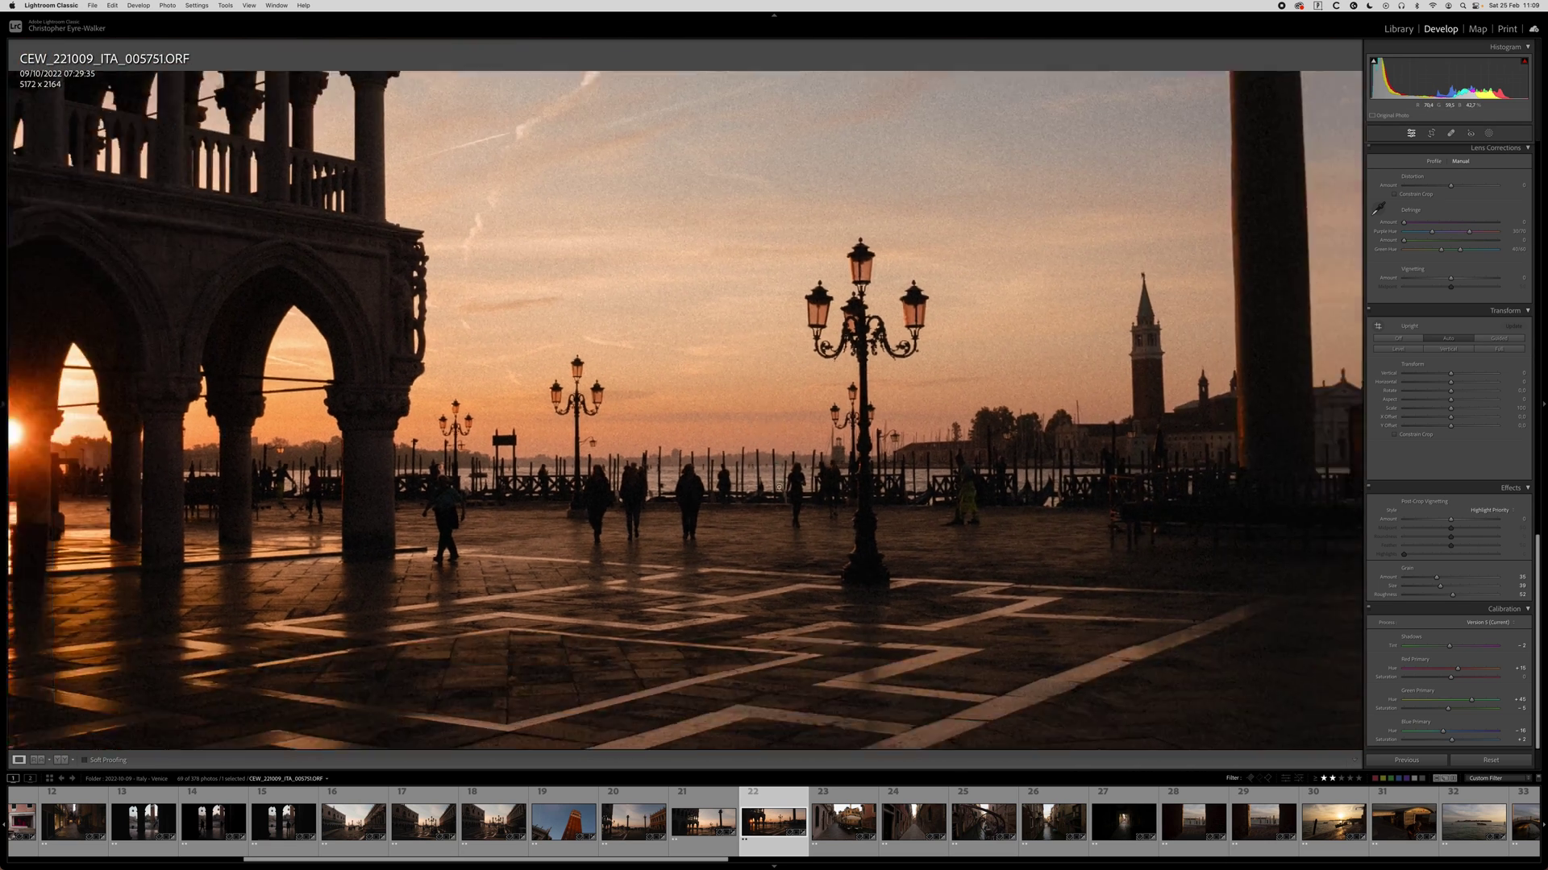
pyautogui.click(779, 488)
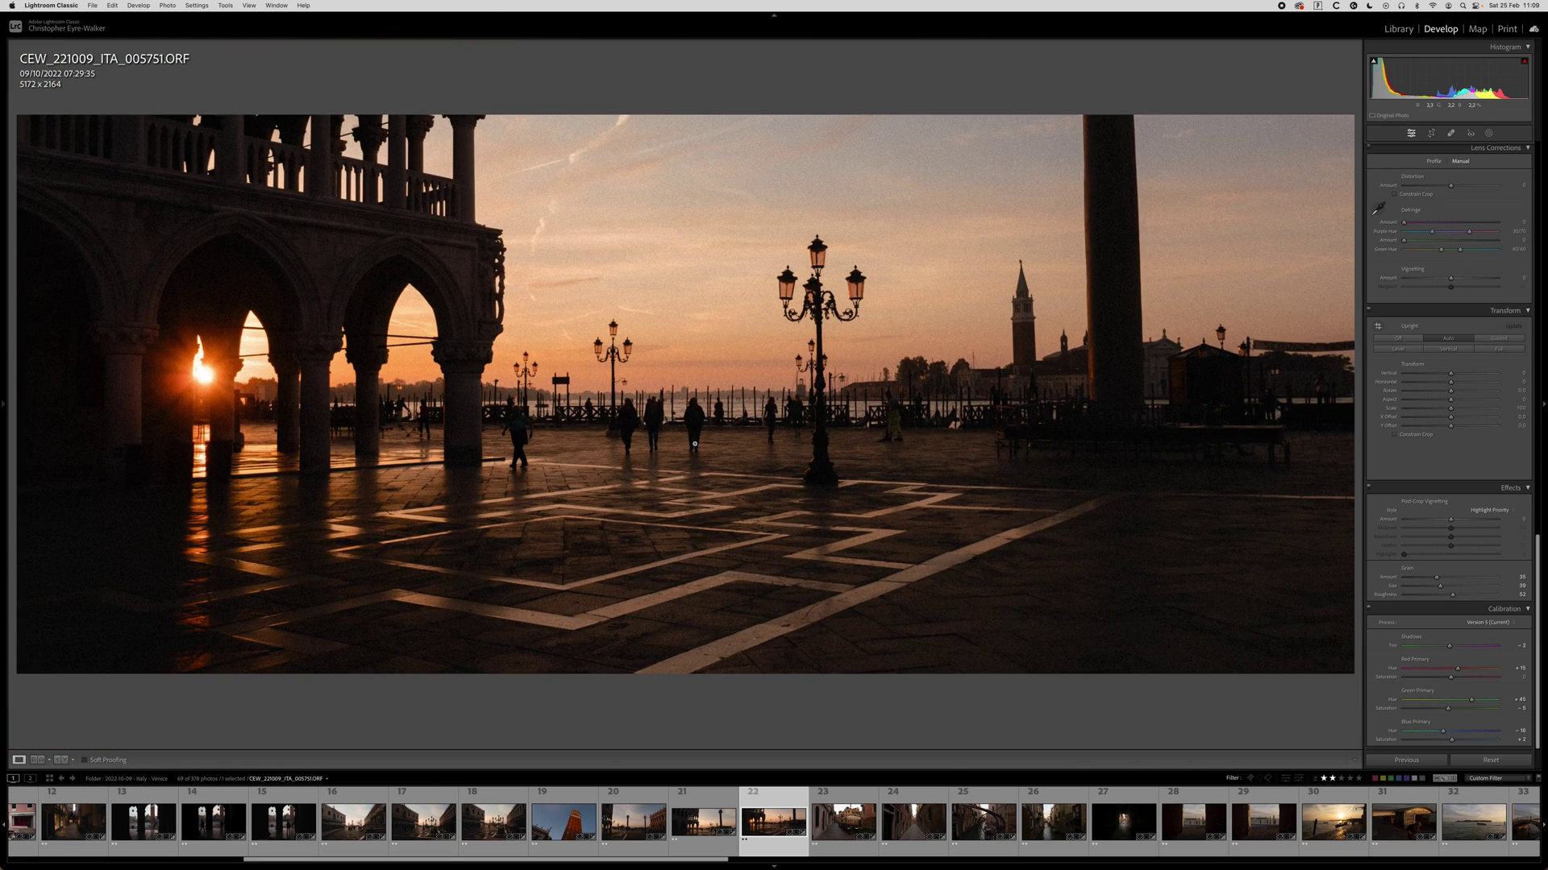
# Copy the sun photo's settings without the aspect ratio and paste them onto the next photo with the café parasols.
pyautogui.press('super+shift+c')
pyautogui.press('Return')
pyautogui.press('super+shift+c')
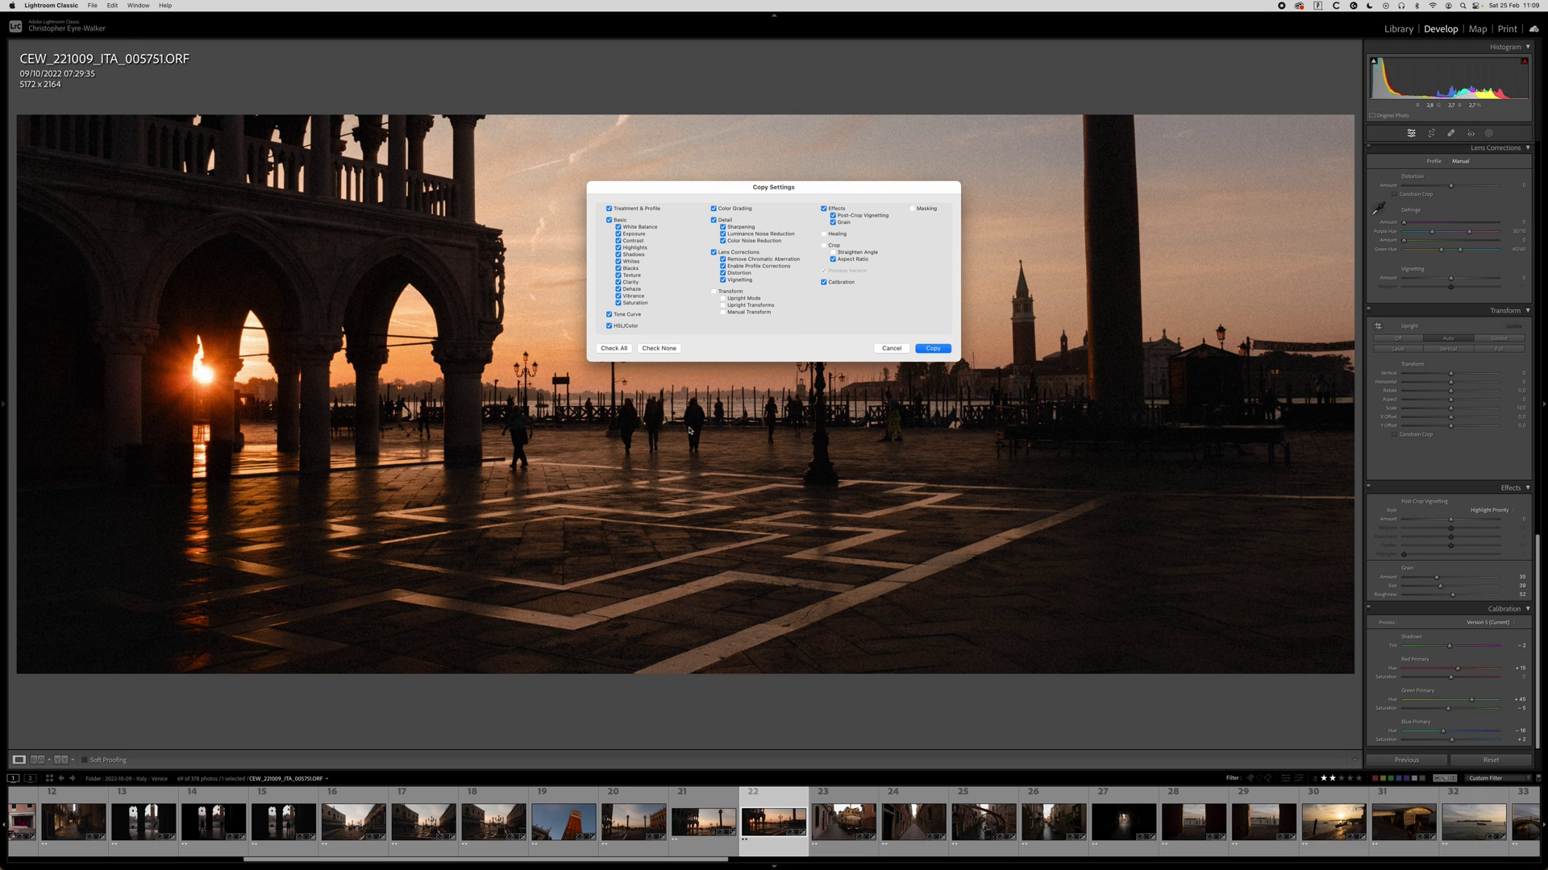
pyautogui.click(935, 349)
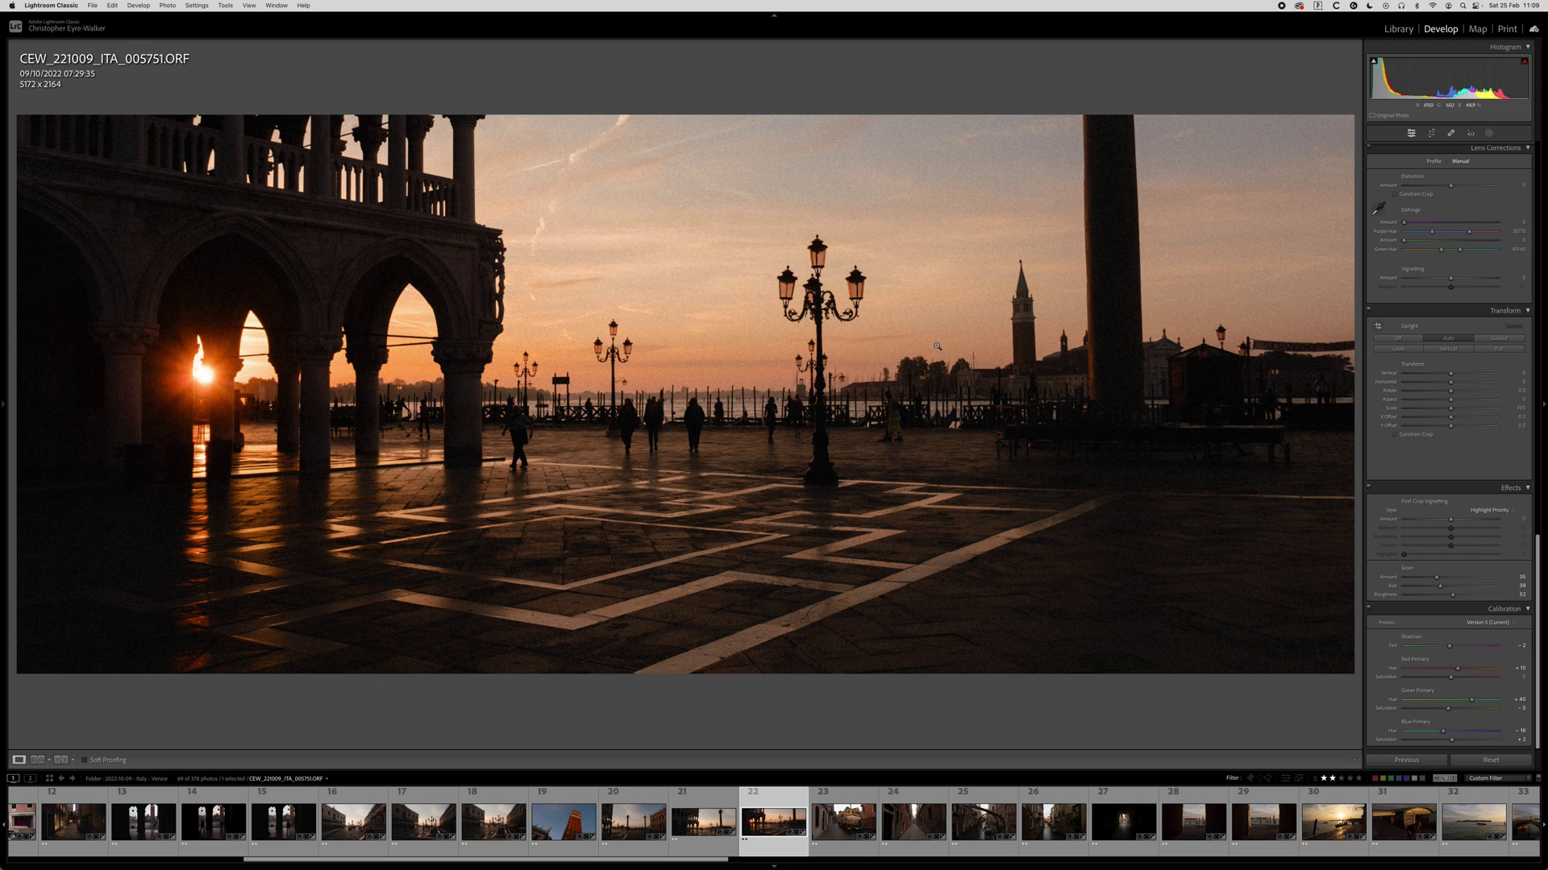
pyautogui.press('Right')
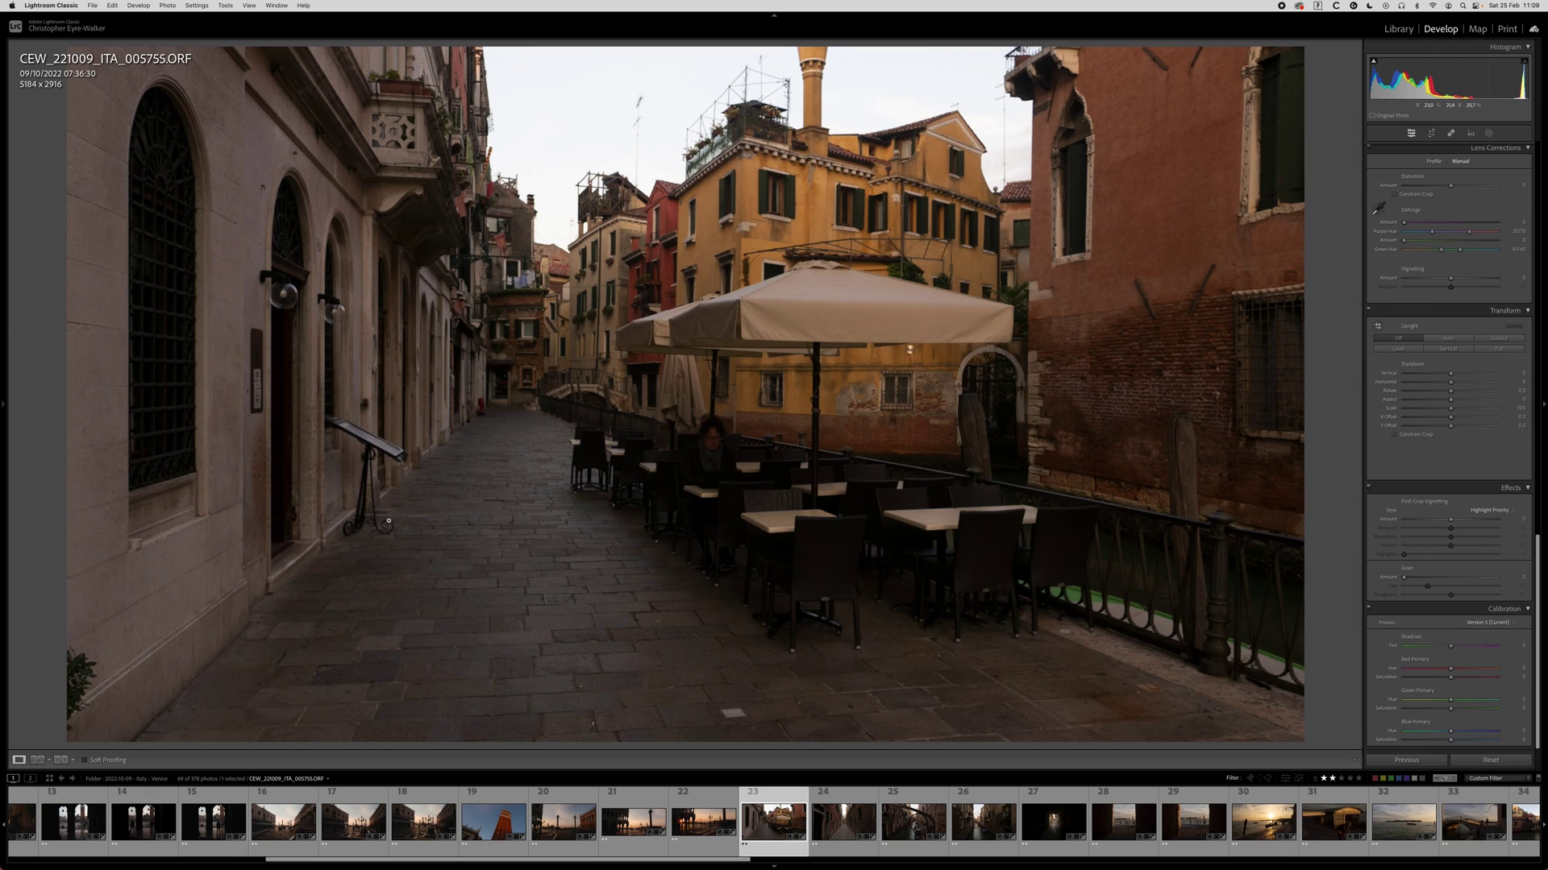
pyautogui.press('super+shift+v')
# Straighten the café photo slightly, tighten its 16 x 9 crop to about 5021 x 2824 and shift it up before applying.
pyautogui.press('r')
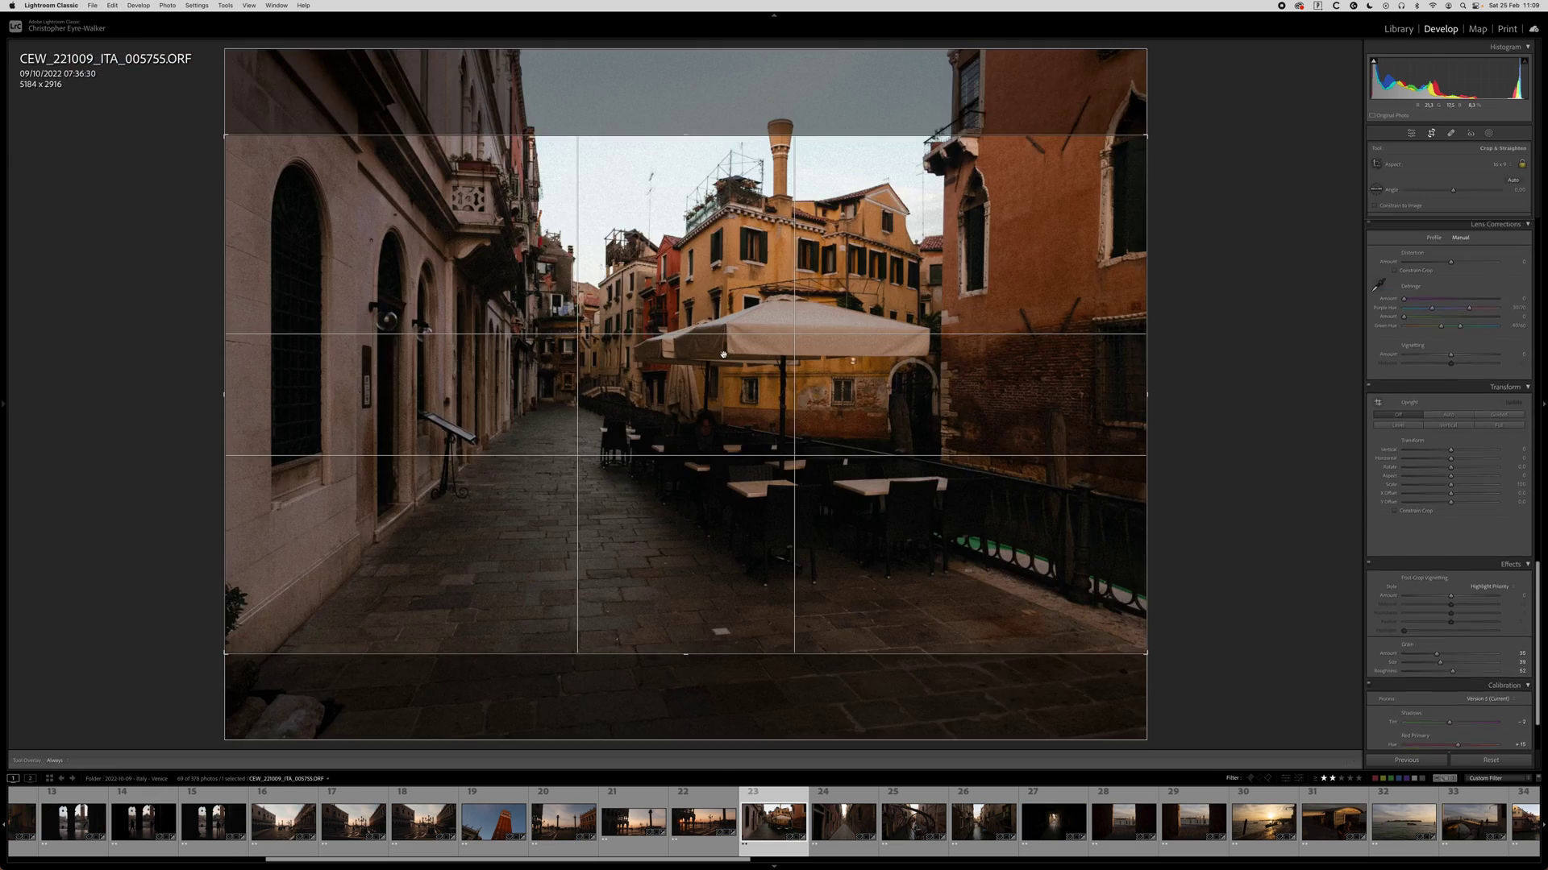
pyautogui.moveTo(718, 99); pyautogui.dragTo(715, 99)
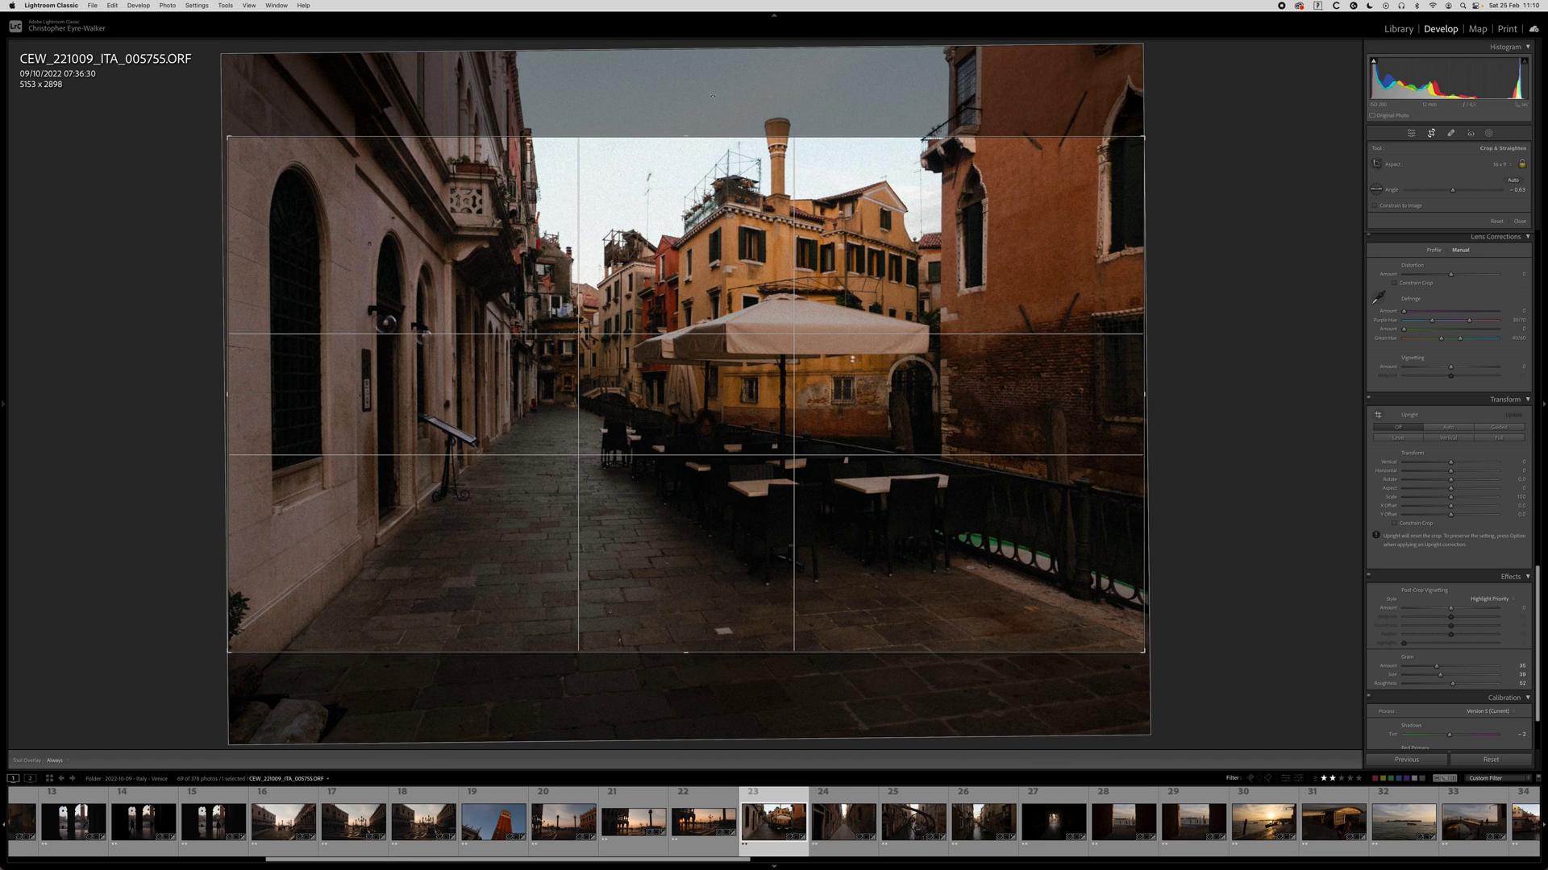
pyautogui.moveTo(229, 395); pyautogui.dragTo(252, 395)
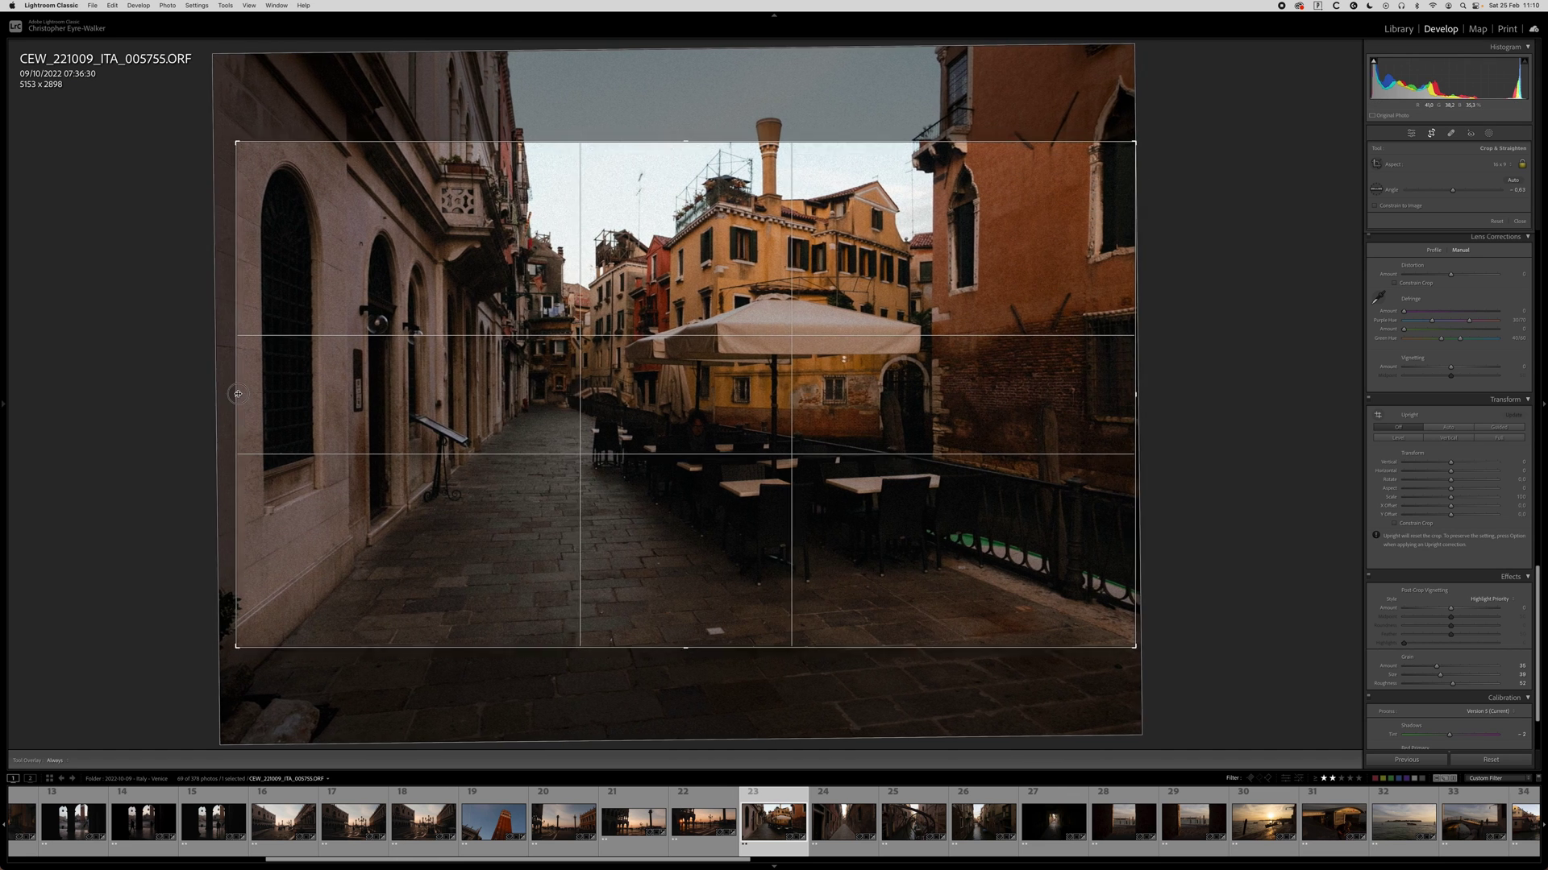
pyautogui.moveTo(645, 373); pyautogui.dragTo(644, 388)
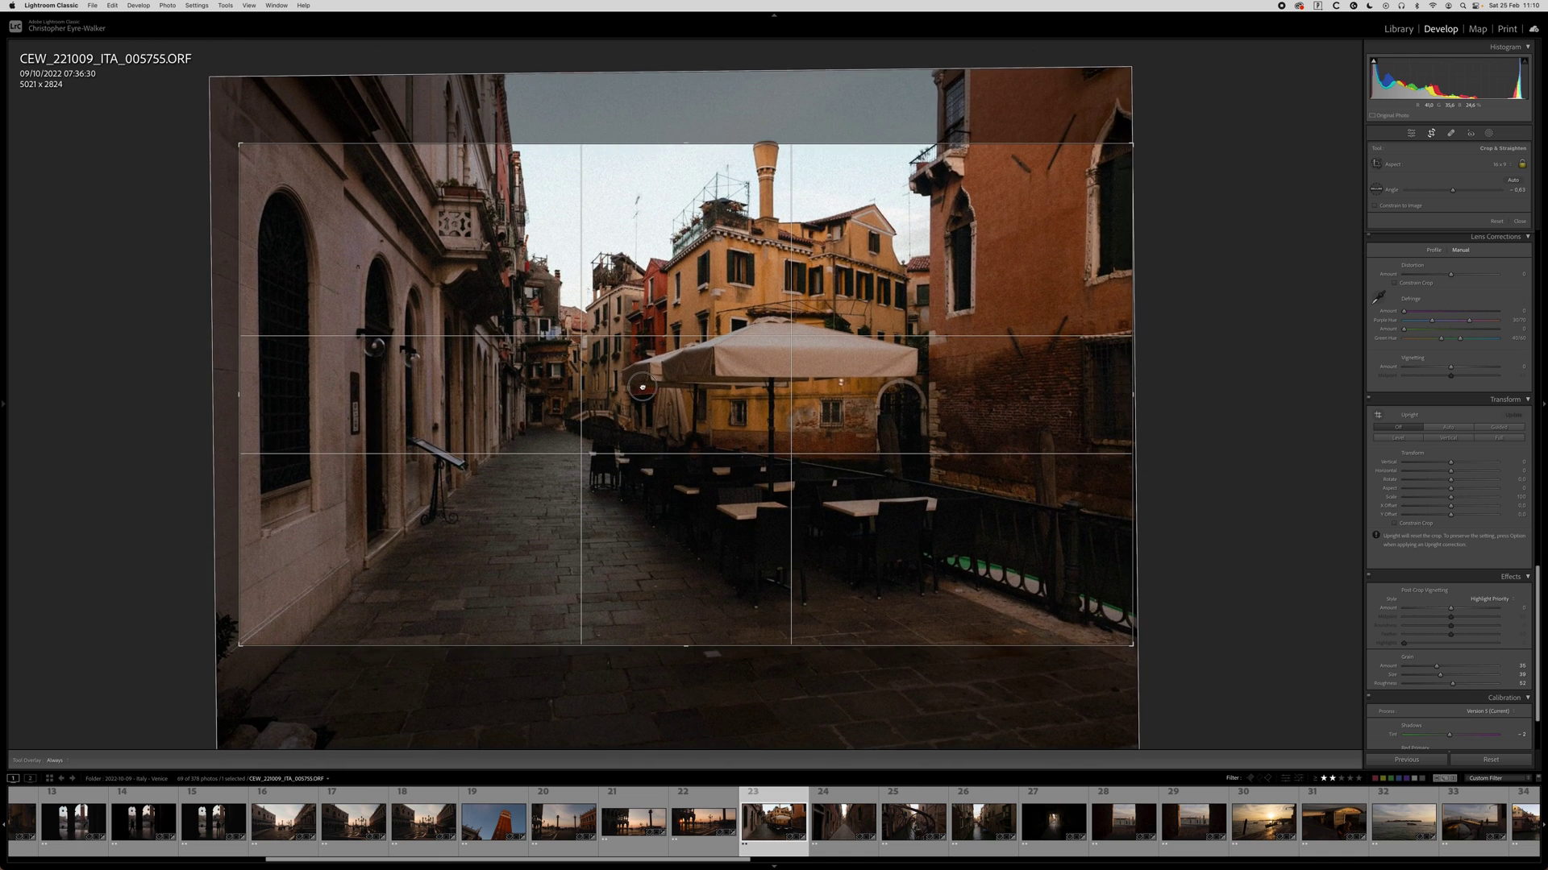
pyautogui.press('Return')
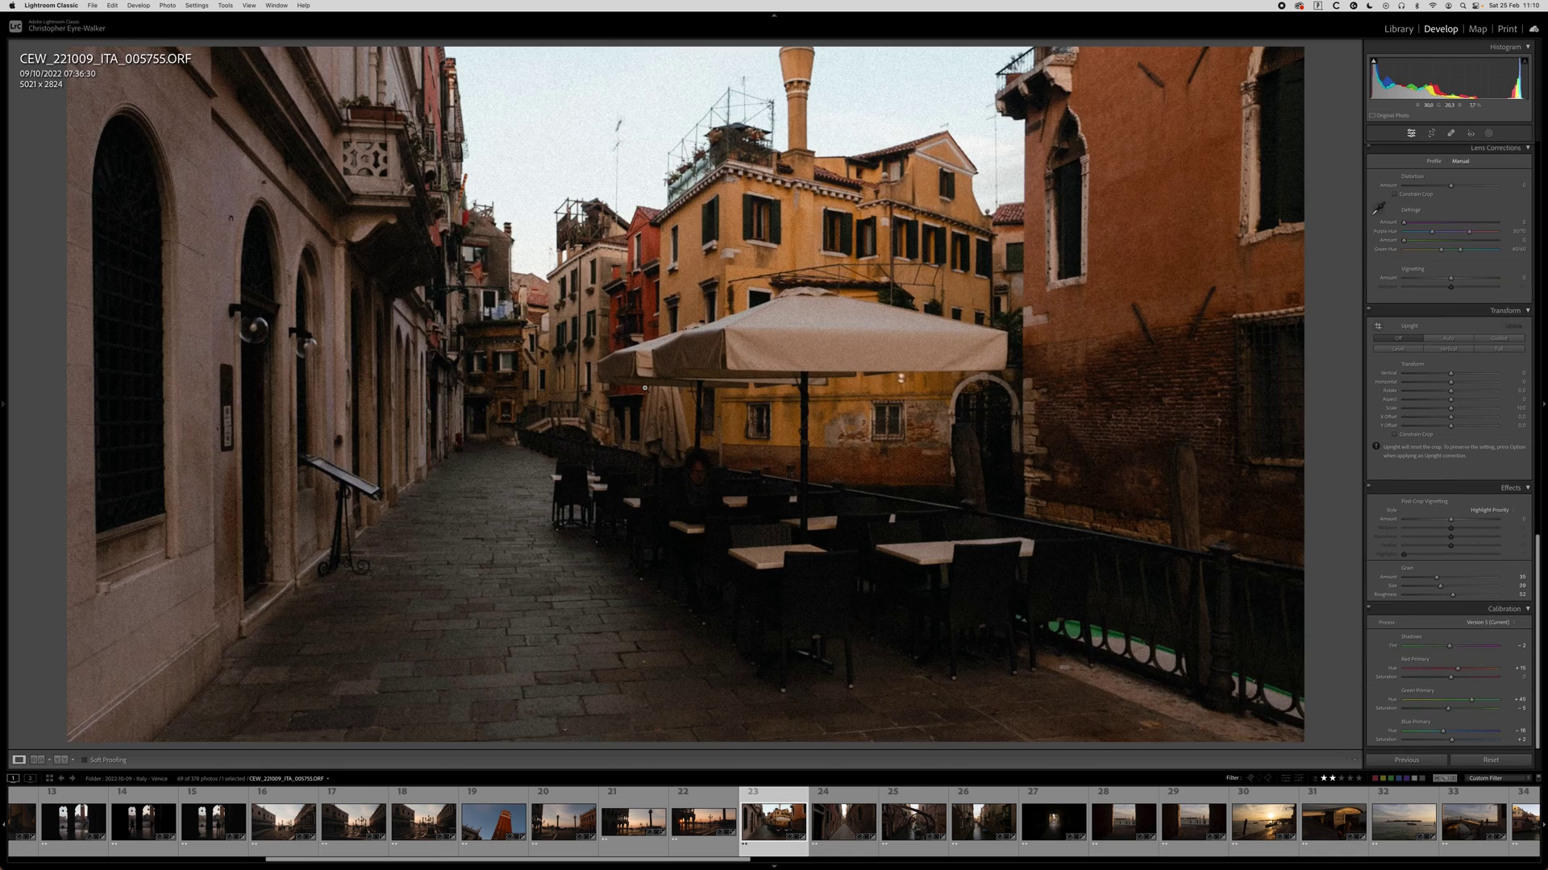
# Examine the seated man among the café tables and lower the photo's Exposure to +0.10.
pyautogui.scroll(10, 1479, 347)
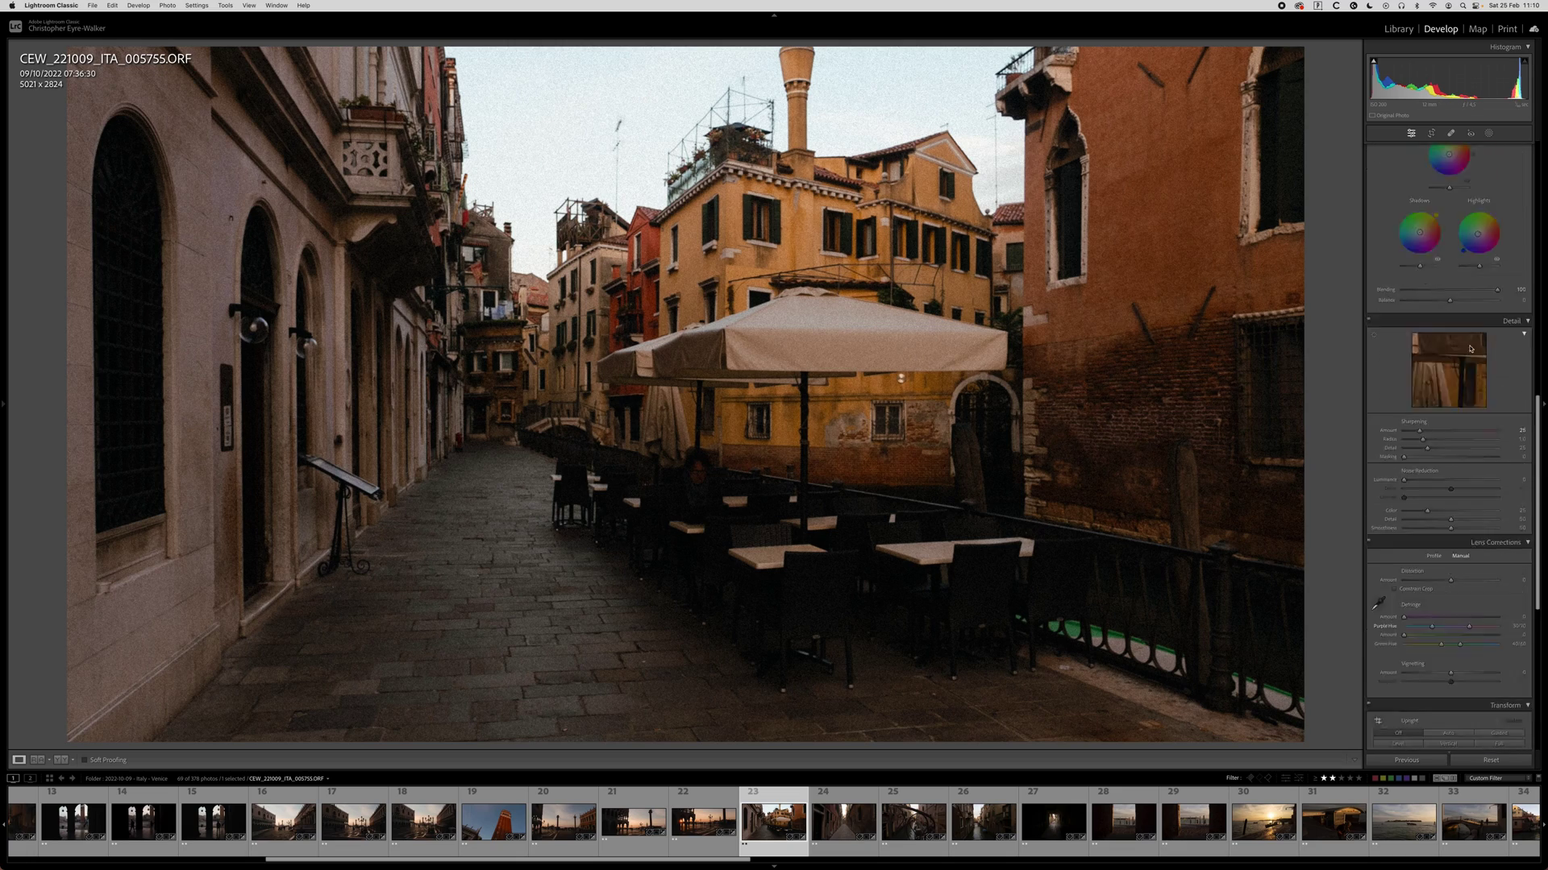
pyautogui.click(660, 507)
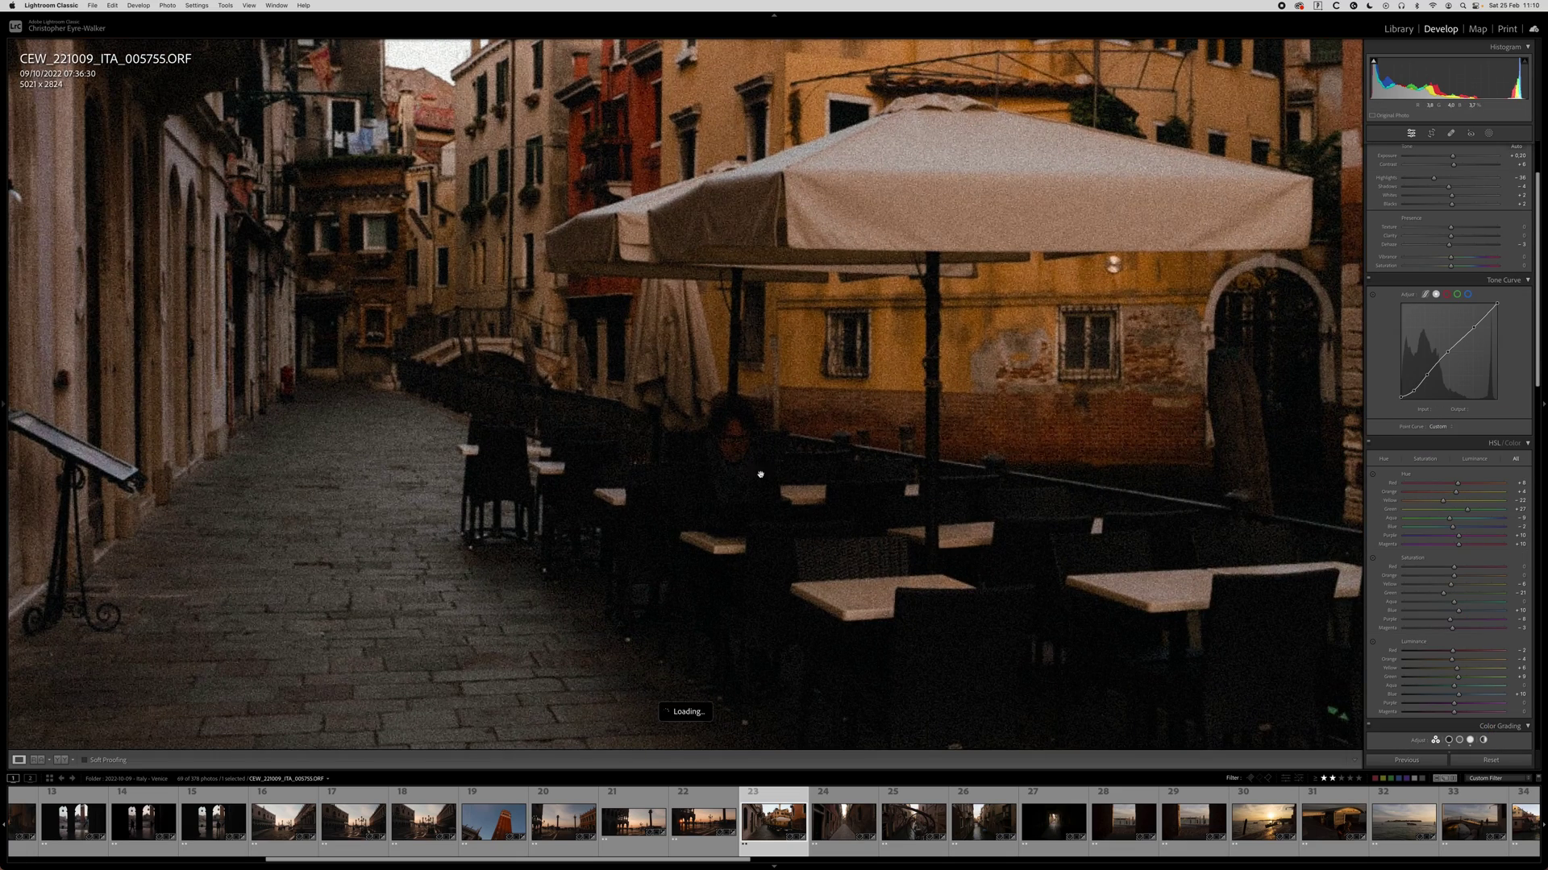
pyautogui.moveTo(728, 517); pyautogui.dragTo(822, 473)
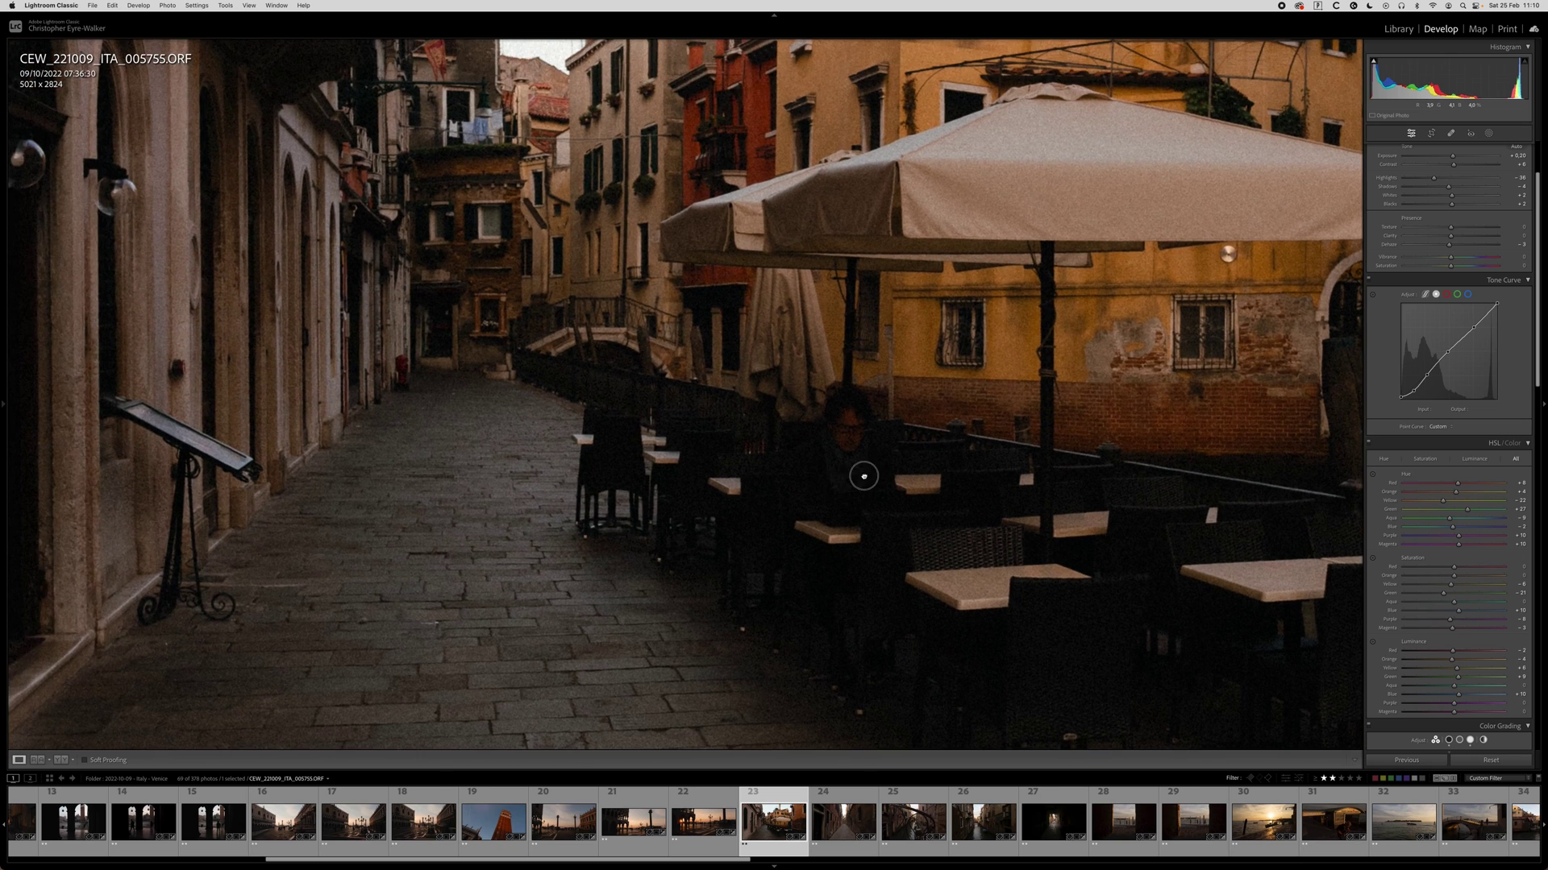
pyautogui.click(860, 473)
pyautogui.scroll(2, 1502, 174)
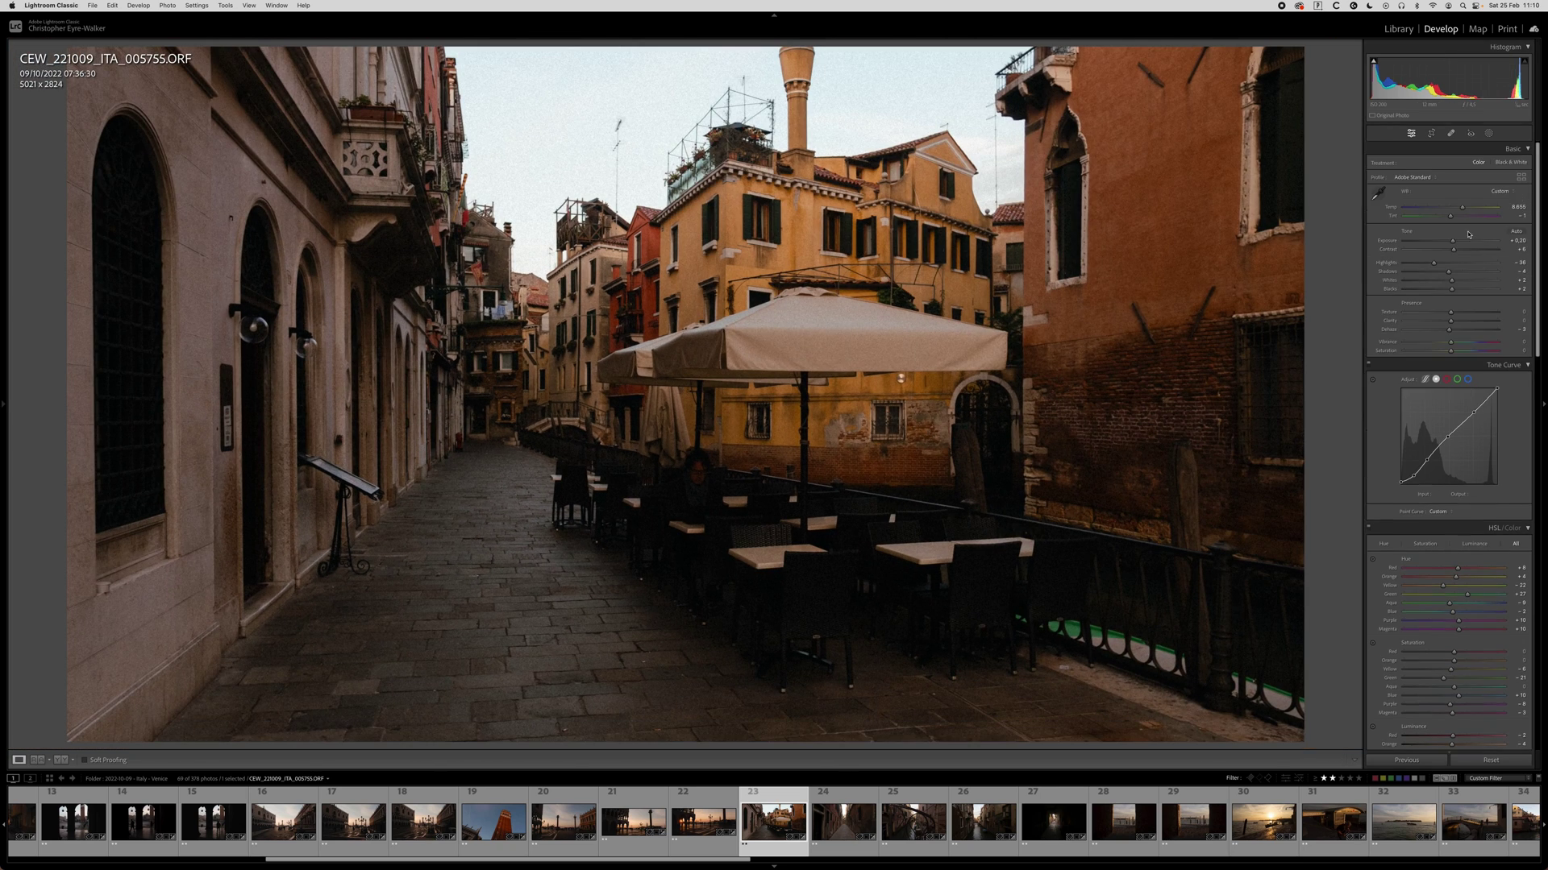
pyautogui.moveTo(1454, 243); pyautogui.dragTo(1454, 244)
pyautogui.moveTo(1454, 242); pyautogui.dragTo(1452, 243)
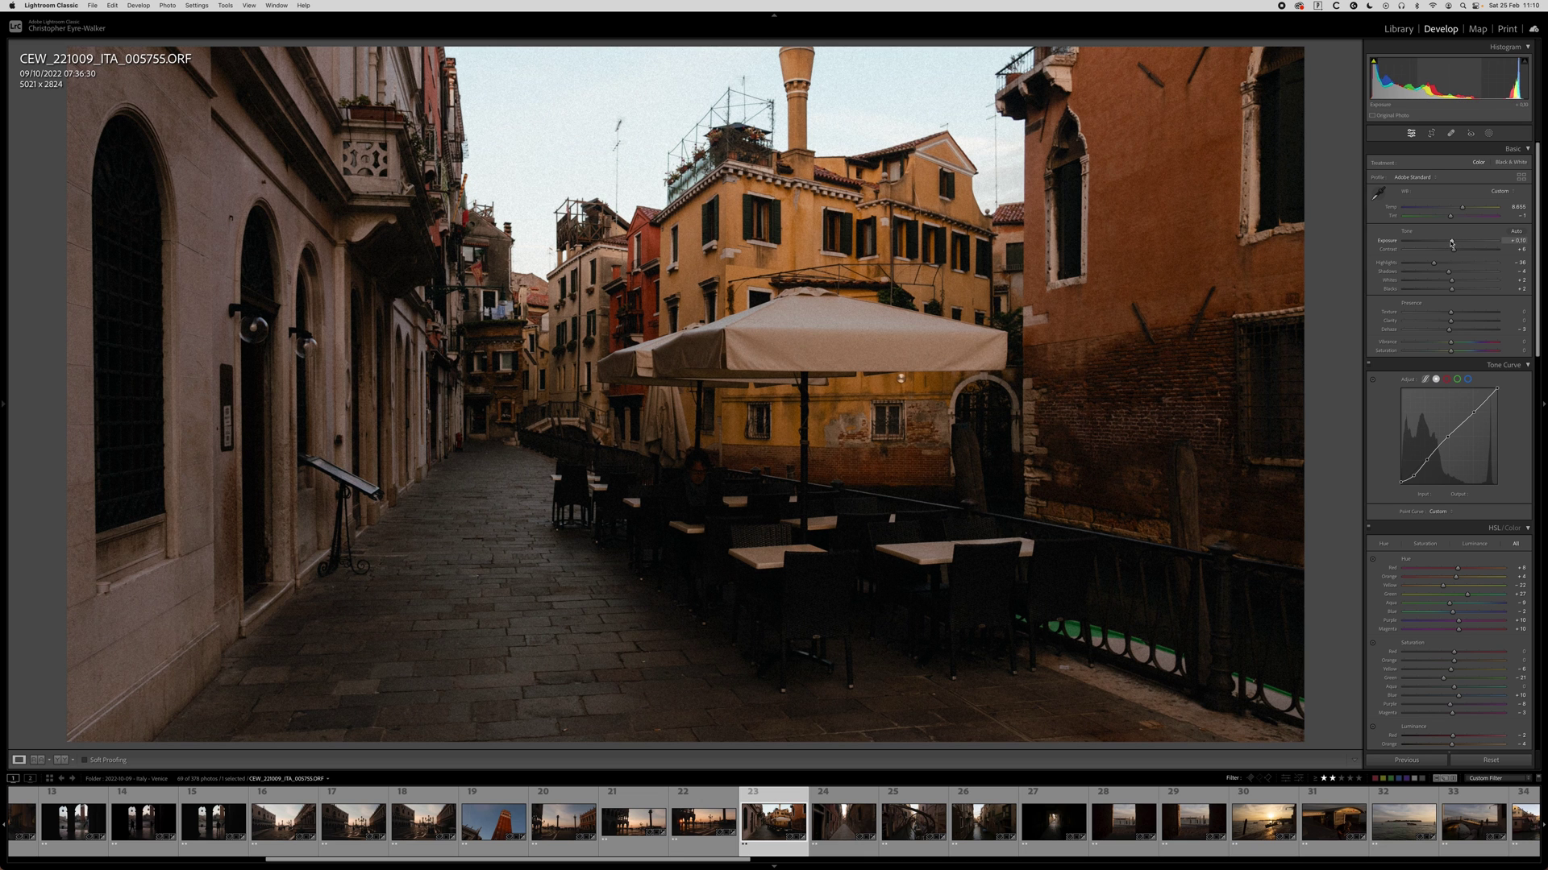
# Raise the Shadows around the café tables with a wide radial gradient mask and reset the photo's overall Exposure to 0.00.
pyautogui.hotkey('shift', 'm')
pyautogui.moveTo(729, 495); pyautogui.dragTo(1022, 645)
pyautogui.moveTo(729, 496); pyautogui.dragTo(771, 524)
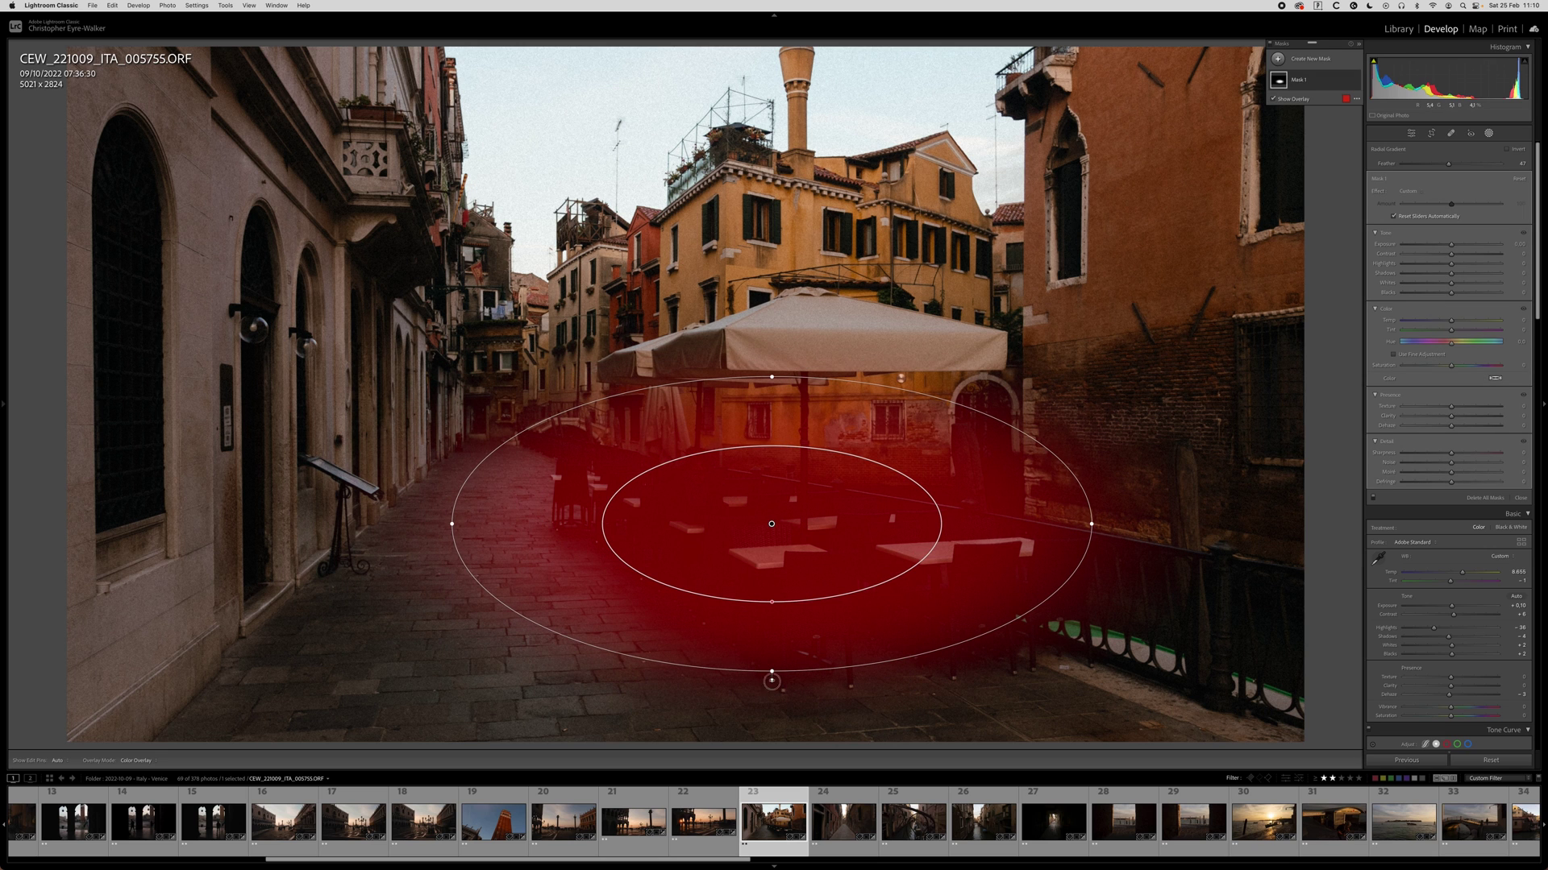
pyautogui.moveTo(1453, 274); pyautogui.dragTo(1483, 276)
pyautogui.hotkey('shift', 'w')
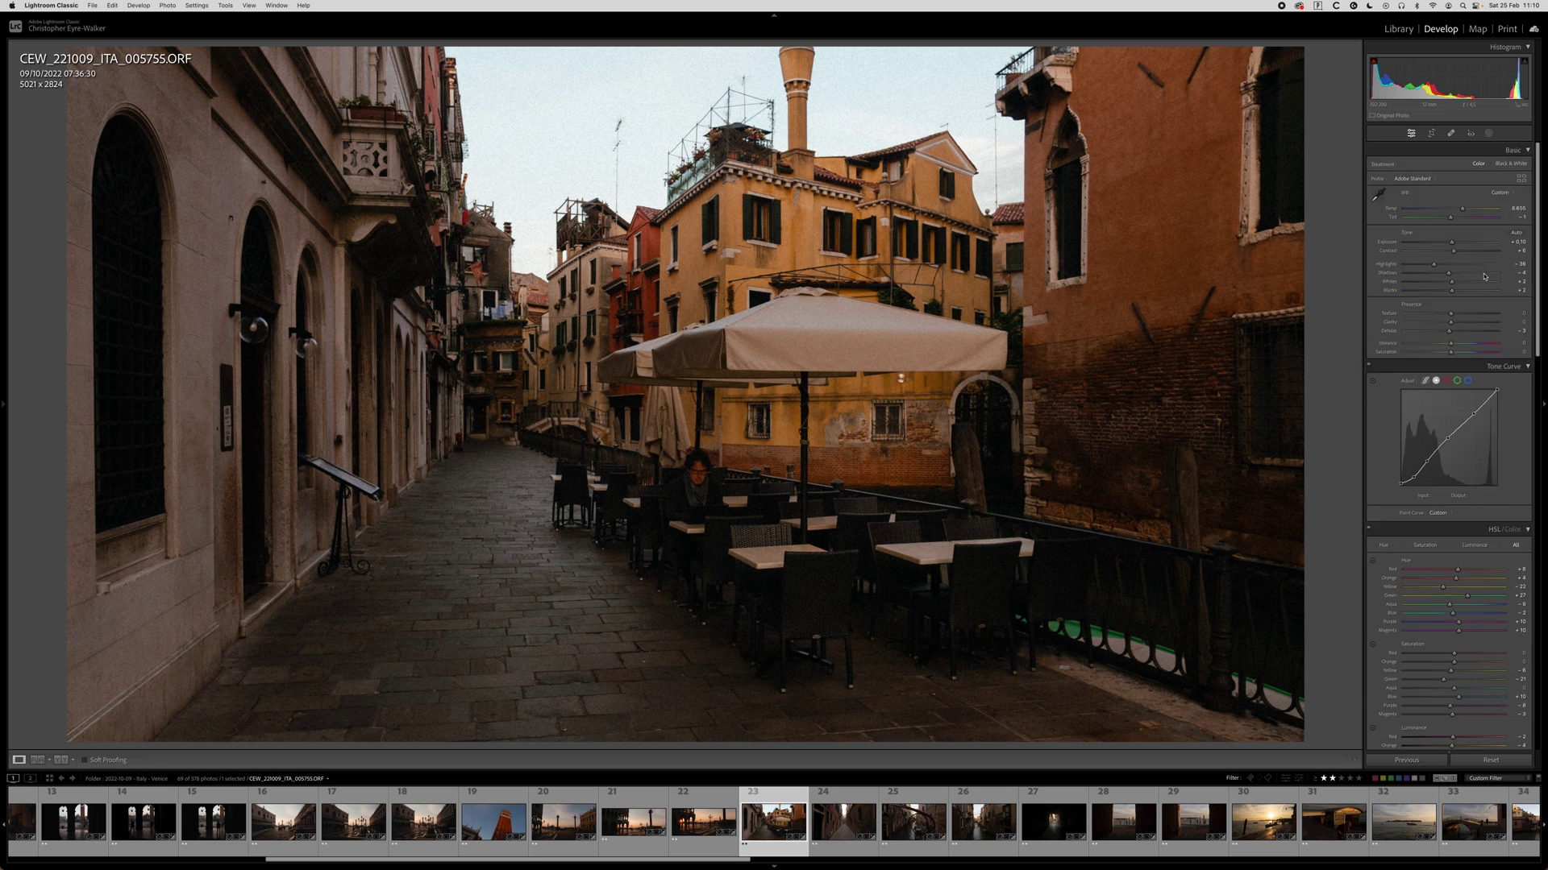
pyautogui.moveTo(1452, 244); pyautogui.dragTo(1449, 243)
pyautogui.doubleClick(1449, 244)
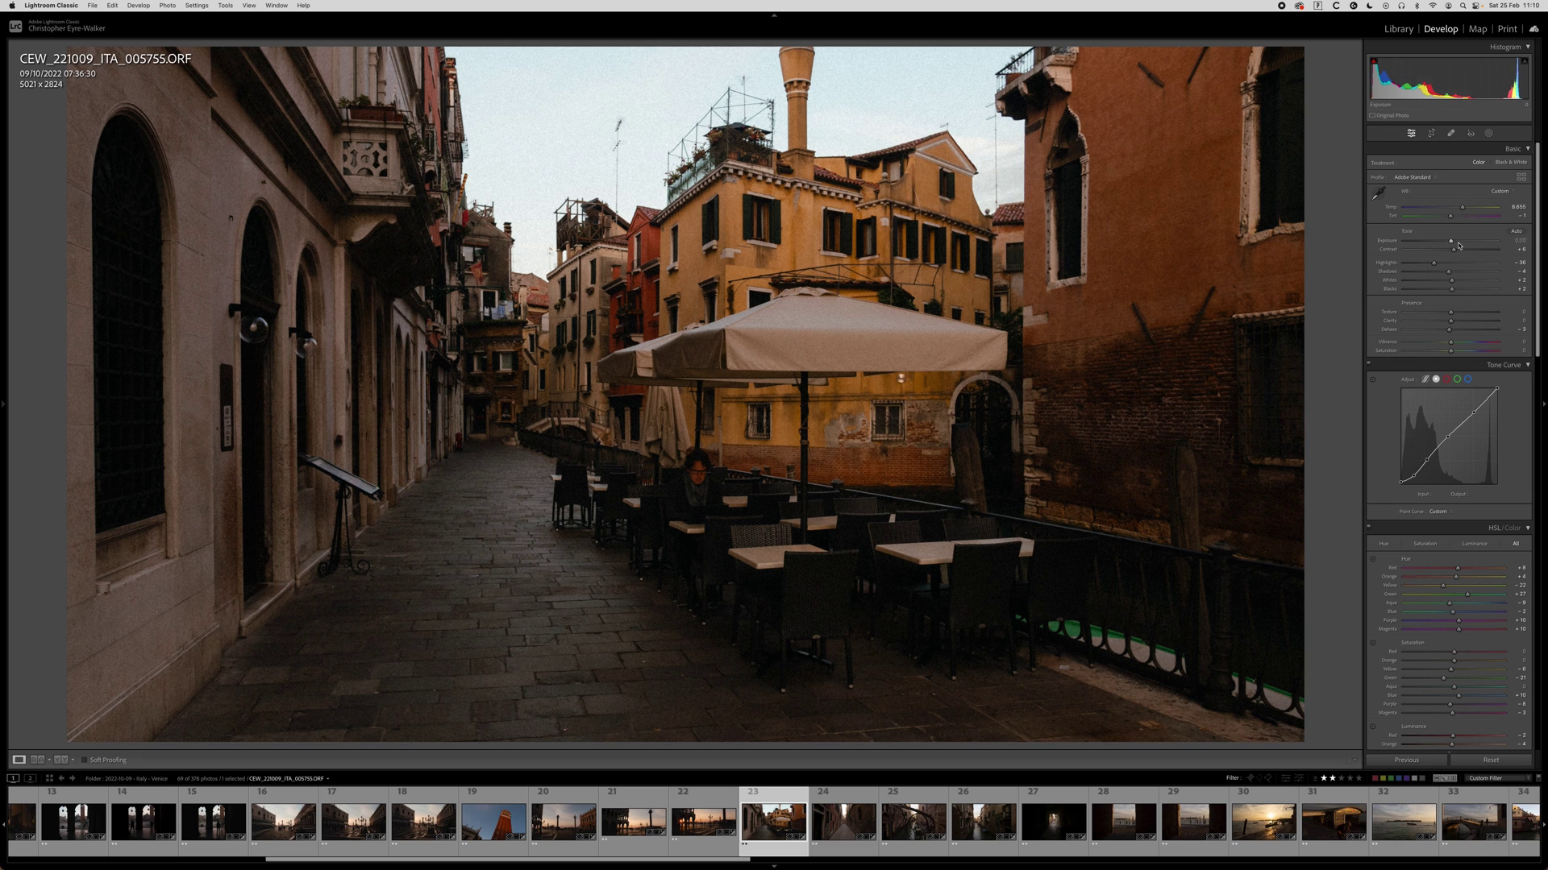
# Darken the sky with a linear gradient mask running down from the café photo's upper edge and check the seated man.
pyautogui.hotkey('shift', 'w')
pyautogui.press('m')
pyautogui.moveTo(730, 59); pyautogui.dragTo(718, 470)
pyautogui.moveTo(1451, 229); pyautogui.dragTo(1440, 250)
pyautogui.press('m')
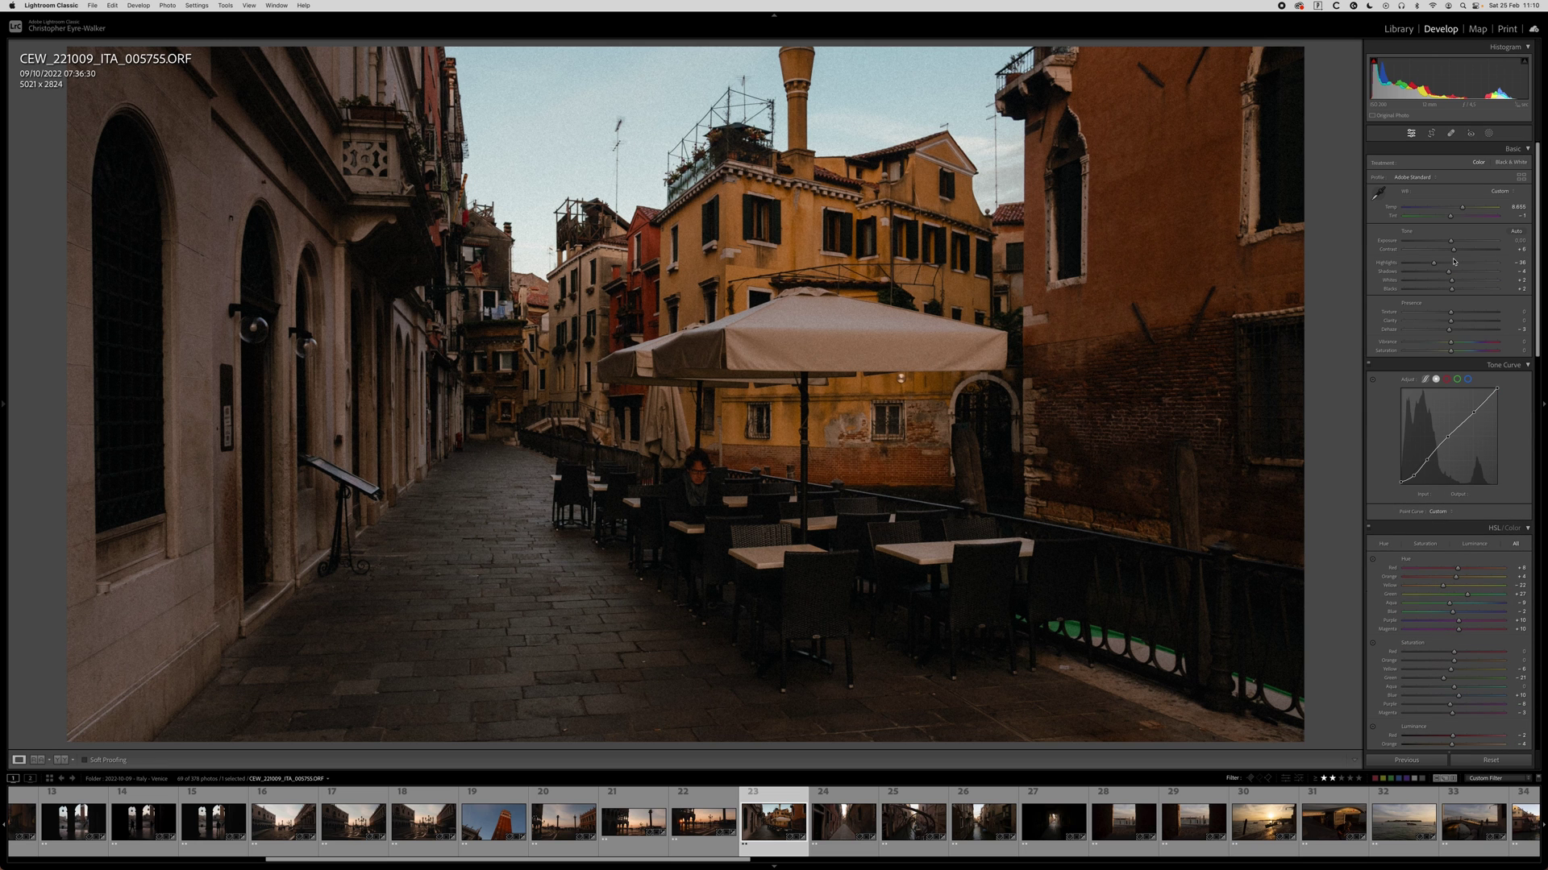
pyautogui.click(860, 533)
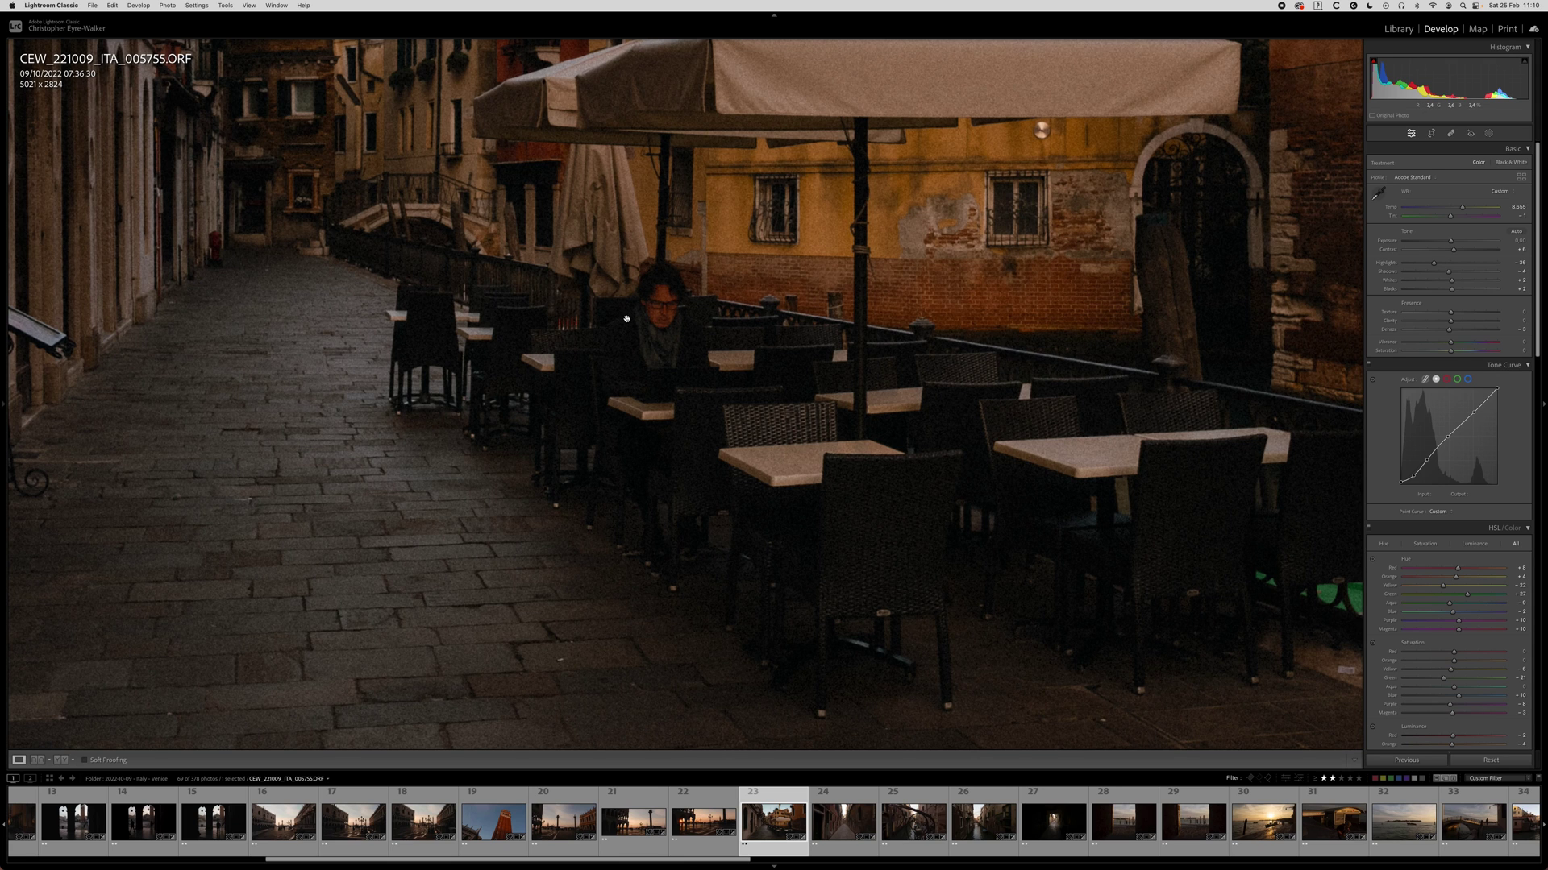
pyautogui.moveTo(681, 282); pyautogui.dragTo(592, 314)
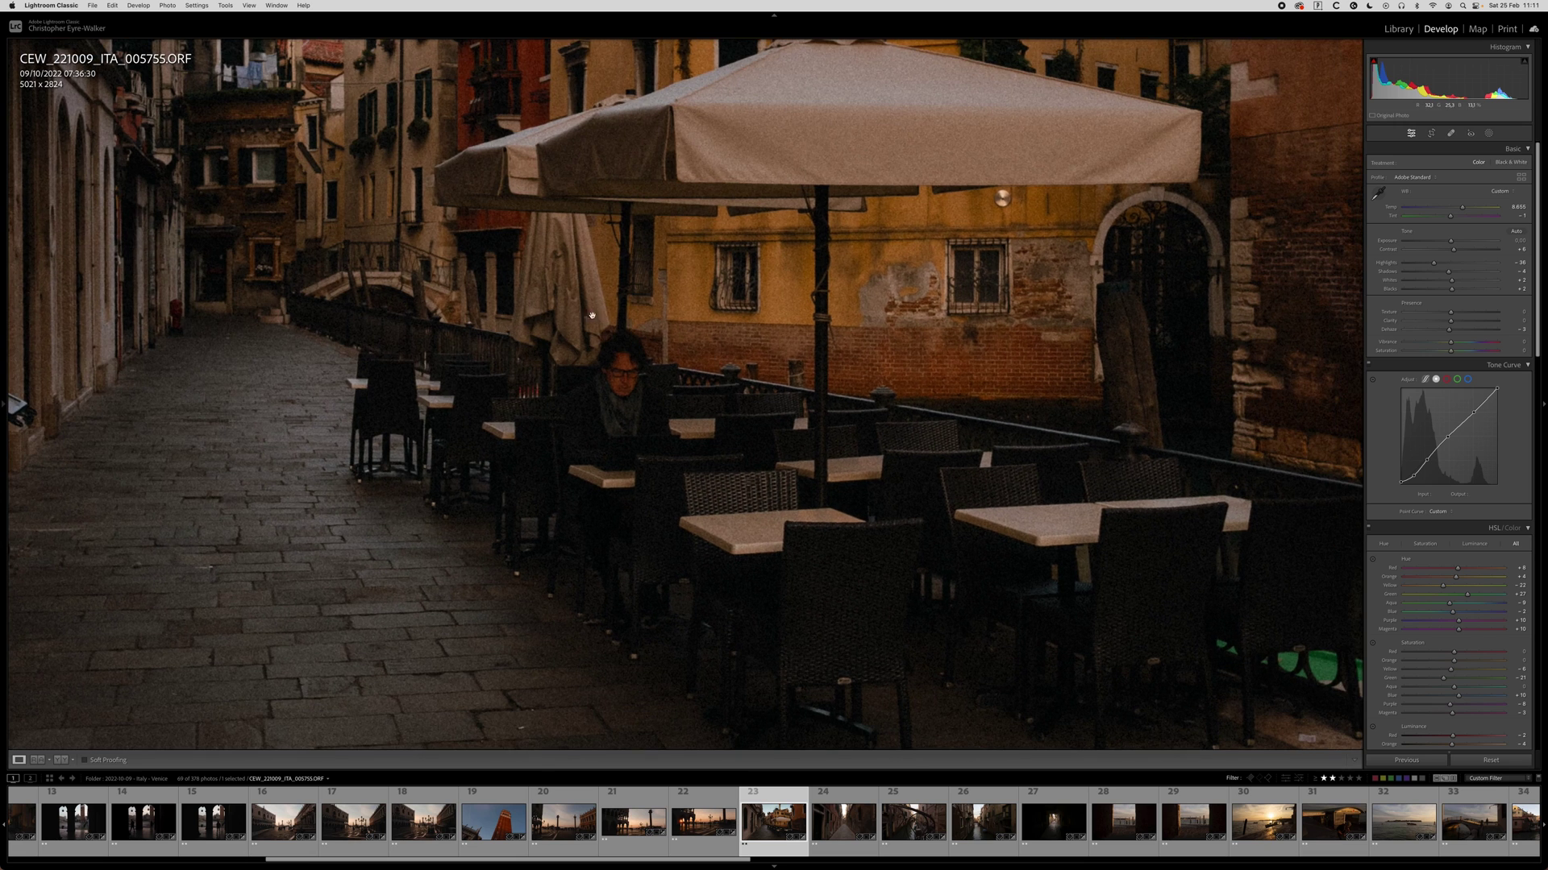
pyautogui.click(710, 447)
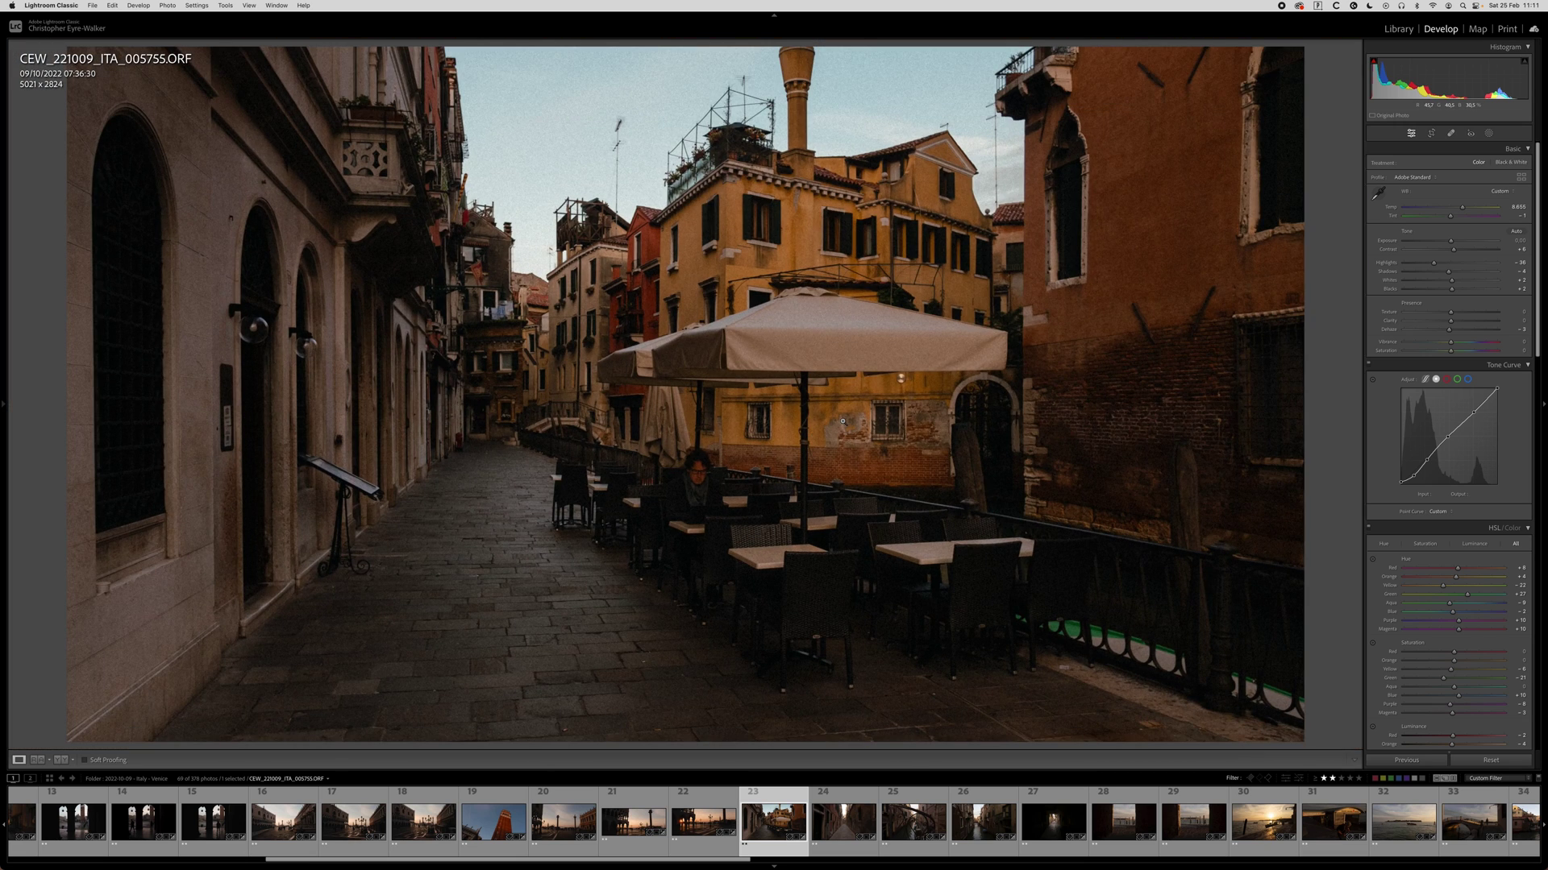
# Open the next photo of the narrow alley, straighten its crop slightly and lower its Exposure to -0.15.
pyautogui.press('Right')
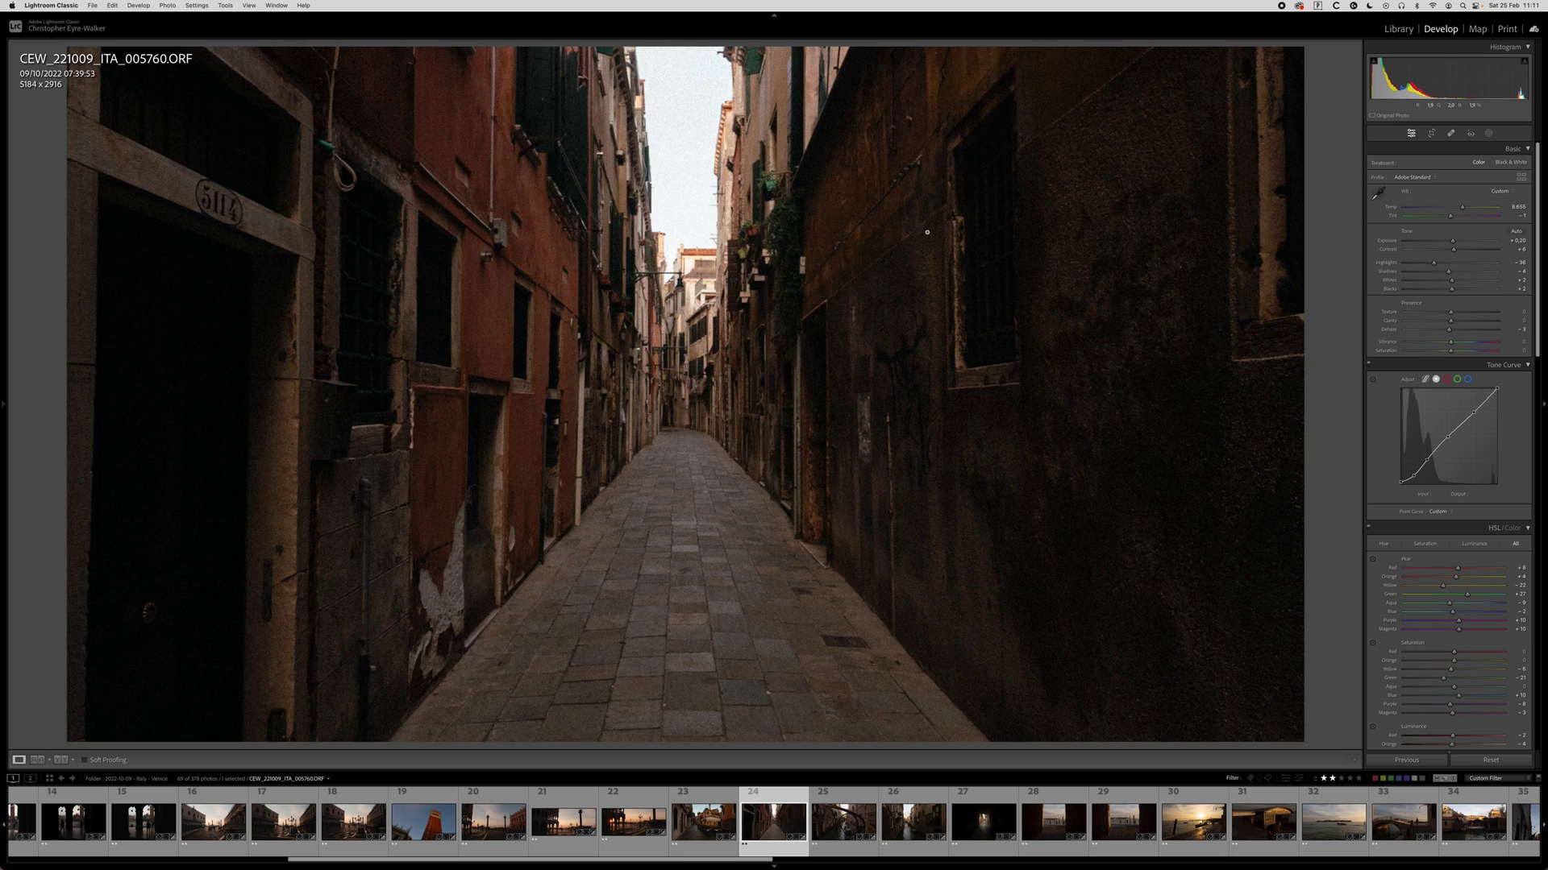
pyautogui.press('r')
pyautogui.moveTo(1241, 304); pyautogui.dragTo(1229, 356)
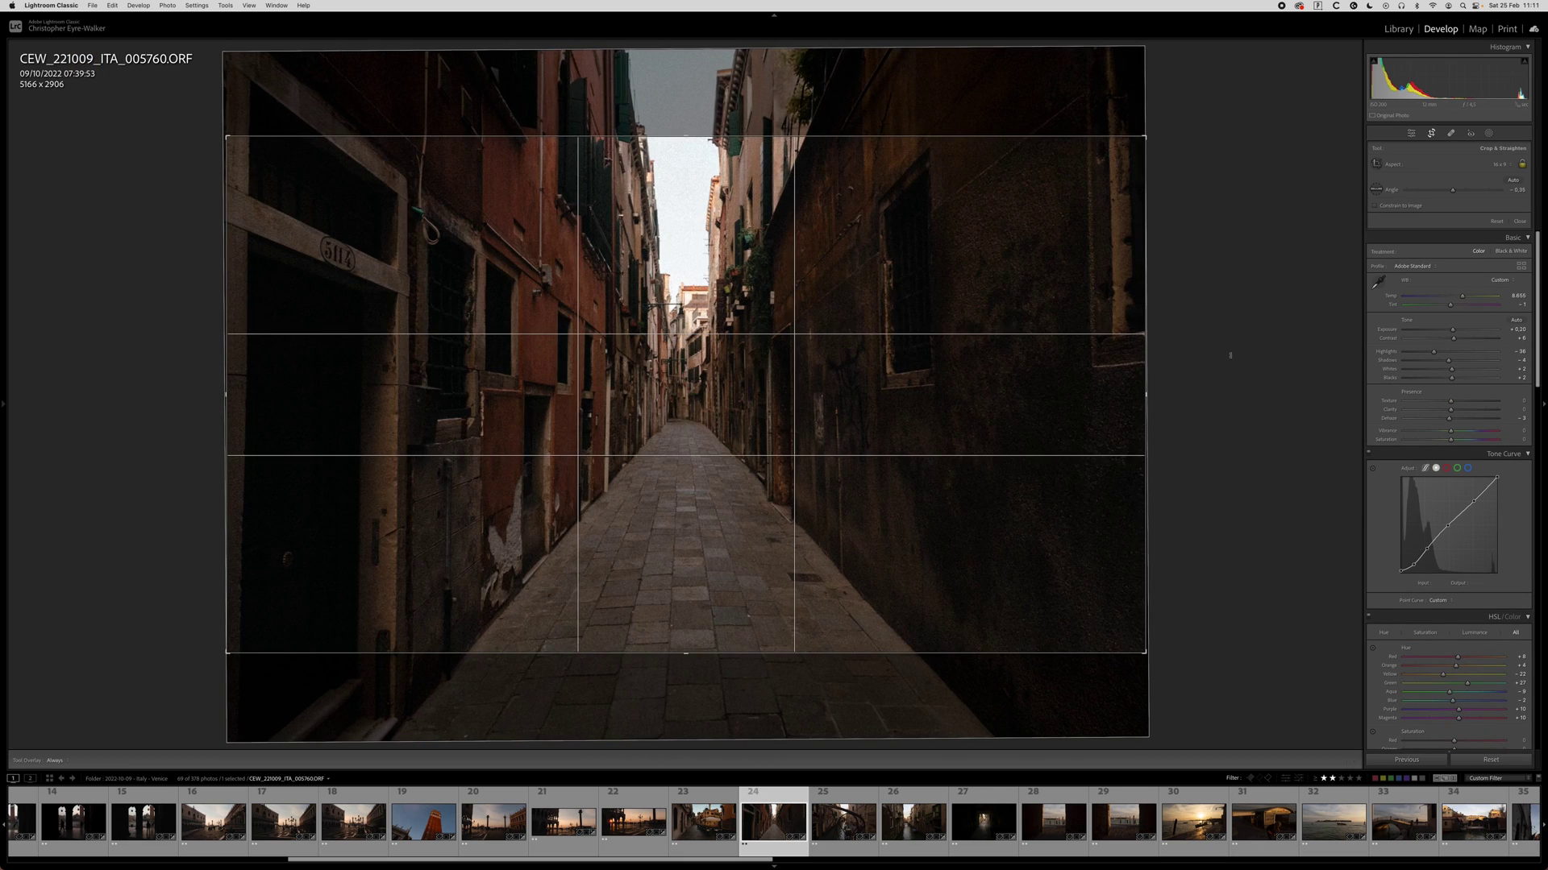
pyautogui.press('r')
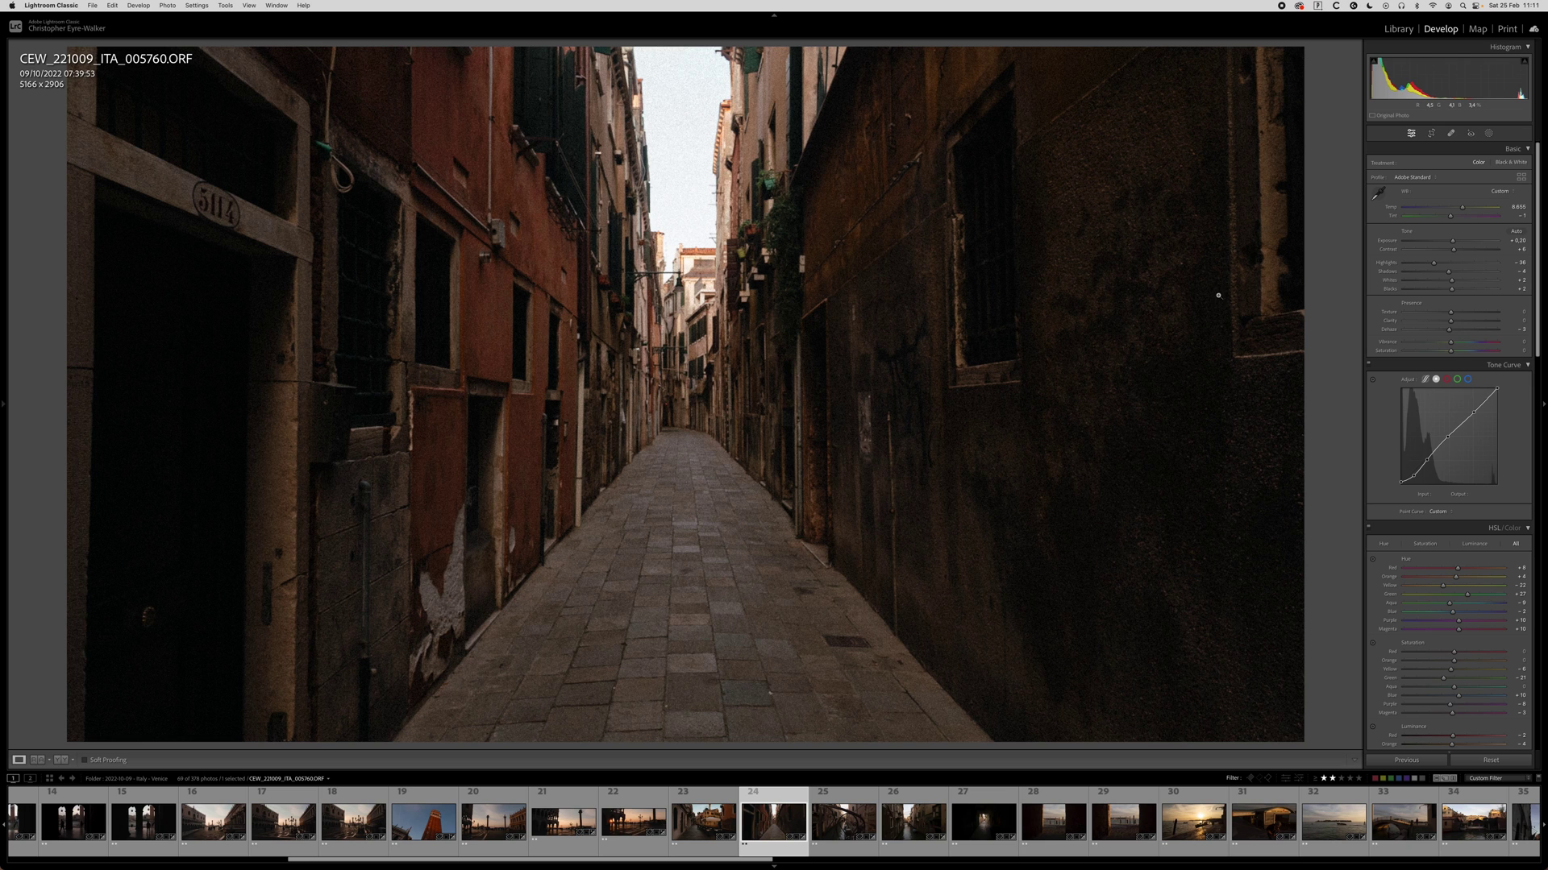
pyautogui.moveTo(1454, 245); pyautogui.dragTo(1451, 245)
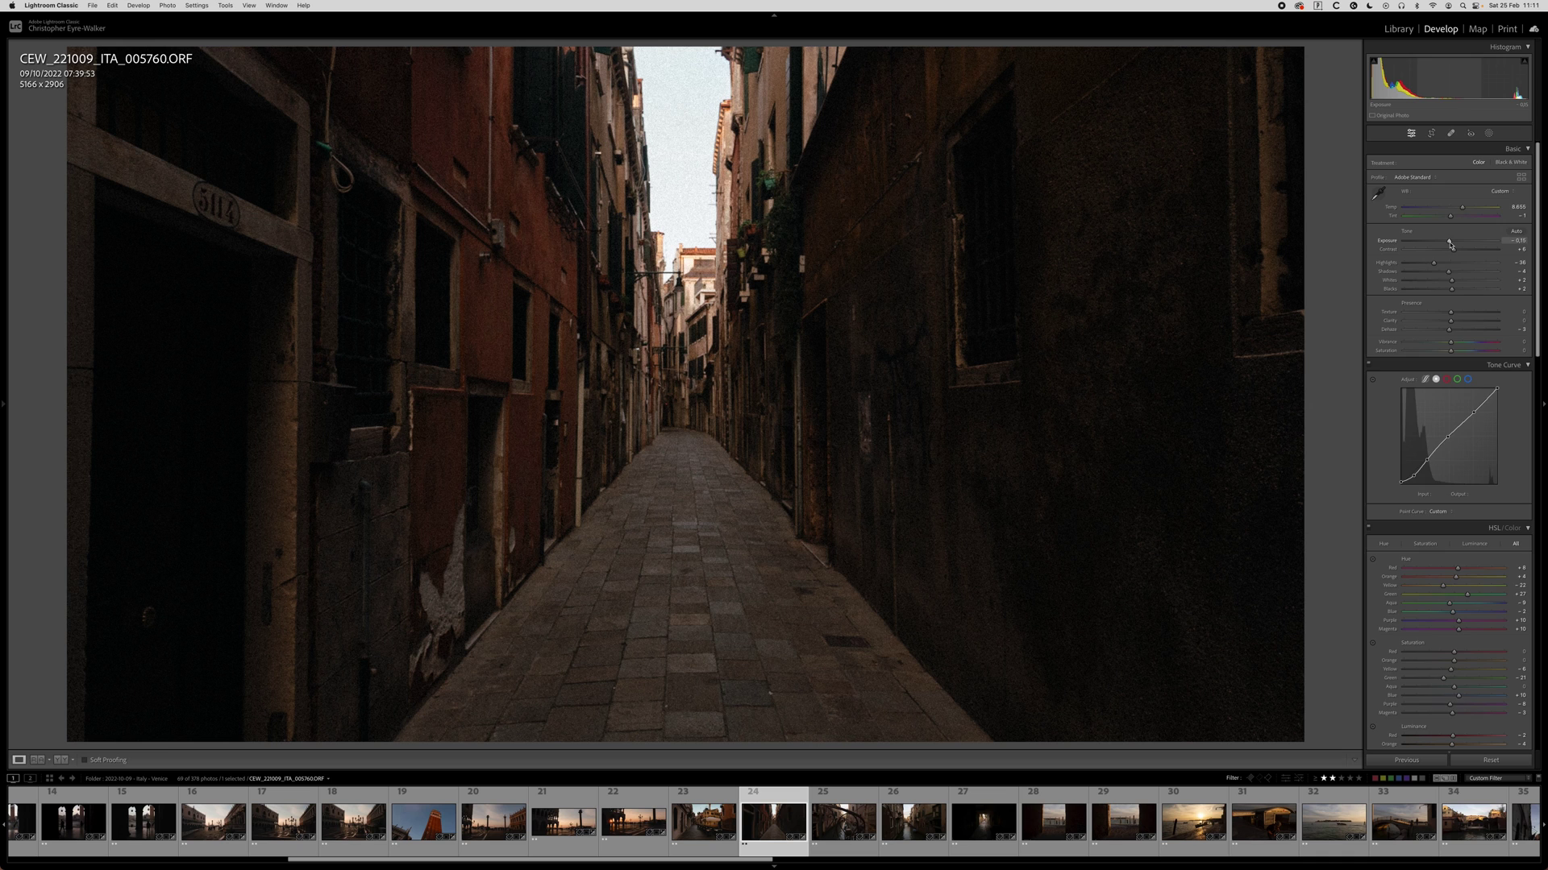
# Reduce Contrast strongly inside a round radial gradient mask at the alley's vanishing point and lower the photo's overall Shadows.
pyautogui.hotkey('shift', 'm')
pyautogui.moveTo(673, 426); pyautogui.dragTo(897, 650)
pyautogui.moveTo(902, 428)
pyautogui.mouseDown()
pyautogui.moveTo(940, 422)
pyautogui.moveTo(898, 428)
pyautogui.mouseUp()
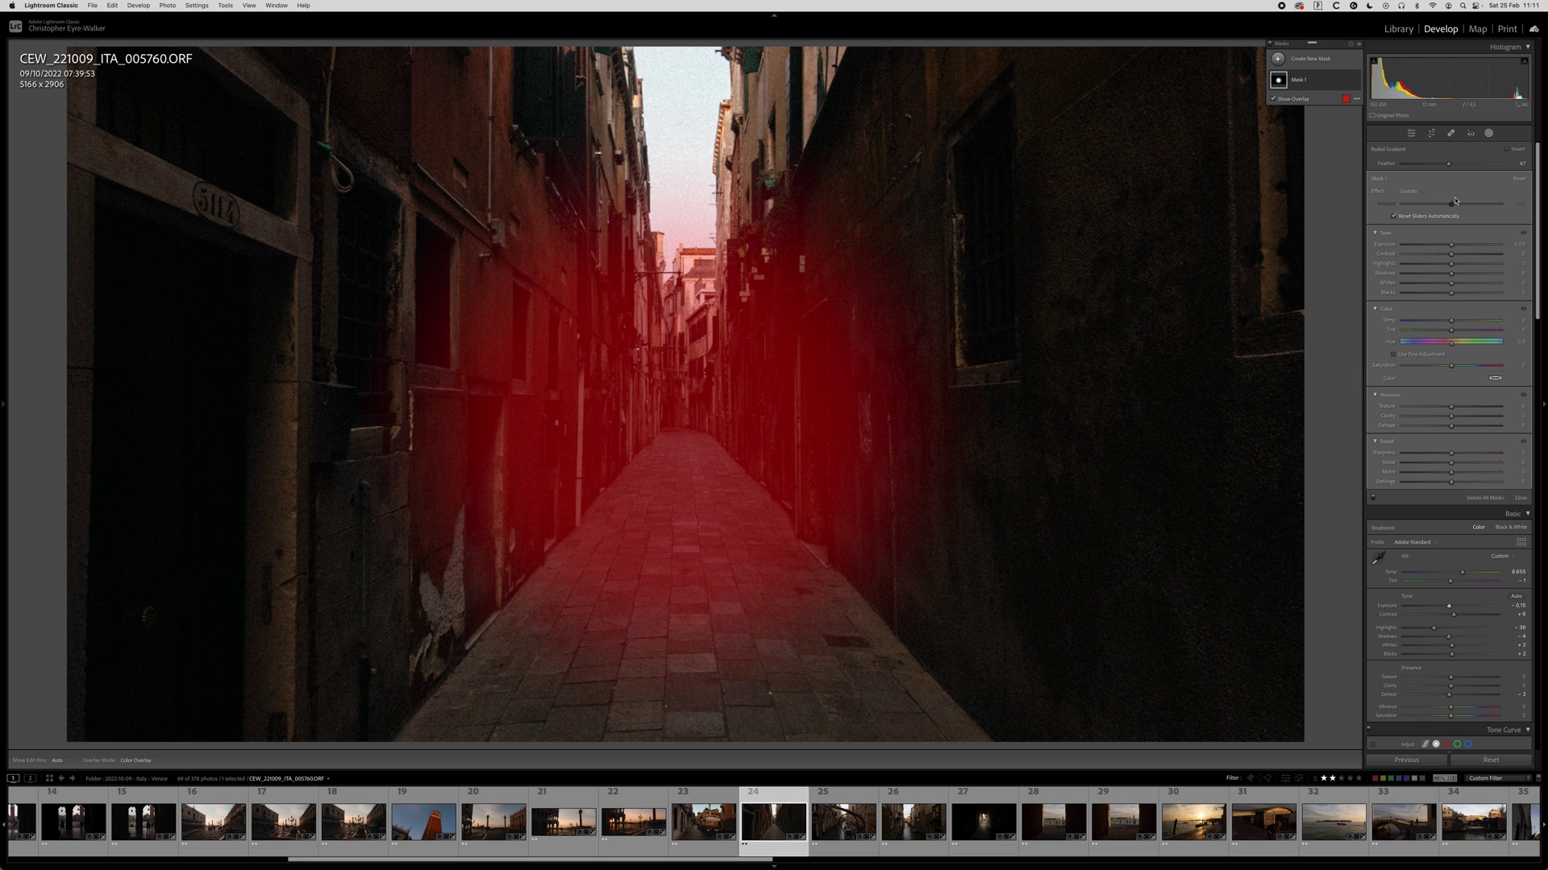
pyautogui.moveTo(1451, 255); pyautogui.dragTo(1414, 255)
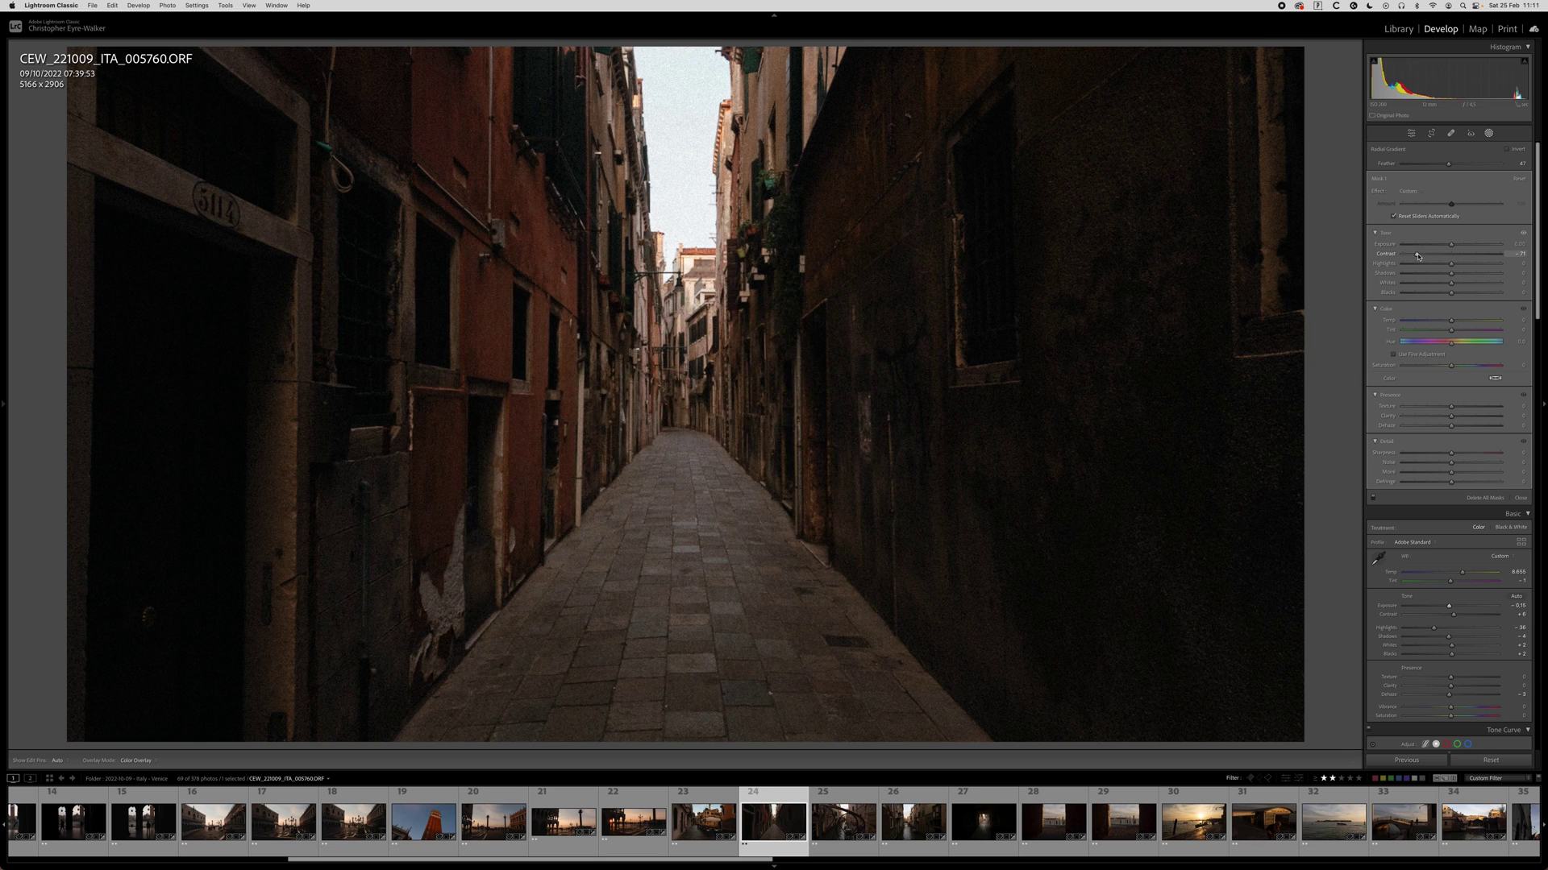
pyautogui.hotkey('shift', 'w')
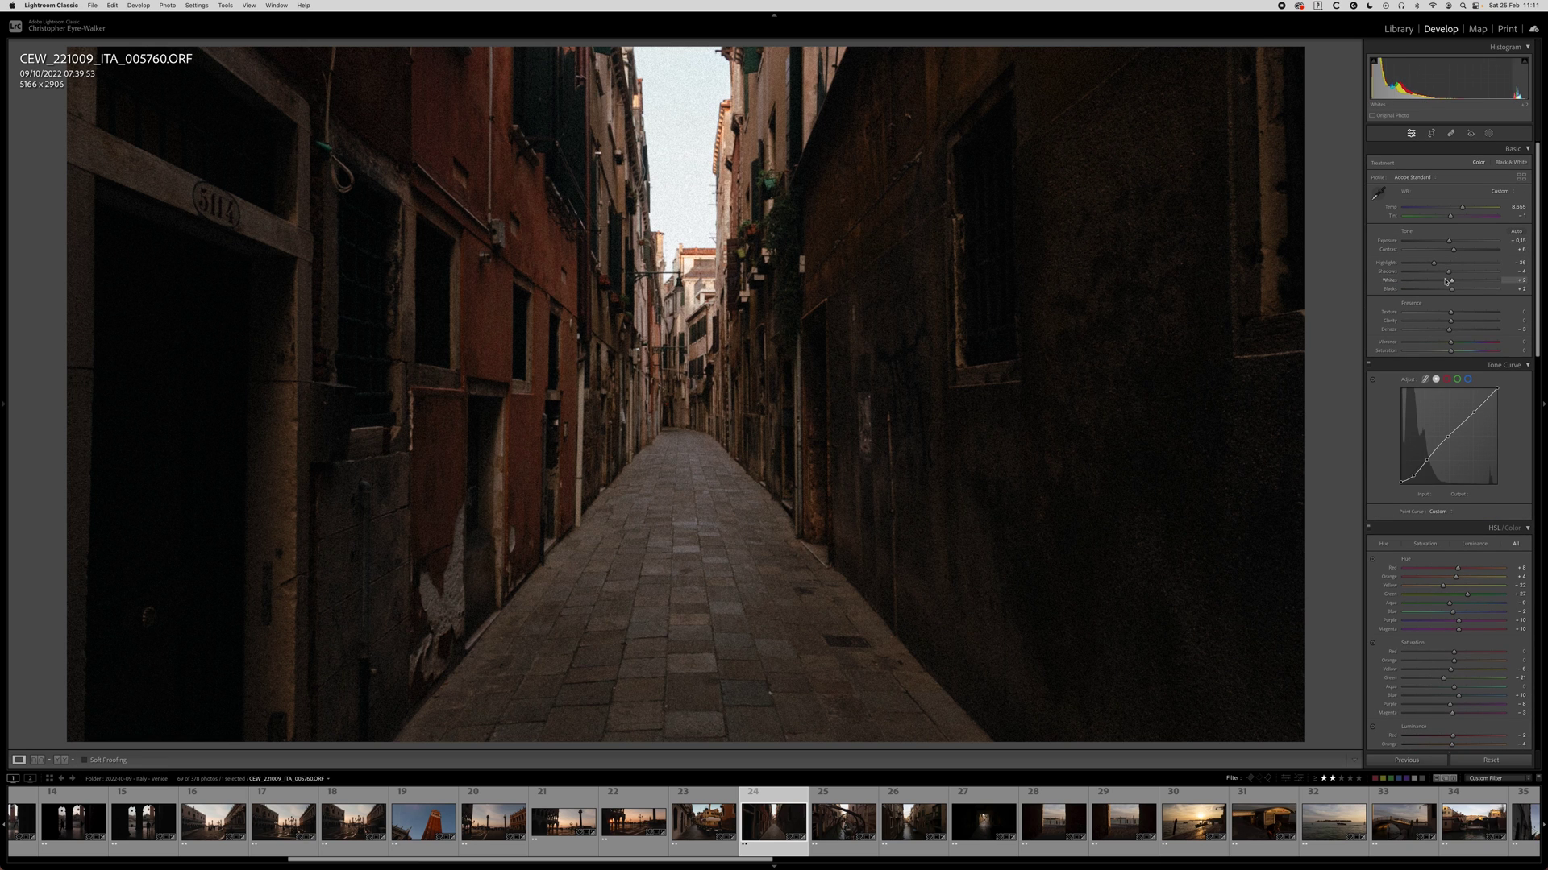
pyautogui.moveTo(1449, 272); pyautogui.dragTo(1442, 273)
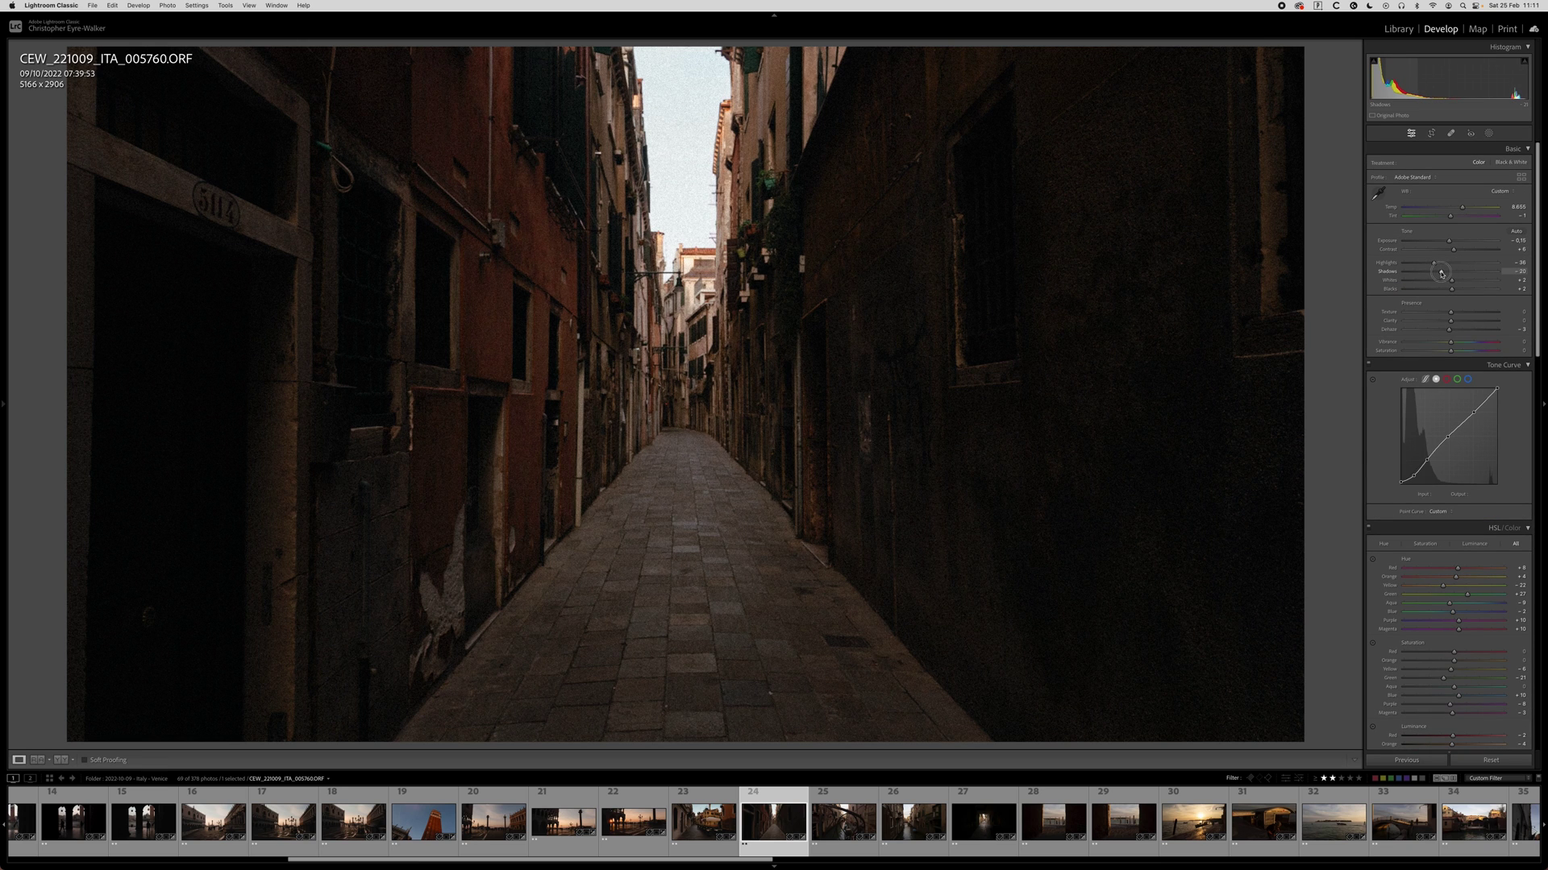
# Copy the alley photo's settings onto the next photo of the canal behind the iron railing and raise its Exposure slightly.
pyautogui.press('super+shift+c')
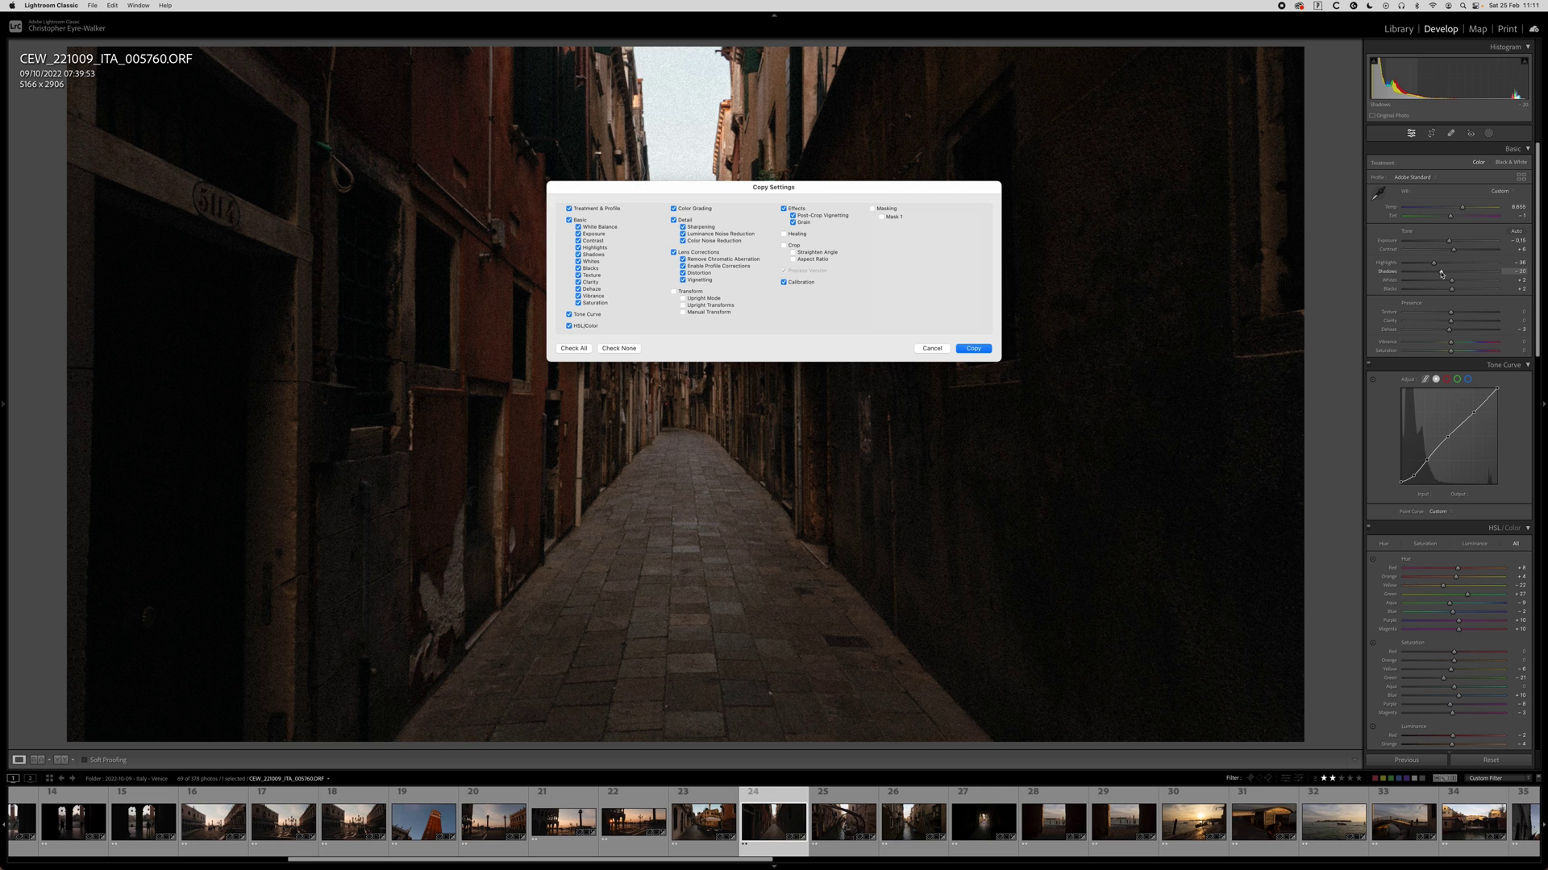
pyautogui.press('Return')
pyautogui.press('Right')
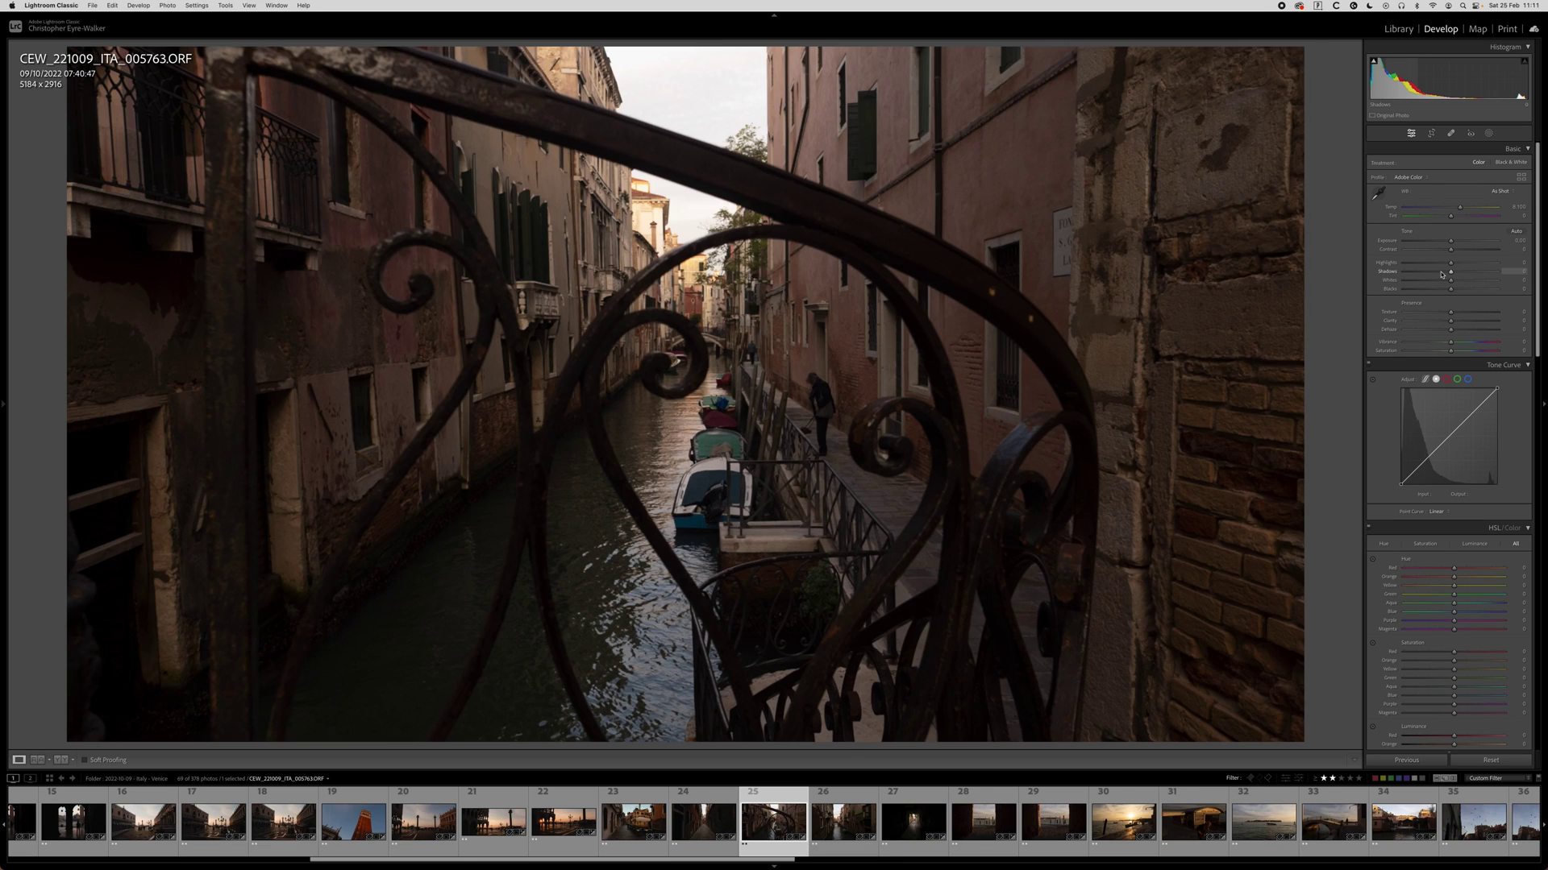
pyautogui.click(800, 424)
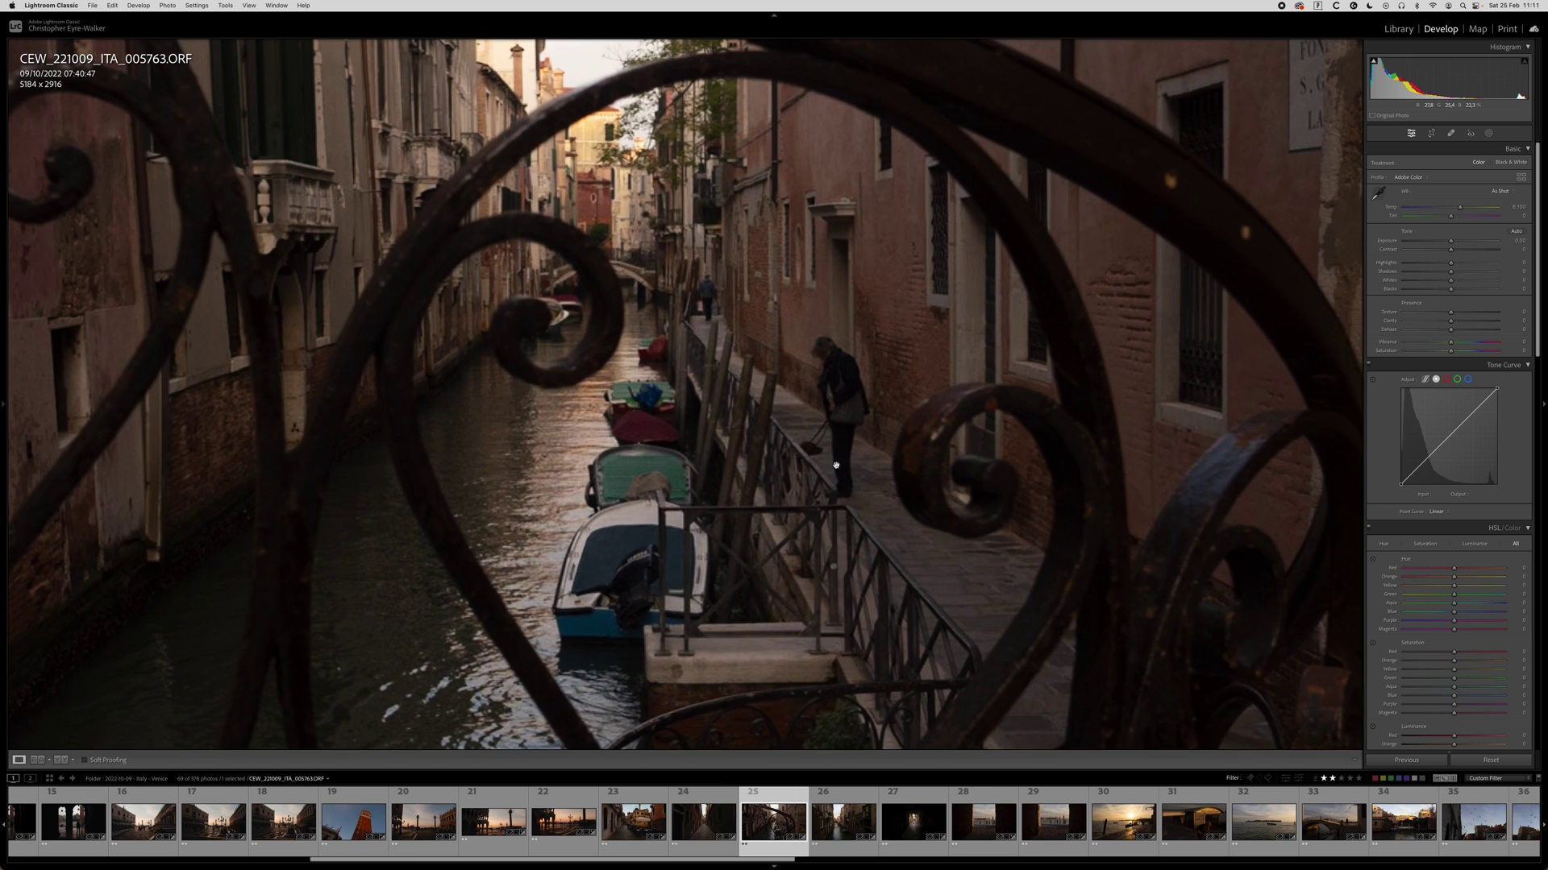
pyautogui.moveTo(636, 416); pyautogui.dragTo(748, 372)
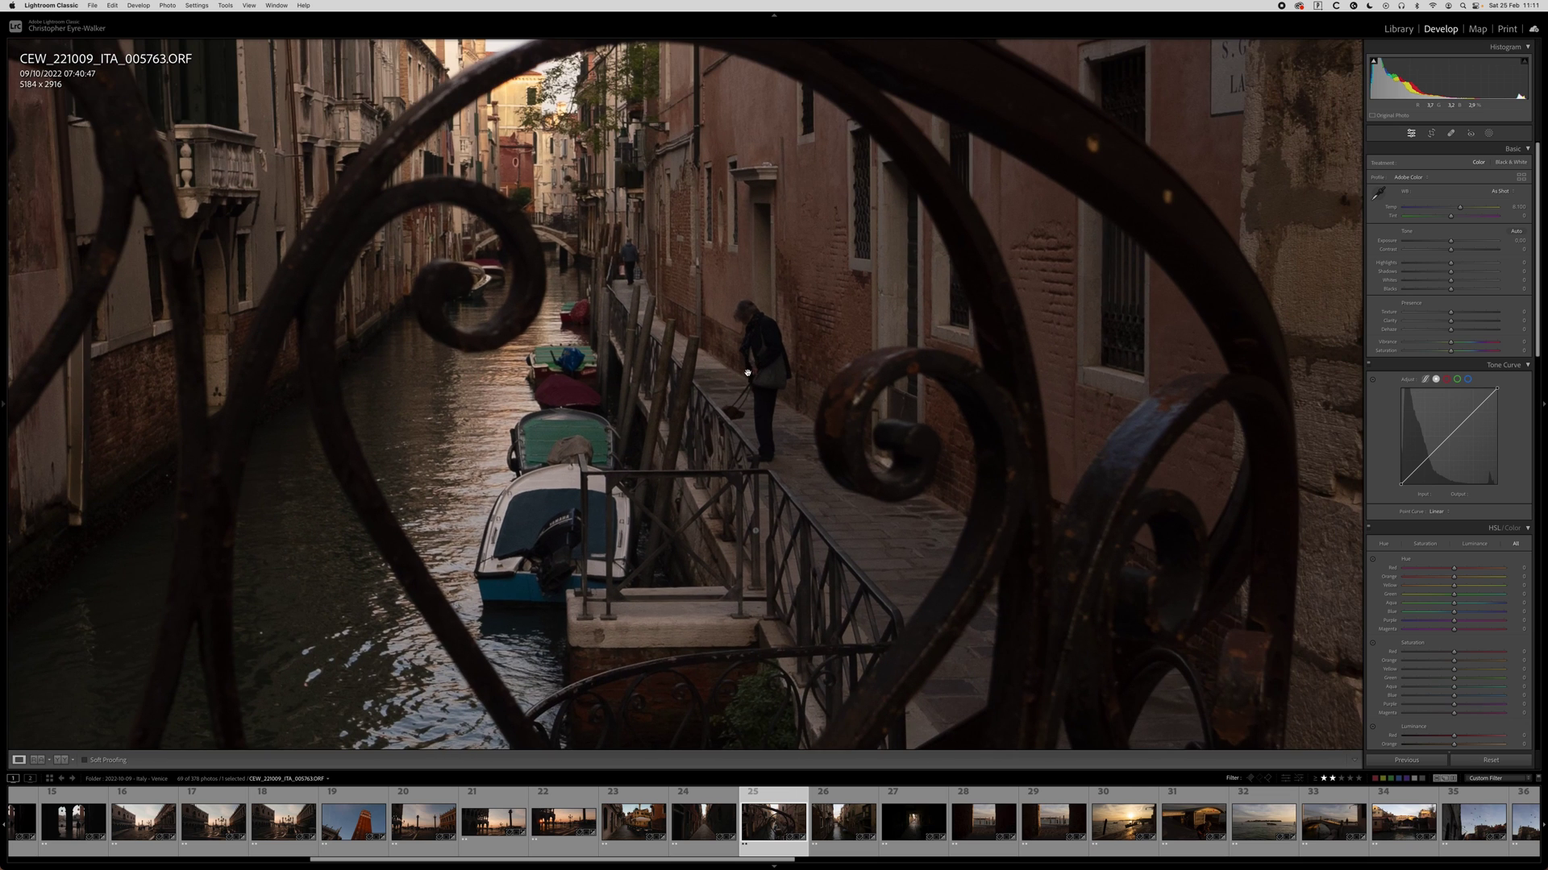
pyautogui.press('super+z')
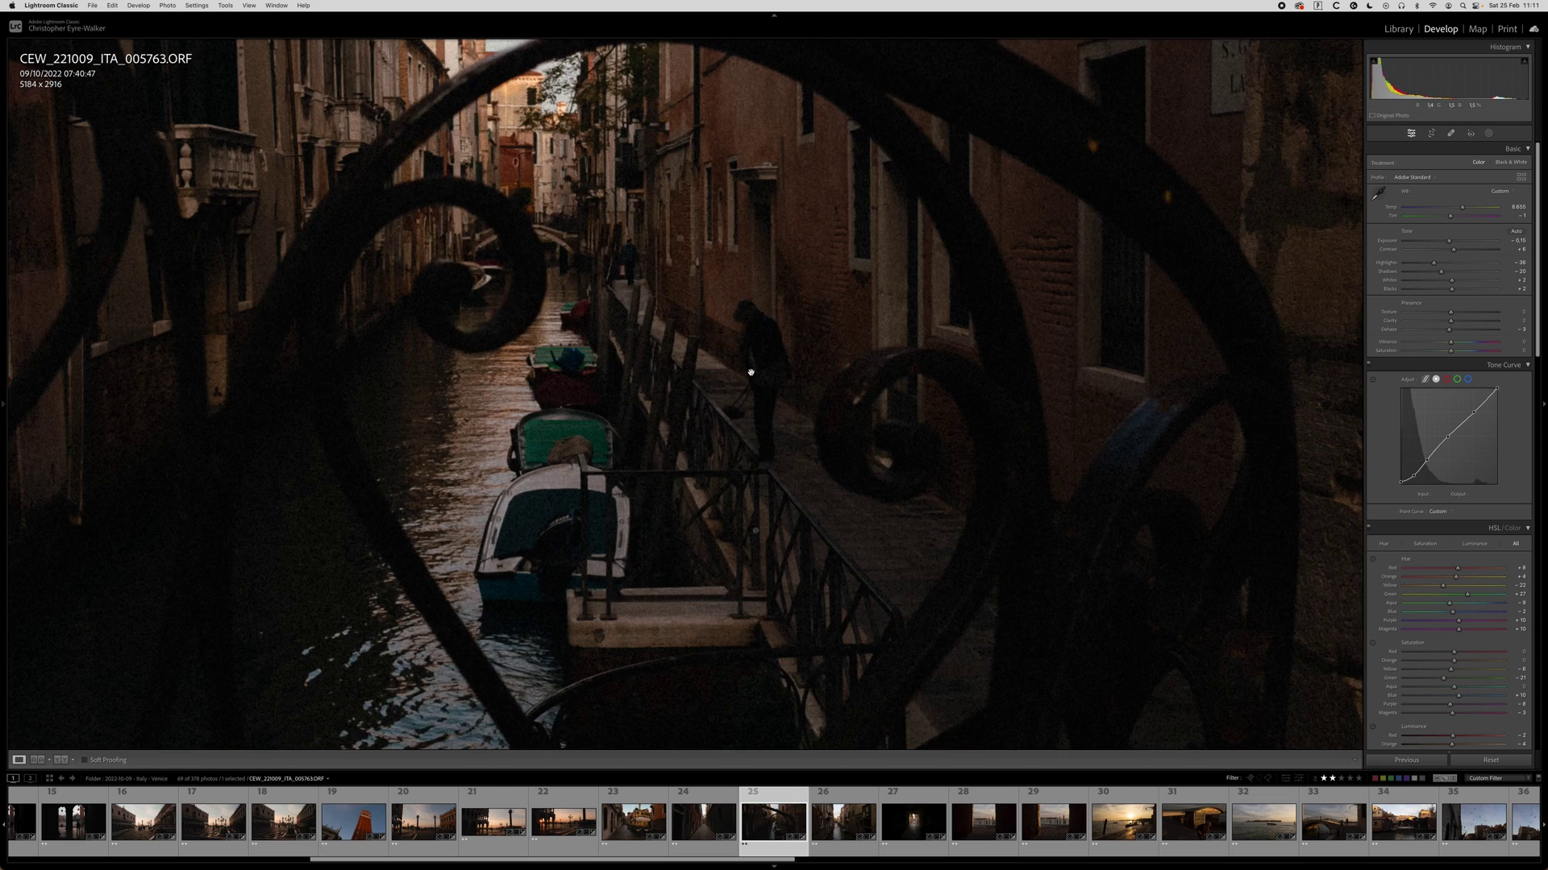
pyautogui.click(751, 373)
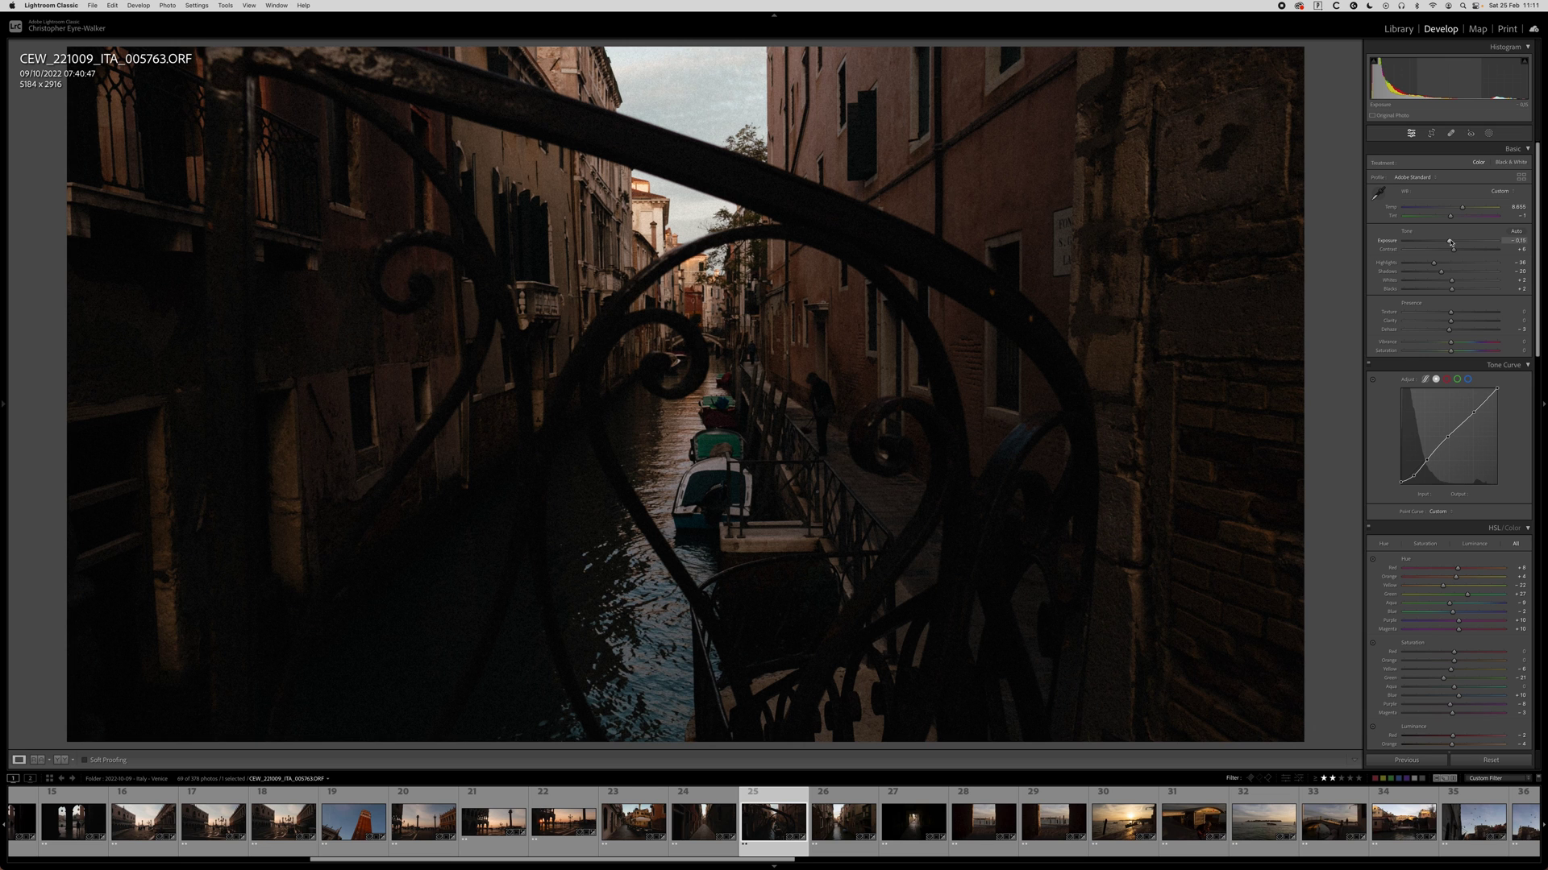
pyautogui.moveTo(1450, 242); pyautogui.dragTo(1453, 242)
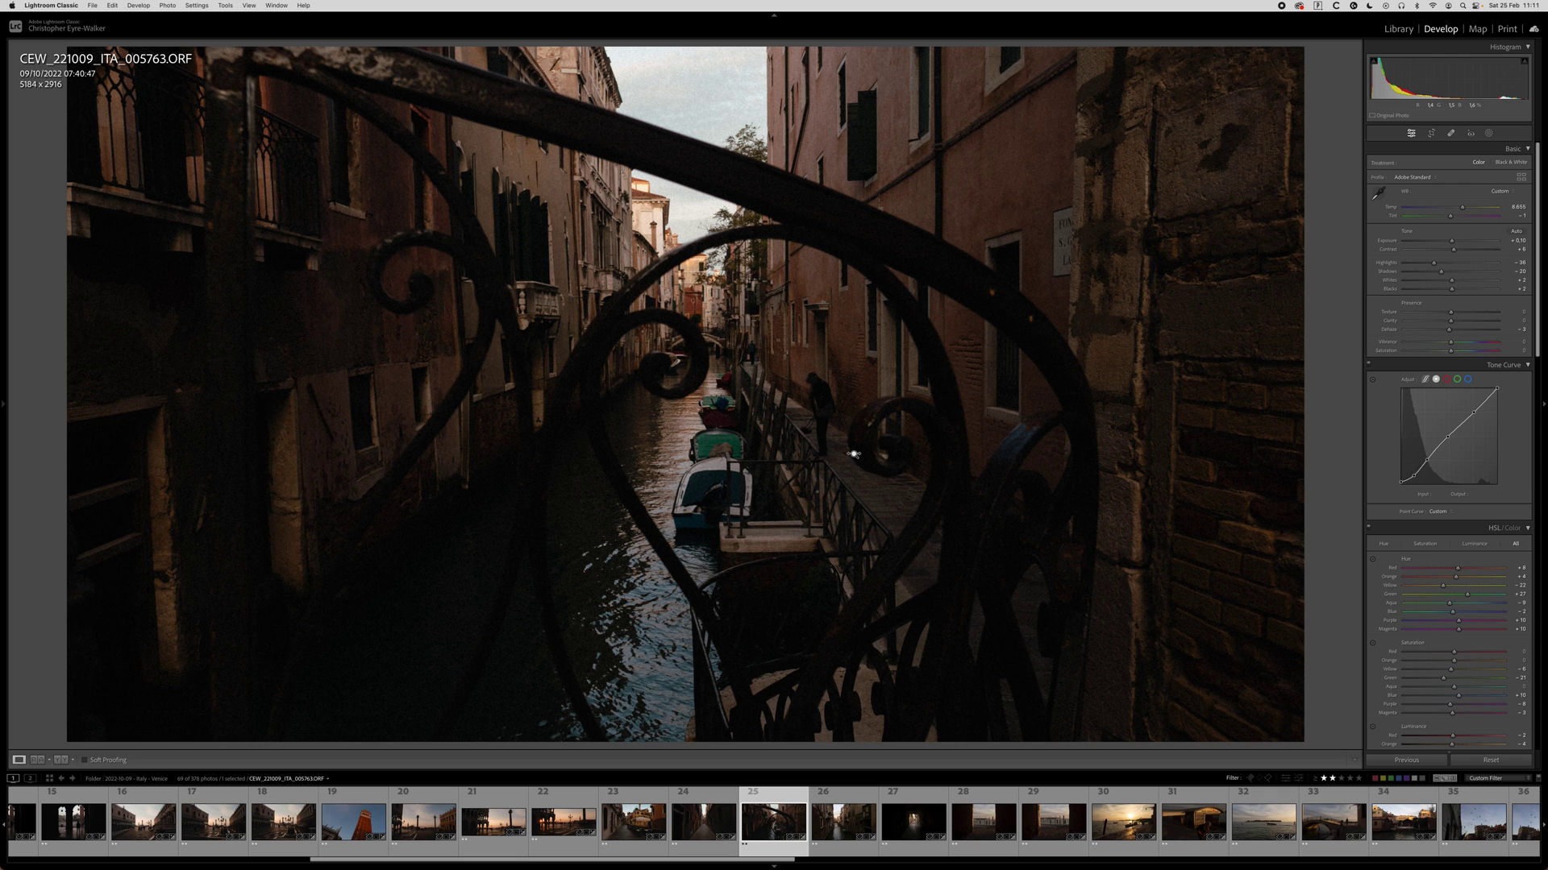
# Create a radial gradient mask around the standing figure on the canalside, lowering Contrast and raising Exposure and Whites slightly.
pyautogui.hotkey('shift', 'm')
pyautogui.moveTo(805, 409); pyautogui.dragTo(947, 598)
pyautogui.moveTo(1450, 257); pyautogui.dragTo(1430, 254)
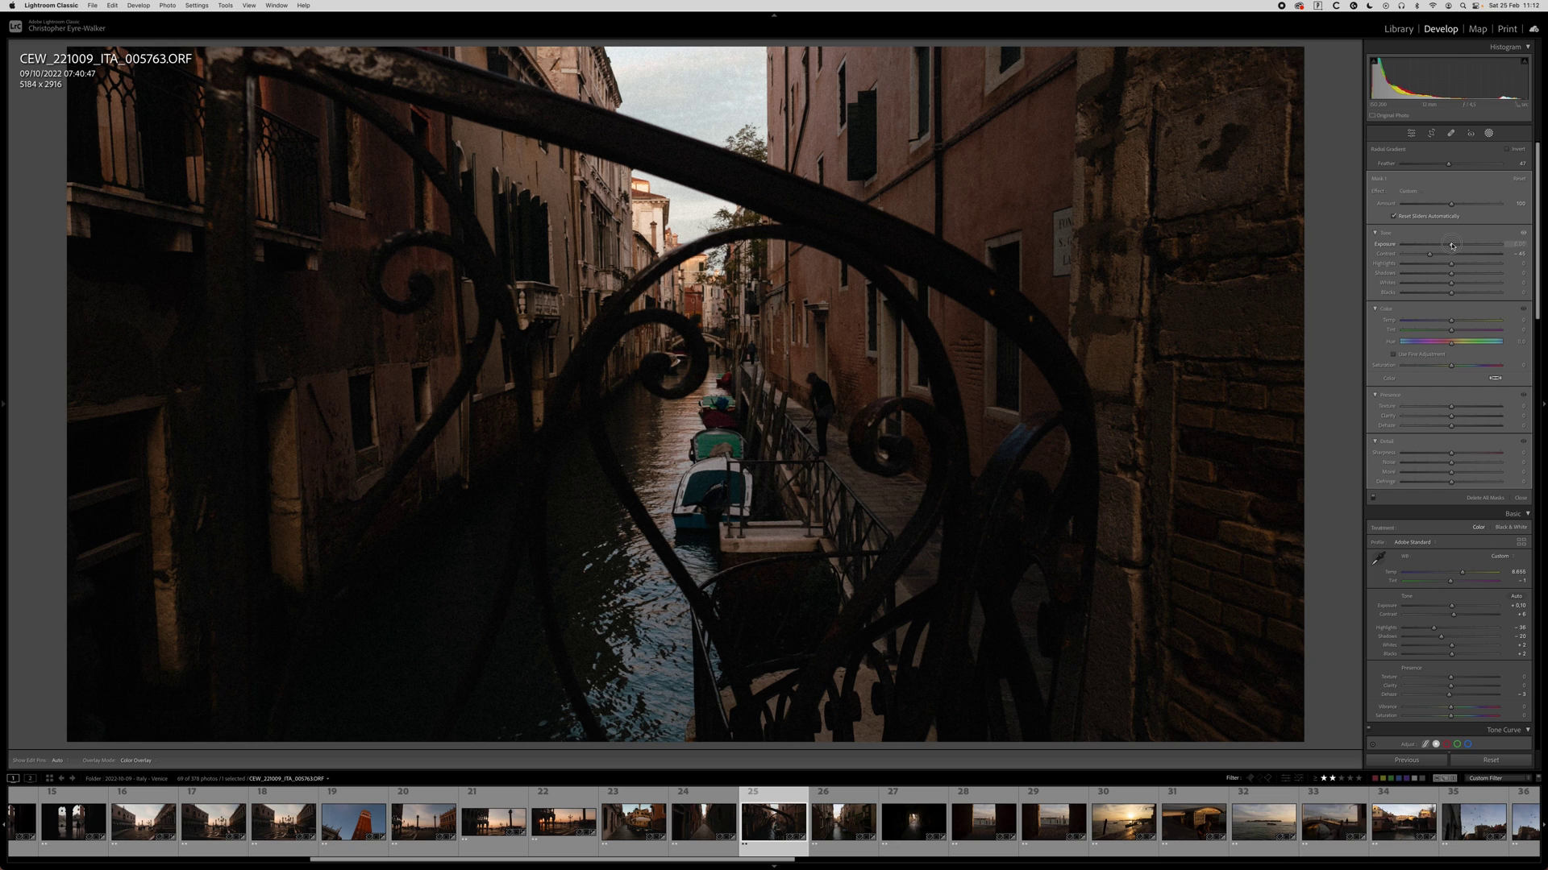
pyautogui.moveTo(1455, 246); pyautogui.dragTo(1454, 246)
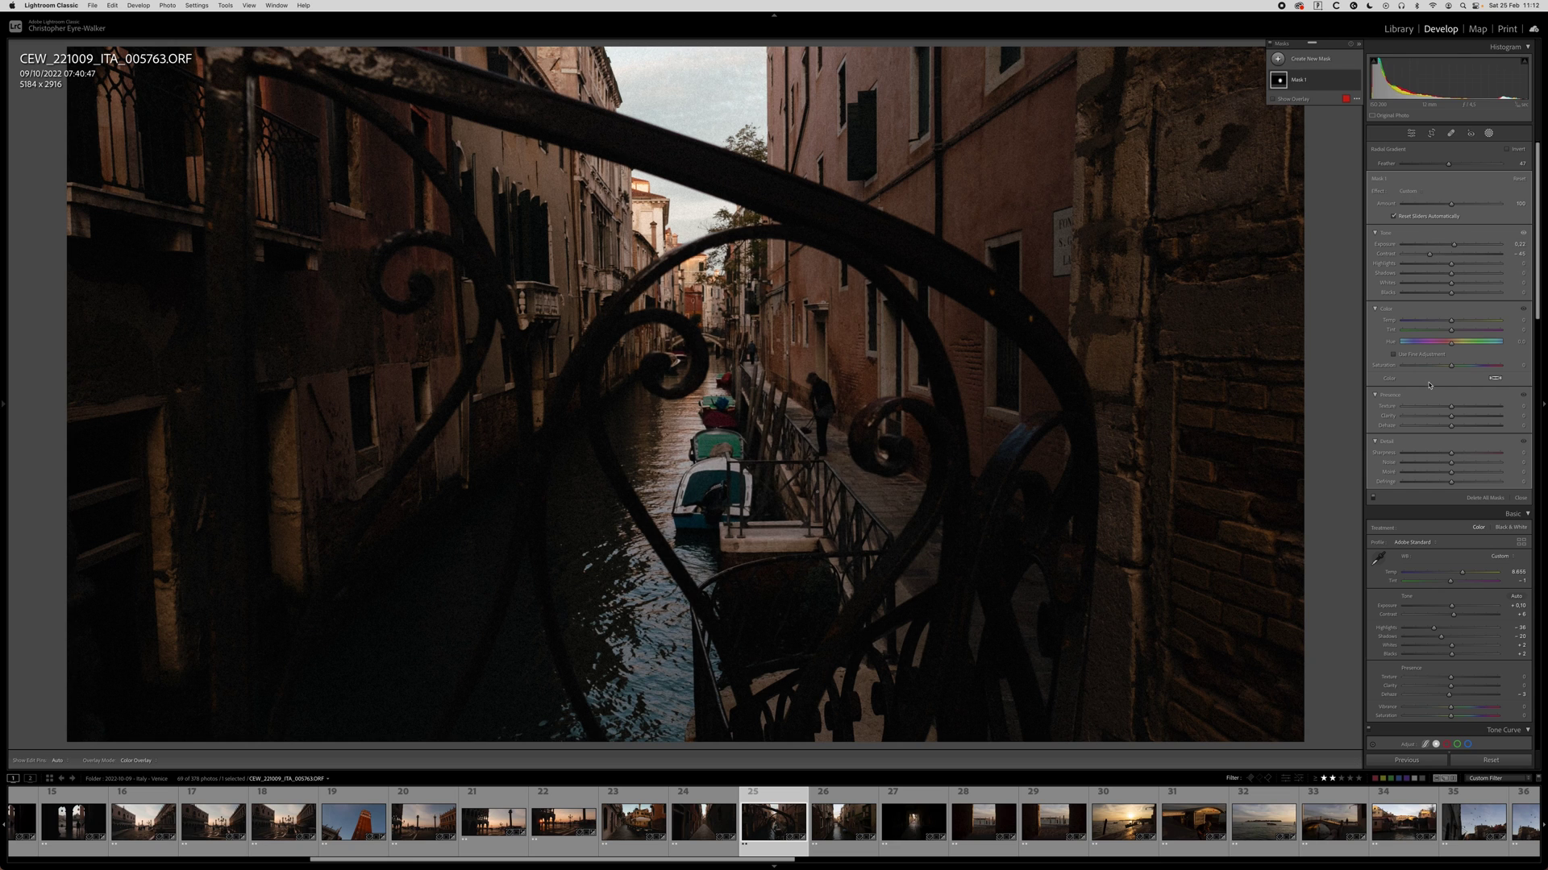
pyautogui.click(1458, 418)
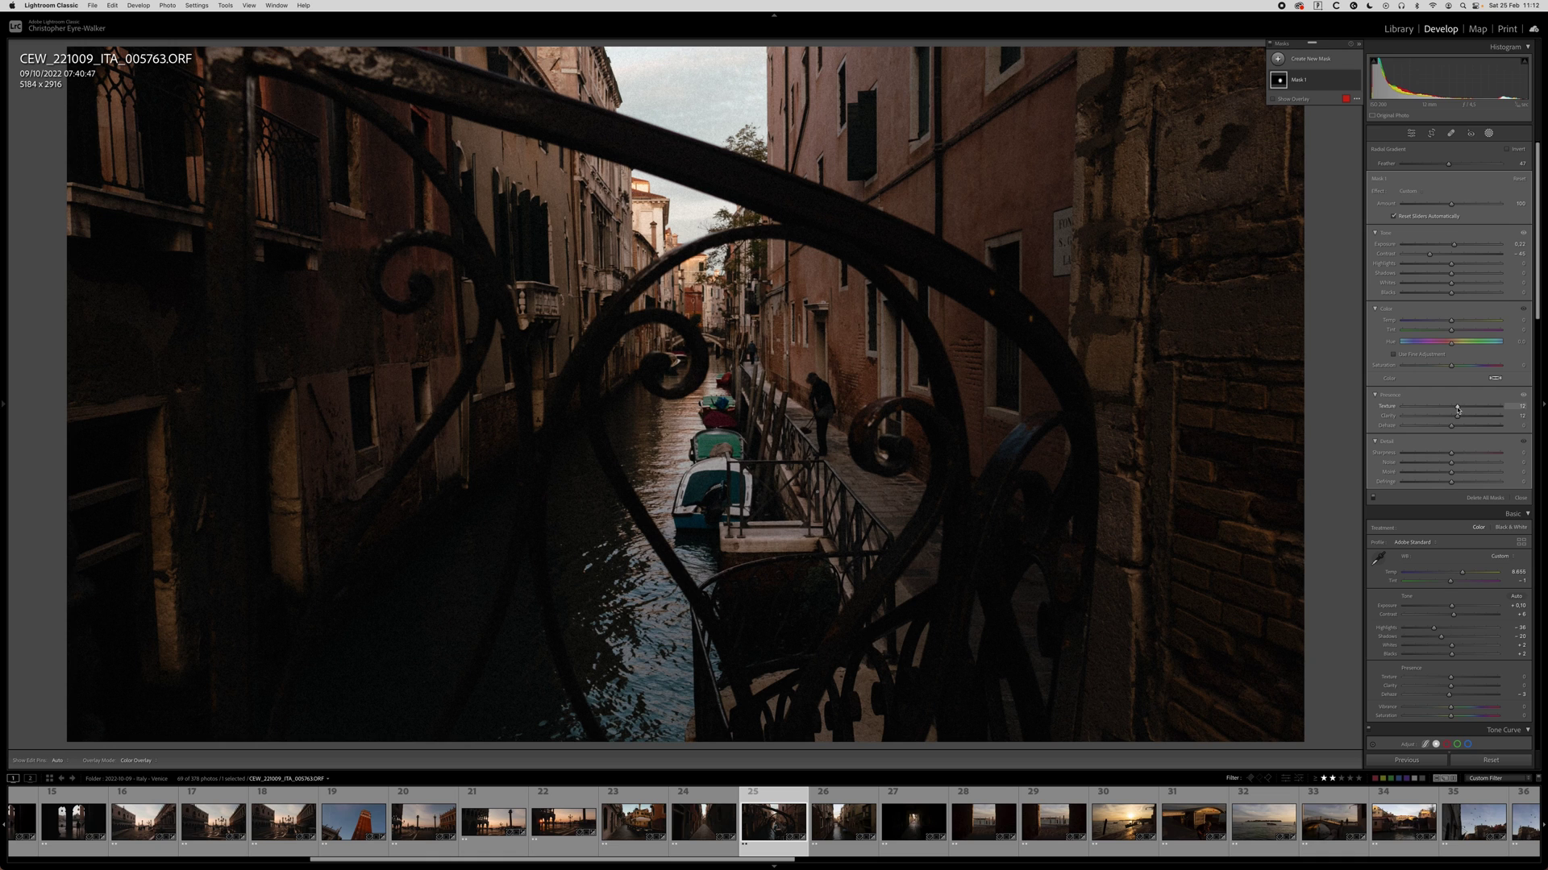
pyautogui.moveTo(1458, 417); pyautogui.dragTo(1449, 427)
pyautogui.moveTo(1451, 284); pyautogui.dragTo(1462, 285)
pyautogui.hotkey('shift', 'w')
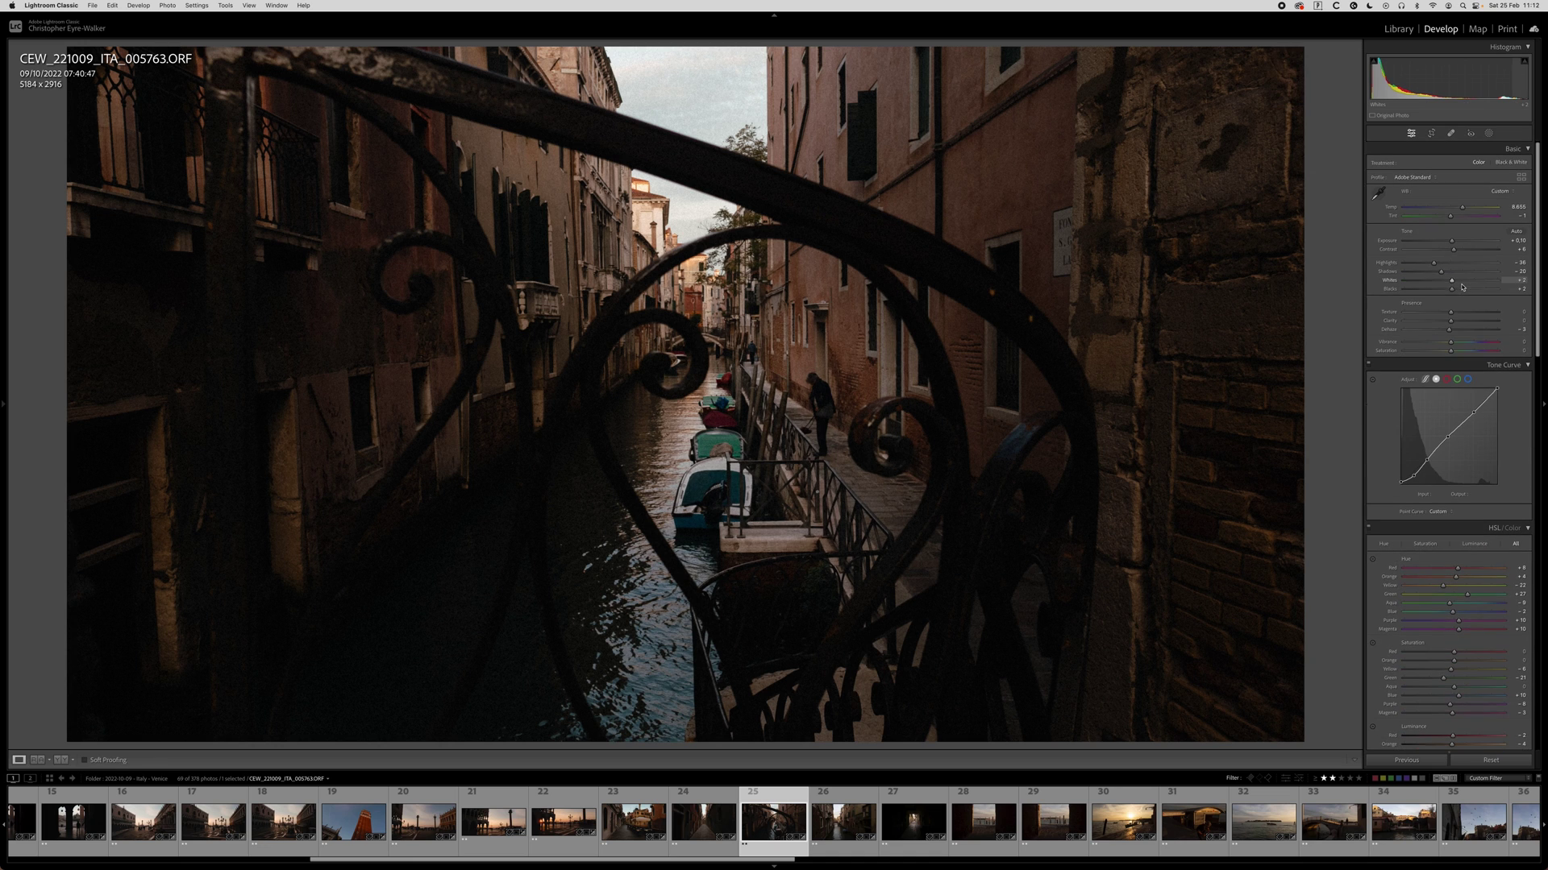
# Warm the railing photo's Temp slightly and compare the edit repeatedly with the unedited version.
pyautogui.moveTo(1462, 208); pyautogui.dragTo(1464, 209)
pyautogui.press('\\')
pyautogui.press('\\')
pyautogui.press('\\')
pyautogui.press('\\')
pyautogui.press('\\')
pyautogui.press('\\')
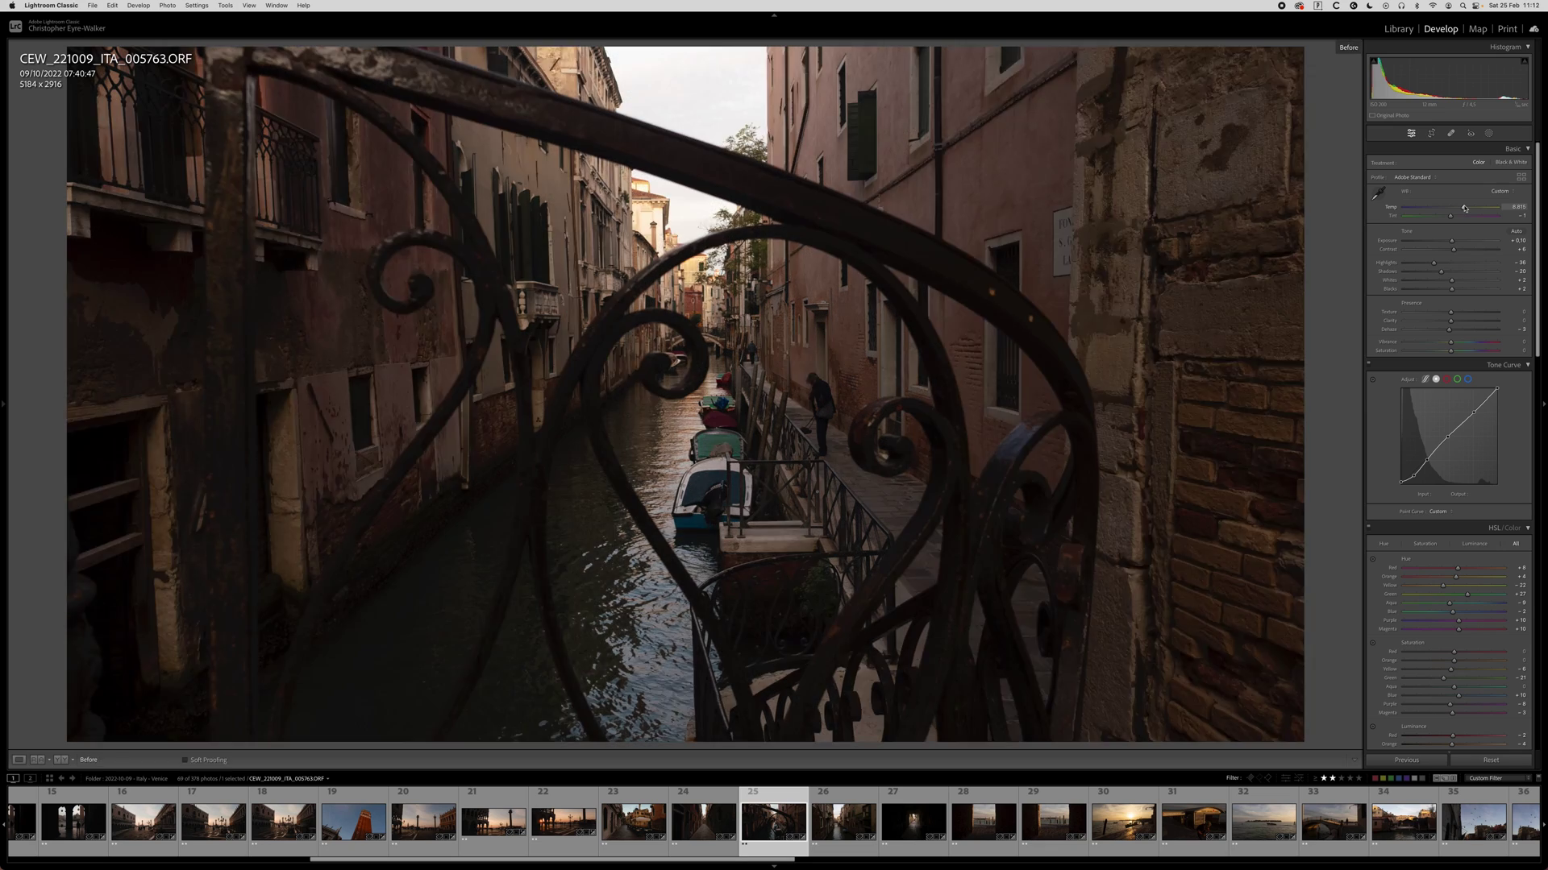
pyautogui.press('\\')
pyautogui.press('\\')
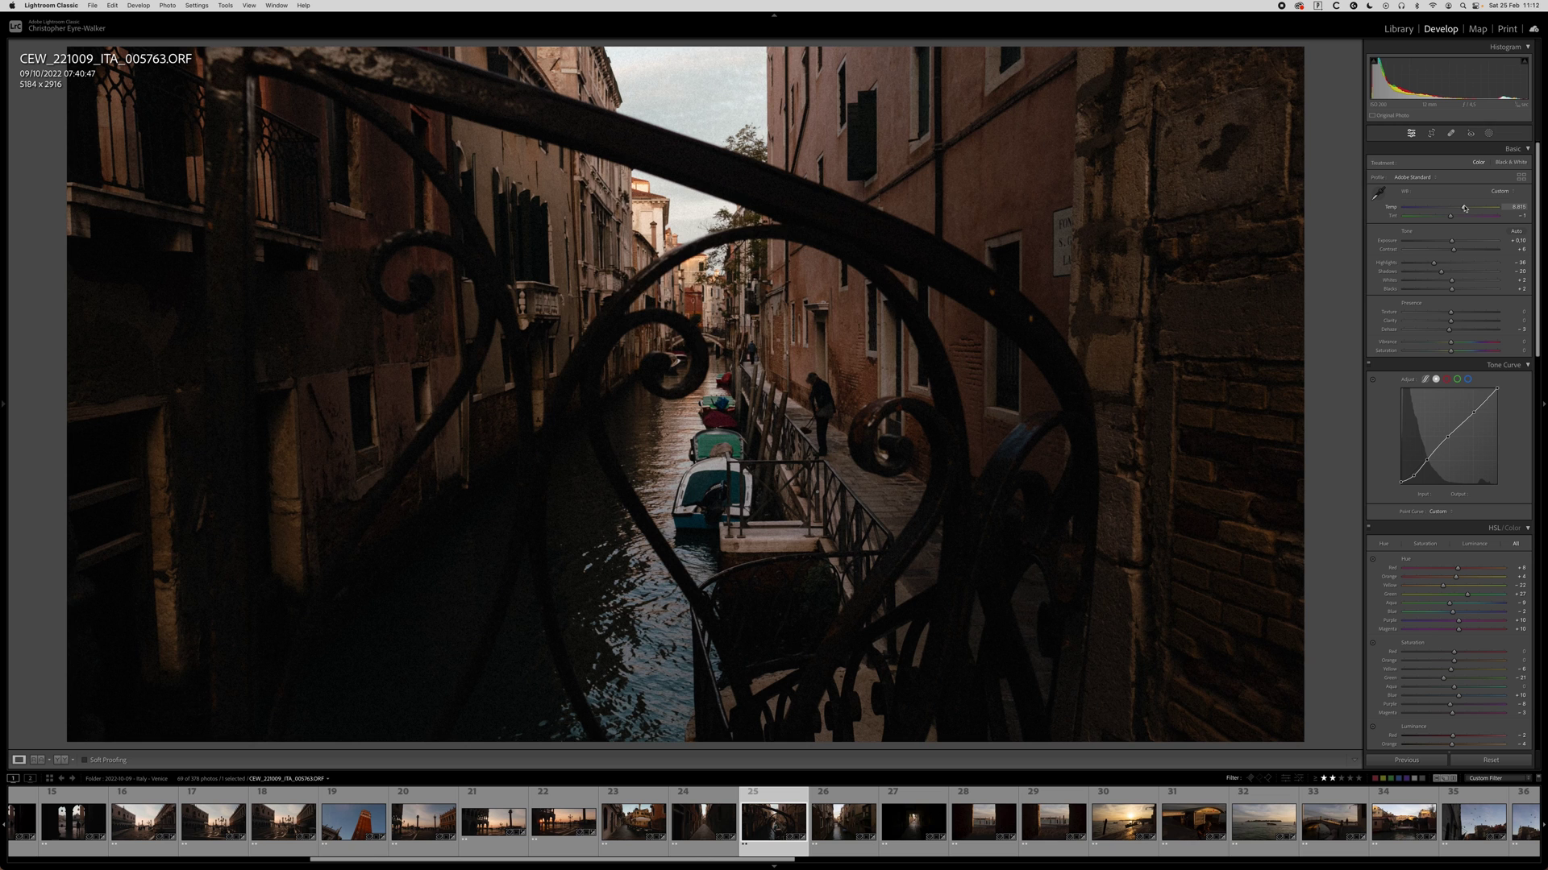
# Copy the settings onto the next photo of the canal with the blue-covered boat and shift its crop slightly upward.
pyautogui.press('super+shift+c')
pyautogui.press('Return')
pyautogui.press('Right')
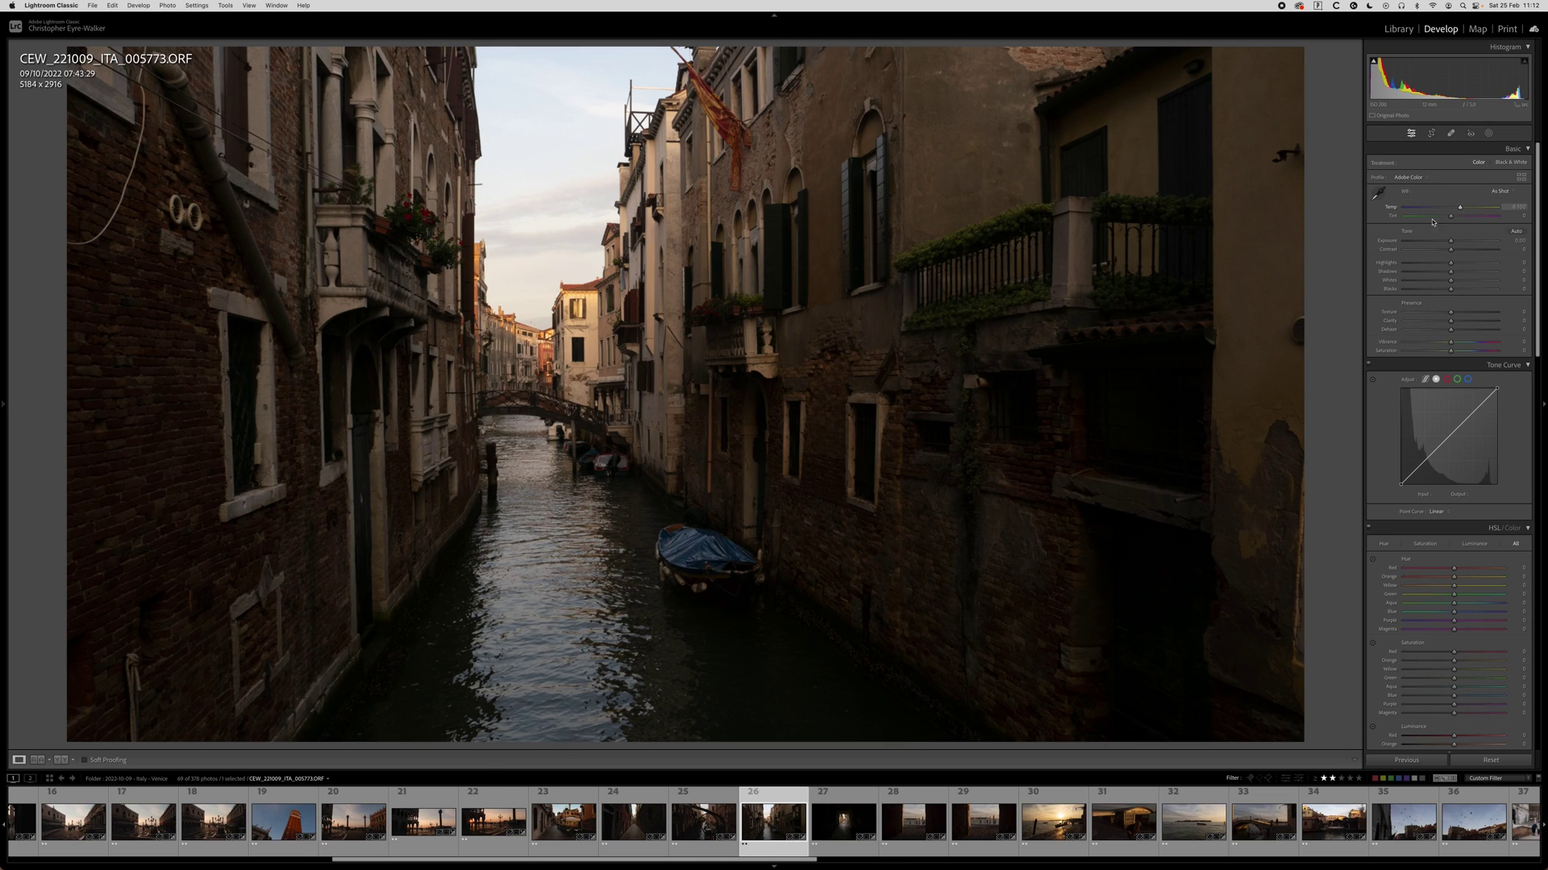
pyautogui.press('super+shift+v')
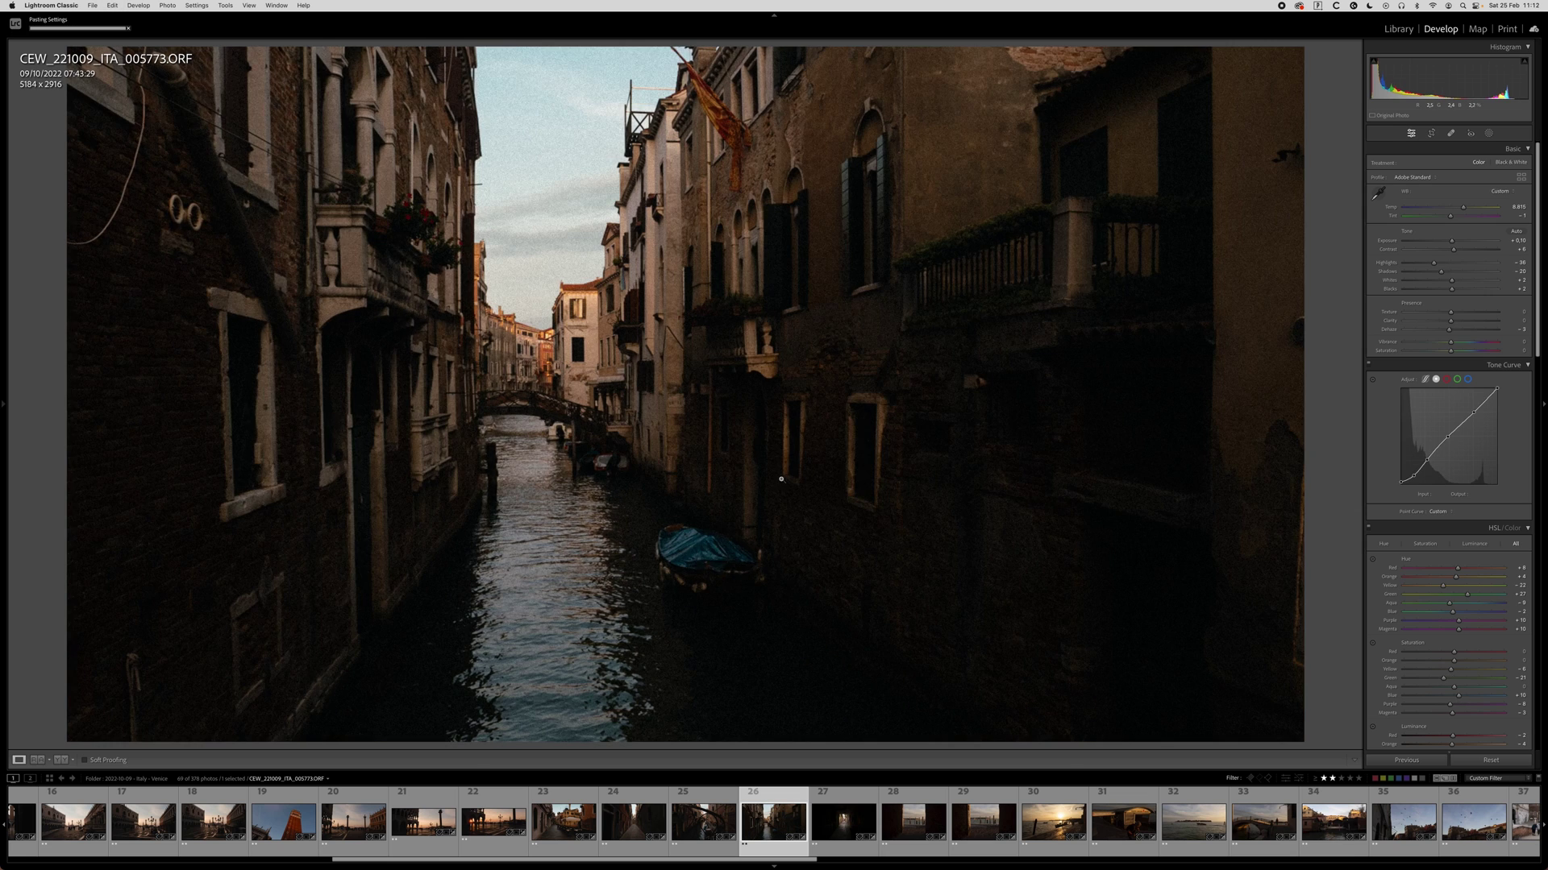
pyautogui.press('r')
pyautogui.moveTo(746, 304); pyautogui.dragTo(746, 318)
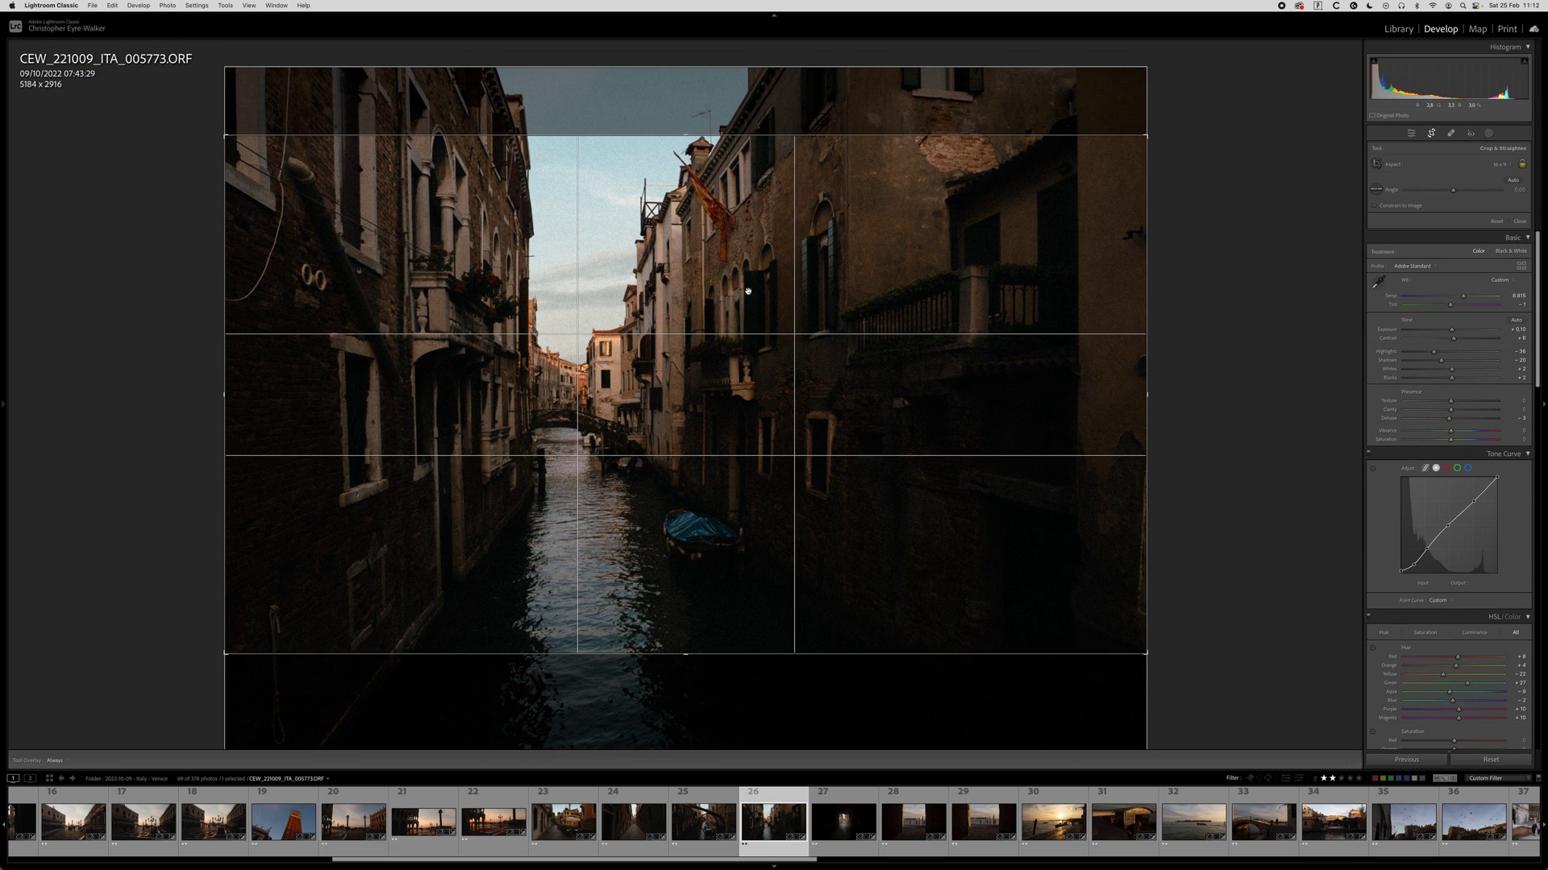
pyautogui.press('Return')
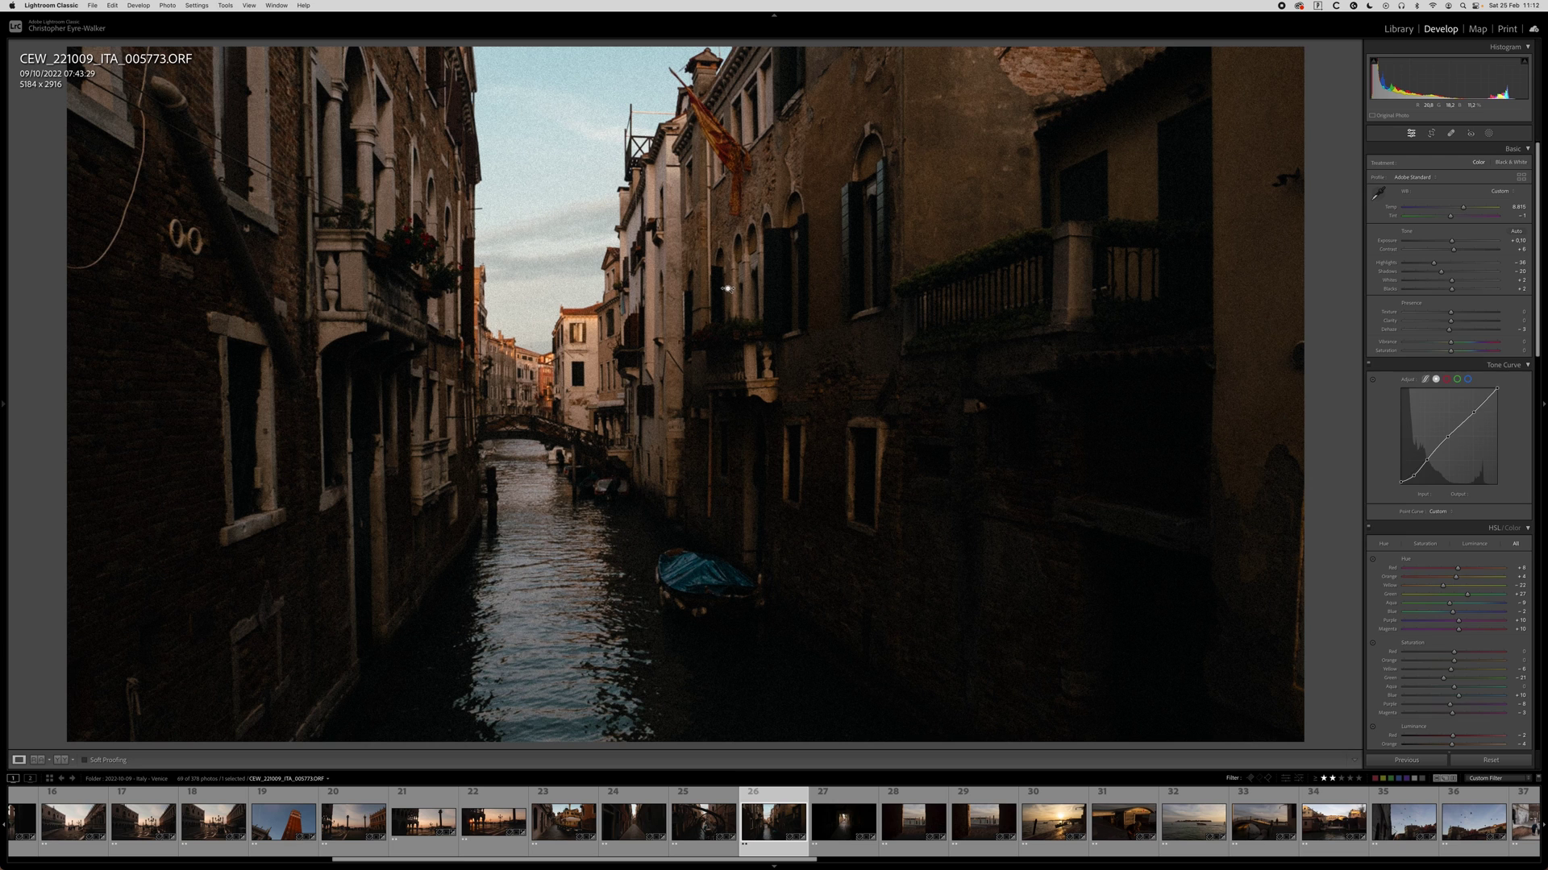
# Lift Exposure and Shadows around the blue-covered boat with a wide, tilted radial gradient mask reaching across the dark water.
pyautogui.hotkey('shift', 'm')
pyautogui.moveTo(702, 570); pyautogui.dragTo(963, 692)
pyautogui.moveTo(968, 570); pyautogui.dragTo(947, 673)
pyautogui.moveTo(712, 625); pyautogui.dragTo(730, 650)
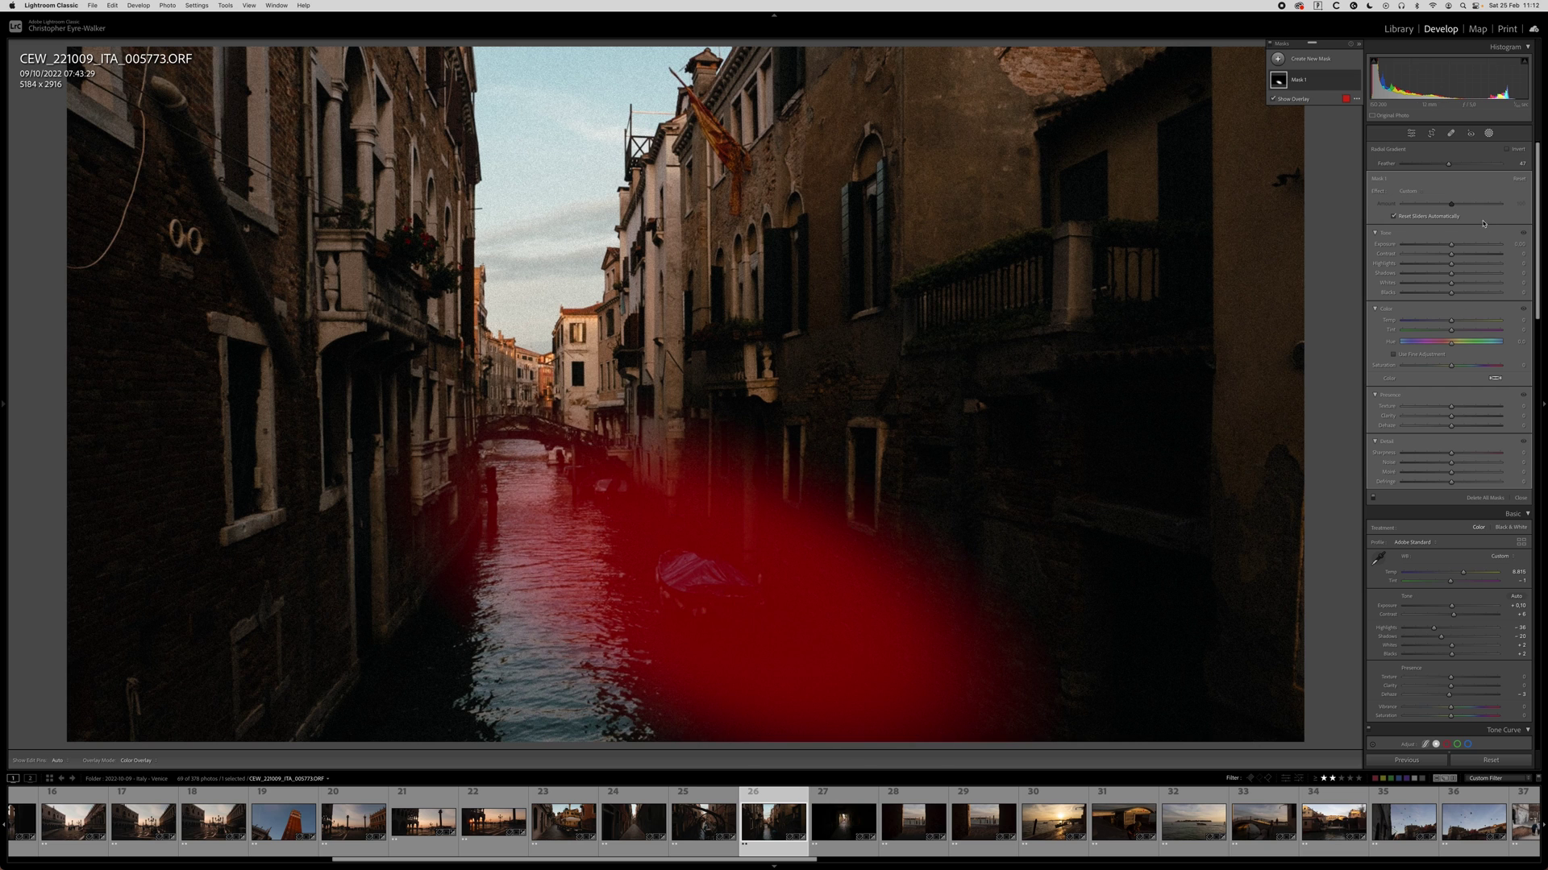
pyautogui.moveTo(1450, 245); pyautogui.dragTo(1470, 274)
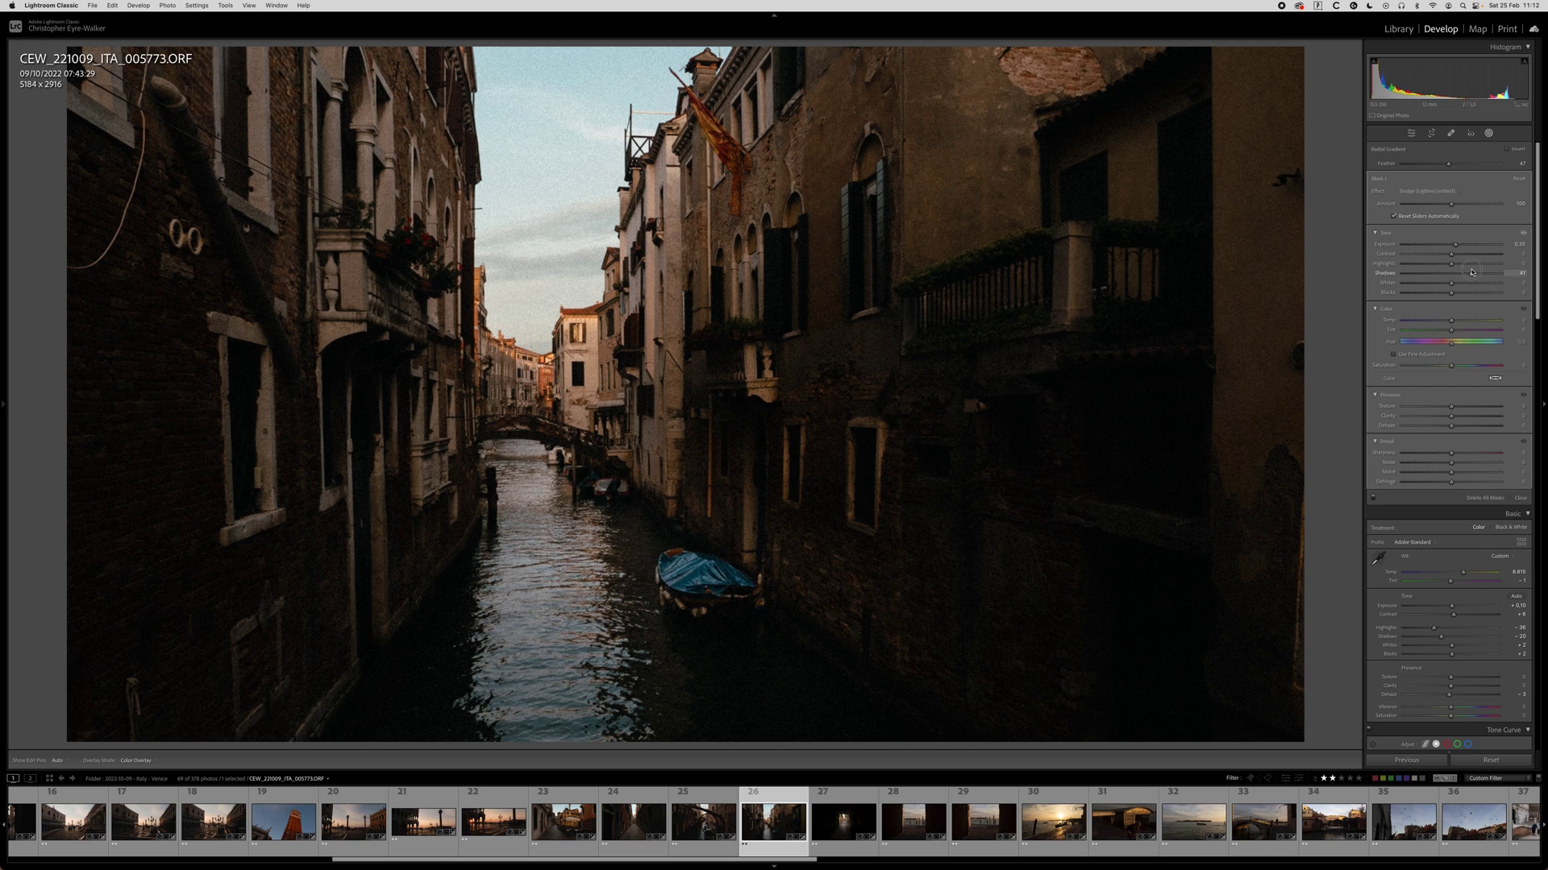
pyautogui.hotkey('shift', 'w')
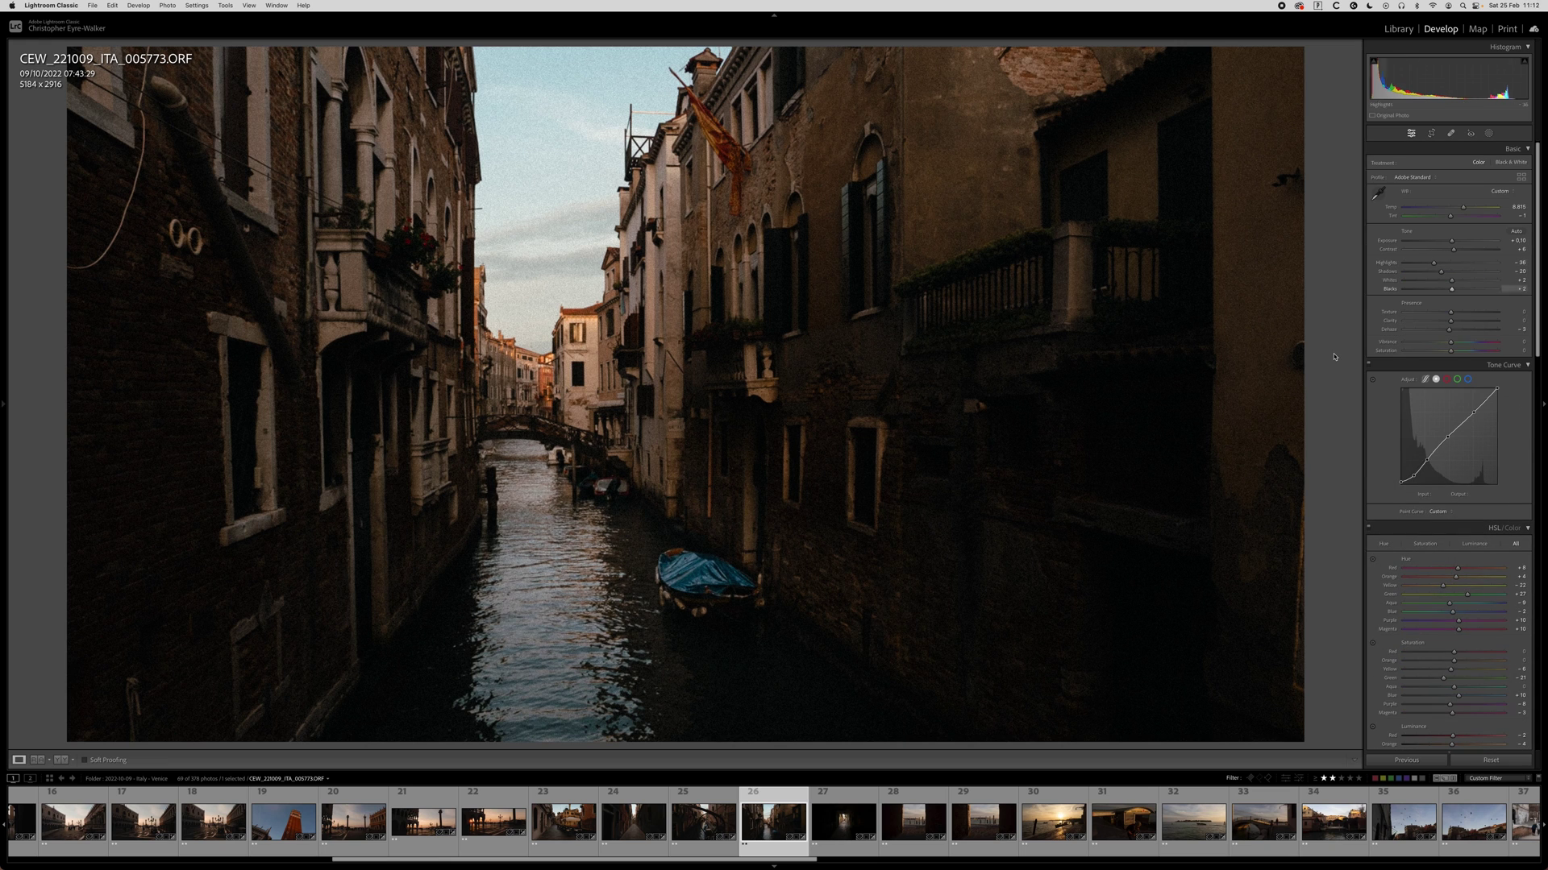
# Paste the copied settings onto the next photo of the dark passageway and set Exposure to +2.80 and Highlights to -47.
pyautogui.press('Right')
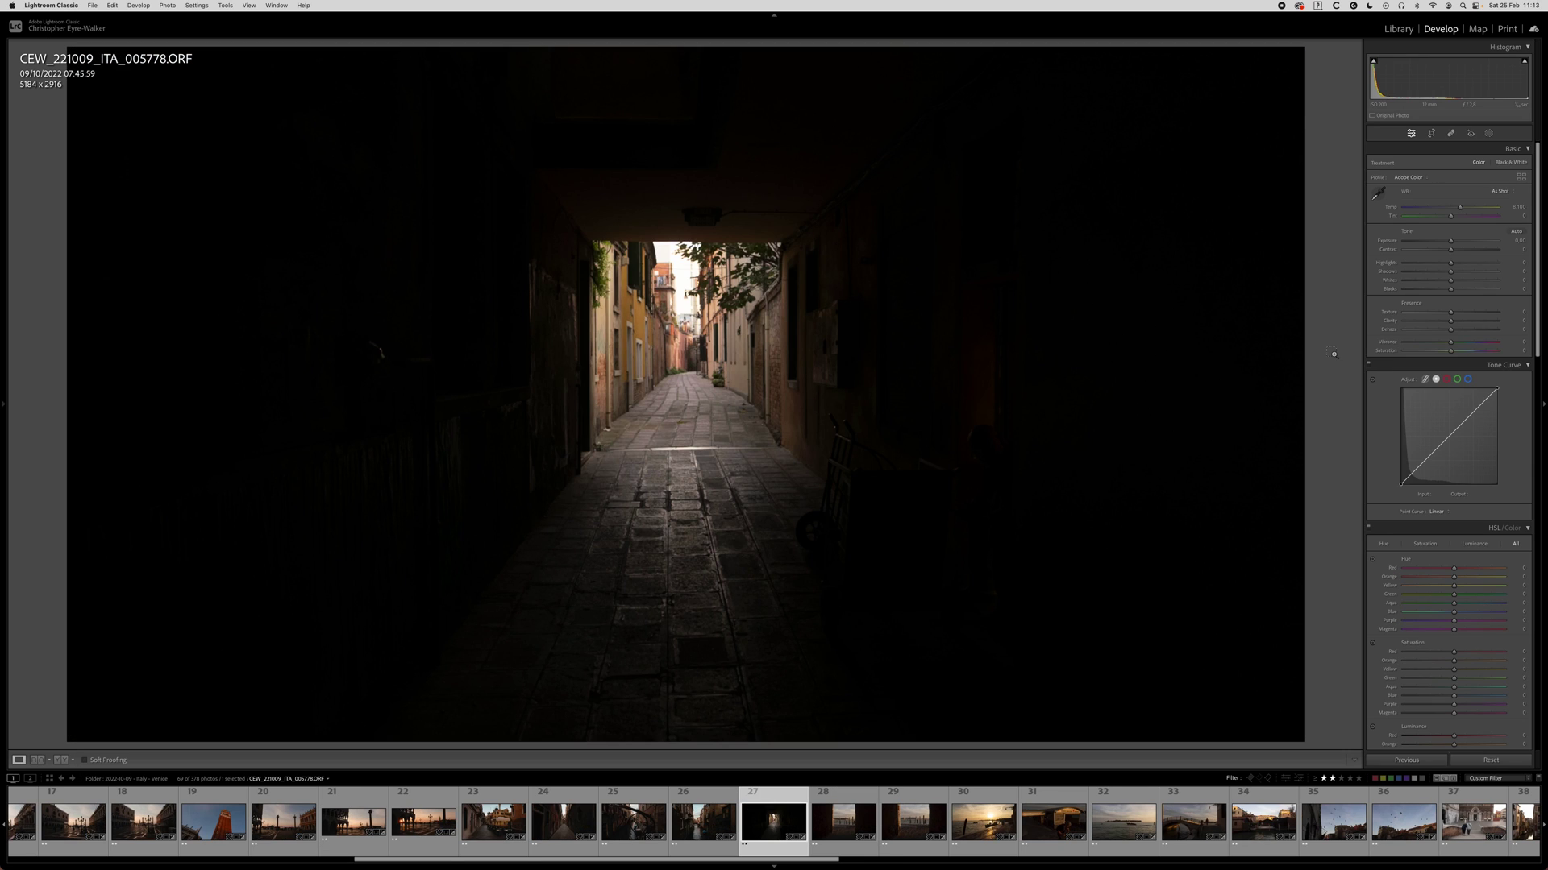
pyautogui.press('super+shift+v')
pyautogui.click(1443, 263)
pyautogui.moveTo(1444, 266)
pyautogui.mouseDown()
pyautogui.moveTo(1454, 242)
pyautogui.moveTo(1436, 264)
pyautogui.moveTo(1467, 265)
pyautogui.mouseUp()
pyautogui.press('super+z')
pyautogui.press('super+z')
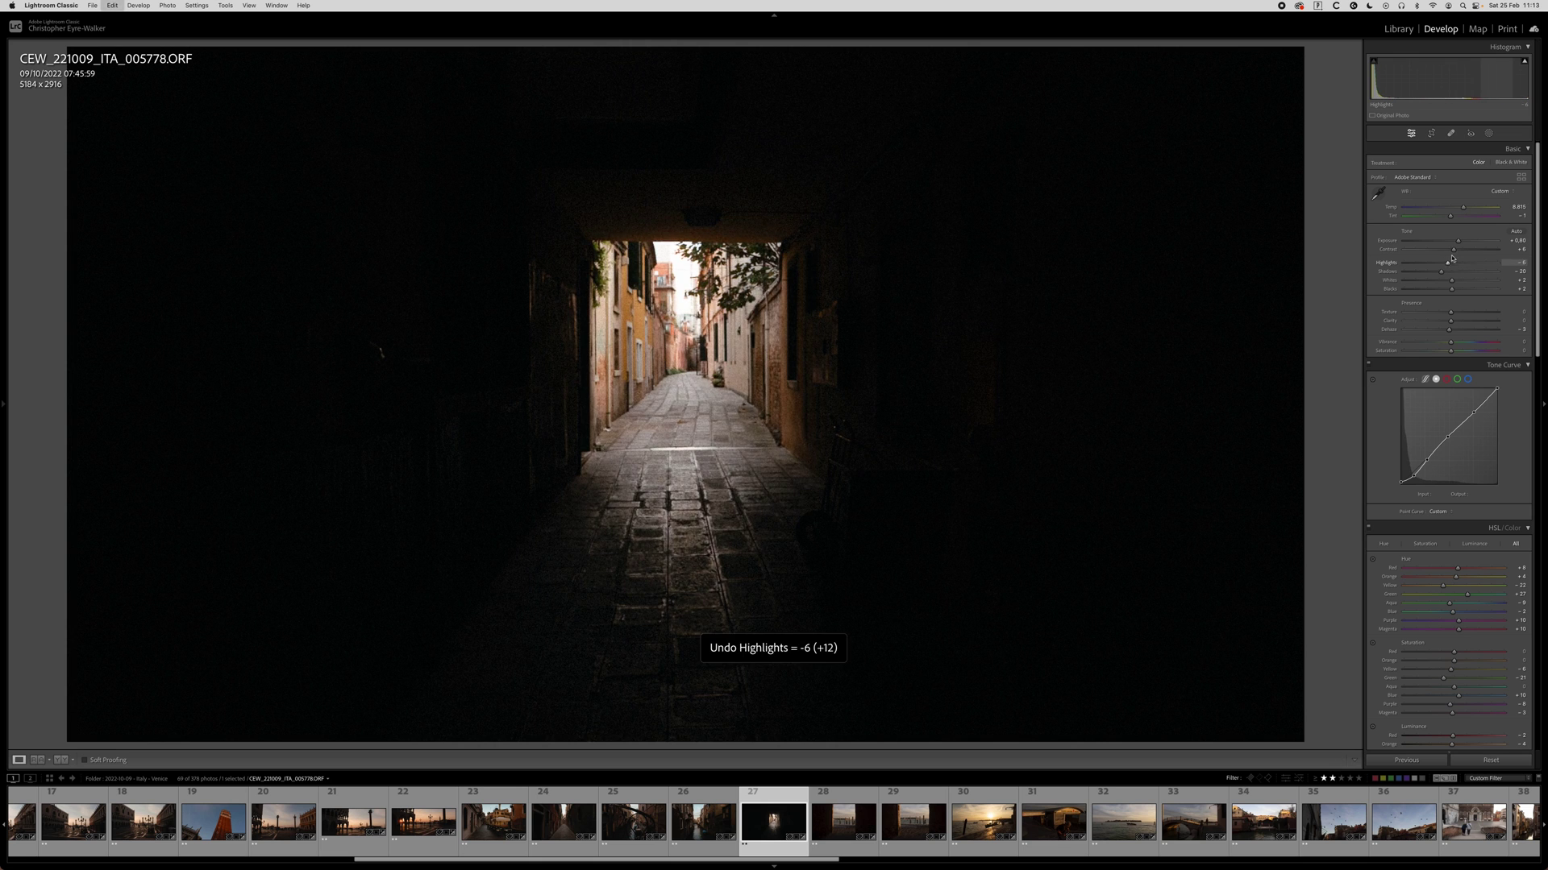
pyautogui.moveTo(1457, 243); pyautogui.dragTo(1430, 263)
# Inspect the passageway's paving and the figure by the handcart up close, and set the photo's Exposure to +3.30.
pyautogui.moveTo(870, 439); pyautogui.dragTo(751, 293)
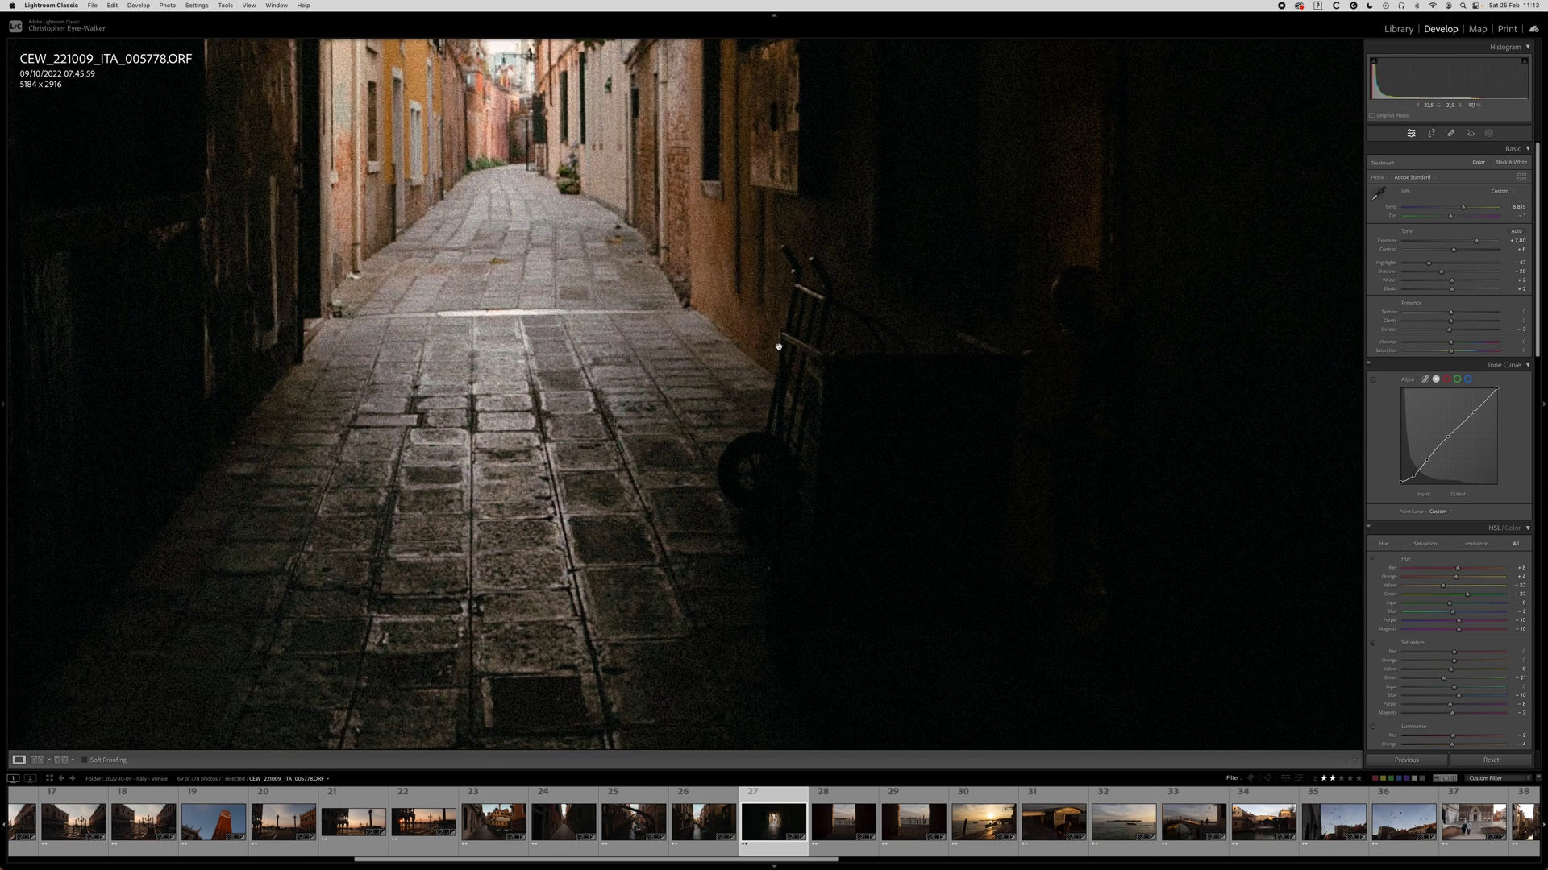
pyautogui.moveTo(779, 347); pyautogui.dragTo(766, 261)
pyautogui.moveTo(541, 547); pyautogui.dragTo(694, 283)
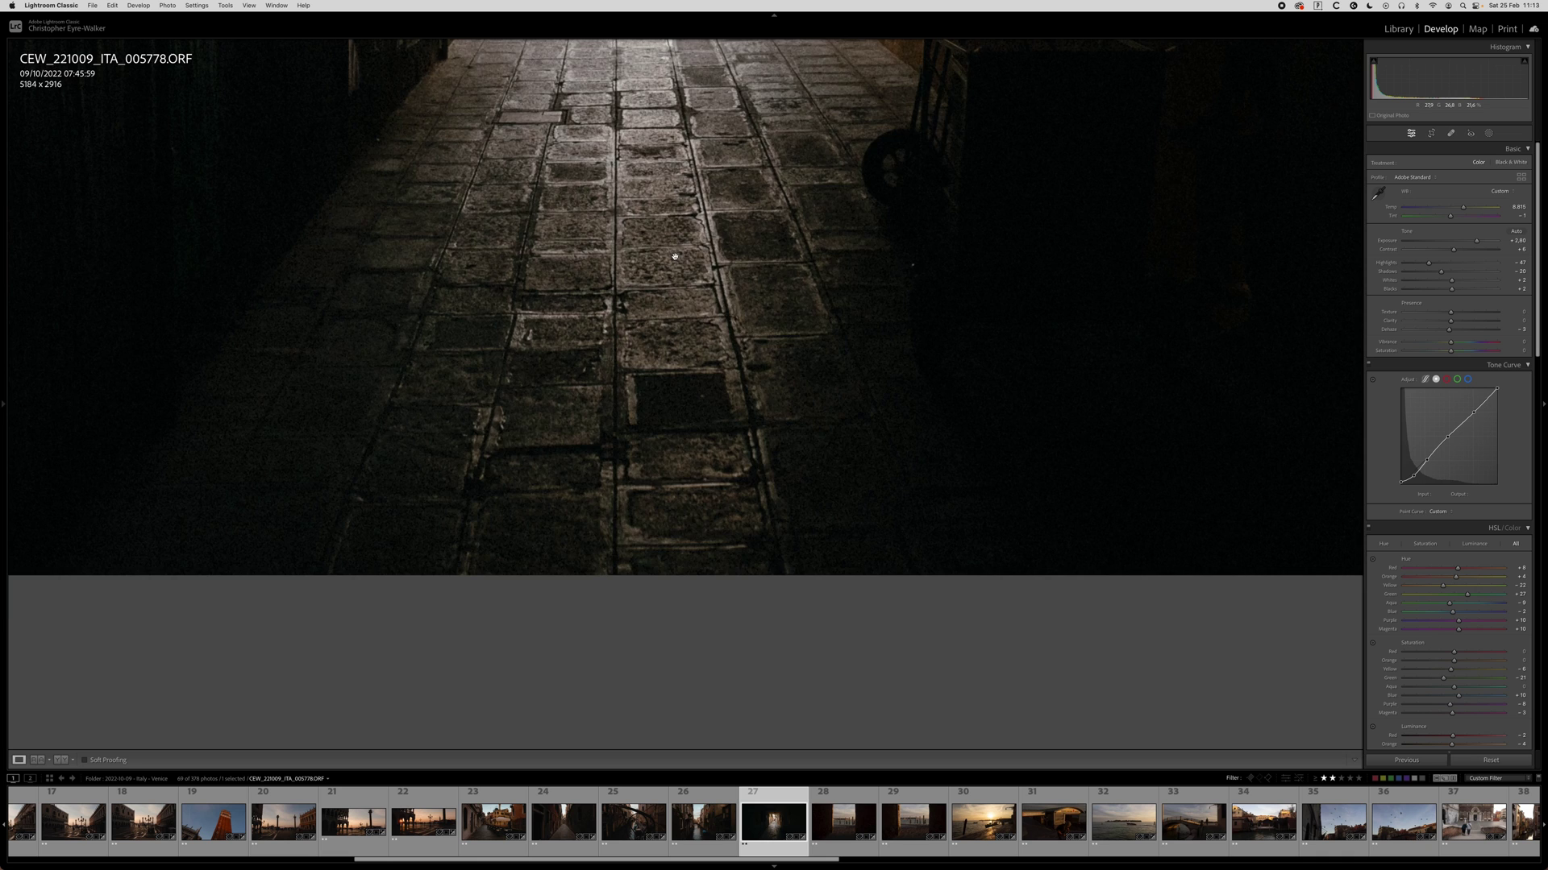
pyautogui.click(693, 283)
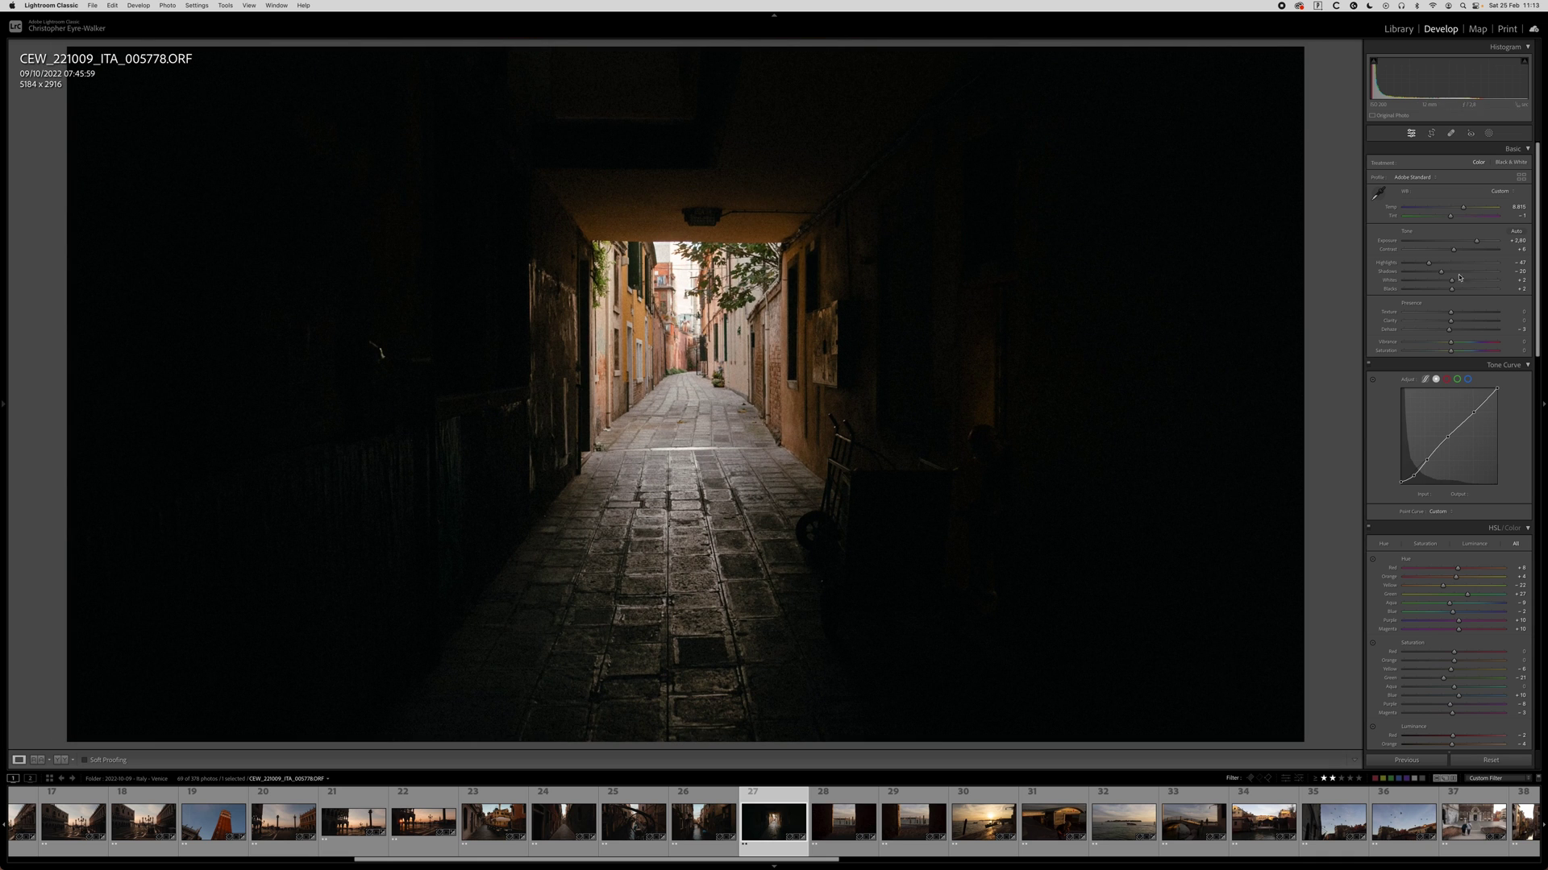
pyautogui.moveTo(1476, 240); pyautogui.dragTo(1504, 240)
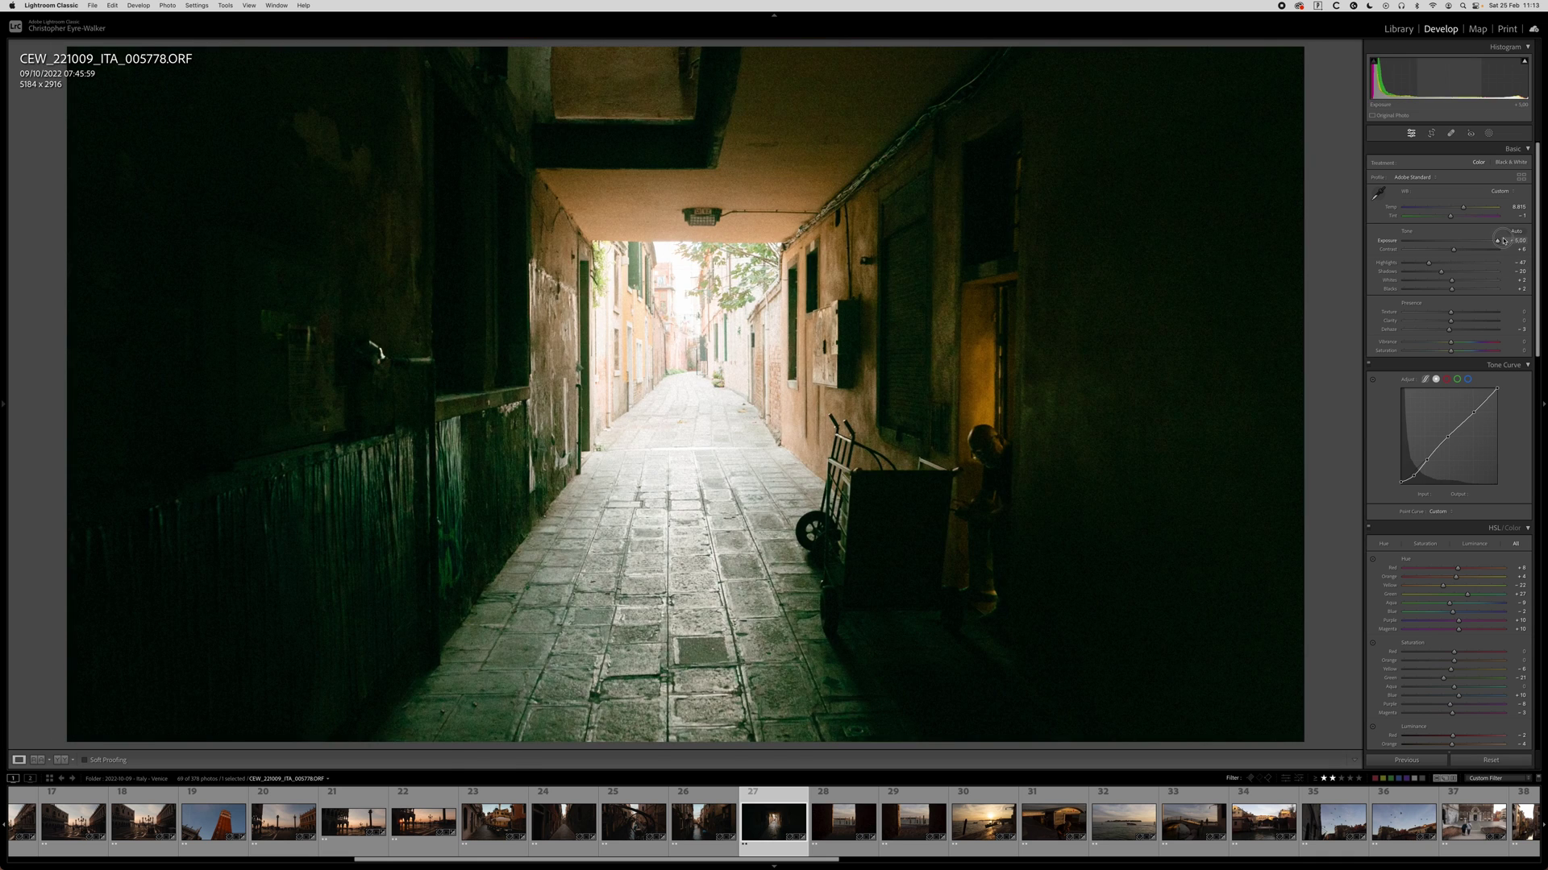
pyautogui.click(953, 436)
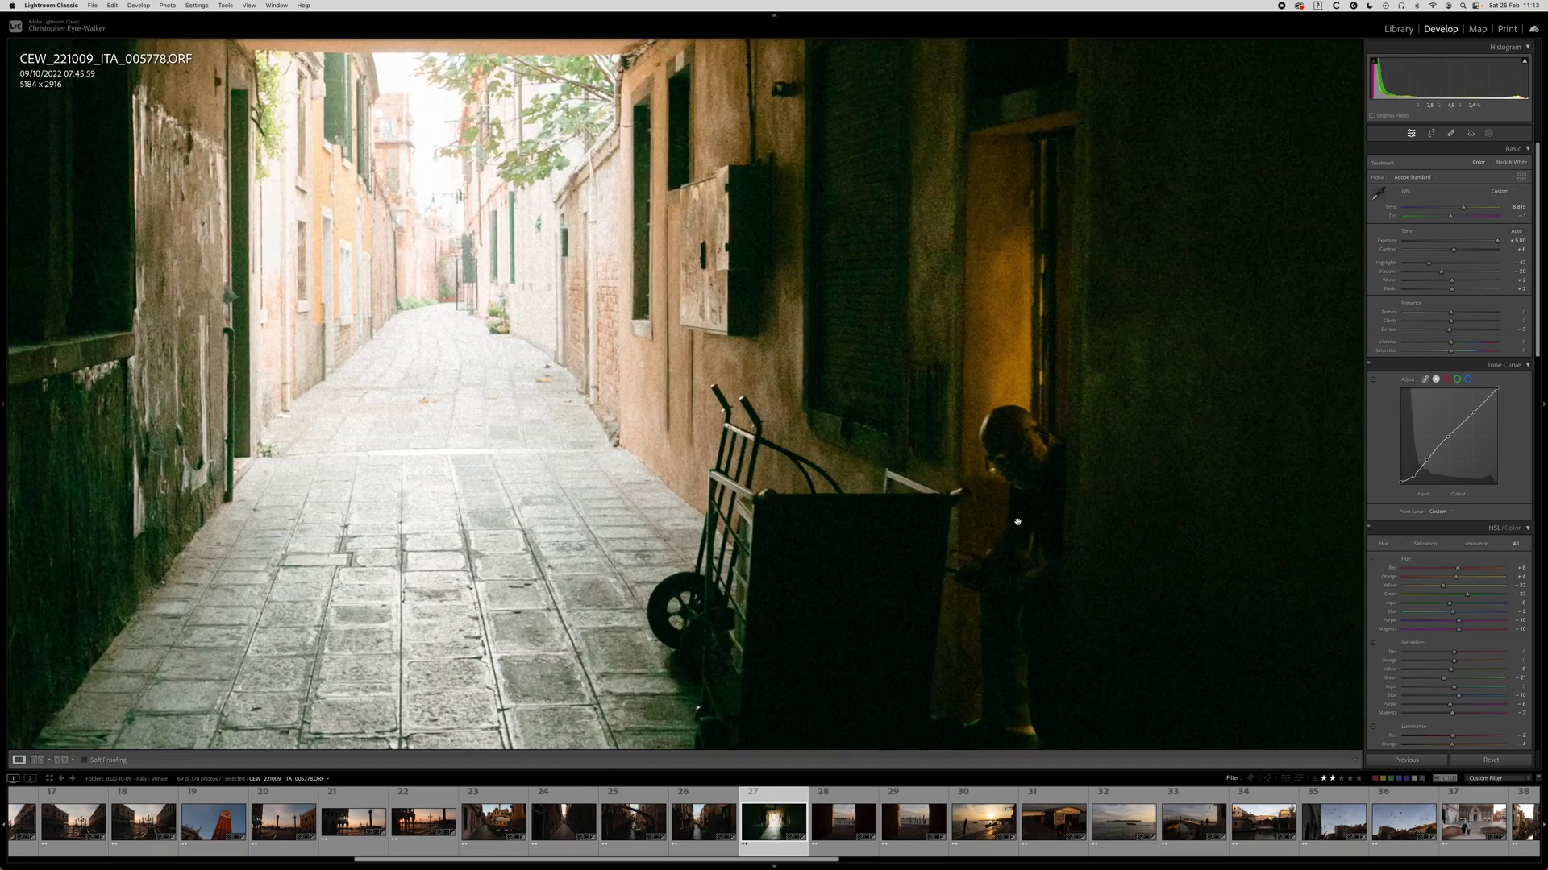
pyautogui.moveTo(1040, 560); pyautogui.dragTo(924, 342)
pyautogui.click(862, 344)
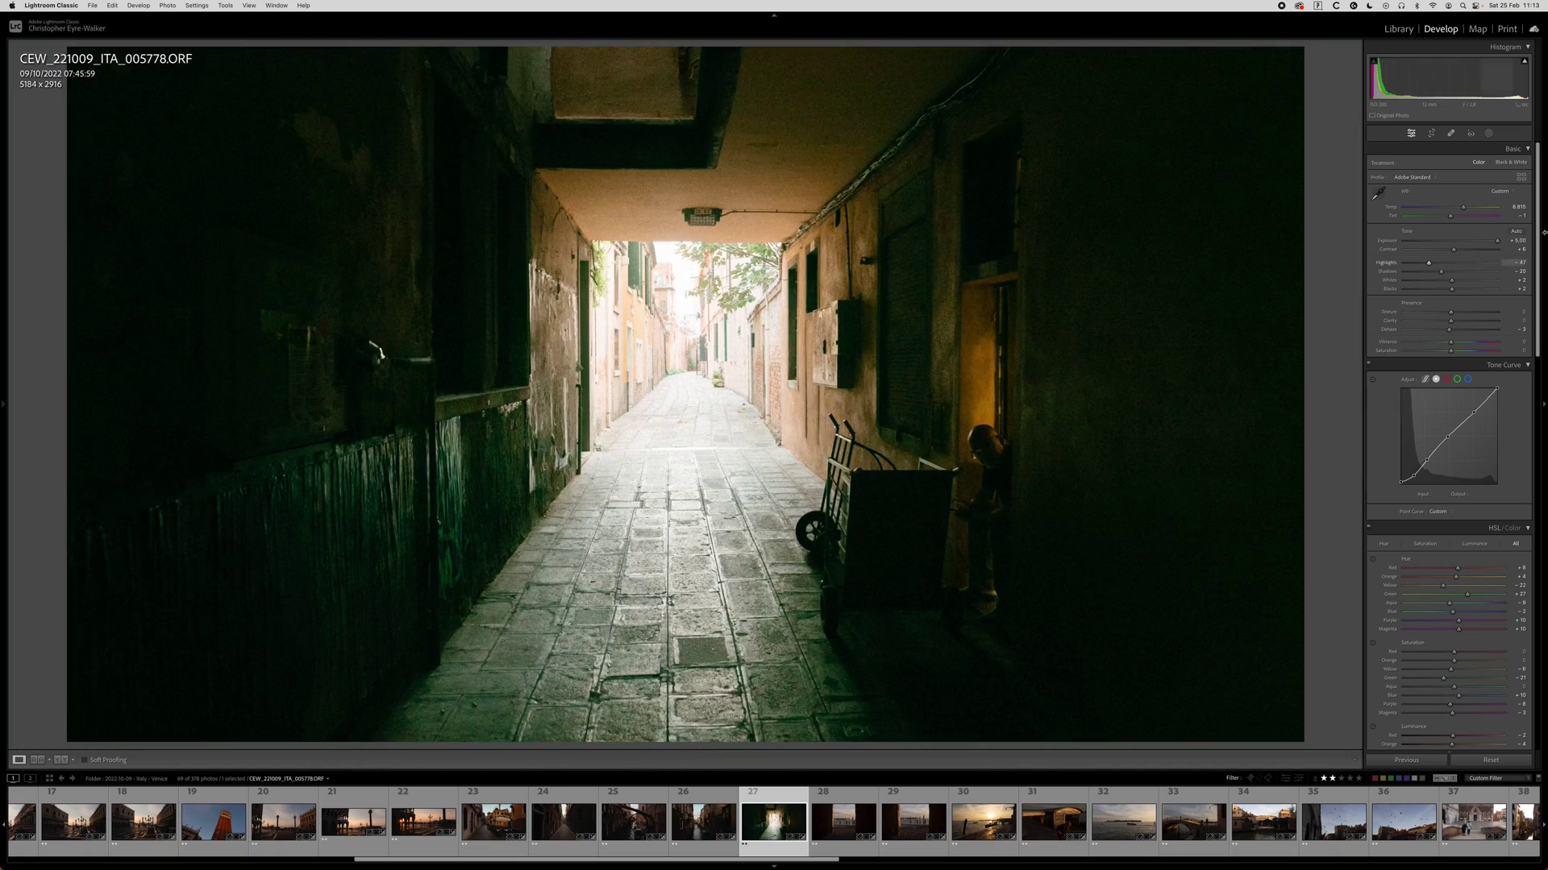
pyautogui.moveTo(1497, 241); pyautogui.dragTo(1480, 241)
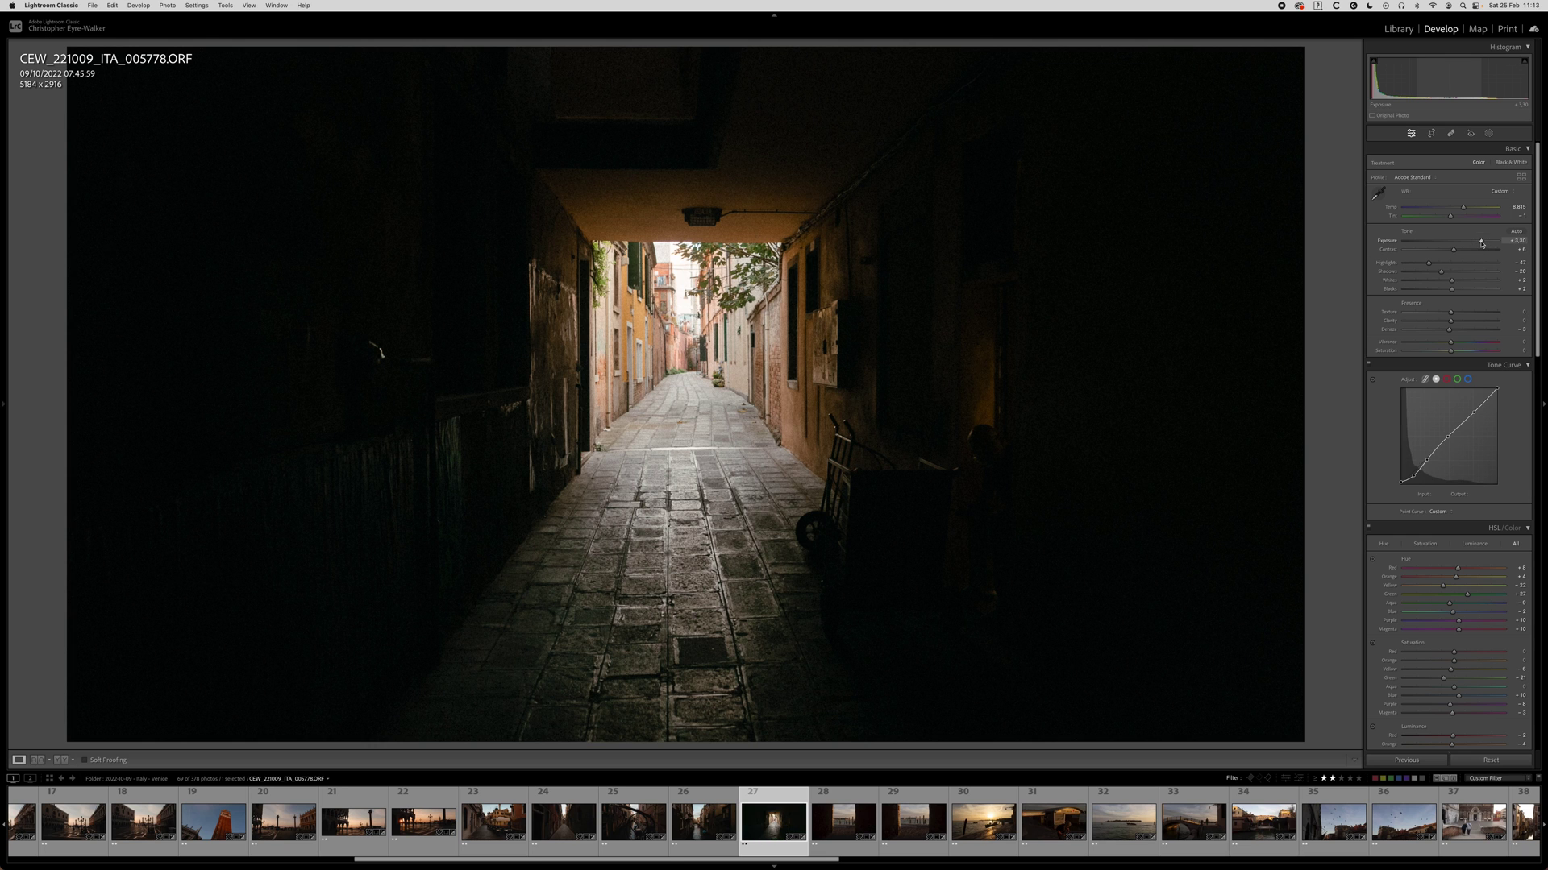
# Raise Exposure and Shadows over the handcart and the figure in the doorway with a tall radial gradient mask.
pyautogui.hotkey('shift', 'm')
pyautogui.moveTo(906, 441); pyautogui.dragTo(1065, 679)
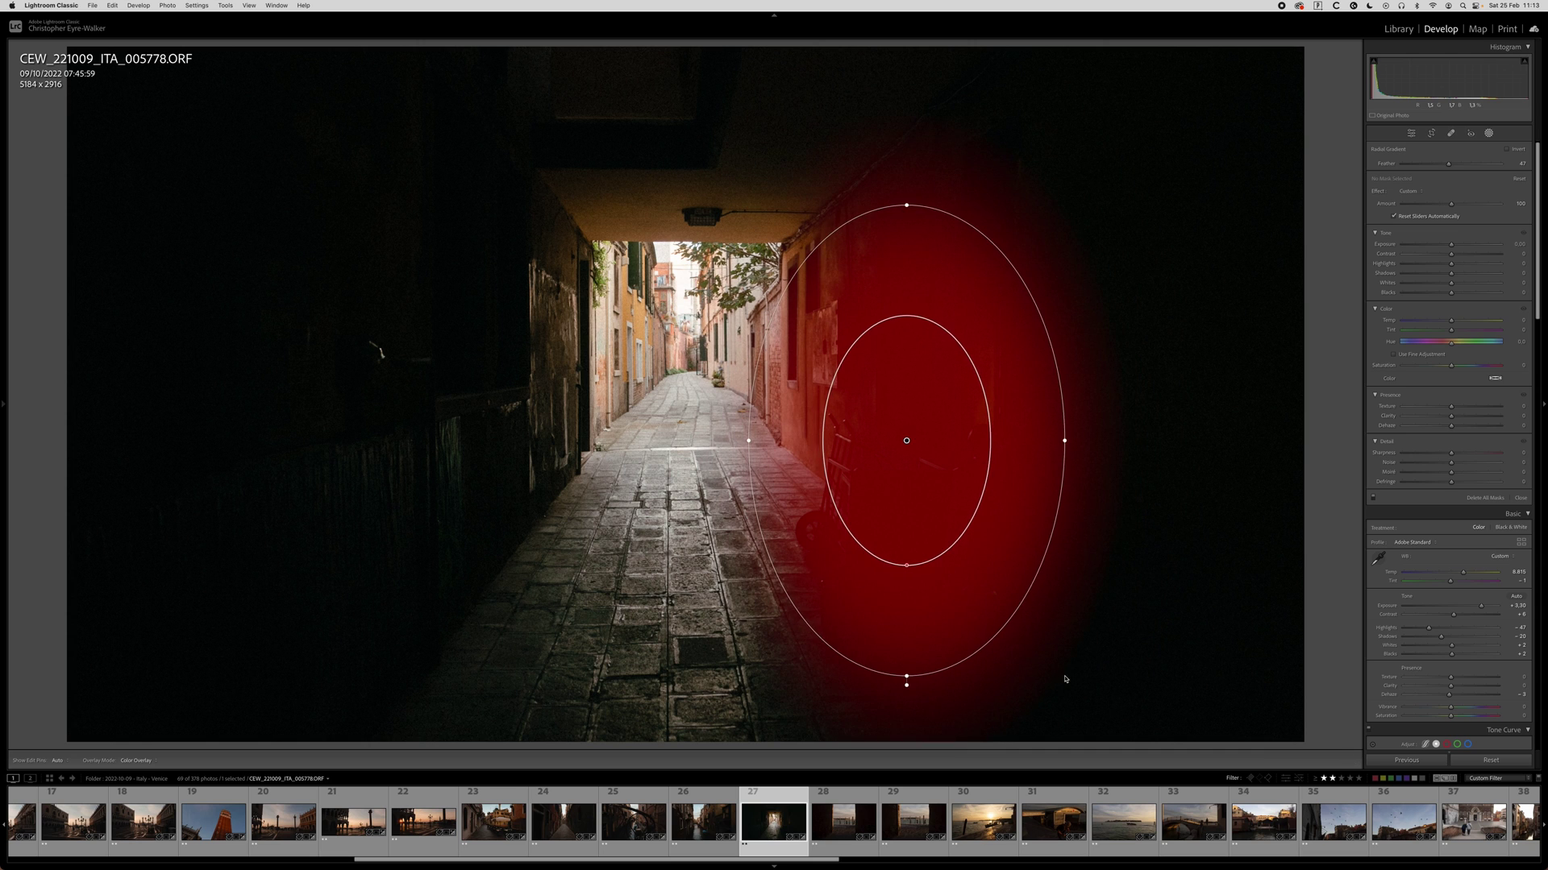
pyautogui.moveTo(1454, 276); pyautogui.dragTo(1458, 248)
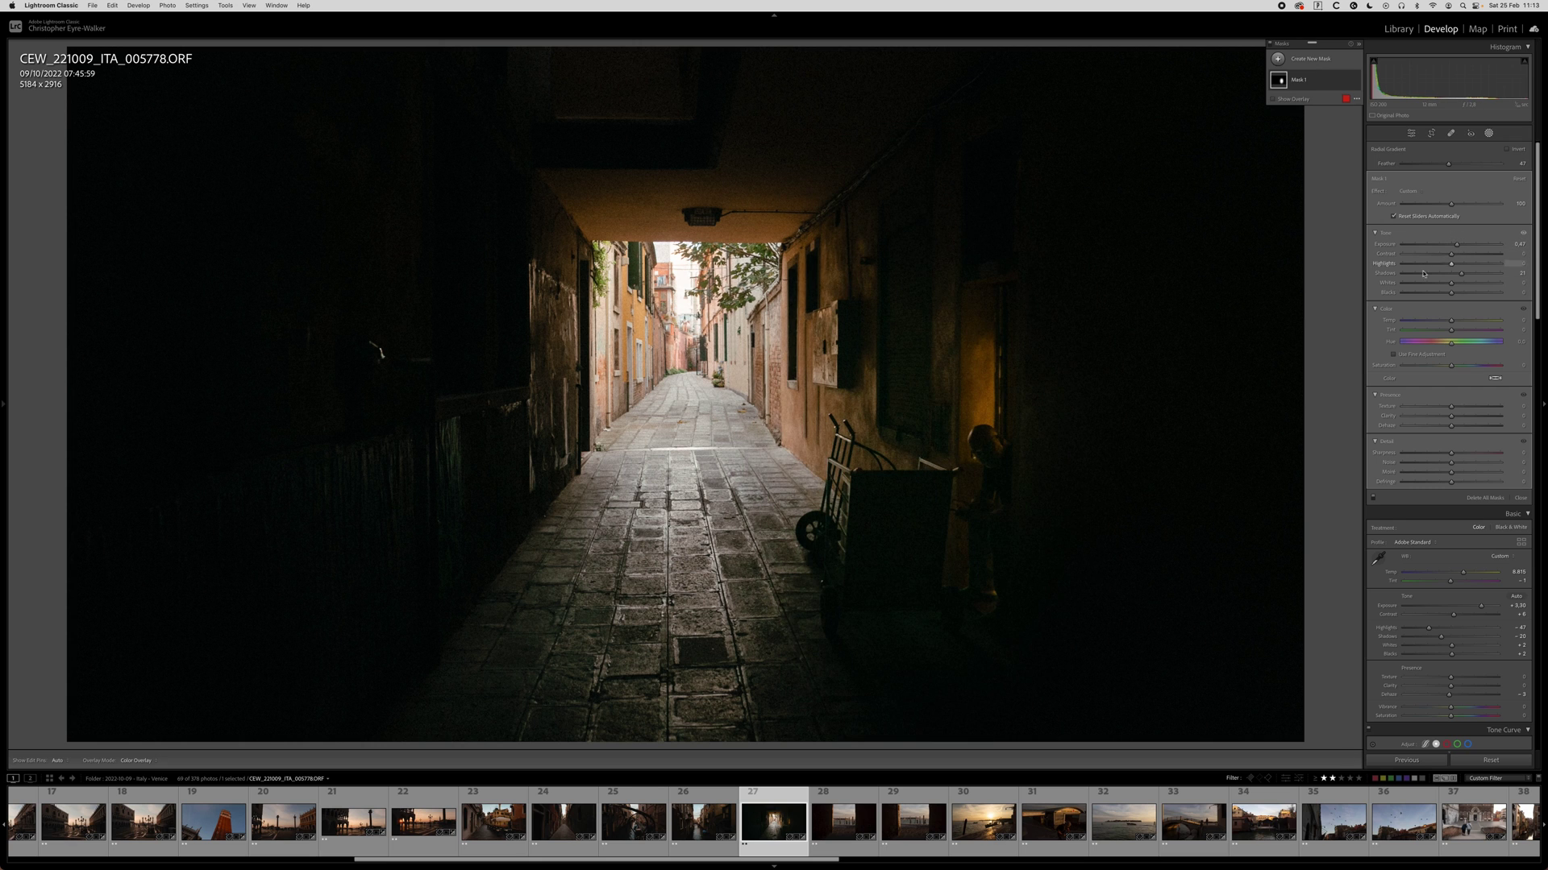
pyautogui.moveTo(1451, 254)
pyautogui.mouseDown()
pyautogui.moveTo(1427, 254)
pyautogui.moveTo(1456, 265)
pyautogui.mouseUp()
pyautogui.hotkey('shift', 'w')
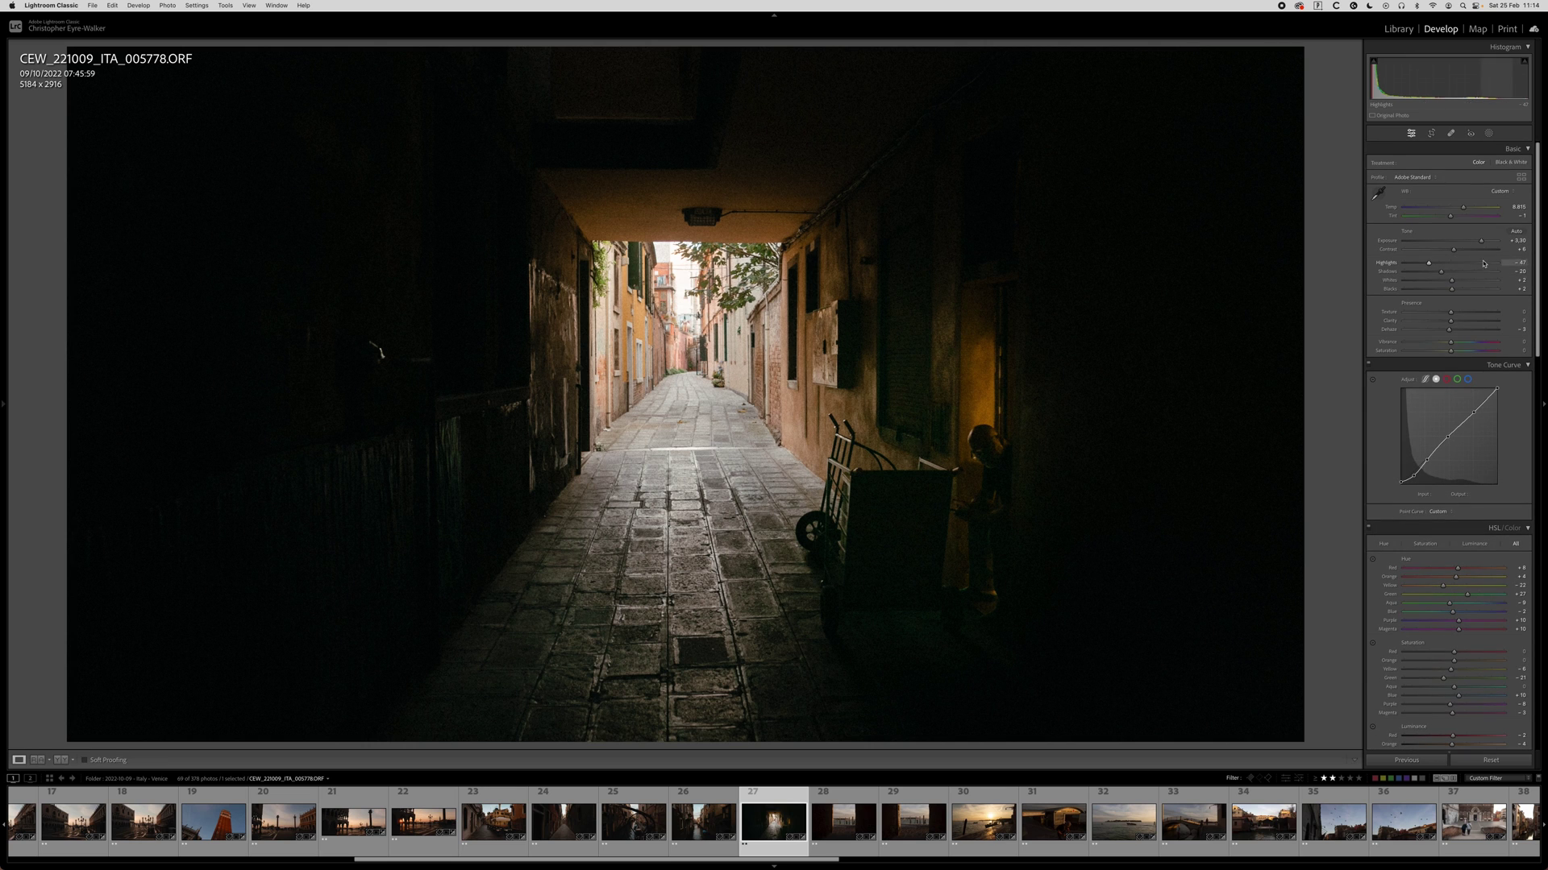
# Shift the passageway photo's Tint slightly toward magenta and compare the image with and without its color grading.
pyautogui.moveTo(1450, 217); pyautogui.dragTo(1452, 218)
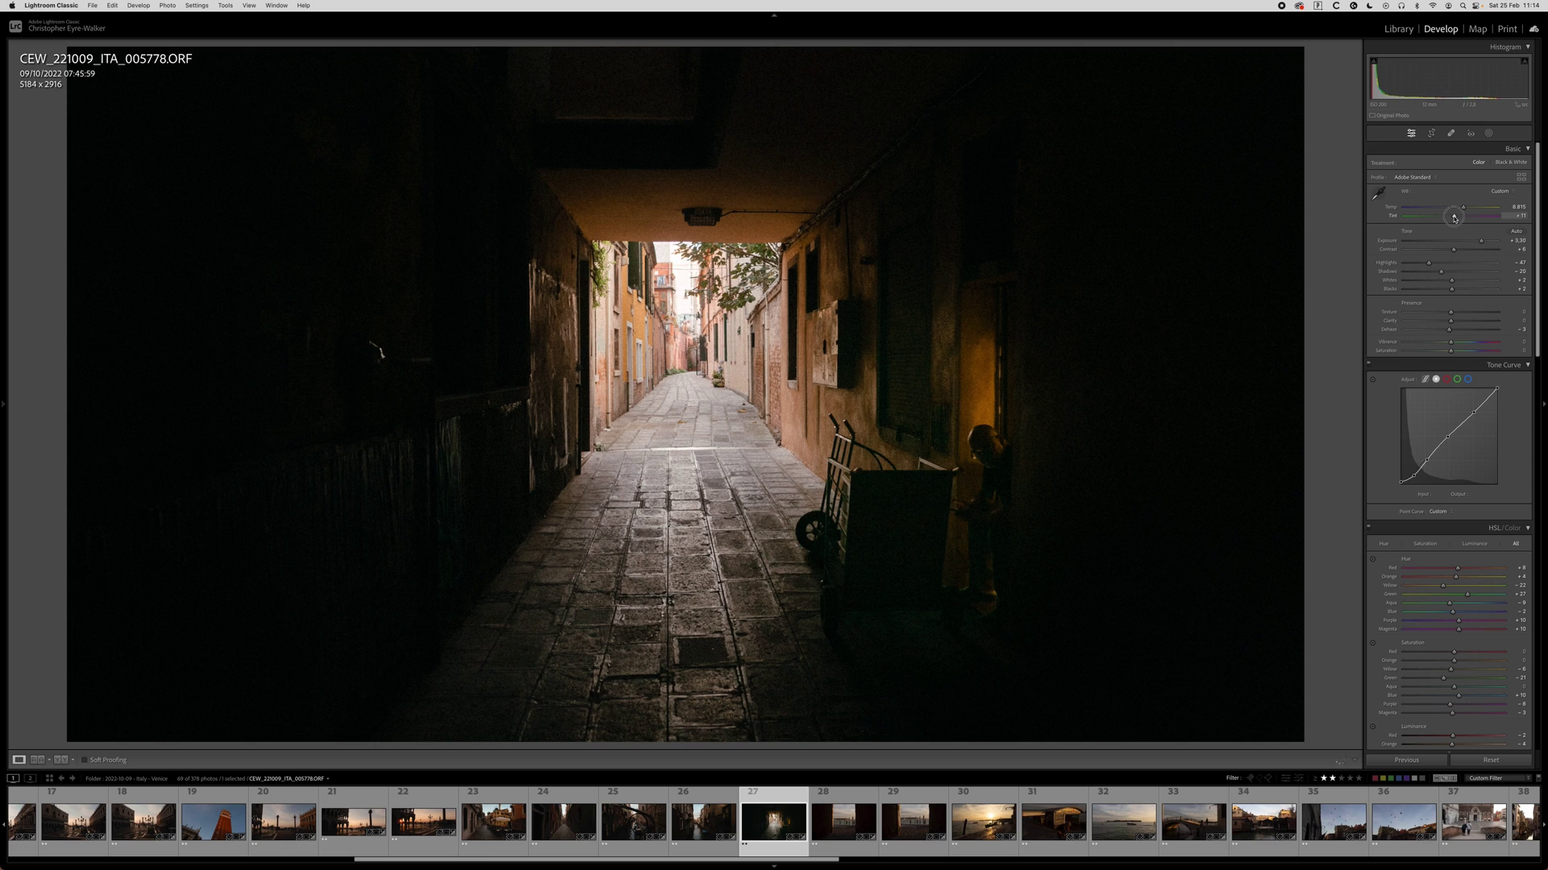
pyautogui.moveTo(1452, 216); pyautogui.dragTo(1452, 216)
pyautogui.scroll(-5, 1437, 367)
pyautogui.scroll(-7, 1486, 475)
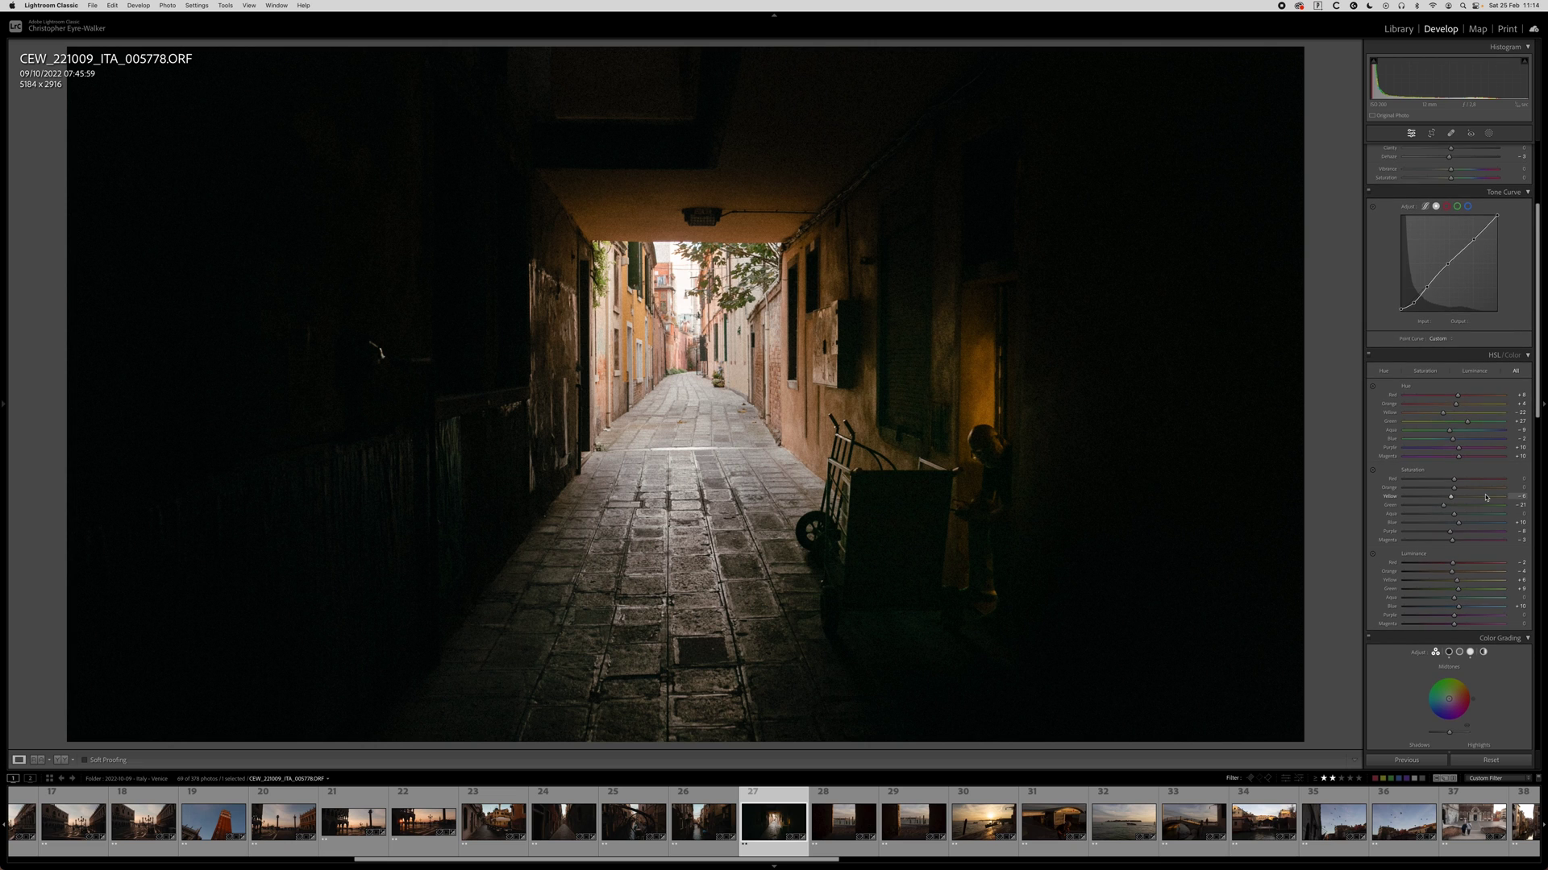
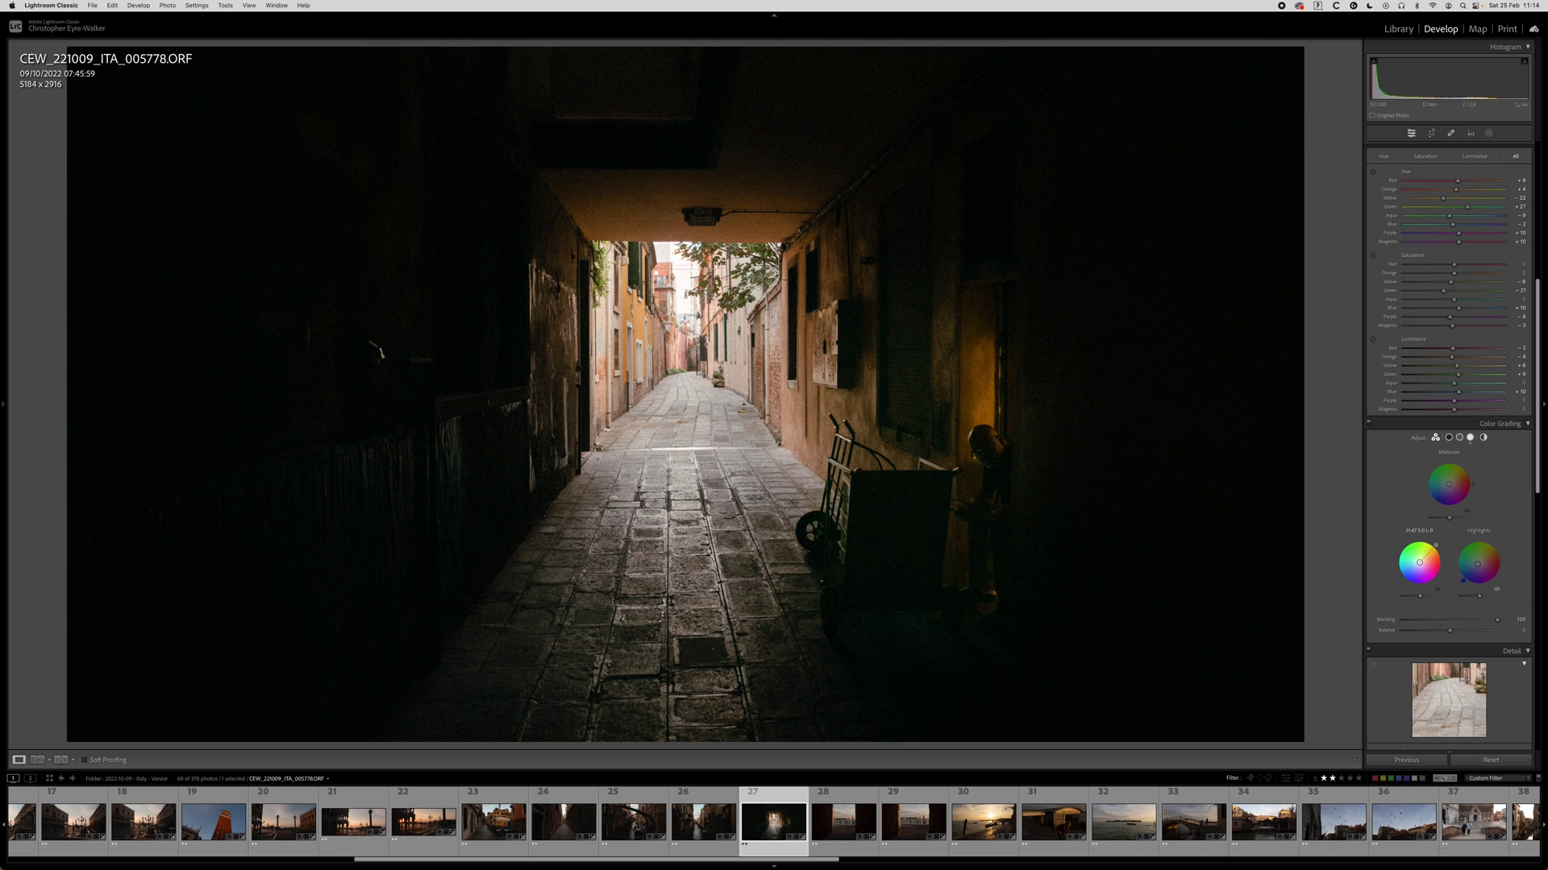
pyautogui.click(1369, 423)
pyautogui.click(1368, 424)
pyautogui.scroll(5, 1423, 528)
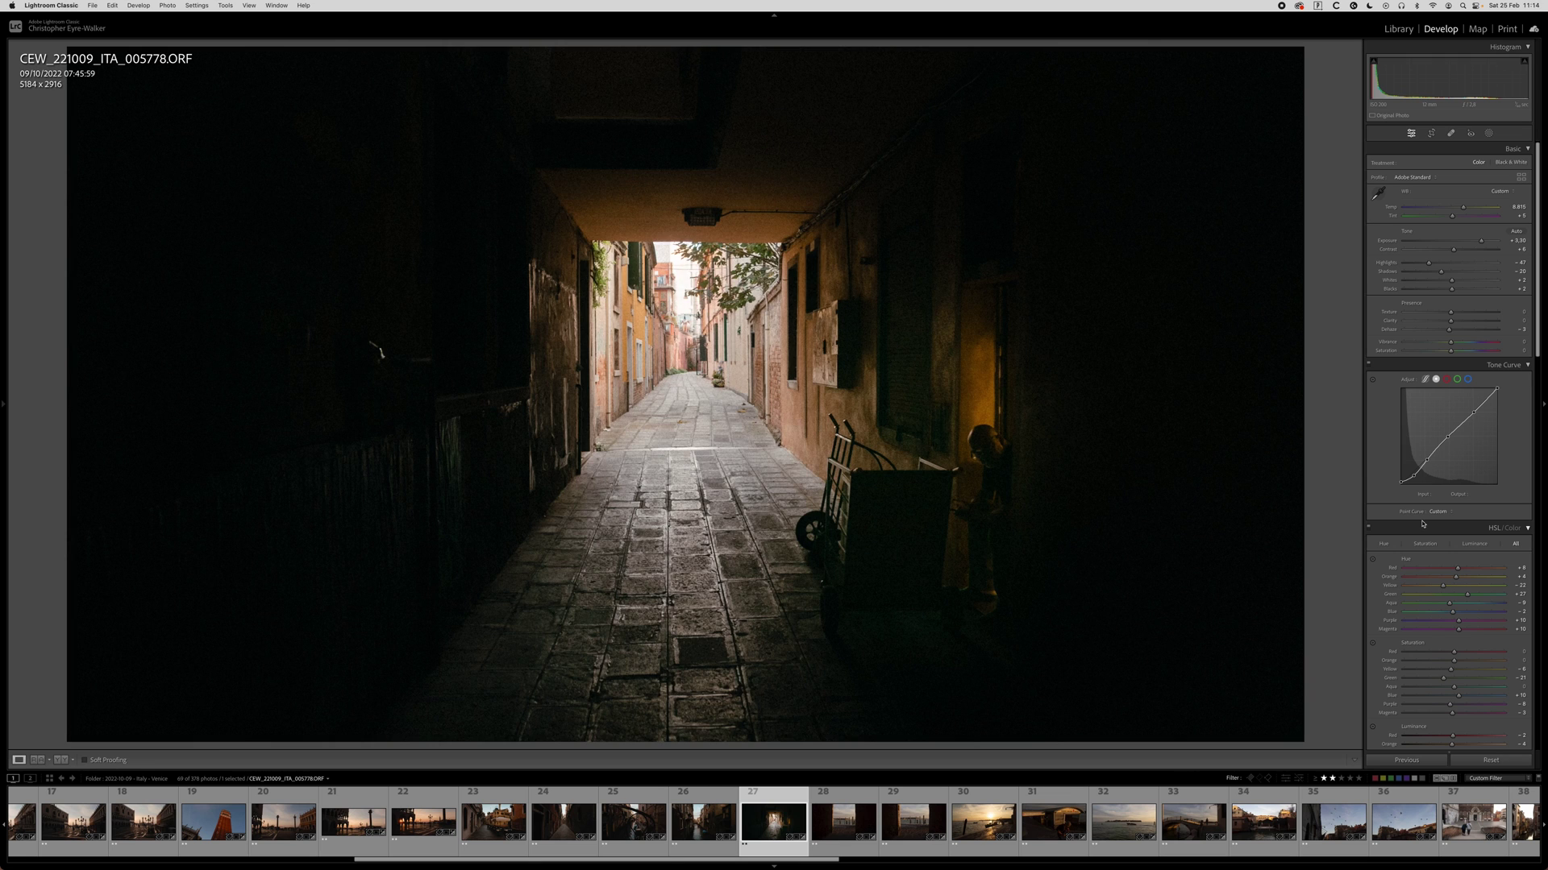
# Cool the Temp and shift the Tint toward magenta in the radial mask over the handcart and figure.
pyautogui.hotkey('shift', 'm')
pyautogui.moveTo(911, 476); pyautogui.dragTo(1073, 715)
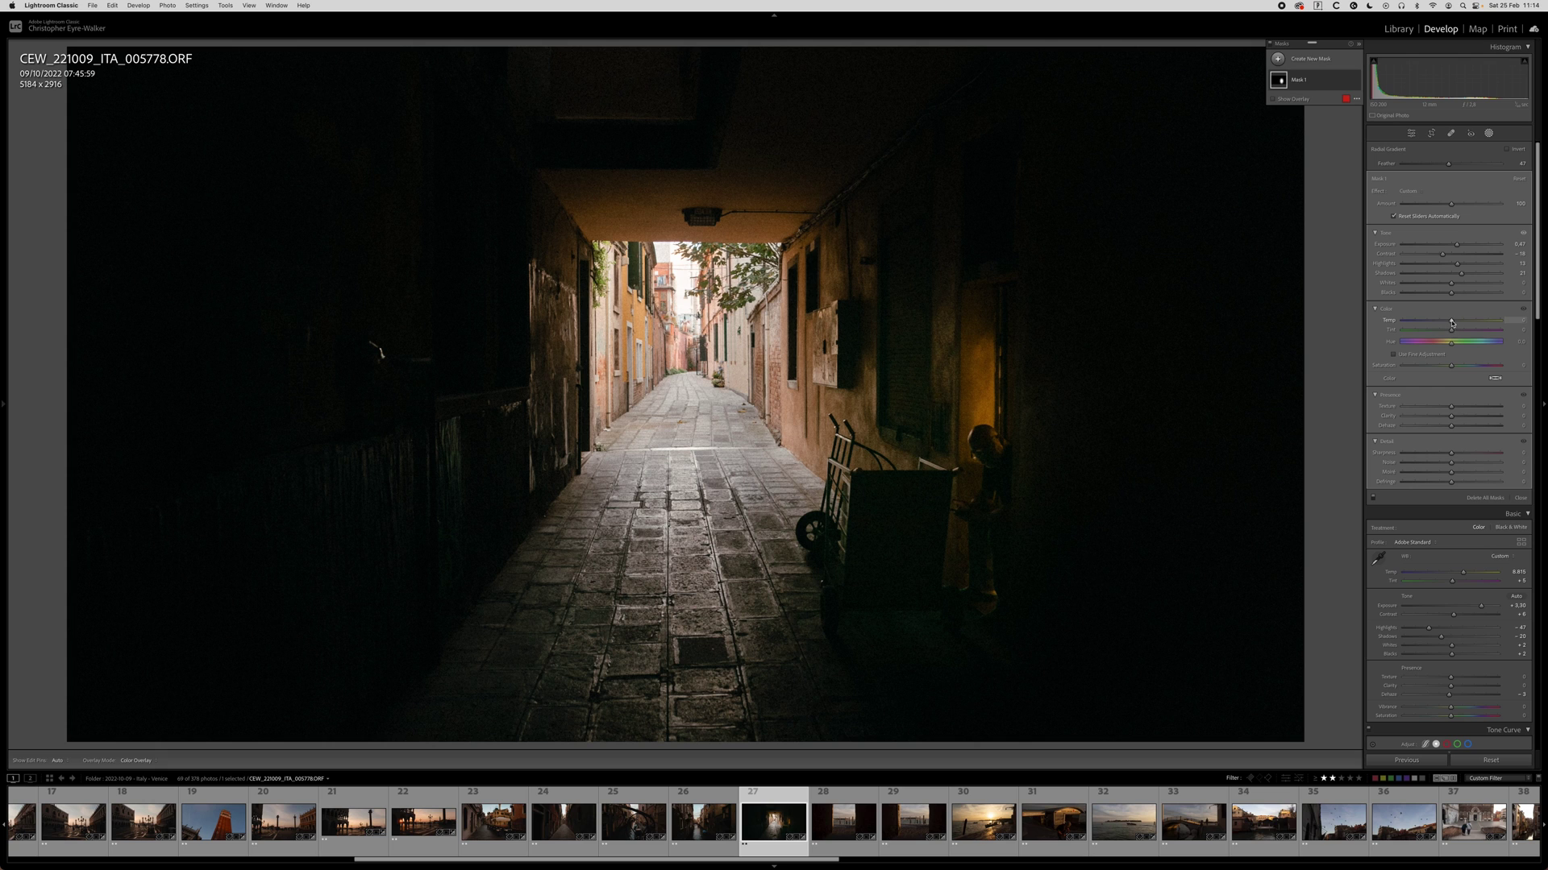
pyautogui.moveTo(1451, 330); pyautogui.dragTo(1435, 320)
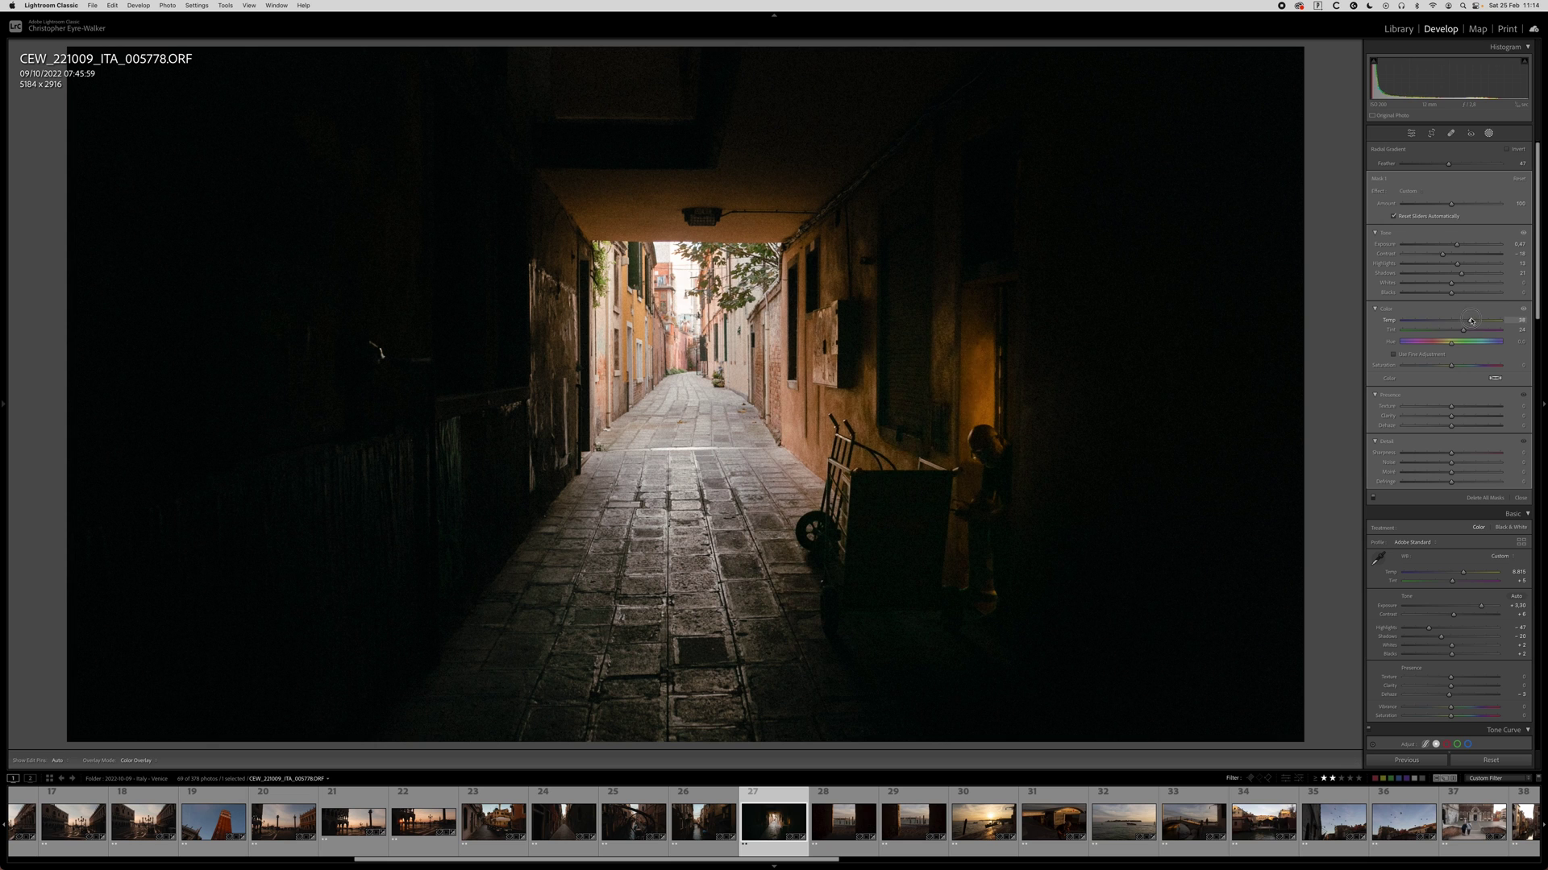
pyautogui.moveTo(1442, 320); pyautogui.dragTo(1441, 320)
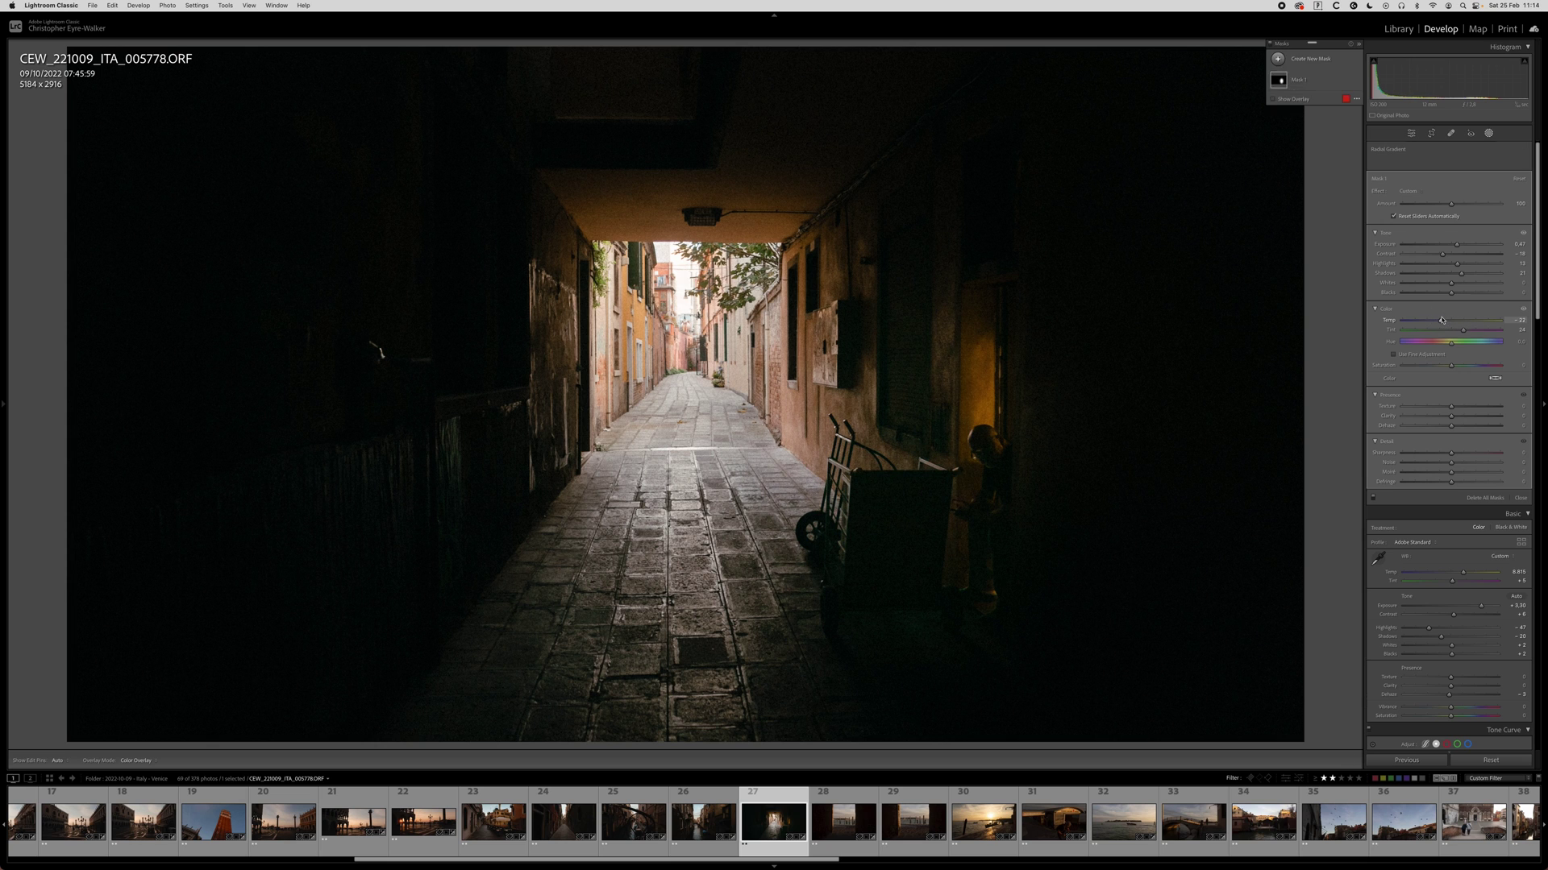
pyautogui.hotkey('shift', 'w')
# Copy the passageway's settings without its mask onto the next photo of the waterfront between brick walls and set Exposure to +1.25.
pyautogui.press('super+shift+c')
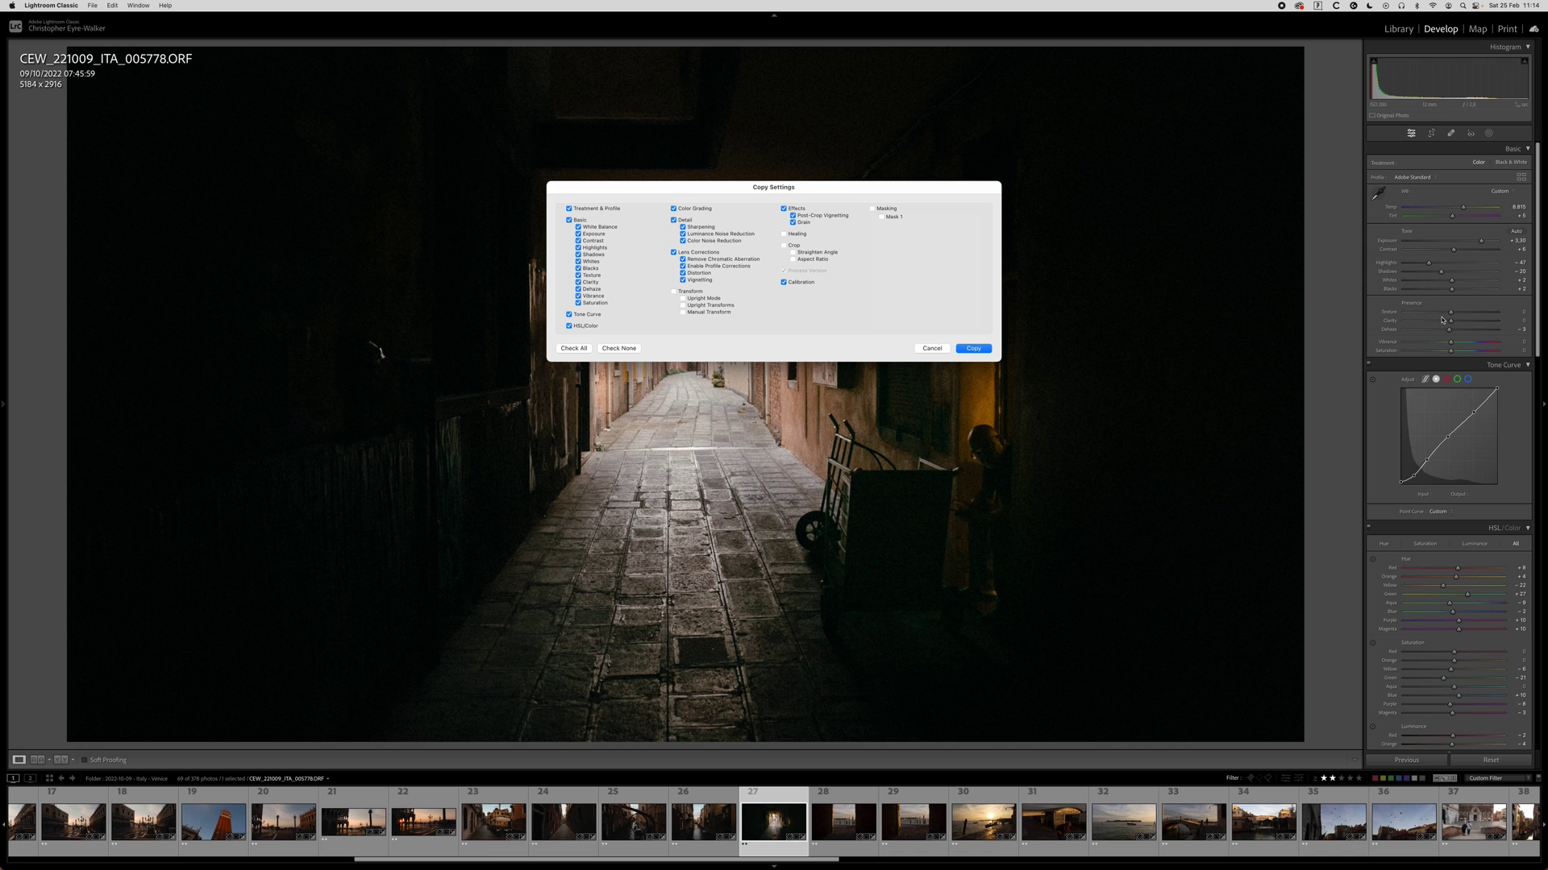
pyautogui.press('Return')
pyautogui.press('Right')
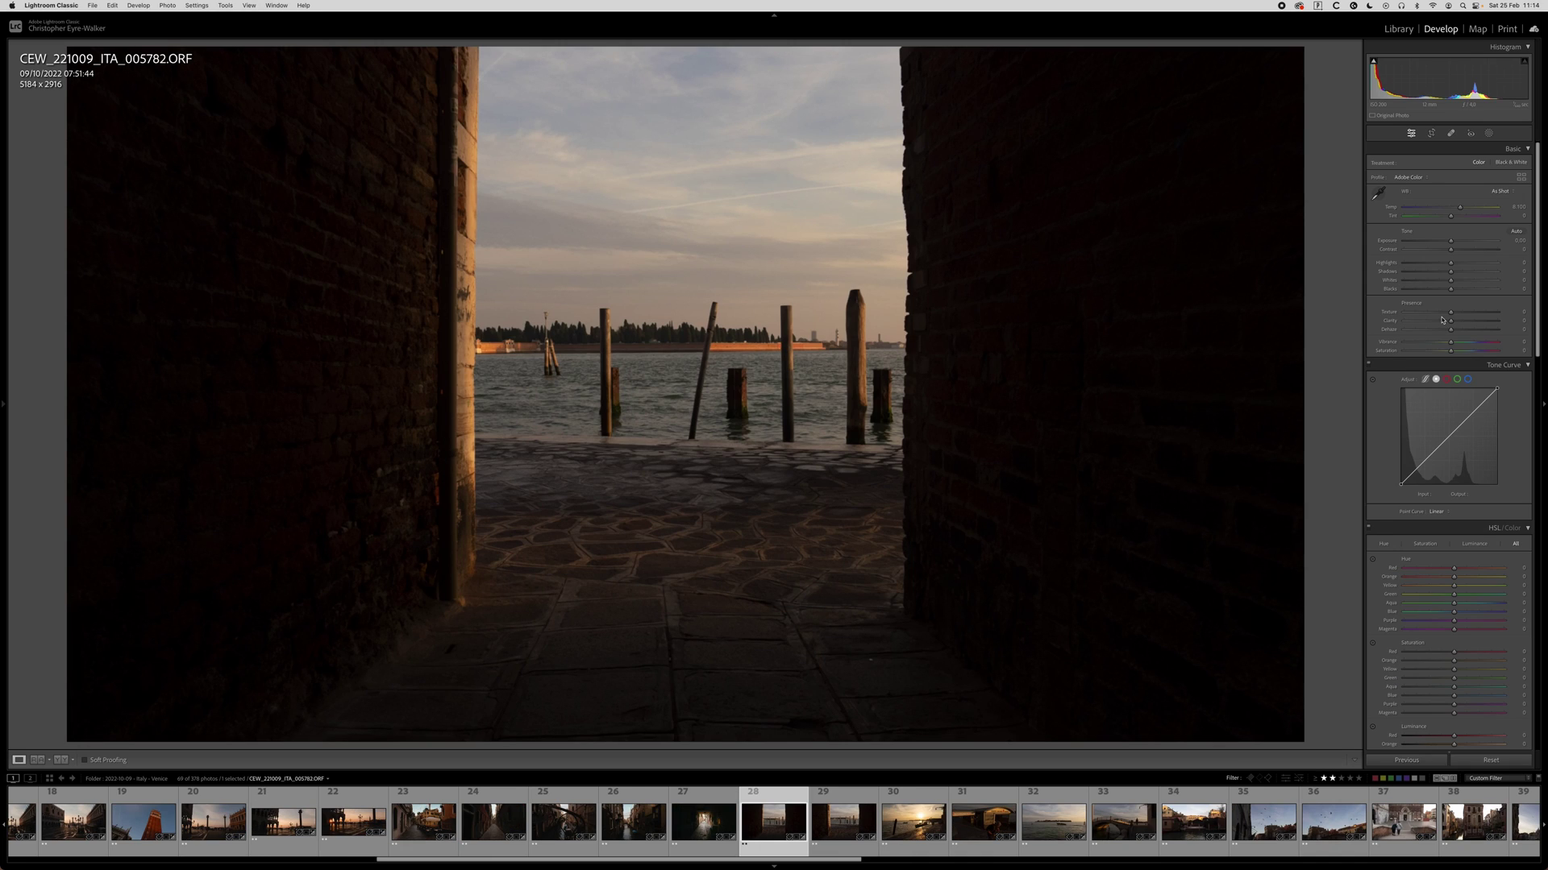
pyautogui.press('super+shift+v')
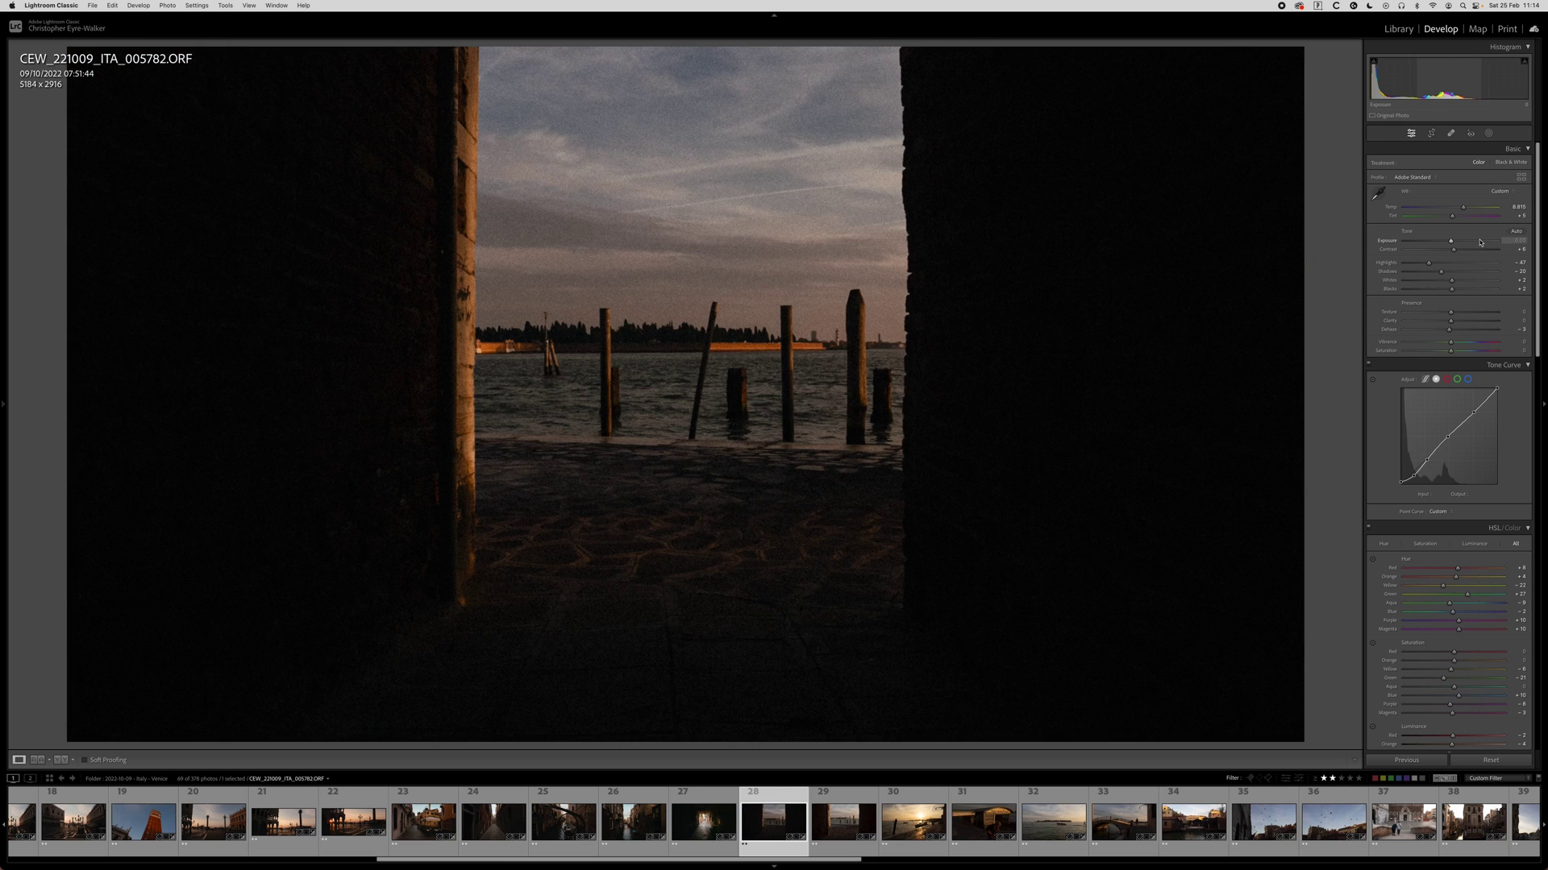
pyautogui.moveTo(1452, 241); pyautogui.dragTo(1463, 241)
# Crop the waterfront photo to 2.39 x 1, shifting the frame down to trim sky and keep more paving.
pyautogui.press('r')
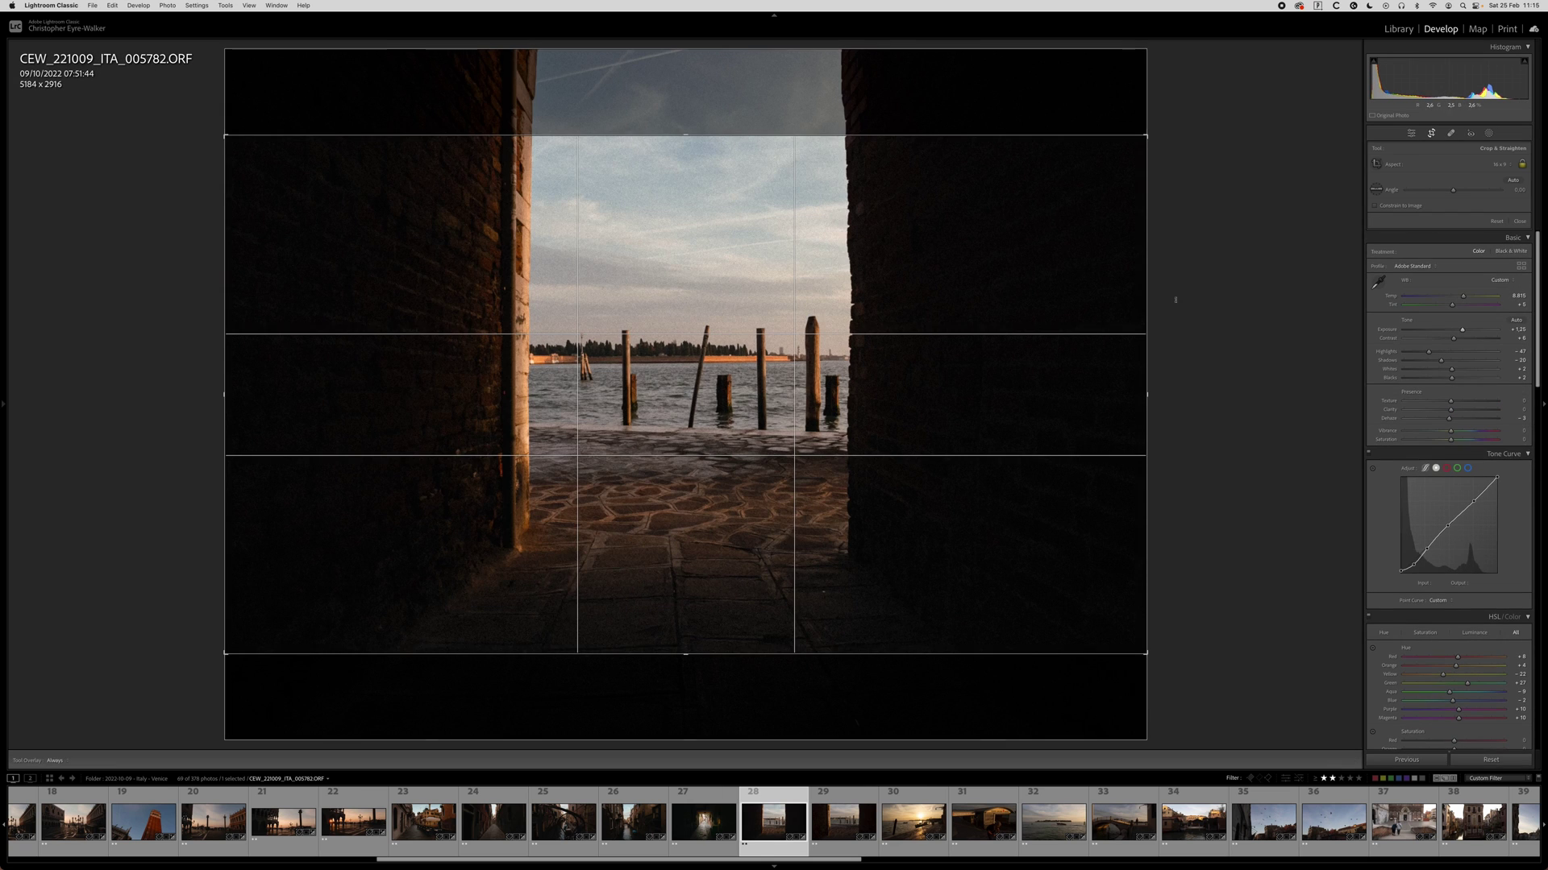
pyautogui.click(1498, 164)
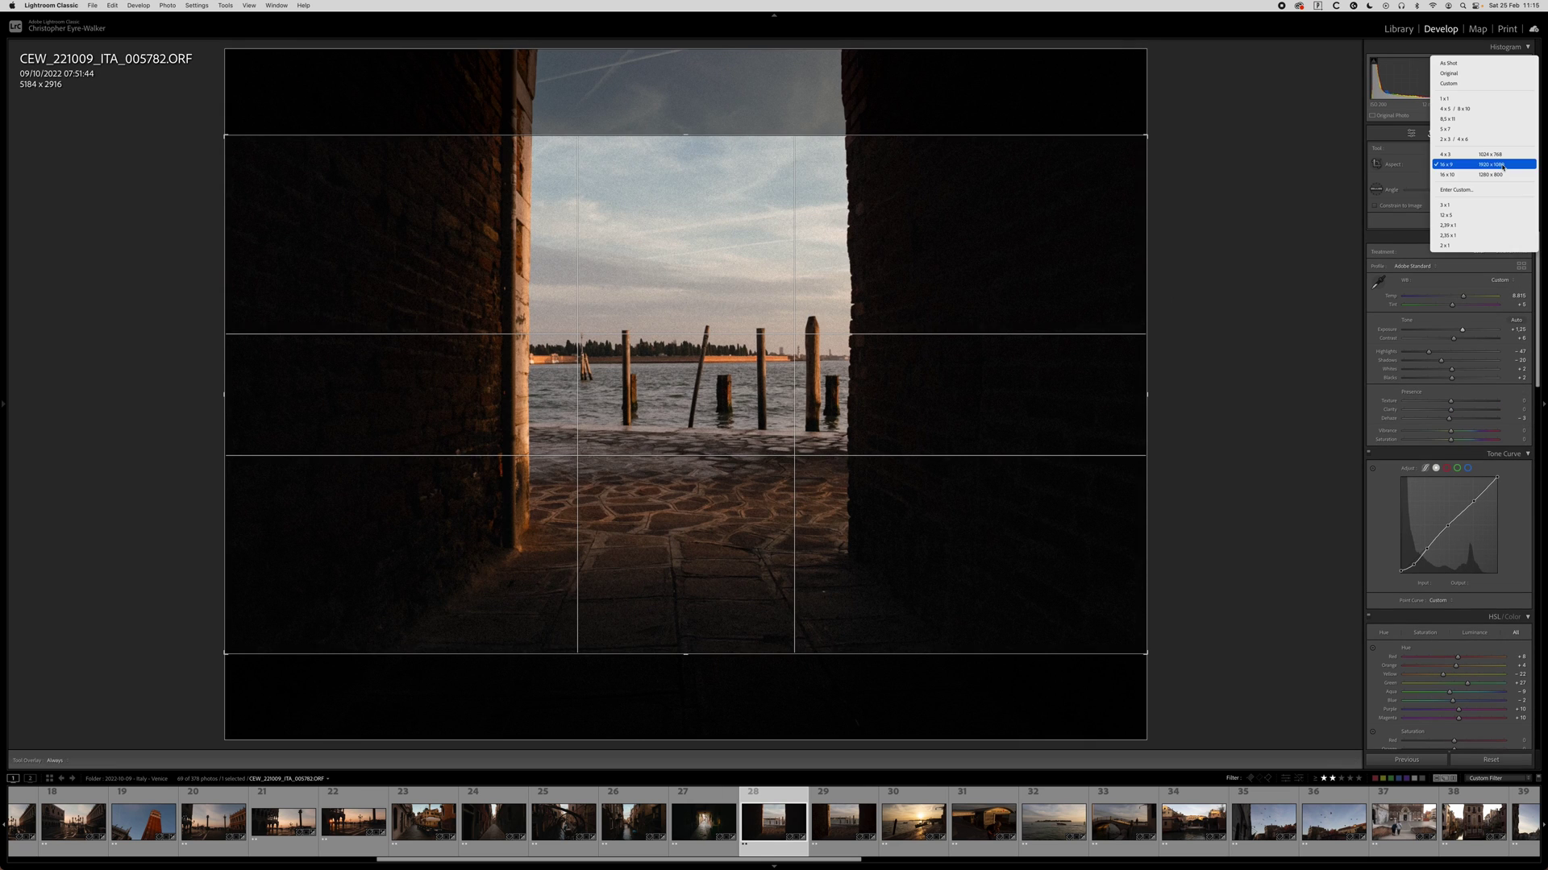
pyautogui.click(1466, 225)
pyautogui.moveTo(839, 407); pyautogui.dragTo(838, 371)
pyautogui.press('Return')
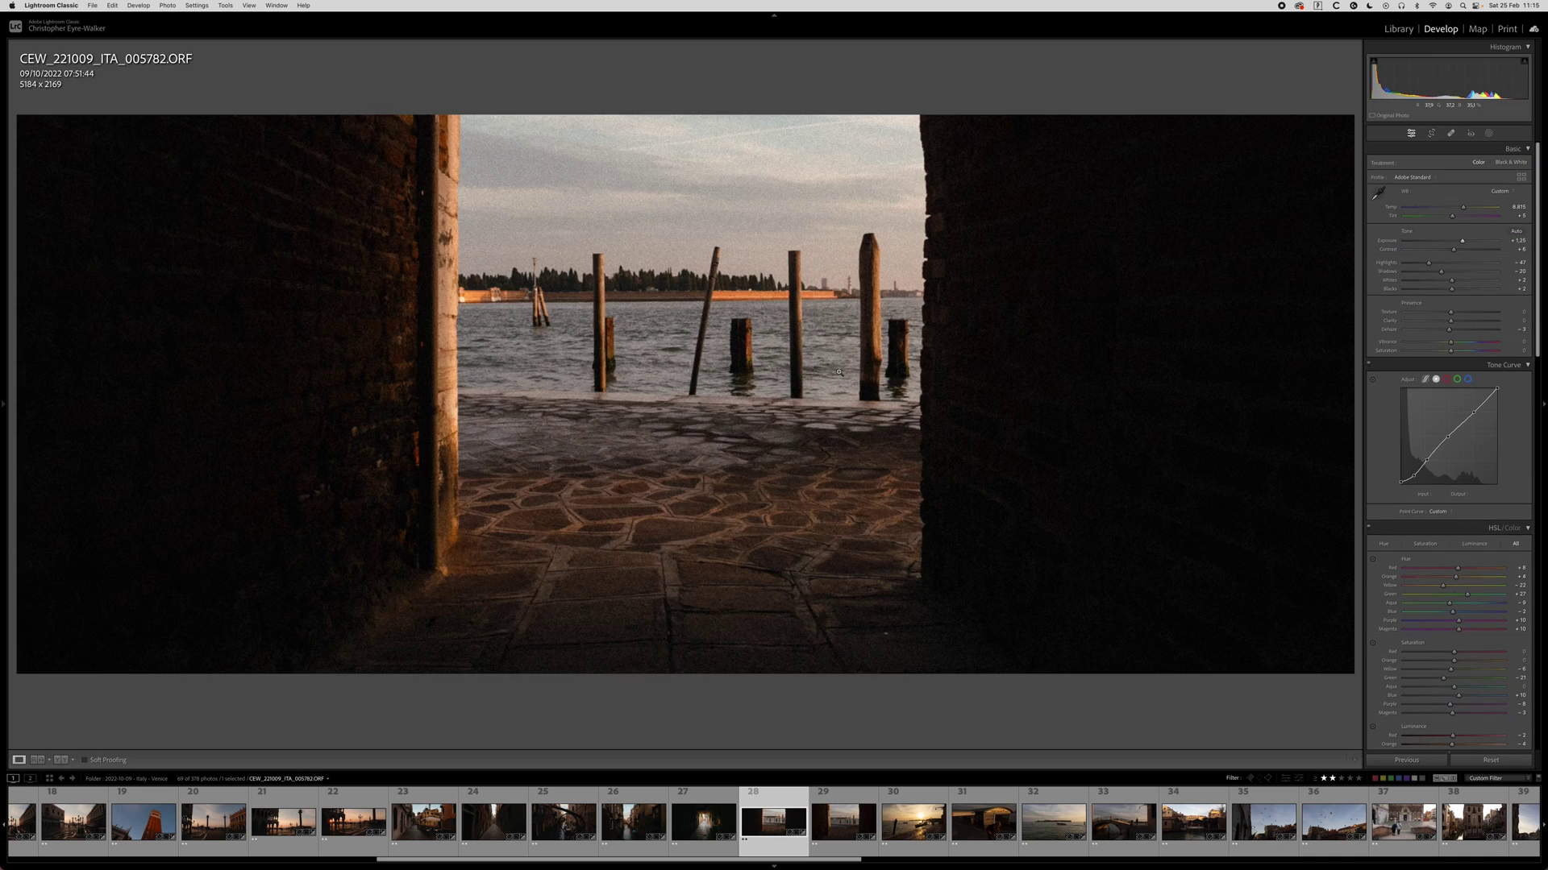
# Copy the settings with the crop aspect ratio included and paste them onto the next, closer waterfront photo.
pyautogui.press('super+shift+c')
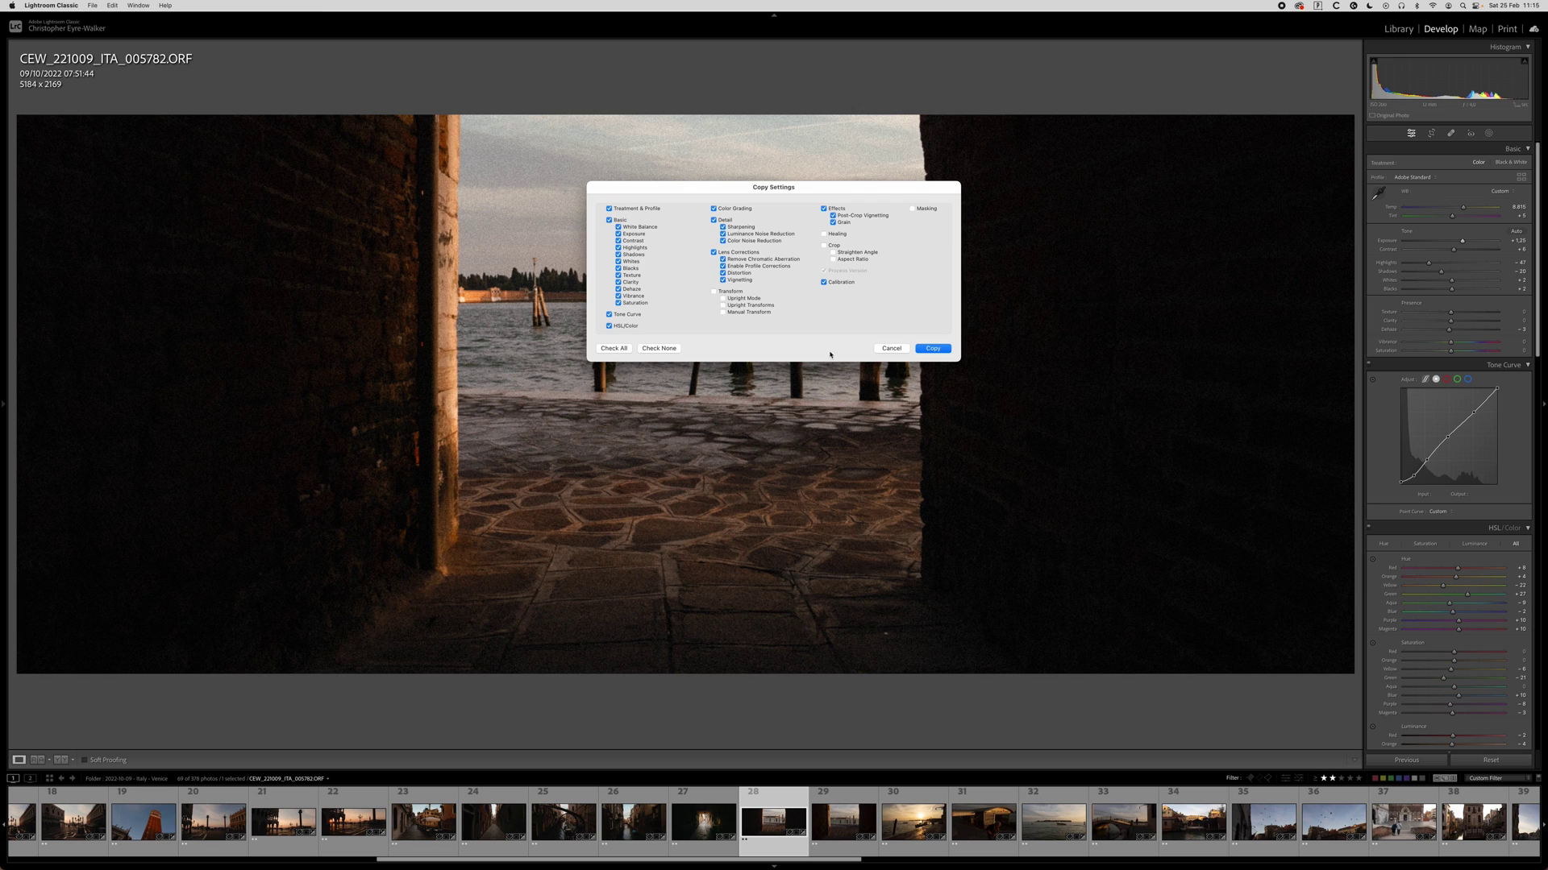
pyautogui.click(833, 260)
pyautogui.press('Return')
pyautogui.press('Right')
pyautogui.press('super+shift+v')
# Reposition the crop of the closer waterfront photo lower, showing less sky and more paving.
pyautogui.press('r')
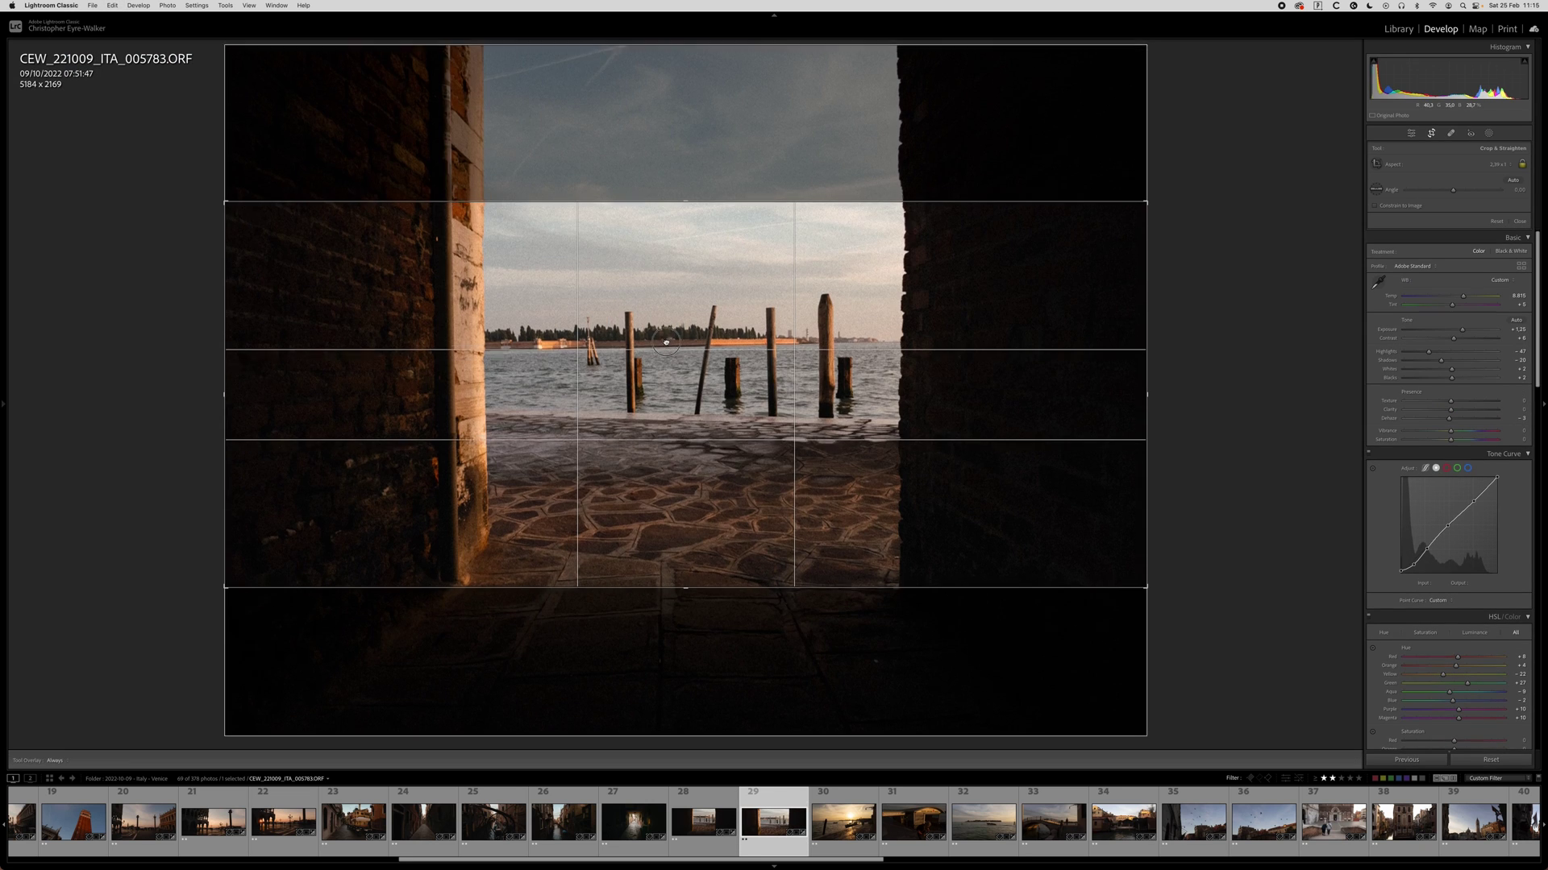
pyautogui.moveTo(665, 343); pyautogui.dragTo(657, 308)
pyautogui.press('Return')
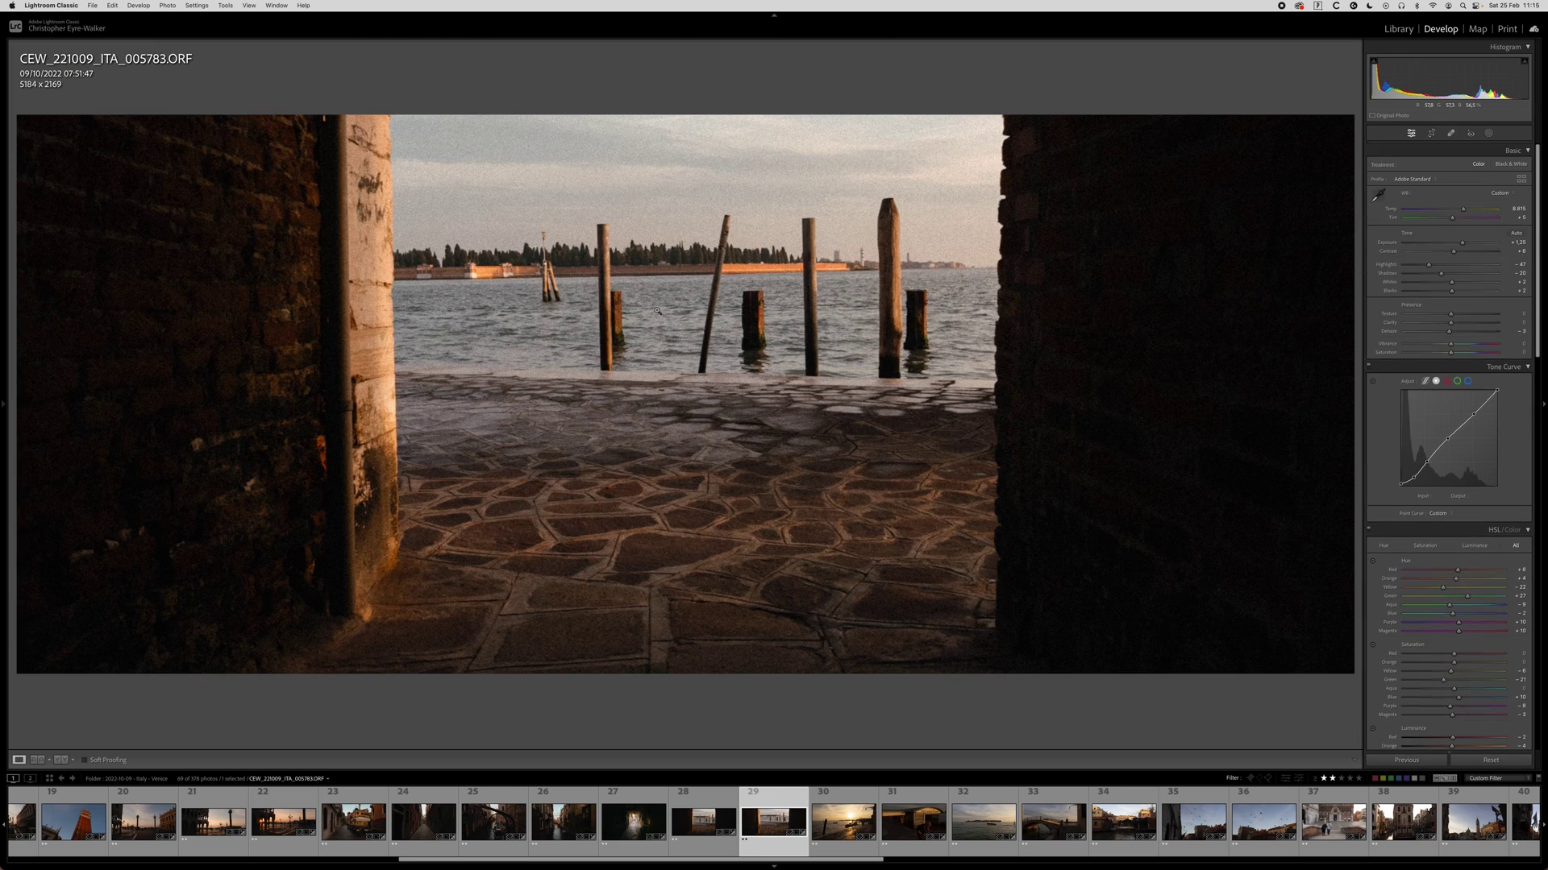
# Change the closer waterfront photo's crop to 16 x 9 and tighten it to about 5100 x 2869 pixels.
pyautogui.press('r')
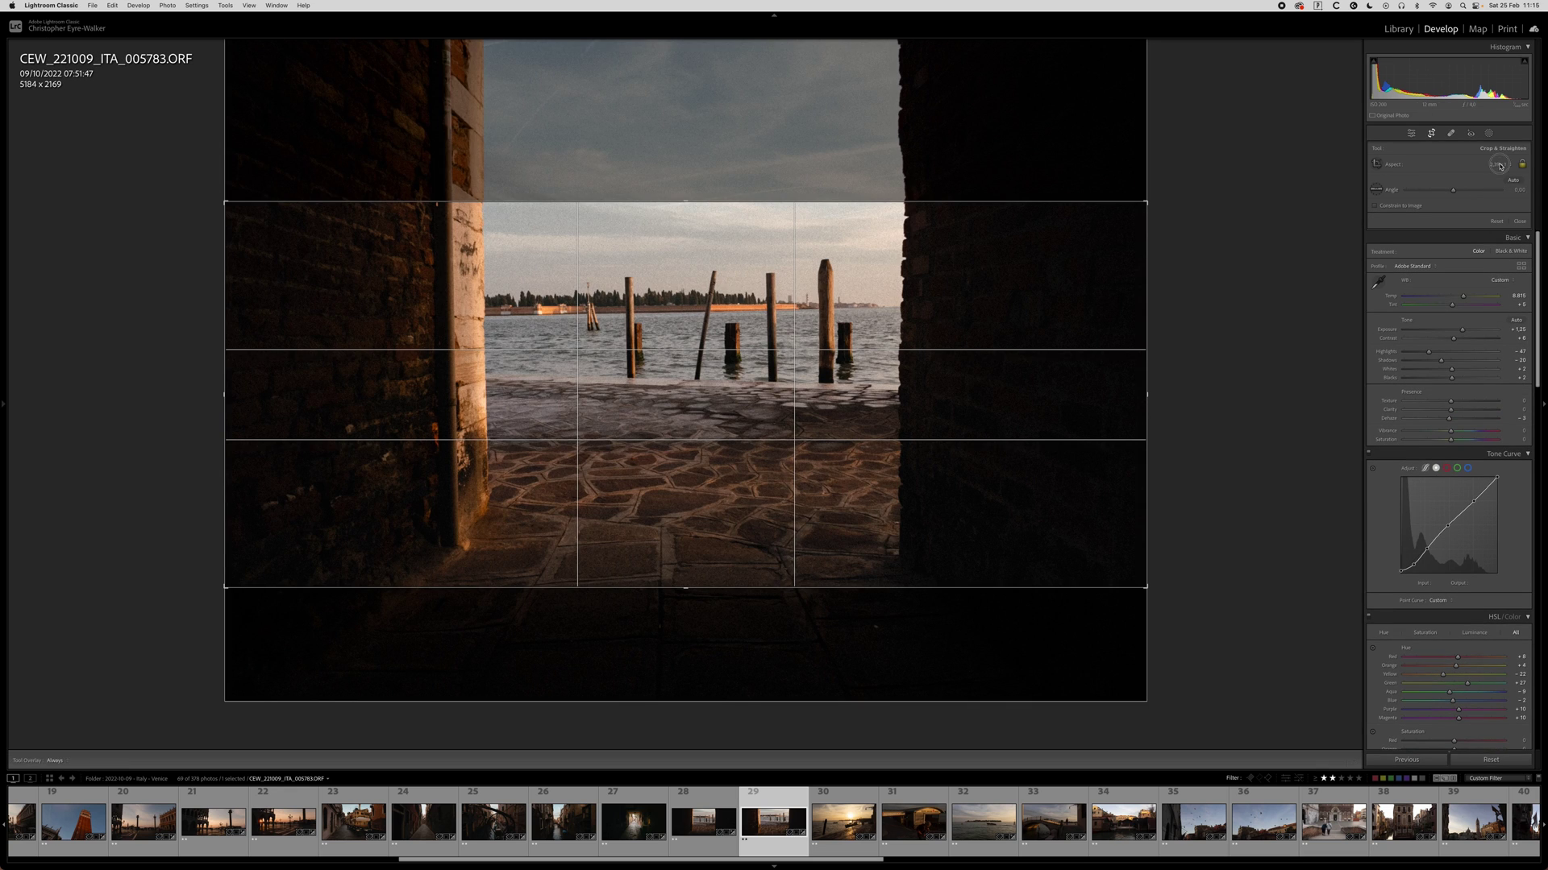
pyautogui.click(1496, 166)
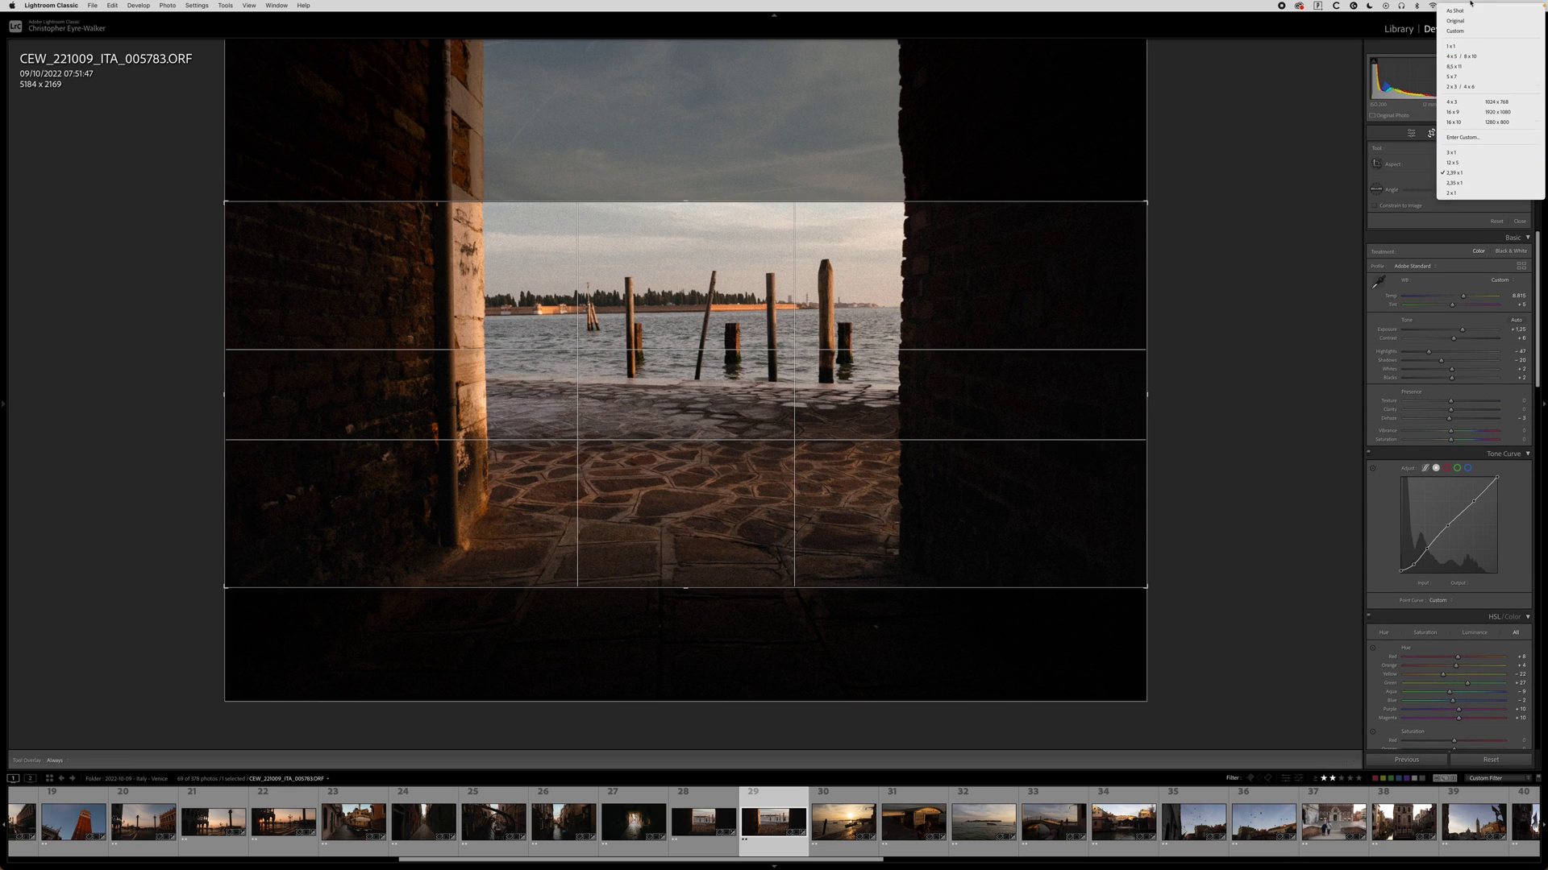
pyautogui.click(1452, 112)
pyautogui.moveTo(1027, 375); pyautogui.dragTo(1146, 375)
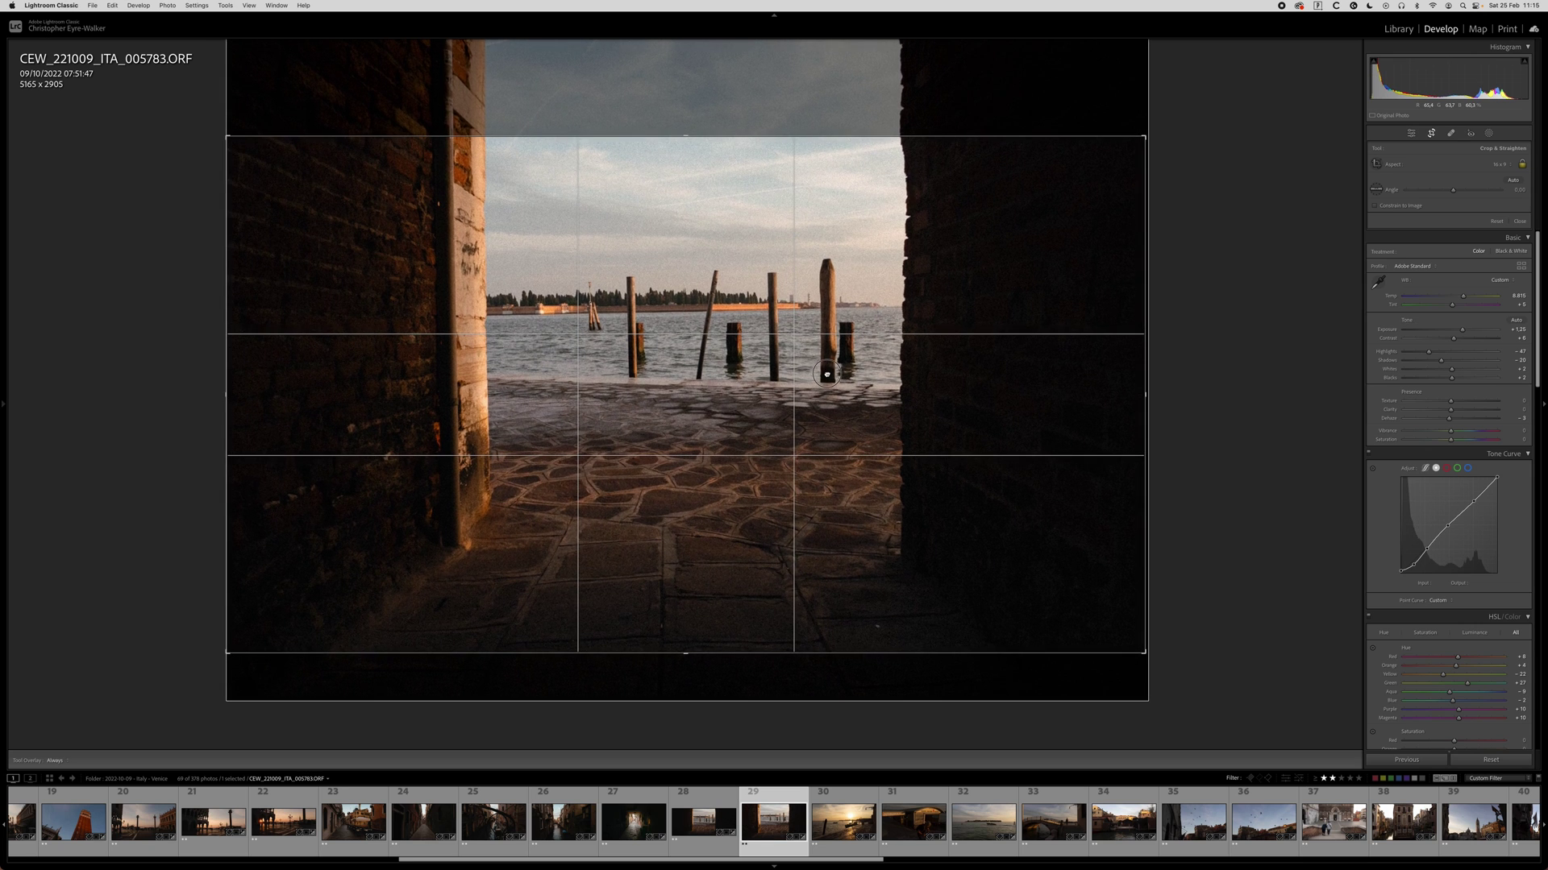
pyautogui.moveTo(1137, 393); pyautogui.dragTo(1137, 391)
pyautogui.press('Return')
pyautogui.press('r')
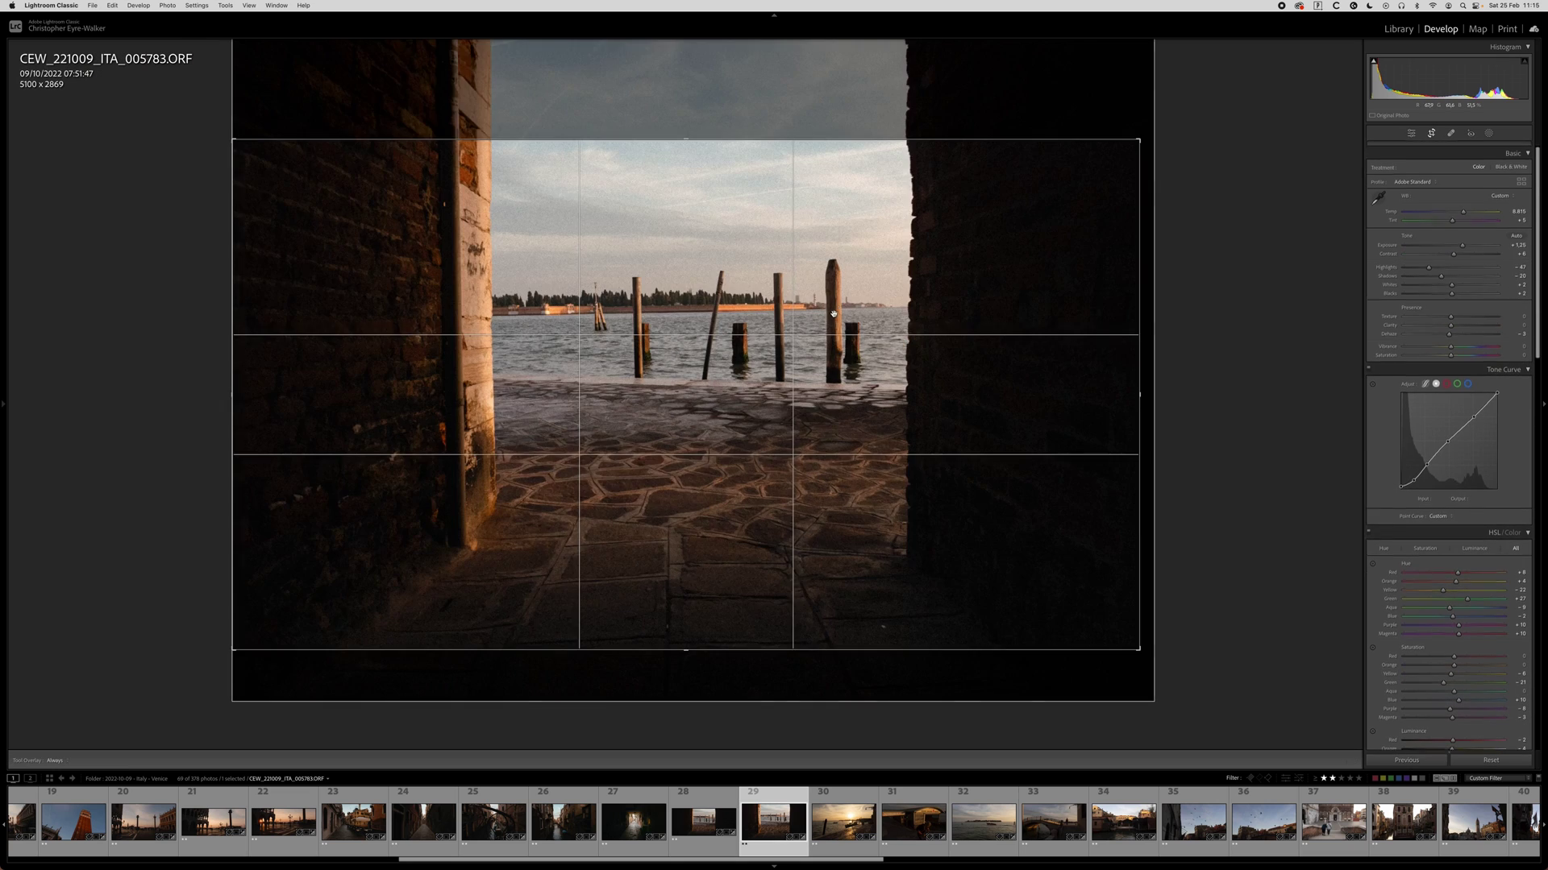
pyautogui.press('Return')
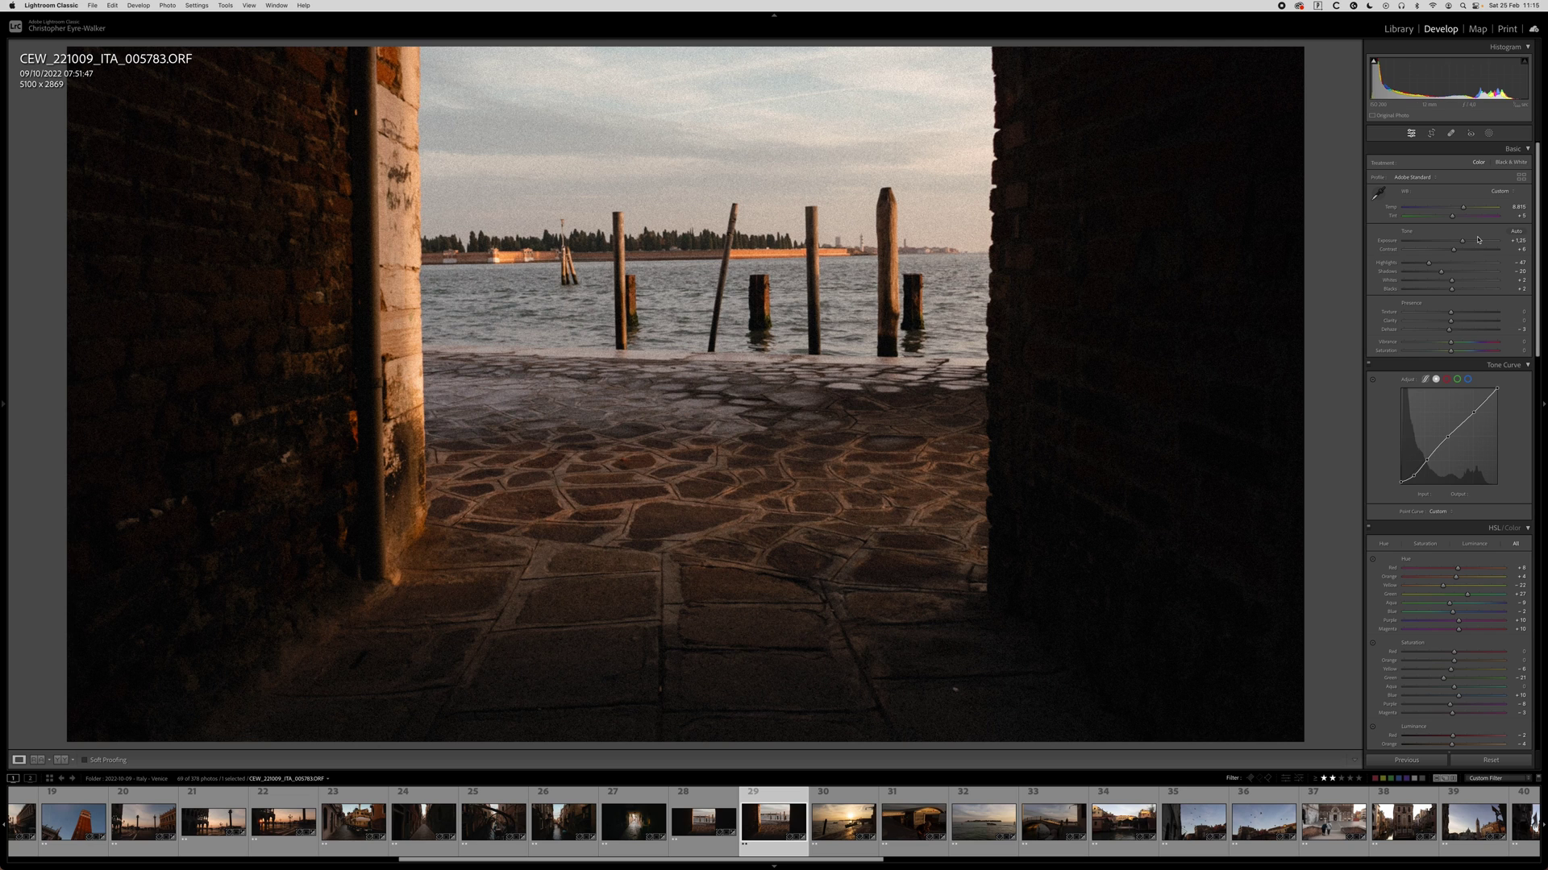
# Show the camera details over the photo, fine-tune Exposure and set Texture to +6, checking the paving up close.
pyautogui.press('i')
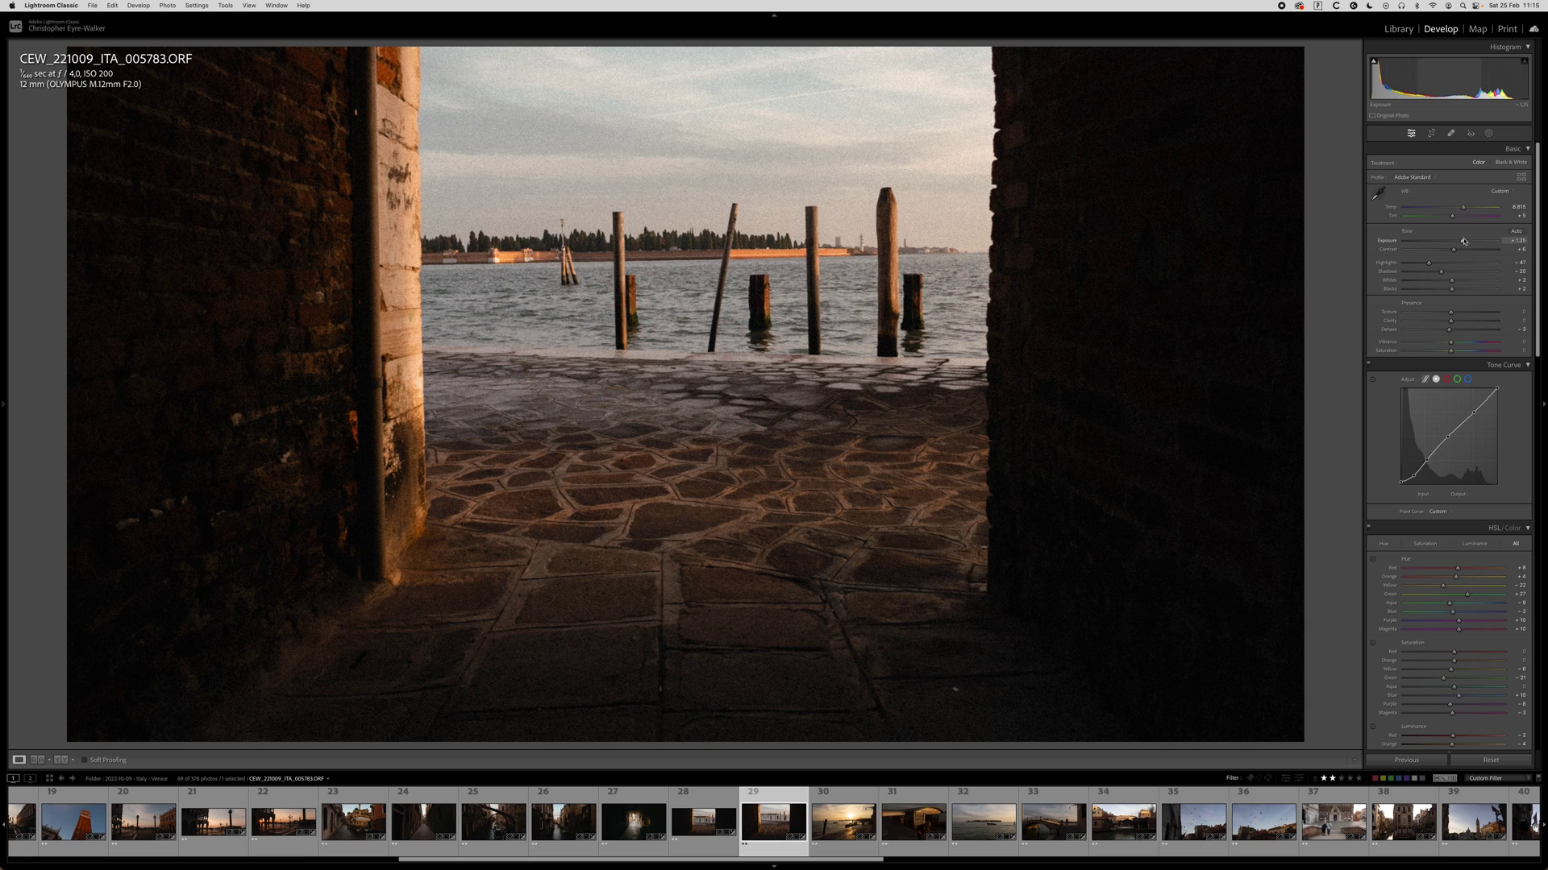
pyautogui.moveTo(1463, 241); pyautogui.dragTo(1462, 242)
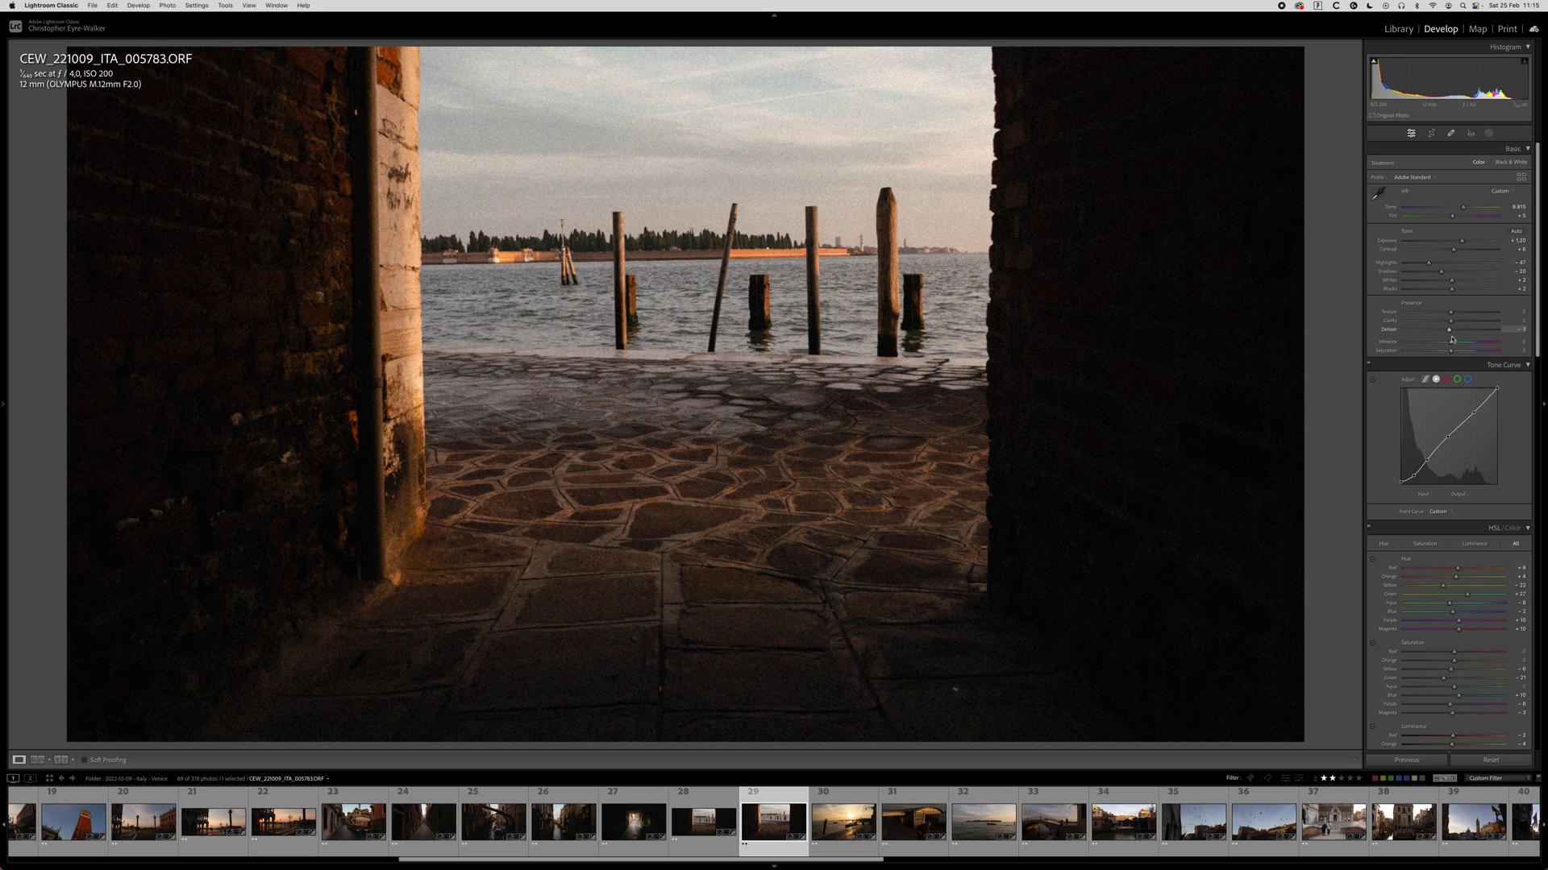
pyautogui.moveTo(1450, 313); pyautogui.dragTo(1453, 314)
pyautogui.click(668, 406)
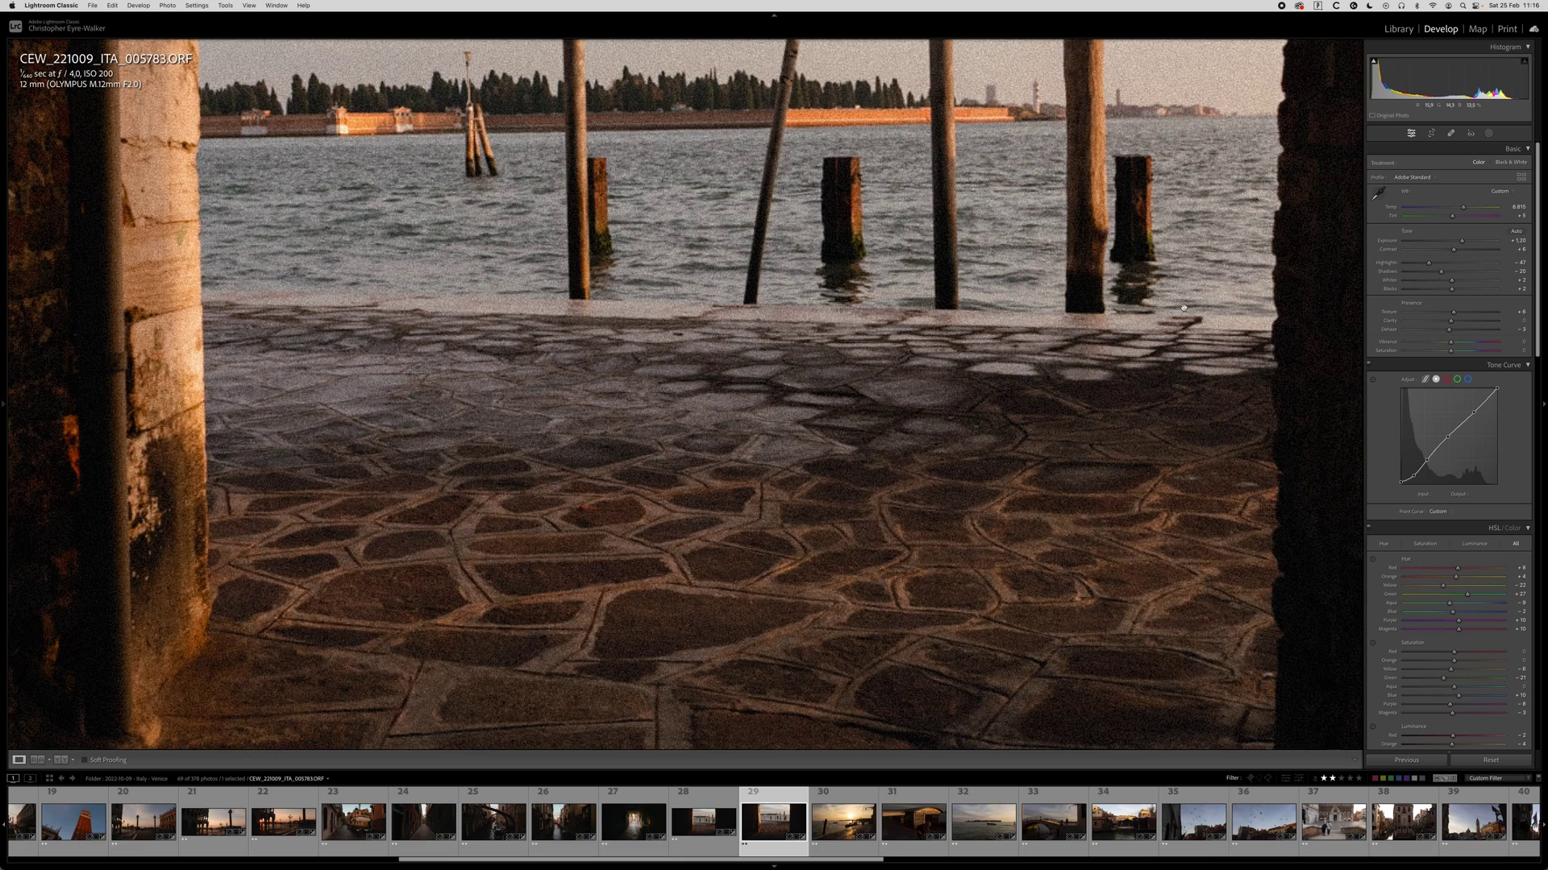
pyautogui.moveTo(922, 368); pyautogui.dragTo(922, 335)
# Try a small Clarity increase on the waterfront photo, then reset Clarity and check the sky and posts up close.
pyautogui.moveTo(1452, 322); pyautogui.dragTo(1455, 322)
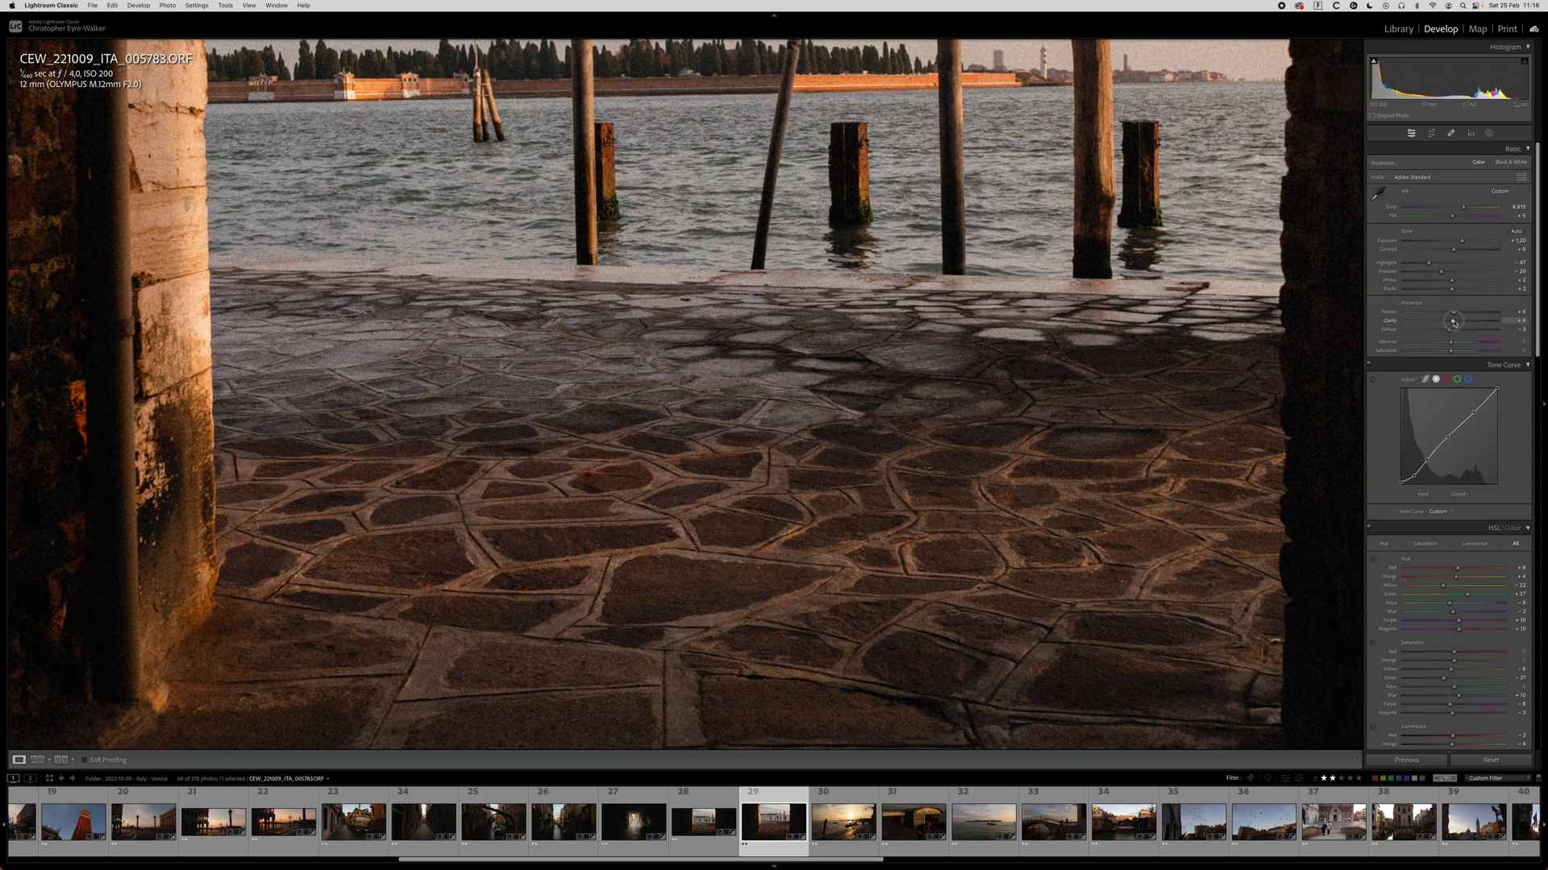
pyautogui.click(776, 378)
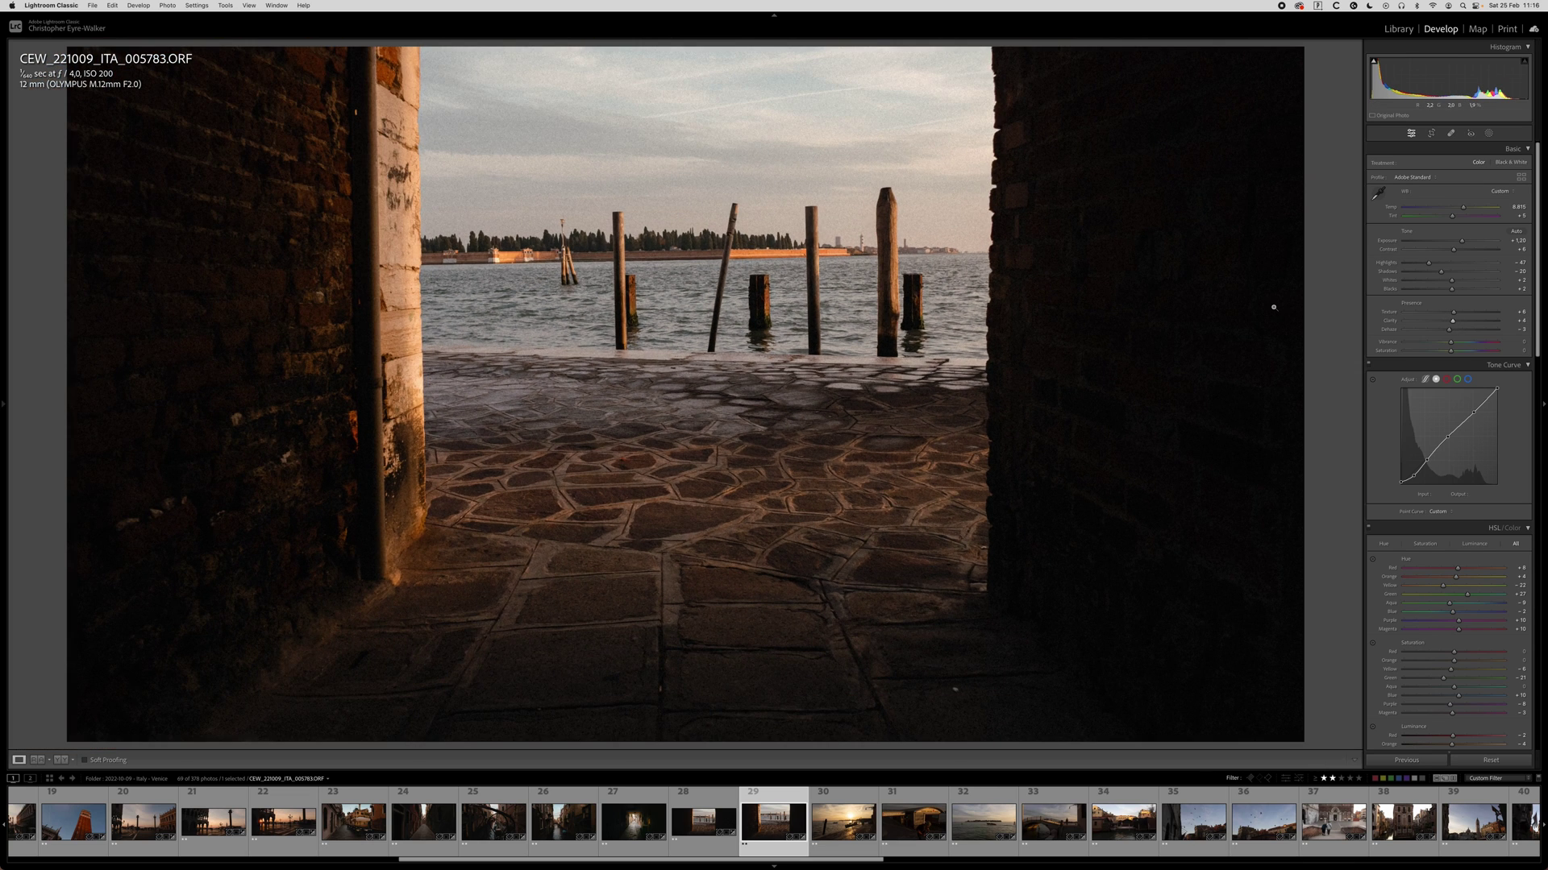
pyautogui.doubleClick(1452, 321)
pyautogui.click(665, 291)
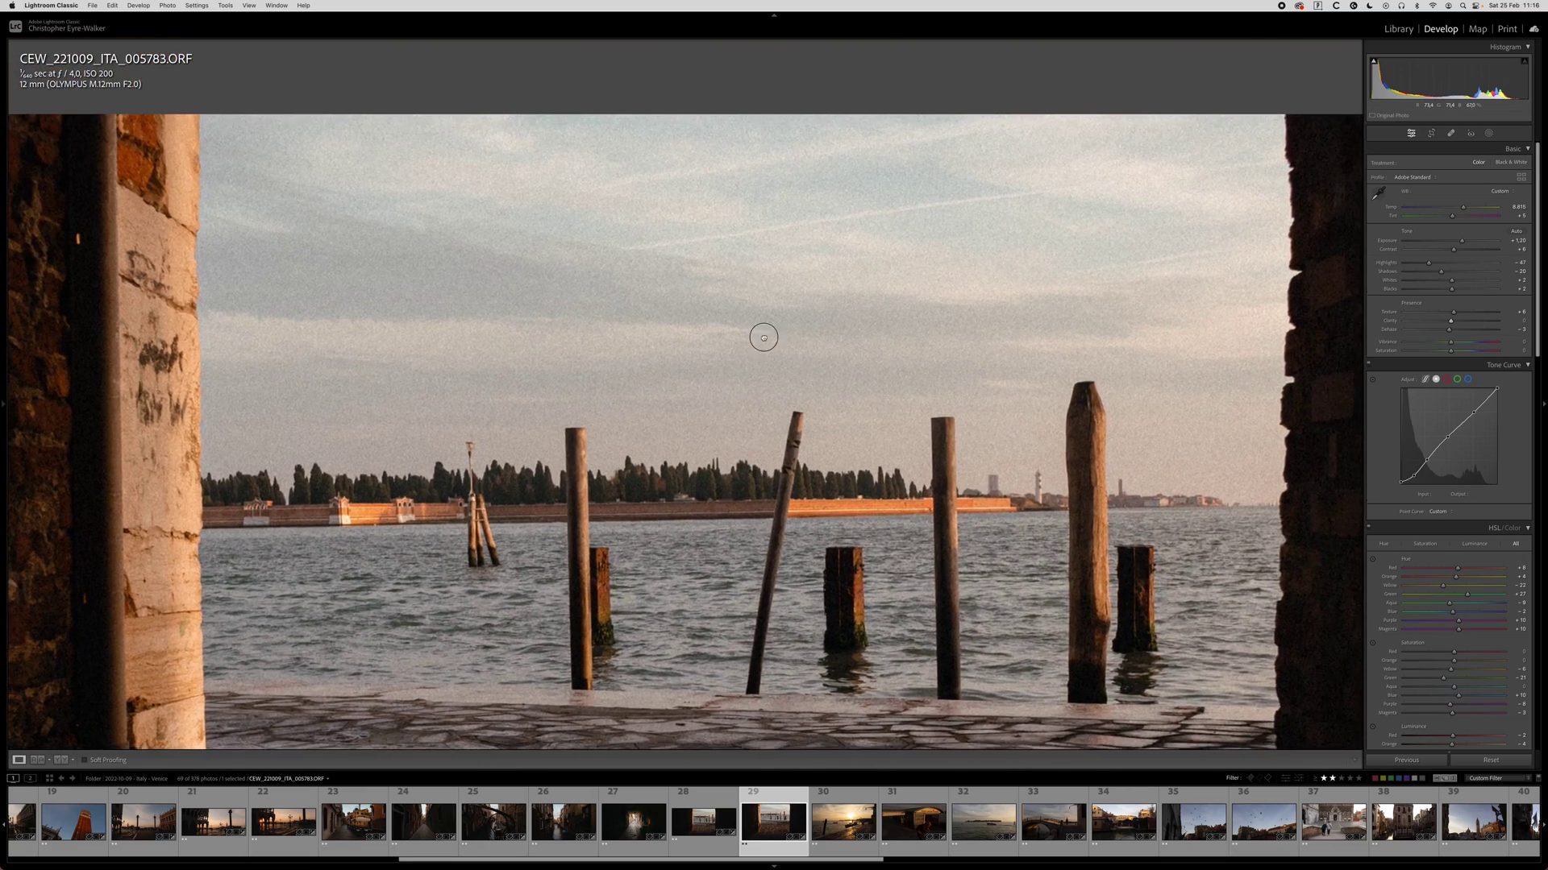
pyautogui.click(798, 394)
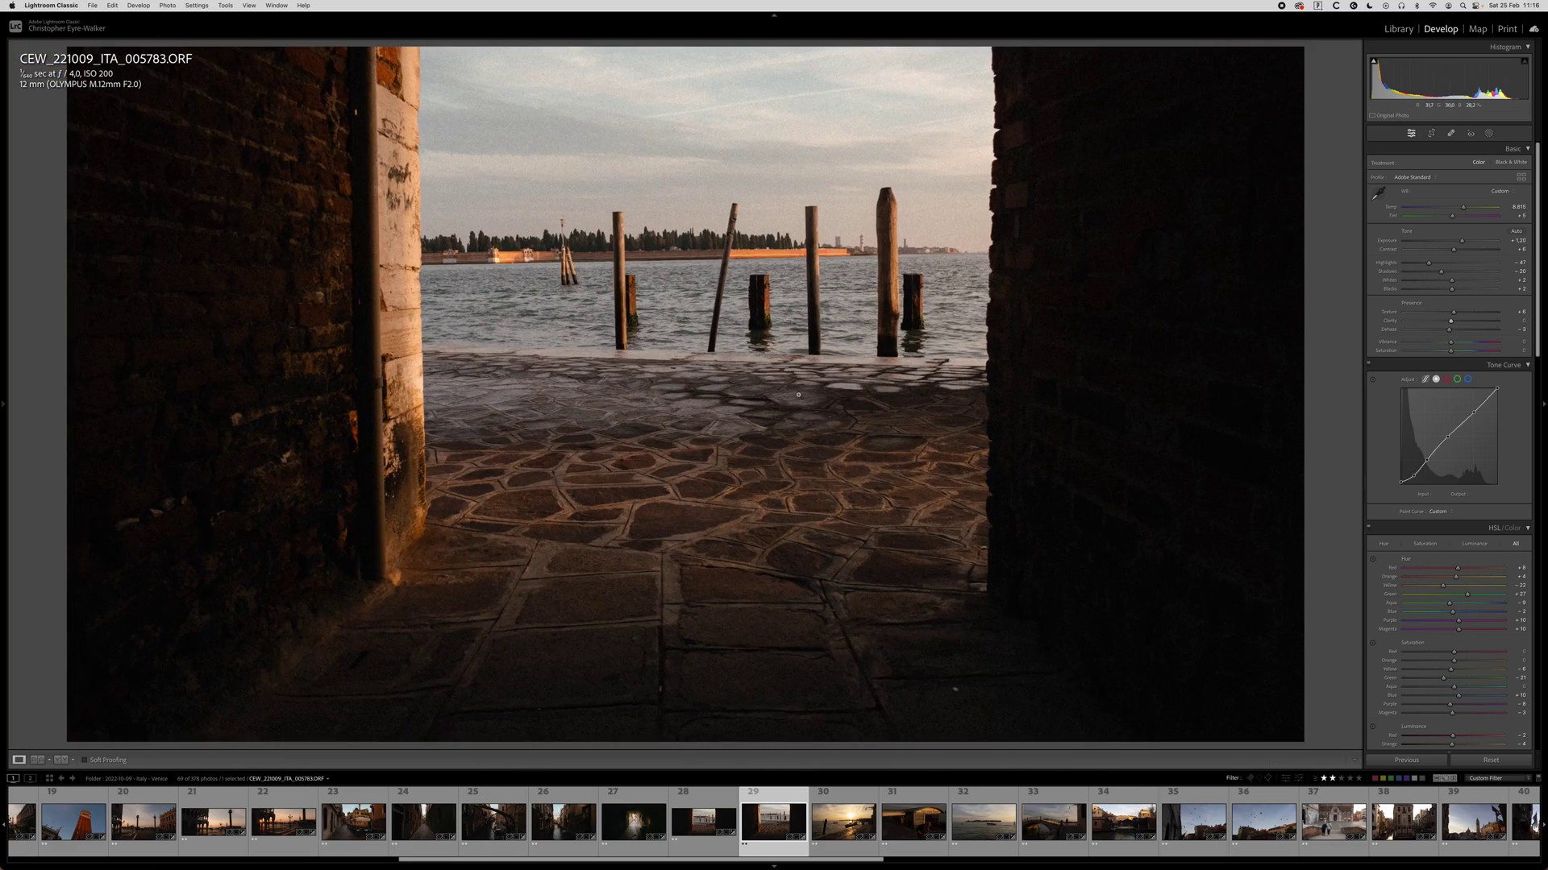
# Copy the waterfront photo's settings with the aspect ratio and apply them to the next photo of the sunlit quay.
pyautogui.press('super+shift+c')
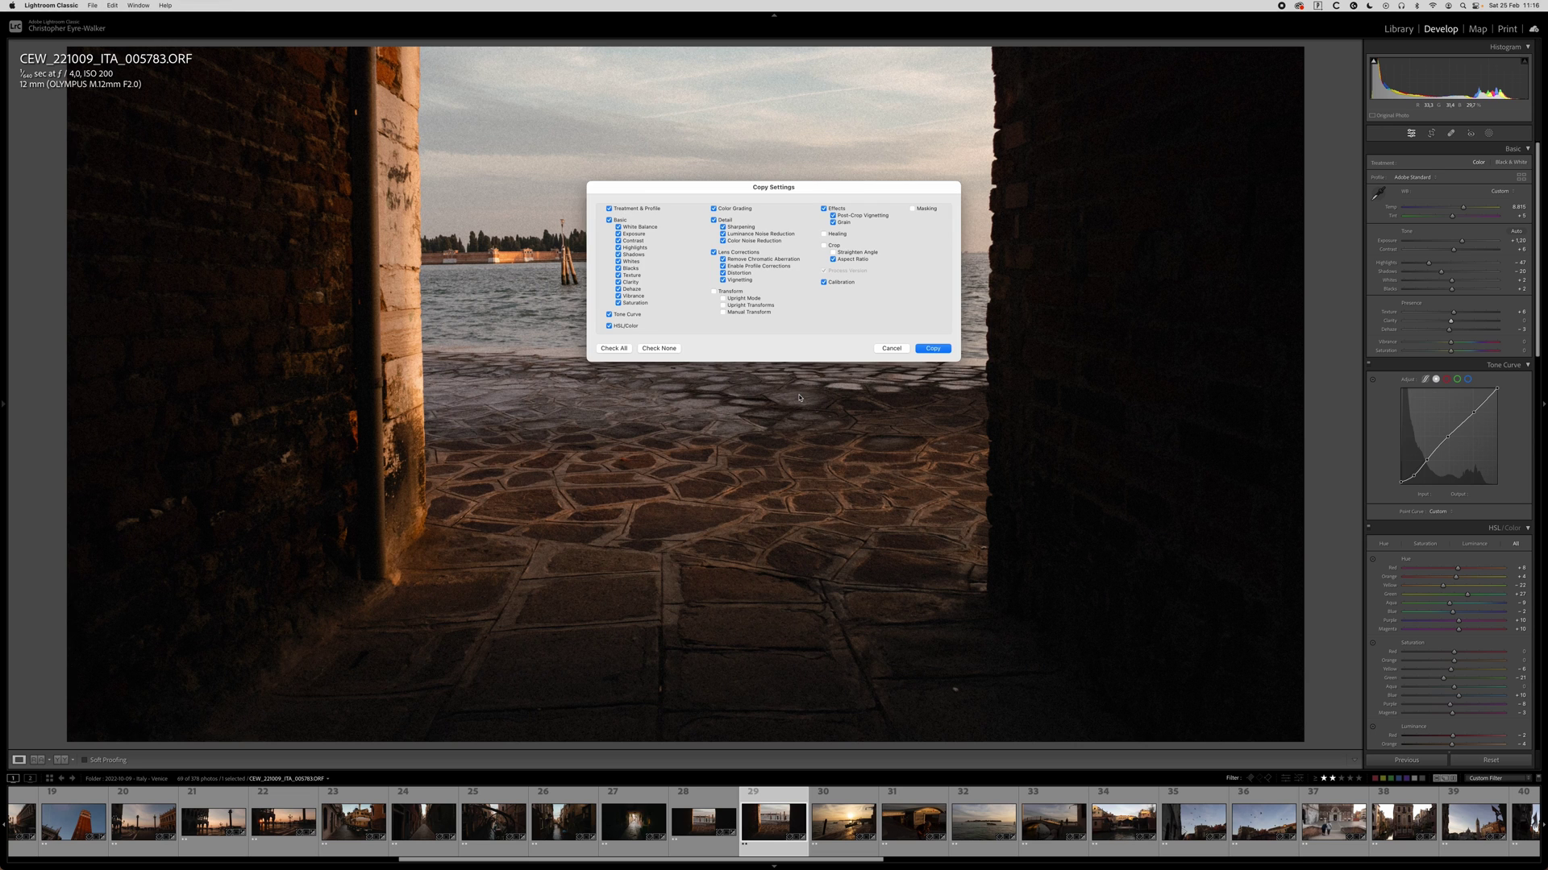
pyautogui.click(924, 342)
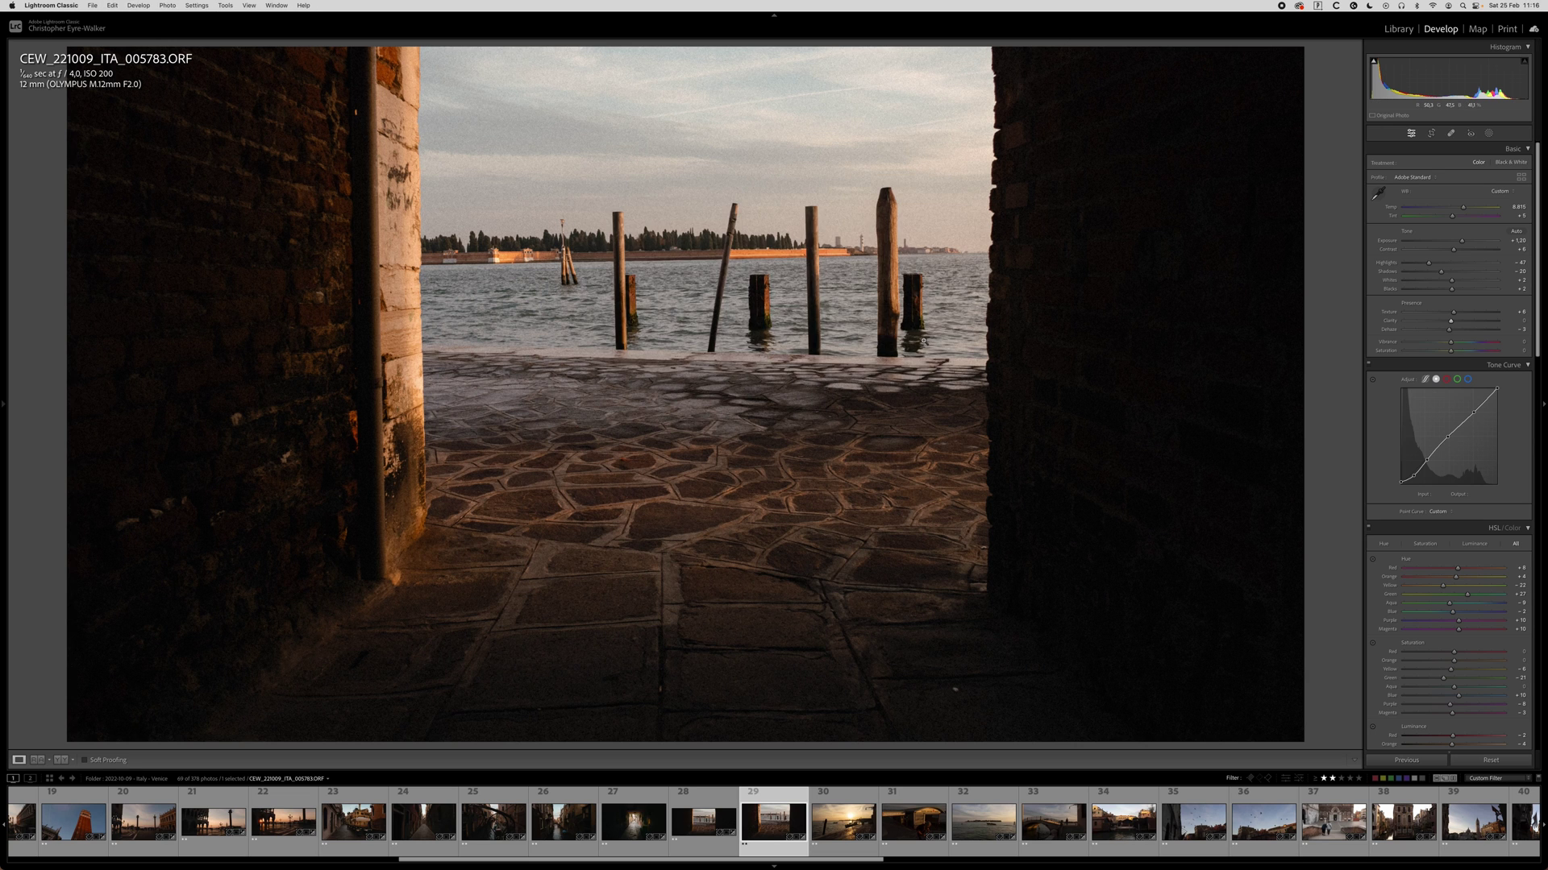
pyautogui.press('Right')
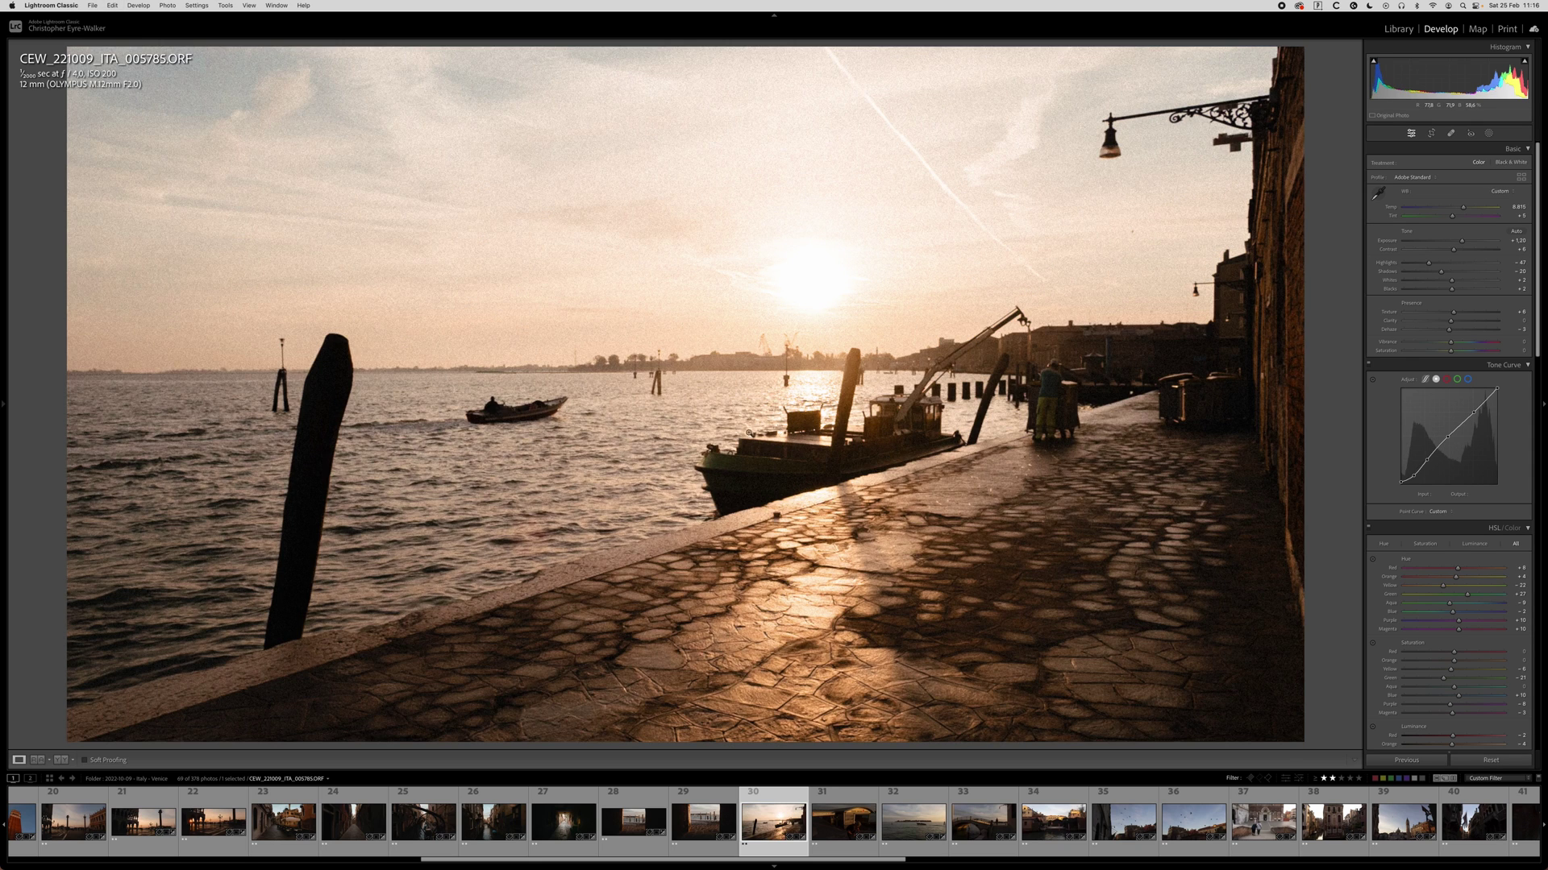
# Reposition the quay photo's crop lower to show less sky and more of the paving.
pyautogui.press('r')
pyautogui.moveTo(721, 387); pyautogui.dragTo(694, 295)
pyautogui.press('Return')
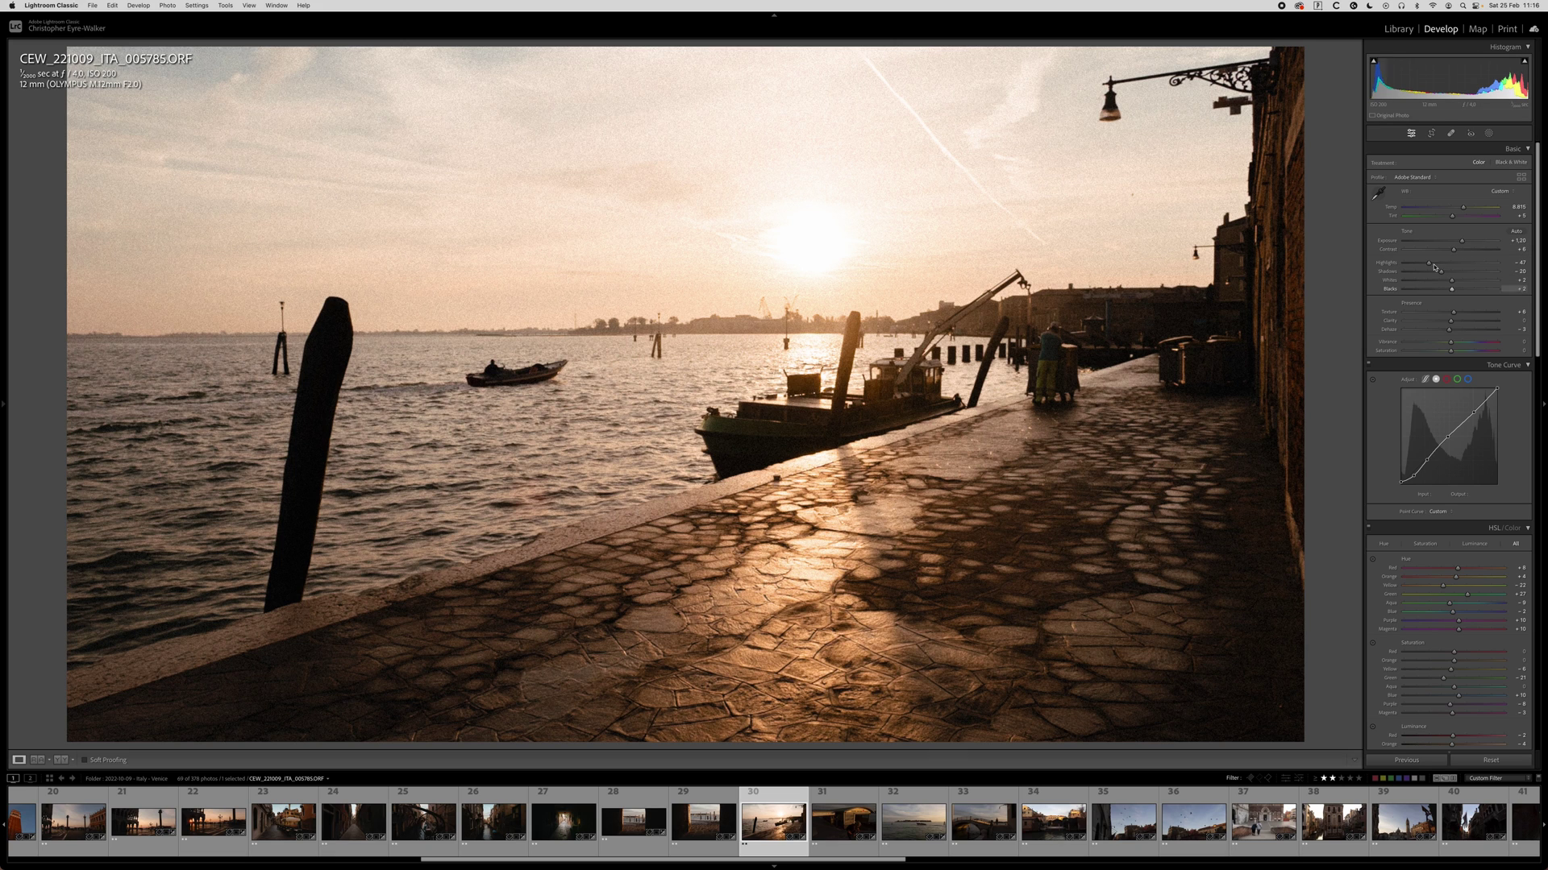
# Set the quay photo's Exposure to +1.10 and compare the area around the sun up close with the unedited version.
pyautogui.moveTo(1461, 241); pyautogui.dragTo(1461, 241)
pyautogui.click(803, 239)
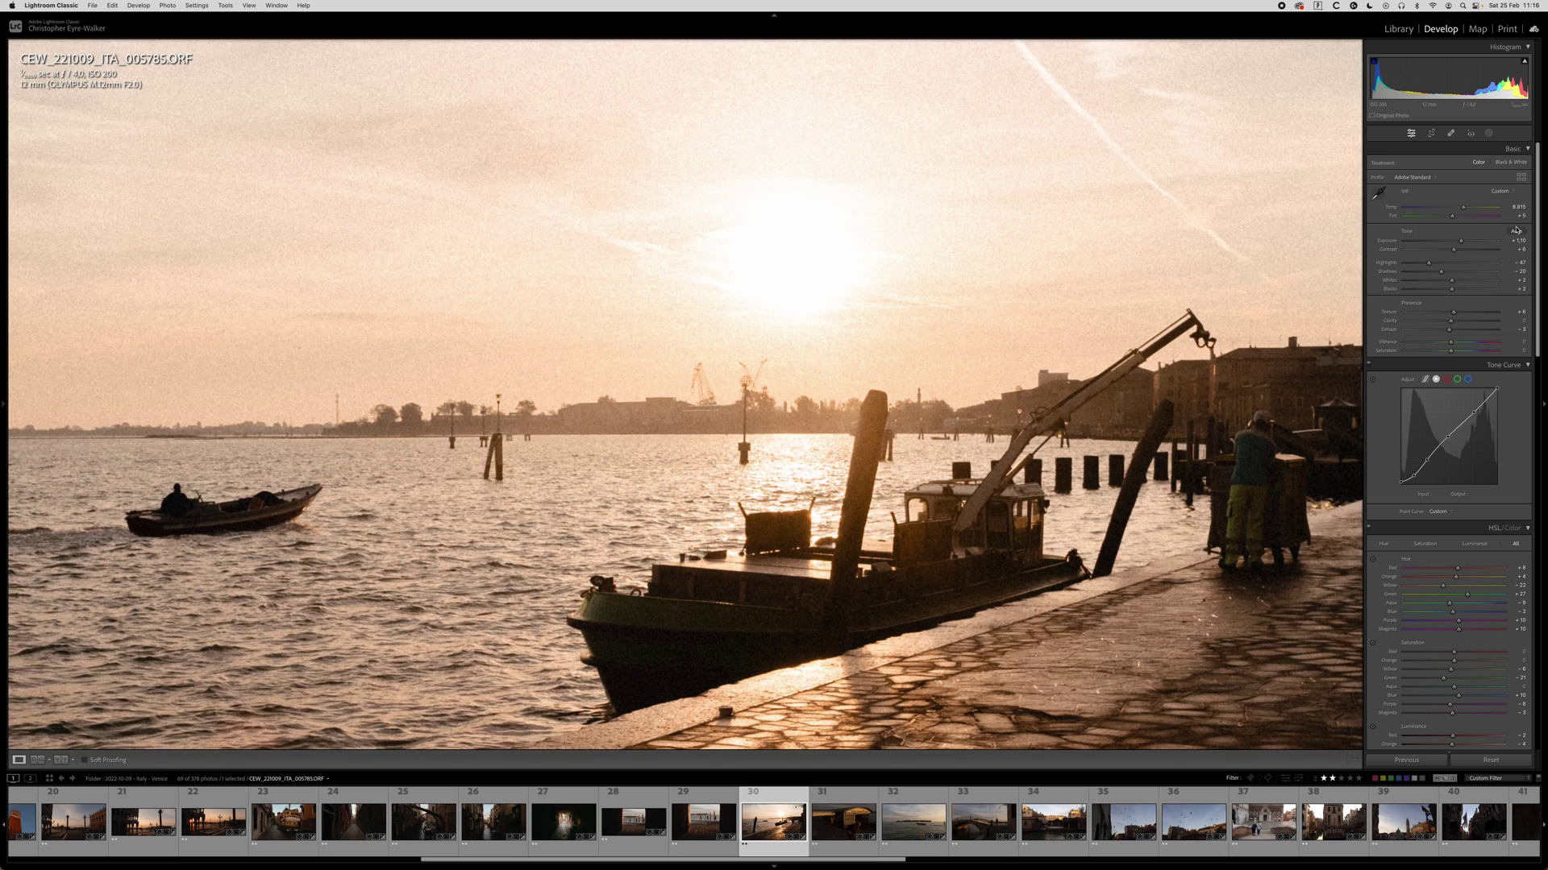
pyautogui.press('\\')
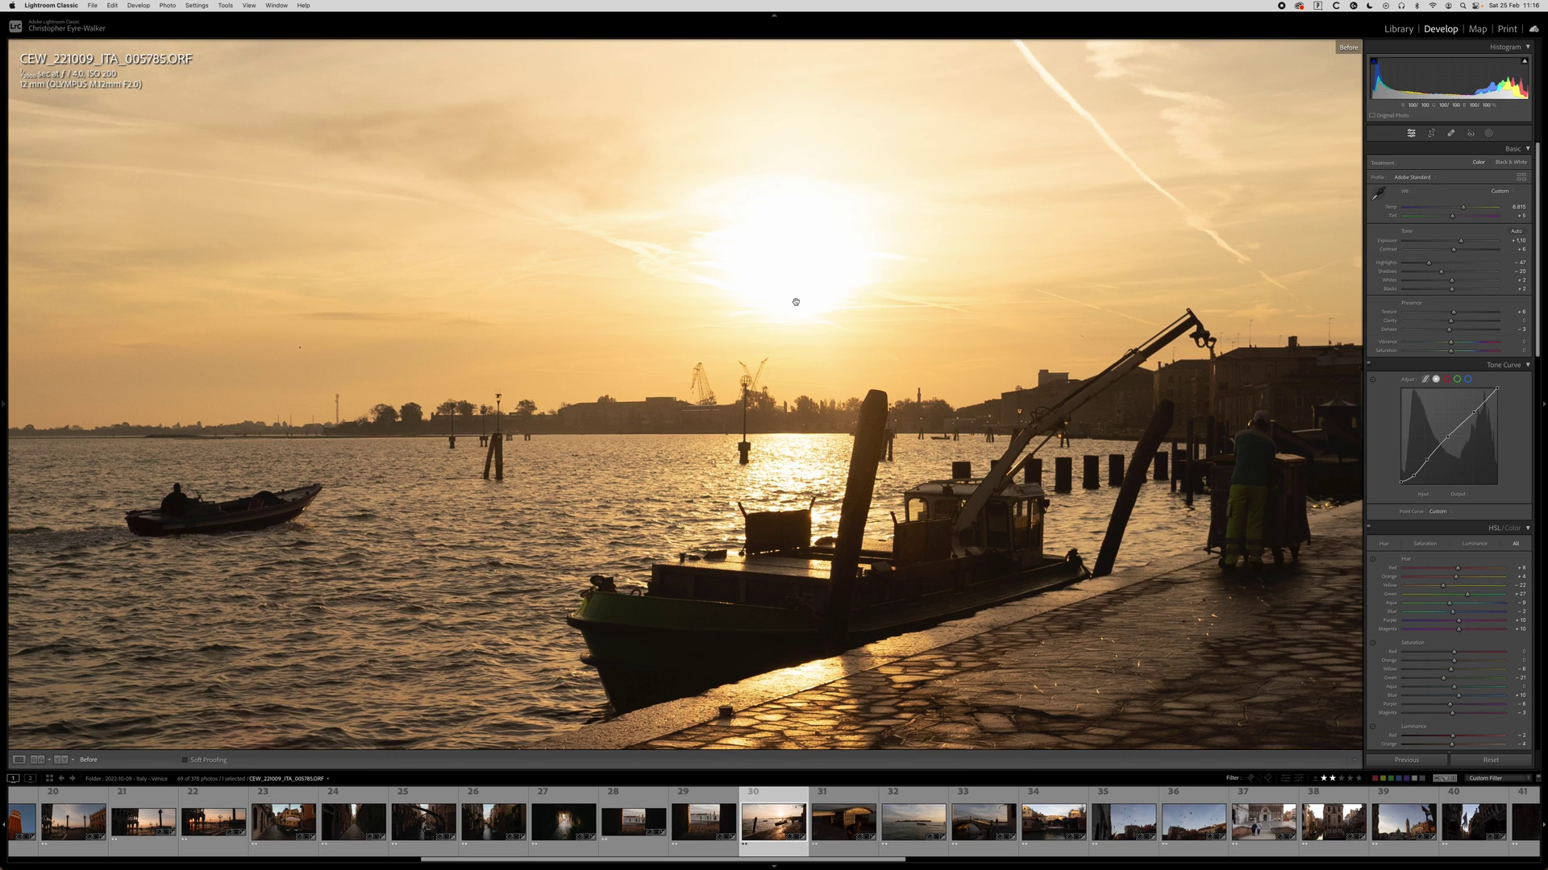
pyautogui.press('\\')
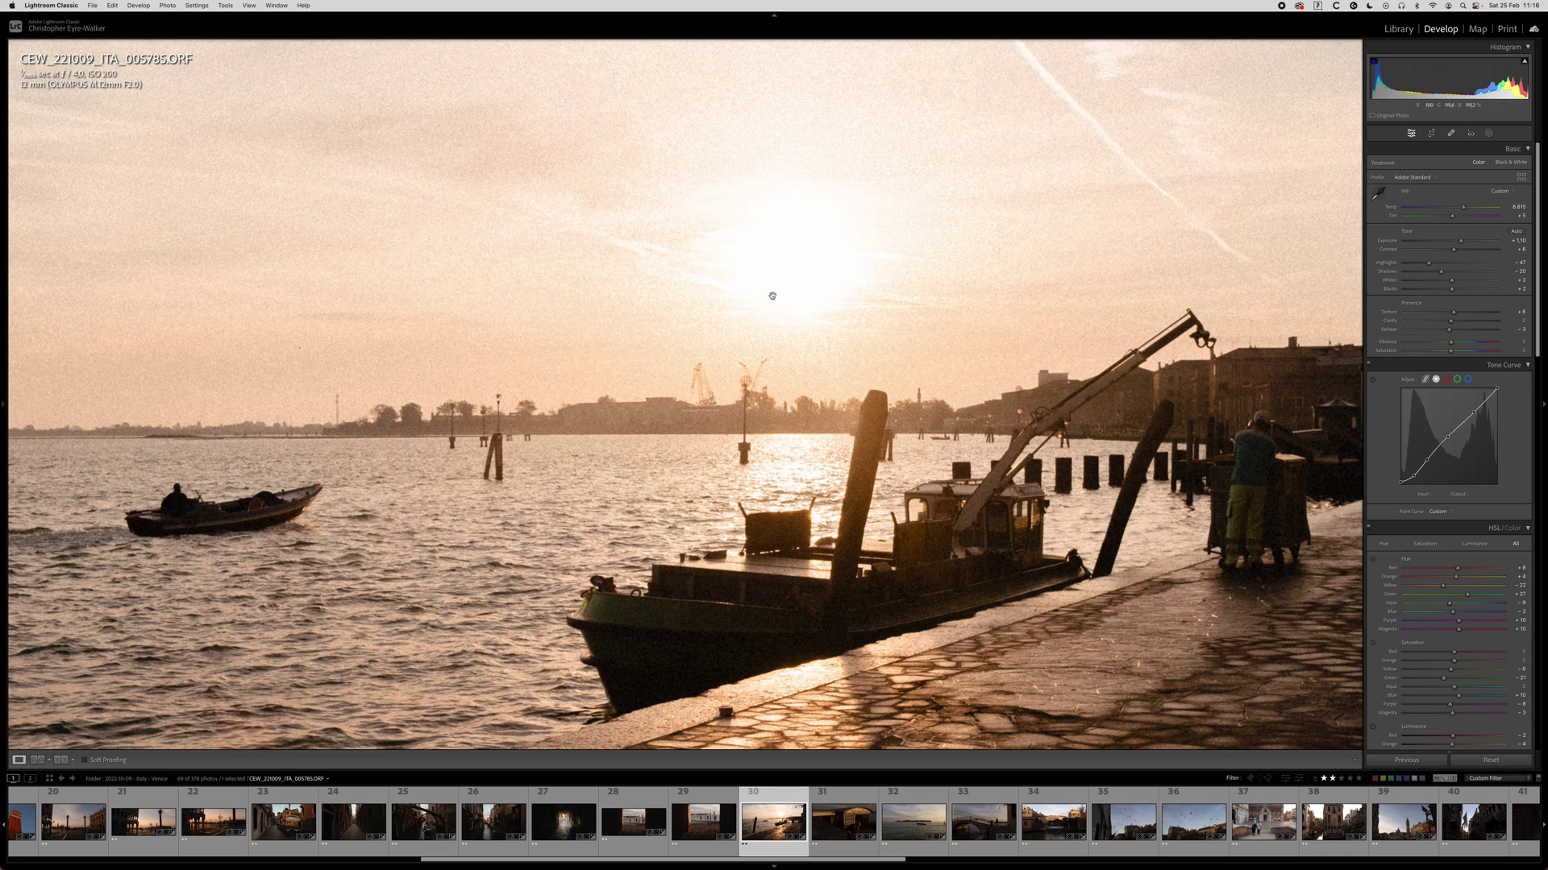
# Try Highlights at -100 on the quay photo, restore a milder reduction, and slightly lower the white point of the tone curve.
pyautogui.moveTo(1428, 263); pyautogui.dragTo(1374, 264)
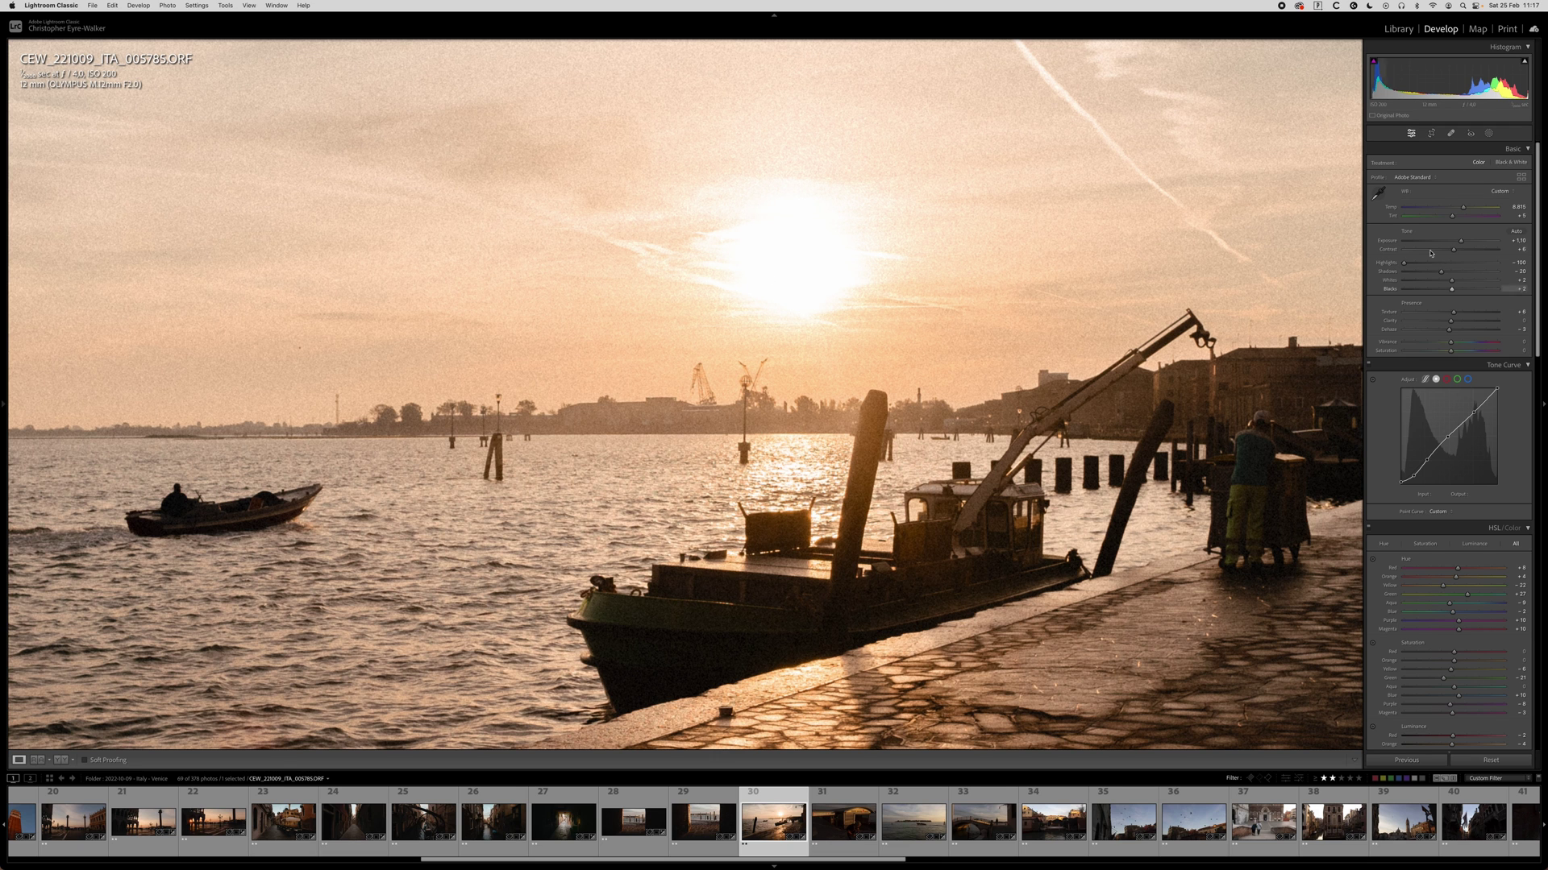
pyautogui.moveTo(1410, 264); pyautogui.dragTo(1433, 267)
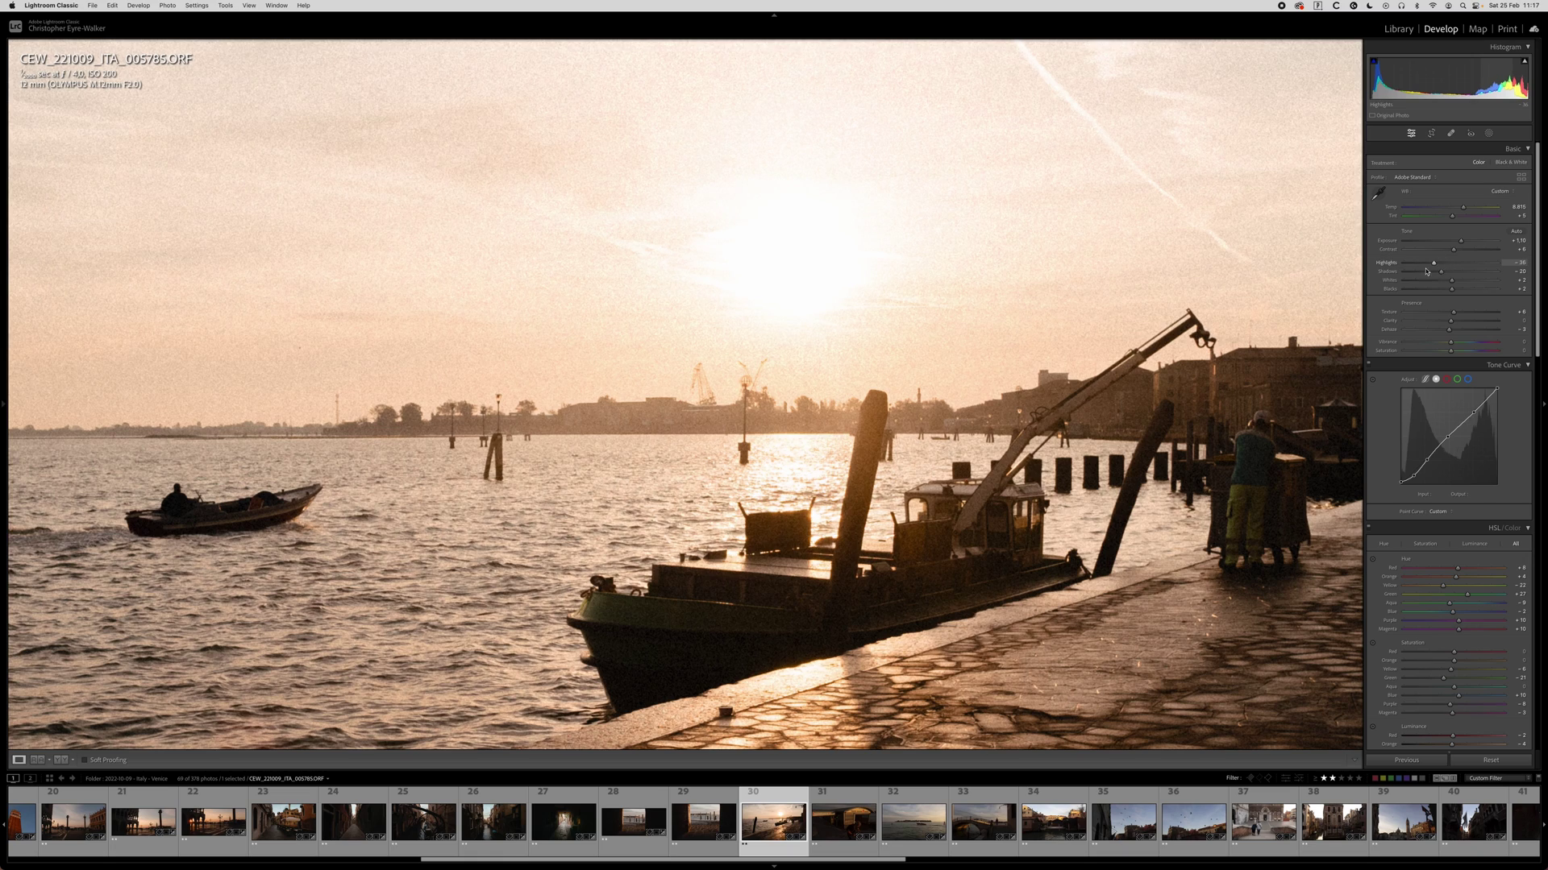
pyautogui.click(998, 398)
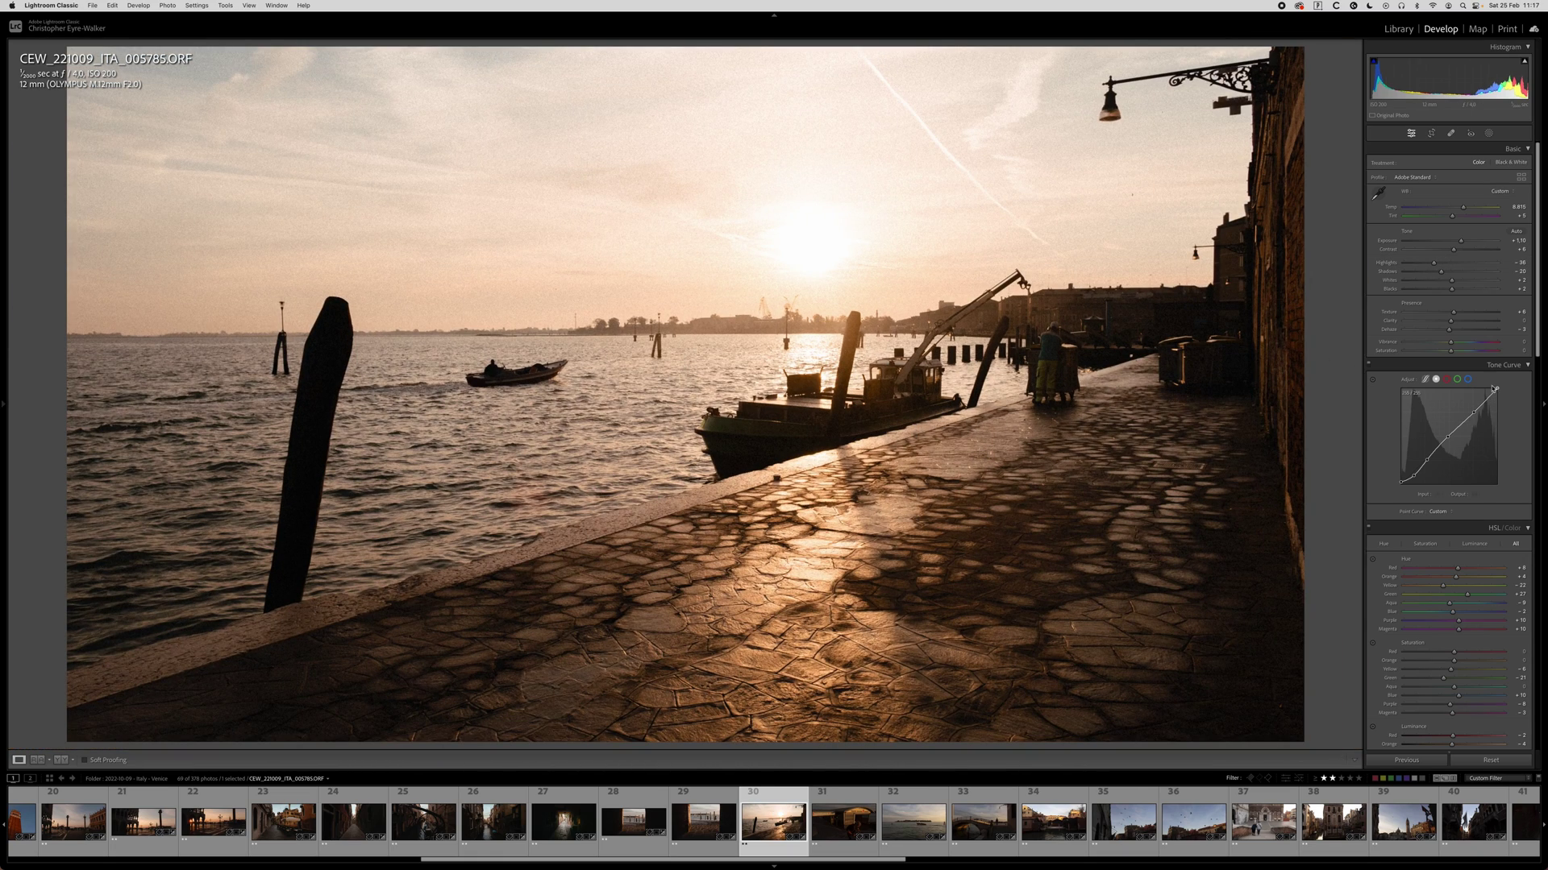
pyautogui.moveTo(1496, 389); pyautogui.dragTo(1493, 395)
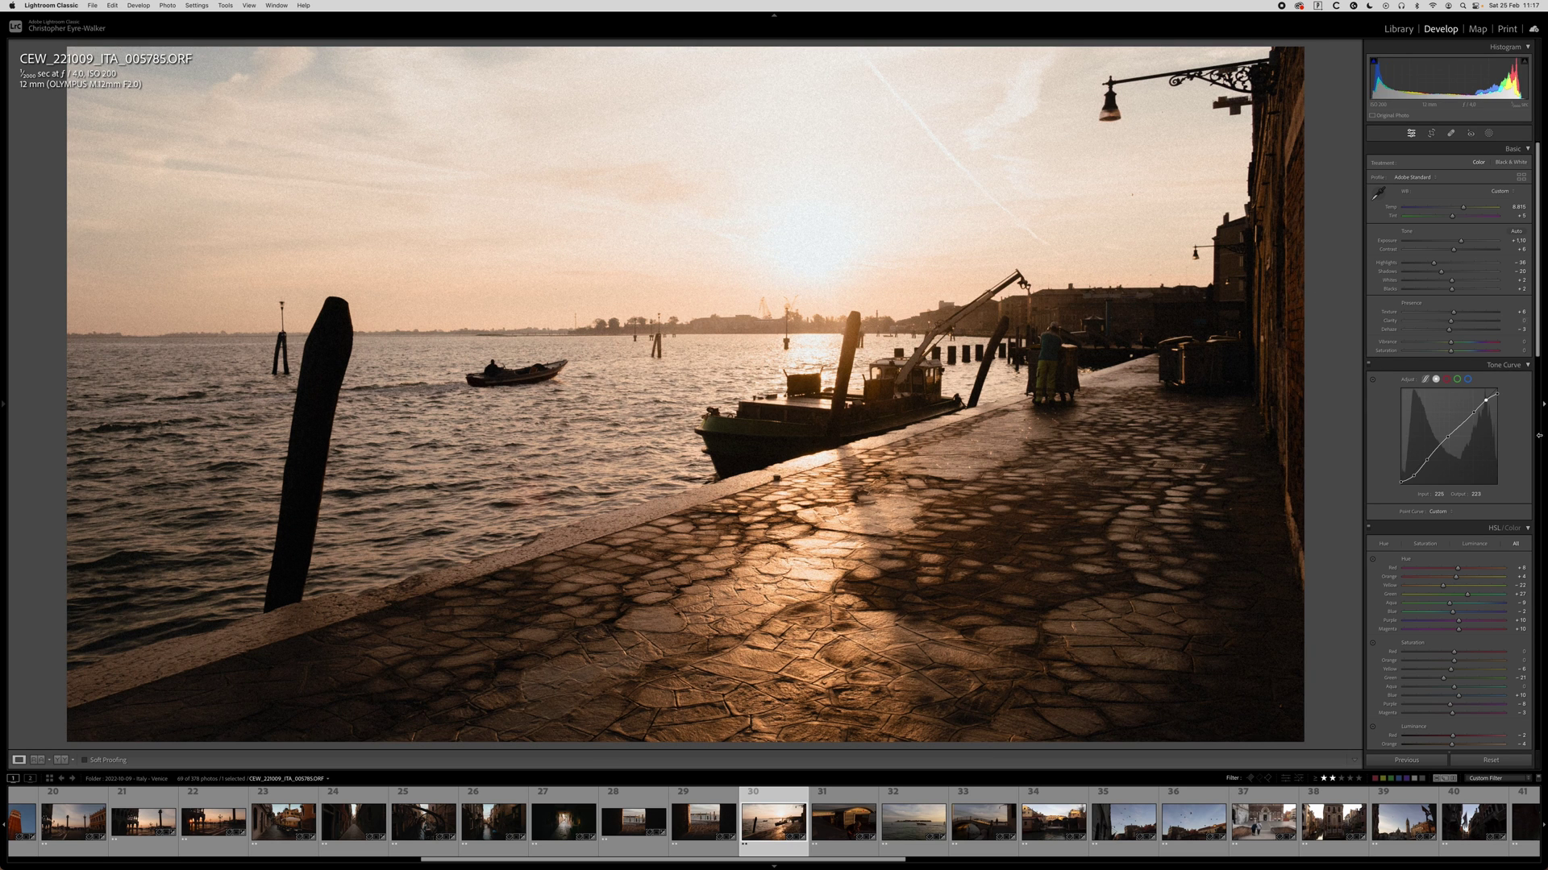
pyautogui.moveTo(1496, 395); pyautogui.dragTo(1498, 391)
# Cool the quay photo's Temp slightly, compare it with the unedited version, and nudge the Tint slightly towards green.
pyautogui.moveTo(1460, 208); pyautogui.dragTo(1457, 211)
pyautogui.press('\\')
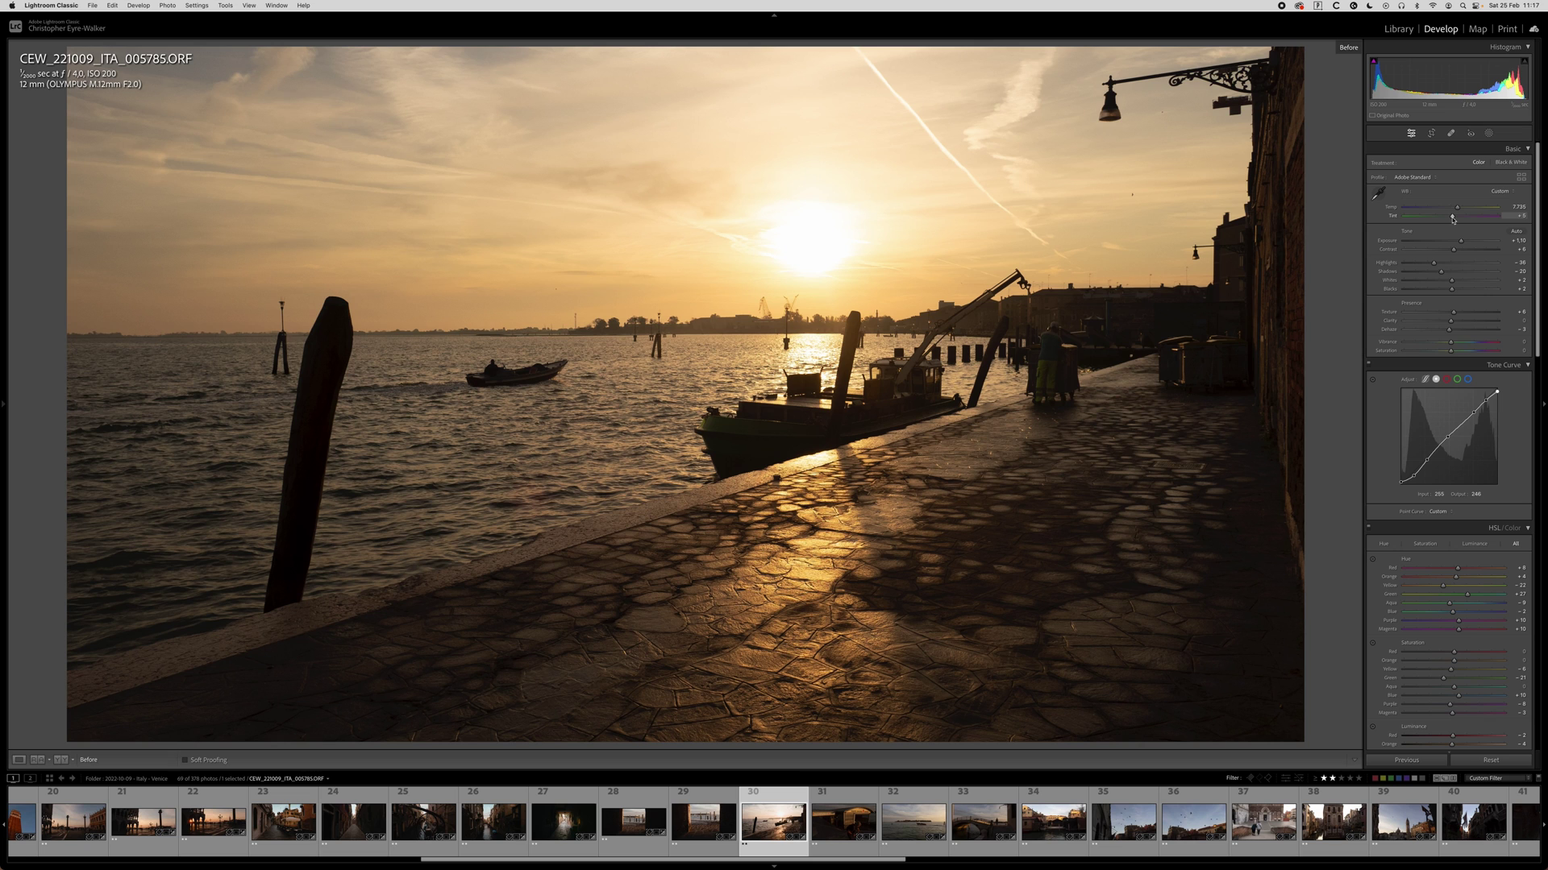
pyautogui.press('\\')
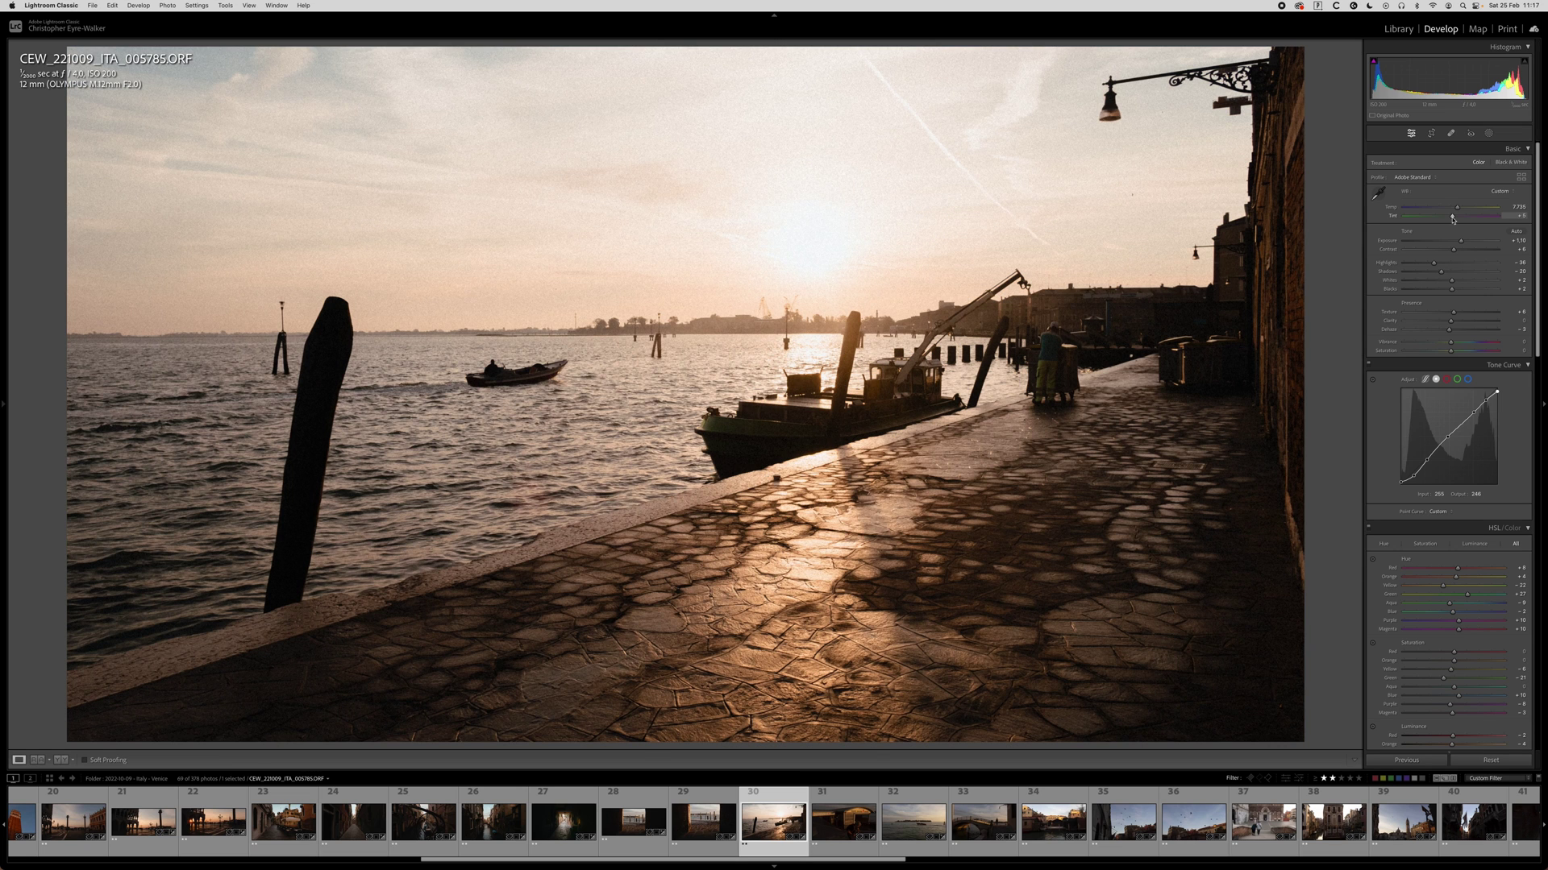
pyautogui.moveTo(1453, 219); pyautogui.dragTo(1451, 218)
# Shift the quay photo's yellow and green hues closer to neutral, darken the yellow luminance, and copy the settings.
pyautogui.scroll(-4, 1440, 557)
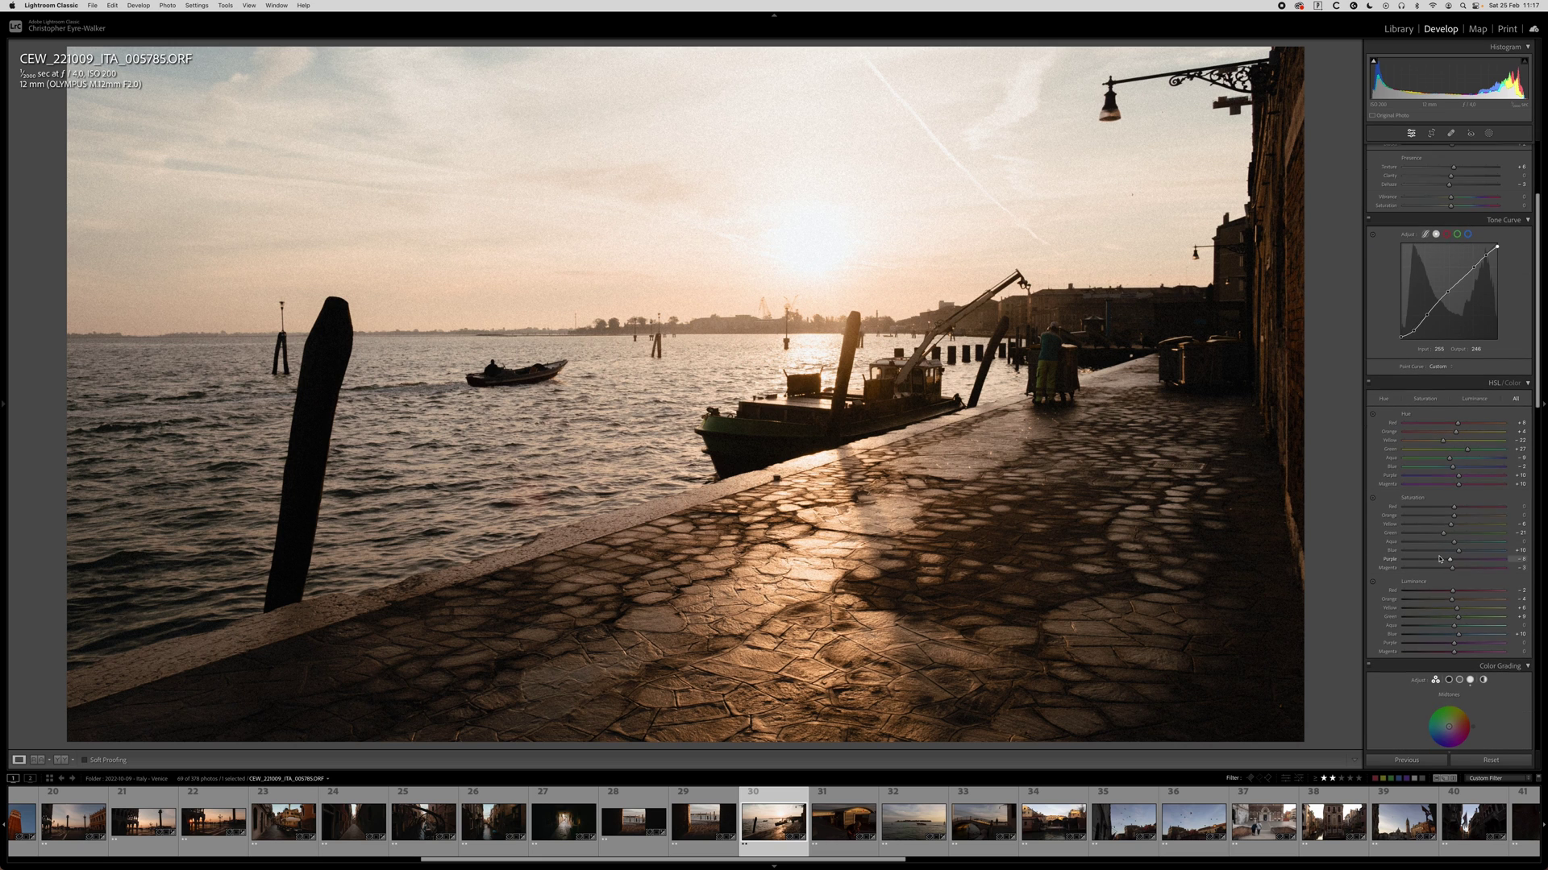
pyautogui.moveTo(1443, 442); pyautogui.dragTo(1459, 450)
pyautogui.moveTo(1457, 609)
pyautogui.mouseDown()
pyautogui.moveTo(1434, 610)
pyautogui.moveTo(1450, 610)
pyautogui.mouseUp()
pyautogui.press('super+shift+c')
pyautogui.press('Return')
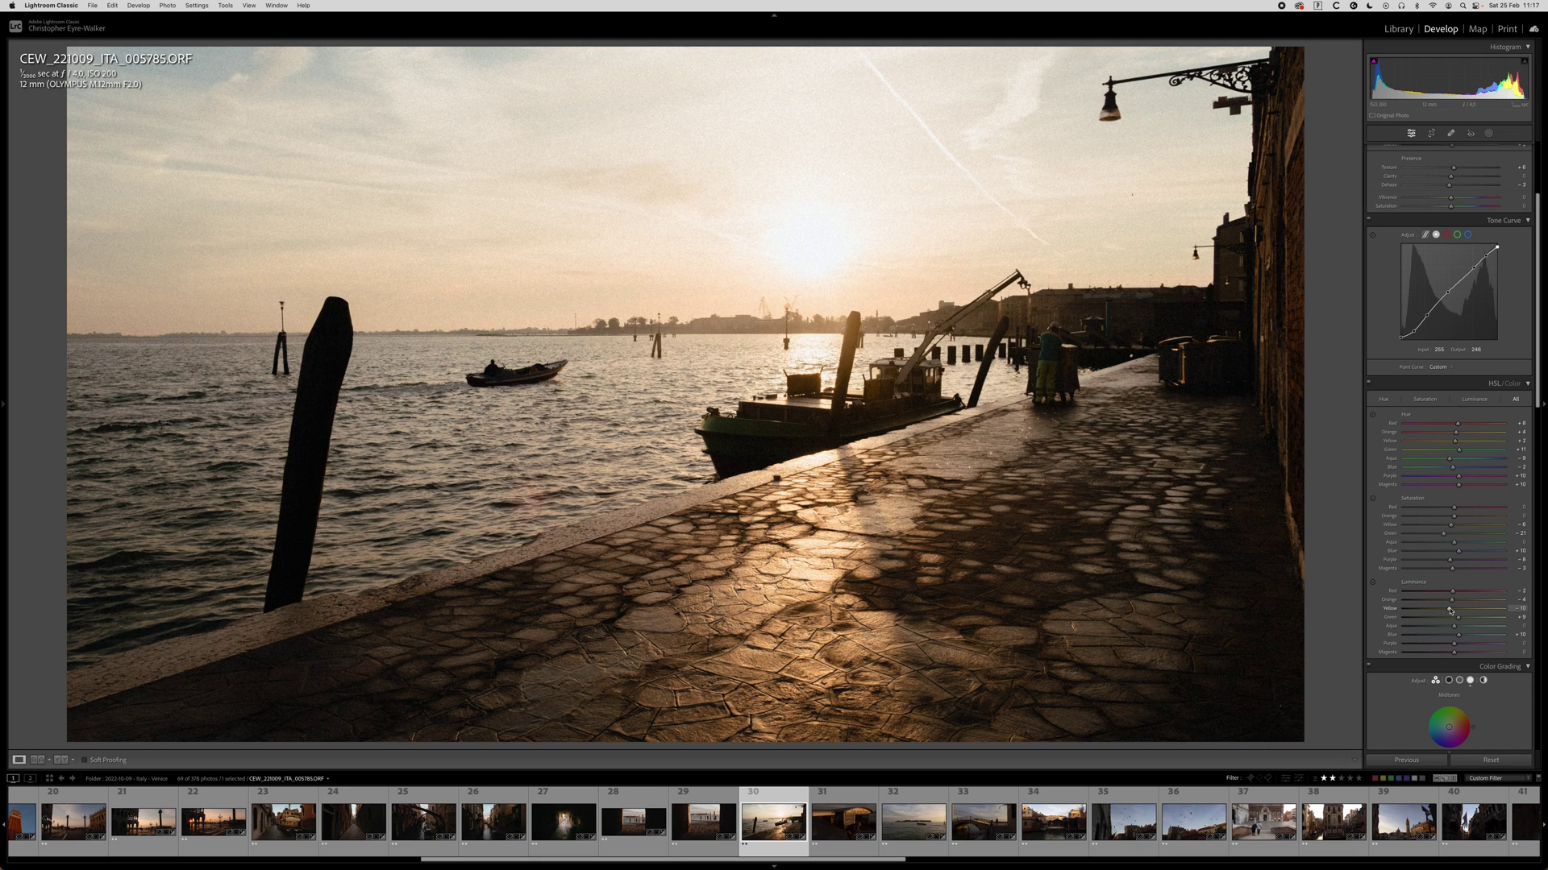
# Check the next photo briefly, return to the quay photo and lower its Exposure slightly.
pyautogui.press('Right')
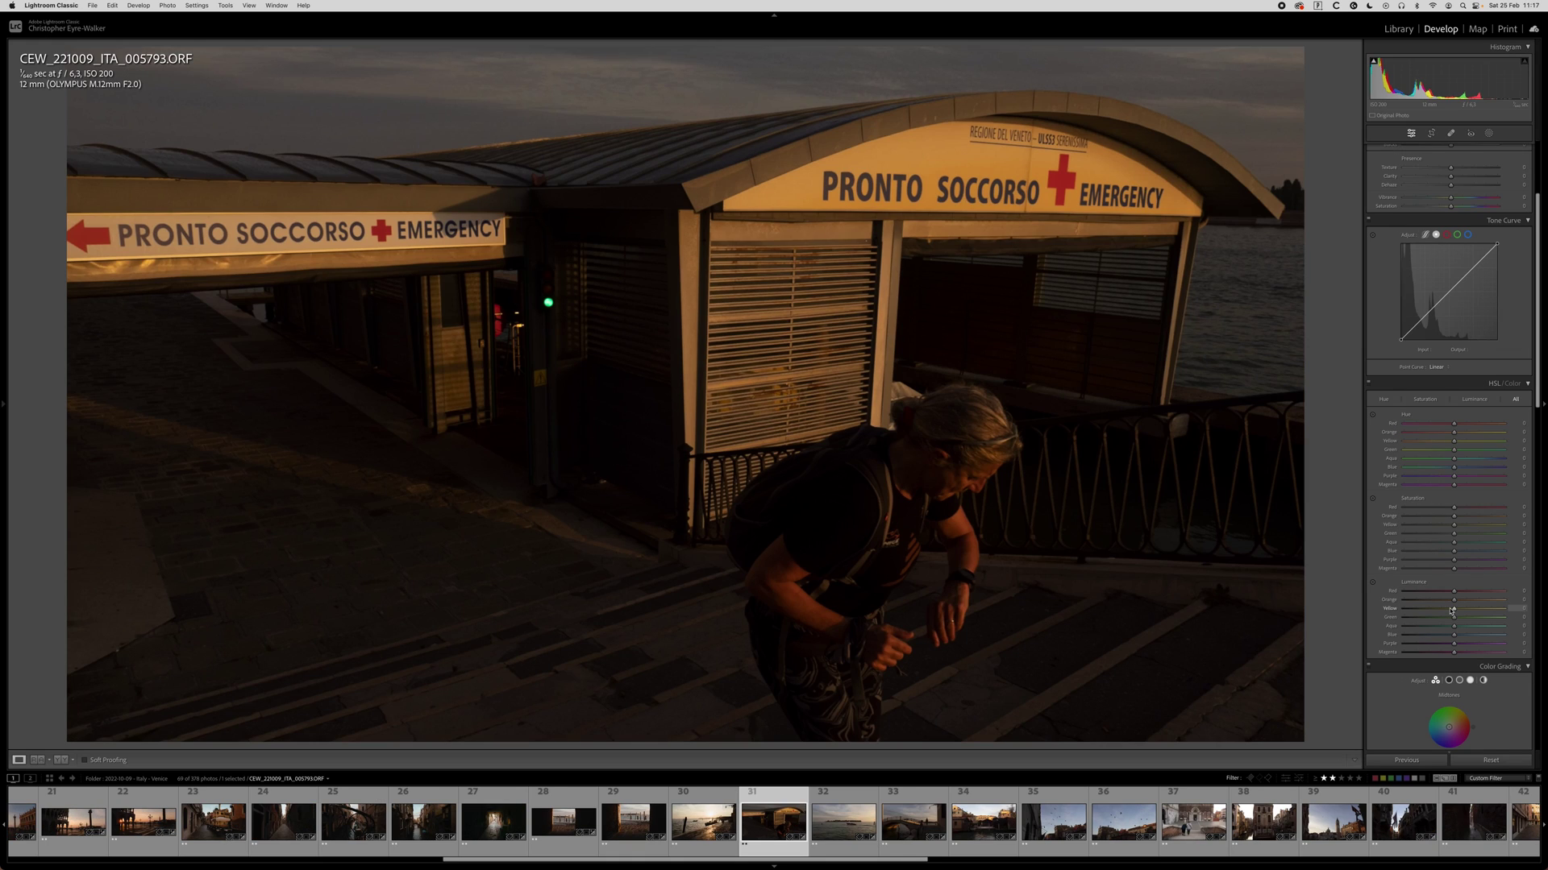
pyautogui.press('Left')
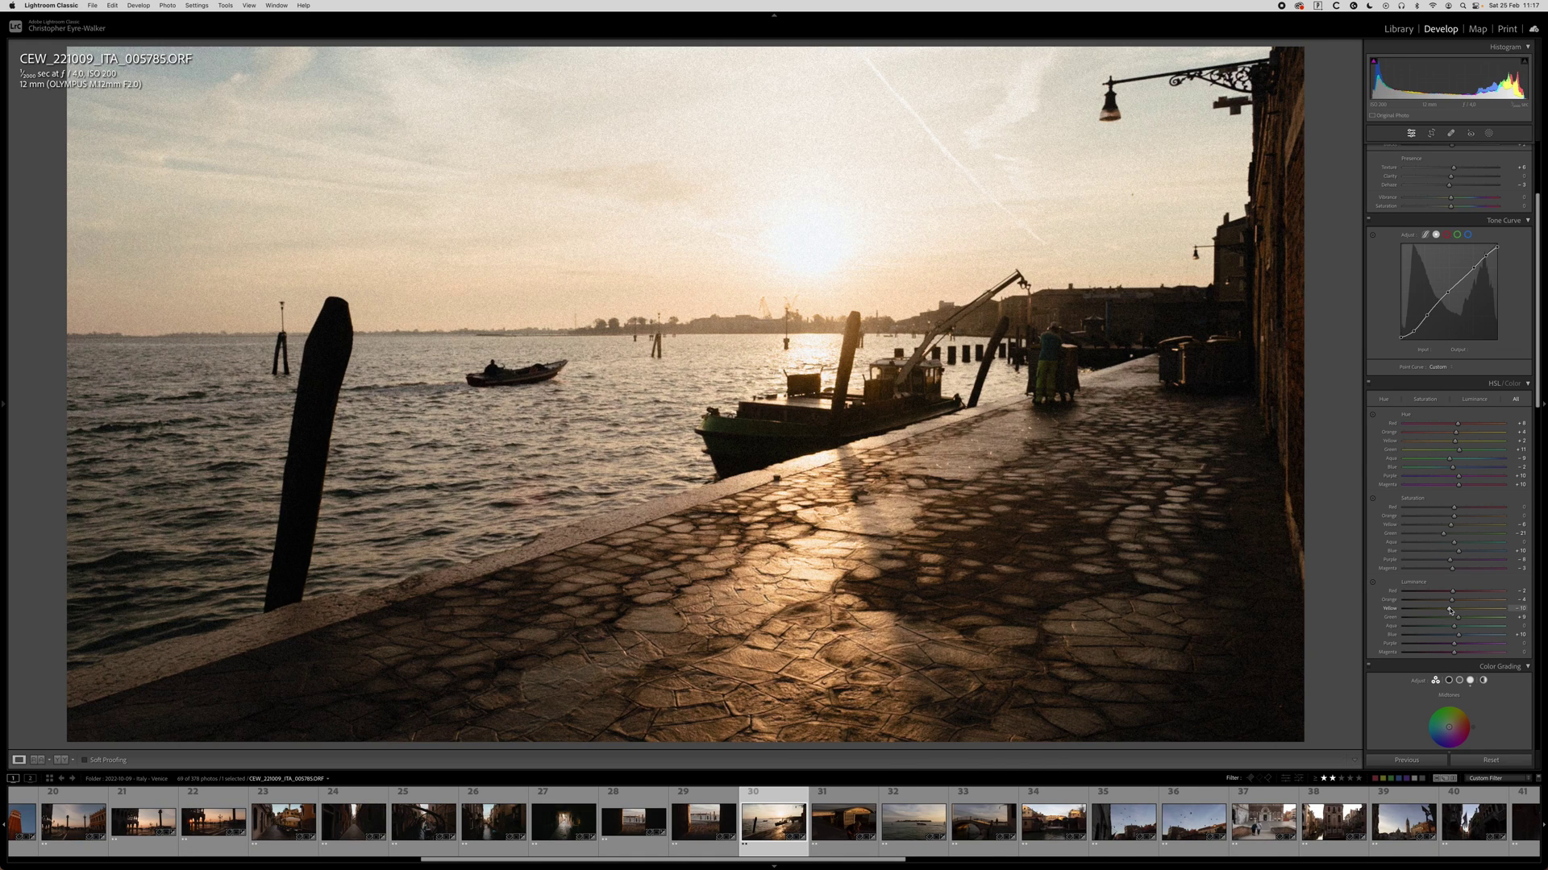
pyautogui.scroll(4, 1435, 388)
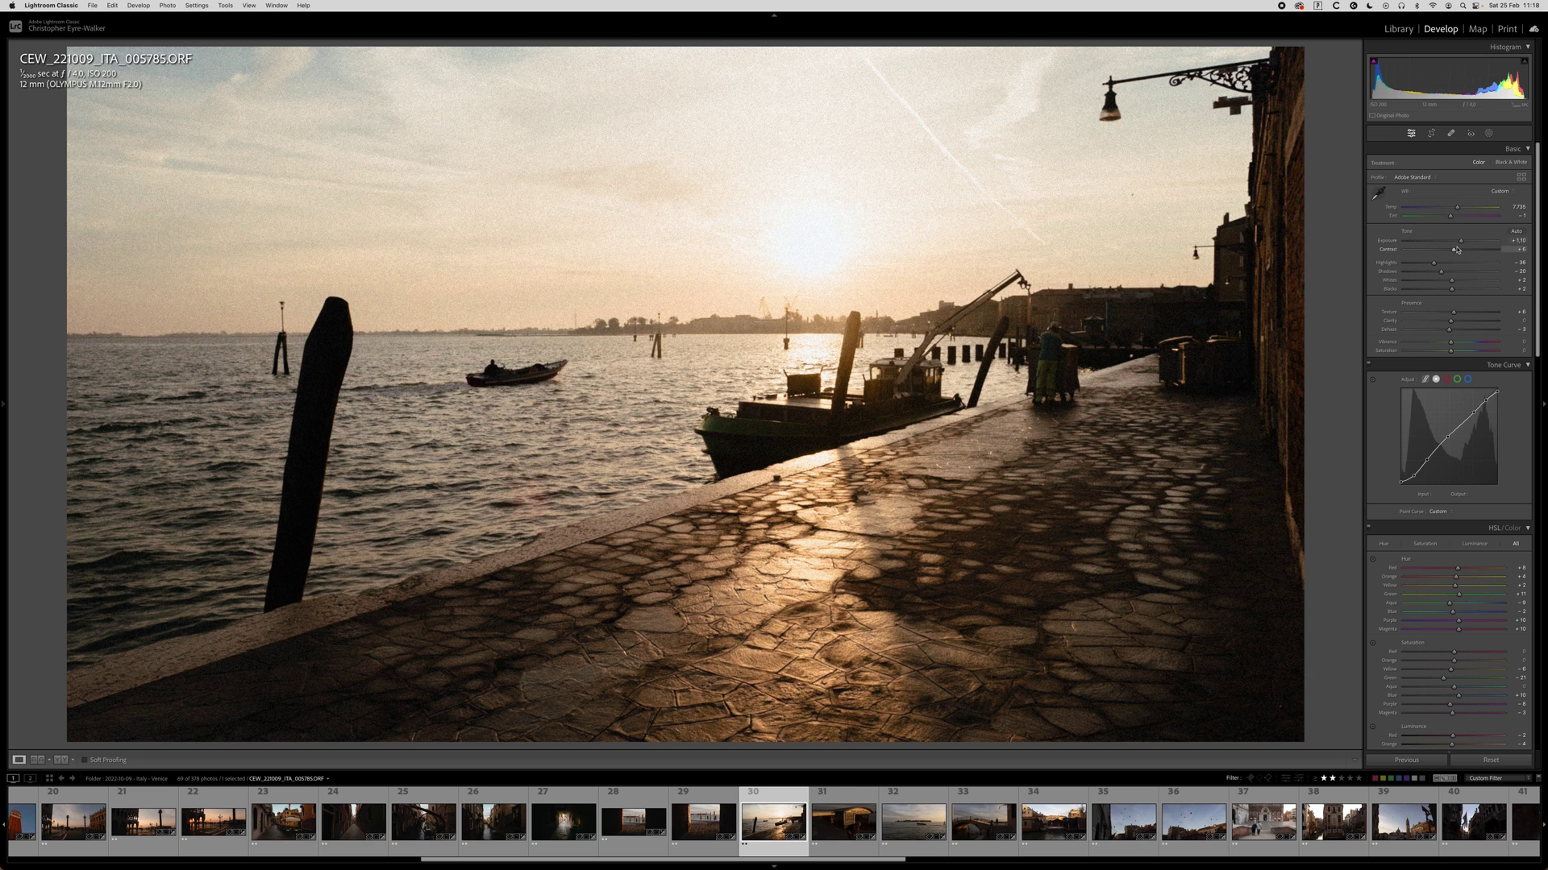
pyautogui.moveTo(1460, 242); pyautogui.dragTo(1457, 242)
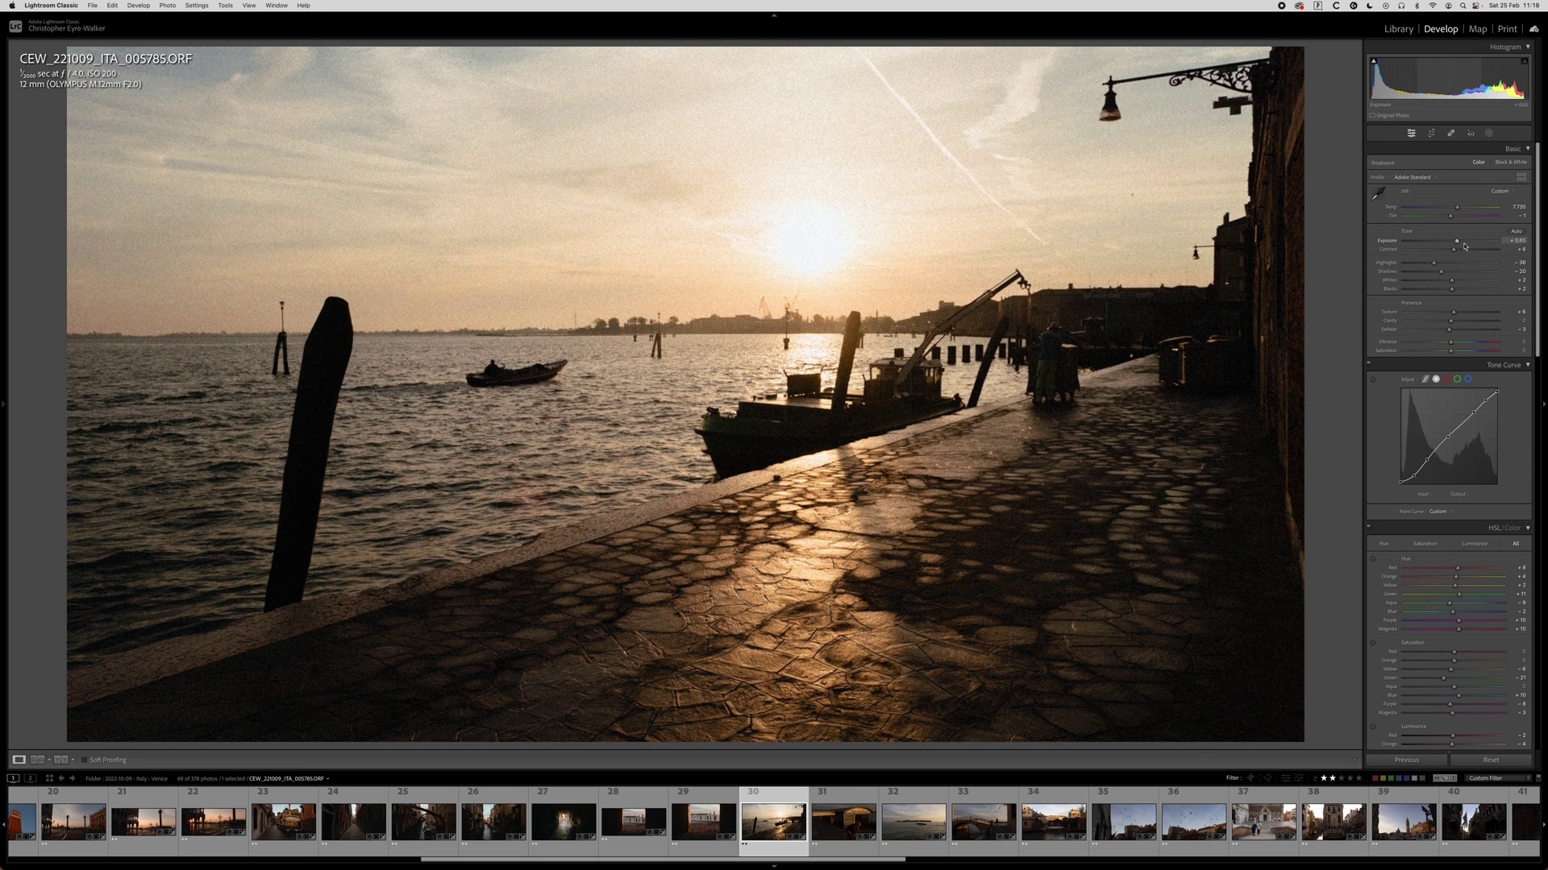
# Add a radial gradient mask around the workers beside the moored boat and raise its Shadows slightly.
pyautogui.click(1036, 367)
pyautogui.click(1051, 376)
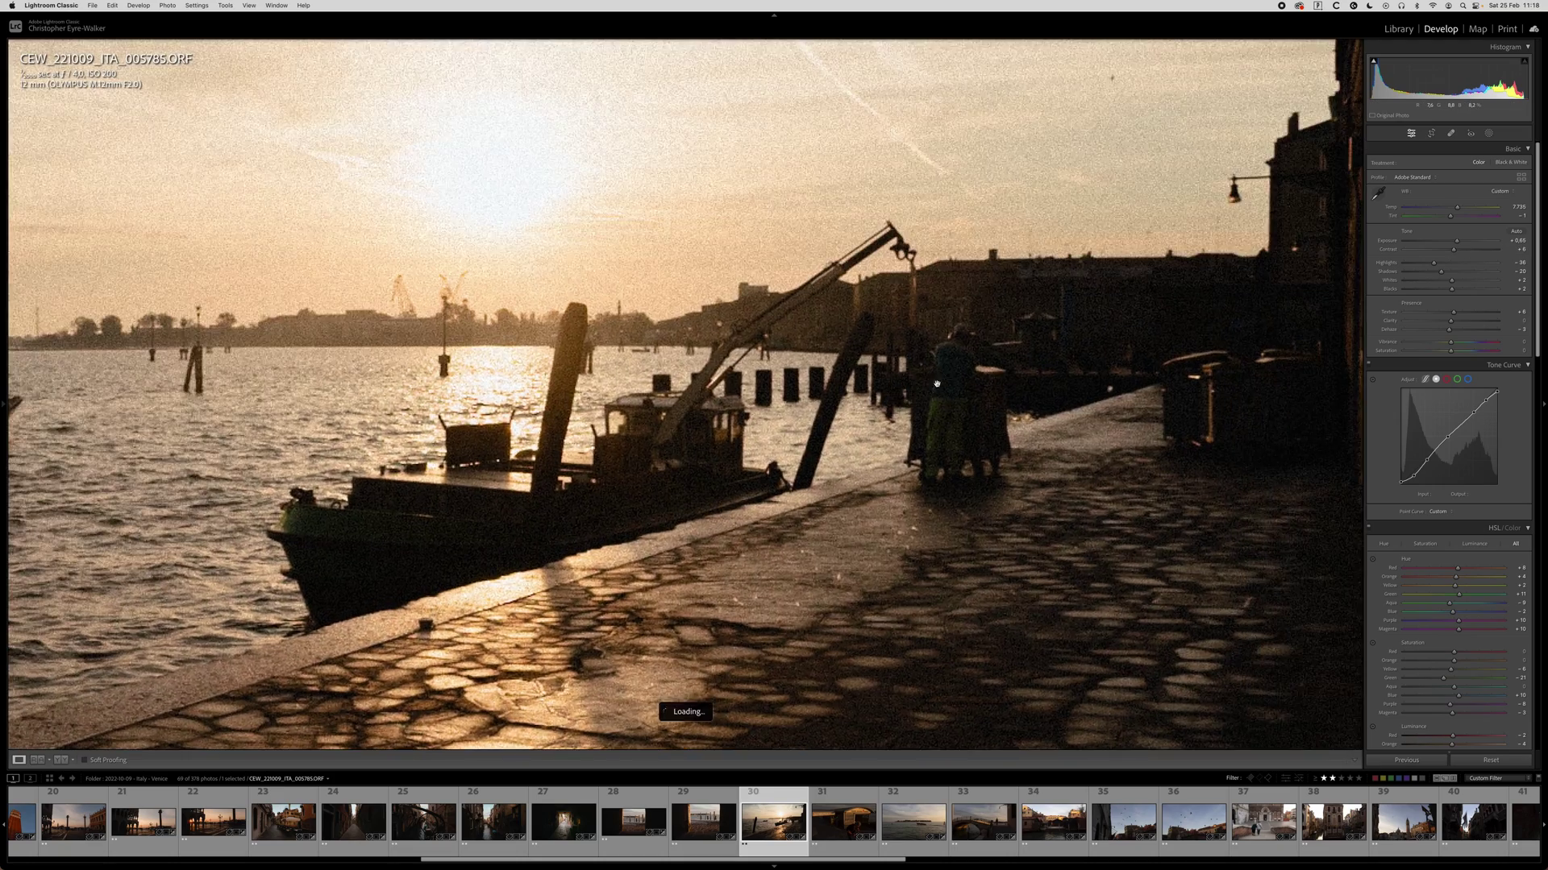
pyautogui.hotkey('shift', 'm')
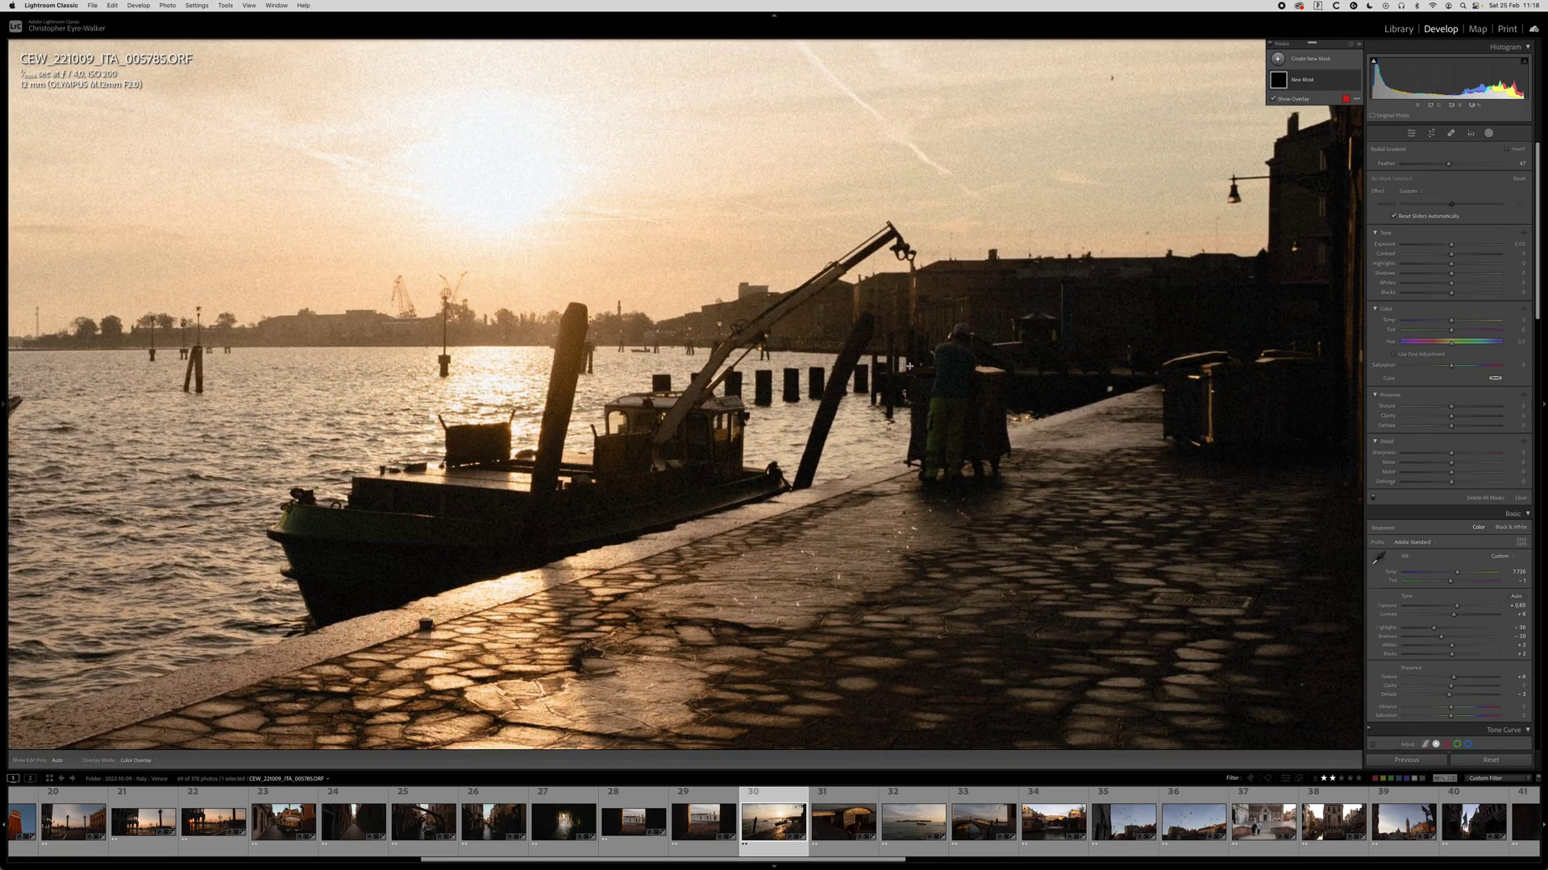
pyautogui.moveTo(930, 371); pyautogui.dragTo(1121, 667)
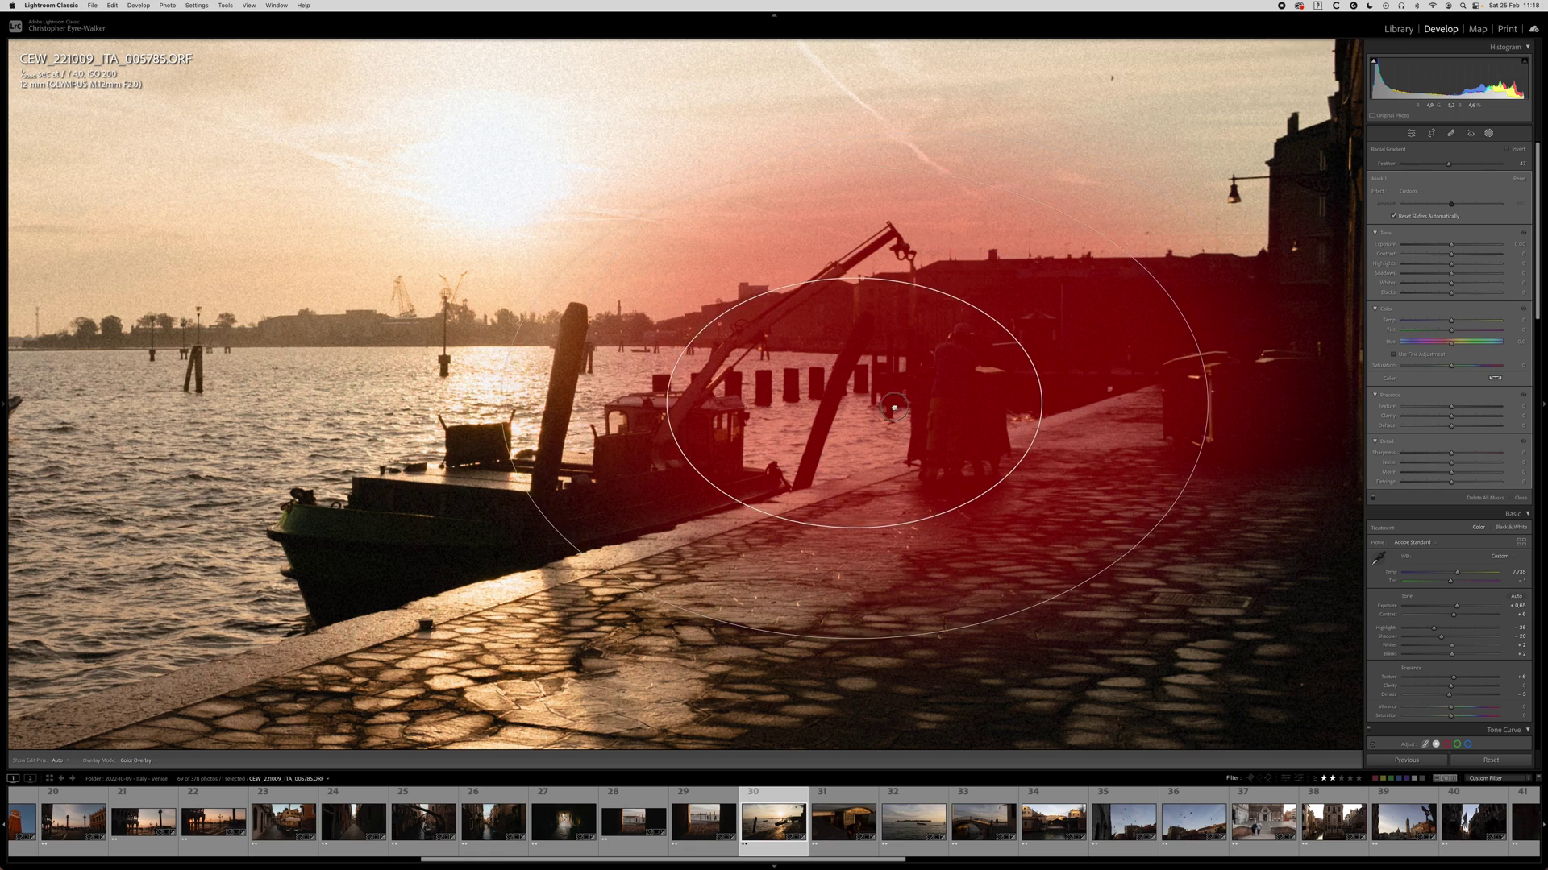
pyautogui.moveTo(1450, 274); pyautogui.dragTo(1459, 275)
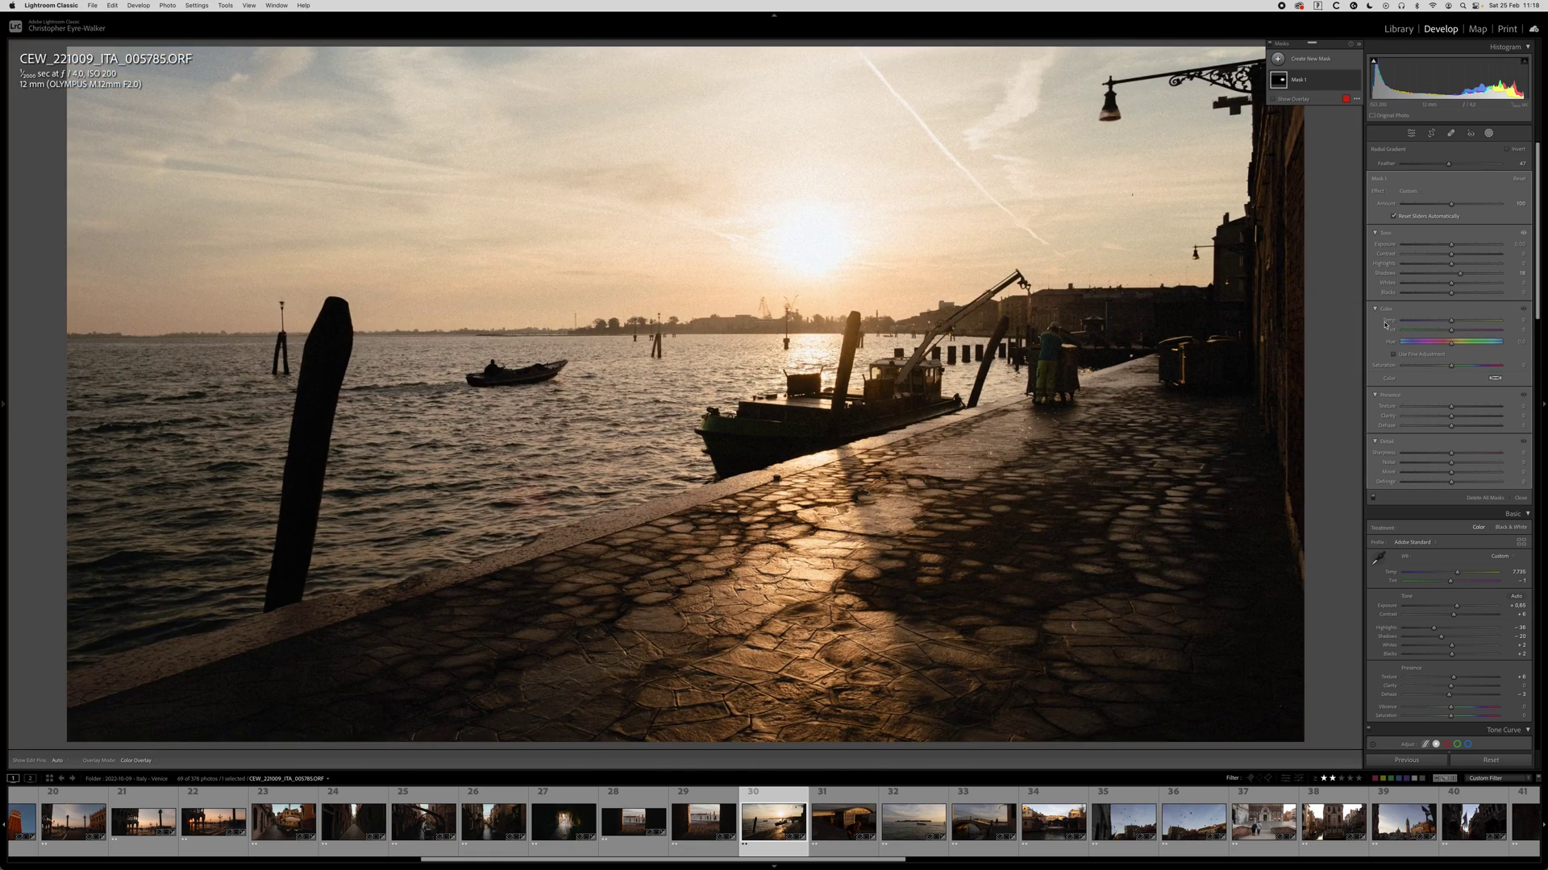
pyautogui.hotkey('shift', 'w')
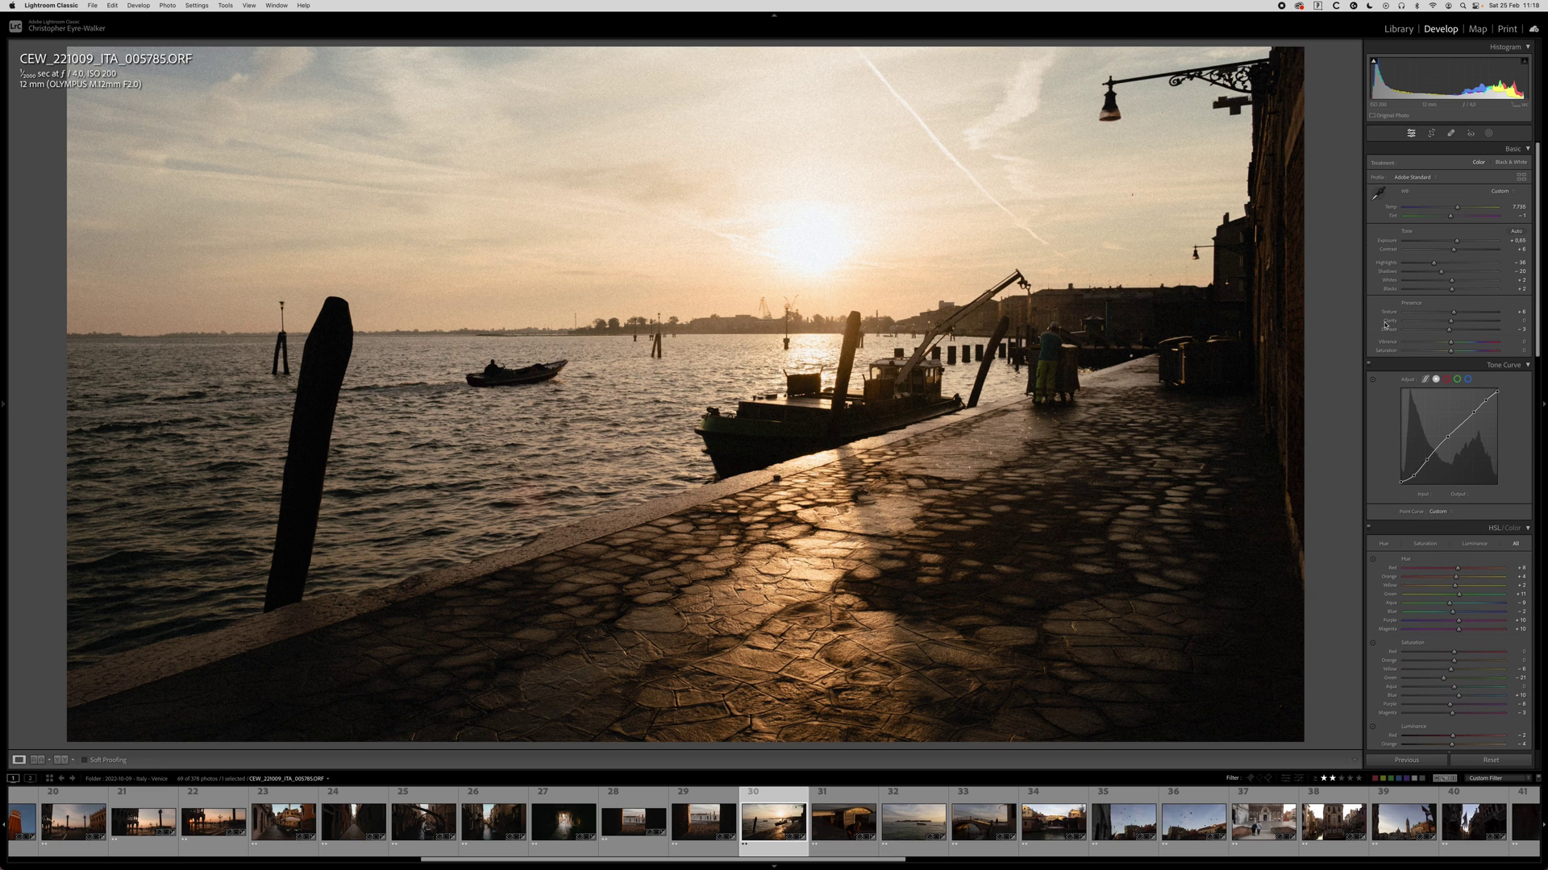
# Paste the copied settings onto the Pronto Soccorso photo, then straighten its crop and shift it slightly lower.
pyautogui.press('Right')
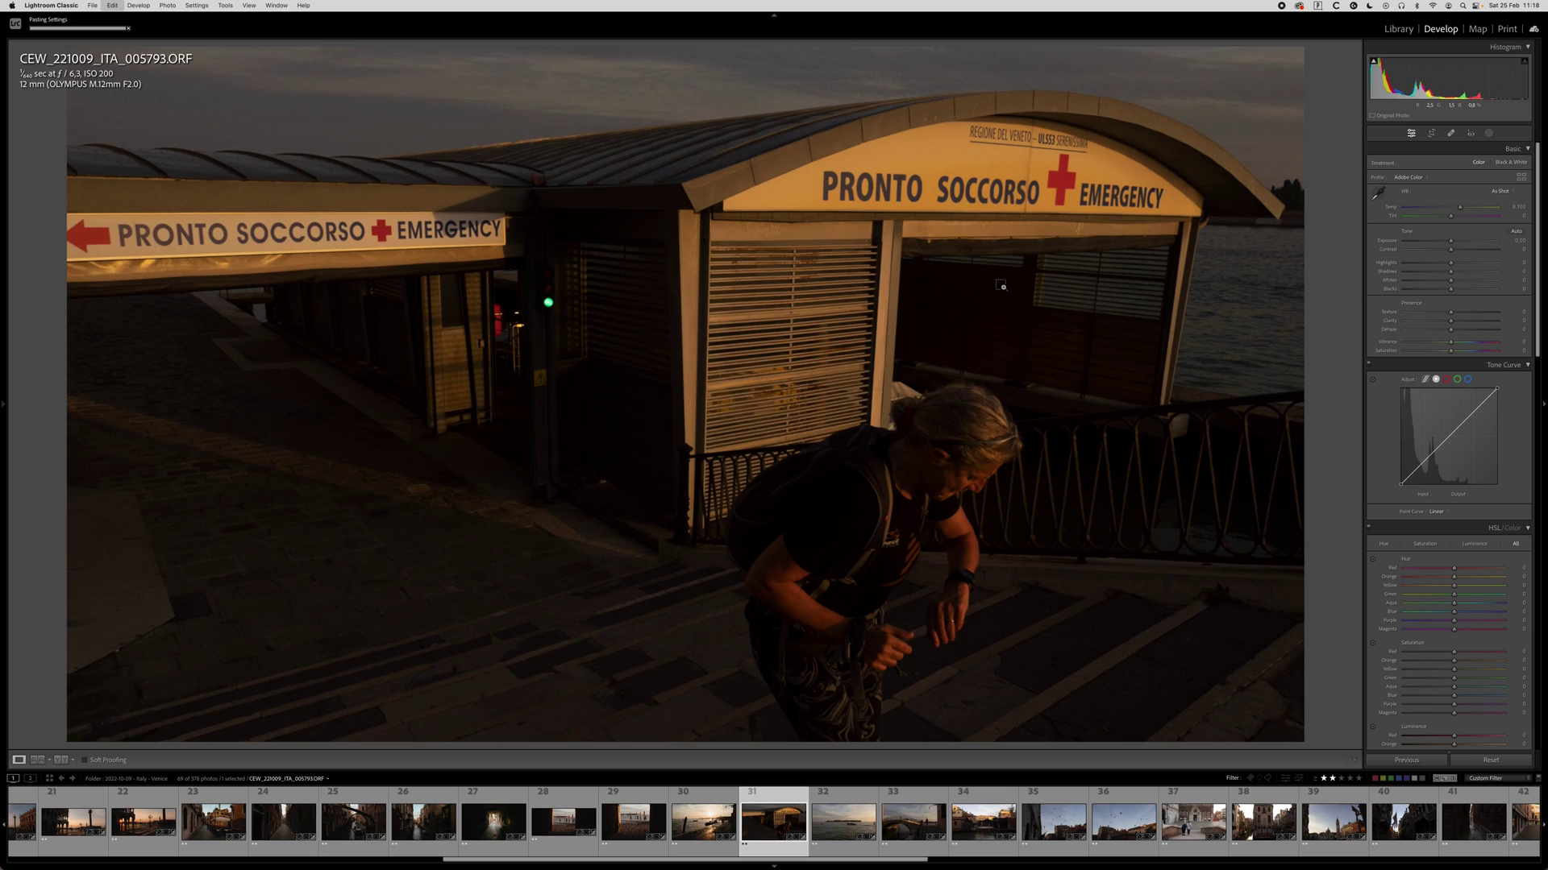
pyautogui.press('r')
pyautogui.moveTo(700, 108); pyautogui.dragTo(695, 108)
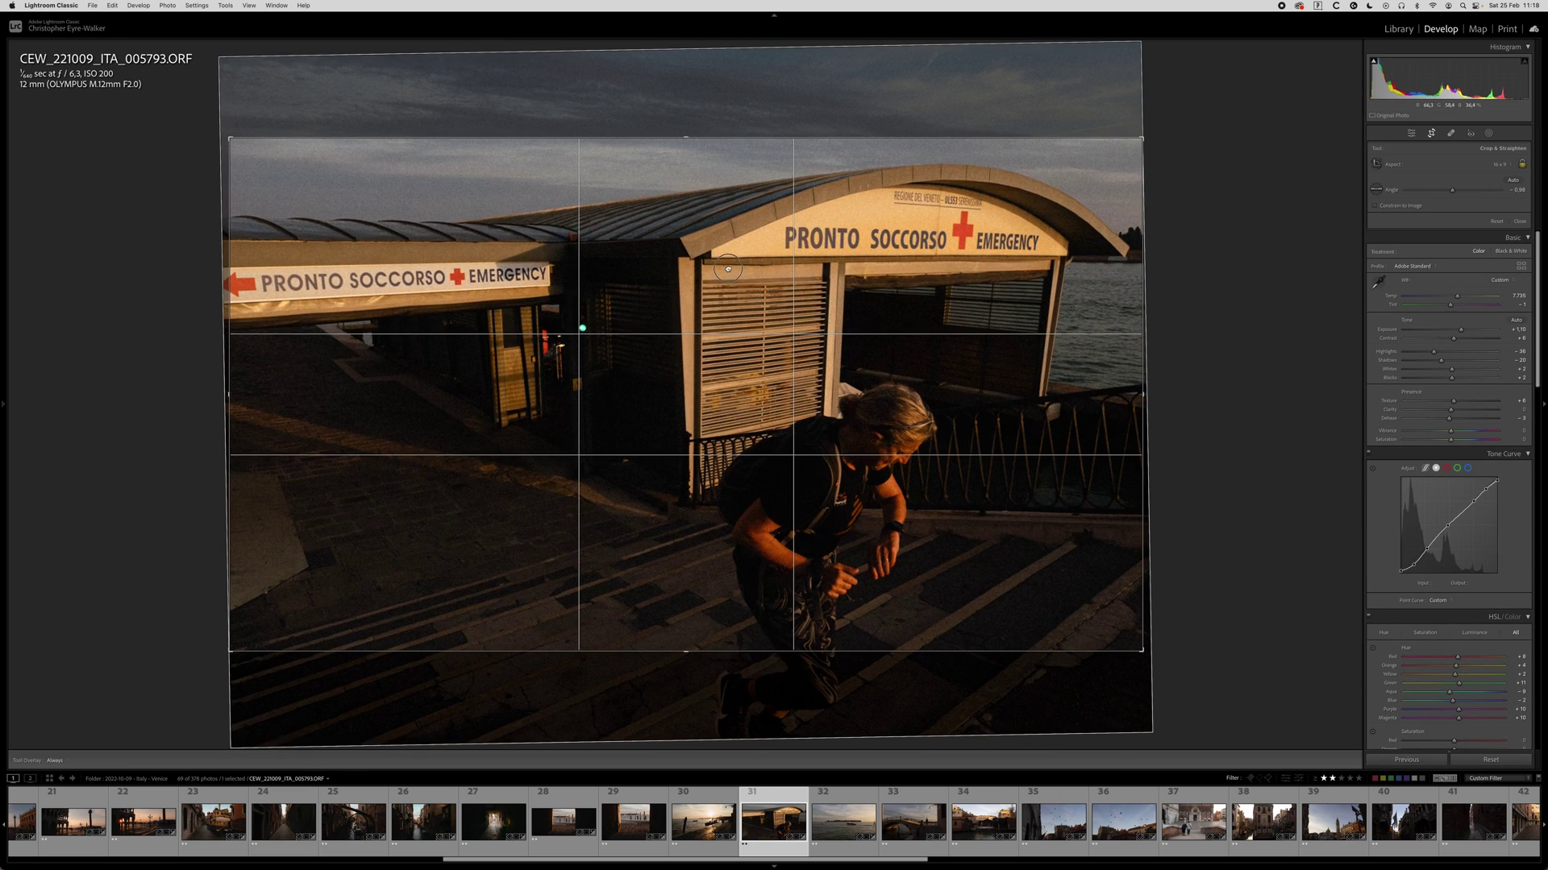
pyautogui.moveTo(727, 269); pyautogui.dragTo(728, 261)
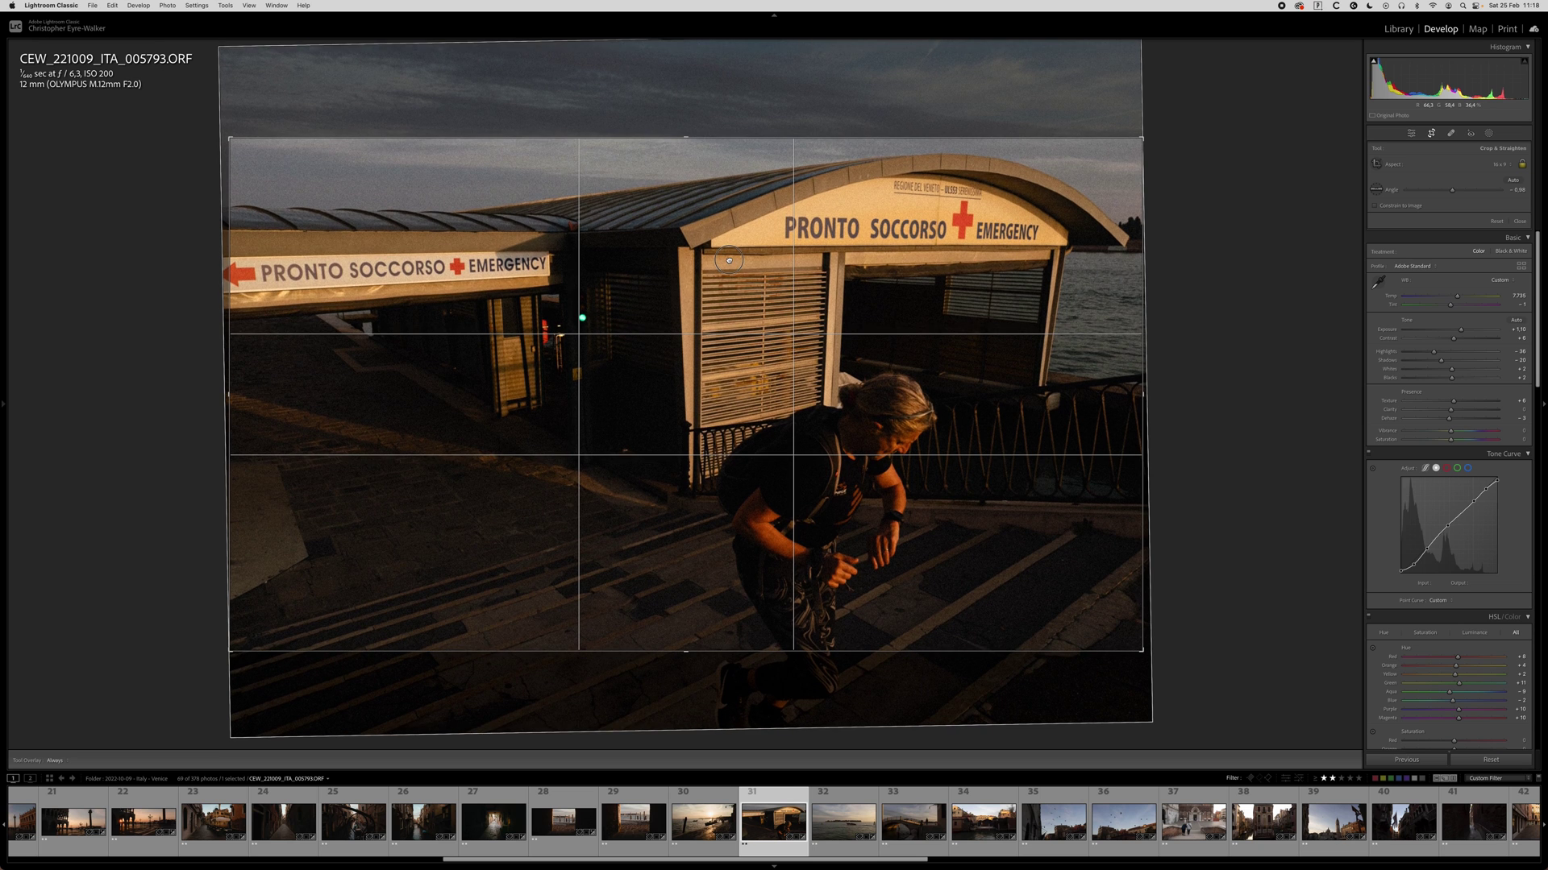
pyautogui.press('r')
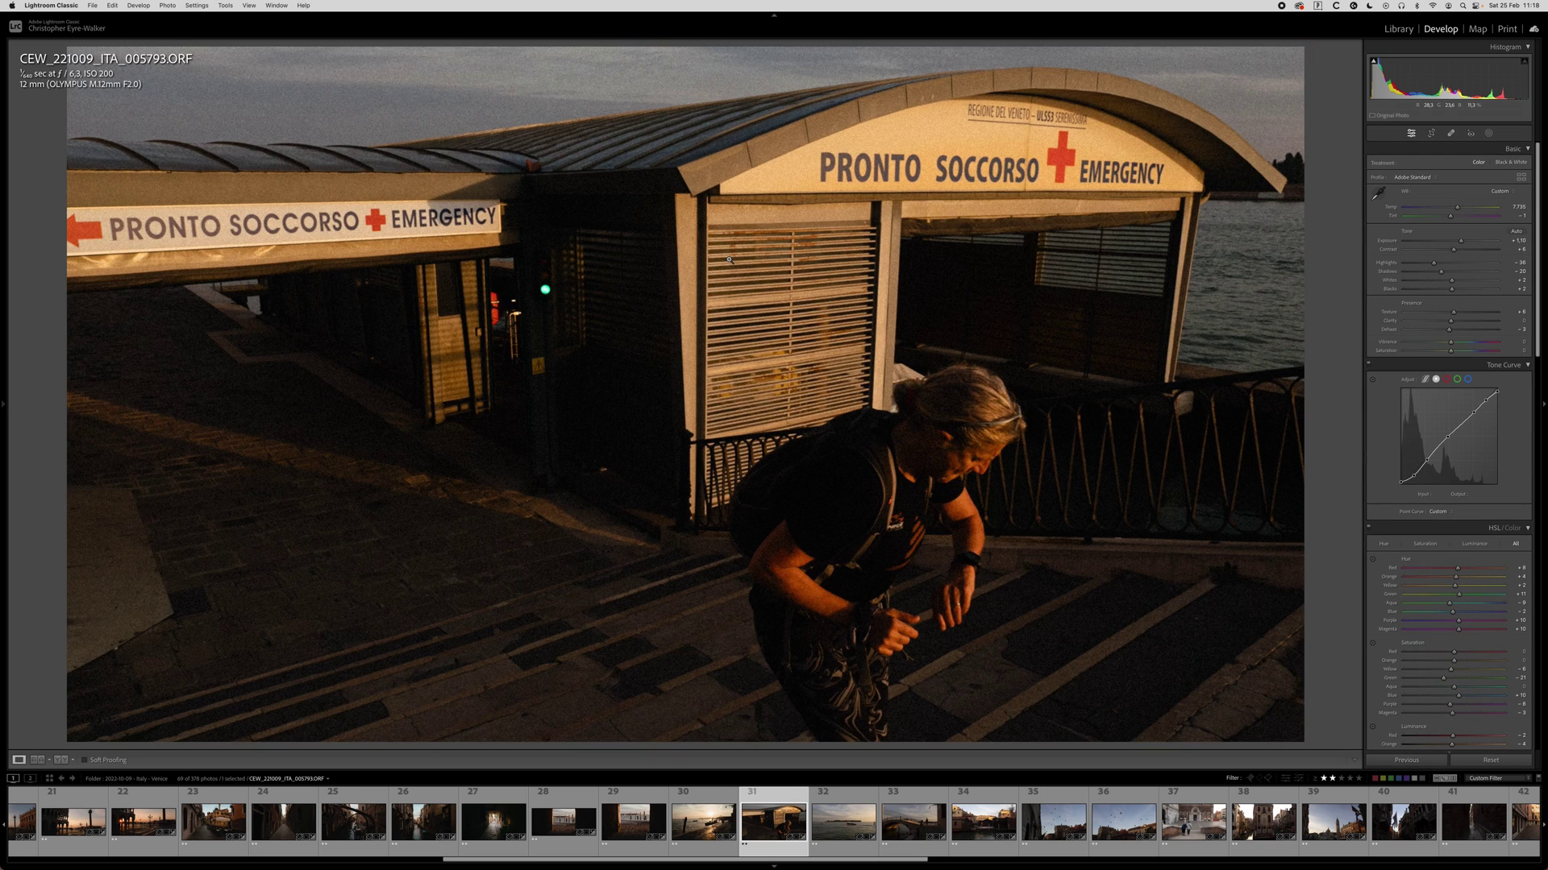
# Paste the copied settings onto the photo of the motorboat passing the island and set its crop ratio to 2.39 x 1.
pyautogui.press('Right')
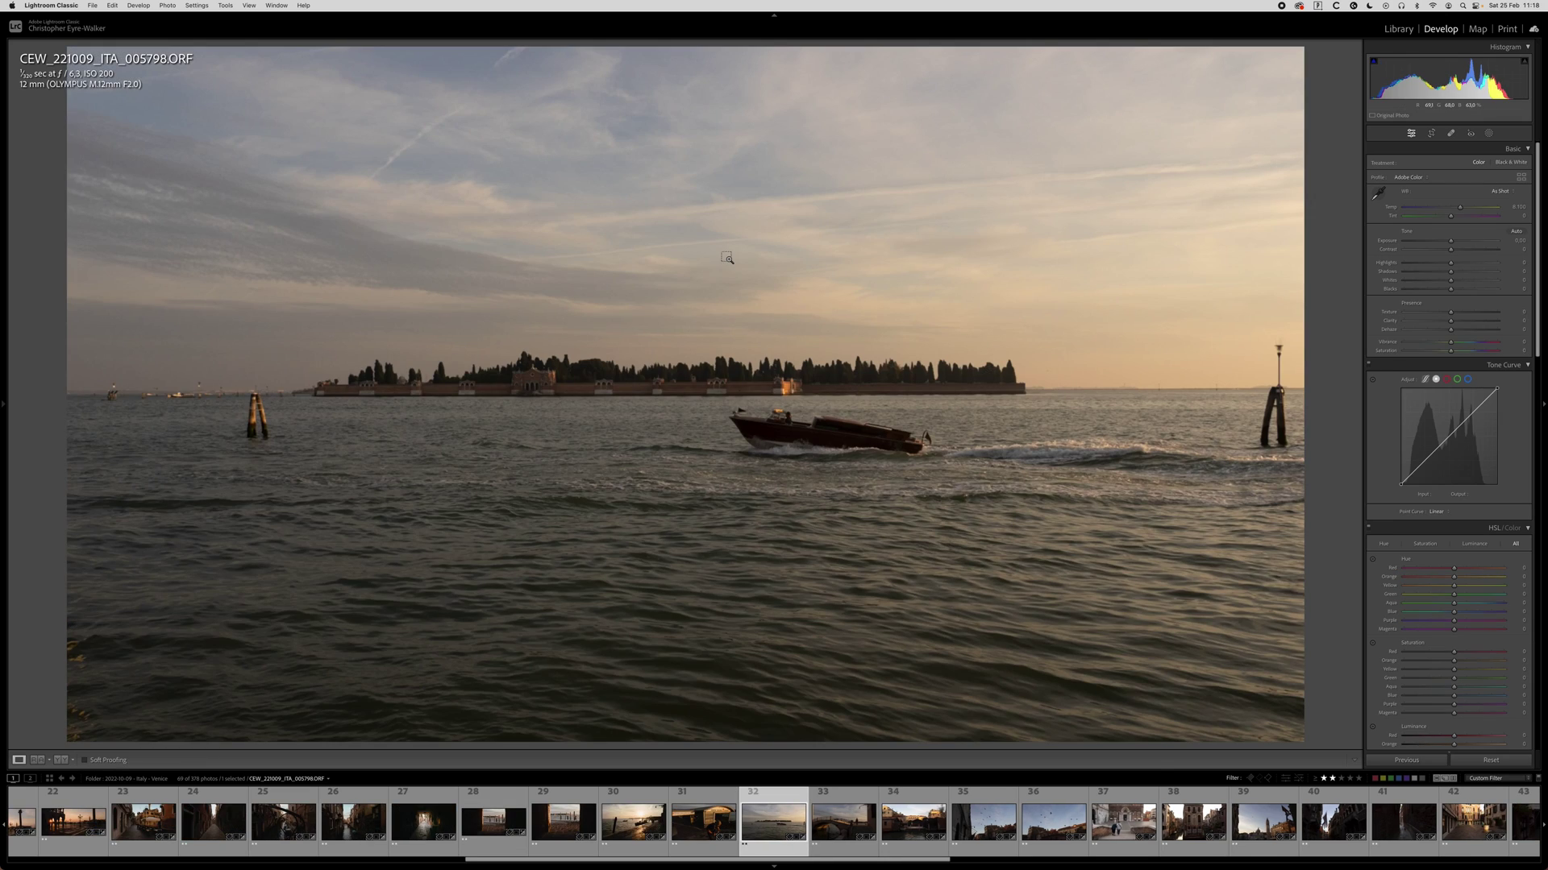
pyautogui.press('r')
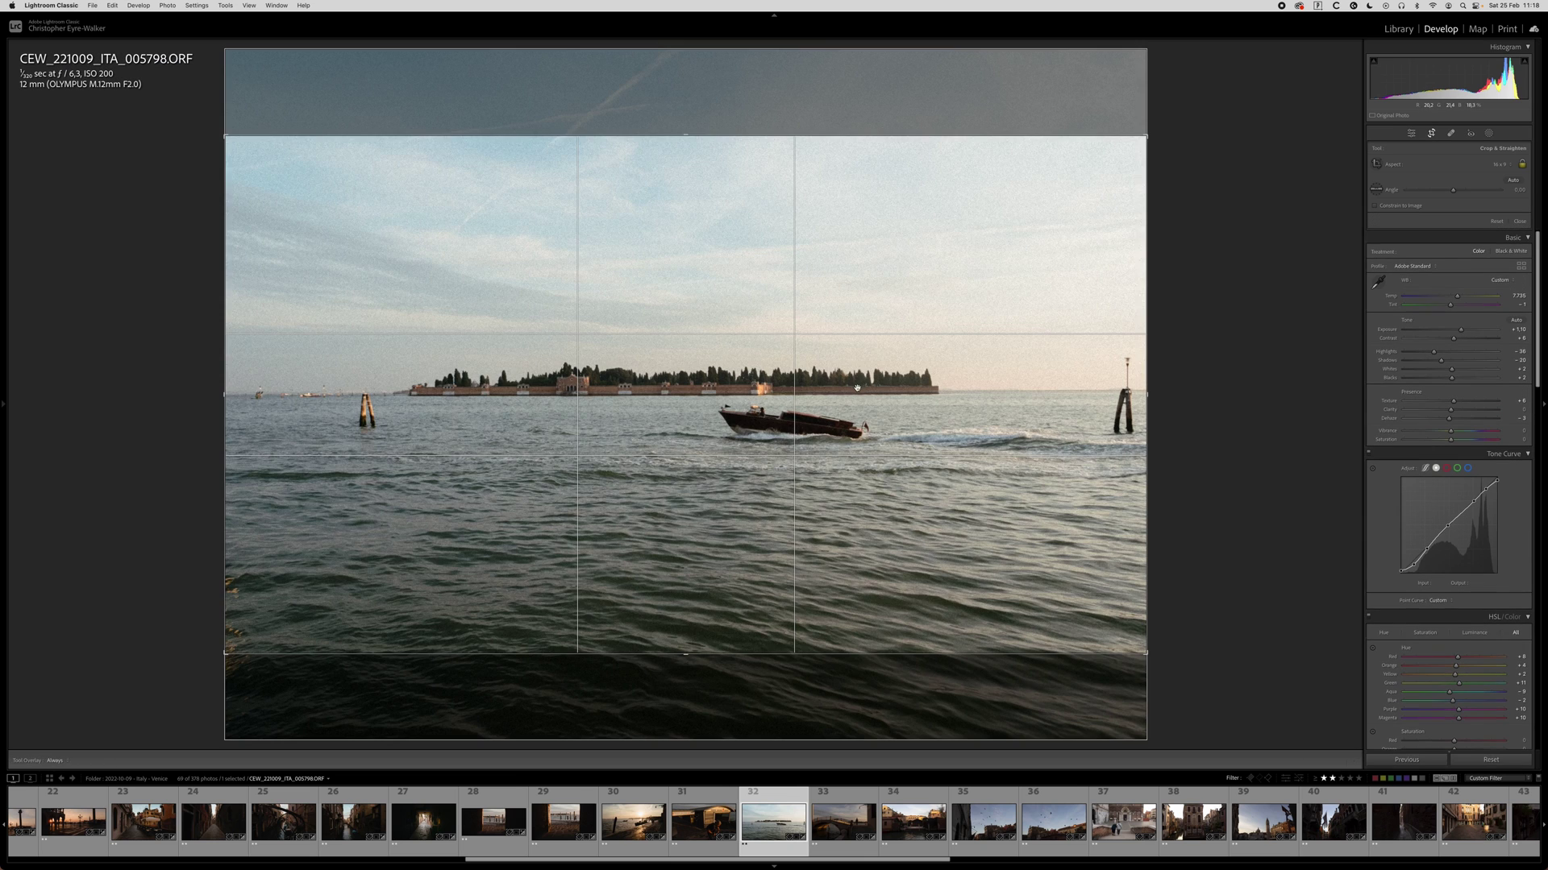
pyautogui.click(1497, 164)
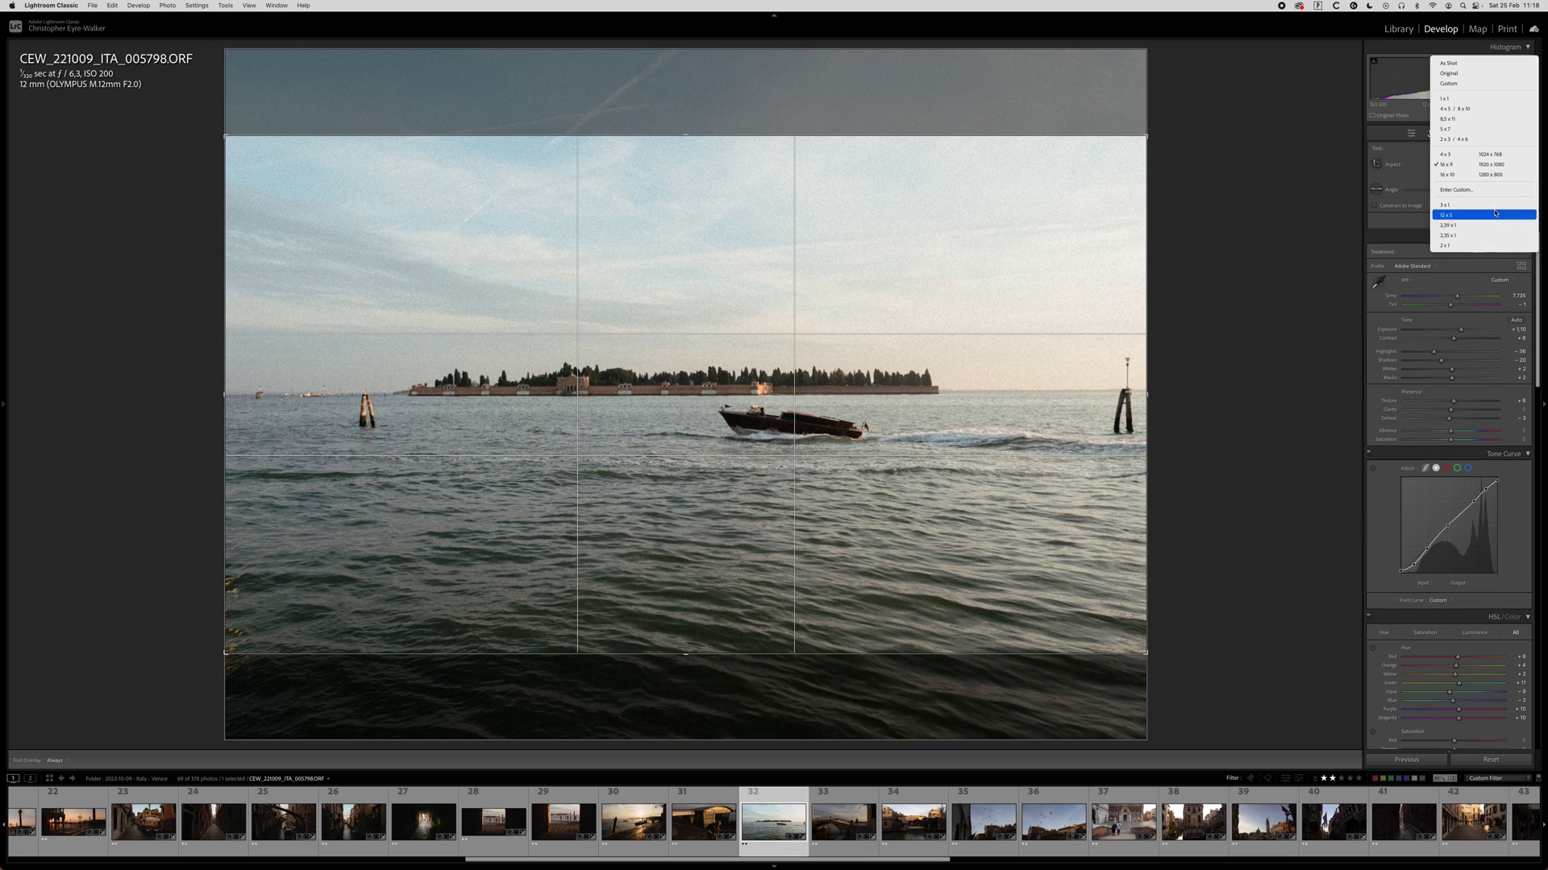
pyautogui.click(1491, 229)
# Reposition the motorboat photo's crop lower to include less sky, and straighten the horizon.
pyautogui.moveTo(1001, 418); pyautogui.dragTo(997, 380)
pyautogui.moveTo(1233, 343); pyautogui.dragTo(1203, 360)
pyautogui.moveTo(1007, 362); pyautogui.dragTo(1007, 358)
pyautogui.press('Return')
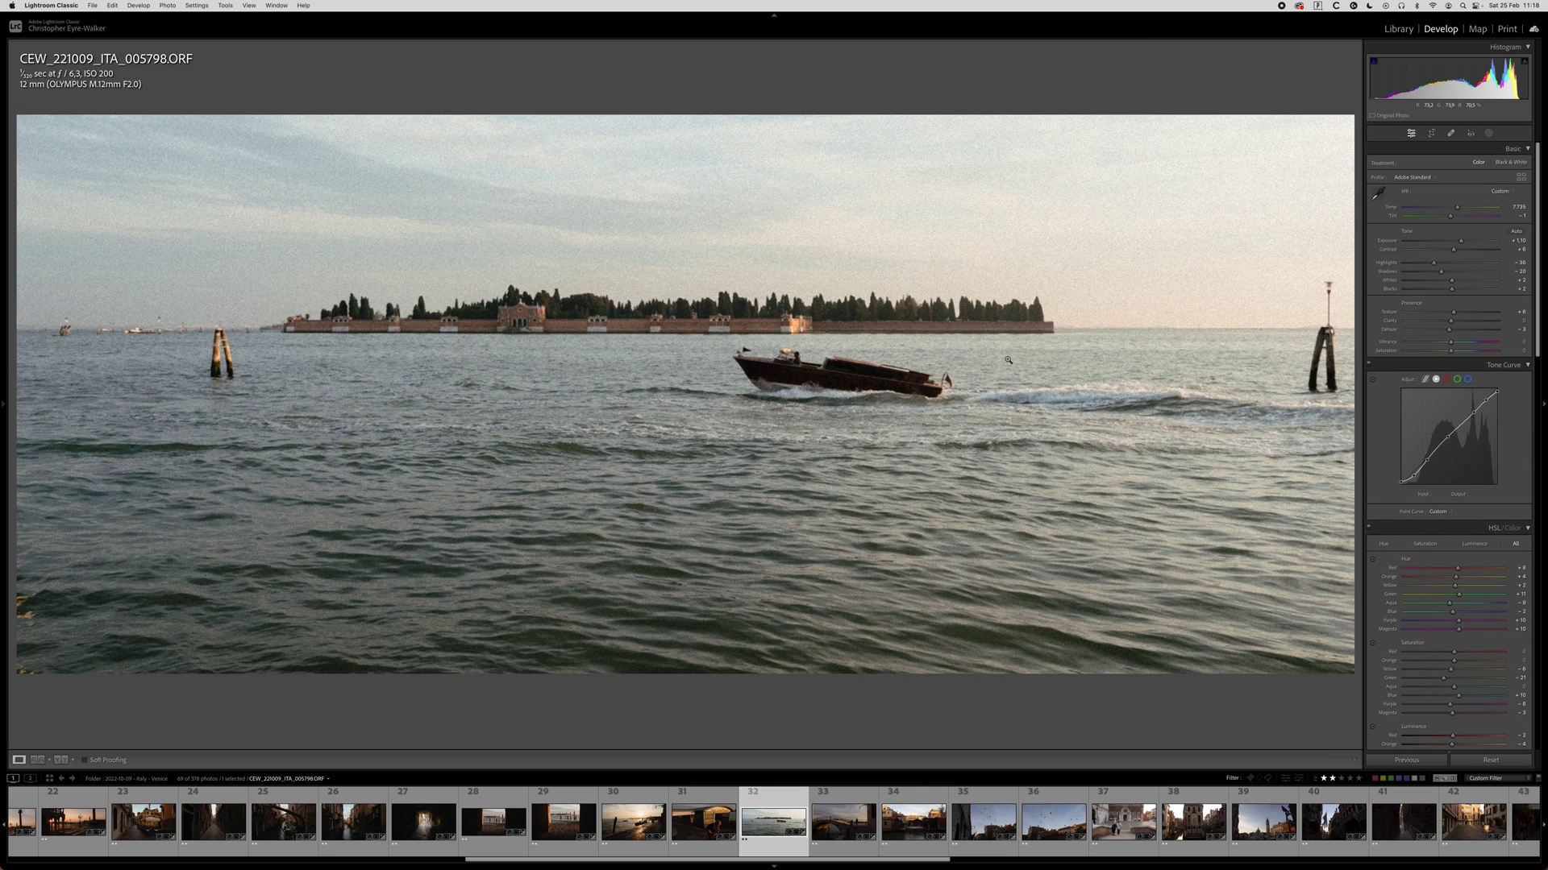
# Set the motorboat photo's Exposure to +0.15, warm its Temp slightly, and compare it with the unedited version.
pyautogui.moveTo(1461, 241); pyautogui.dragTo(1458, 210)
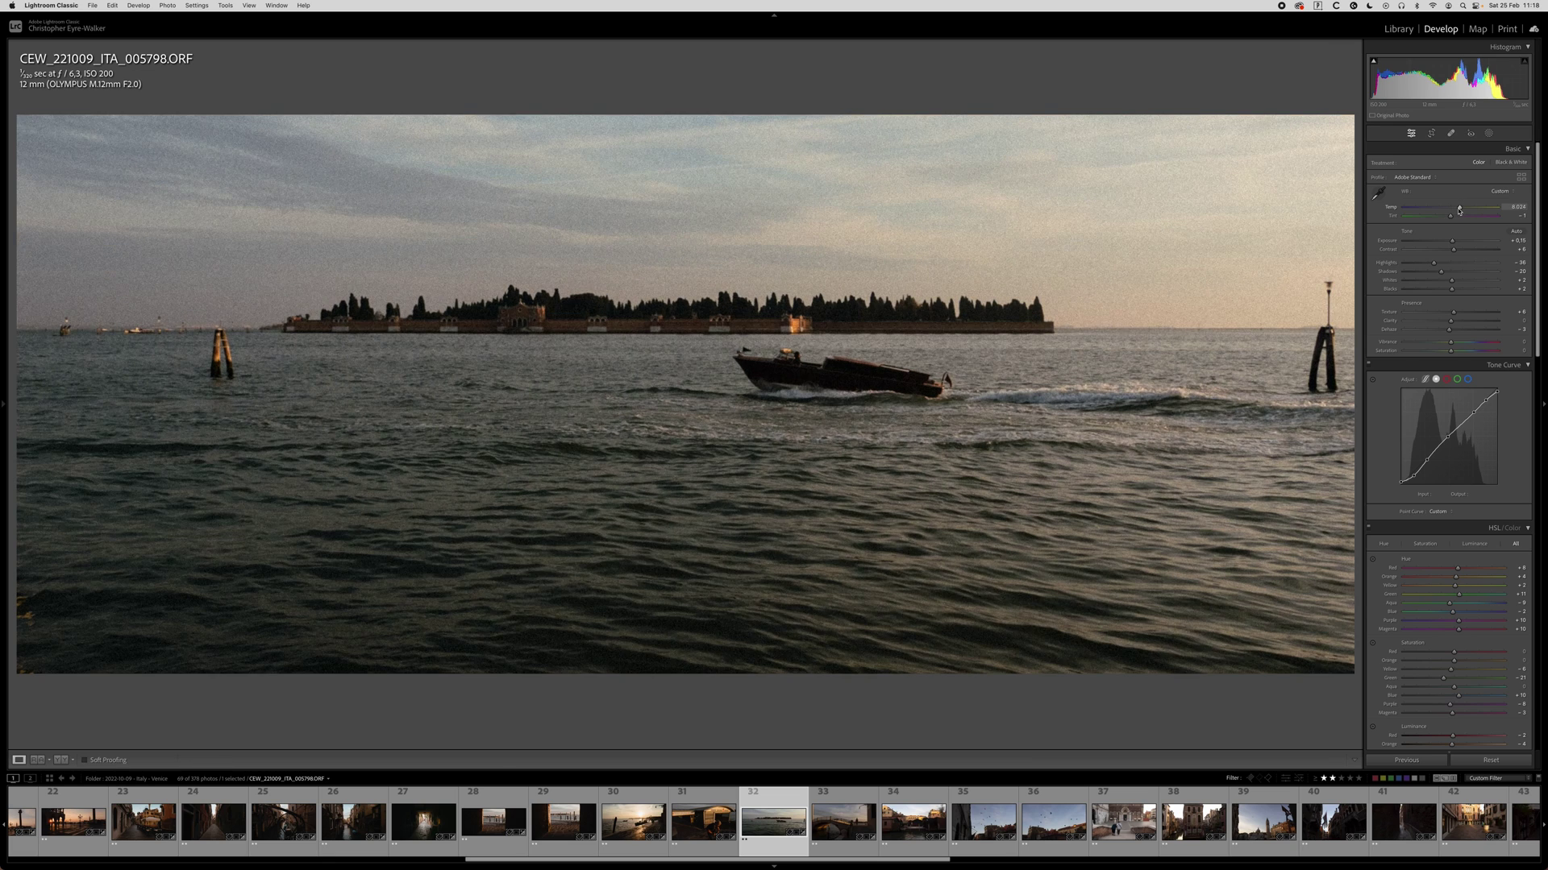
pyautogui.press('\\')
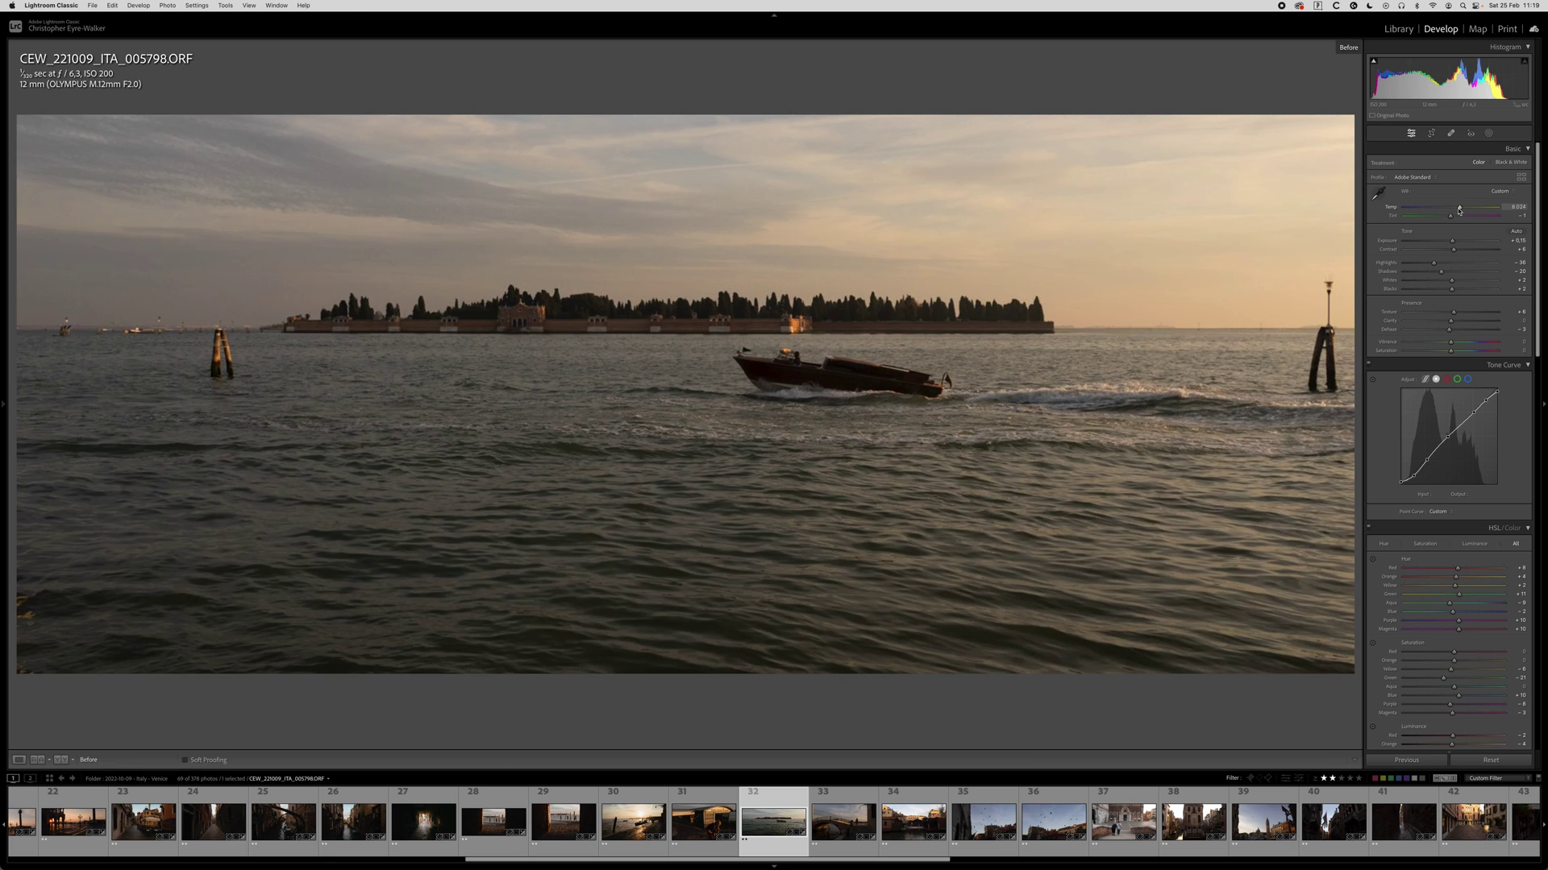
pyautogui.press('\\')
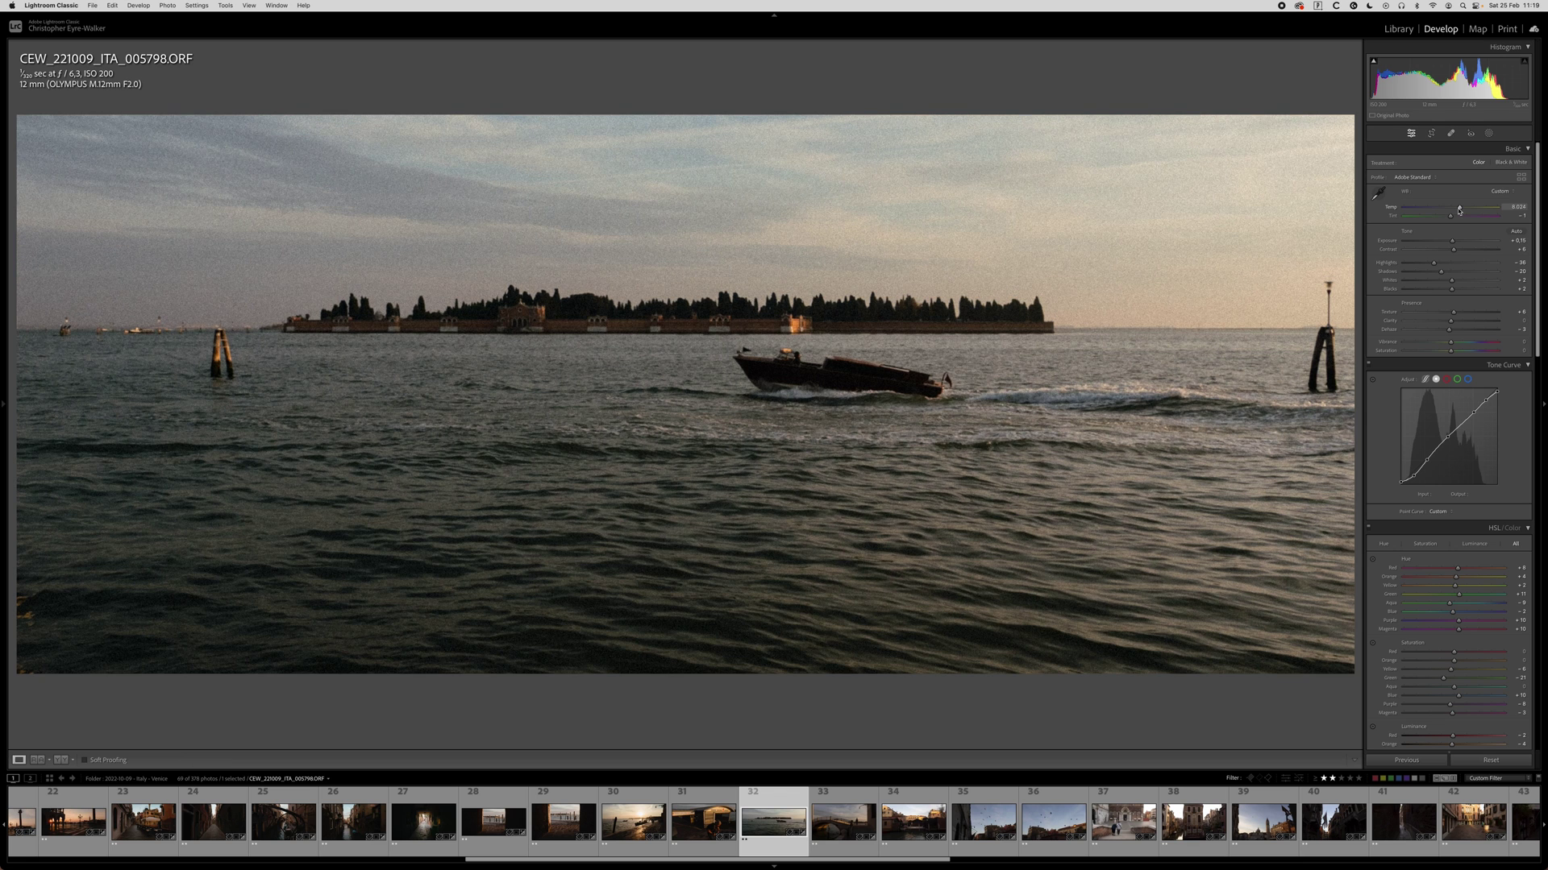
# Tighten the motorboat photo's crop slightly from its left edge, keeping the 2.39 x 1 ratio.
pyautogui.press('r')
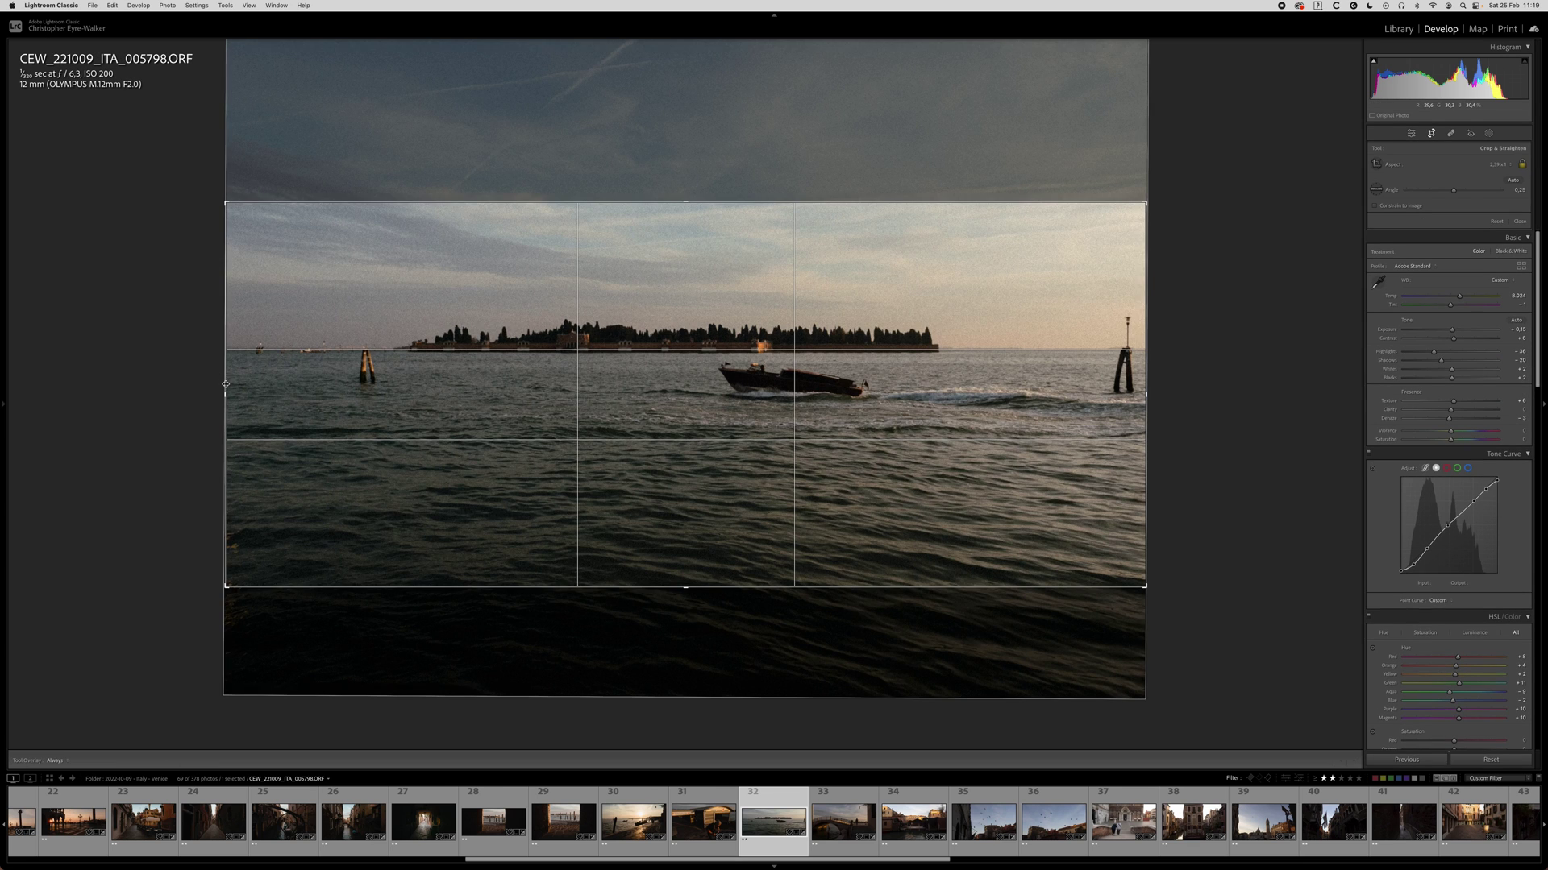
pyautogui.moveTo(226, 384); pyautogui.dragTo(234, 387)
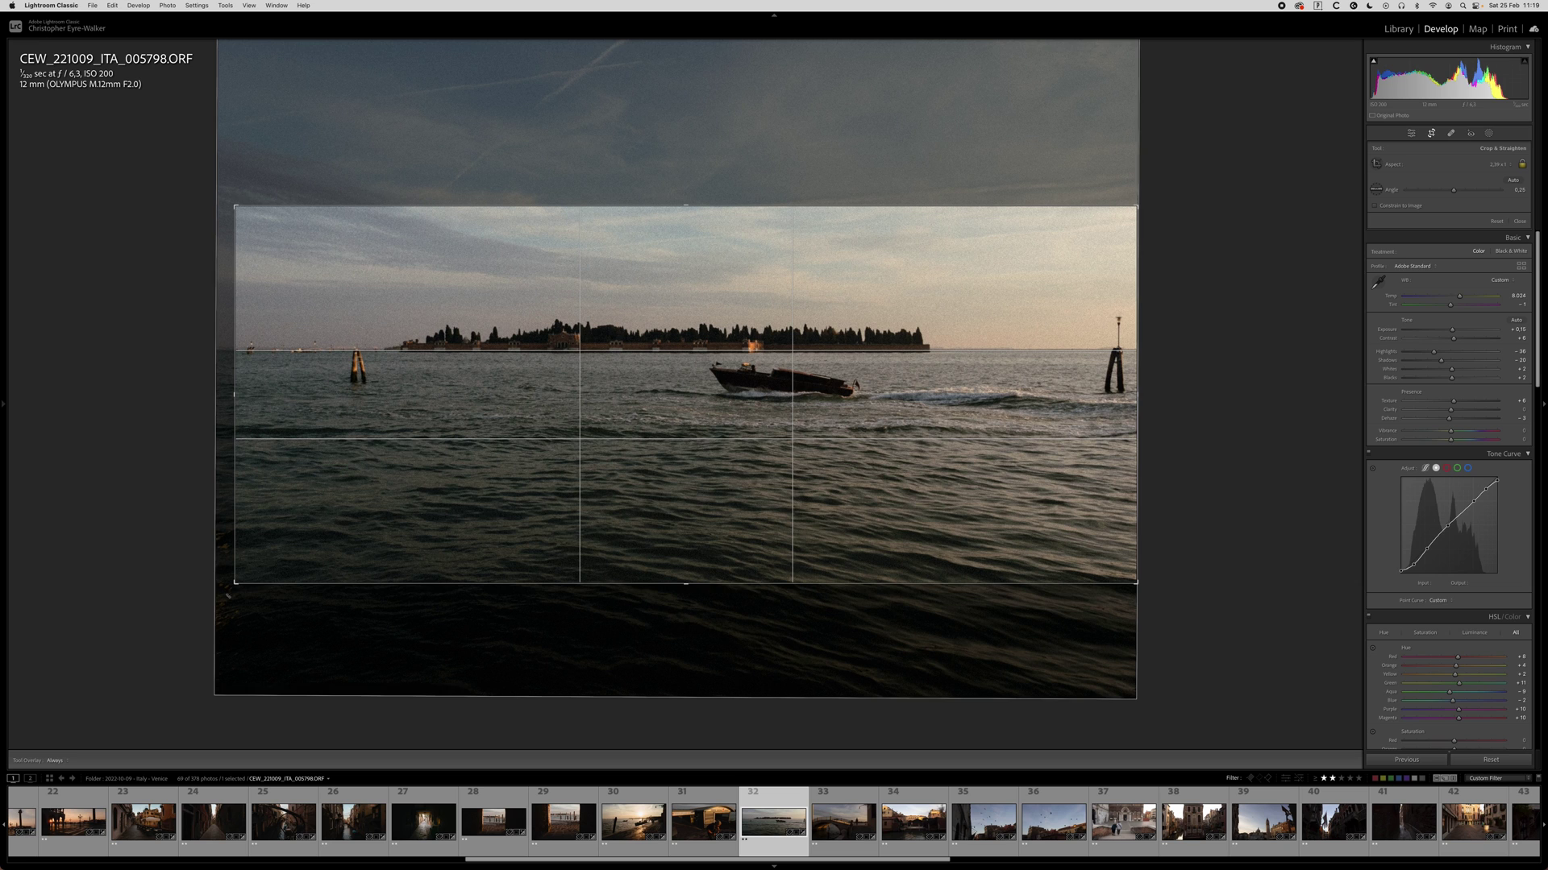
pyautogui.press('r')
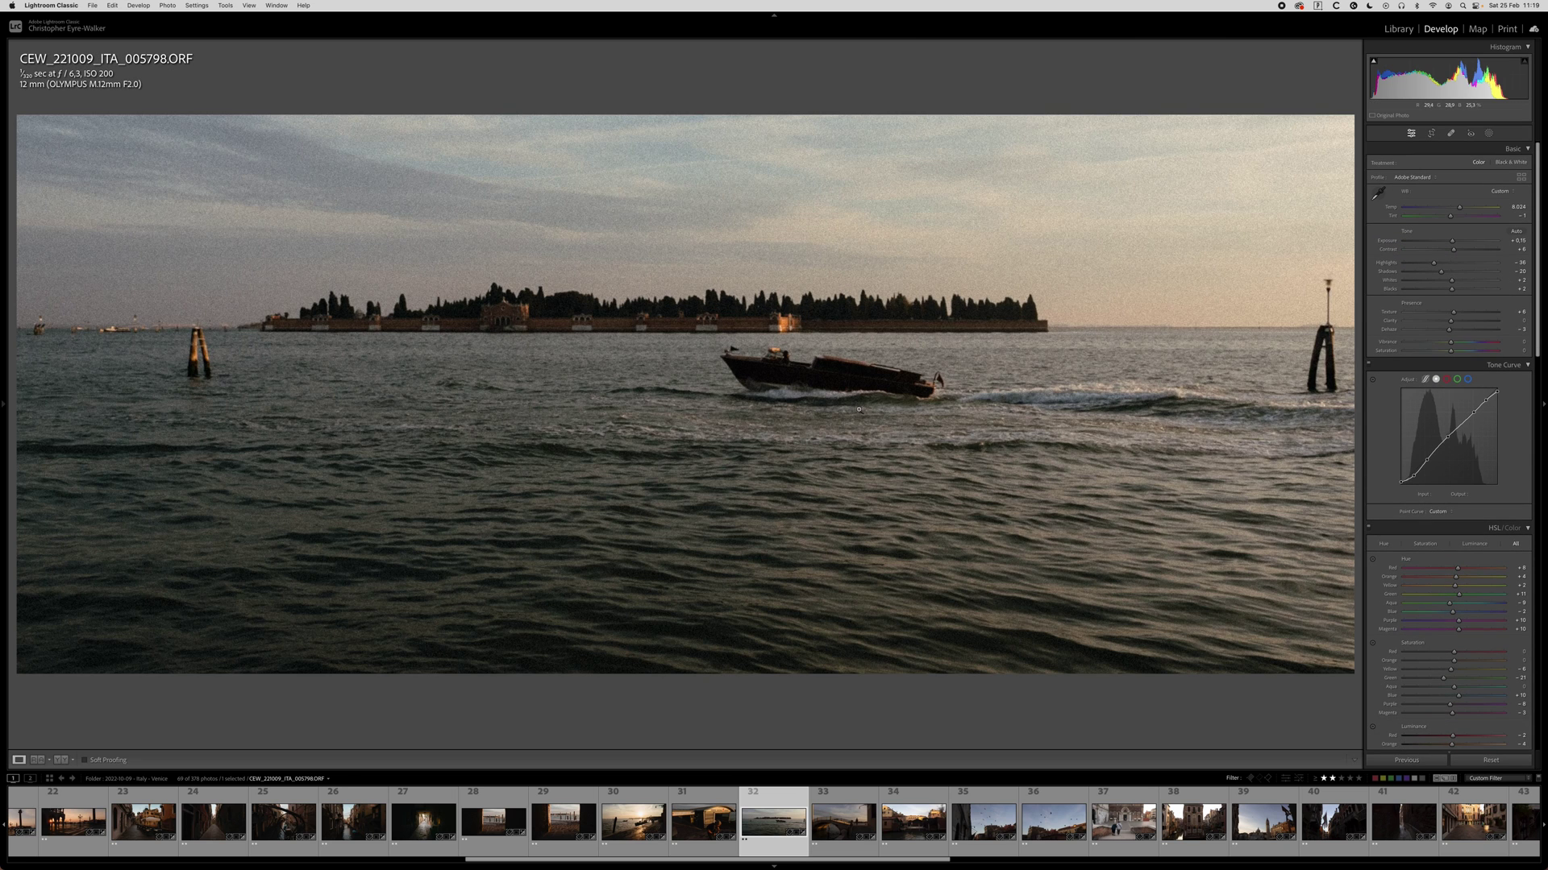
# Add a radial gradient mask around the motorboat, lower its Contrast, and compare the photo with the unedited version.
pyautogui.hotkey('shift', 'm')
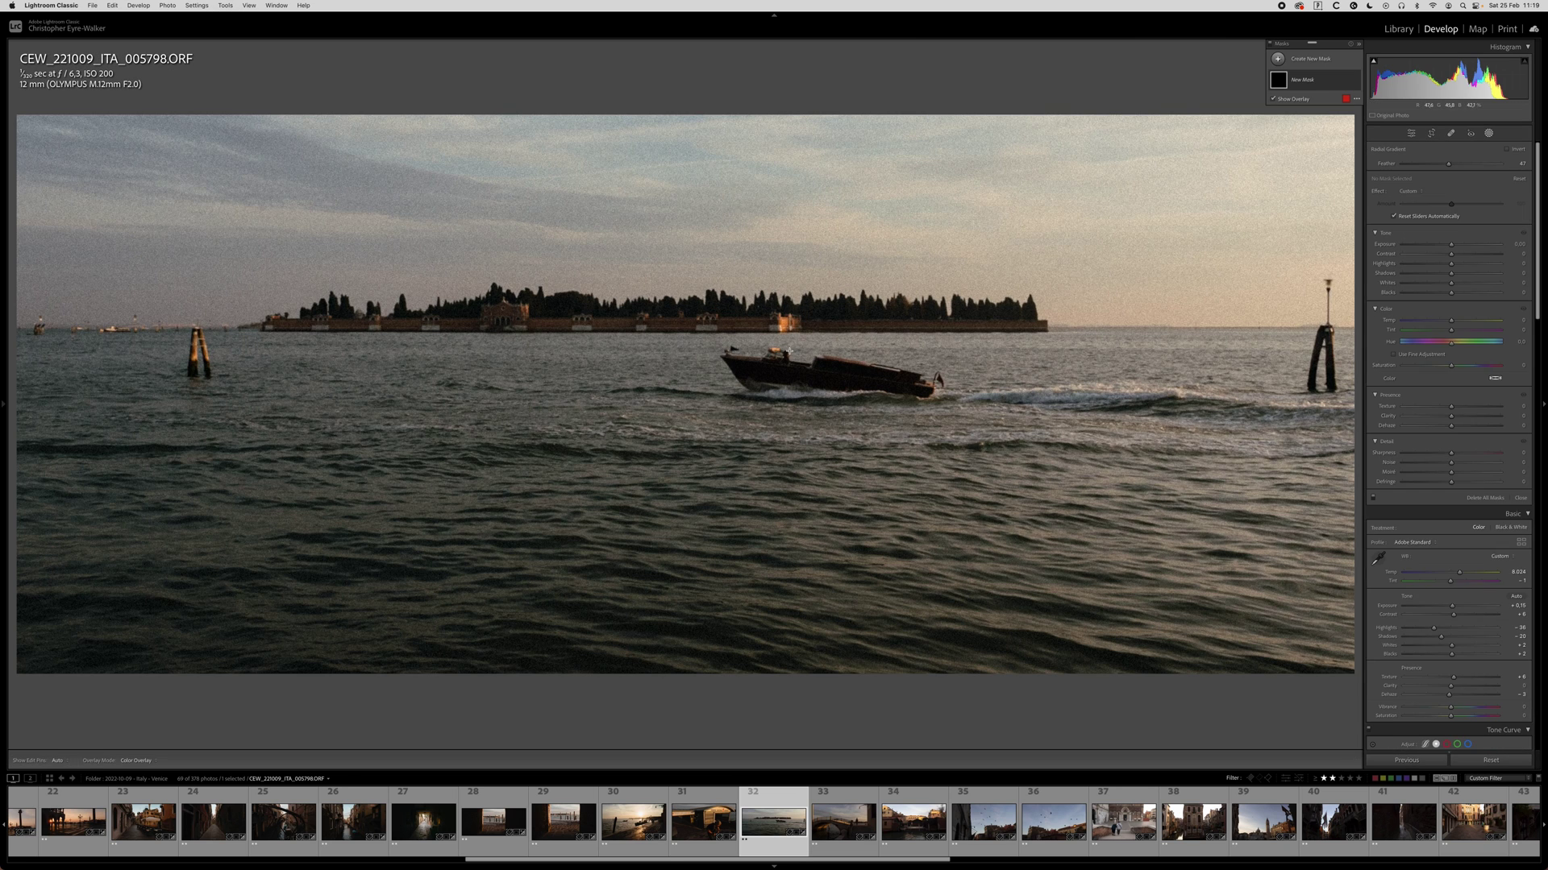
pyautogui.moveTo(785, 379); pyautogui.dragTo(944, 416)
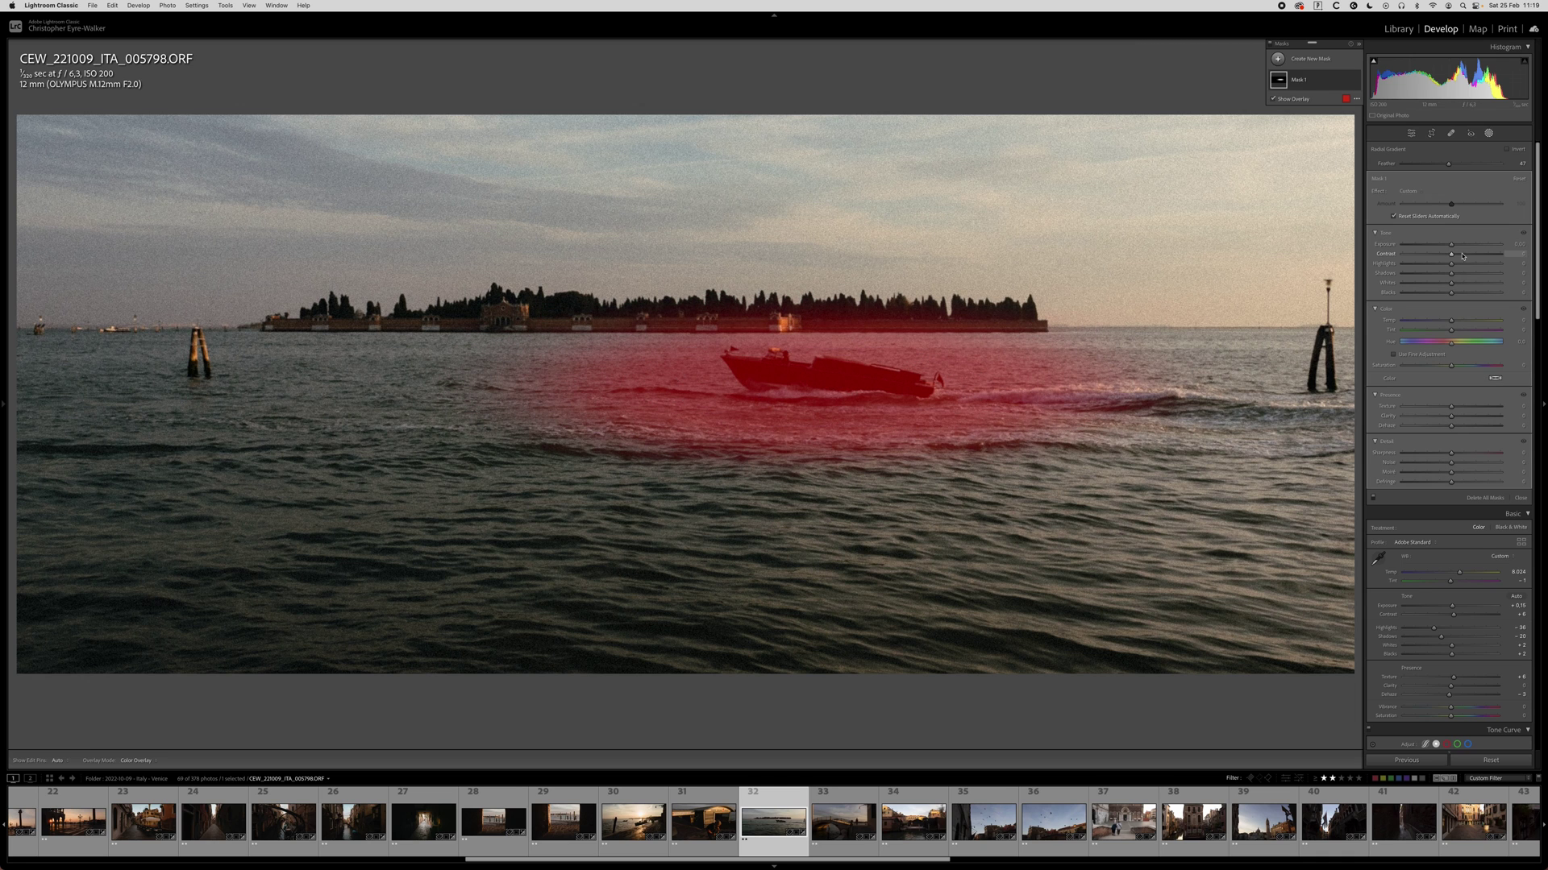
pyautogui.moveTo(1451, 256); pyautogui.dragTo(1437, 255)
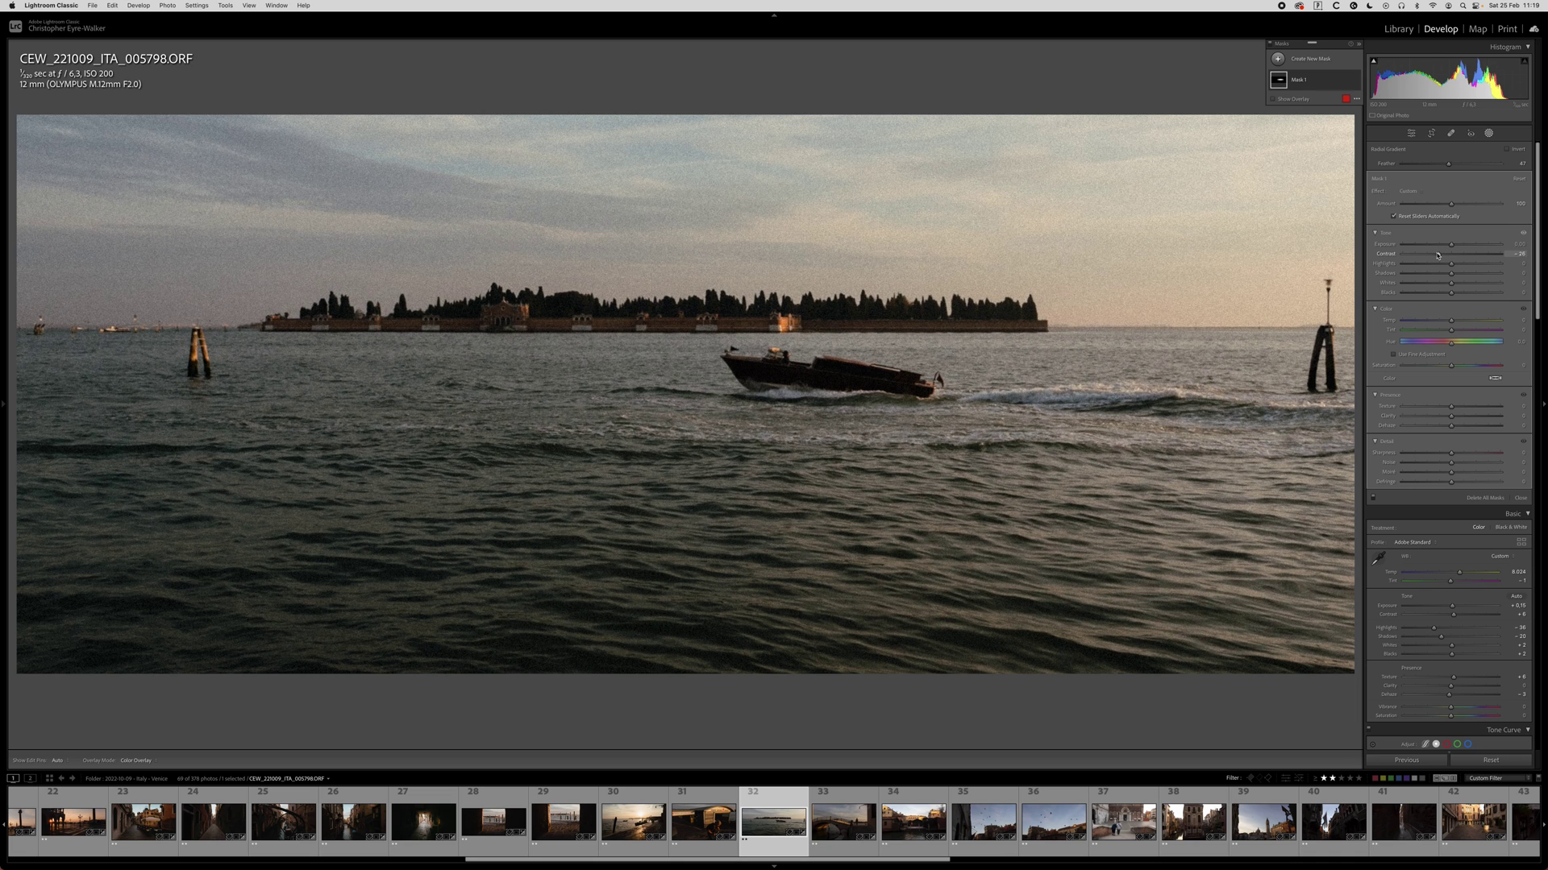
pyautogui.hotkey('shift', 'w')
pyautogui.press('\\')
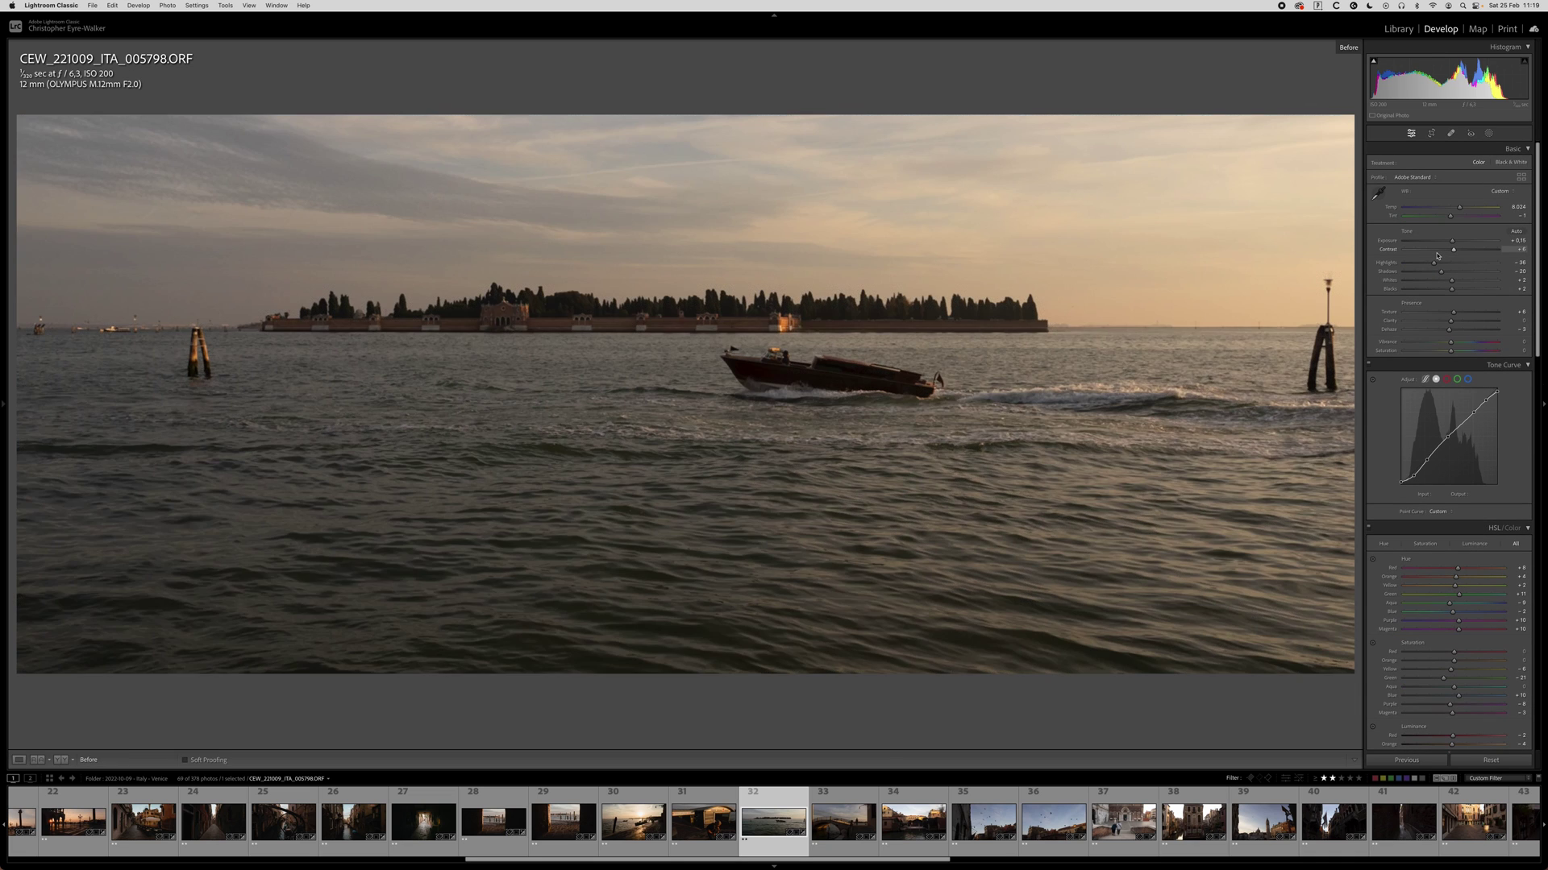
# Copy the motorboat photo's develop settings without crop or masks and apply them to the next photo, the bridge scene.
pyautogui.press('\\')
pyautogui.press('super+shift+c')
pyautogui.press('Return')
pyautogui.press('Right')
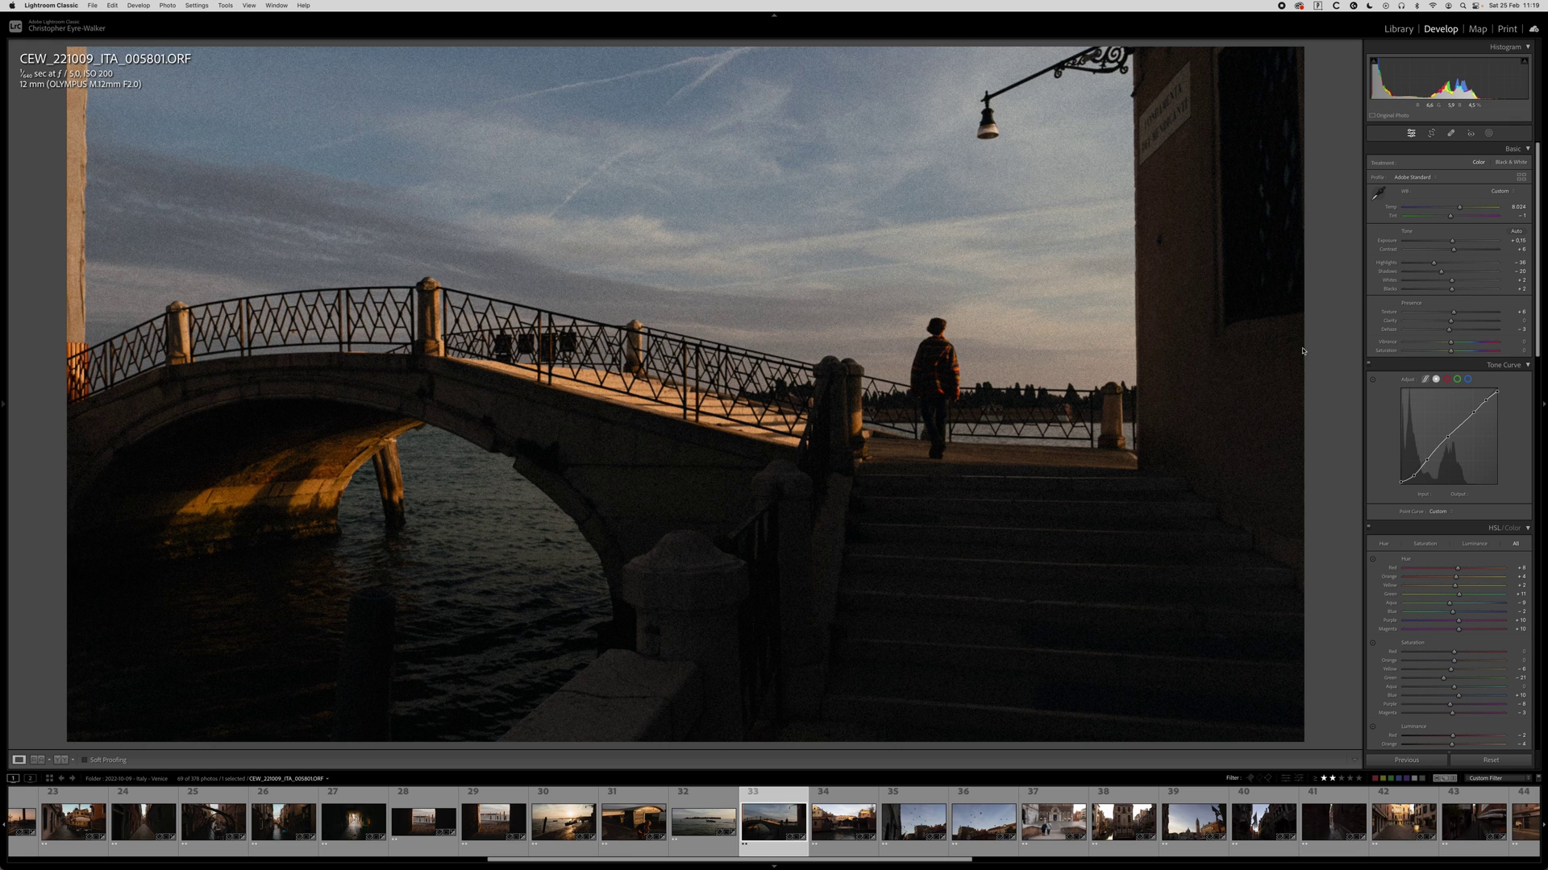
# Straighten the bridge photo slightly and reposition its crop to include more sky and less of the dark foreground.
pyautogui.press('r')
pyautogui.moveTo(1189, 332); pyautogui.dragTo(1190, 334)
pyautogui.moveTo(691, 387); pyautogui.dragTo(1208, 415)
pyautogui.press('Return')
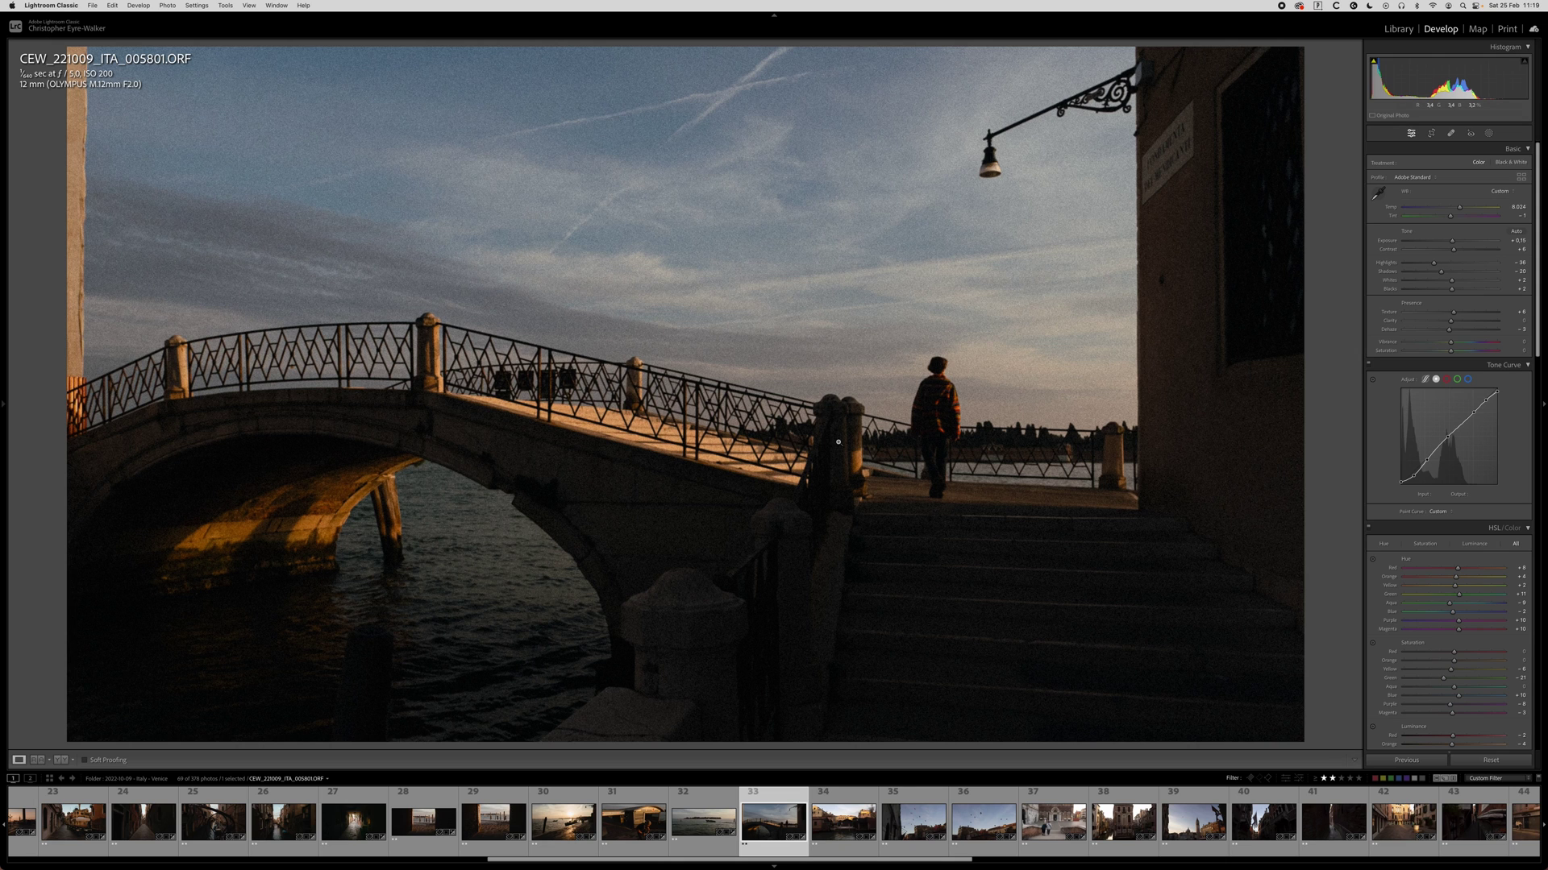
pyautogui.press('r')
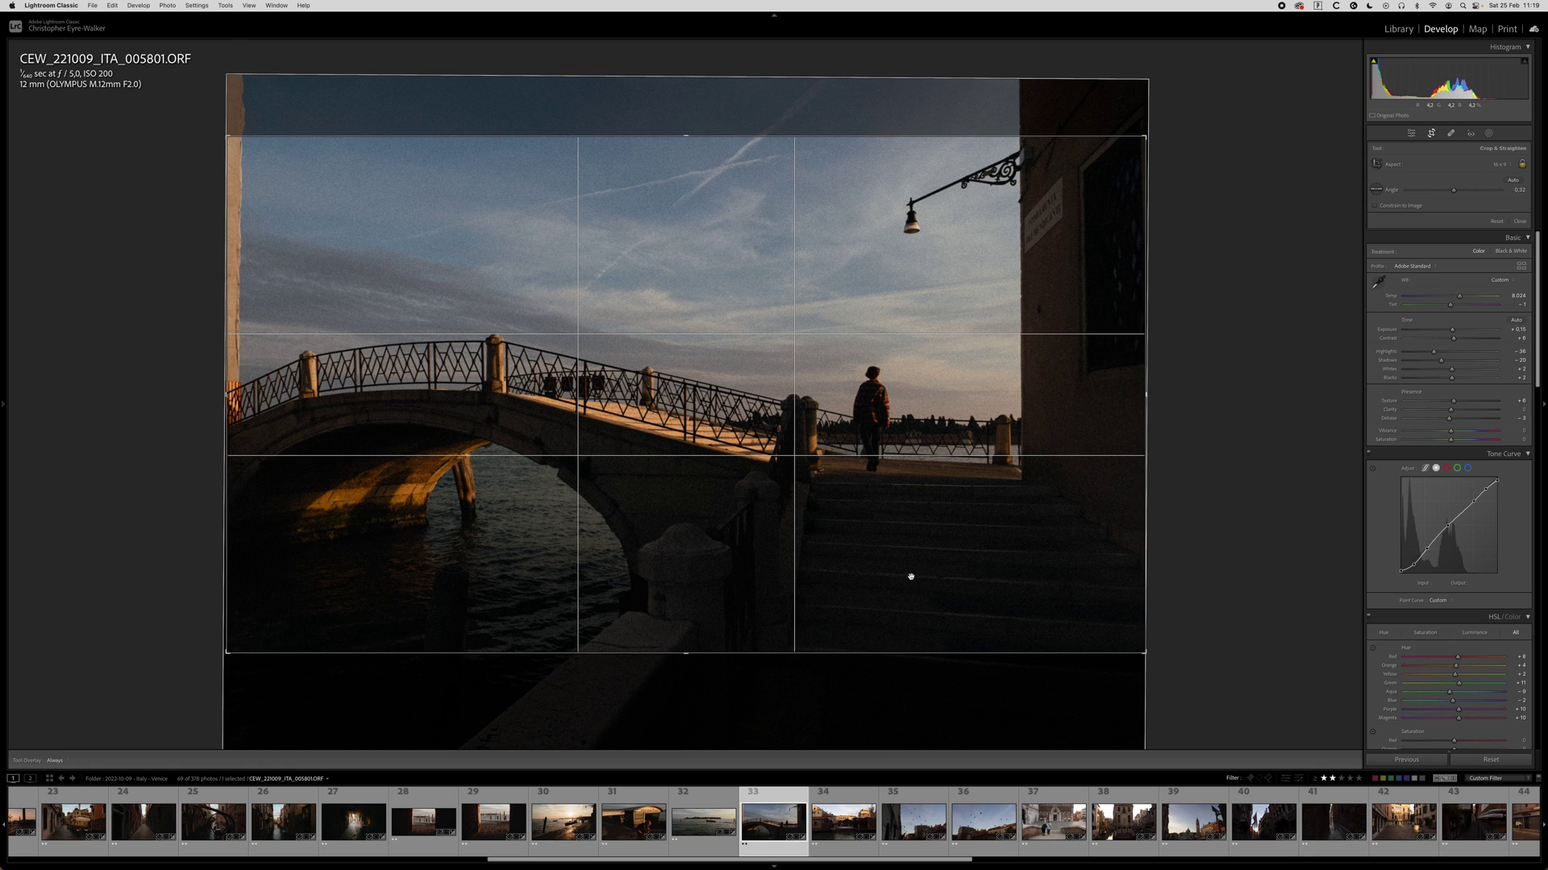
pyautogui.moveTo(654, 357)
pyautogui.mouseDown()
pyautogui.moveTo(648, 333)
pyautogui.moveTo(645, 374)
pyautogui.moveTo(637, 282)
pyautogui.moveTo(599, 382)
pyautogui.moveTo(596, 356)
pyautogui.moveTo(676, 353)
pyautogui.mouseUp()
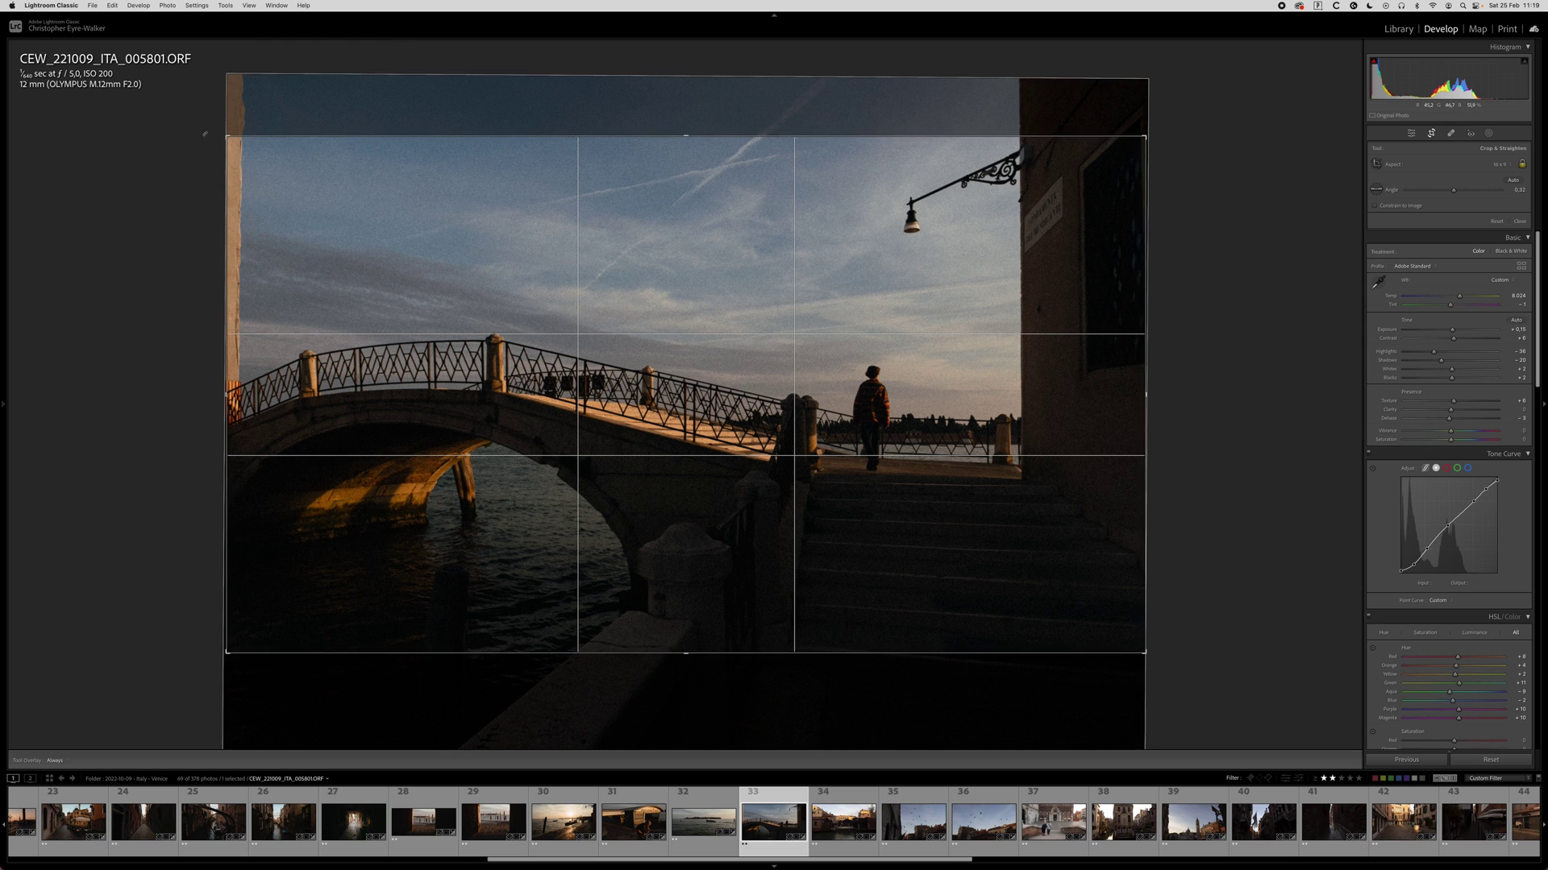
pyautogui.press('Return')
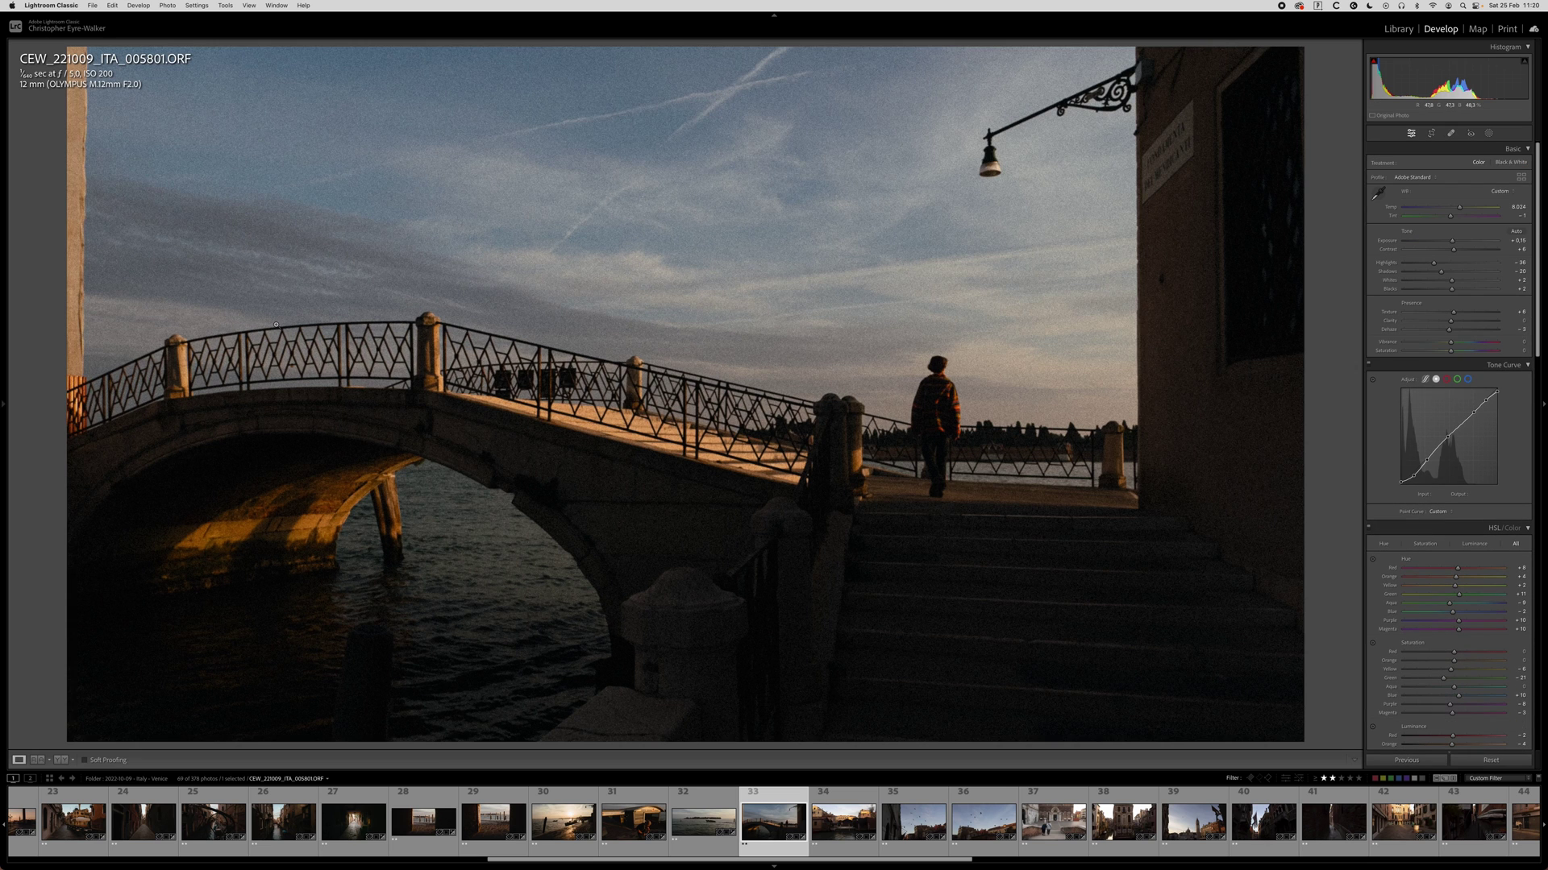
# Copy the bridge photo's develop settings without crop or masks and paste them onto the next photo, the canal boathouses.
pyautogui.press('super+shift+c')
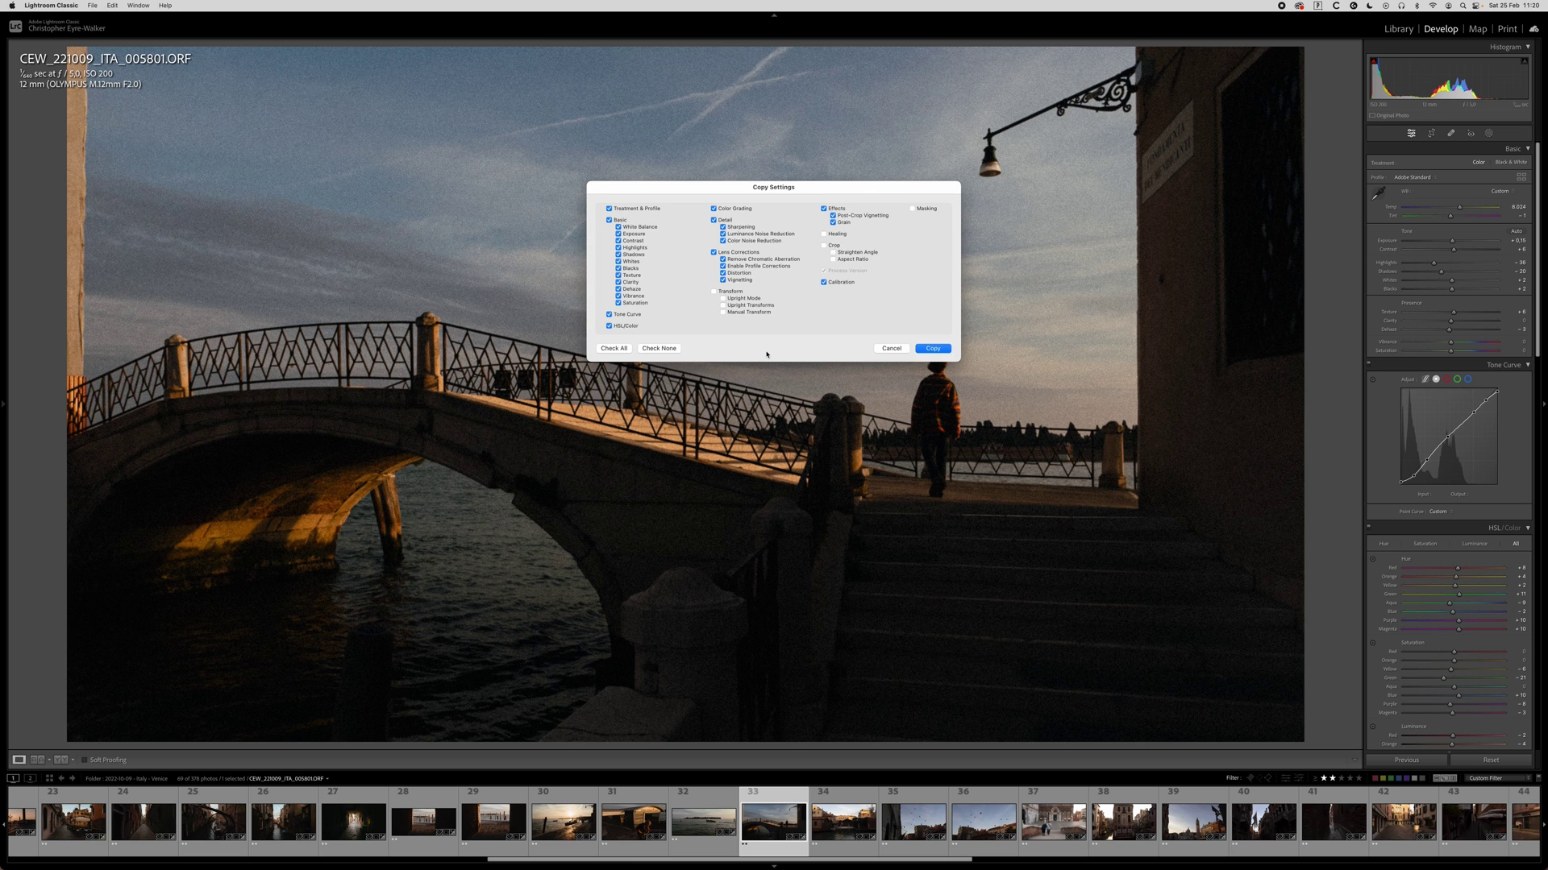
pyautogui.press('Return')
pyautogui.press('Right')
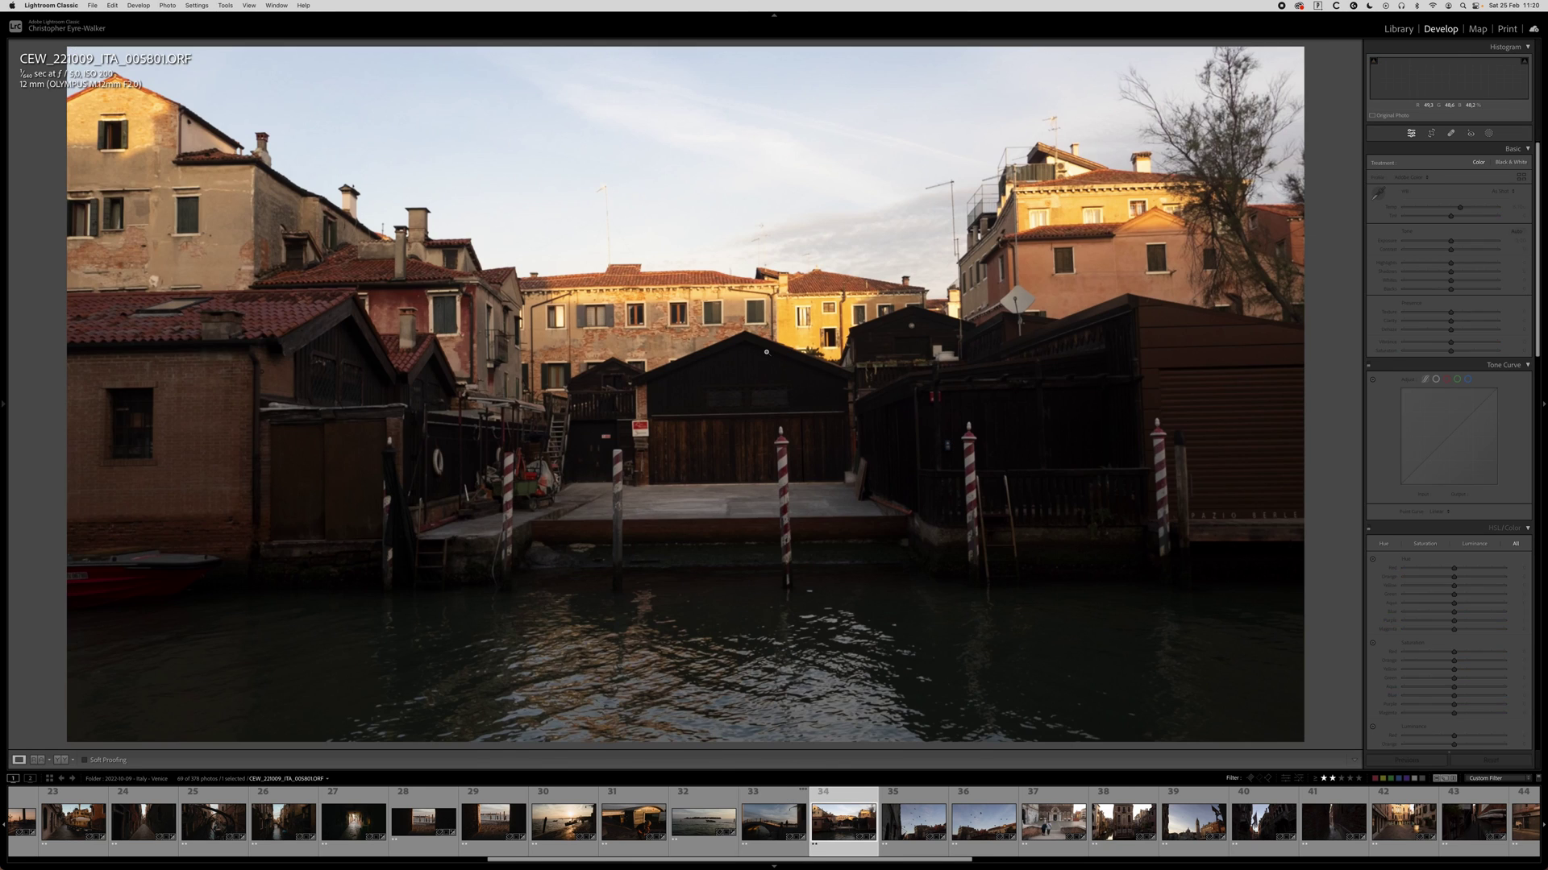
pyautogui.press('super+shift+v')
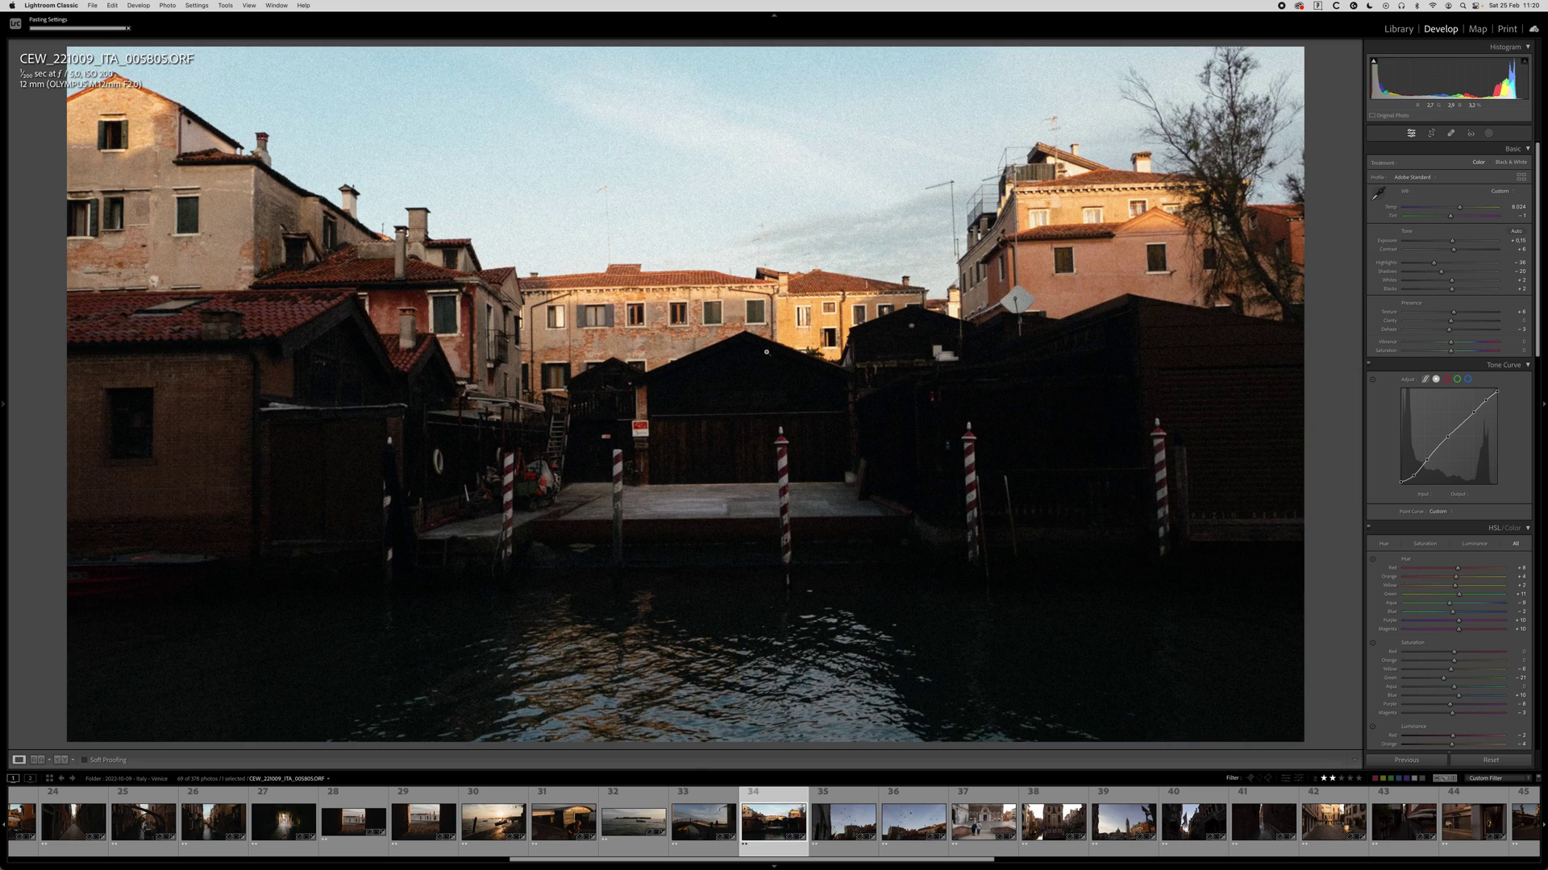
# Straighten the boathouse photo and reposition its crop slightly to include more sky.
pyautogui.press('r')
pyautogui.moveTo(1221, 332)
pyautogui.mouseDown()
pyautogui.moveTo(1228, 346)
pyautogui.moveTo(1235, 326)
pyautogui.mouseUp()
pyautogui.moveTo(1080, 384); pyautogui.dragTo(1084, 392)
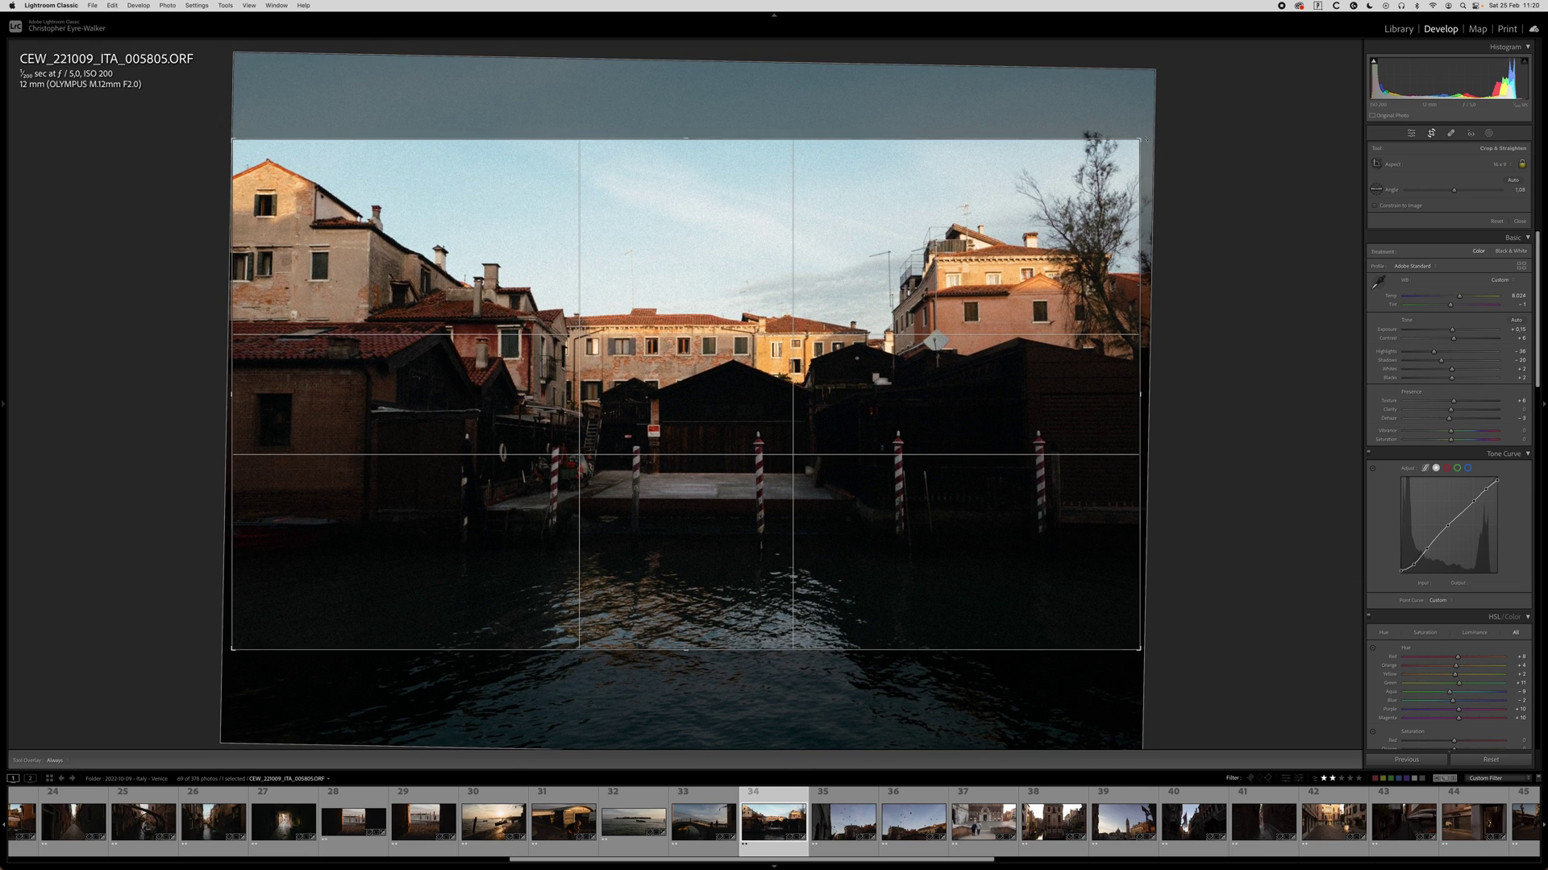
pyautogui.press('Return')
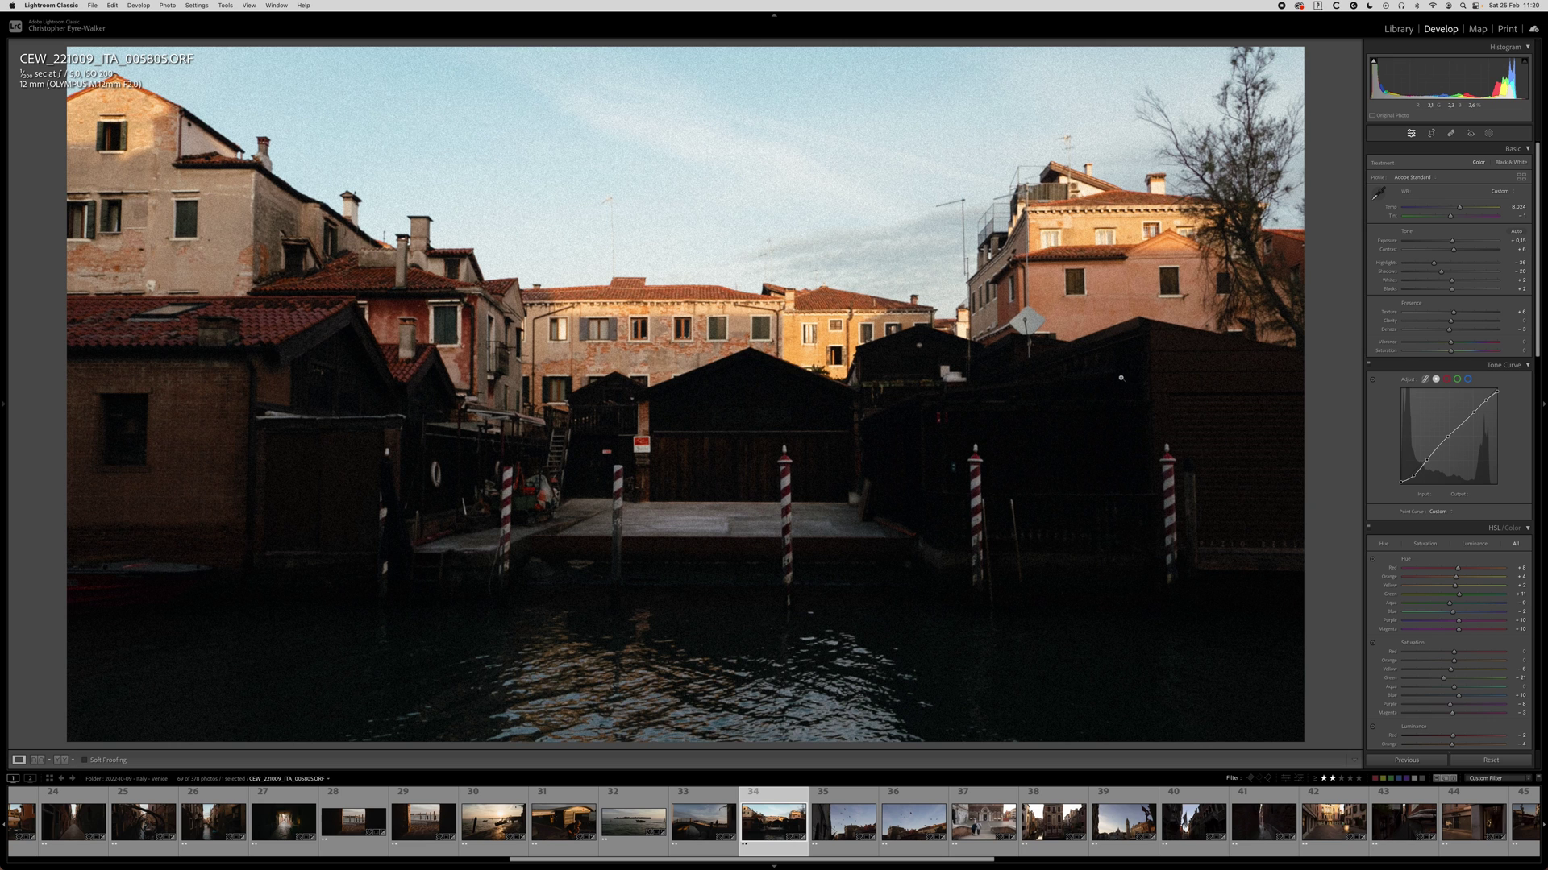
# Set the boathouse photo's Exposure to +0.40 and darken its sky with a linear gradient mask reaching down to the quay.
pyautogui.moveTo(1452, 241); pyautogui.dragTo(1455, 243)
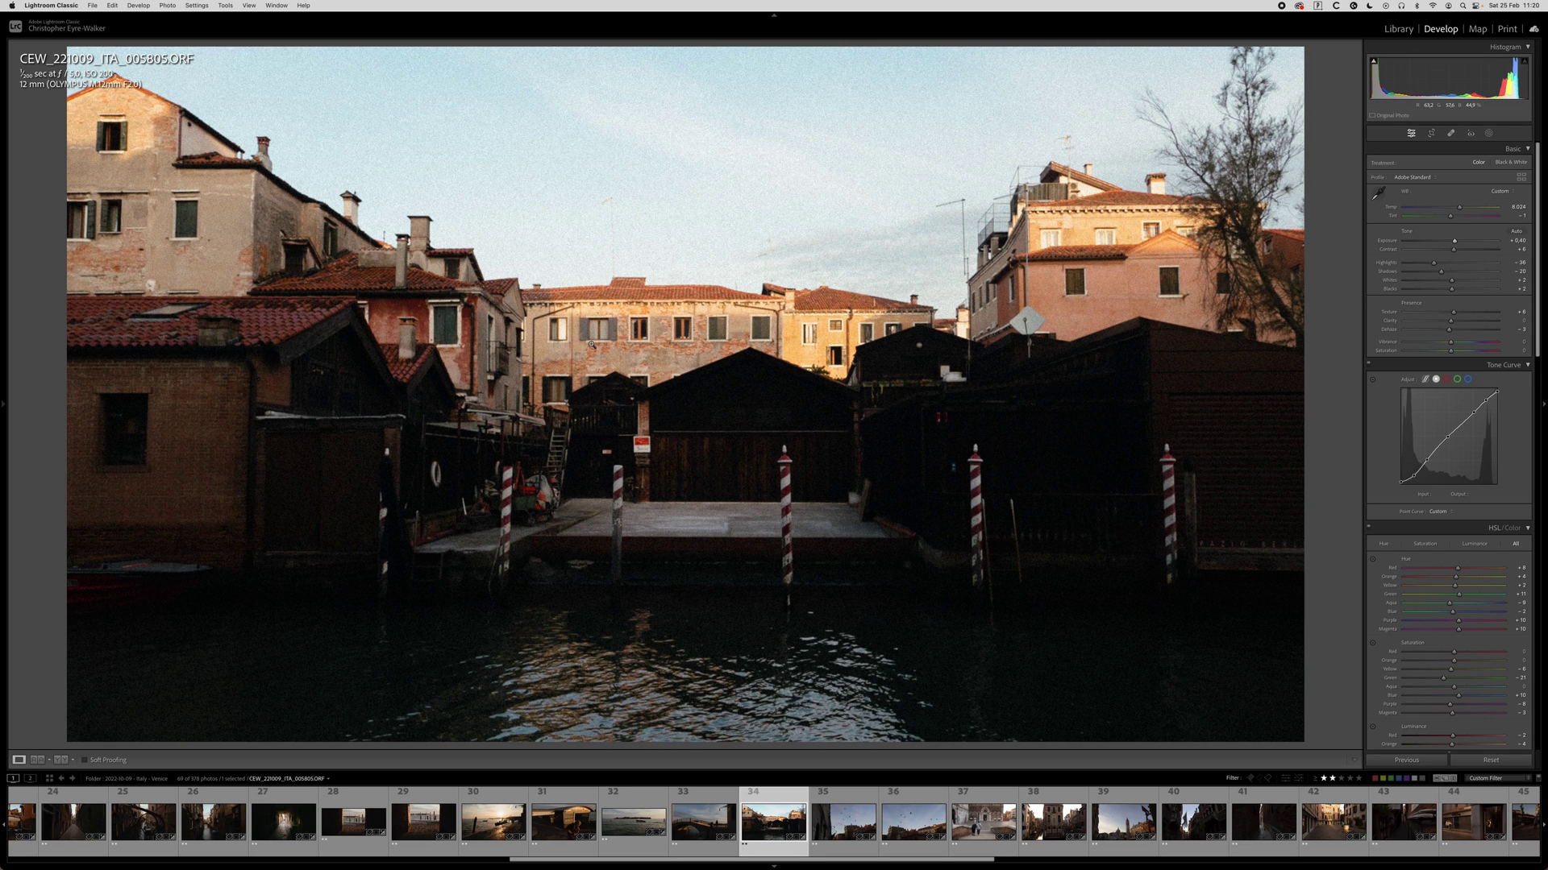
pyautogui.press('m')
pyautogui.moveTo(657, 135); pyautogui.dragTo(658, 516)
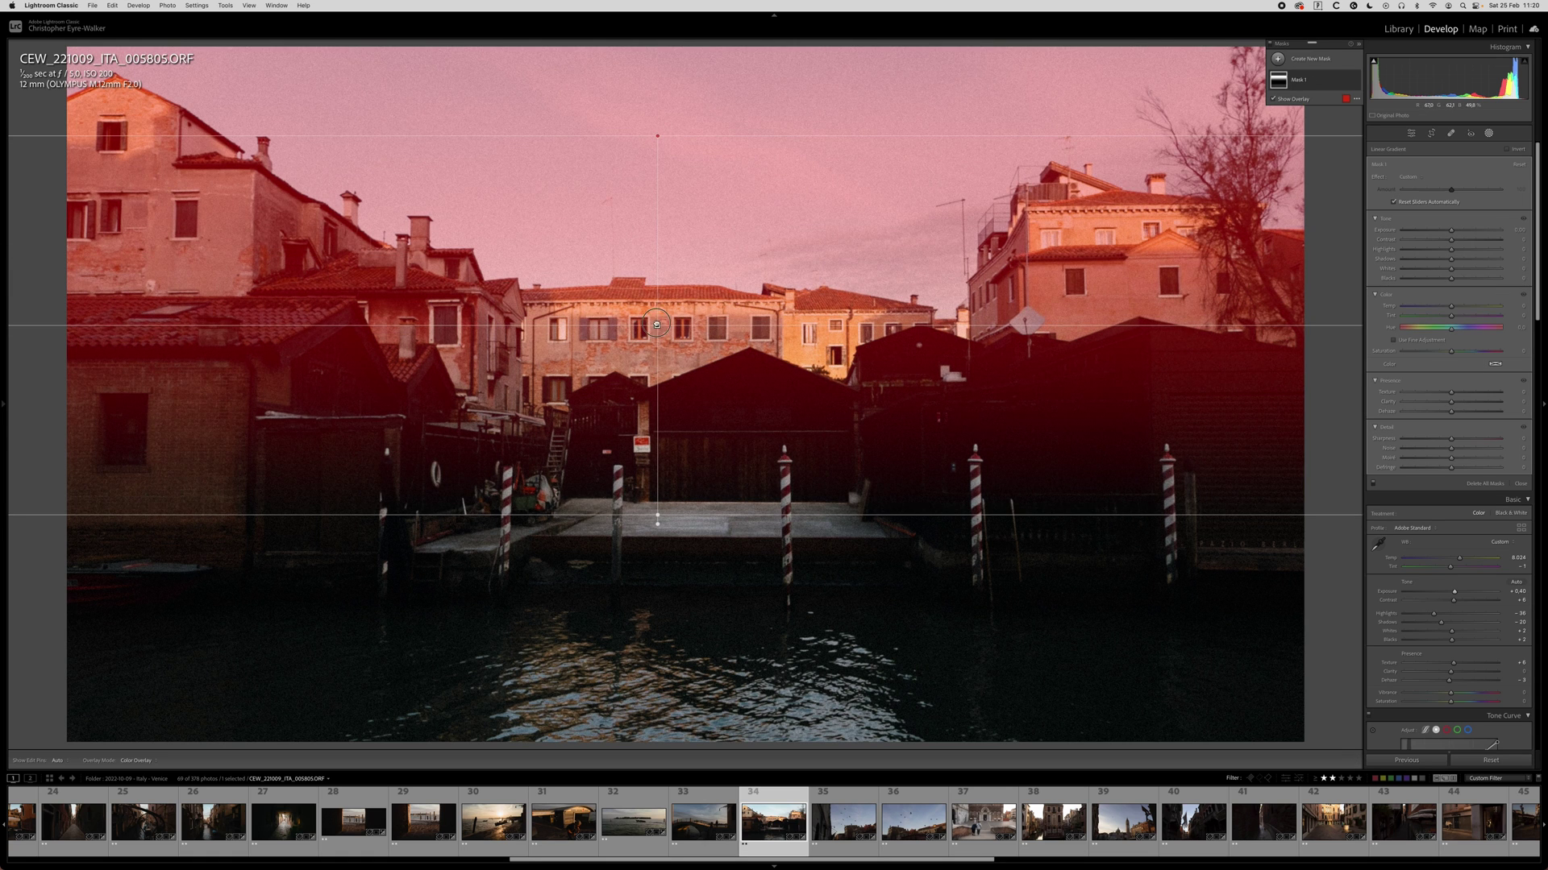
pyautogui.moveTo(1454, 233); pyautogui.dragTo(1442, 249)
# Add a wide radial gradient mask over the central boathouse and quay, raising its Exposure and Shadows.
pyautogui.hotkey('shift', 'm')
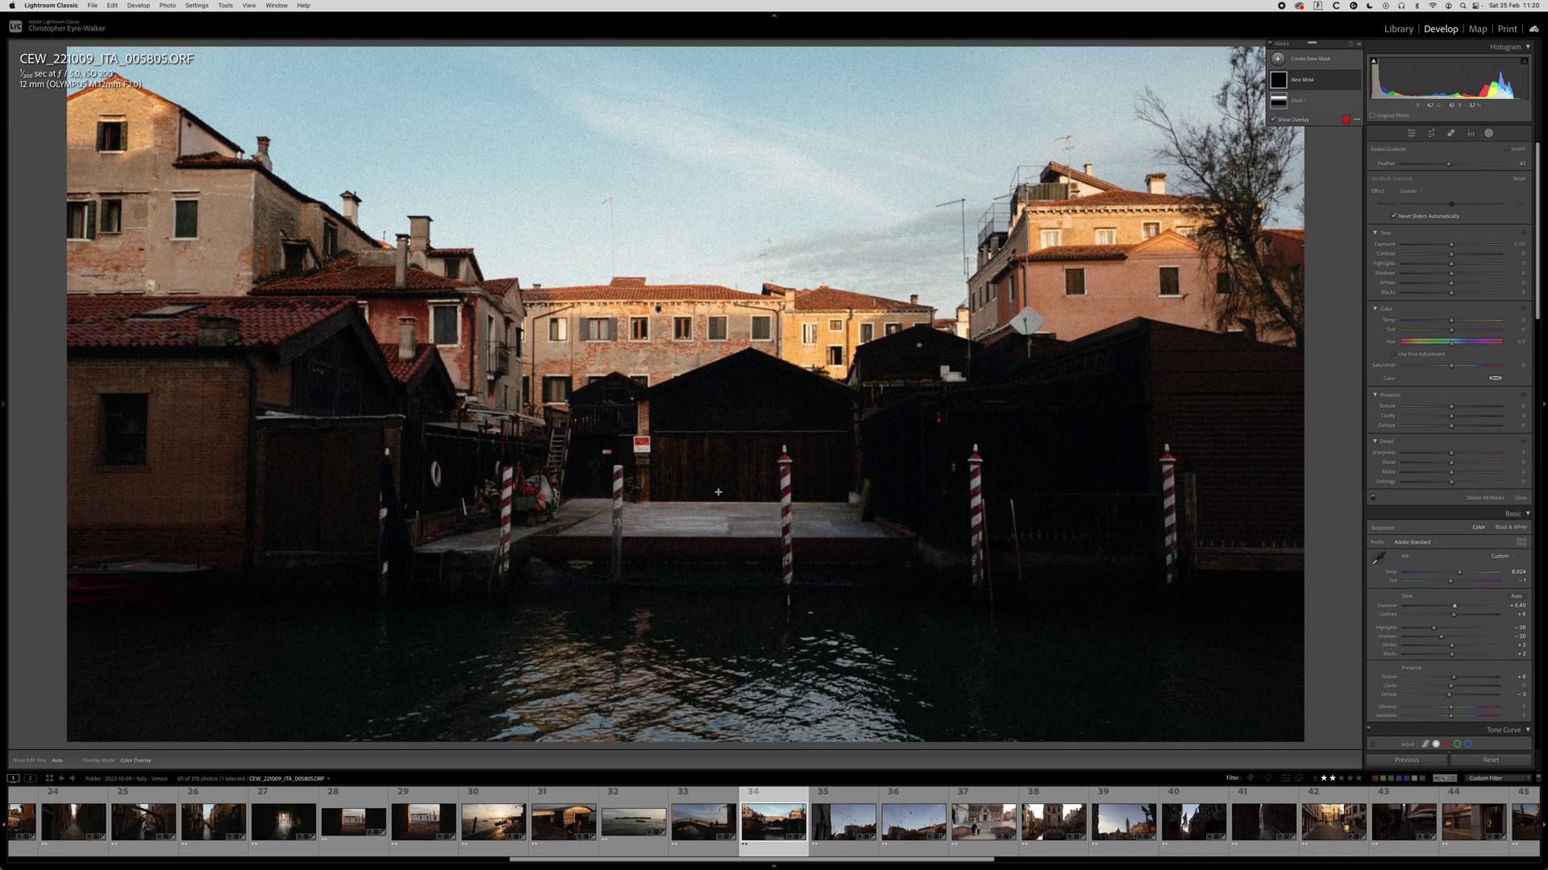
pyautogui.moveTo(674, 494); pyautogui.dragTo(1148, 631)
pyautogui.moveTo(1451, 244); pyautogui.dragTo(1460, 244)
pyautogui.moveTo(1144, 496); pyautogui.dragTo(1146, 495)
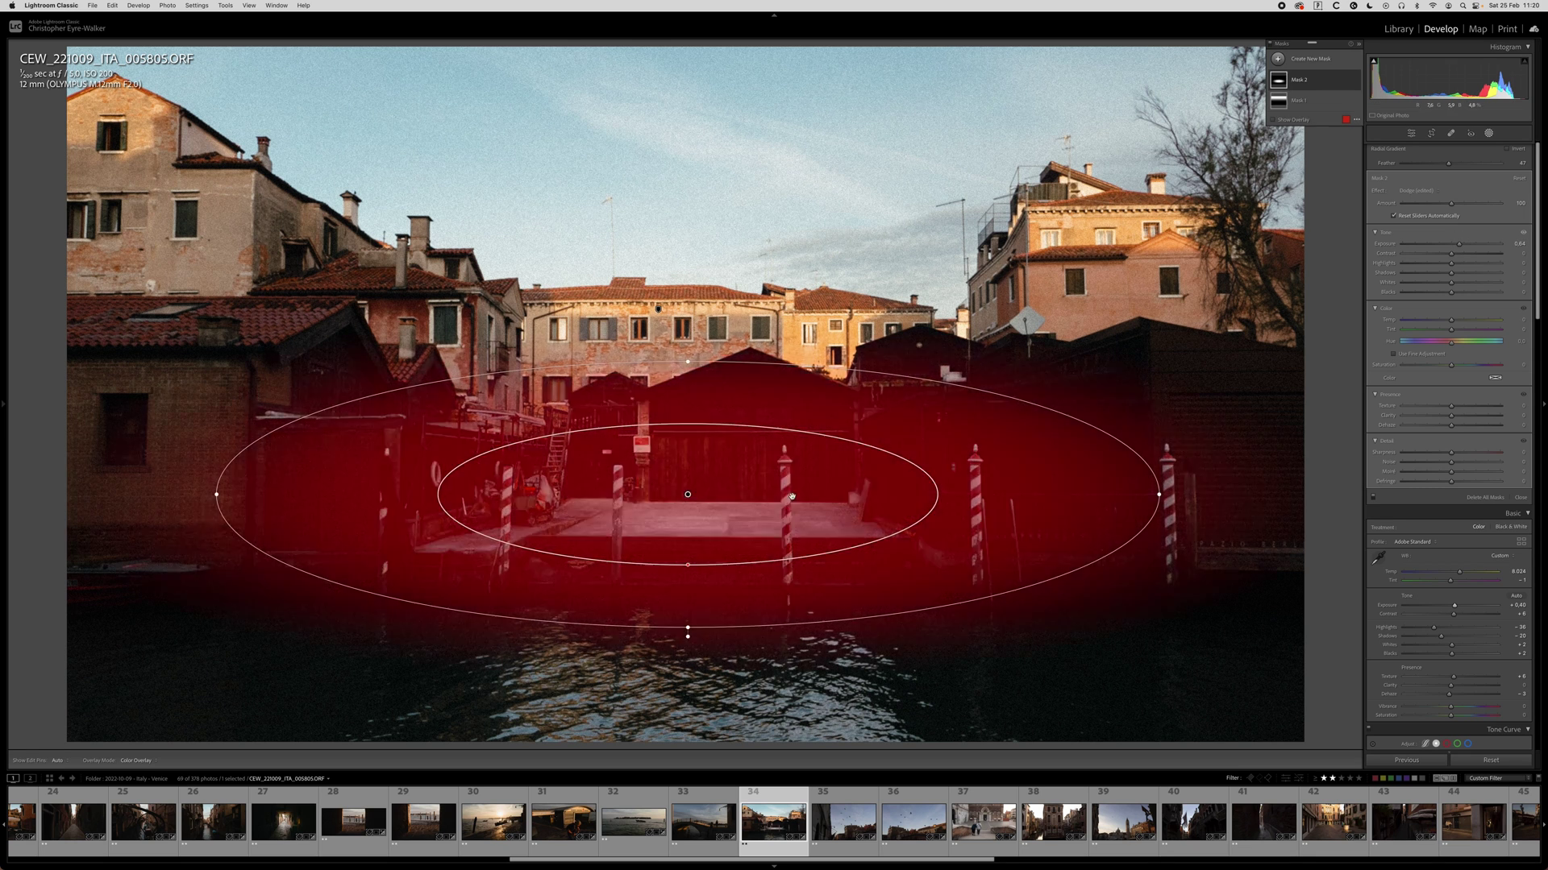
pyautogui.moveTo(1452, 274); pyautogui.dragTo(1463, 277)
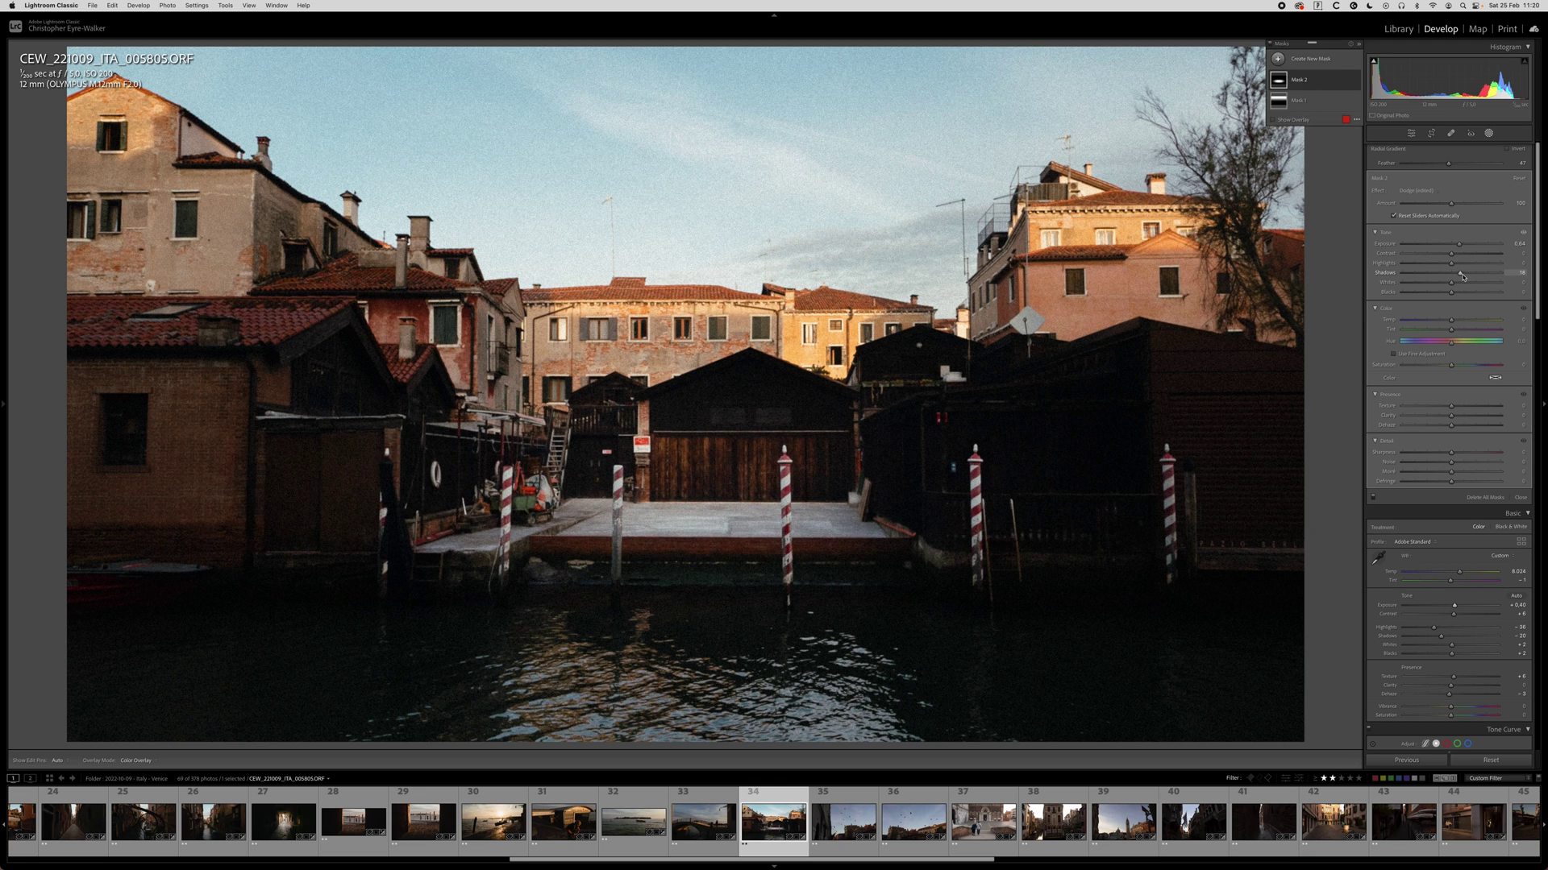
pyautogui.press('Escape')
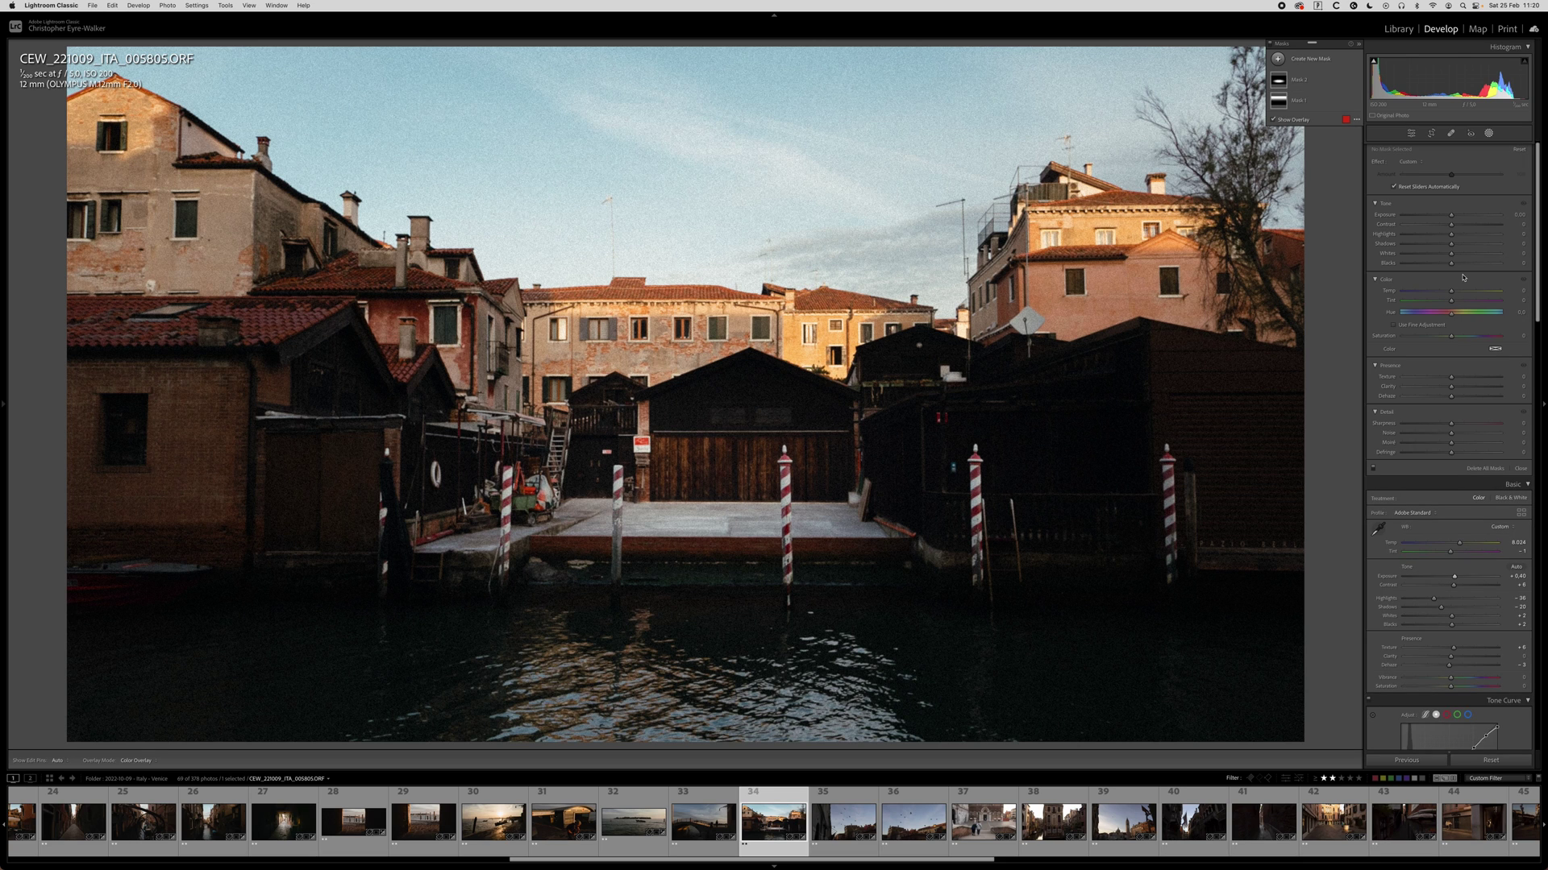
# Copy the boathouse photo's develop settings and paste them onto the next photo, birds flying above the rooftops.
pyautogui.press('super+shift+c')
pyautogui.press('Return')
pyautogui.press('Right')
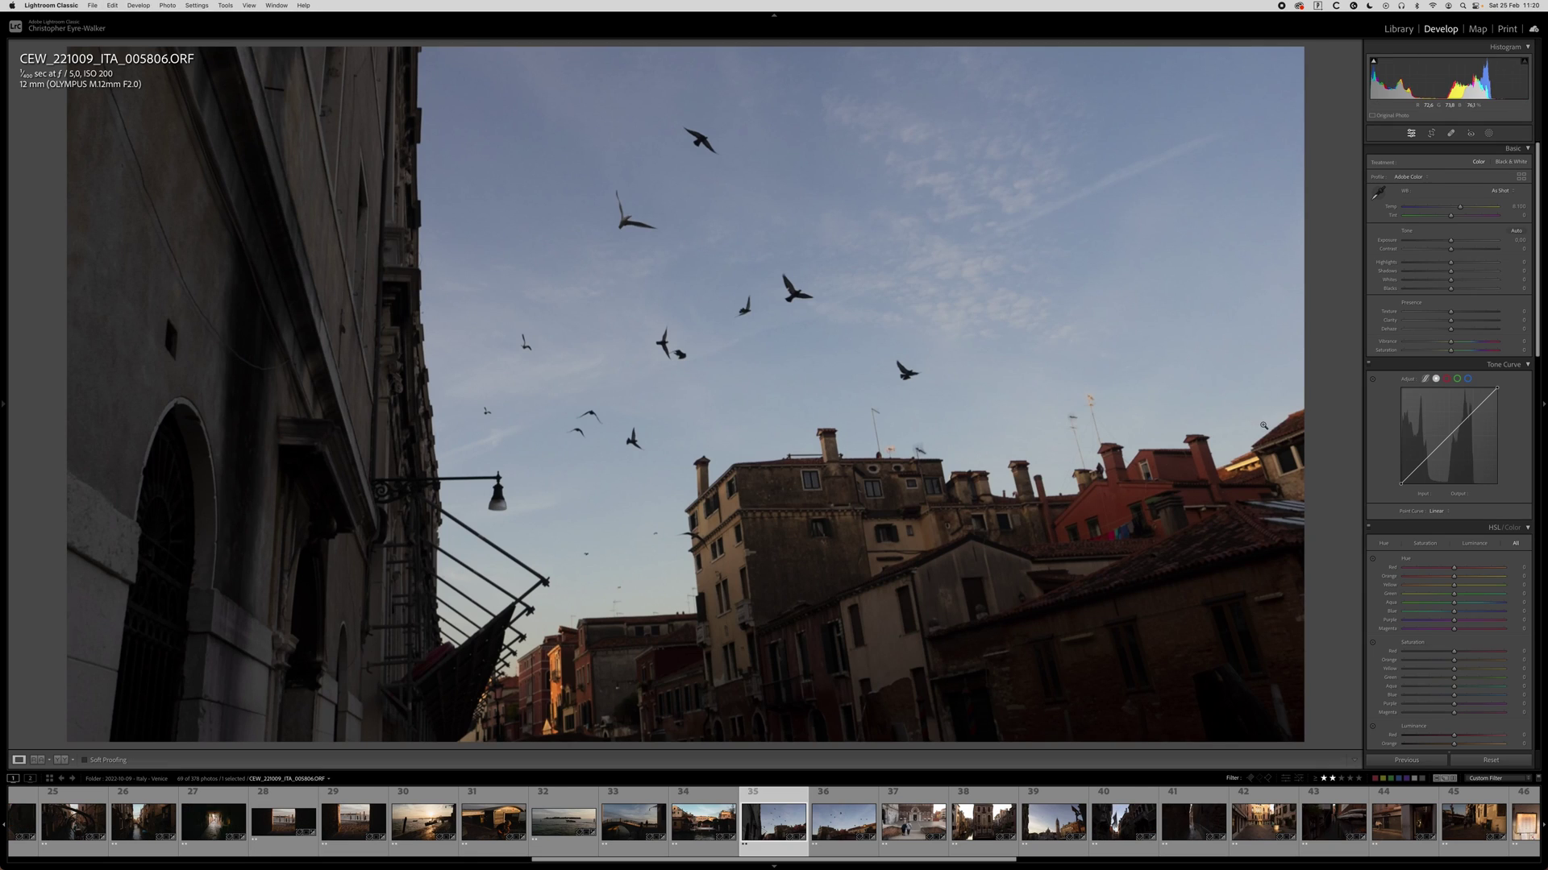
pyautogui.press('super+shift+v')
# Rotate the flying-birds photo's crop to level the central building and shift it to include more sky.
pyautogui.press('r')
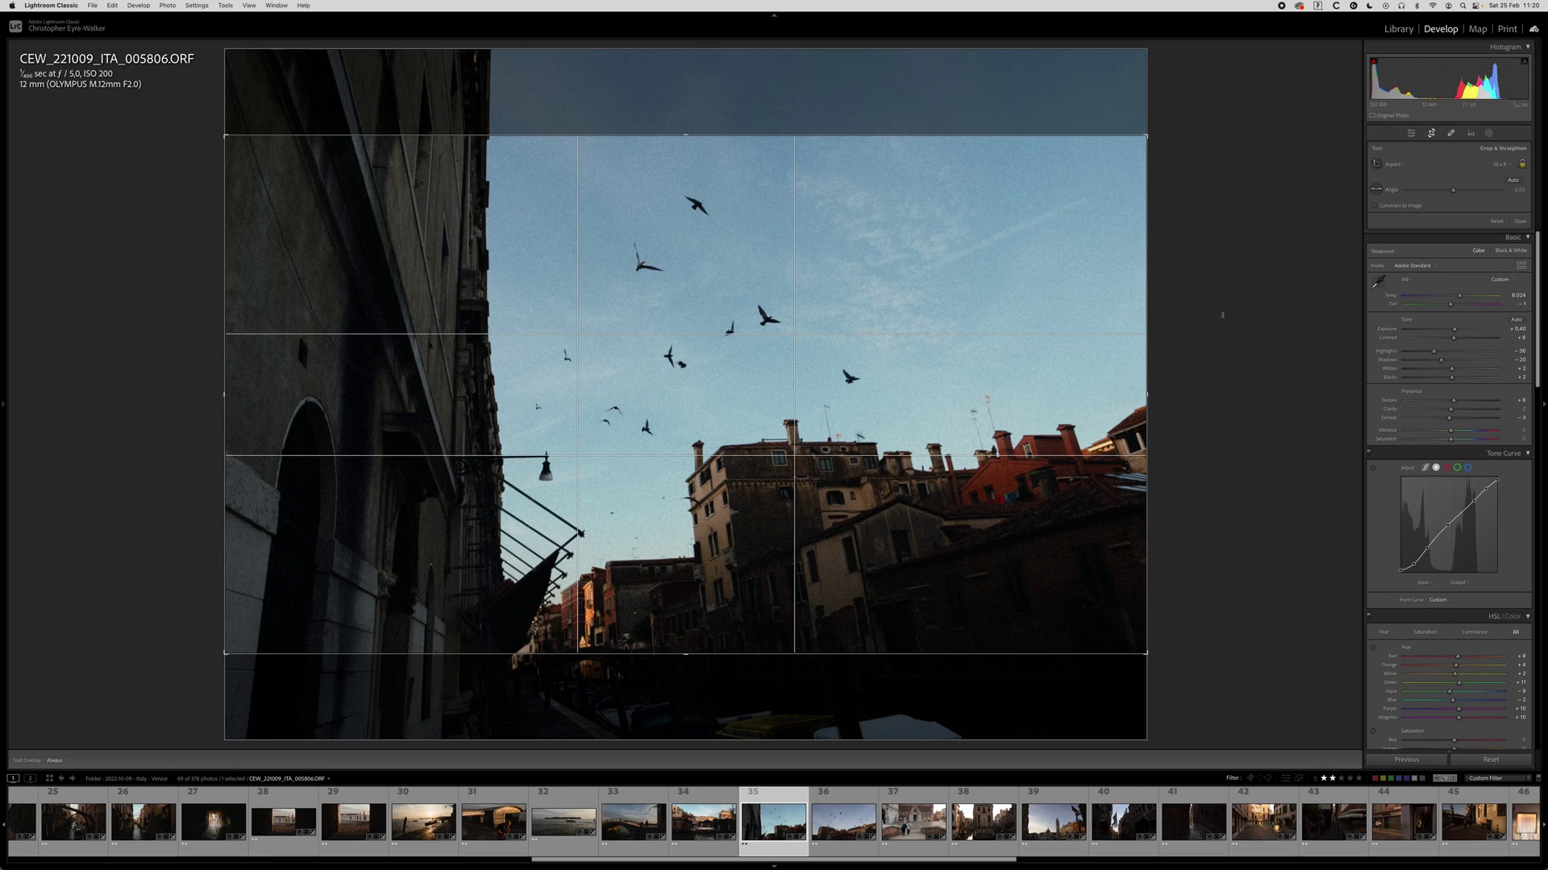
pyautogui.moveTo(1227, 320); pyautogui.dragTo(1224, 294)
pyautogui.press('Return')
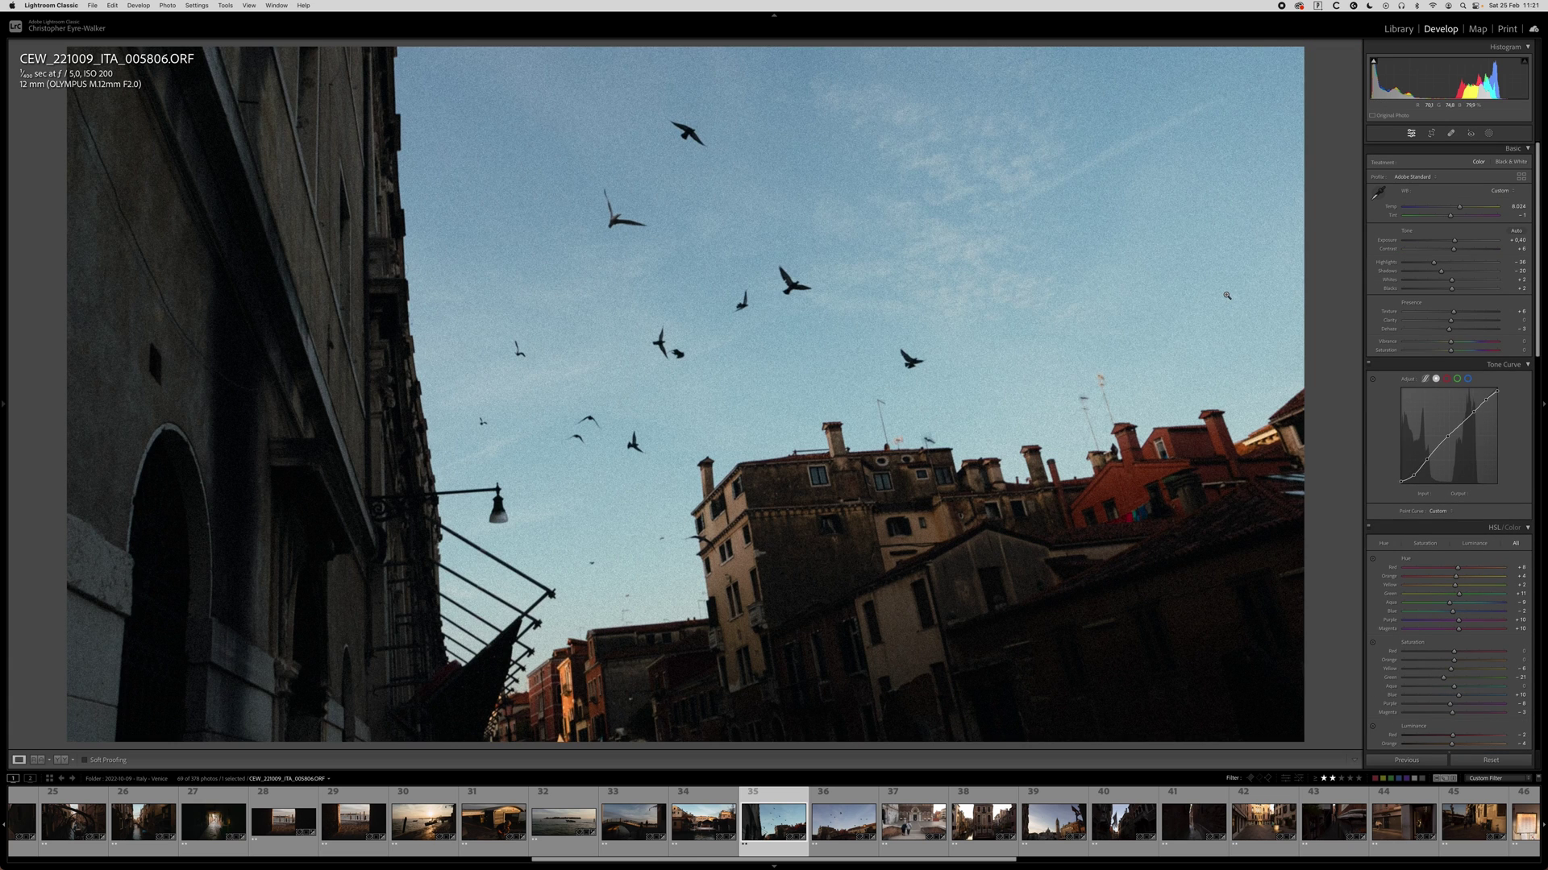
pyautogui.press('r')
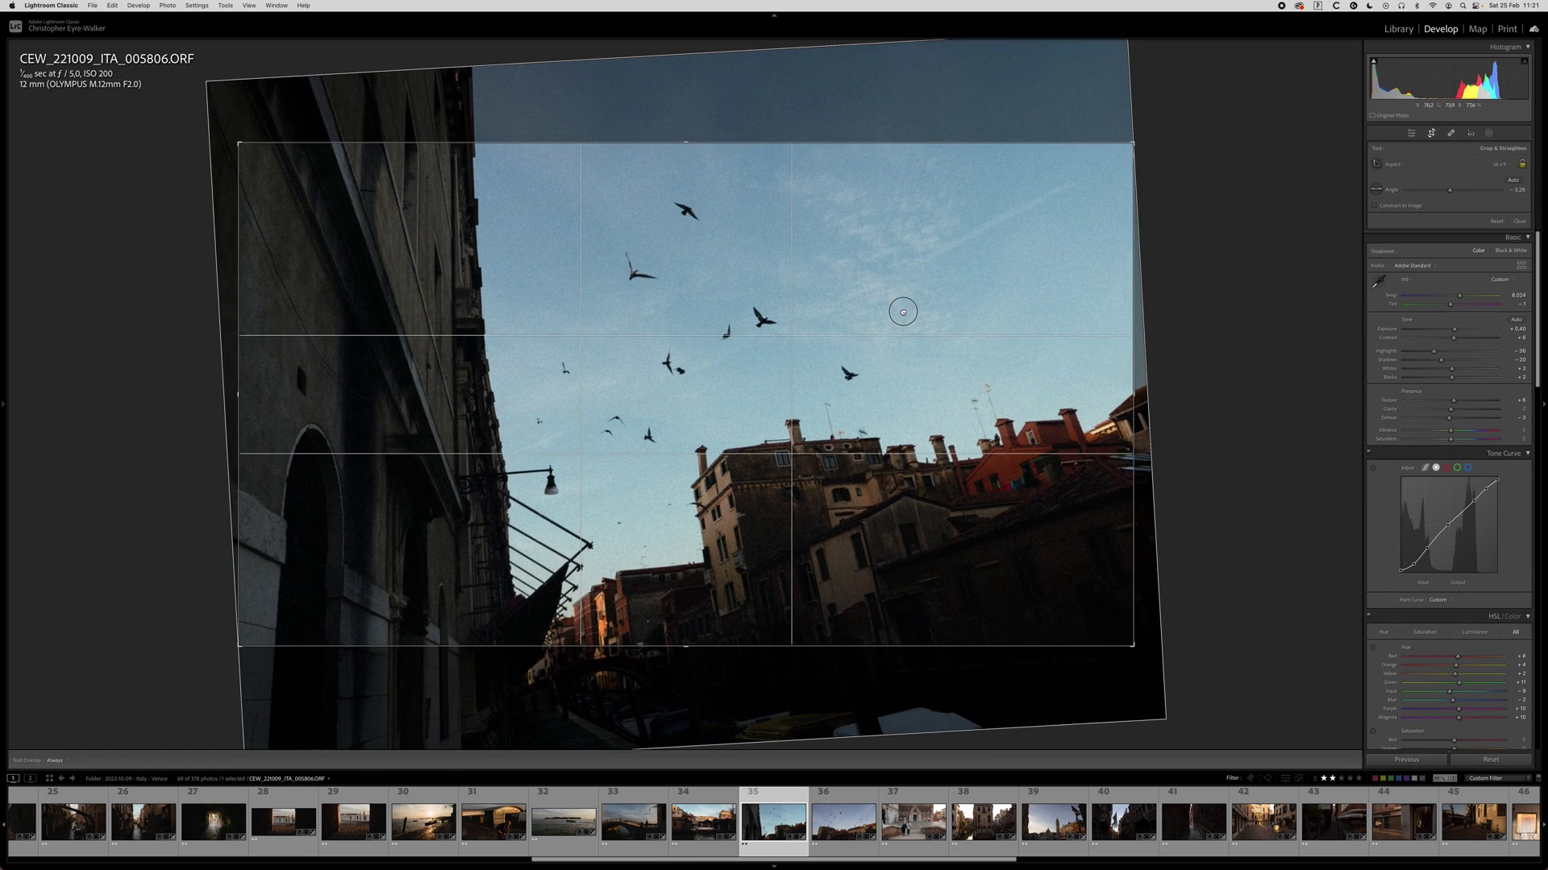
pyautogui.press('Return')
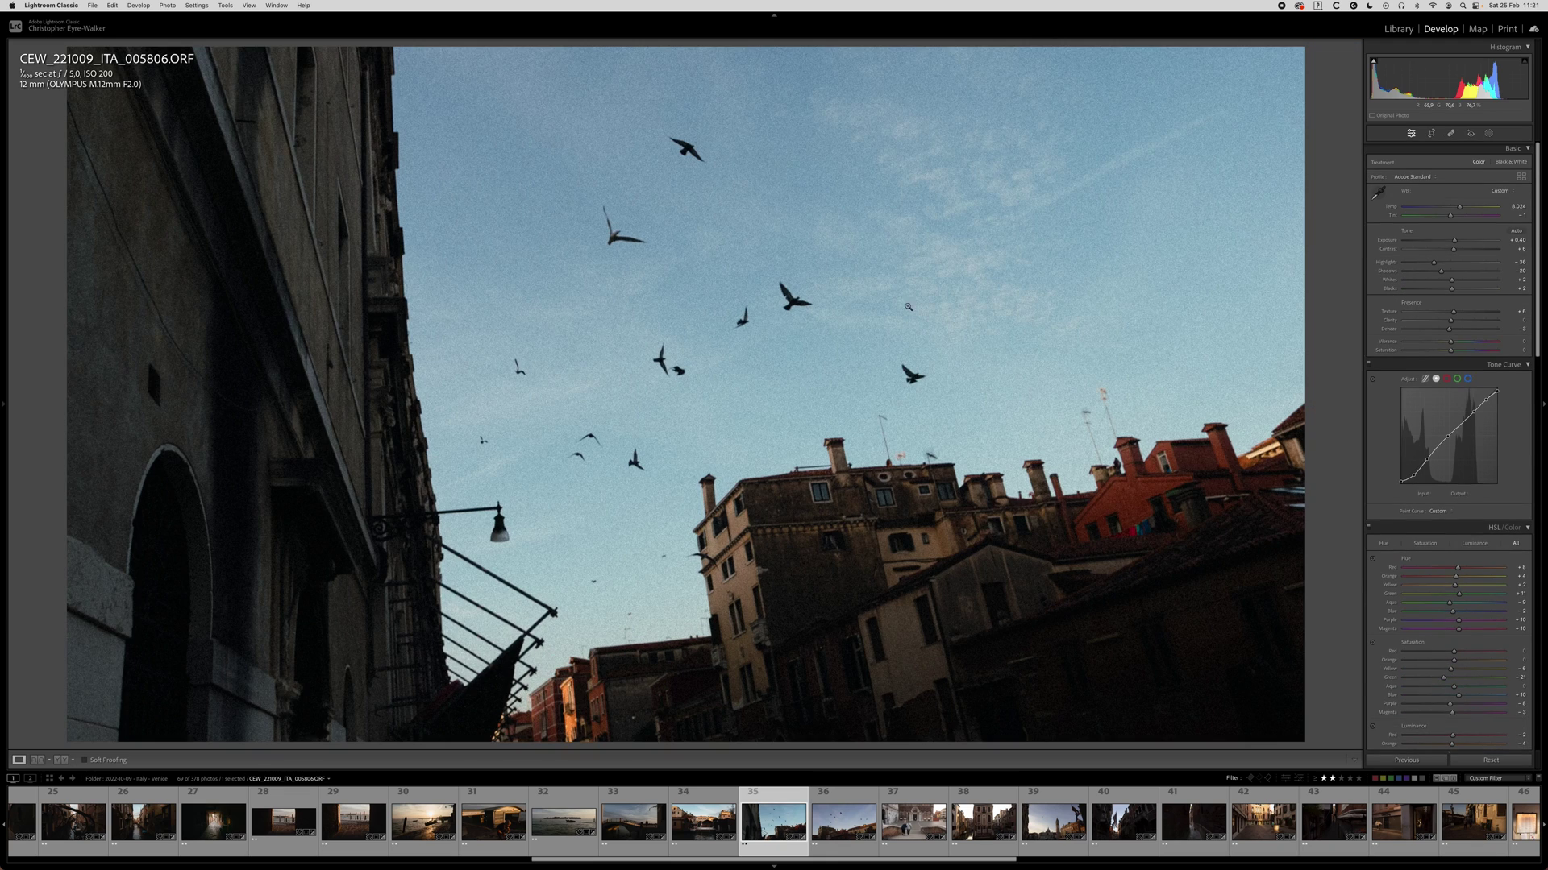
pyautogui.press('r')
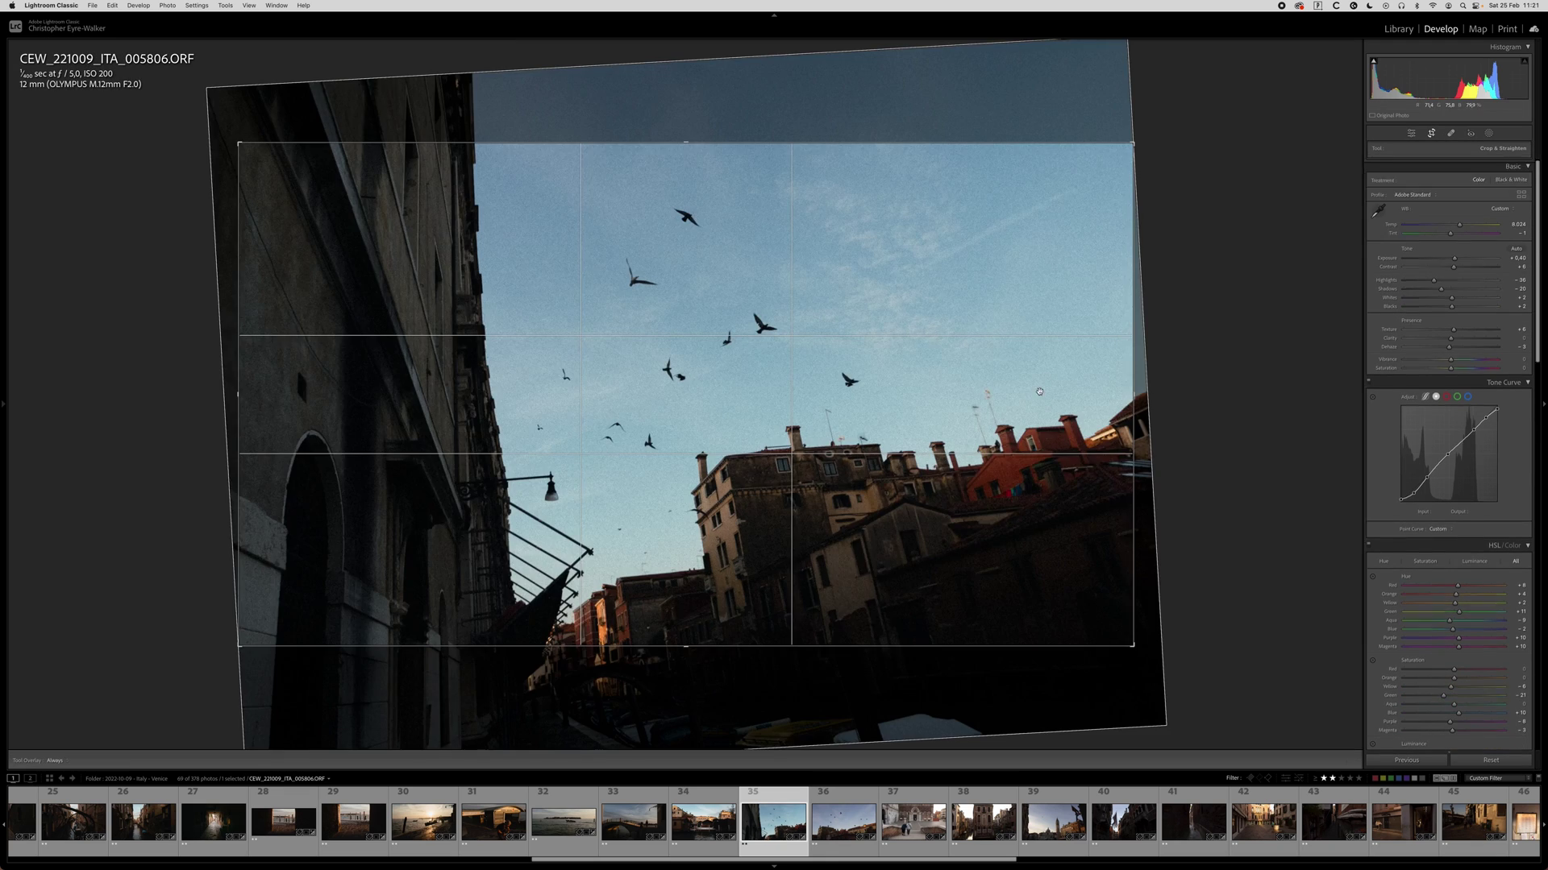
pyautogui.moveTo(1239, 374); pyautogui.dragTo(1232, 489)
pyautogui.press('Return')
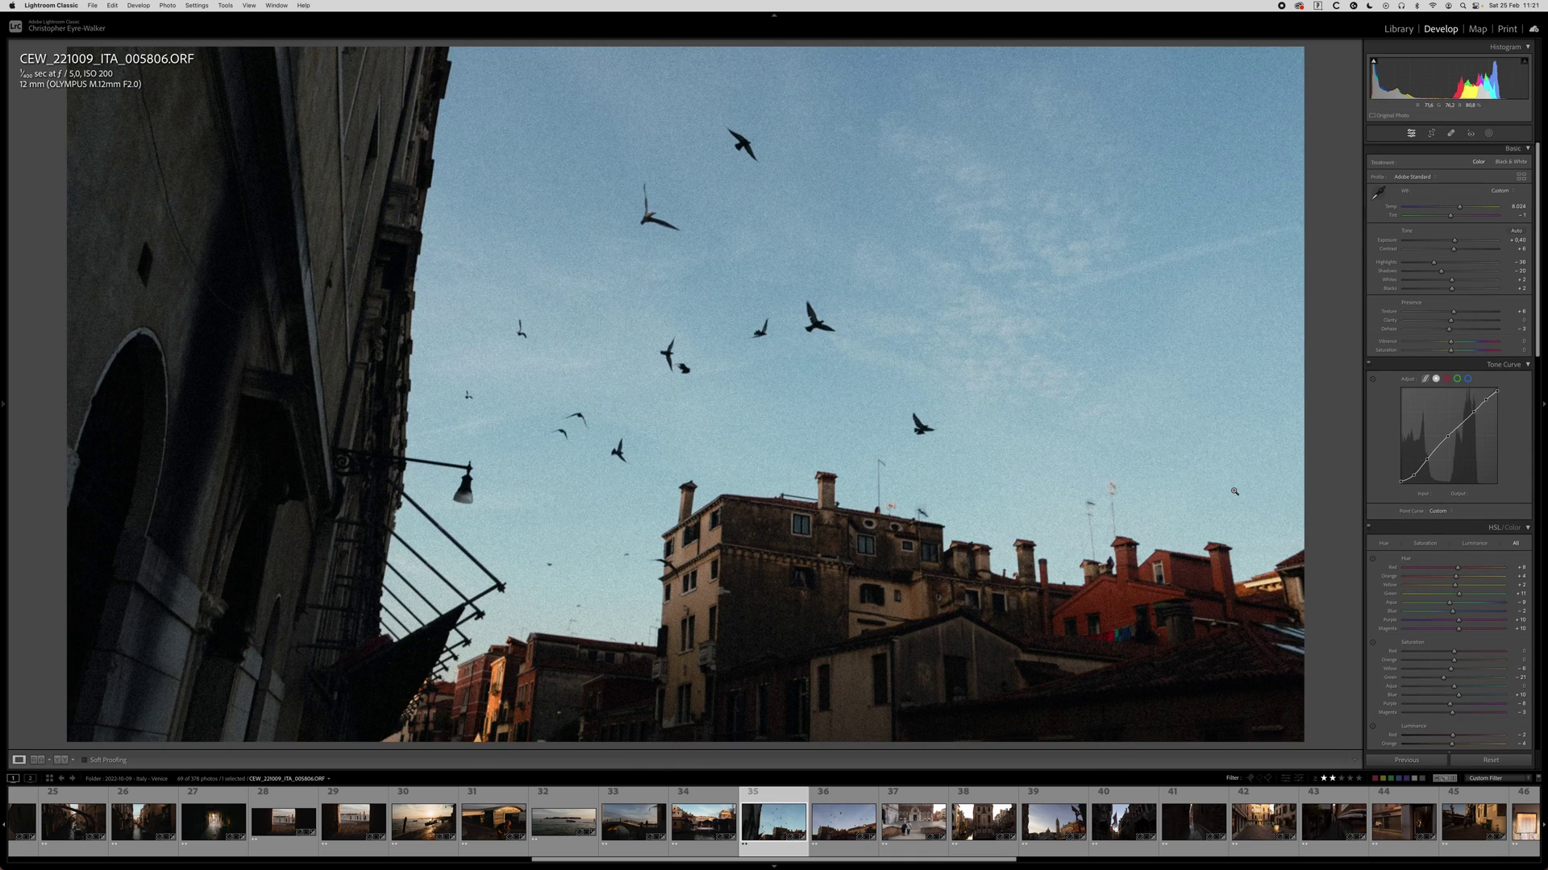
pyautogui.press('r')
pyautogui.moveTo(1251, 357); pyautogui.dragTo(1250, 375)
pyautogui.moveTo(888, 374); pyautogui.dragTo(886, 383)
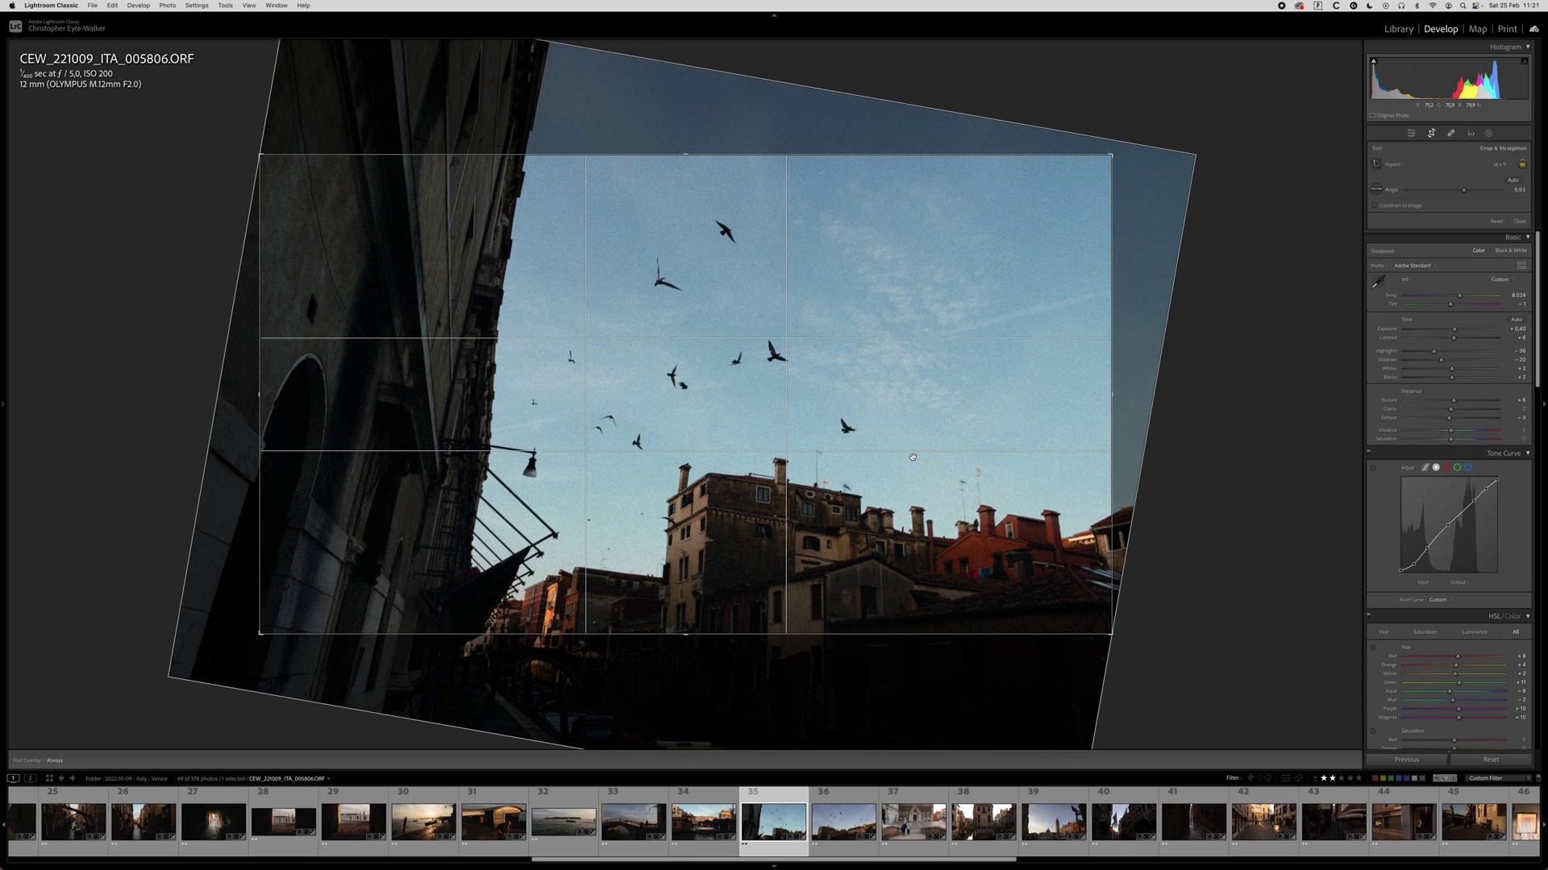
pyautogui.press('Return')
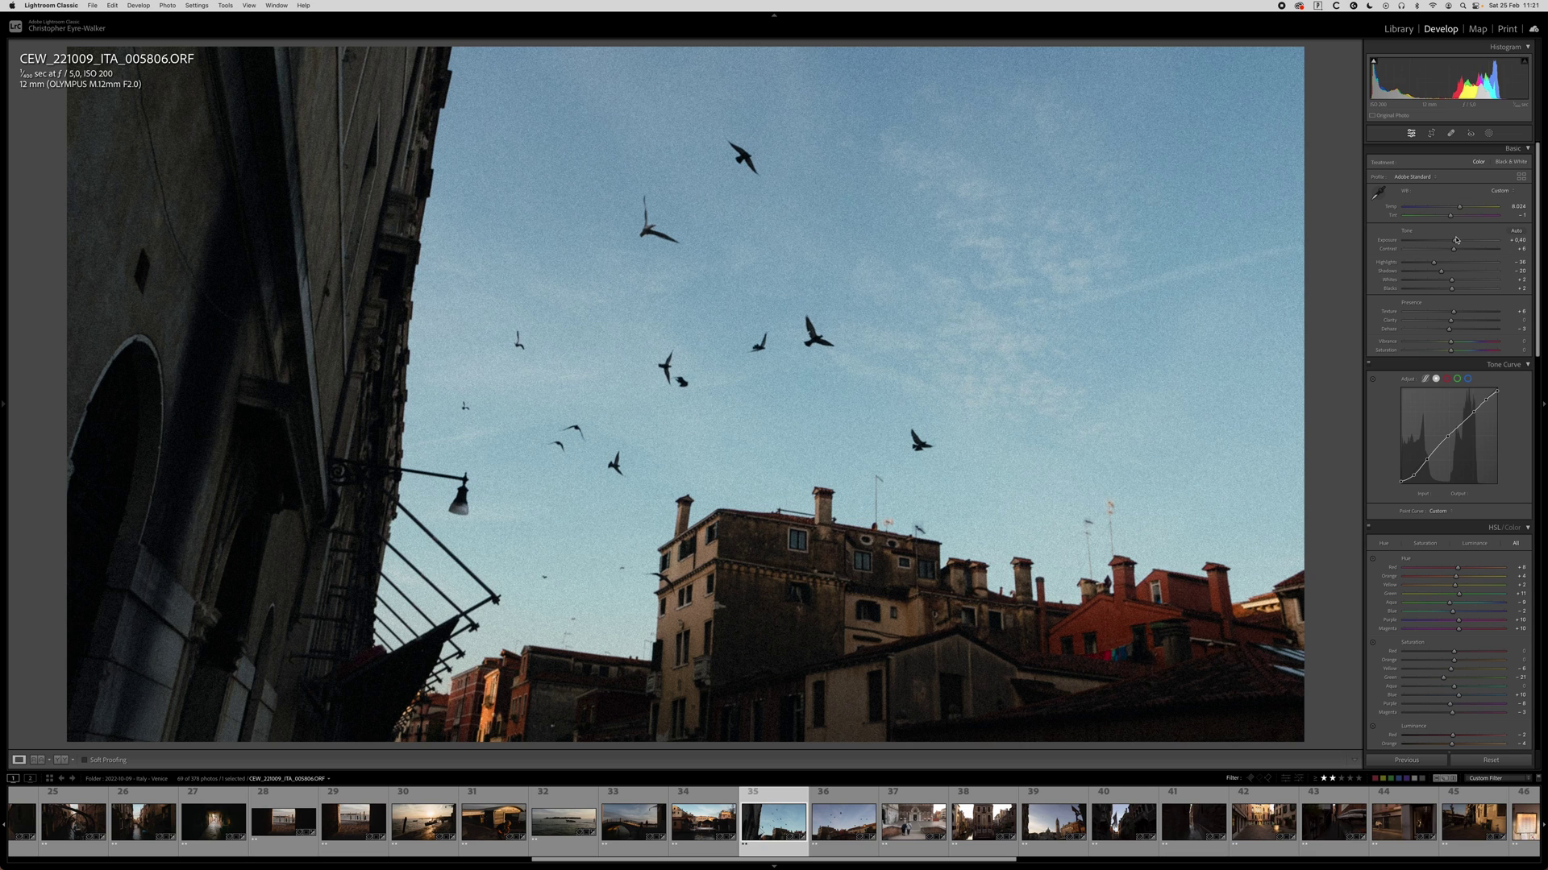
# Set the flying-birds photo's Exposure to -0.10 and Contrast to +15, lower Vibrance slightly, and compare it with the unedited version.
pyautogui.moveTo(1454, 241); pyautogui.dragTo(1458, 252)
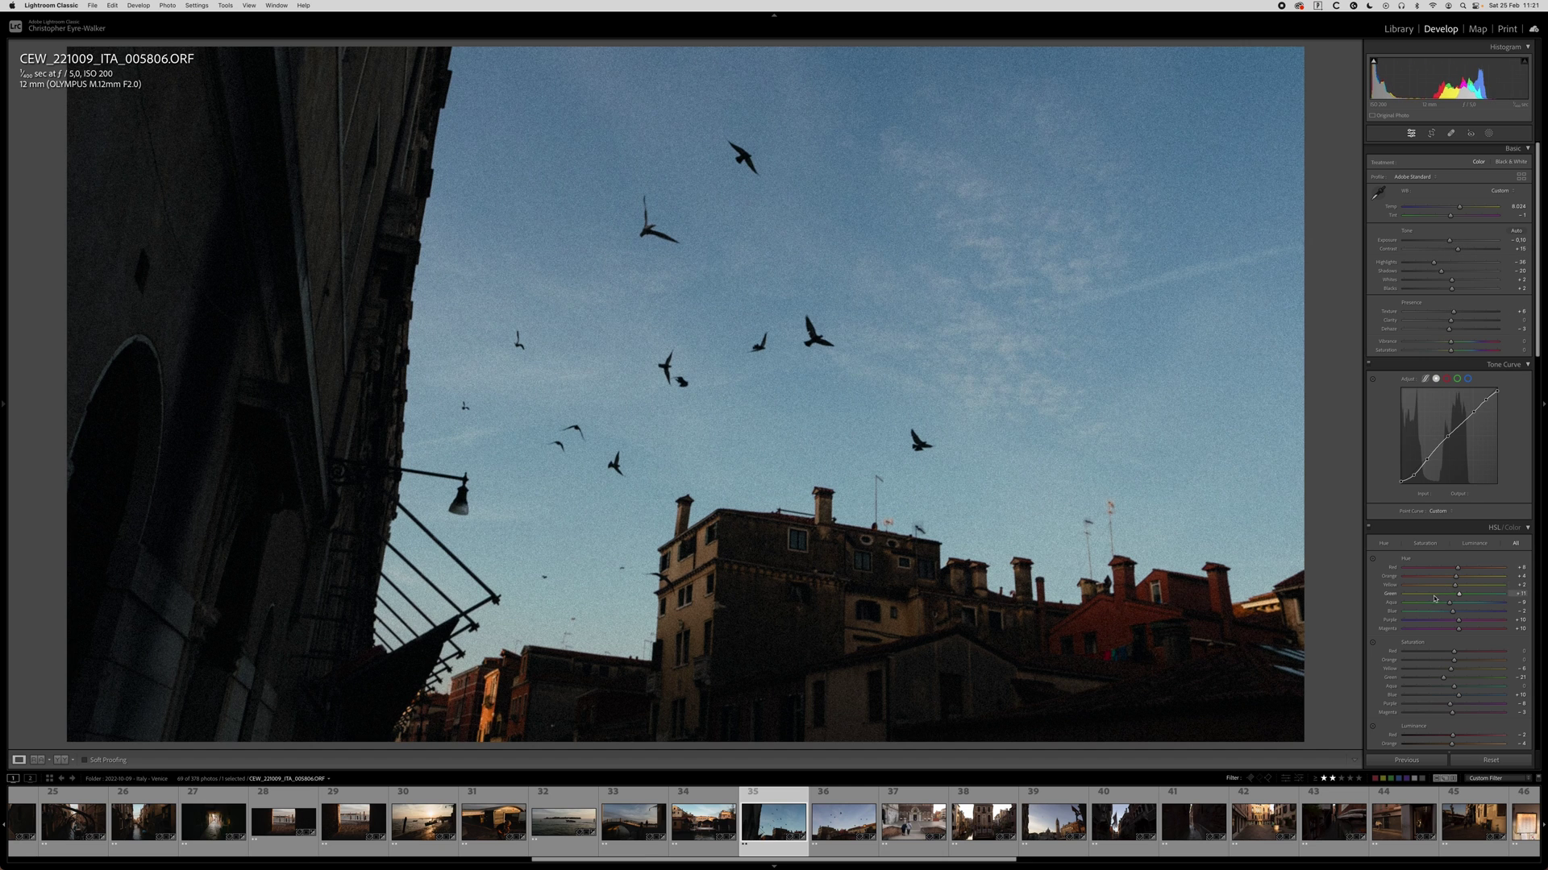
pyautogui.moveTo(1452, 346); pyautogui.dragTo(1448, 344)
pyautogui.press('\\')
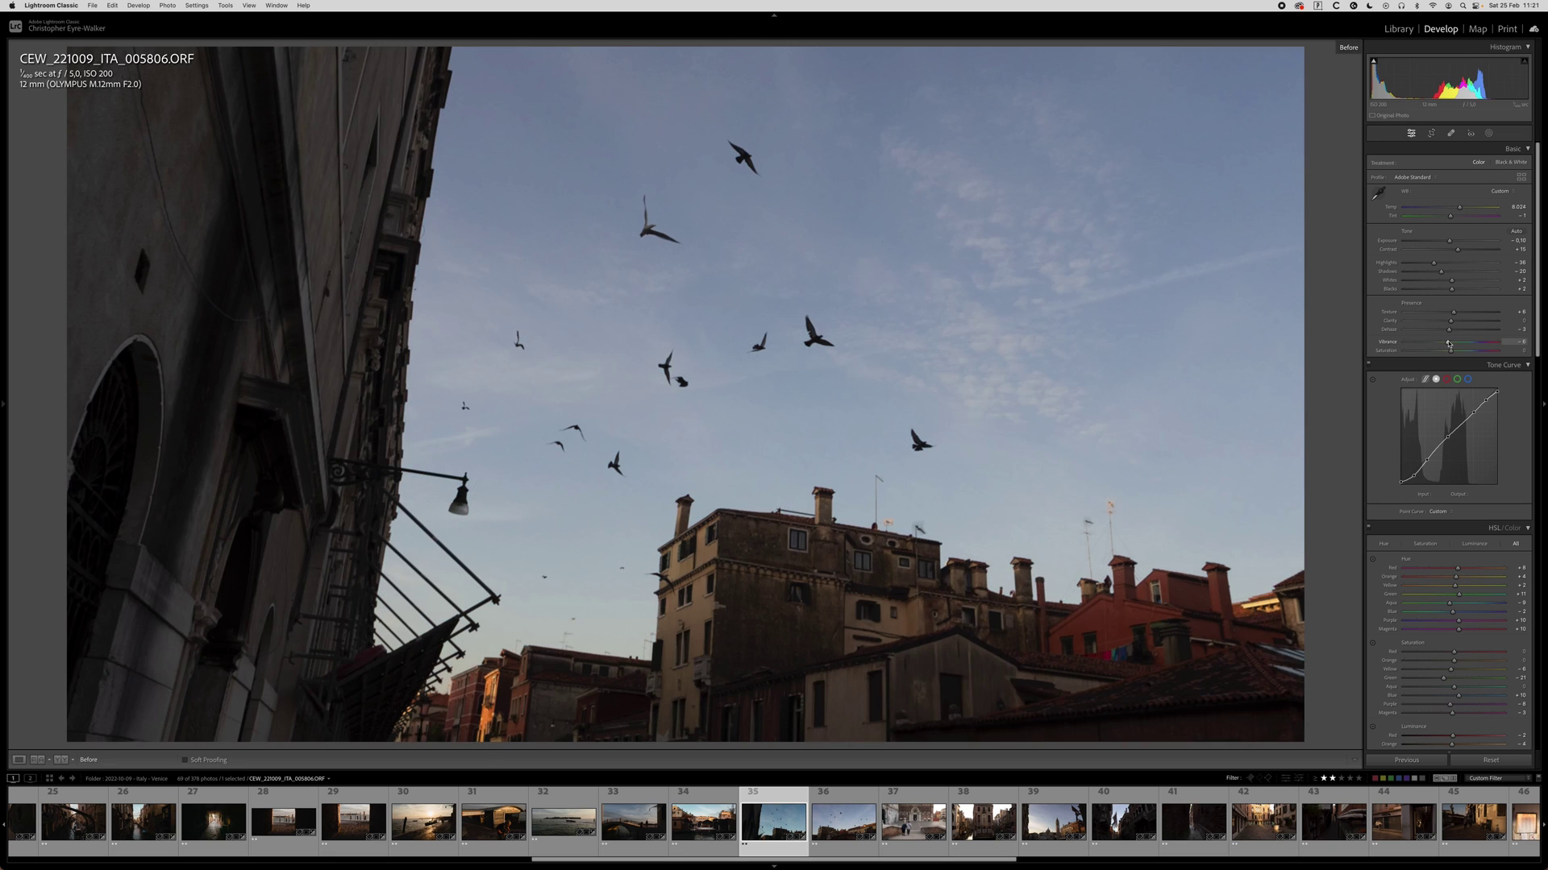
pyautogui.press('\\')
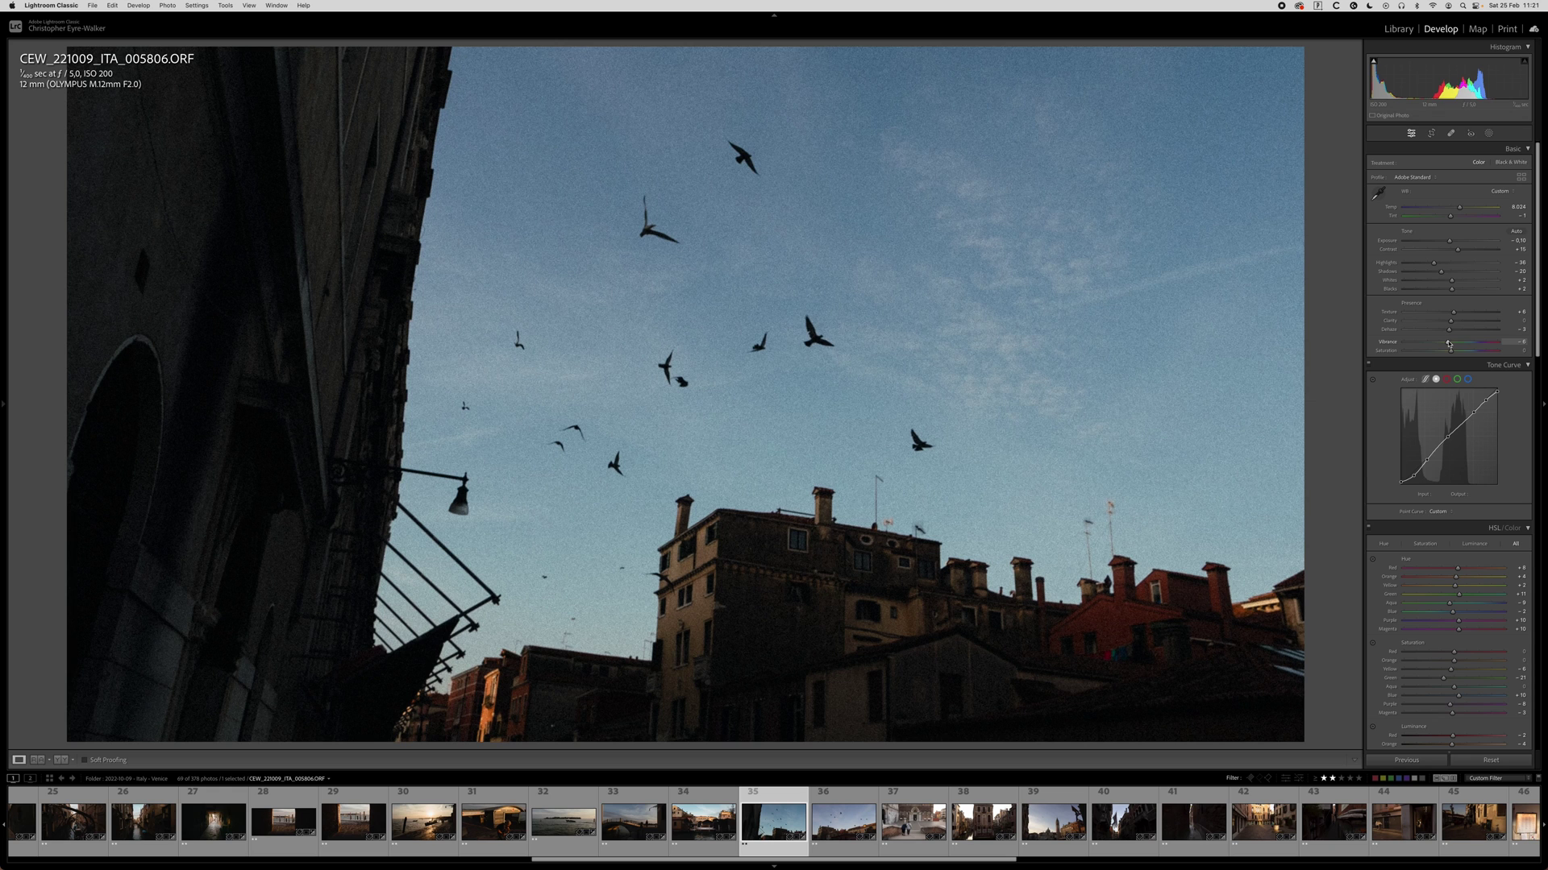
# Add a large radial gradient mask around the flock of birds, raise its Clarity, and compare the photo with the unedited version.
pyautogui.hotkey('shift', 'w')
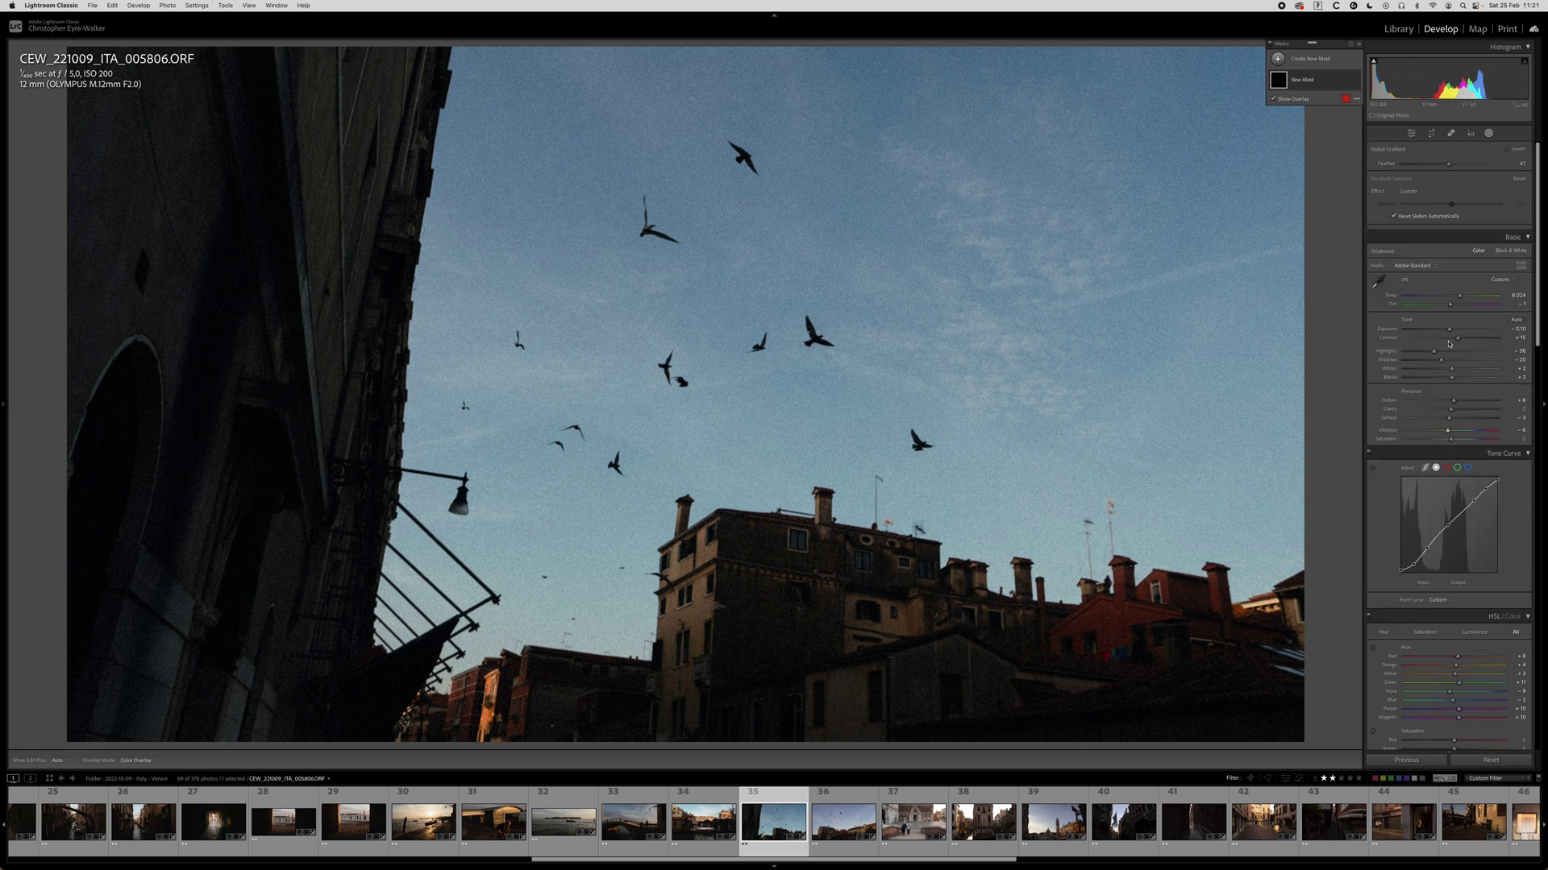
pyautogui.moveTo(634, 352); pyautogui.dragTo(1023, 738)
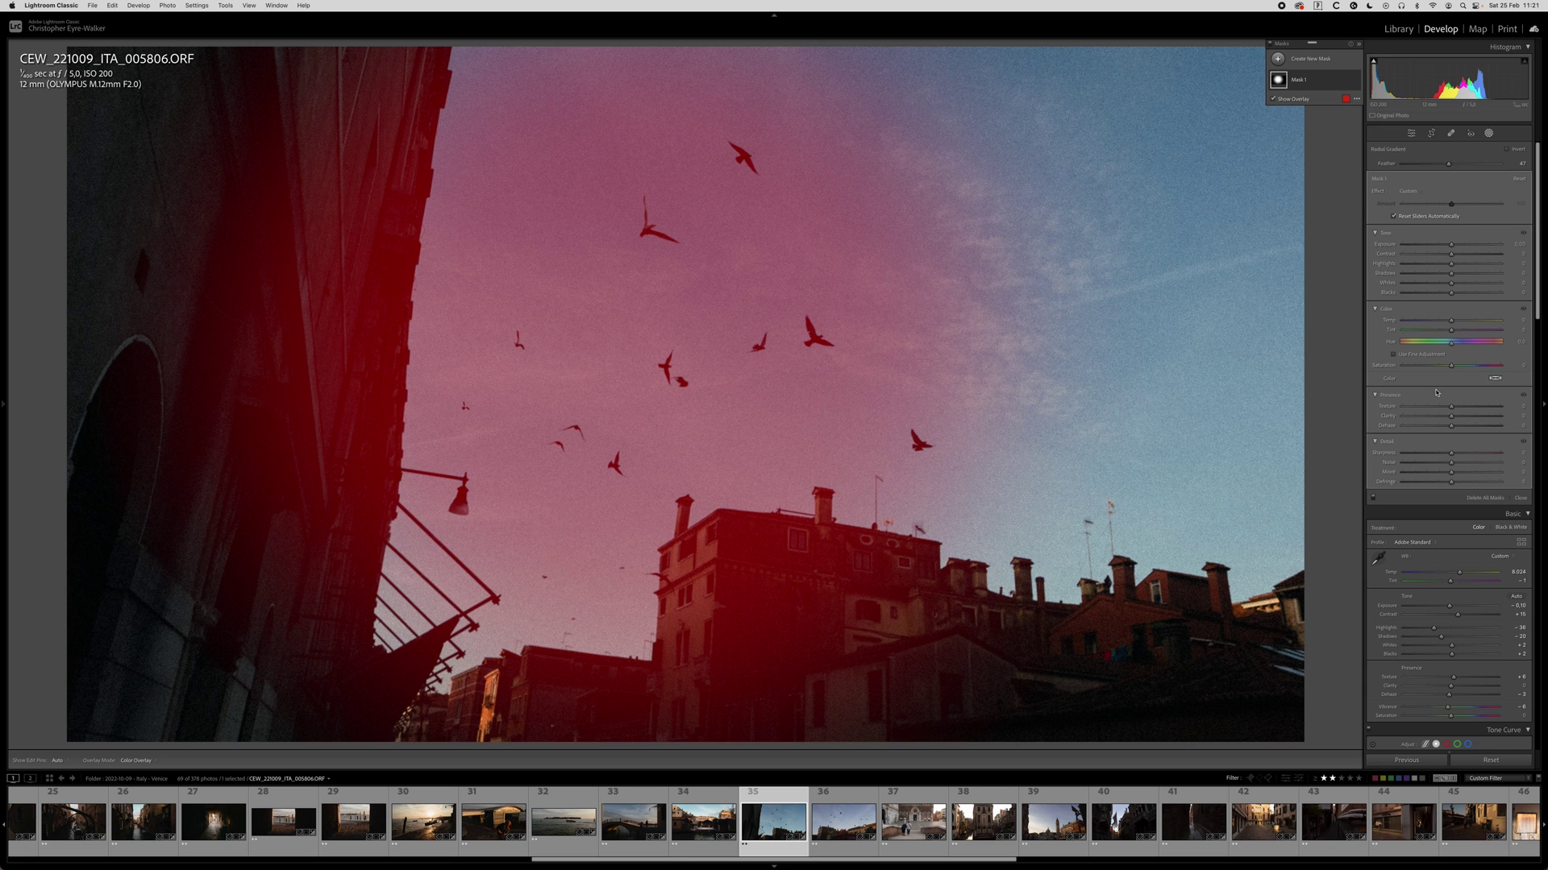
pyautogui.moveTo(1451, 419); pyautogui.dragTo(1462, 411)
pyautogui.hotkey('shift', 'w')
pyautogui.press('\\')
pyautogui.press('\\')
# Copy the flying-birds photo's develop settings, leaving out crop and masking.
pyautogui.press('super+shift+c')
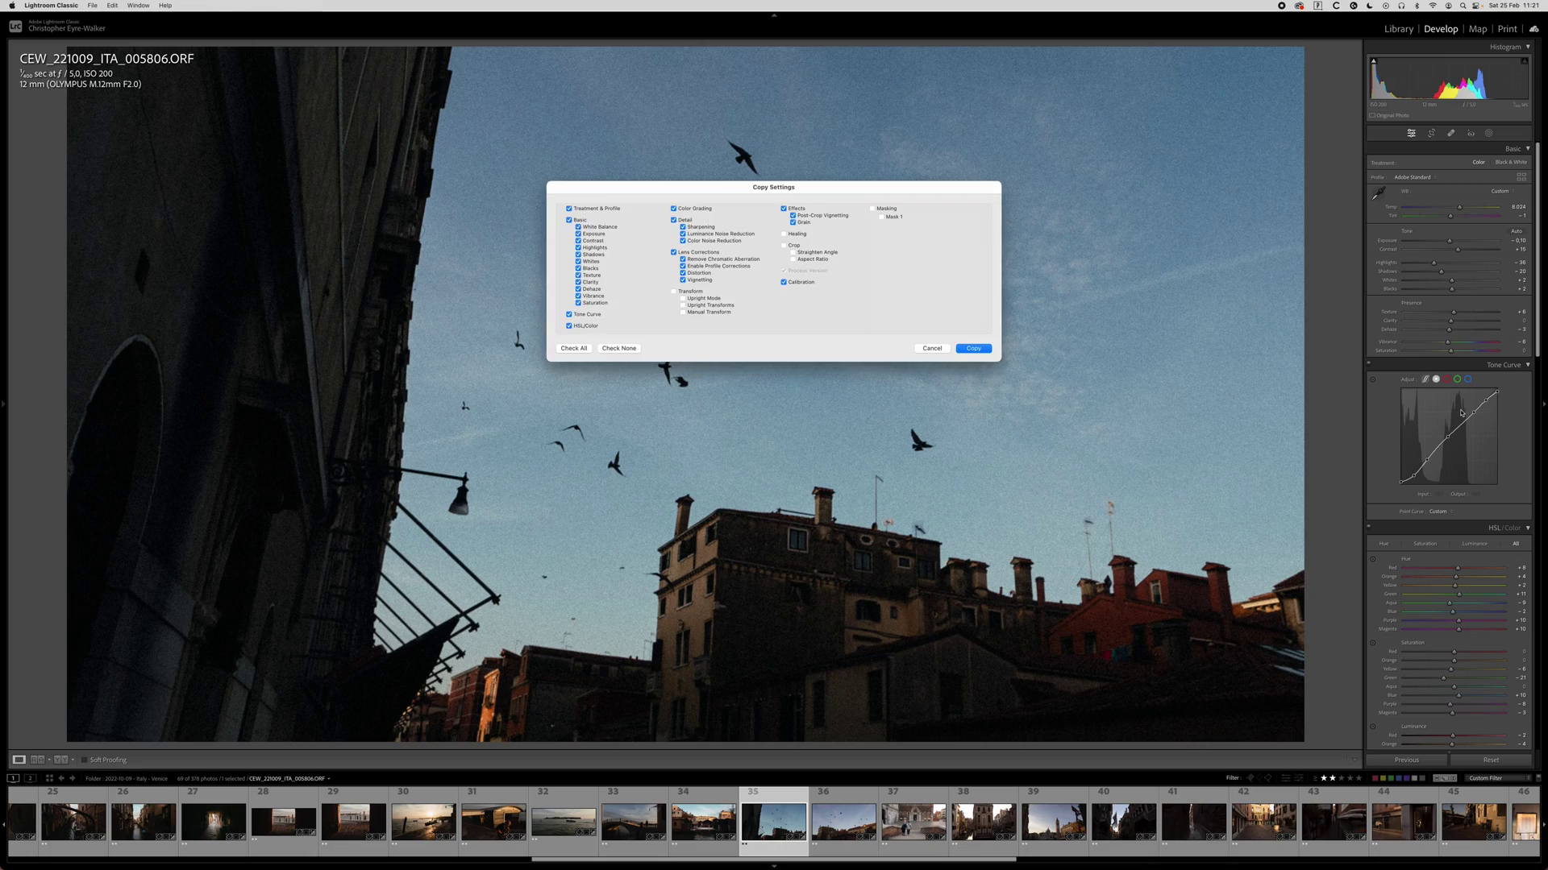
pyautogui.press('Return')
# Examine the small birds in the sky up close, activate the Healing tool, and go to the next bird photo.
pyautogui.click(817, 250)
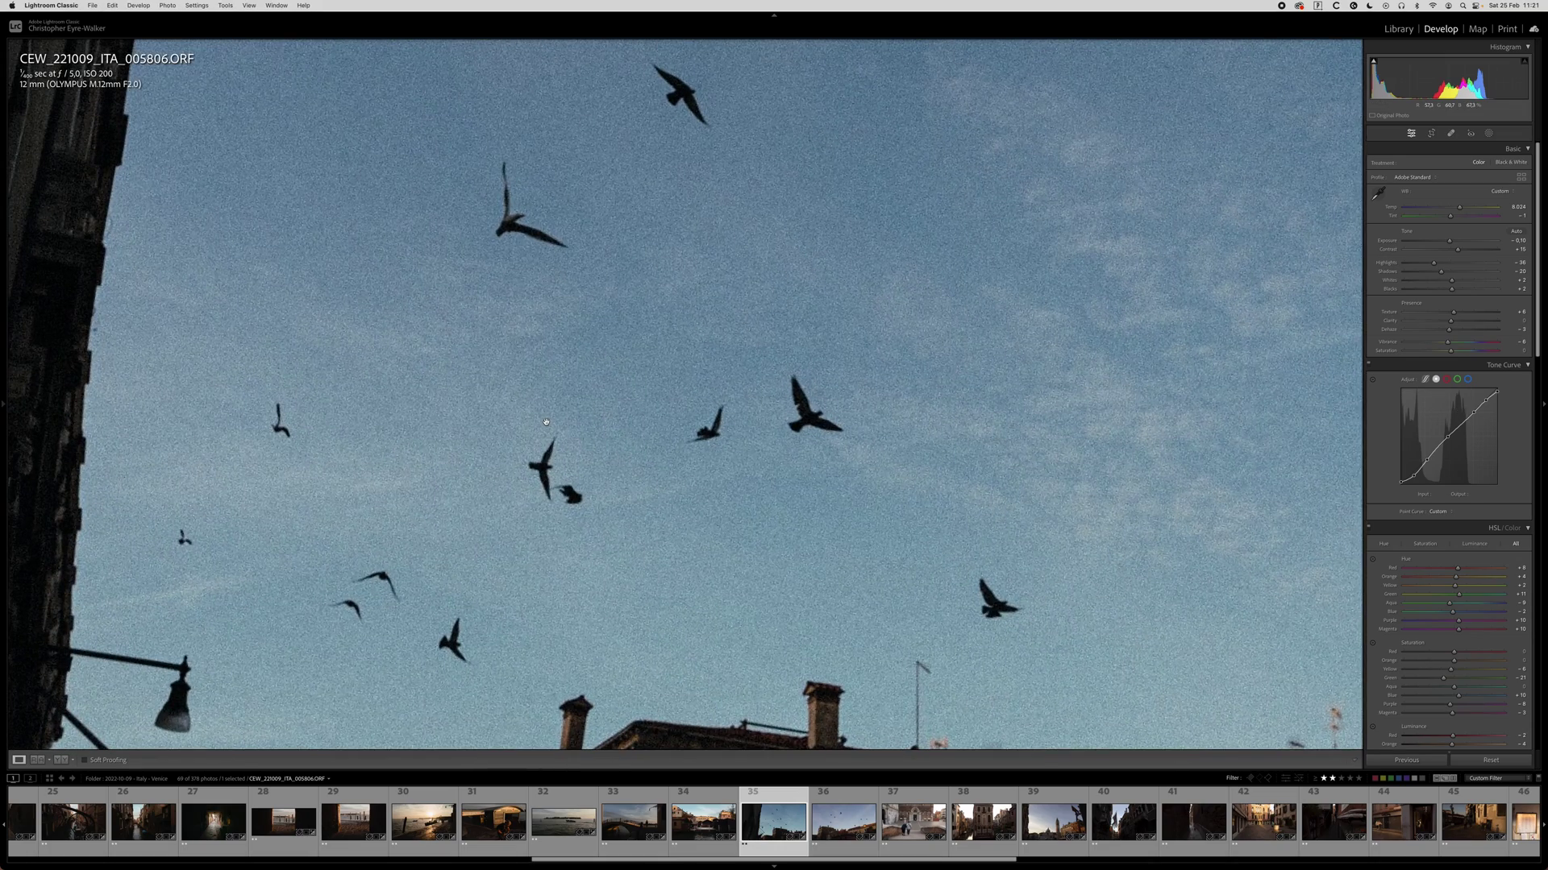
pyautogui.moveTo(546, 421); pyautogui.dragTo(595, 185)
pyautogui.moveTo(416, 401); pyautogui.dragTo(614, 433)
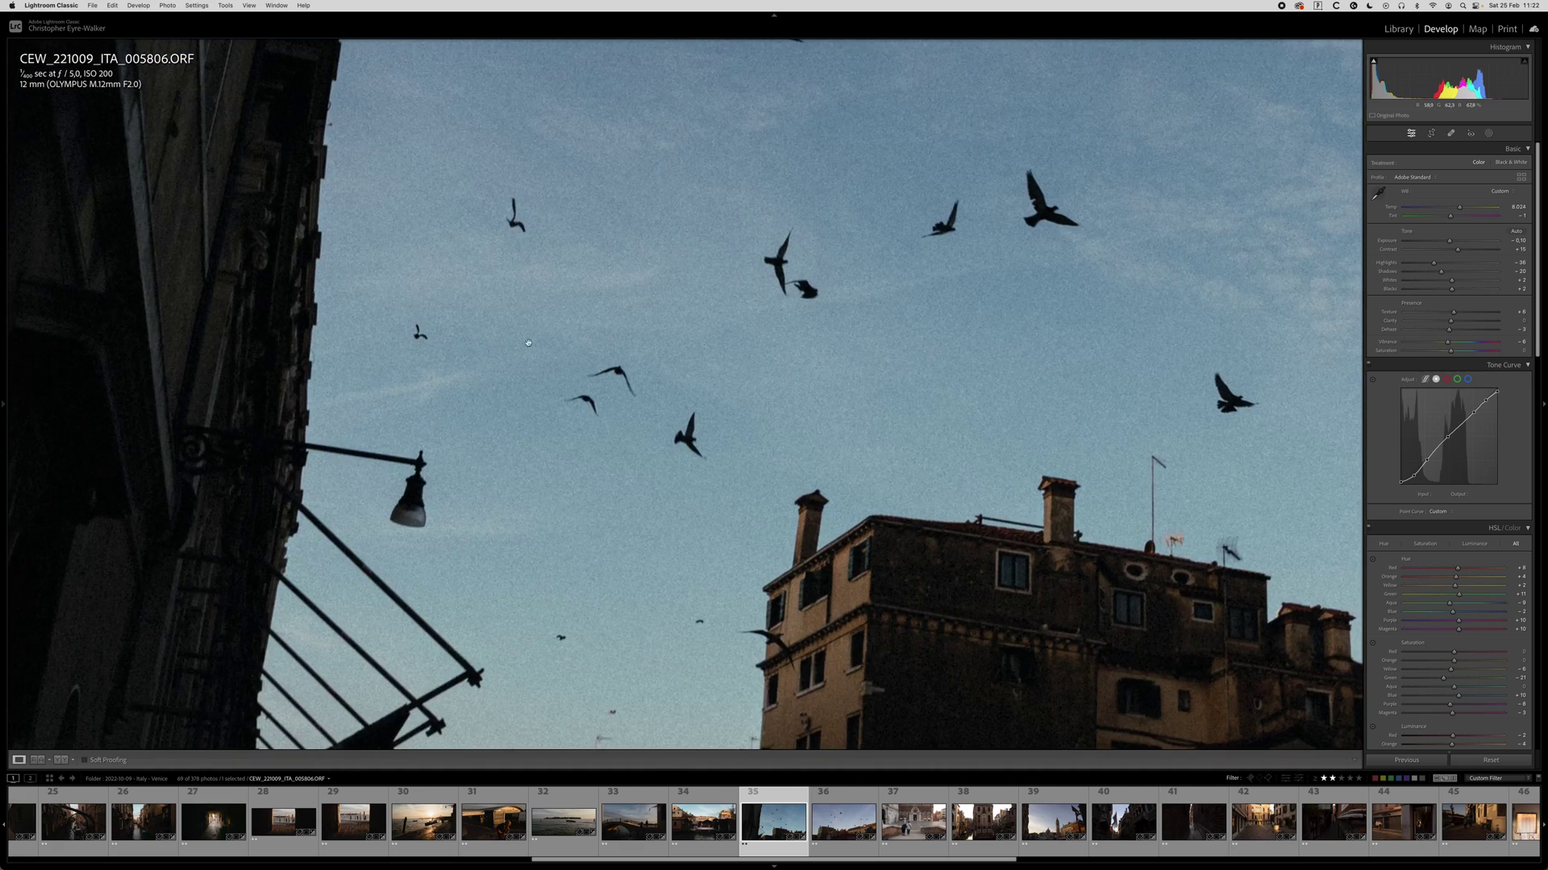
pyautogui.moveTo(528, 343); pyautogui.dragTo(456, 399)
pyautogui.press('super+minus')
pyautogui.press('super+minus')
pyautogui.press('q')
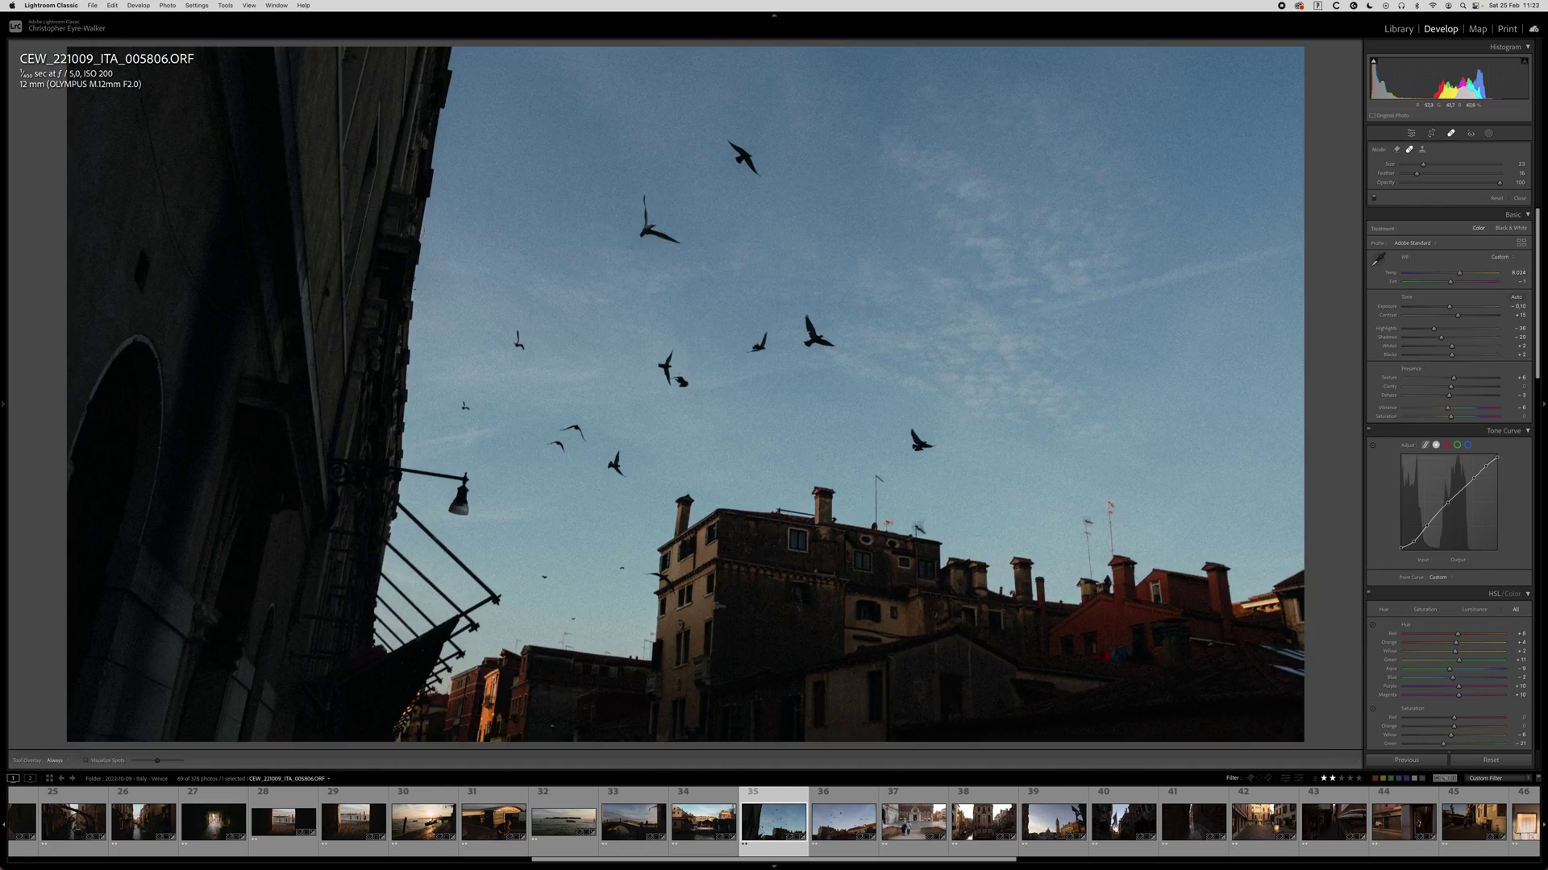
pyautogui.press('Right')
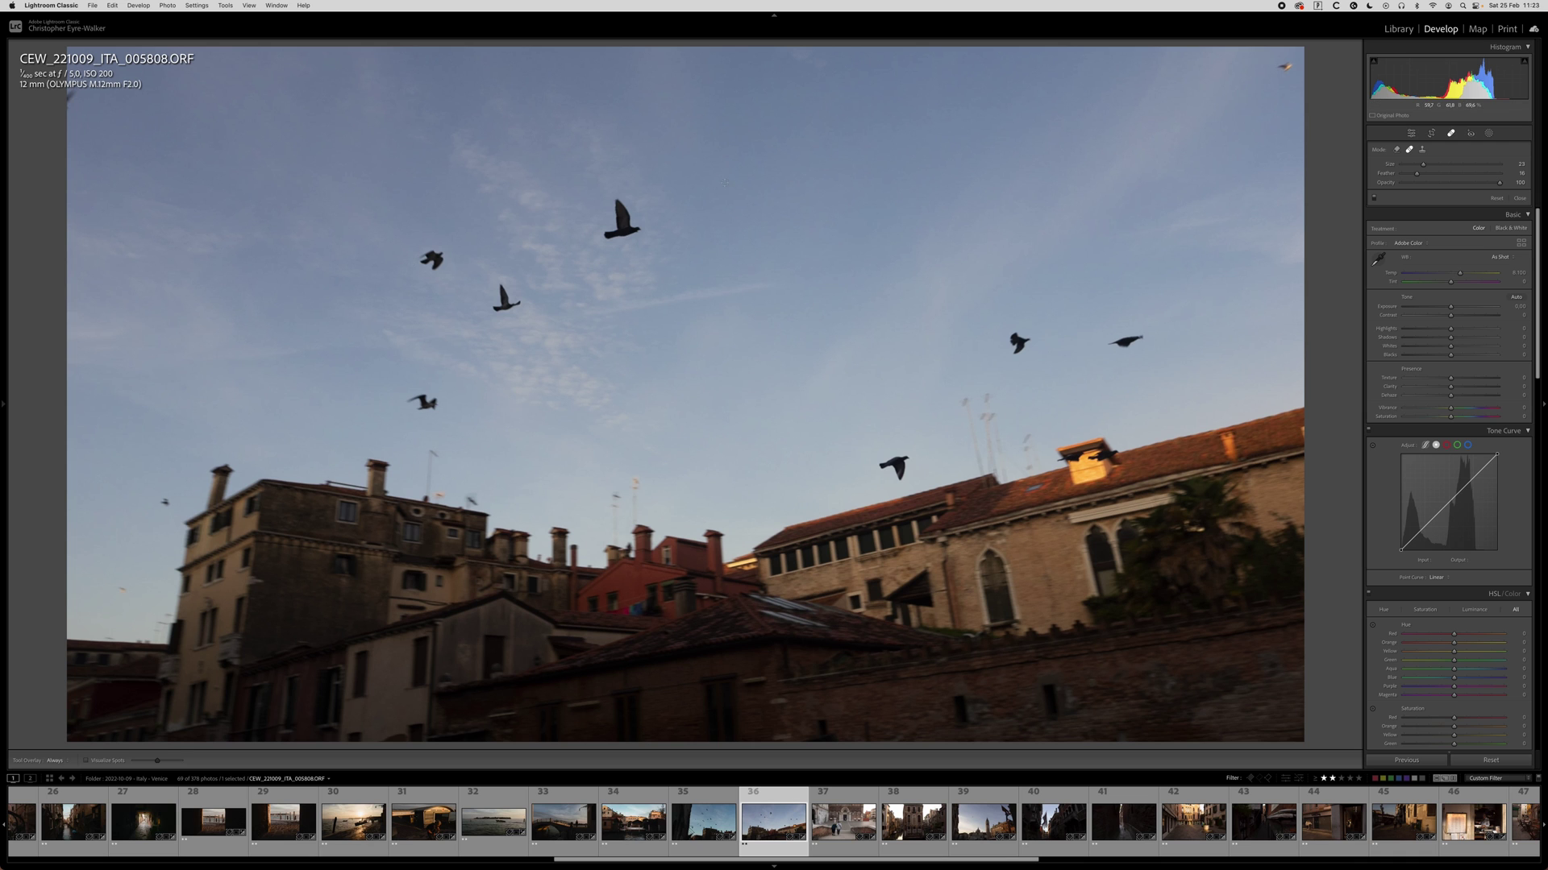
# Examine the birds and sky of the second bird photo up close, leaving the Healing tool.
pyautogui.press('z')
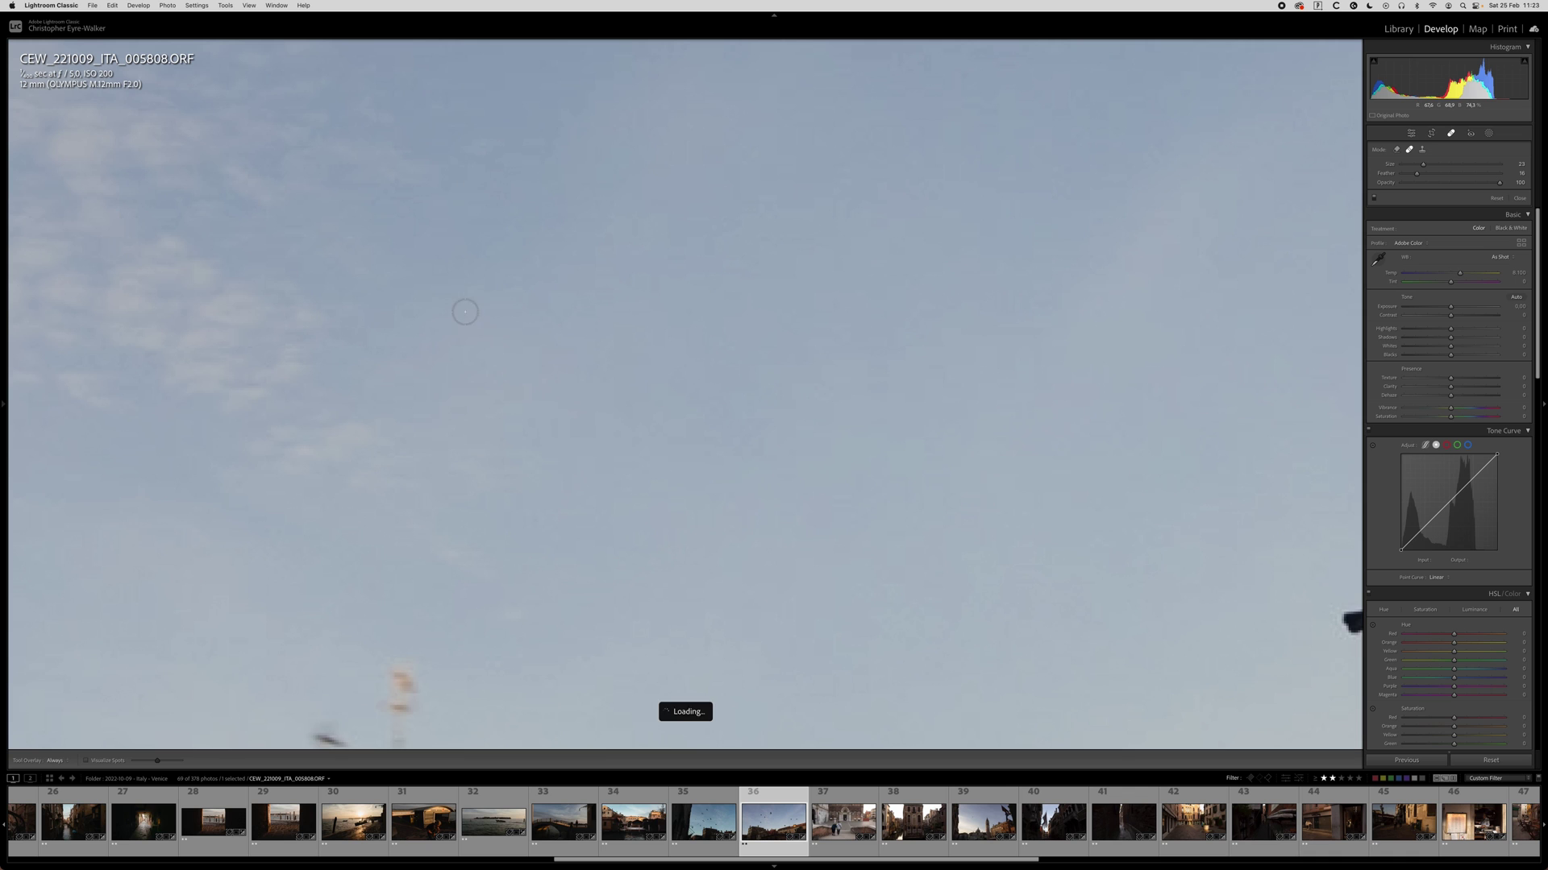
pyautogui.moveTo(603, 274); pyautogui.dragTo(802, 331)
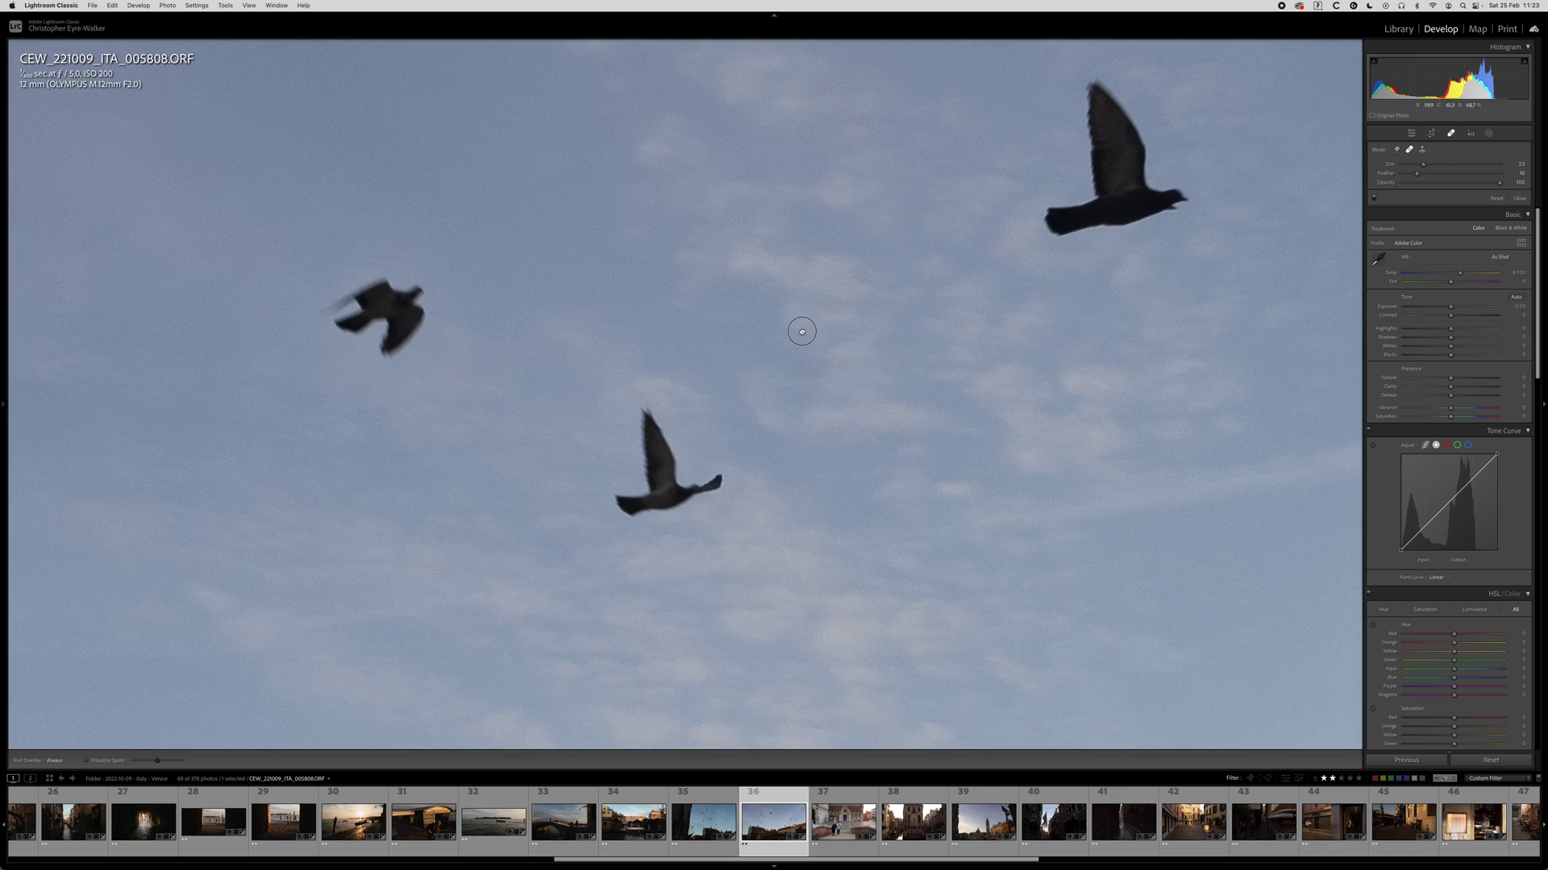
pyautogui.press('q')
pyautogui.press('z')
pyautogui.click(787, 274)
pyautogui.moveTo(787, 275); pyautogui.dragTo(884, 63)
pyautogui.moveTo(806, 565); pyautogui.dragTo(580, 371)
pyautogui.click(919, 303)
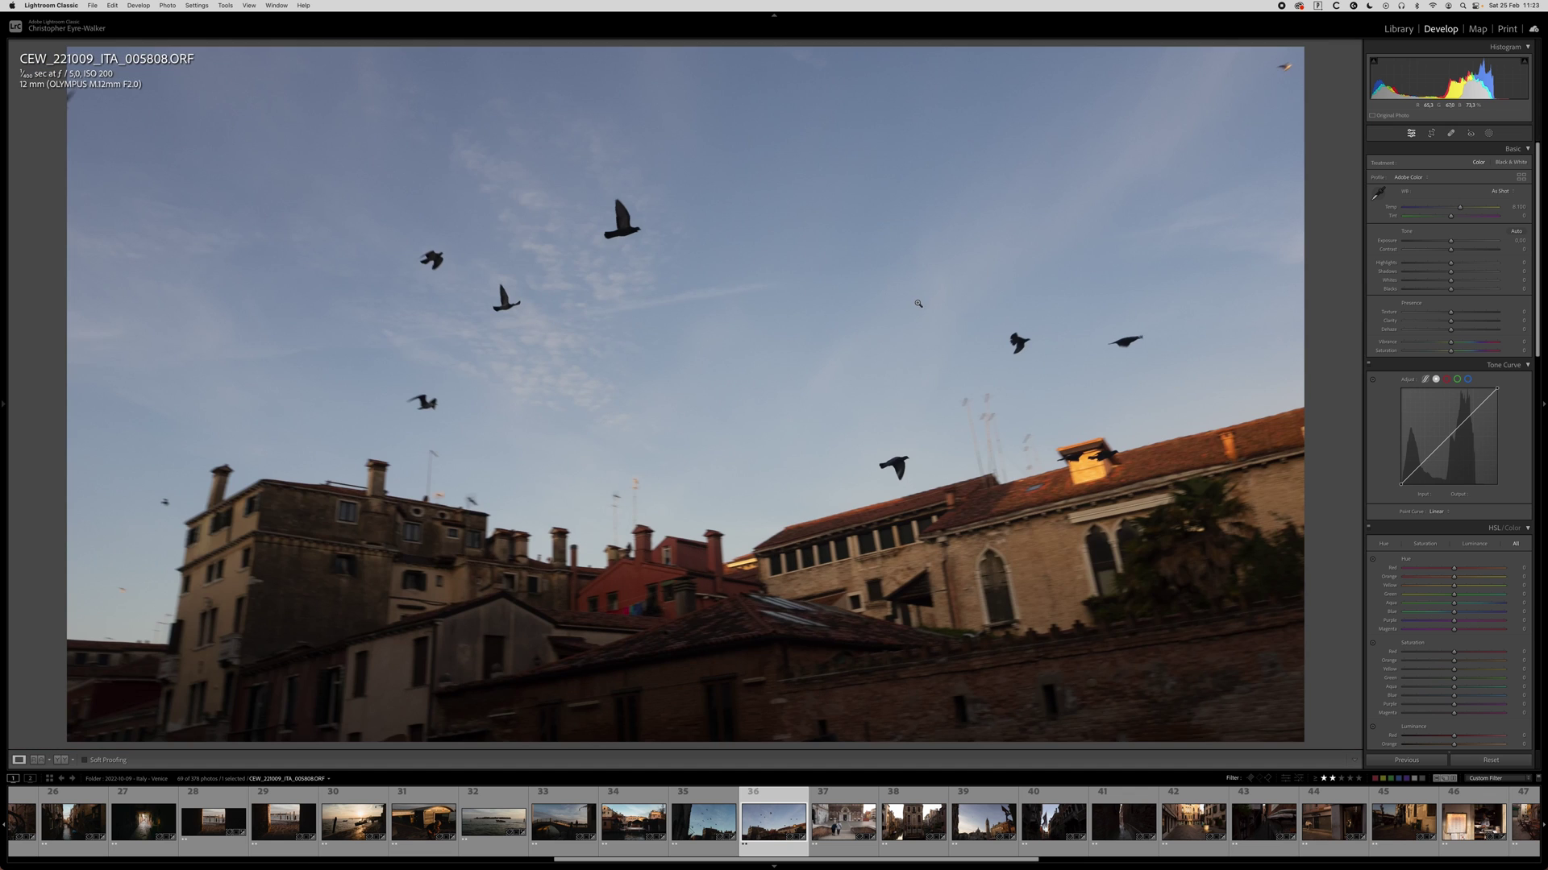
# Paste the copied develop settings onto this bird photo and onto the following photo of two people on the steps.
pyautogui.press('super+shift+v')
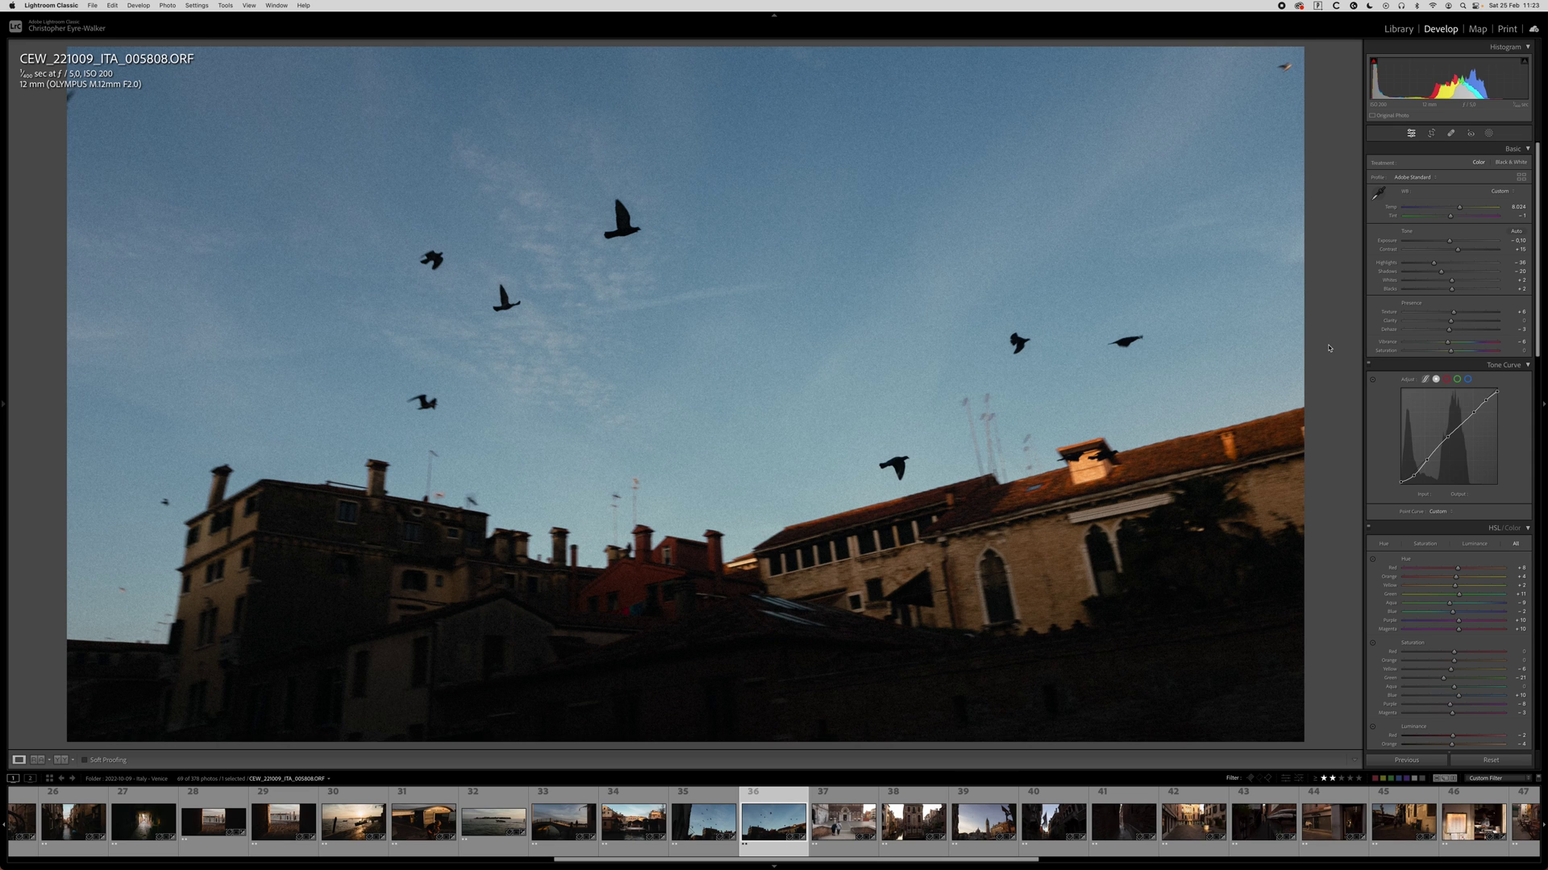
pyautogui.press('Right')
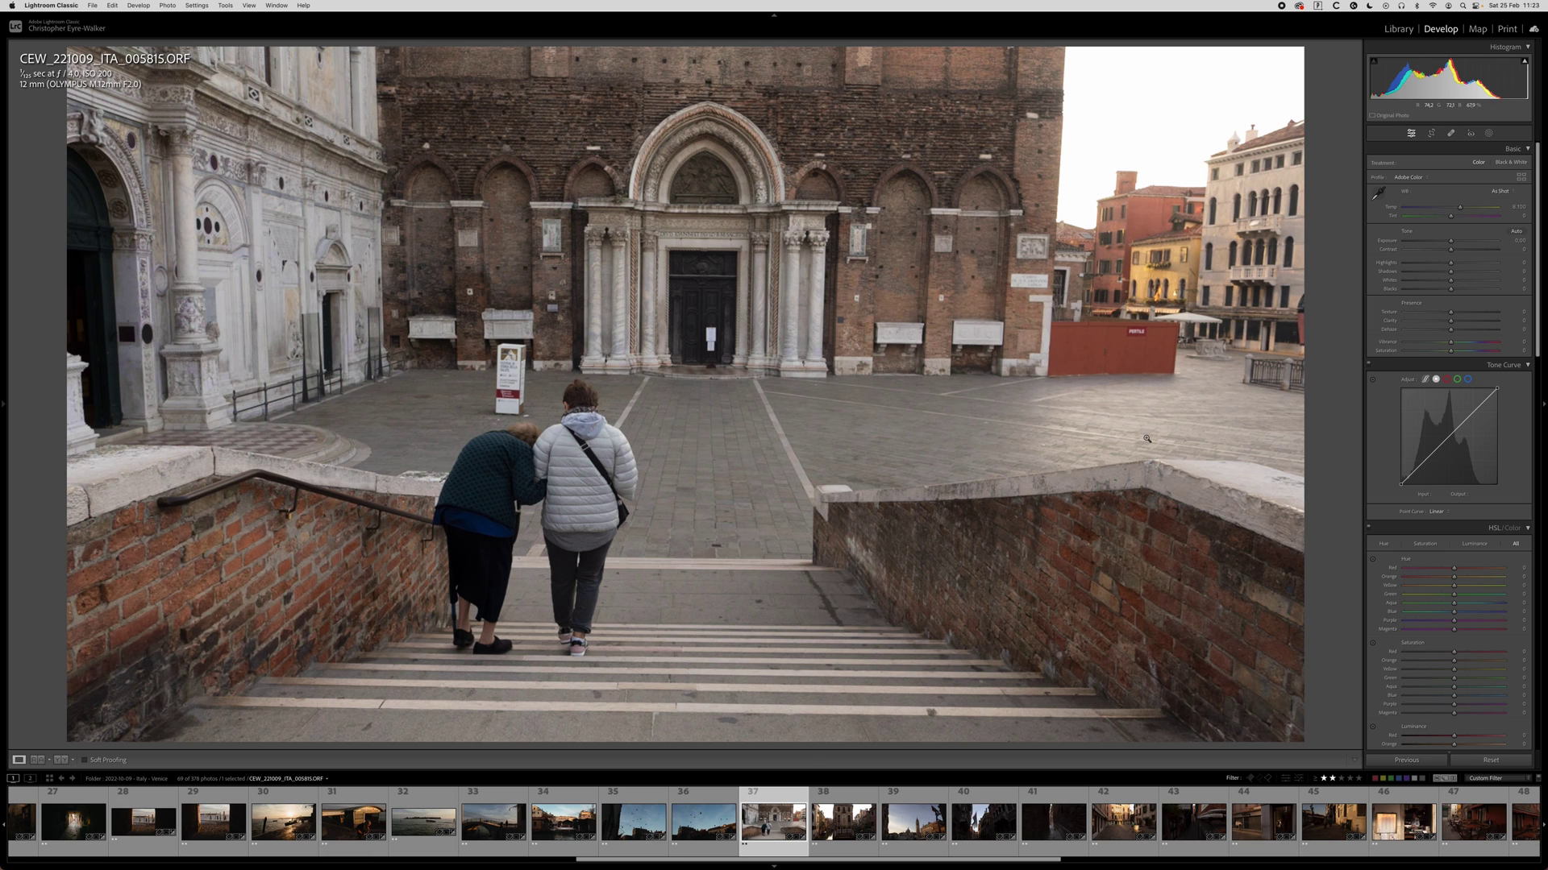
pyautogui.press('super+shift+v')
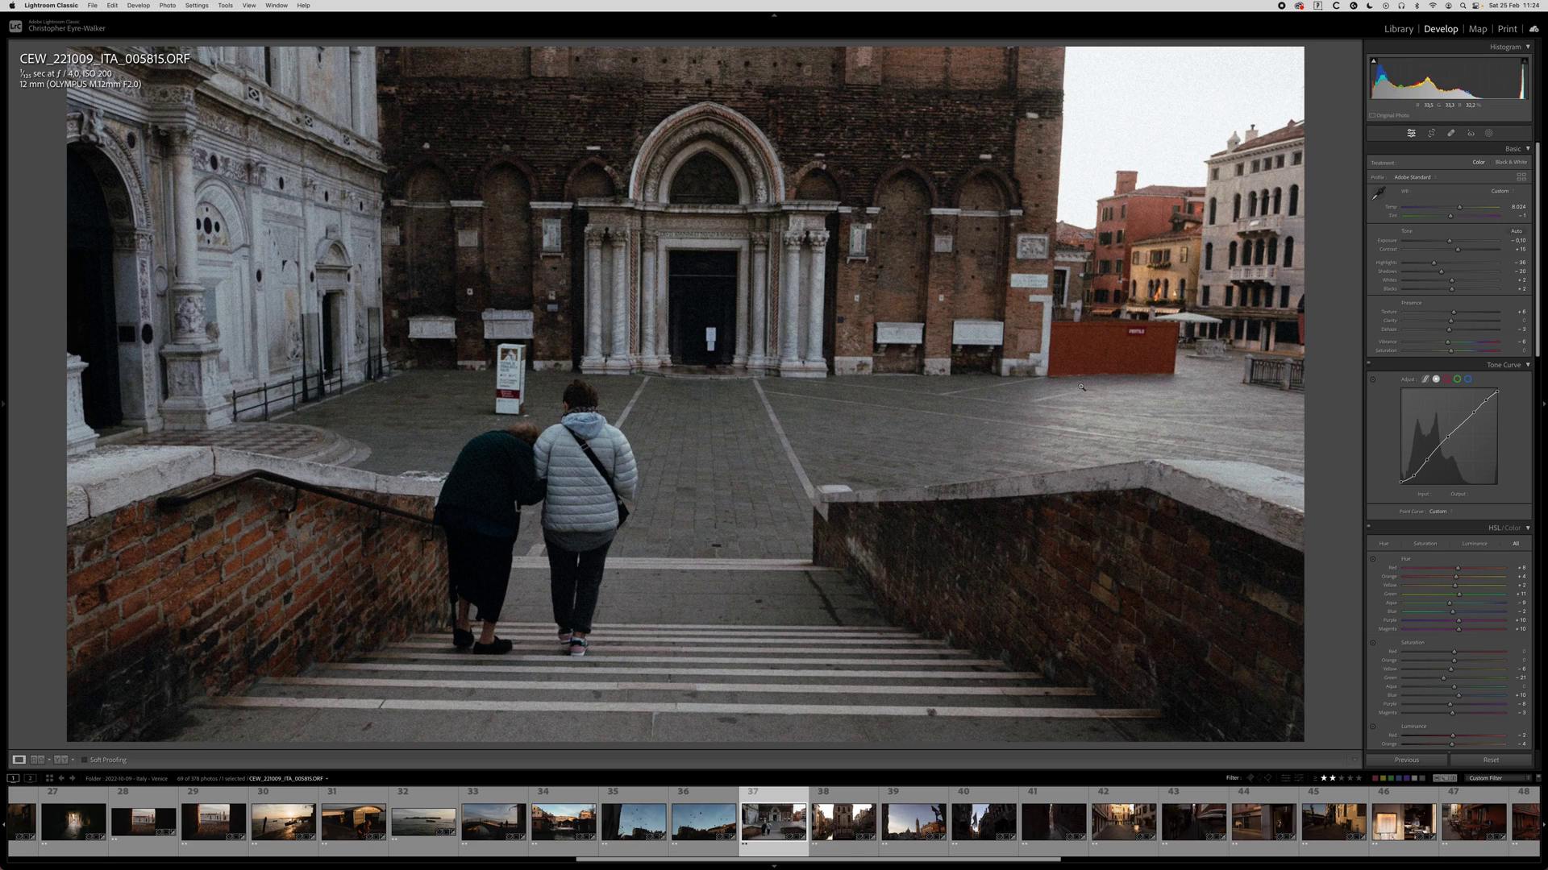
# Straighten the photo of the two people on the steps by rotating it slightly counterclockwise within the crop.
pyautogui.press('r')
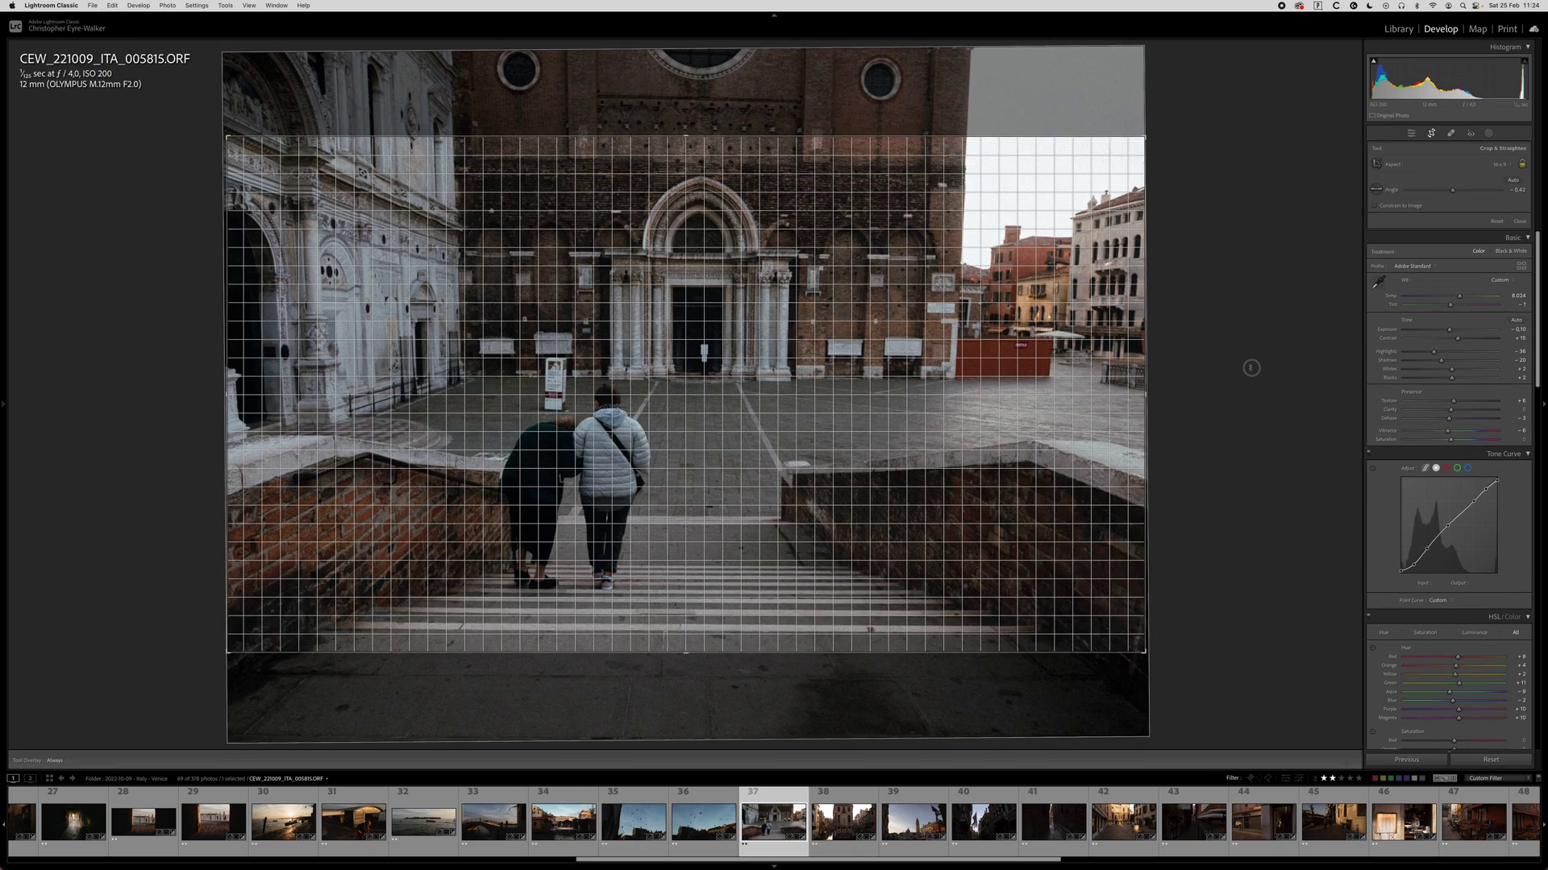
pyautogui.moveTo(1250, 366); pyautogui.dragTo(1287, 358)
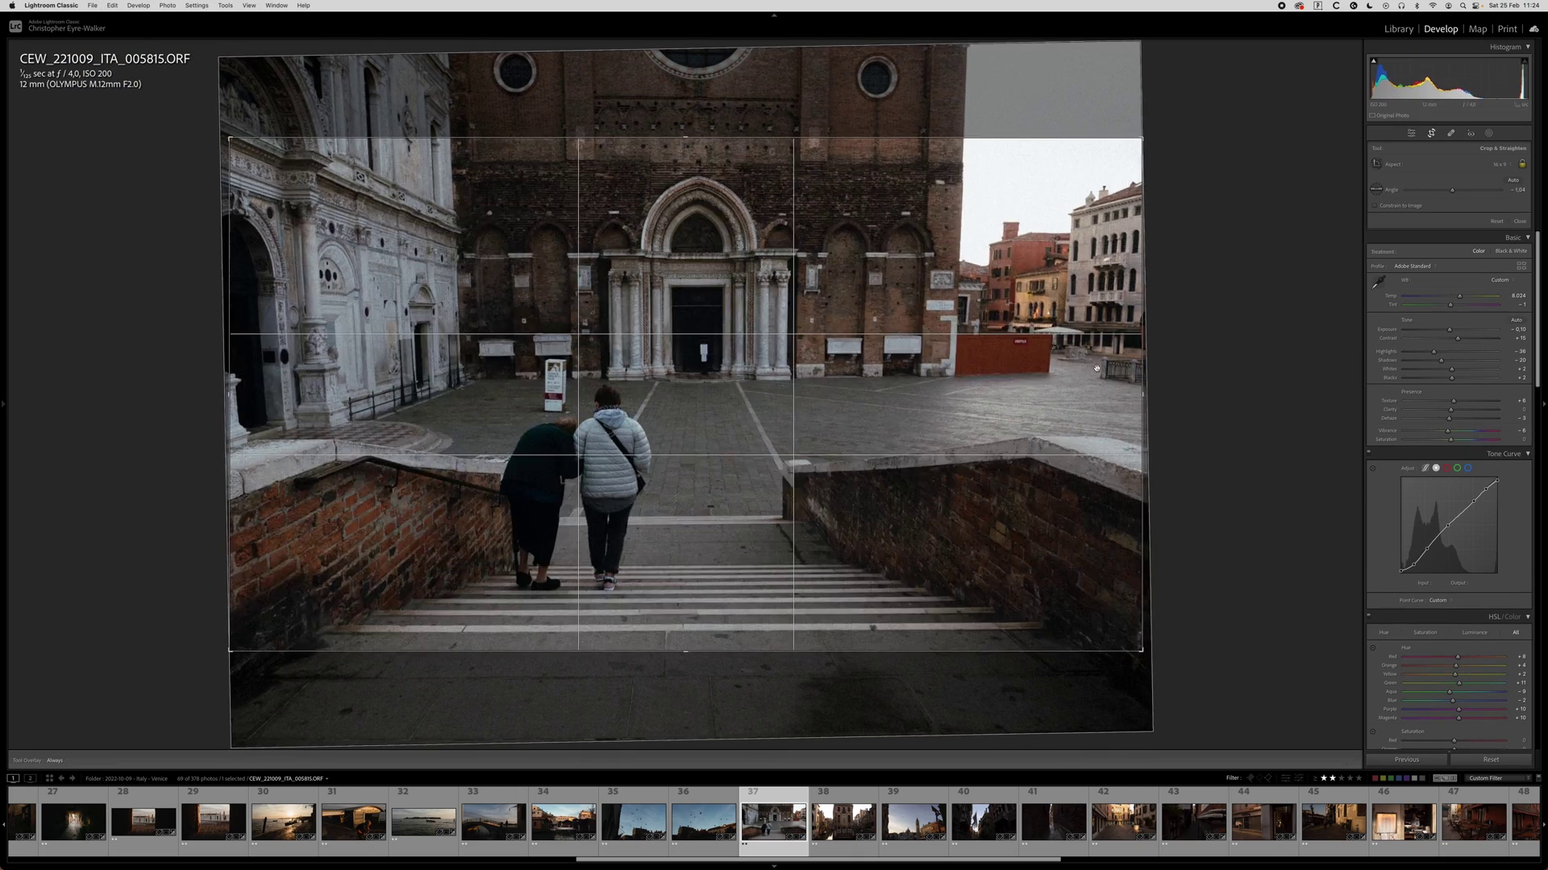
pyautogui.doubleClick(989, 391)
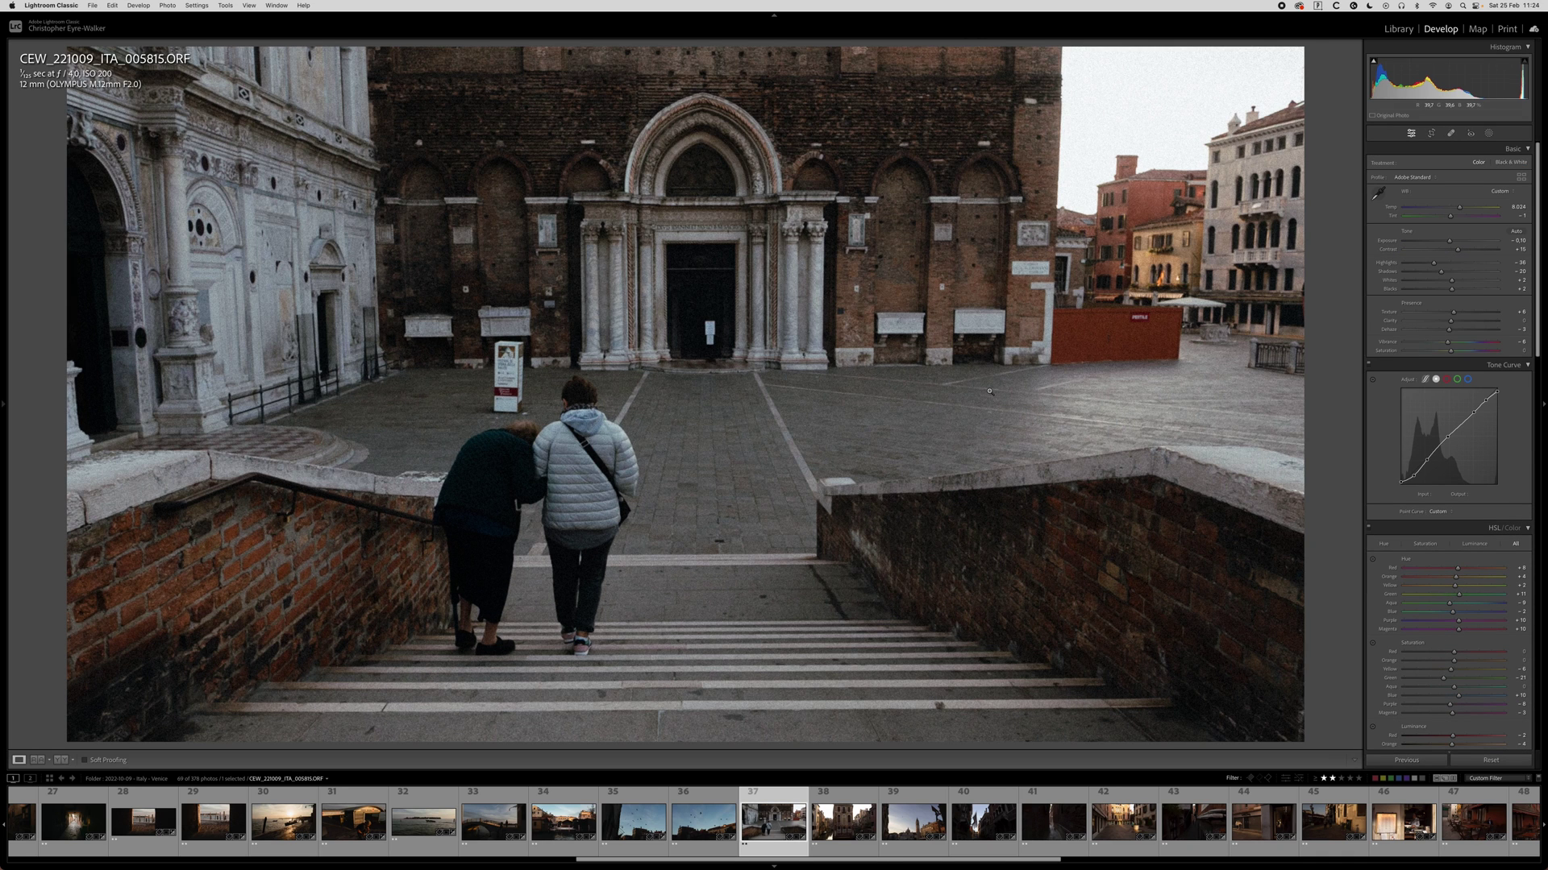
# Paste the copied settings onto the next photo, the canal fork, and shift its crop to include more water and less sky.
pyautogui.press('Right')
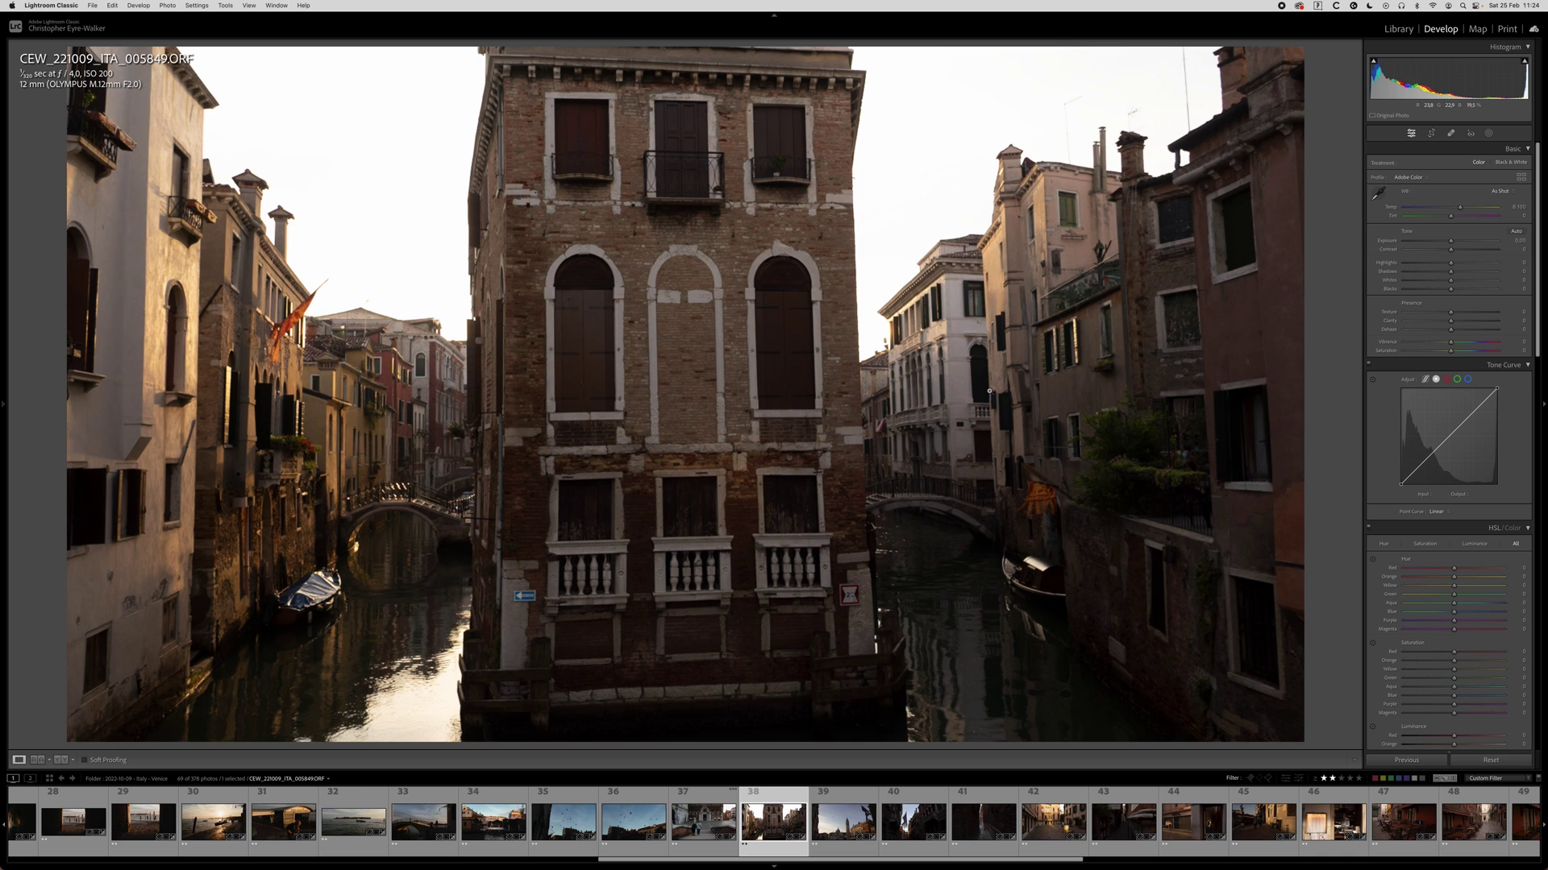
pyautogui.press('super+shift+v')
pyautogui.press('r')
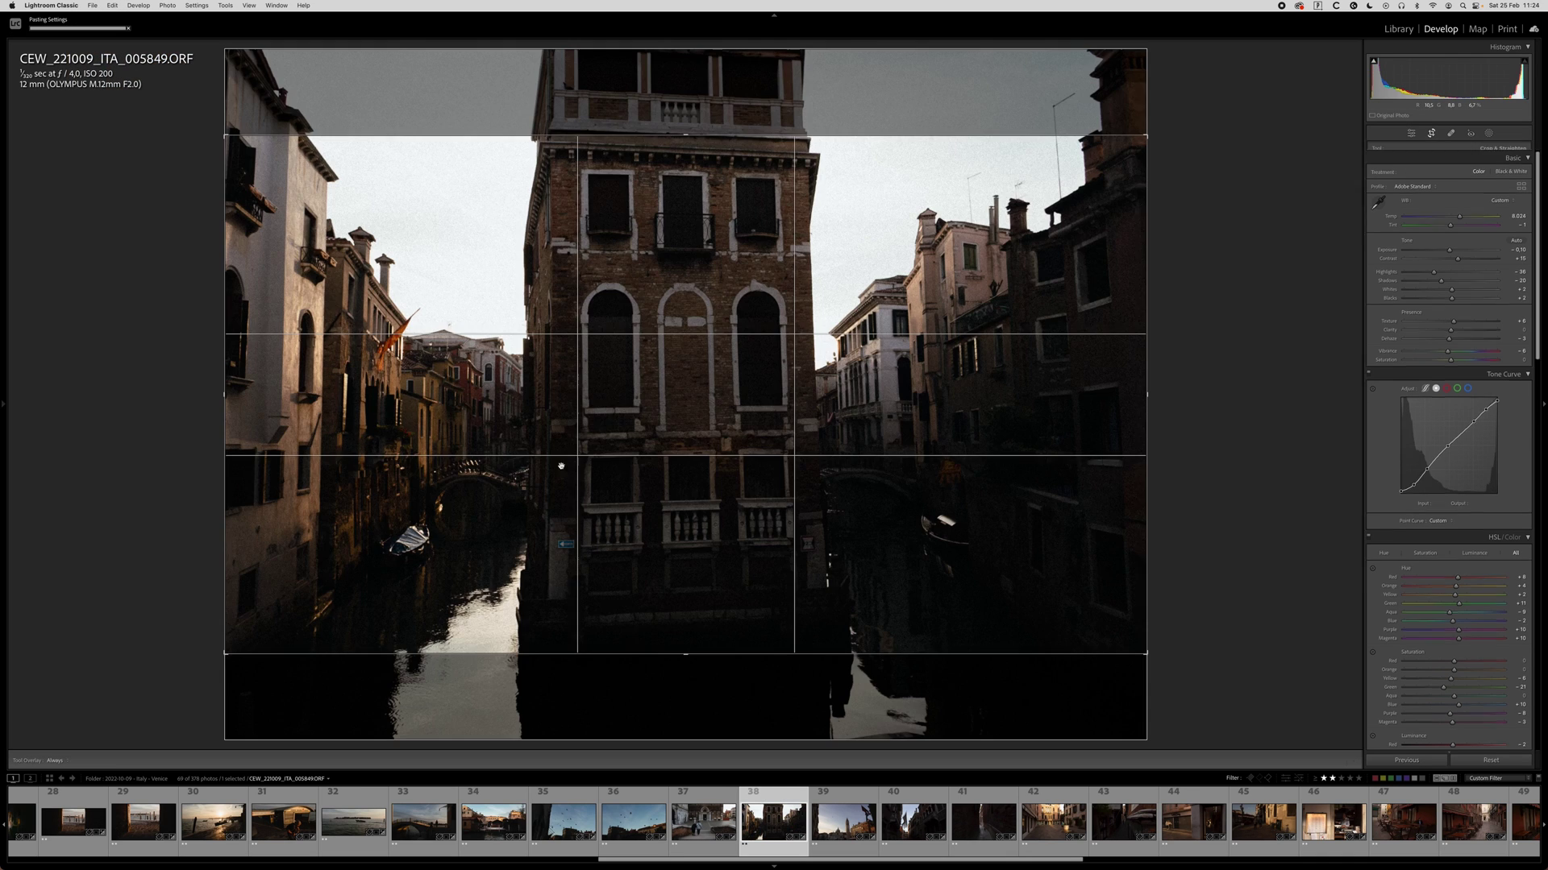
pyautogui.moveTo(677, 441); pyautogui.dragTo(660, 395)
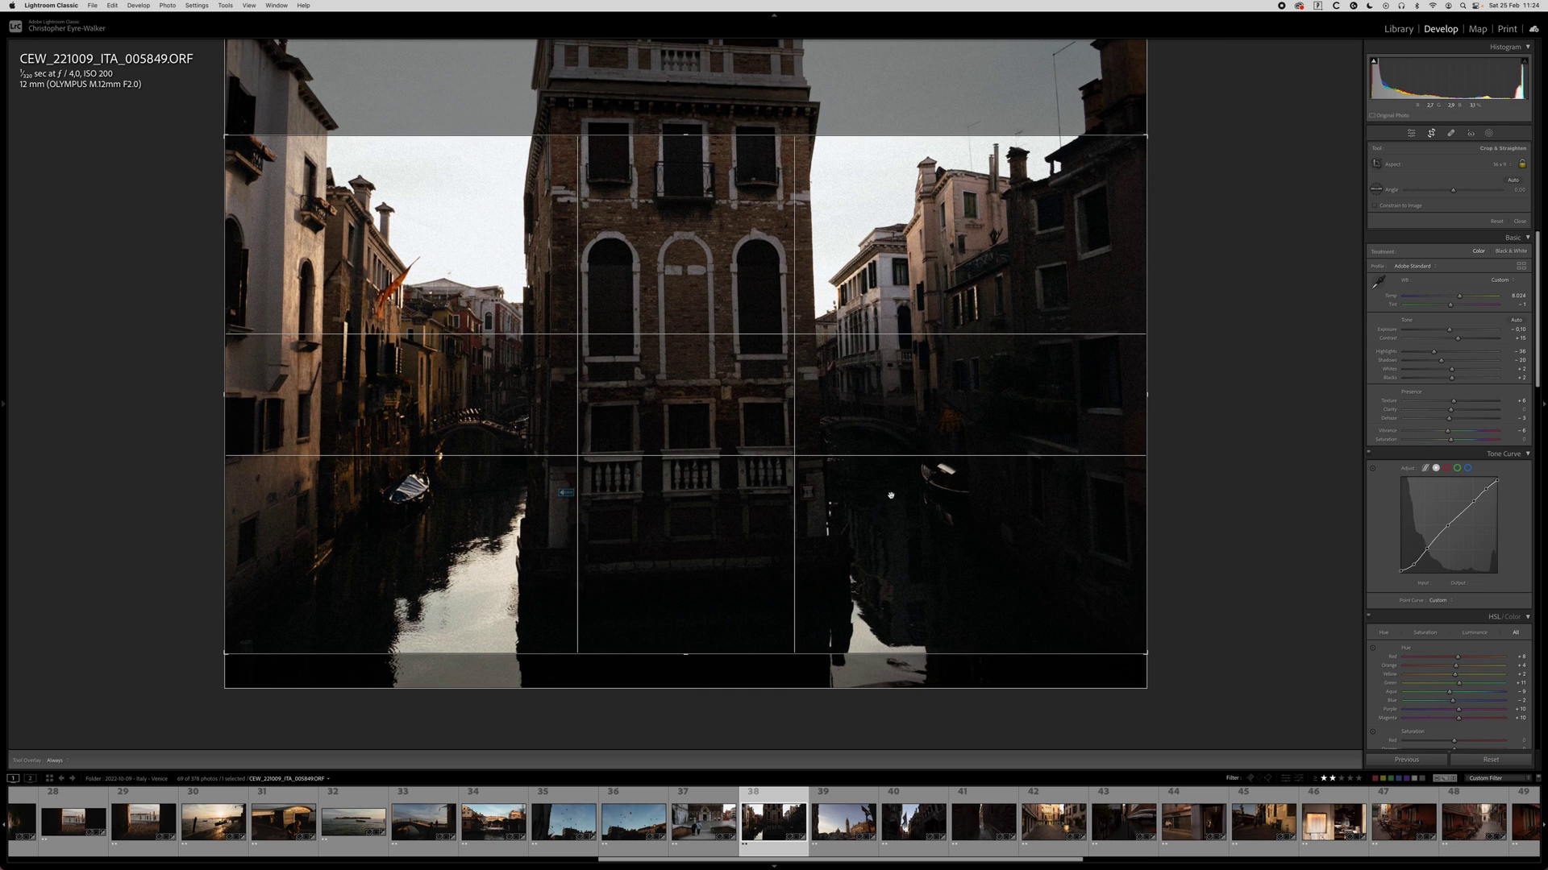
pyautogui.press('Return')
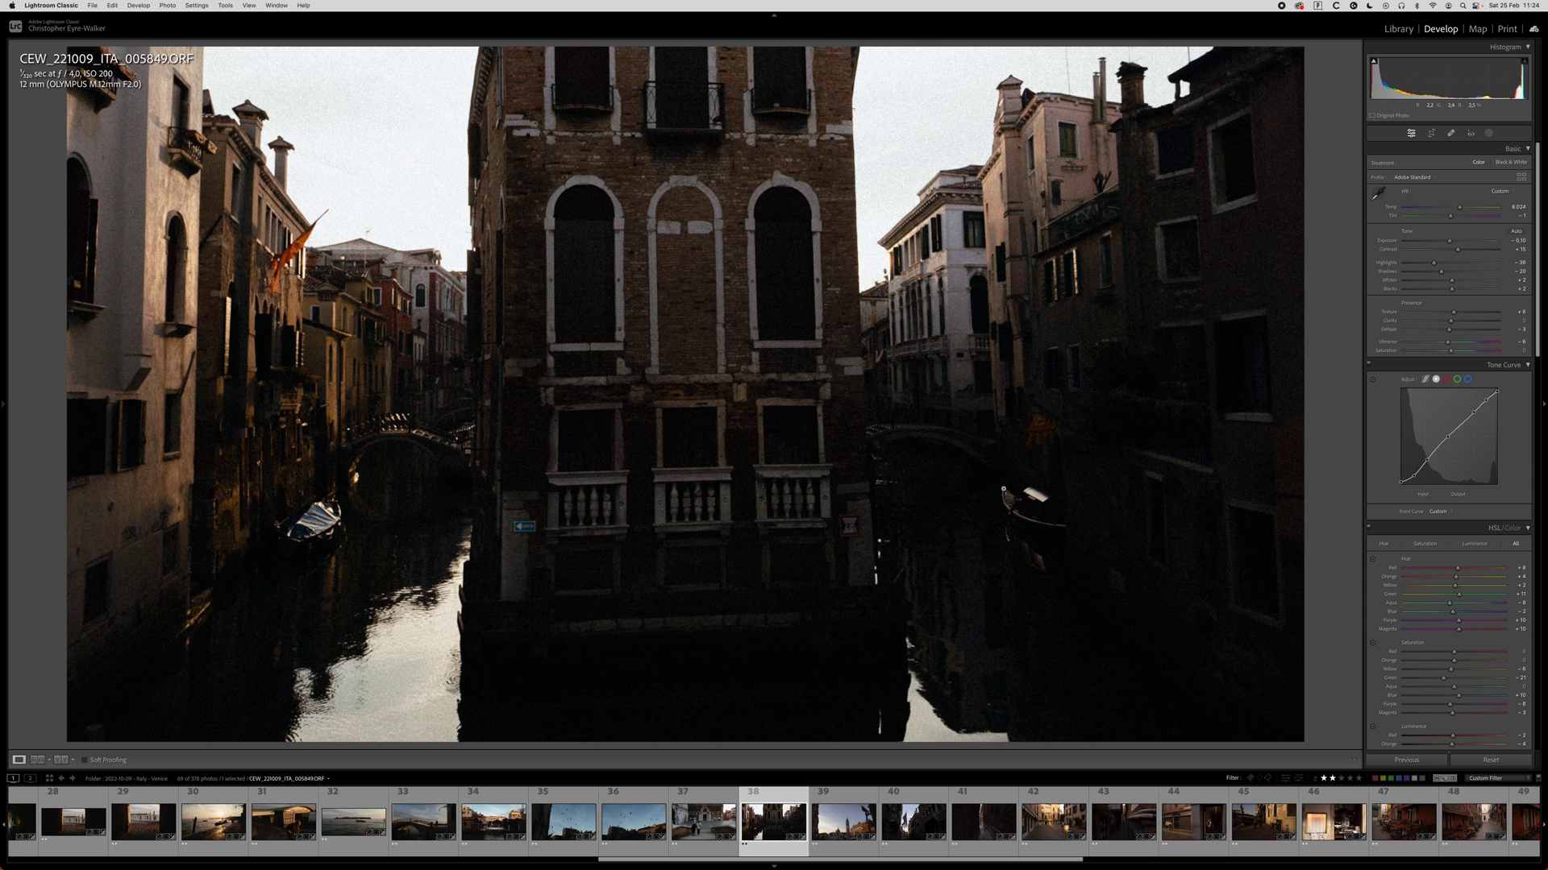
# Set the canal photo's Exposure to +0.05 and raise Shadows in a large radial gradient mask over the dark central building and right-hand canal.
pyautogui.moveTo(1450, 241); pyautogui.dragTo(1452, 242)
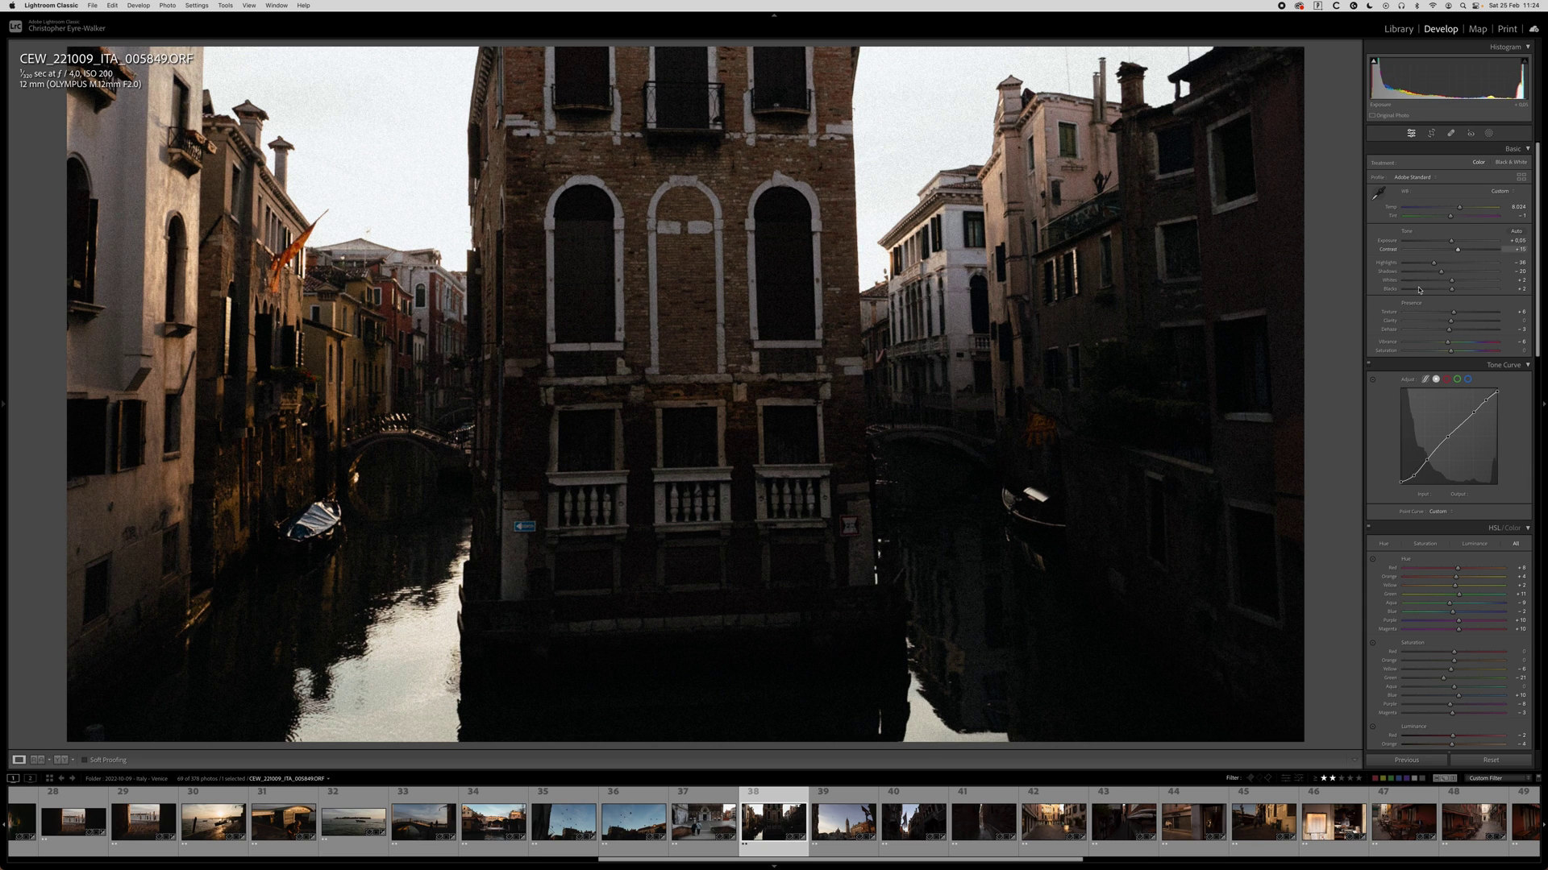
pyautogui.hotkey('shift', 'm')
pyautogui.moveTo(757, 495); pyautogui.dragTo(1072, 677)
pyautogui.moveTo(778, 506); pyautogui.dragTo(950, 576)
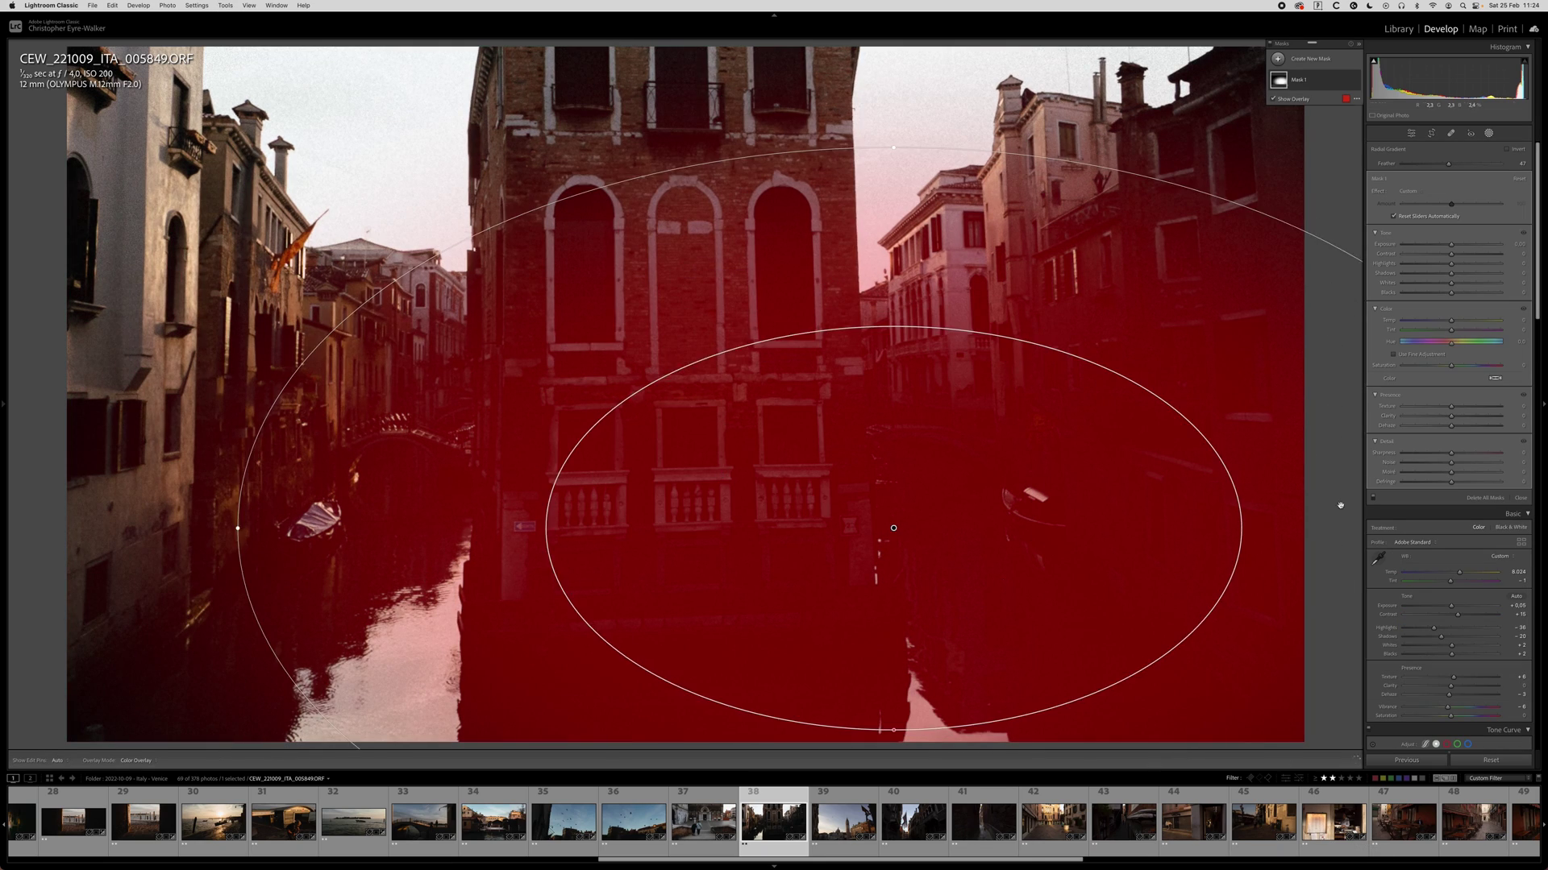
pyautogui.moveTo(1451, 273); pyautogui.dragTo(1473, 273)
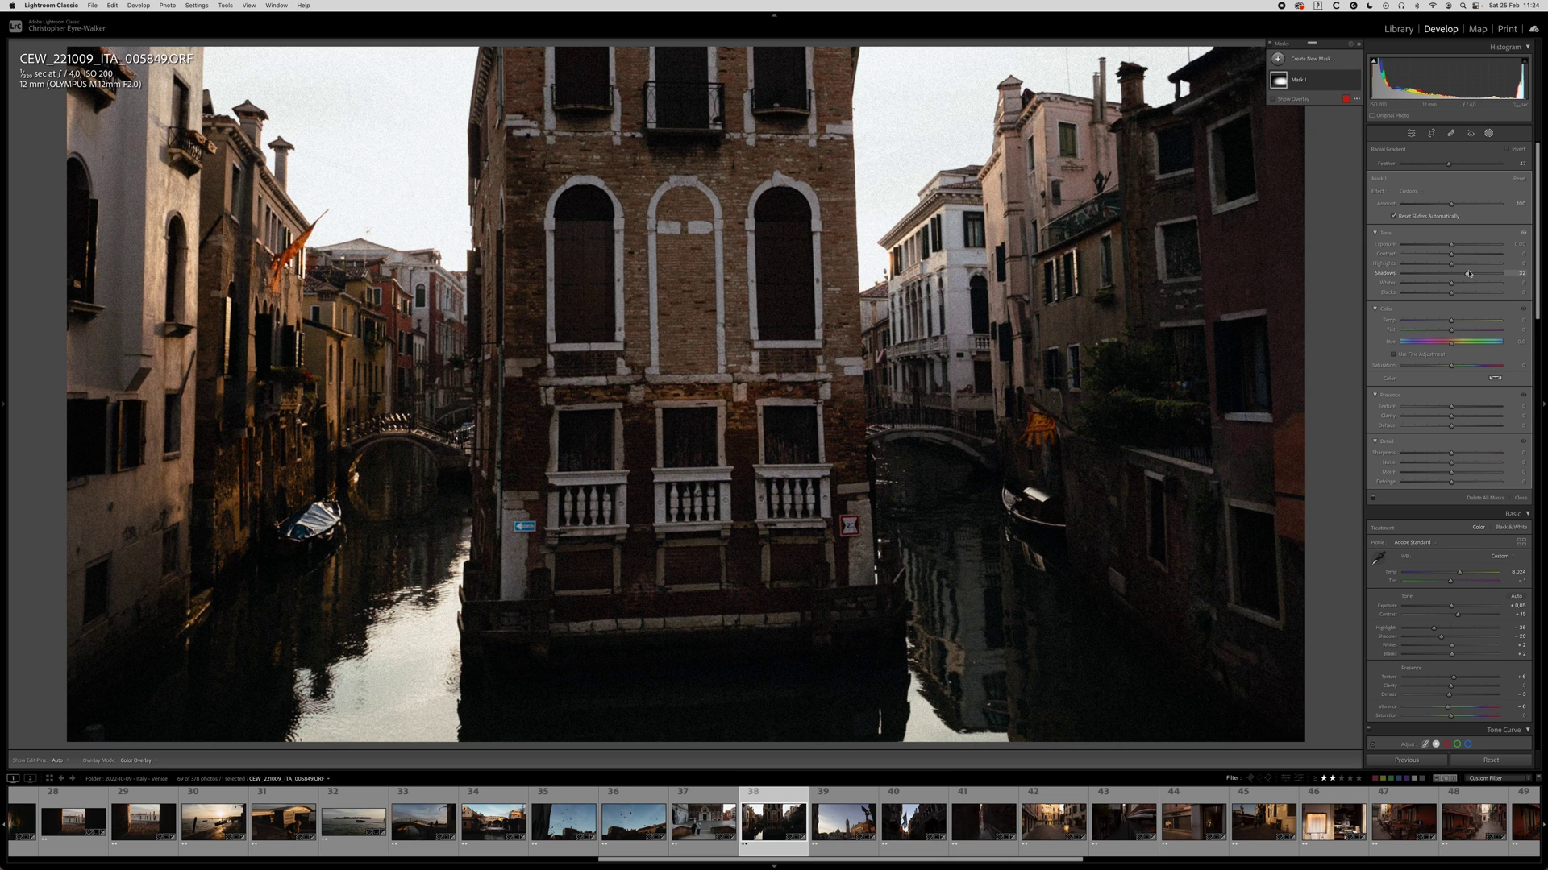
# Finish the mask, slightly warm the canal photo's white balance temperature, and check its crop.
pyautogui.hotkey('shift', 'w')
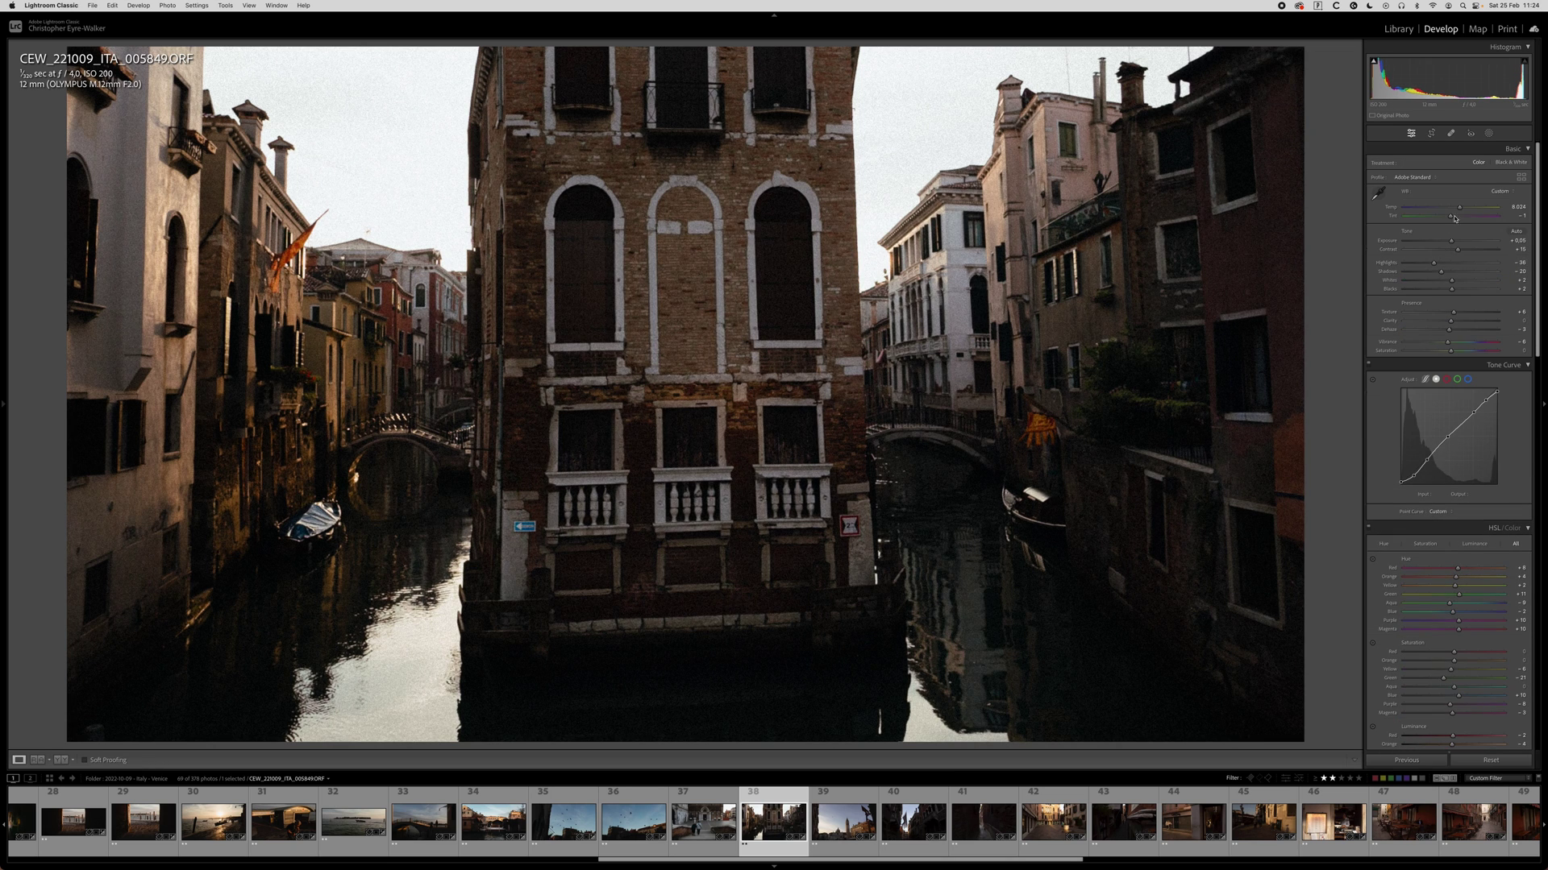
pyautogui.moveTo(1460, 207); pyautogui.dragTo(1463, 208)
pyautogui.press('r')
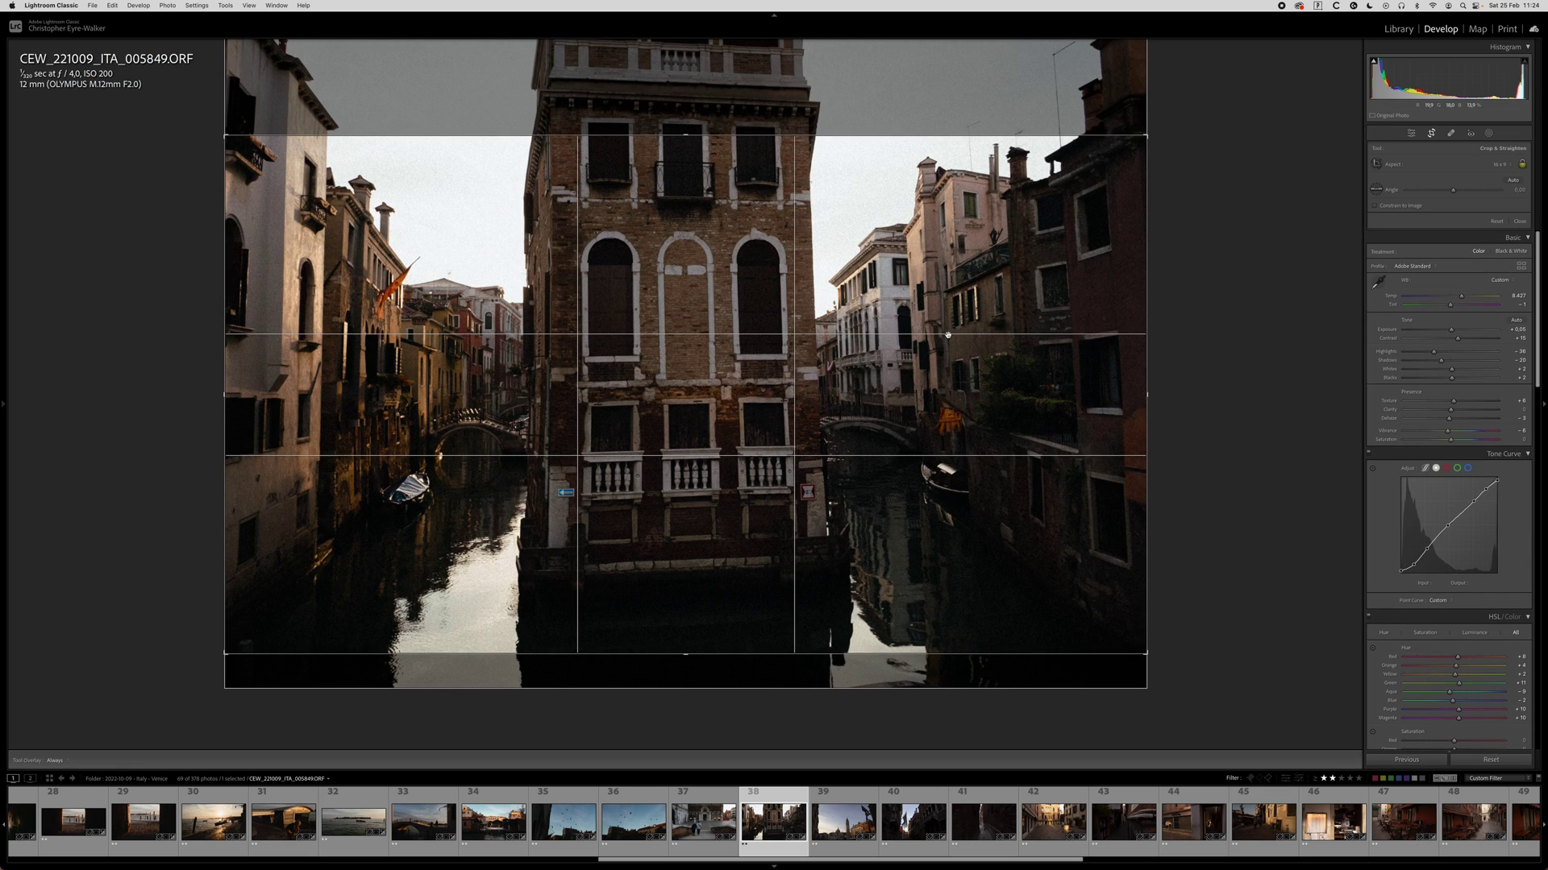
pyautogui.press('r')
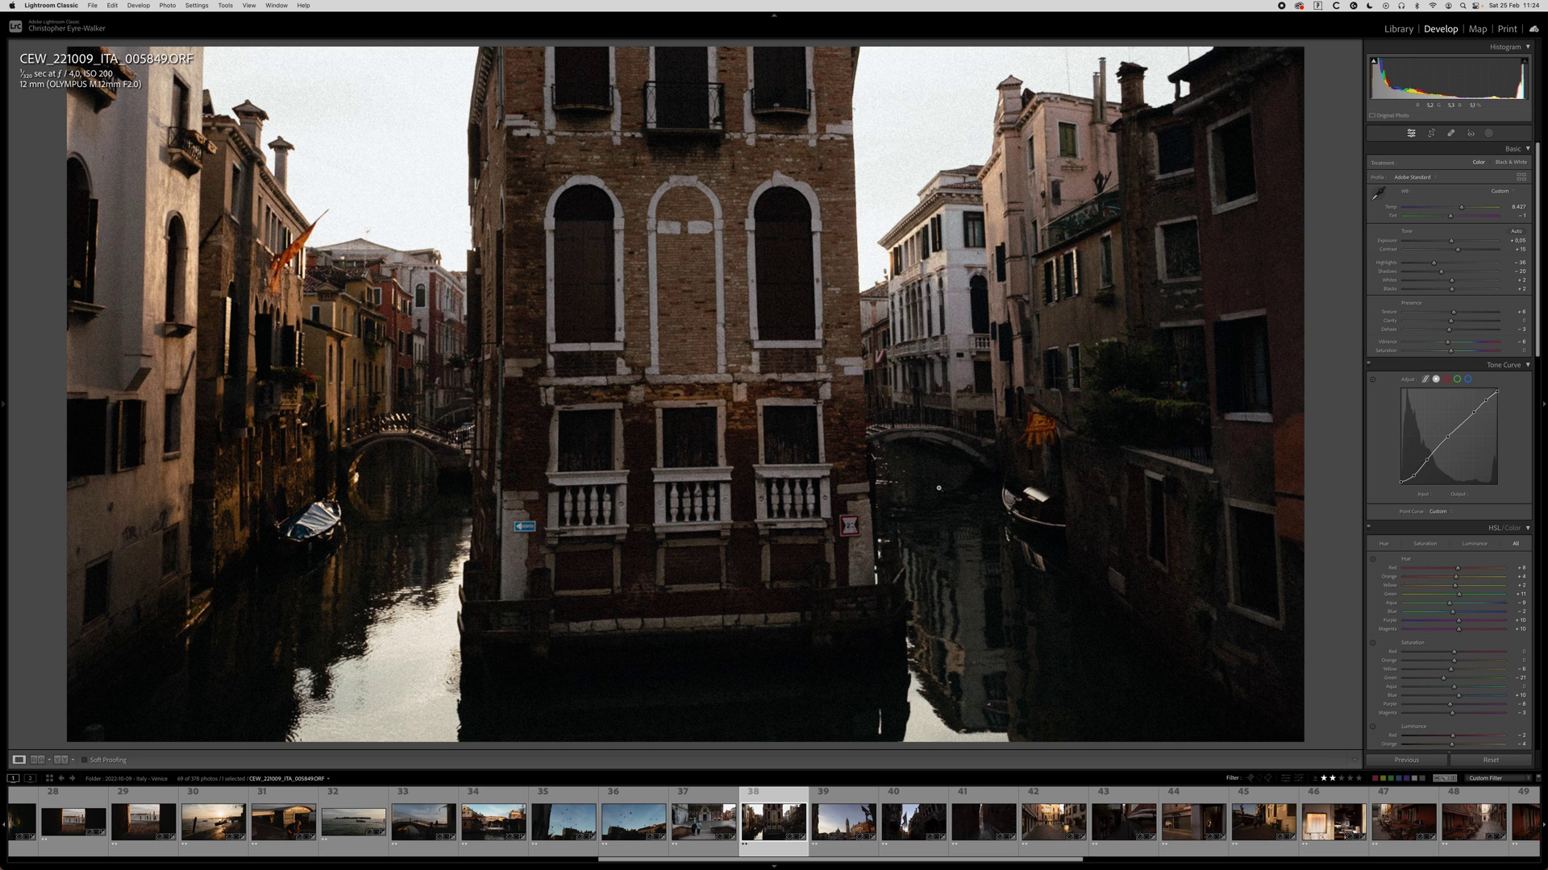
# Copy the canal photo's develop settings and paste them onto the next photo, the bell tower shot CEW_221009_ITA_005866.ORF.
pyautogui.press('super+shift+c')
pyautogui.press('Return')
pyautogui.press('Right')
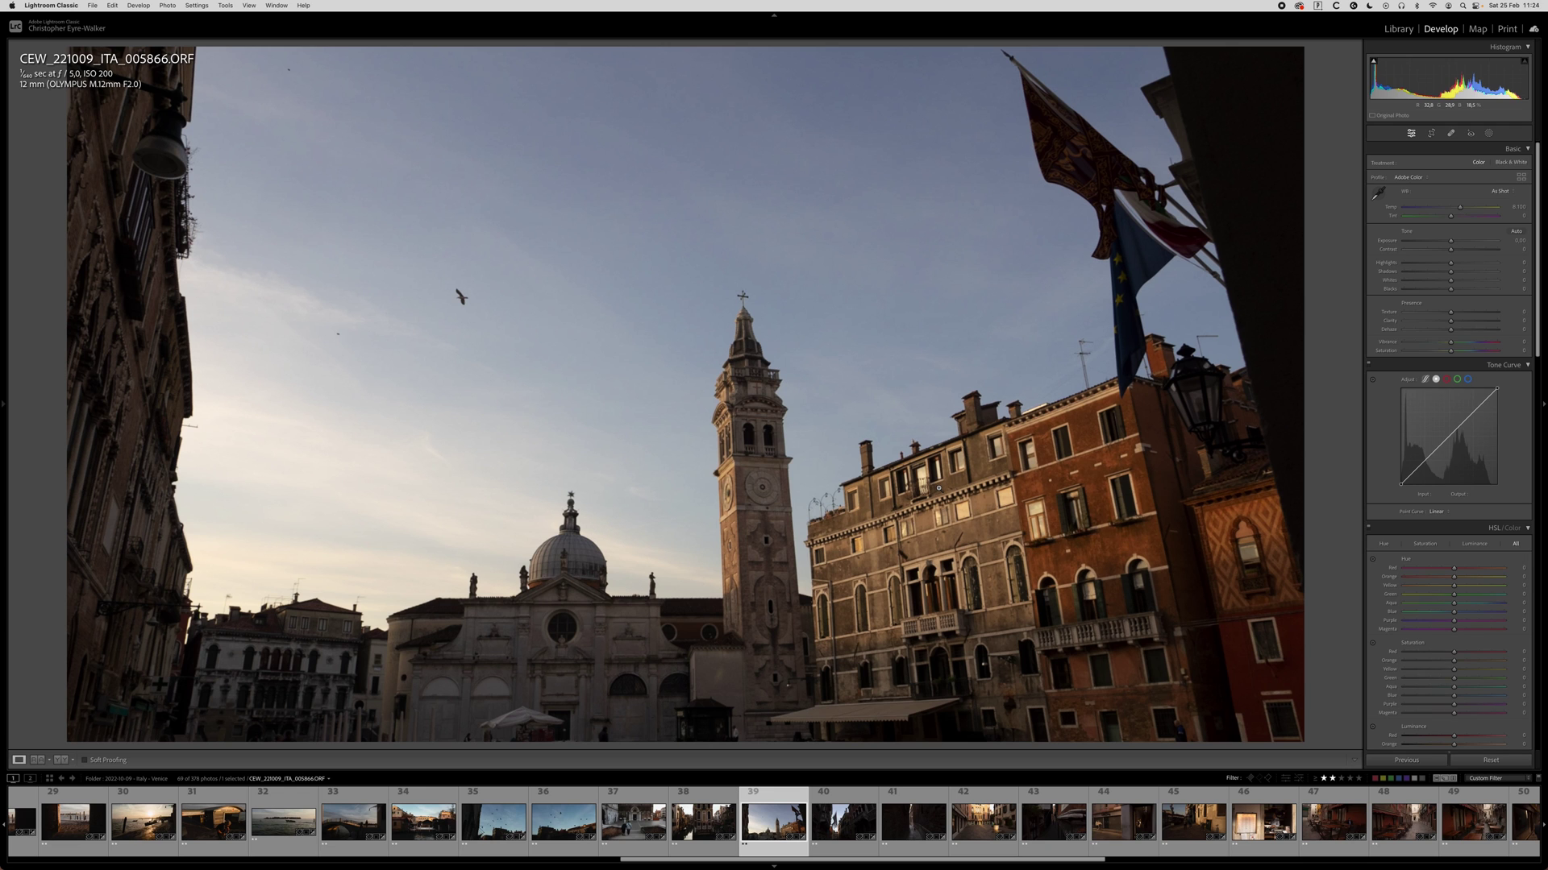
pyautogui.press('super+shift+v')
# Straighten the bell tower photo slightly and reposition its crop to include more sky.
pyautogui.press('r')
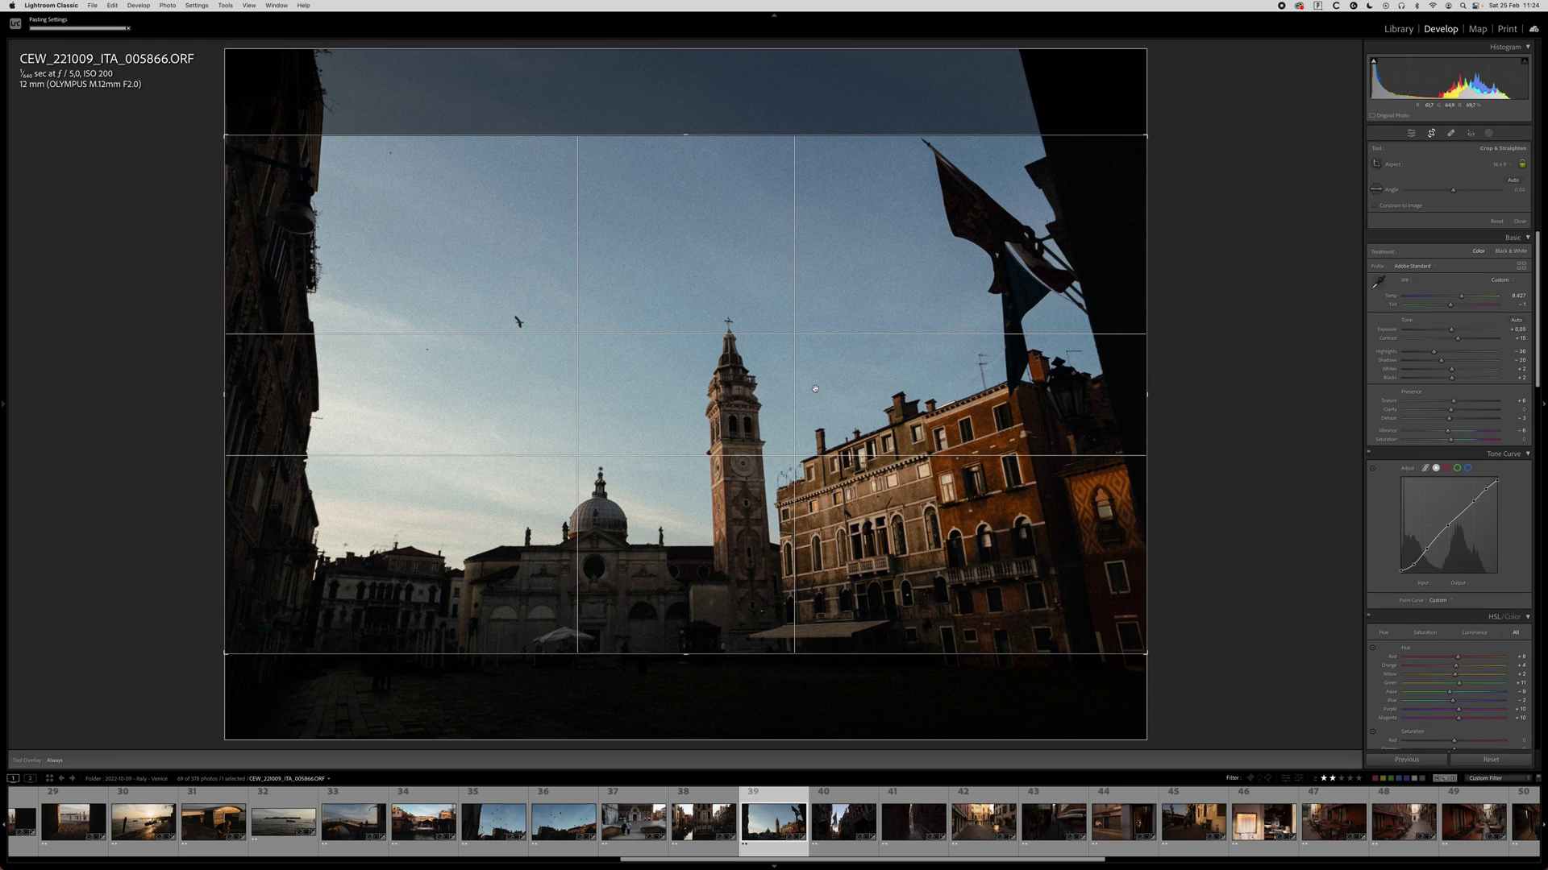
pyautogui.moveTo(1187, 351); pyautogui.dragTo(1192, 355)
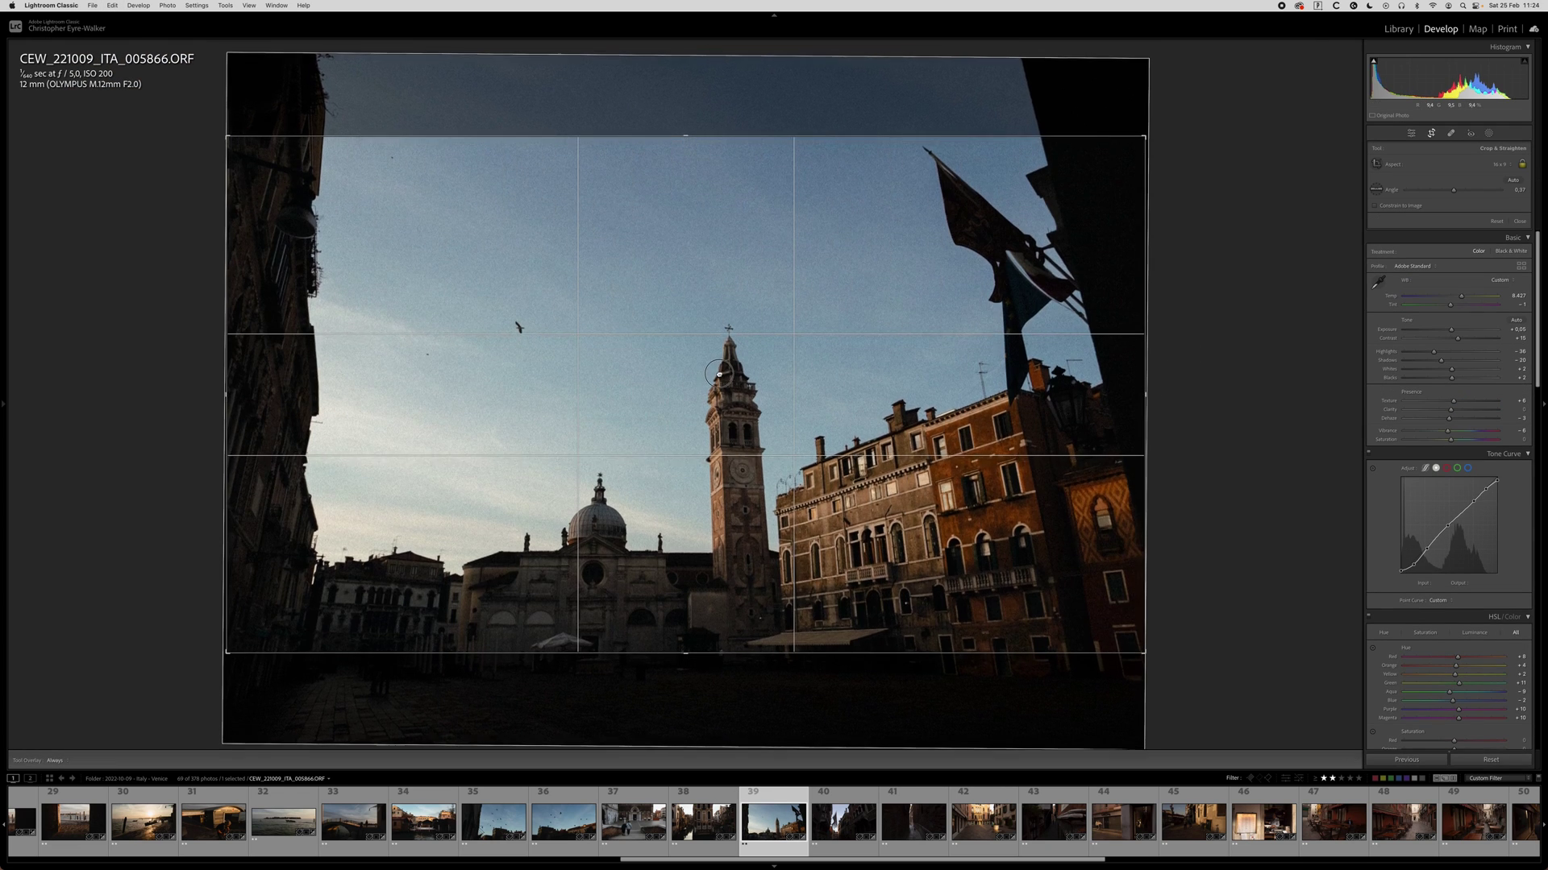
pyautogui.press('r')
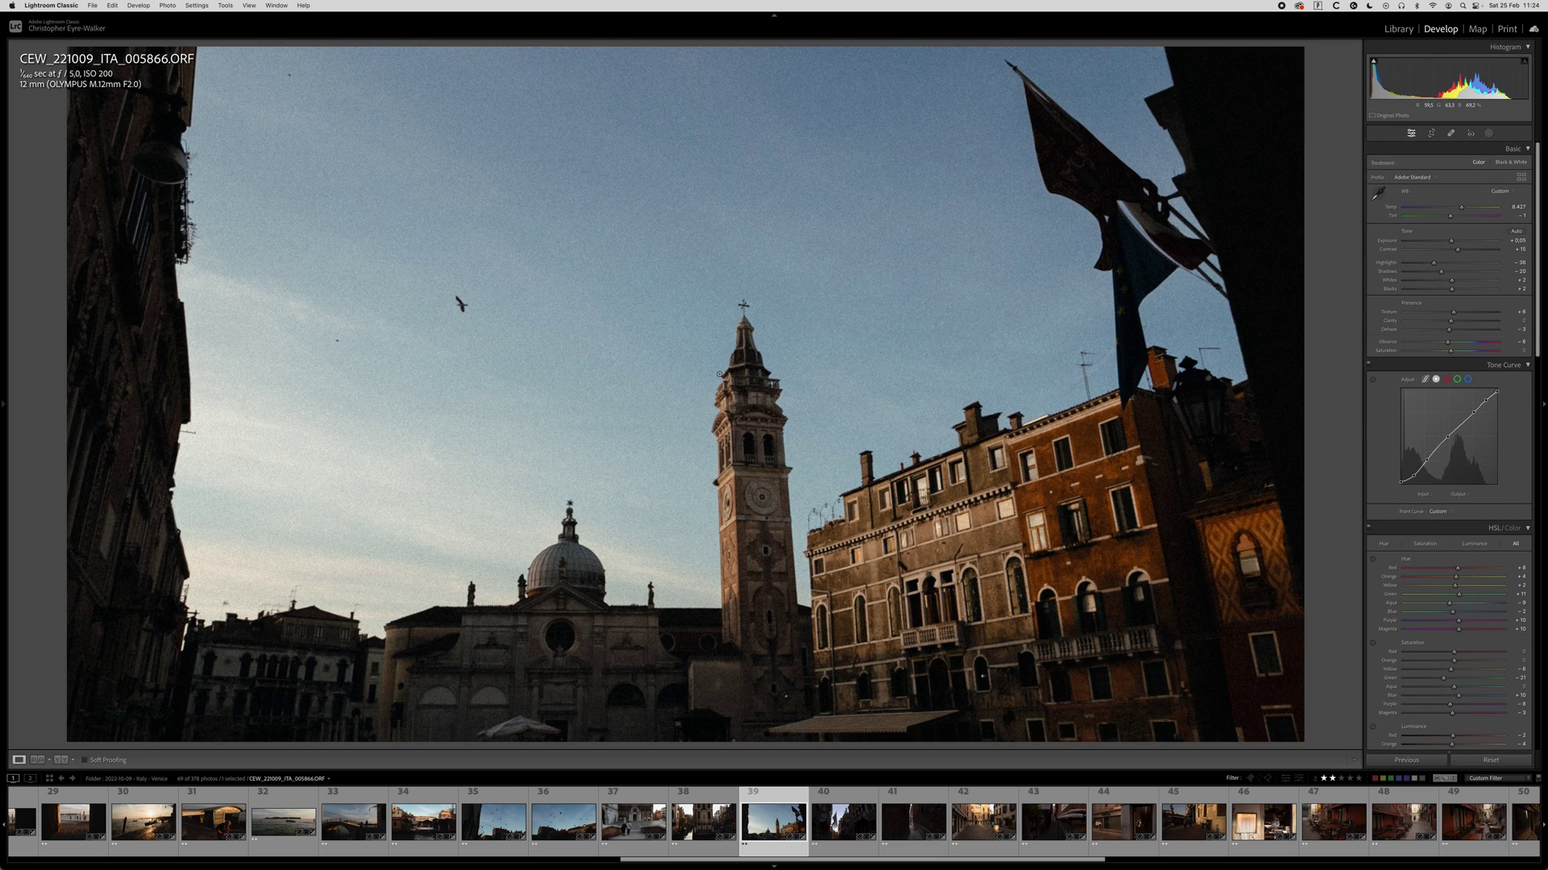
pyautogui.press('r')
pyautogui.moveTo(719, 374); pyautogui.dragTo(747, 396)
pyautogui.press('r')
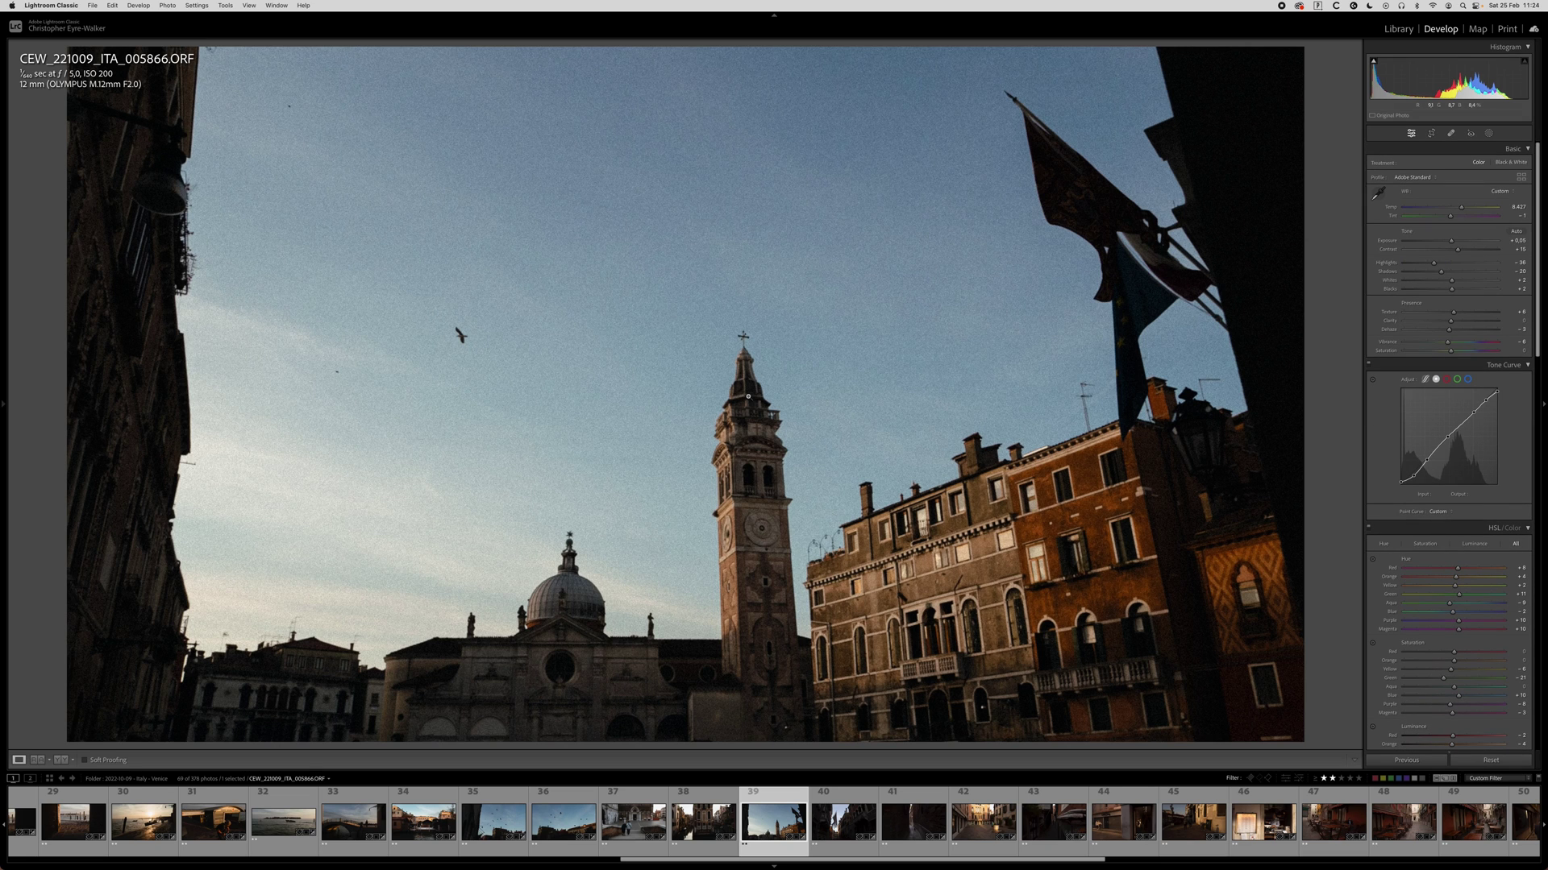
# Paste the copied settings onto the next photo, the street with the hanging flag, and warm its temperature to about 10,870.
pyautogui.press('Right')
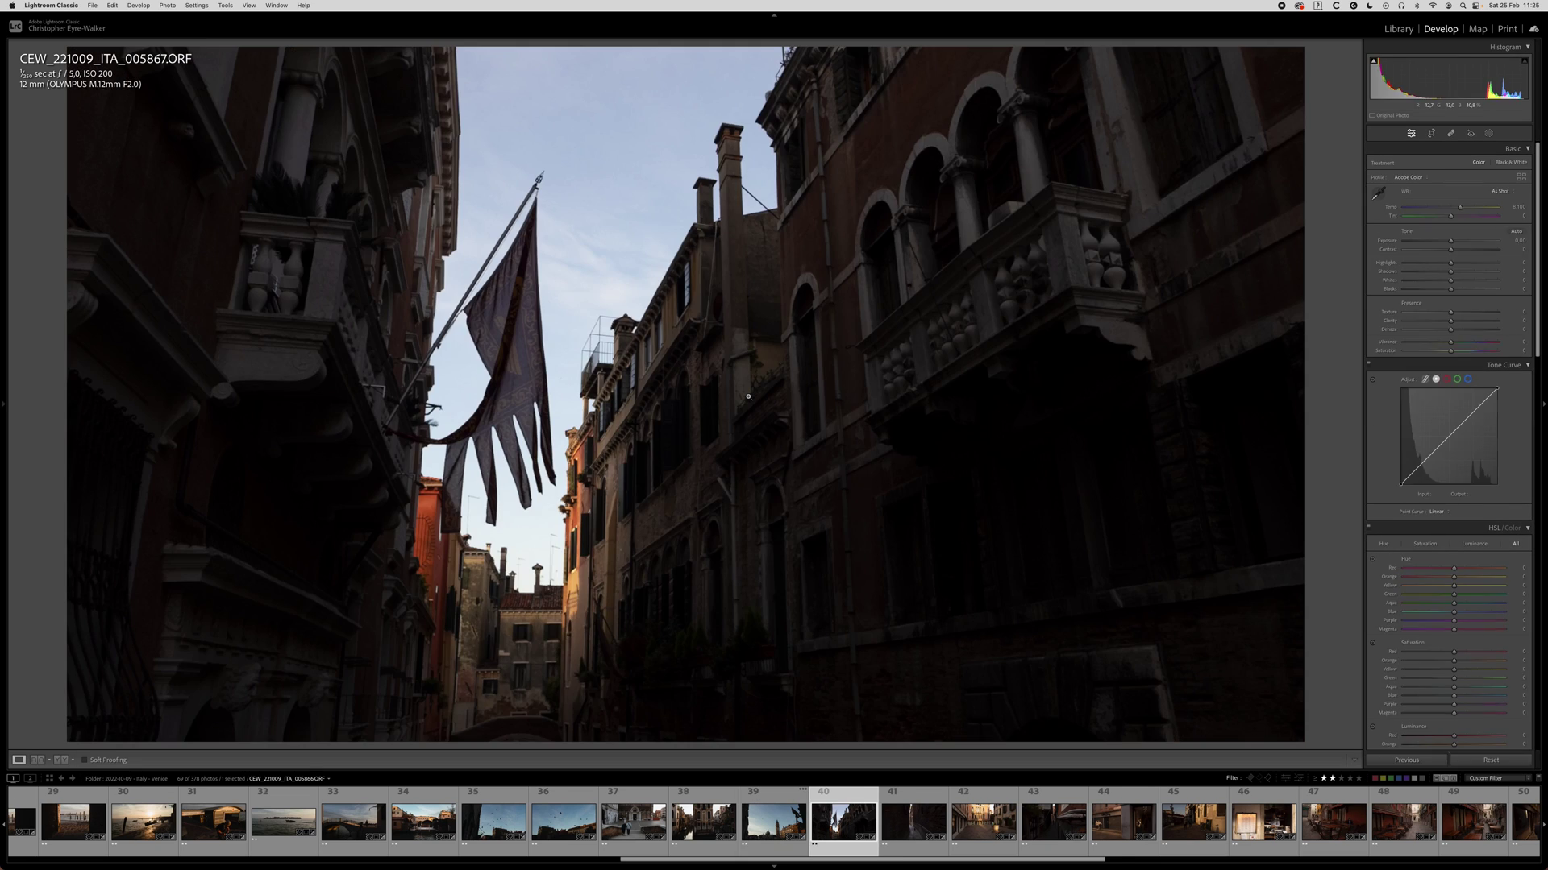
pyautogui.press('super+shift+v')
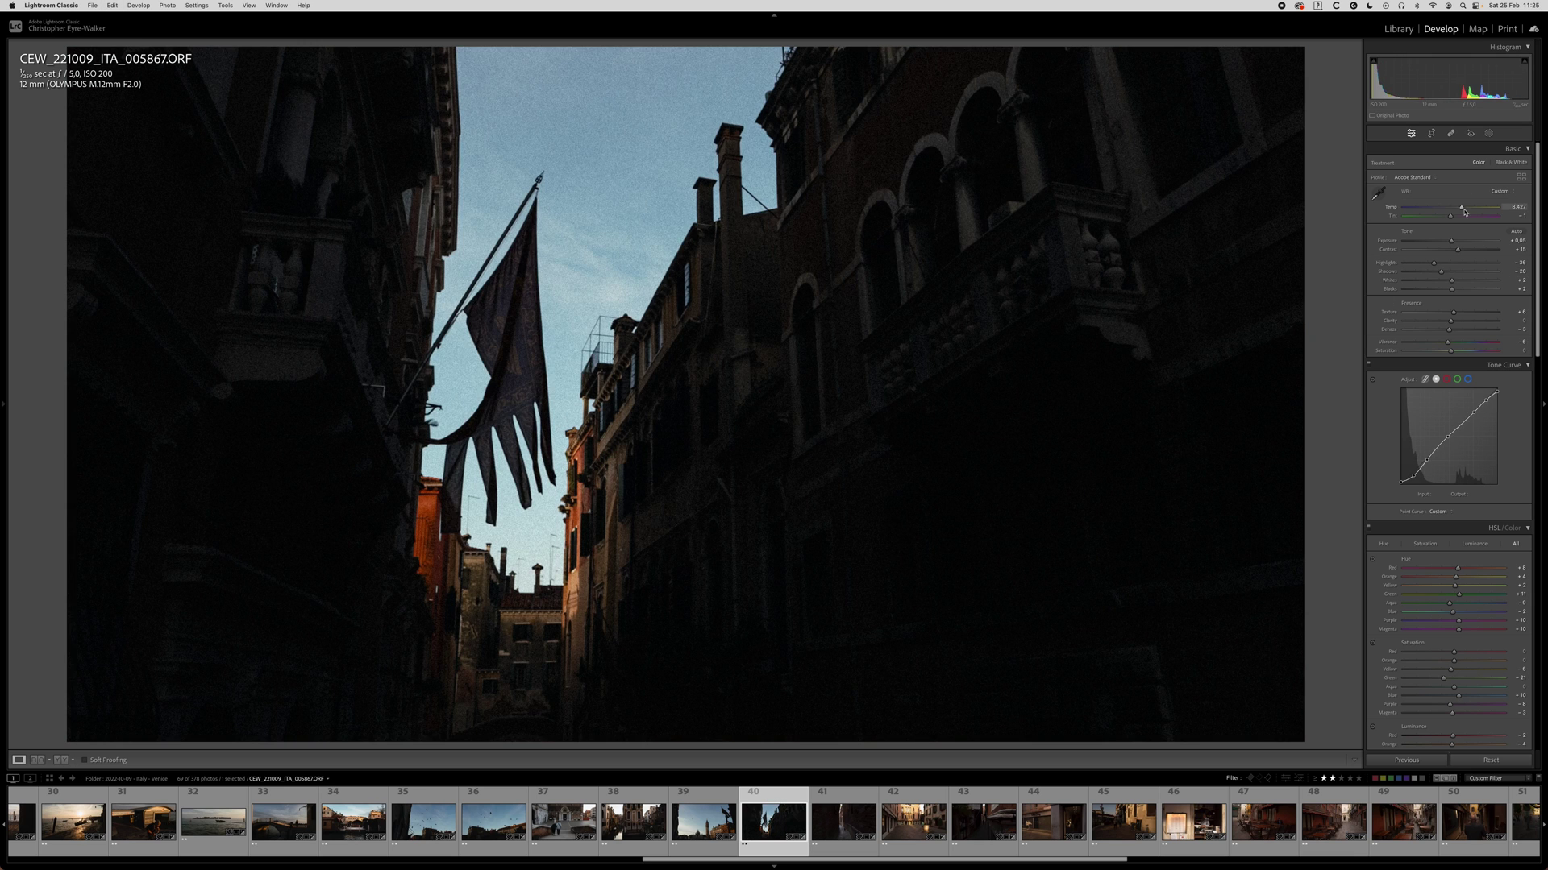
pyautogui.moveTo(1460, 207); pyautogui.dragTo(1471, 209)
# Examine the flag and nearby rooftops up close, reducing the magnified zoom level to 200%.
pyautogui.click(526, 444)
pyautogui.moveTo(569, 141); pyautogui.dragTo(620, 386)
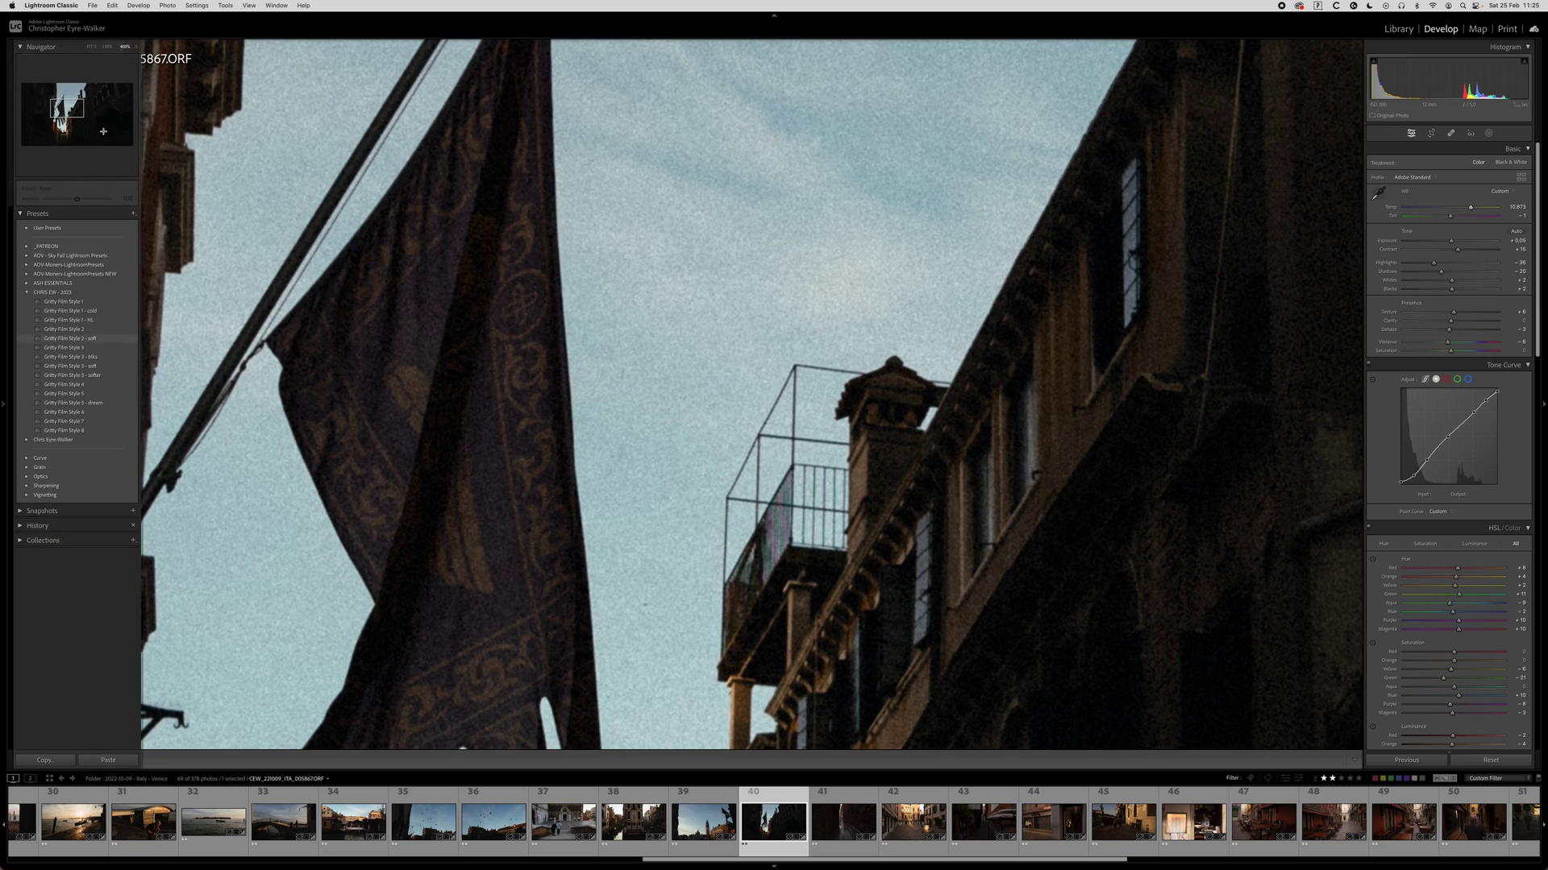
pyautogui.moveTo(3, 77)
pyautogui.click(133, 48)
pyautogui.click(132, 22)
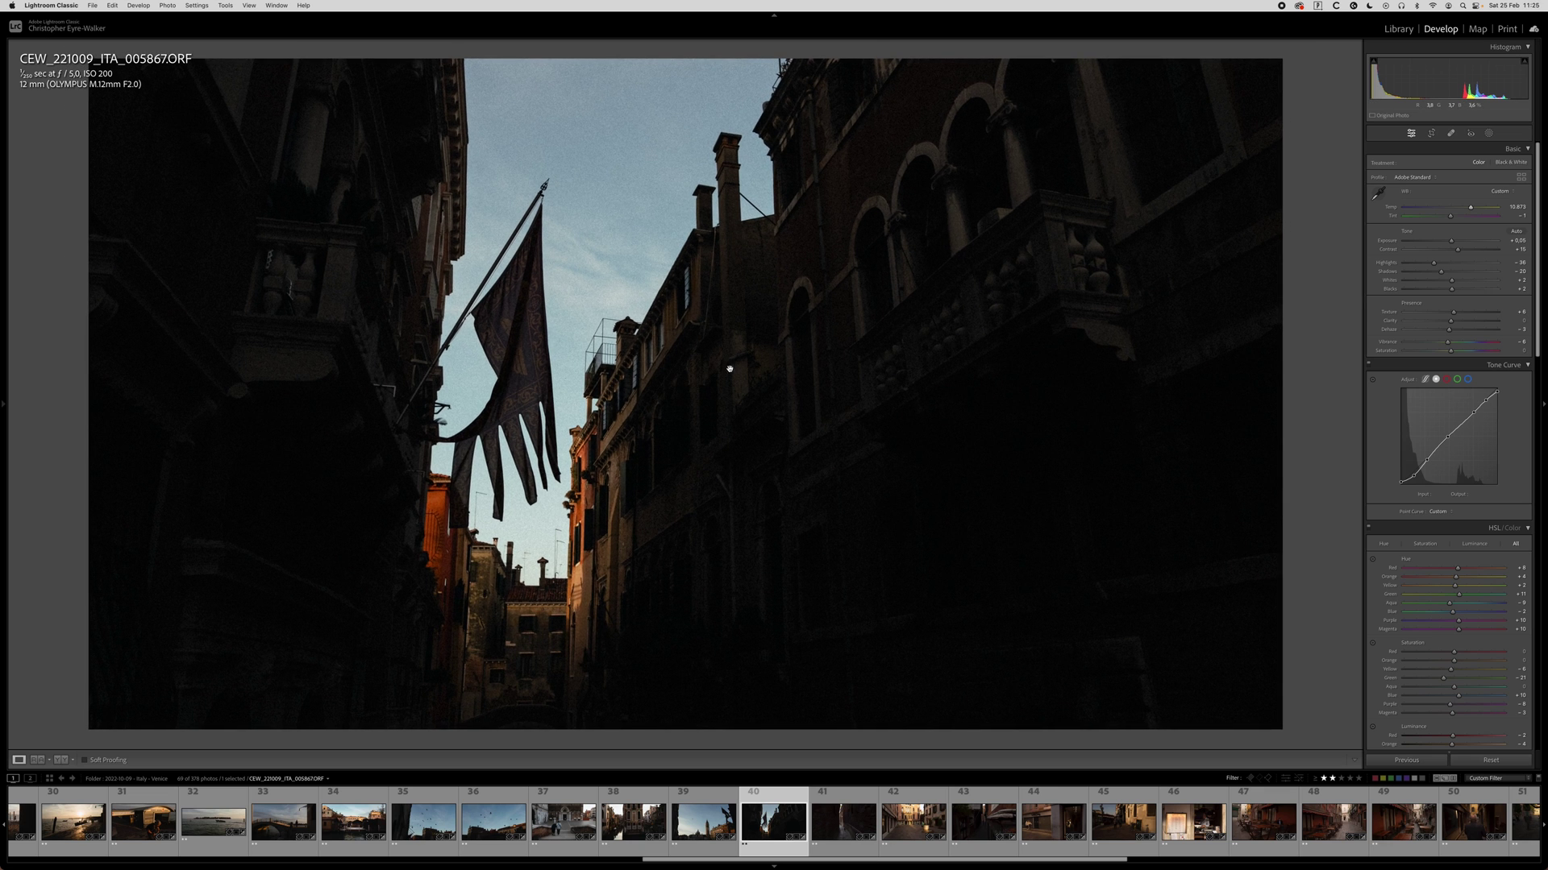
pyautogui.moveTo(6, 408)
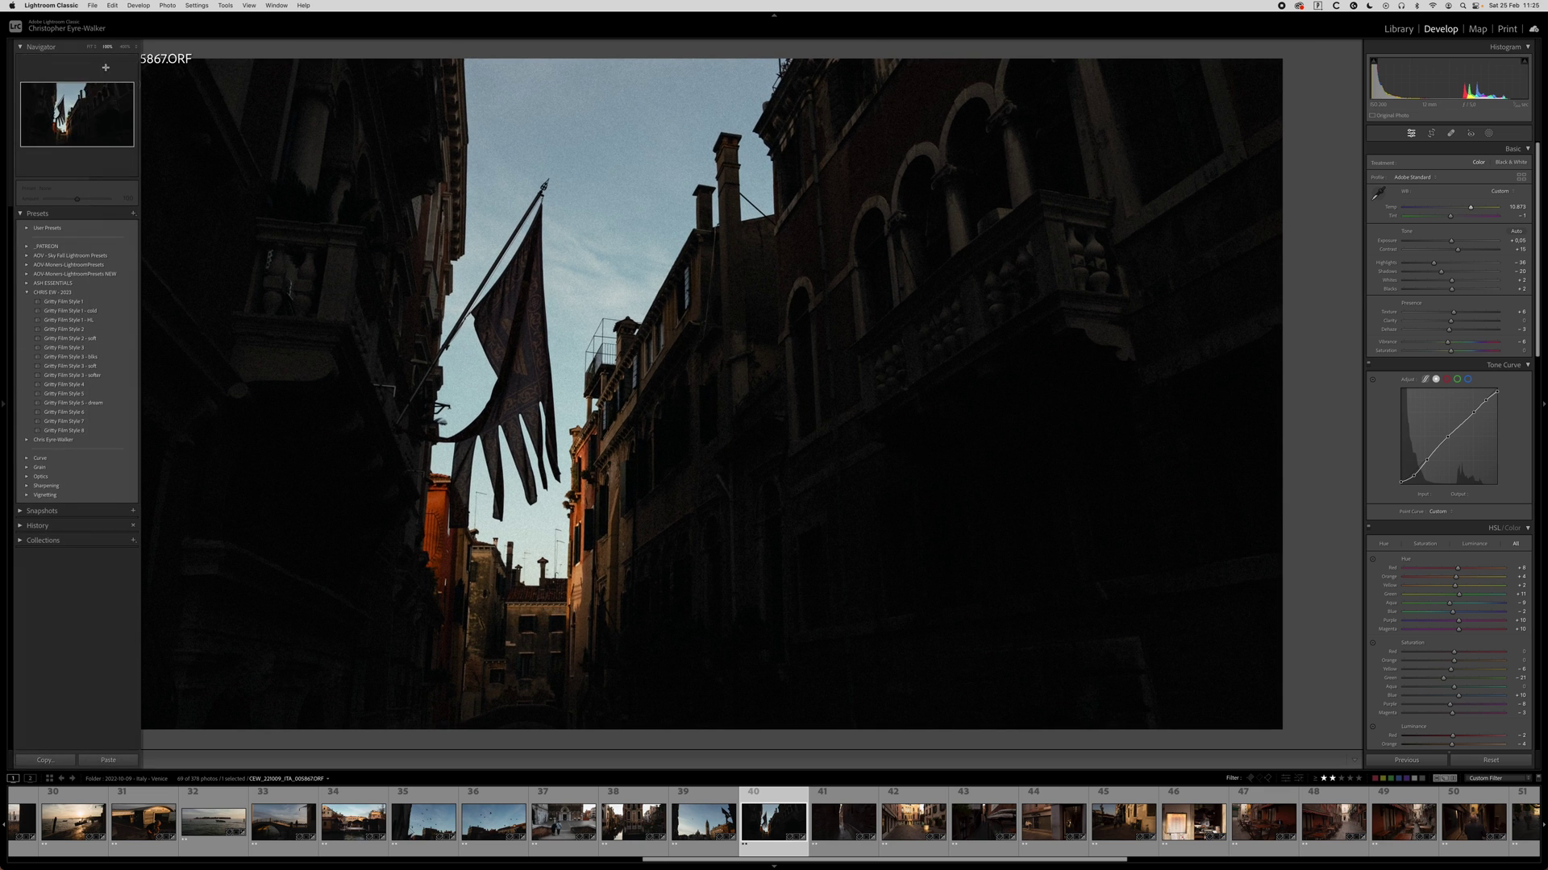
pyautogui.click(124, 49)
pyautogui.click(134, 47)
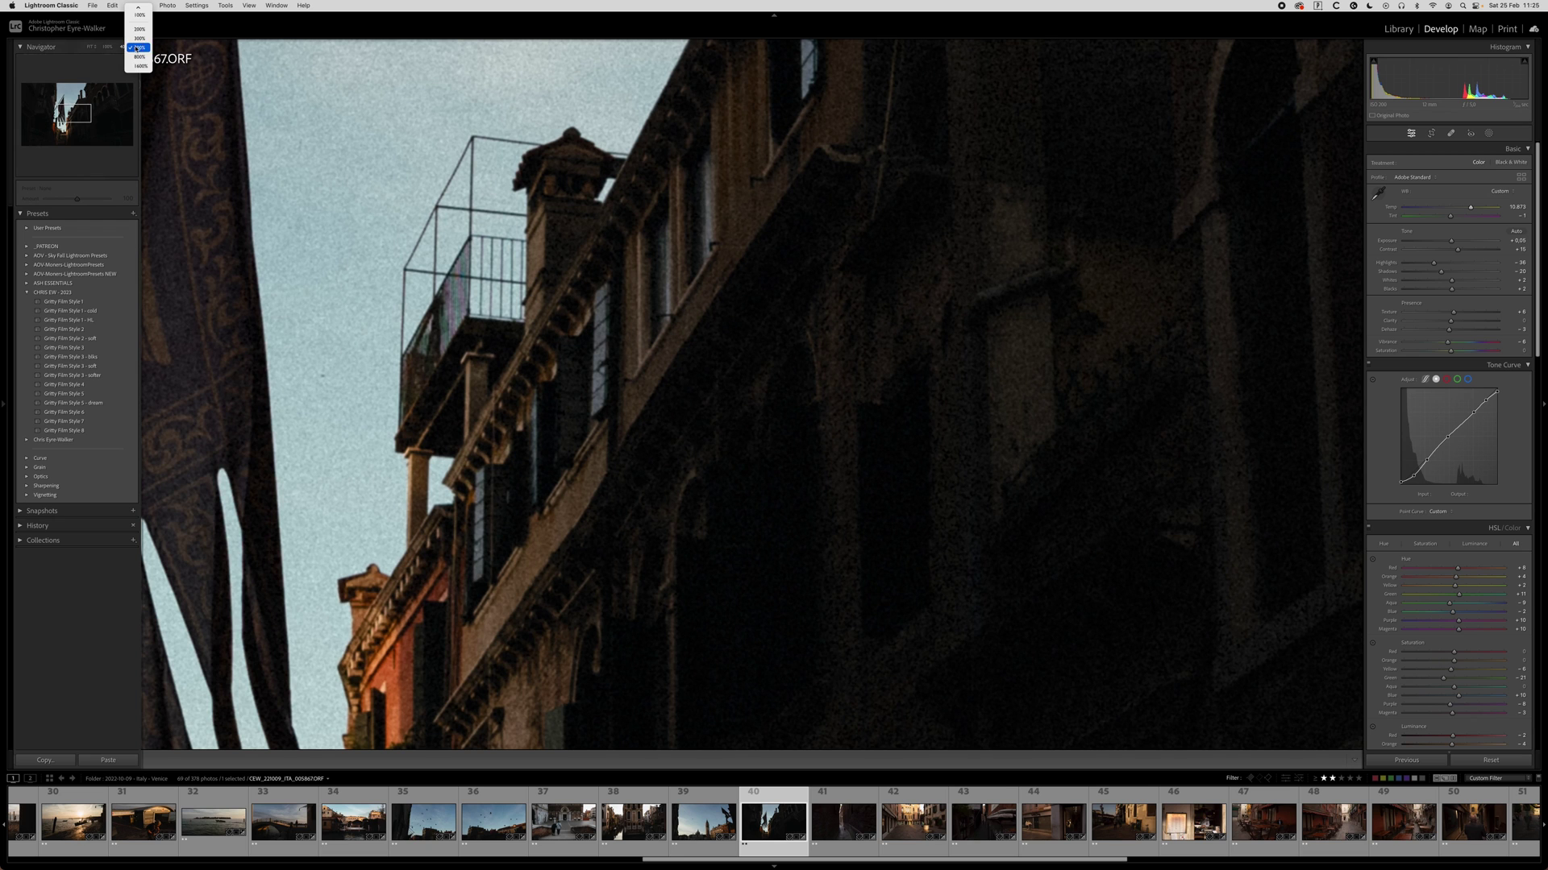
pyautogui.click(143, 30)
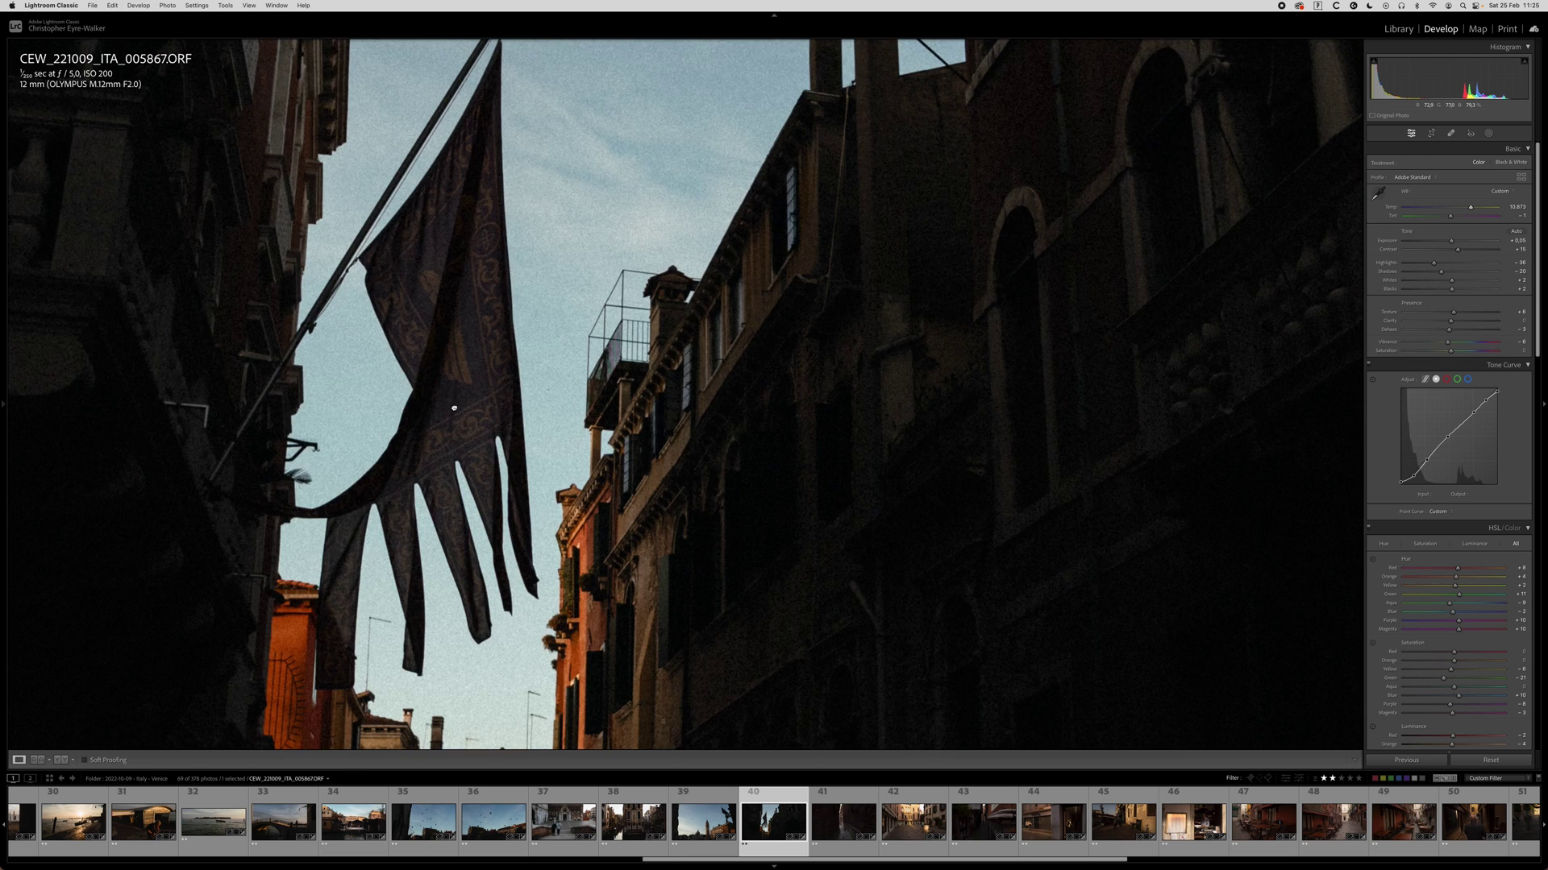
pyautogui.click(454, 408)
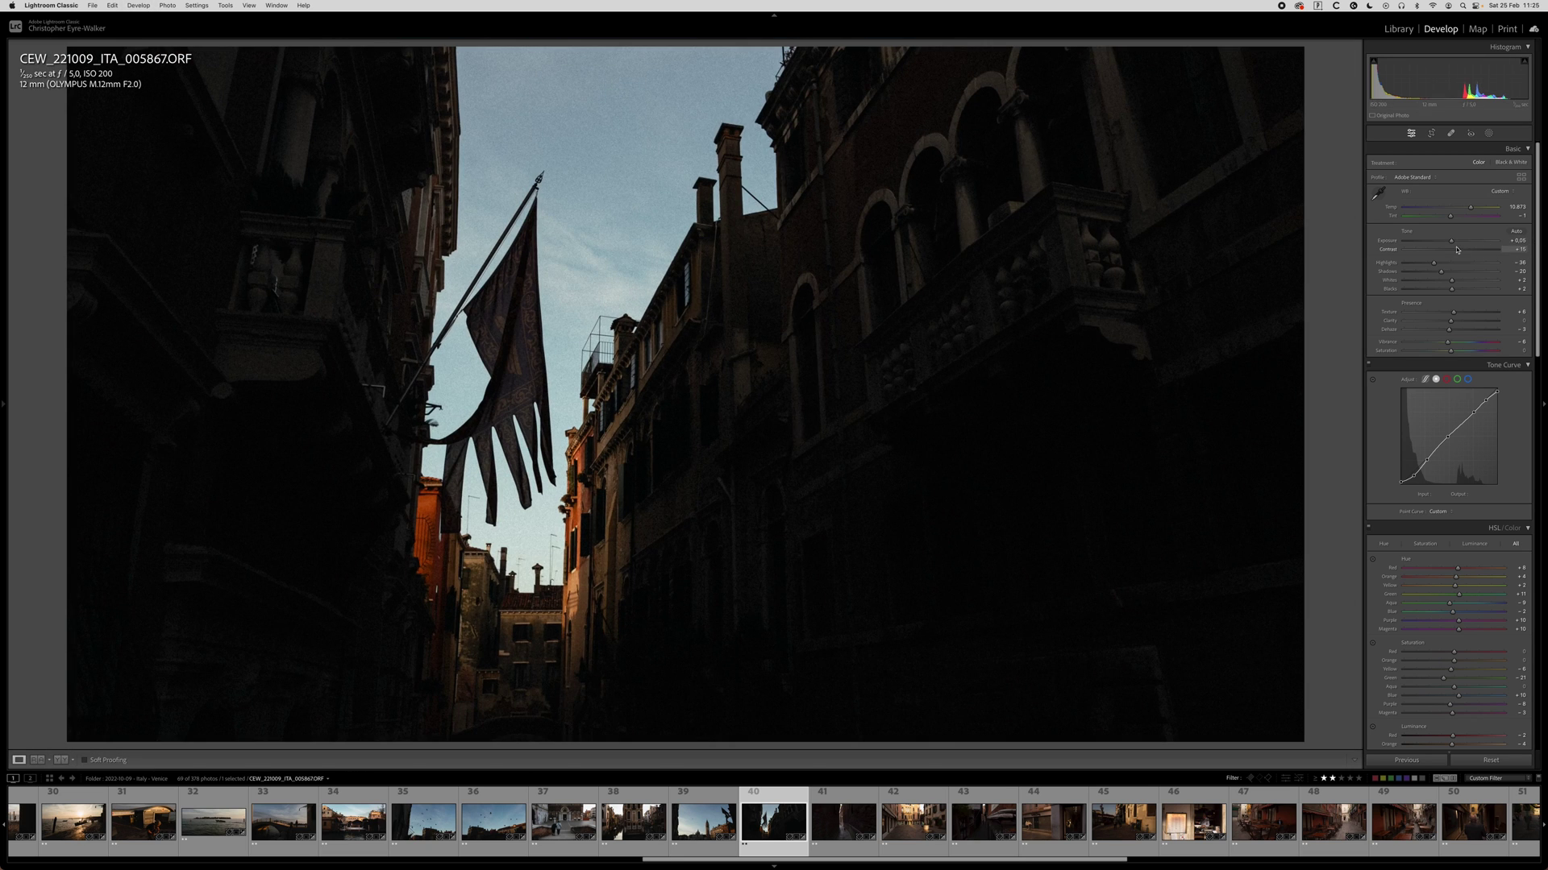
# Increase the flag photo's contrast slightly, and lift the shadows around the flag with a large radial gradient mask.
pyautogui.moveTo(1457, 251); pyautogui.dragTo(1459, 252)
pyautogui.hotkey('shift', 'm')
pyautogui.moveTo(522, 446); pyautogui.dragTo(788, 434)
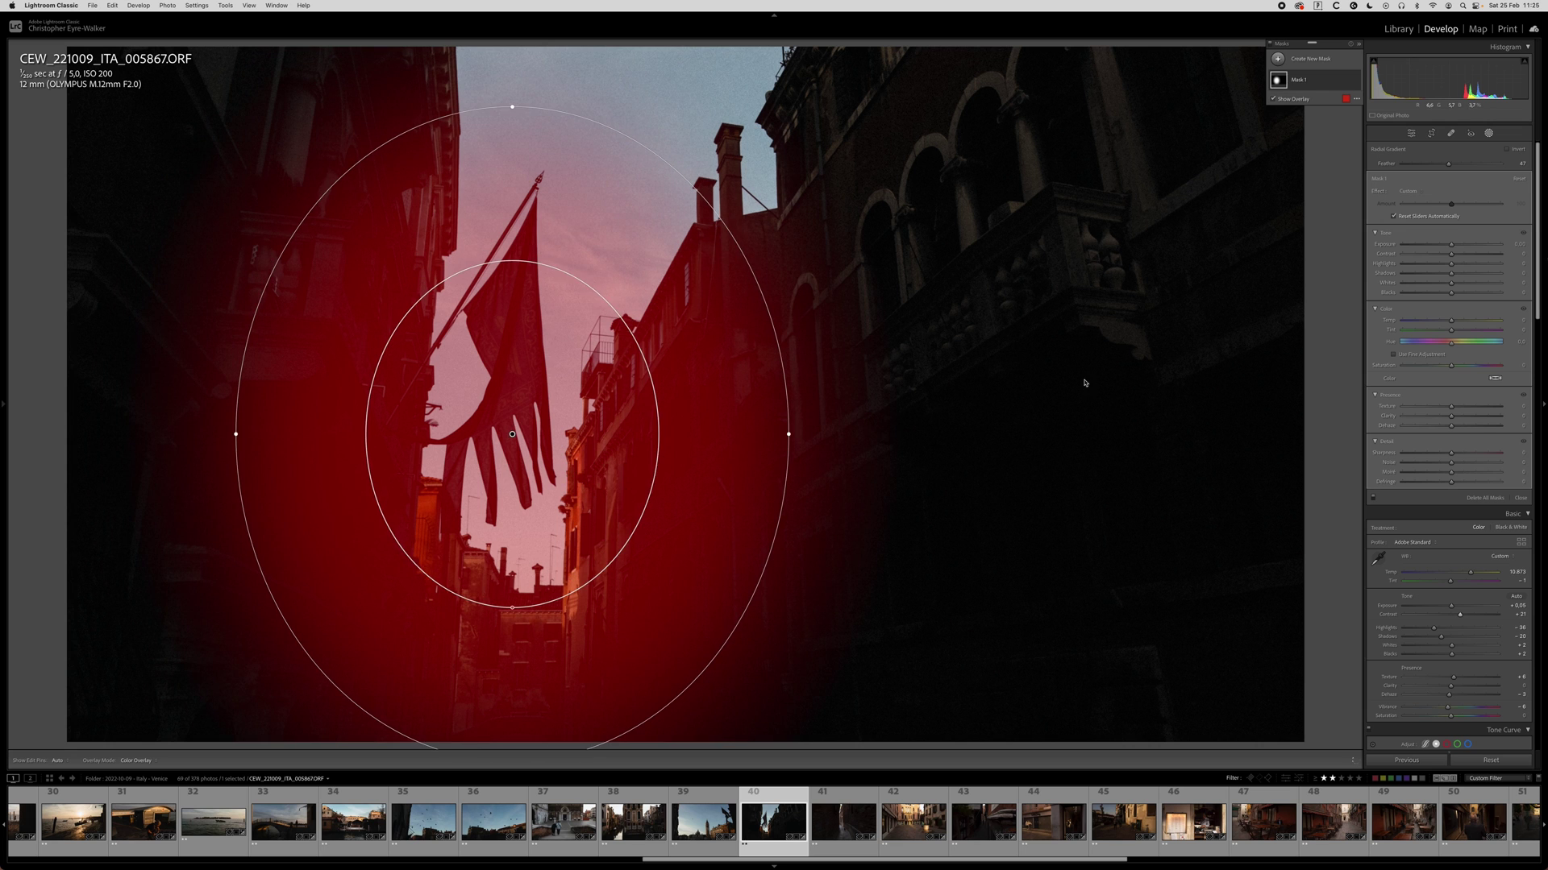
pyautogui.moveTo(1455, 274); pyautogui.dragTo(1489, 275)
pyautogui.hotkey('shift', 'w')
# Copy the flag photo's develop settings and paste them onto the next photo, the dark alley with the dog.
pyautogui.press('super+shift+c')
pyautogui.press('Return')
pyautogui.press('Right')
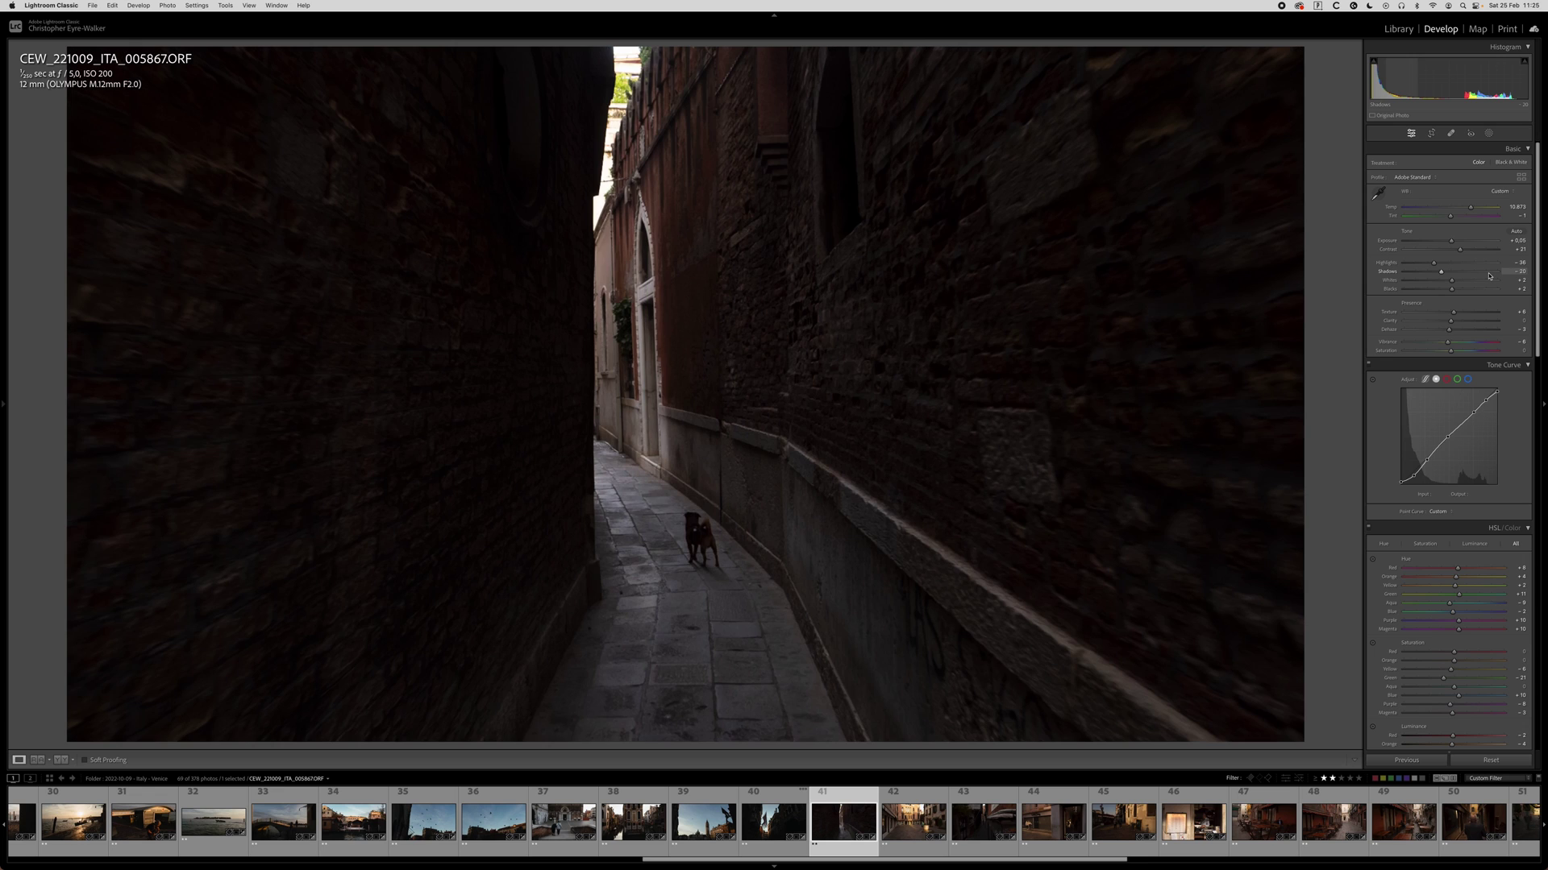
pyautogui.press('super+shift+v')
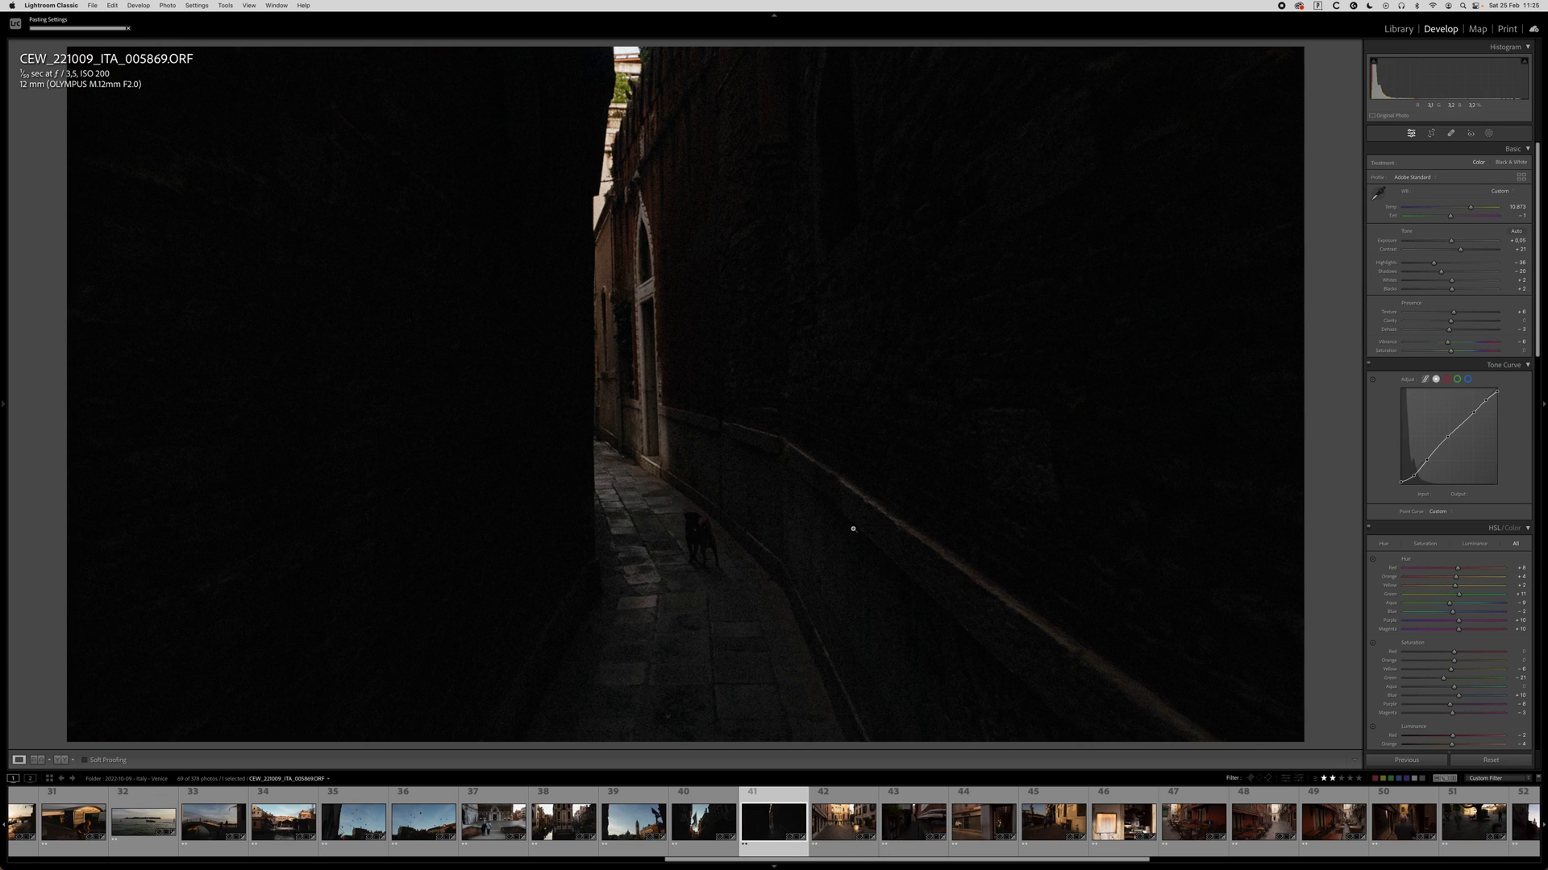
# Create a radial gradient mask over the dog and the alley pavement, then narrow and tilt it to fit the passage.
pyautogui.hotkey('shift', 'm')
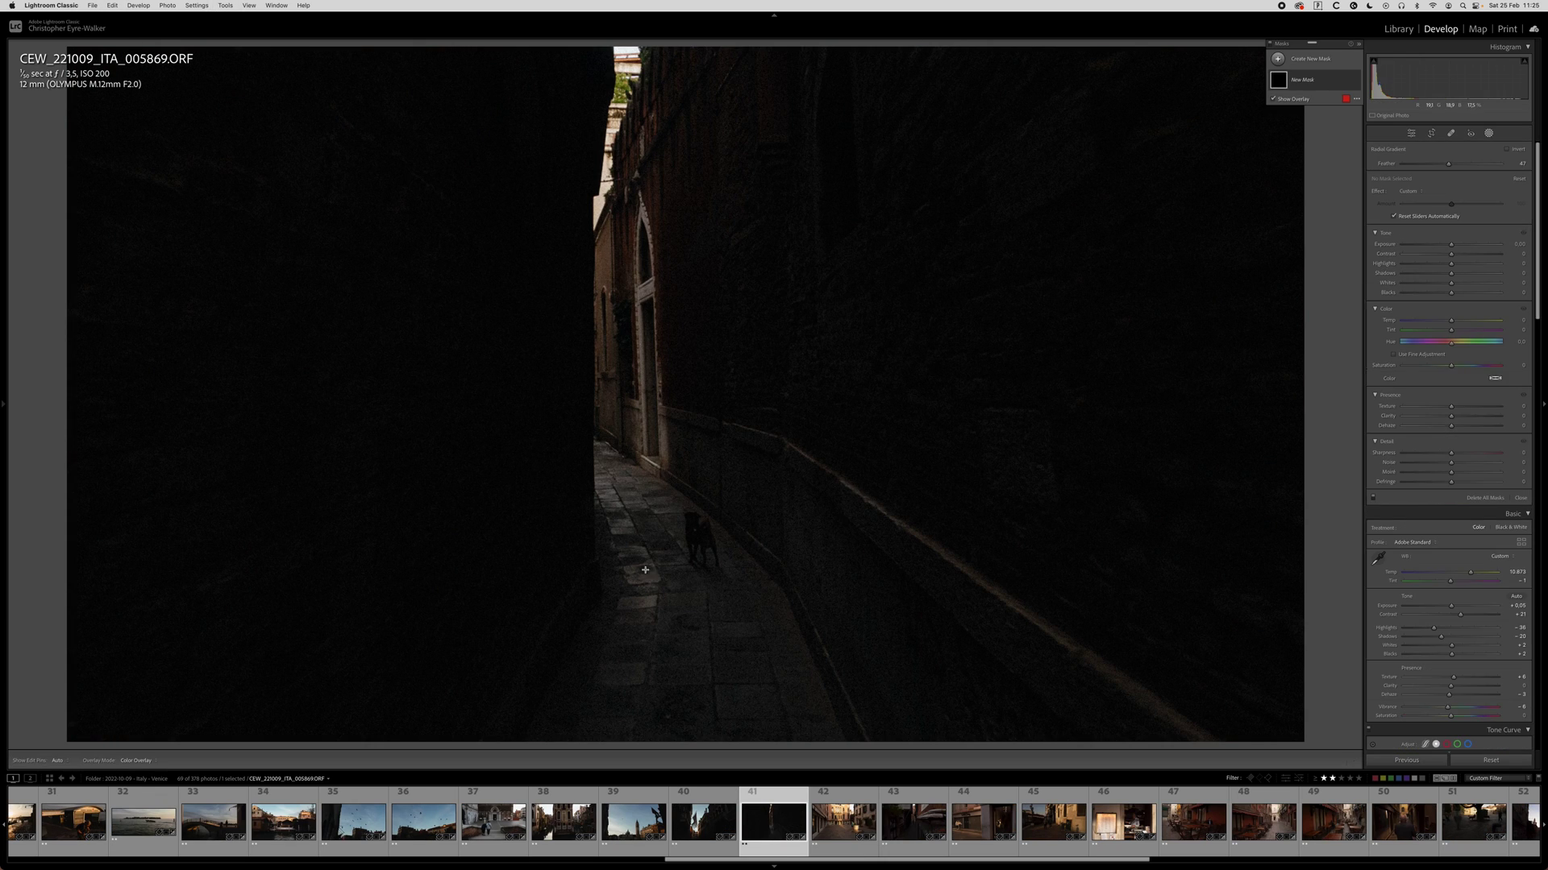
pyautogui.moveTo(667, 516); pyautogui.dragTo(833, 668)
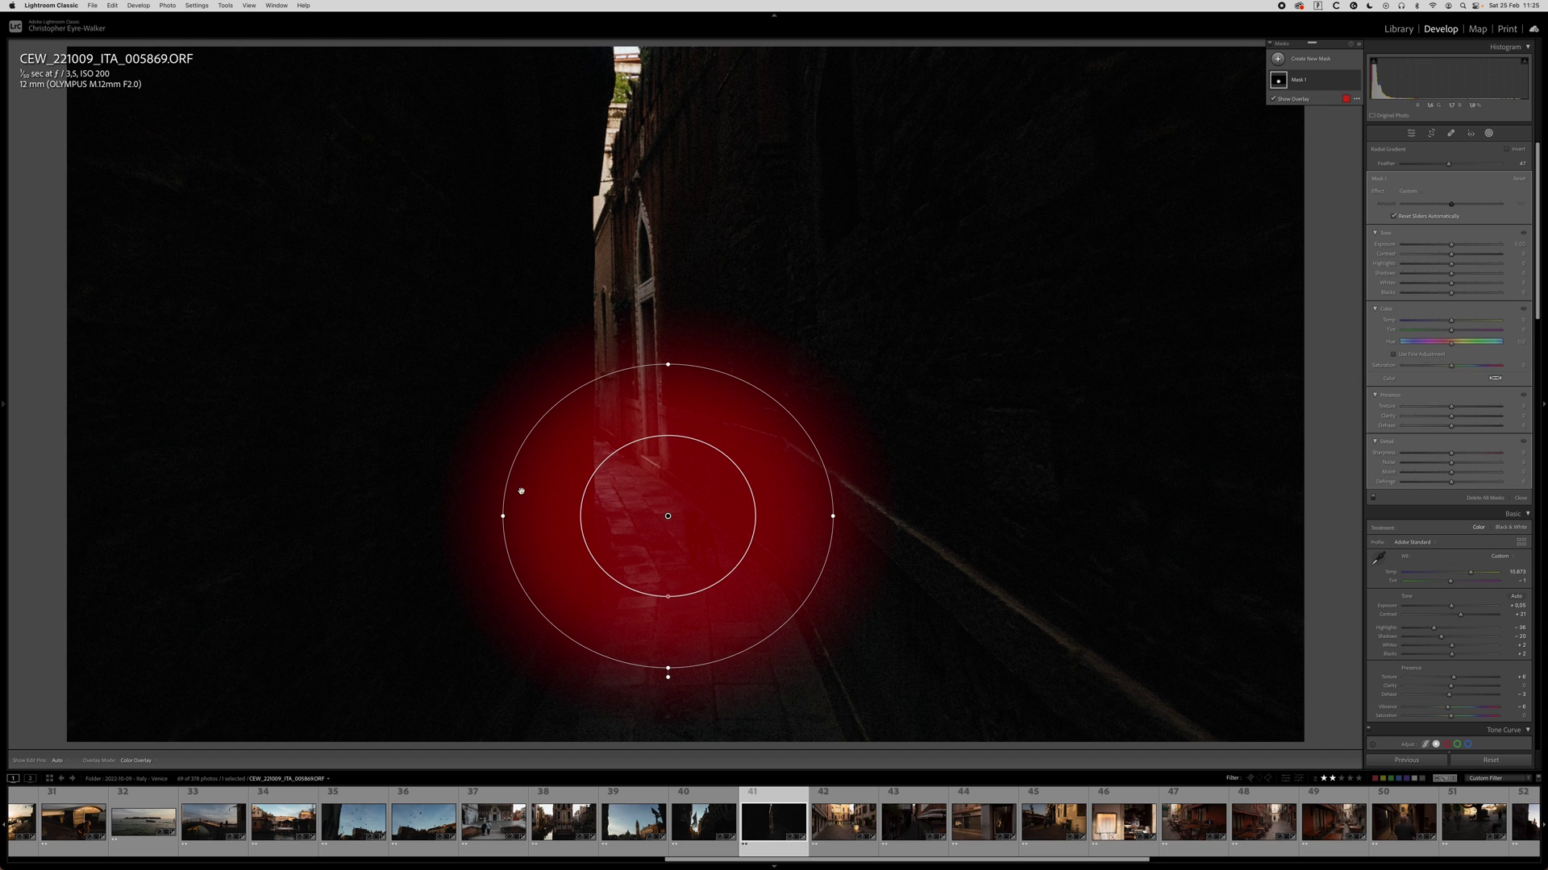
pyautogui.moveTo(501, 517); pyautogui.dragTo(545, 516)
pyautogui.moveTo(806, 483); pyautogui.dragTo(836, 383)
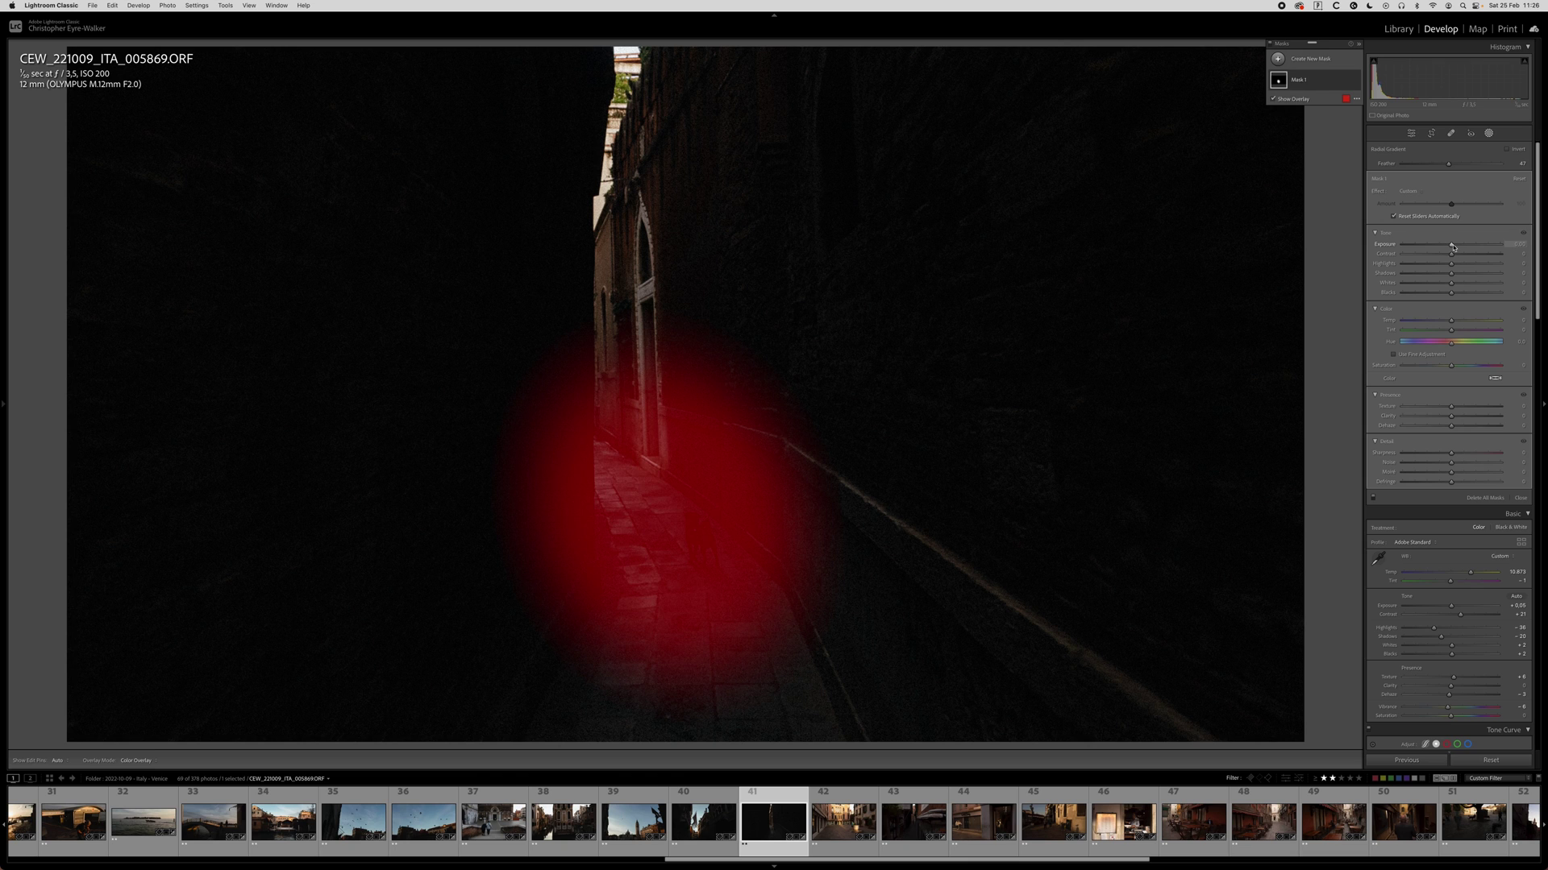
# Raise the exposure and slightly lower the contrast of the masked alley area, and compare the photo with its unedited version.
pyautogui.moveTo(1452, 247); pyautogui.dragTo(1462, 246)
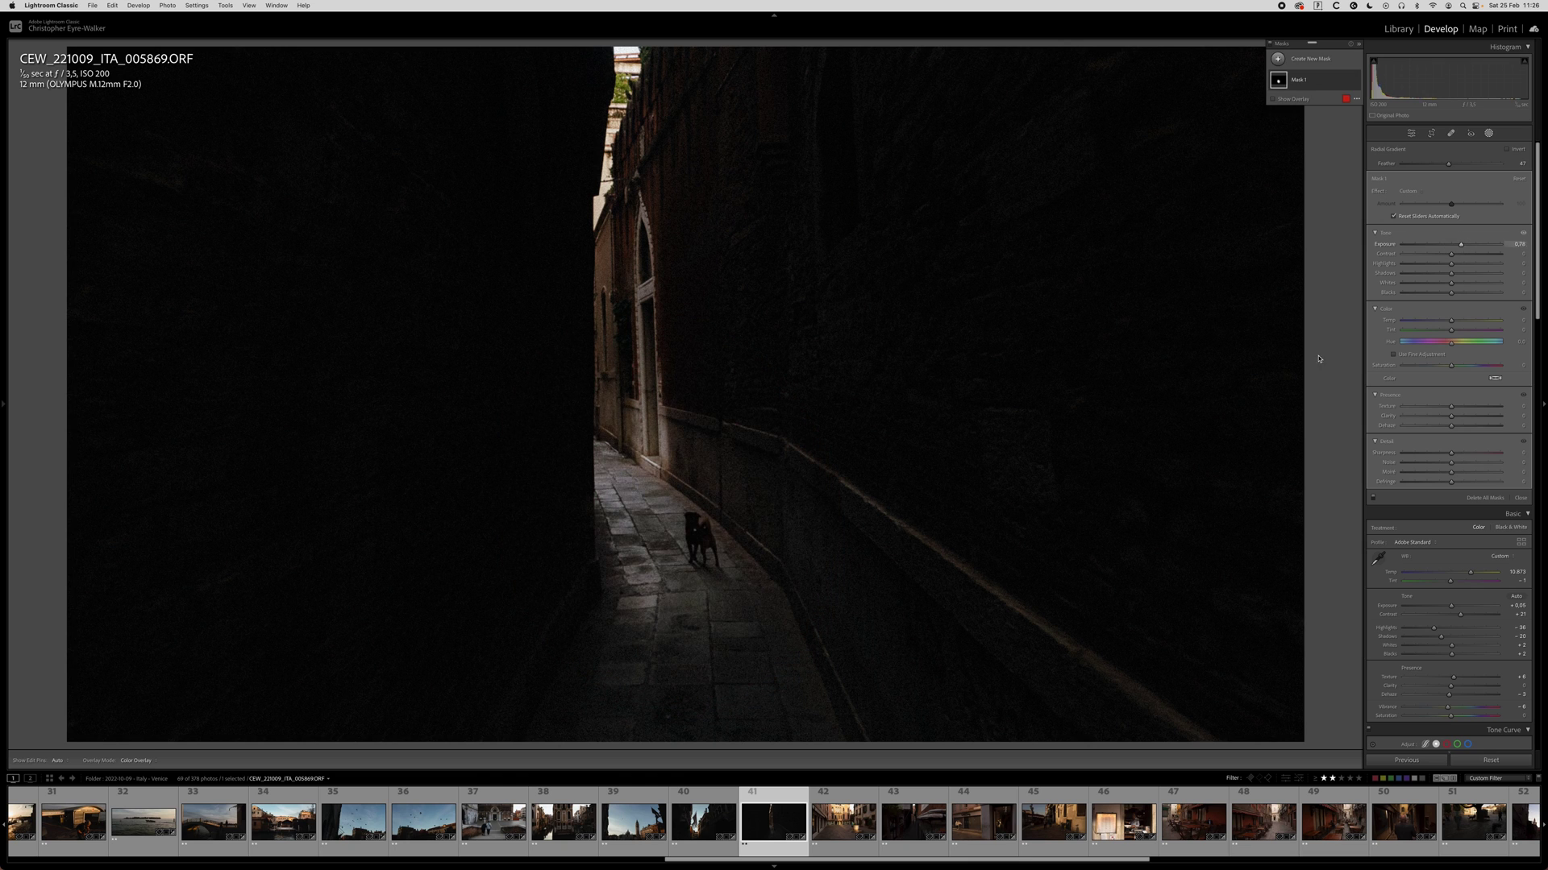
pyautogui.moveTo(1451, 254); pyautogui.dragTo(1443, 255)
pyautogui.hotkey('shift', 'w')
pyautogui.press('\\')
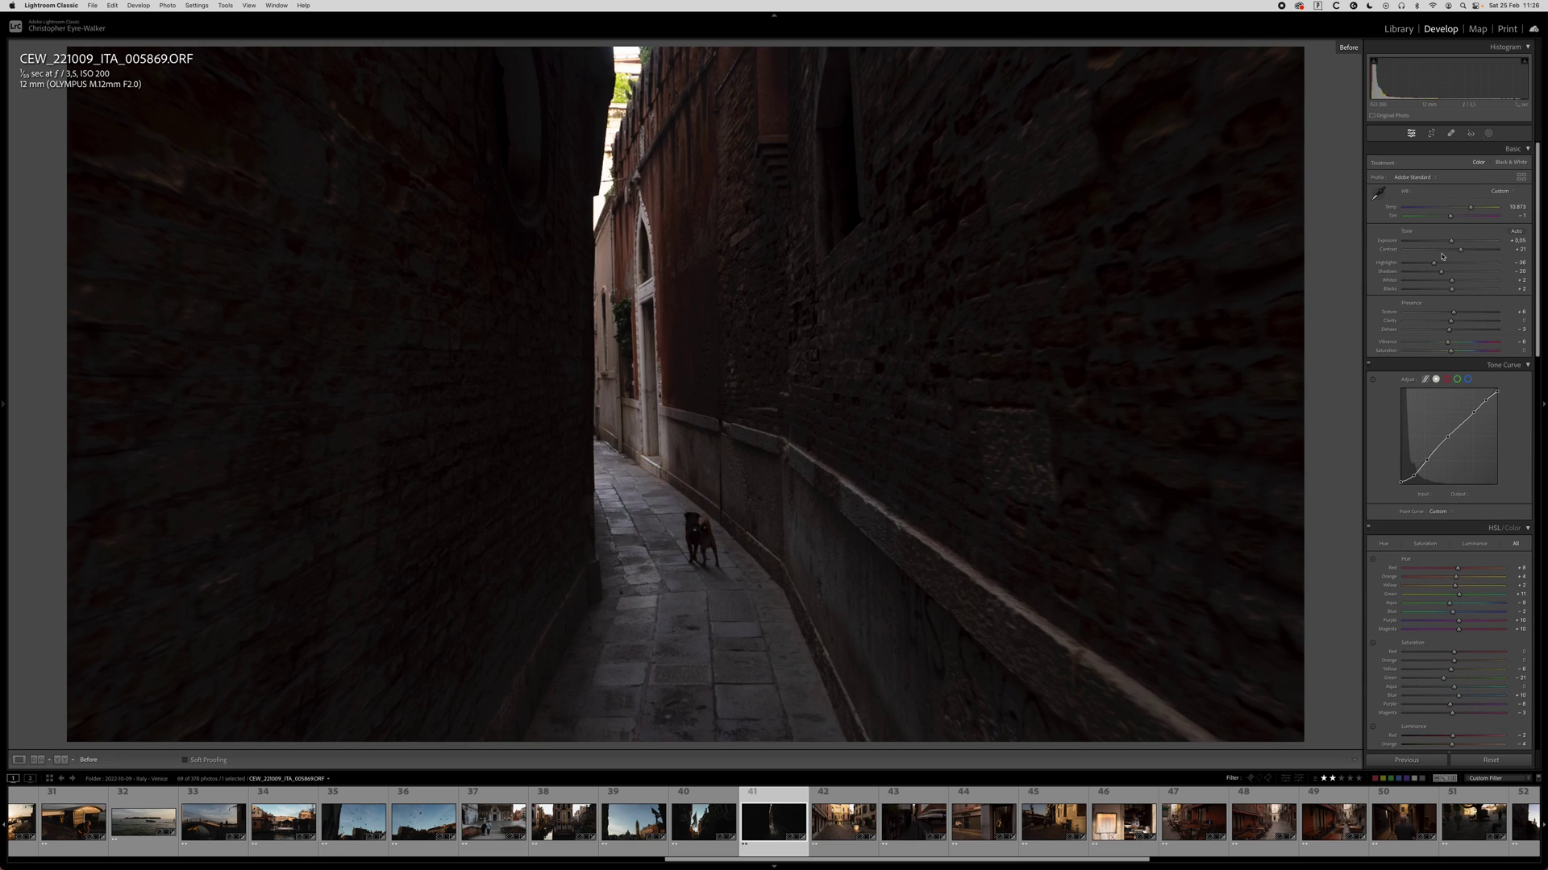
pyautogui.press('\\')
pyautogui.press('\\')
pyautogui.press('\\')
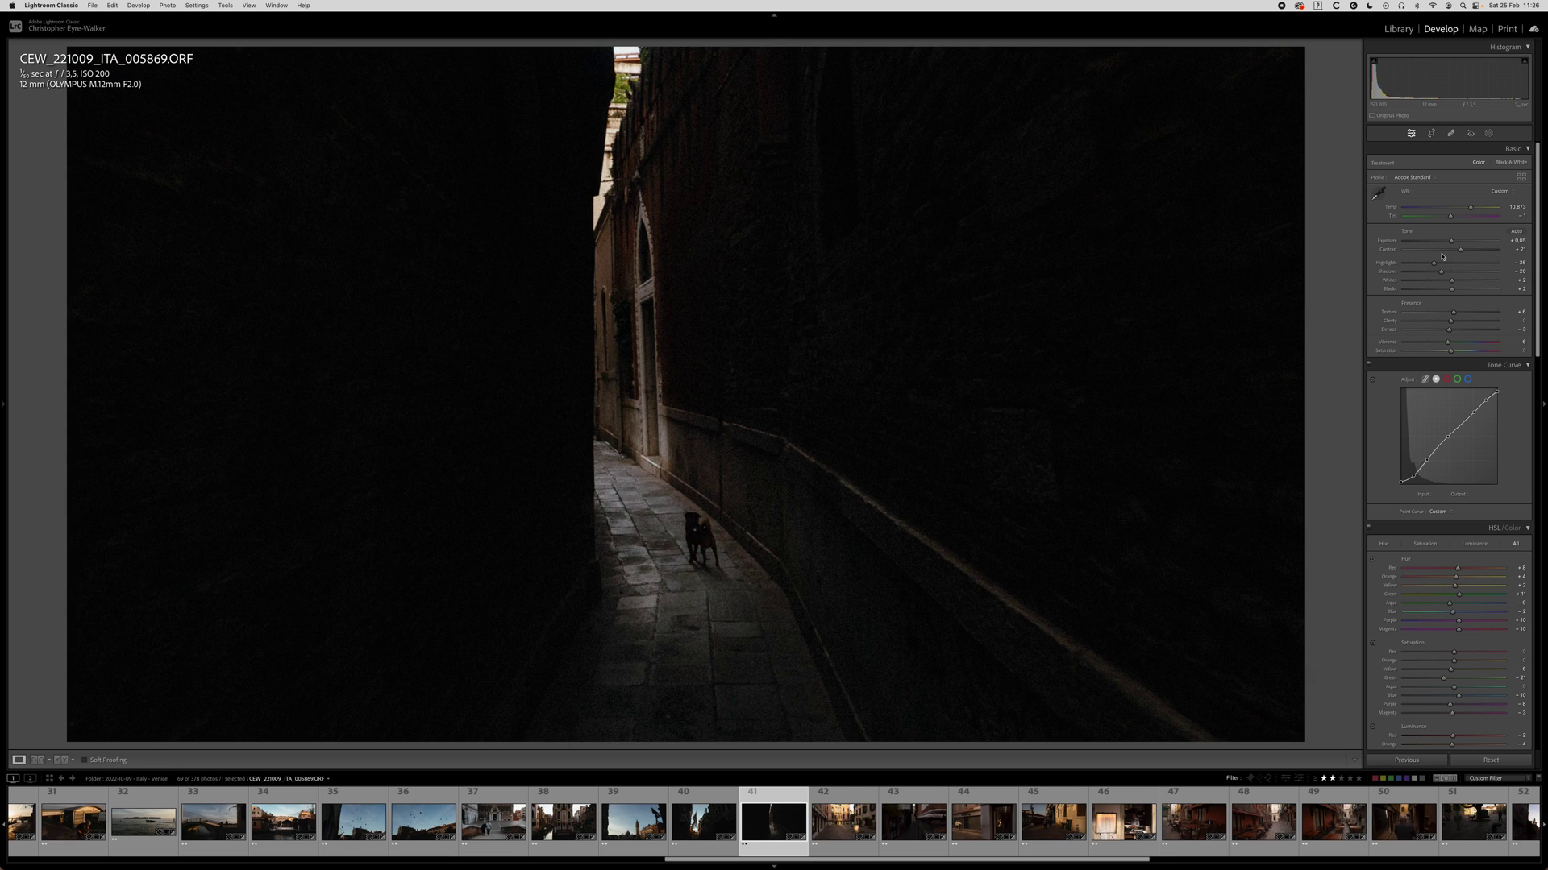
# Copy the alley photo's develop settings and paste them onto the next photo, the square with the stone well.
pyautogui.press('super+shift+c')
pyautogui.press('Return')
pyautogui.press('Right')
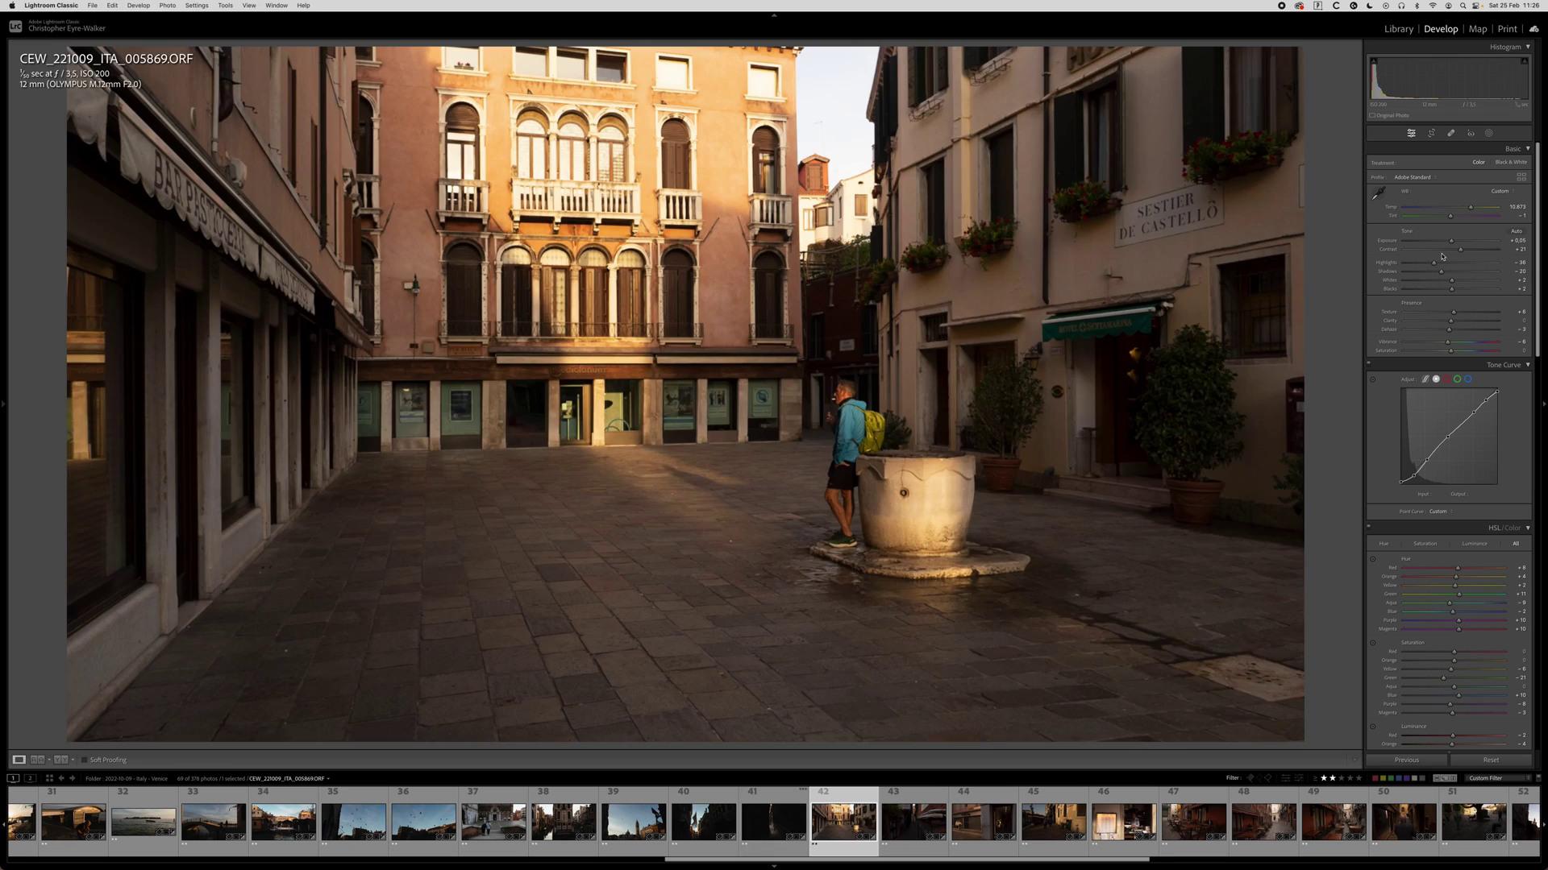
pyautogui.press('super+shift+v')
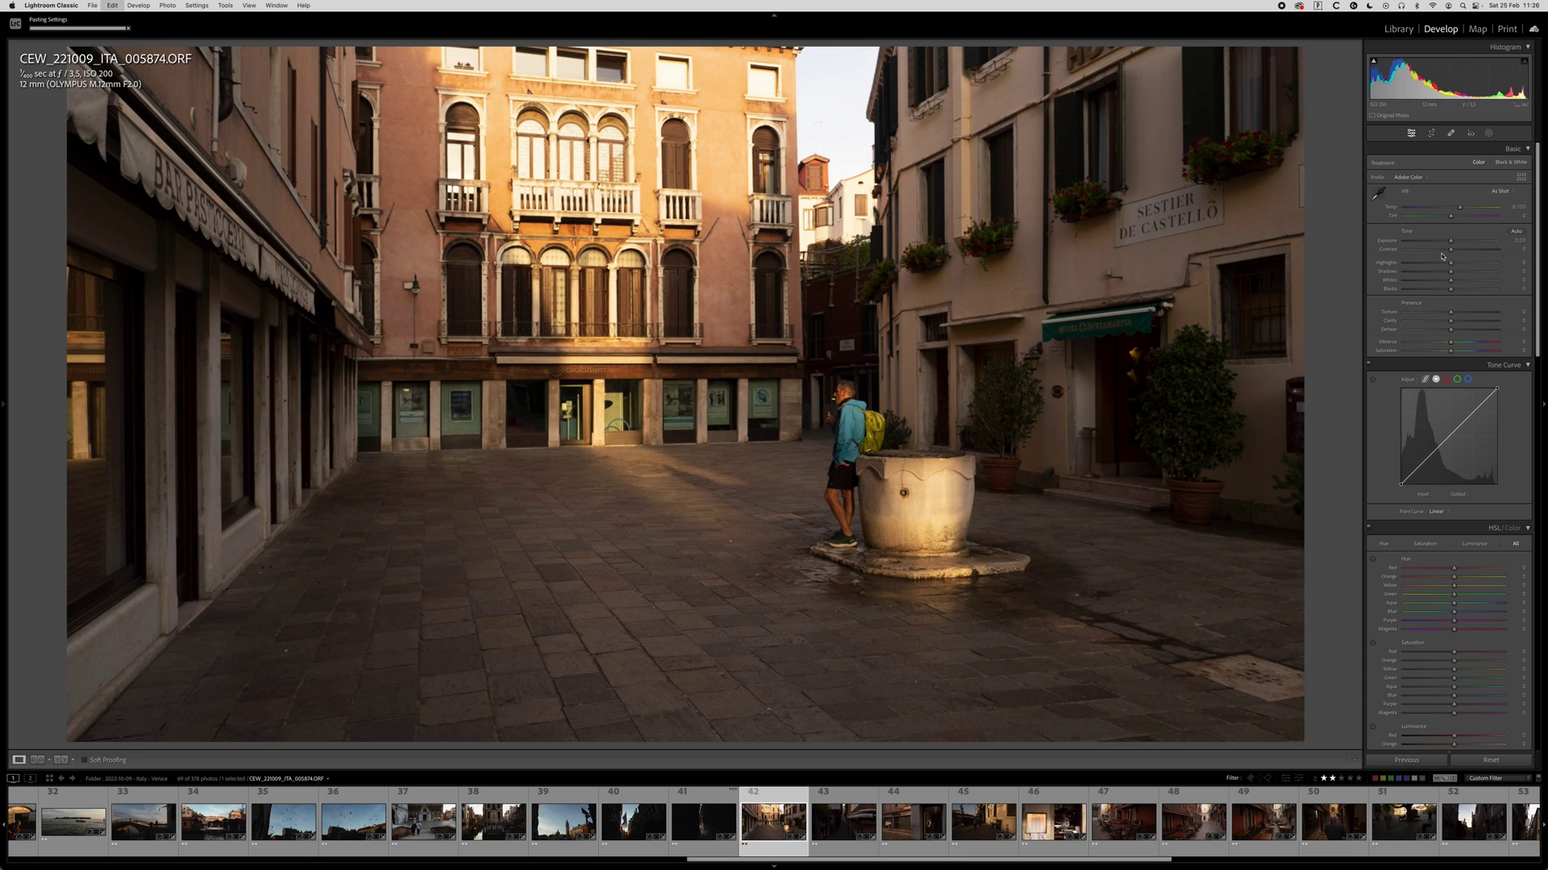
# Reposition the square photo's crop to show more of the building's roofline, and cool its temperature while slightly lowering the exposure.
pyautogui.press('r')
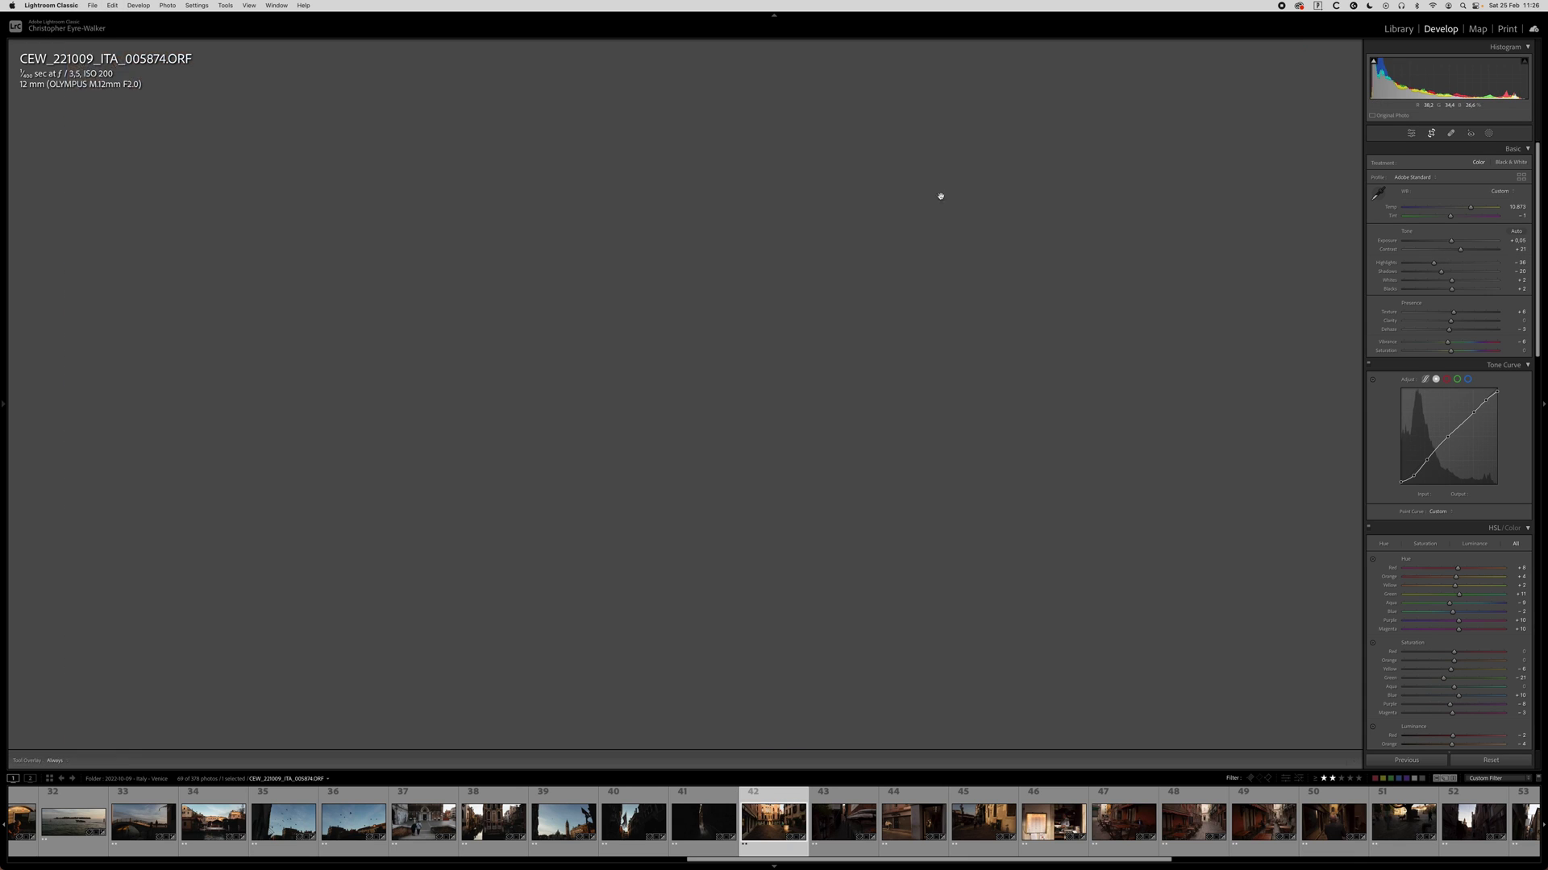
pyautogui.moveTo(1209, 300); pyautogui.dragTo(1209, 300)
pyautogui.moveTo(760, 391); pyautogui.dragTo(757, 405)
pyautogui.press('Return')
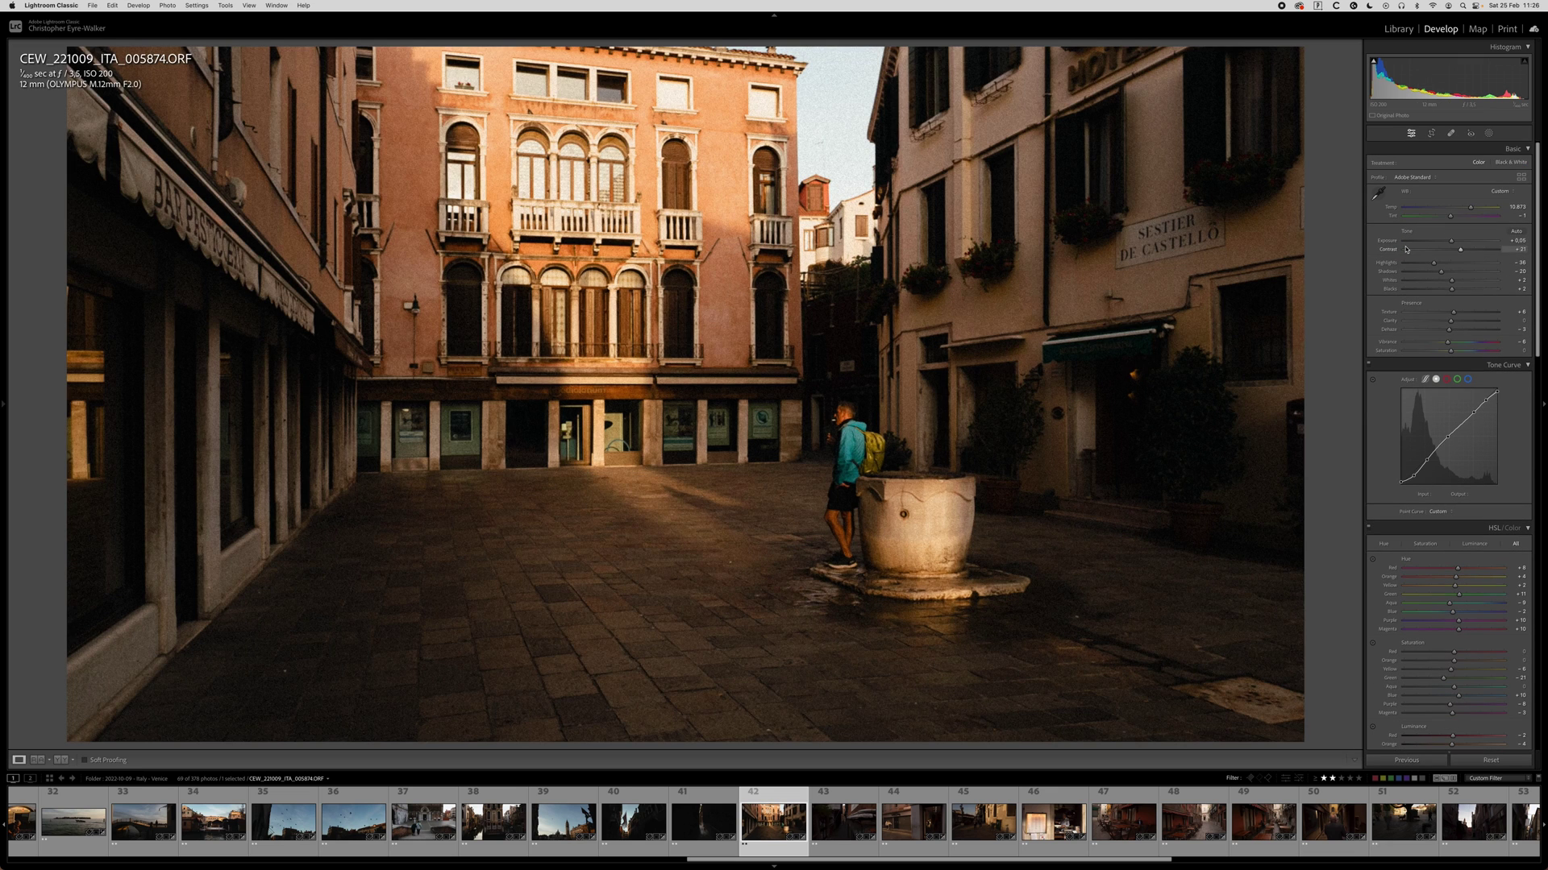
pyautogui.moveTo(1470, 207); pyautogui.dragTo(1451, 241)
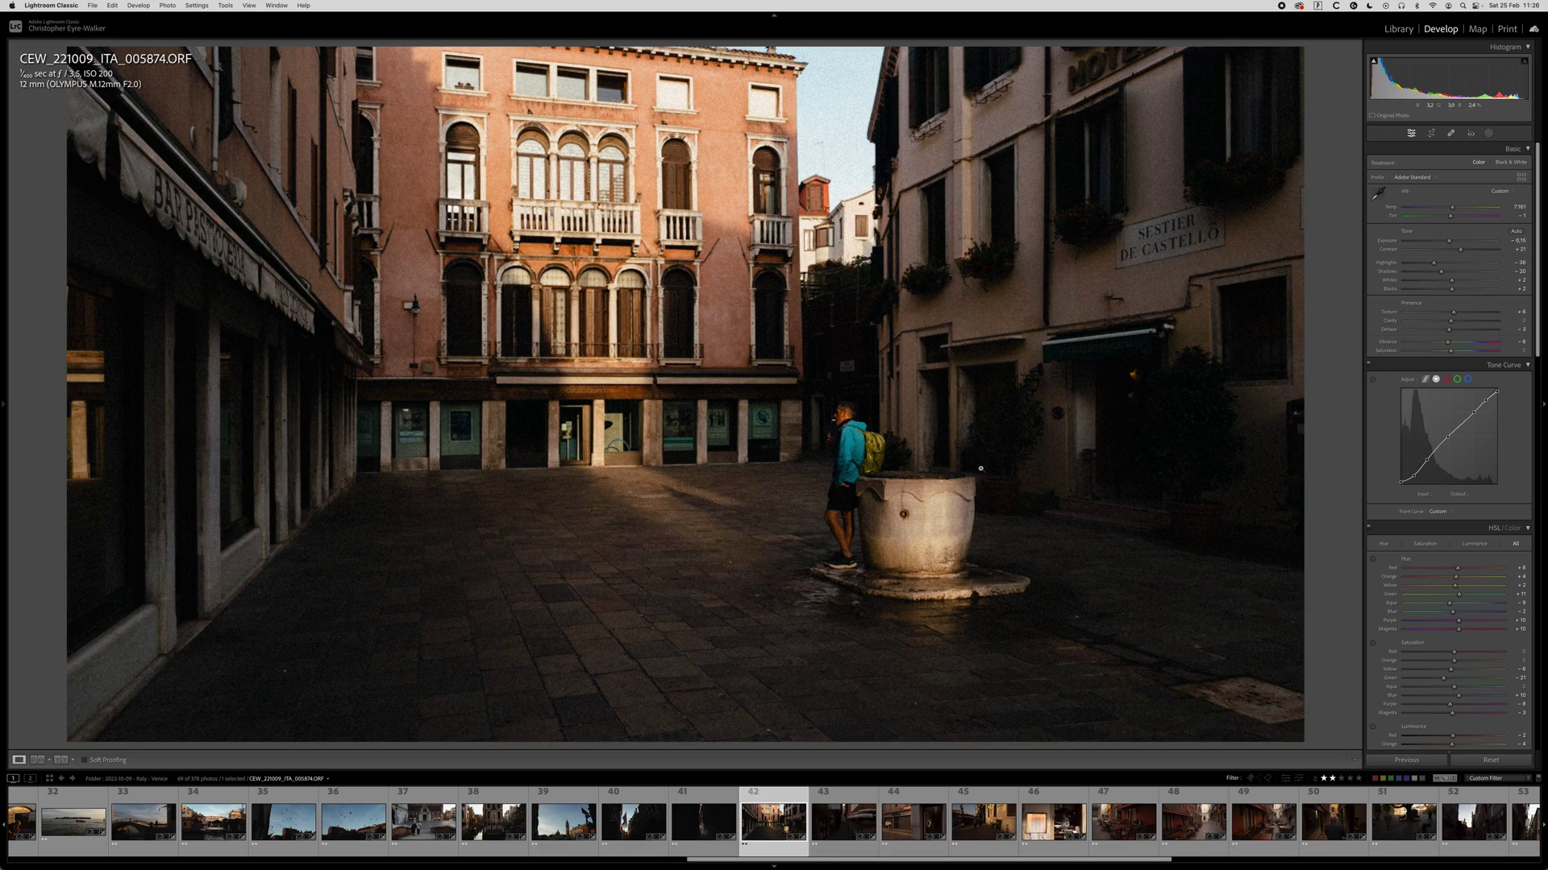
# Examine the square photo up close, checking the pink facade, the man by the well, and the shaded building.
pyautogui.click(835, 333)
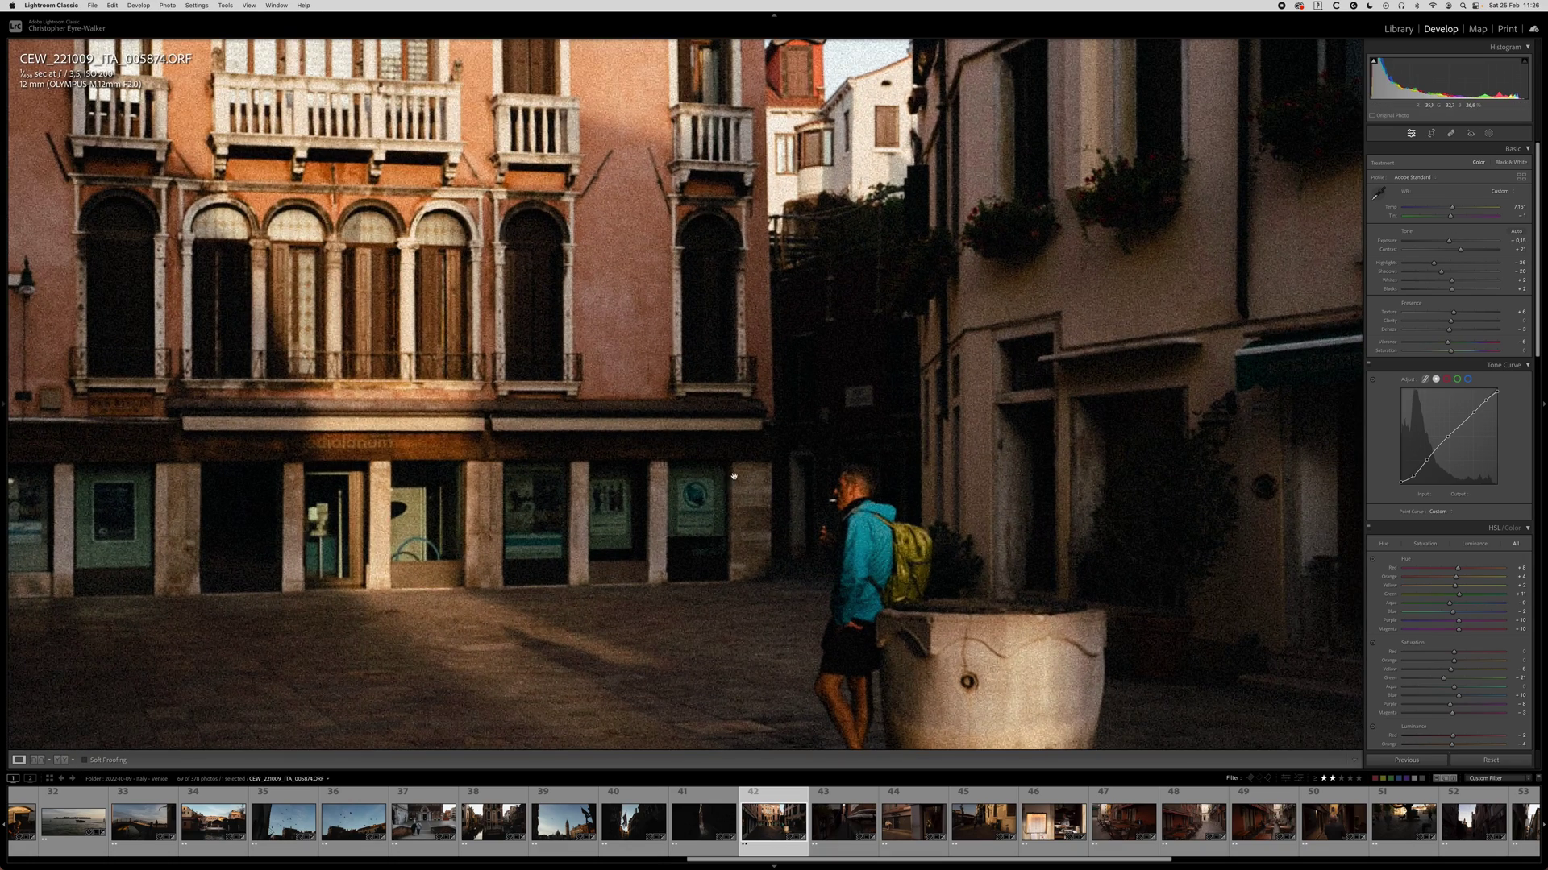
pyautogui.click(450, 417)
pyautogui.moveTo(960, 387); pyautogui.dragTo(416, 334)
pyautogui.moveTo(719, 239); pyautogui.dragTo(822, 453)
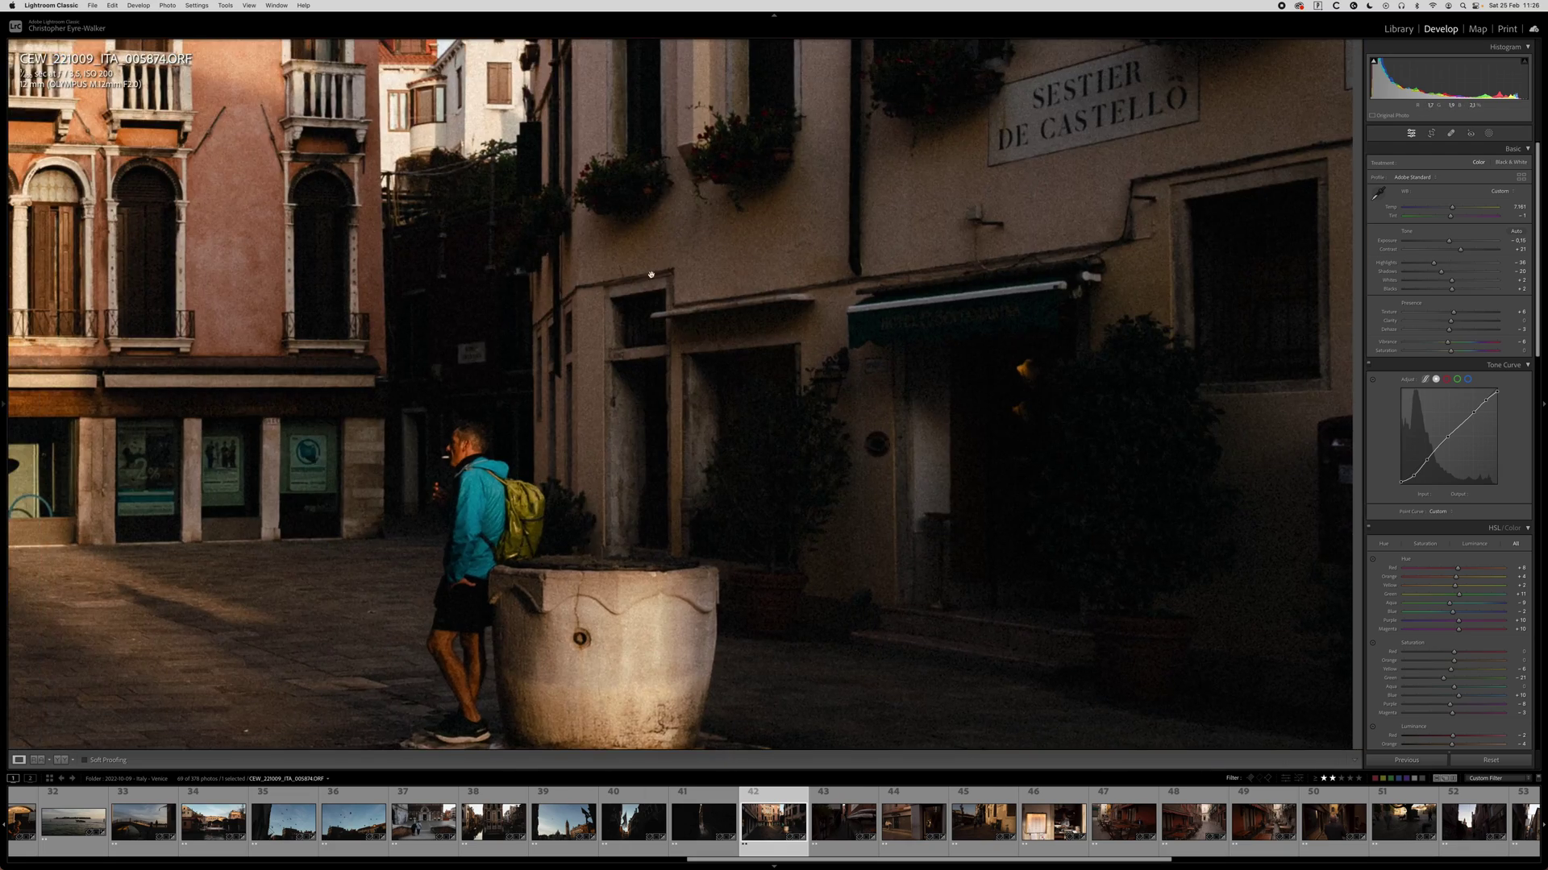
pyautogui.moveTo(813, 148); pyautogui.dragTo(711, 459)
pyautogui.click(617, 404)
pyautogui.click(610, 494)
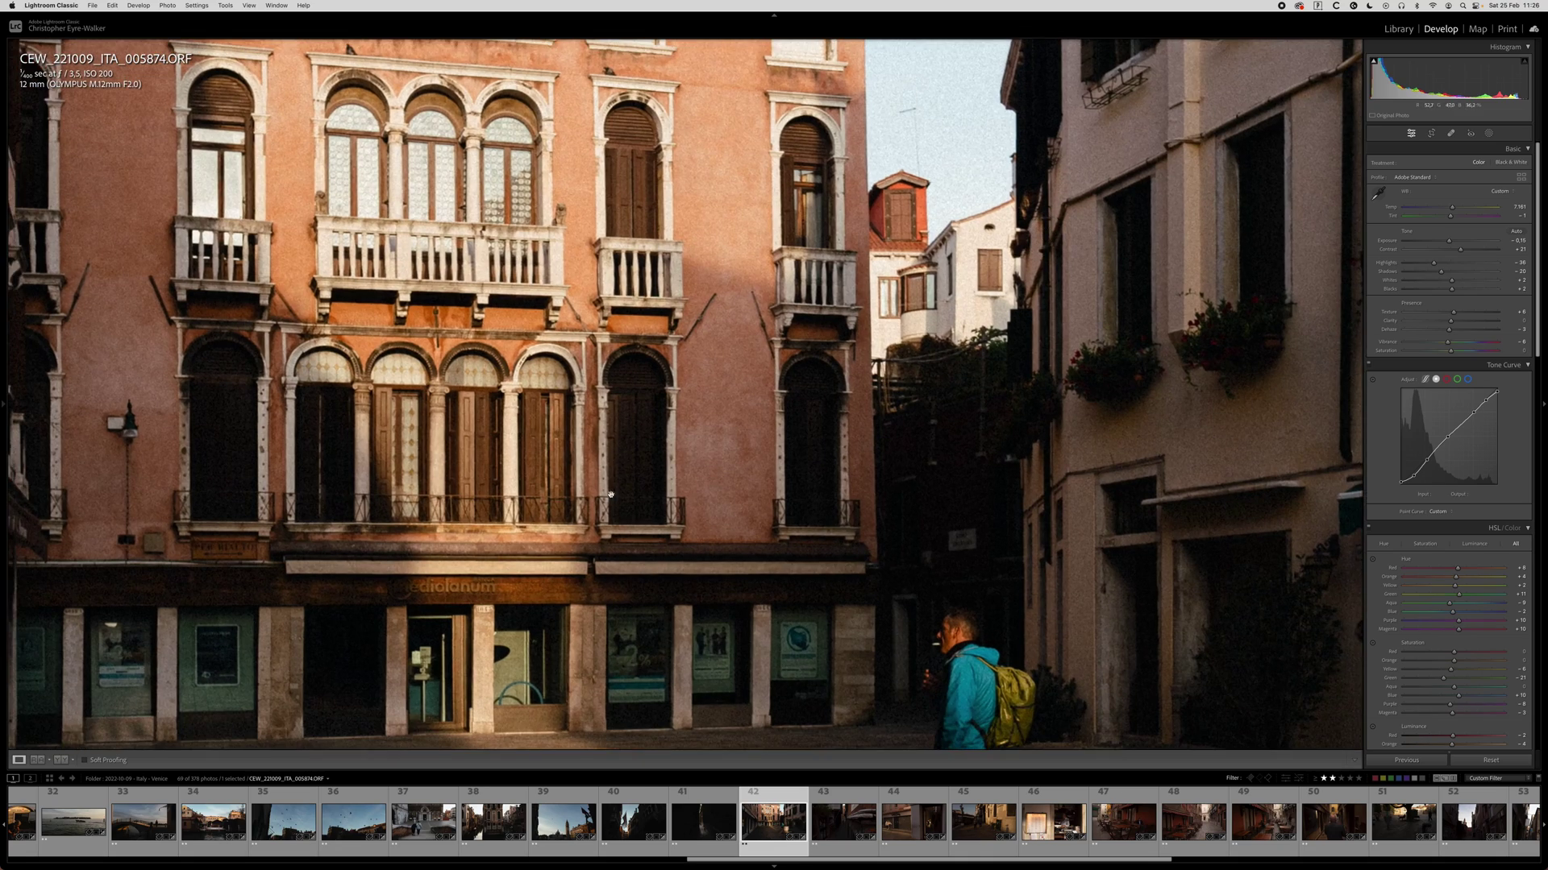
pyautogui.moveTo(474, 466); pyautogui.dragTo(499, 230)
pyautogui.moveTo(357, 515); pyautogui.dragTo(121, 597)
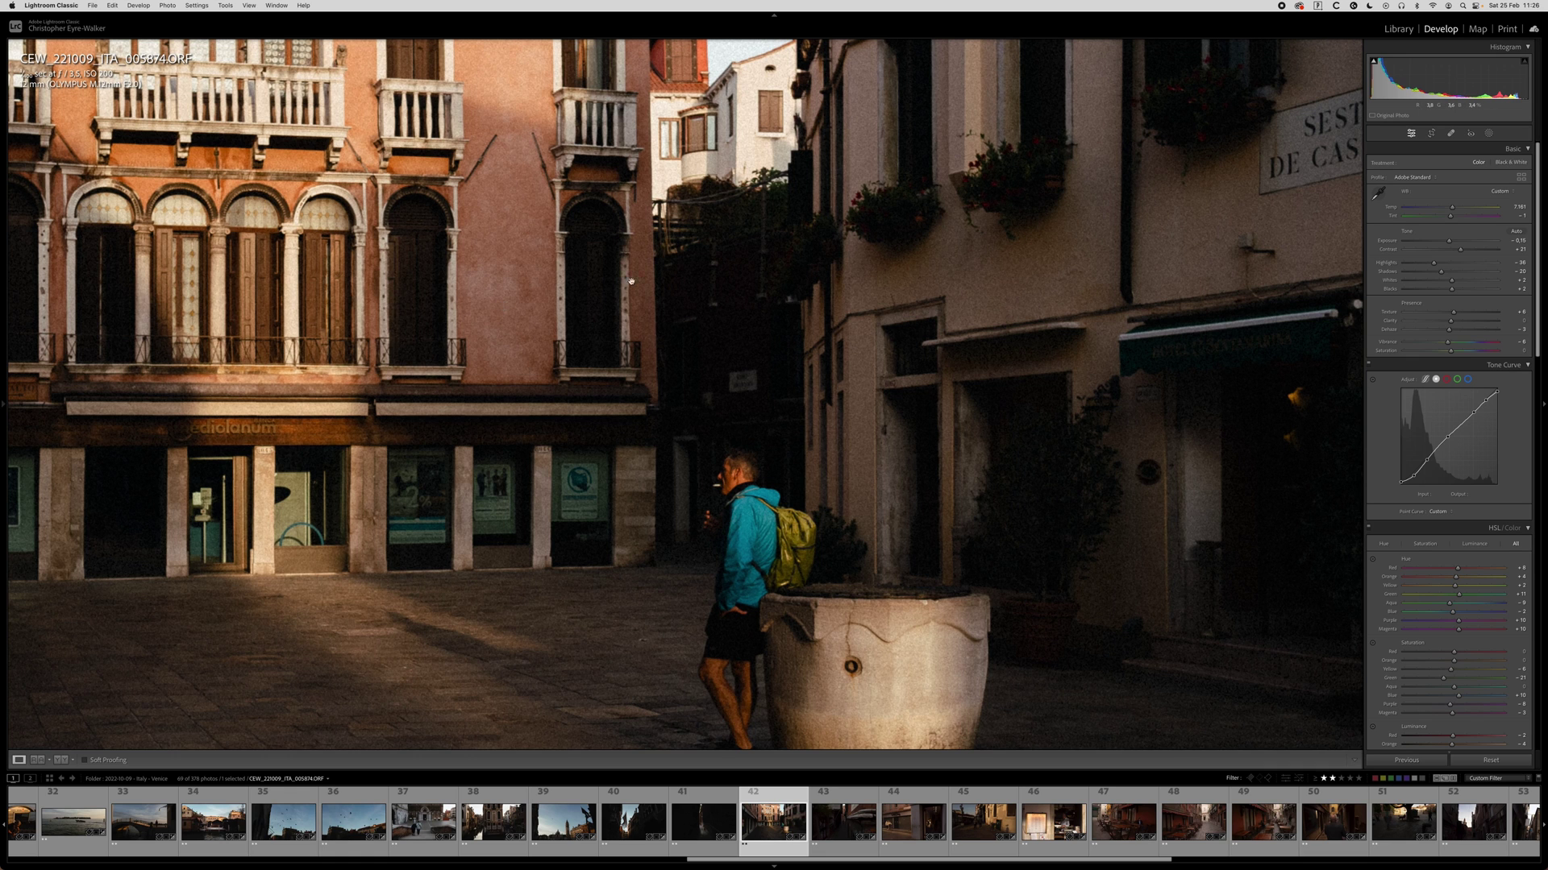
pyautogui.moveTo(1066, 285); pyautogui.dragTo(848, 413)
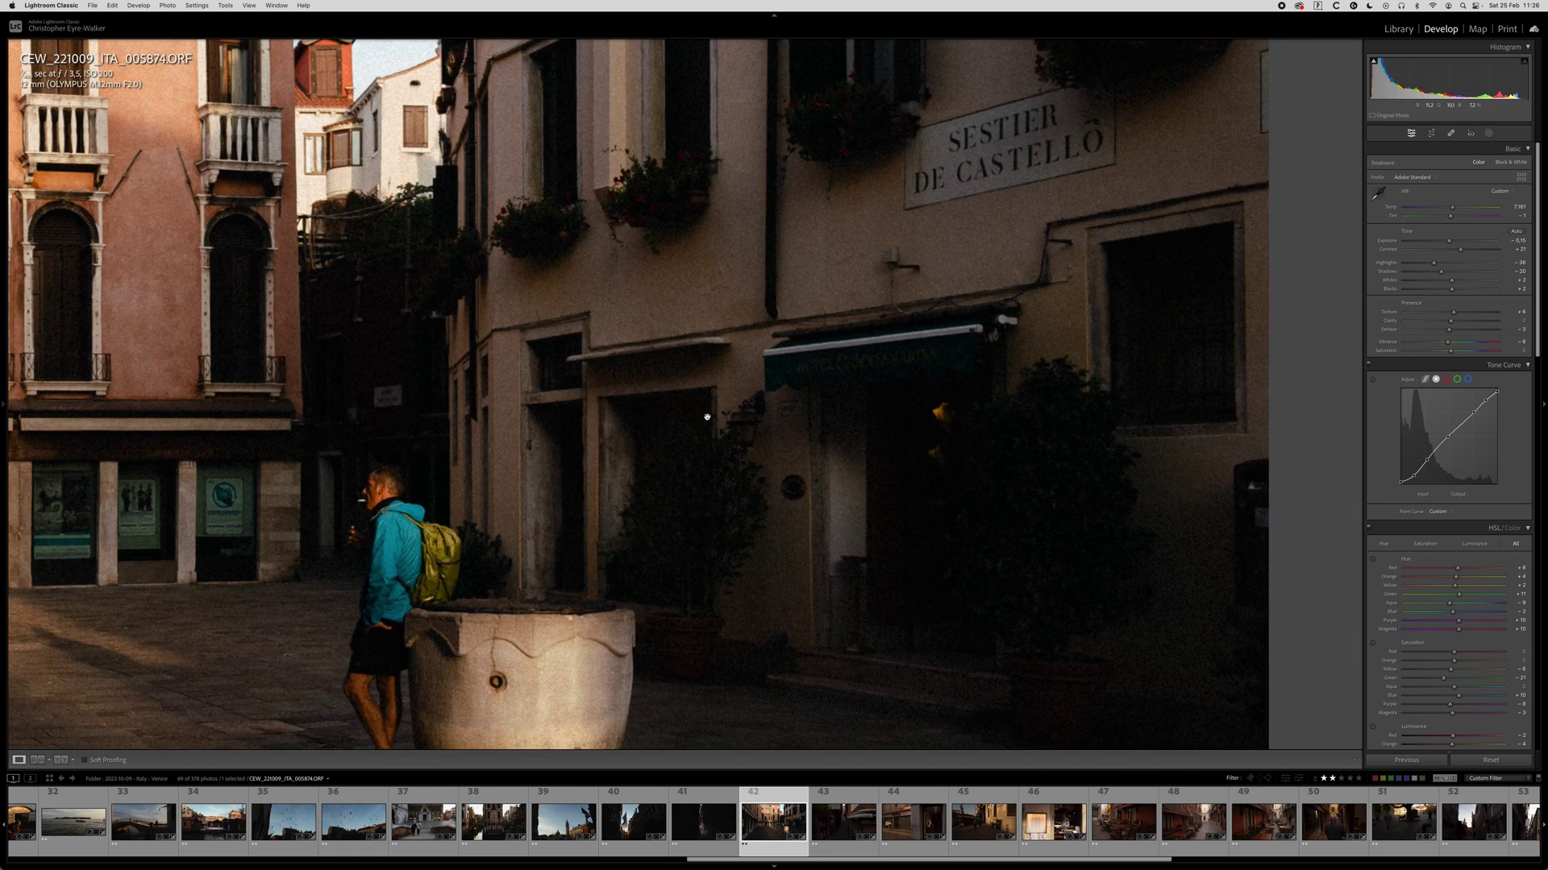
# Inspect the square photo in close-up, comparing the sunlit balconies and shopfronts with the paving, the well and the dark hotel entrance.
pyautogui.moveTo(707, 417); pyautogui.dragTo(602, 304)
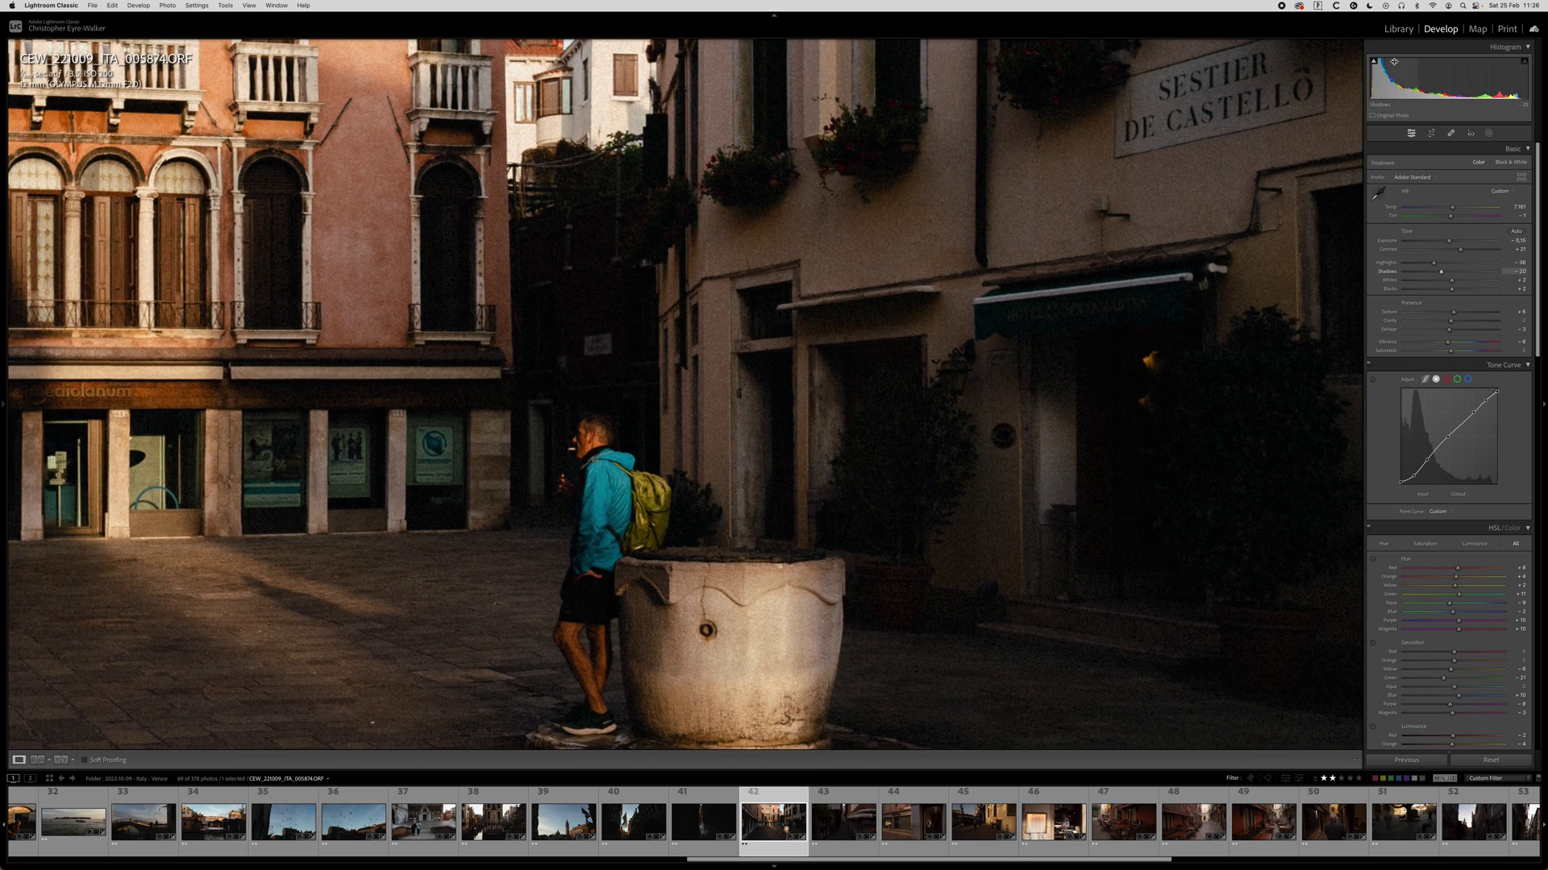
pyautogui.moveTo(819, 193); pyautogui.dragTo(1050, 419)
pyautogui.moveTo(773, 500); pyautogui.dragTo(782, 290)
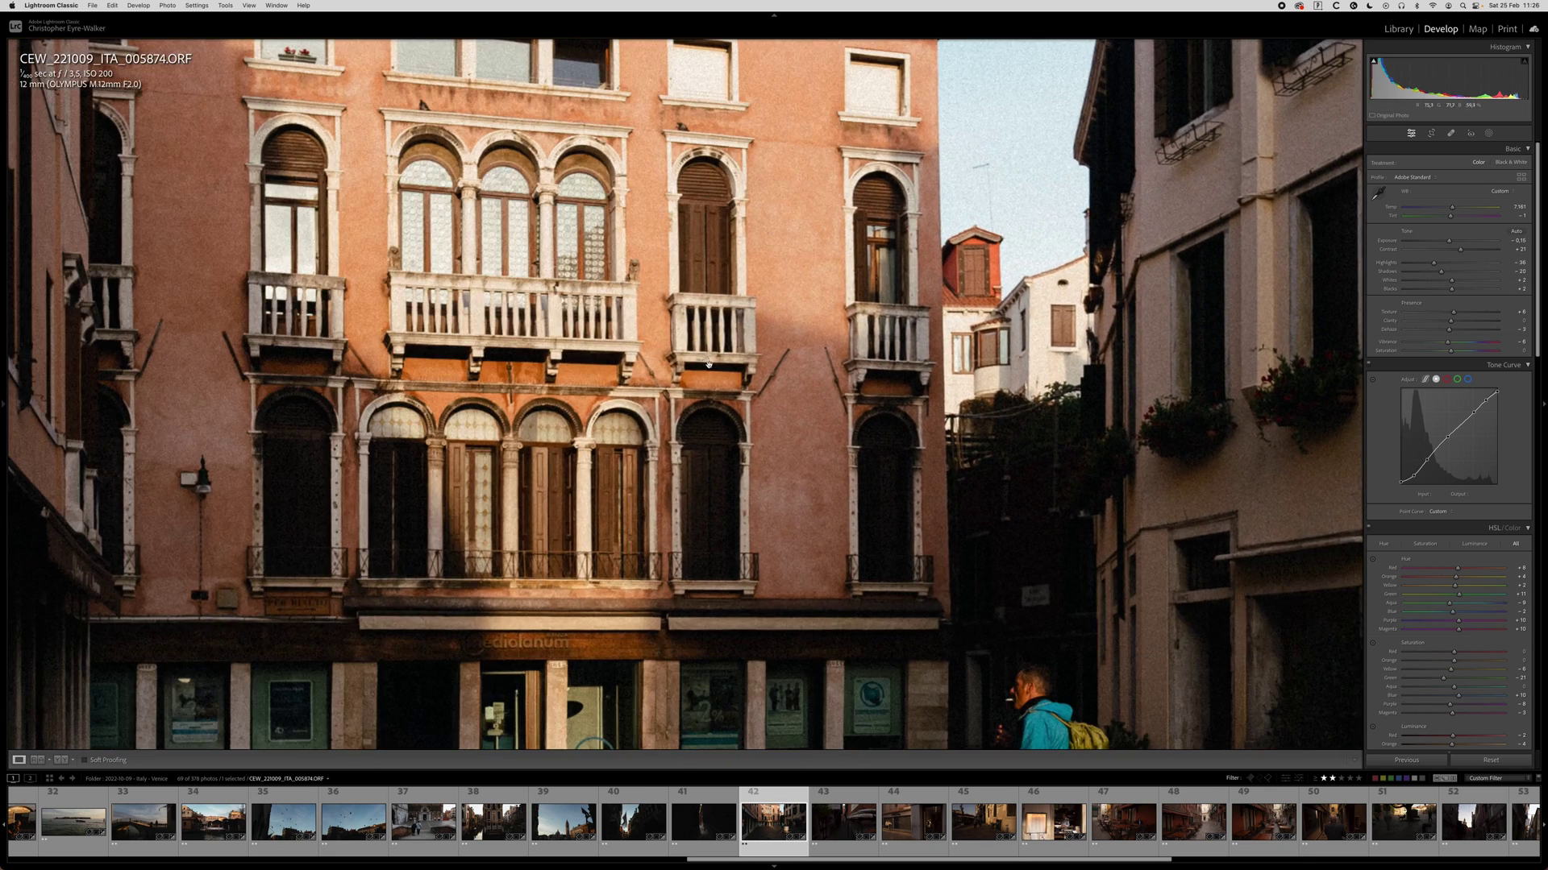
pyautogui.moveTo(484, 271); pyautogui.dragTo(914, 377)
pyautogui.moveTo(854, 685); pyautogui.dragTo(723, 266)
pyautogui.moveTo(868, 477); pyautogui.dragTo(467, 330)
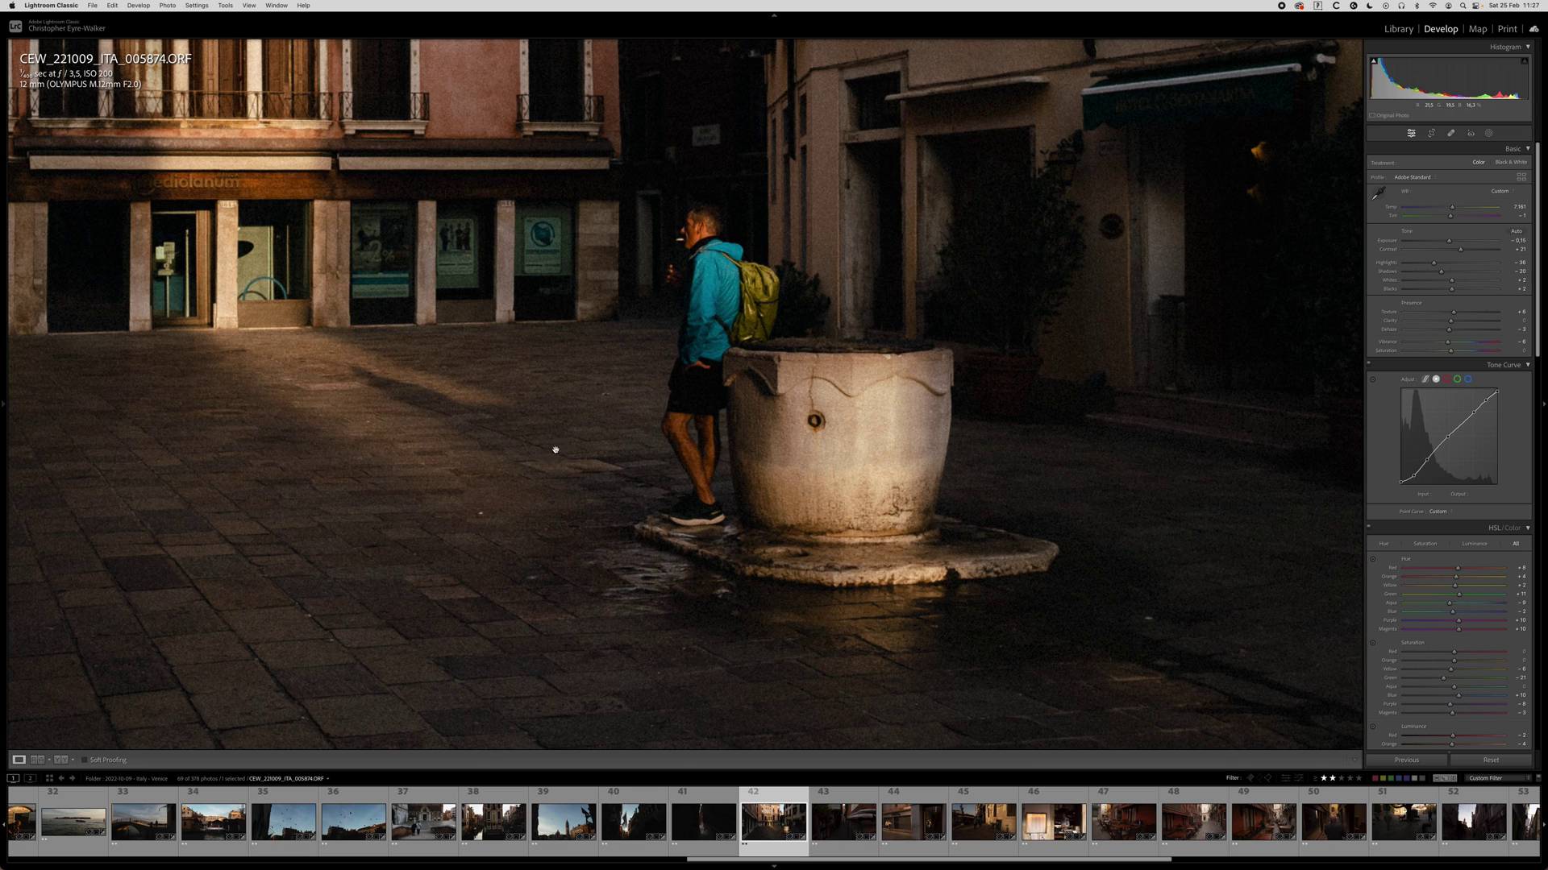
pyautogui.moveTo(312, 289); pyautogui.dragTo(554, 455)
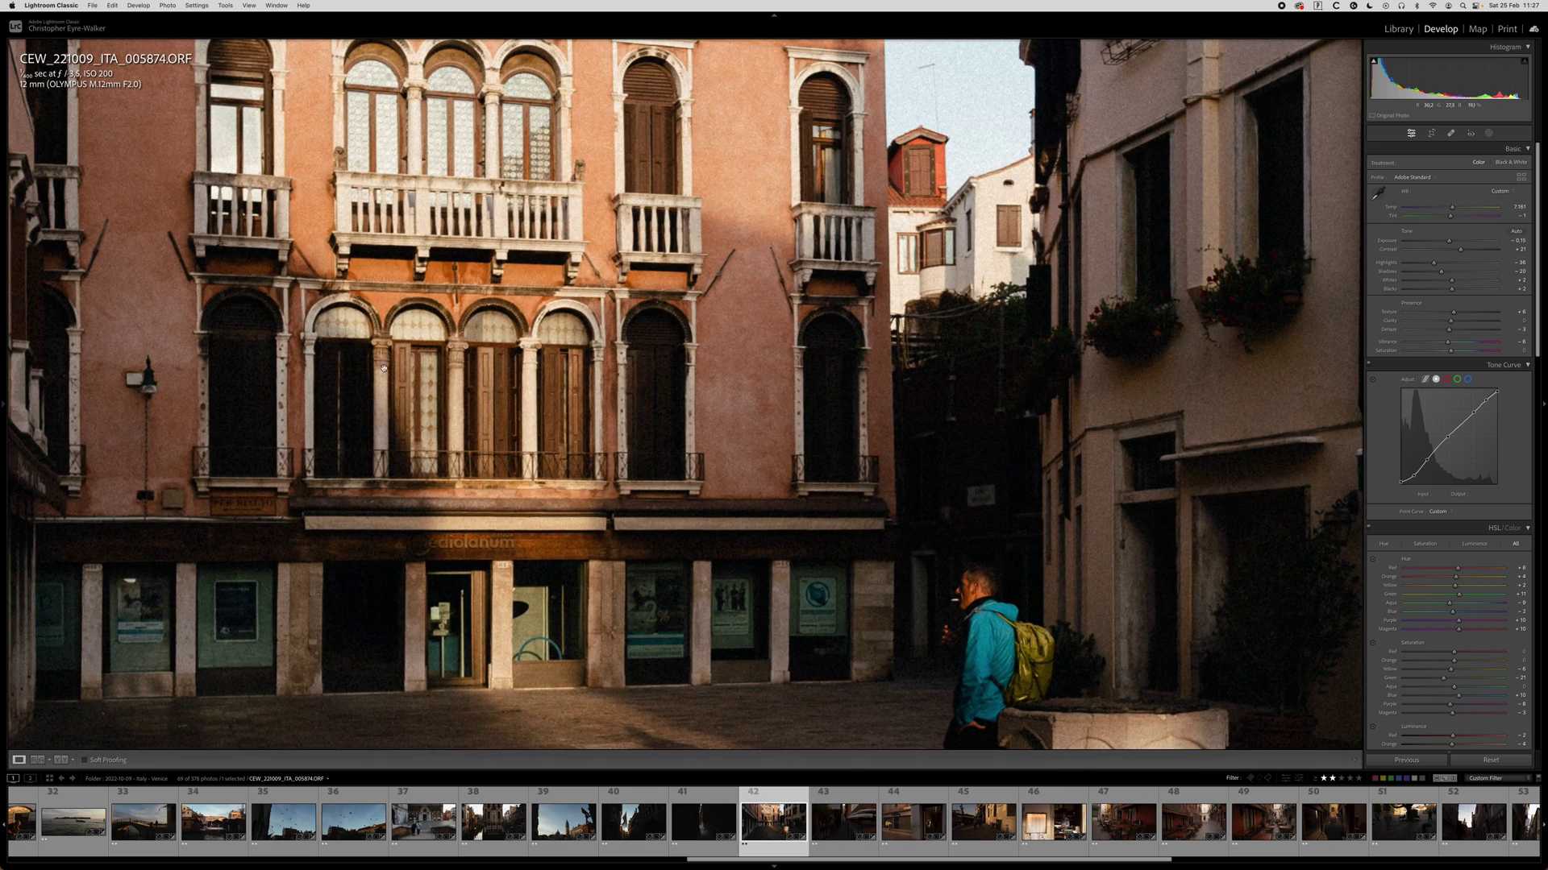
pyautogui.hscroll(10, 769, 244)
pyautogui.scroll(-5, 769, 244)
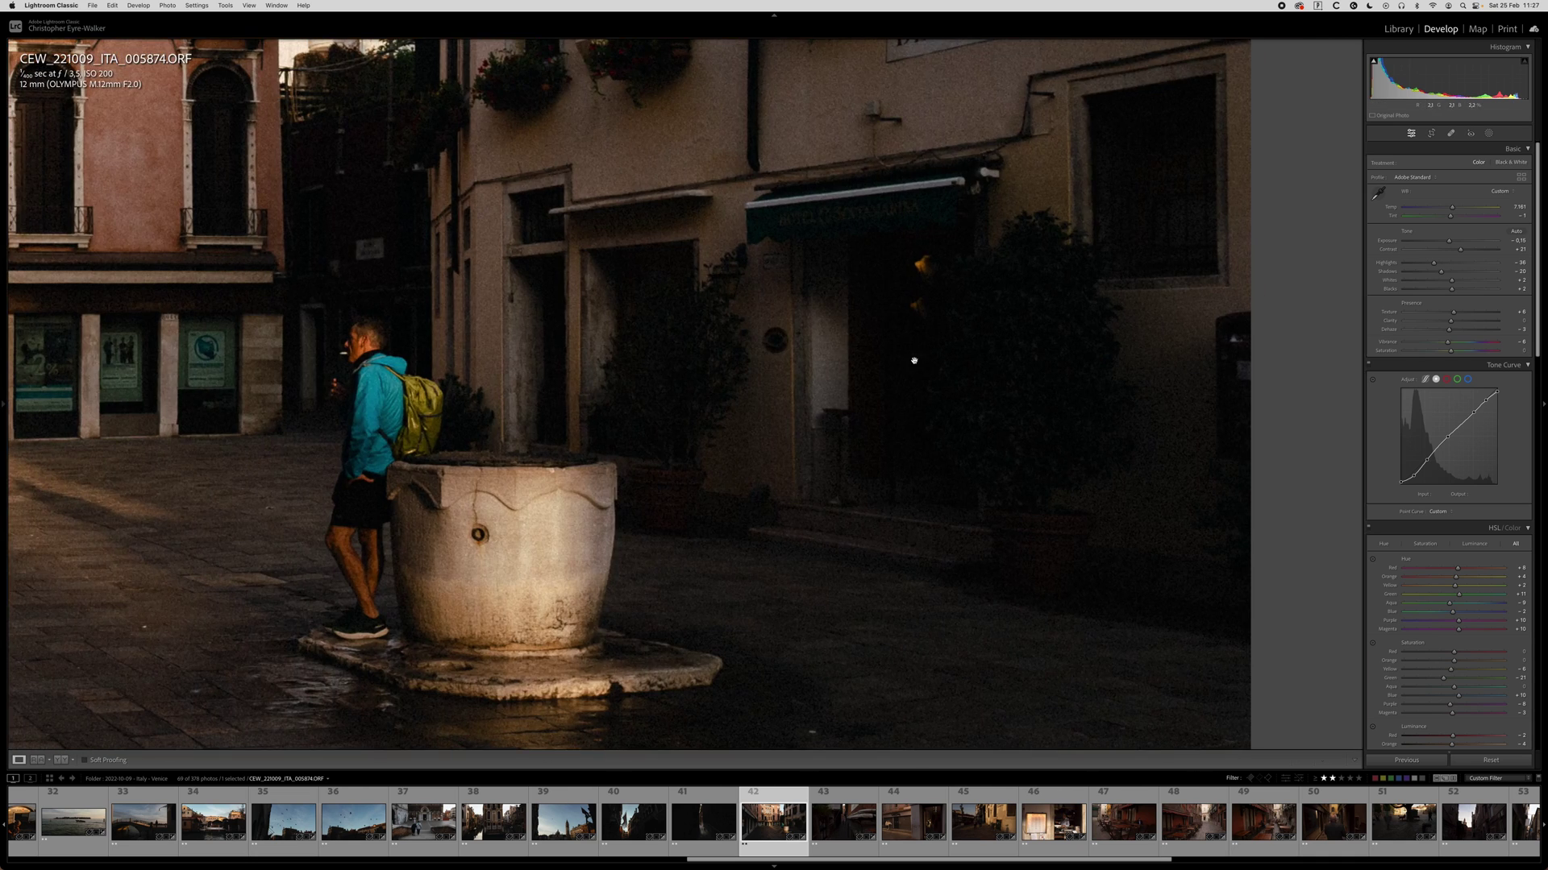
pyautogui.hscroll(-10, 880, 350)
pyautogui.scroll(6, 880, 350)
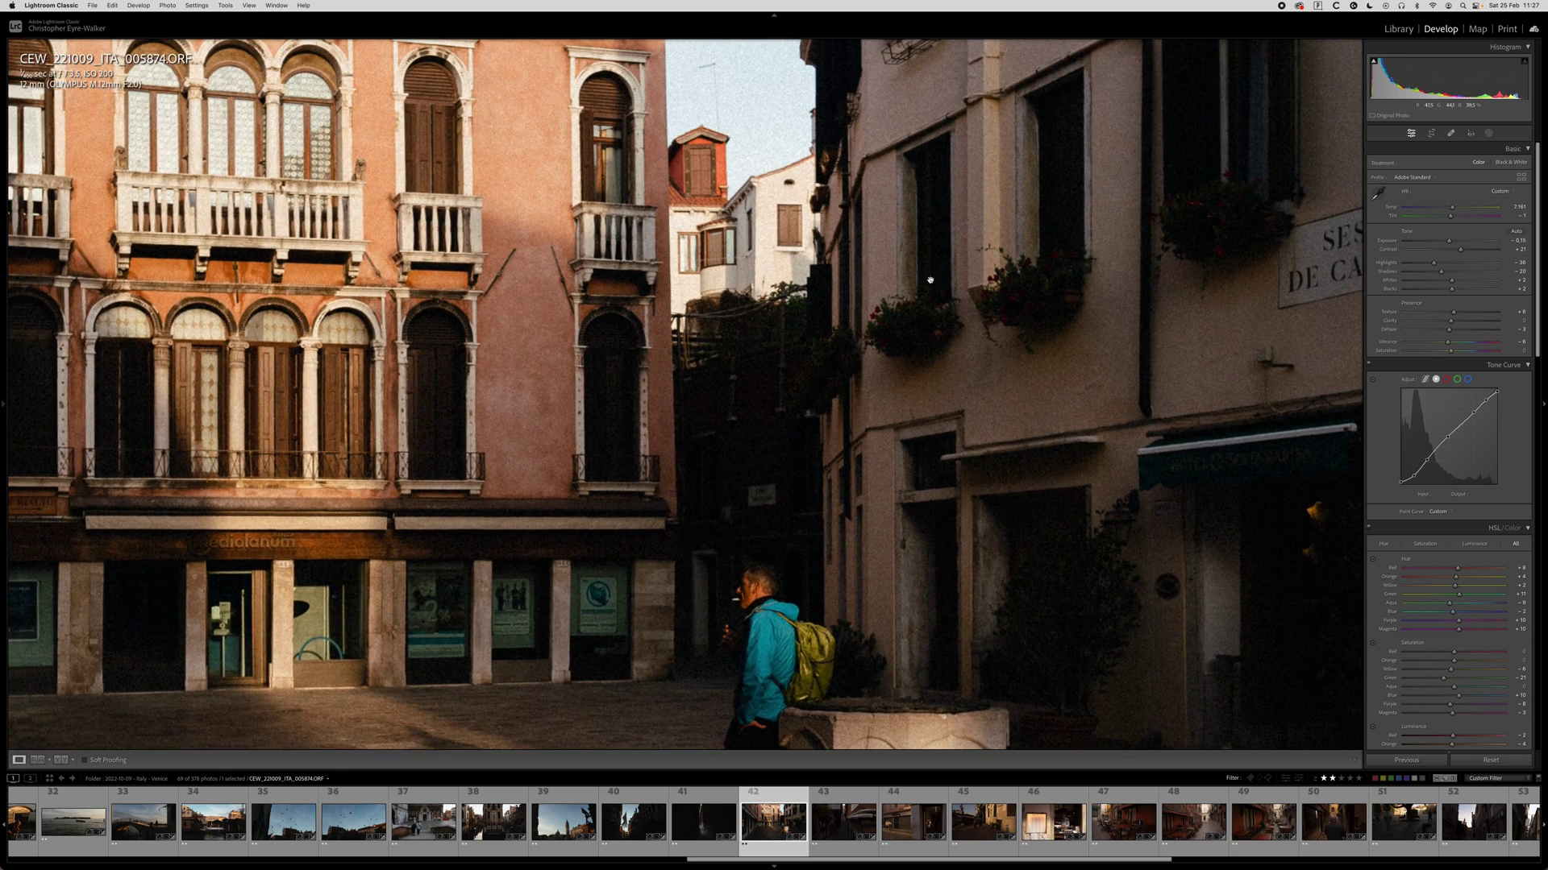
# Check the Sestier de Castello wall and the arched windows in detail, and compare the whole square photo with its unedited version.
pyautogui.moveTo(930, 279); pyautogui.dragTo(647, 374)
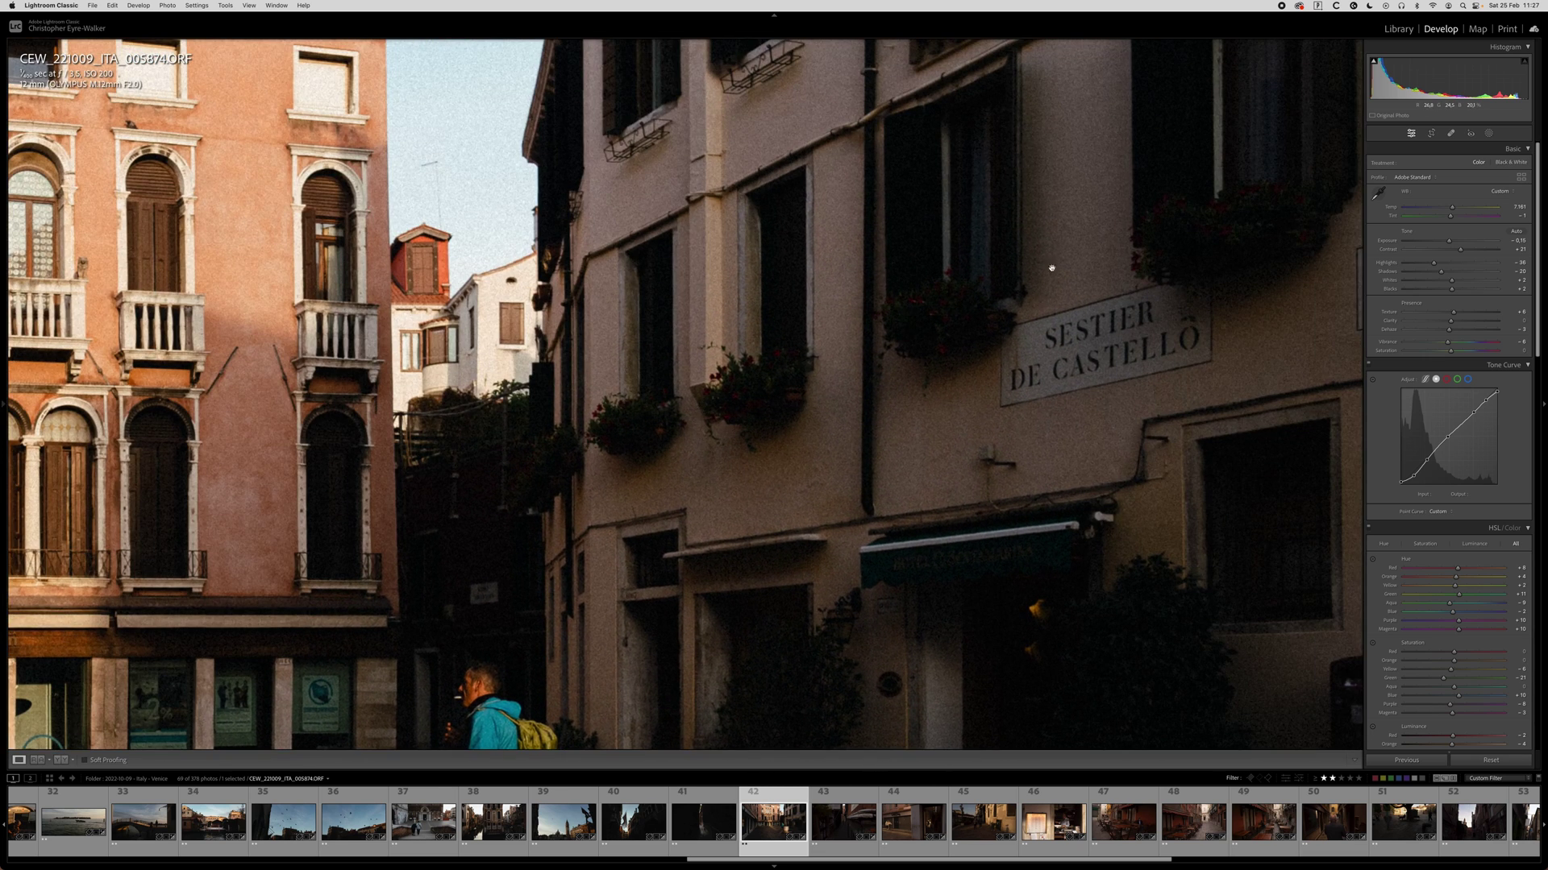
pyautogui.hscroll(3, 1051, 267)
pyautogui.scroll(1, 1051, 267)
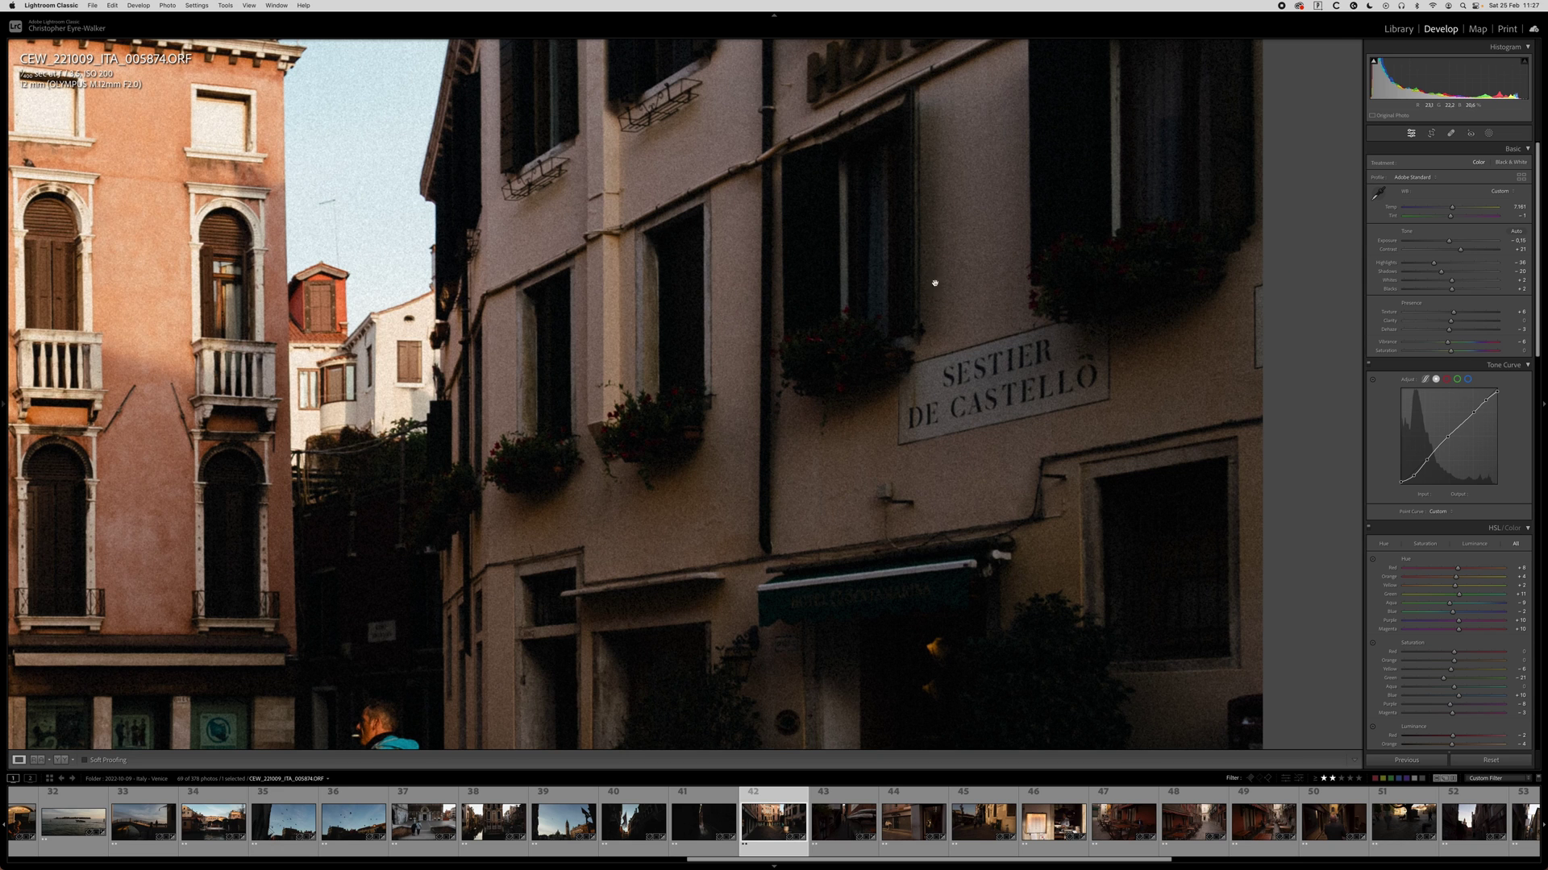
pyautogui.hscroll(-3, 1091, 424)
pyautogui.scroll(3, 1091, 425)
pyautogui.hscroll(-8, 722, 403)
pyautogui.scroll(-6, 721, 403)
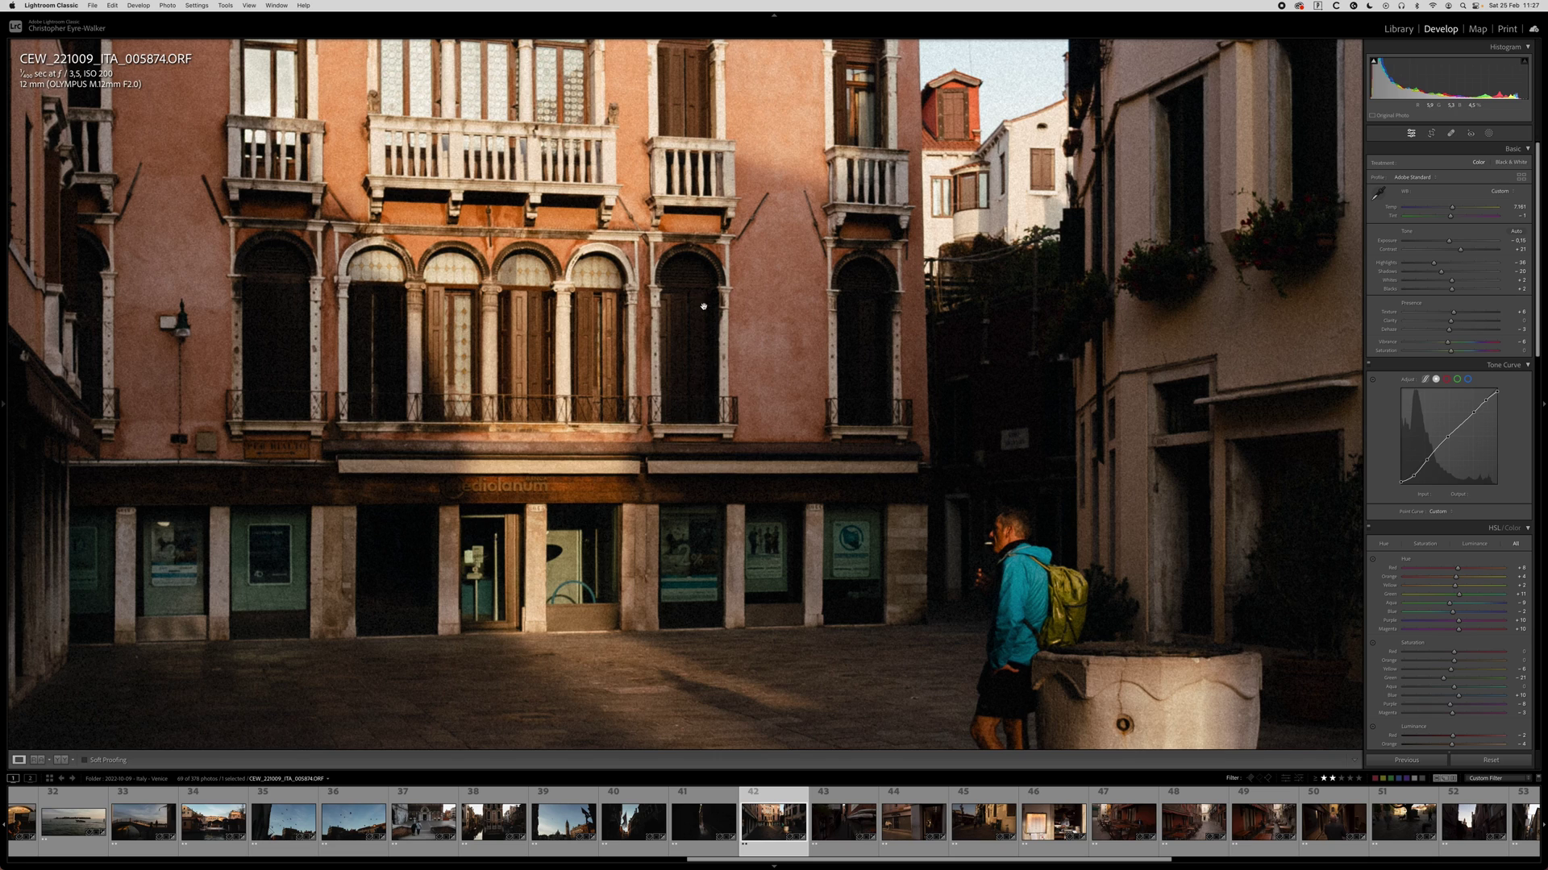
pyautogui.hscroll(3, 703, 306)
pyautogui.scroll(-3, 703, 306)
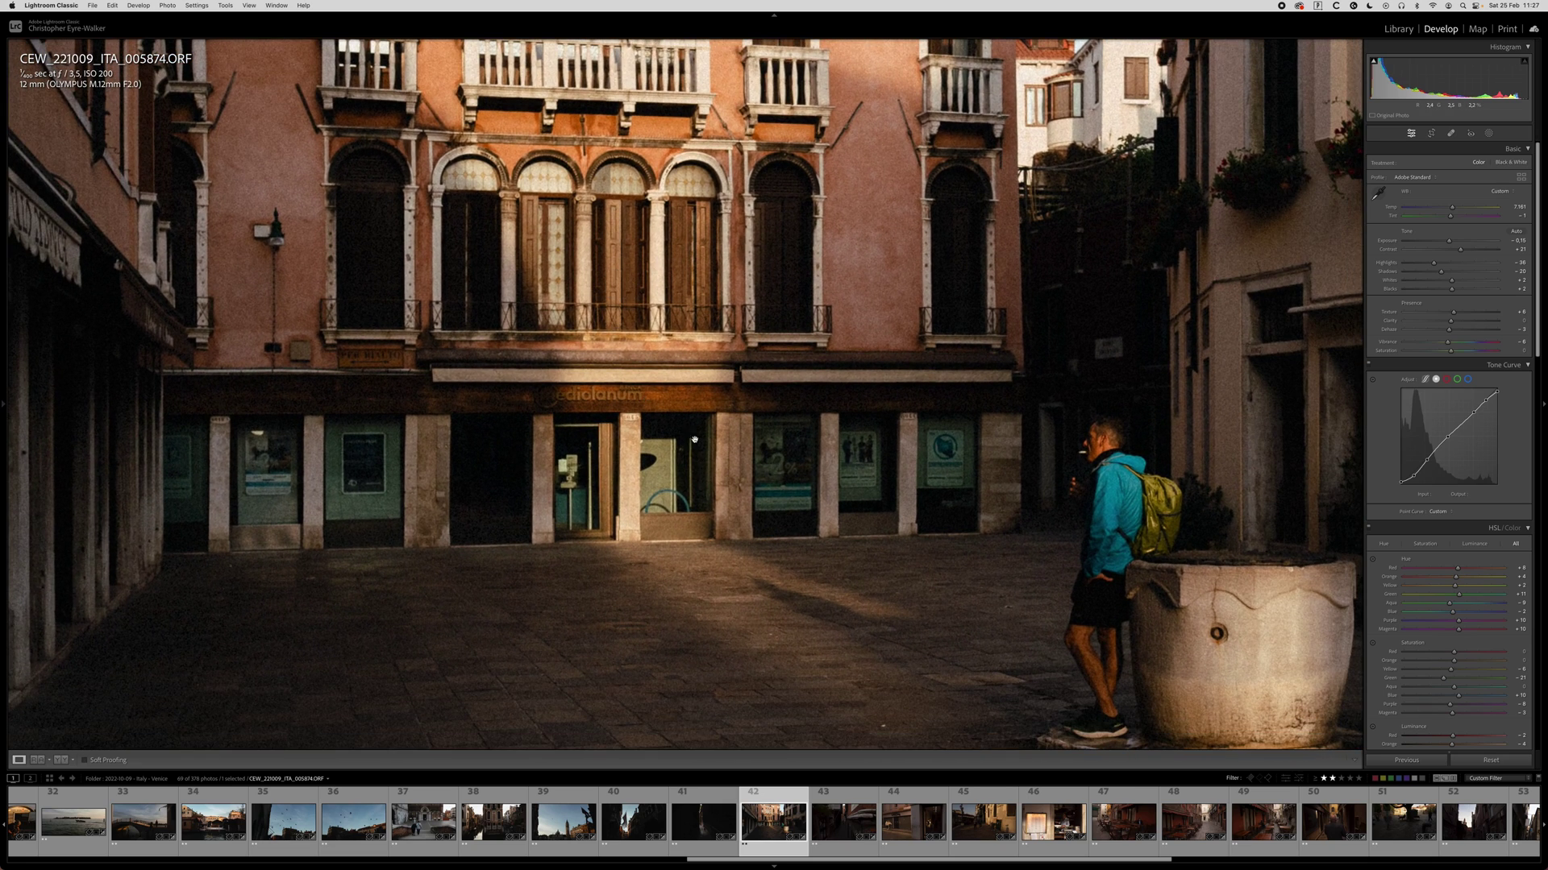
pyautogui.click(746, 454)
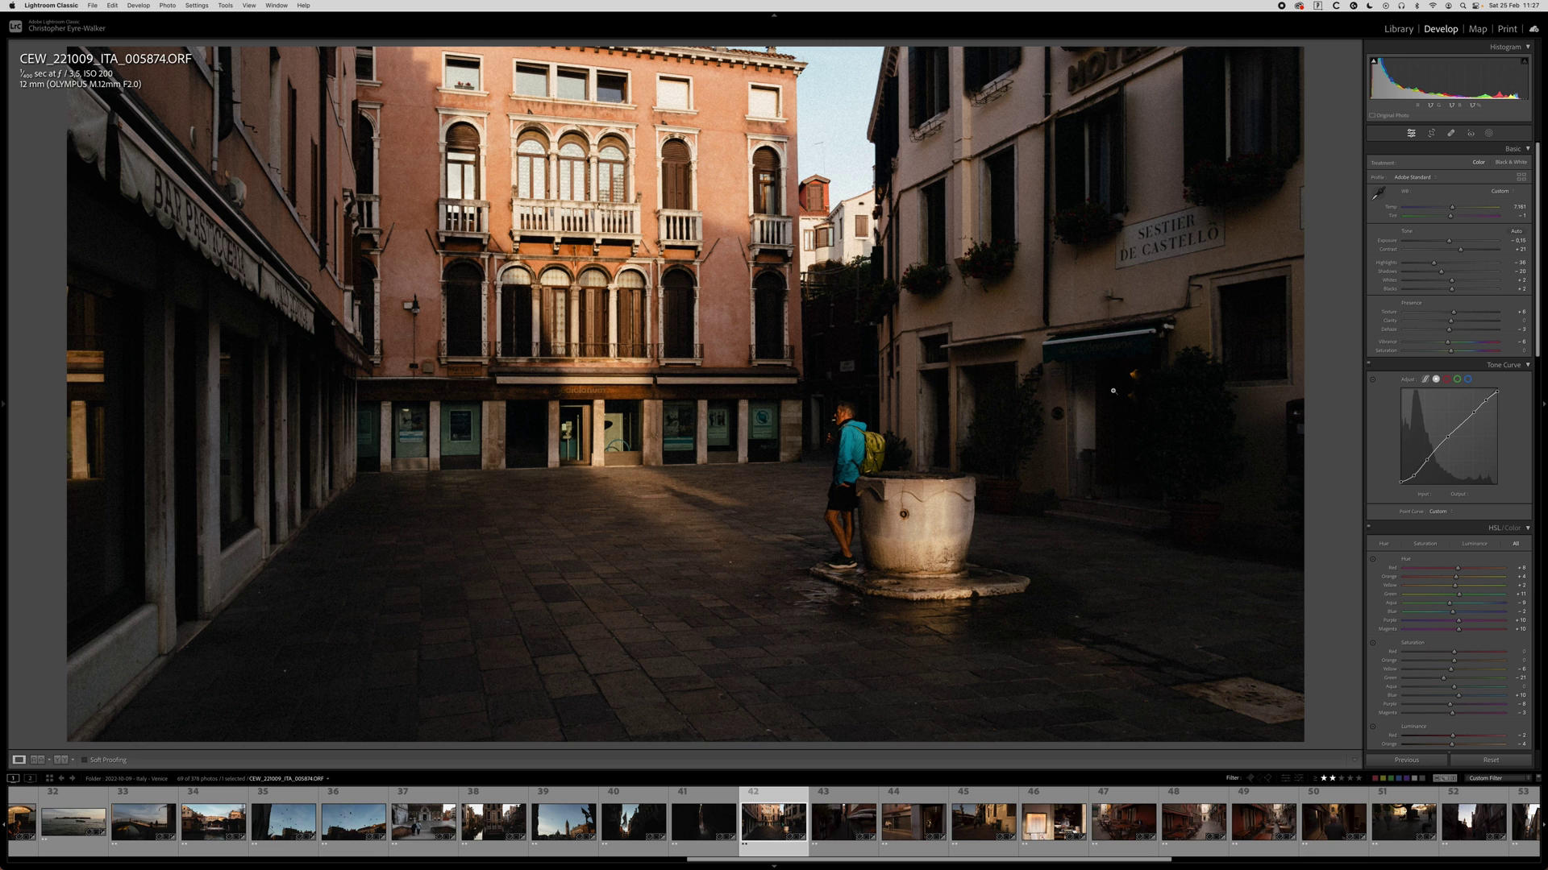
pyautogui.press('\\')
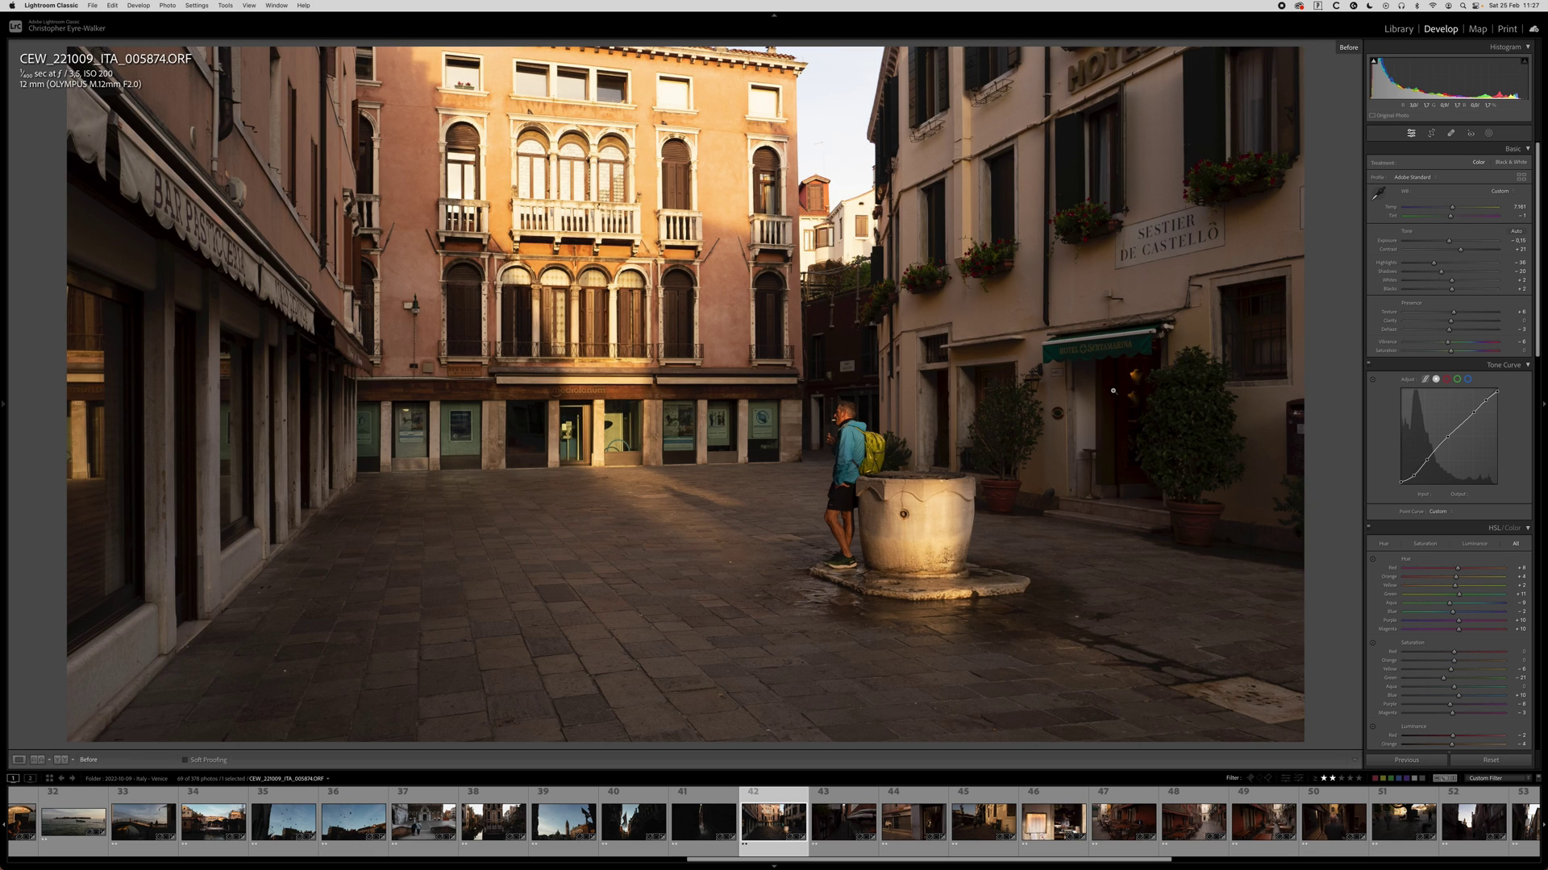
pyautogui.press('\\')
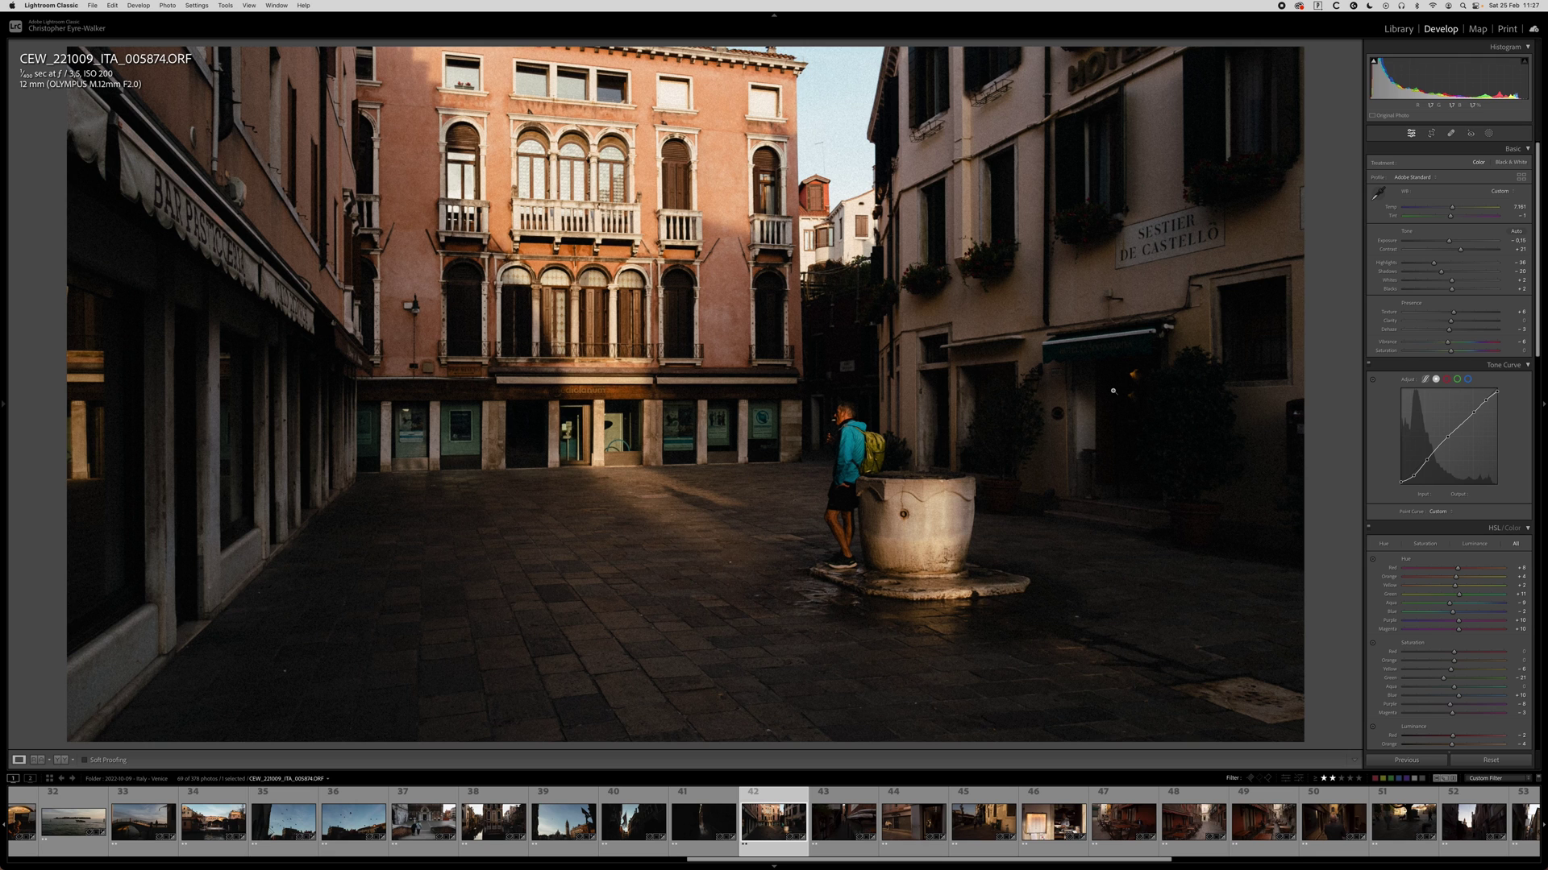
# Copy the square photo's develop settings and paste them onto the next photo, the dark alley with the silhouetted figure.
pyautogui.press('super+shift+c')
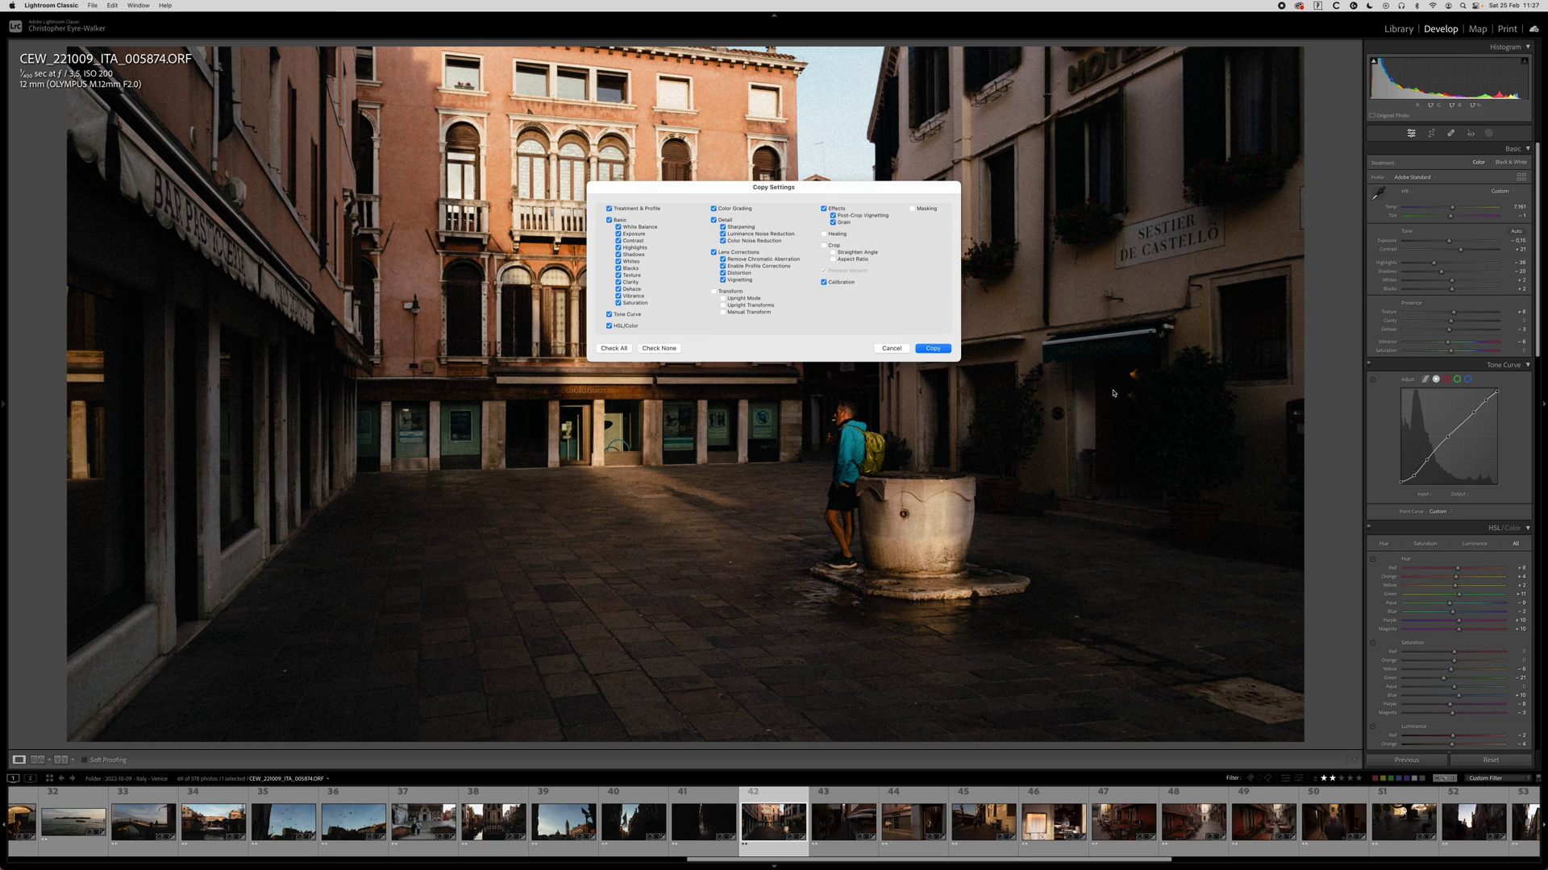
pyautogui.press('Return')
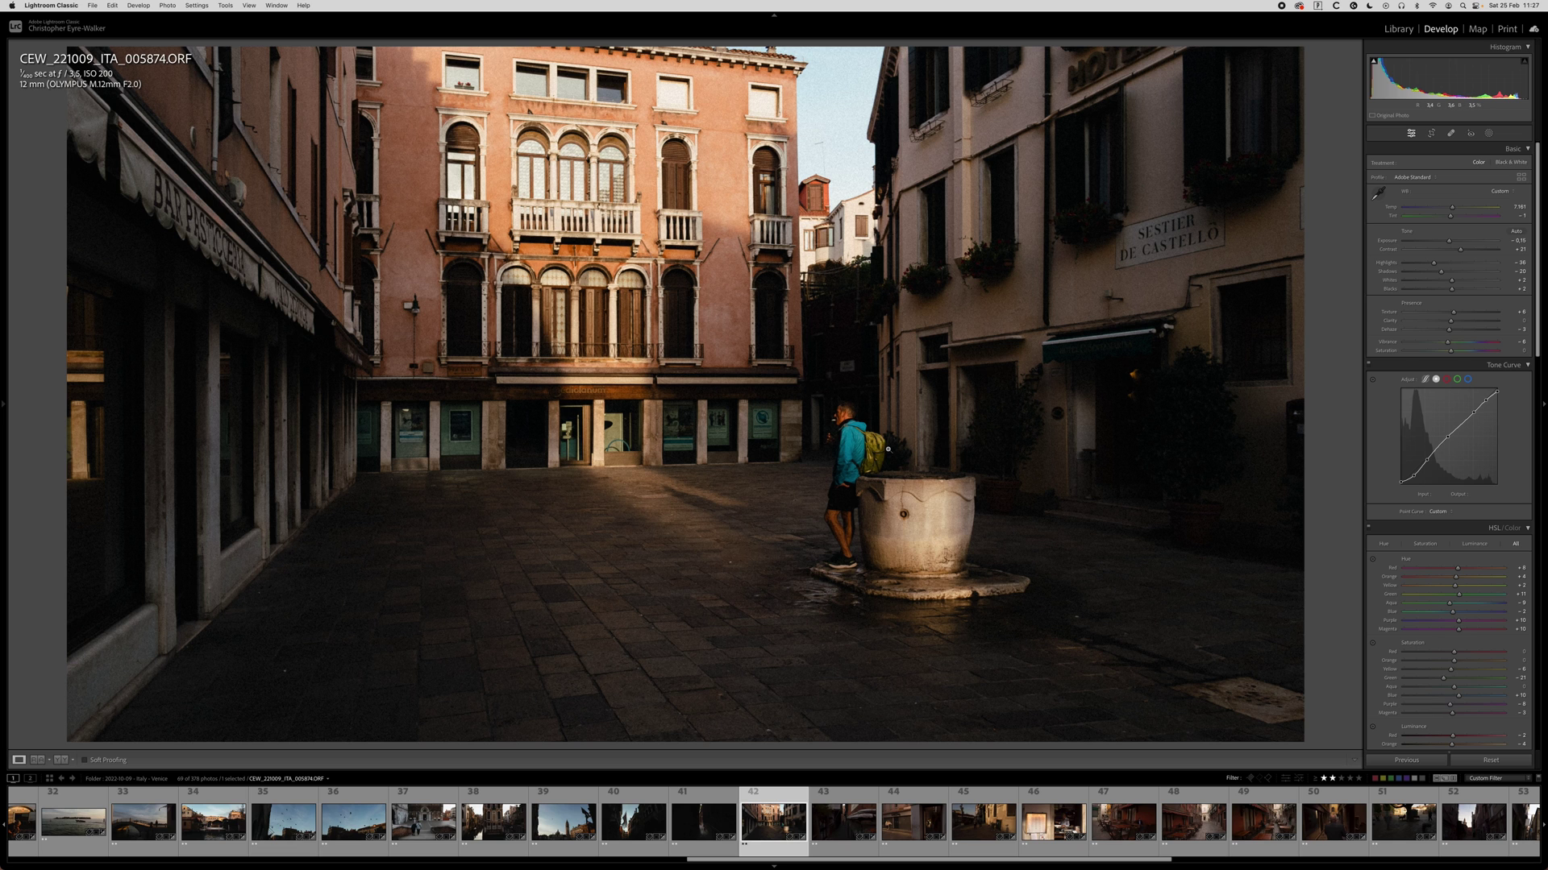
pyautogui.press('Right')
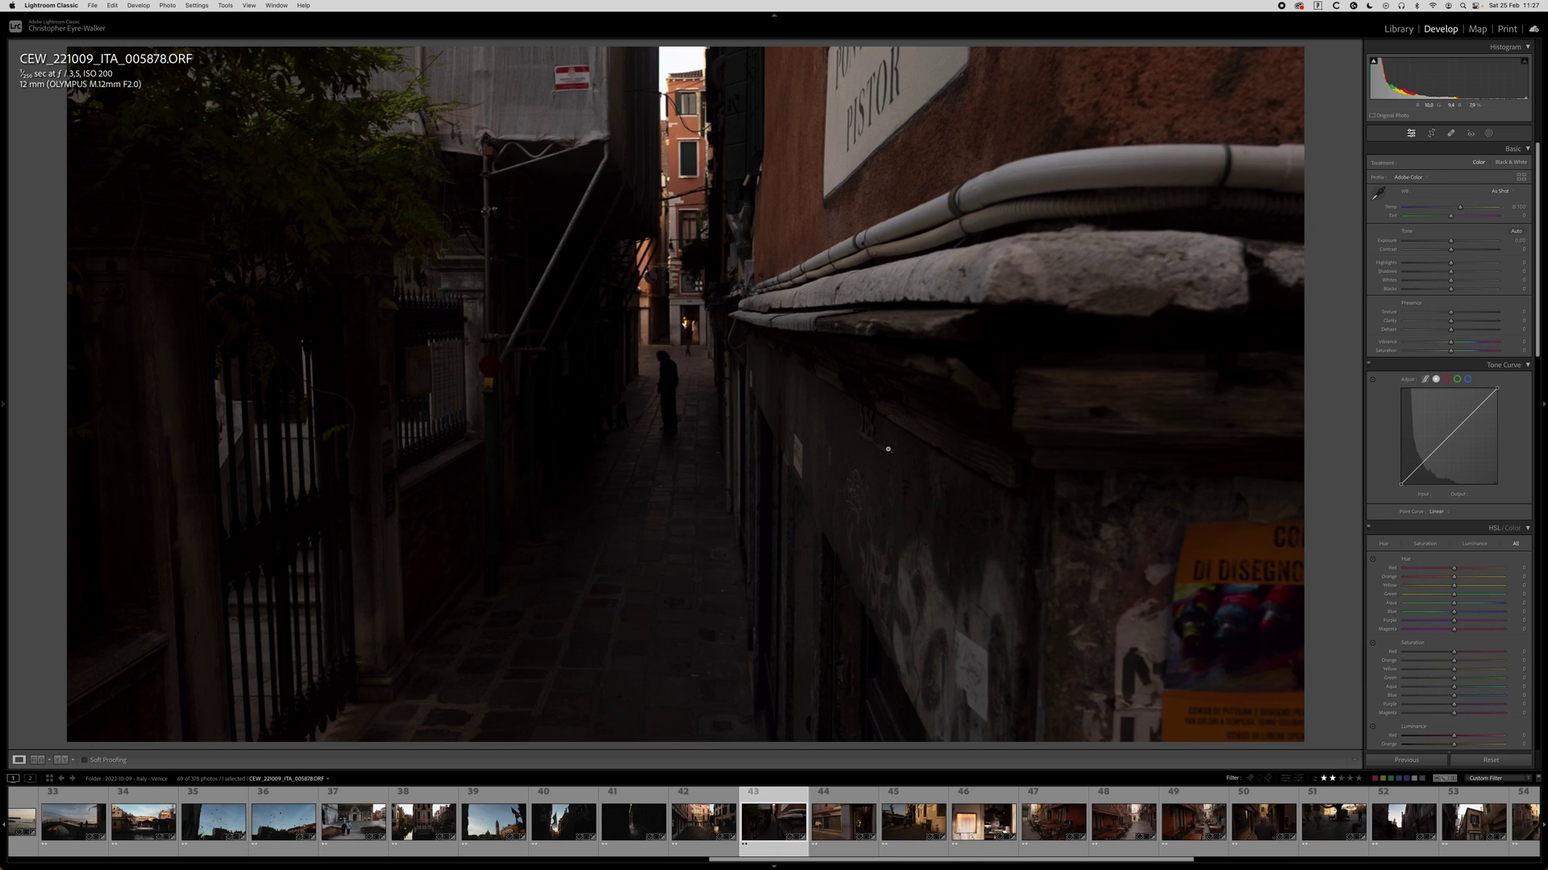
pyautogui.click(672, 408)
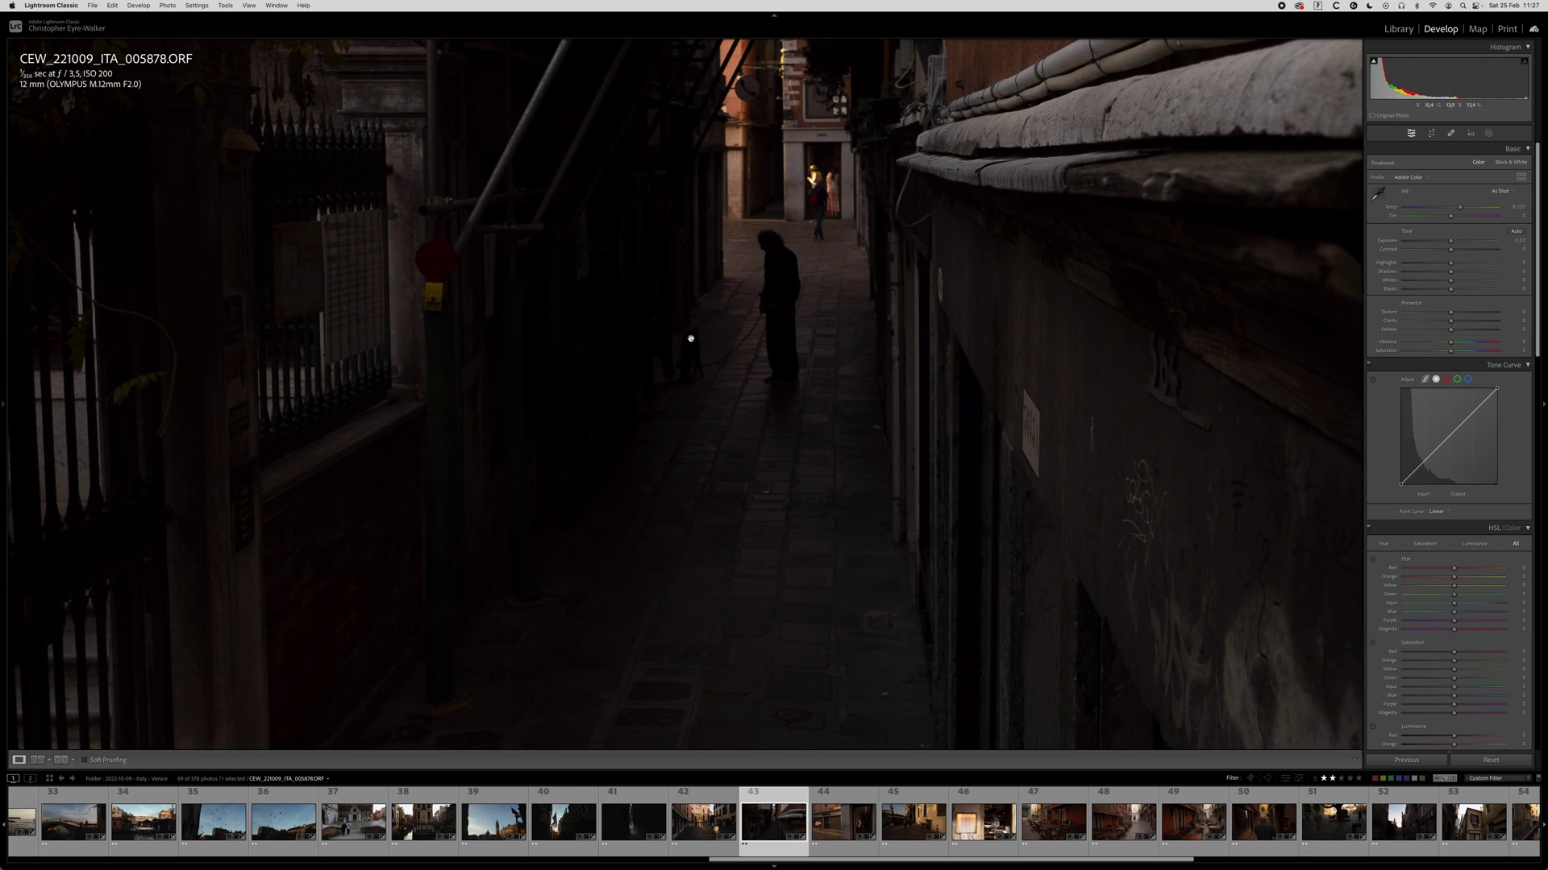
pyautogui.moveTo(801, 270); pyautogui.dragTo(694, 412)
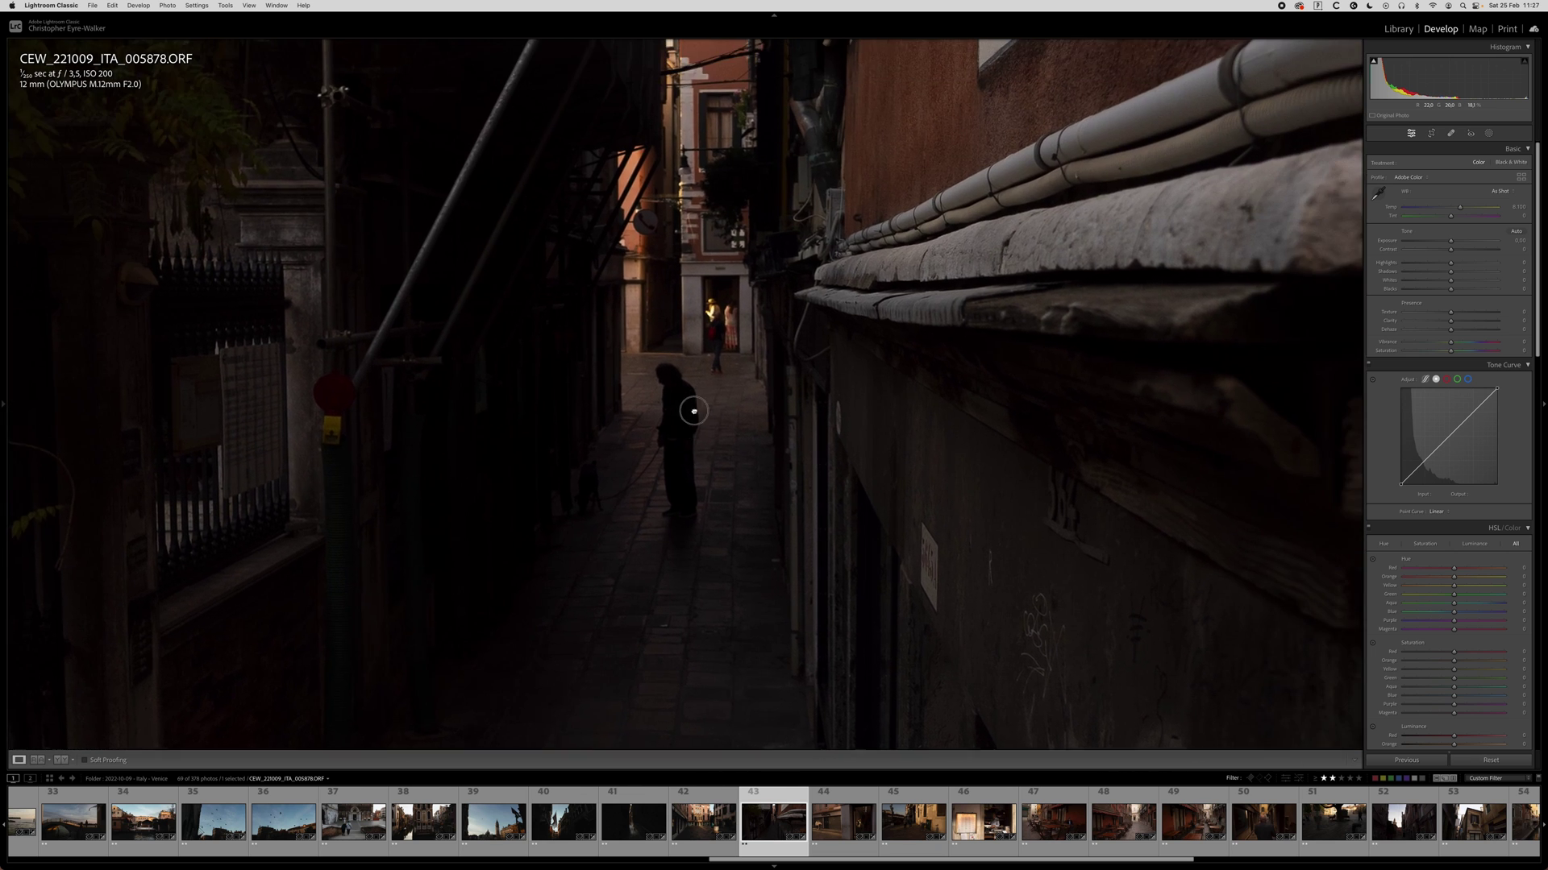
pyautogui.click(967, 251)
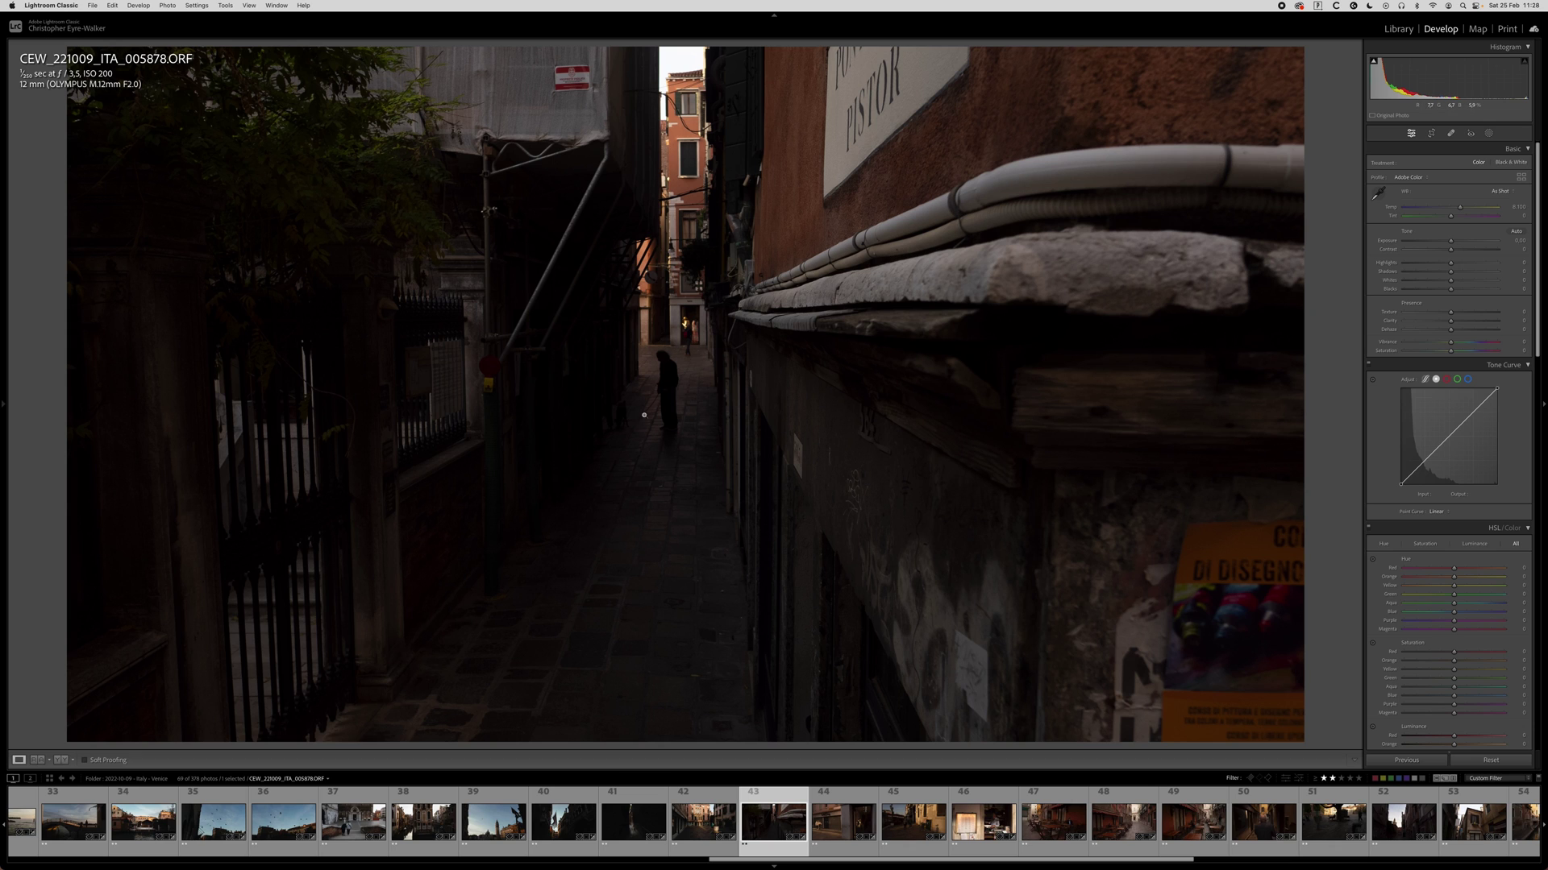
pyautogui.press('super+shift+v')
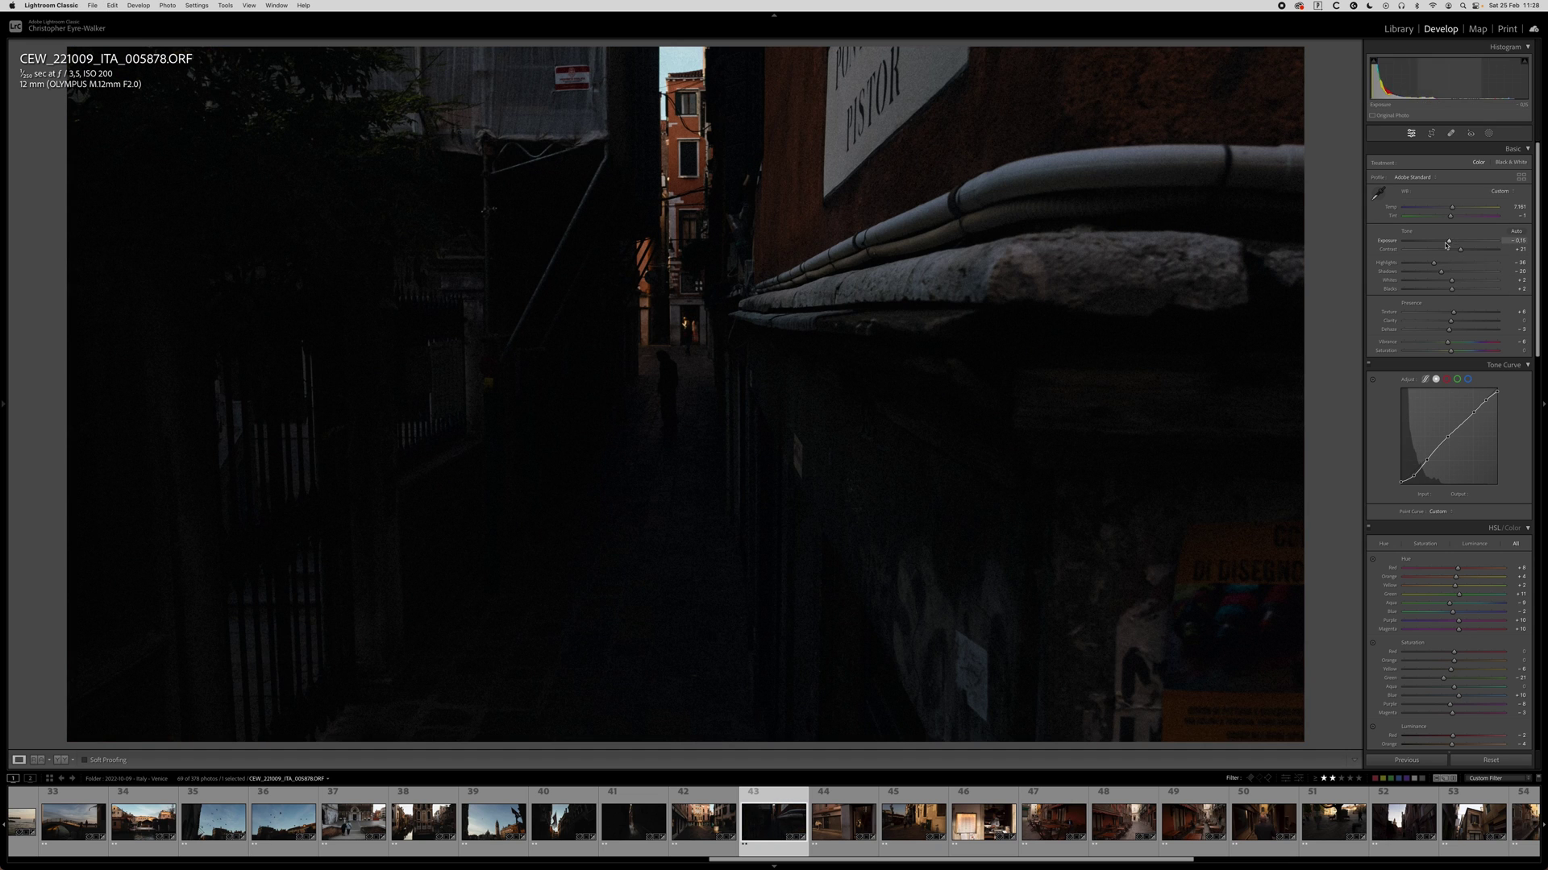
# Raise the dark alley photo's exposure, and tighten and reposition its crop to include more of the Ponte Pistor sign.
pyautogui.moveTo(1450, 241); pyautogui.dragTo(1455, 241)
pyautogui.press('r')
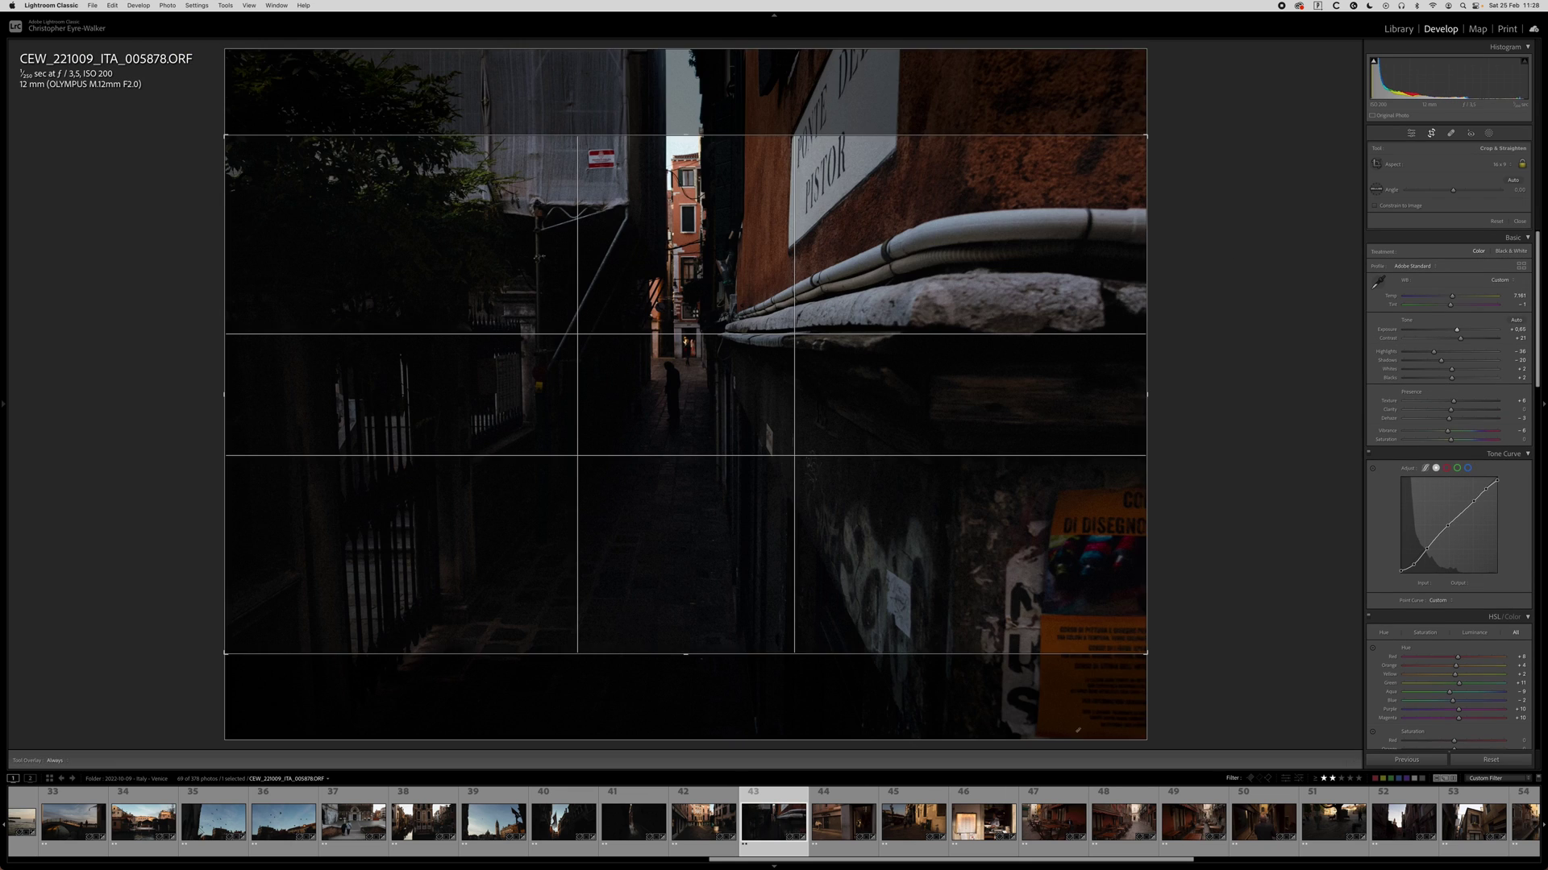
pyautogui.moveTo(1146, 651)
pyautogui.mouseDown()
pyautogui.moveTo(1098, 627)
pyautogui.moveTo(1129, 643)
pyautogui.mouseUp()
pyautogui.moveTo(940, 505); pyautogui.dragTo(881, 519)
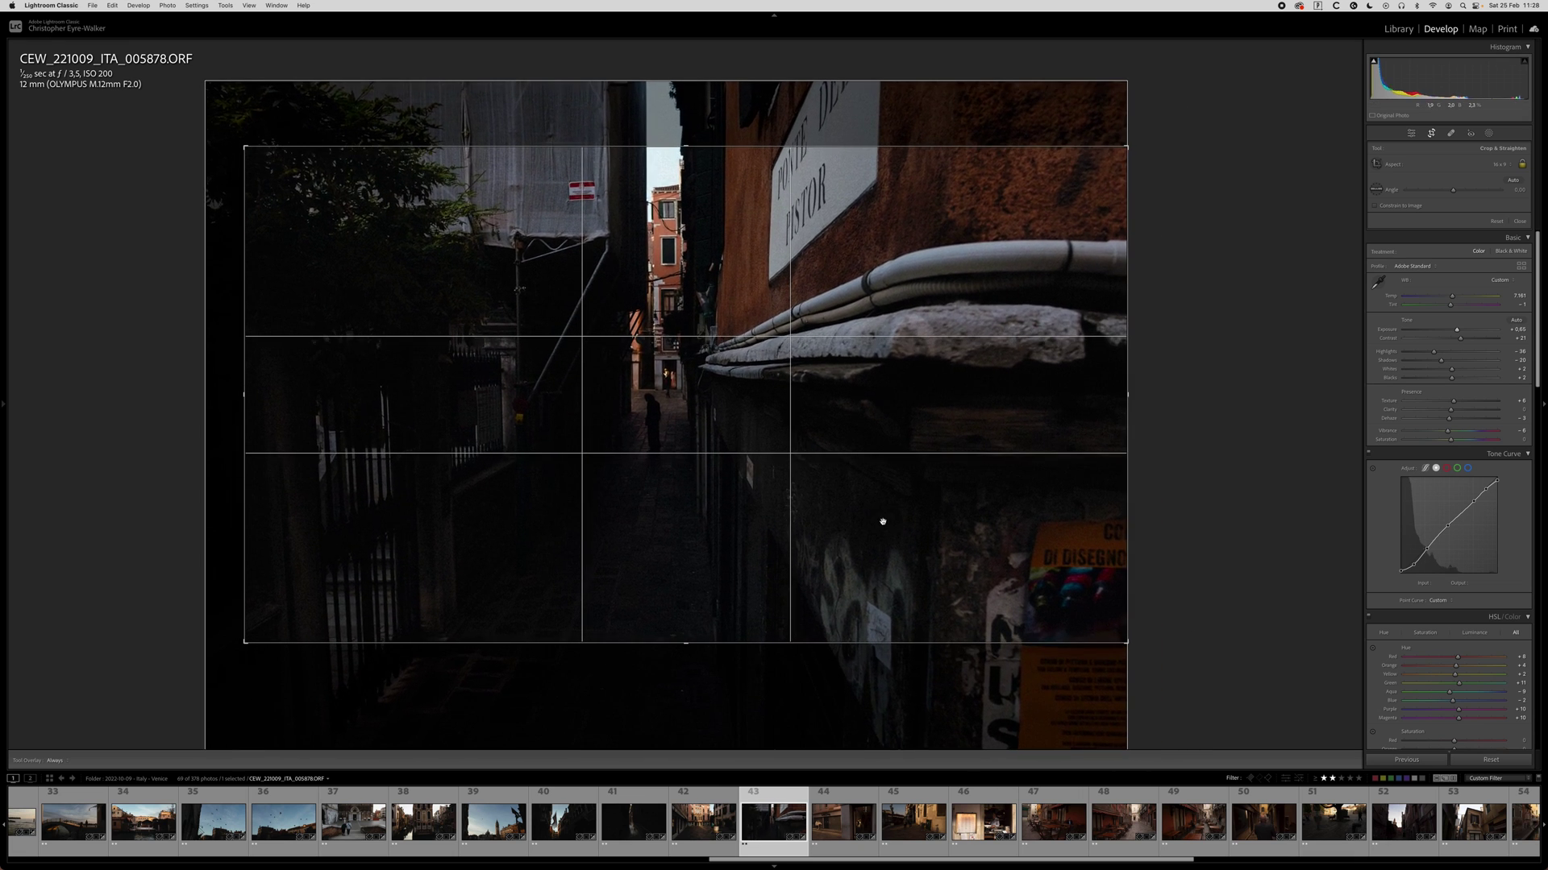
pyautogui.press('r')
pyautogui.press('r')
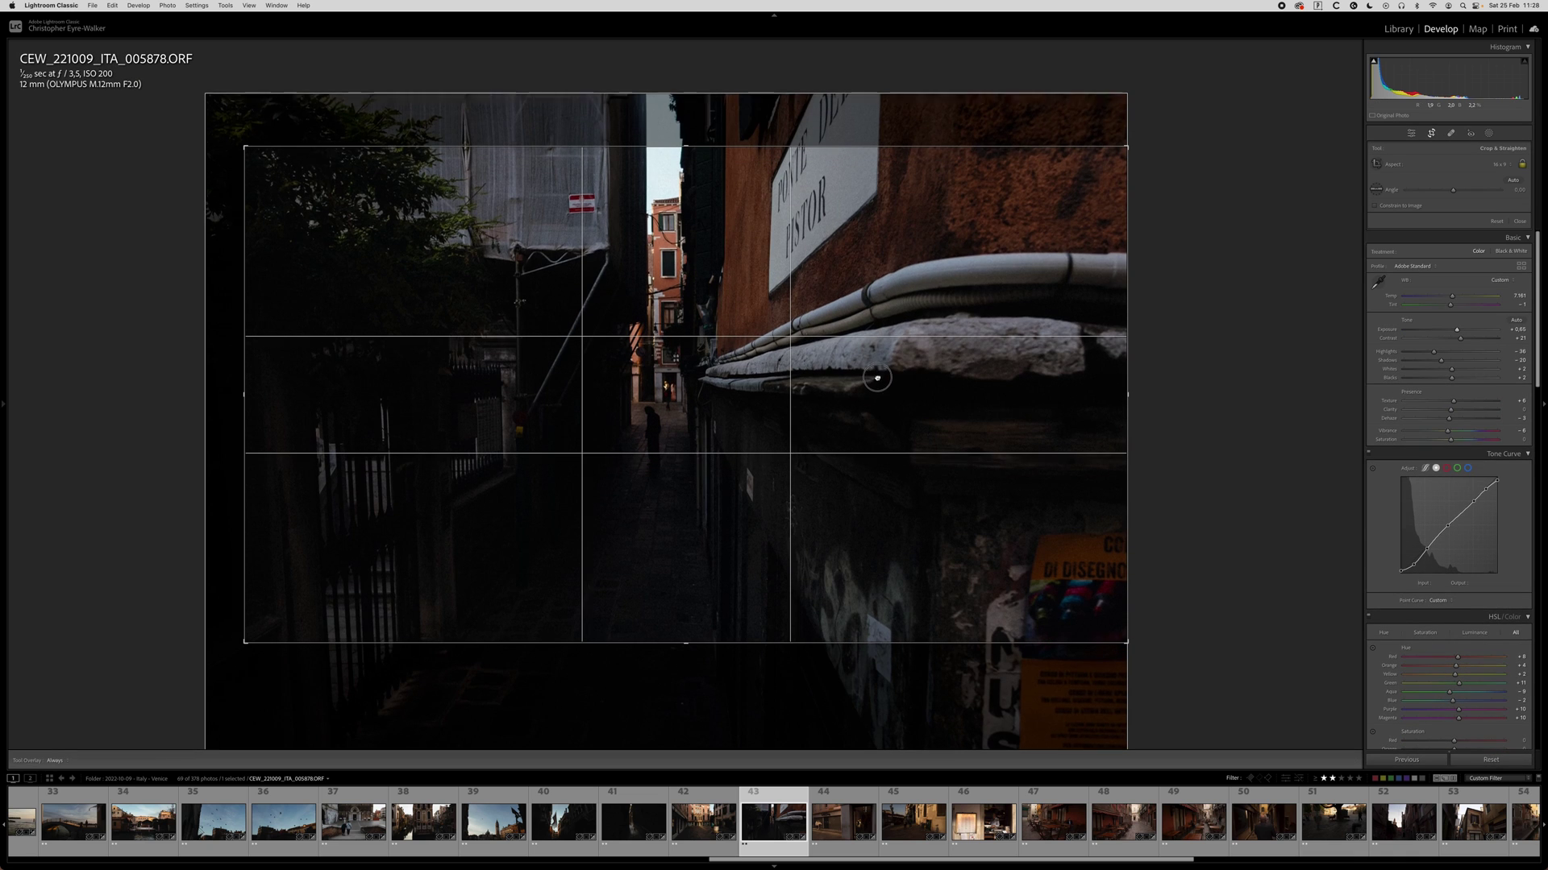
pyautogui.press('r')
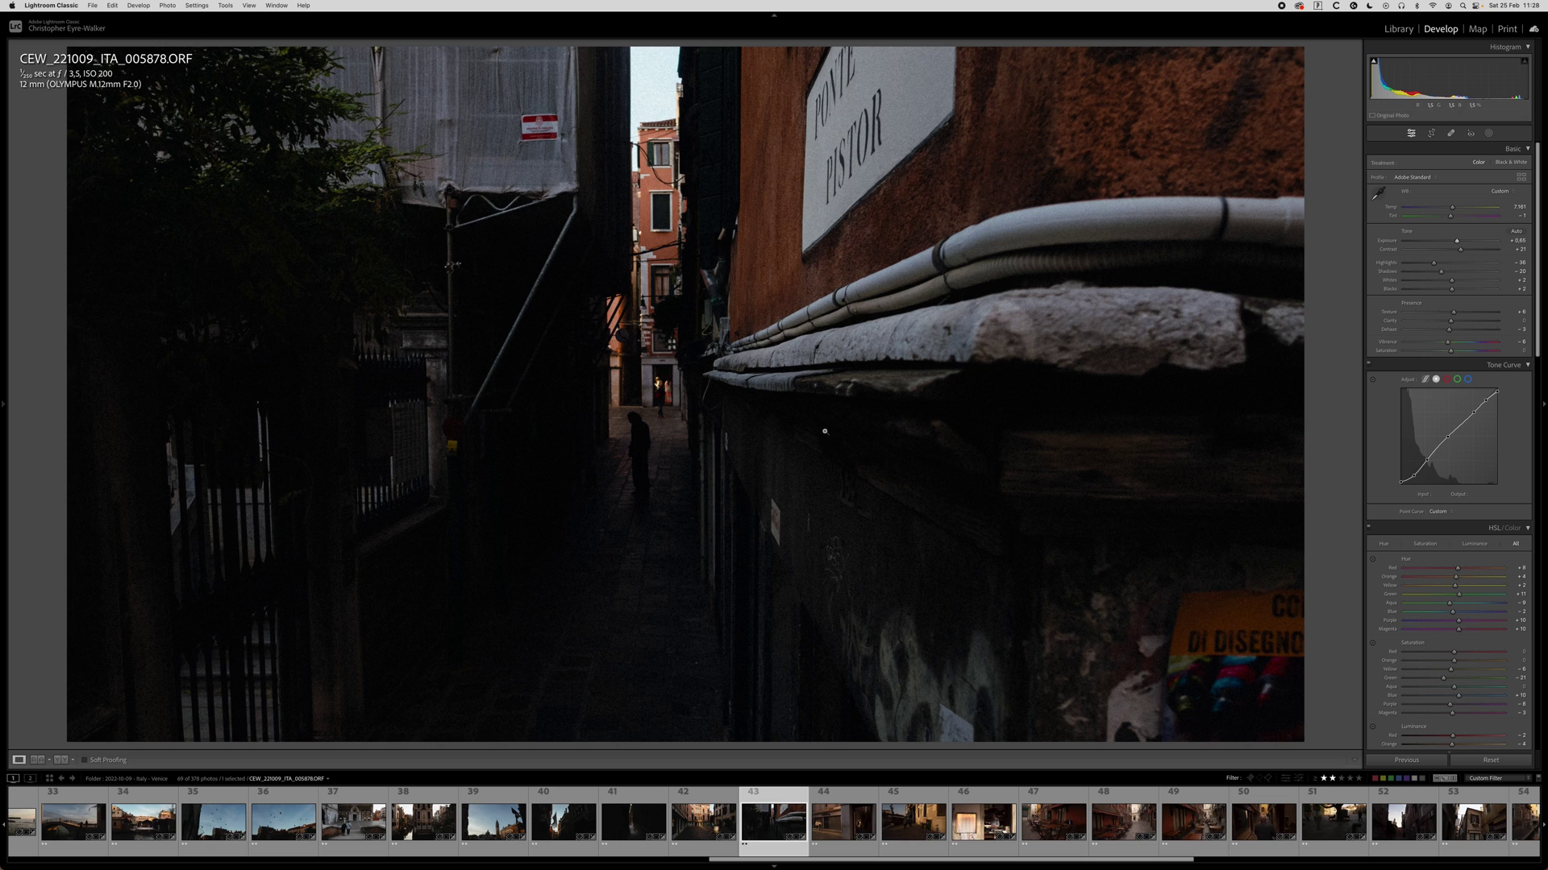
# Add a radial gradient mask around the silhouetted figure, raise its exposure slightly, and stretch the mask taller.
pyautogui.hotkey('shift', 'm')
pyautogui.moveTo(640, 472); pyautogui.dragTo(713, 556)
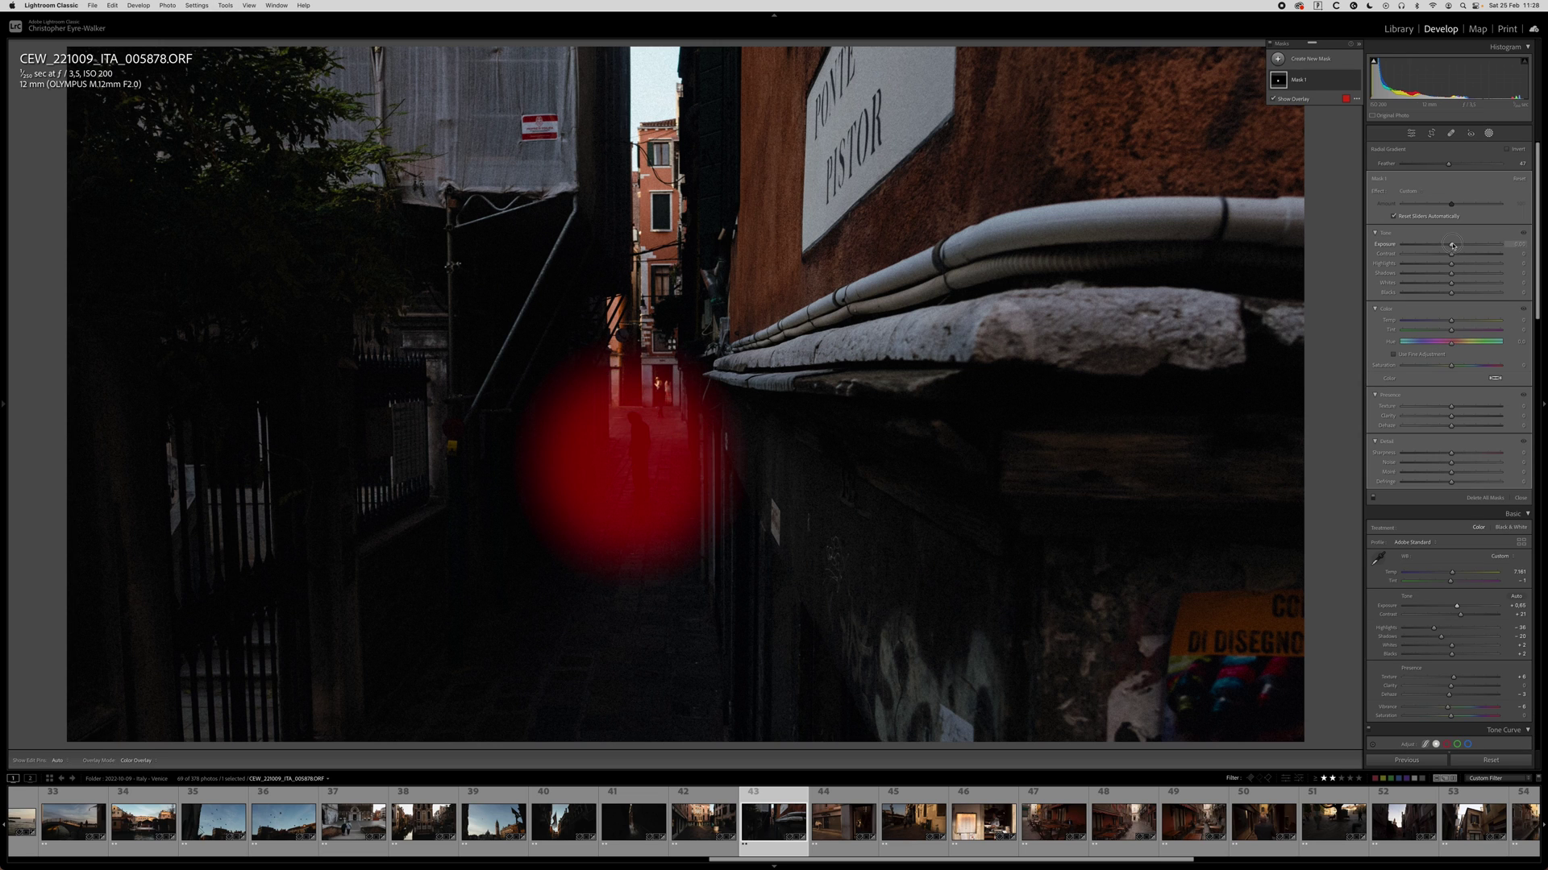
pyautogui.click(1458, 244)
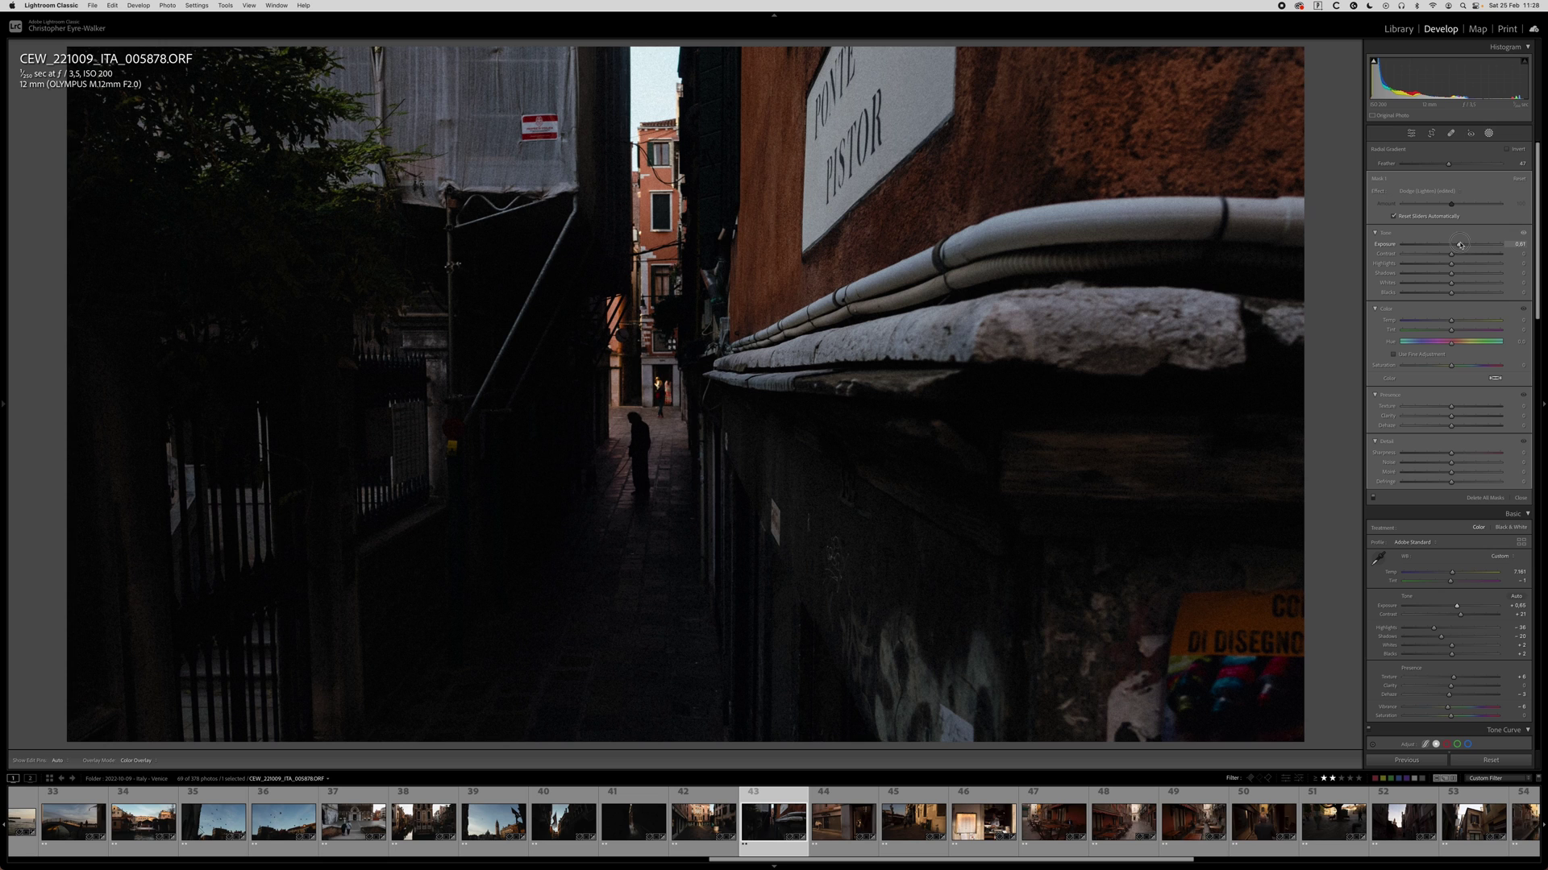
pyautogui.moveTo(632, 564); pyautogui.dragTo(631, 582)
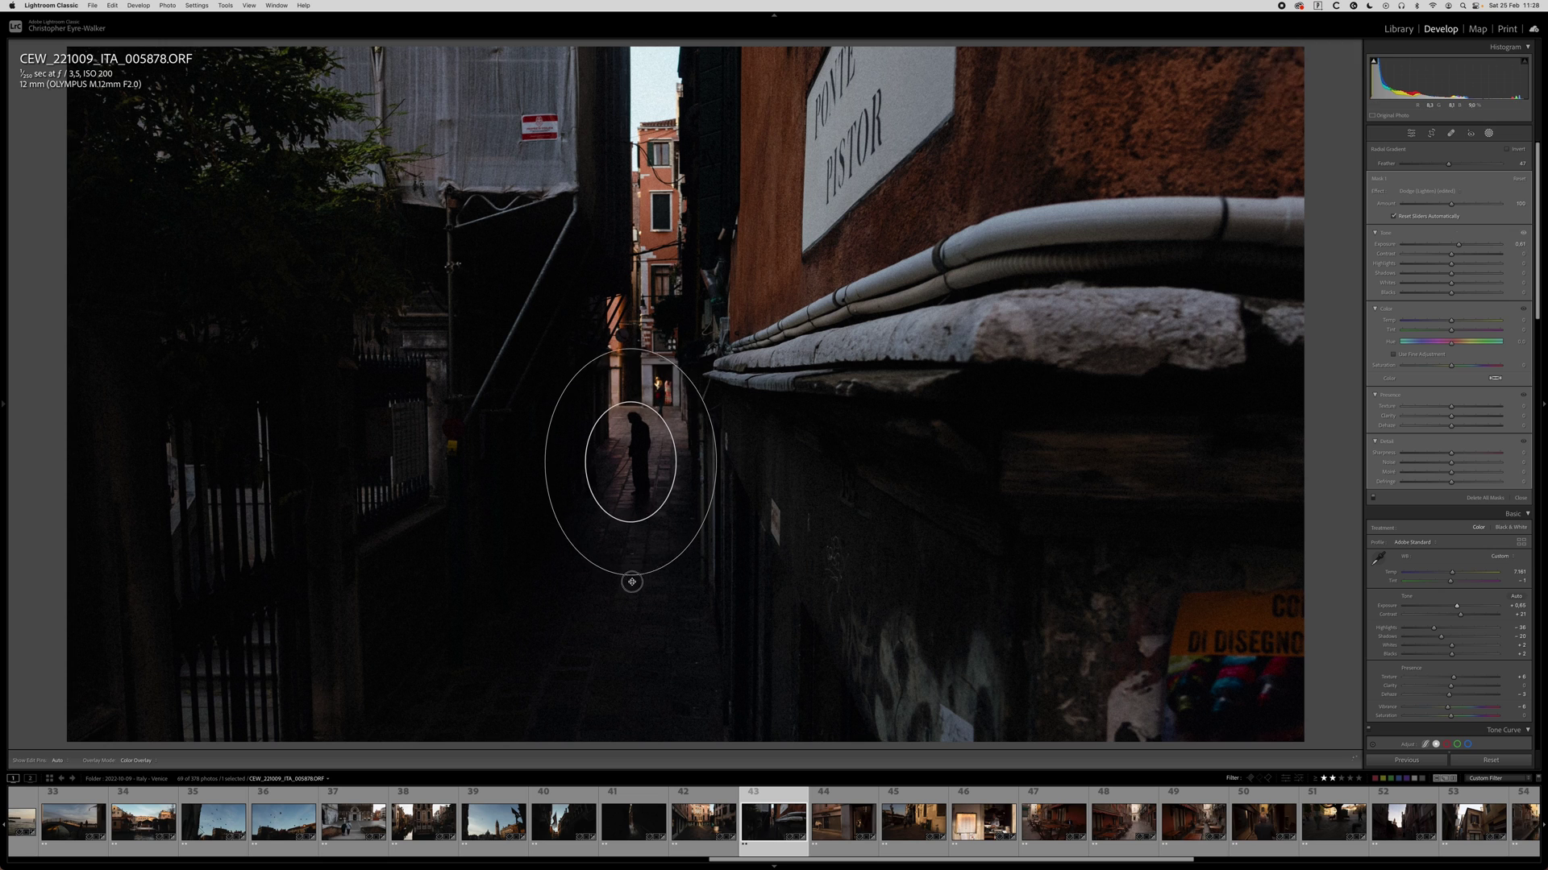
# Shift the radial mask slightly down and left of the figure, raise its shadows, and check the brightened alley up close.
pyautogui.moveTo(629, 464); pyautogui.dragTo(617, 484)
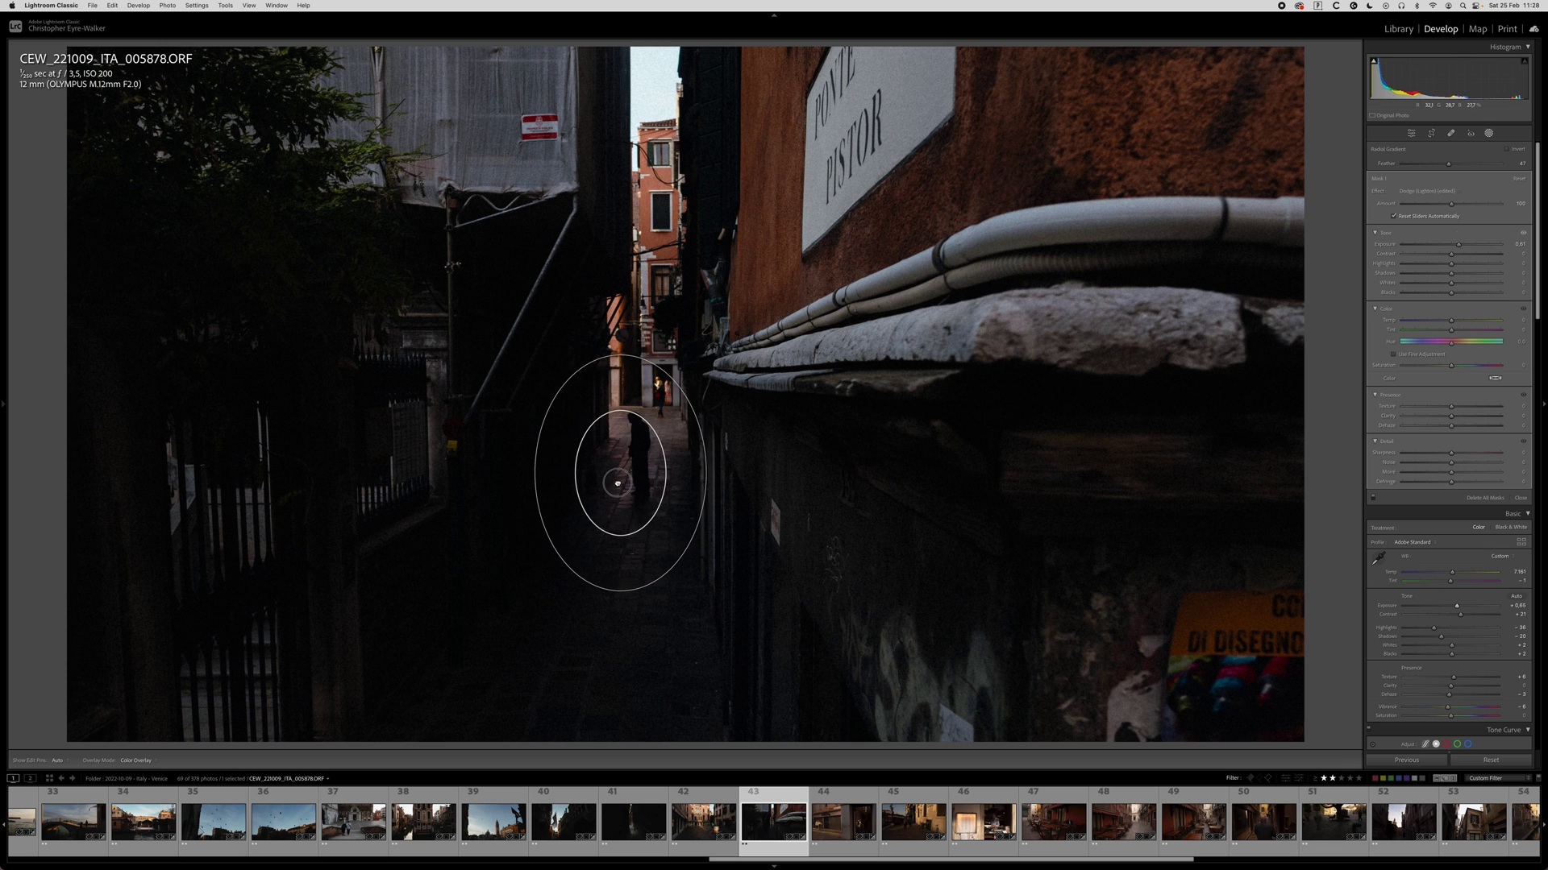
pyautogui.moveTo(1451, 276); pyautogui.dragTo(1472, 277)
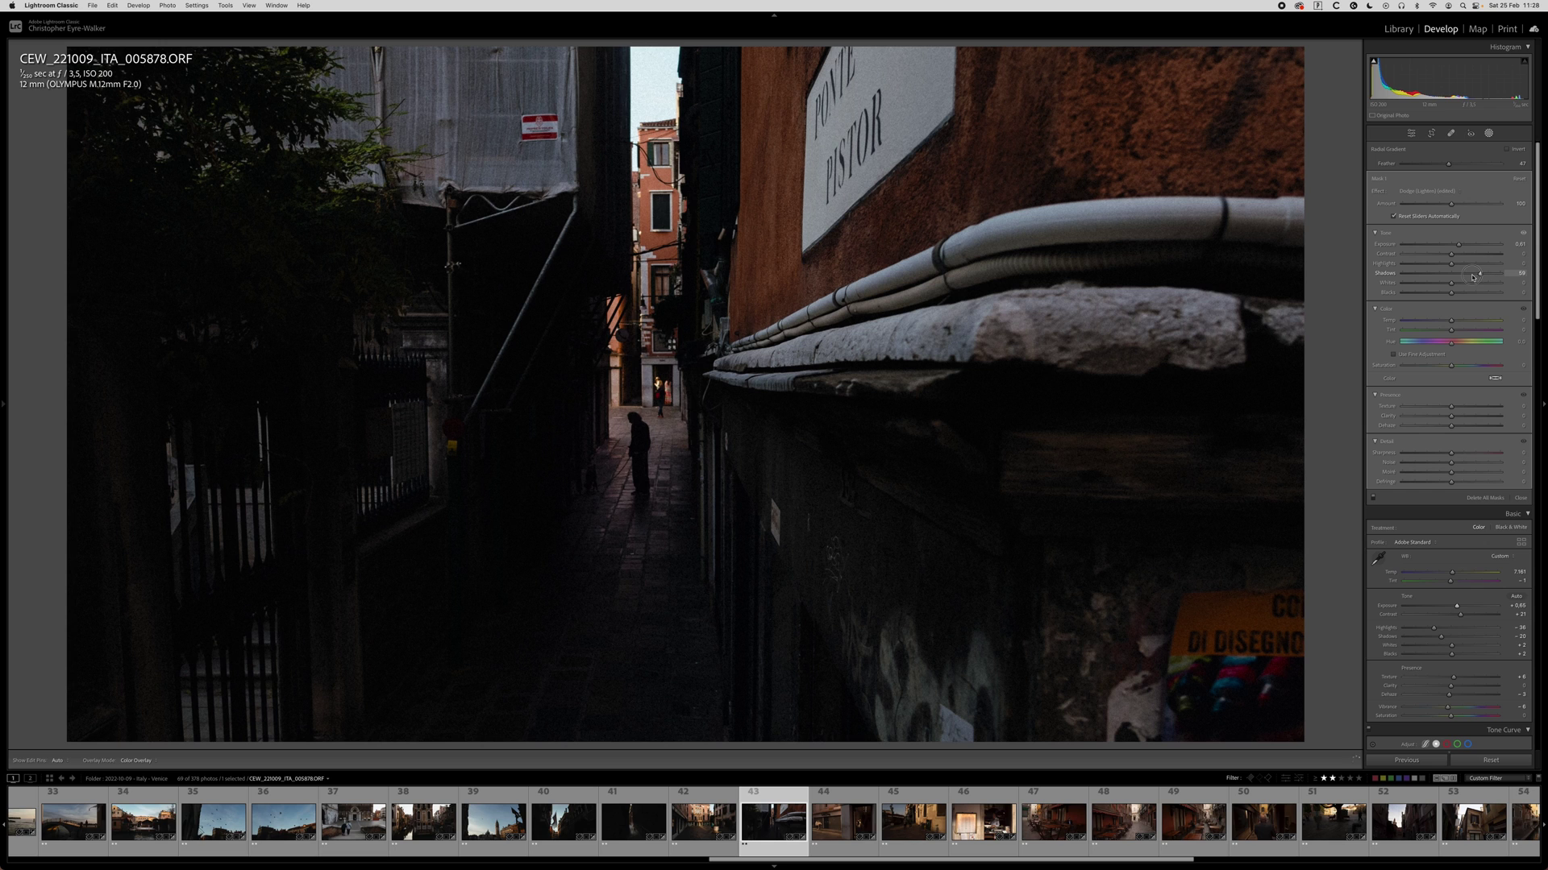
pyautogui.moveTo(621, 477)
pyautogui.mouseDown()
pyautogui.moveTo(604, 470)
pyautogui.moveTo(617, 475)
pyautogui.mouseUp()
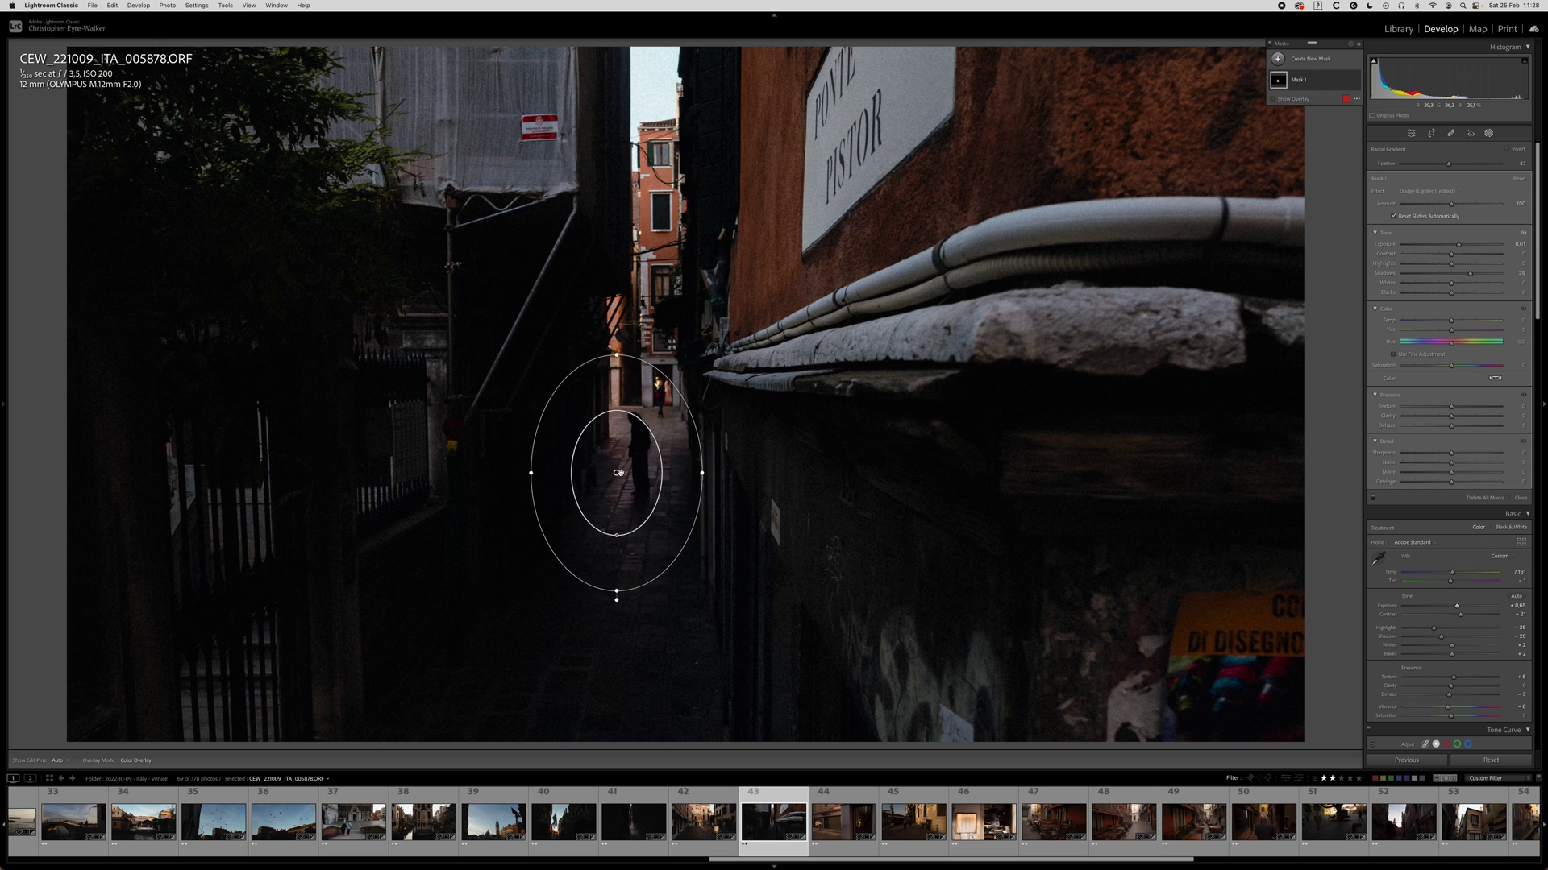
pyautogui.hotkey('shift', 'w')
pyautogui.click(598, 475)
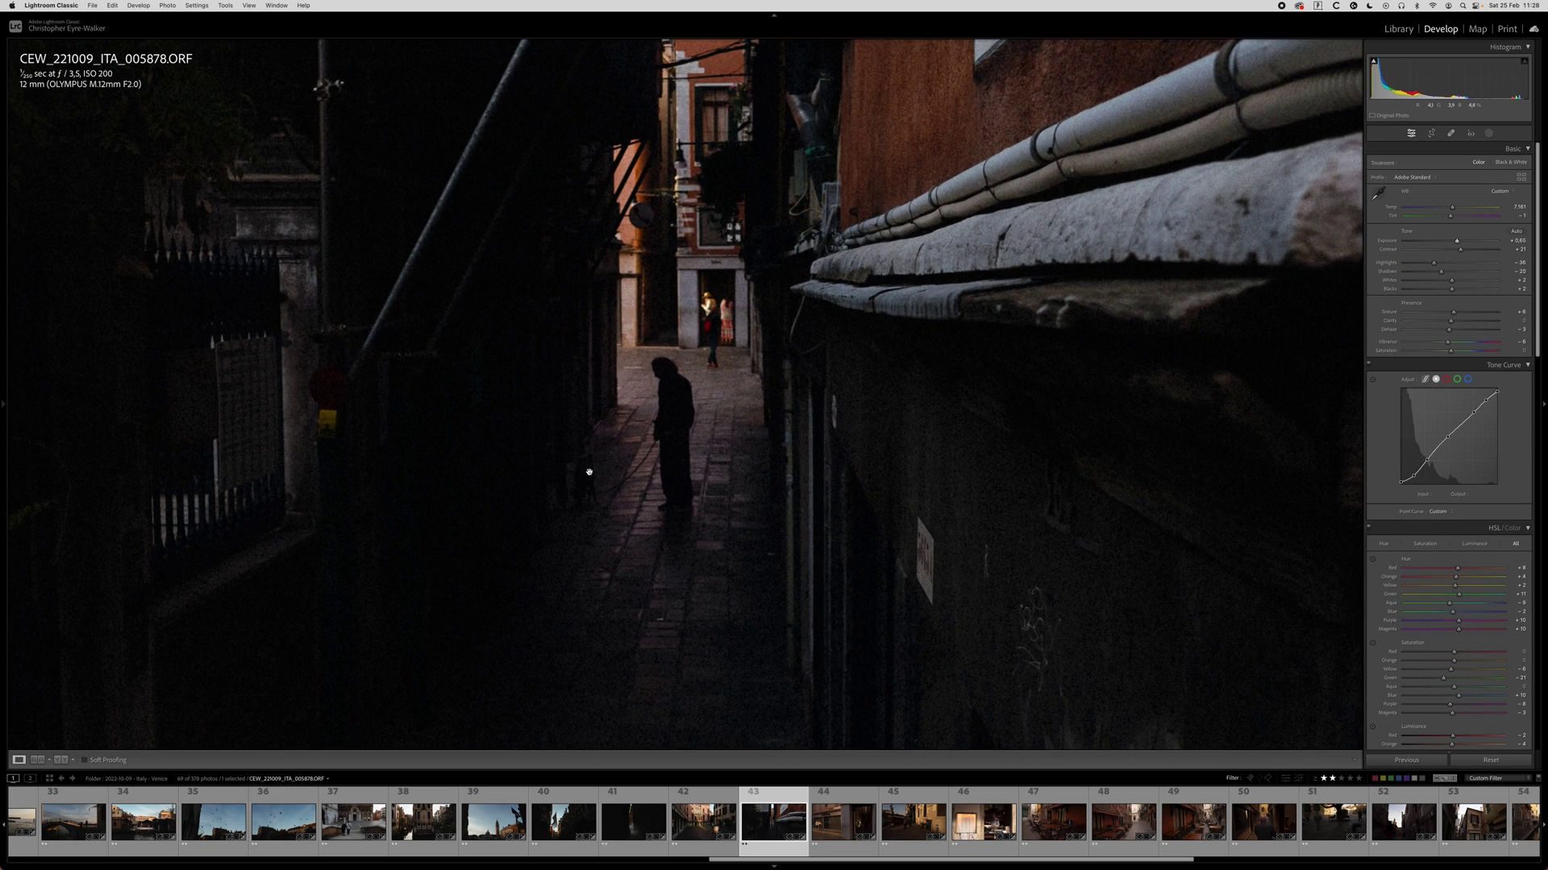
pyautogui.moveTo(581, 474); pyautogui.dragTo(720, 289)
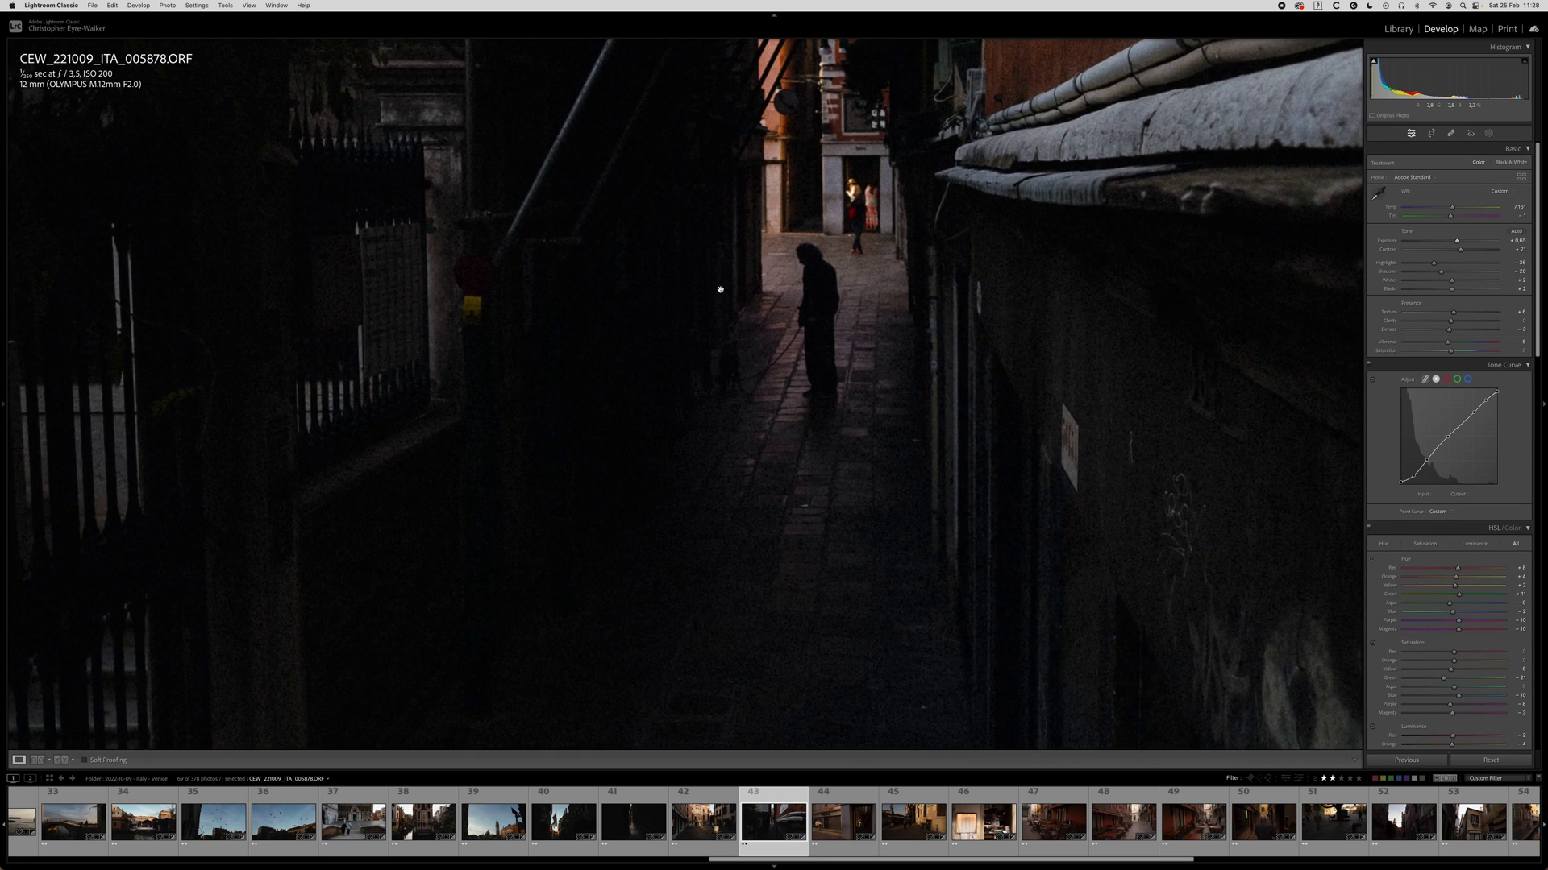
pyautogui.click(734, 372)
# Add a linear gradient mask over the right-hand wall with the pipes, fading toward the alley, and slightly lower its exposure.
pyautogui.press('m')
pyautogui.moveTo(1128, 219); pyautogui.dragTo(630, 299)
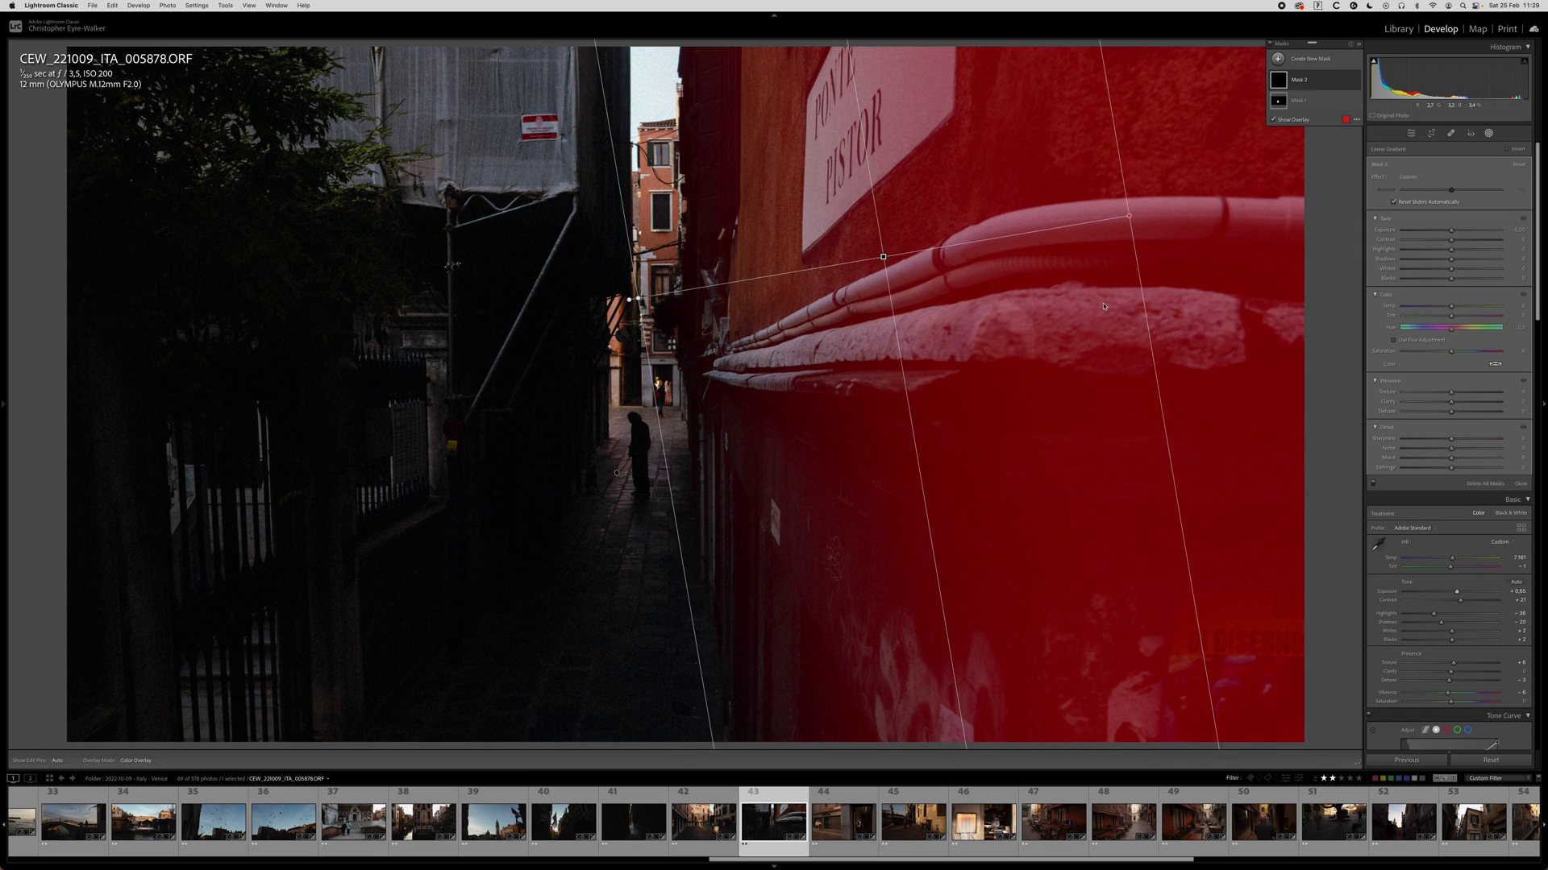
pyautogui.moveTo(1449, 234); pyautogui.dragTo(1446, 232)
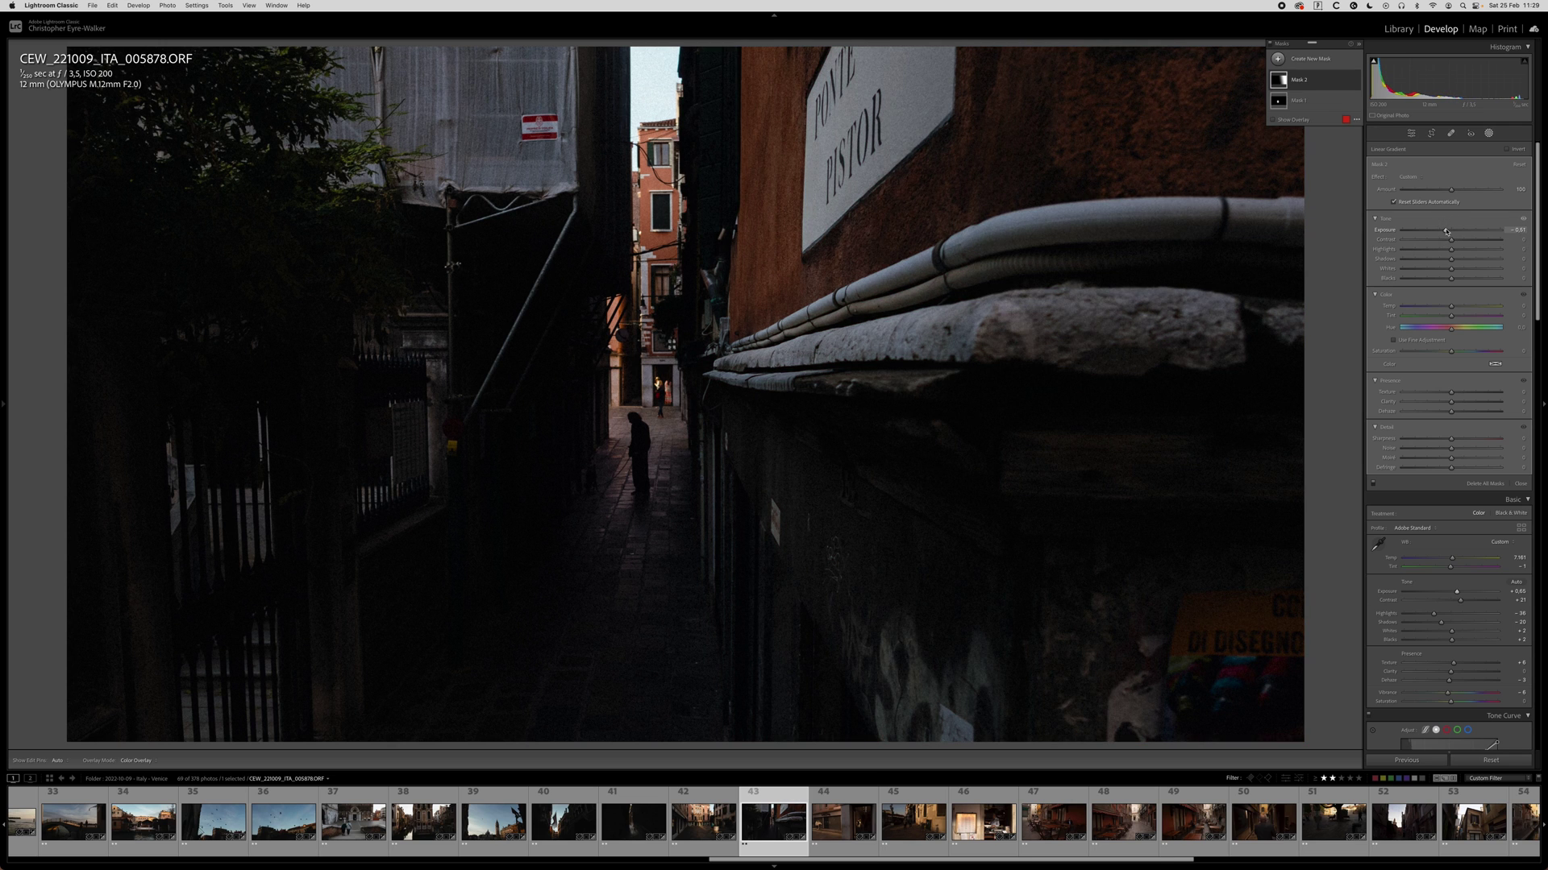
pyautogui.hotkey('shift', 'w')
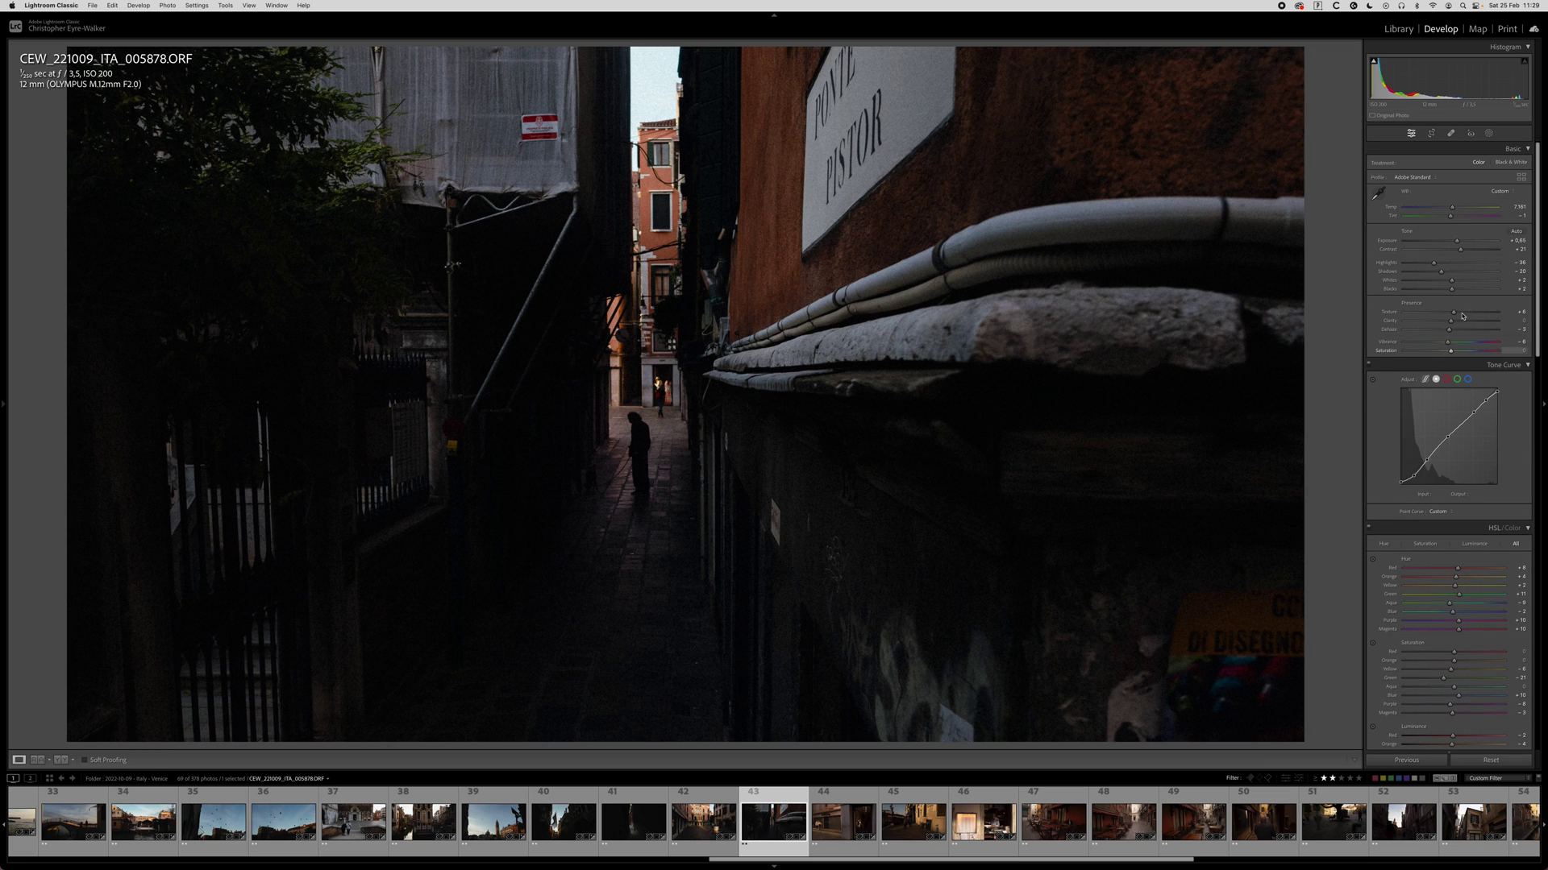
# Warm the dark alley photo's white balance, and copy its develop settings for the following photo.
pyautogui.moveTo(1454, 210); pyautogui.dragTo(1451, 218)
pyautogui.press('super+shift+c')
pyautogui.press('Return')
pyautogui.press('Right')
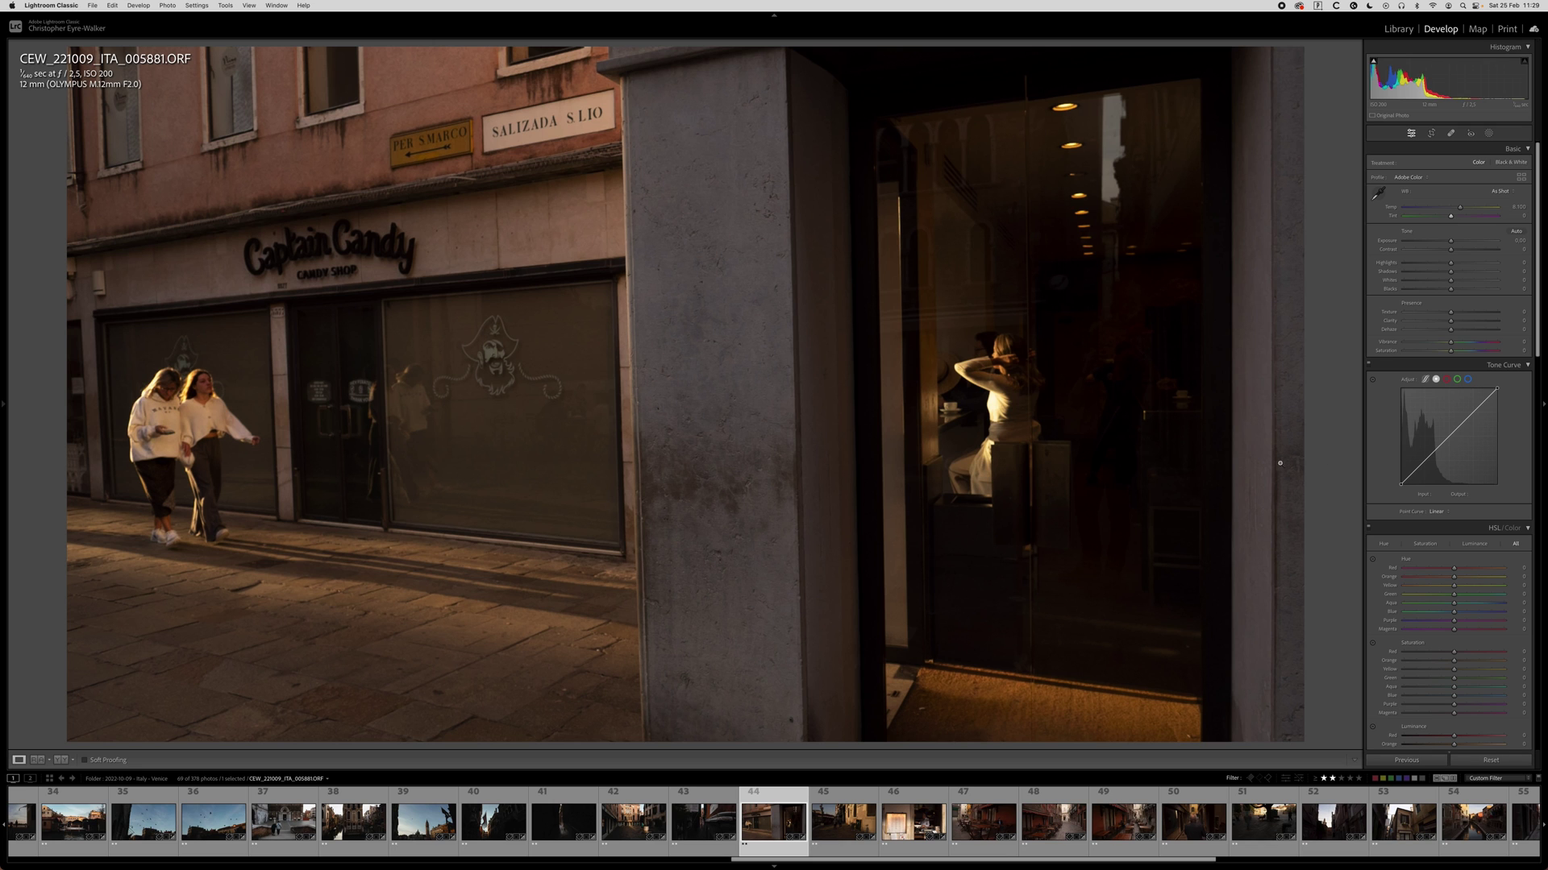
# Recheck the alley figure up close, and paste the copied develop settings onto the Captain Candy street photo.
pyautogui.press('Left')
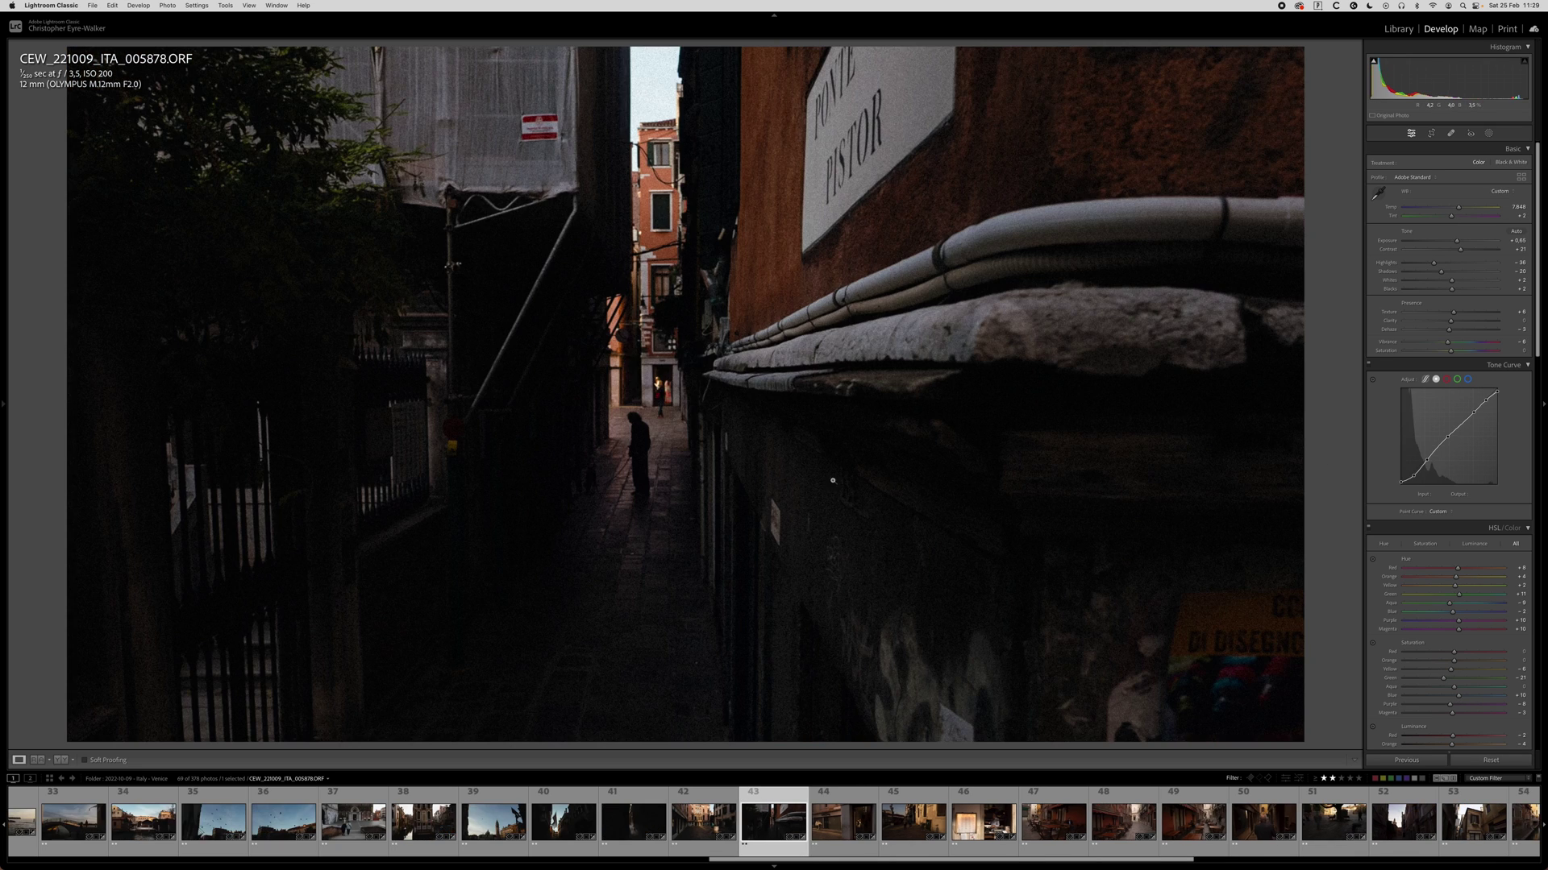
pyautogui.click(669, 385)
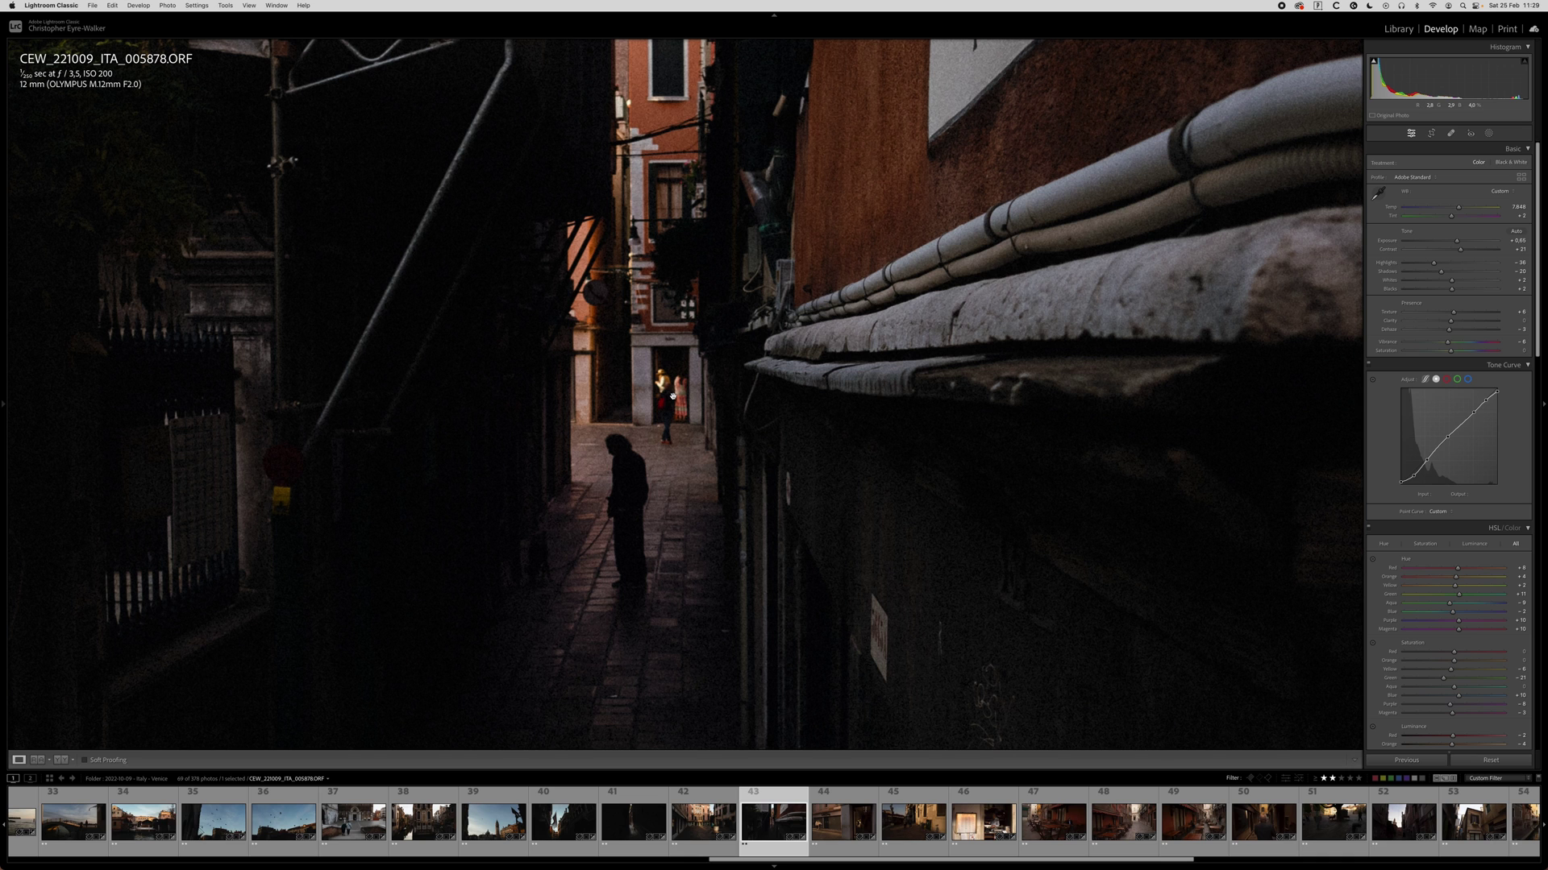
pyautogui.press('Right')
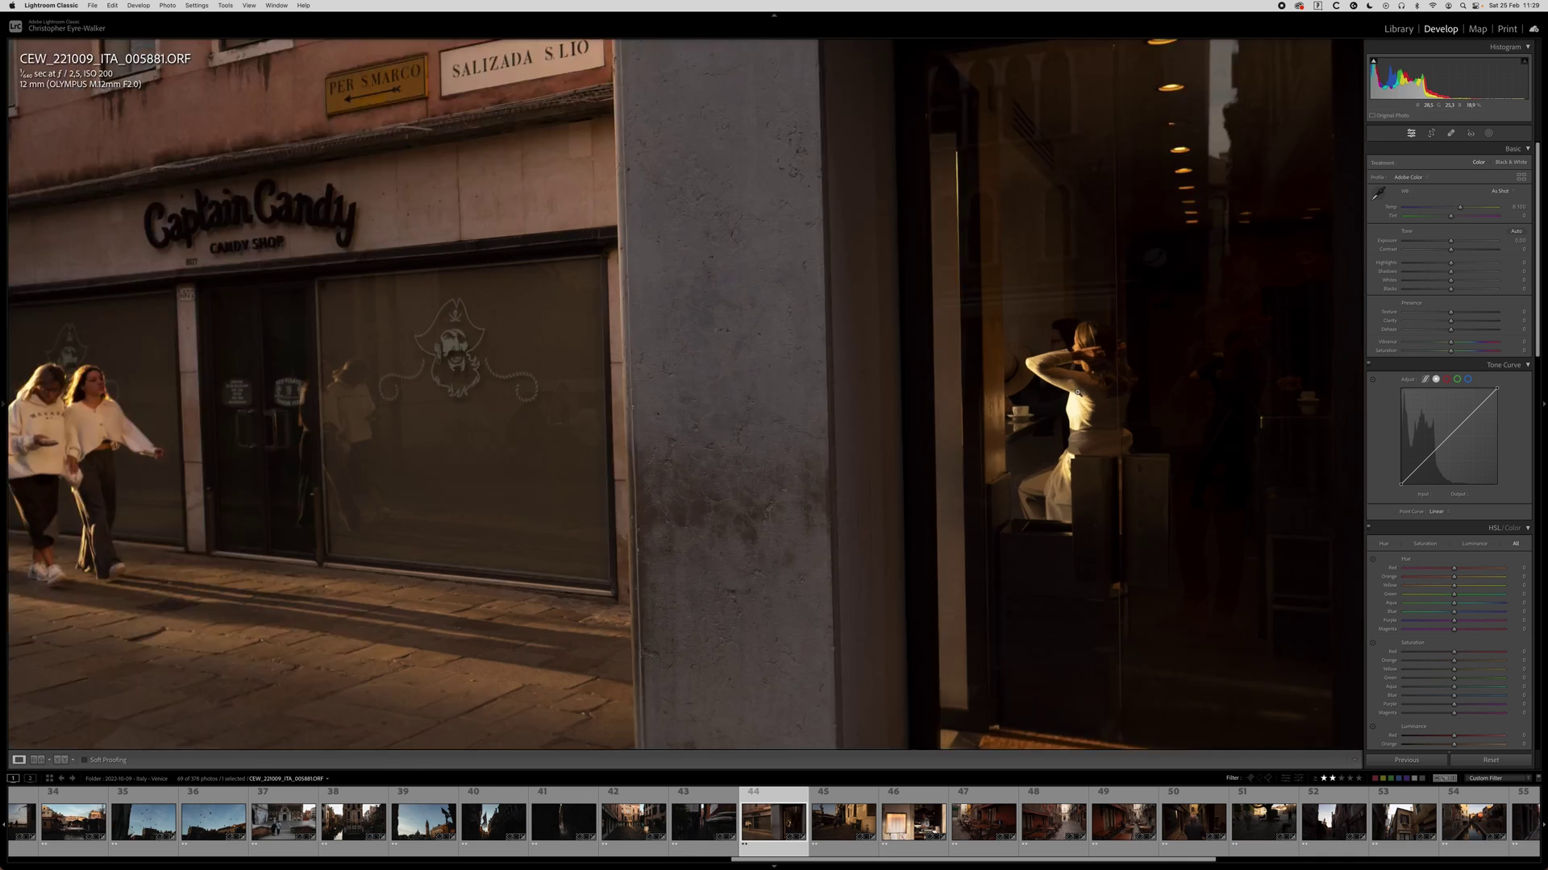
pyautogui.click(781, 309)
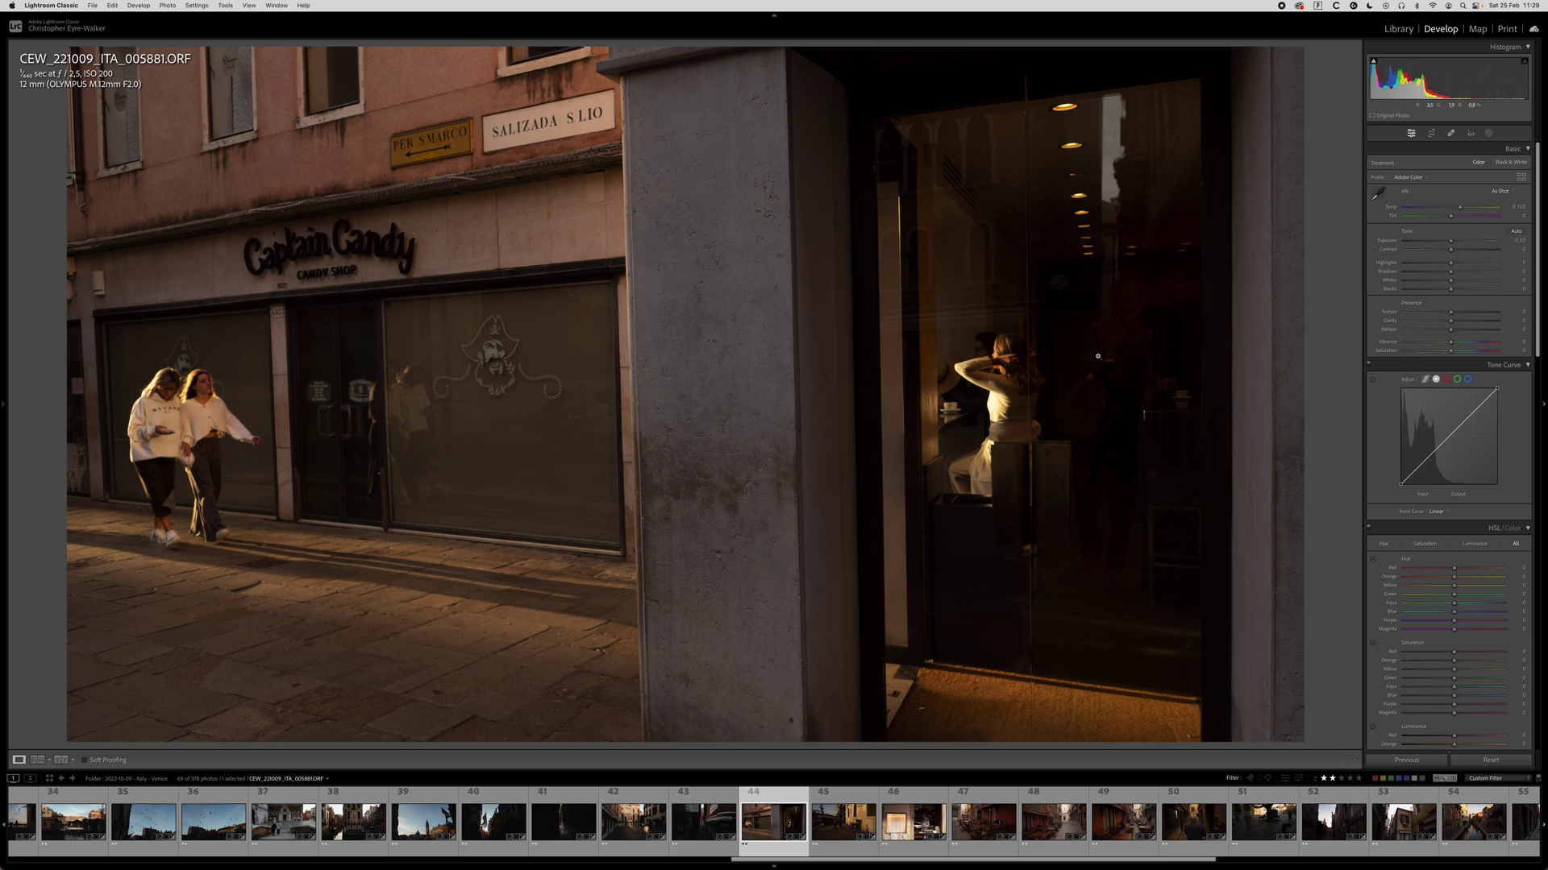
pyautogui.press('super+shift+v')
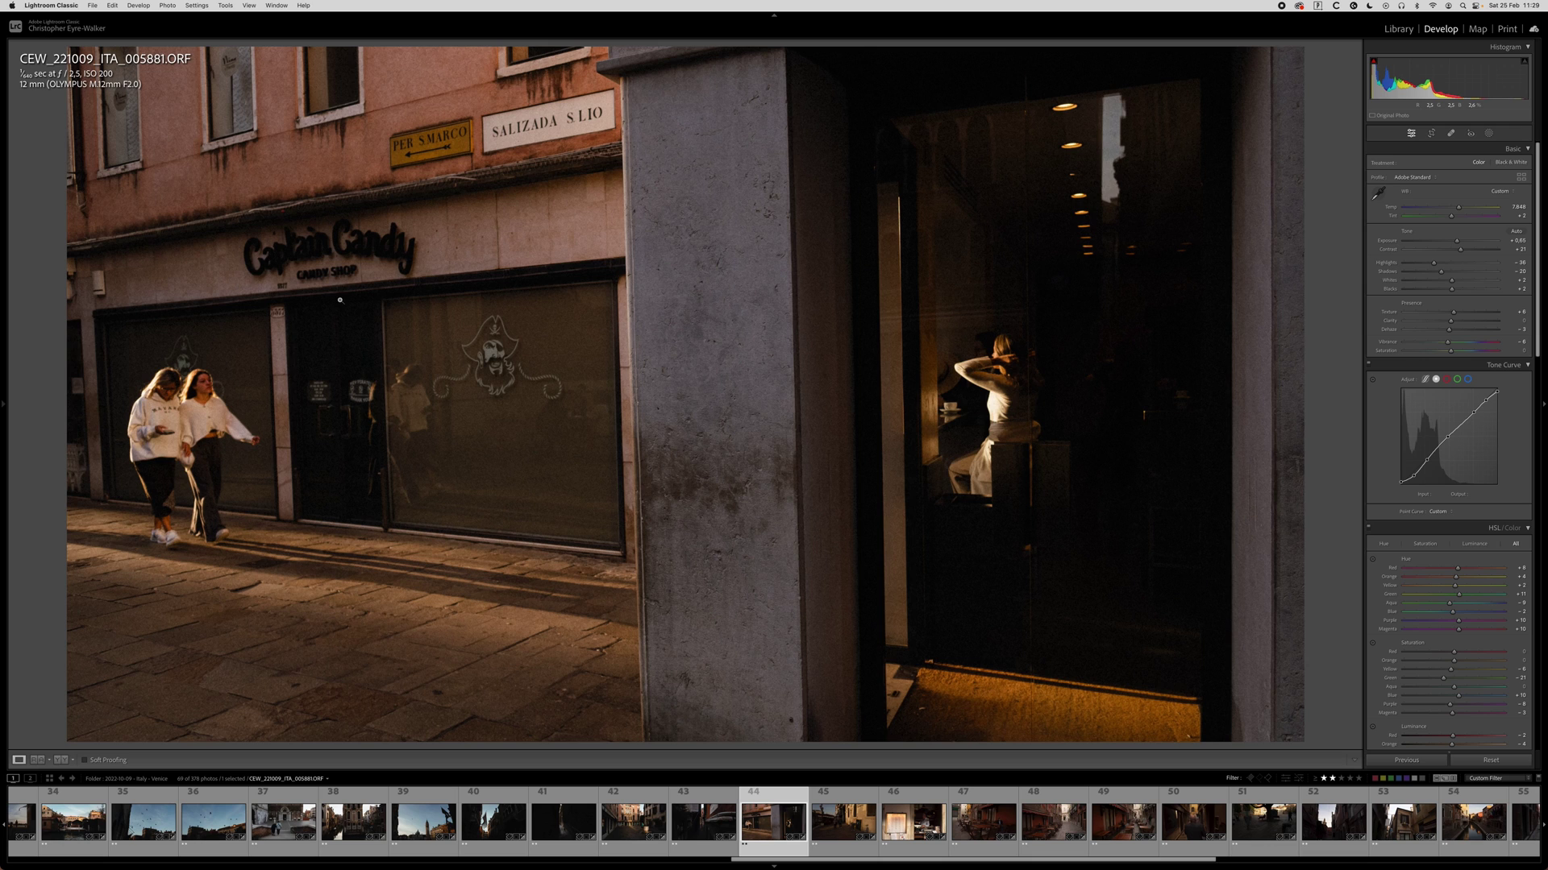
# Rotate the Captain Candy photo's crop to straighten it, and shift the framing lower to include more pavement.
pyautogui.press('r')
pyautogui.moveTo(1166, 340); pyautogui.dragTo(1174, 361)
pyautogui.moveTo(893, 375); pyautogui.dragTo(879, 332)
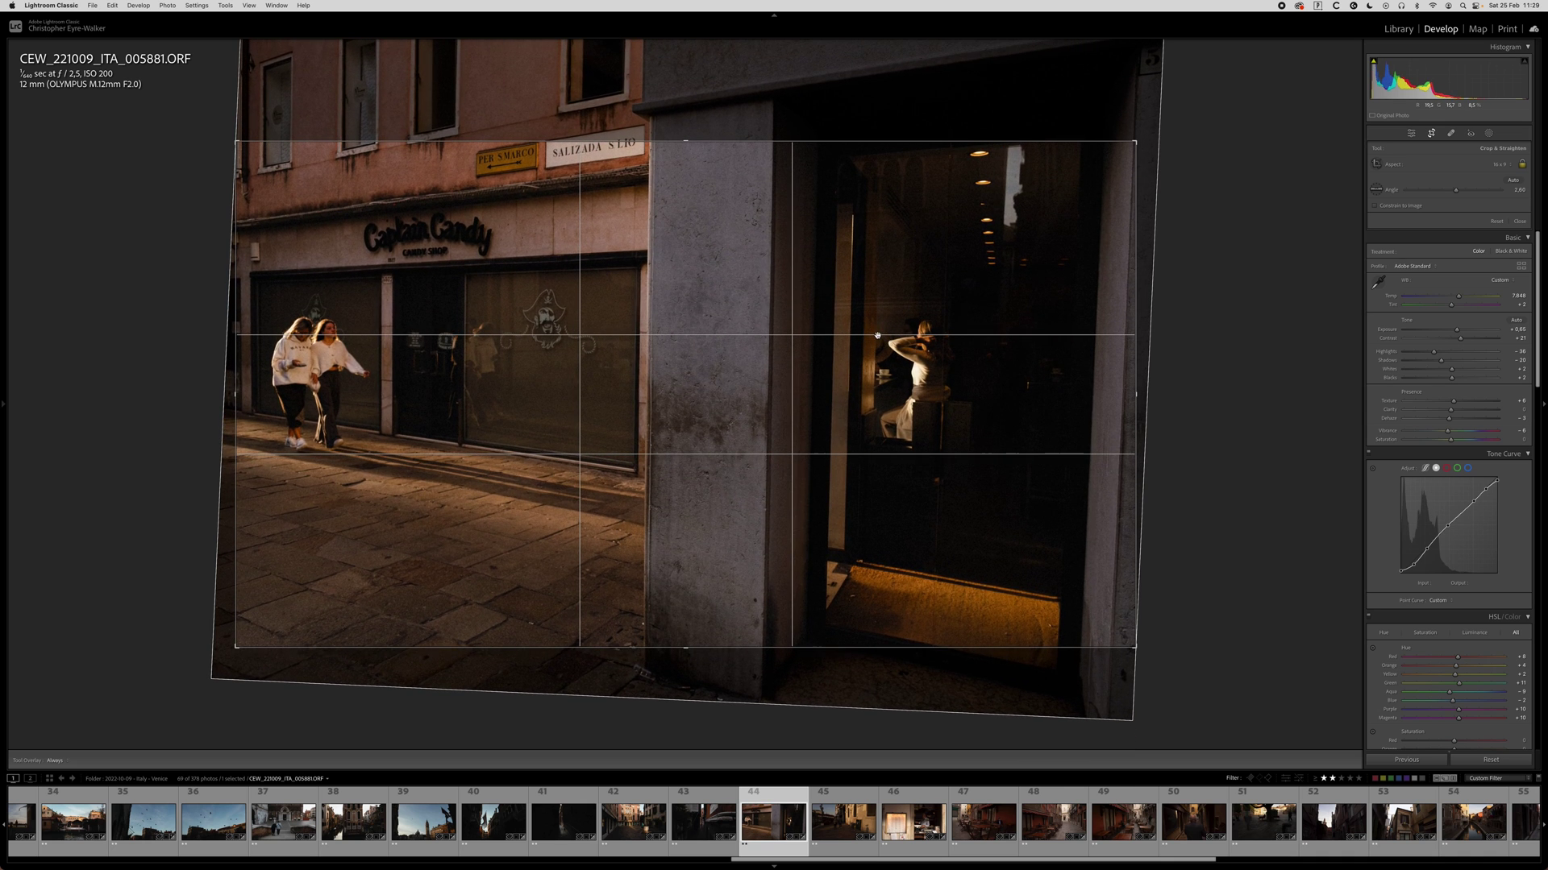
pyautogui.press('Return')
pyautogui.press('r')
pyautogui.moveTo(1195, 366); pyautogui.dragTo(1216, 363)
pyautogui.moveTo(981, 392); pyautogui.dragTo(992, 394)
pyautogui.press('Return')
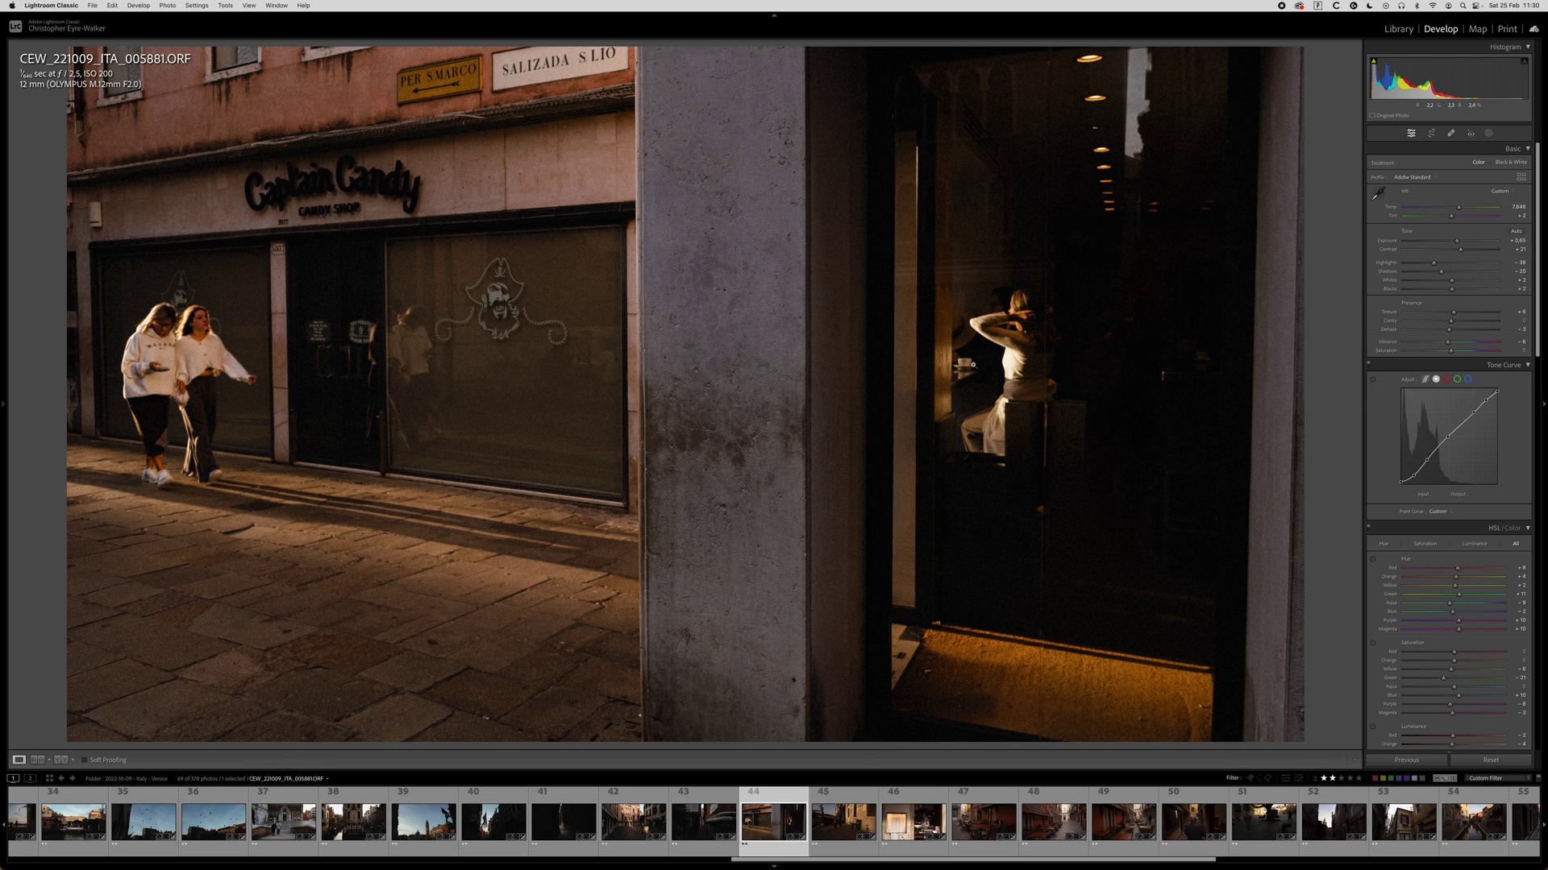
# Examine the sunlit woman in the doorway, the concrete pillar and the candy shopfront up close.
pyautogui.click(972, 364)
pyautogui.moveTo(973, 364); pyautogui.dragTo(747, 373)
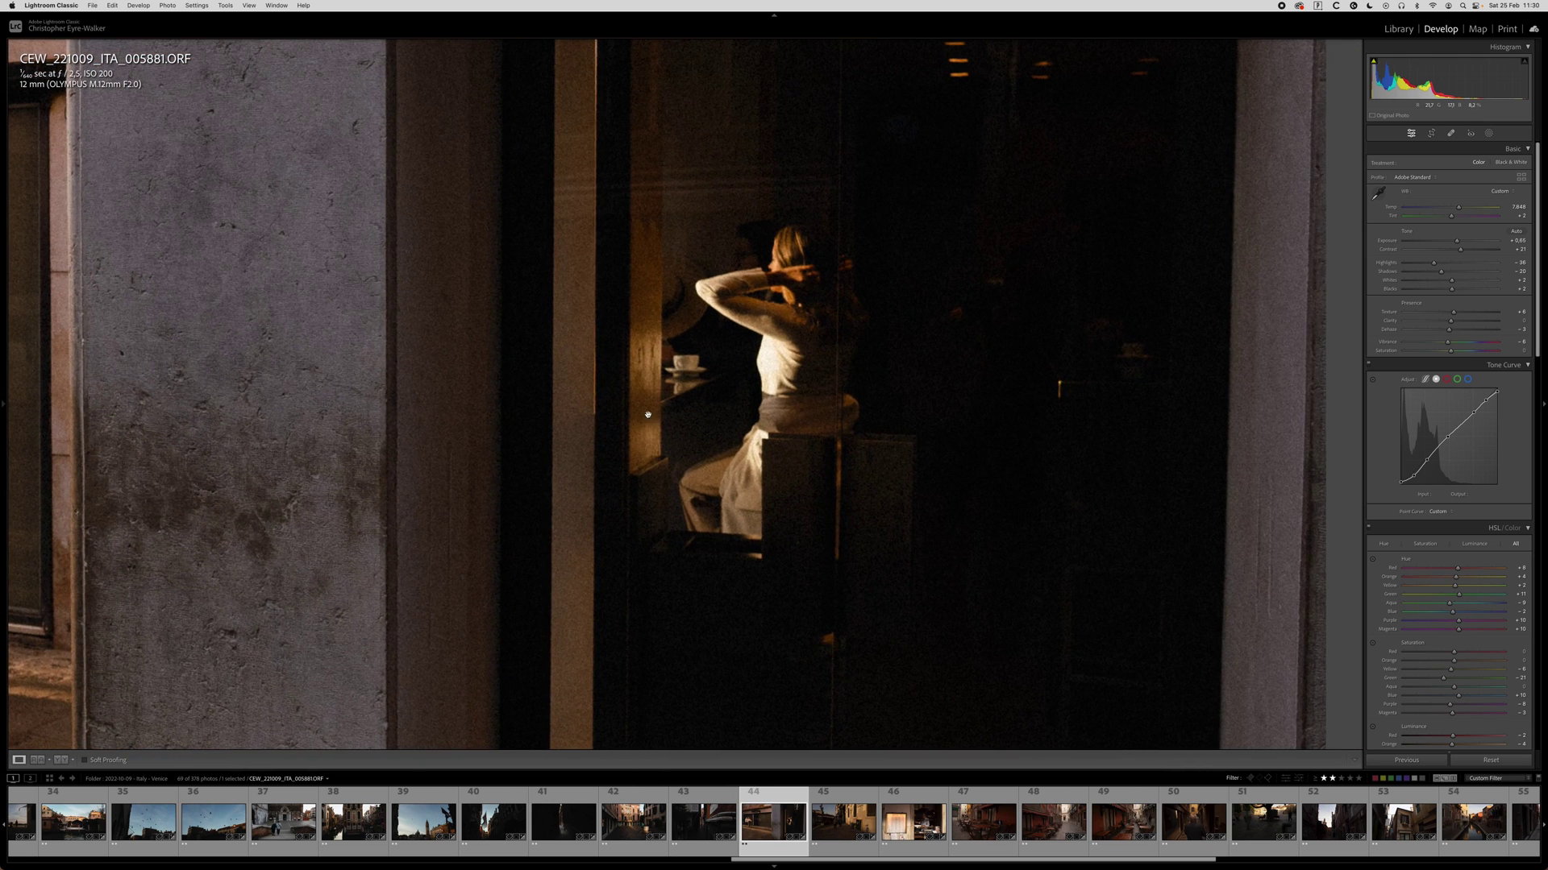
pyautogui.moveTo(415, 376); pyautogui.dragTo(897, 352)
pyautogui.moveTo(456, 410); pyautogui.dragTo(750, 403)
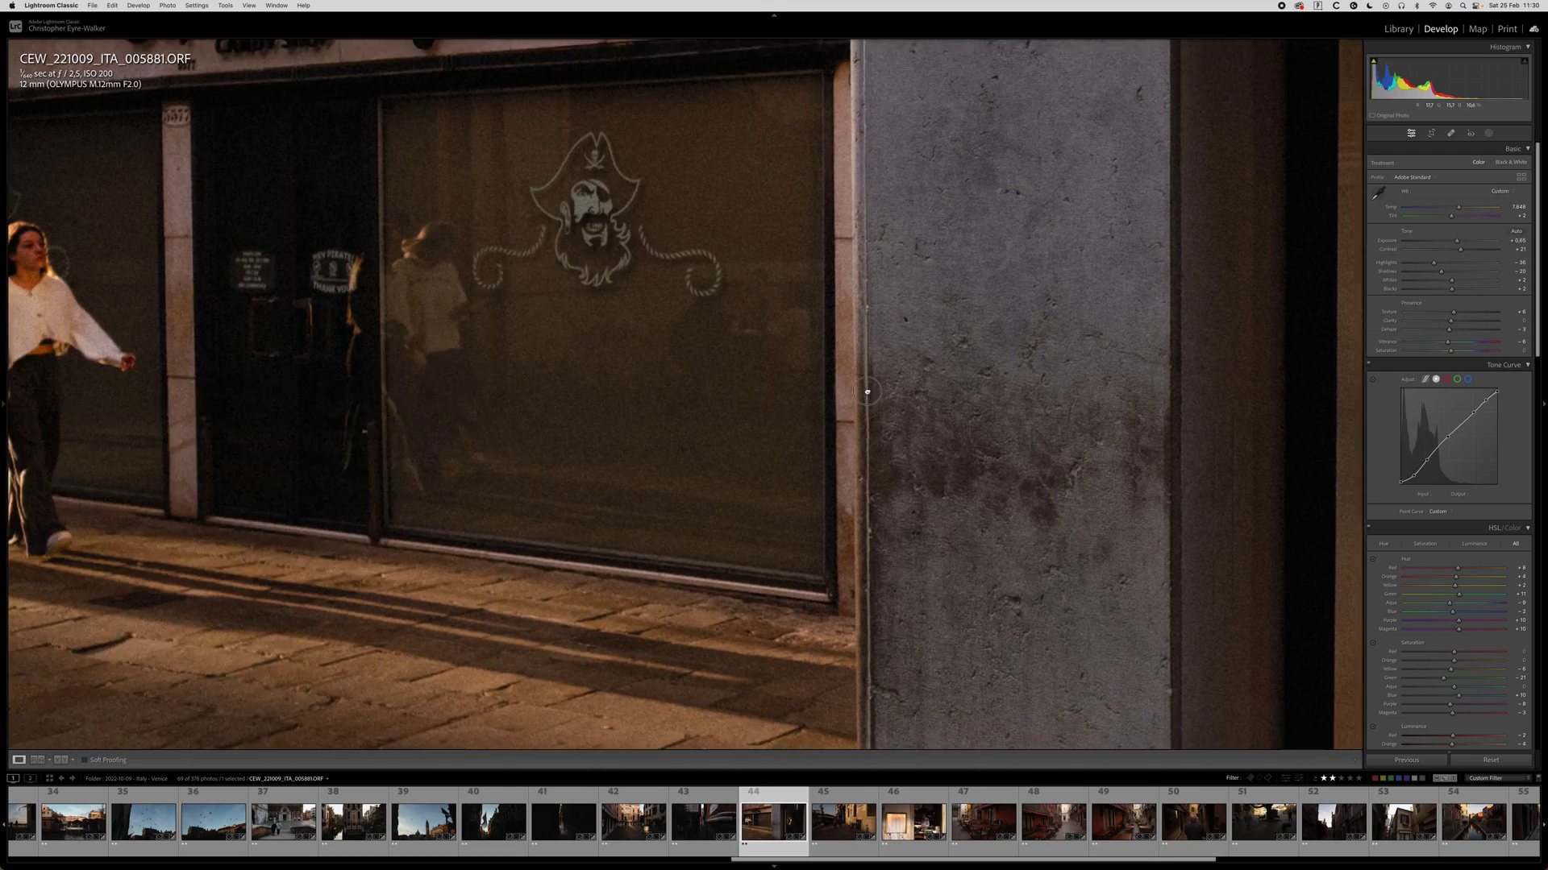
pyautogui.moveTo(425, 293); pyautogui.dragTo(615, 293)
pyautogui.moveTo(793, 231); pyautogui.dragTo(800, 271)
pyautogui.click(746, 251)
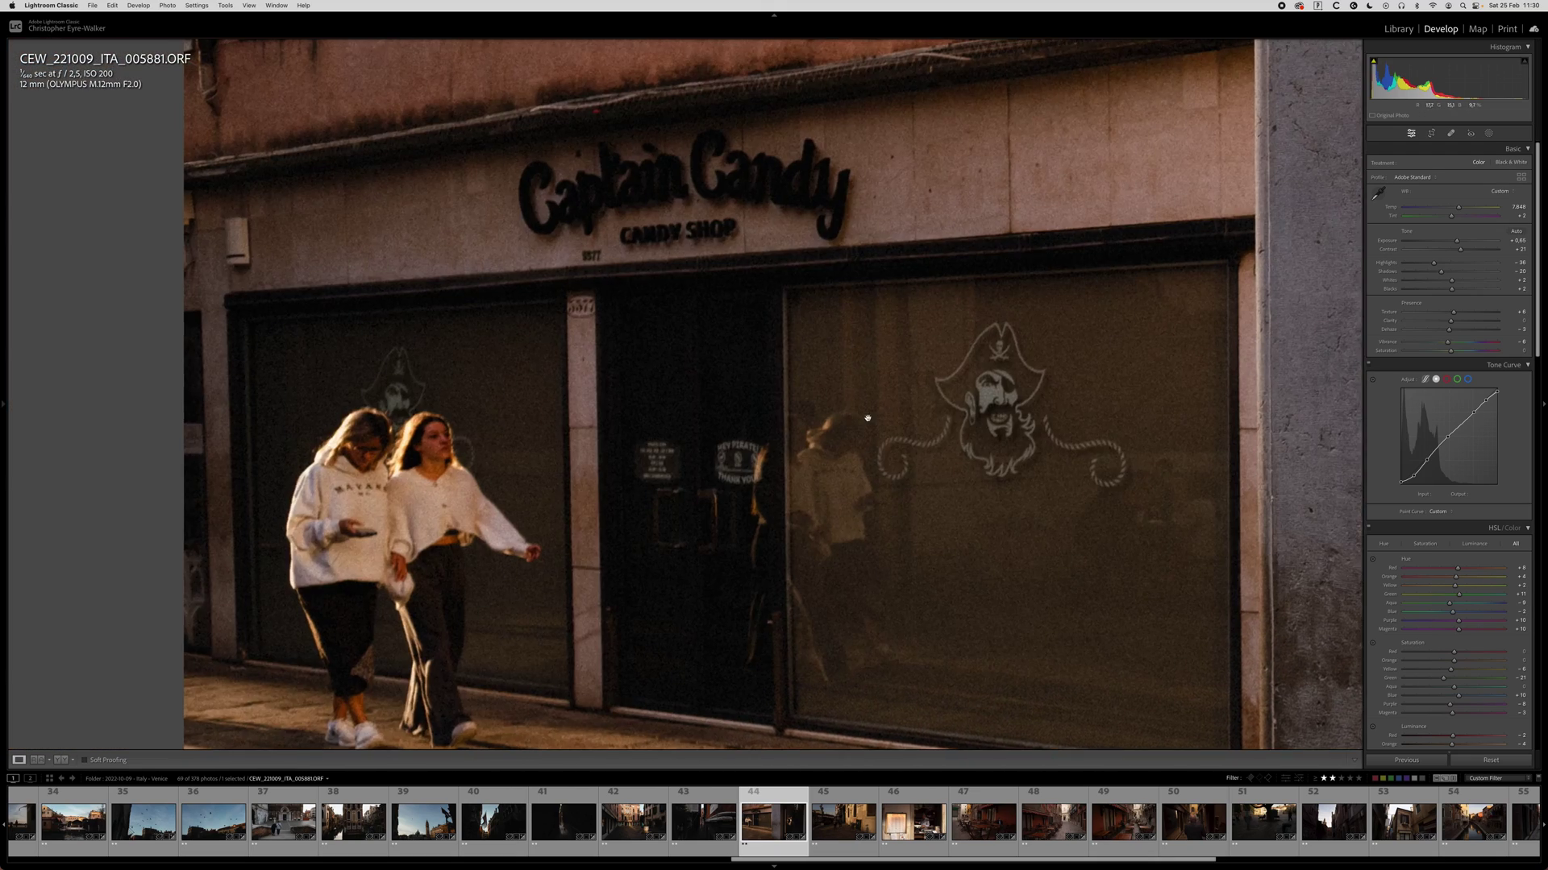
# Examine the bird's shadow, the waste bin and the sunlit wall up close in the unedited Canal Grande photo.
pyautogui.press('Right')
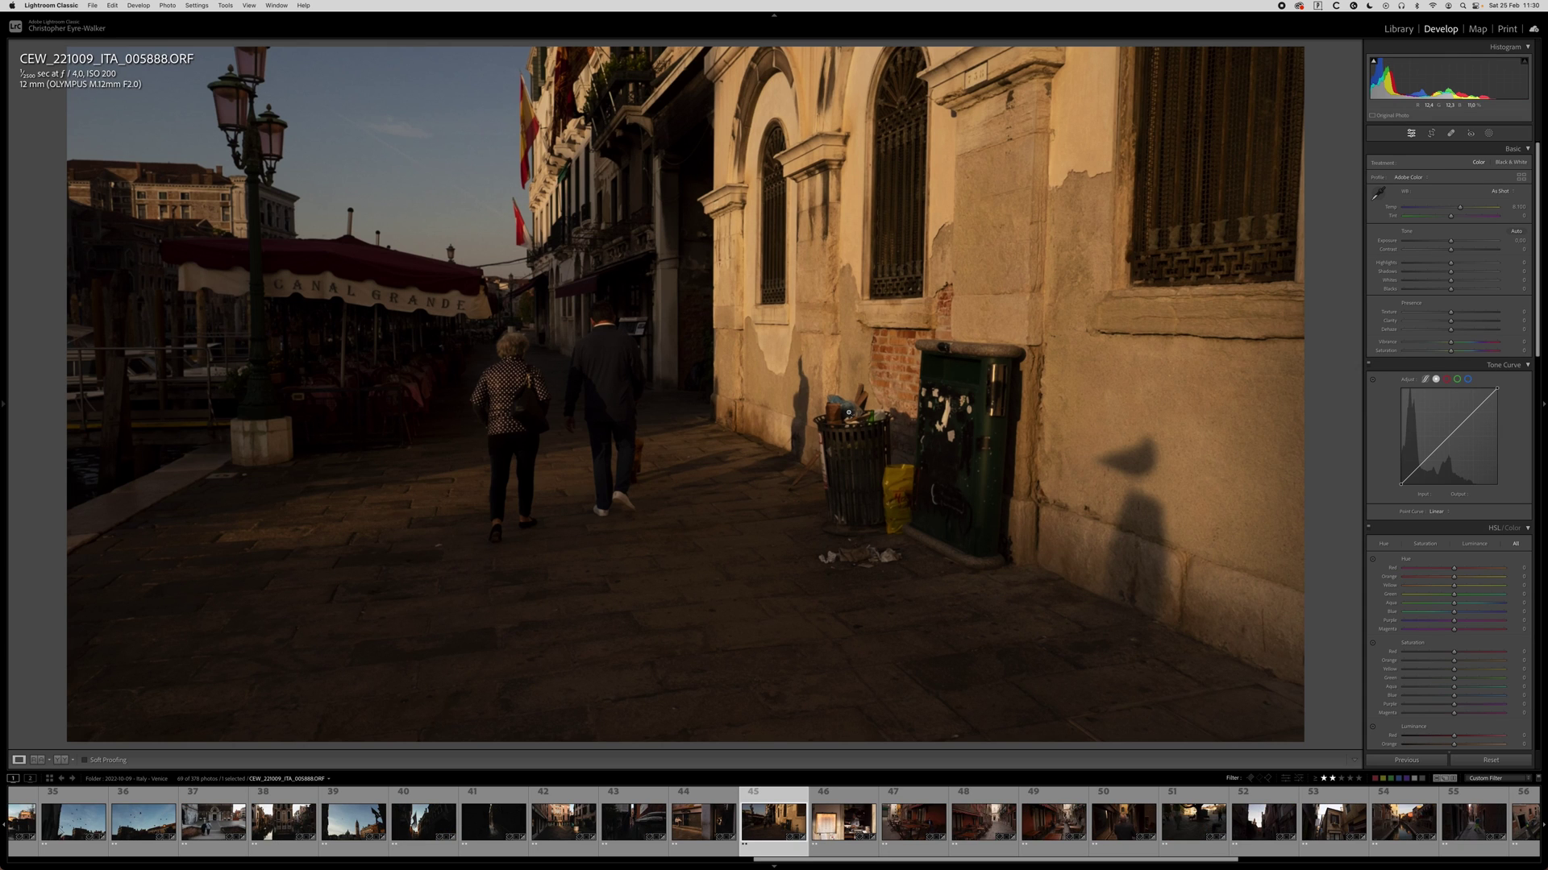
pyautogui.click(1125, 468)
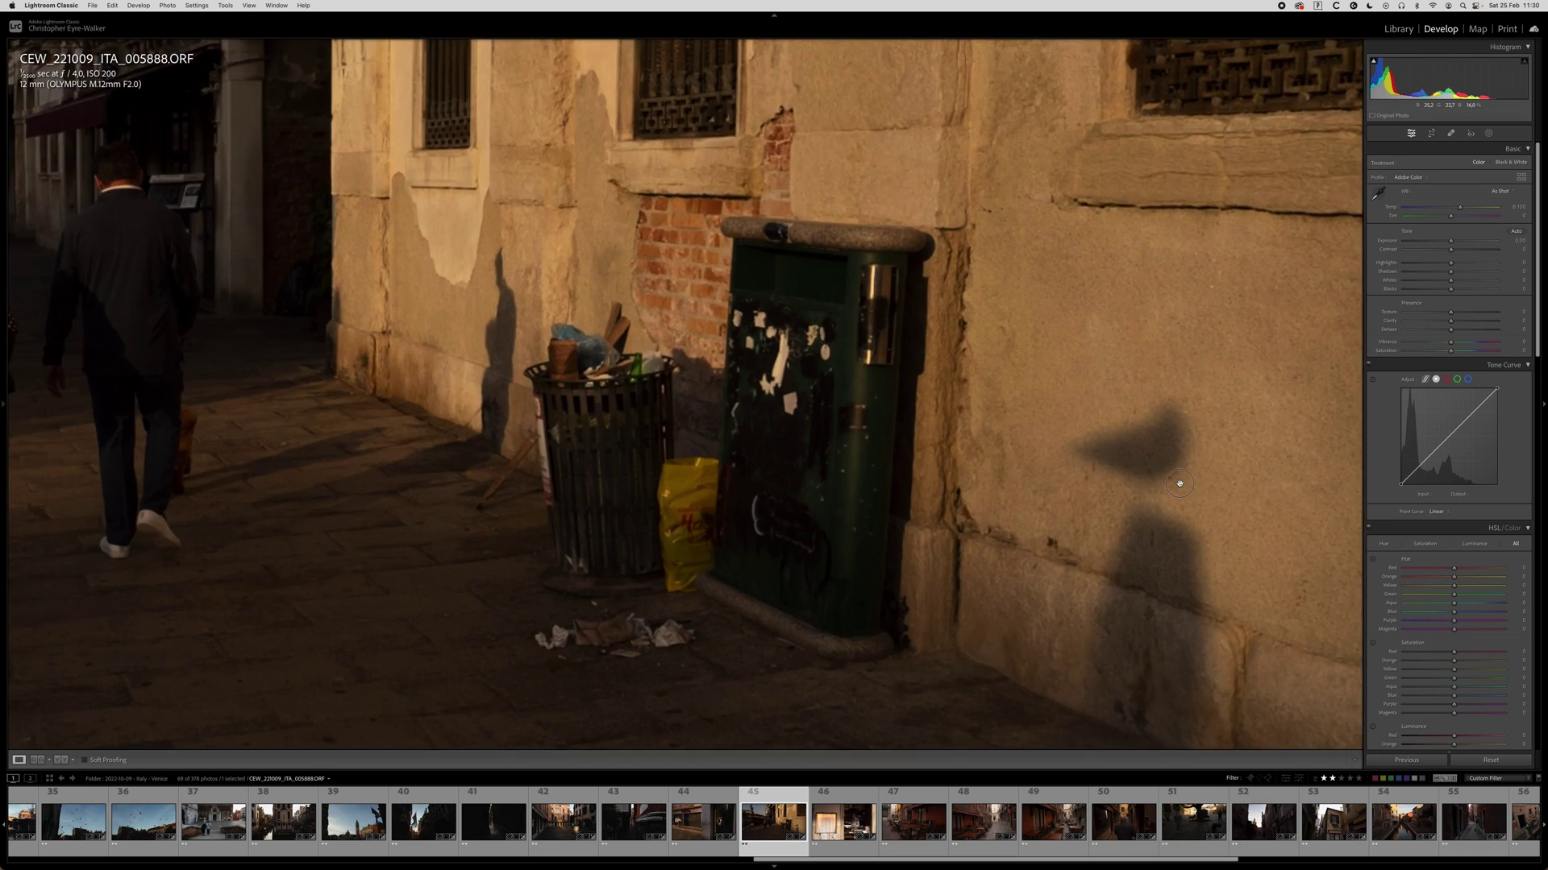
pyautogui.moveTo(1174, 484); pyautogui.dragTo(988, 304)
pyautogui.moveTo(1045, 351); pyautogui.dragTo(1060, 437)
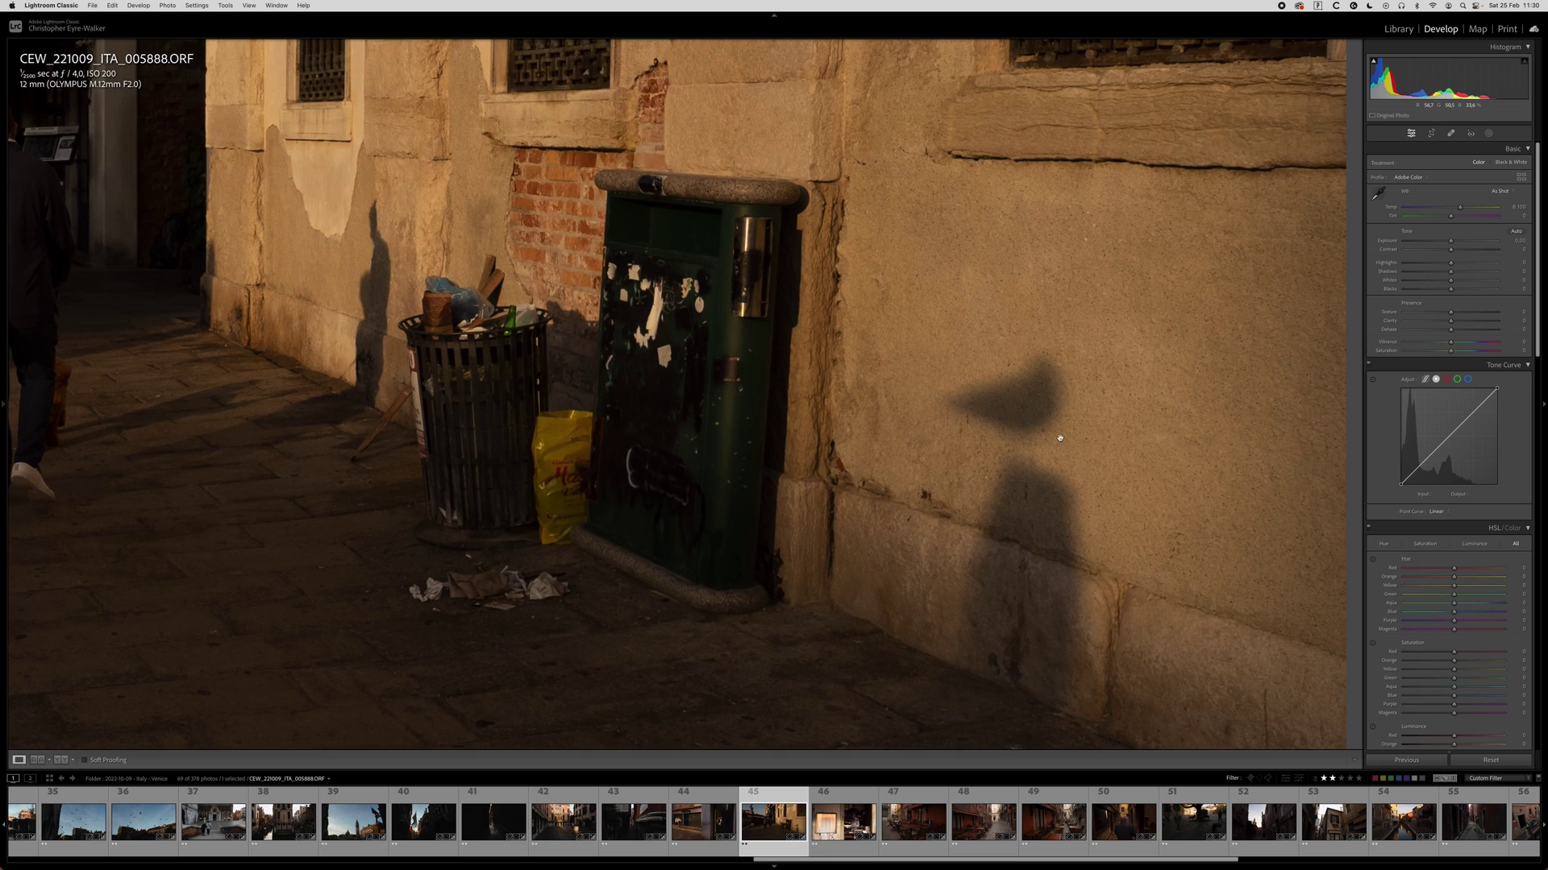
pyautogui.moveTo(953, 419); pyautogui.dragTo(1115, 465)
pyautogui.moveTo(224, 222); pyautogui.dragTo(815, 290)
pyautogui.moveTo(1088, 363); pyautogui.dragTo(814, 283)
pyautogui.moveTo(1126, 276); pyautogui.dragTo(687, 229)
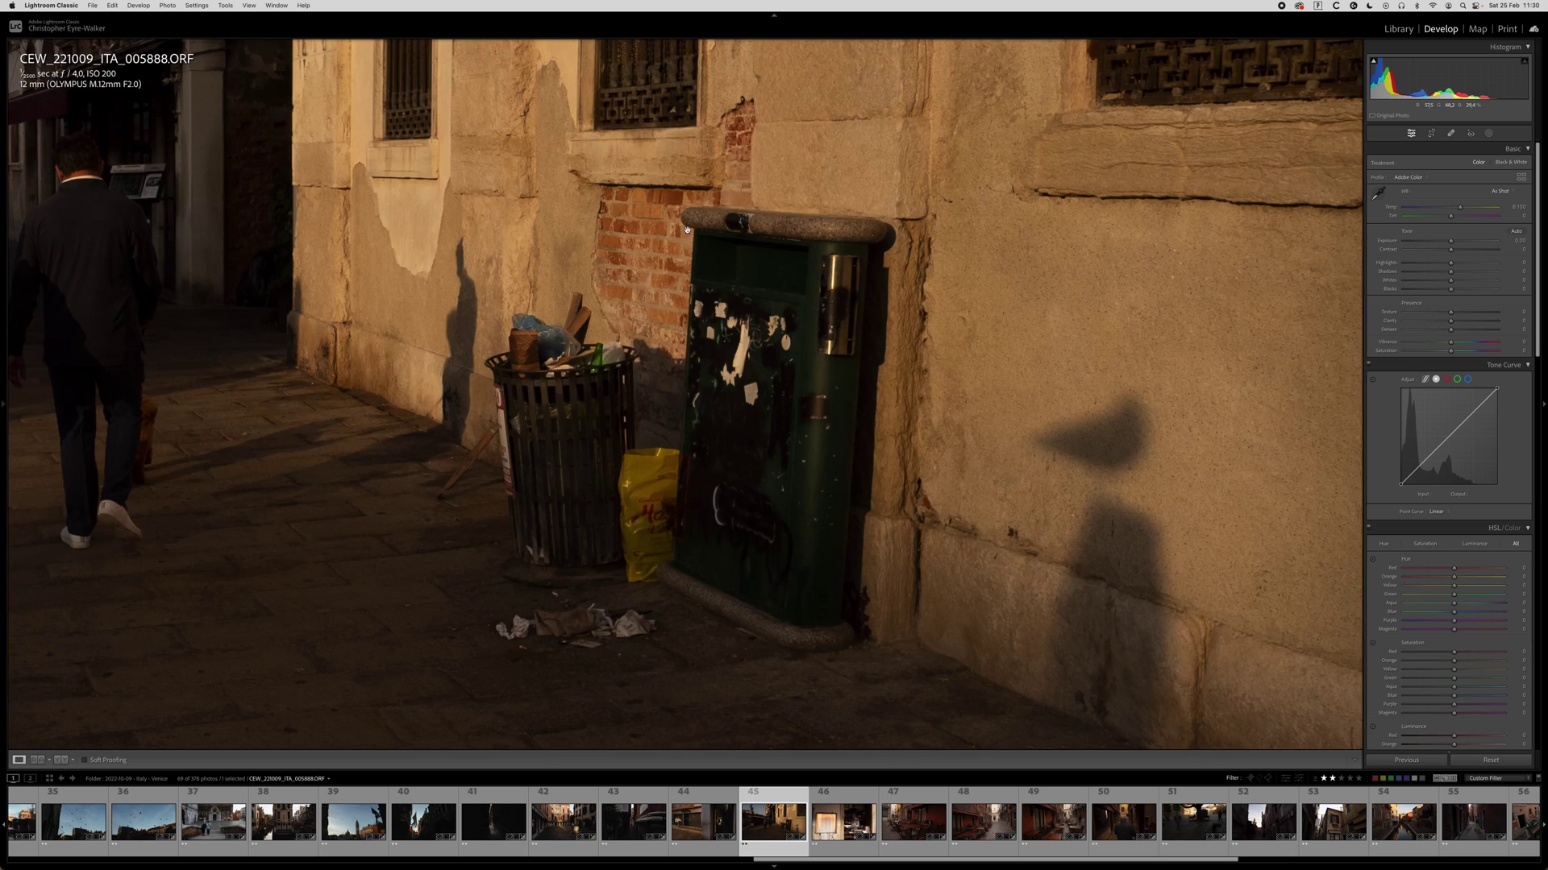
pyautogui.click(1056, 332)
# Paste the copied develop settings onto the Canal Grande photo, and straighten and reposition its crop to include the whole street lamp.
pyautogui.press('super+shift+v')
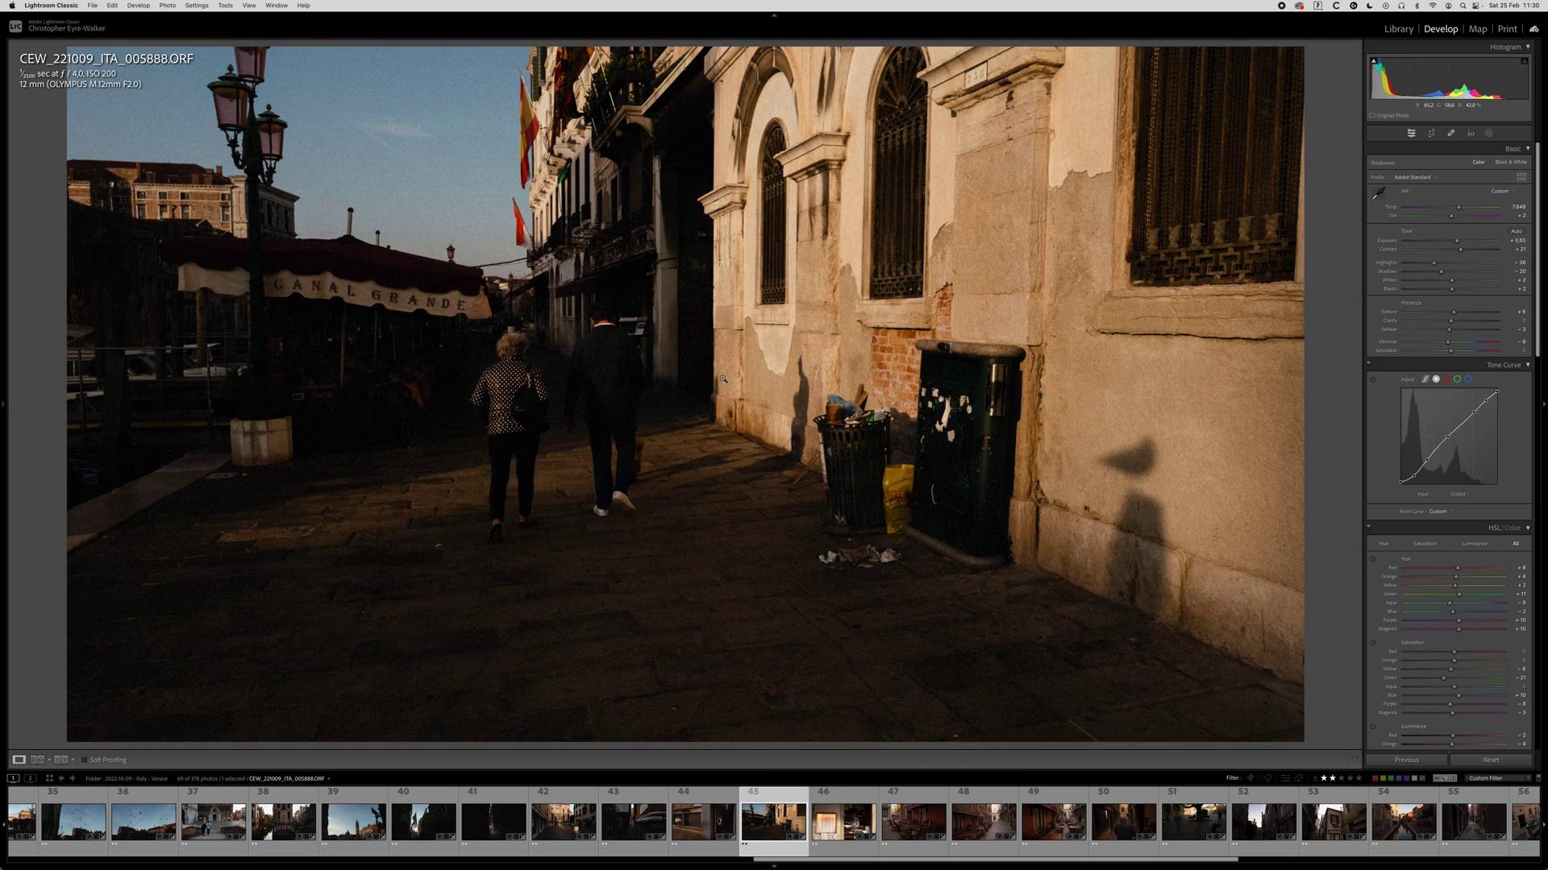
pyautogui.press('r')
pyautogui.moveTo(1236, 371); pyautogui.dragTo(1236, 372)
pyautogui.moveTo(773, 375); pyautogui.dragTo(774, 409)
pyautogui.moveTo(1212, 401); pyautogui.dragTo(1212, 407)
pyautogui.moveTo(798, 387); pyautogui.dragTo(799, 392)
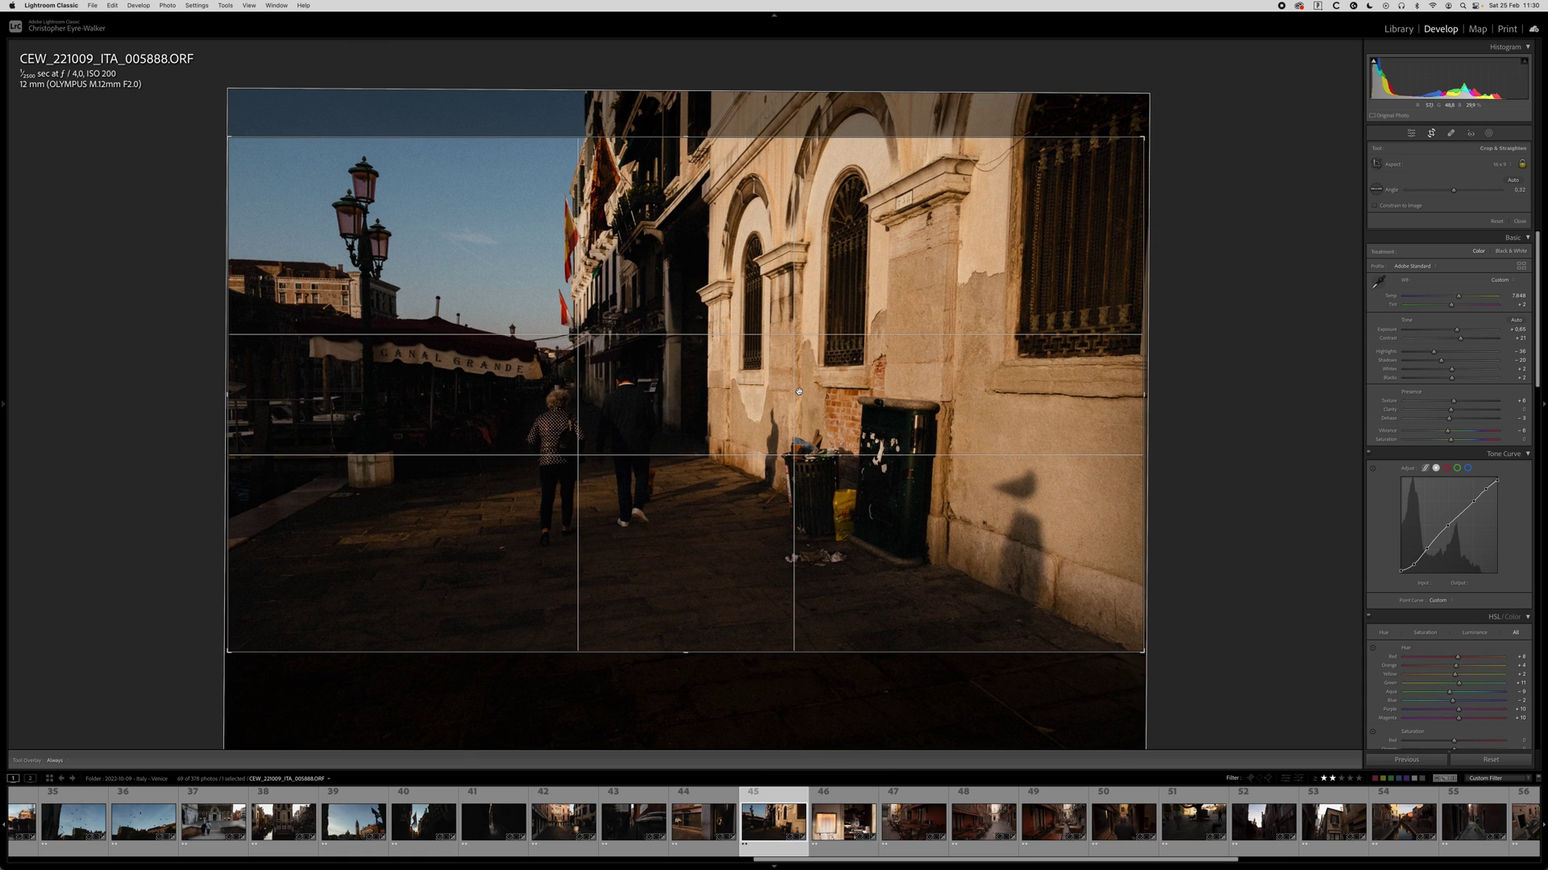
pyautogui.press('Return')
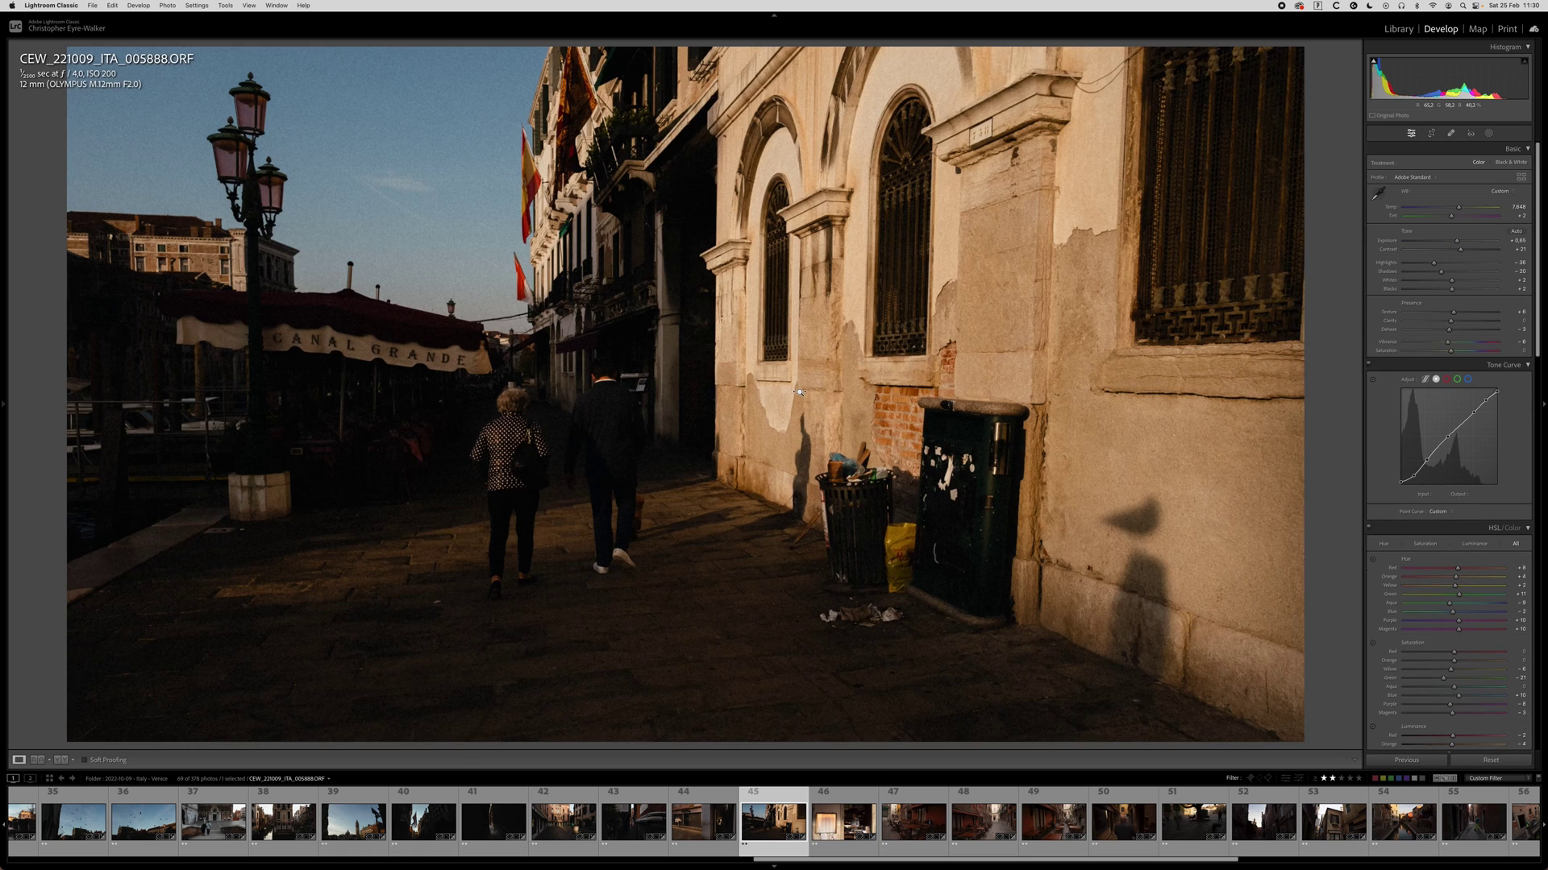
# Add a wide radial gradient mask around the walking couple and raise its exposure.
pyautogui.hotkey('shift', 'm')
pyautogui.moveTo(512, 438)
pyautogui.mouseDown()
pyautogui.moveTo(733, 594)
pyautogui.moveTo(878, 652)
pyautogui.mouseUp()
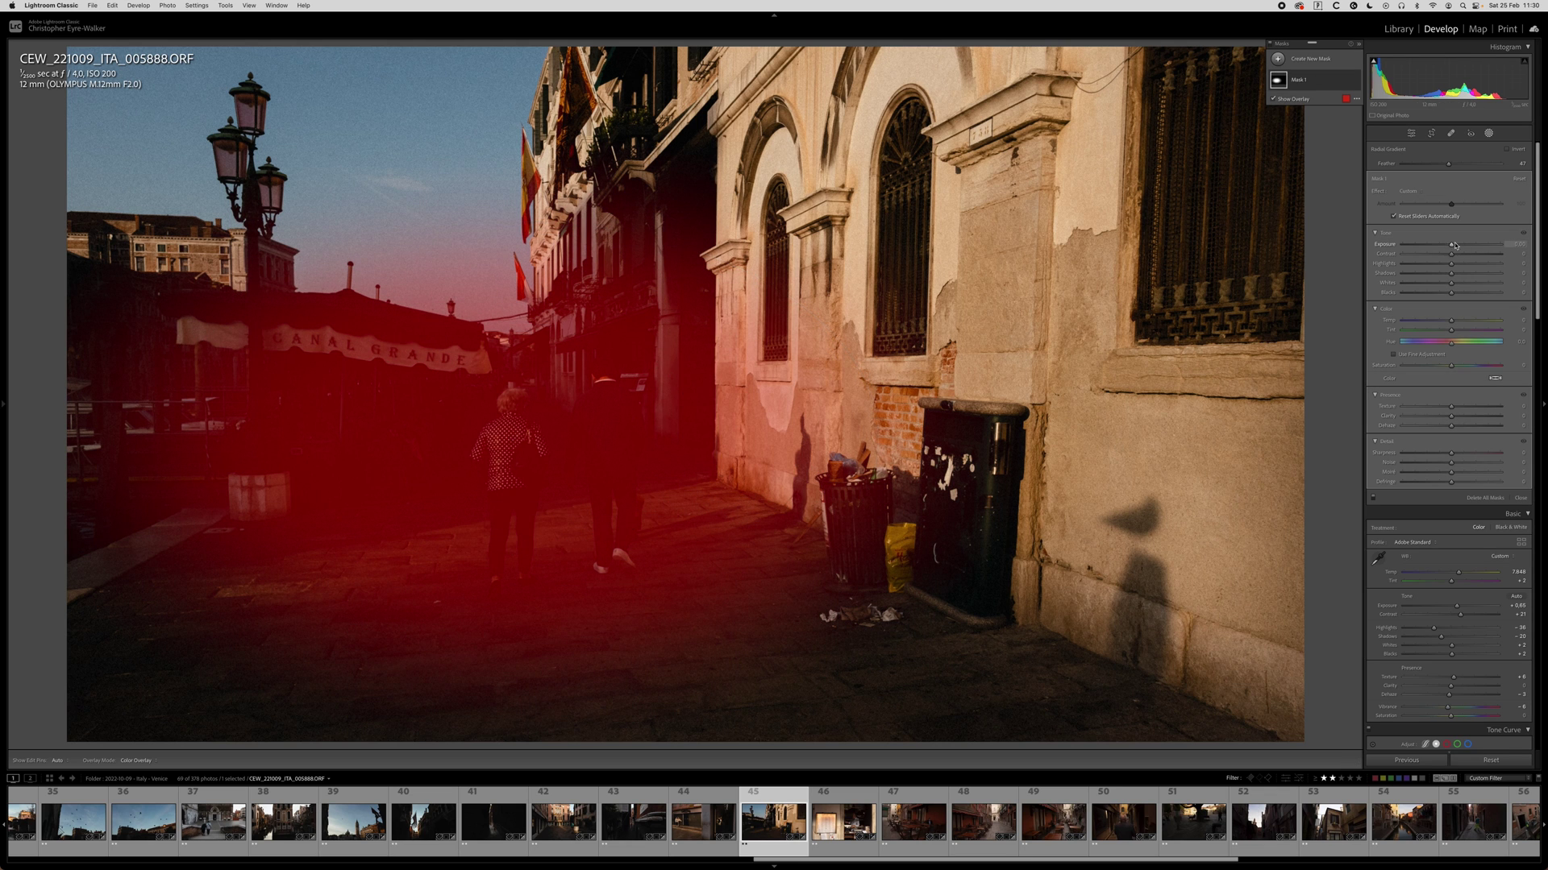
pyautogui.moveTo(1460, 247); pyautogui.dragTo(1466, 248)
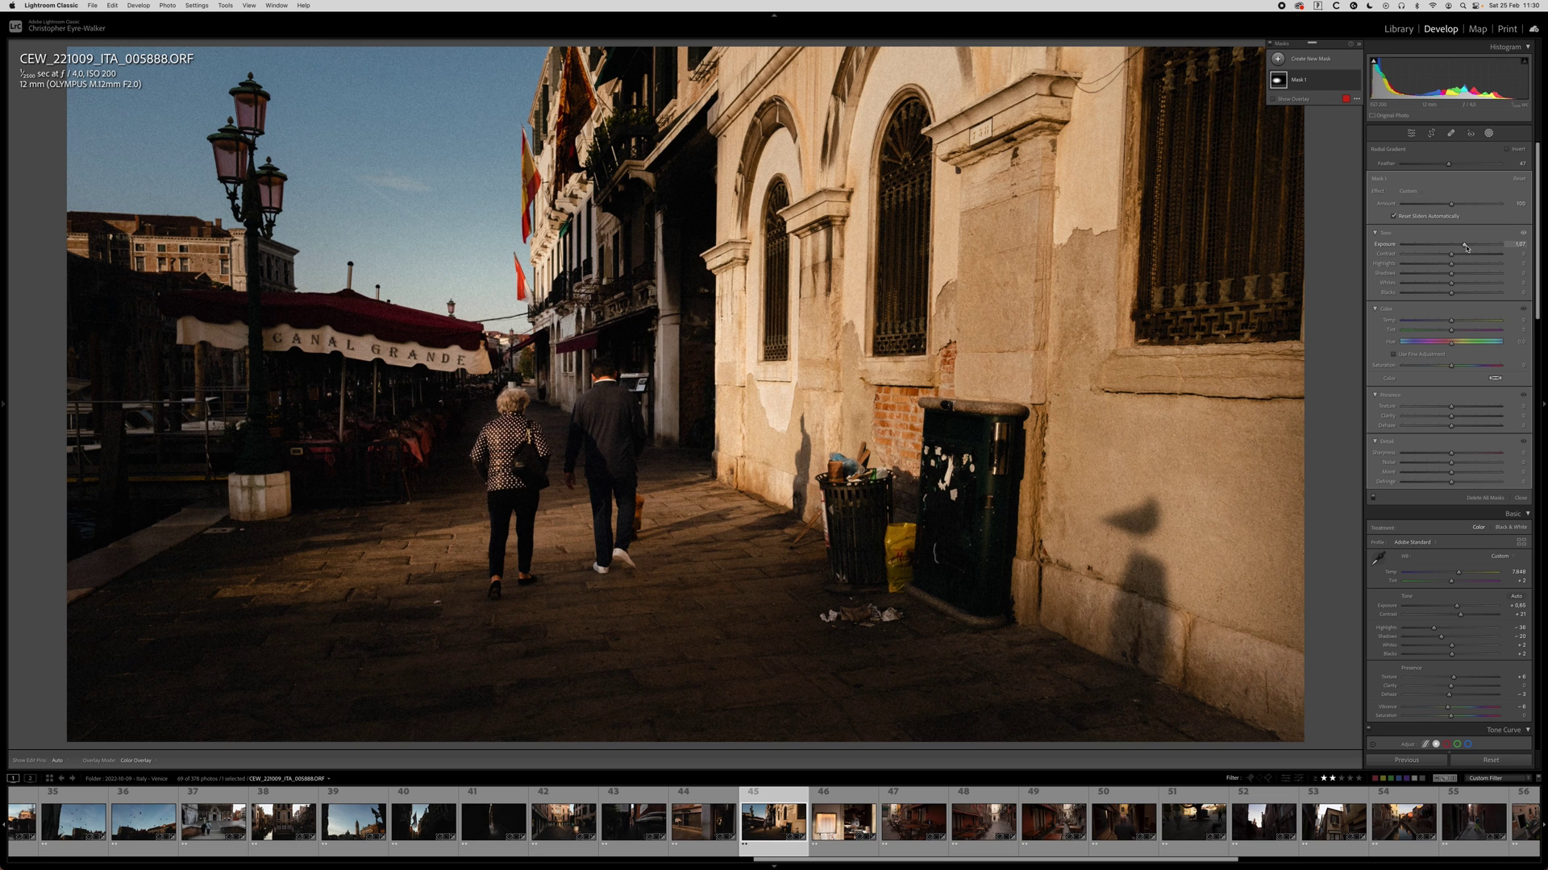
pyautogui.hotkey('shift', 'w')
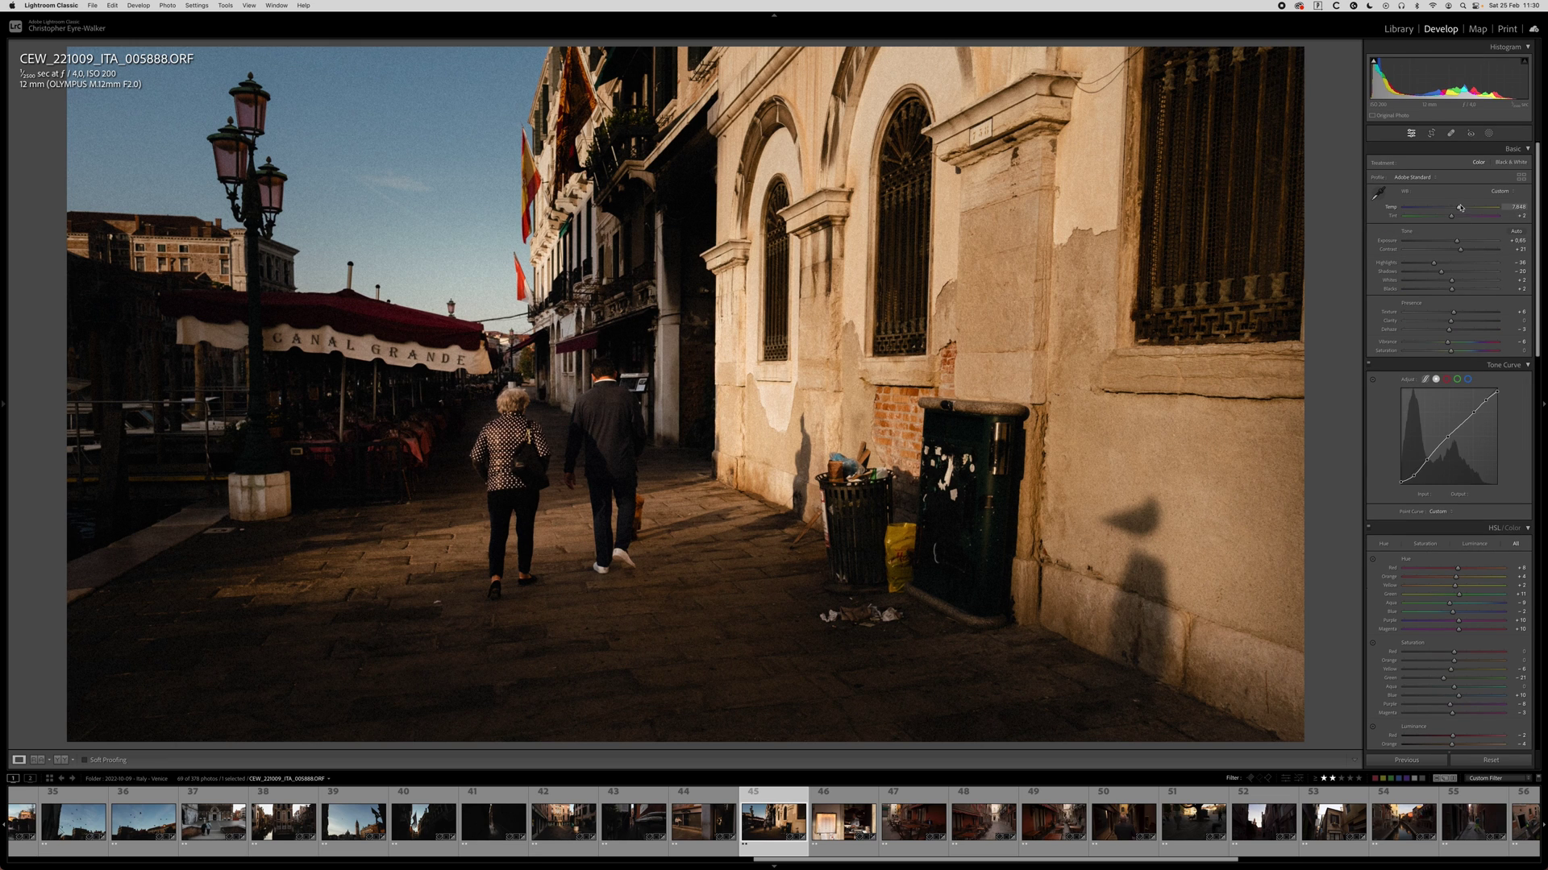
# Cool the Canal Grande photo's white balance slightly and compare the edit with the original.
pyautogui.moveTo(1457, 208); pyautogui.dragTo(1454, 207)
pyautogui.press('\\')
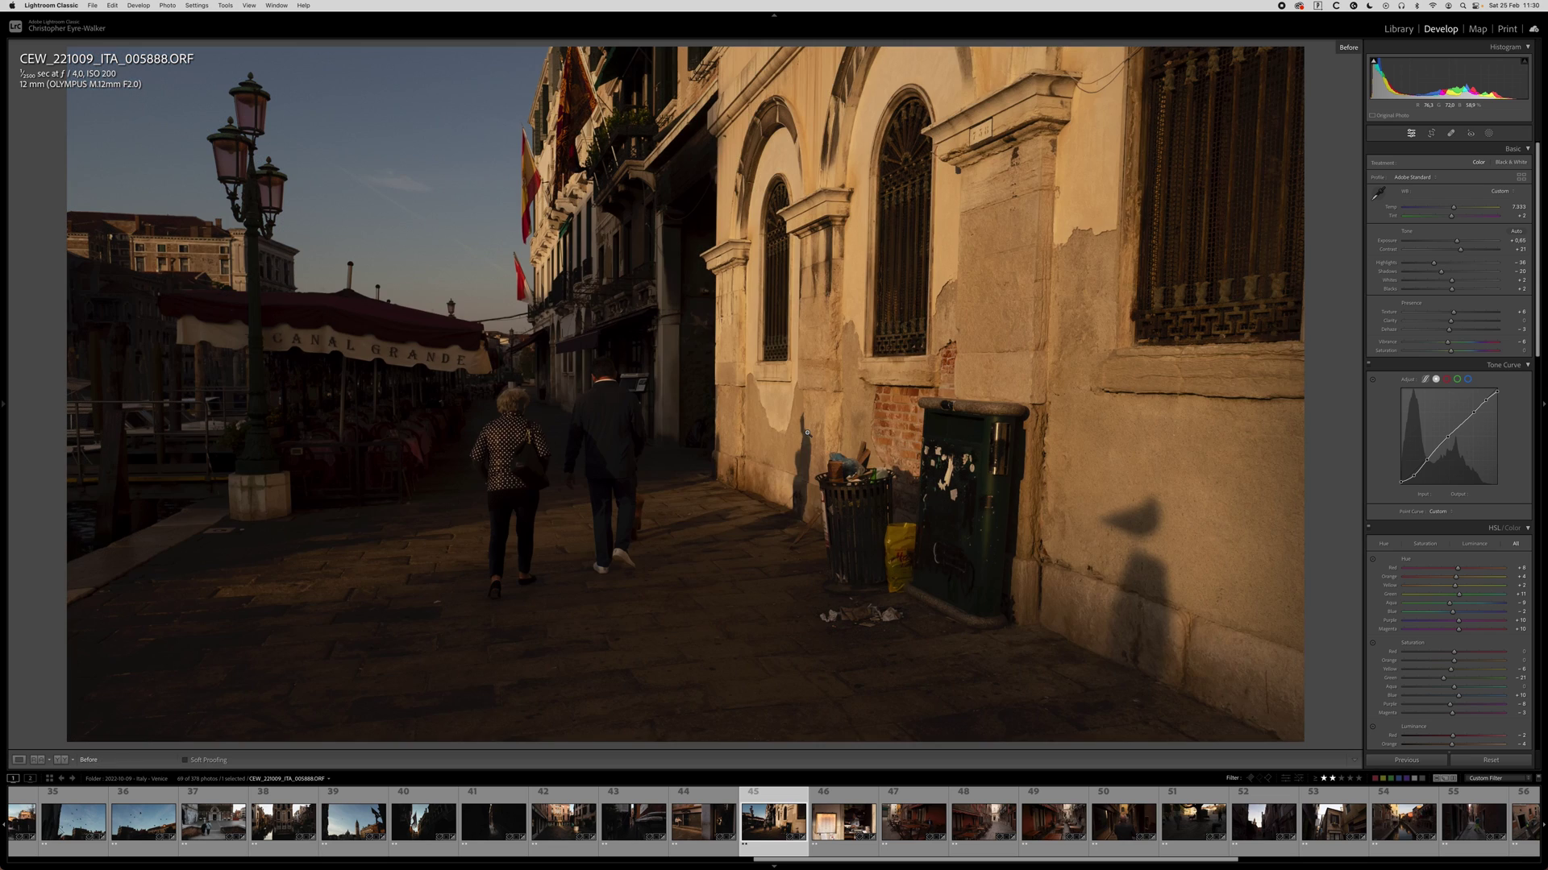
pyautogui.press('\\')
pyautogui.press('\\')
pyautogui.press('\\')
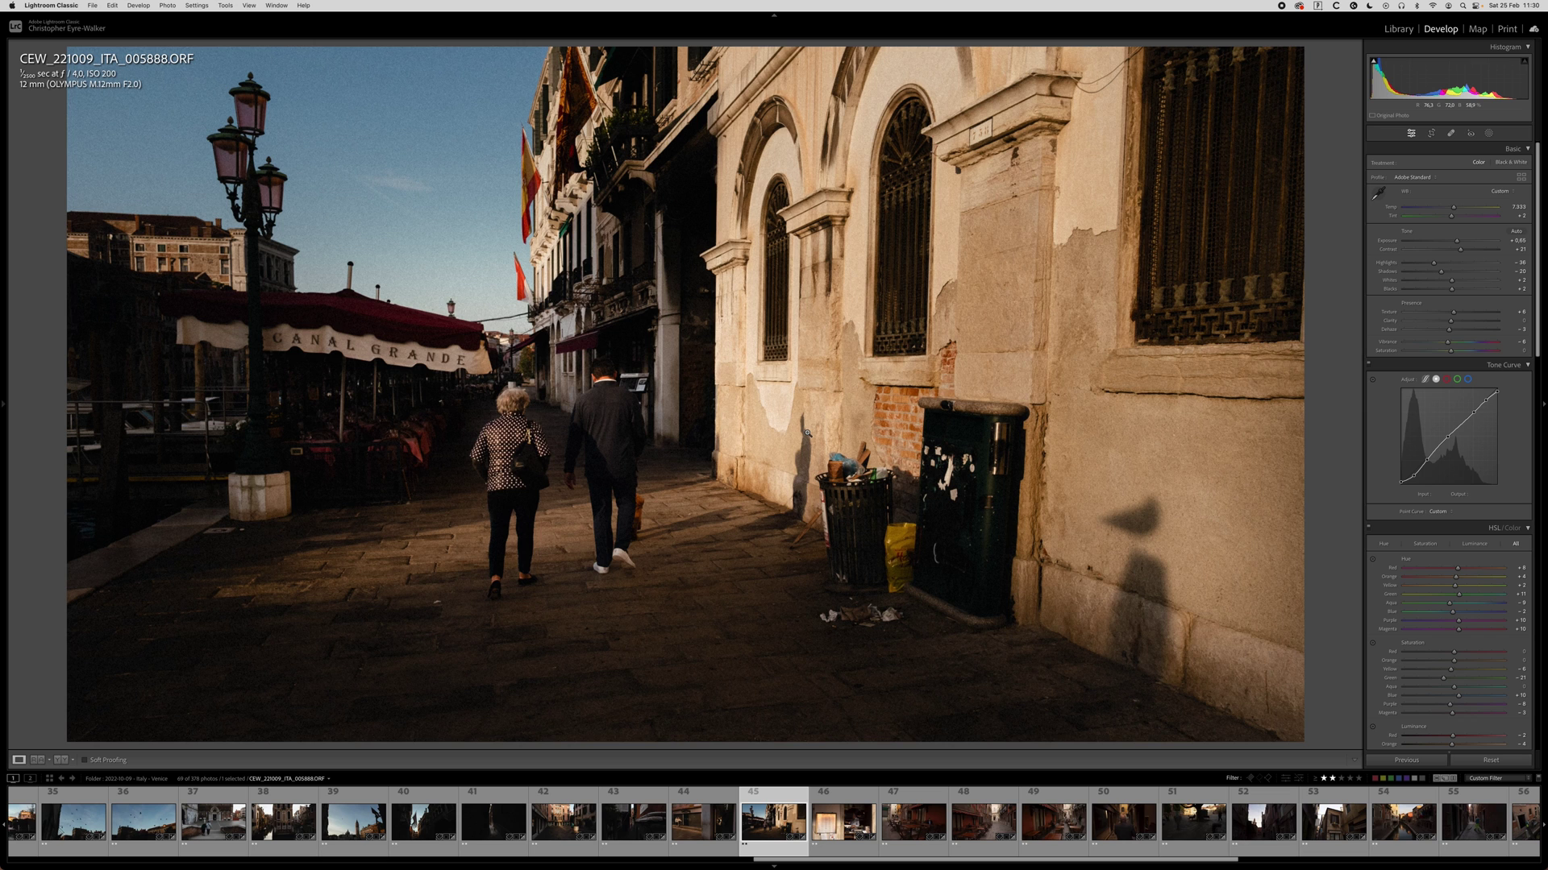
pyautogui.press('\\')
pyautogui.press('\\')
# Copy the Canal Grande photo's develop settings without crop and masking, and go to the pizzeria photo.
pyautogui.press('super+shift+c')
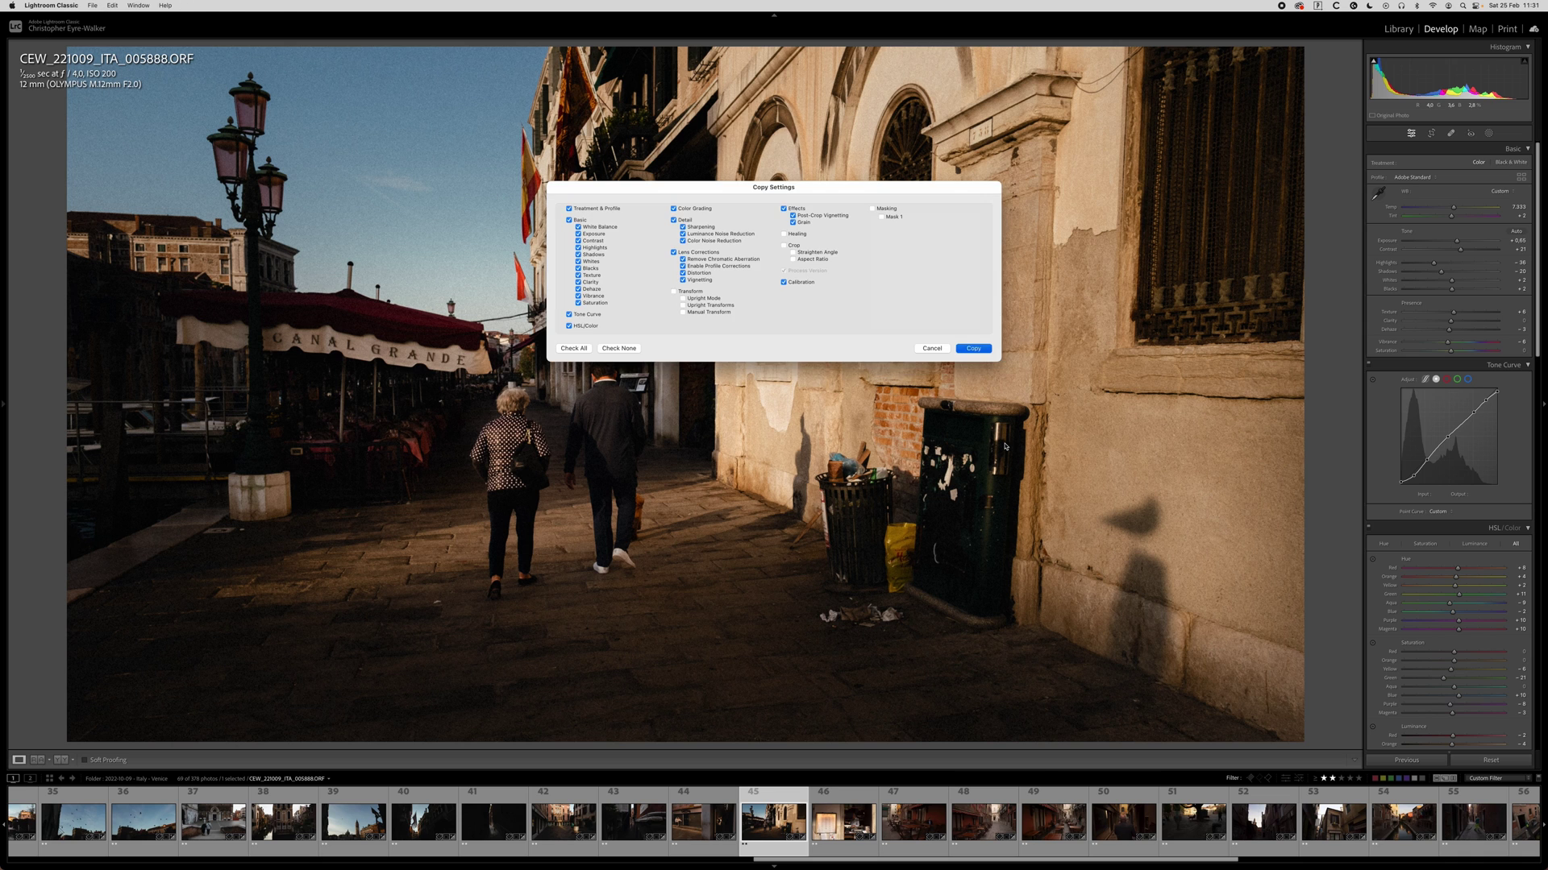
pyautogui.press('Return')
pyautogui.press('Right')
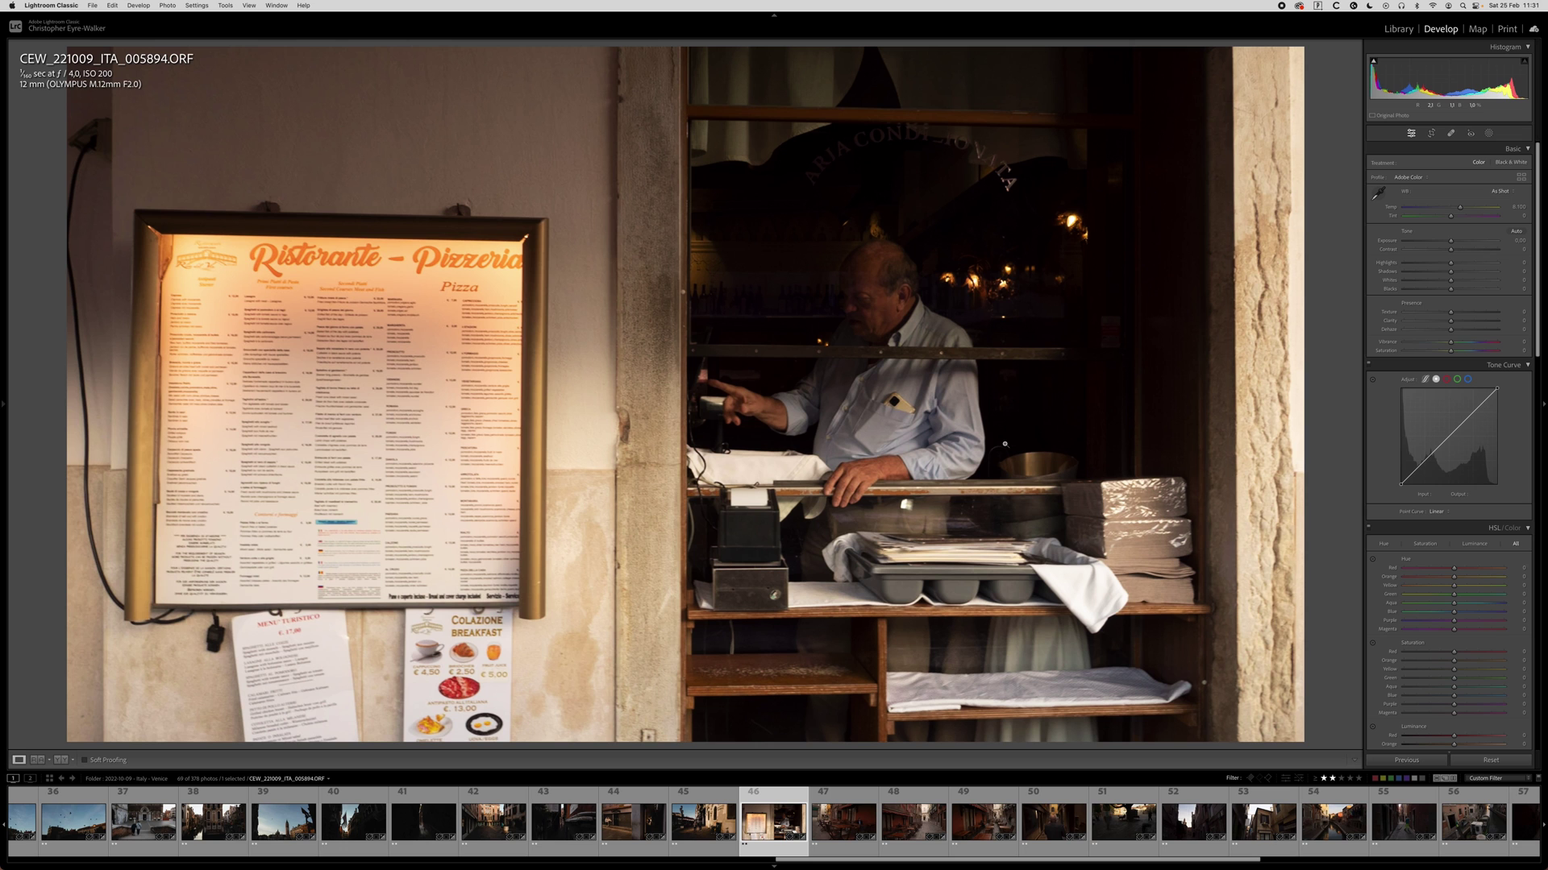
# Examine the man at the counter, the shelves and the menu board up close in the pizzeria photo.
pyautogui.click(973, 400)
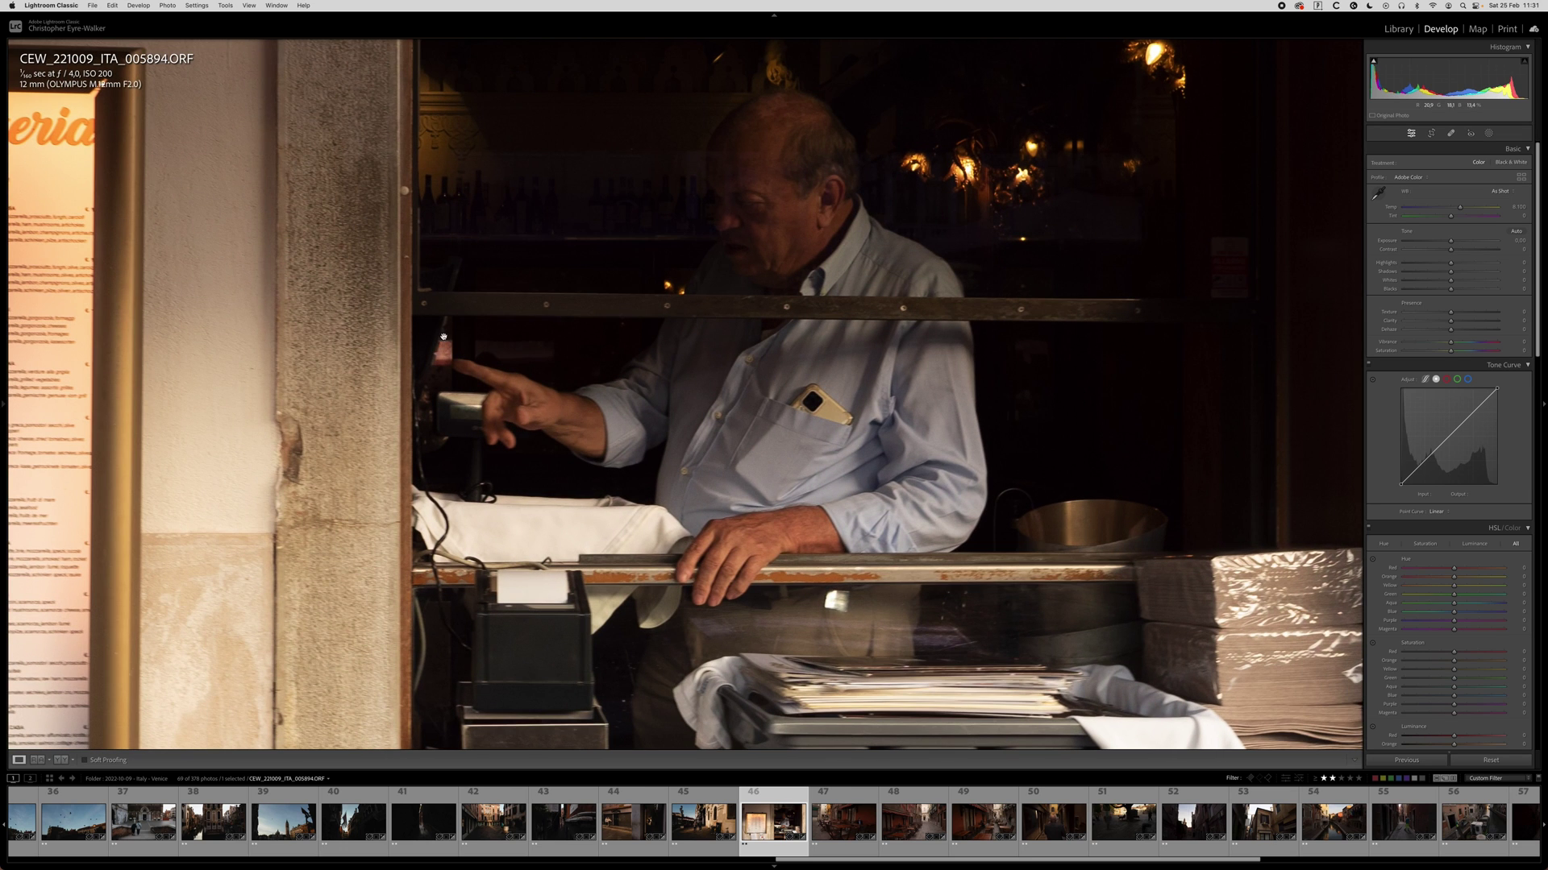
pyautogui.scroll(-10, 711, 363)
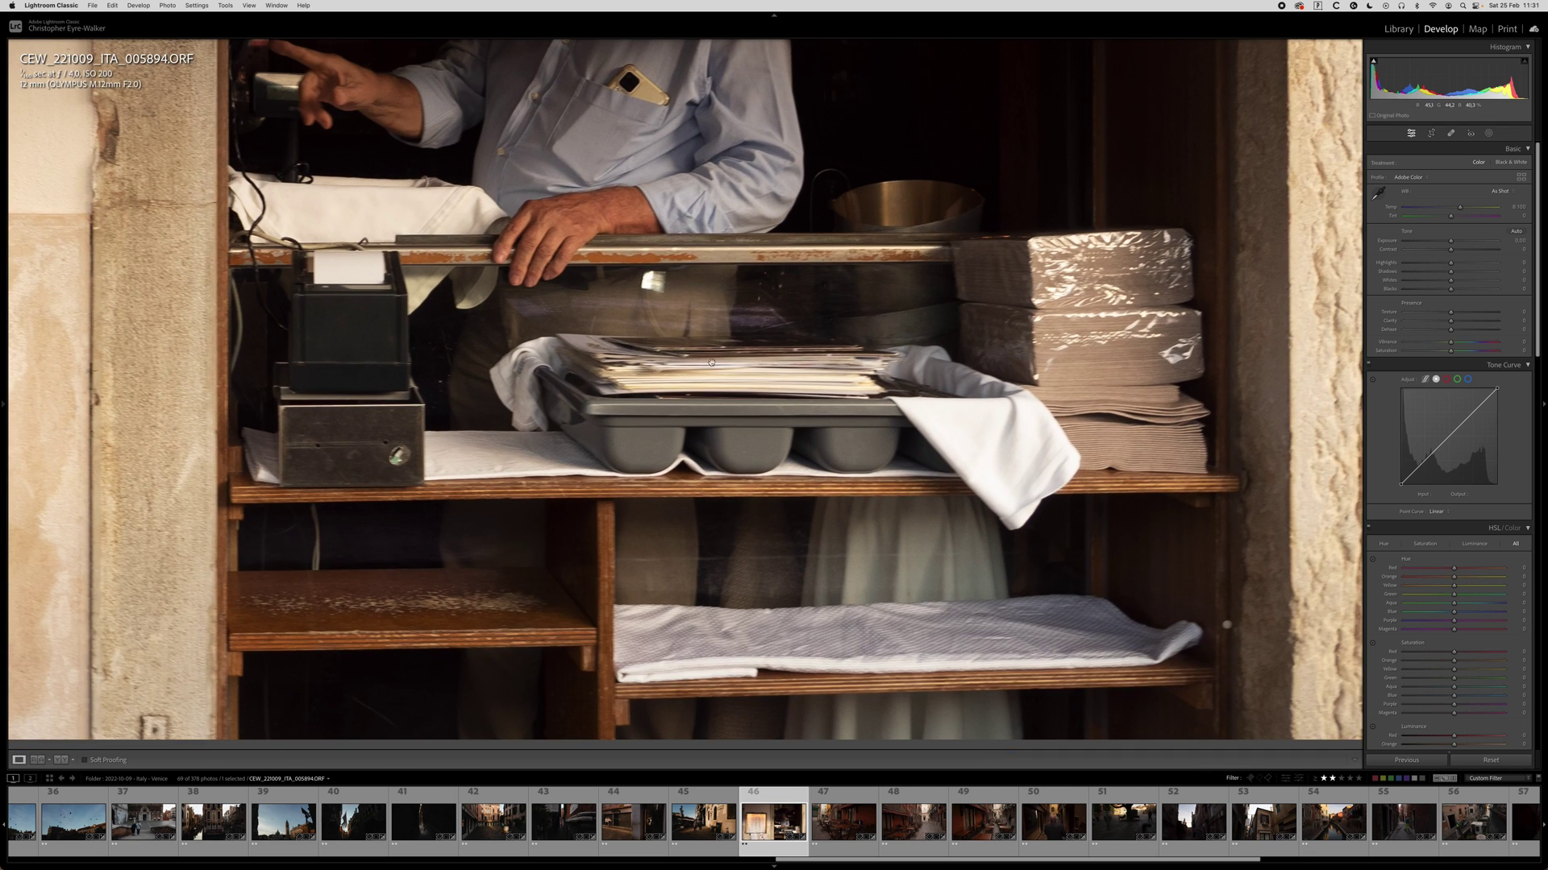
pyautogui.moveTo(836, 226); pyautogui.dragTo(834, 549)
pyautogui.scroll(-3, 885, 424)
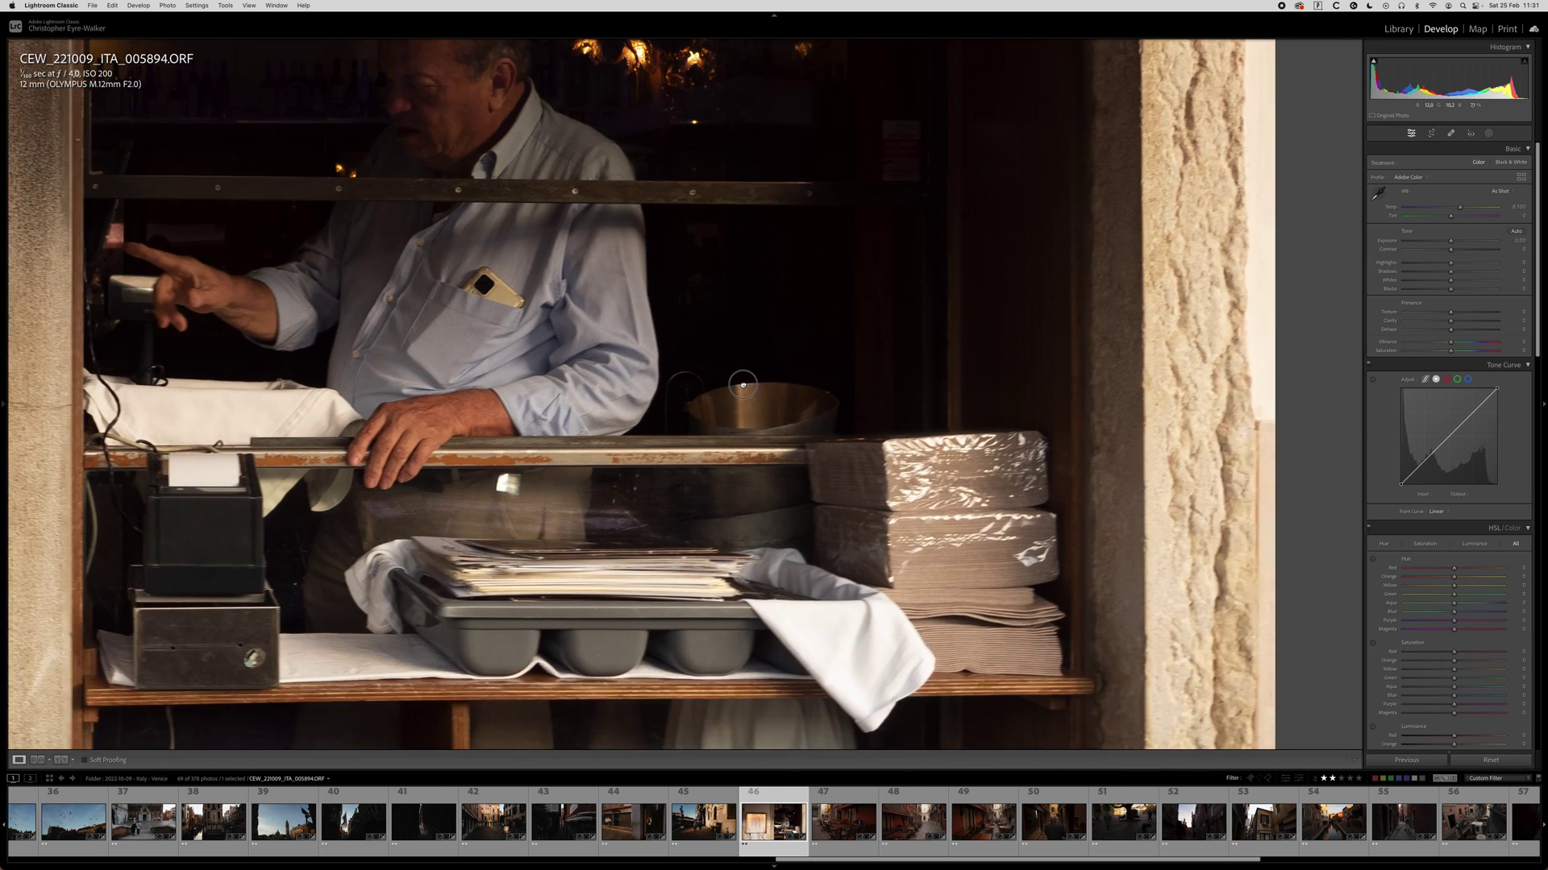
pyautogui.scroll(3, 806, 322)
pyautogui.scroll(-1, 717, 191)
pyautogui.hscroll(-10, 717, 190)
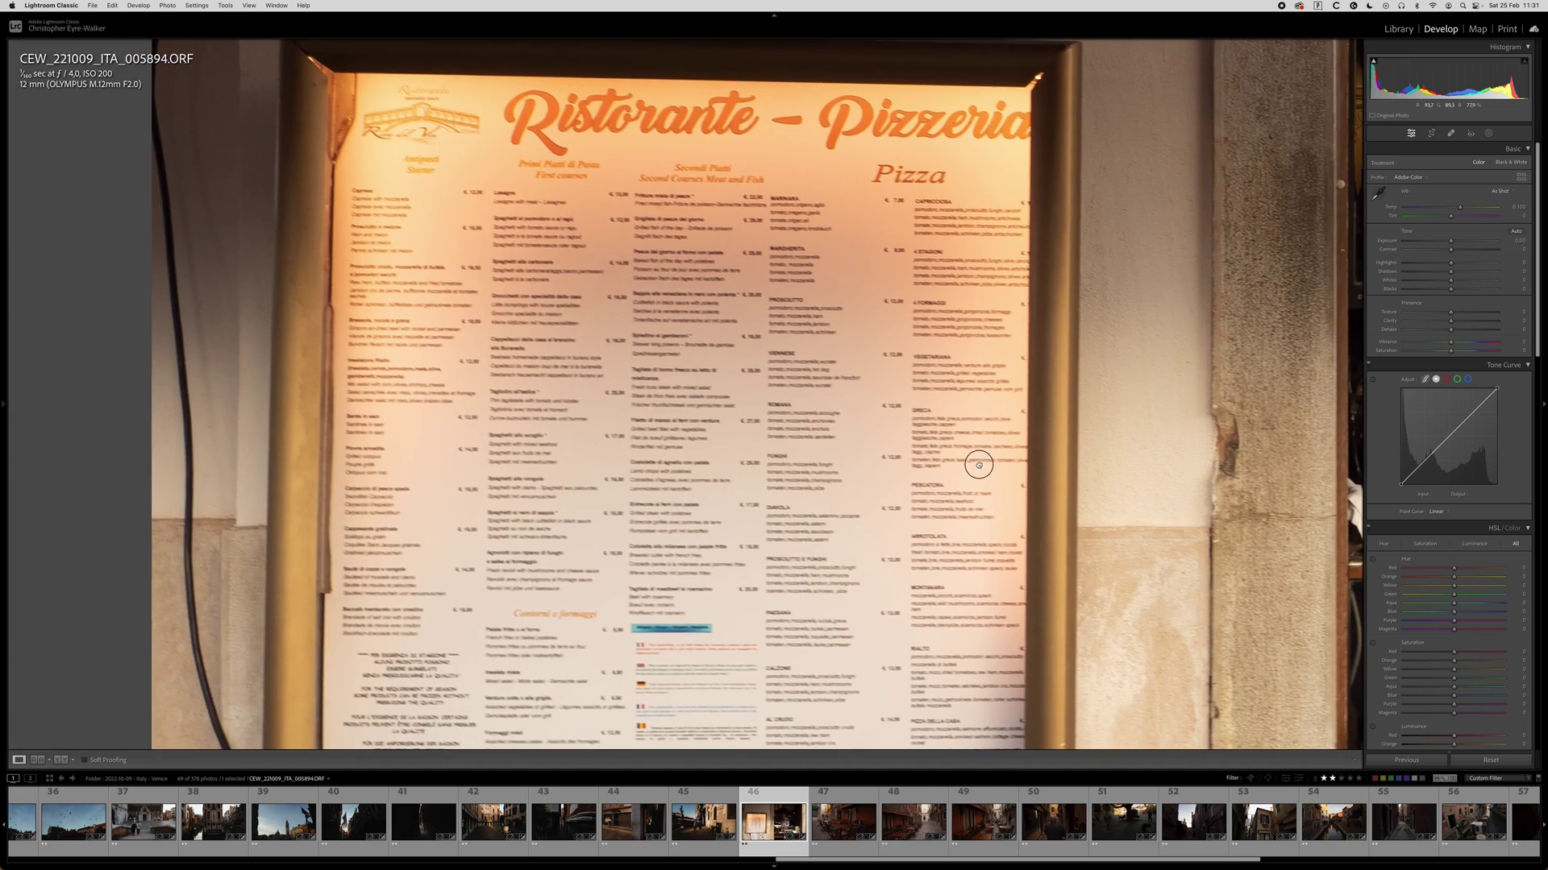
pyautogui.click(979, 466)
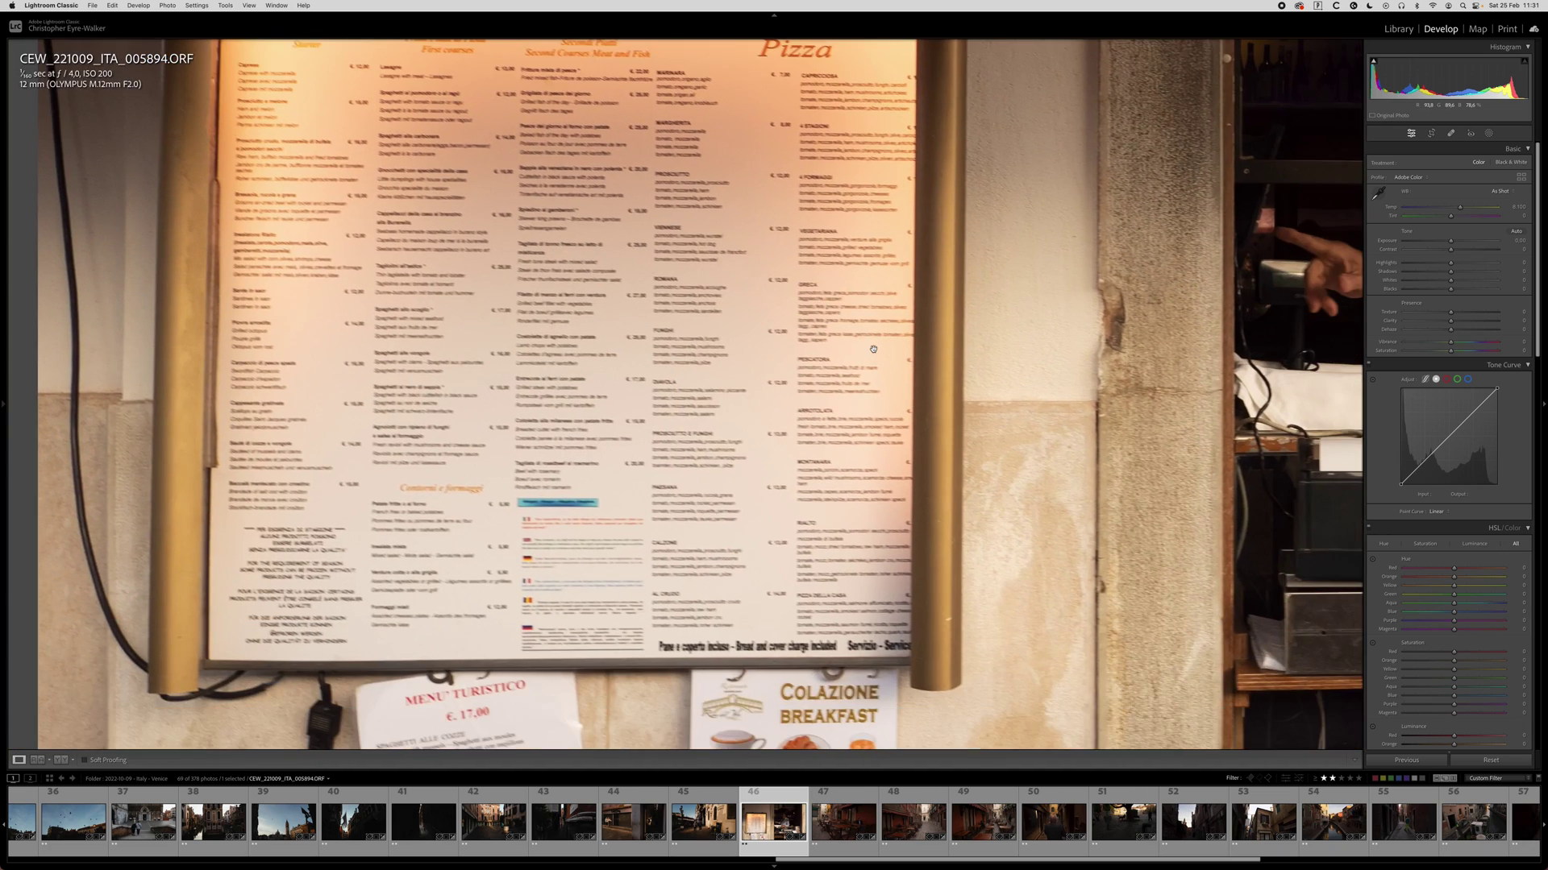
pyautogui.click(557, 457)
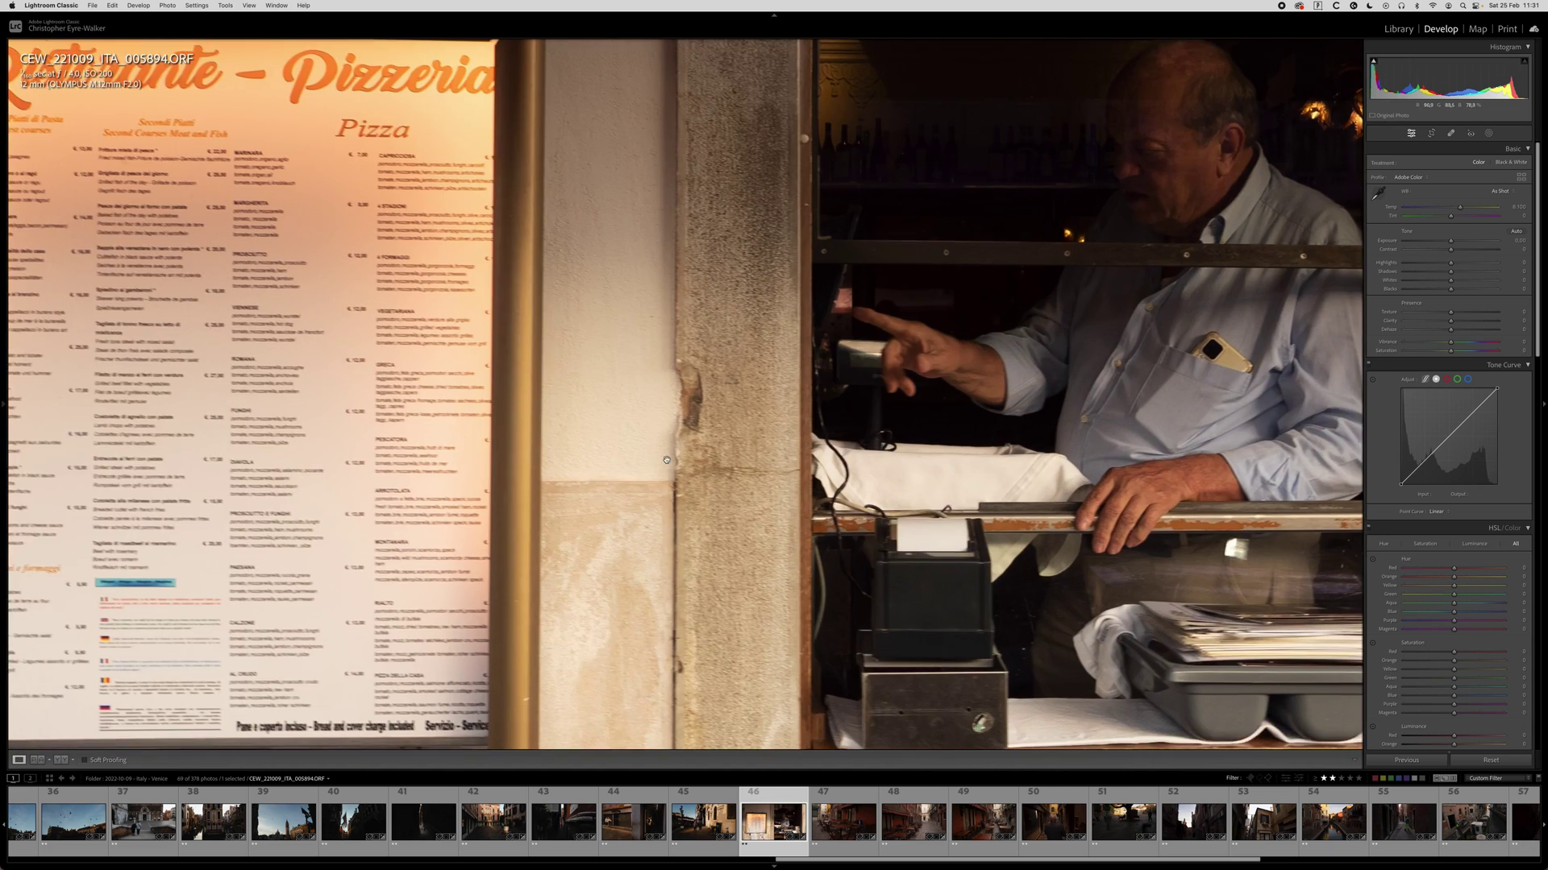
pyautogui.hscroll(5, 600, 462)
pyautogui.moveTo(644, 353); pyautogui.dragTo(637, 204)
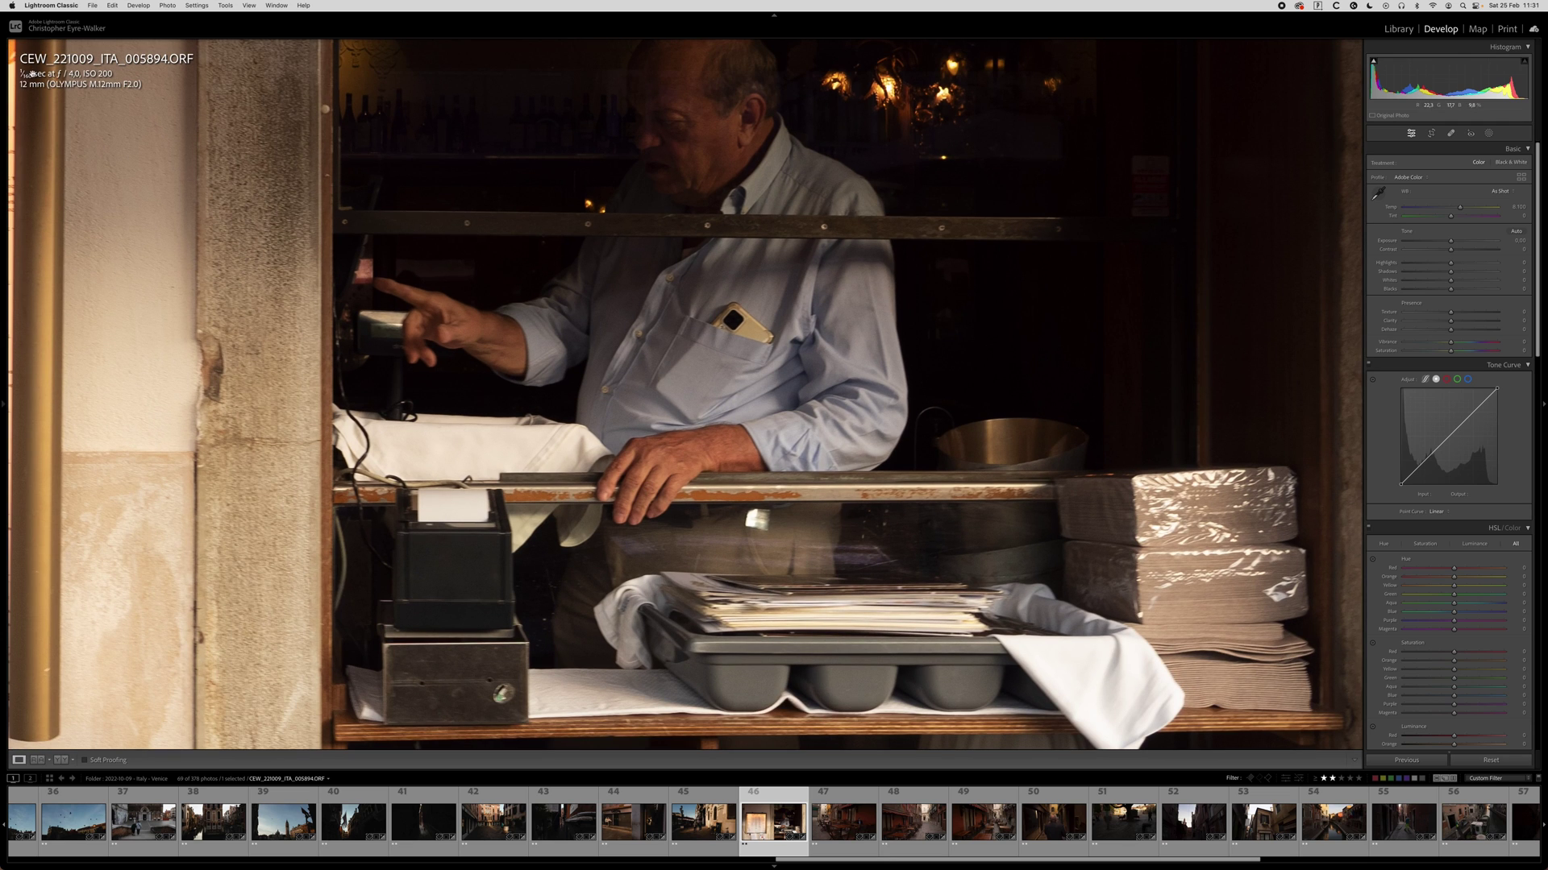
pyautogui.scroll(-5, 759, 498)
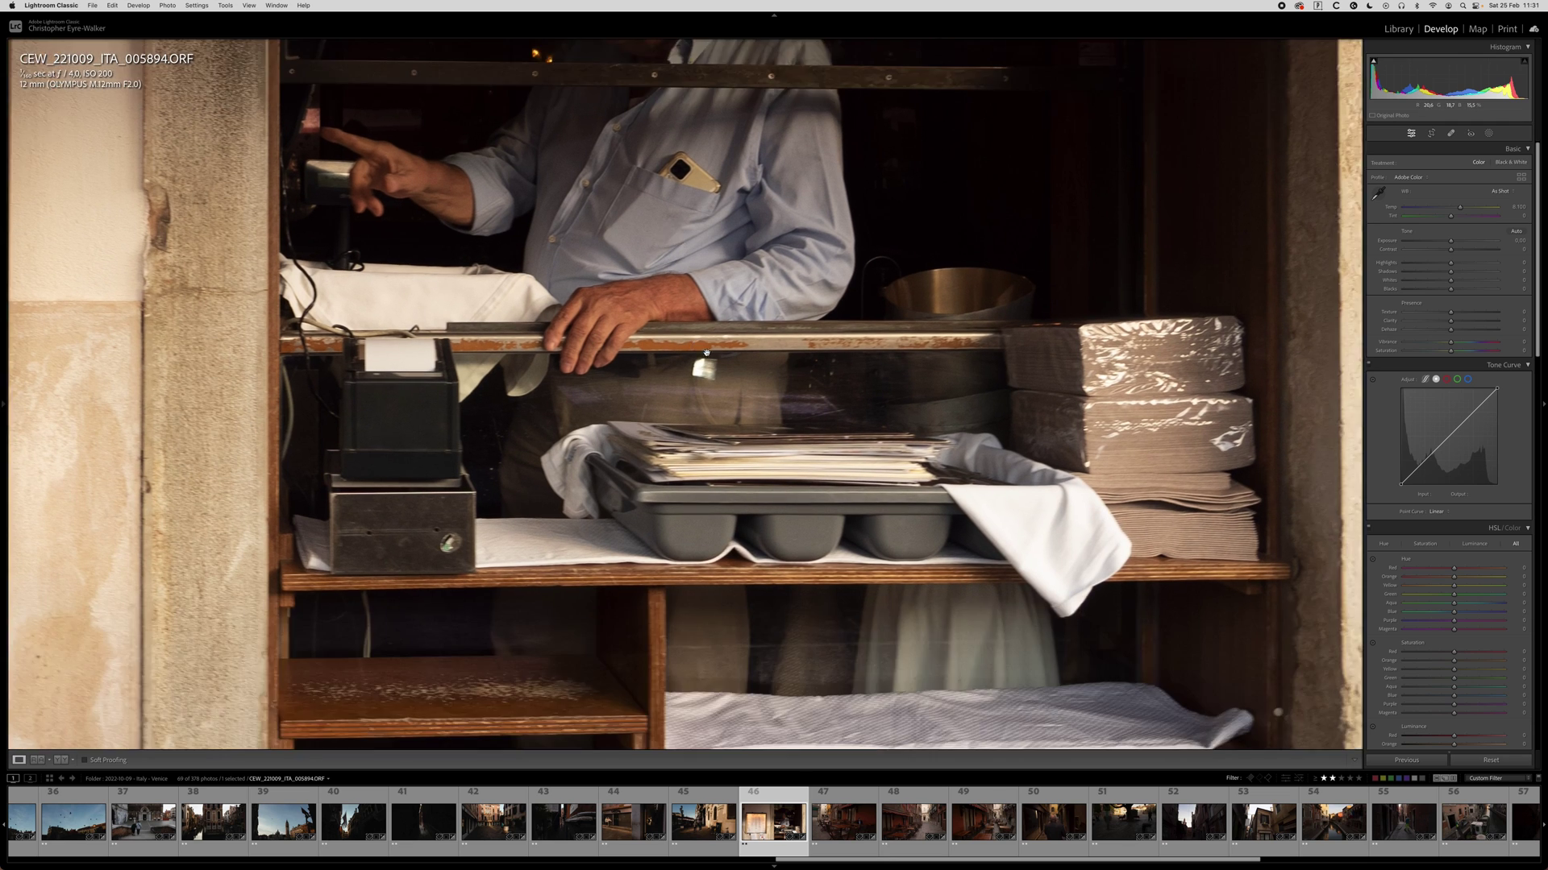
pyautogui.hscroll(-8, 706, 328)
pyautogui.press('super+minus')
pyautogui.press('super+minus')
pyautogui.press('super+minus')
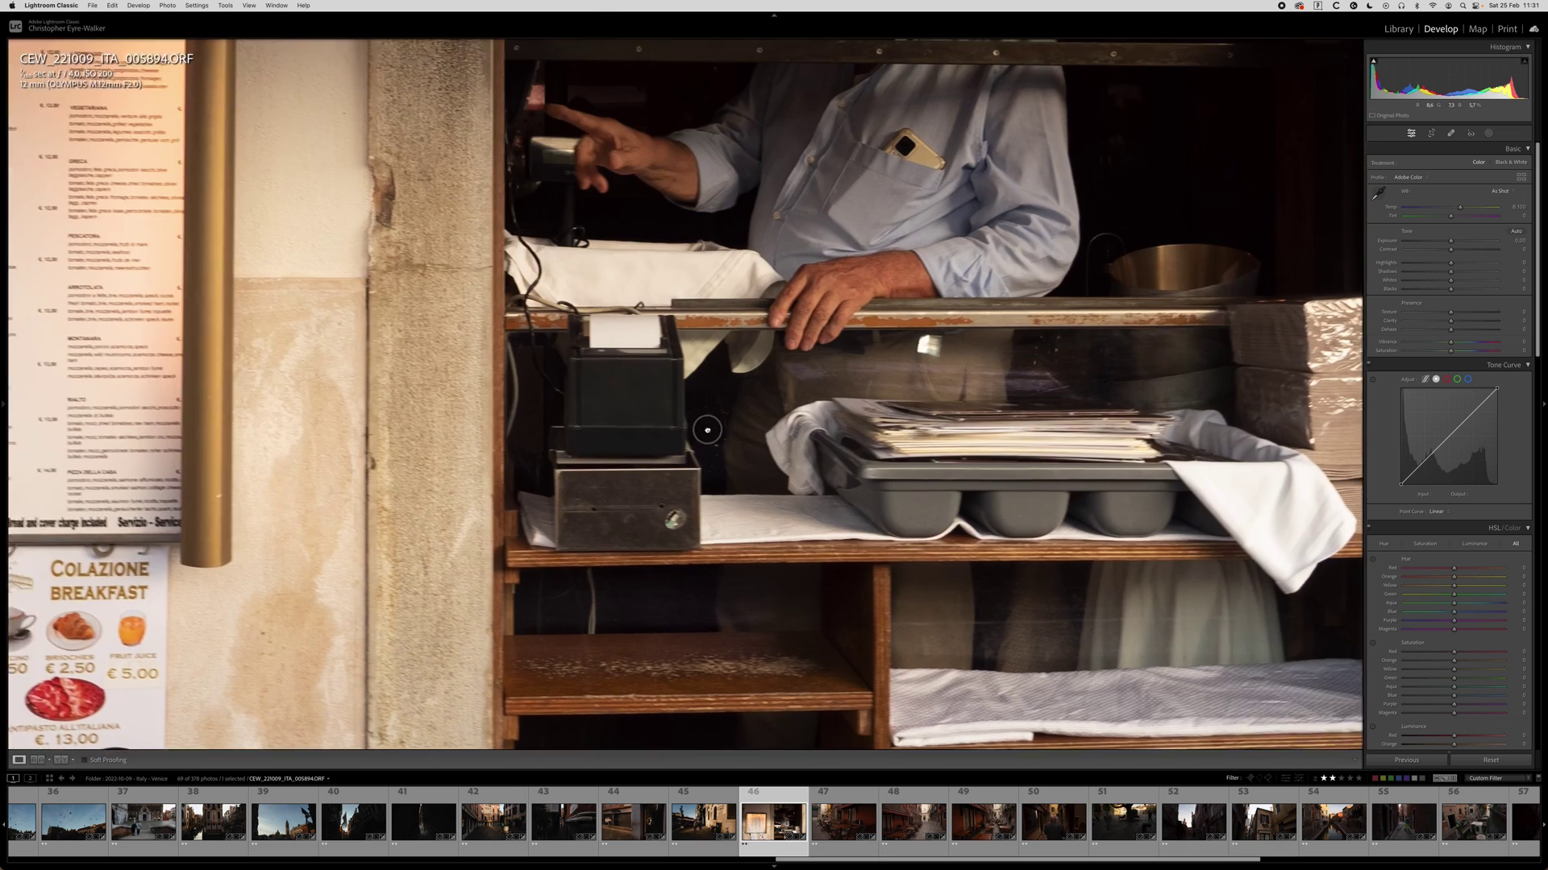
# Apply the copied develop settings to the pizzeria photo, then slightly rotate and reposition the image within its crop.
pyautogui.press('super+z')
pyautogui.press('r')
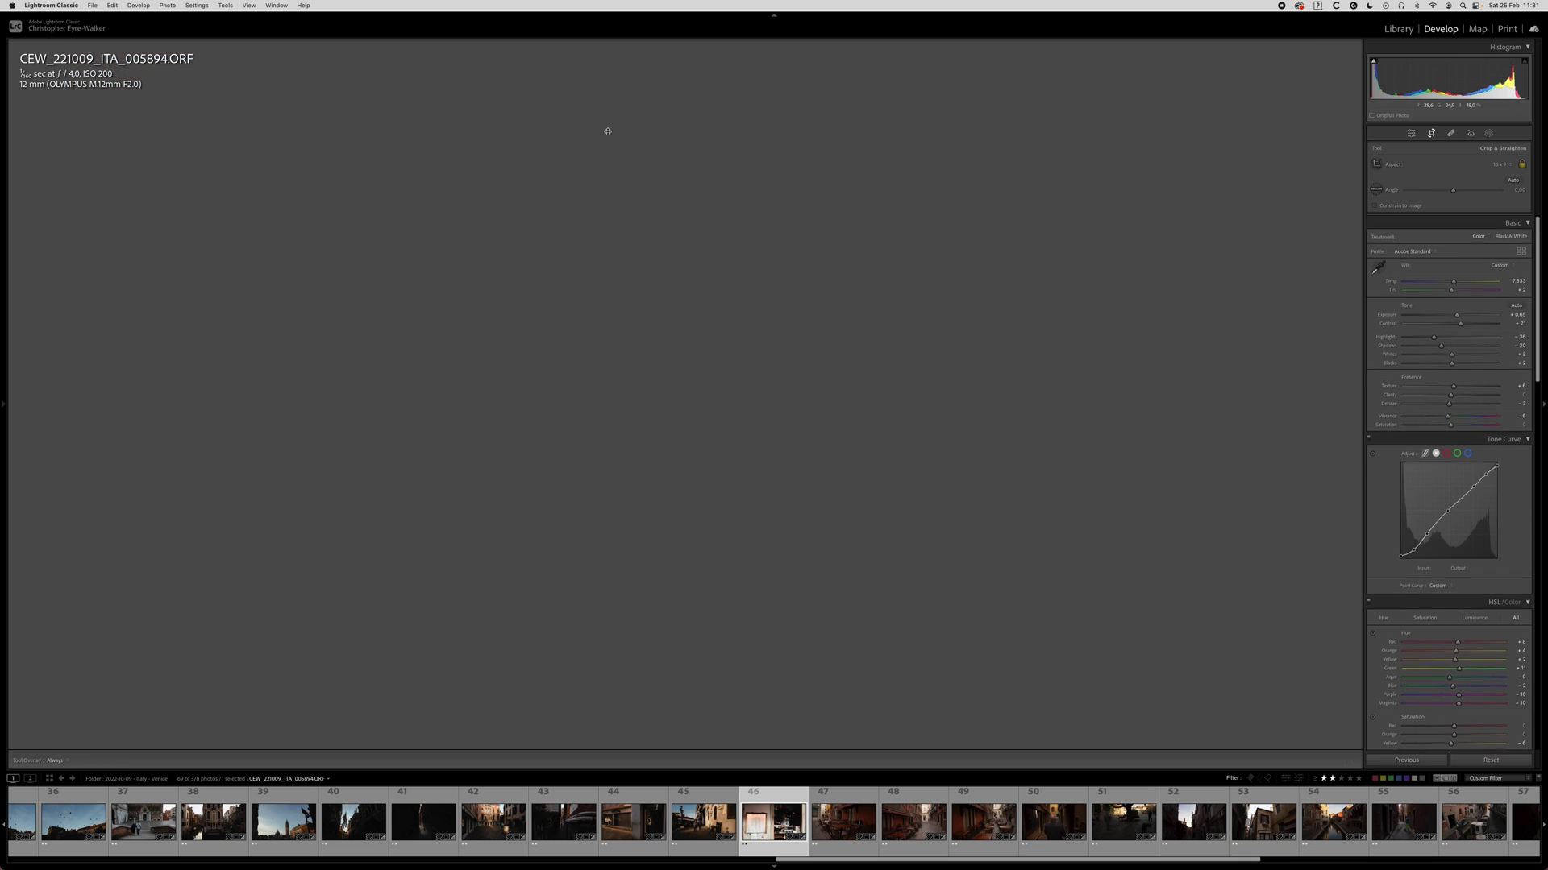
pyautogui.moveTo(750, 379); pyautogui.dragTo(739, 333)
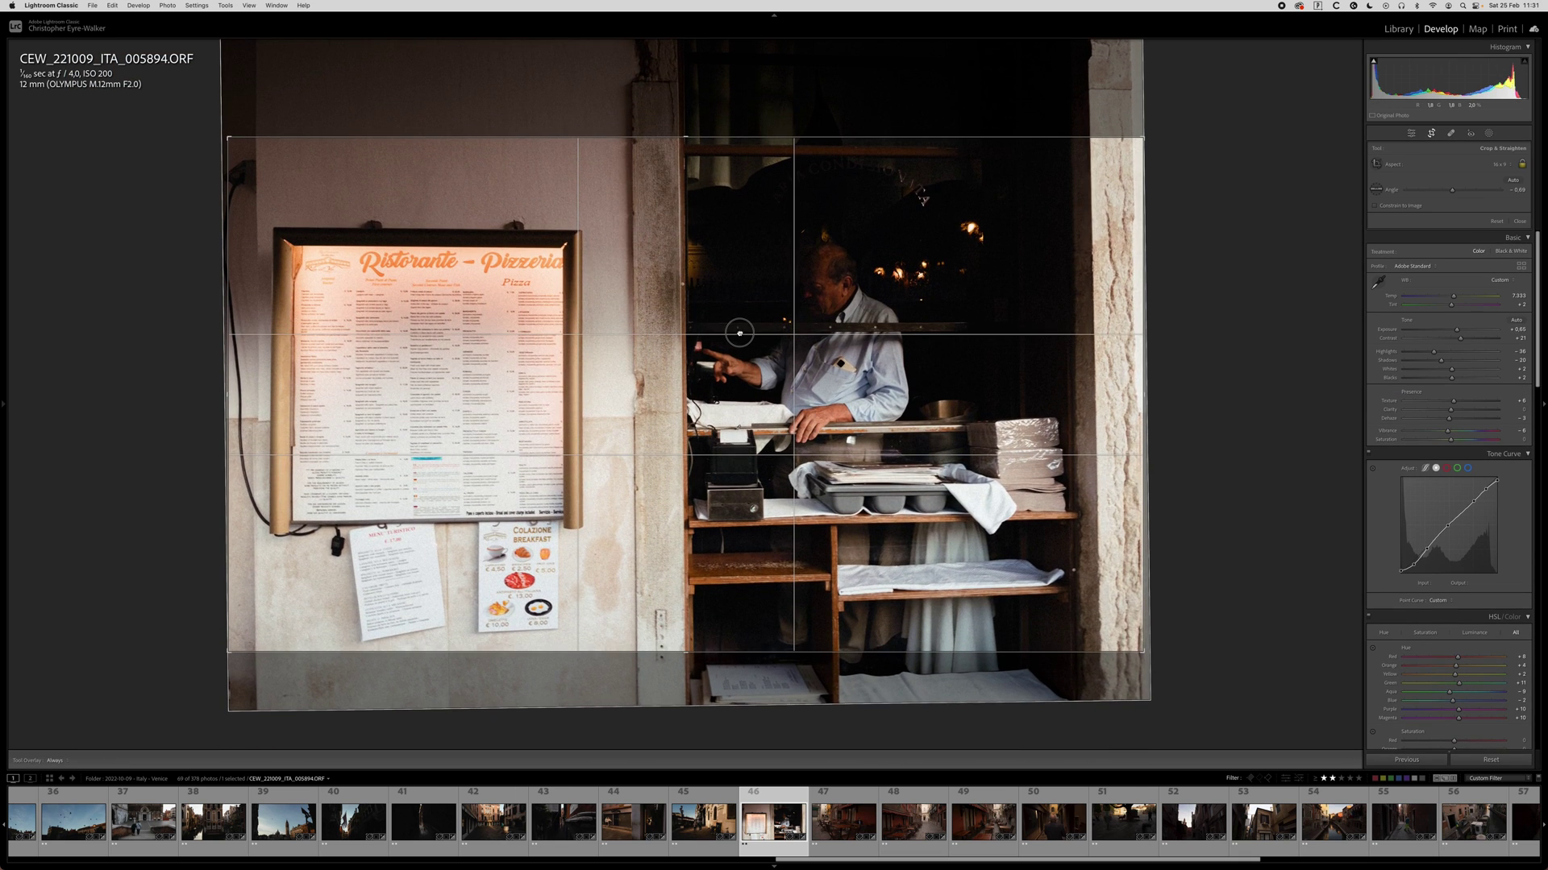
pyautogui.press('Return')
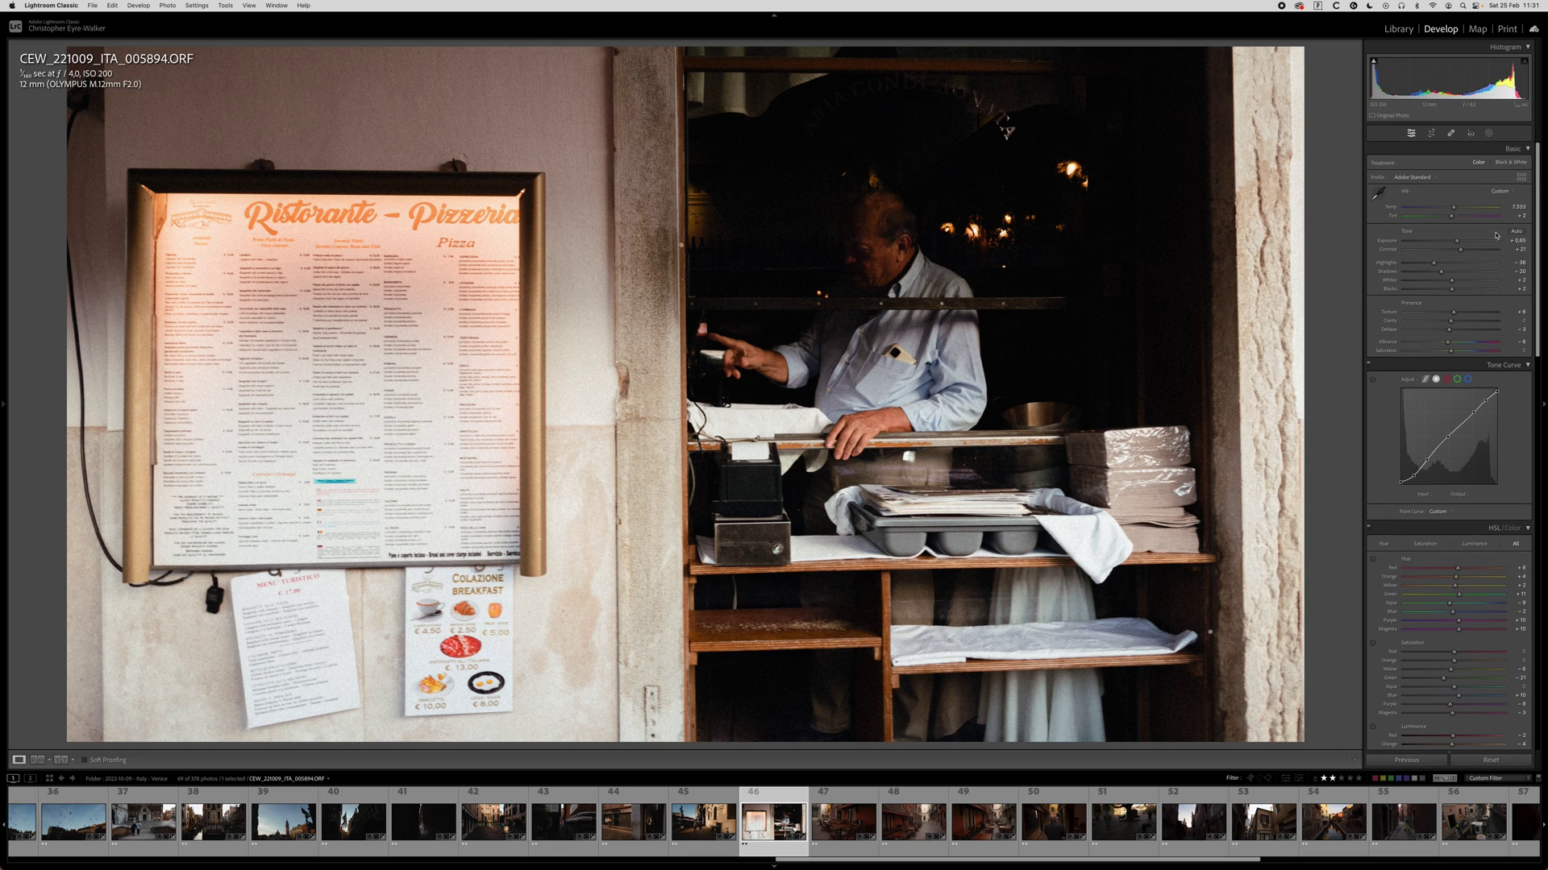
# Warm the pizzeria photo's white balance, lower its overall exposure, and brighten the man at the counter with a radial gradient mask.
pyautogui.moveTo(1452, 207); pyautogui.dragTo(1451, 241)
pyautogui.hotkey('shift', 'm')
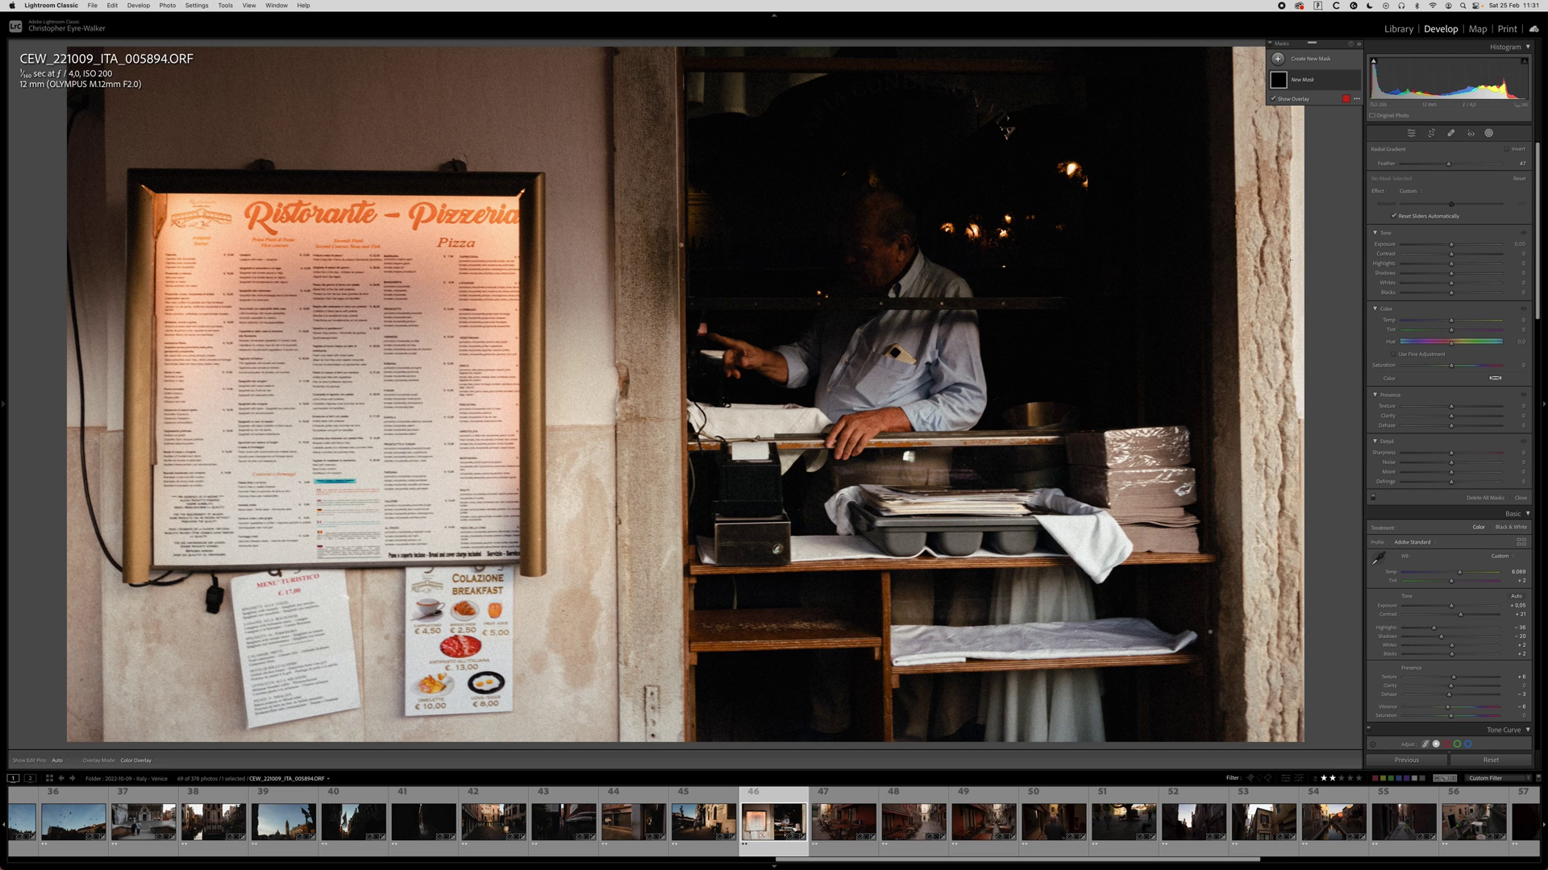
pyautogui.moveTo(841, 304); pyautogui.dragTo(843, 632)
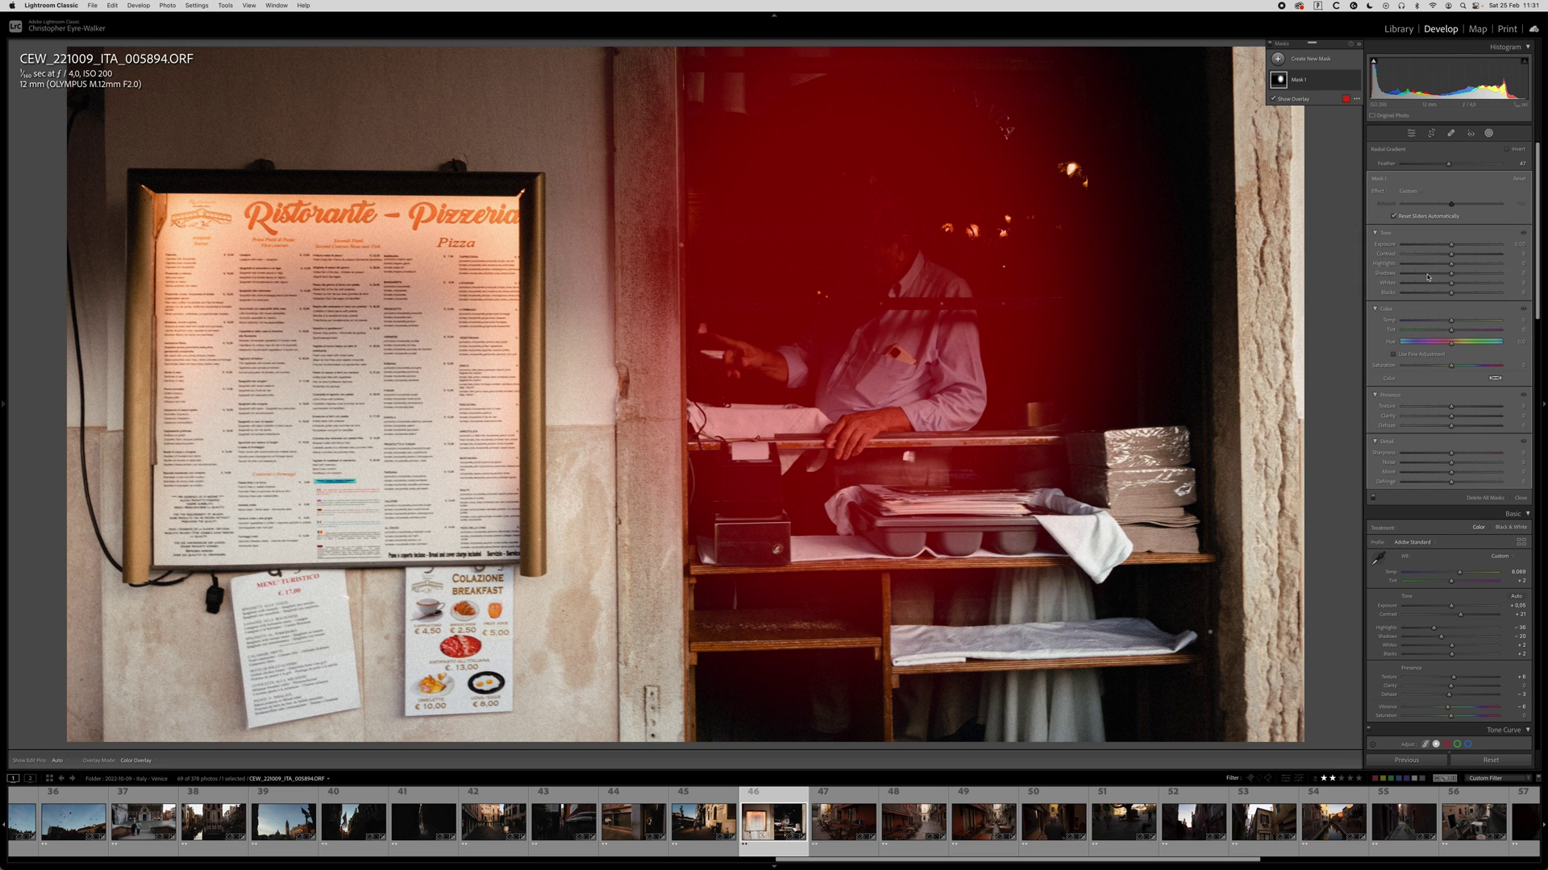
pyautogui.moveTo(1451, 257)
pyautogui.mouseDown()
pyautogui.moveTo(1428, 255)
pyautogui.moveTo(1472, 245)
pyautogui.moveTo(1453, 249)
pyautogui.mouseUp()
pyautogui.press('m')
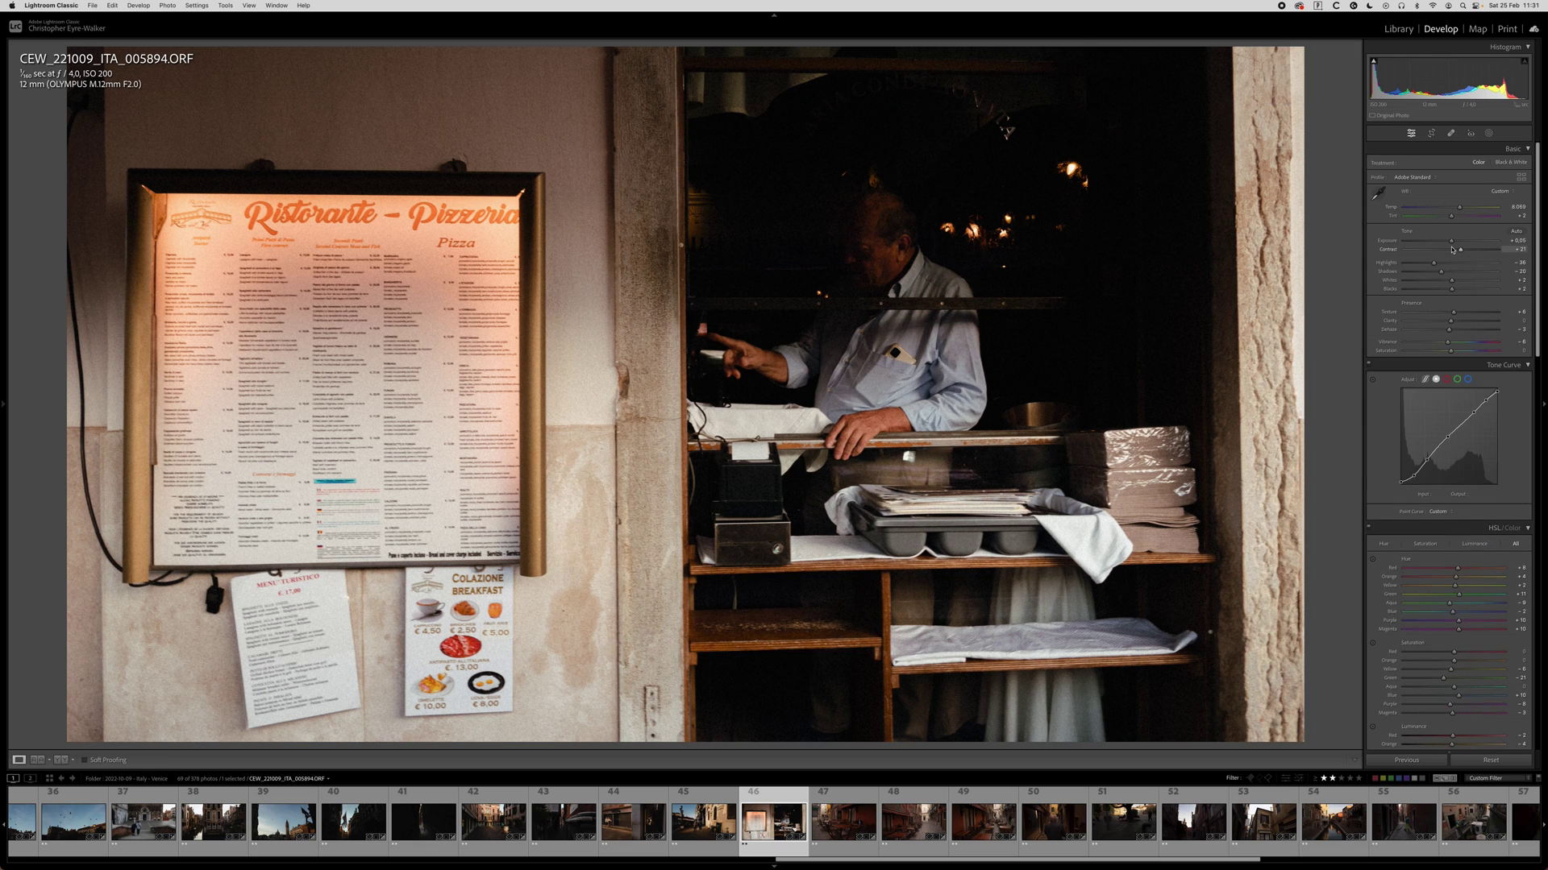
# Add a linear gradient mask rising over the lower part of the pizzeria photo and reduce its exposure and highlights.
pyautogui.moveTo(684, 745); pyautogui.dragTo(654, 342)
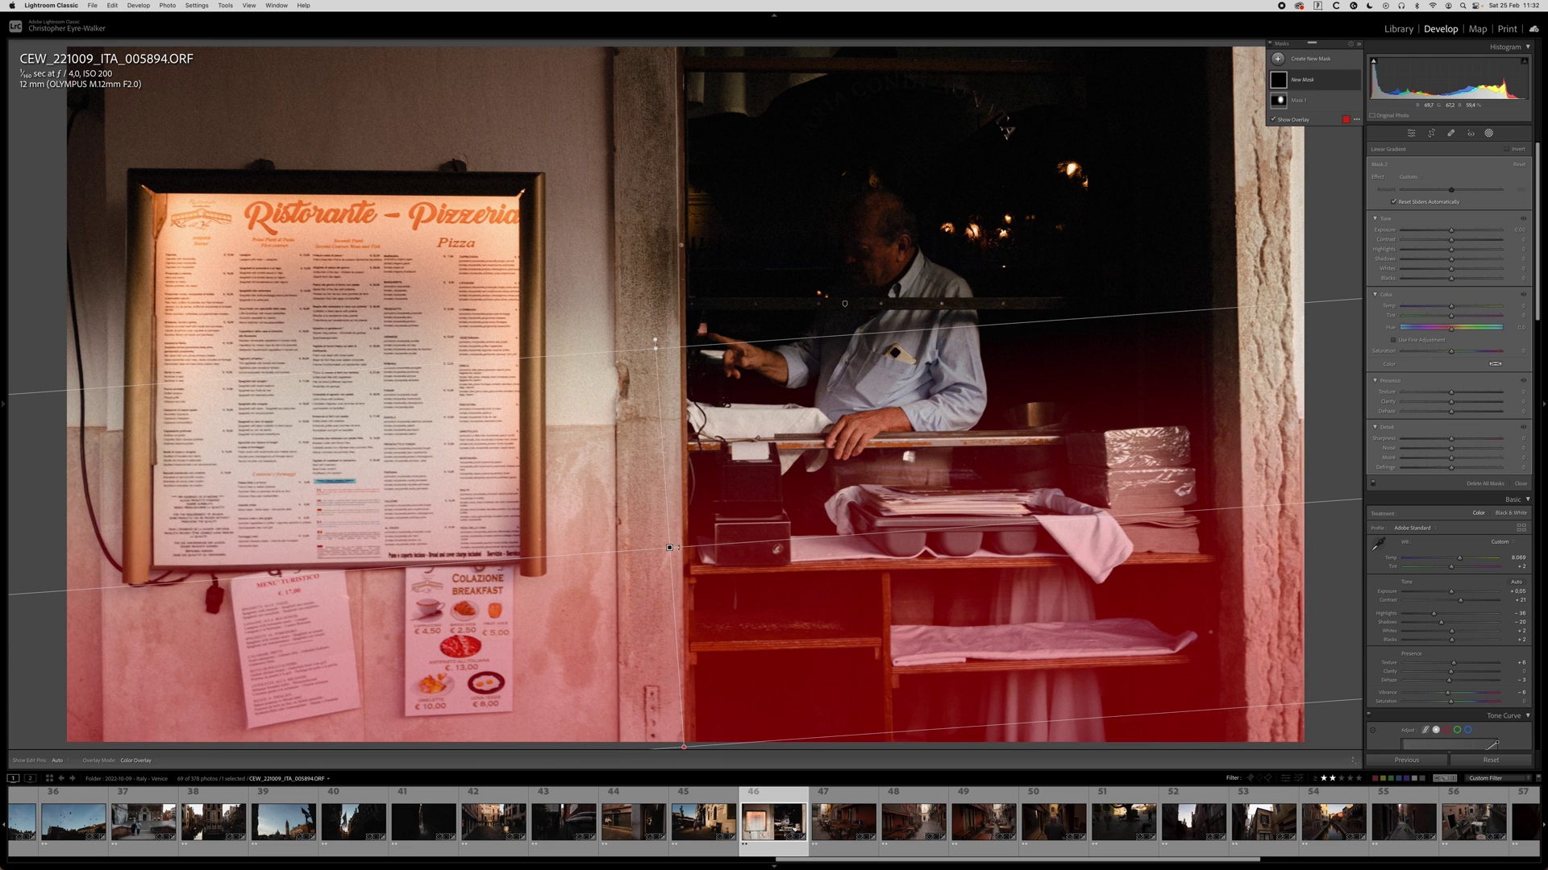
pyautogui.moveTo(668, 547); pyautogui.dragTo(670, 566)
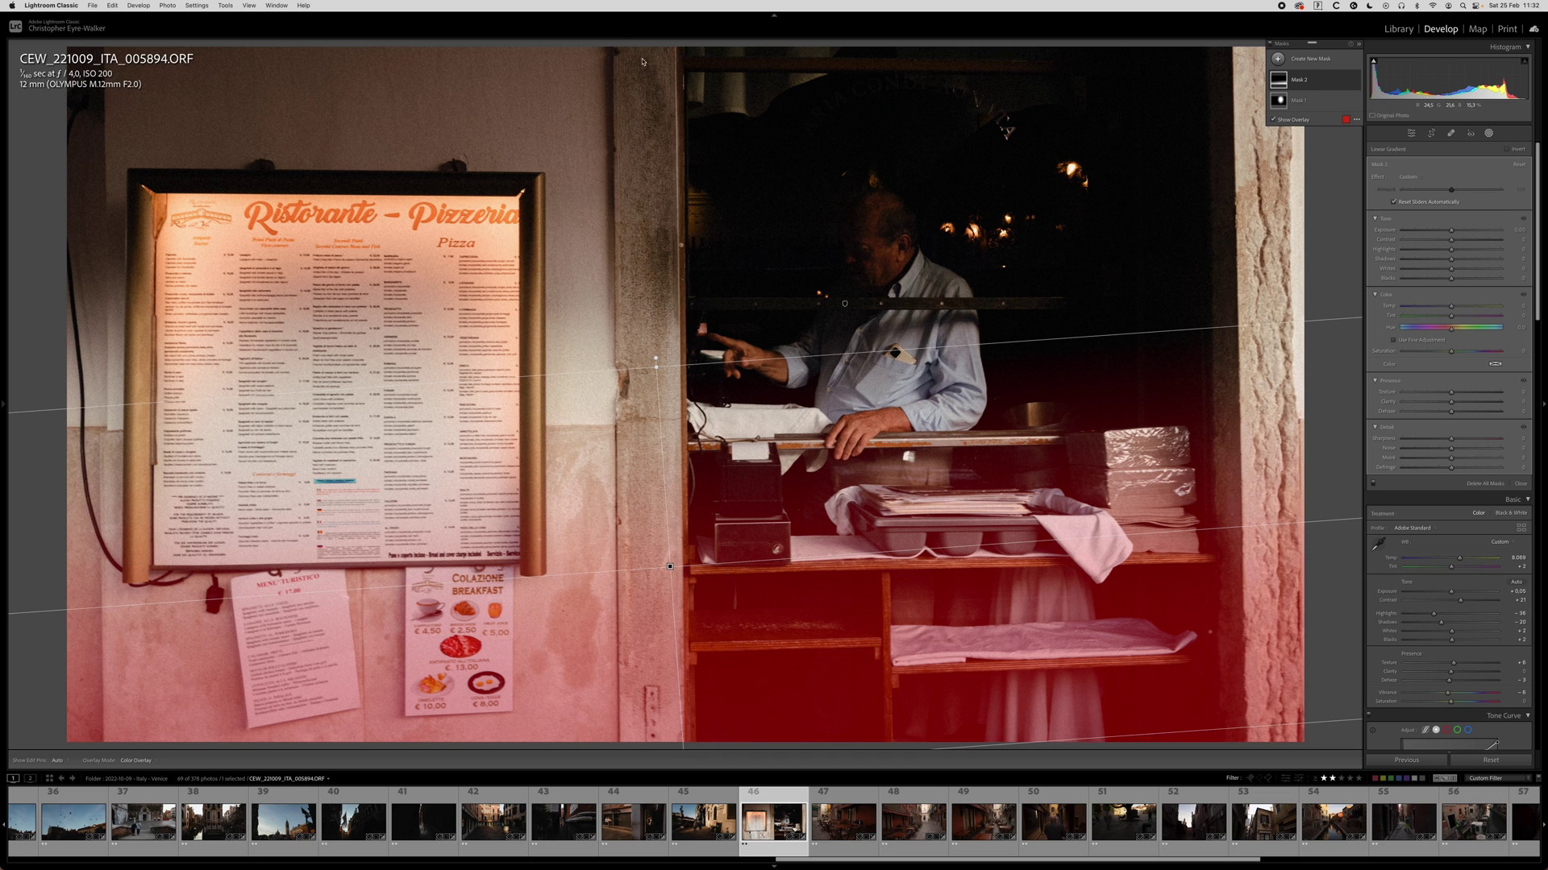
pyautogui.moveTo(669, 567); pyautogui.dragTo(671, 608)
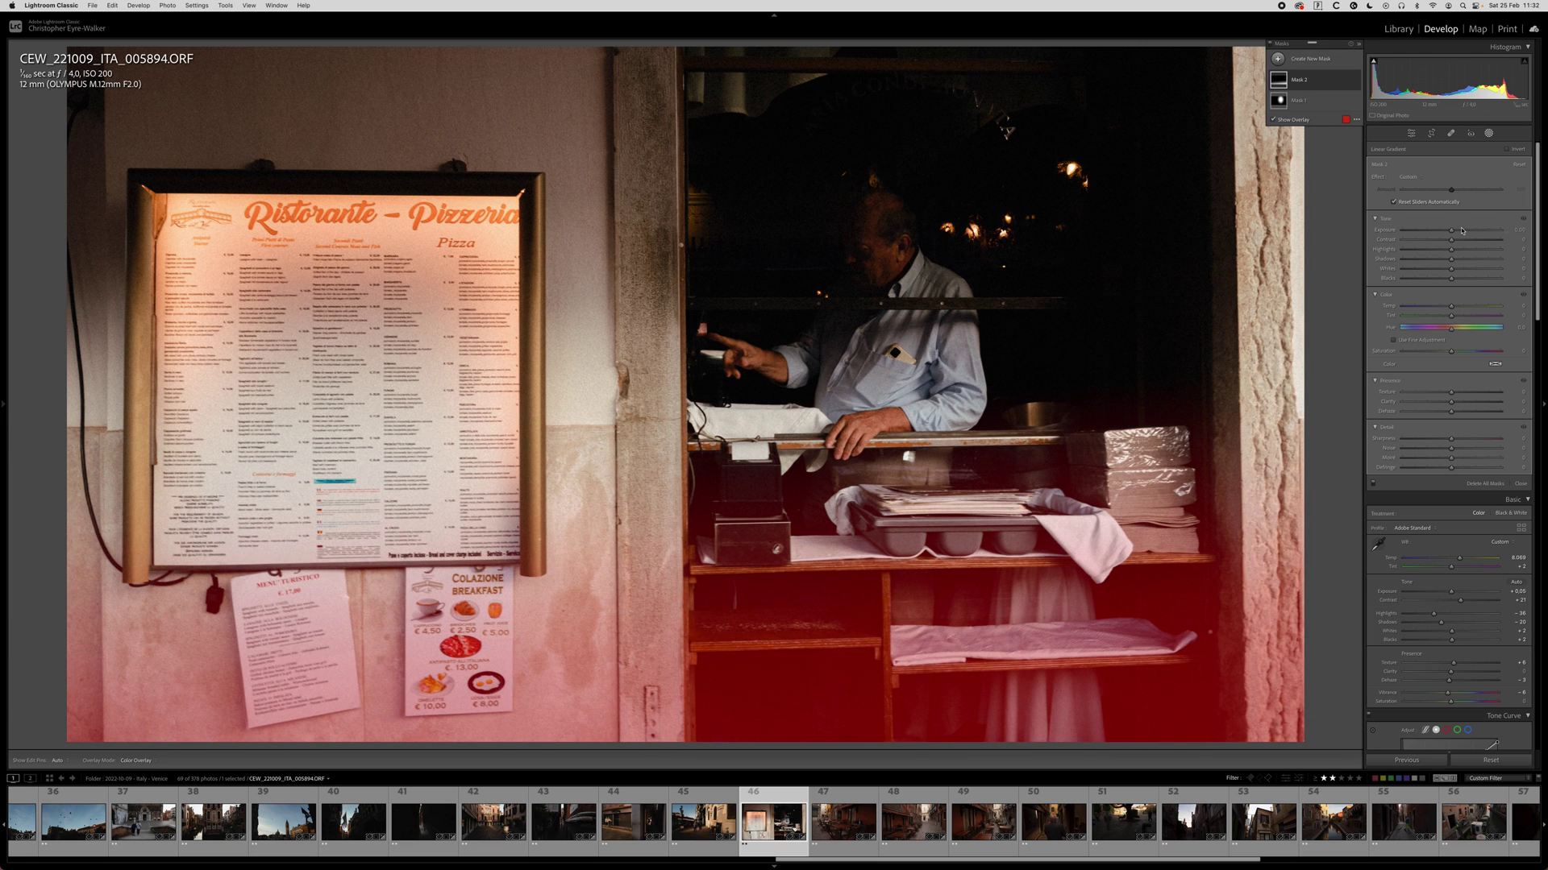
pyautogui.moveTo(1451, 230); pyautogui.dragTo(1441, 252)
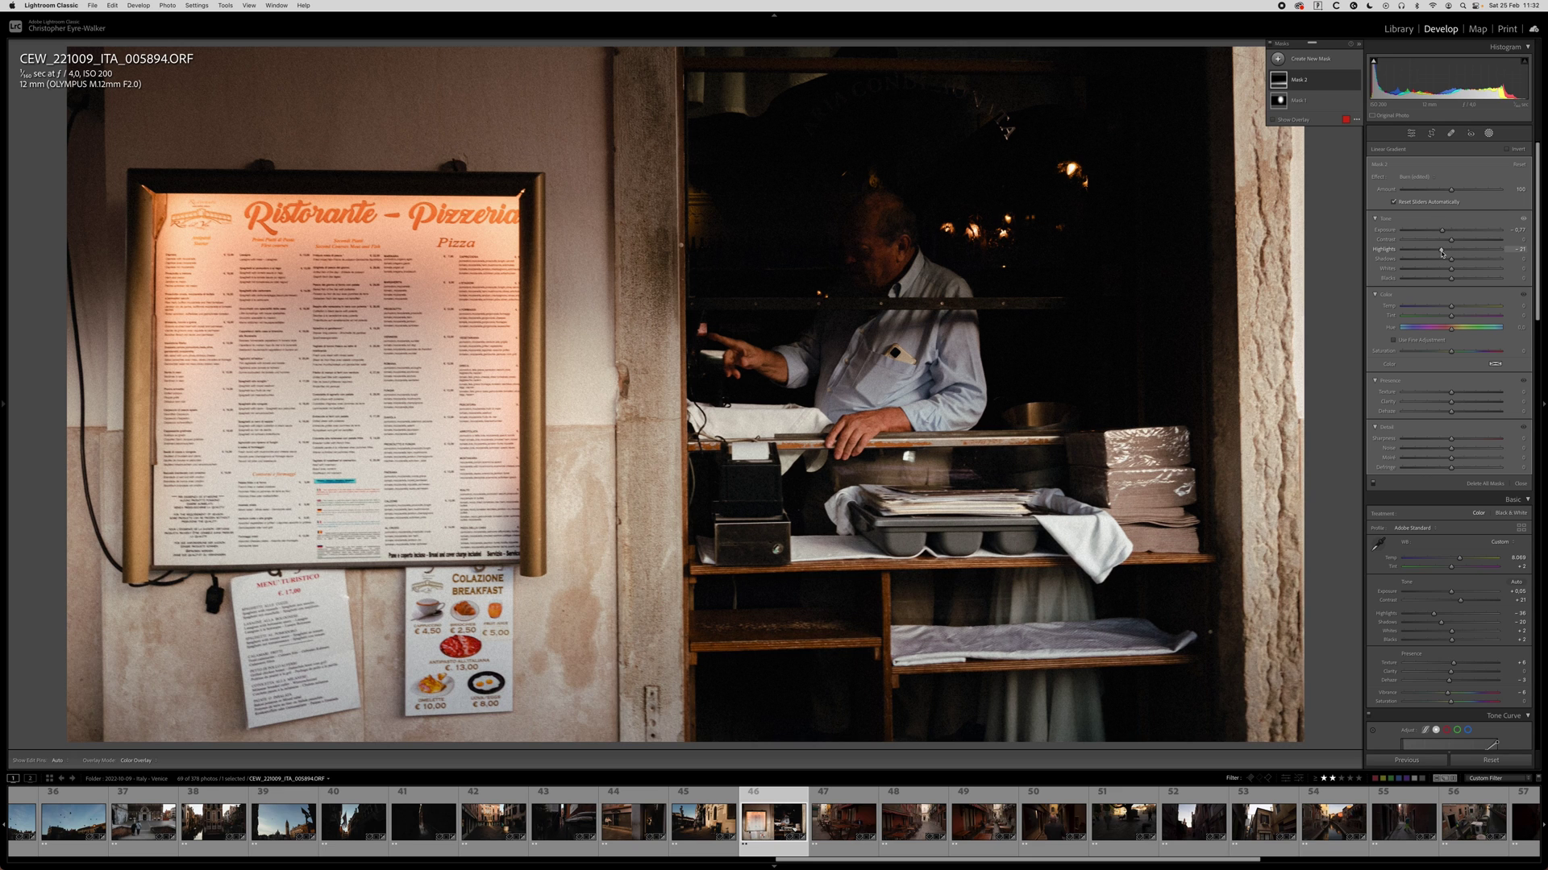
pyautogui.hotkey('shift', 'w')
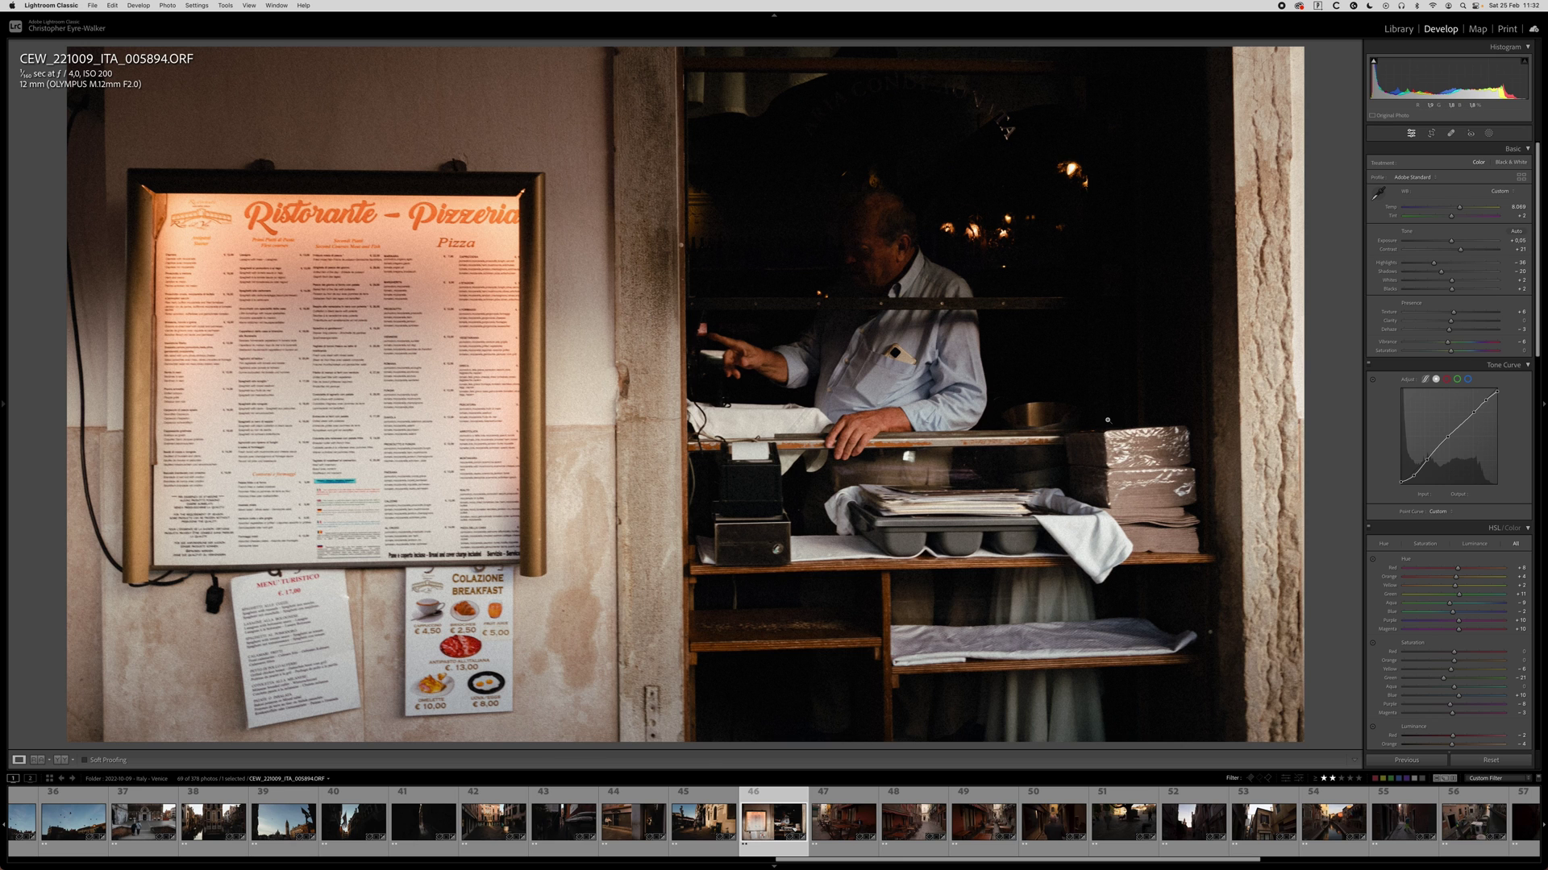
# Copy the pizzeria photo's develop settings and apply them to the next photo, showing a man seated among outdoor tables.
pyautogui.press('Right')
pyautogui.press('Left')
pyautogui.press('super+shift+c')
pyautogui.press('Return')
pyautogui.press('Right')
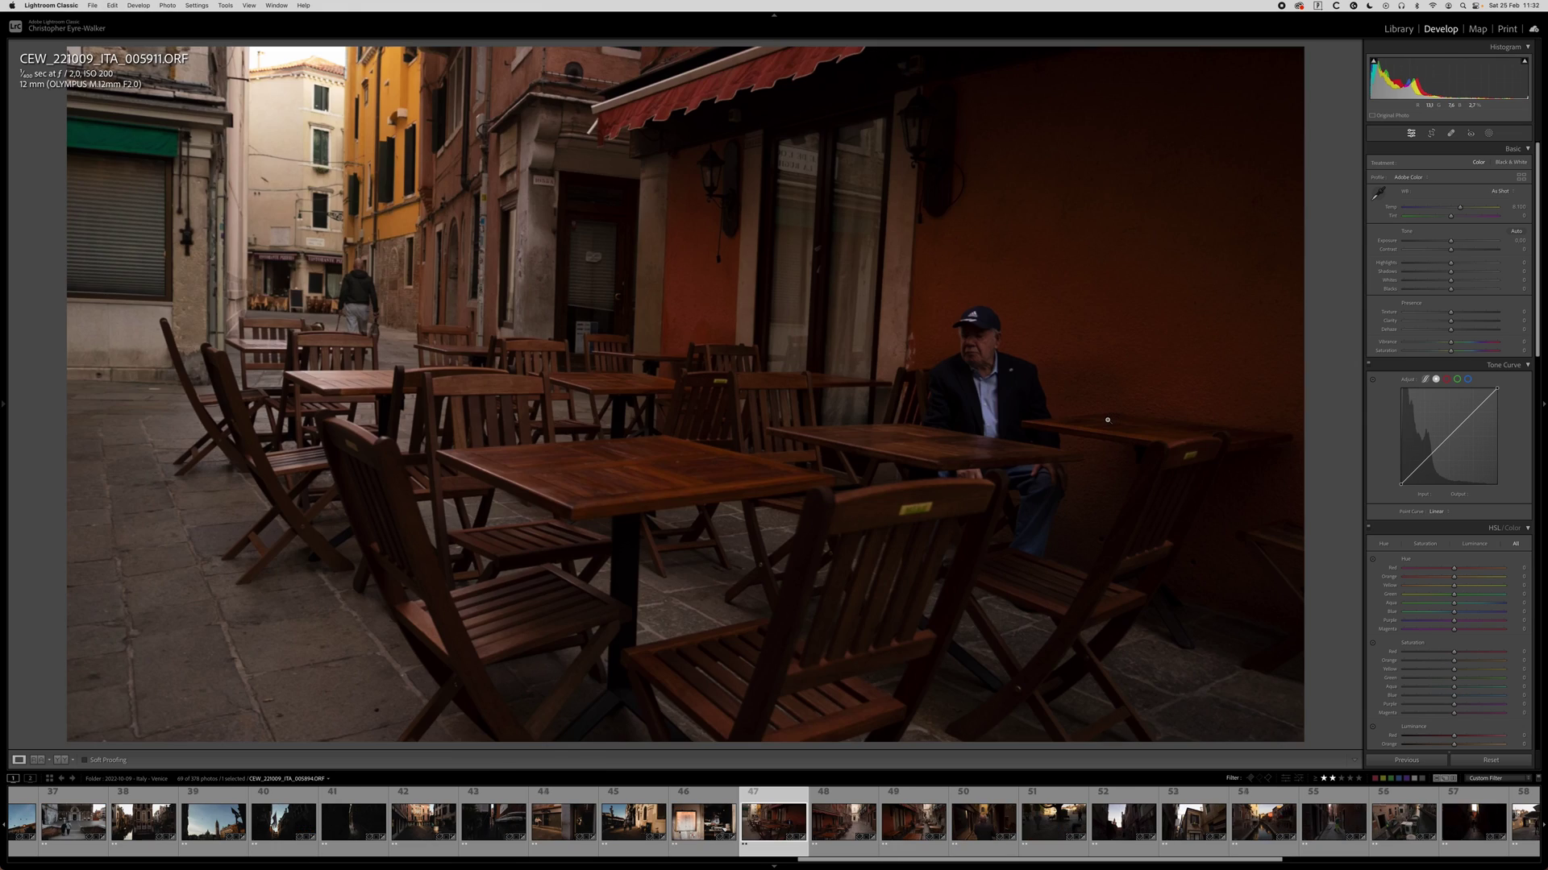
pyautogui.press('super+shift+v')
# Straighten the outdoor tables photo with the crop tool and shift the image vertically within the crop frame.
pyautogui.press('r')
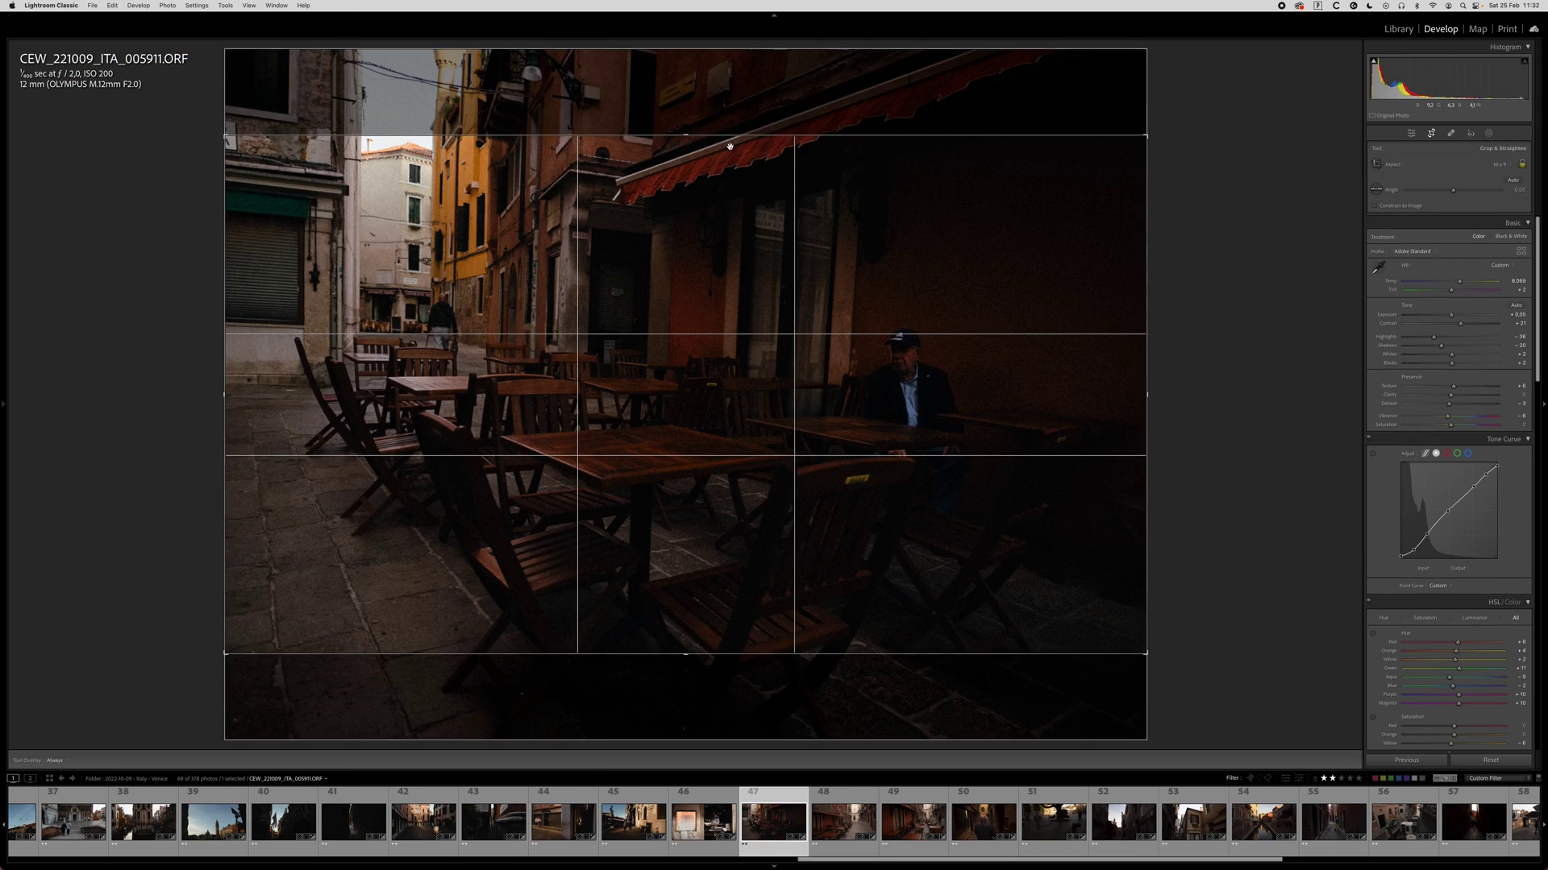
pyautogui.moveTo(684, 117); pyautogui.dragTo(692, 189)
pyautogui.moveTo(727, 340); pyautogui.dragTo(729, 362)
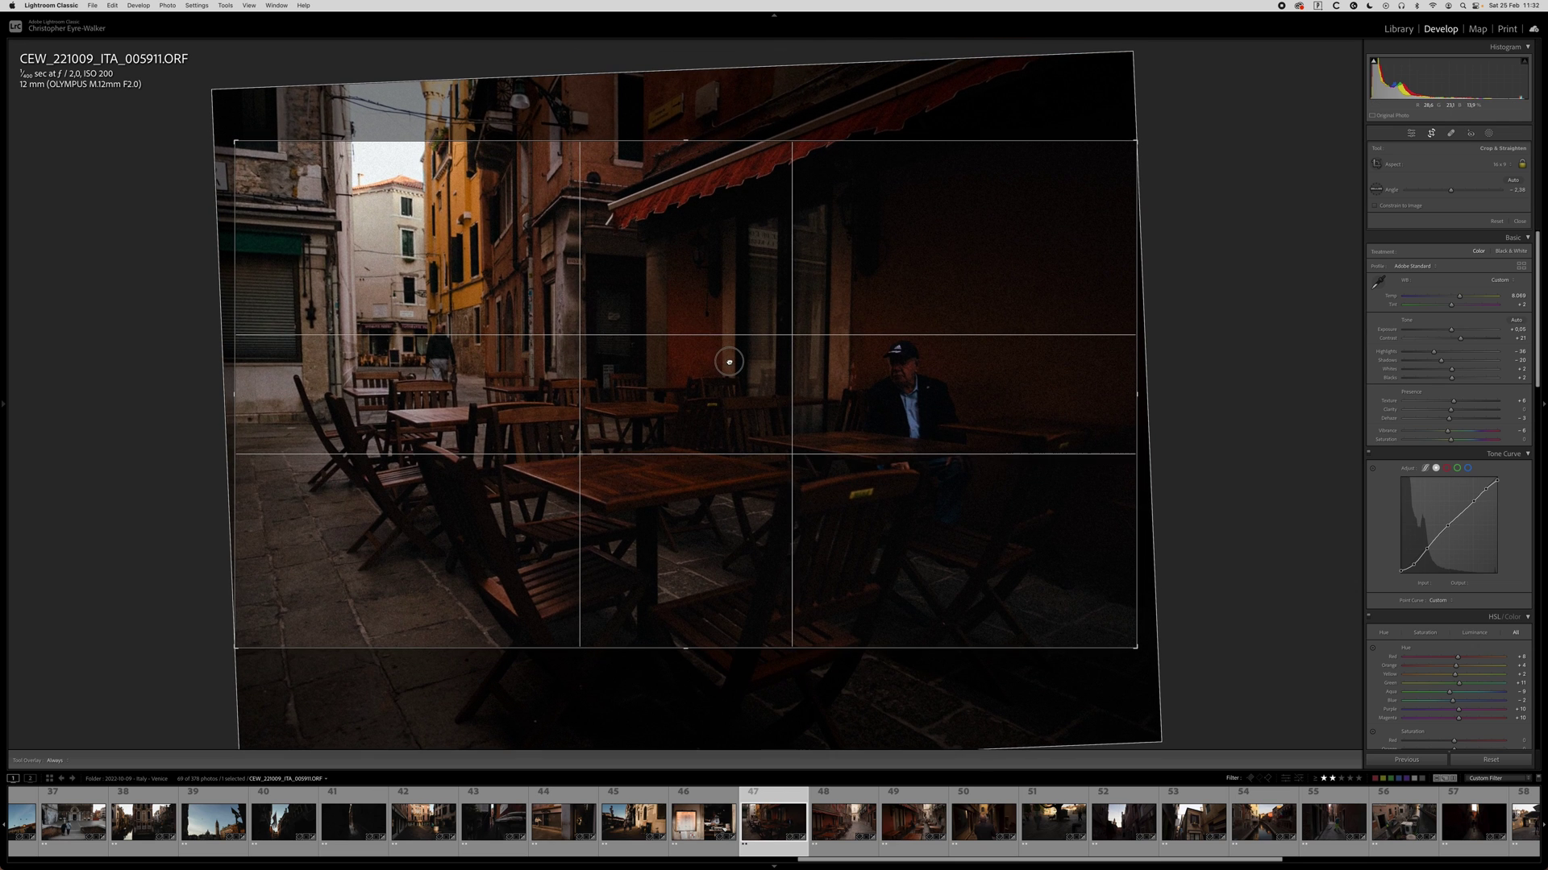
pyautogui.press('Return')
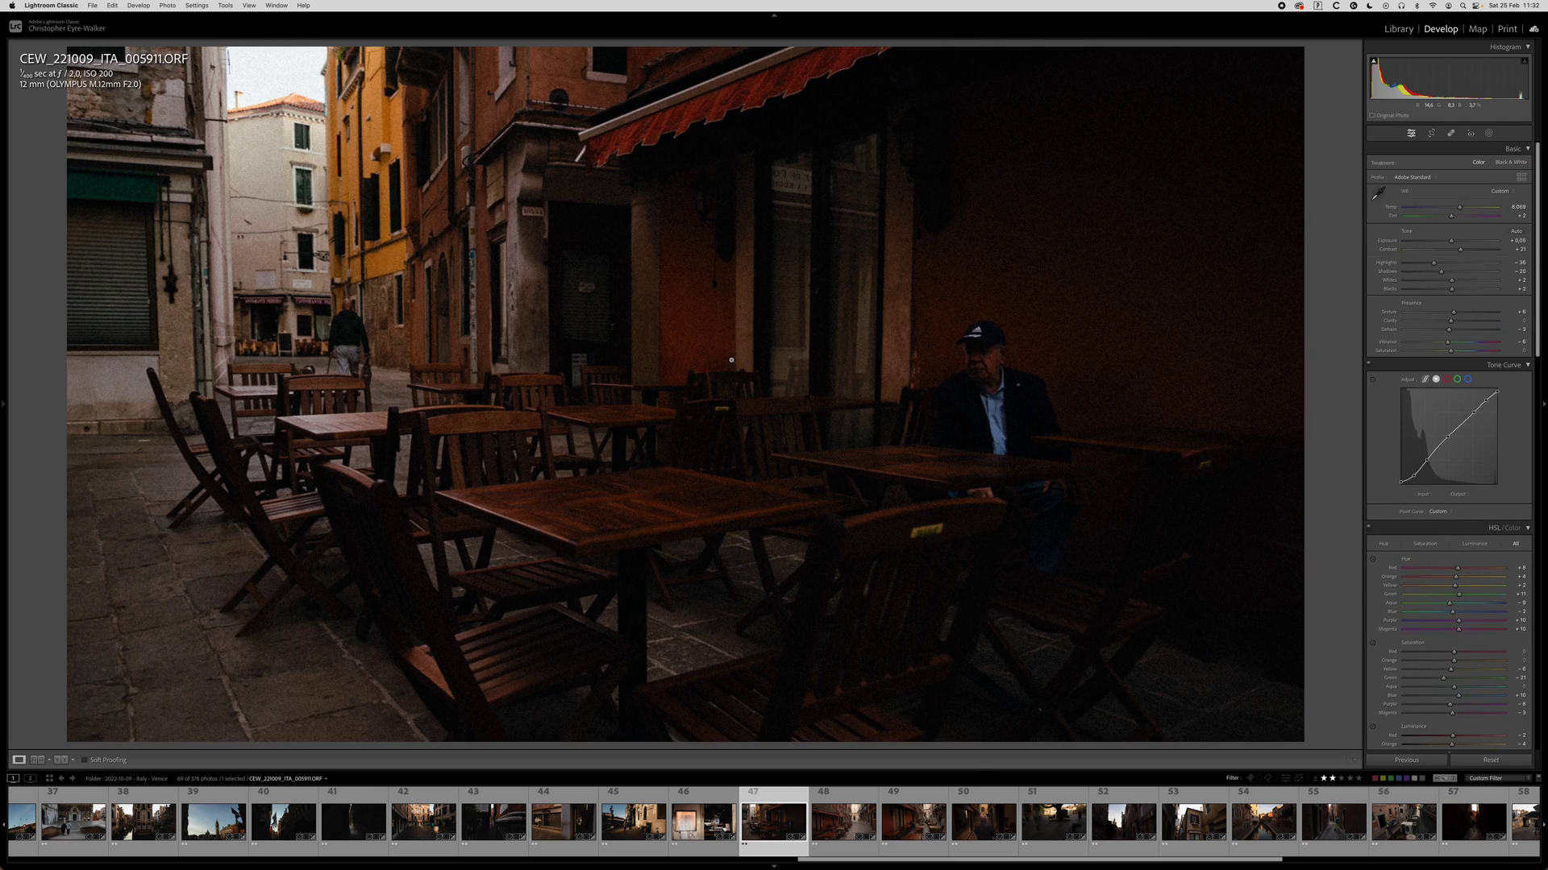
pyautogui.press('r')
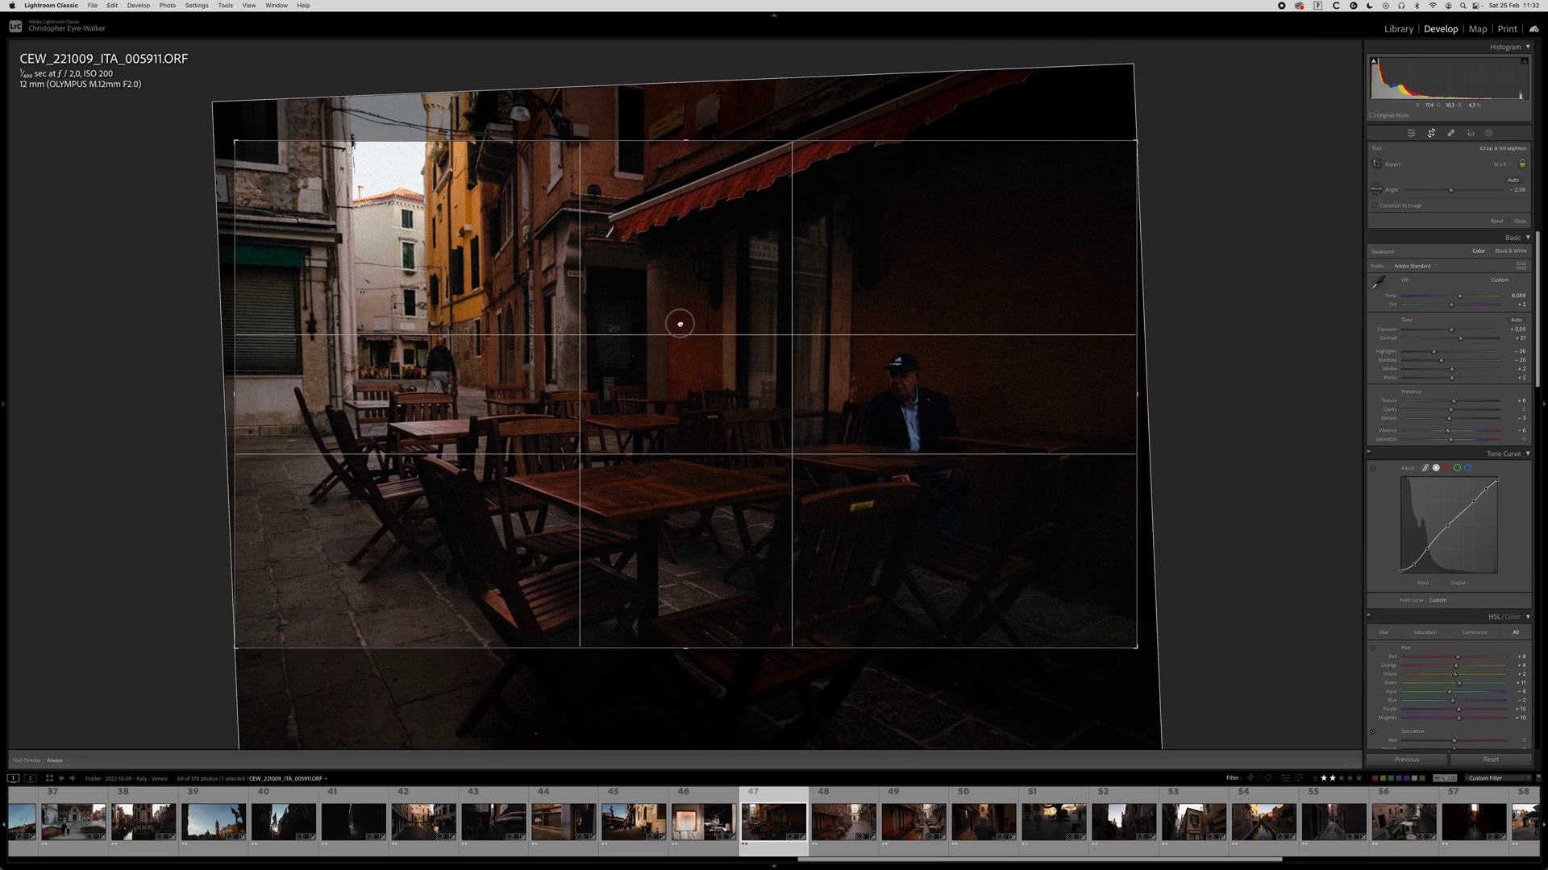
# Add a wide radial gradient mask to the outdoor tables photo, raise its exposure slightly, and position it over the seated man.
pyautogui.hotkey('shift', 'm')
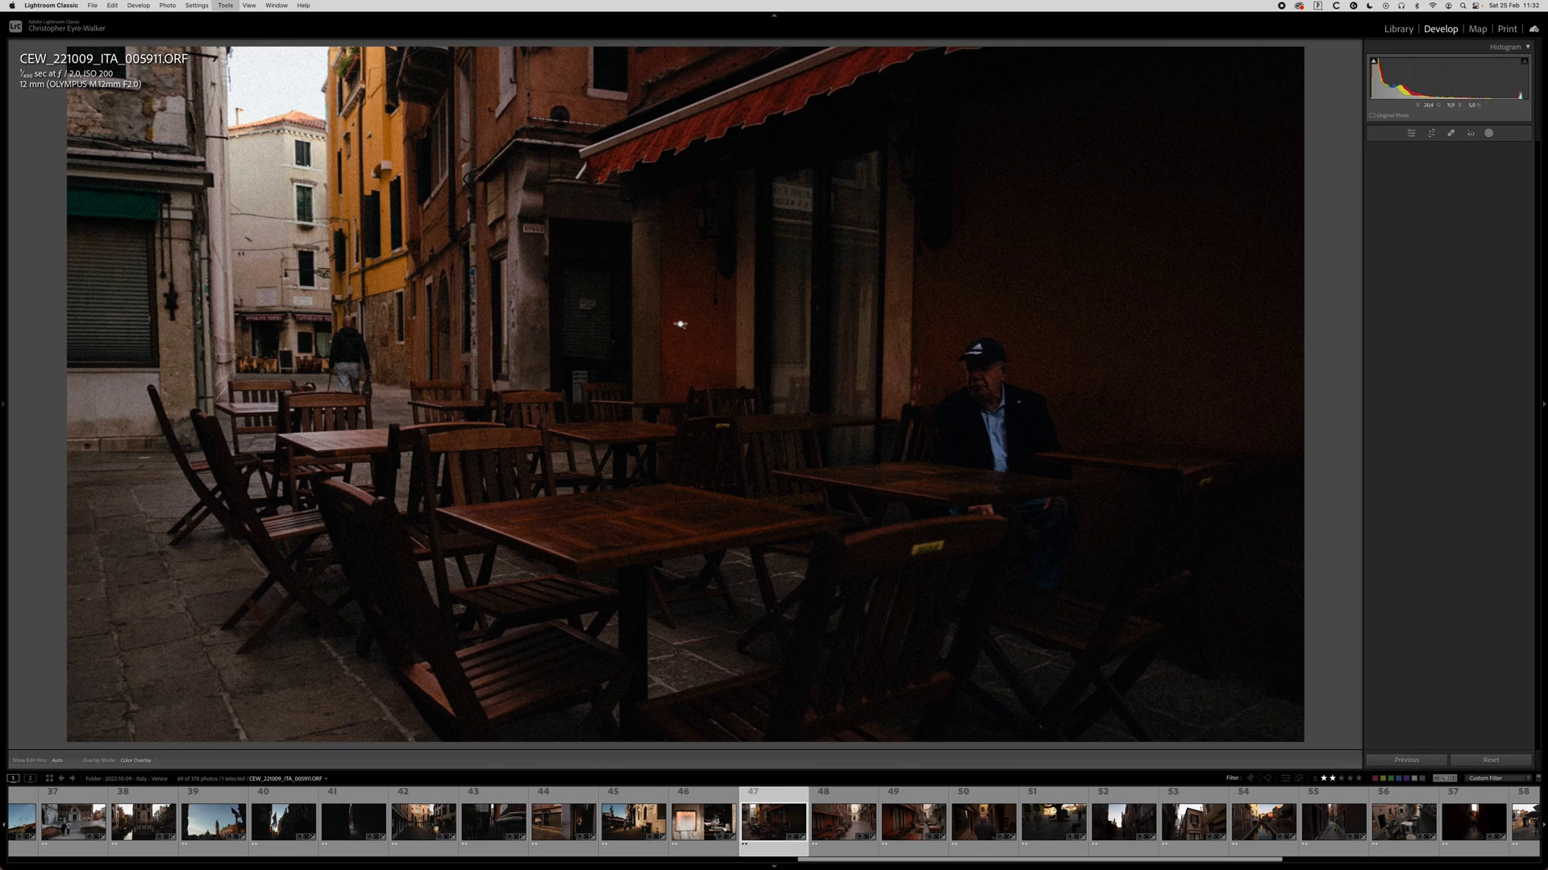
pyautogui.moveTo(526, 413); pyautogui.dragTo(984, 608)
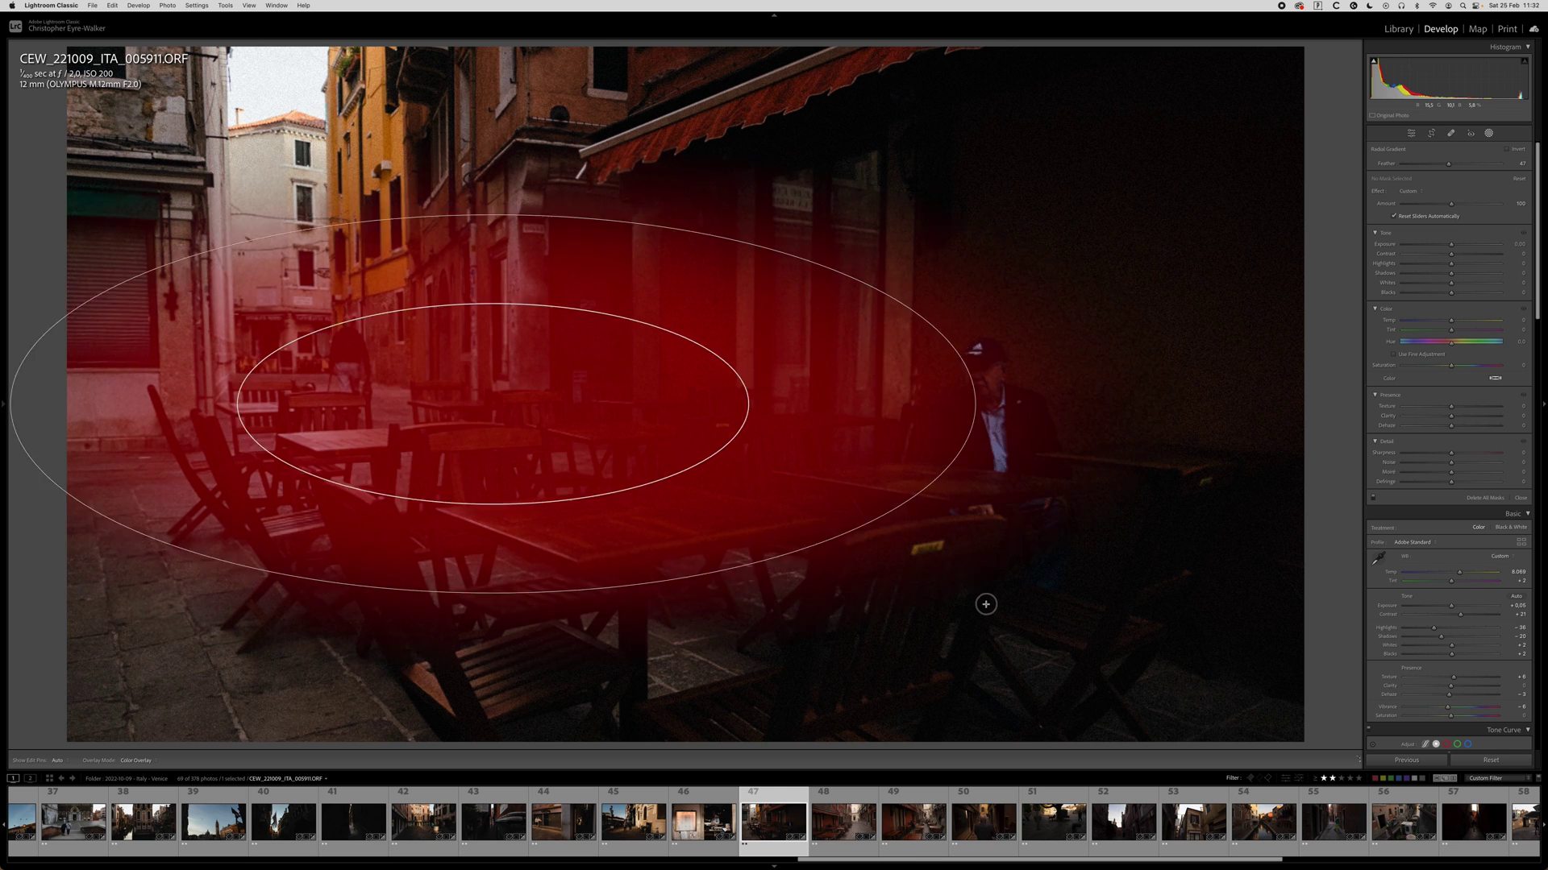
pyautogui.moveTo(564, 398); pyautogui.dragTo(651, 413)
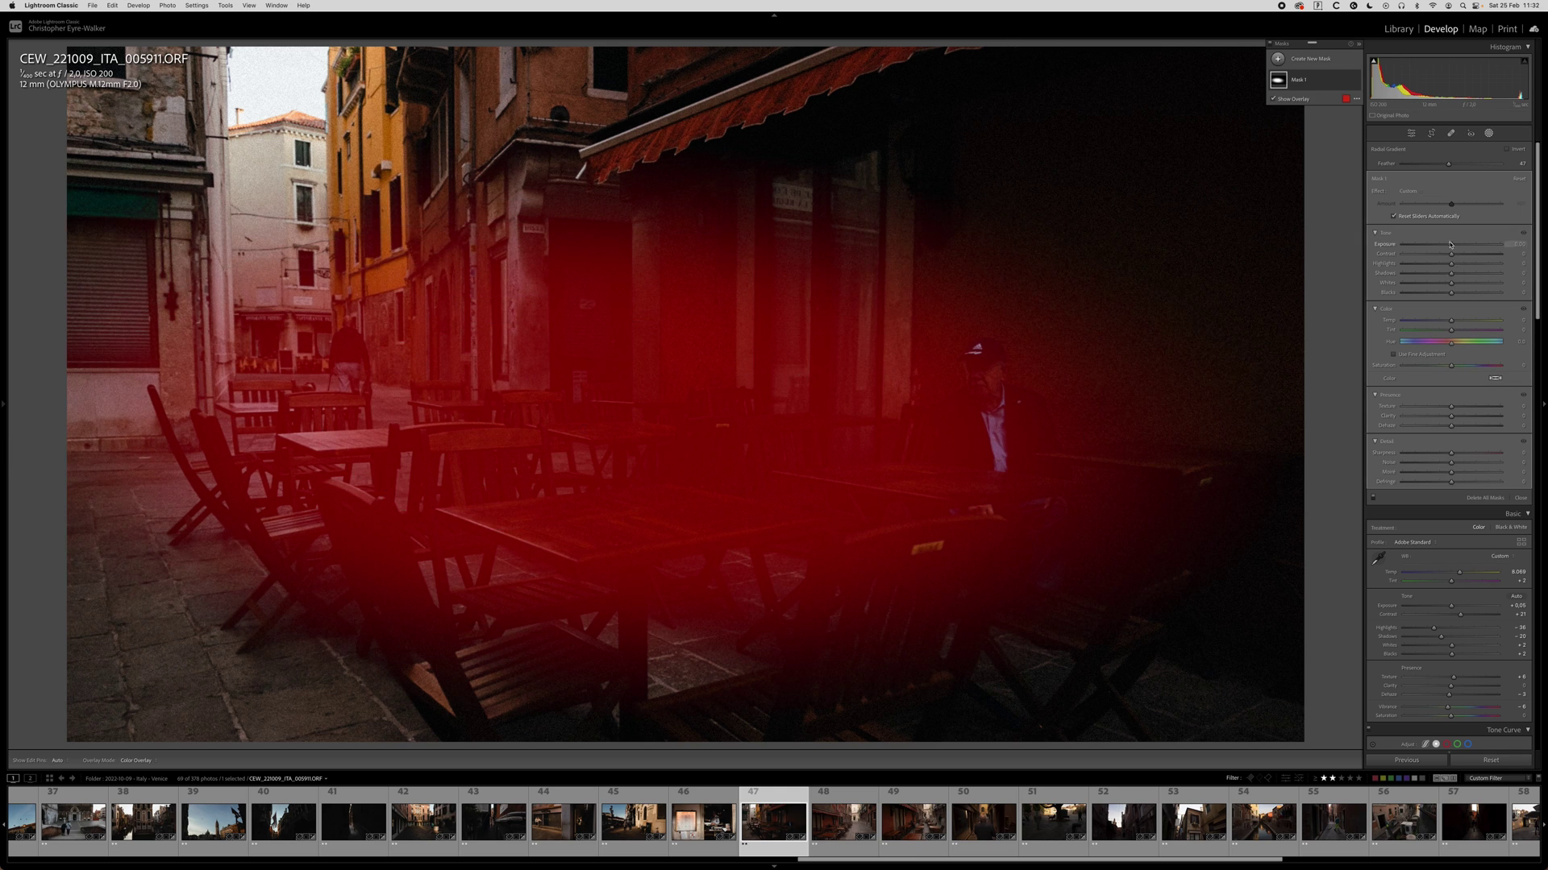
pyautogui.moveTo(1453, 246); pyautogui.dragTo(1458, 246)
pyautogui.moveTo(588, 422); pyautogui.dragTo(967, 430)
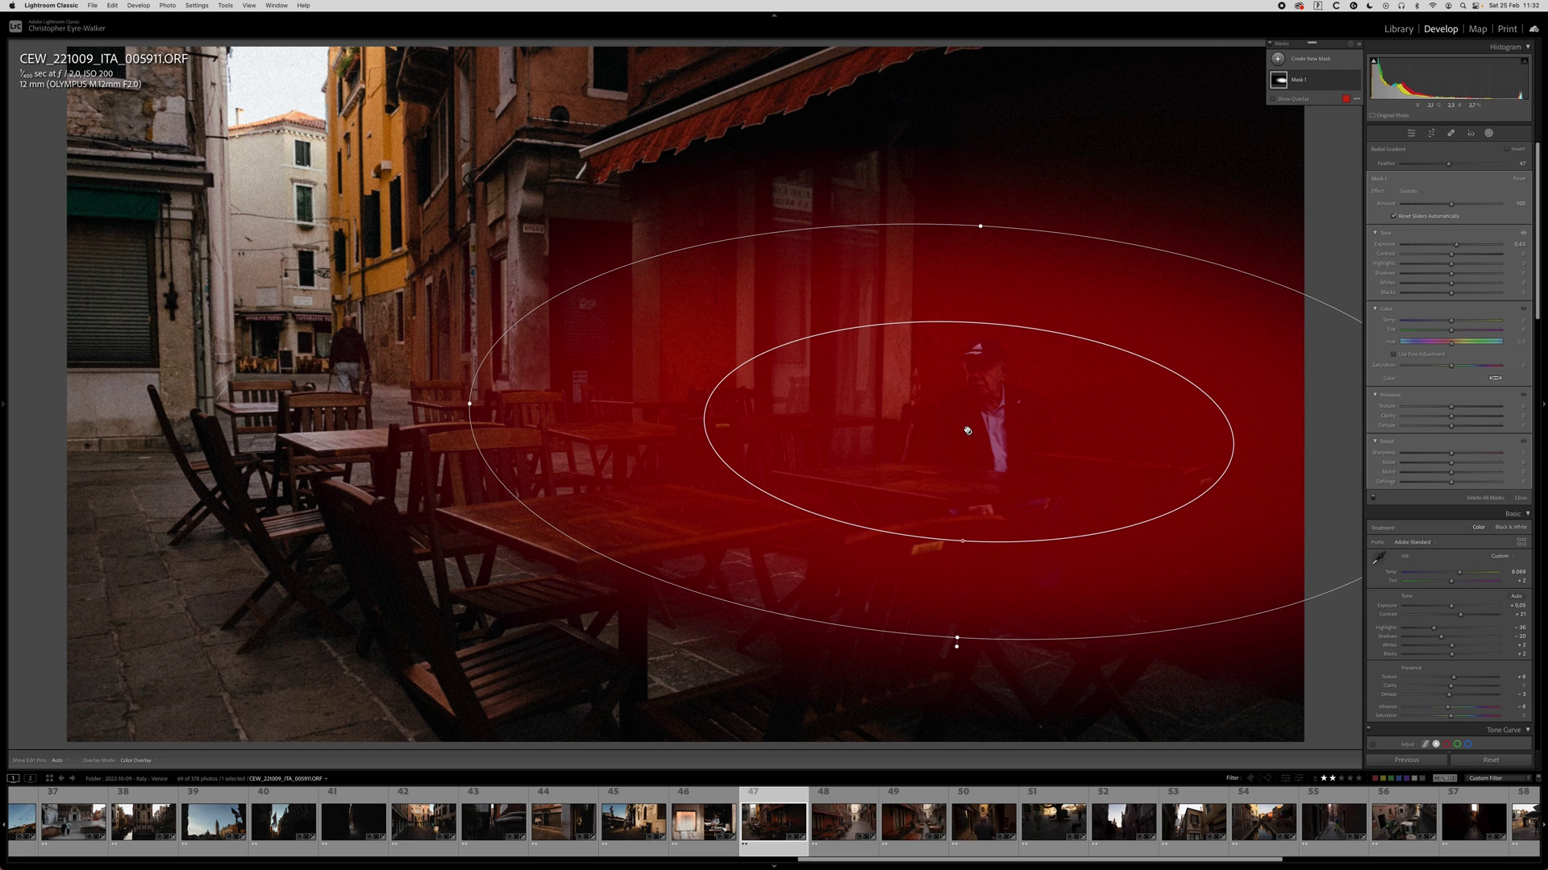
pyautogui.hotkey('shift', 'w')
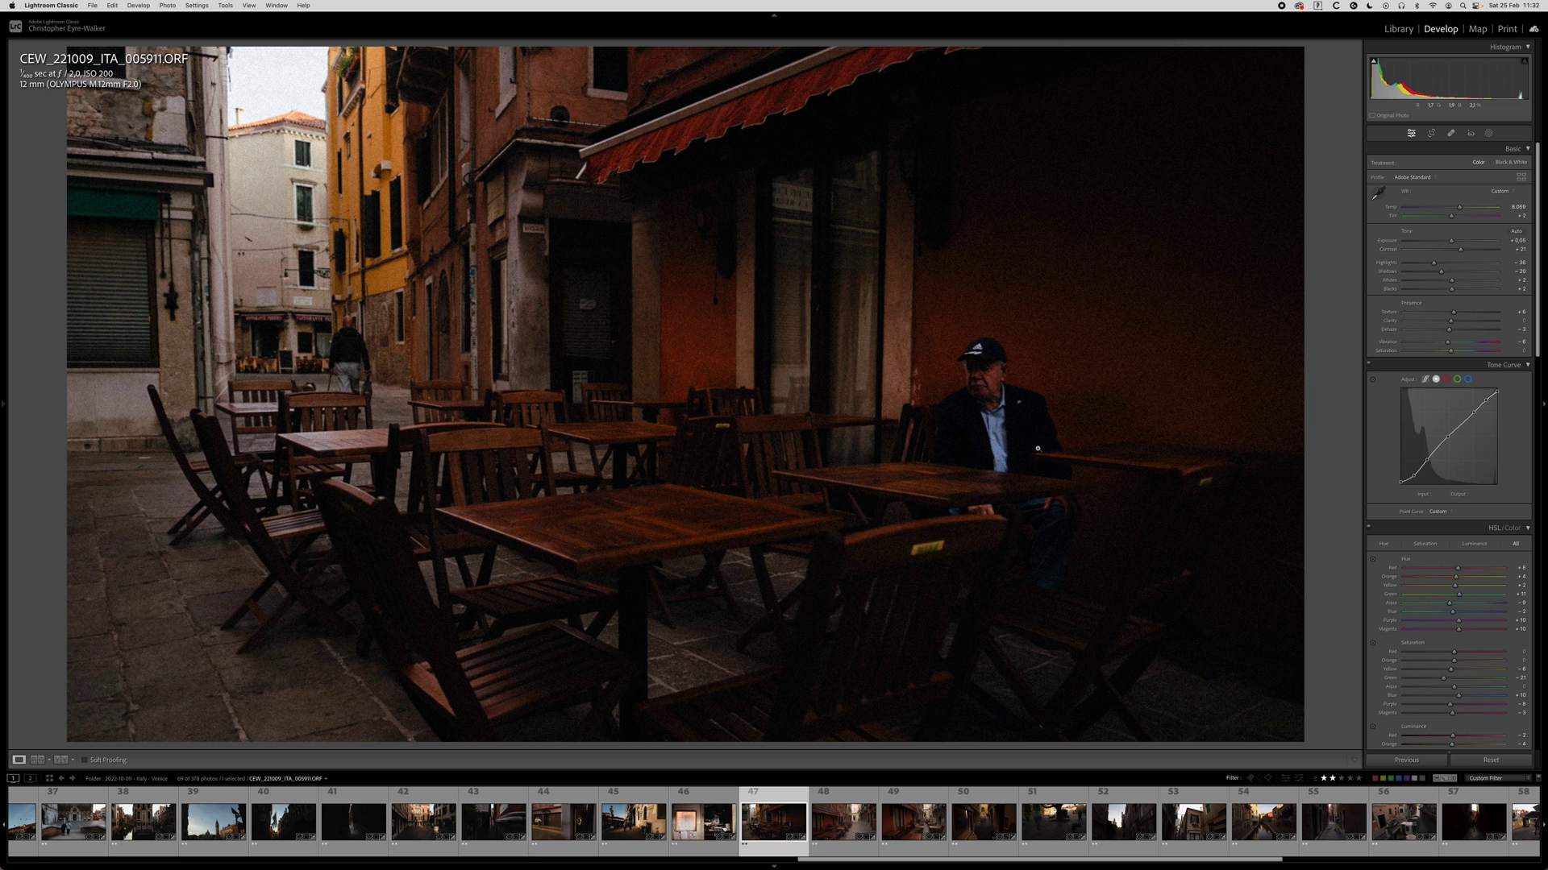
# Move the radial mask back over the tables in the centre of the photo and widen it towards the seated man.
pyautogui.hotkey('shift', 'm')
pyautogui.moveTo(970, 432); pyautogui.dragTo(600, 442)
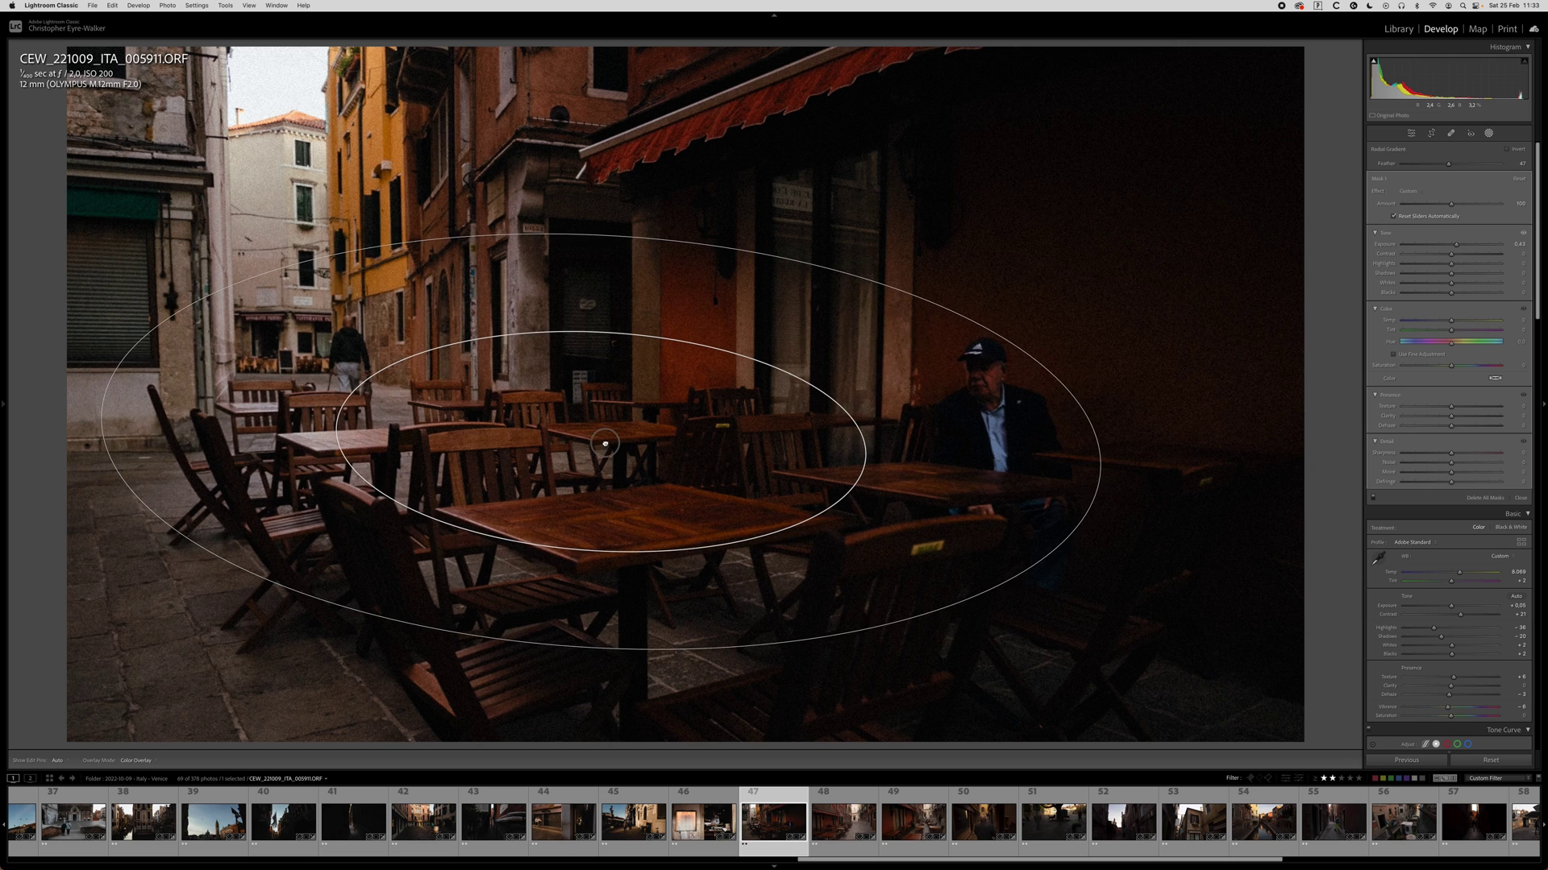
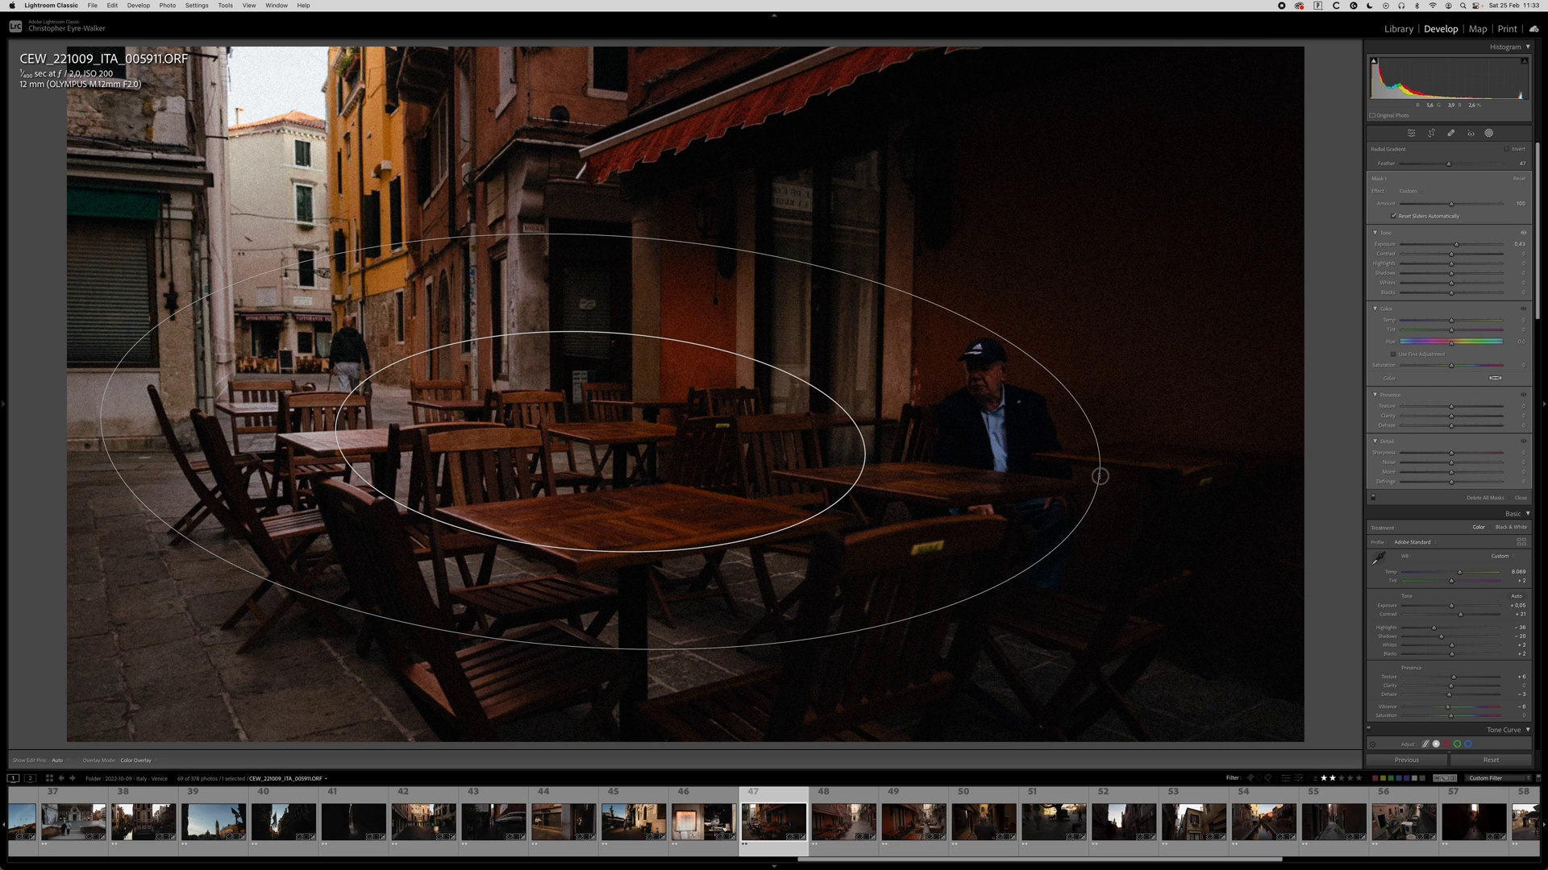
pyautogui.moveTo(1100, 469); pyautogui.dragTo(1143, 464)
pyautogui.moveTo(652, 450); pyautogui.dragTo(633, 452)
pyautogui.press('Return')
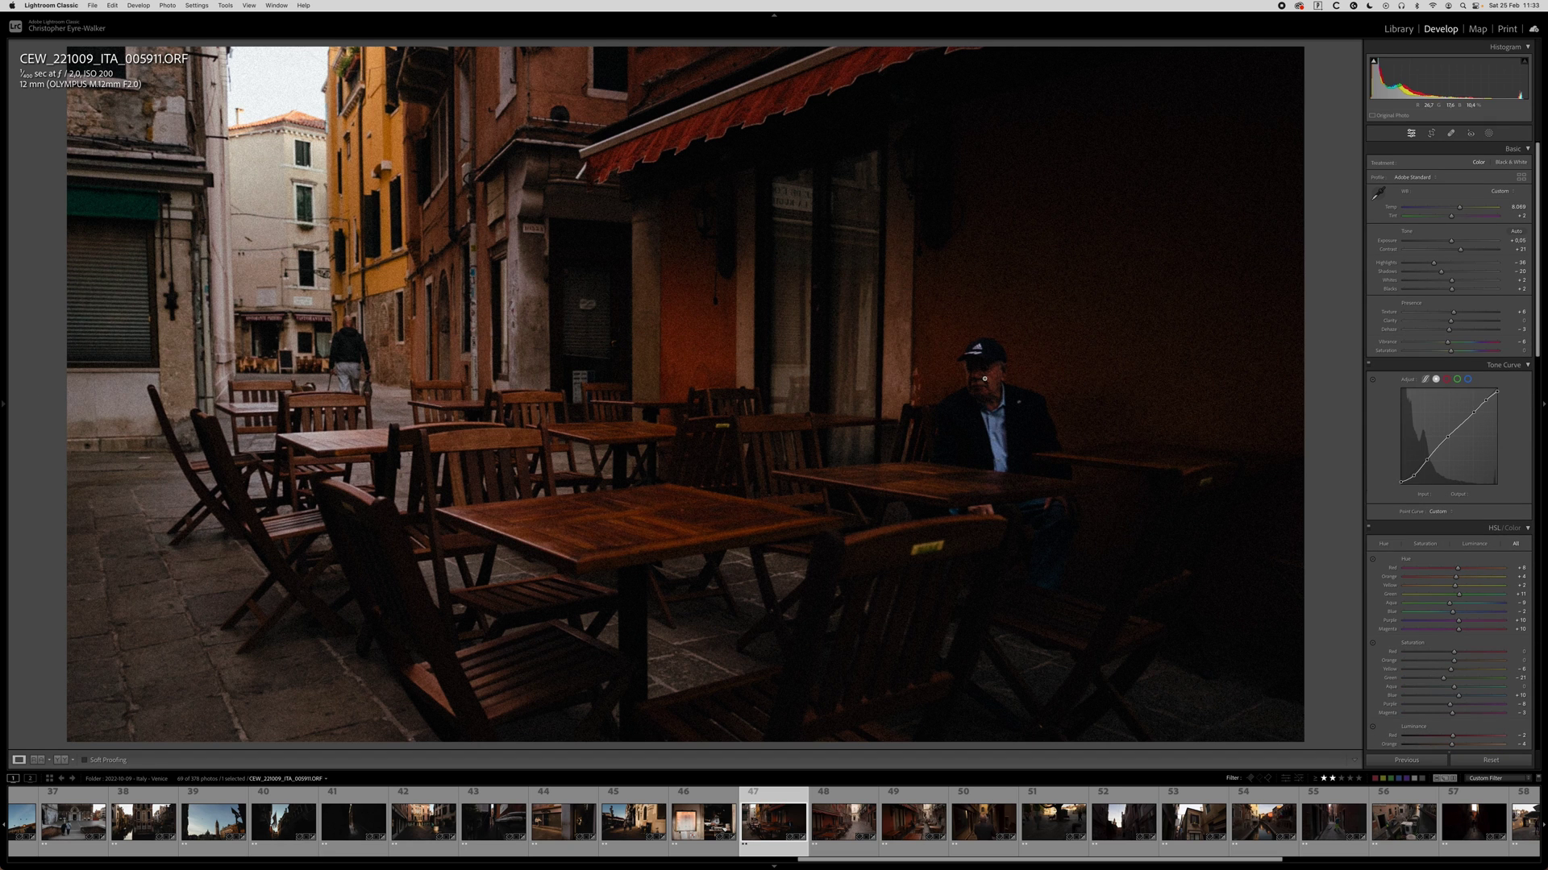
# Try to heal the white logo on the seated man's cap with a small brush.
pyautogui.click(984, 379)
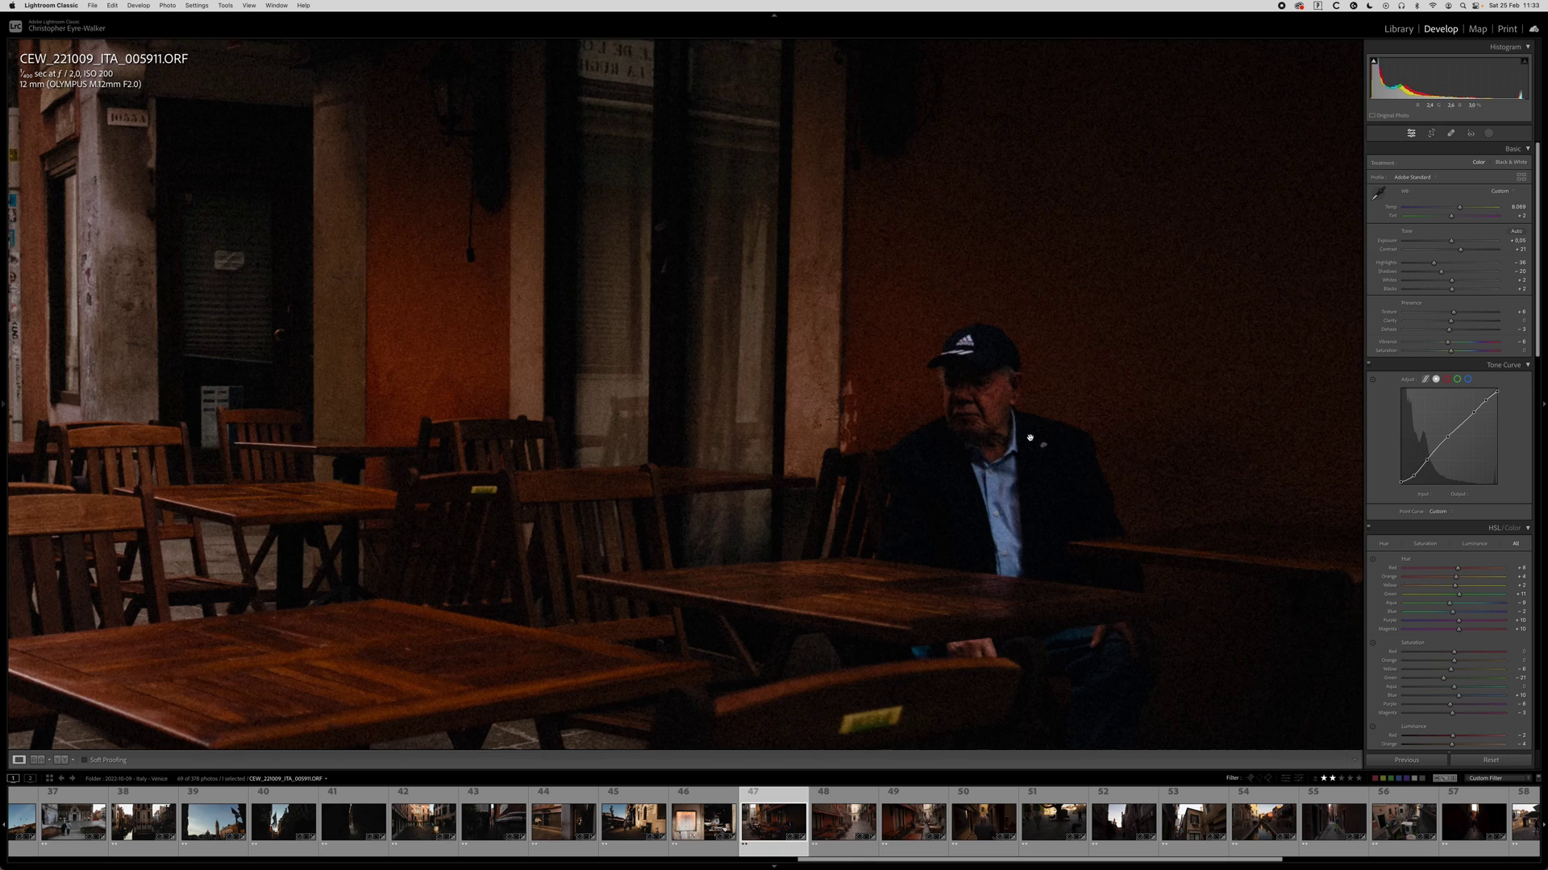
pyautogui.moveTo(974, 470); pyautogui.dragTo(794, 292)
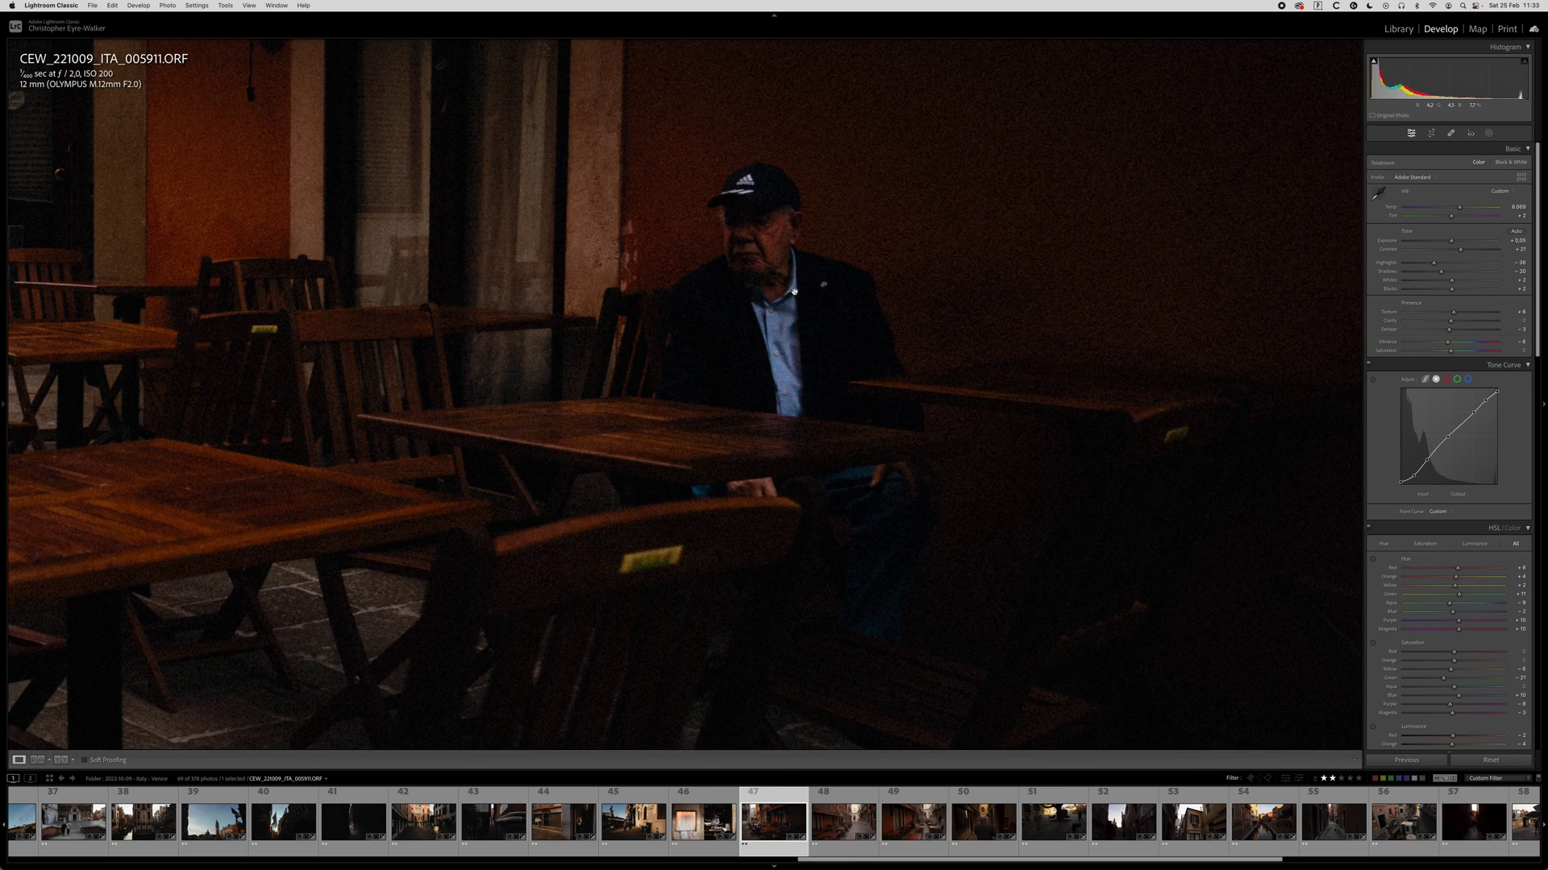
pyautogui.press('q')
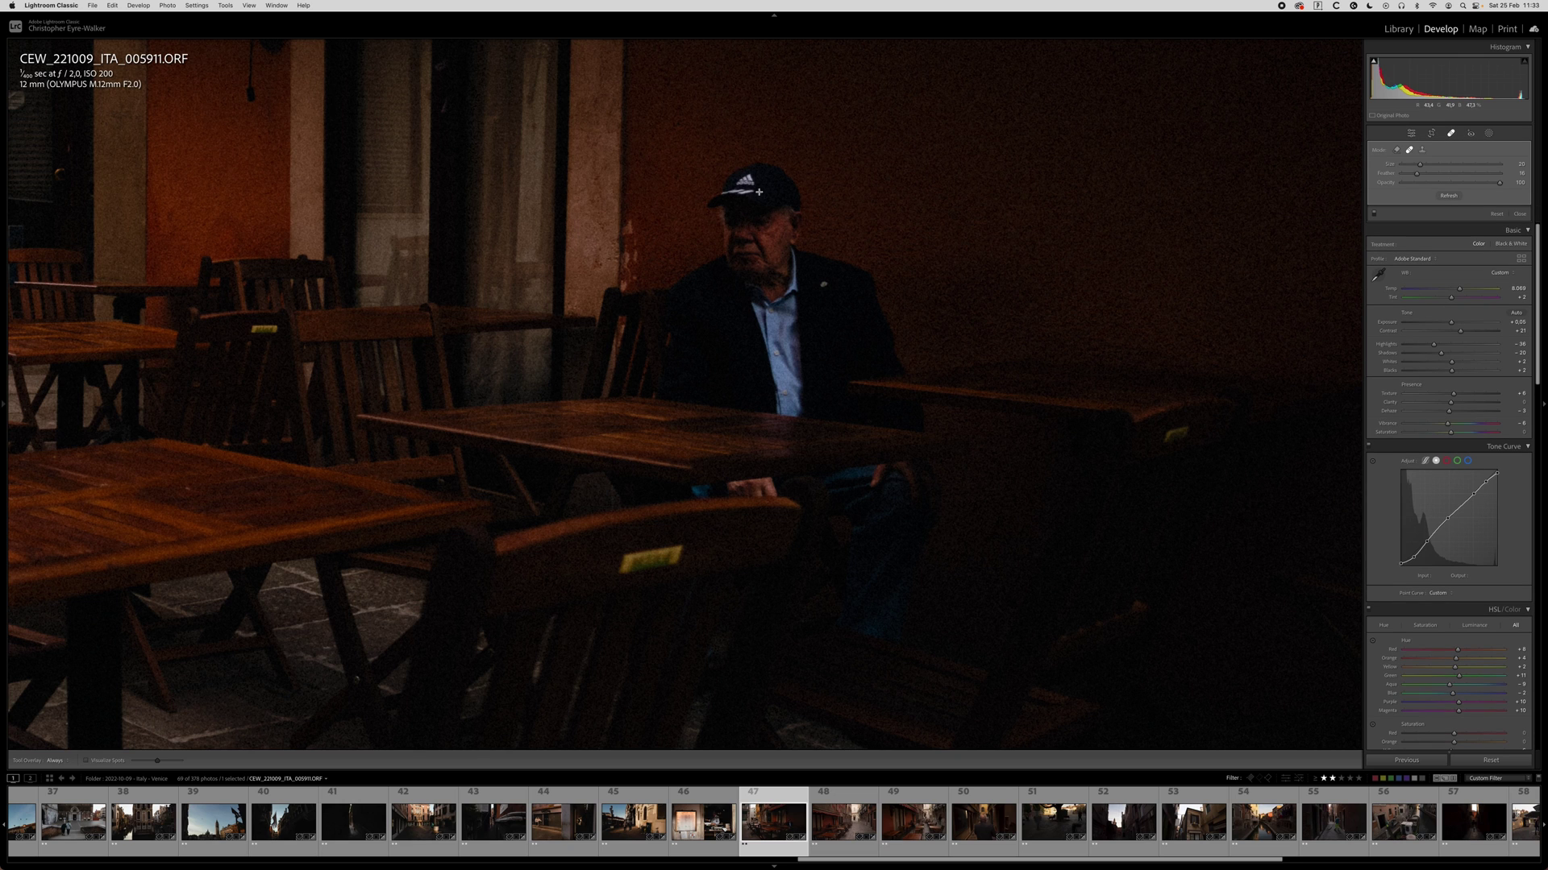
pyautogui.moveTo(735, 183); pyautogui.dragTo(754, 182)
pyautogui.hotkey('ctrl', 'z')
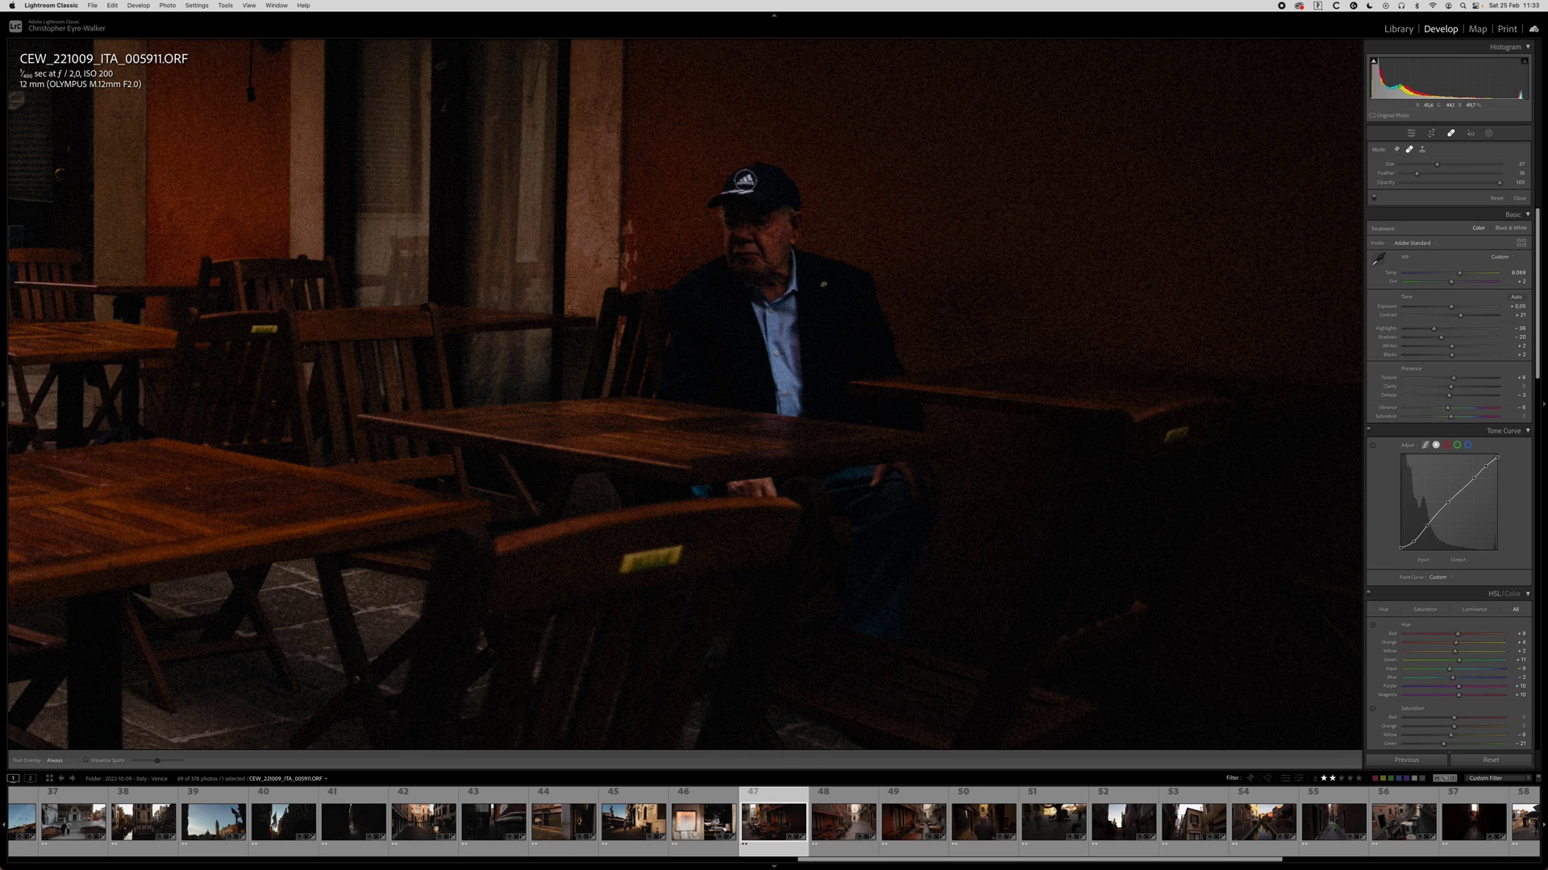
# Heal the logo on the man's cap with a larger brush, sampling his dark jacket, and compare the edit with the original.
pyautogui.scroll(-3, 744, 178)
pyautogui.scroll(3, 745, 179)
pyautogui.click(745, 180)
pyautogui.moveTo(829, 197)
pyautogui.mouseDown()
pyautogui.moveTo(787, 339)
pyautogui.moveTo(832, 326)
pyautogui.mouseUp()
pyautogui.moveTo(745, 181); pyautogui.dragTo(750, 178)
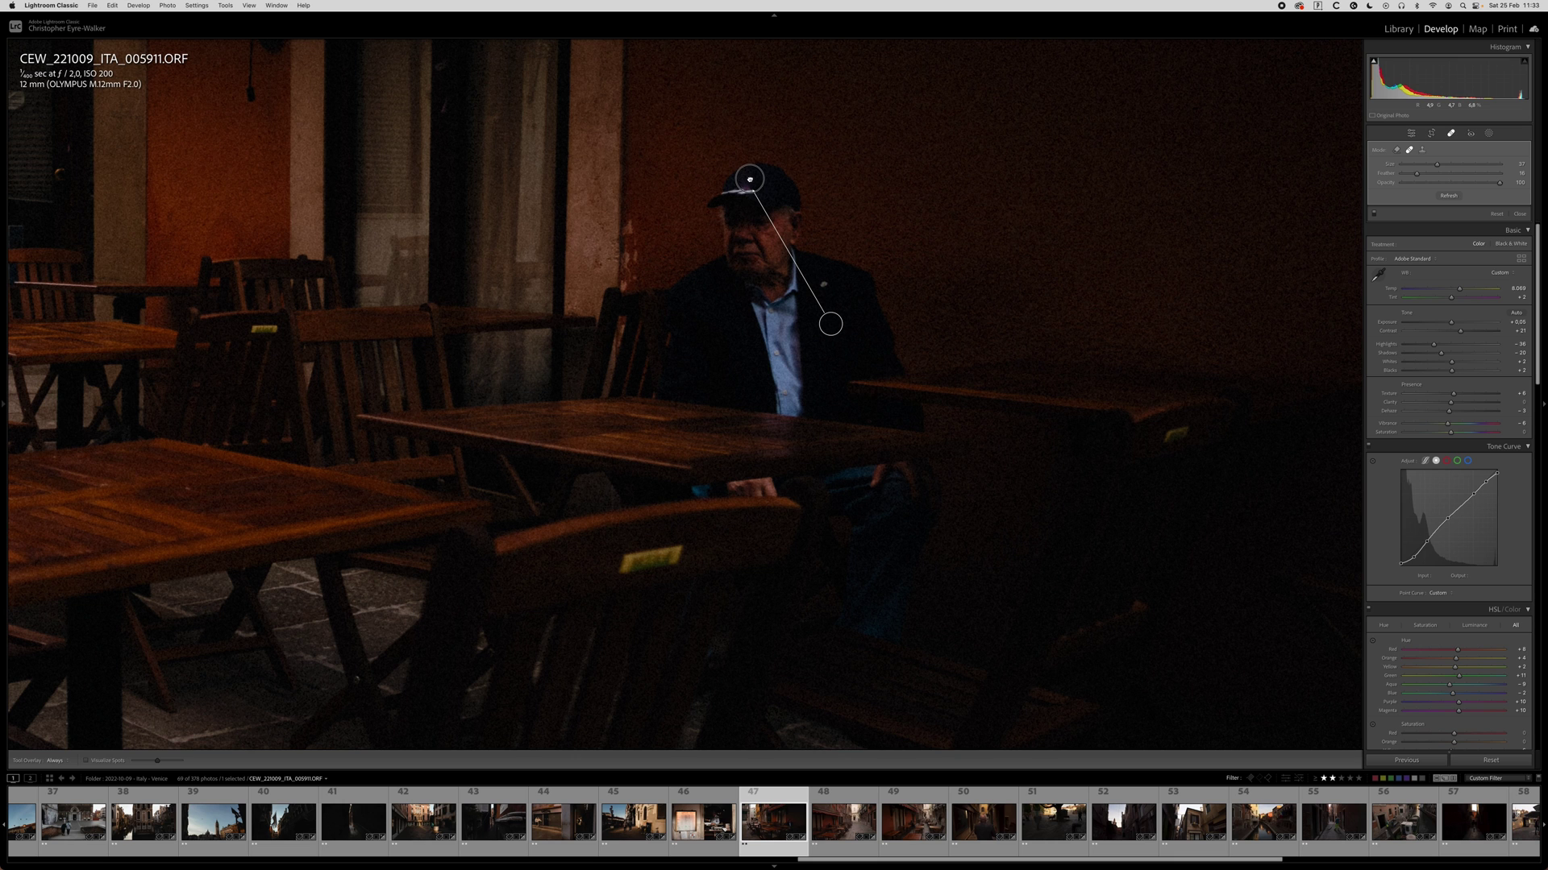
pyautogui.press('q')
pyautogui.click(692, 361)
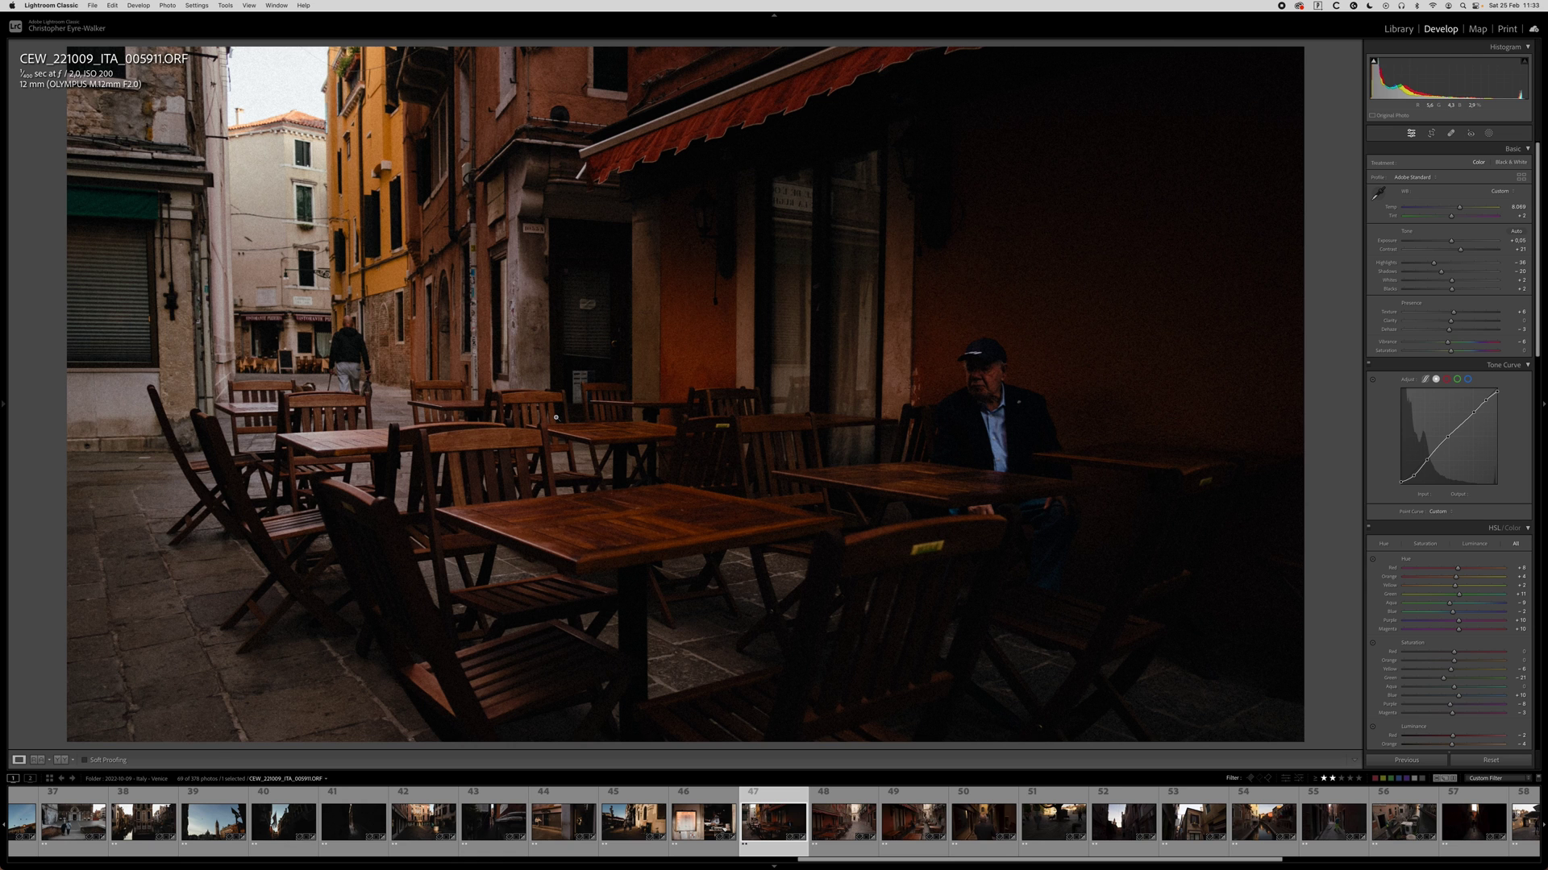
pyautogui.press('\\')
pyautogui.press('\\')
# Copy the outdoor tables photo's settings without healing, transform, crop and masking, and apply them to the next photo of the alley.
pyautogui.press('super+shift+c')
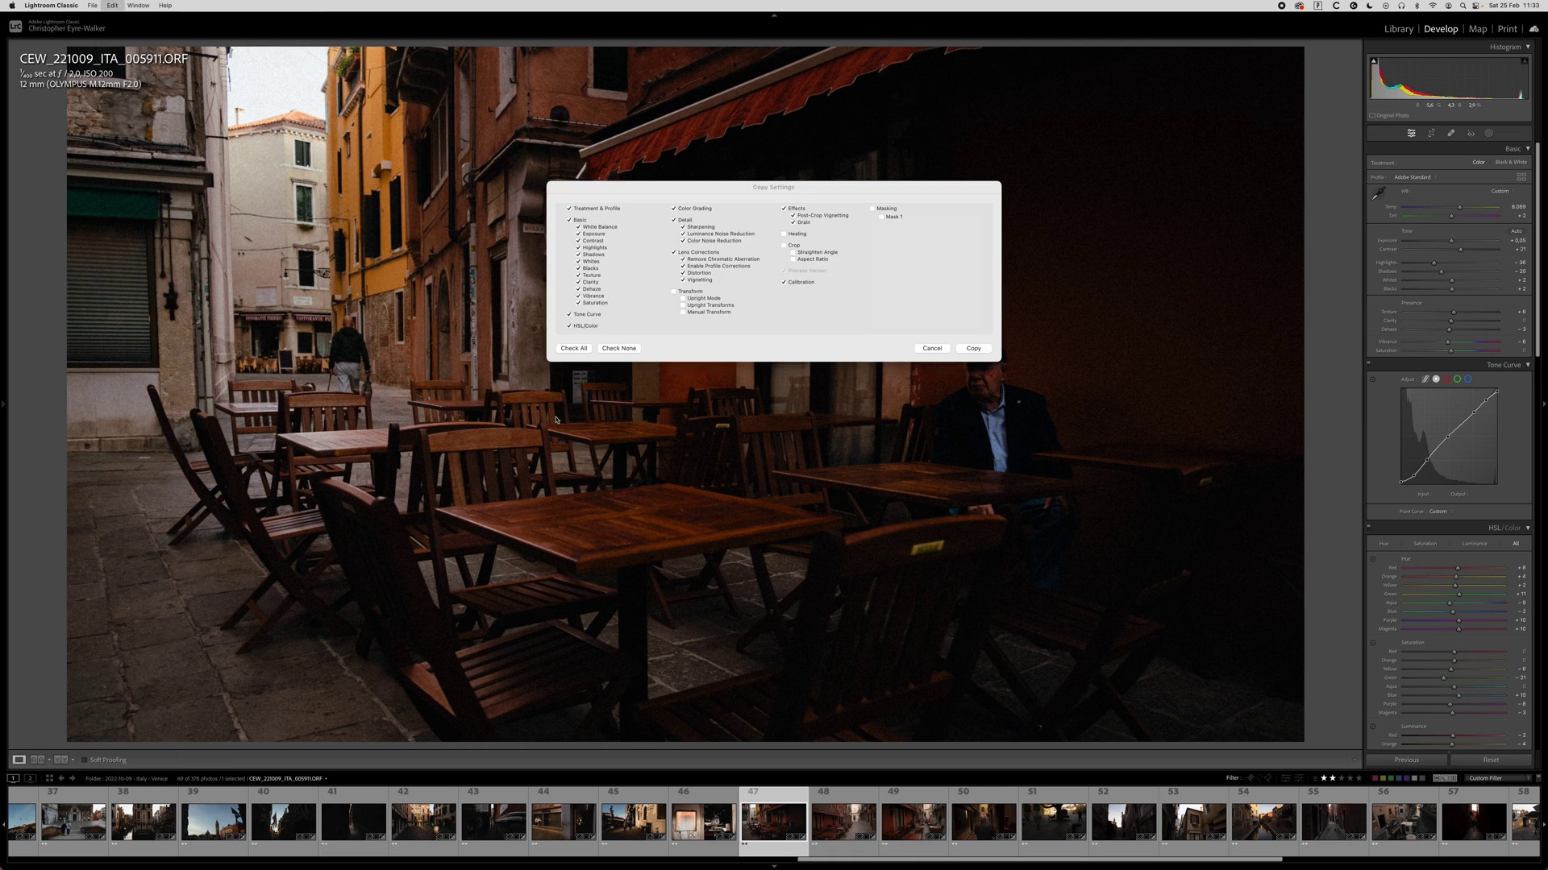
pyautogui.press('Return')
pyautogui.press('Right')
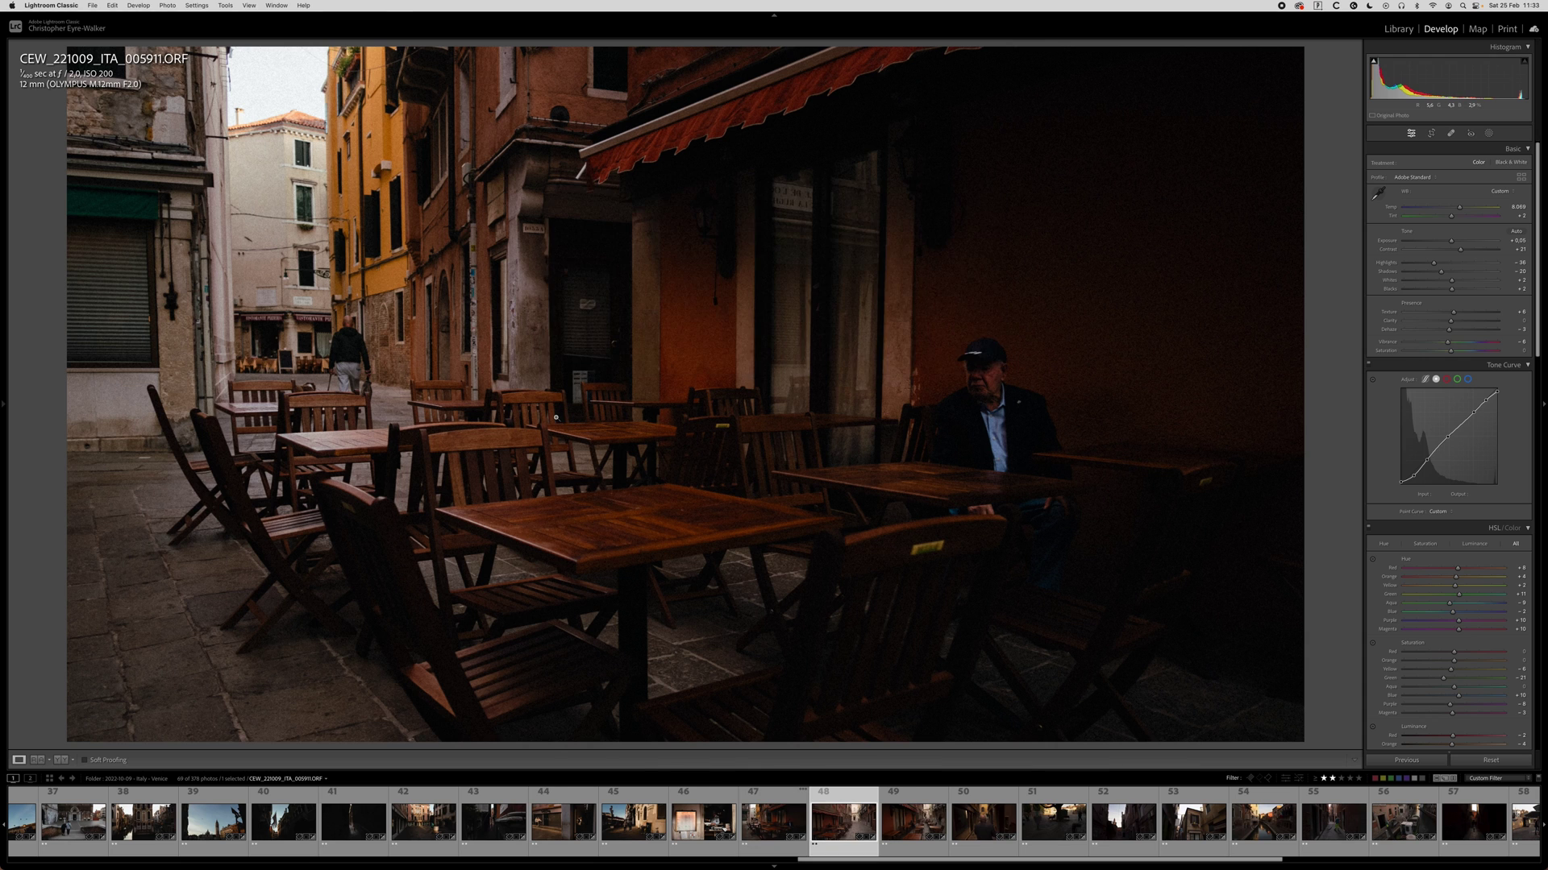
pyautogui.press('super+shift+v')
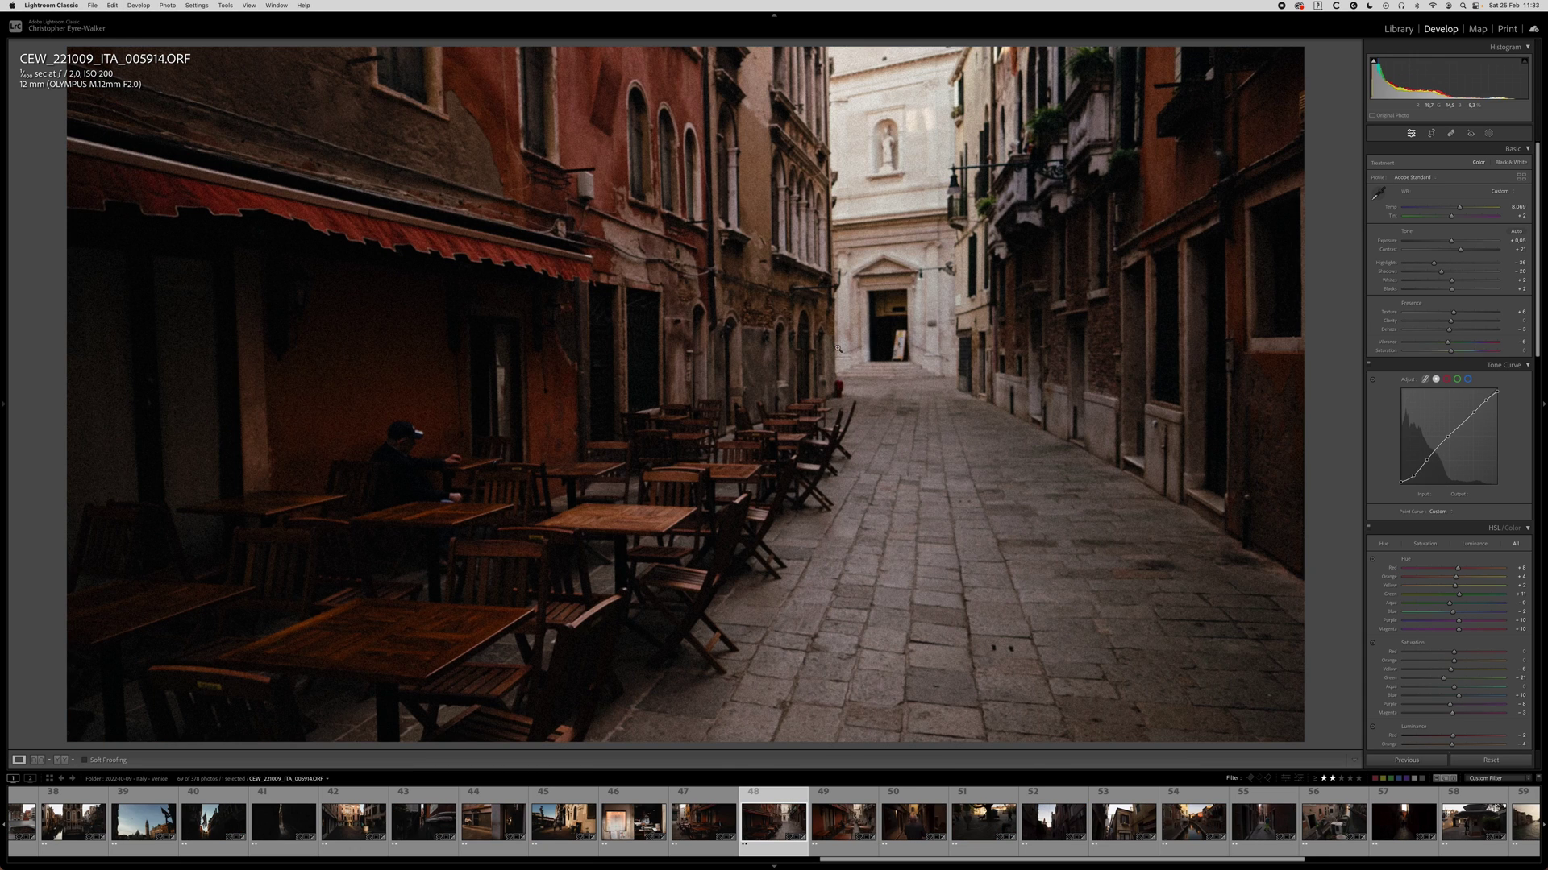
# Straighten the alley photo with a slight rotation and reposition the crop to include more of the church façade's top.
pyautogui.press('r')
pyautogui.moveTo(1235, 348); pyautogui.dragTo(1234, 358)
pyautogui.moveTo(728, 361); pyautogui.dragTo(799, 397)
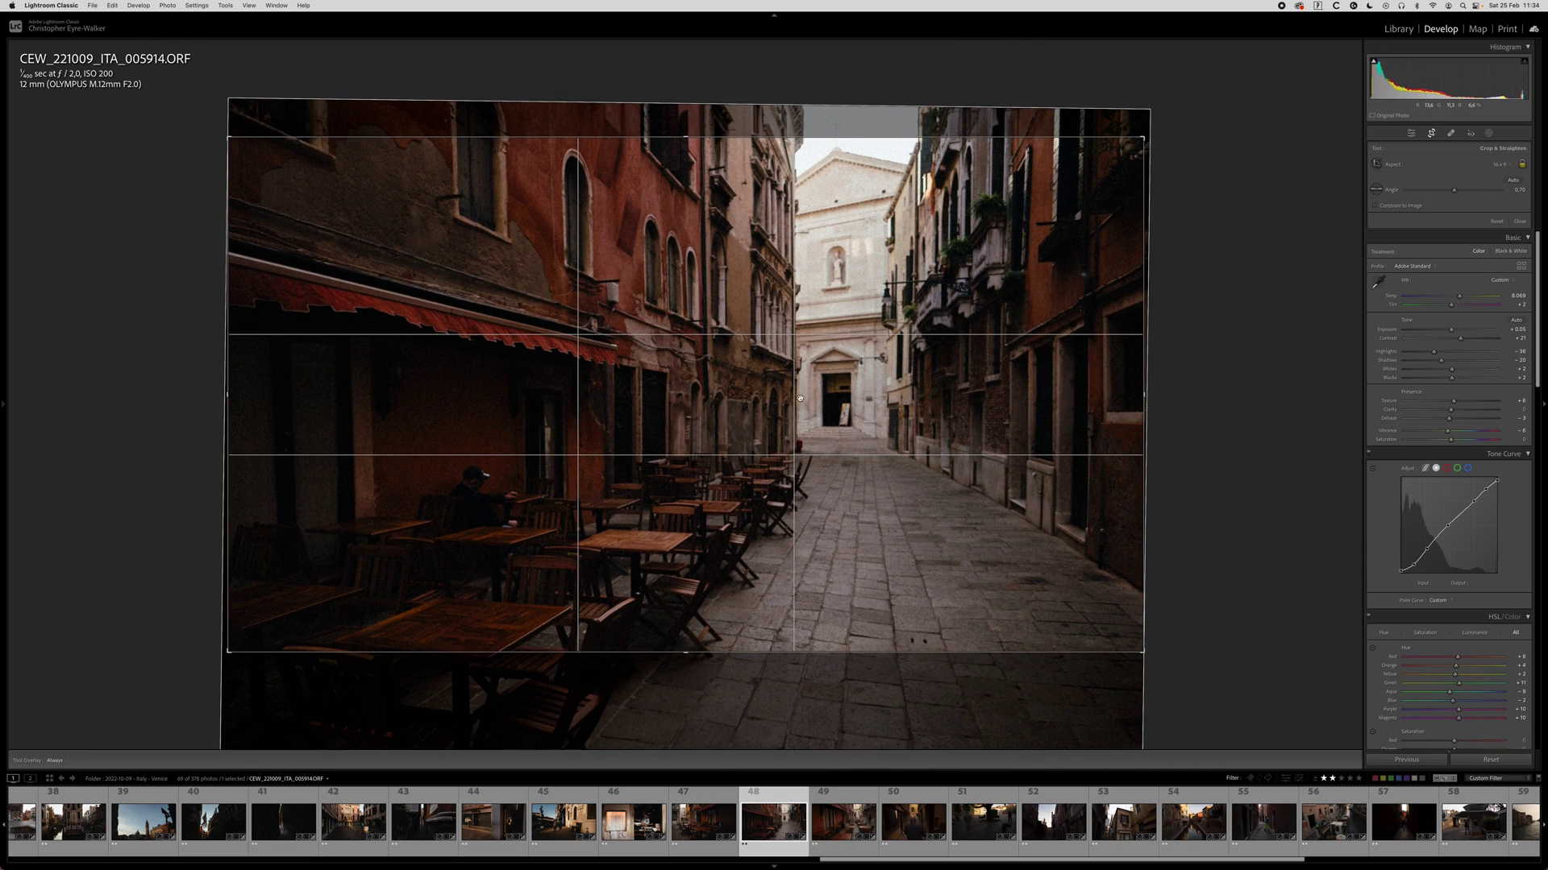
pyautogui.press('Return')
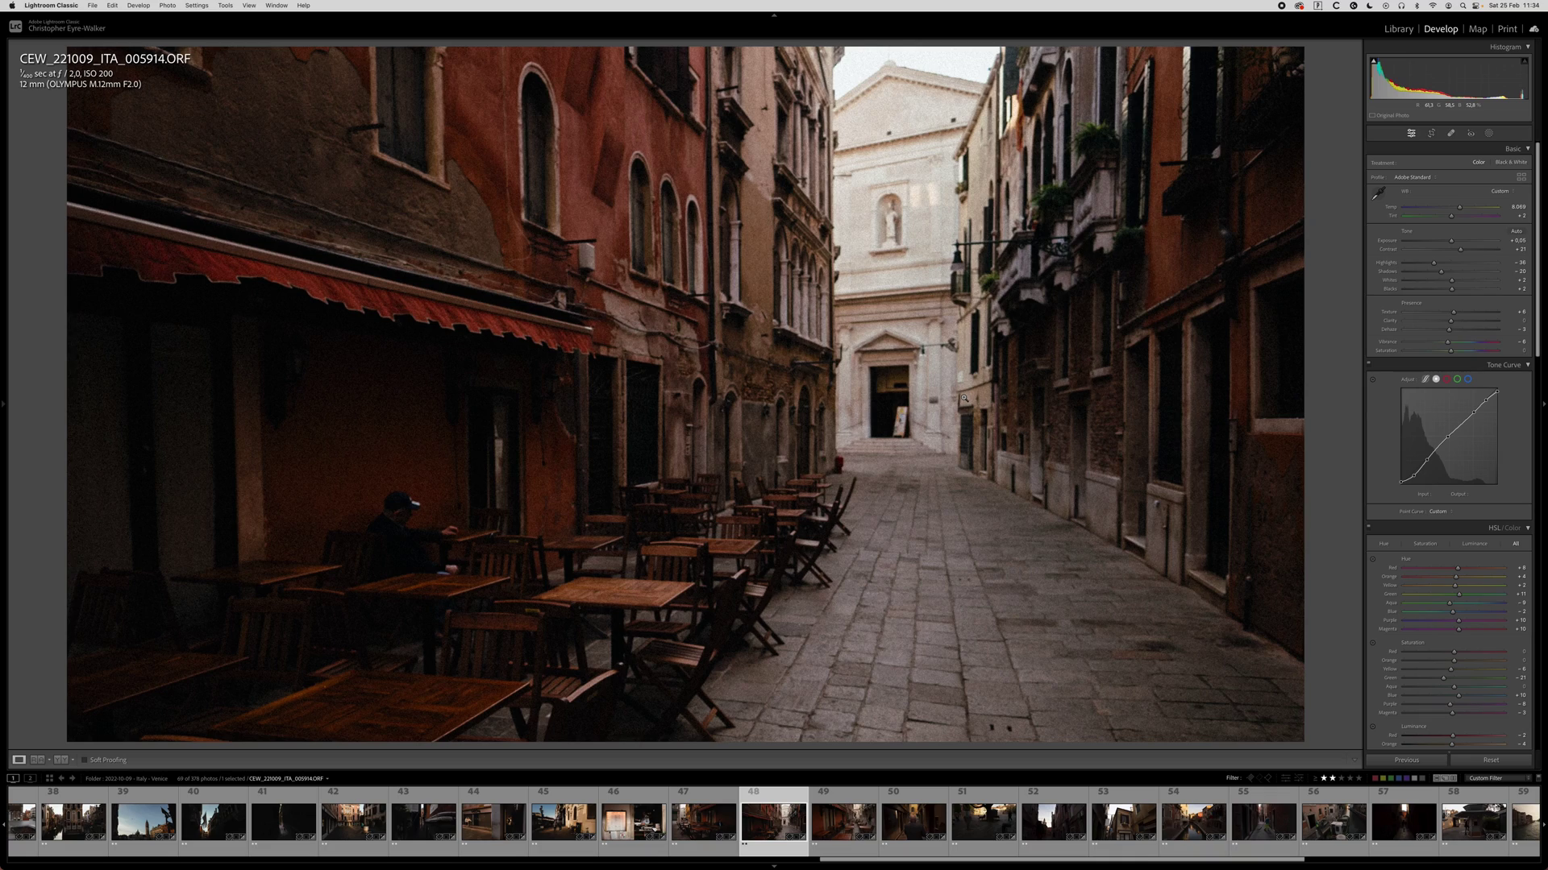
# Examine the alley photo up close, covering the church entrance, paving, outdoor tables and seated man.
pyautogui.click(788, 441)
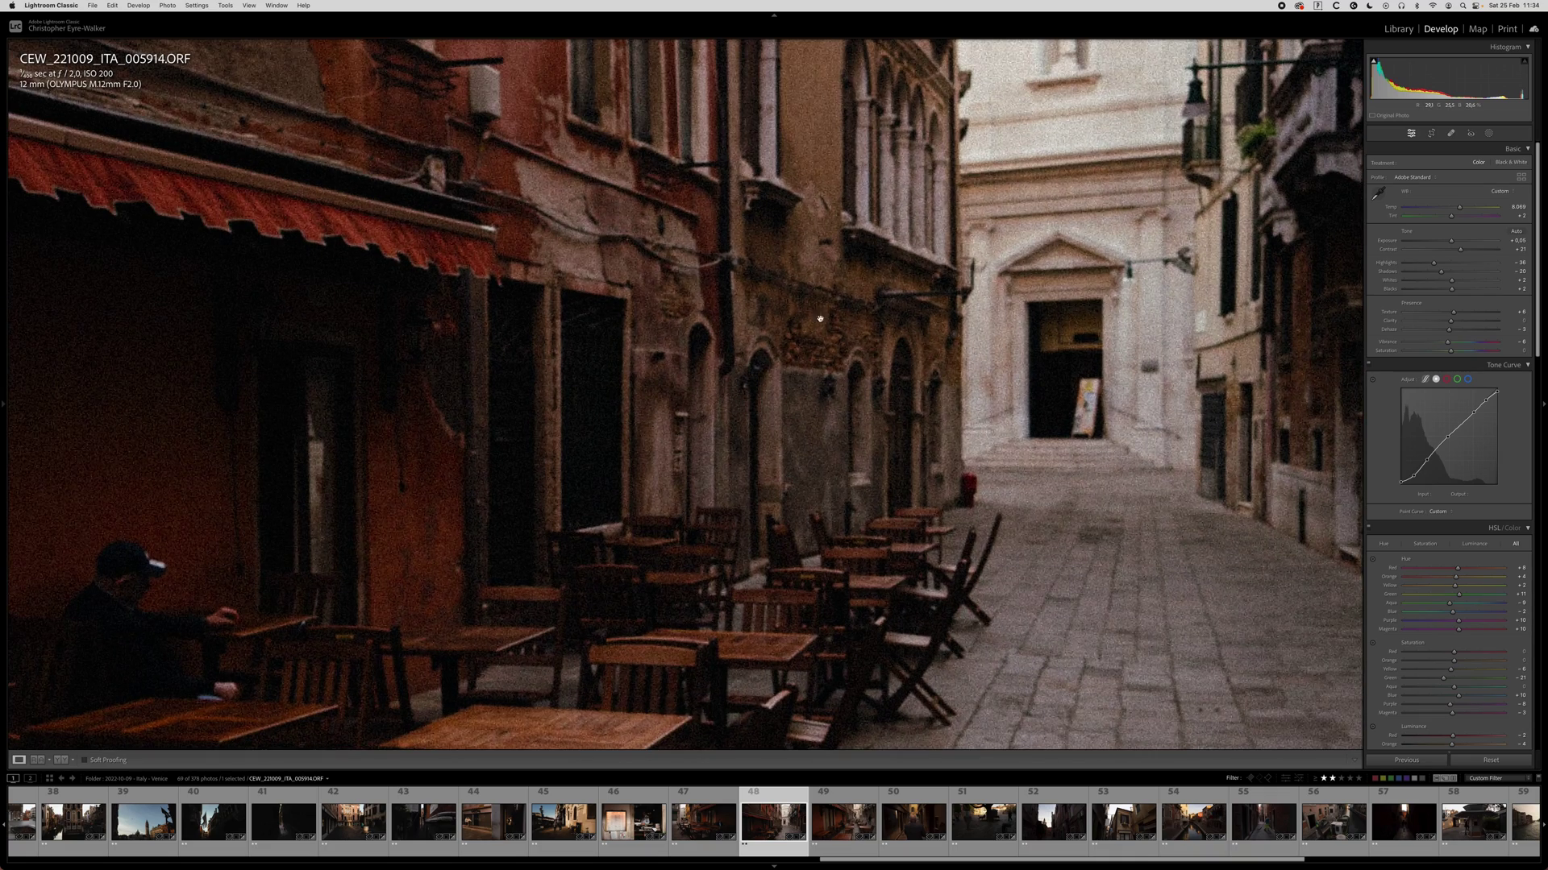
pyautogui.scroll(-5, 811, 295)
pyautogui.hscroll(-5, 811, 295)
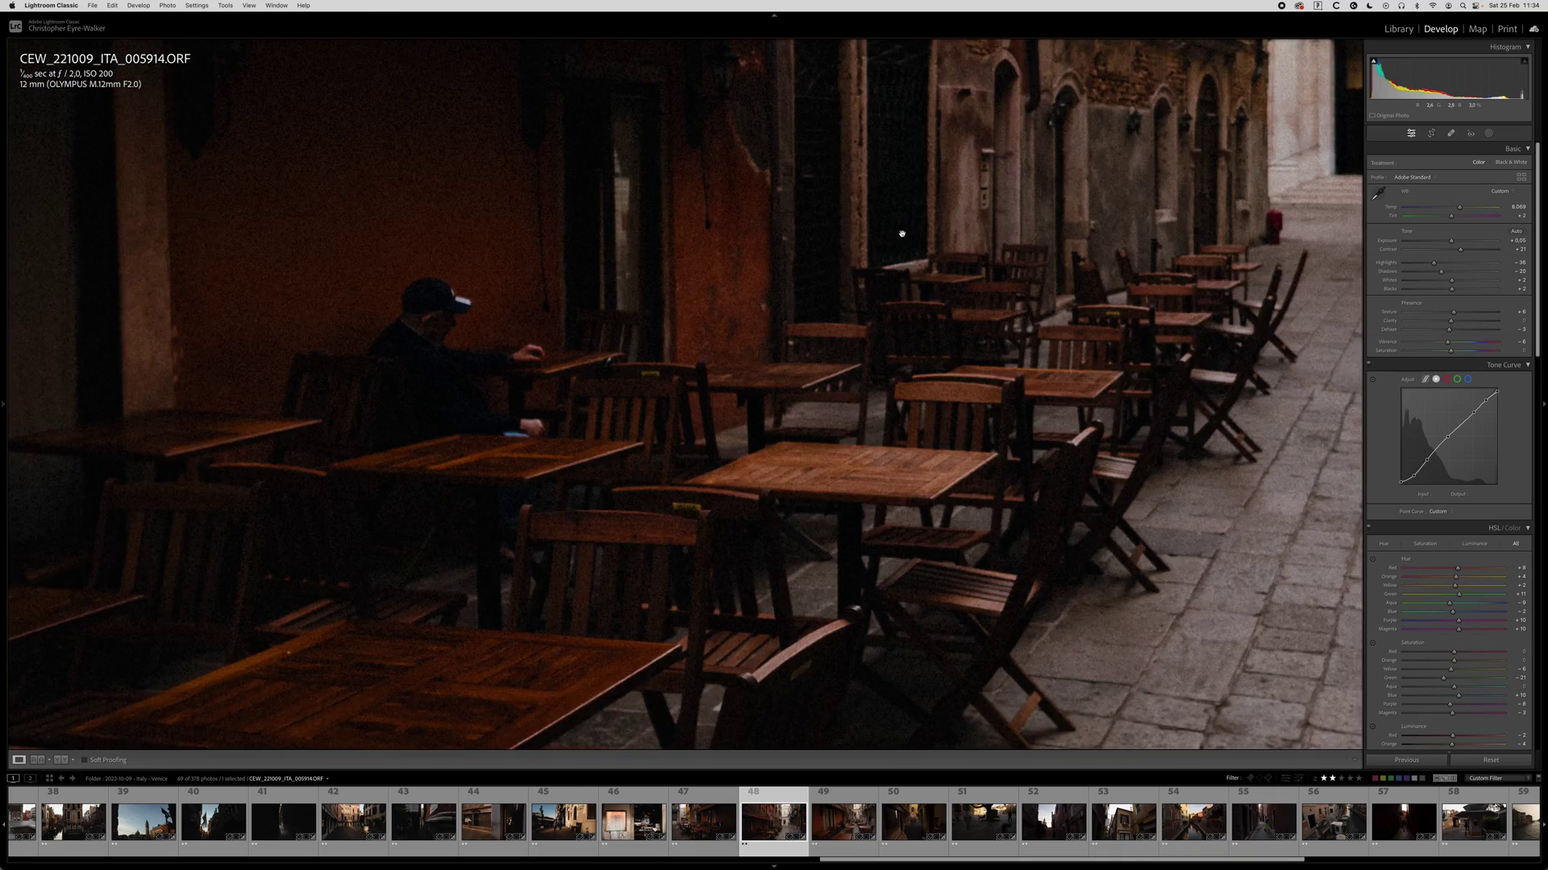
pyautogui.hscroll(10, 836, 473)
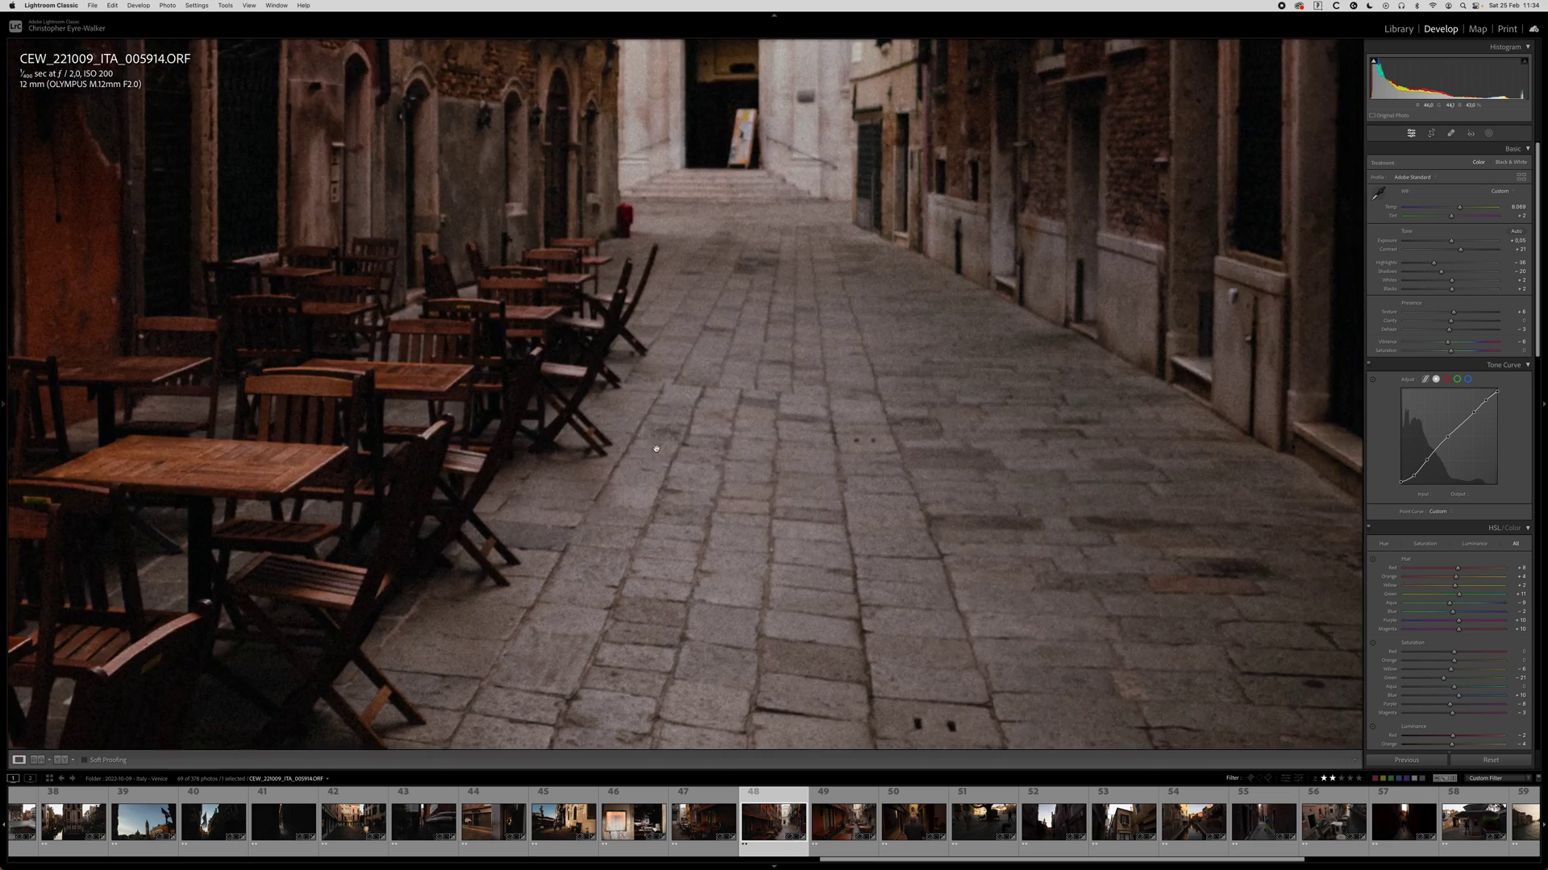
pyautogui.scroll(10, 985, 436)
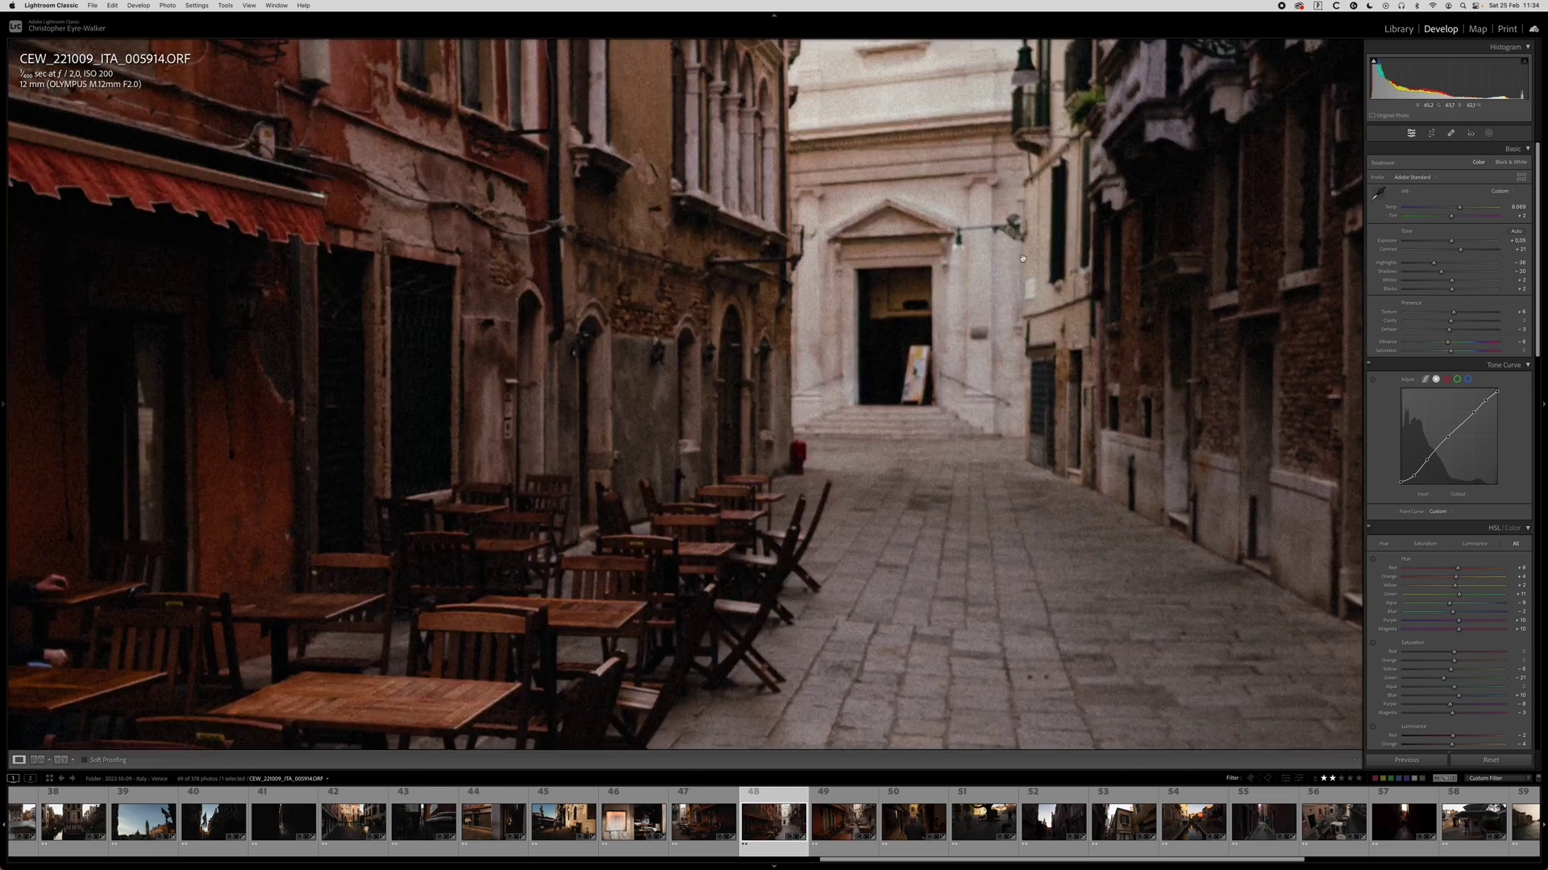
pyautogui.scroll(-5, 870, 504)
pyautogui.hscroll(-3, 805, 419)
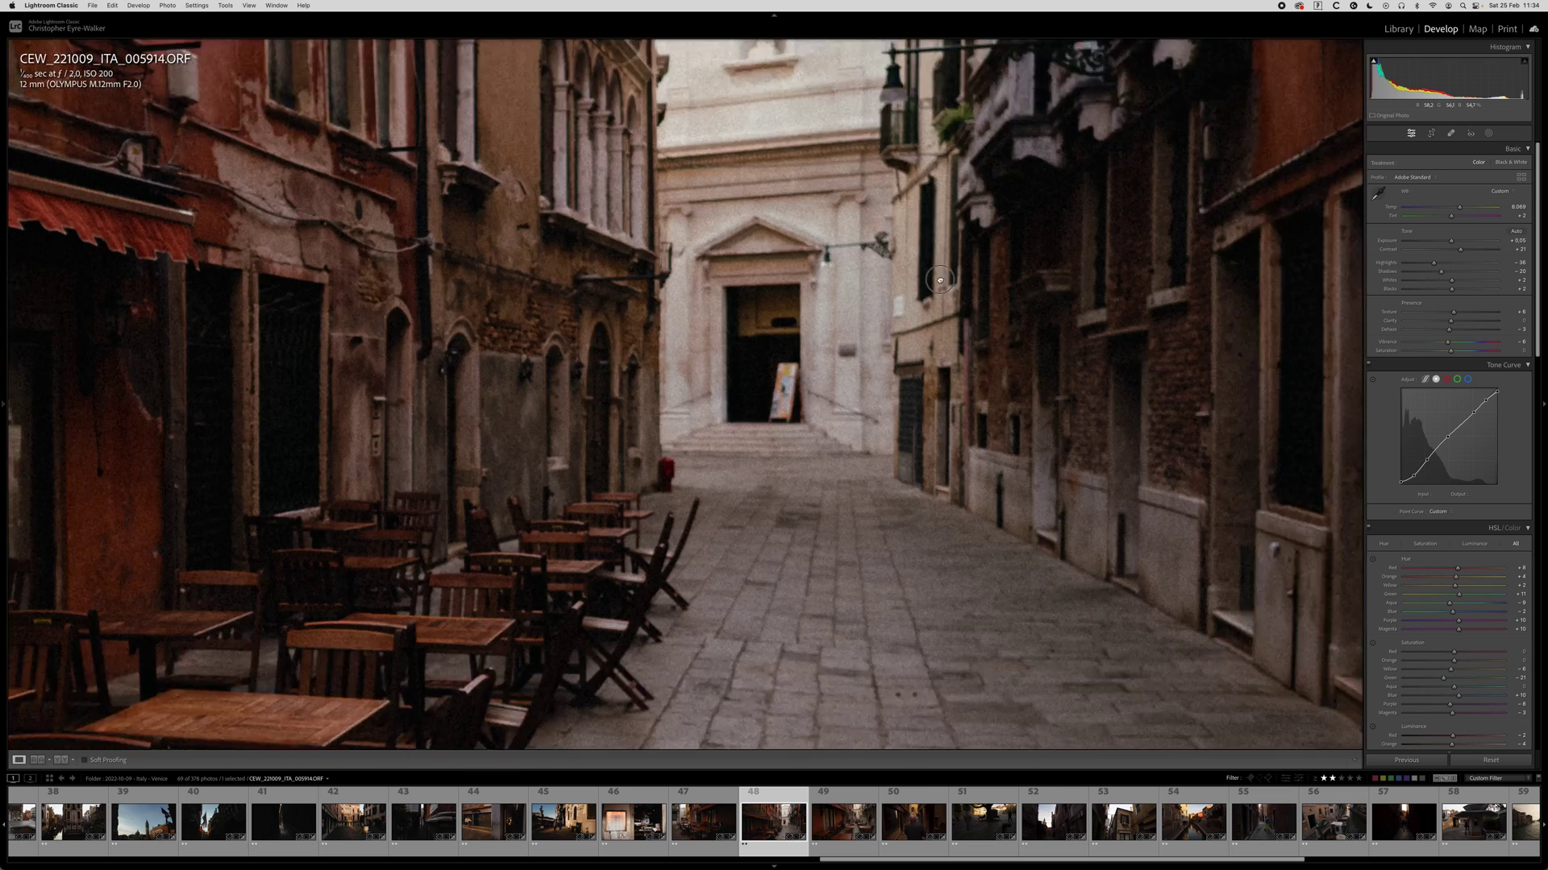
pyautogui.scroll(-4, 459, 516)
pyautogui.hscroll(-6, 459, 516)
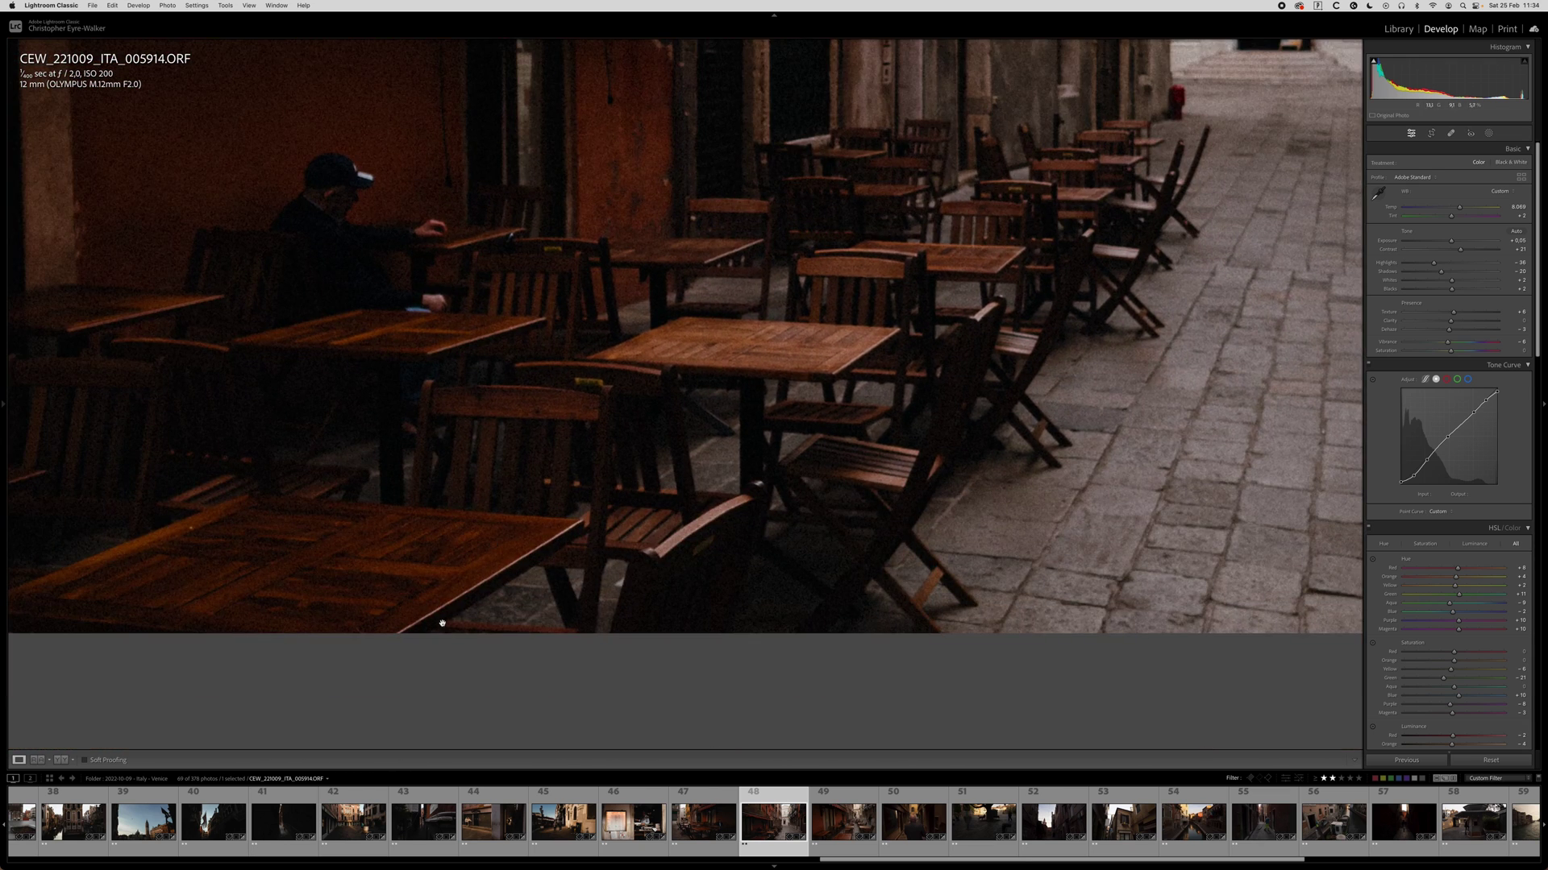
pyautogui.scroll(-1, 565, 528)
pyautogui.hscroll(-2, 565, 529)
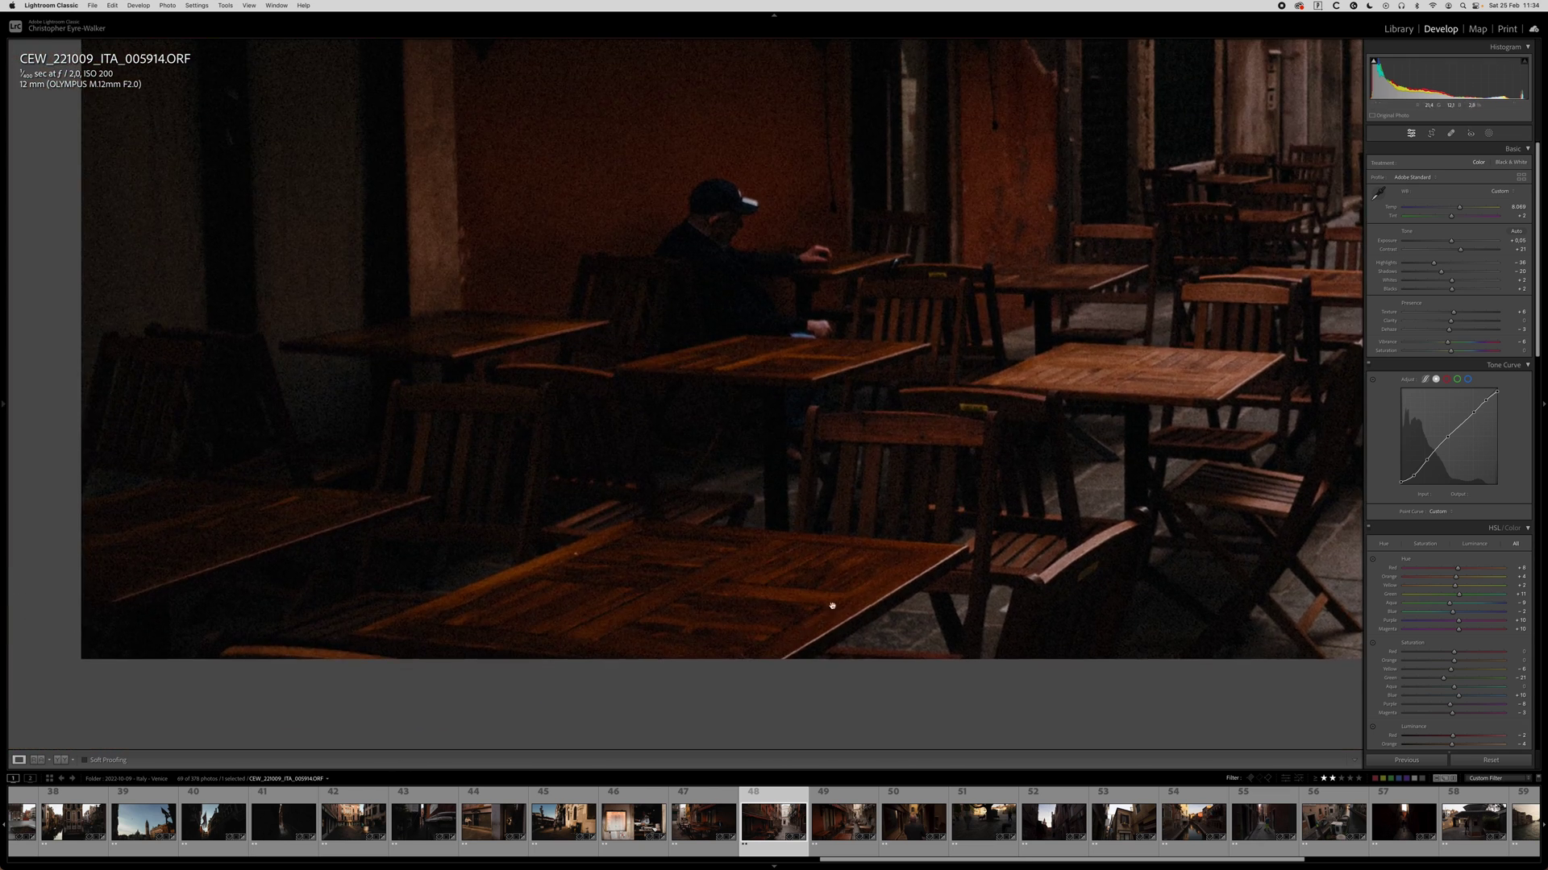
pyautogui.click(820, 435)
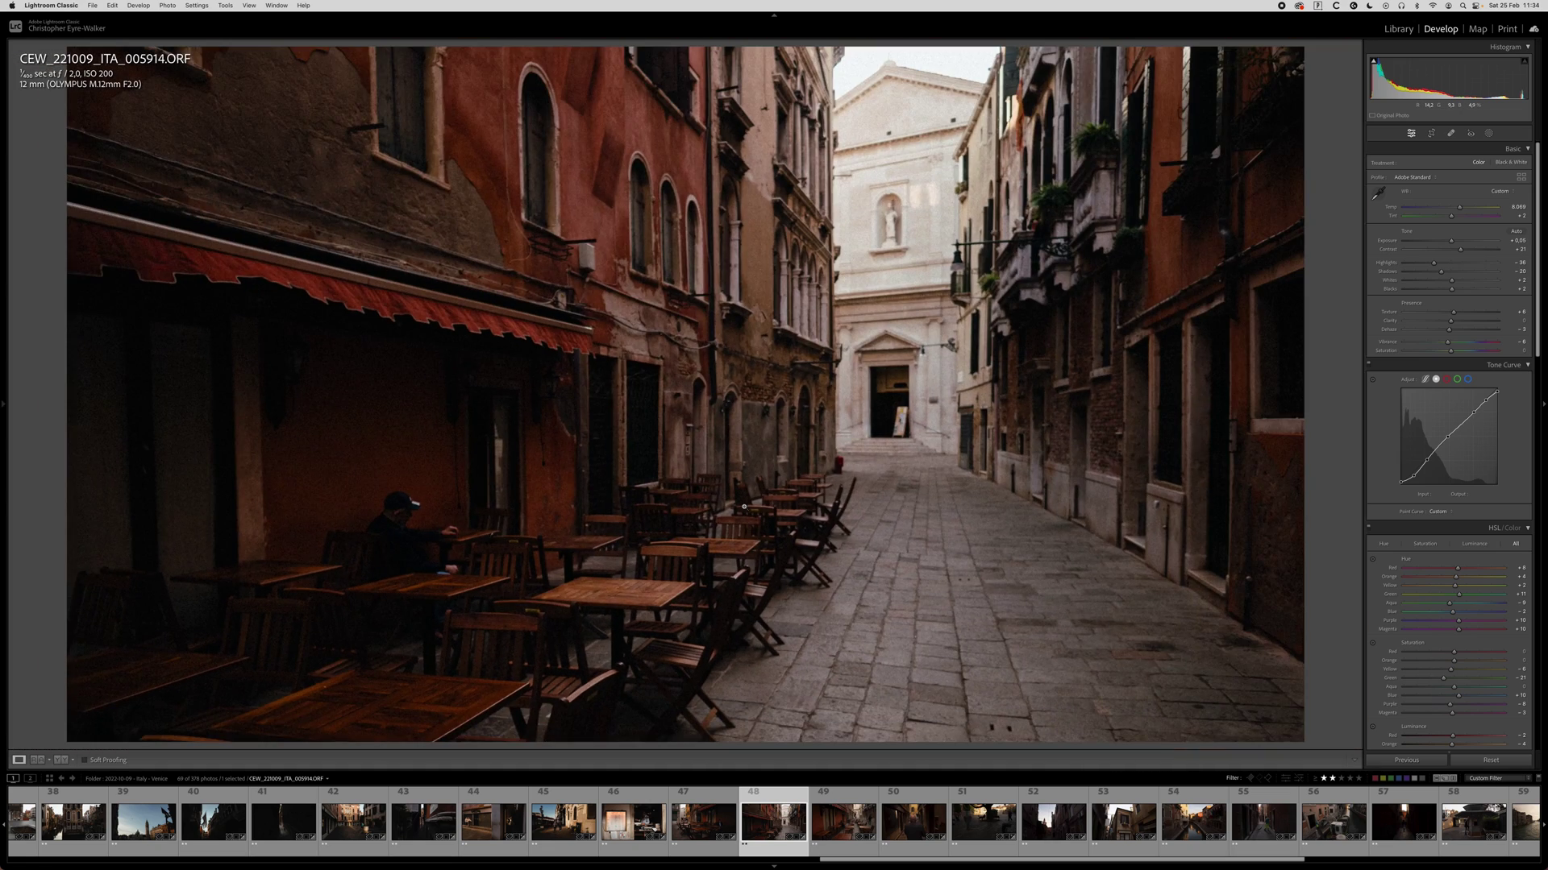
# Reposition the alley photo's crop lower to include more of the foreground tables and paving.
pyautogui.press('r')
pyautogui.moveTo(744, 506); pyautogui.dragTo(737, 381)
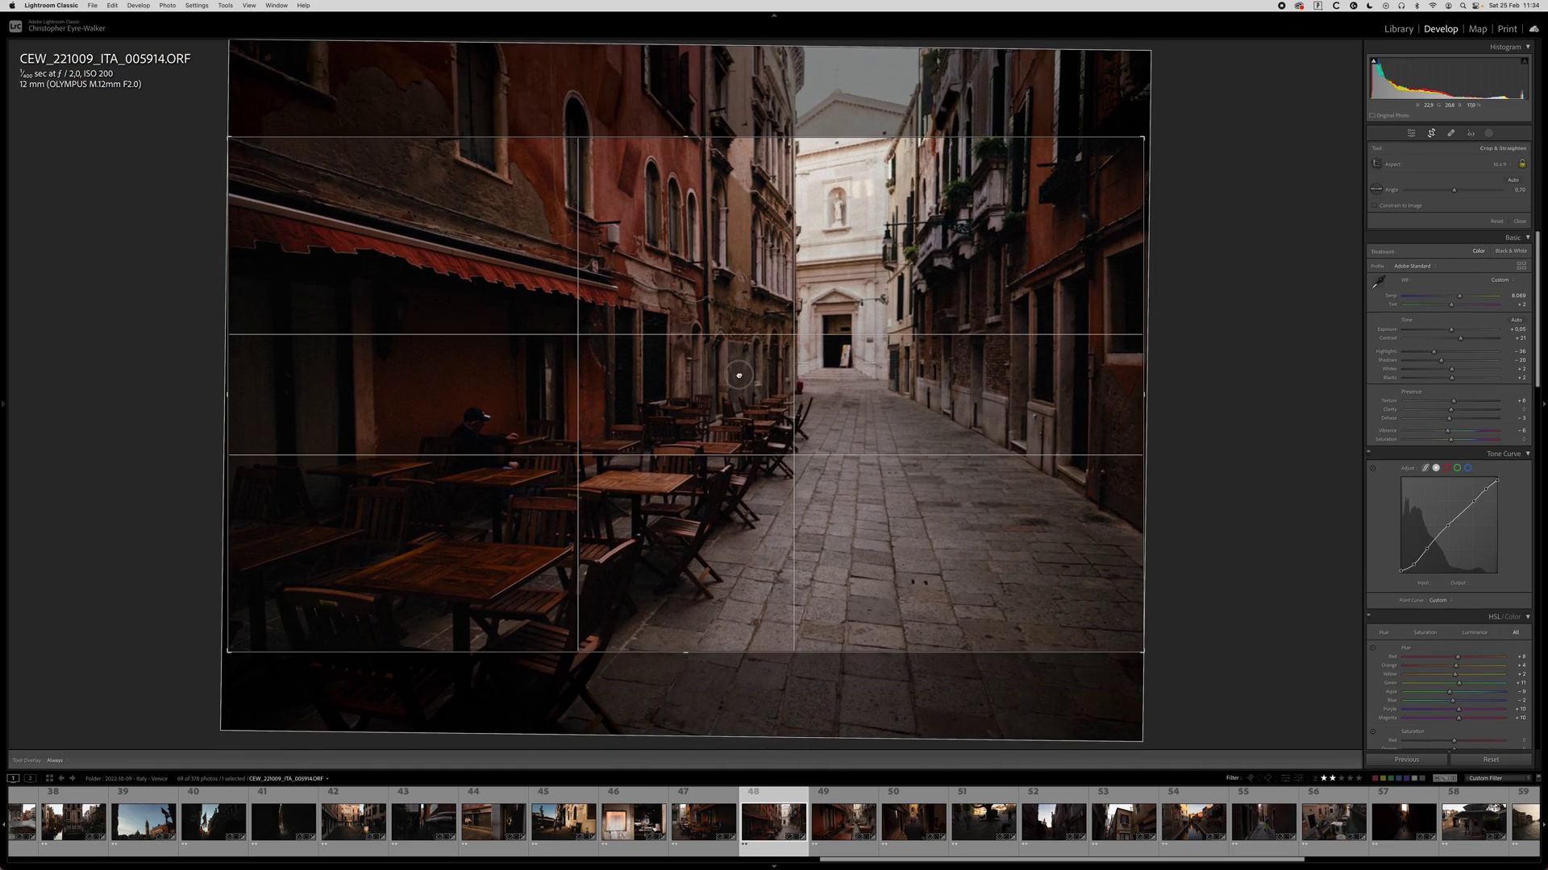
pyautogui.press('r')
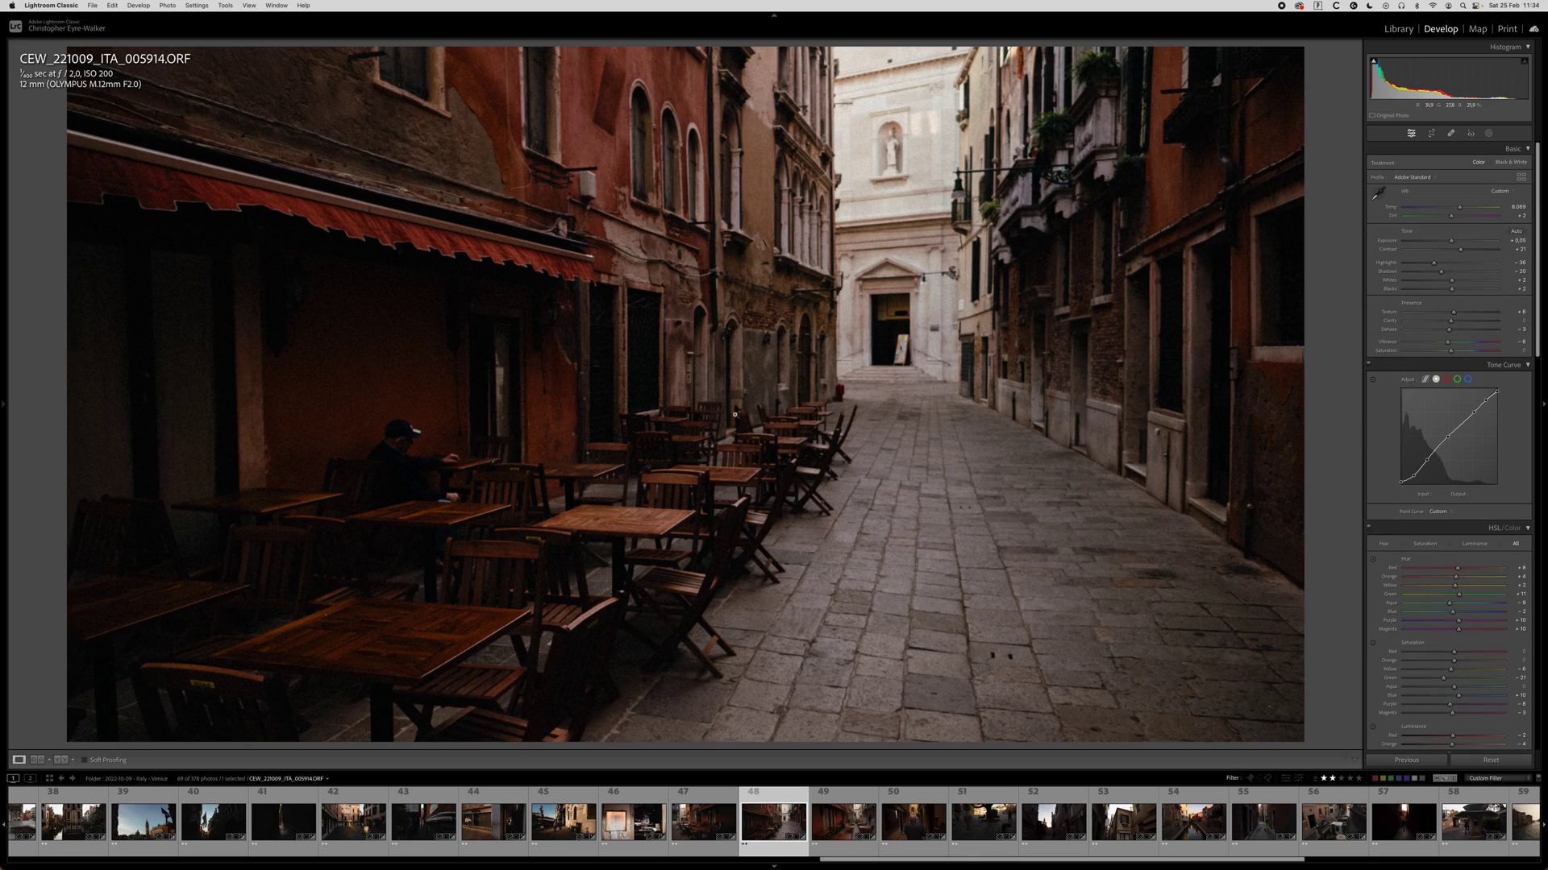
pyautogui.click(461, 642)
pyautogui.moveTo(461, 641); pyautogui.dragTo(628, 422)
pyautogui.click(612, 511)
# Add a wide radial gradient mask over the seated man and nearby tables, and brighten the exposure within it.
pyautogui.hotkey('shift', 'm')
pyautogui.moveTo(549, 496); pyautogui.dragTo(826, 713)
pyautogui.moveTo(266, 493); pyautogui.dragTo(205, 492)
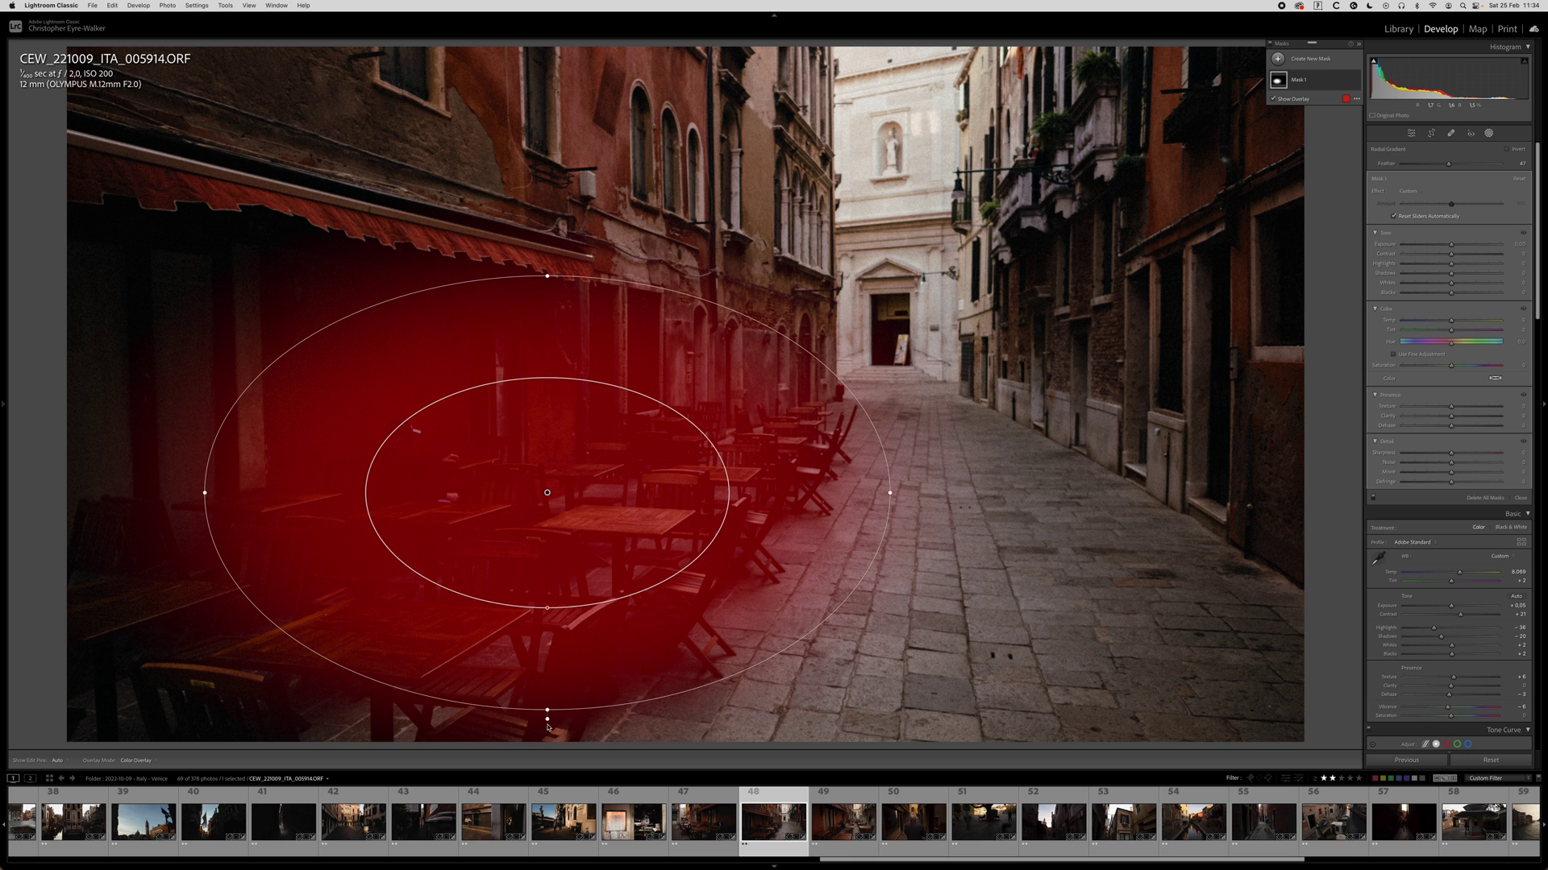
pyautogui.moveTo(547, 719); pyautogui.dragTo(573, 718)
pyautogui.moveTo(1451, 244); pyautogui.dragTo(1445, 255)
pyautogui.hotkey('shift', 'w')
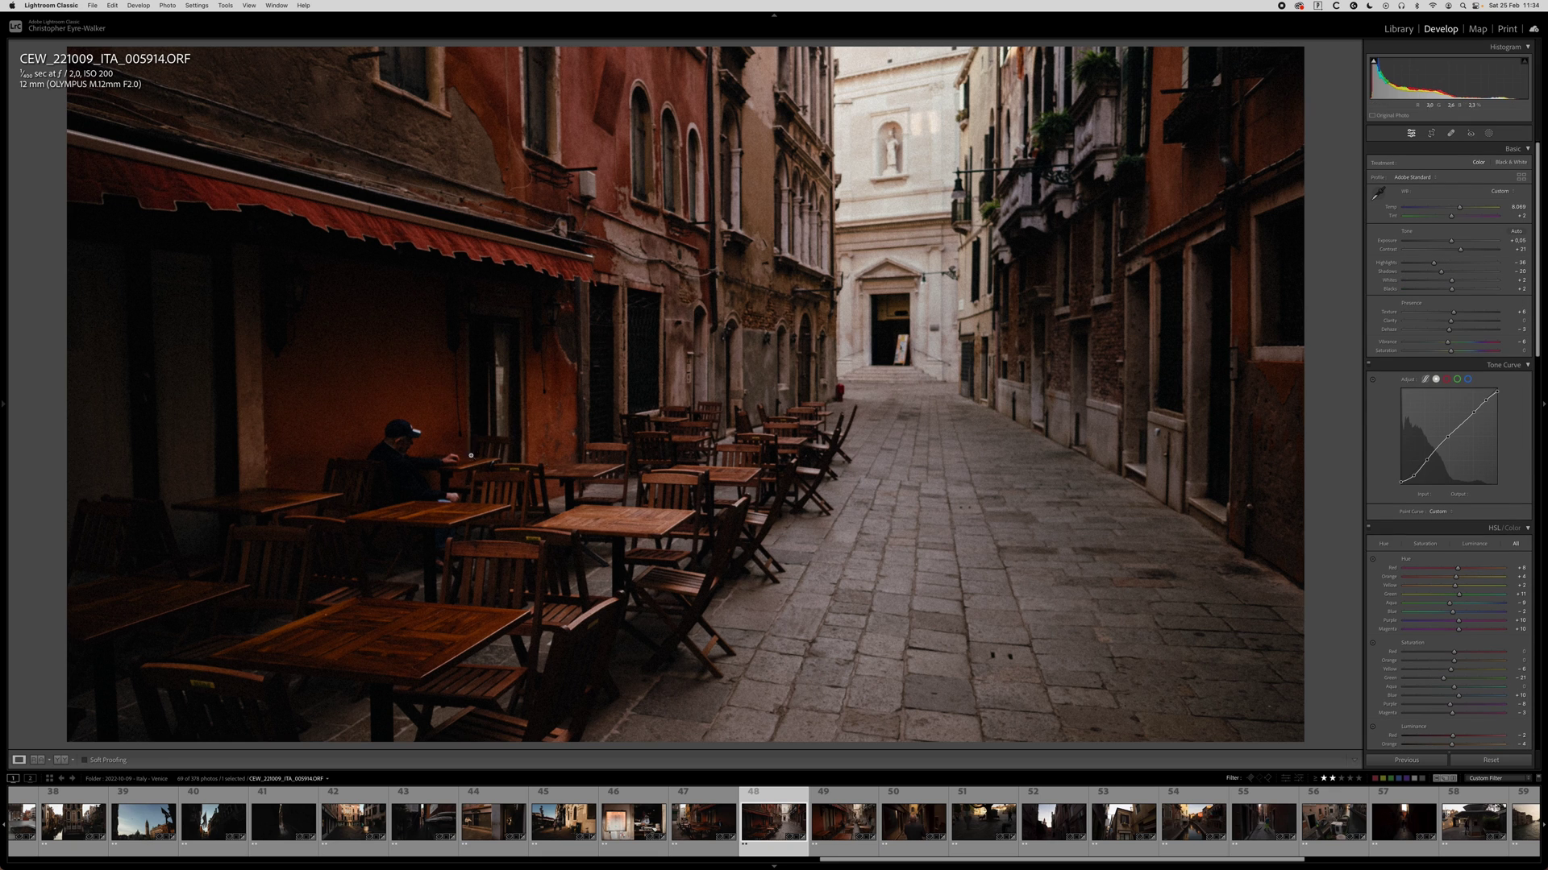
pyautogui.click(386, 445)
pyautogui.moveTo(539, 528); pyautogui.dragTo(836, 340)
# Copy the alley photo's develop settings and apply them to the next photo, CEW_221009_ITA_005917.ORF.
pyautogui.press('super+shift+c')
pyautogui.press('Return')
pyautogui.press('Right')
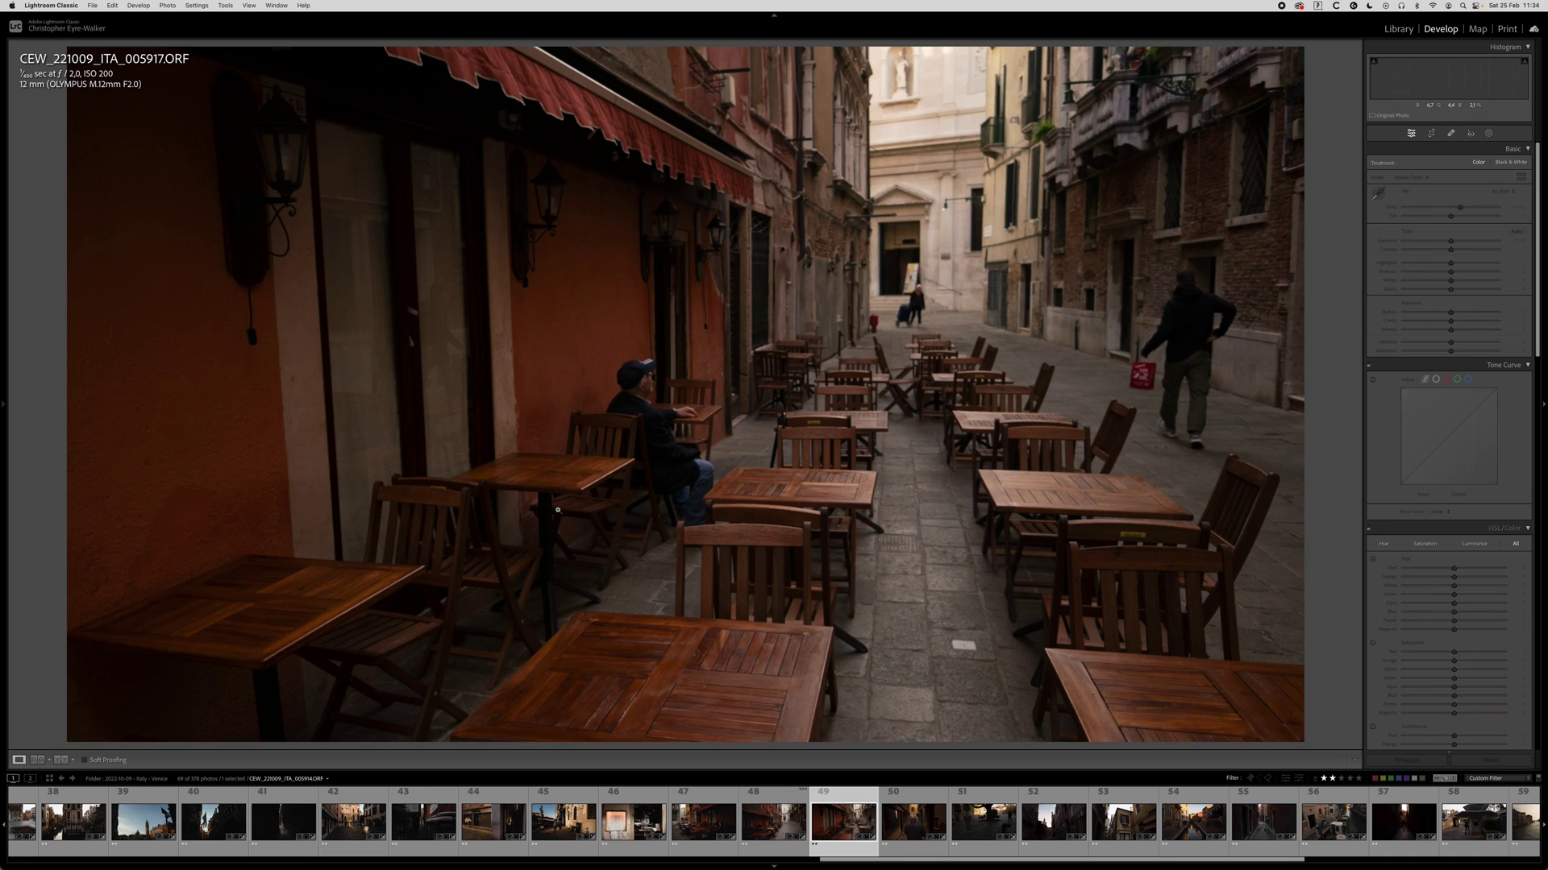
pyautogui.press('Left')
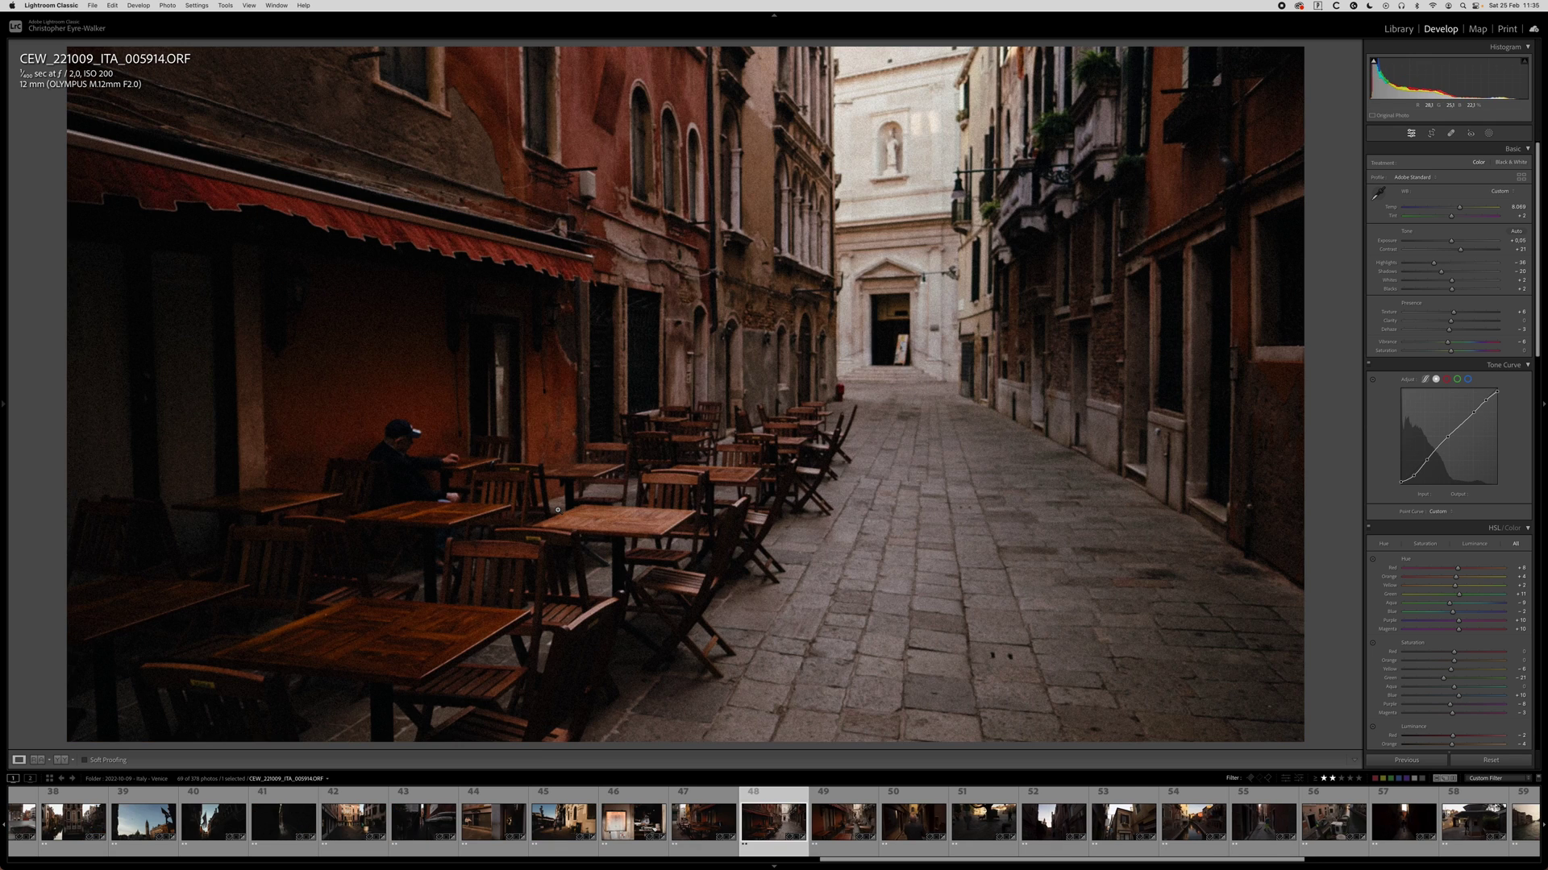
pyautogui.press('Right')
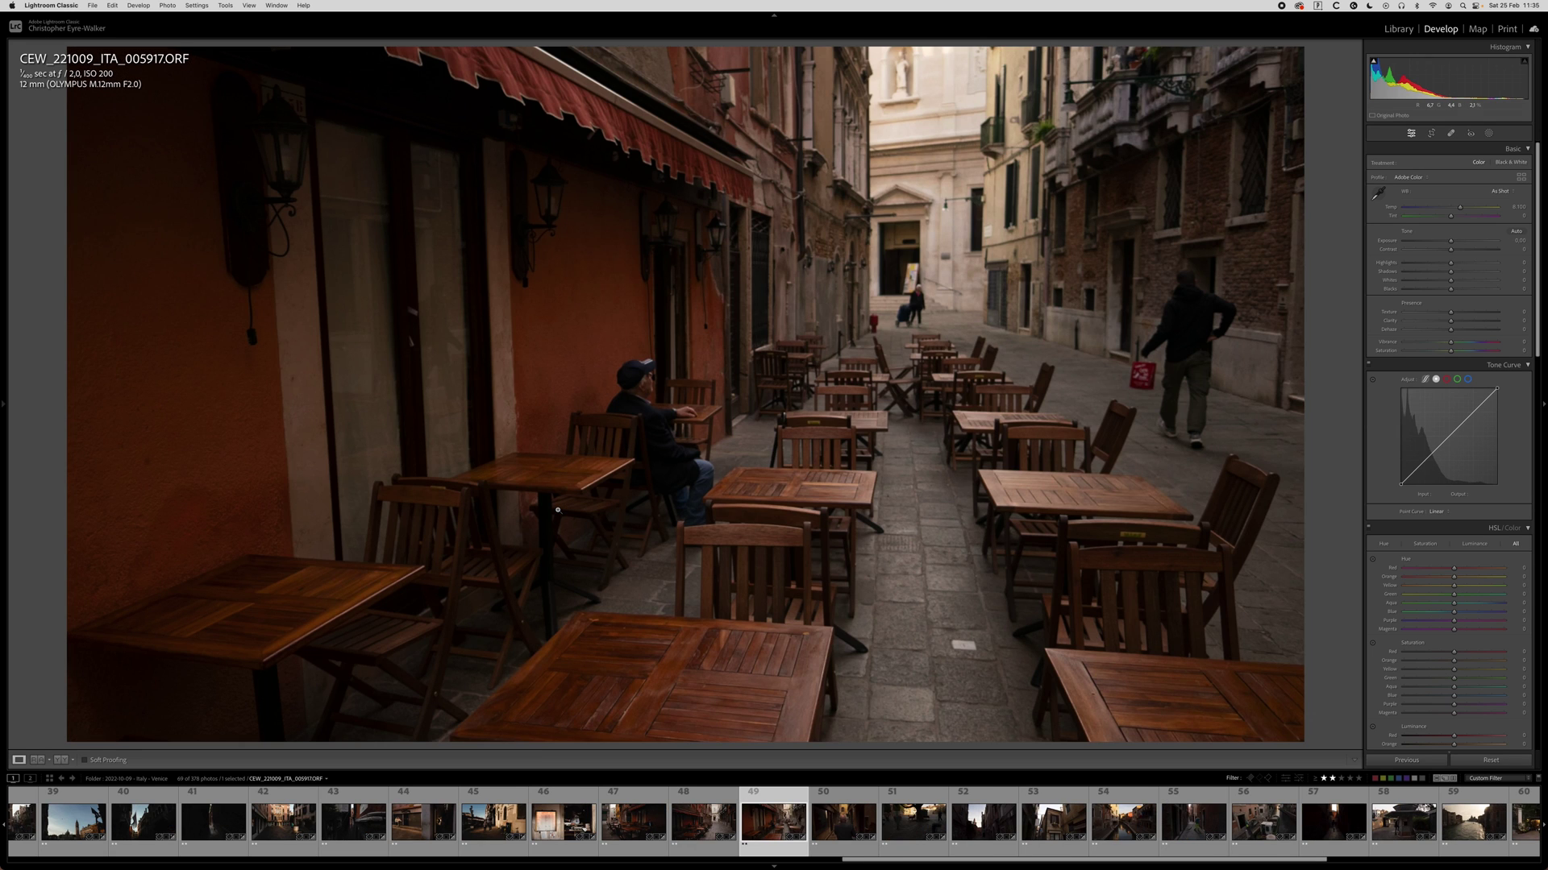
pyautogui.press('super+shift+v')
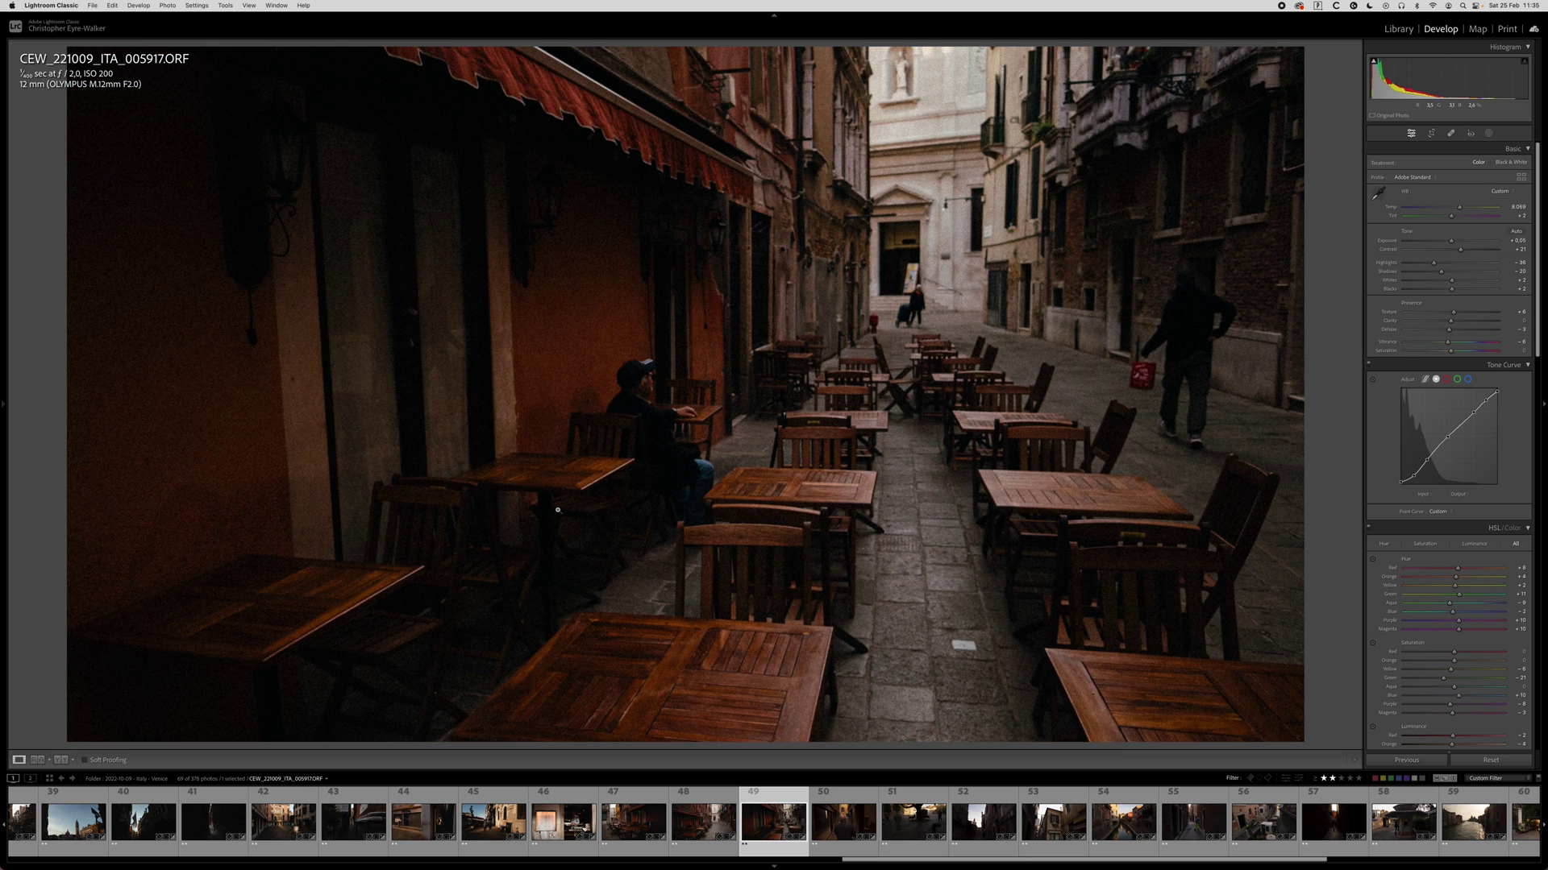
# Crop the outdoor tables photo to the 2.39 x 1 aspect ratio.
pyautogui.press('r')
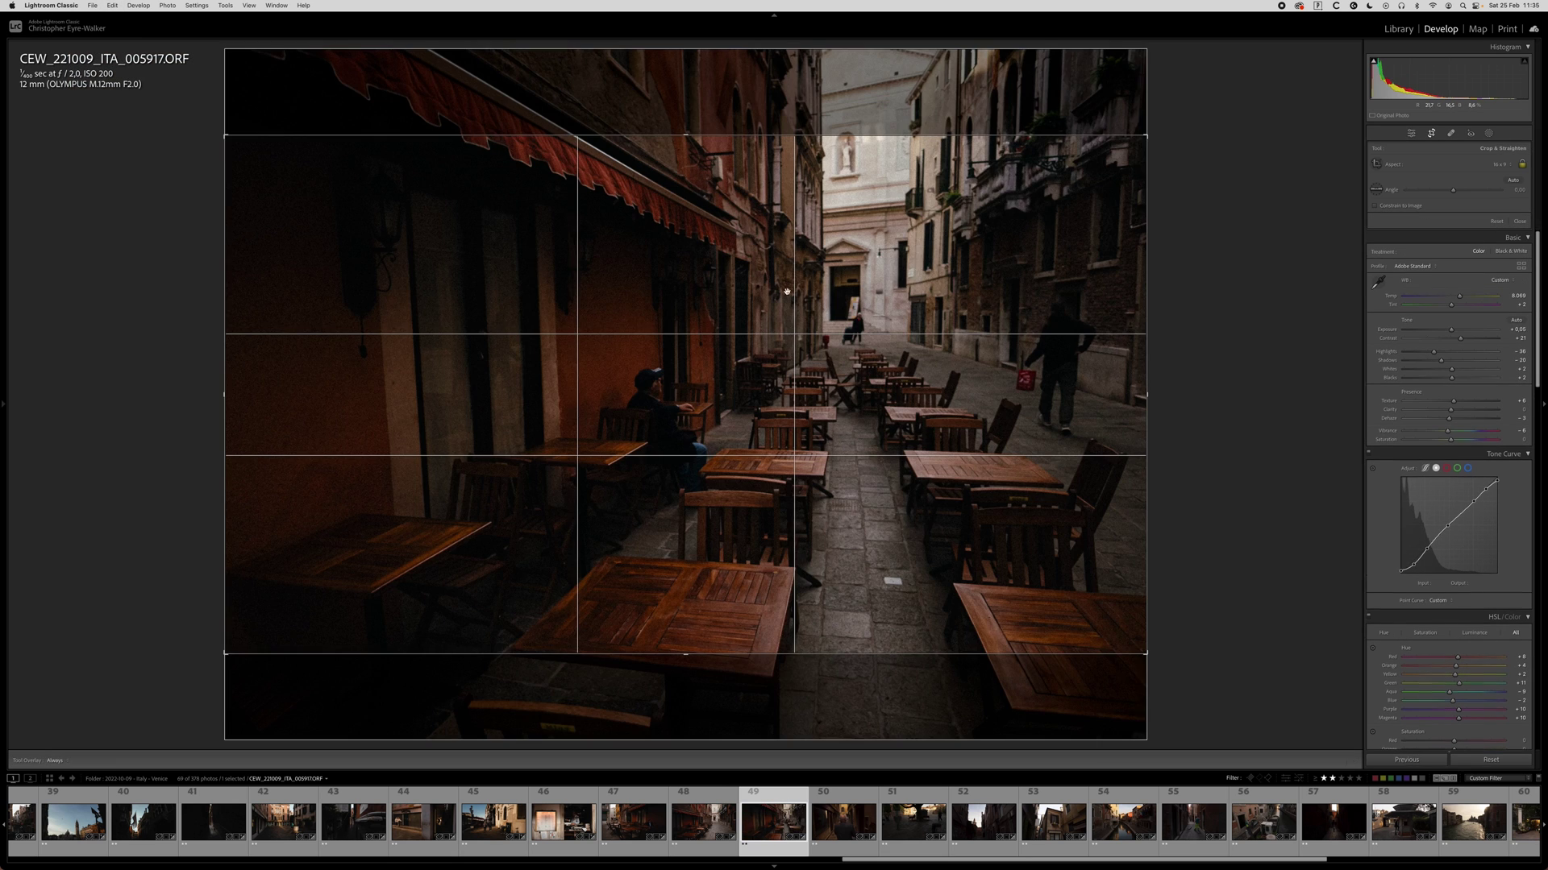
pyautogui.click(1497, 165)
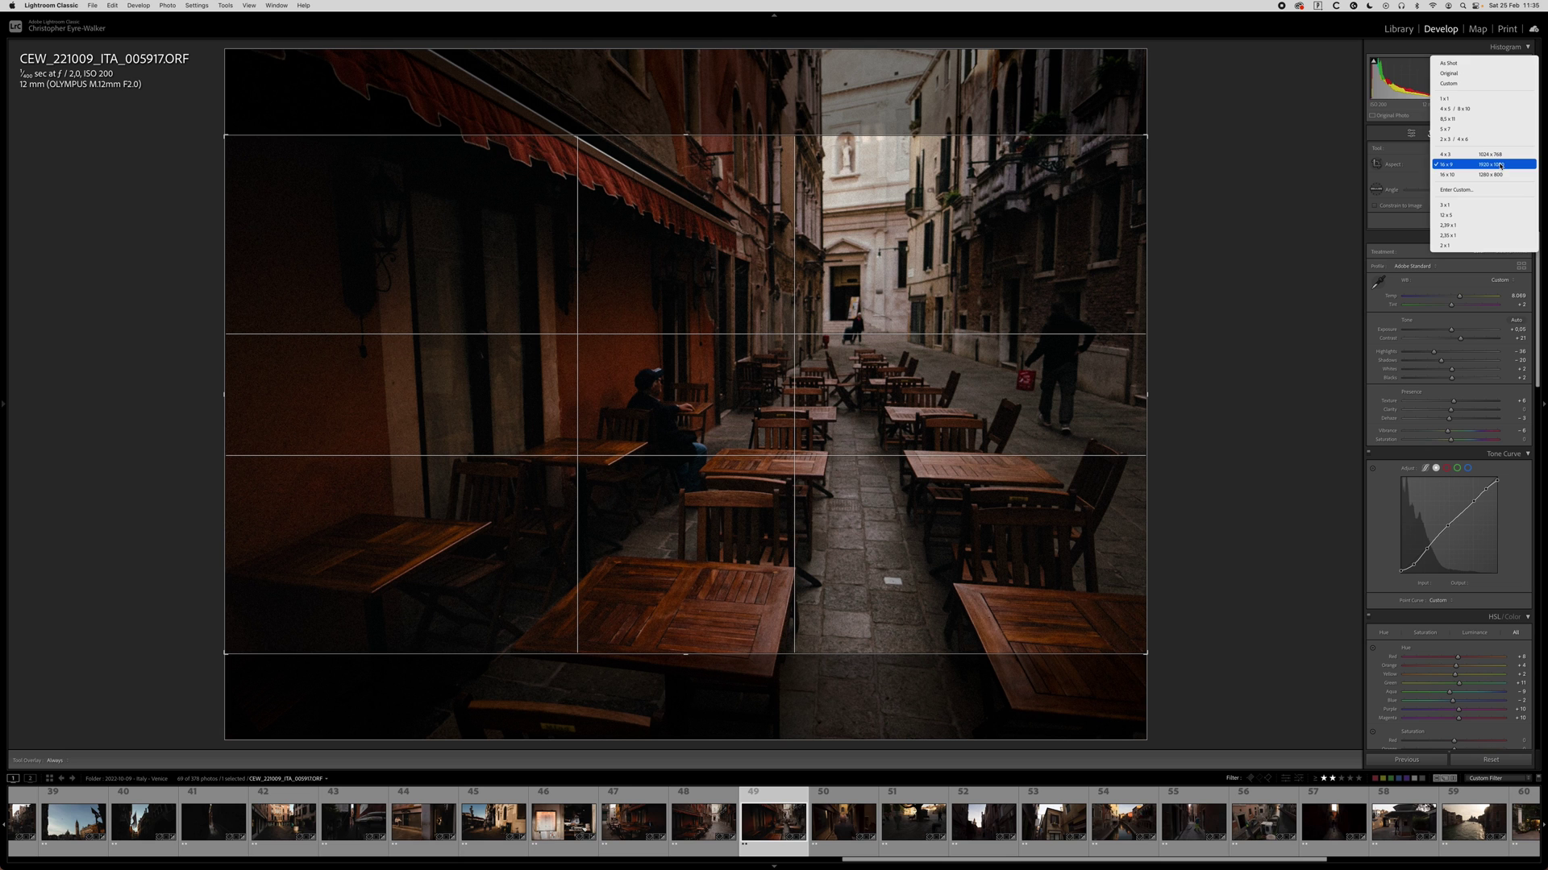
pyautogui.click(1478, 229)
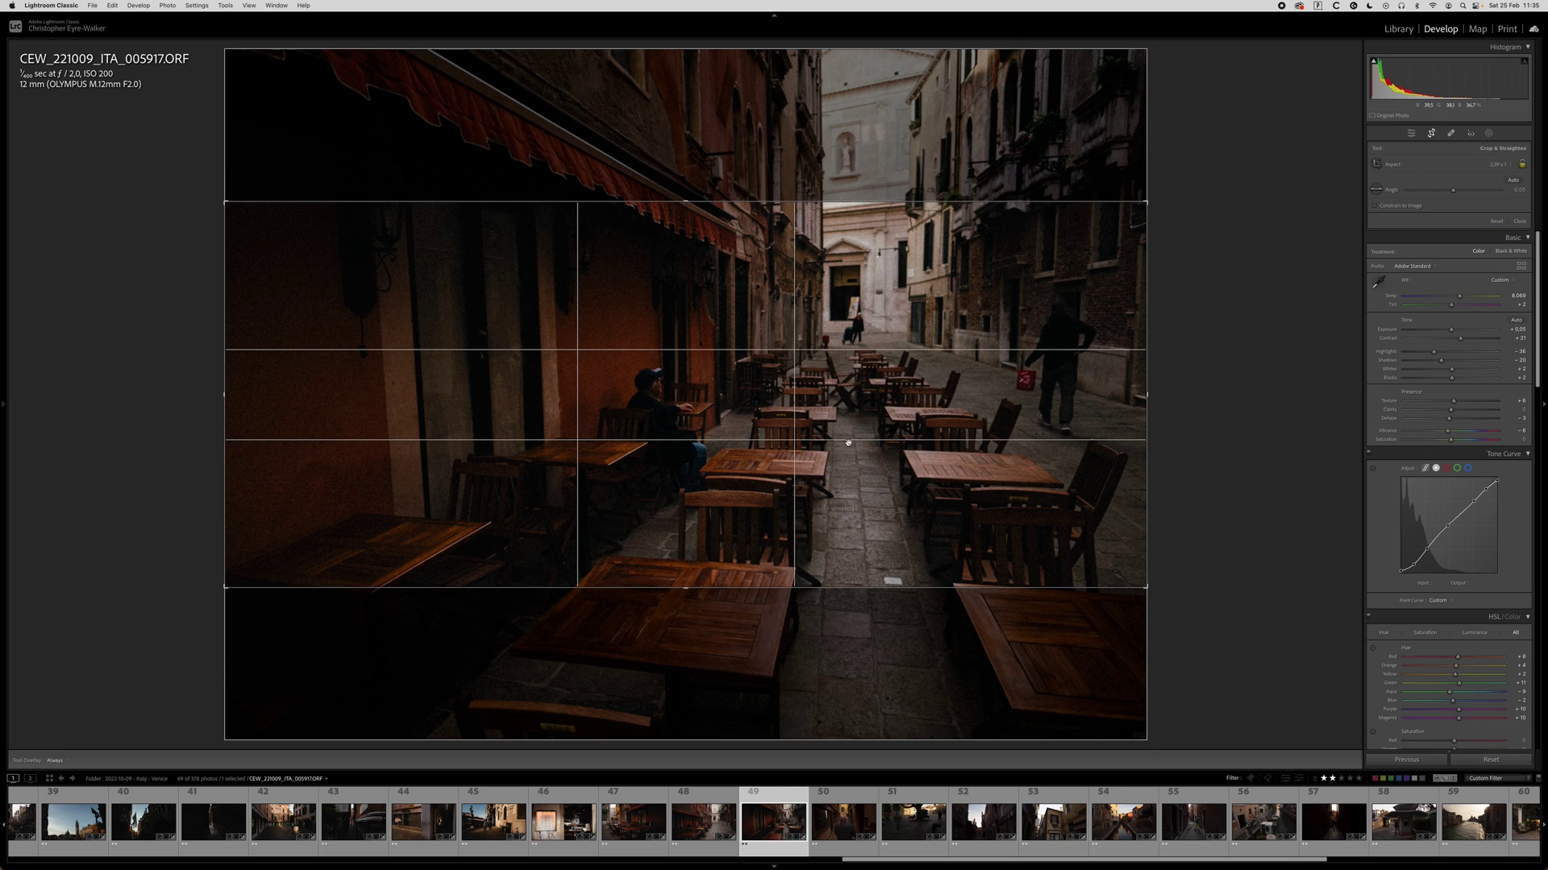
pyautogui.moveTo(1056, 497); pyautogui.dragTo(881, 415)
pyautogui.press('Return')
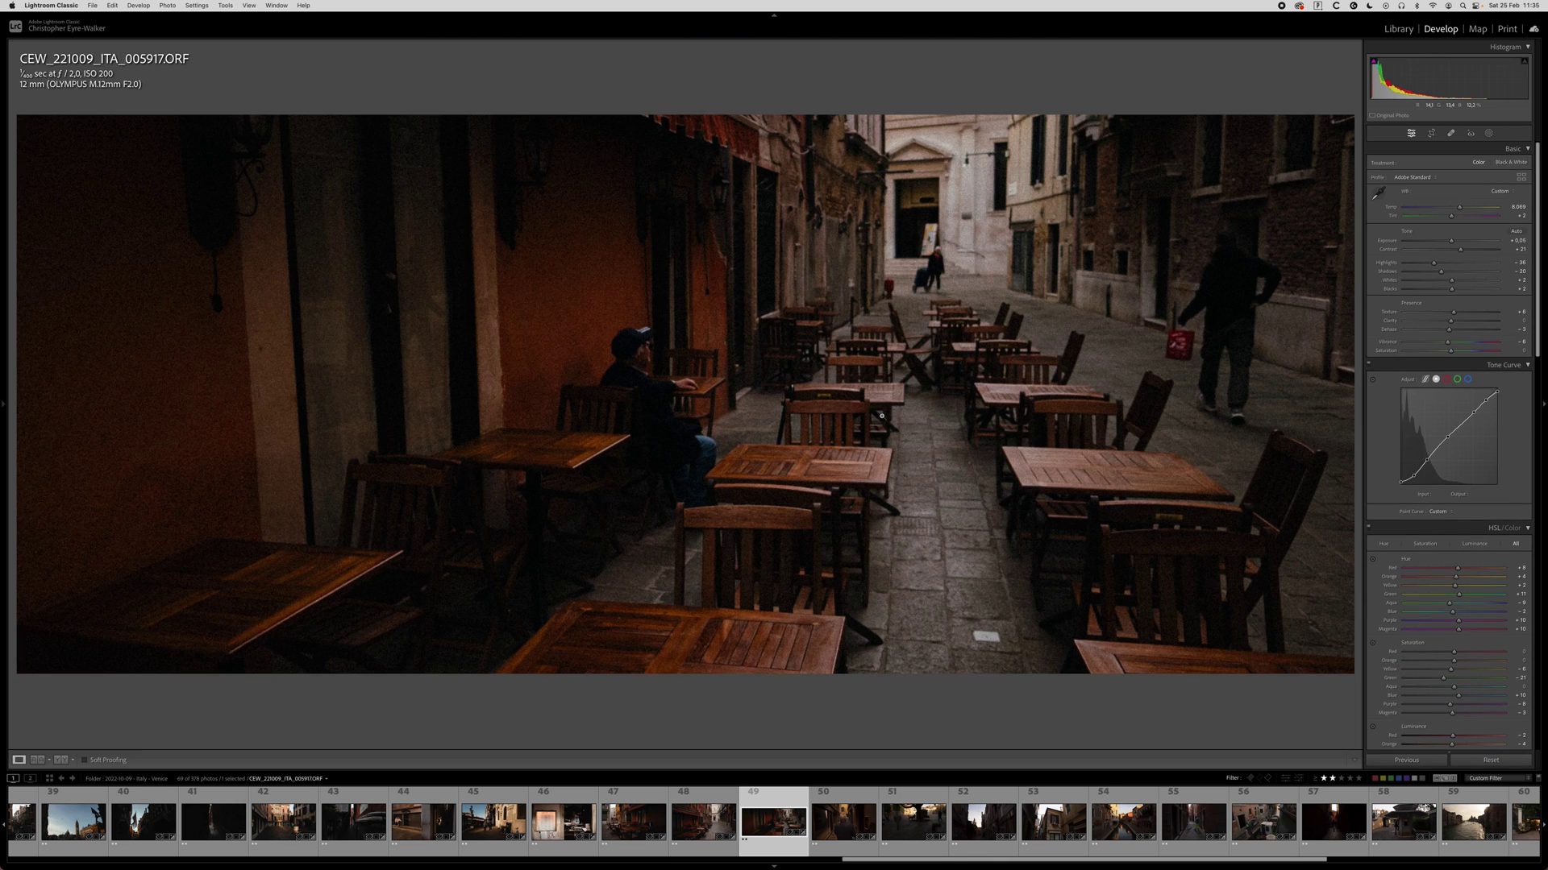
# Tighten the panoramic crop slightly and shift its framing around the tables and seated man.
pyautogui.press('r')
pyautogui.moveTo(756, 442); pyautogui.dragTo(793, 432)
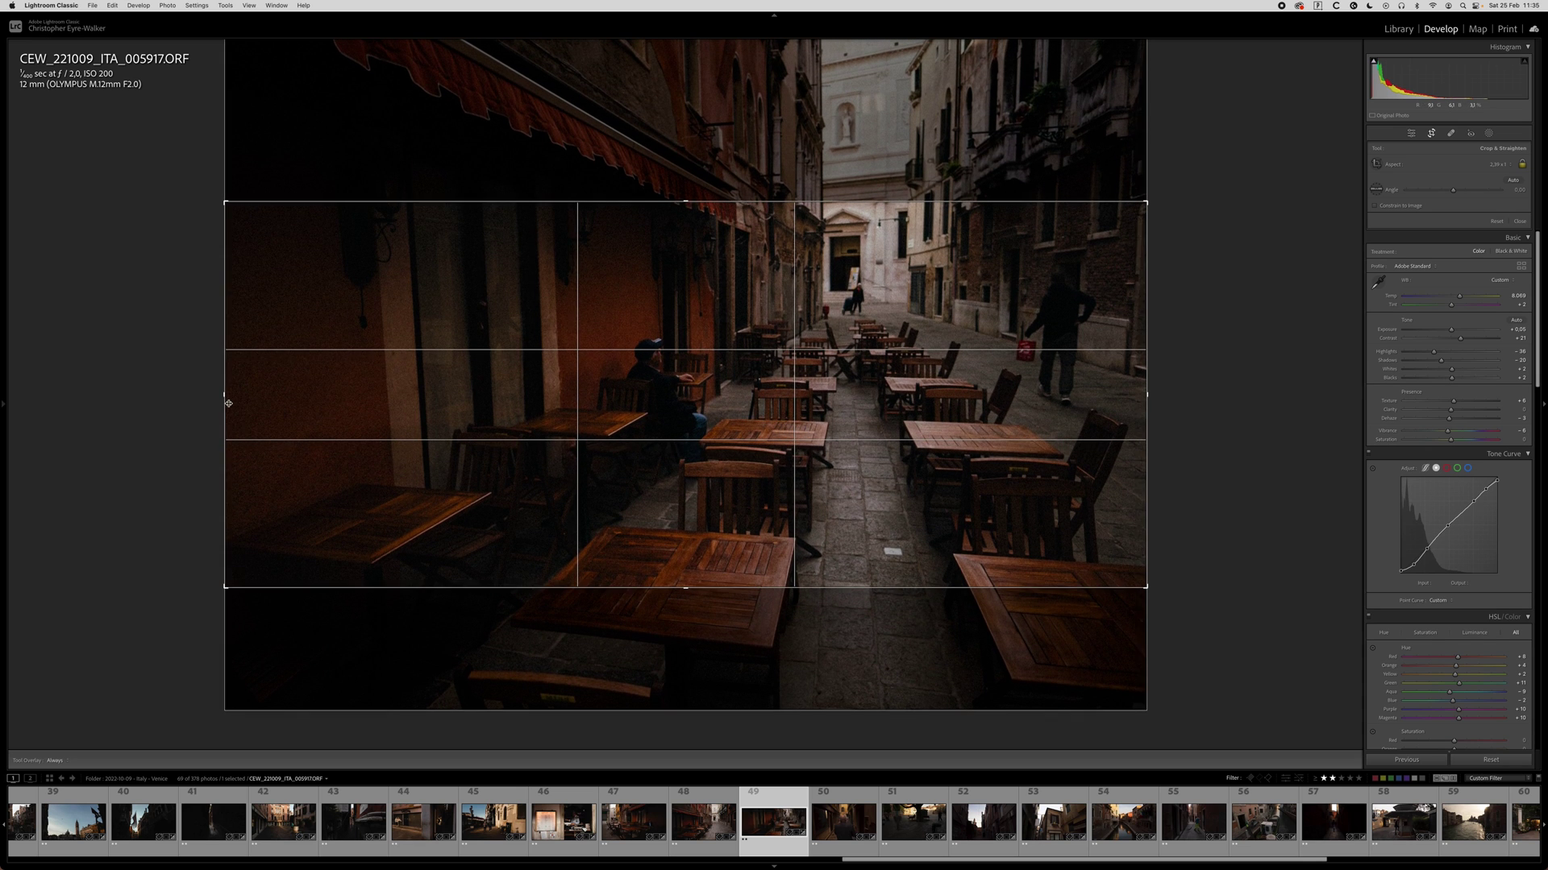
pyautogui.moveTo(224, 395); pyautogui.dragTo(242, 391)
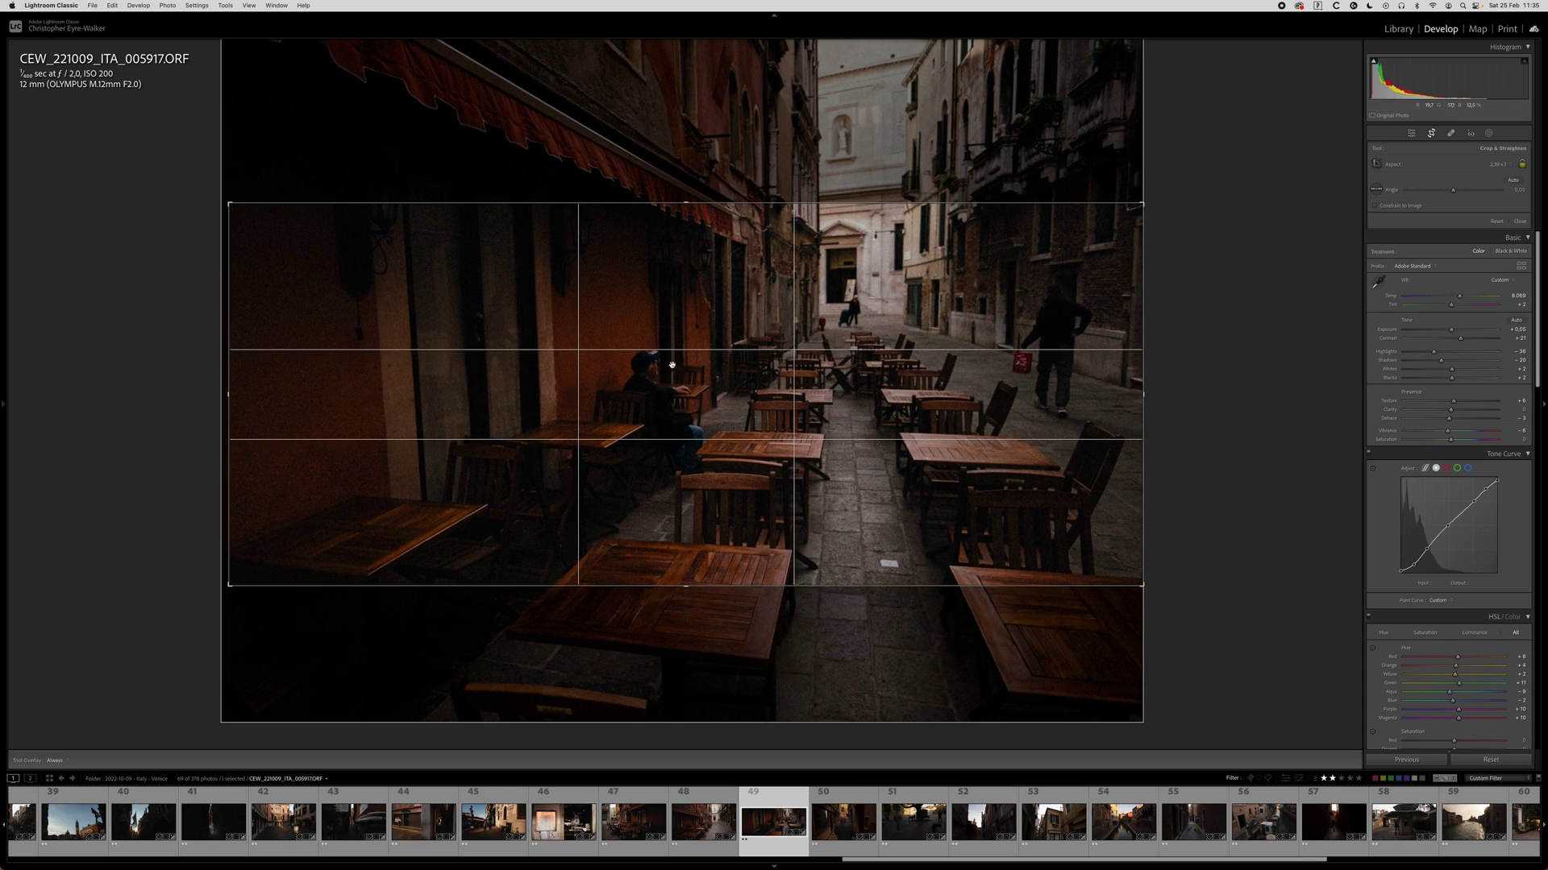
pyautogui.press('r')
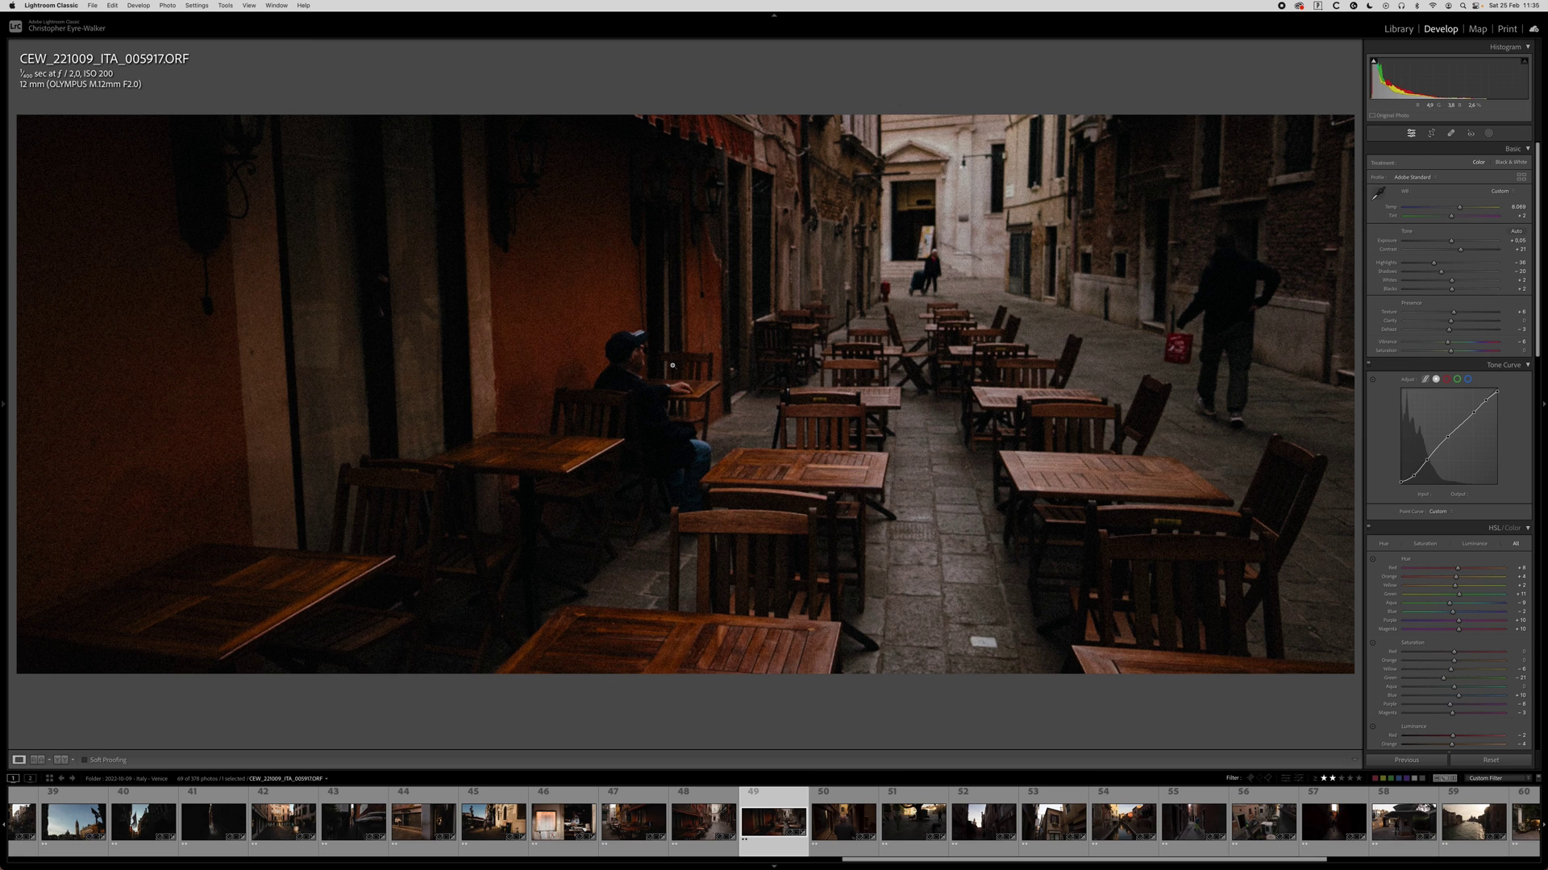
# Copy the panoramic photo's settings without healing, transform, crop and masking, and apply them to the next photo of the bald man.
pyautogui.press('super+shift+c')
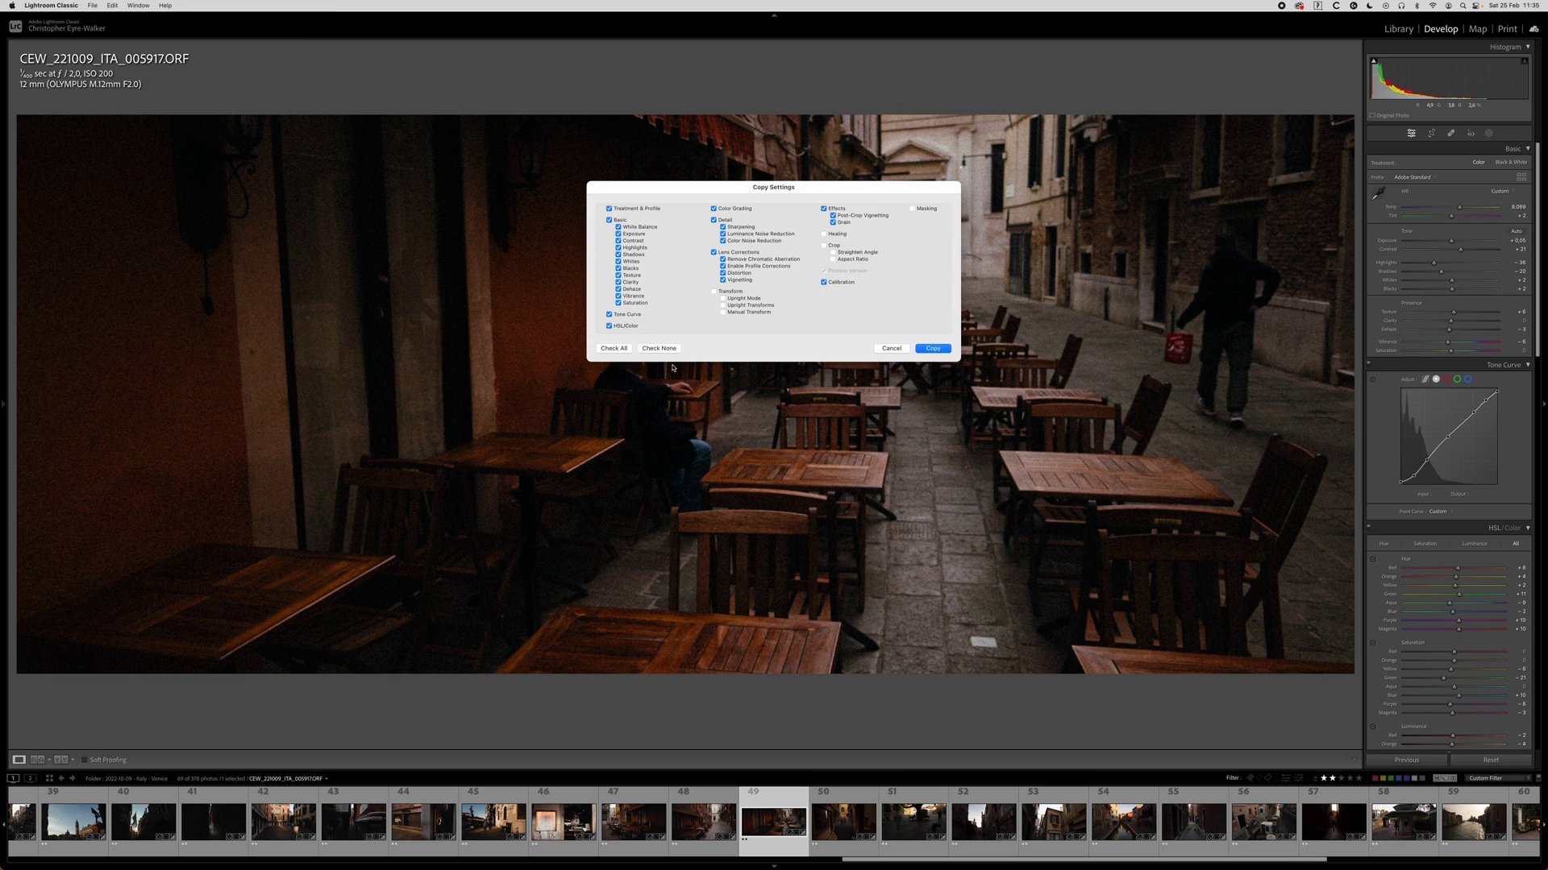
pyautogui.press('Return')
pyautogui.press('Right')
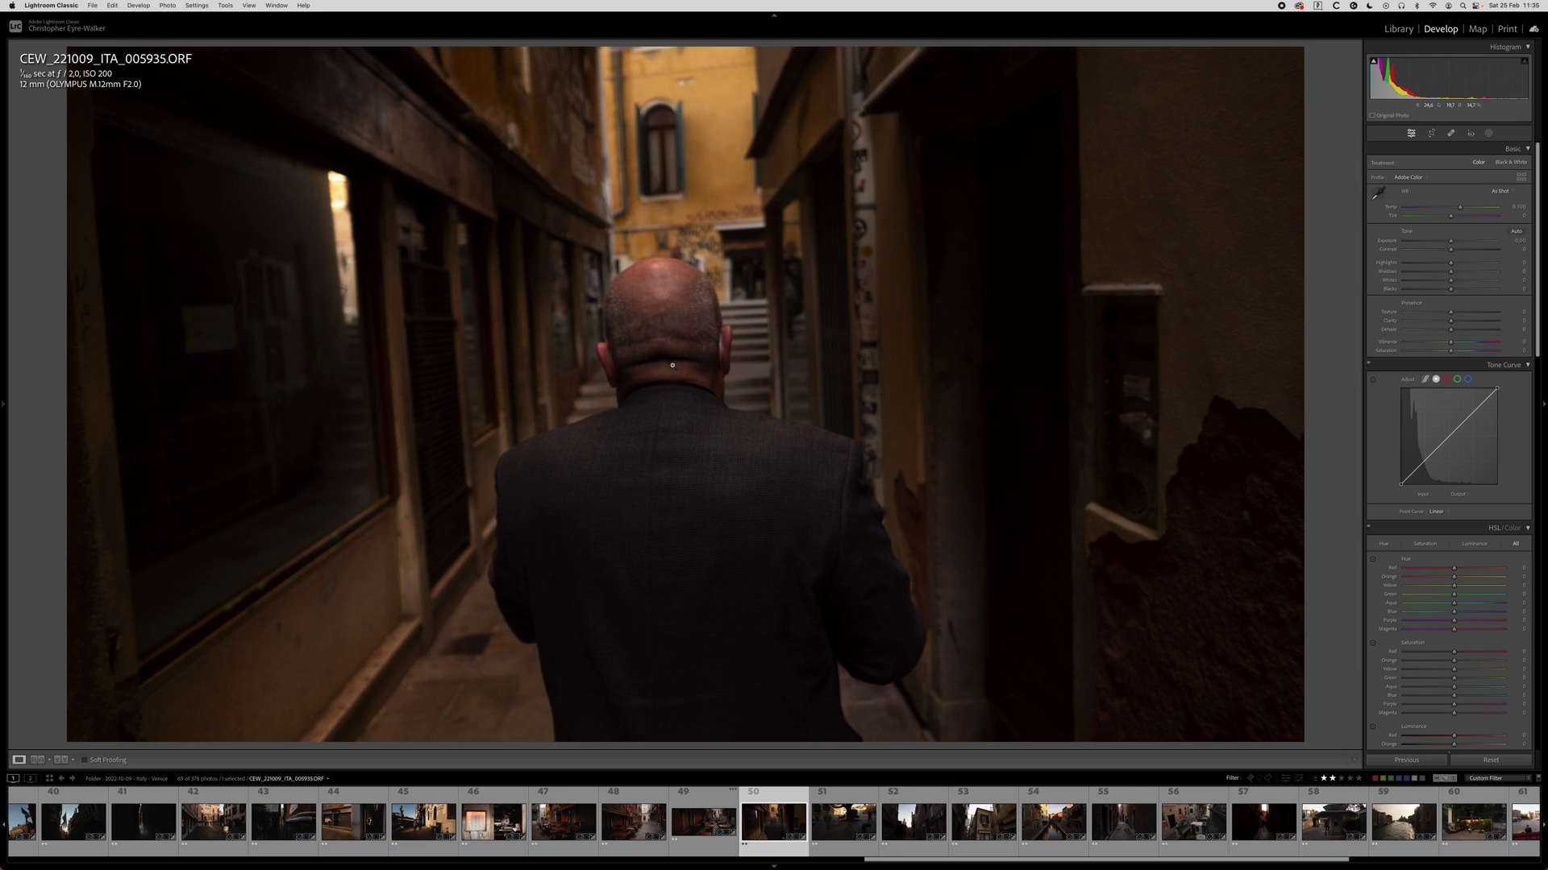
pyautogui.press('super+shift+v')
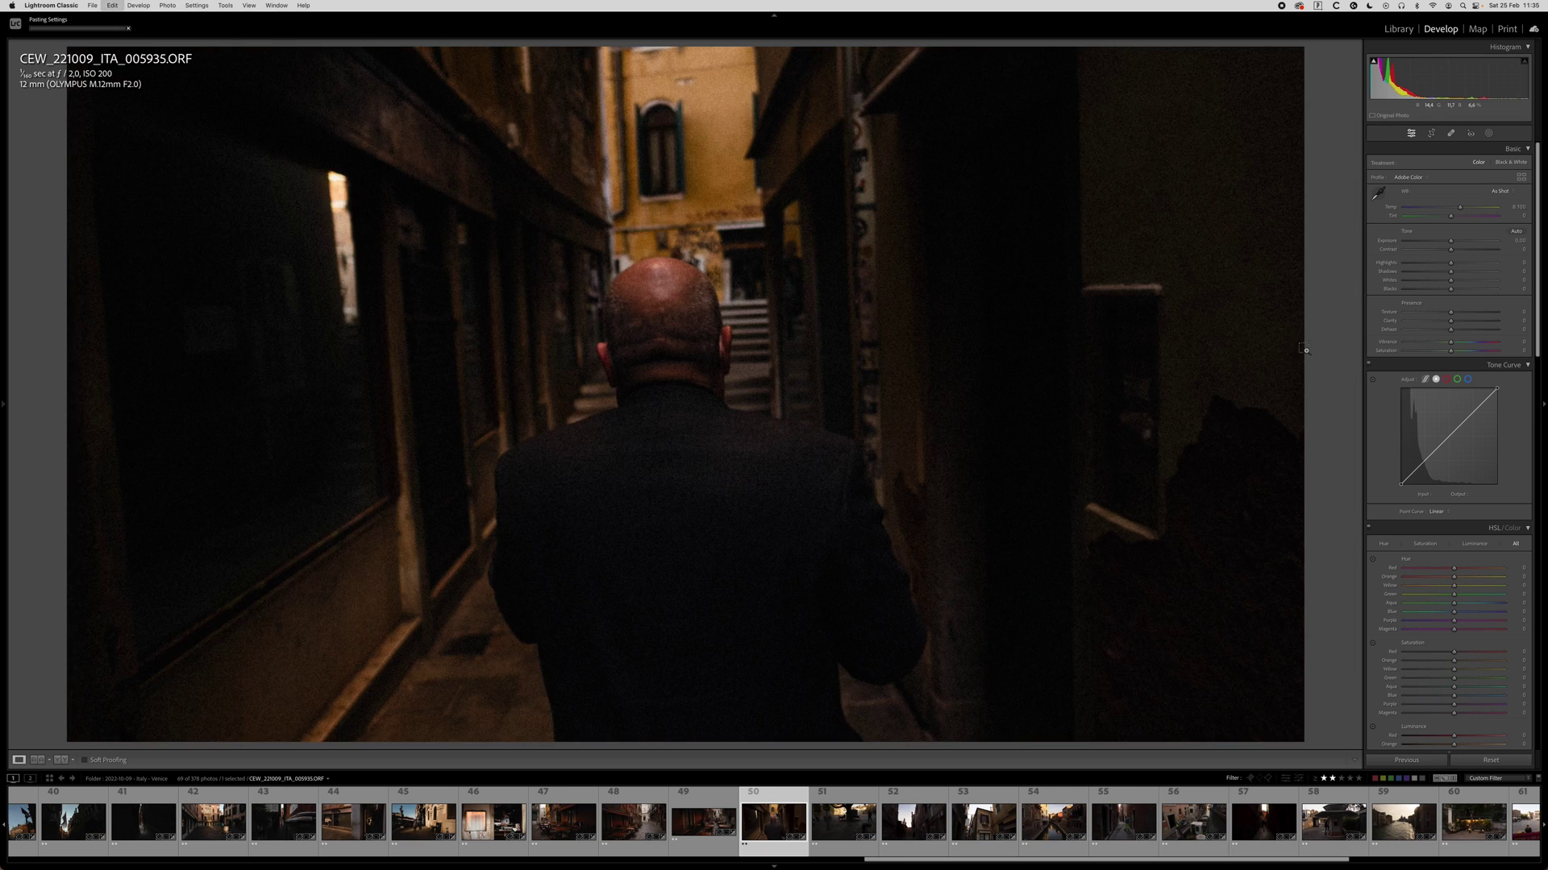
# Straighten the photo of the bald man with a slight clockwise rotation and tighten its crop.
pyautogui.press('r')
pyautogui.click(1207, 341)
pyautogui.moveTo(1207, 340); pyautogui.dragTo(1216, 389)
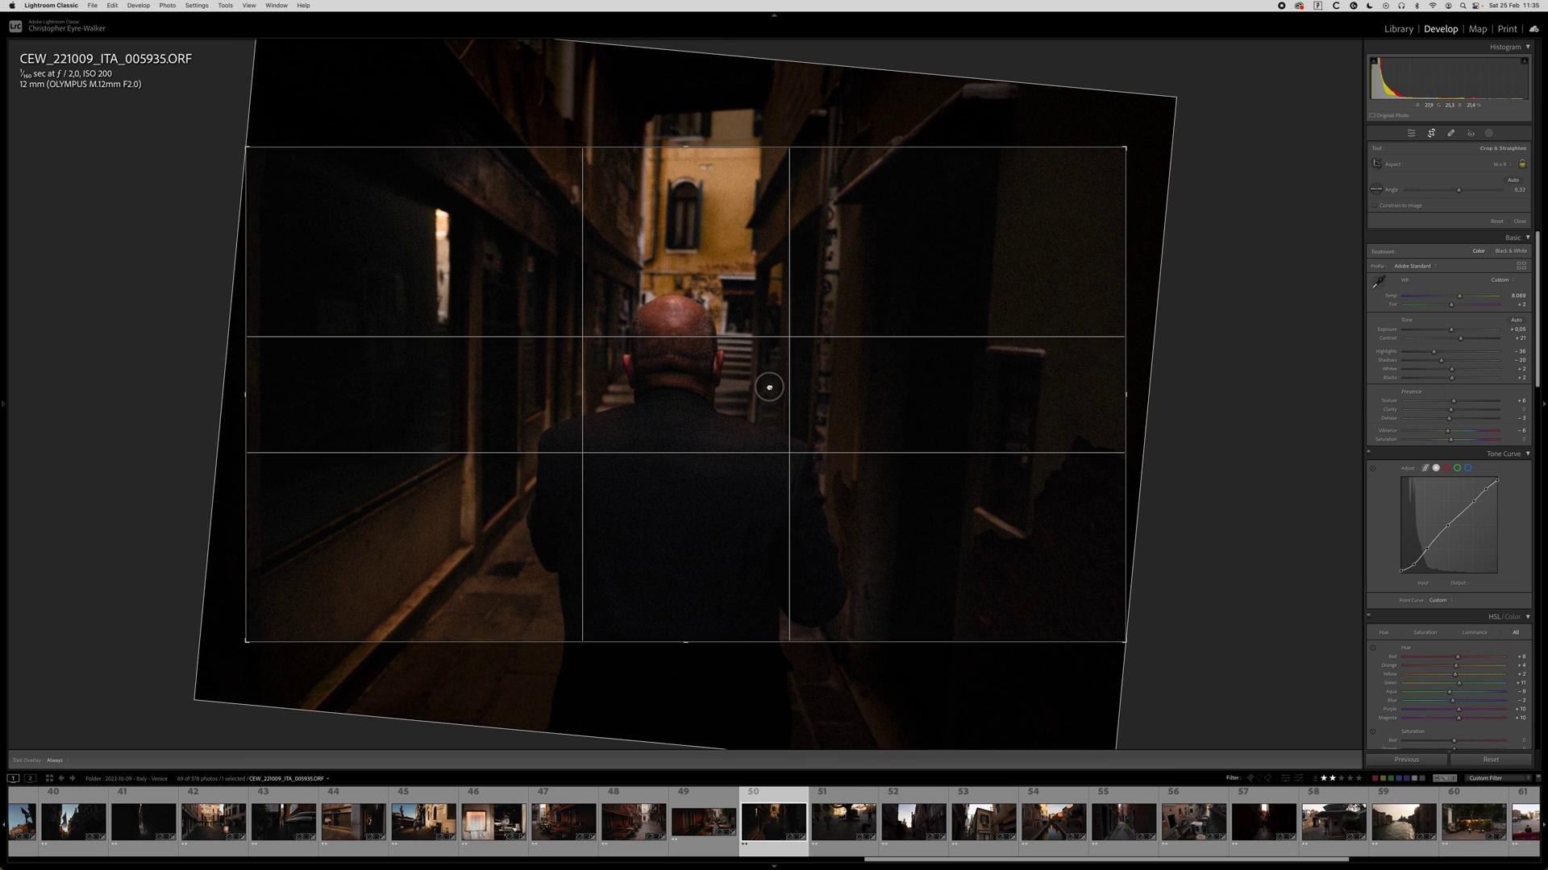
pyautogui.moveTo(1123, 395); pyautogui.dragTo(1112, 394)
pyautogui.press('Return')
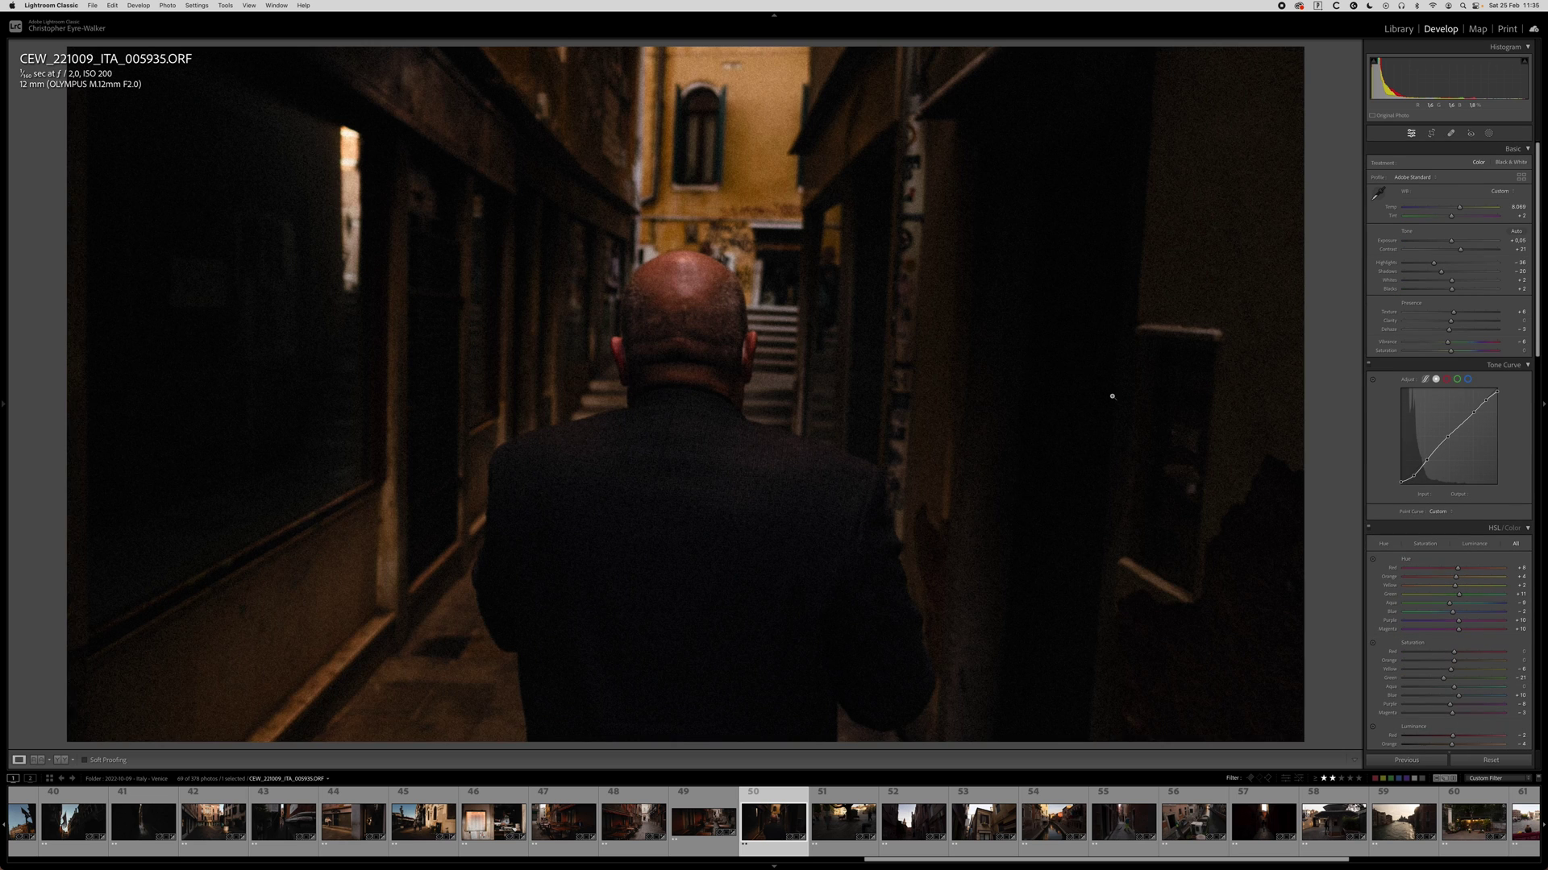
# Raise the exposure of the bald man's photo to +0.40 and examine his head, jacket and the alley up close.
pyautogui.moveTo(1451, 240); pyautogui.dragTo(1454, 241)
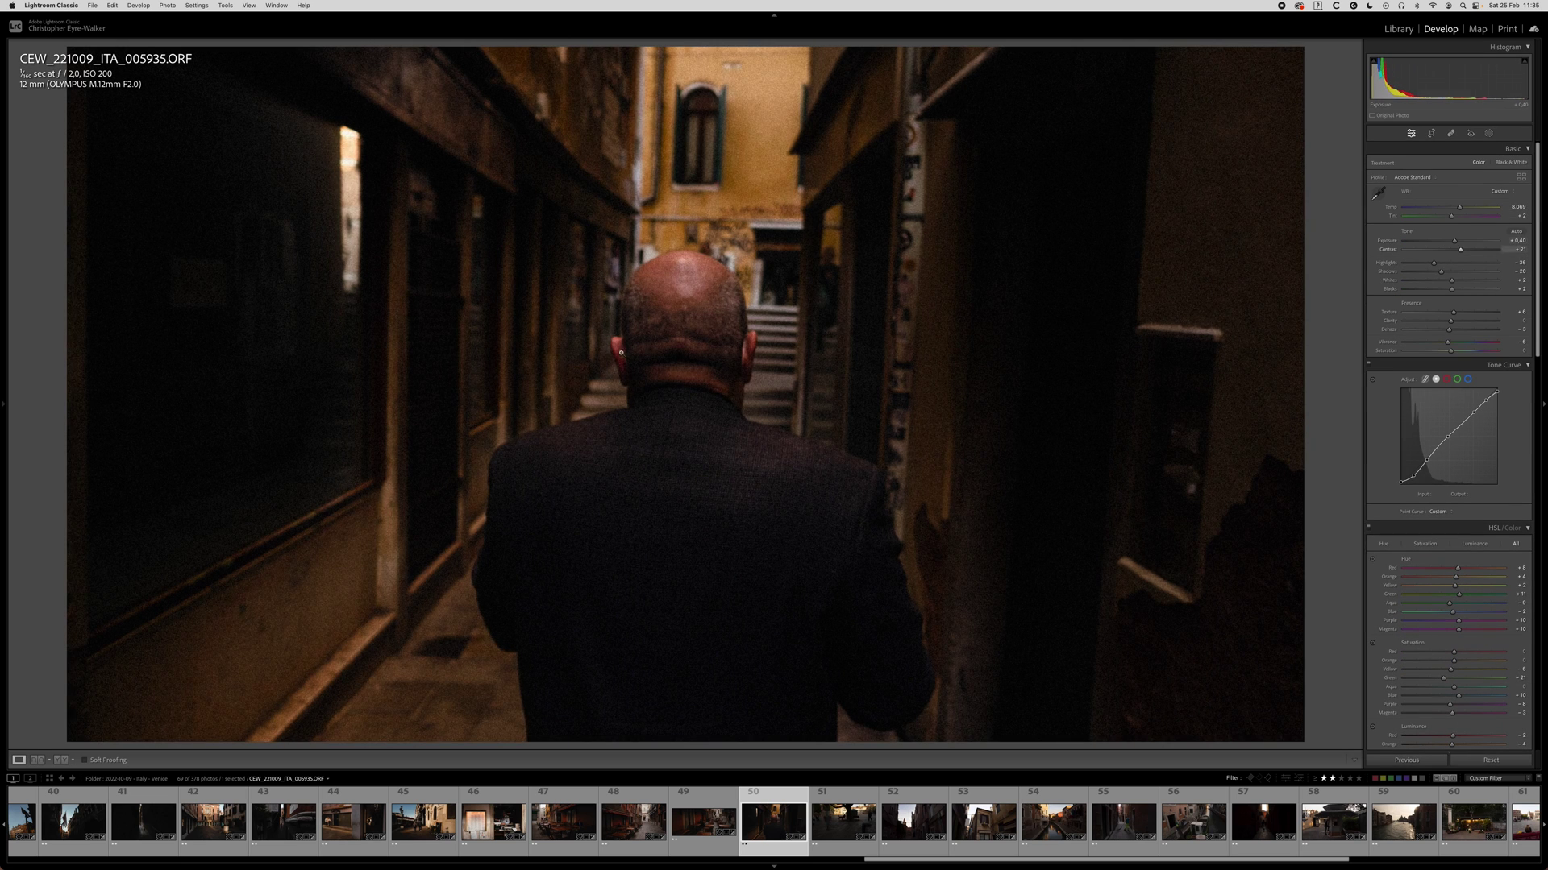
pyautogui.click(590, 352)
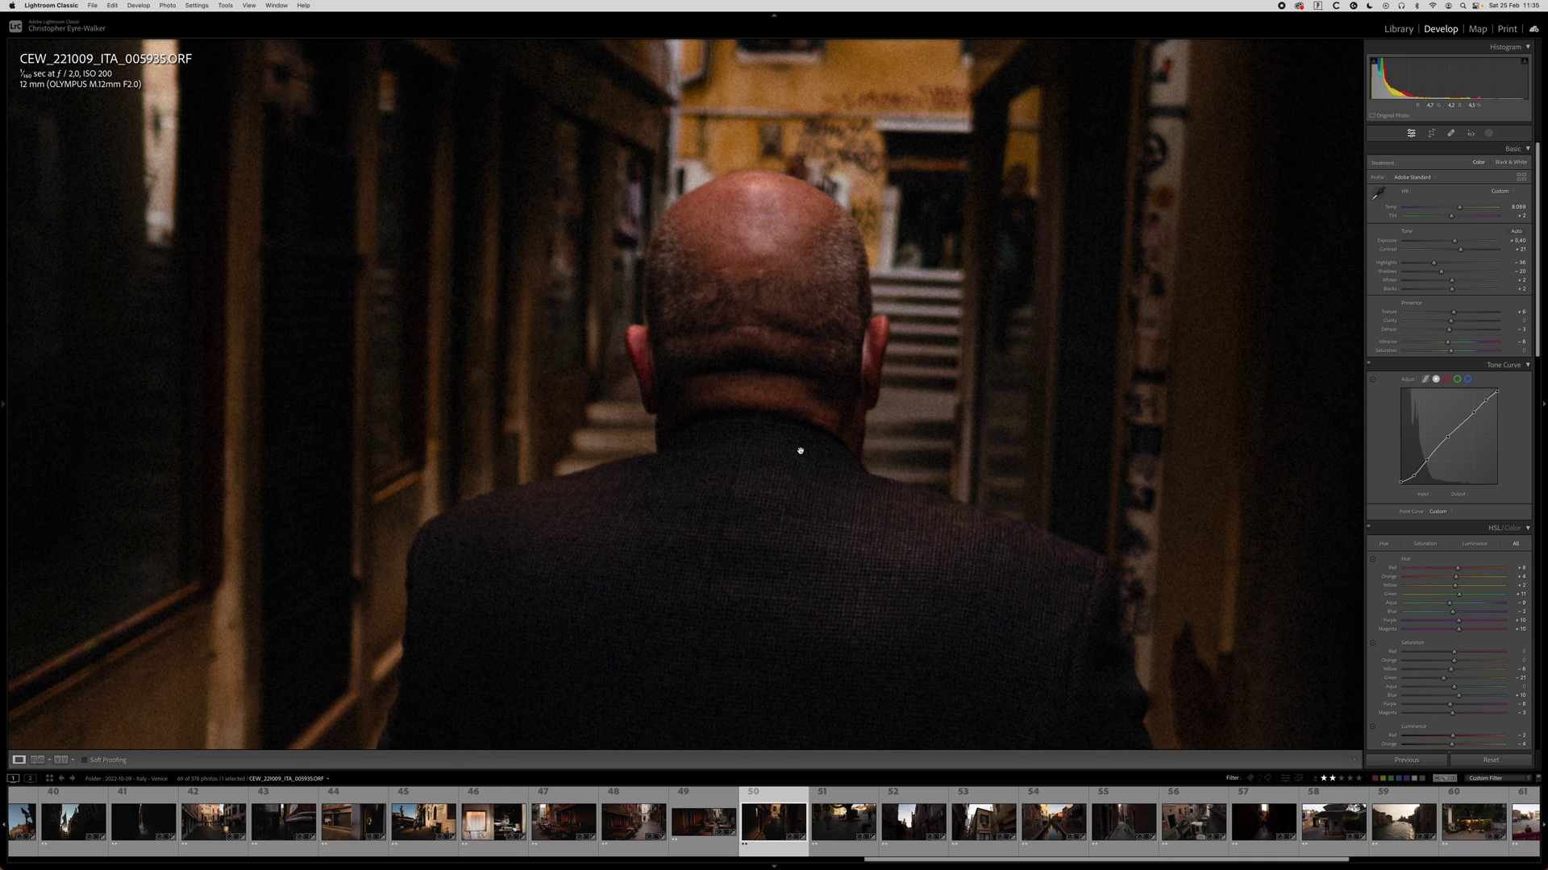
pyautogui.moveTo(808, 528); pyautogui.dragTo(777, 214)
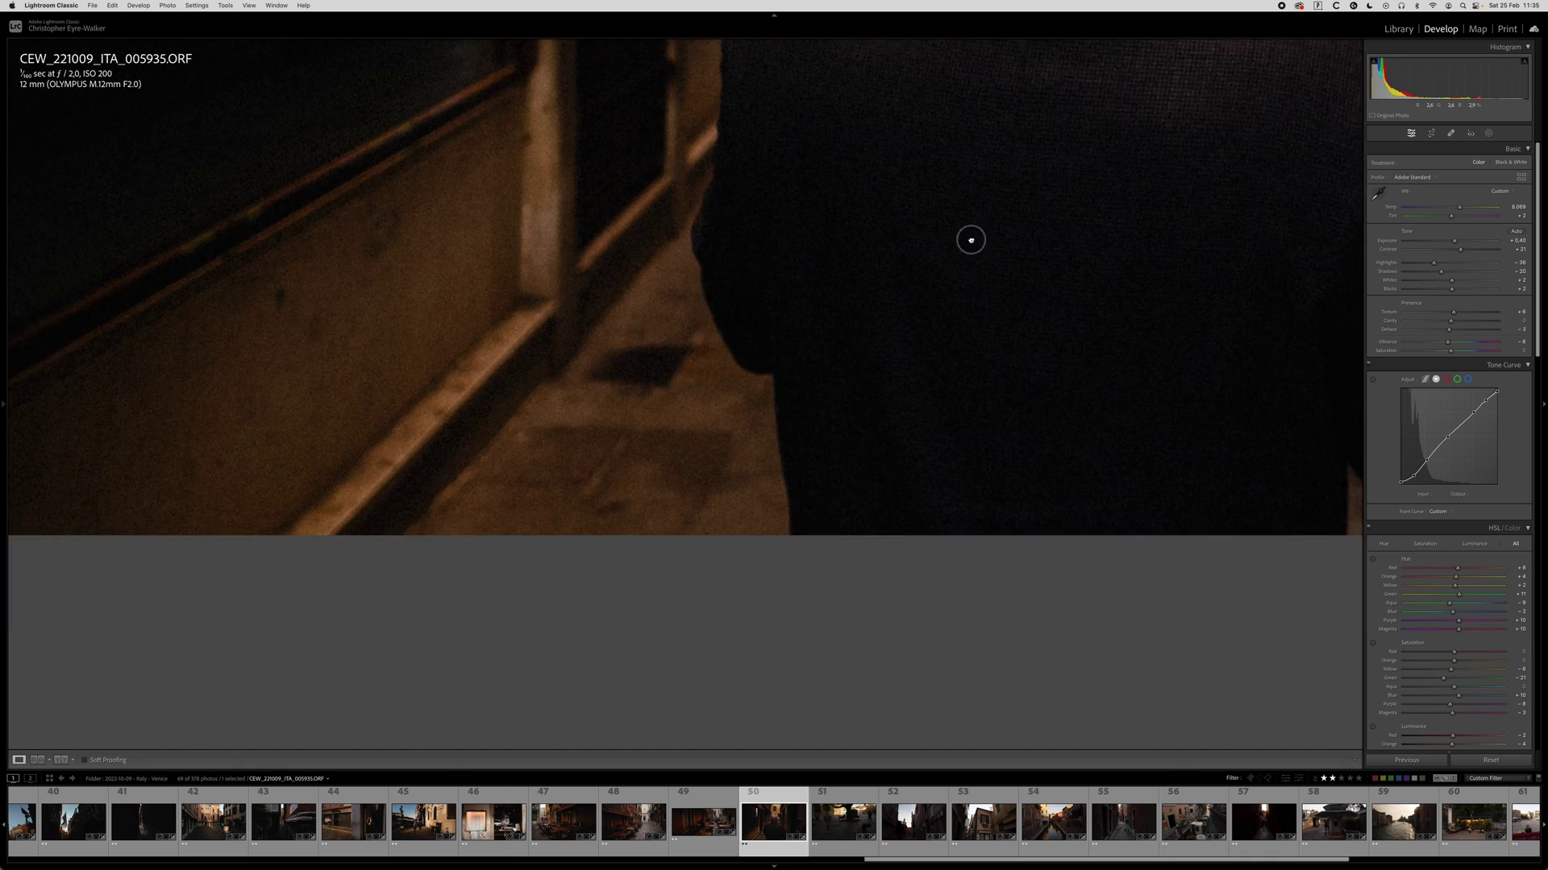
pyautogui.moveTo(971, 239); pyautogui.dragTo(756, 486)
pyautogui.click(777, 224)
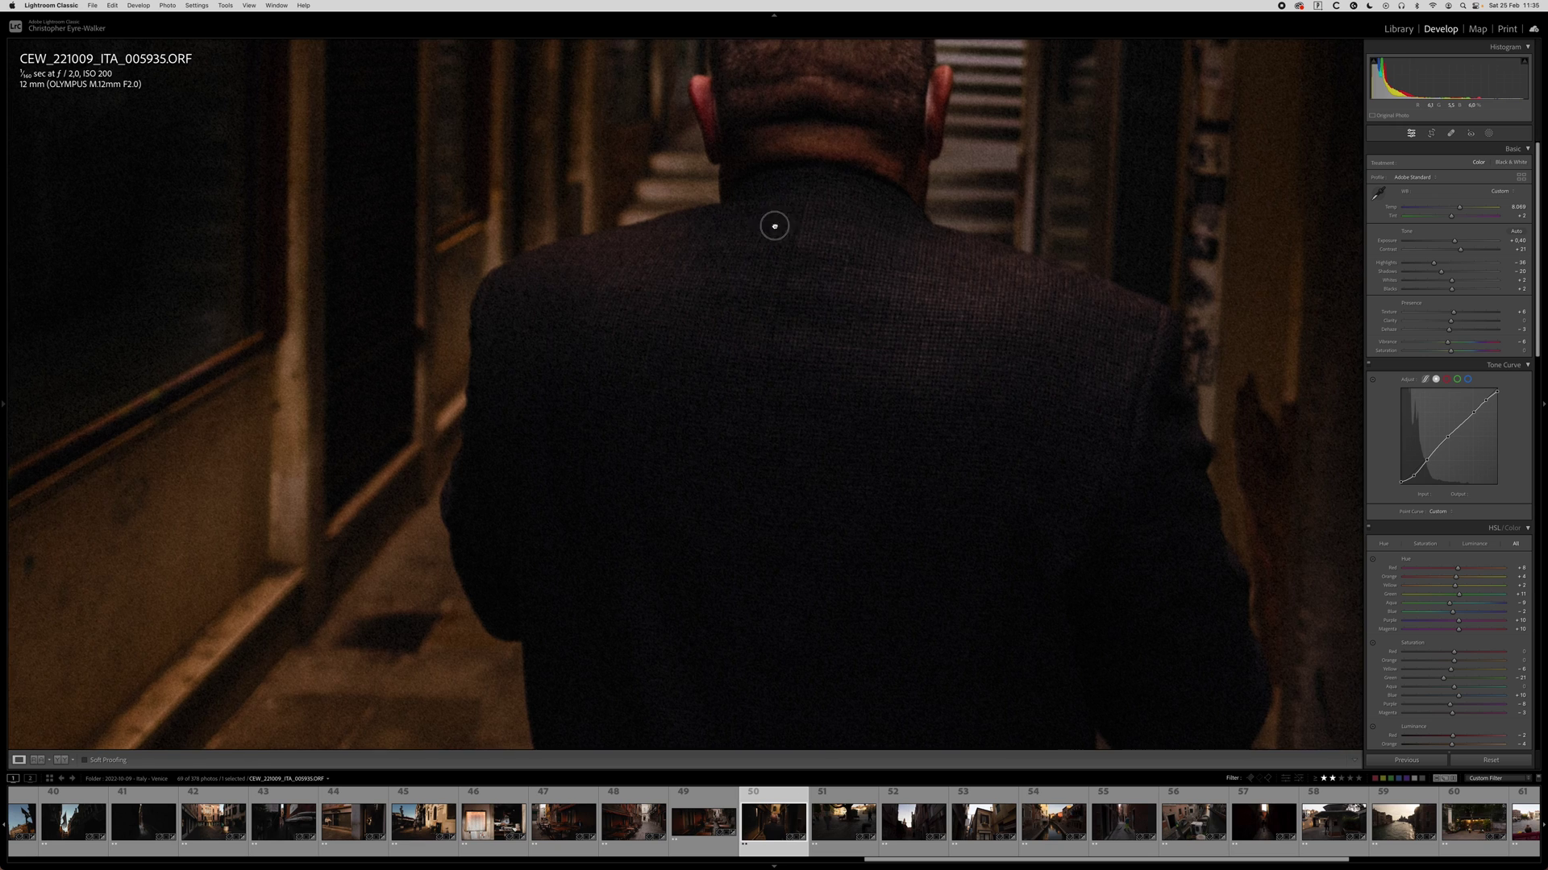
pyautogui.moveTo(777, 224); pyautogui.dragTo(754, 395)
pyautogui.click(460, 369)
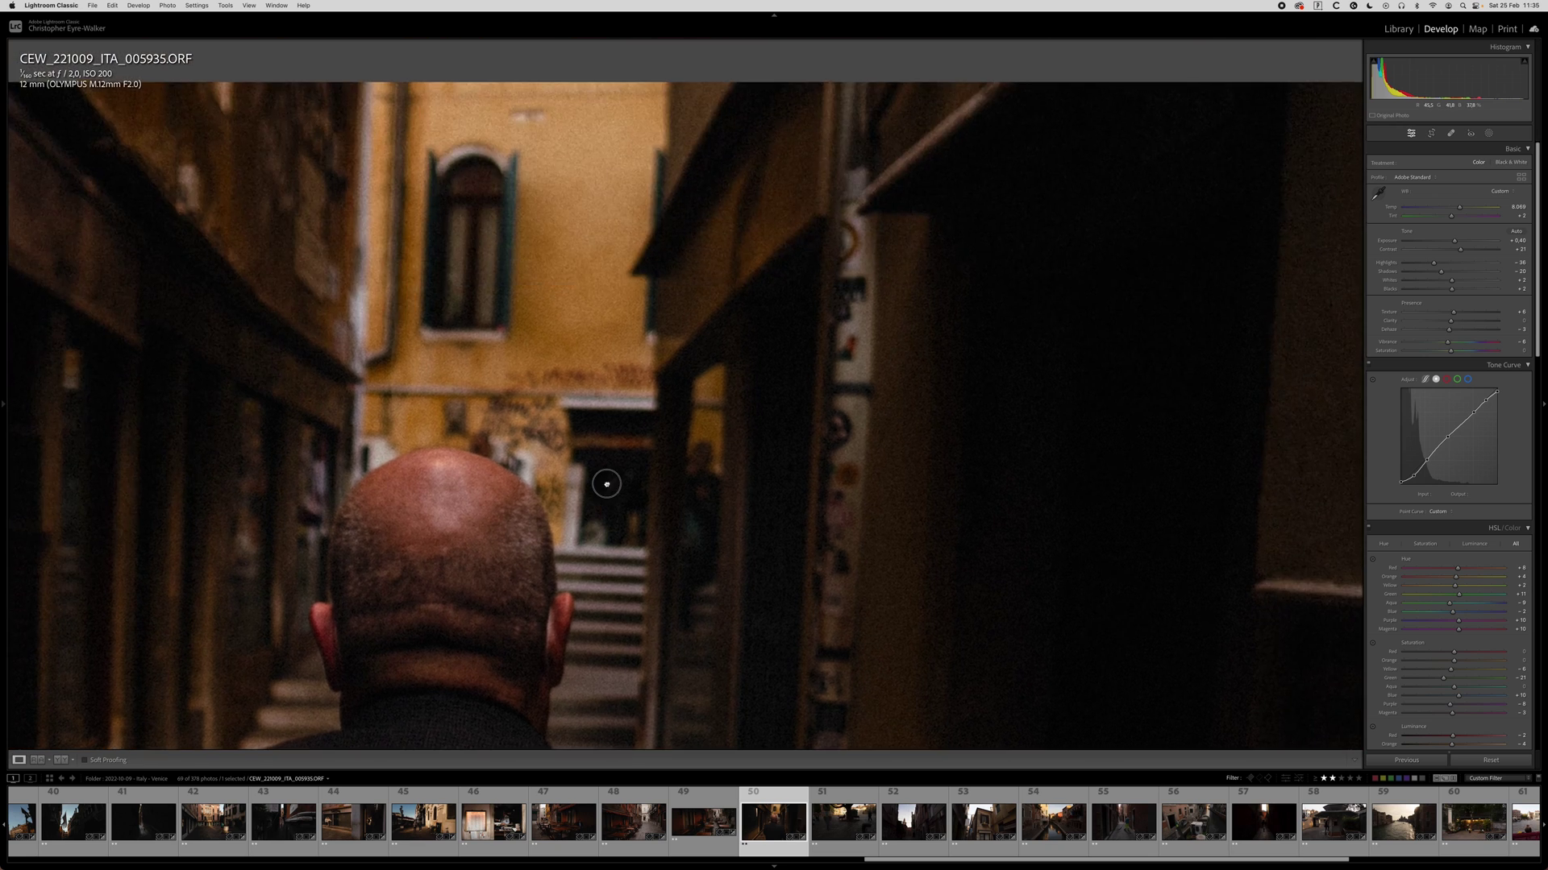
pyautogui.click(605, 484)
pyautogui.moveTo(460, 501); pyautogui.dragTo(586, 287)
pyautogui.click(586, 286)
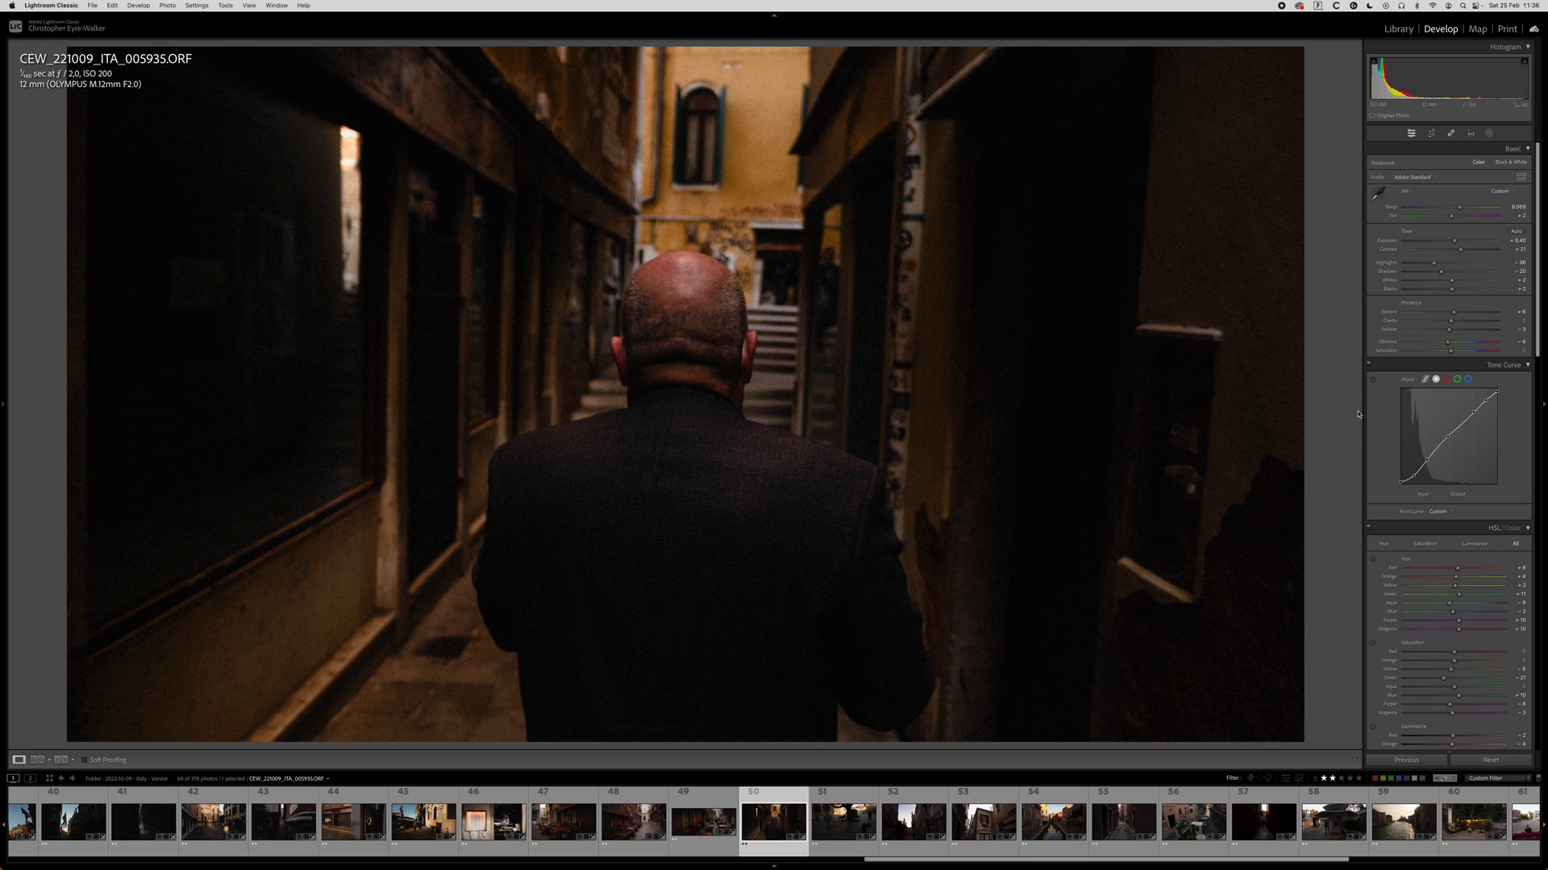
# Brighten the bald man with a radial gradient mask, and lower the photo's overall exposure to +0.20 with a cooler white balance.
pyautogui.hotkey('shift', 'm')
pyautogui.moveTo(713, 425); pyautogui.dragTo(833, 637)
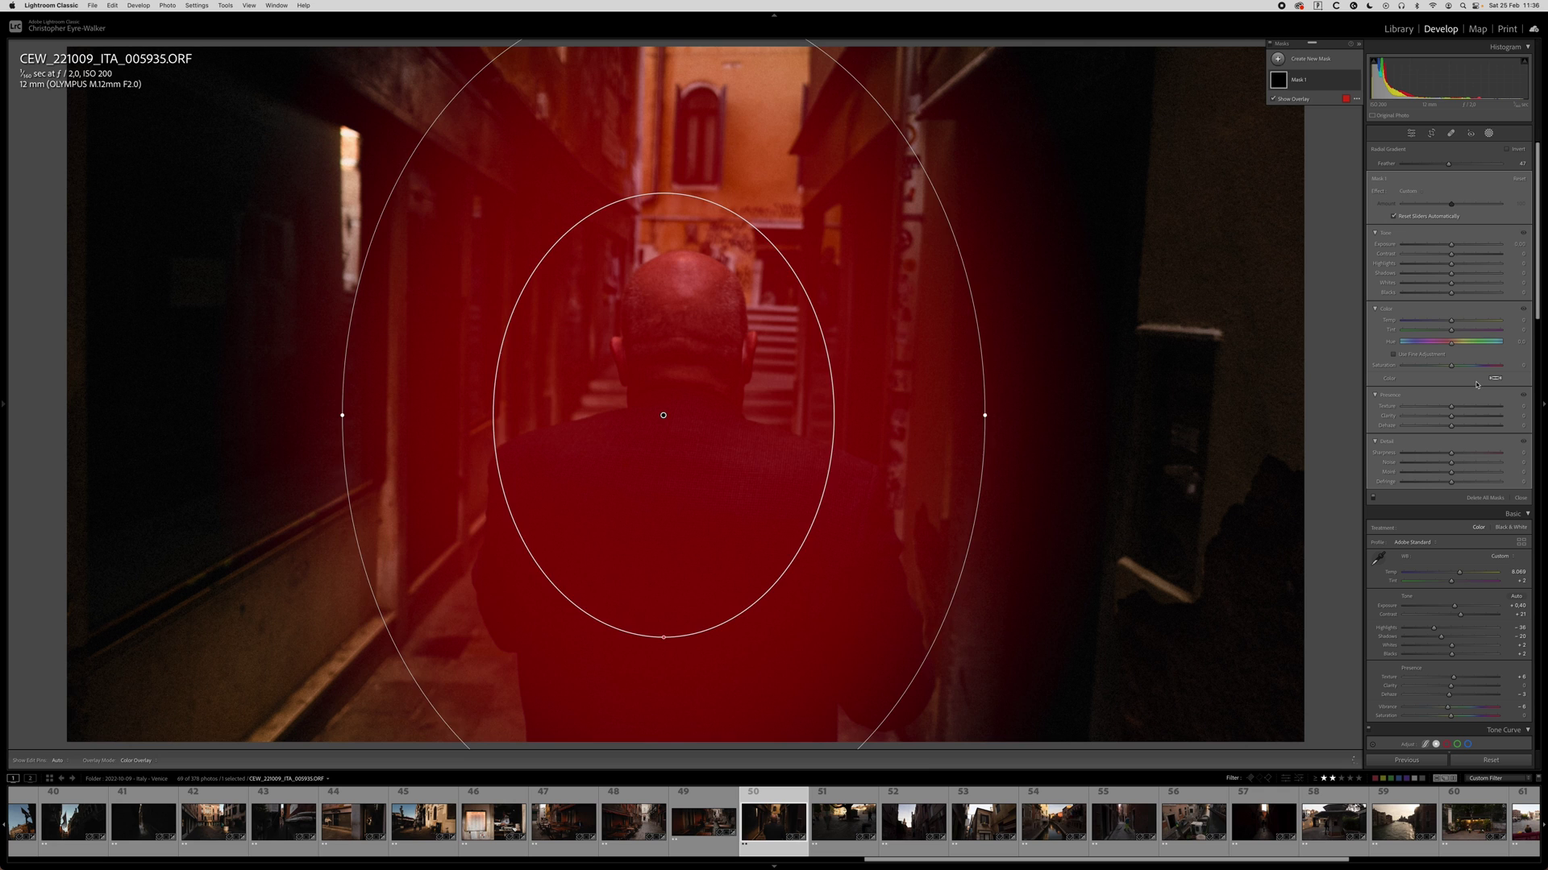
pyautogui.moveTo(1451, 246); pyautogui.dragTo(1452, 245)
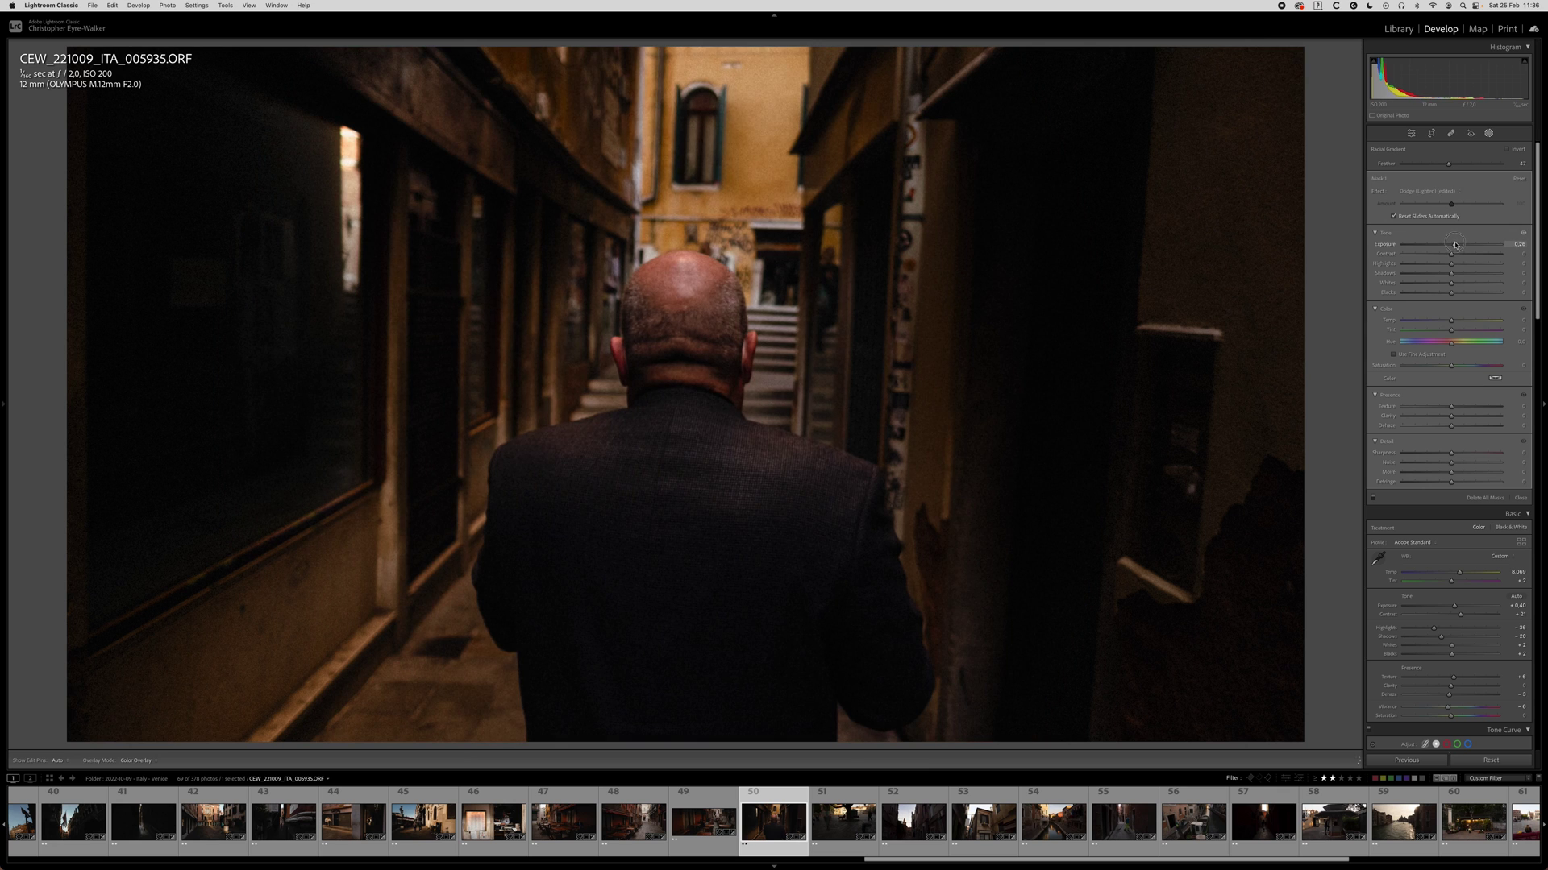
pyautogui.hotkey('shift', 'm')
pyautogui.moveTo(1455, 244); pyautogui.dragTo(1448, 209)
# Copy the bald man photo's settings without healing, transform, crop and masking, and apply them to the next photo of the tree-shaded square.
pyautogui.press('super+shift+c')
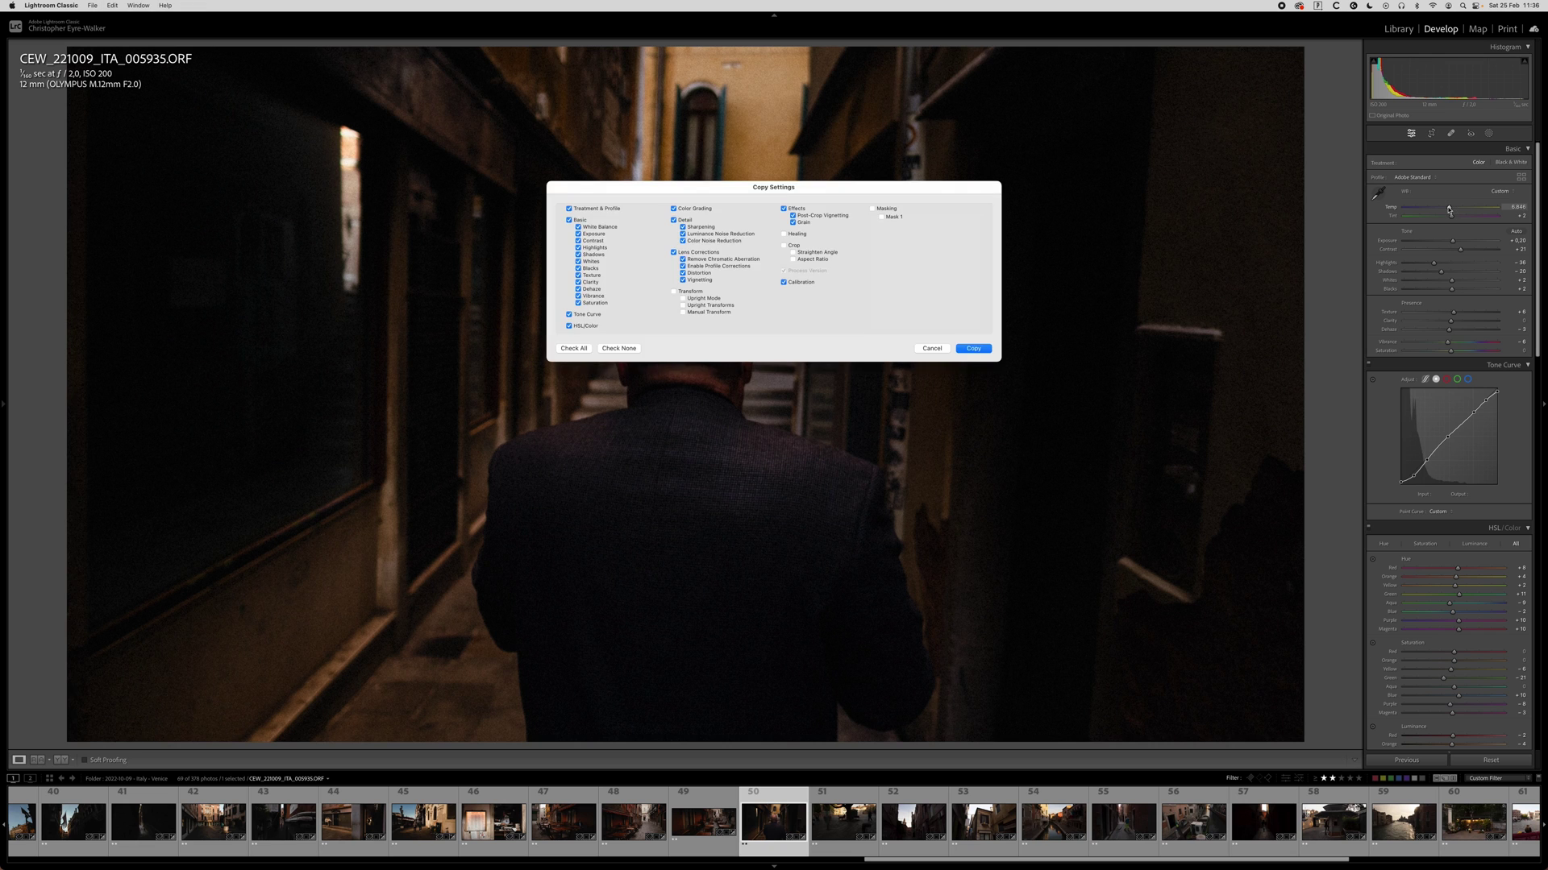
pyautogui.press('Return')
pyautogui.press('Right')
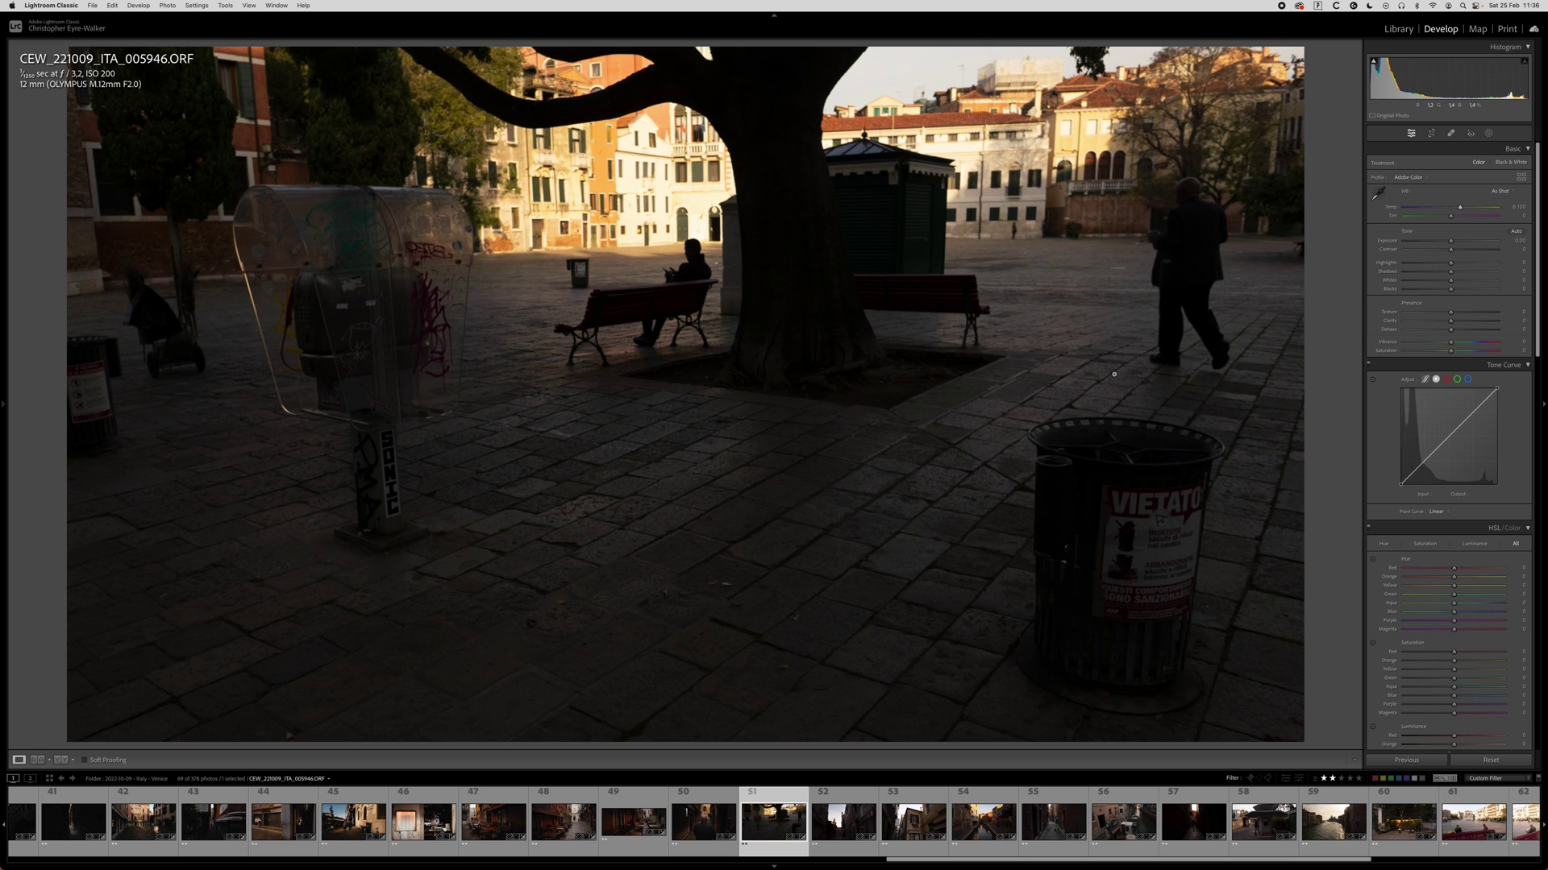
pyautogui.press('super+shift+v')
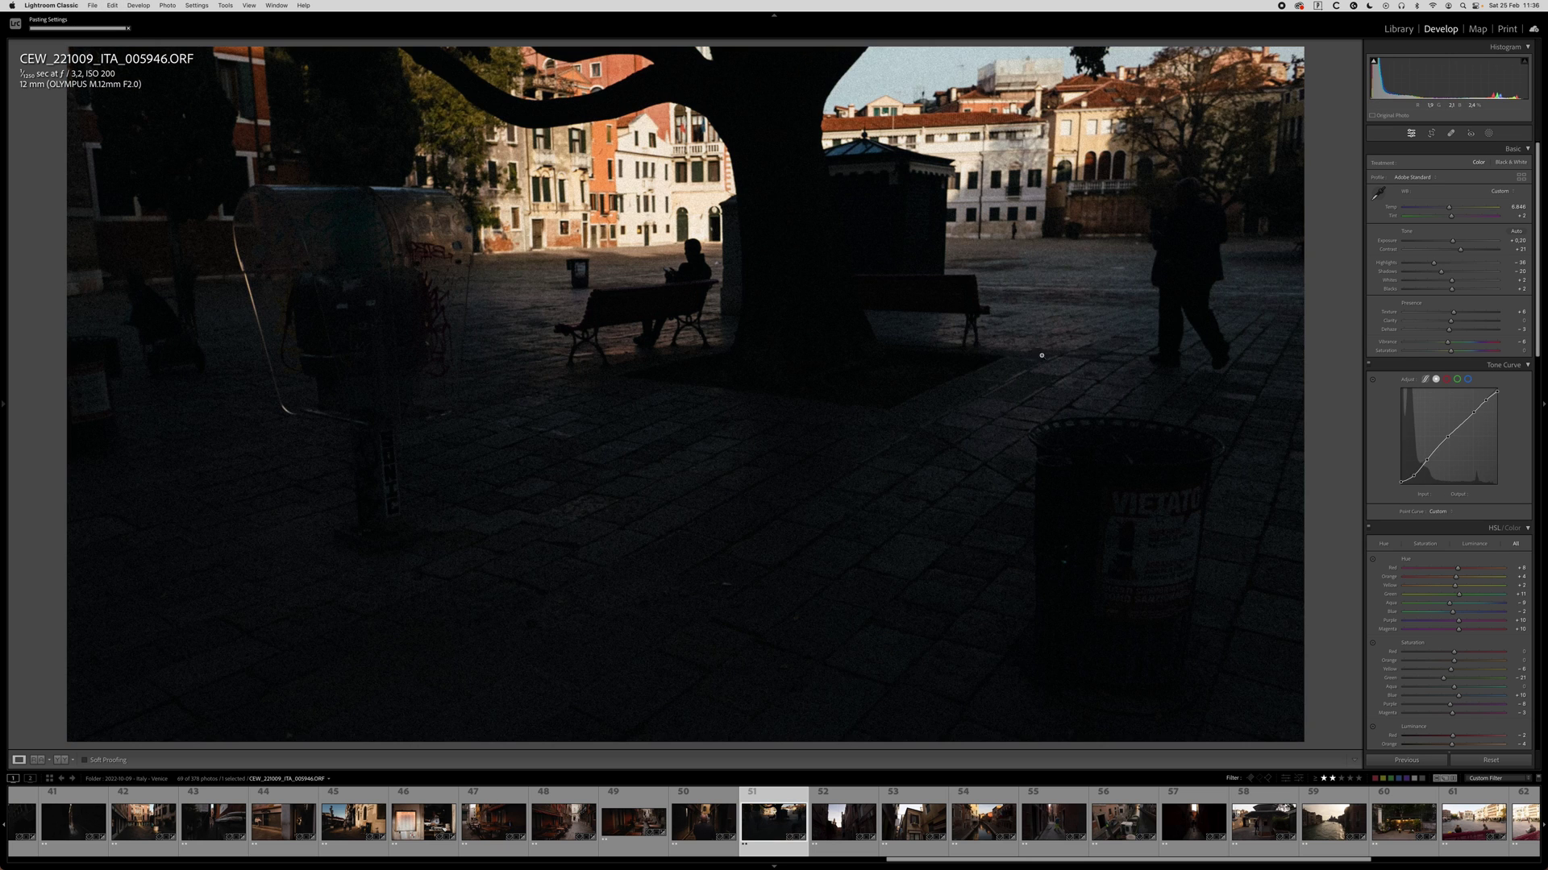
# Reframe and slightly straighten the square photo to include more of the tree and sky, and raise its exposure to +0.85.
pyautogui.press('r')
pyautogui.moveTo(806, 298); pyautogui.dragTo(798, 345)
pyautogui.moveTo(1234, 371); pyautogui.dragTo(1233, 372)
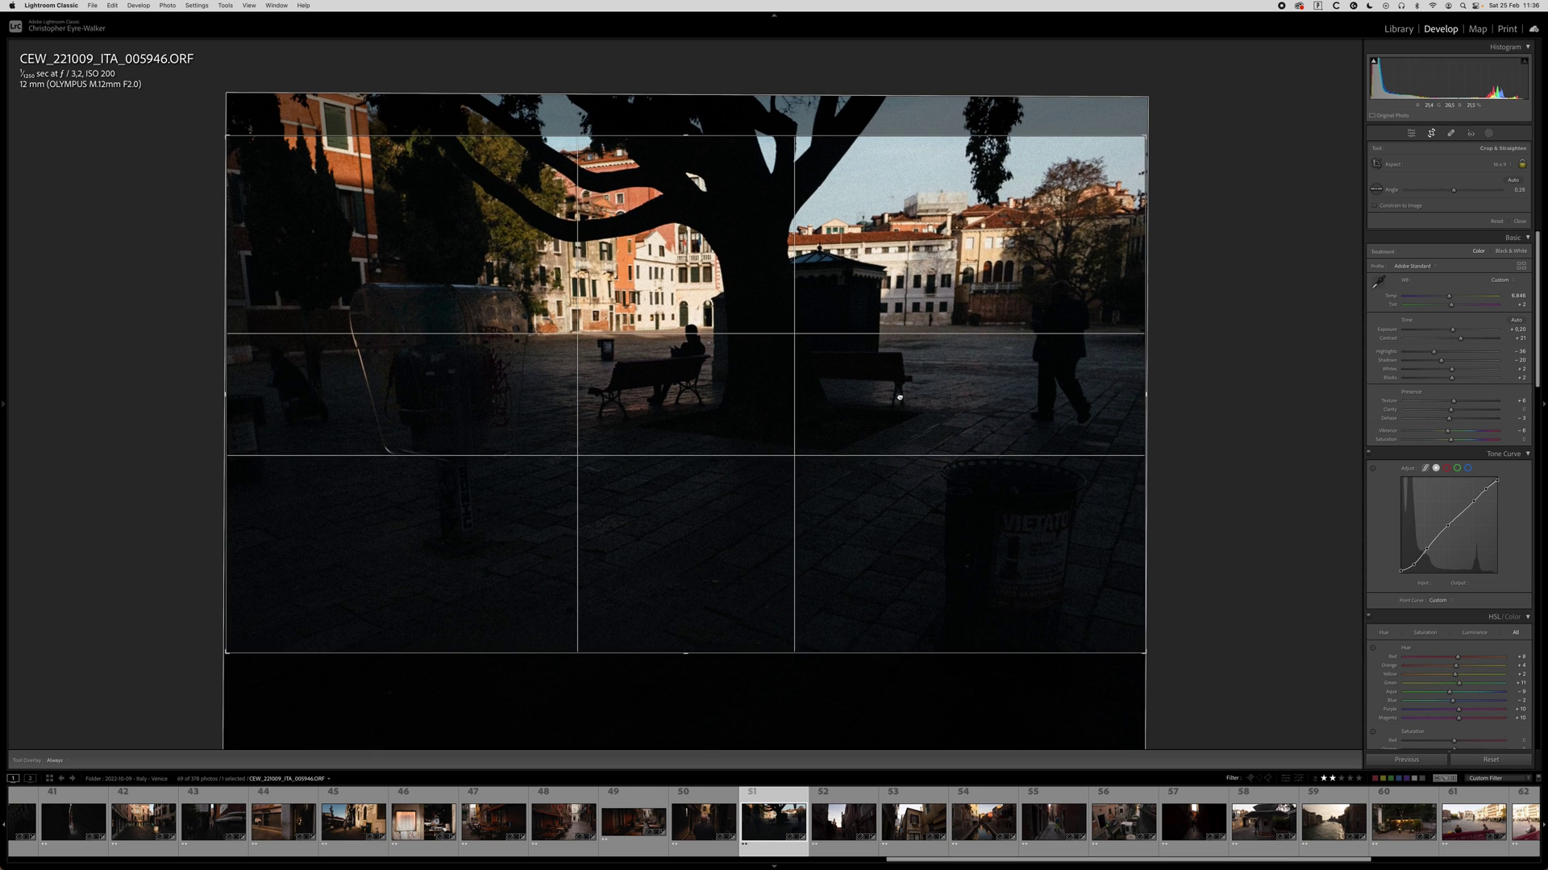
pyautogui.press('r')
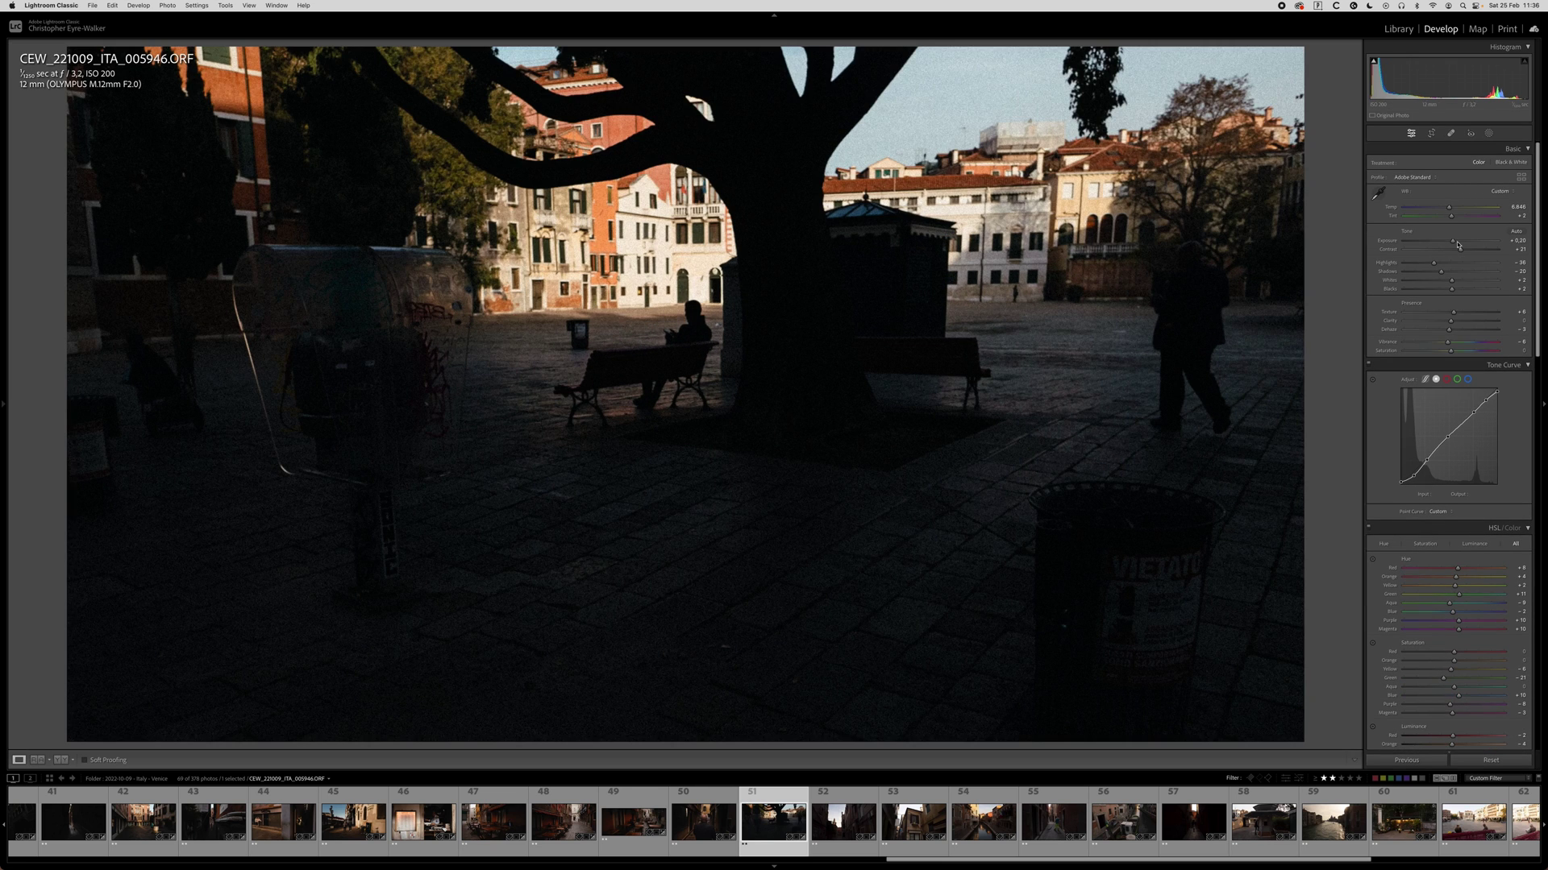
pyautogui.moveTo(1457, 244); pyautogui.dragTo(1458, 241)
# Examine the seated man, tree, facades and walking man up close, comparing the square photo with its unedited version.
pyautogui.click(682, 330)
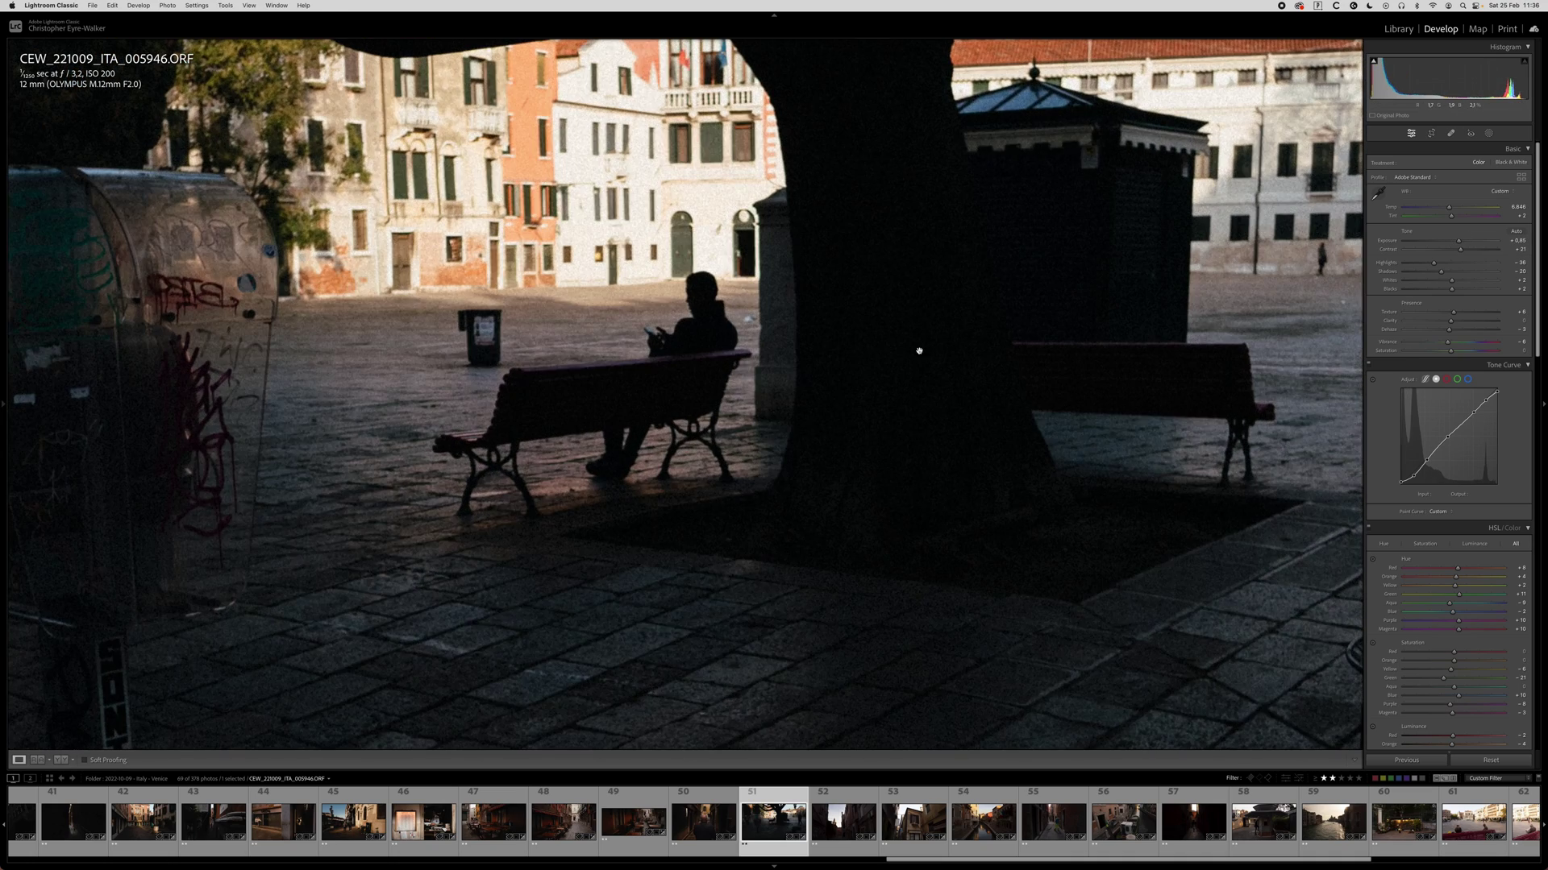
pyautogui.moveTo(448, 473); pyautogui.dragTo(476, 422)
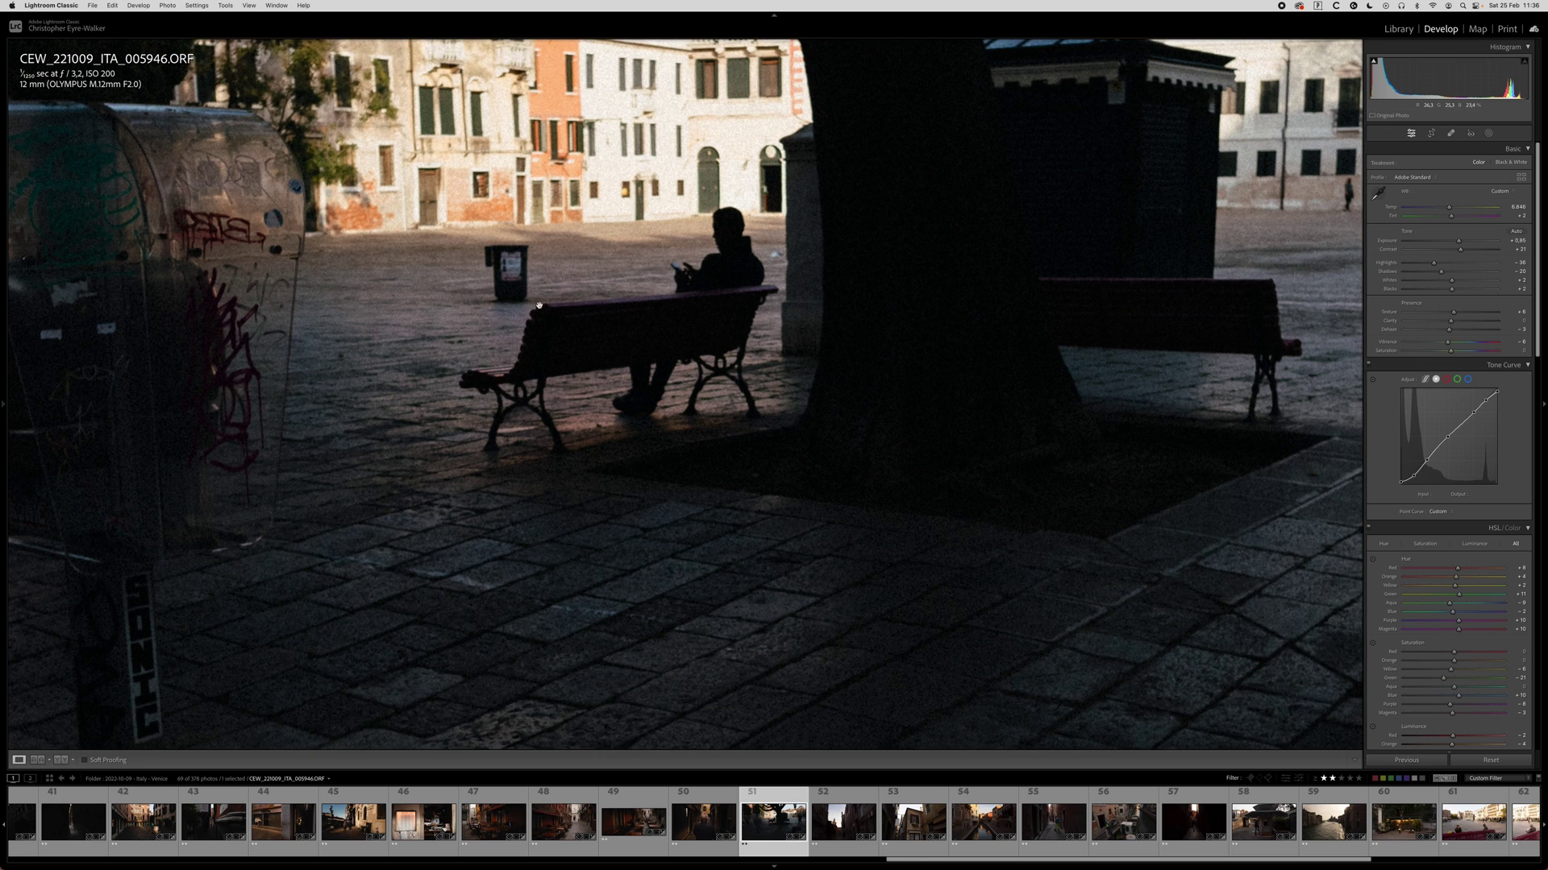
pyautogui.moveTo(588, 179); pyautogui.dragTo(598, 308)
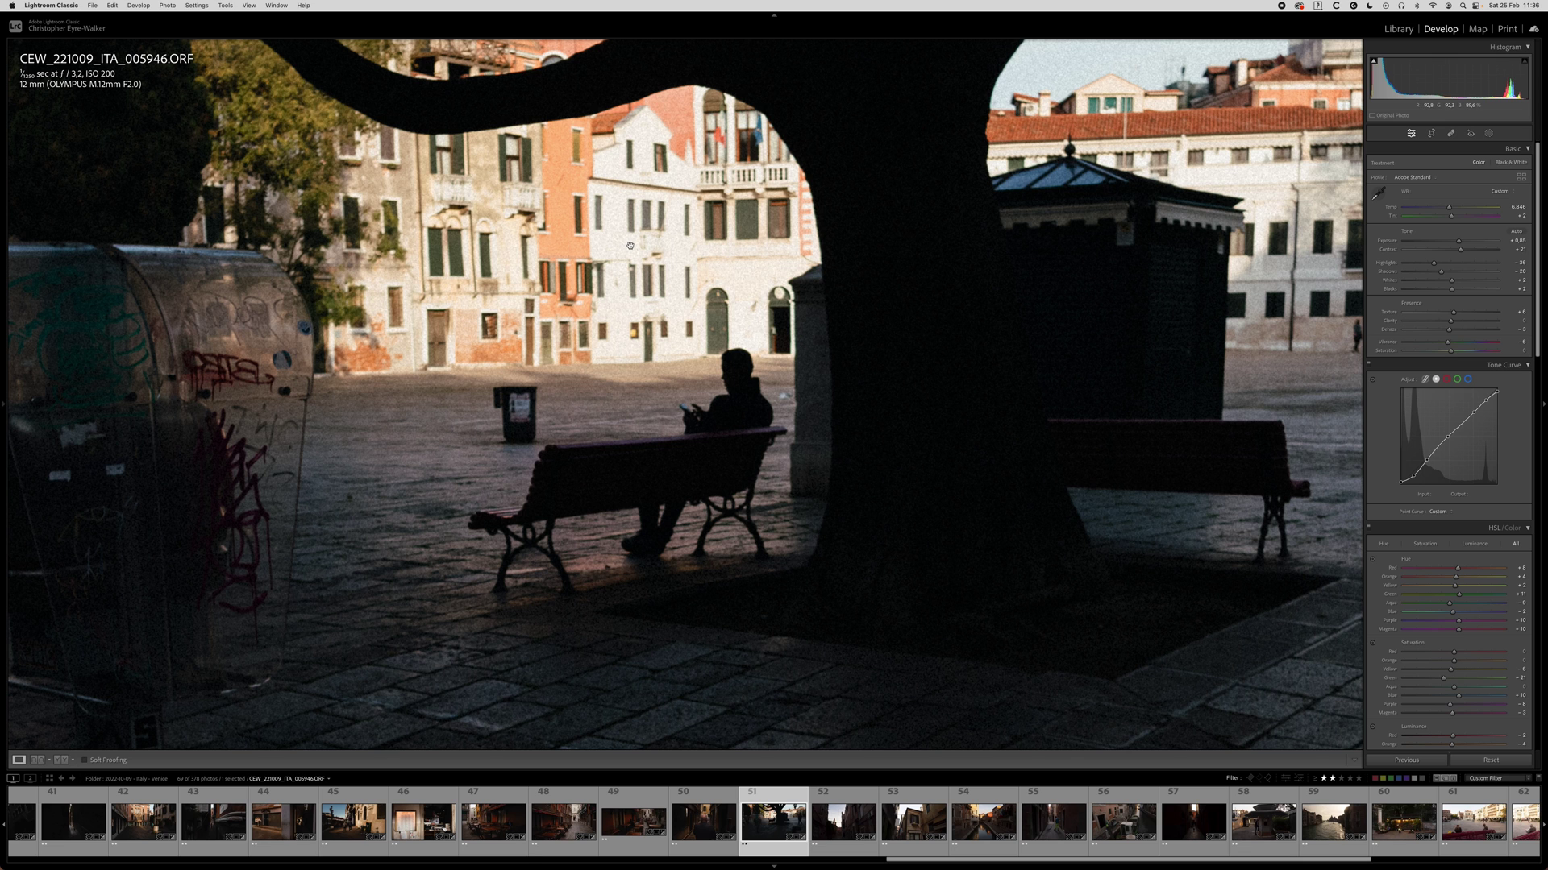
pyautogui.moveTo(571, 260); pyautogui.dragTo(644, 196)
pyautogui.click(1010, 160)
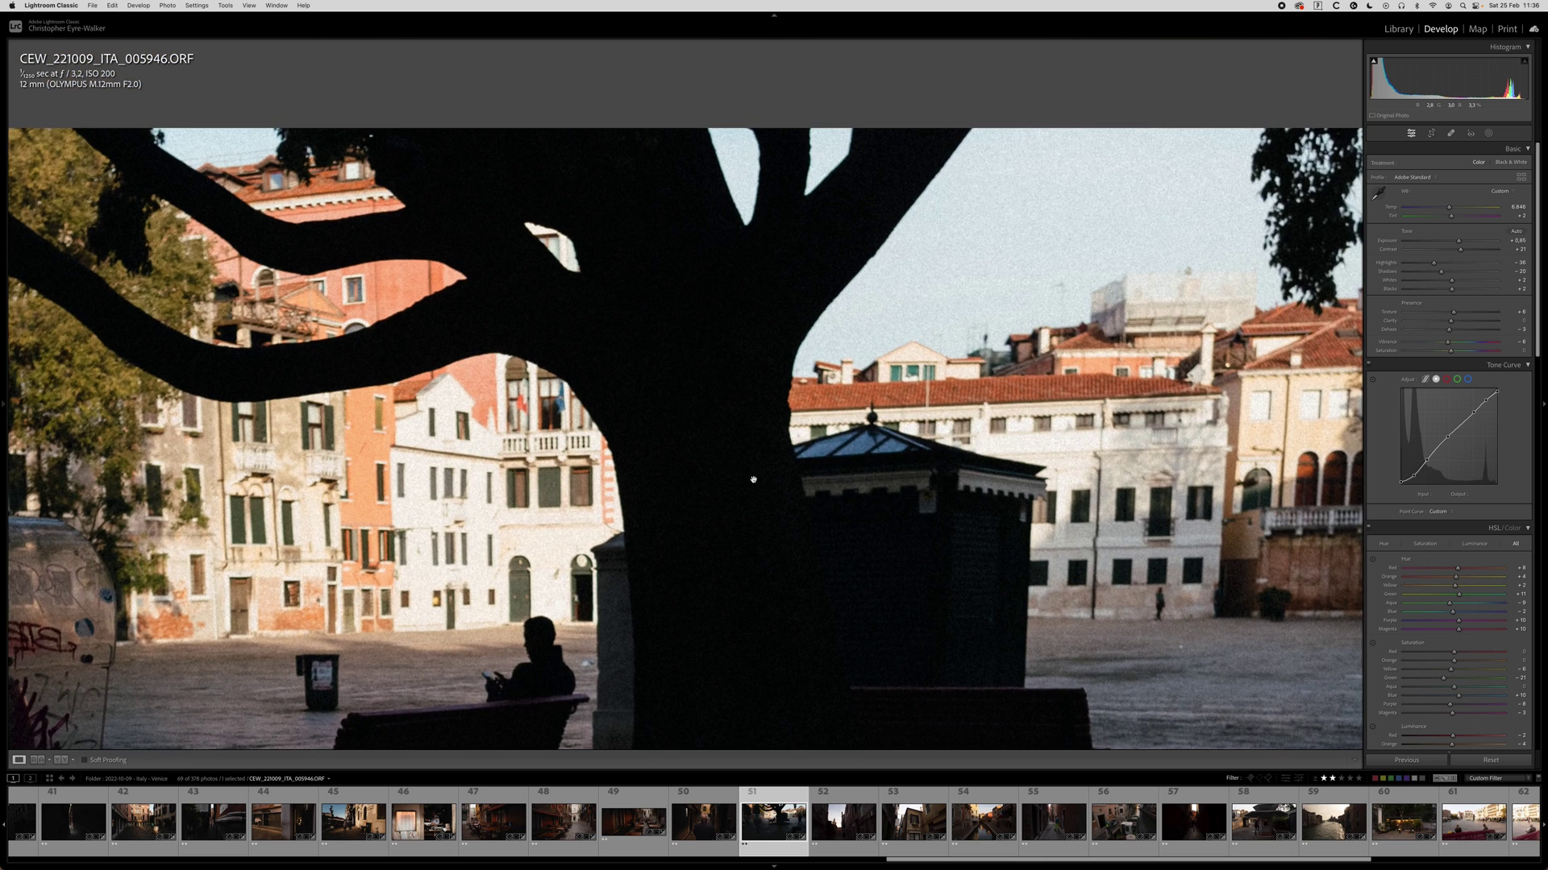
pyautogui.click(697, 436)
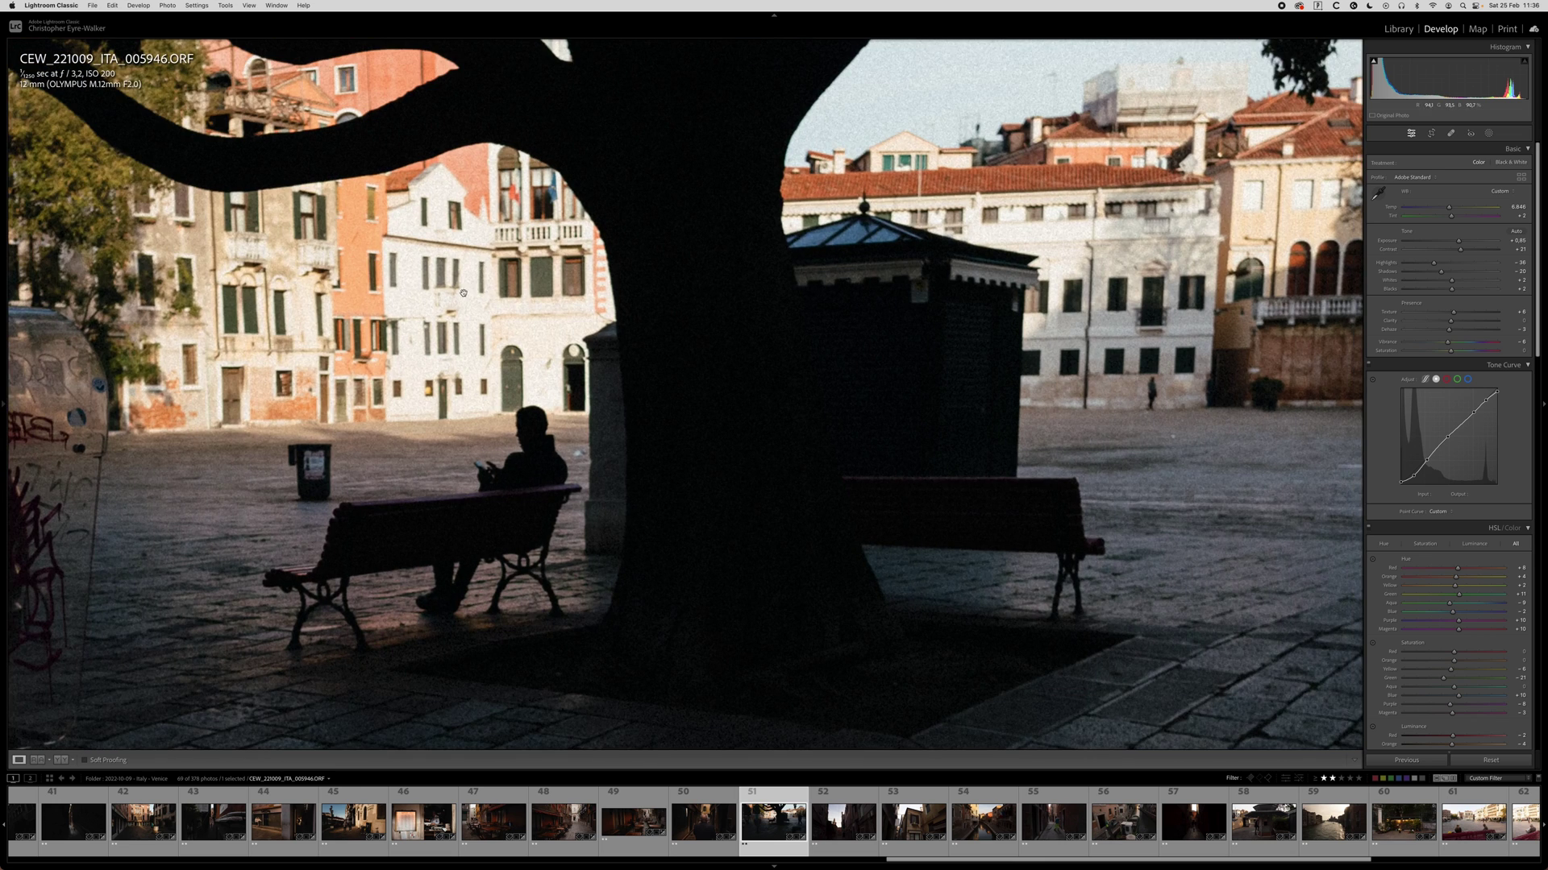
pyautogui.moveTo(668, 181); pyautogui.dragTo(704, 265)
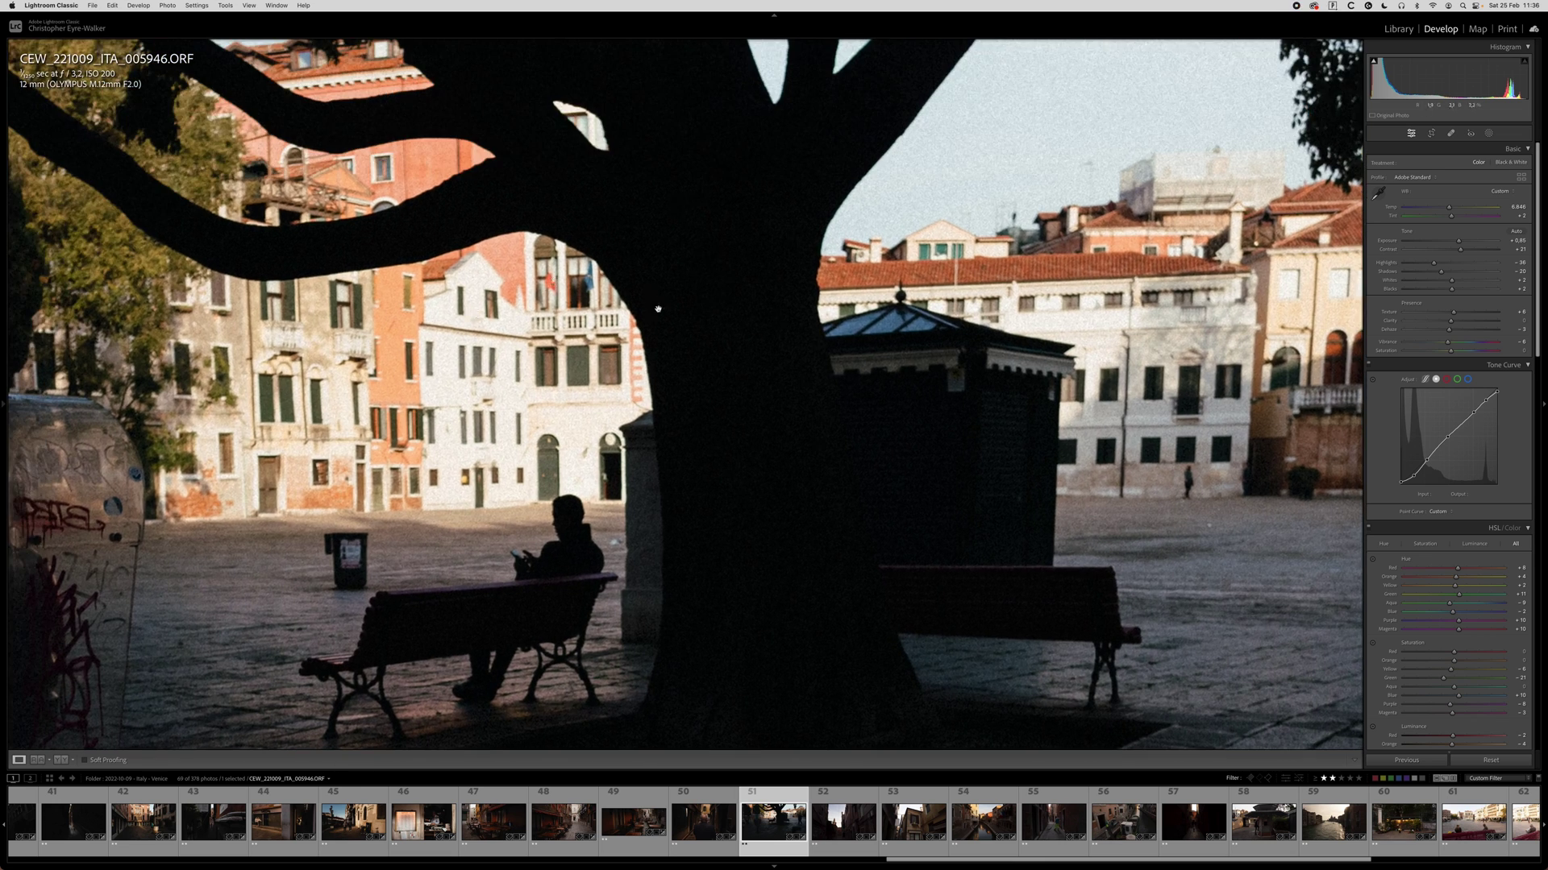
pyautogui.moveTo(1059, 420); pyautogui.dragTo(804, 214)
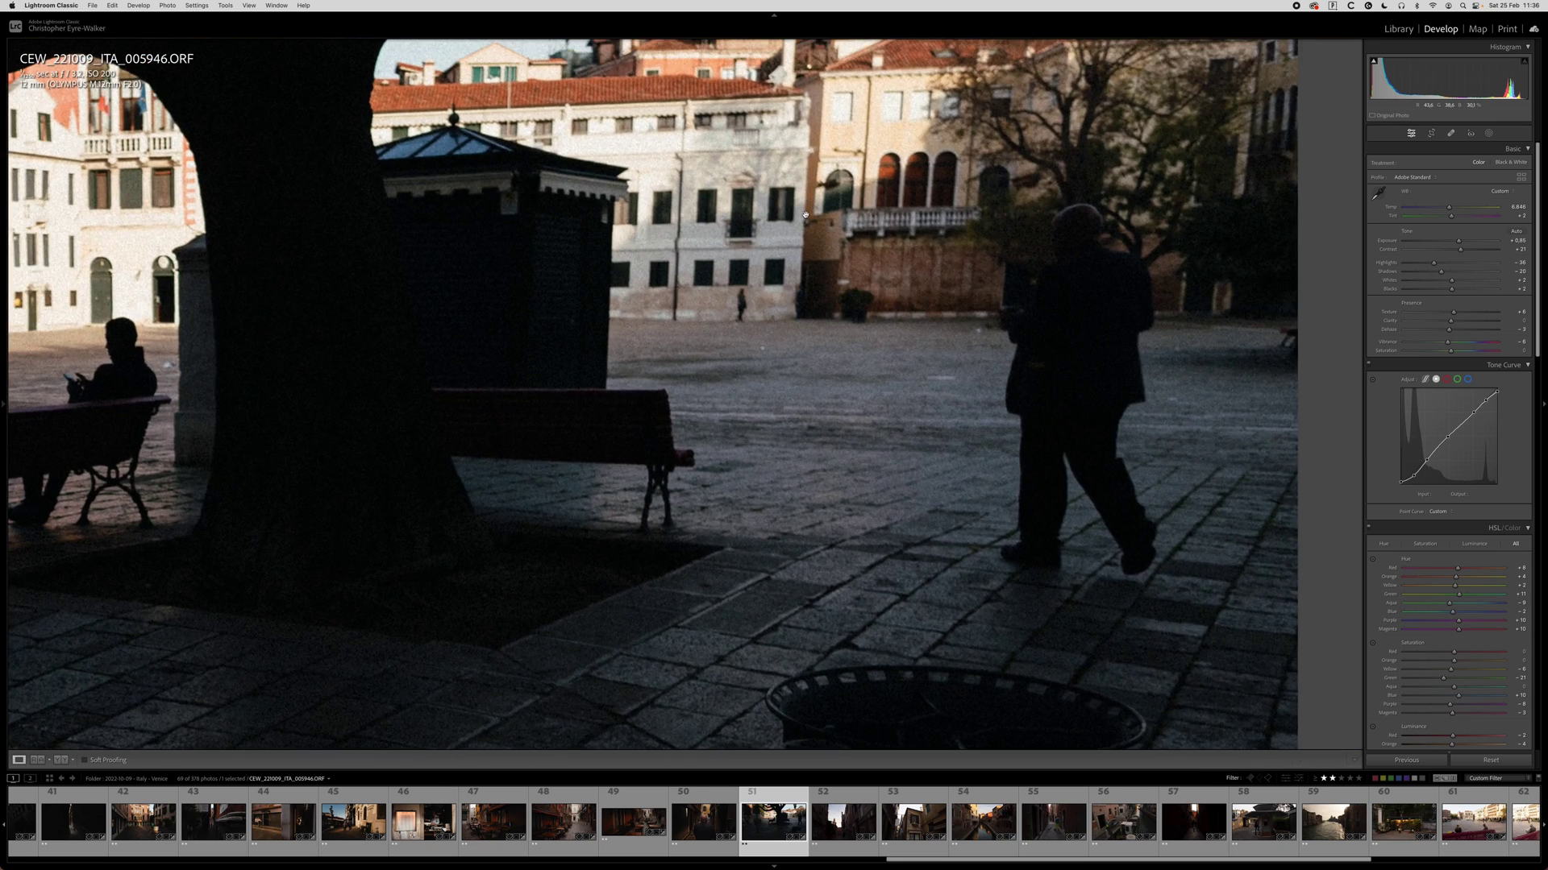
pyautogui.press('\\')
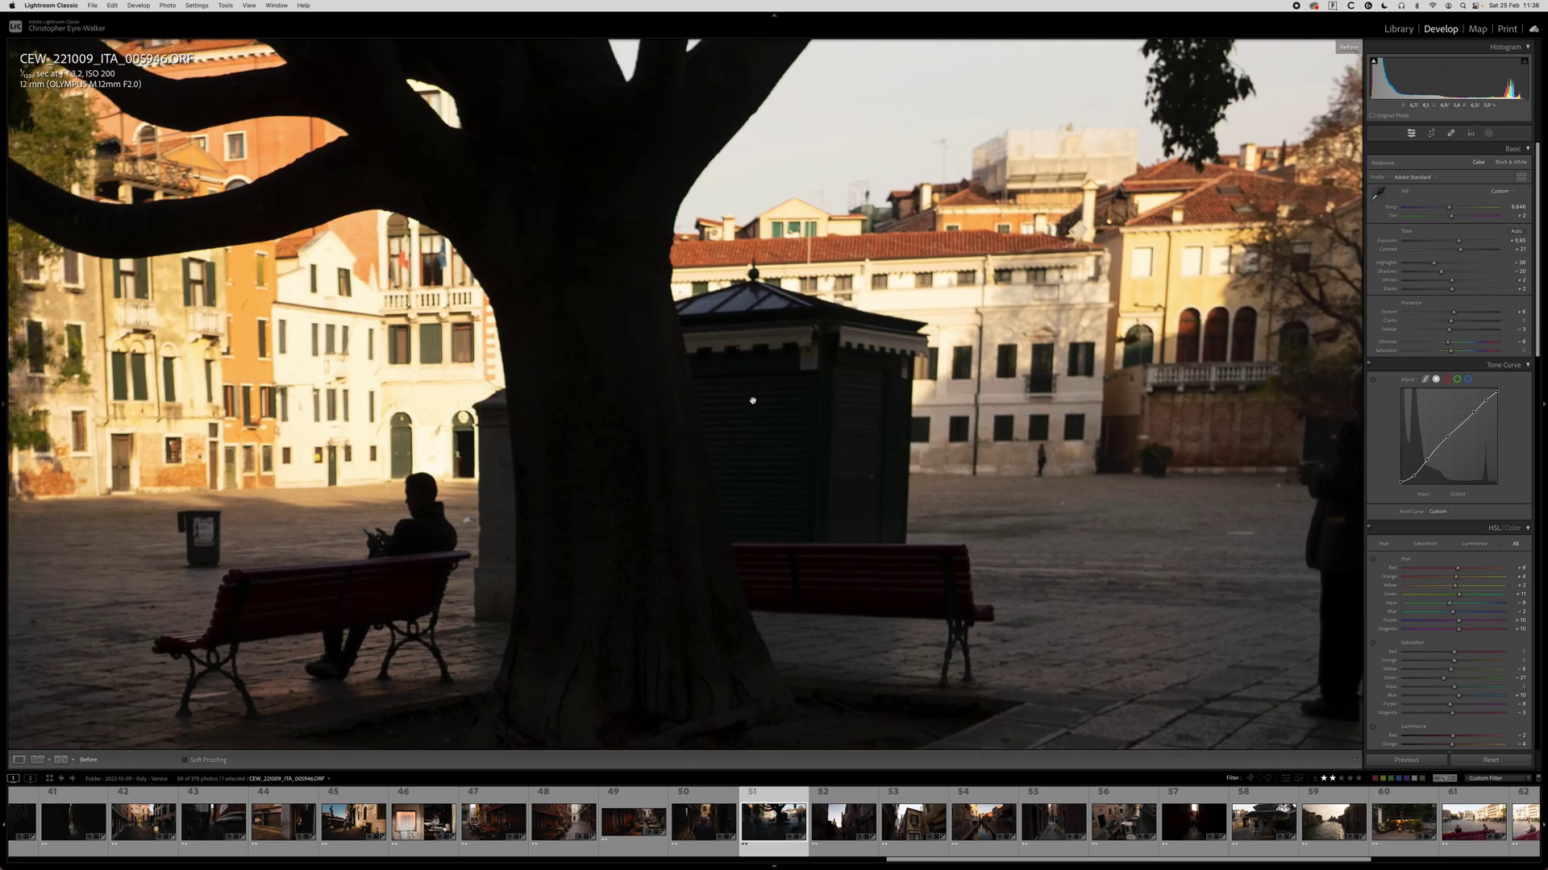
pyautogui.moveTo(412, 370); pyautogui.dragTo(551, 303)
pyautogui.click(551, 302)
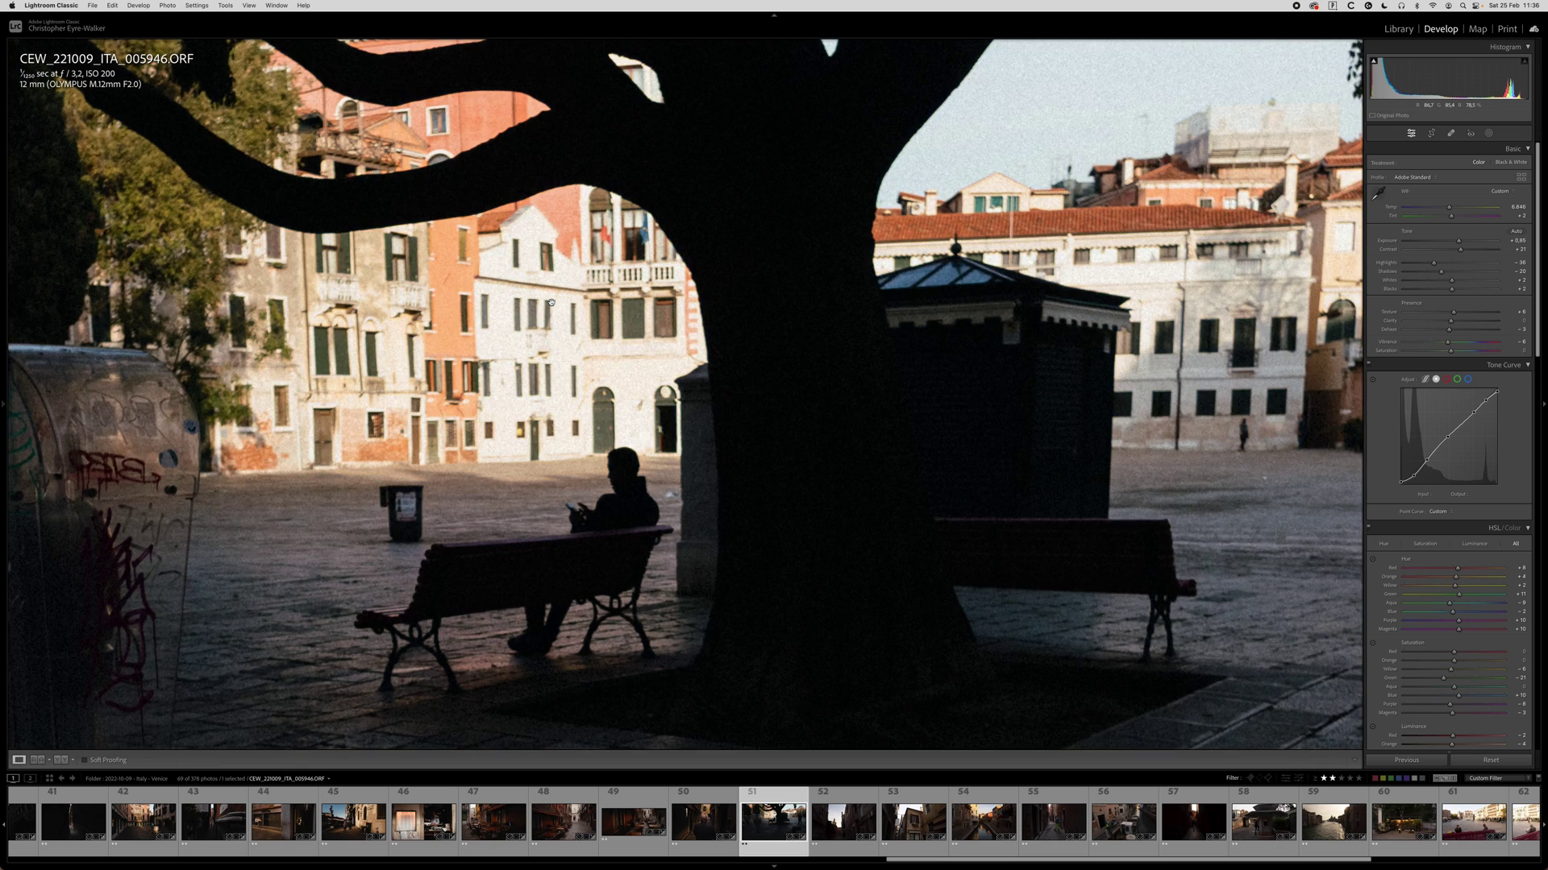
pyautogui.press('\\')
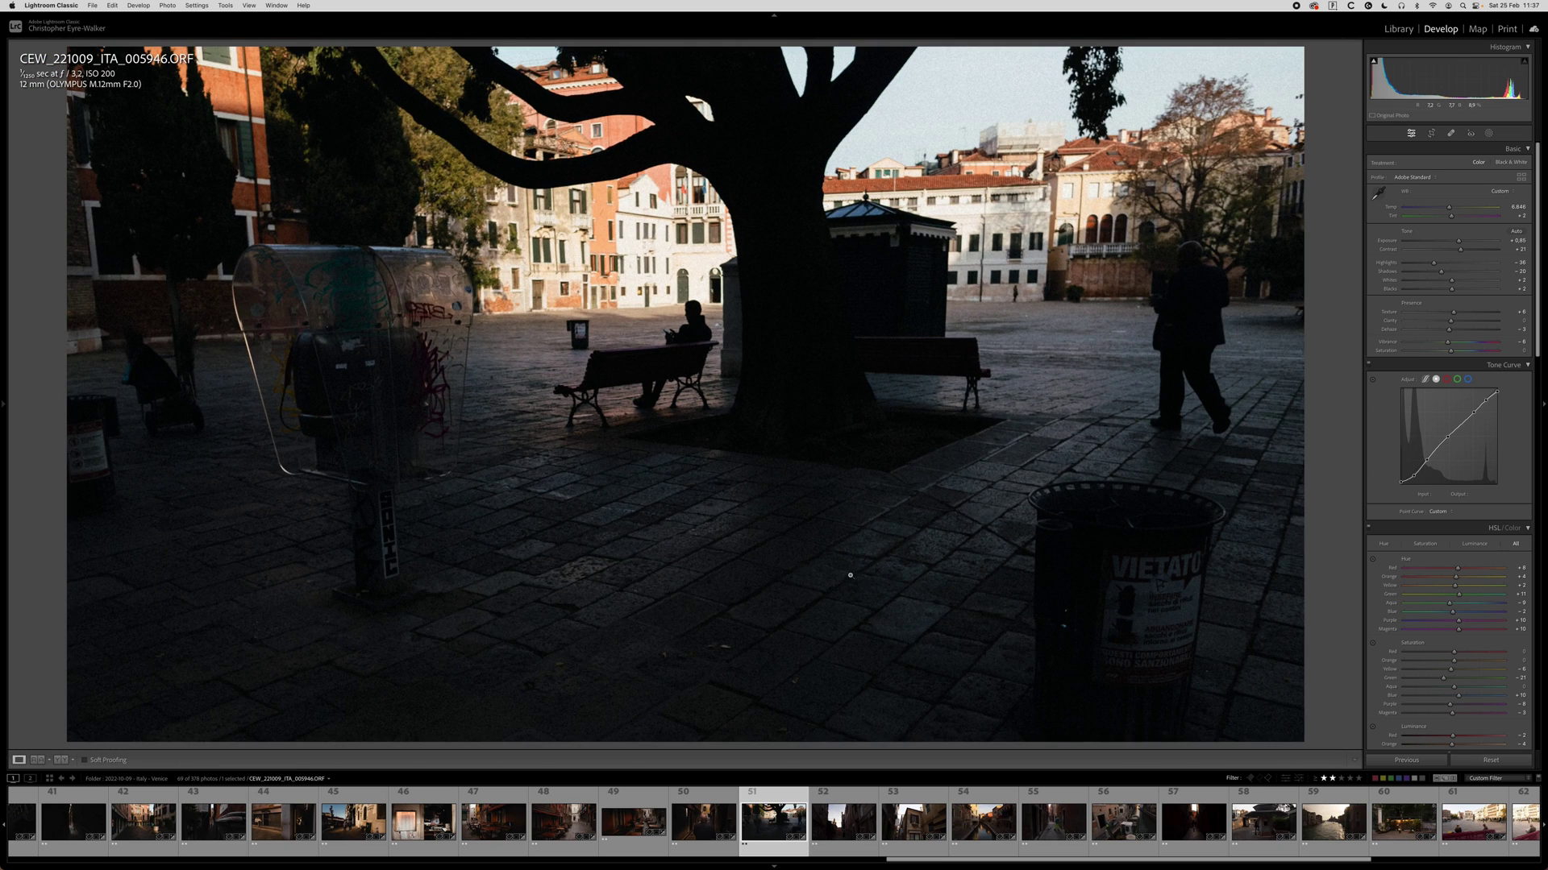
# Brighten the shaded pavement with a wide radial gradient mask, and check the phone booth and rubbish bin up close.
pyautogui.hotkey('shift', 'm')
pyautogui.moveTo(691, 460)
pyautogui.mouseDown()
pyautogui.moveTo(1183, 627)
pyautogui.moveTo(1242, 669)
pyautogui.moveTo(802, 497)
pyautogui.mouseUp()
pyautogui.moveTo(736, 681); pyautogui.dragTo(729, 693)
pyautogui.moveTo(1451, 244)
pyautogui.mouseDown()
pyautogui.moveTo(1464, 246)
pyautogui.moveTo(1446, 256)
pyautogui.mouseUp()
pyautogui.click(1411, 133)
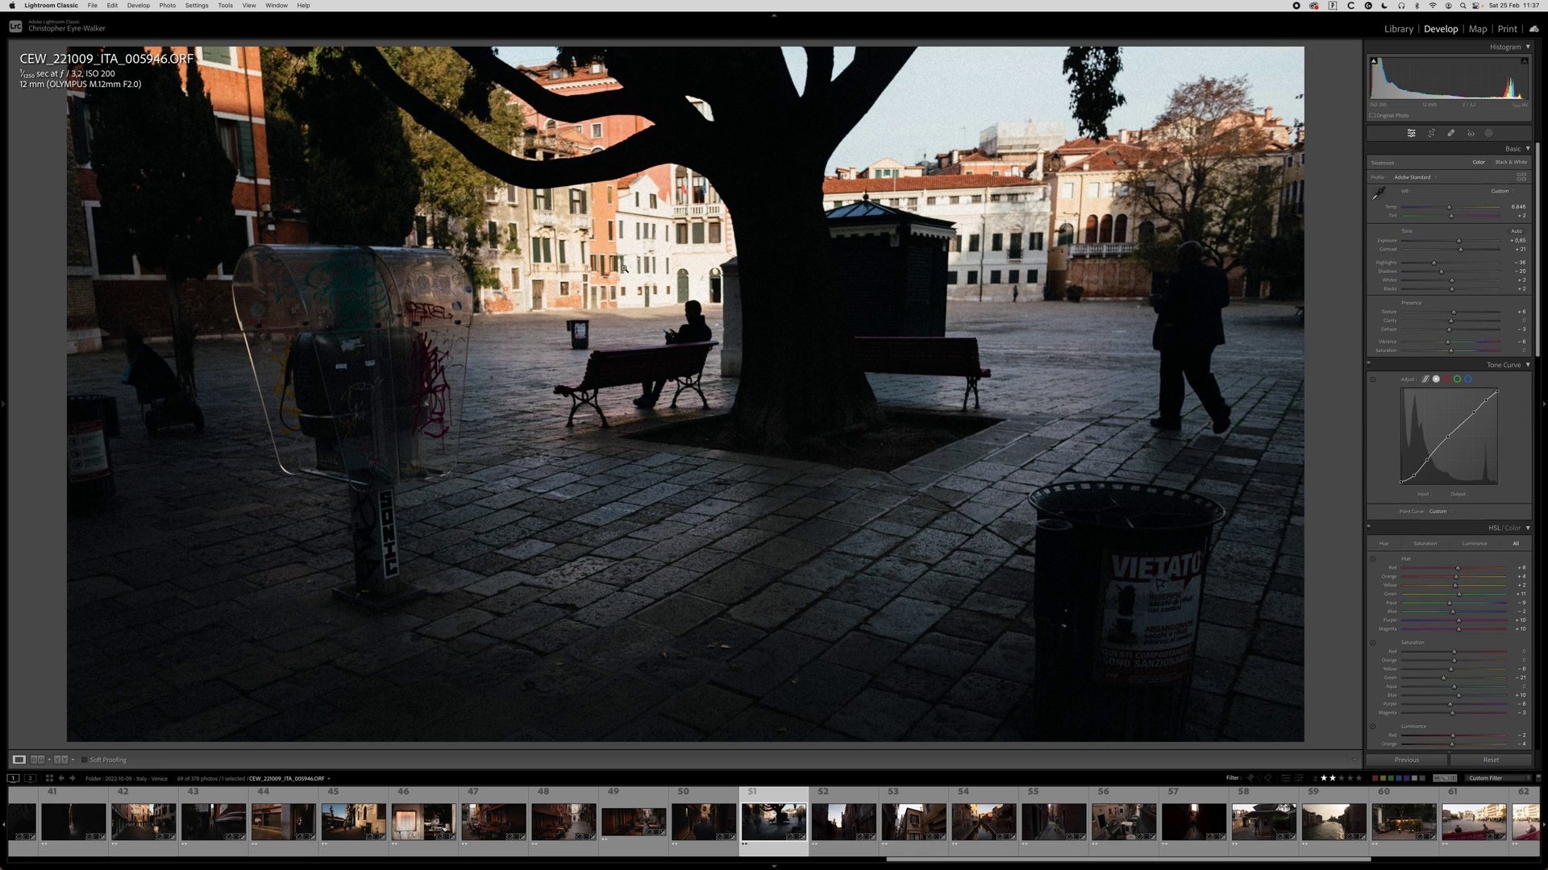
pyautogui.click(423, 371)
pyautogui.hscroll(5, 306, 462)
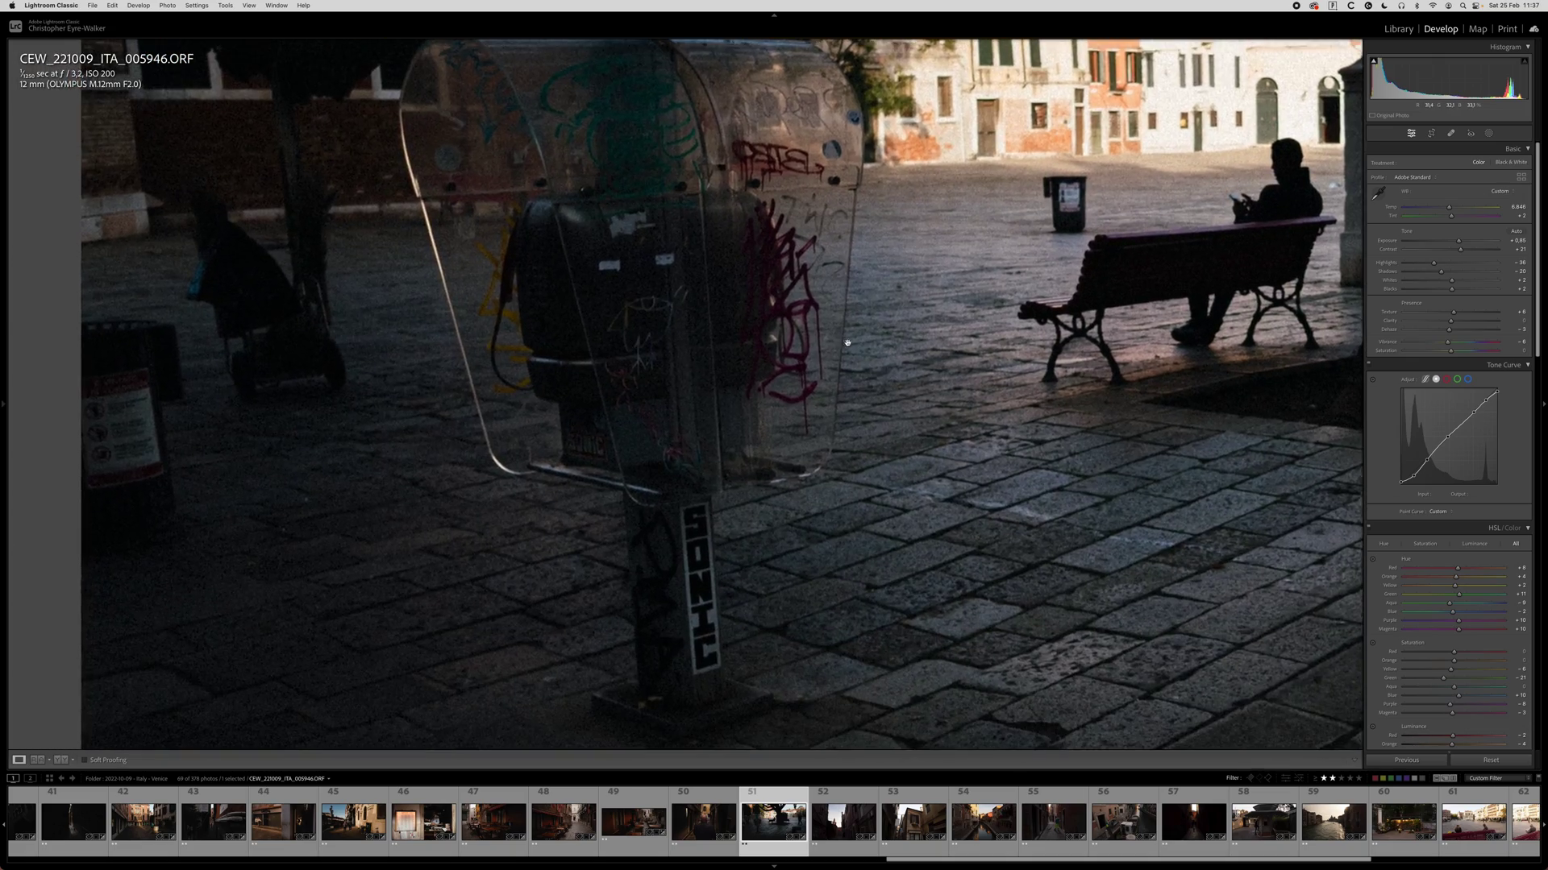
pyautogui.hscroll(10, 691, 379)
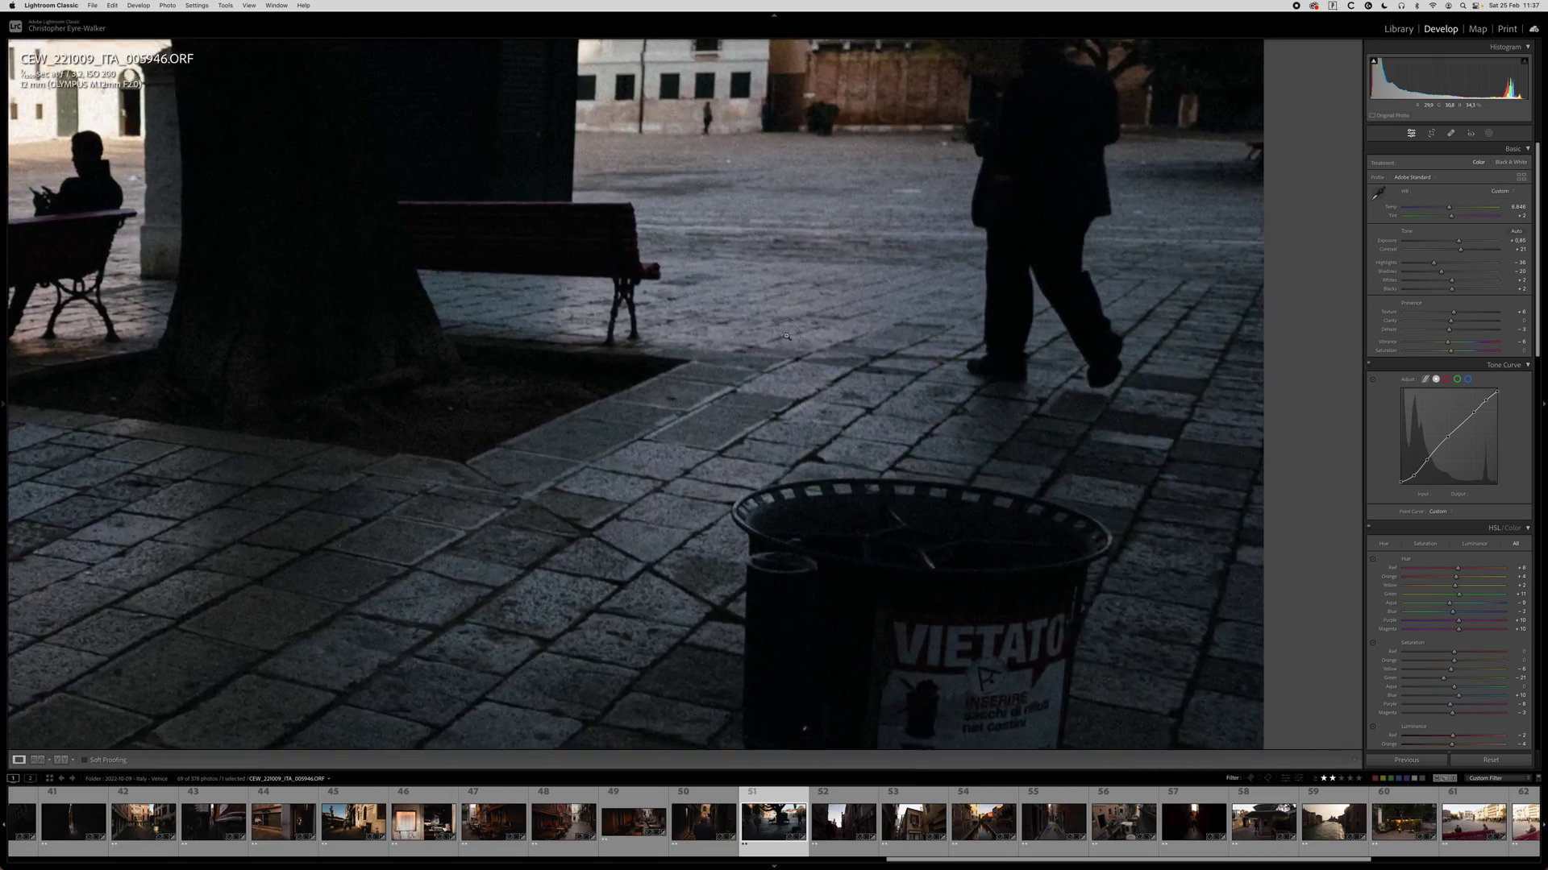
pyautogui.click(786, 336)
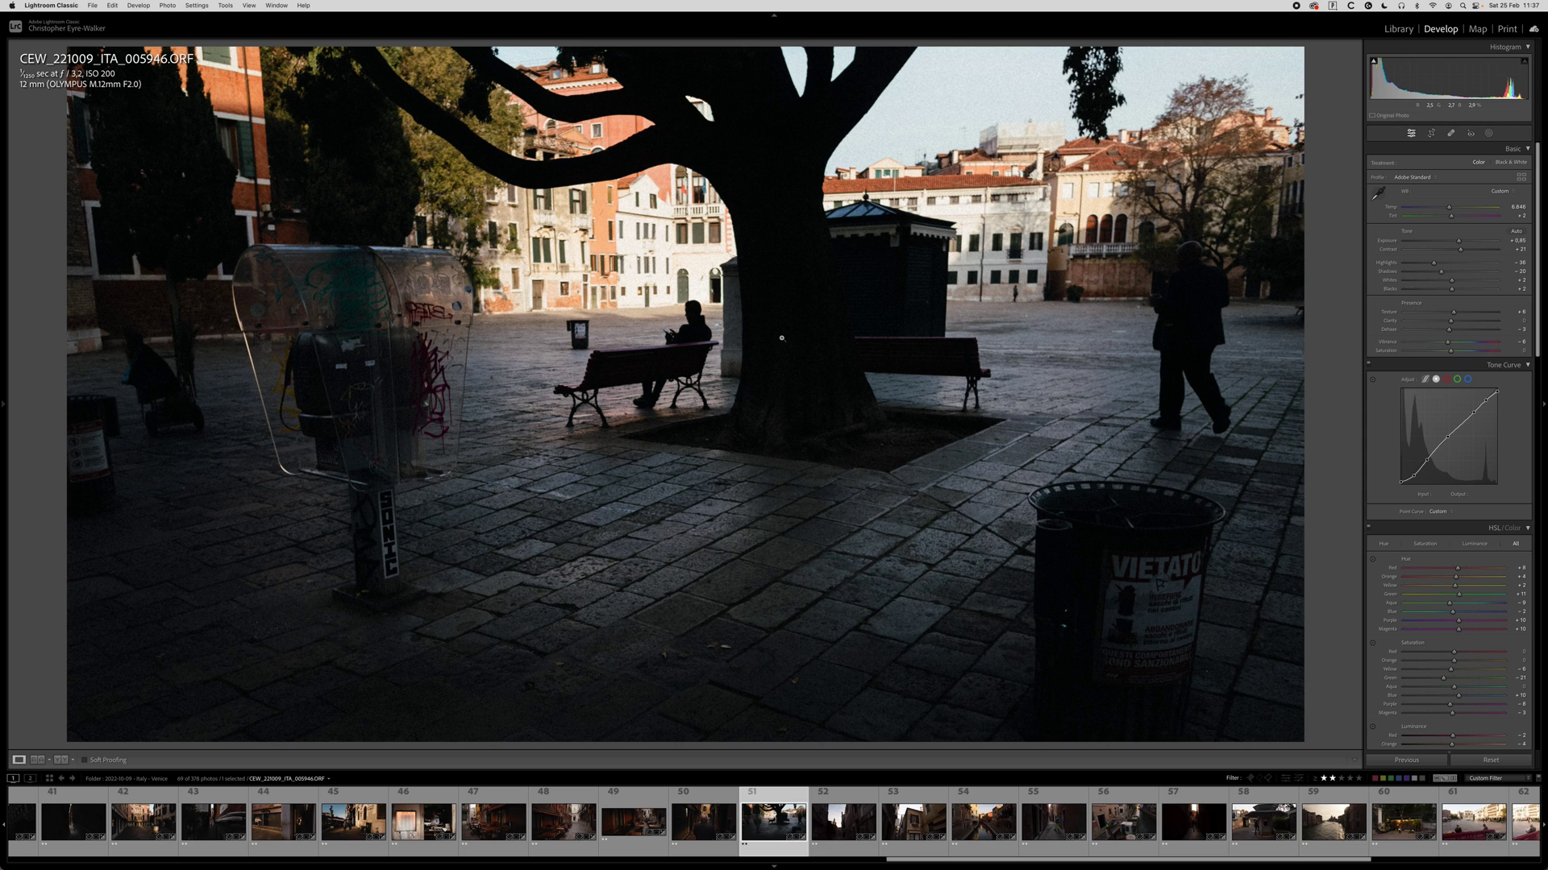
# Add a small radial gradient mask over the walking man's upper body, lowering its contrast and raising its exposure.
pyautogui.hotkey('shift', 'm')
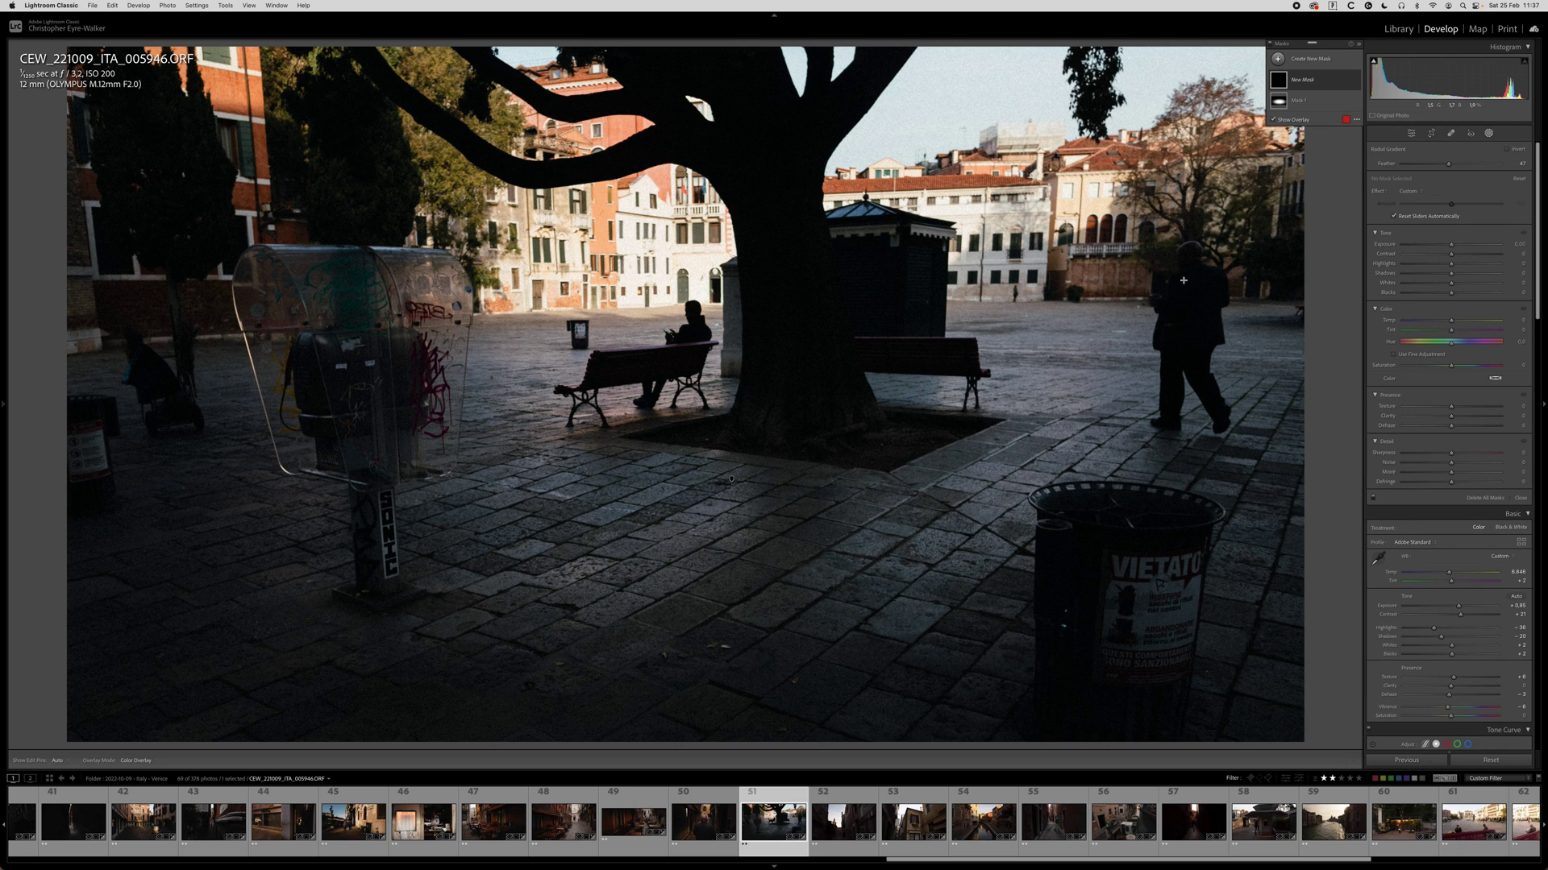
pyautogui.moveTo(1184, 266)
pyautogui.mouseDown()
pyautogui.moveTo(1251, 355)
pyautogui.moveTo(1190, 279)
pyautogui.mouseUp()
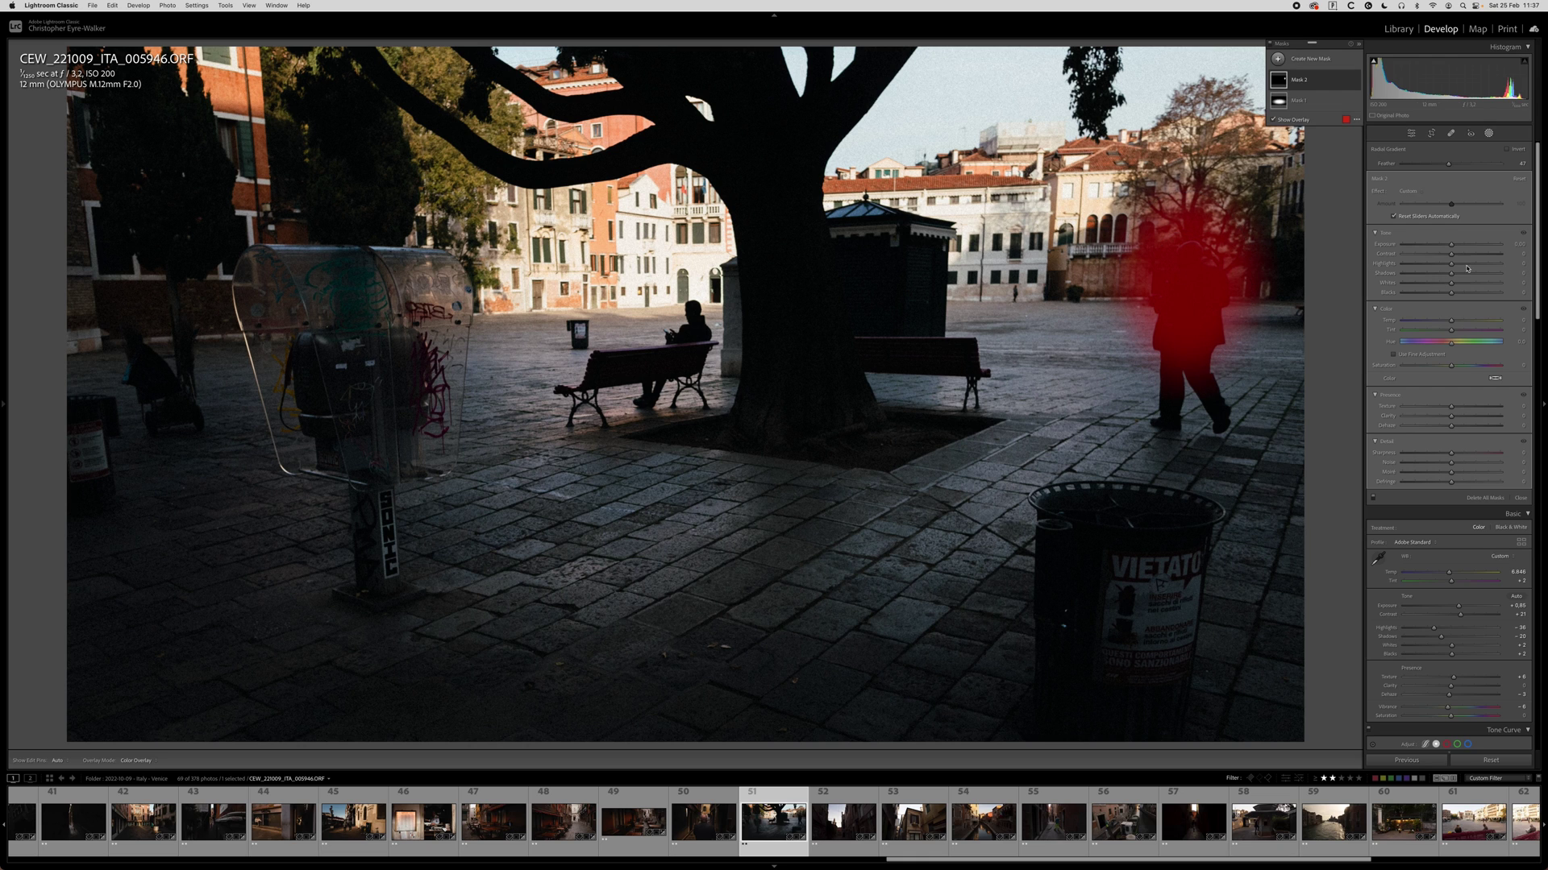
pyautogui.moveTo(1452, 257)
pyautogui.mouseDown()
pyautogui.moveTo(1418, 257)
pyautogui.moveTo(1454, 246)
pyautogui.mouseUp()
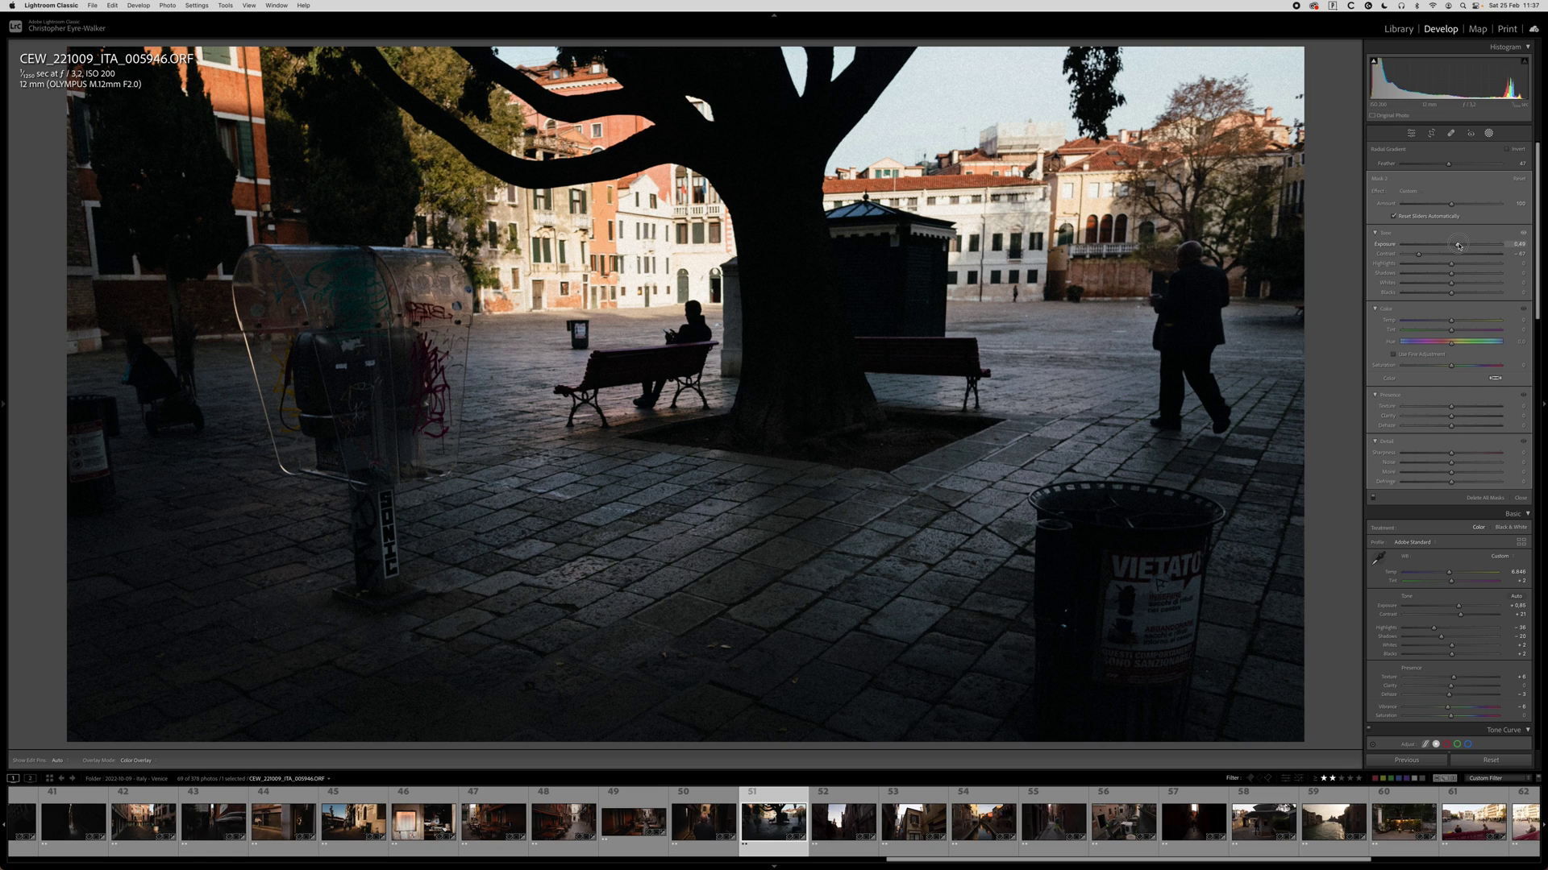
pyautogui.moveTo(1459, 245); pyautogui.dragTo(1461, 247)
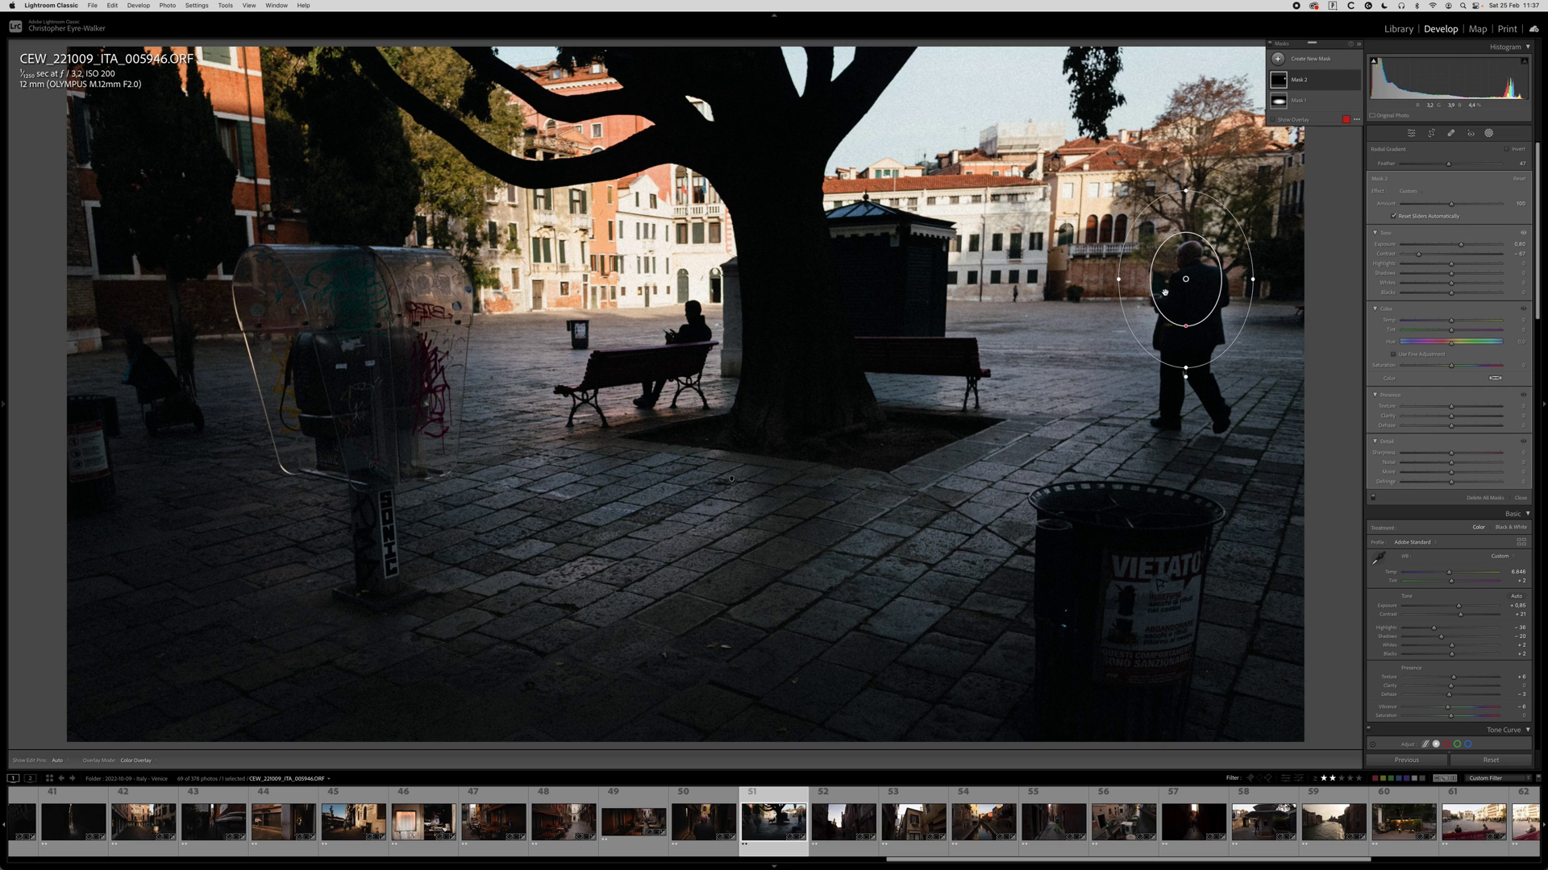
pyautogui.moveTo(1169, 282); pyautogui.dragTo(1181, 283)
pyautogui.hotkey('shift', 'w')
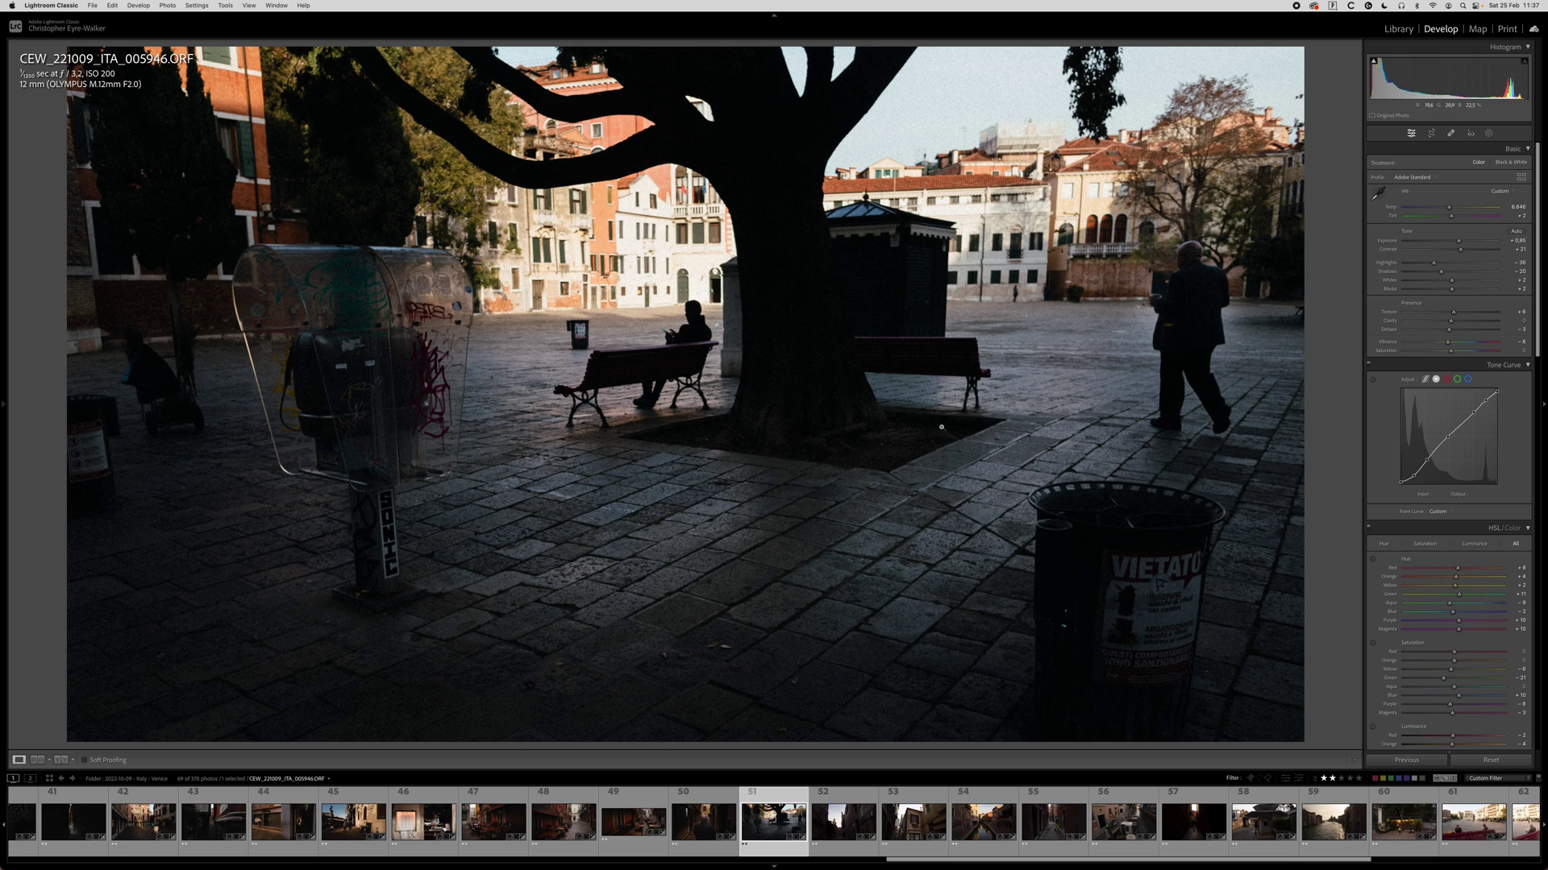
# Add a linear gradient mask from the sky down over the buildings and reduce its highlights.
pyautogui.press('m')
pyautogui.moveTo(1076, 60); pyautogui.dragTo(1030, 315)
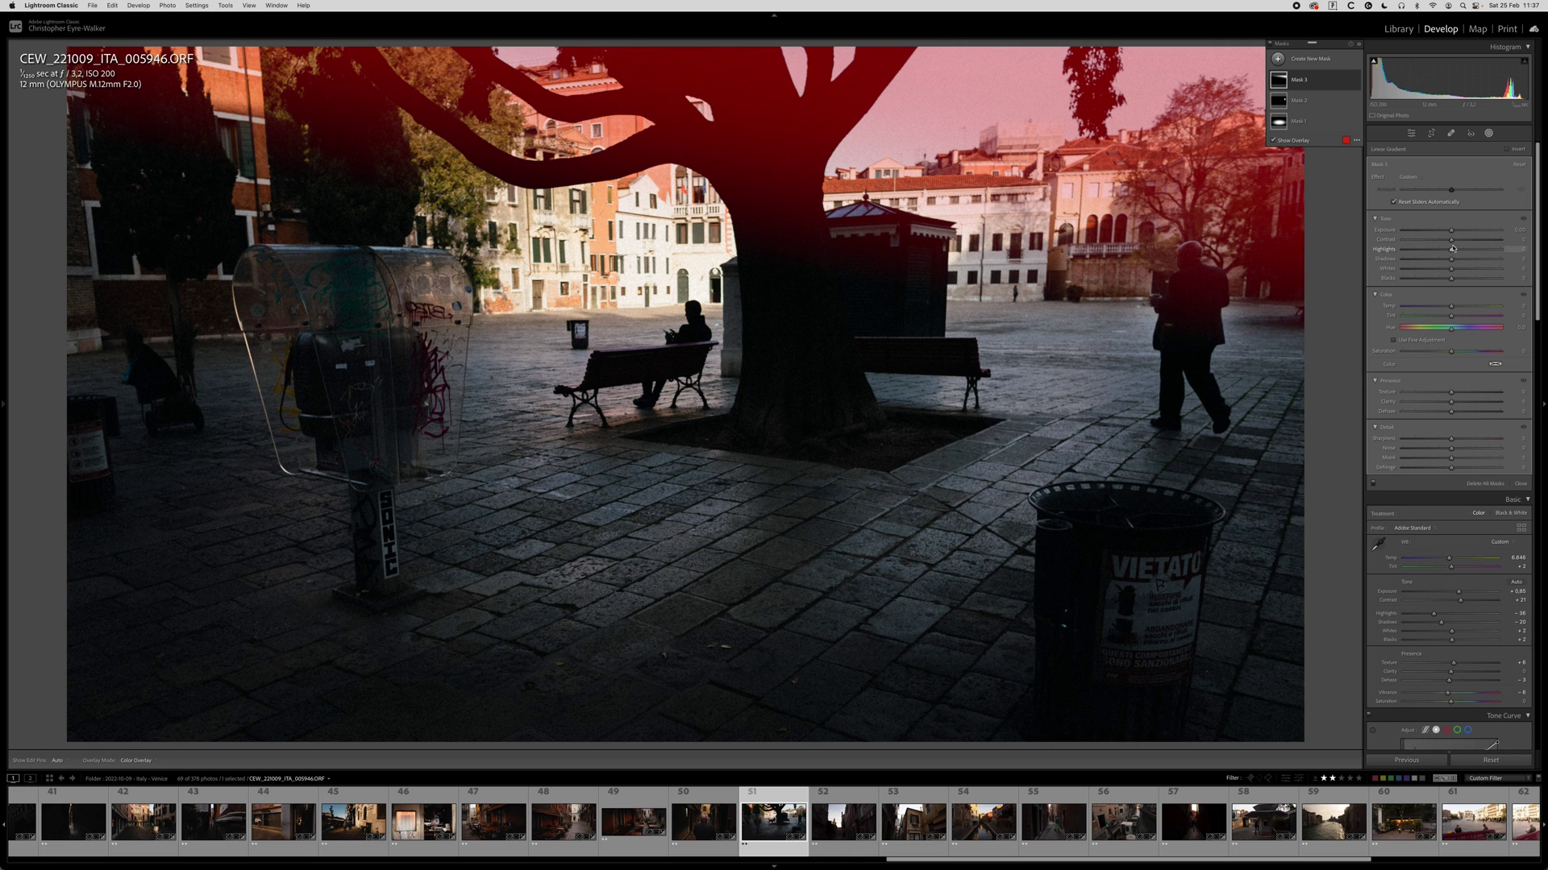
pyautogui.moveTo(1451, 250); pyautogui.dragTo(1447, 251)
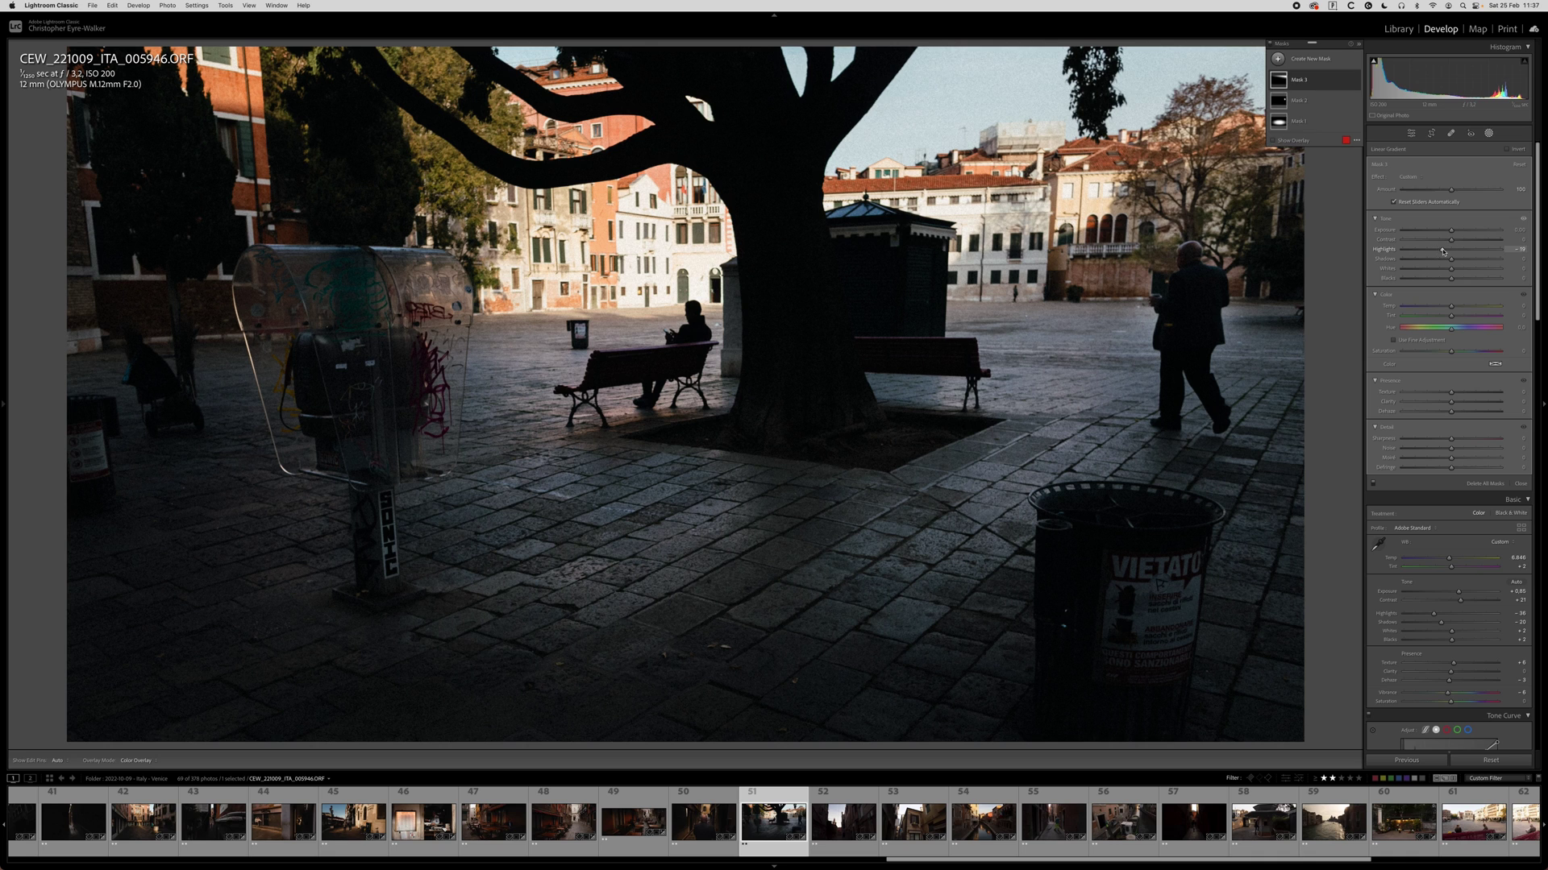
pyautogui.press('m')
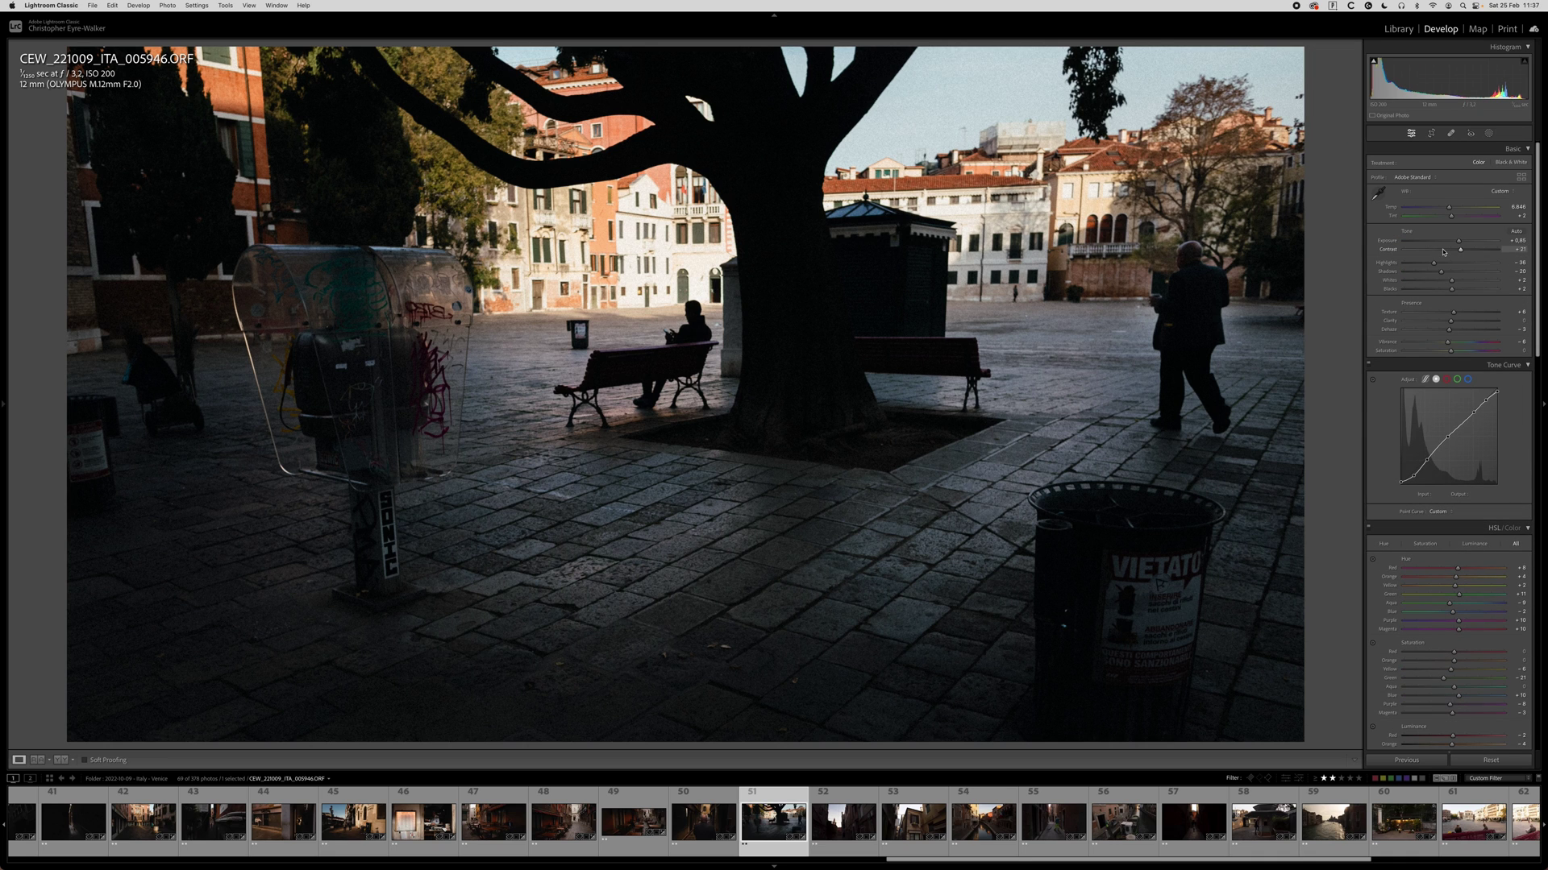
# Warm the square photo's white balance slightly, then copy its settings to the next photo of the alley with the bell tower.
pyautogui.moveTo(1448, 207); pyautogui.dragTo(1455, 207)
pyautogui.press('super+shift+c')
pyautogui.press('Return')
pyautogui.press('Right')
pyautogui.press('super+shift+v')
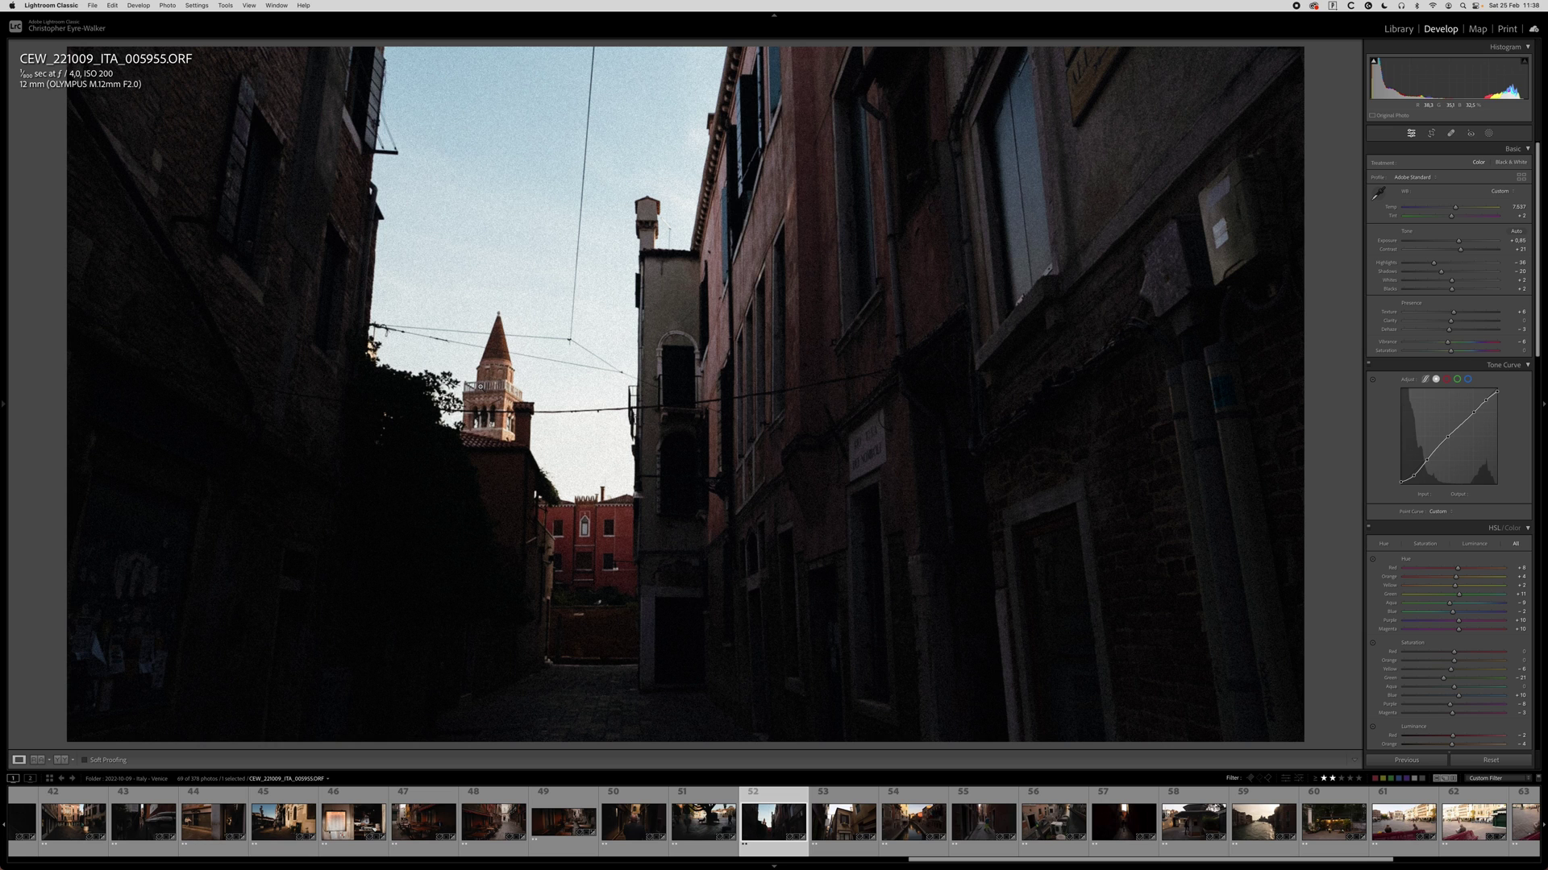
# Check the bell tower alley photo's crop, raise its exposure to +1.00 and lift its shadows.
pyautogui.press('r')
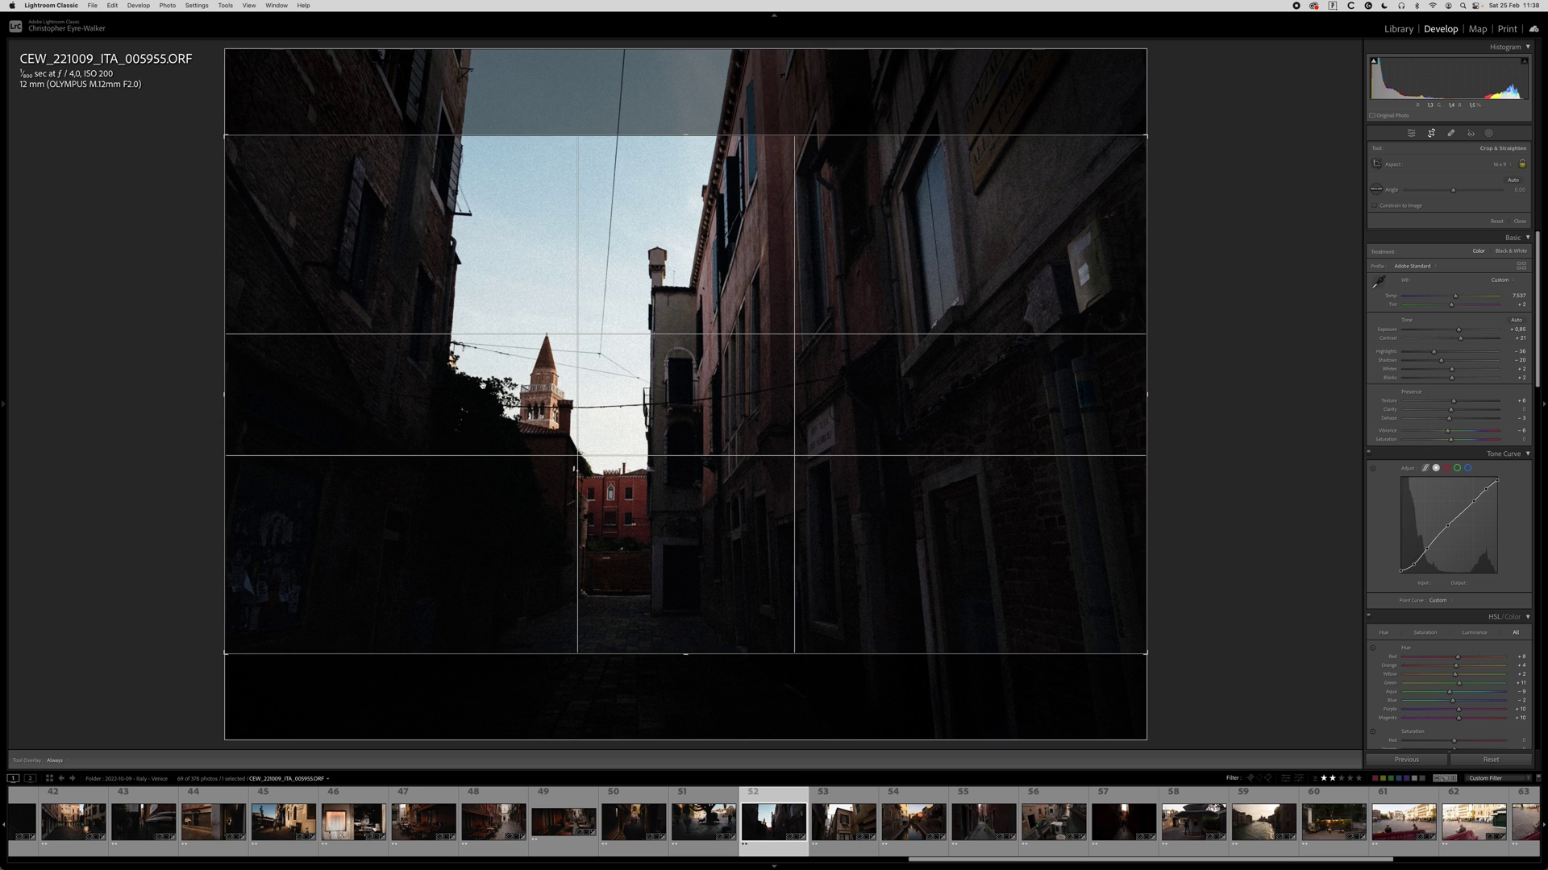
pyautogui.press('Return')
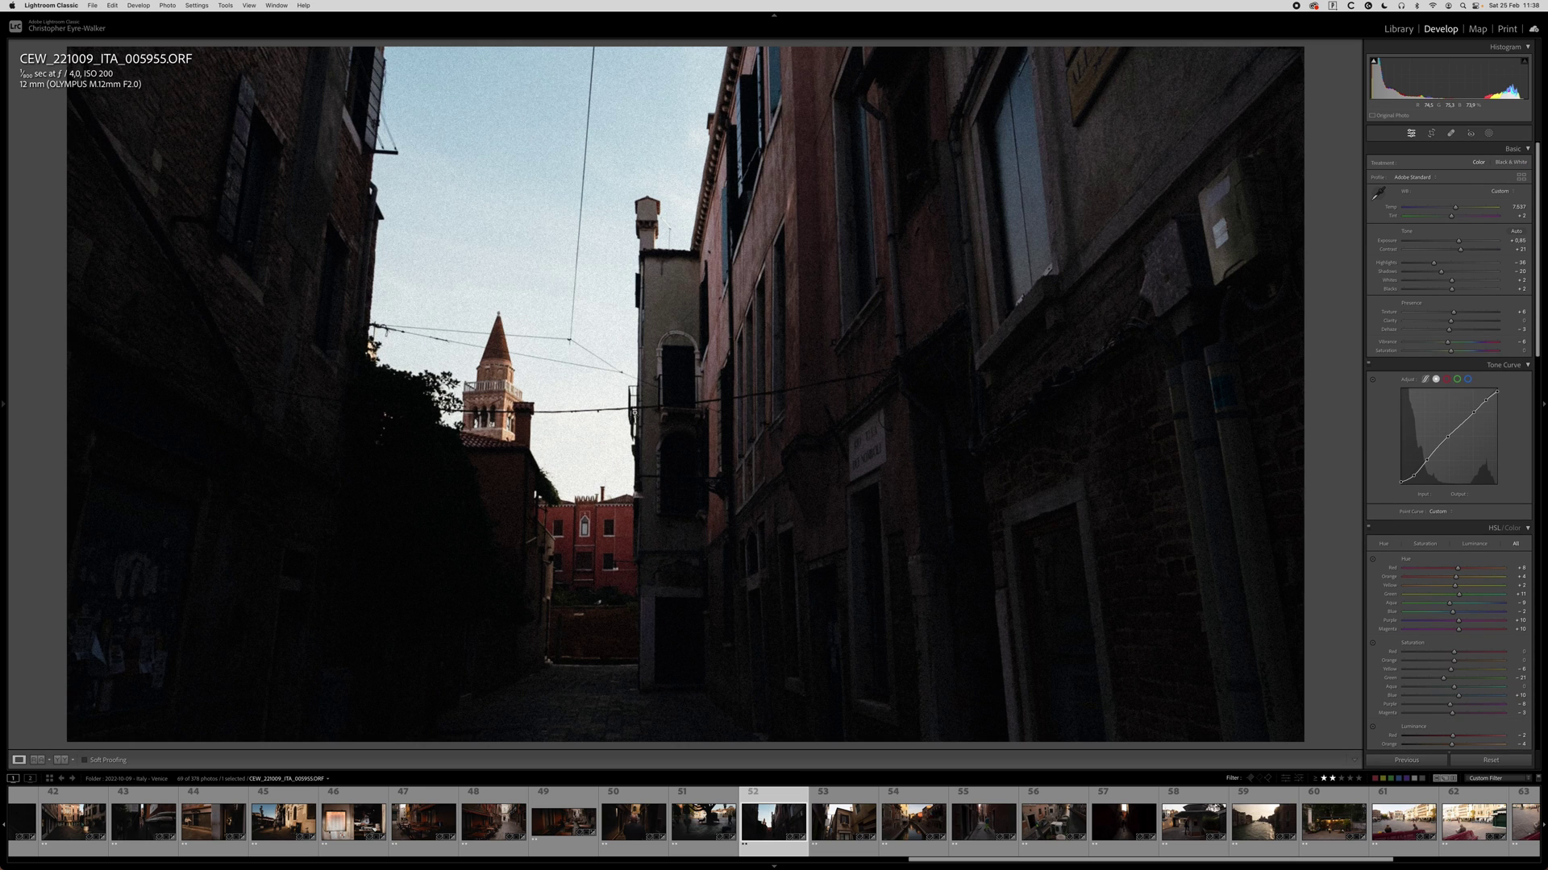
pyautogui.press('Up')
pyautogui.press('Up')
pyautogui.press('Up')
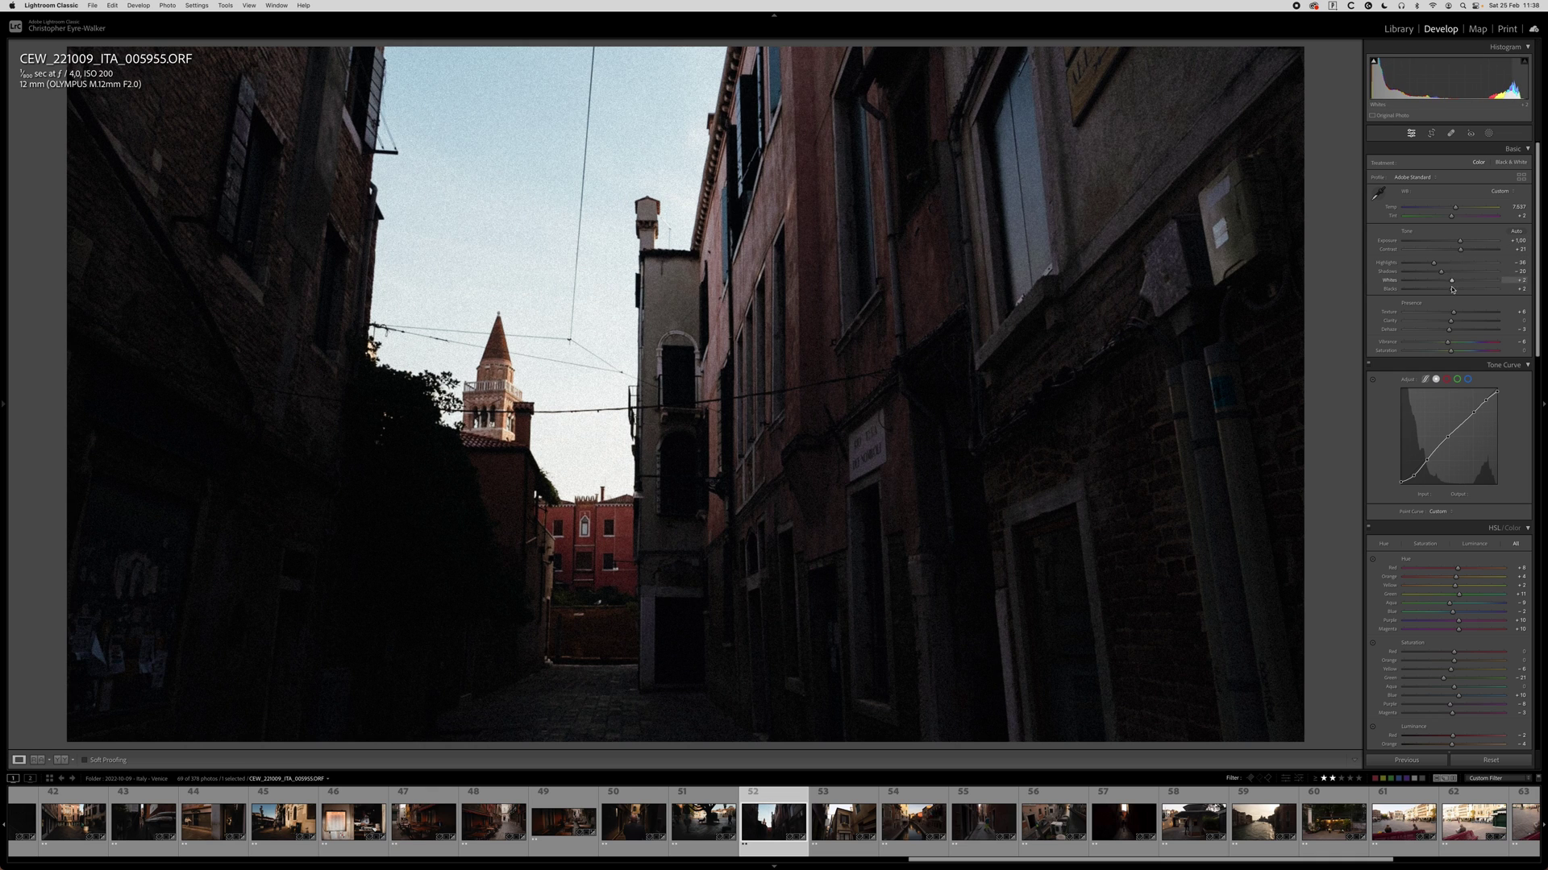
pyautogui.click(1446, 275)
pyautogui.moveTo(1446, 274); pyautogui.dragTo(1448, 278)
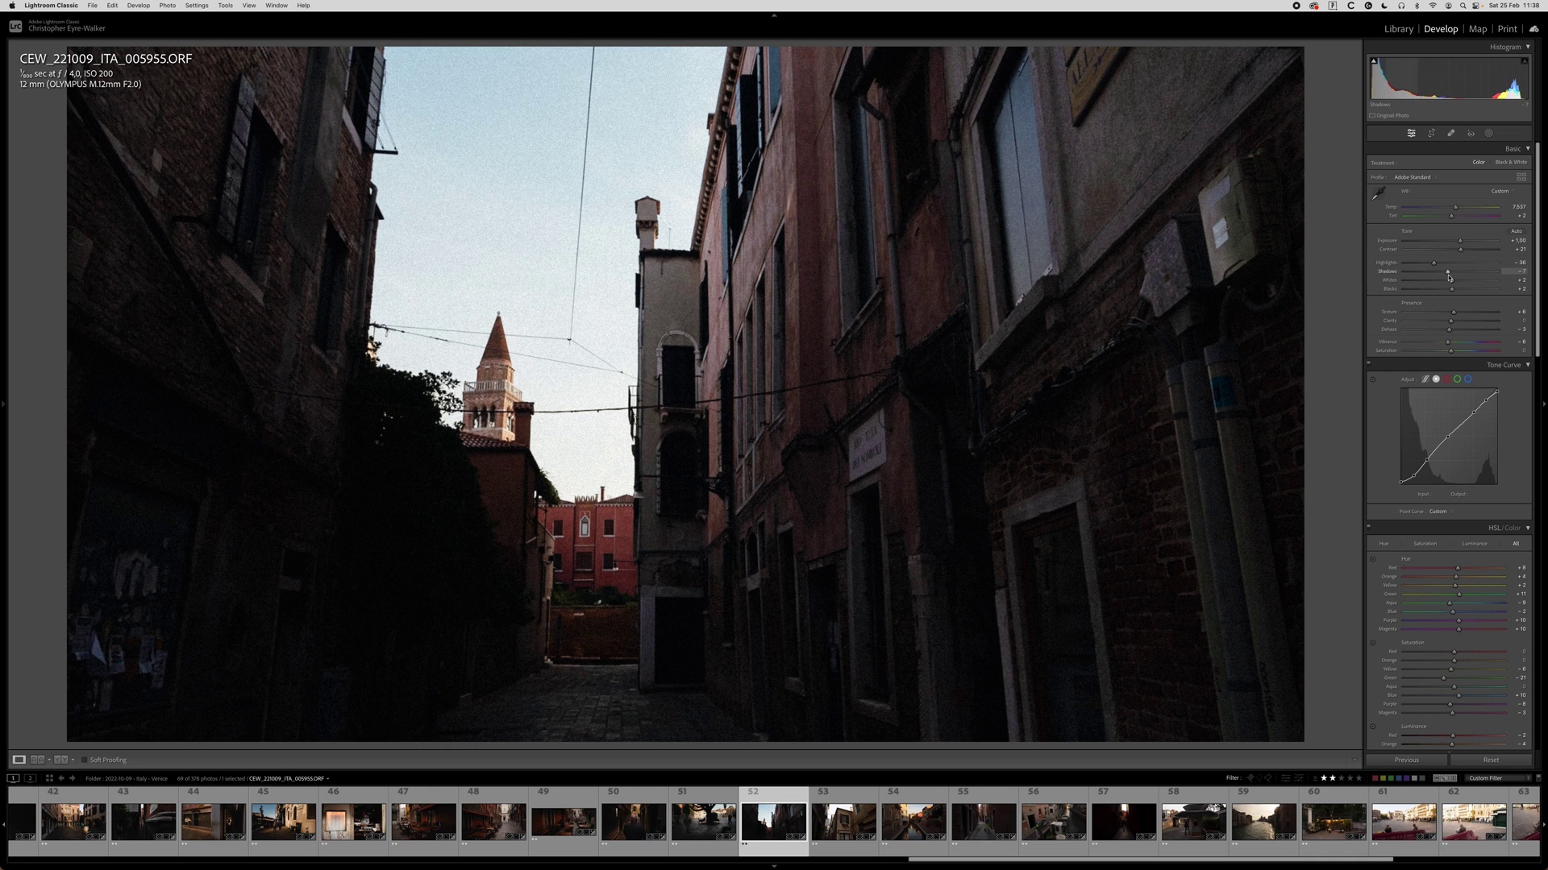
# Copy the bell tower alley photo's settings to the next photo of the house with the yellow watering can and lower its exposure.
pyautogui.press('super+shift+c')
pyautogui.press('Return')
pyautogui.press('Right')
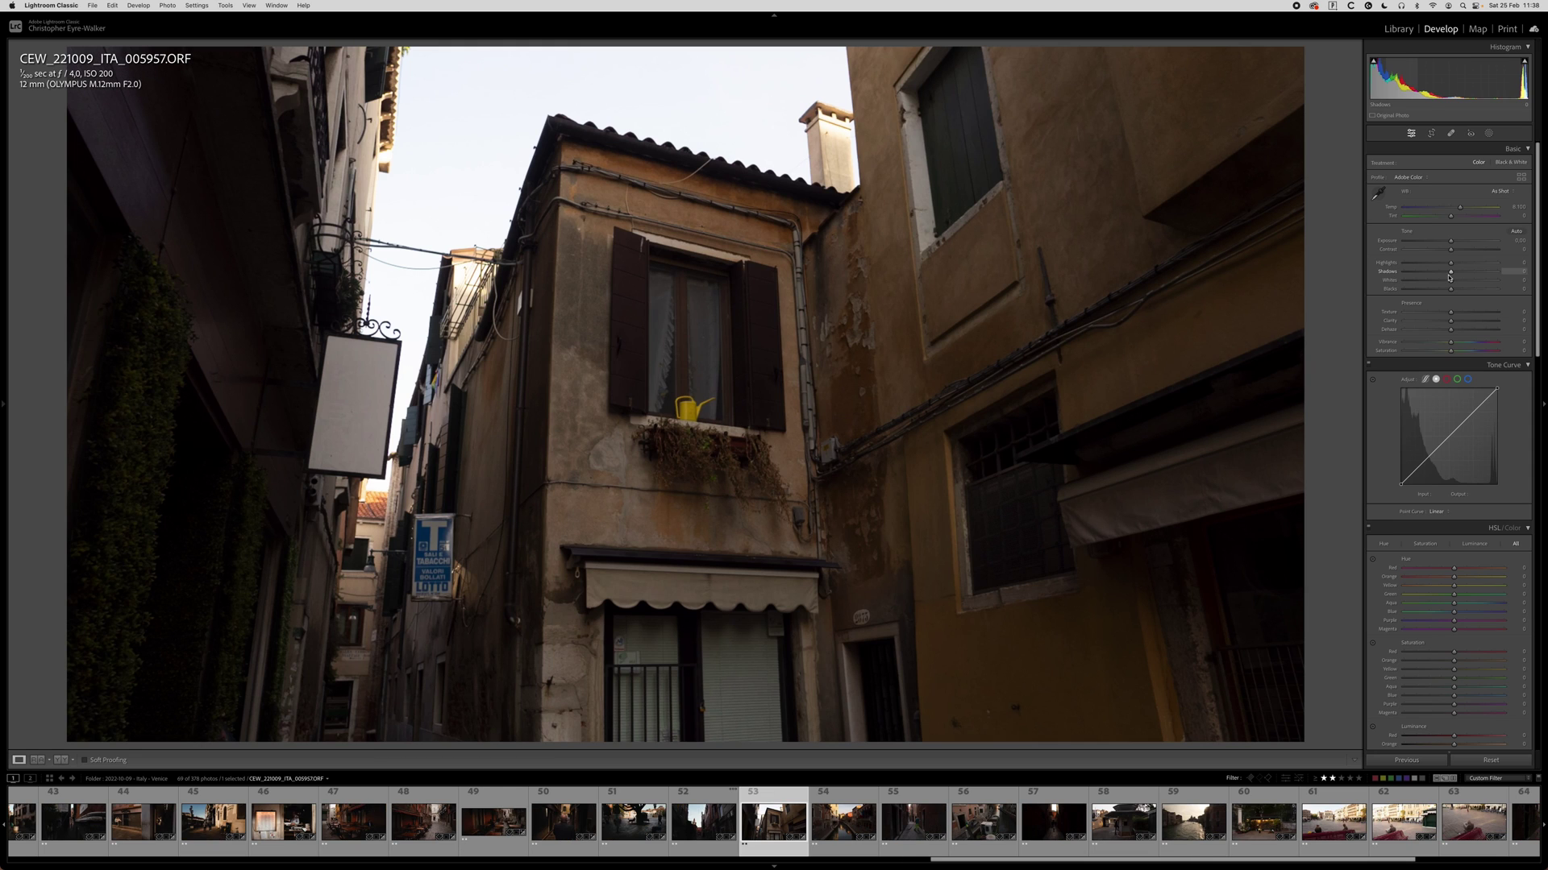
pyautogui.press('super+shift+v')
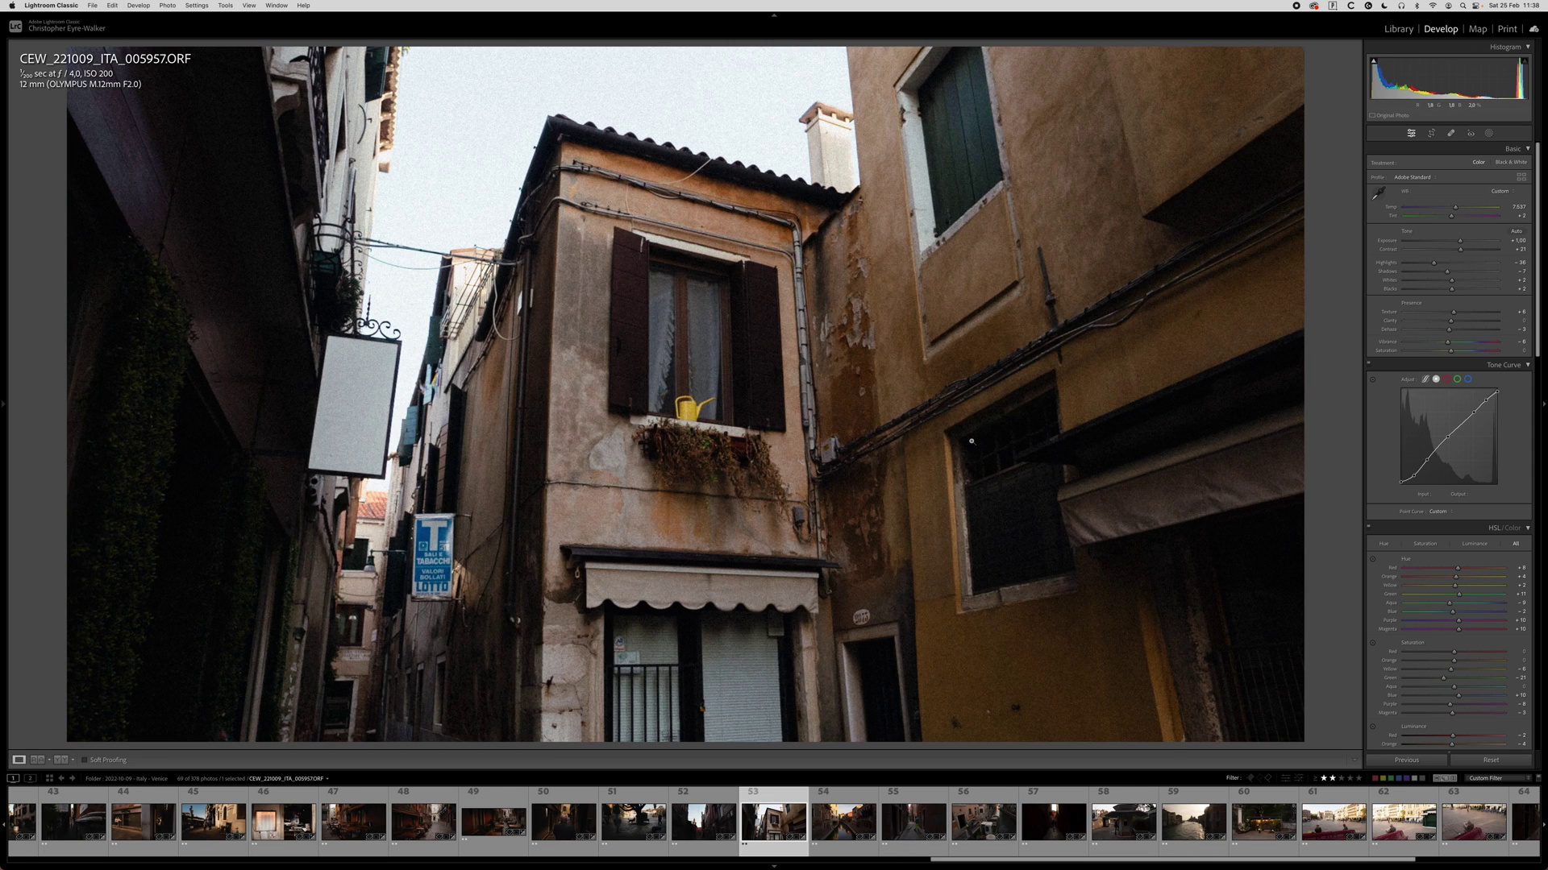
pyautogui.moveTo(1459, 242); pyautogui.dragTo(1454, 242)
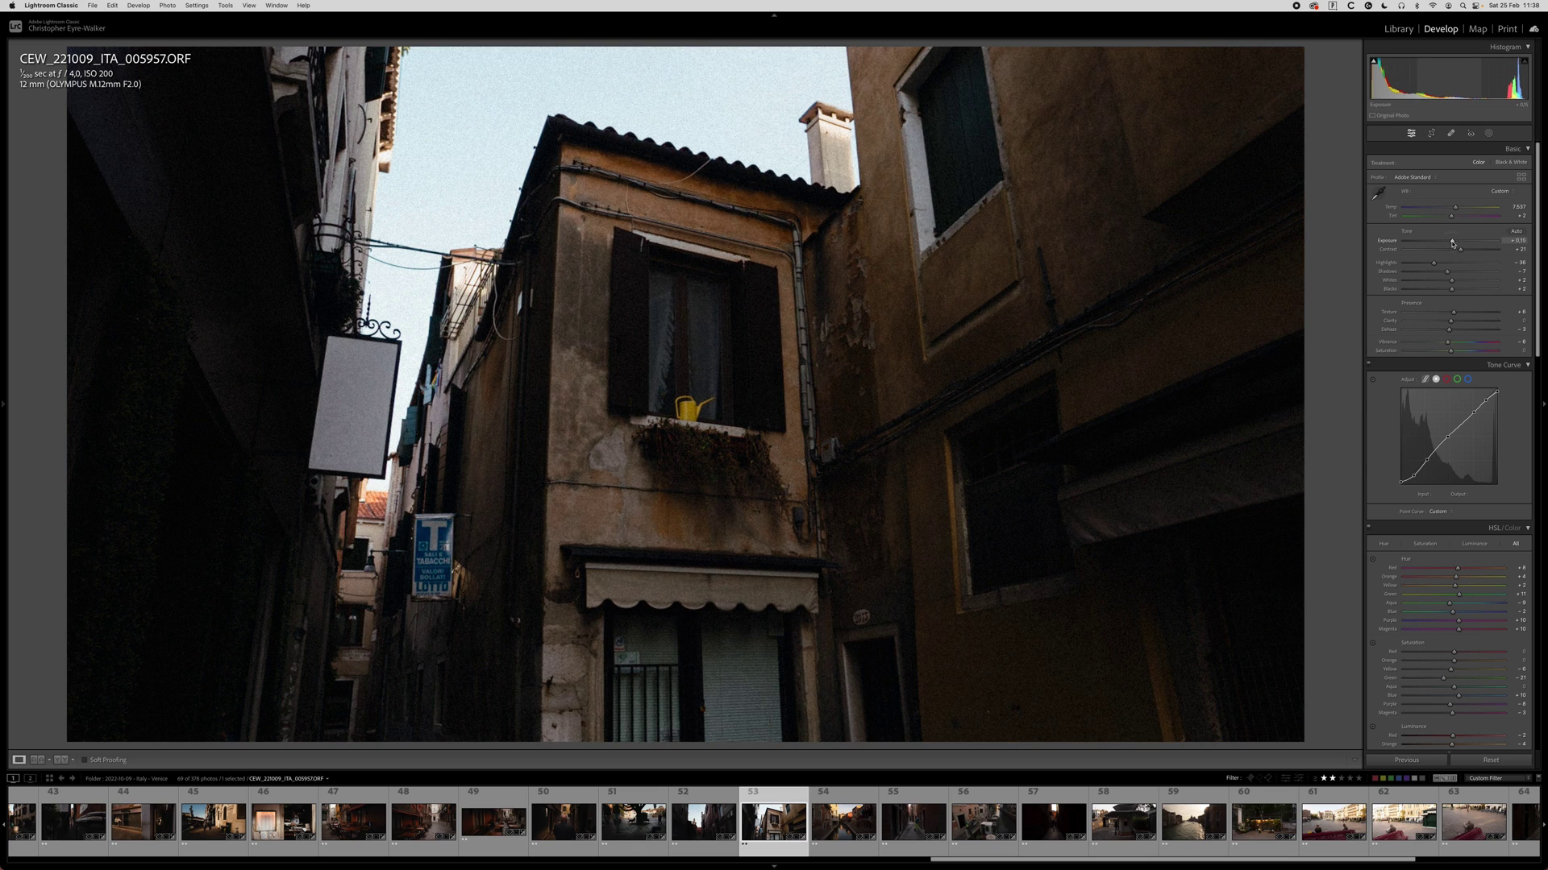
# Straighten the watering can photo slightly and reposition its crop to include more sky above the roof.
pyautogui.press('r')
pyautogui.moveTo(1235, 377); pyautogui.dragTo(1237, 383)
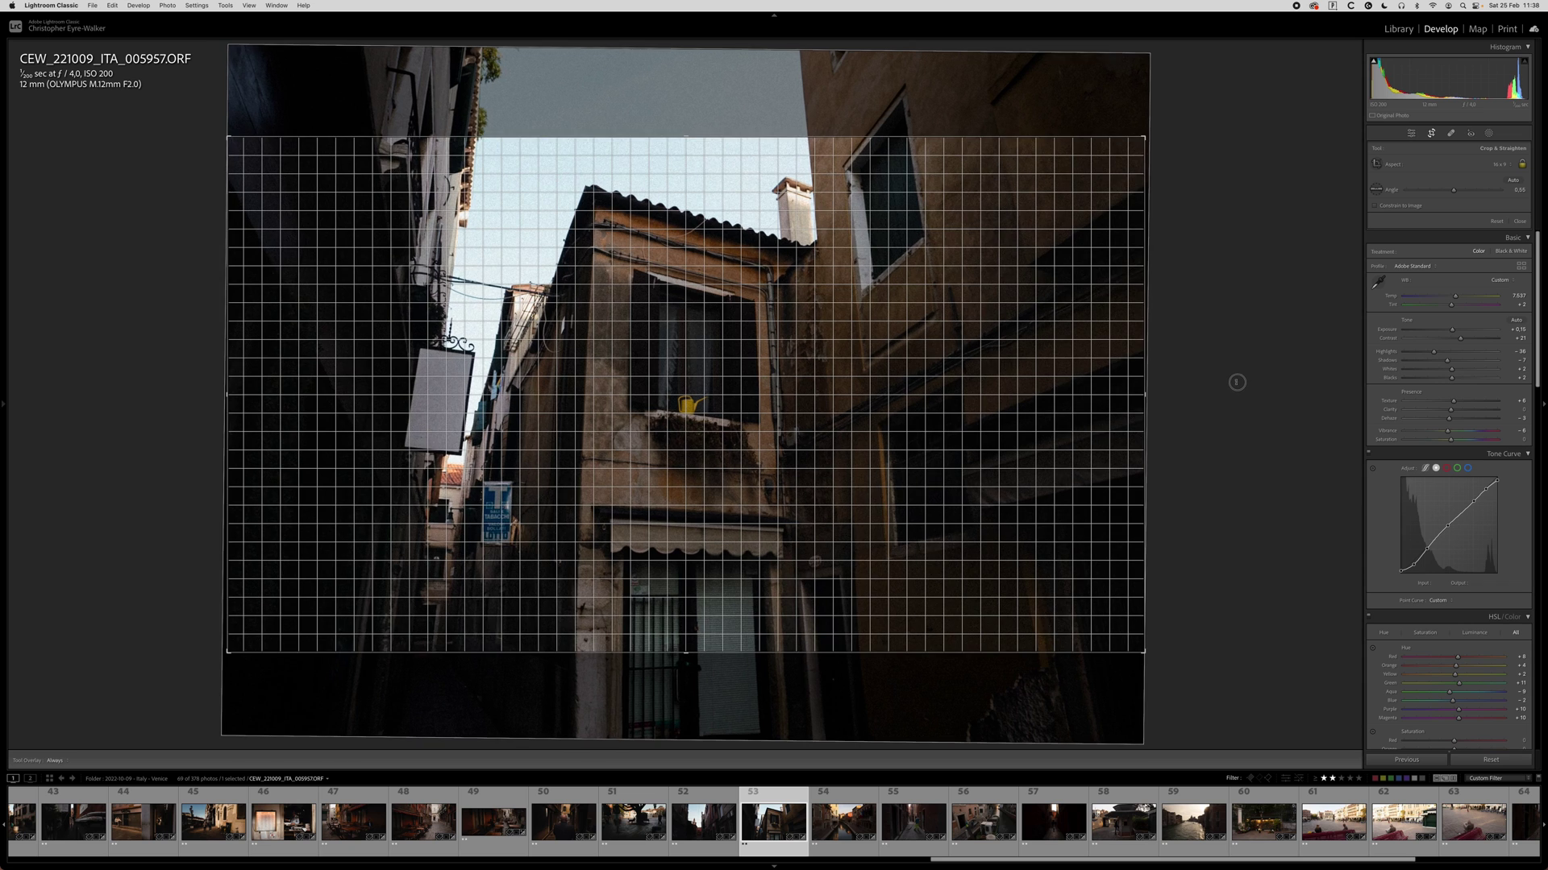
pyautogui.moveTo(820, 339); pyautogui.dragTo(828, 359)
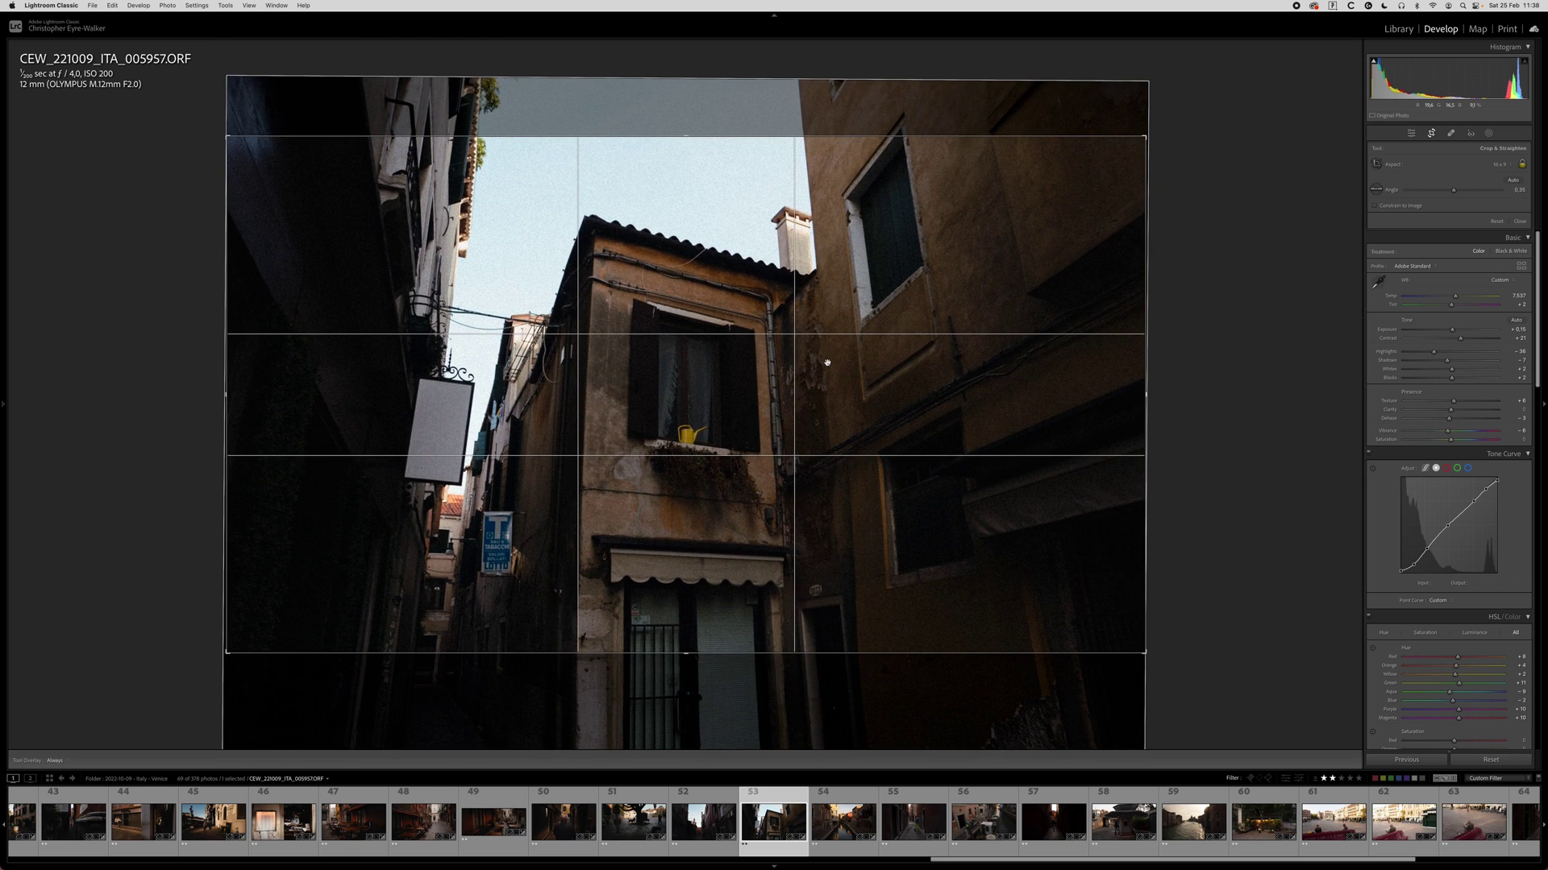
pyautogui.press('r')
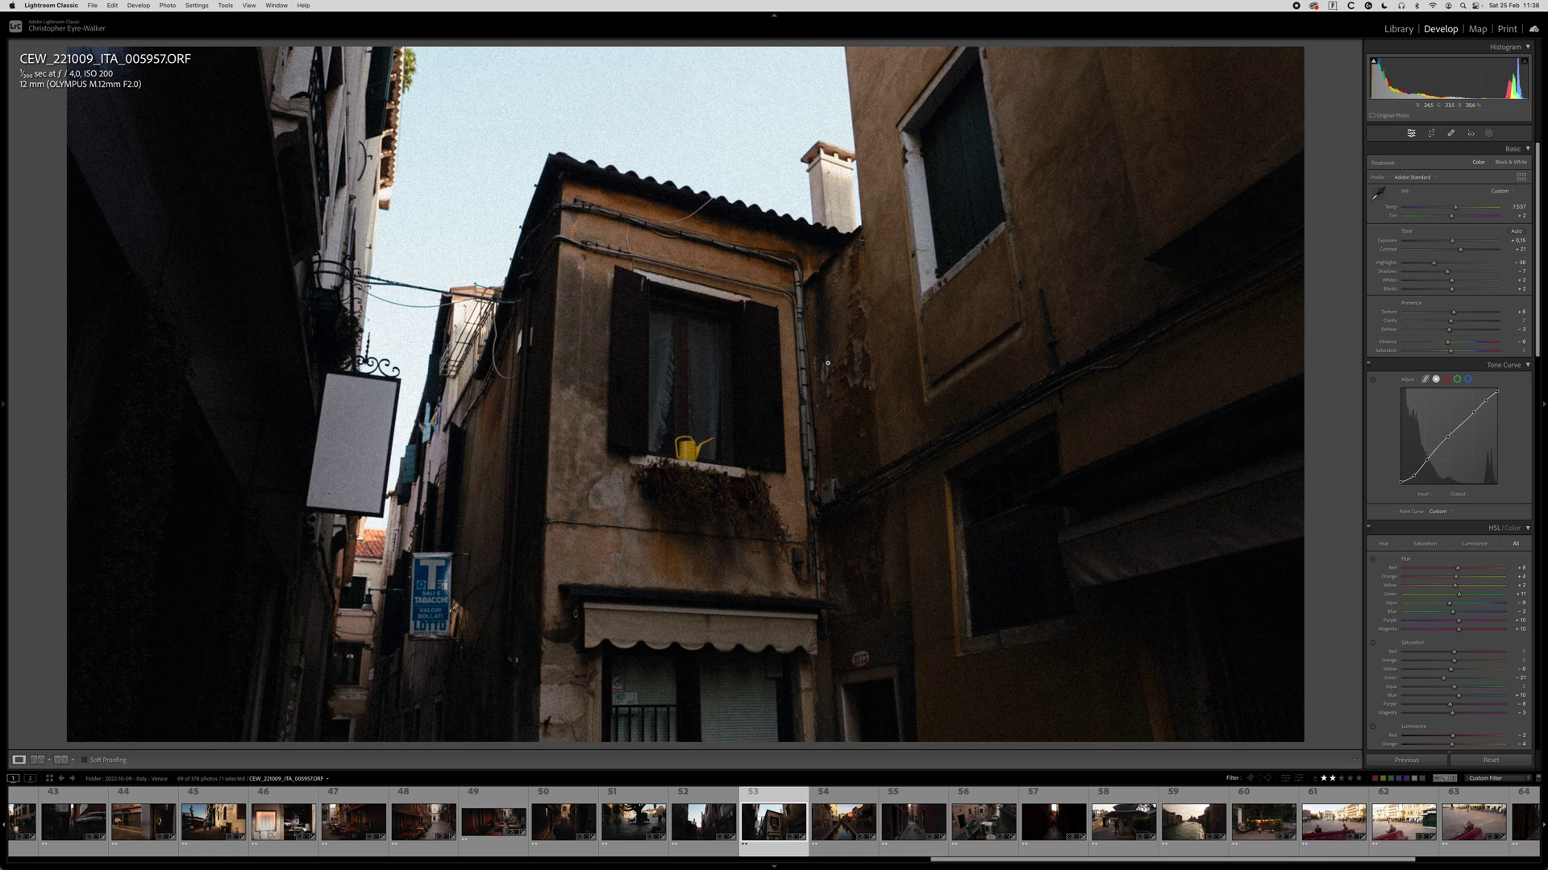
pyautogui.press('r')
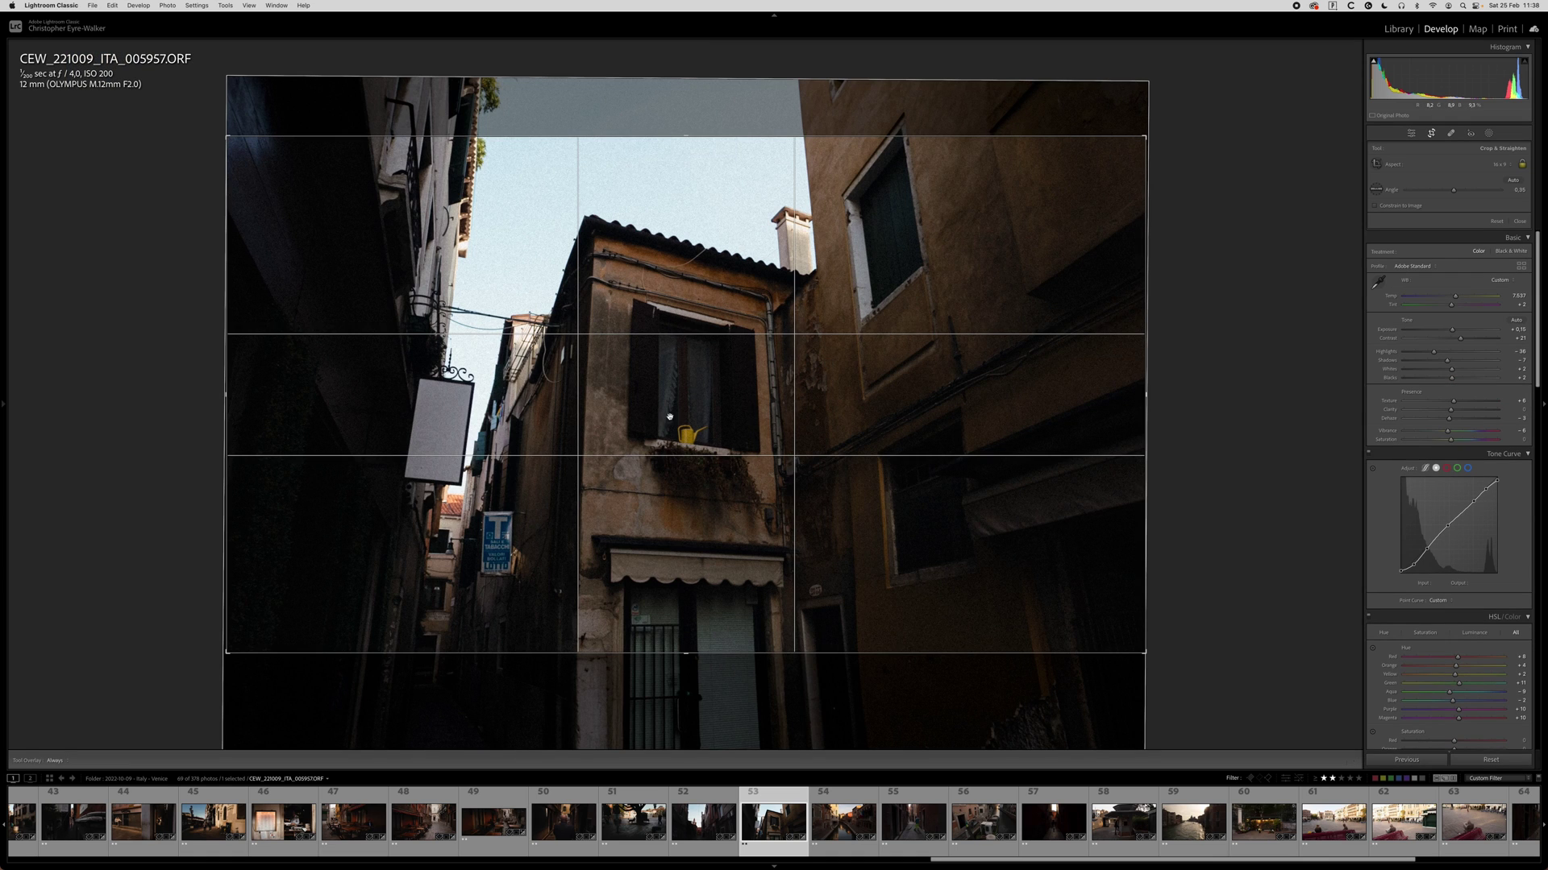
pyautogui.press('r')
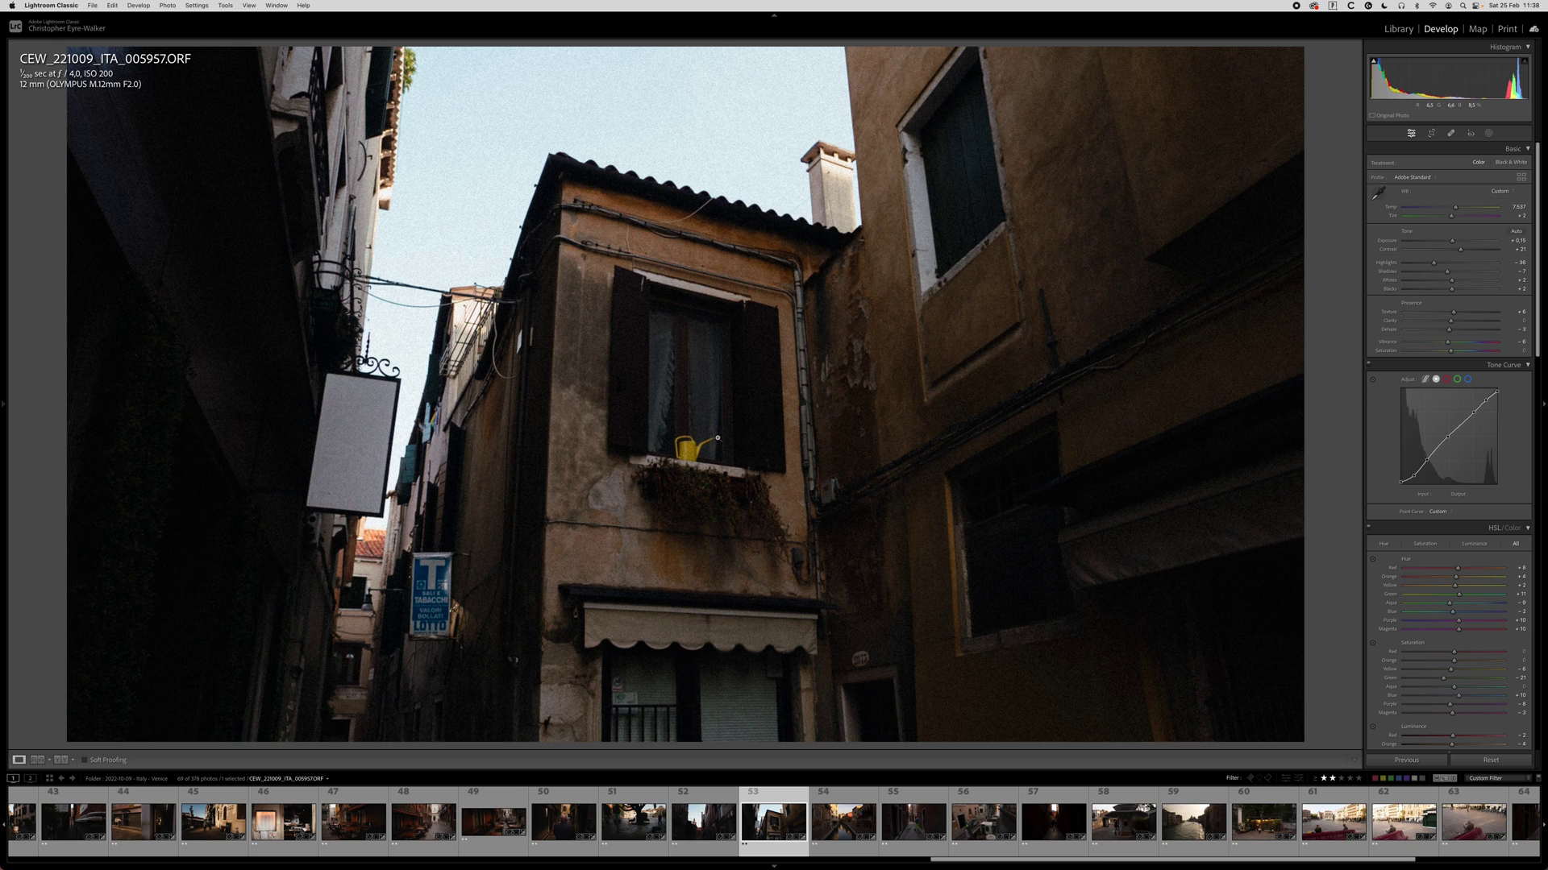
# Copy the watering can photo's develop settings to the next photo of the canal with the Italian flag.
pyautogui.press('super+shift+c')
pyautogui.press('Return')
pyautogui.press('Right')
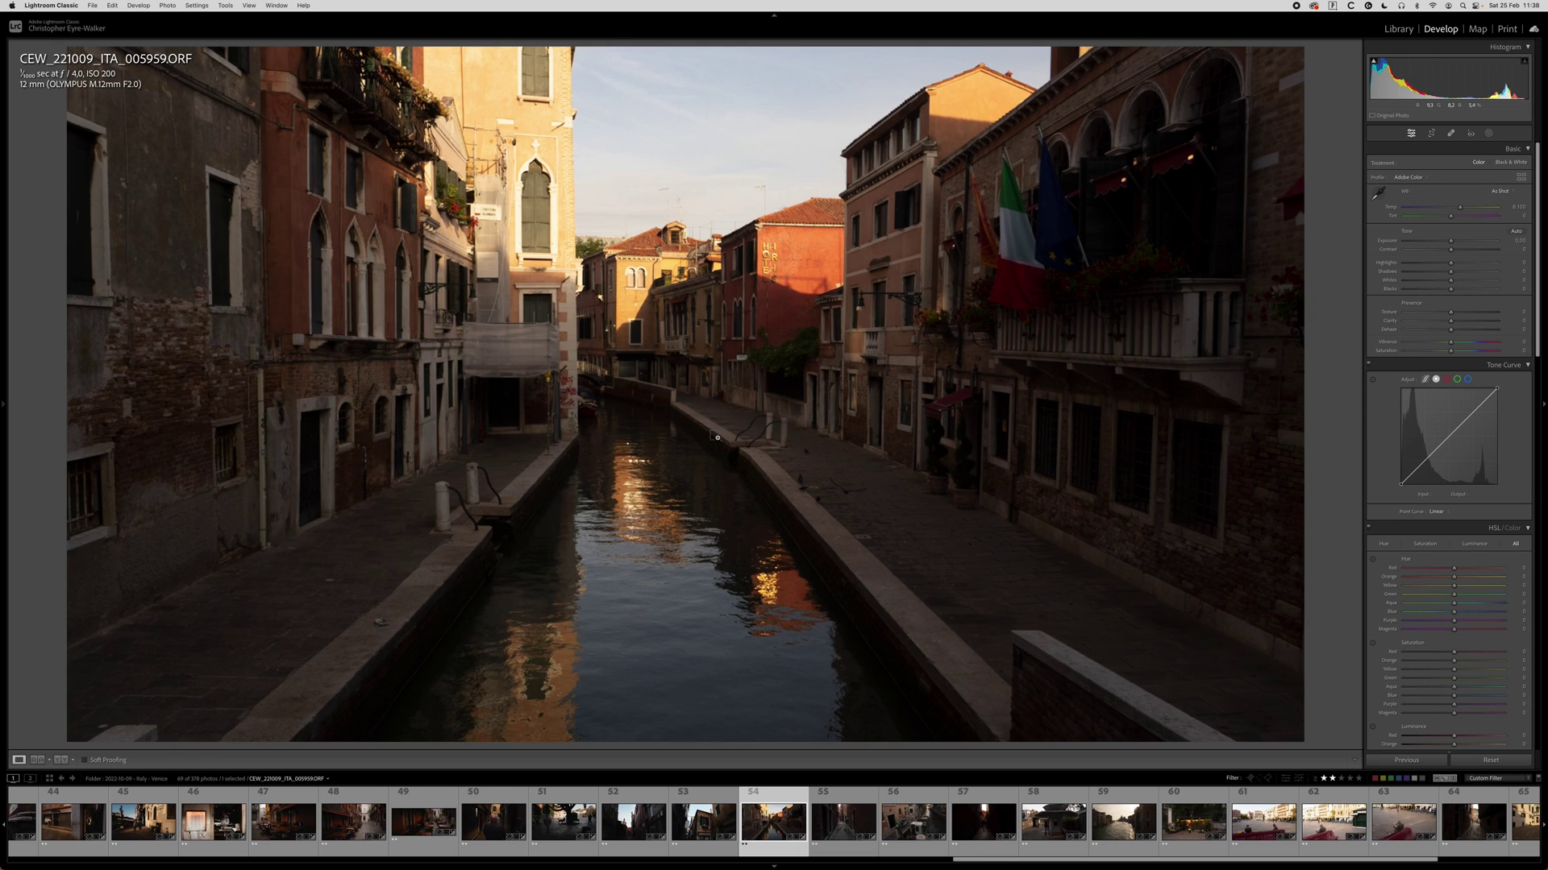
pyautogui.press('super+shift+v')
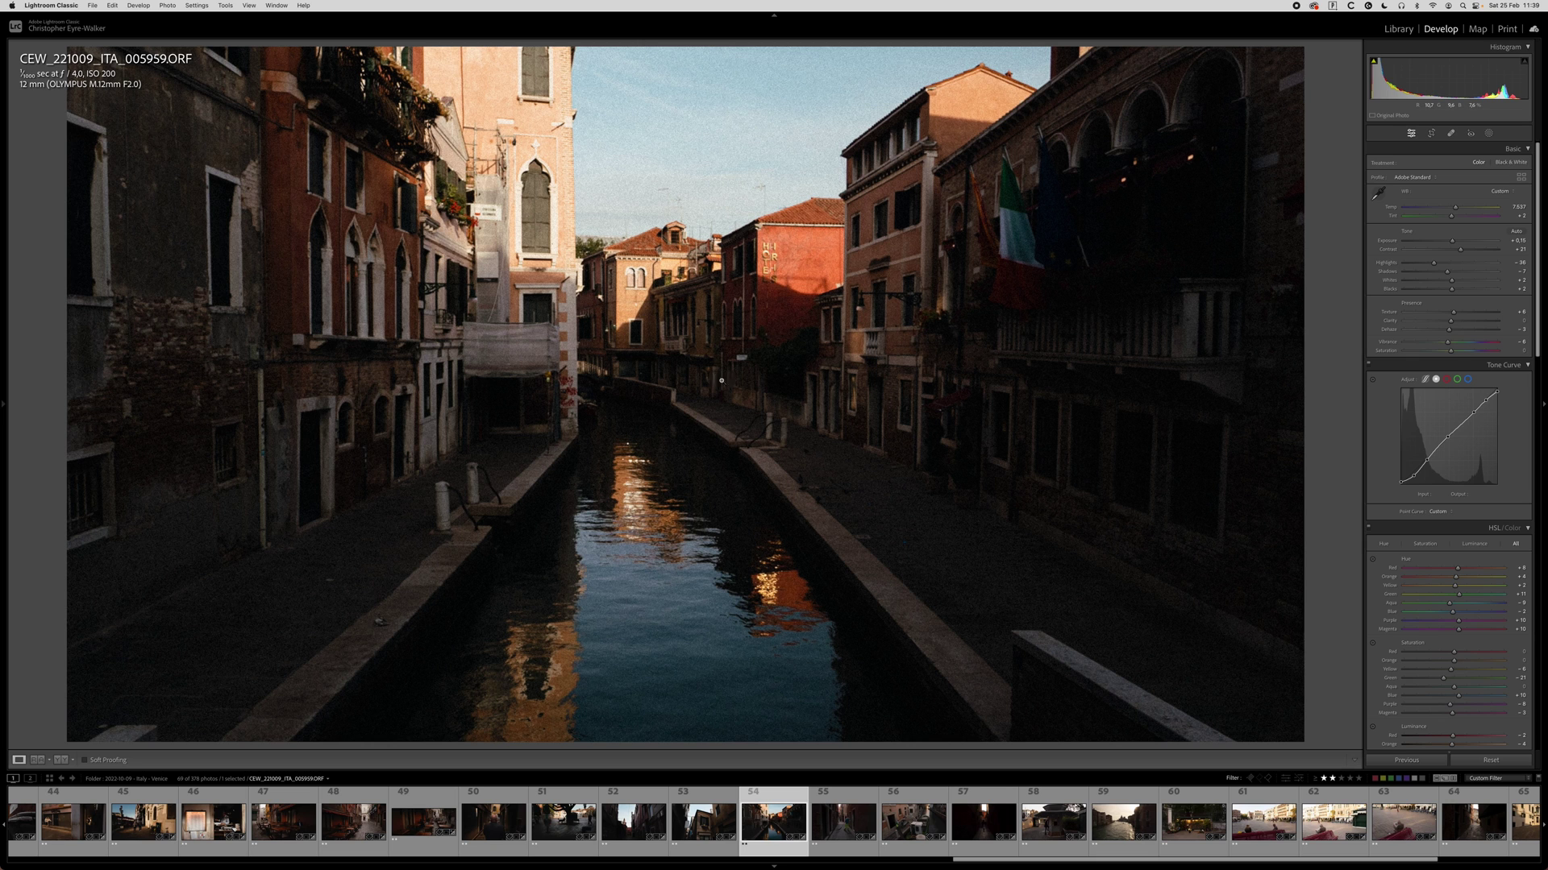
# Shift the flag canal photo's crop slightly down the image and raise its exposure to +0.40.
pyautogui.press('r')
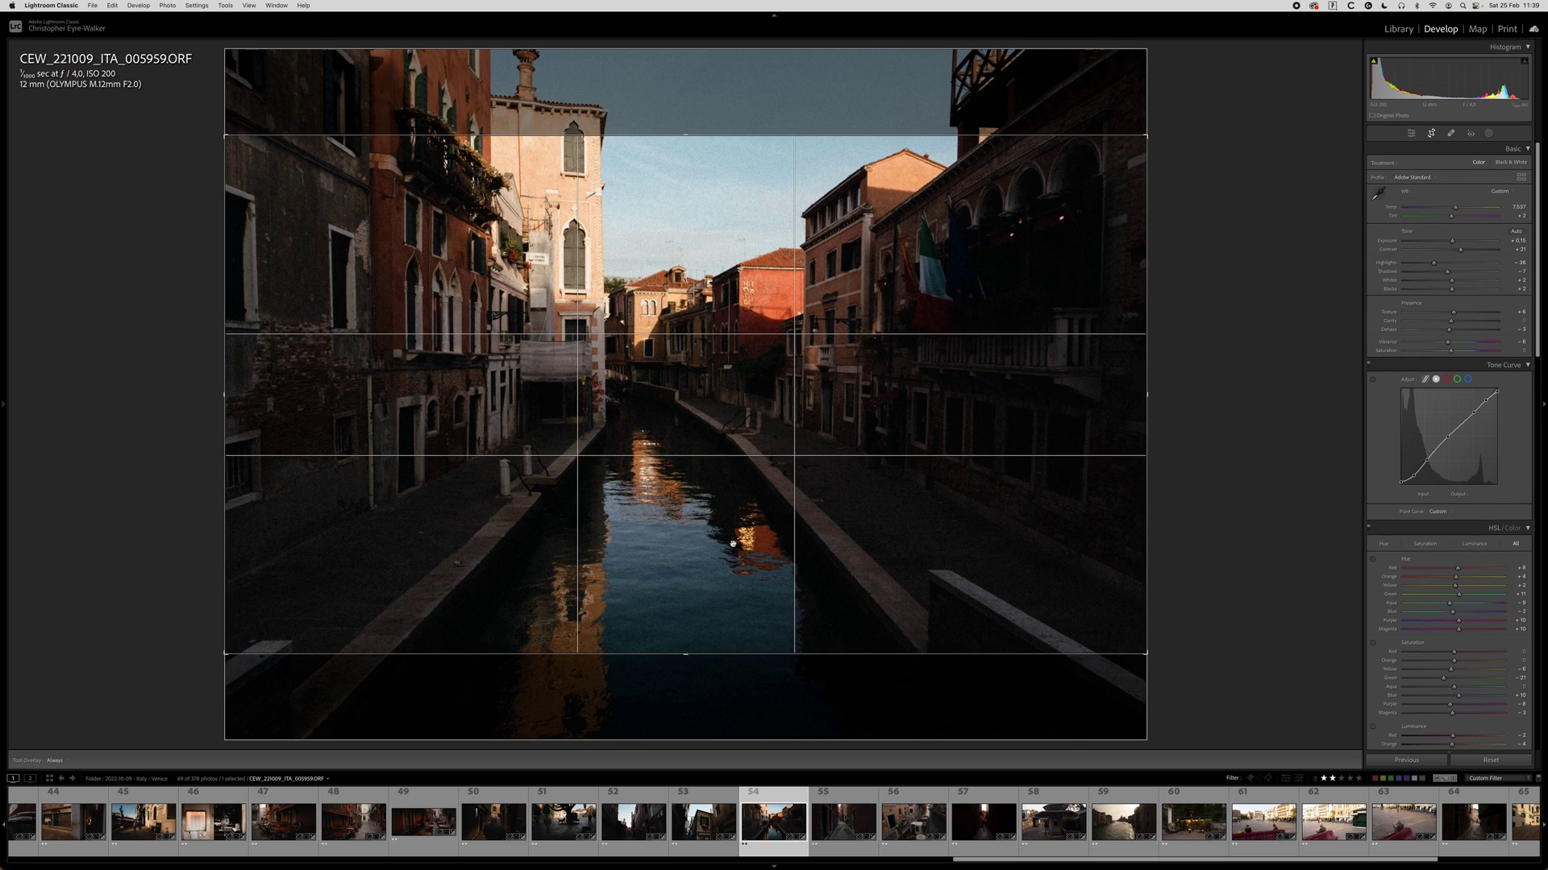
pyautogui.moveTo(708, 439)
pyautogui.mouseDown()
pyautogui.moveTo(704, 463)
pyautogui.moveTo(698, 422)
pyautogui.moveTo(698, 436)
pyautogui.mouseUp()
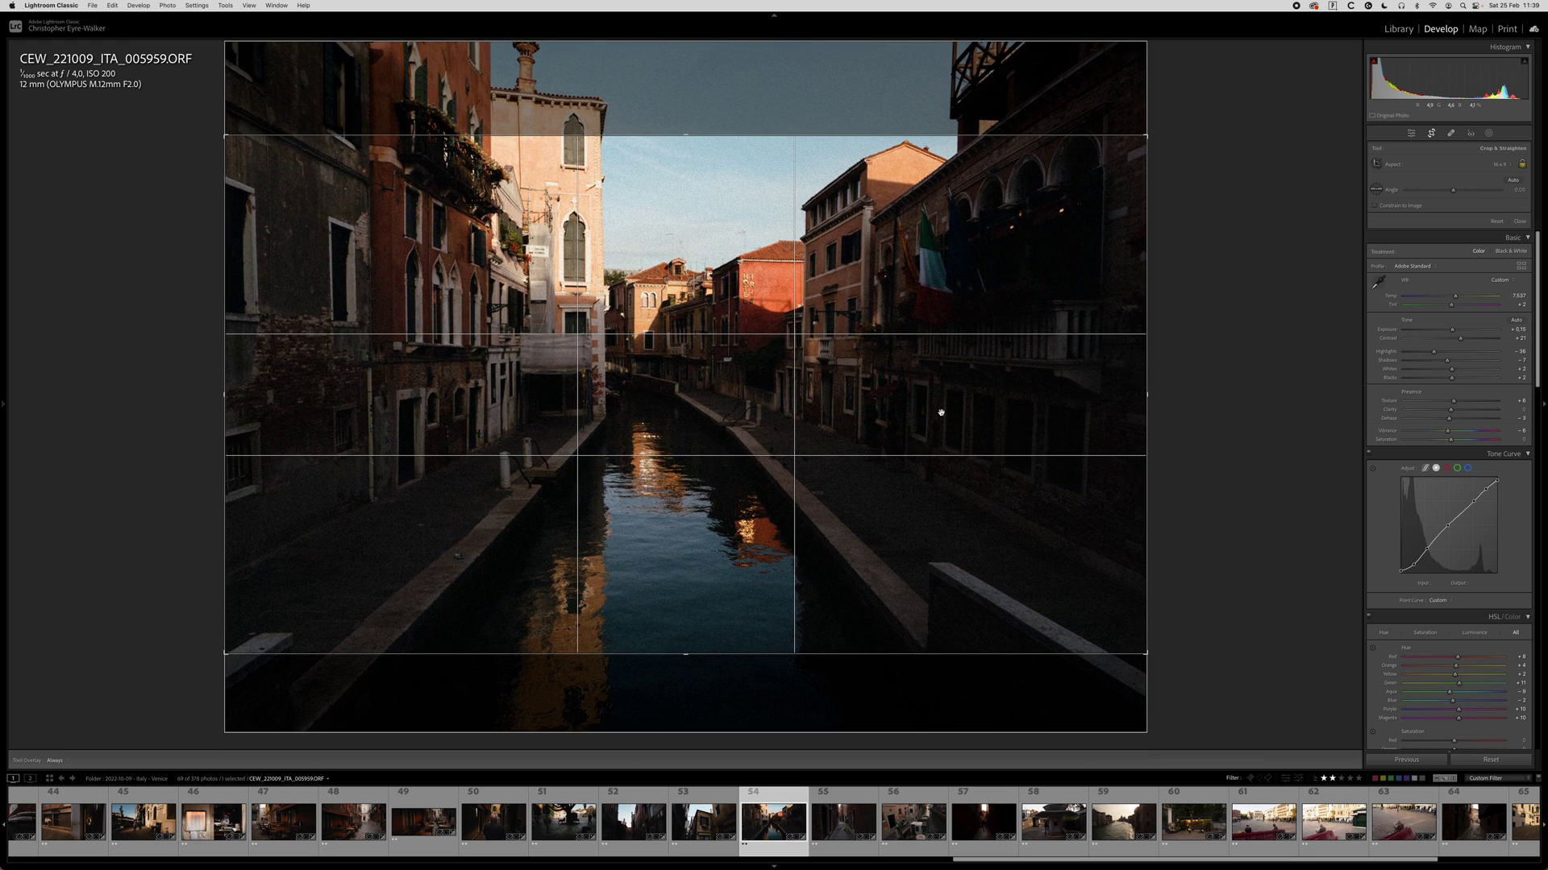
pyautogui.press('r')
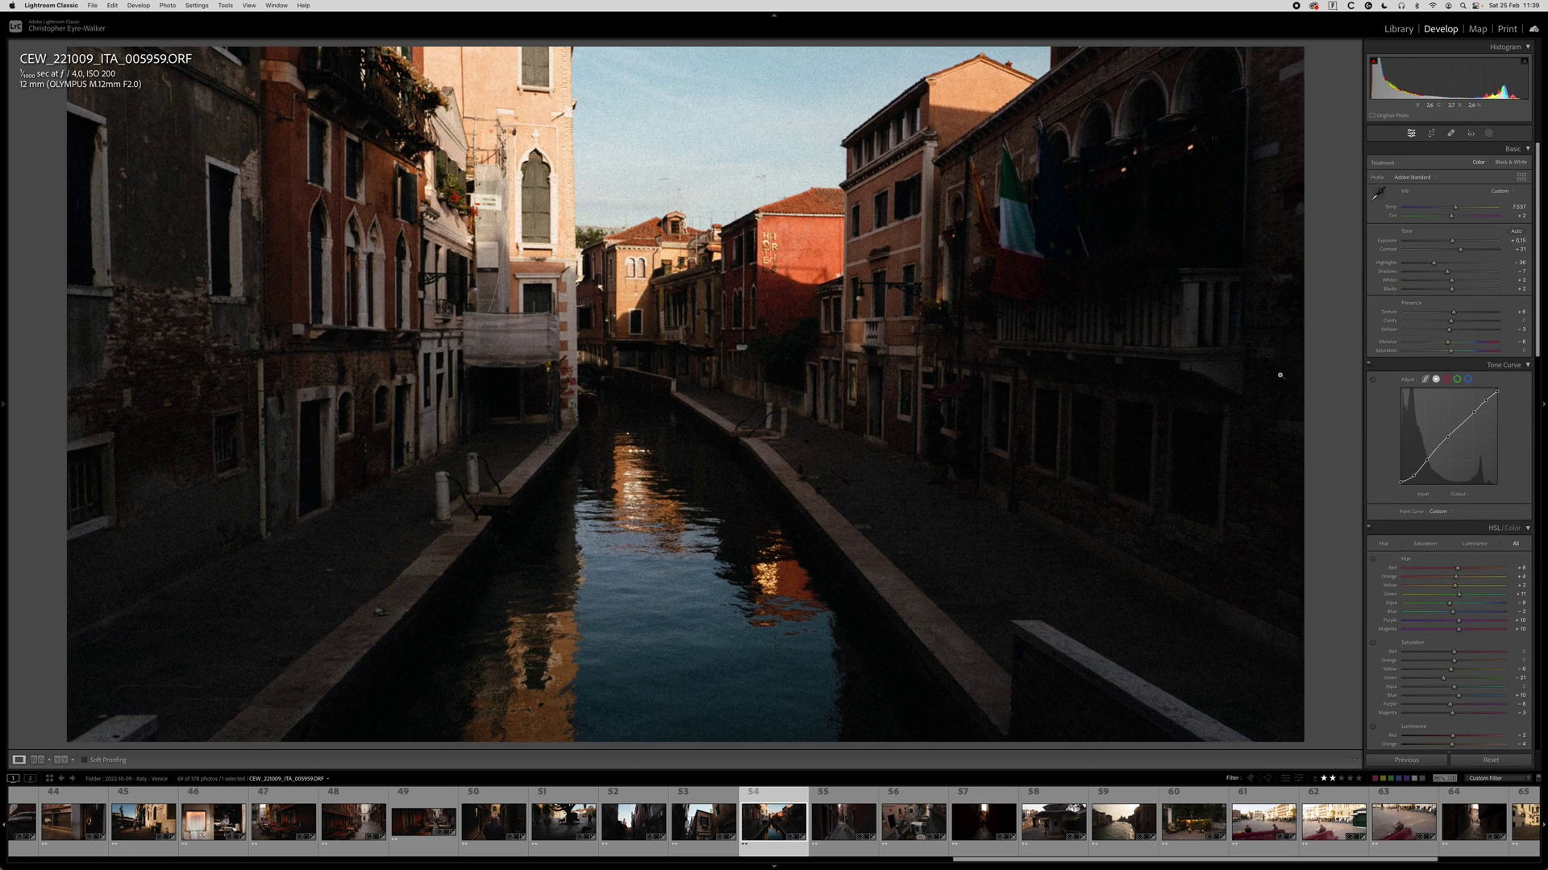
pyautogui.moveTo(1452, 241); pyautogui.dragTo(1455, 241)
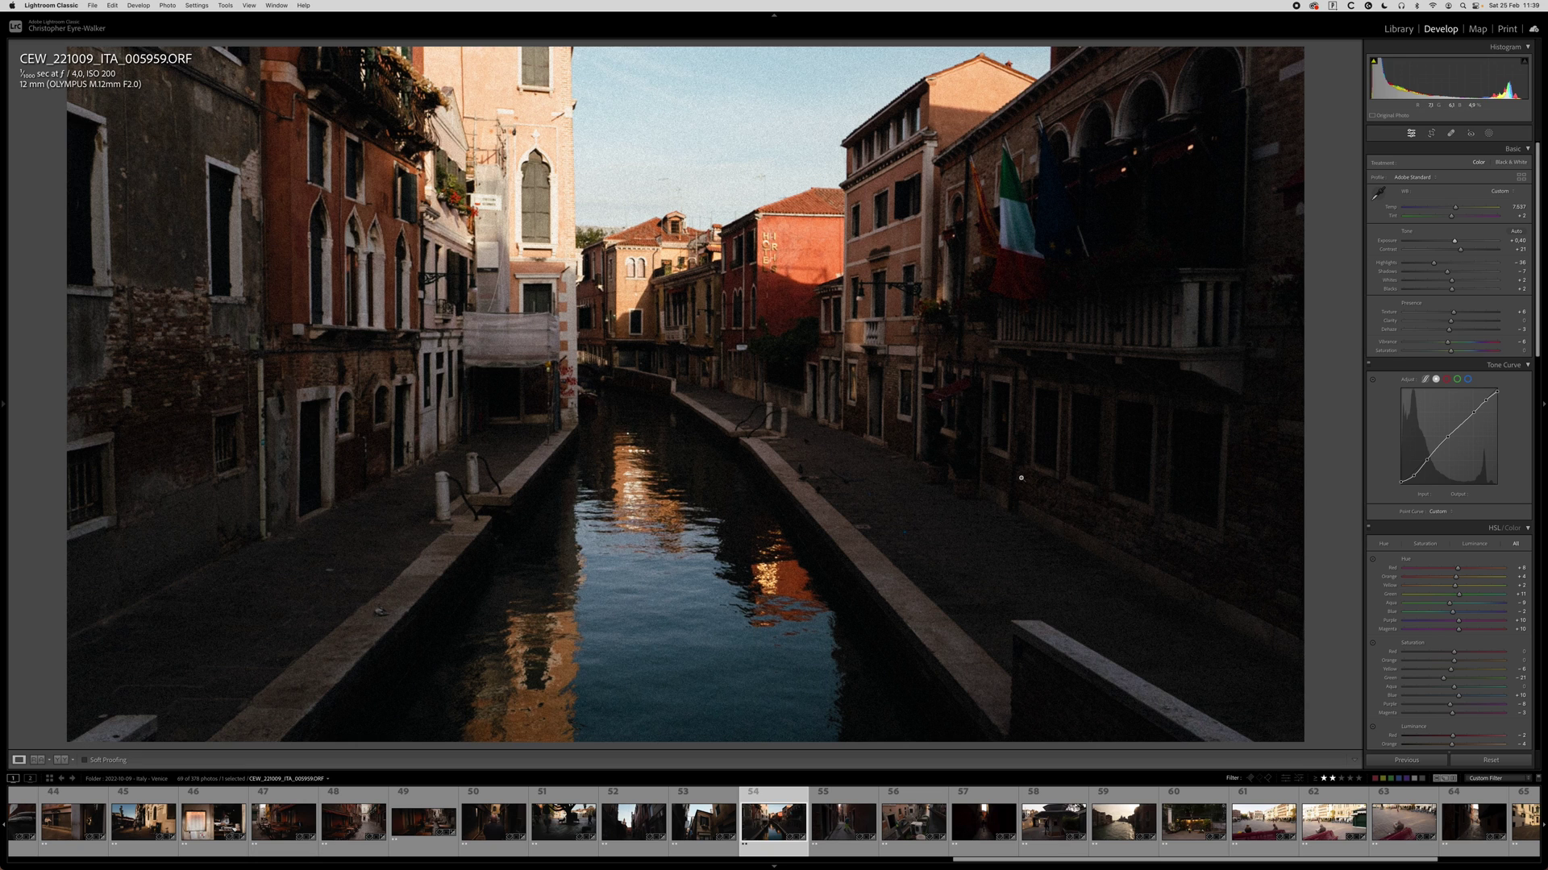
# Copy the canal photo's settings to the street sweeper photo, then raise its exposure to +0.45 and its highlights to -23.
pyautogui.press('super+c')
pyautogui.press('Return')
pyautogui.press('Right')
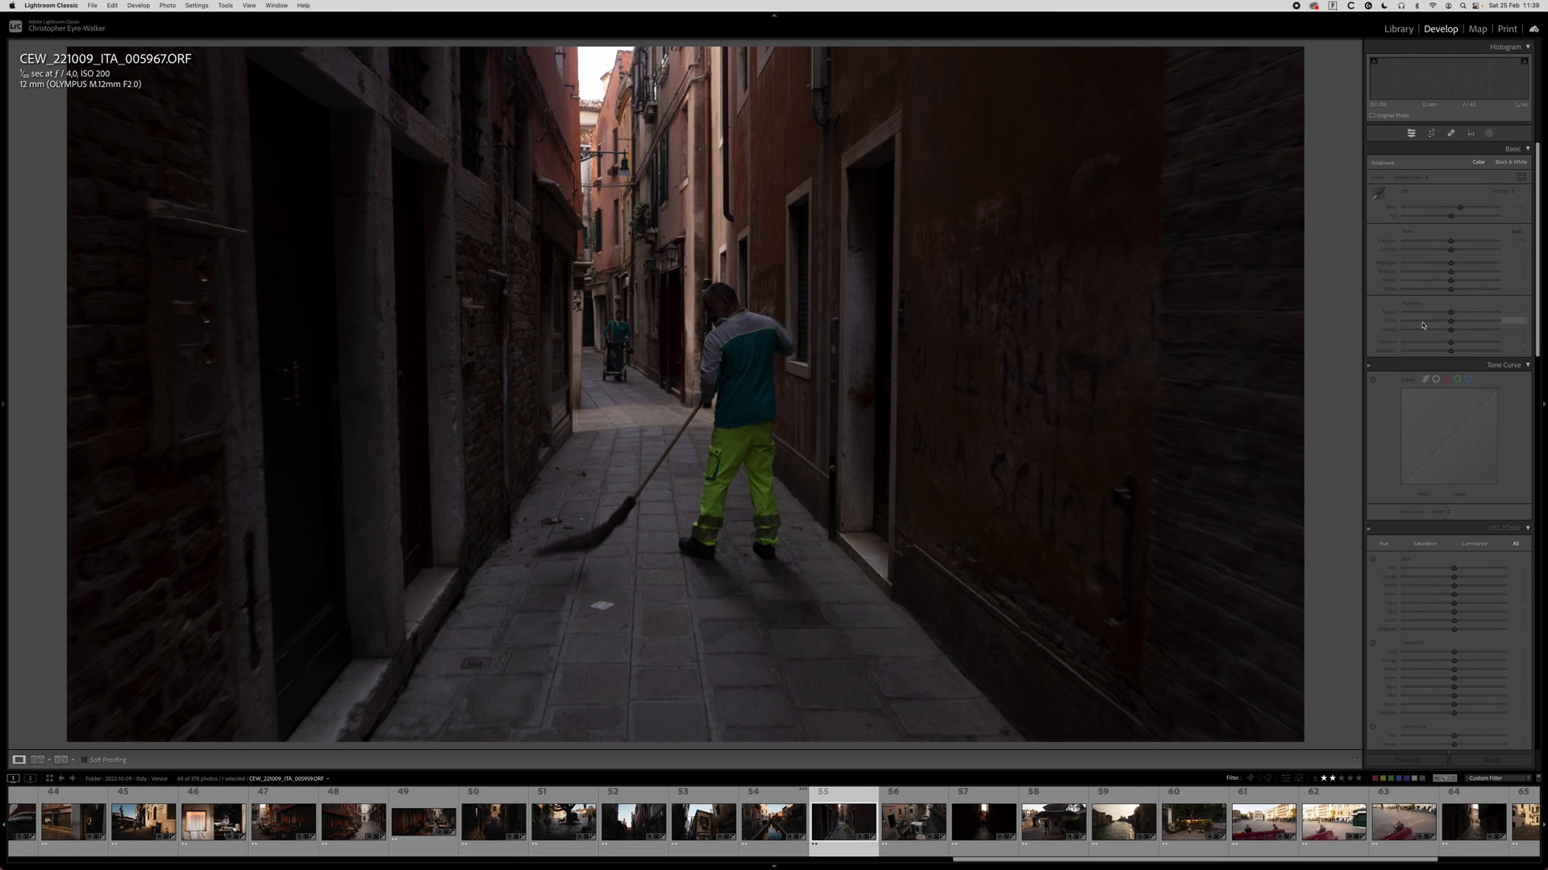
pyautogui.press('super+v')
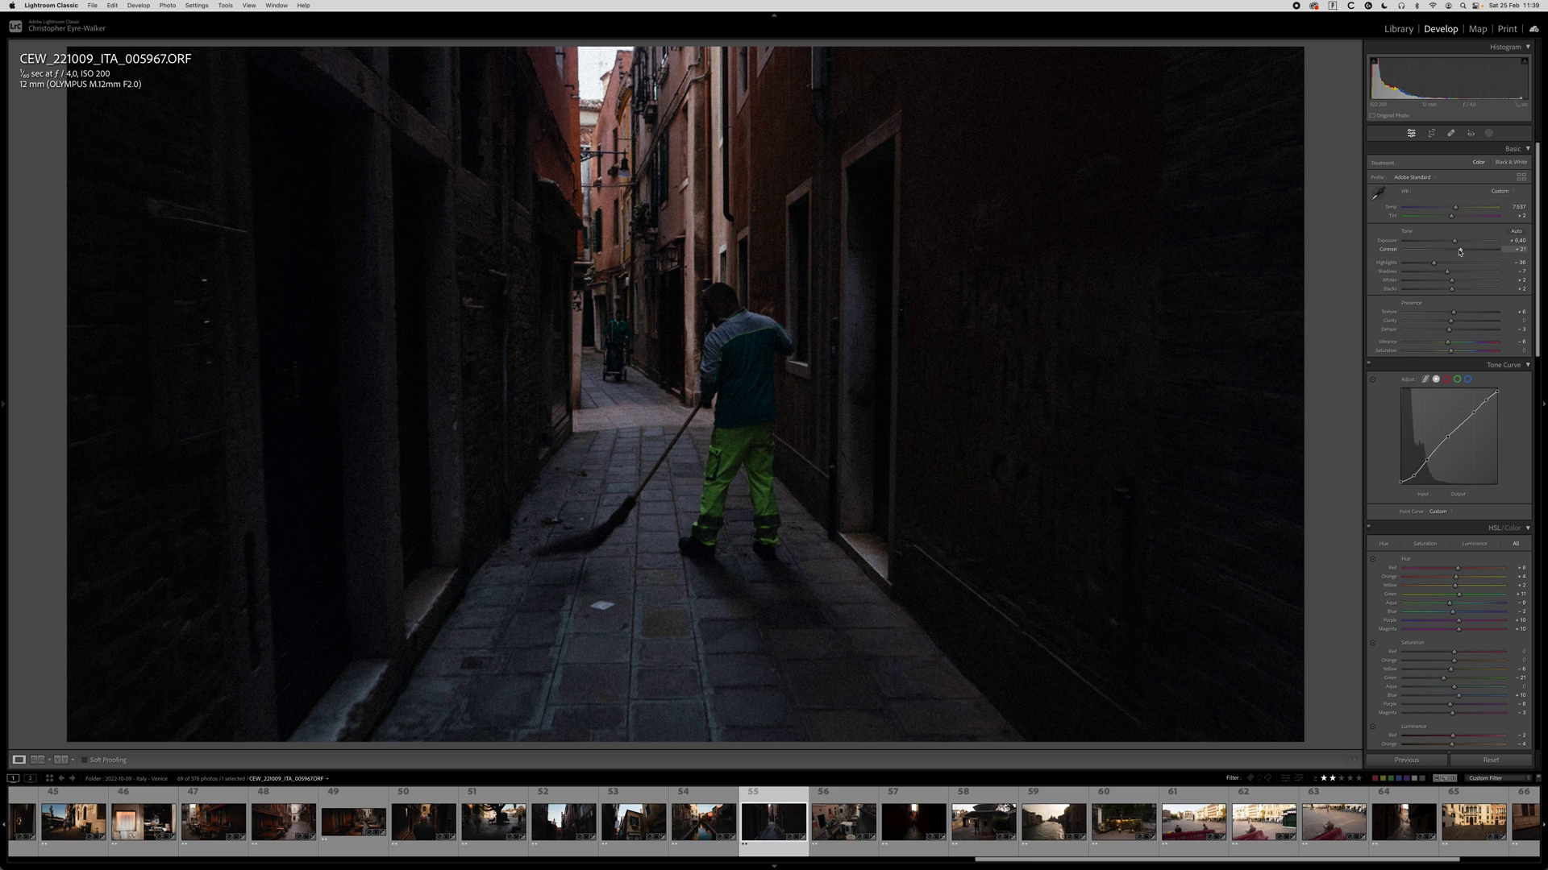
pyautogui.moveTo(1454, 241); pyautogui.dragTo(1442, 267)
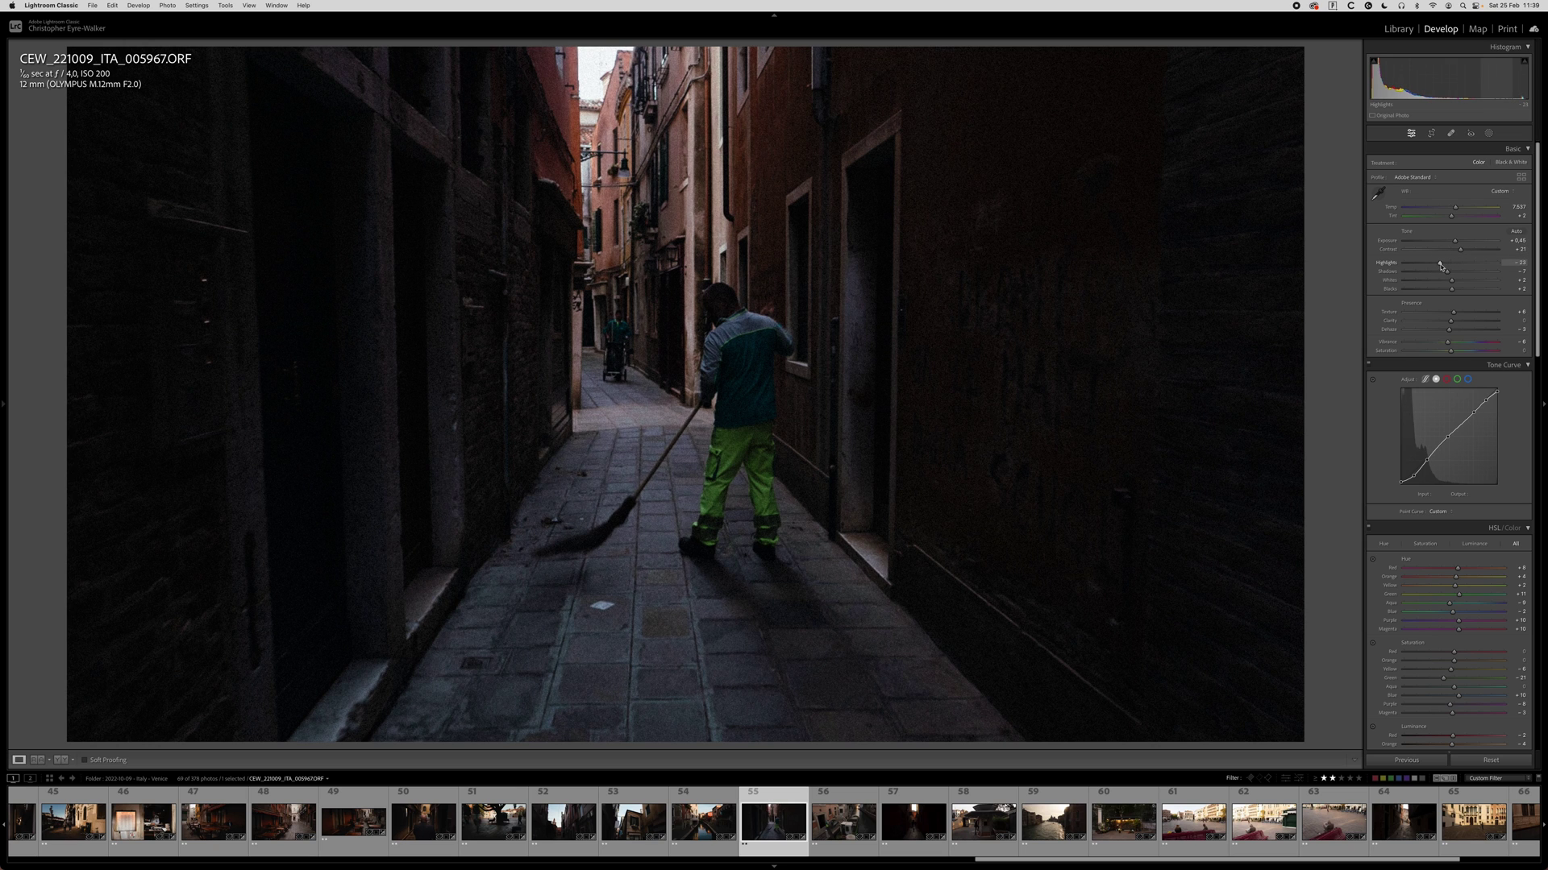
# Add a large radial gradient mask over the alley and sweeper with raised exposure, and lower the overall exposure to +0.10.
pyautogui.hotkey('shift', 'm')
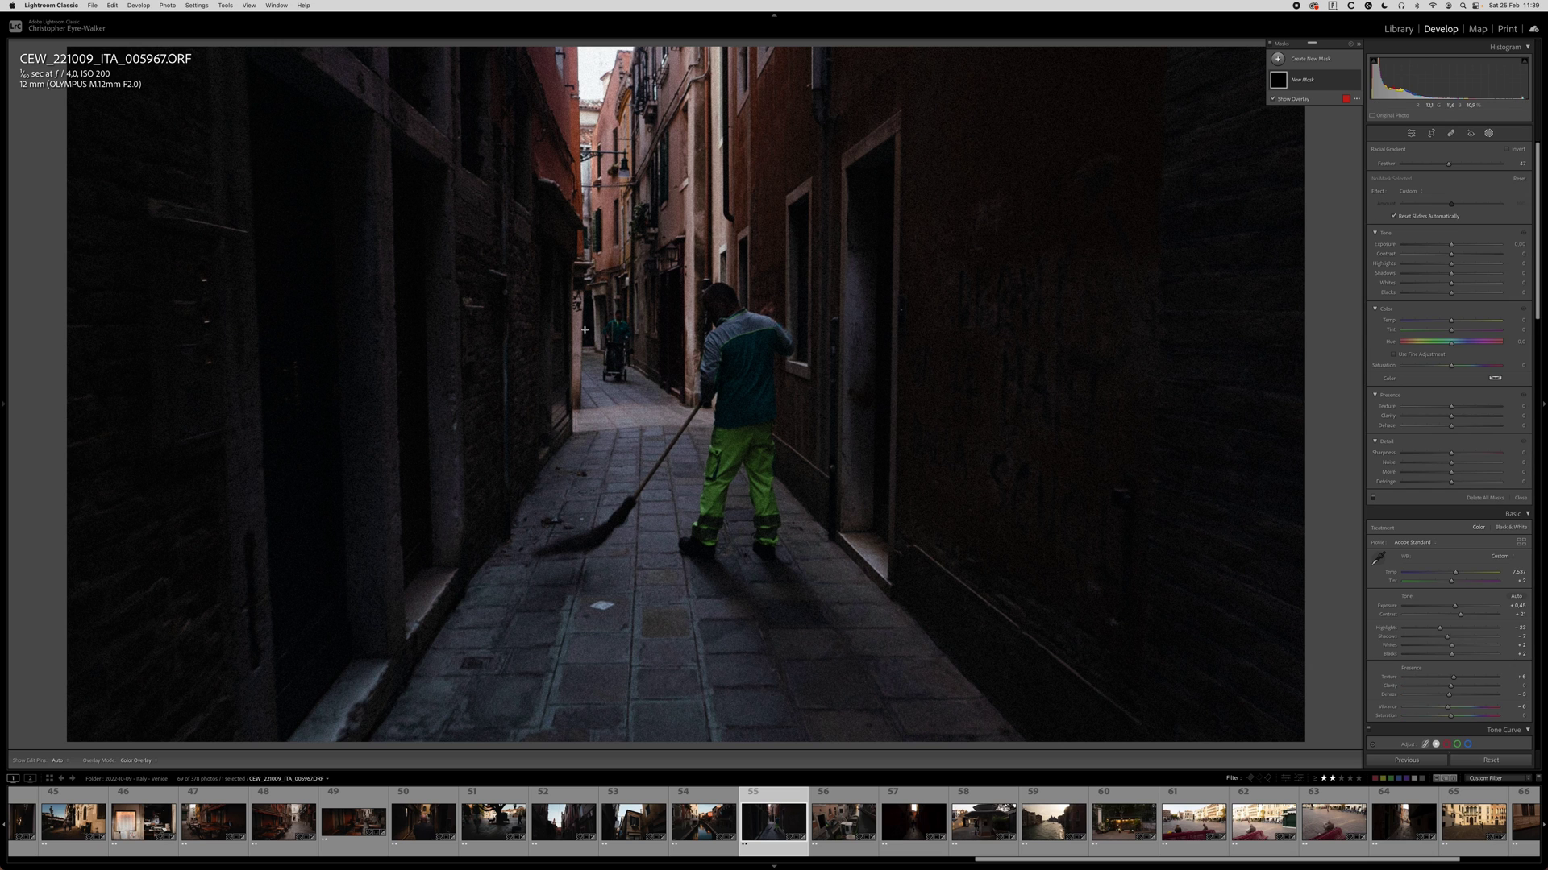
pyautogui.moveTo(632, 325); pyautogui.dragTo(881, 713)
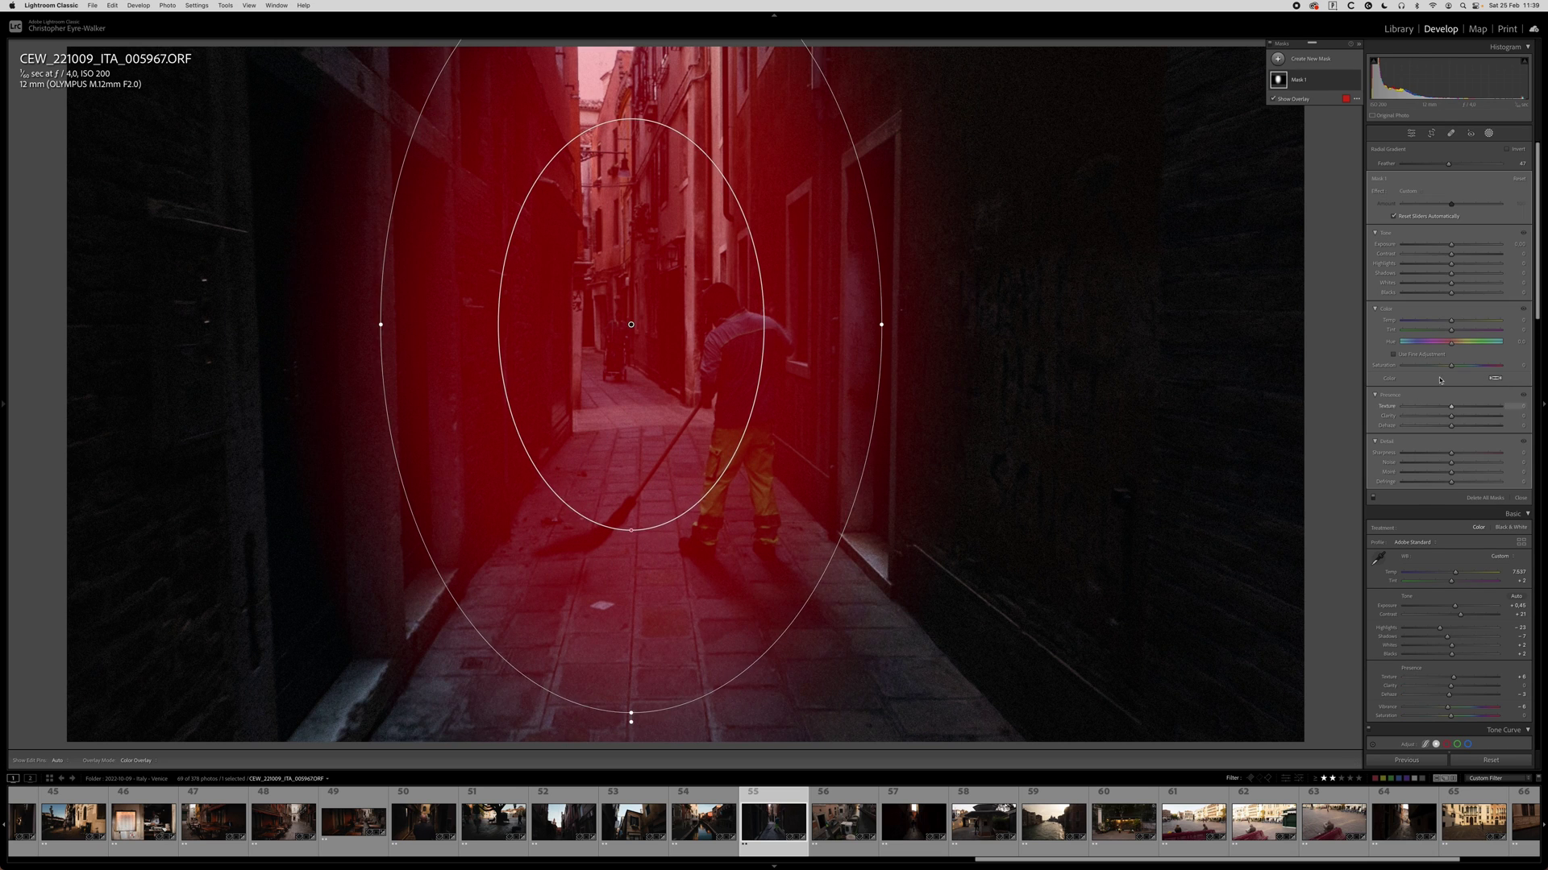
pyautogui.moveTo(1451, 245); pyautogui.dragTo(1453, 248)
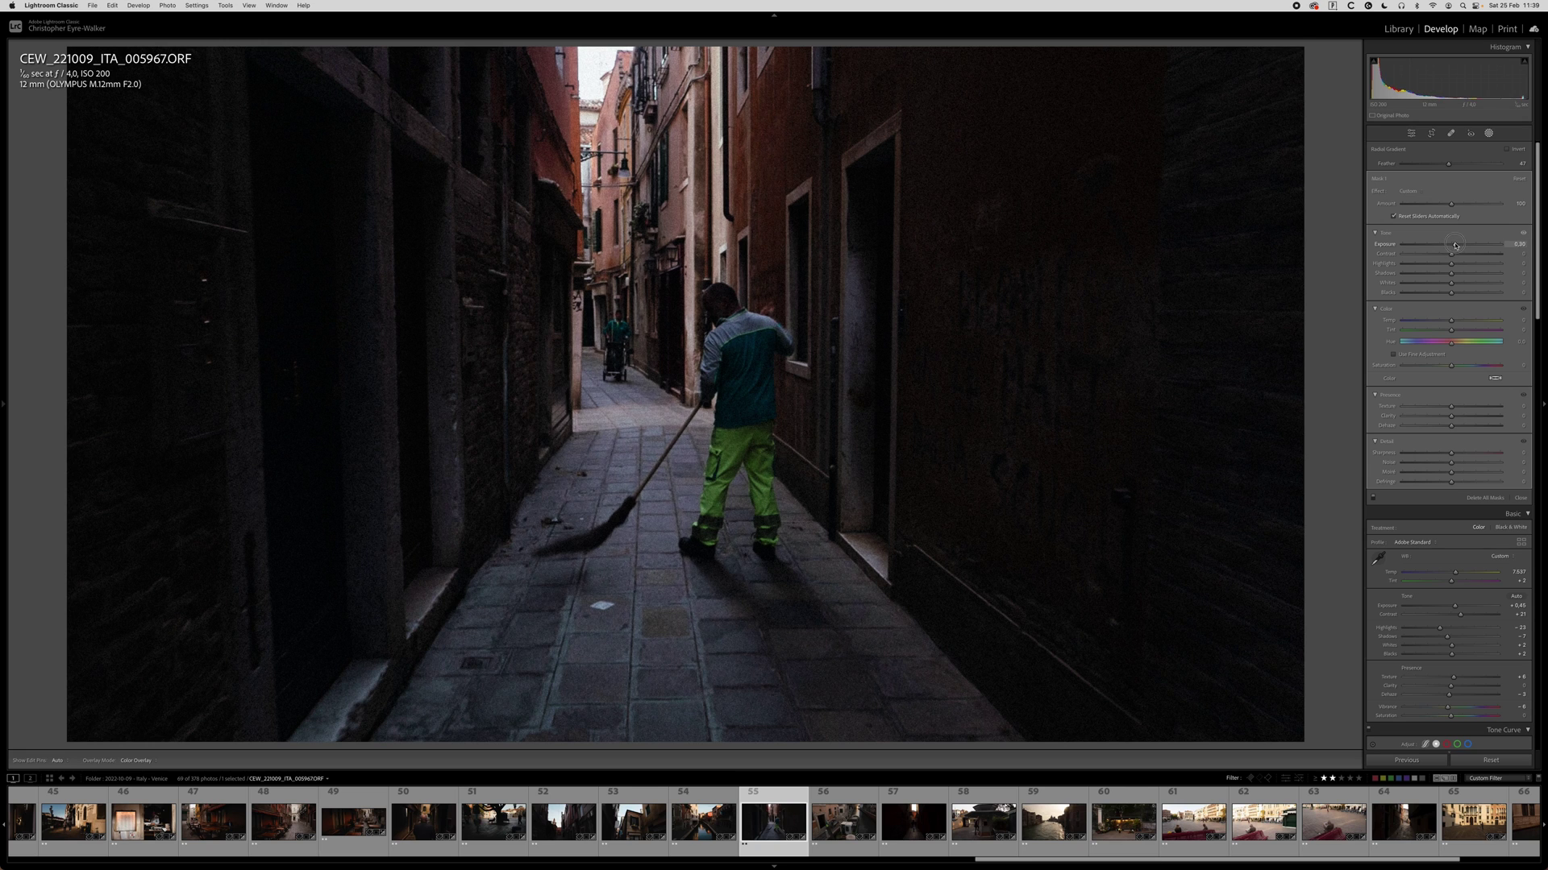
pyautogui.hotkey('shift', 'w')
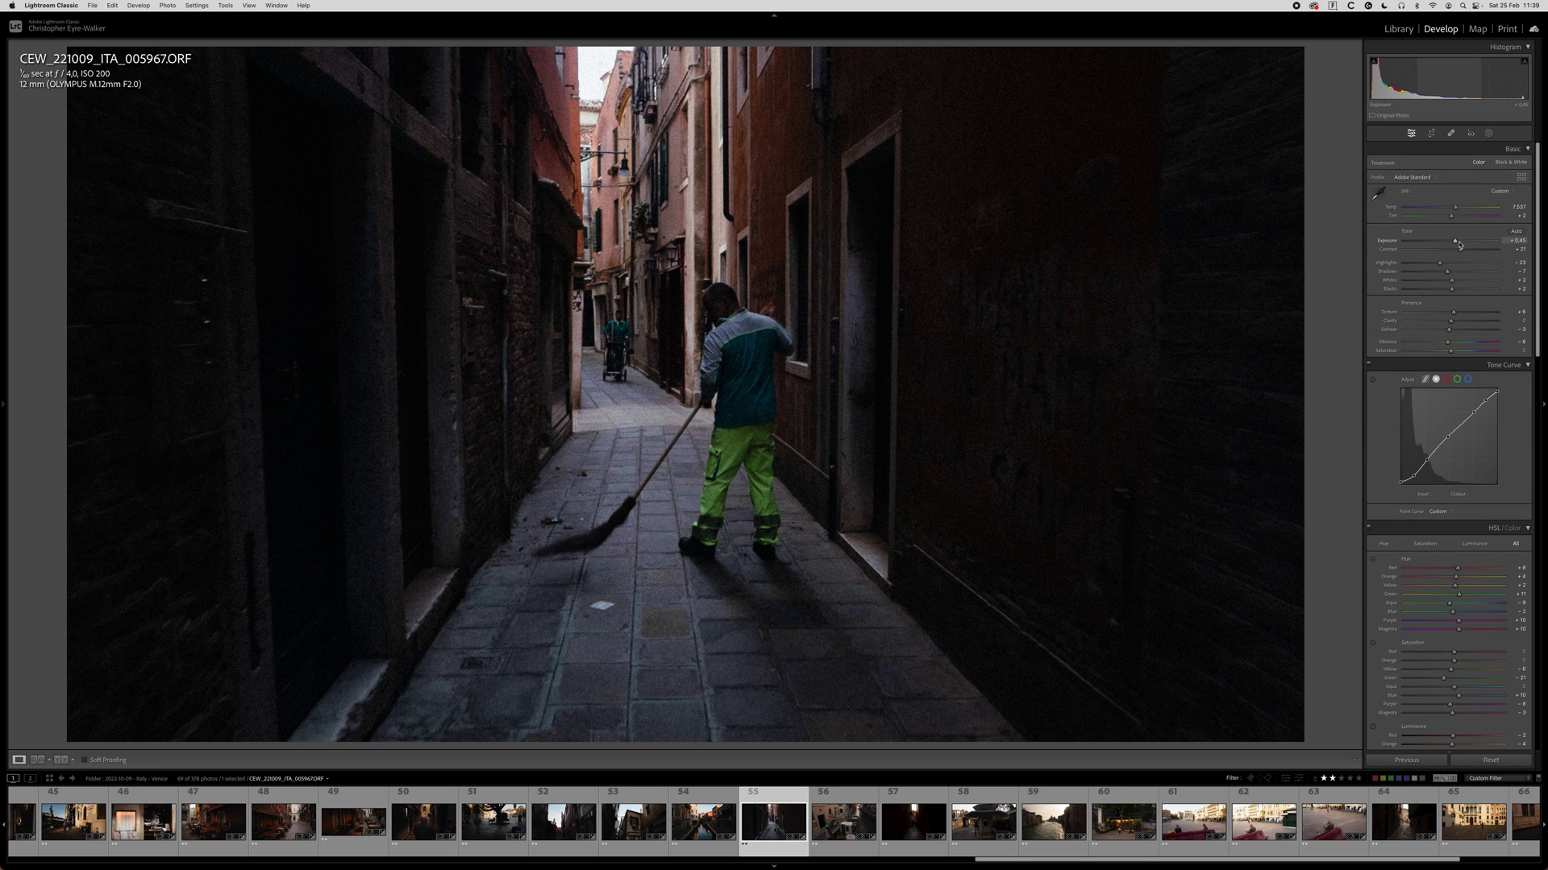
pyautogui.moveTo(1458, 247); pyautogui.dragTo(1453, 244)
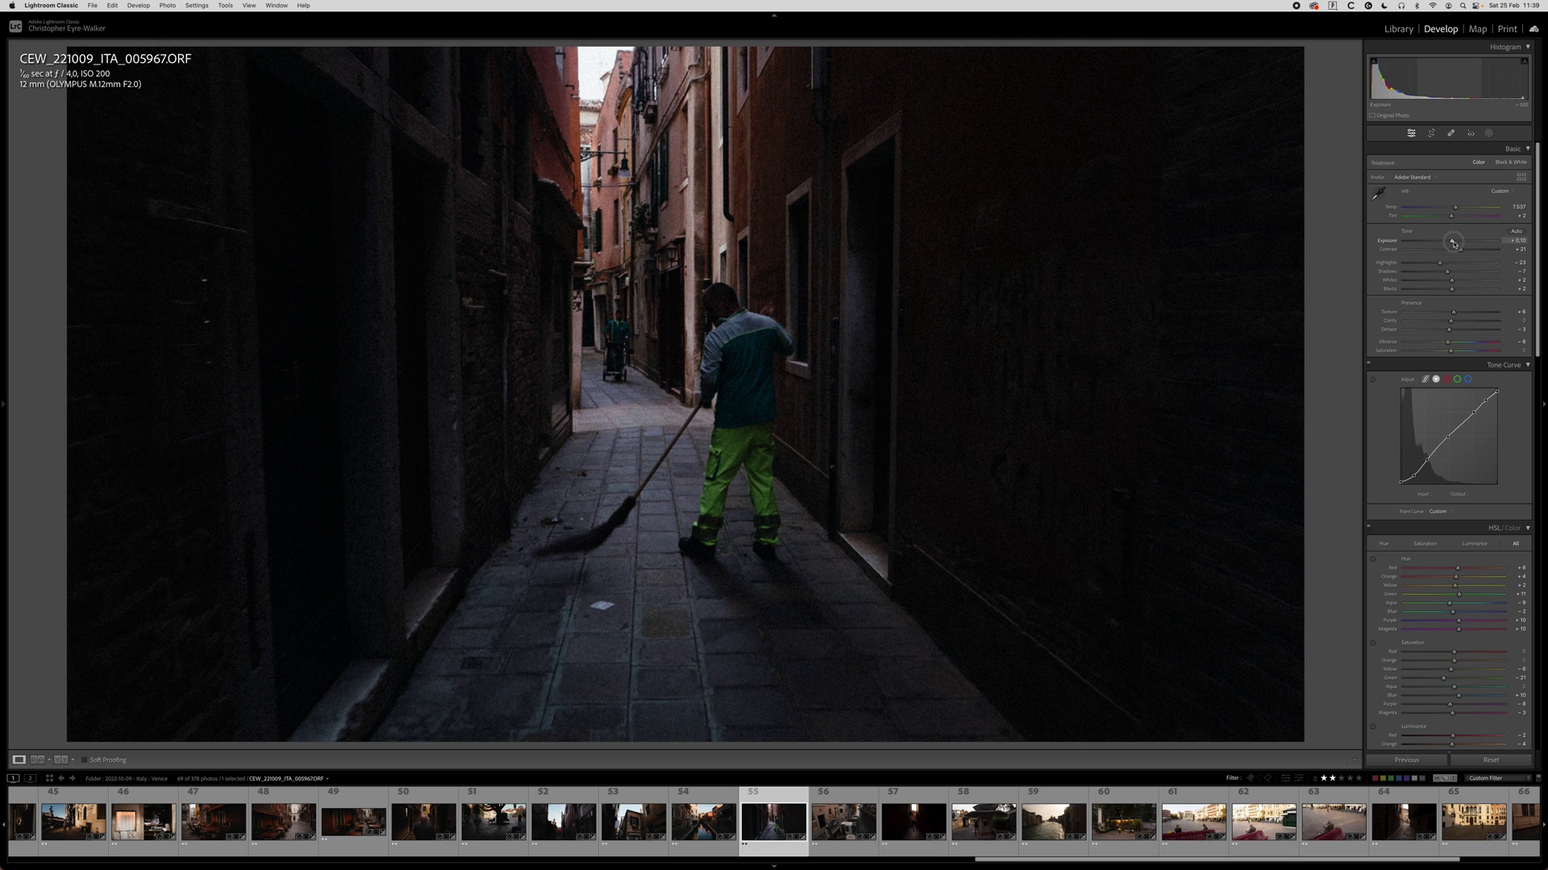
# Copy the street sweeper photo's develop settings to the next photo of the garbage boat on the canal.
pyautogui.press('super+shift+c')
pyautogui.press('Return')
pyautogui.press('Right')
pyautogui.press('super+v')
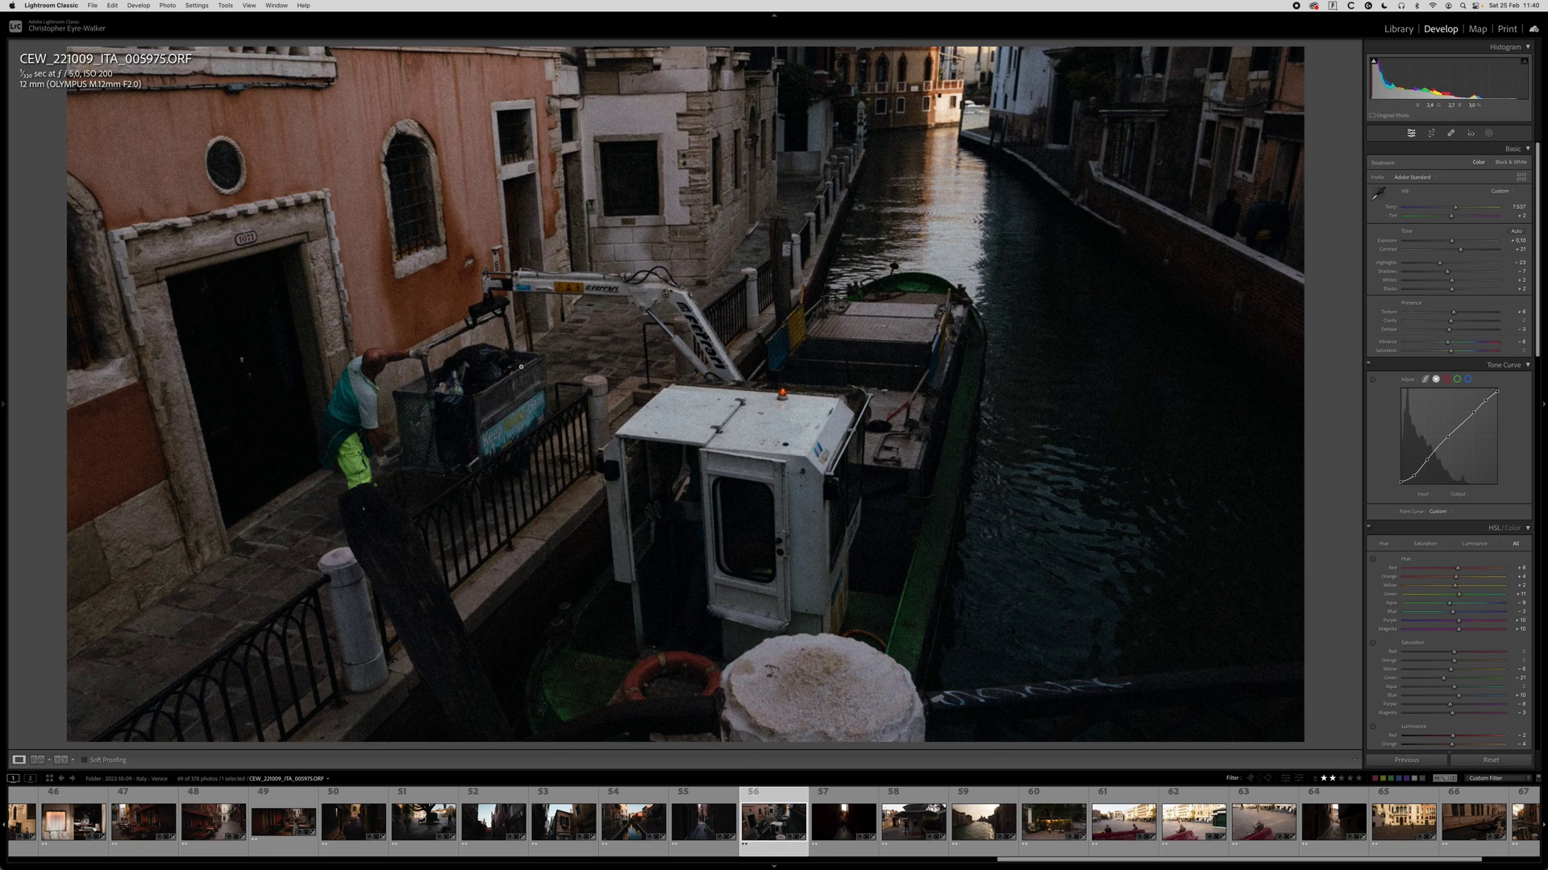
# Straighten the garbage boat photo and reposition its crop to show more of the upper buildings and less of the stone post.
pyautogui.press('r')
pyautogui.moveTo(1201, 322); pyautogui.dragTo(1214, 339)
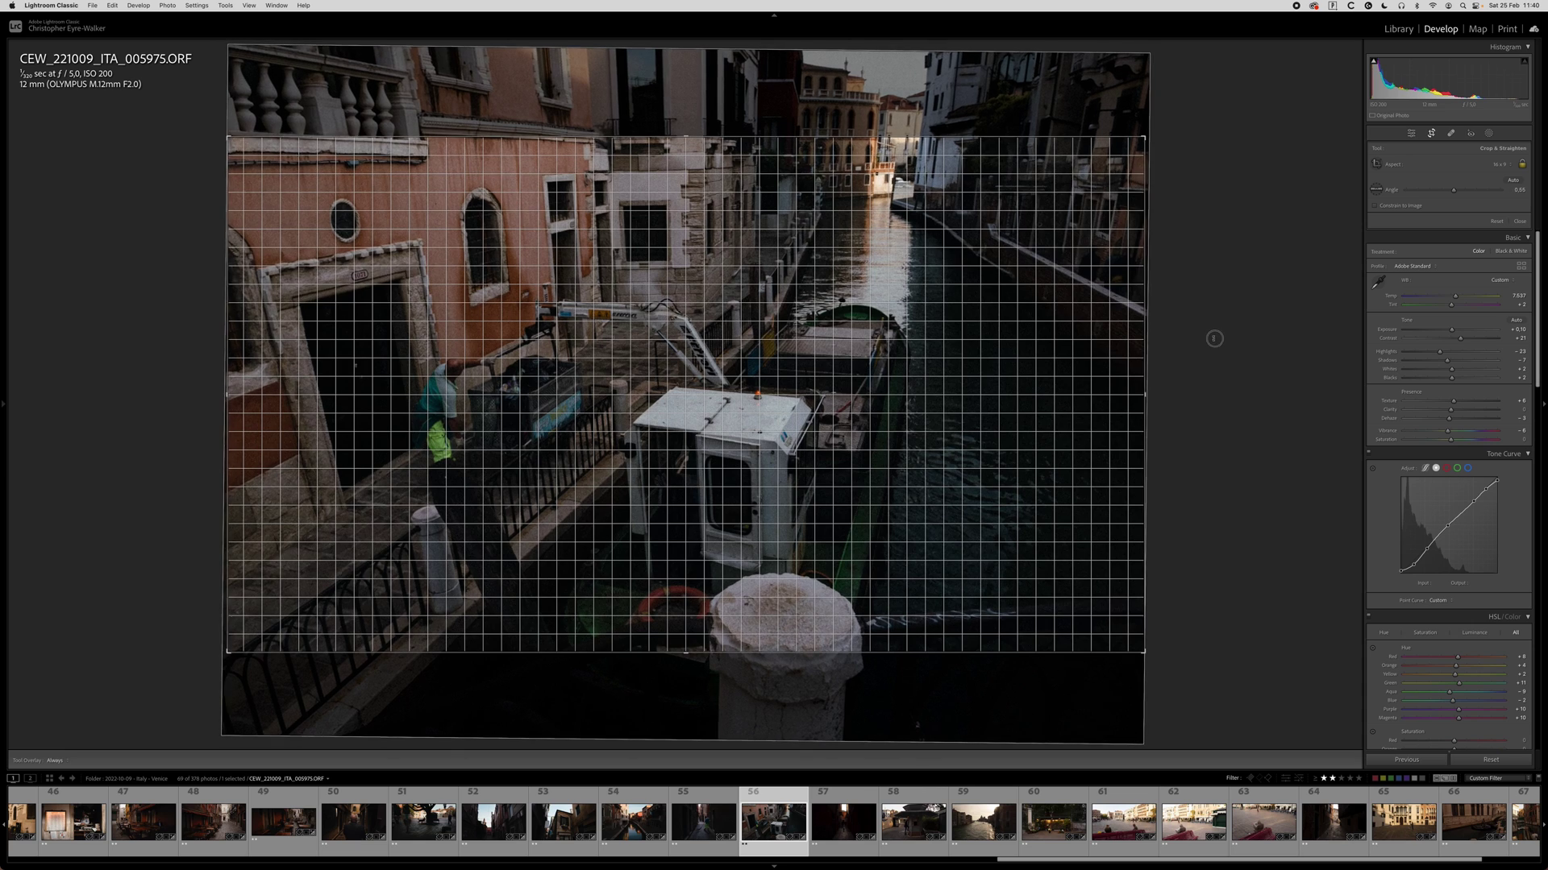
pyautogui.moveTo(762, 342); pyautogui.dragTo(758, 353)
pyautogui.press('Return')
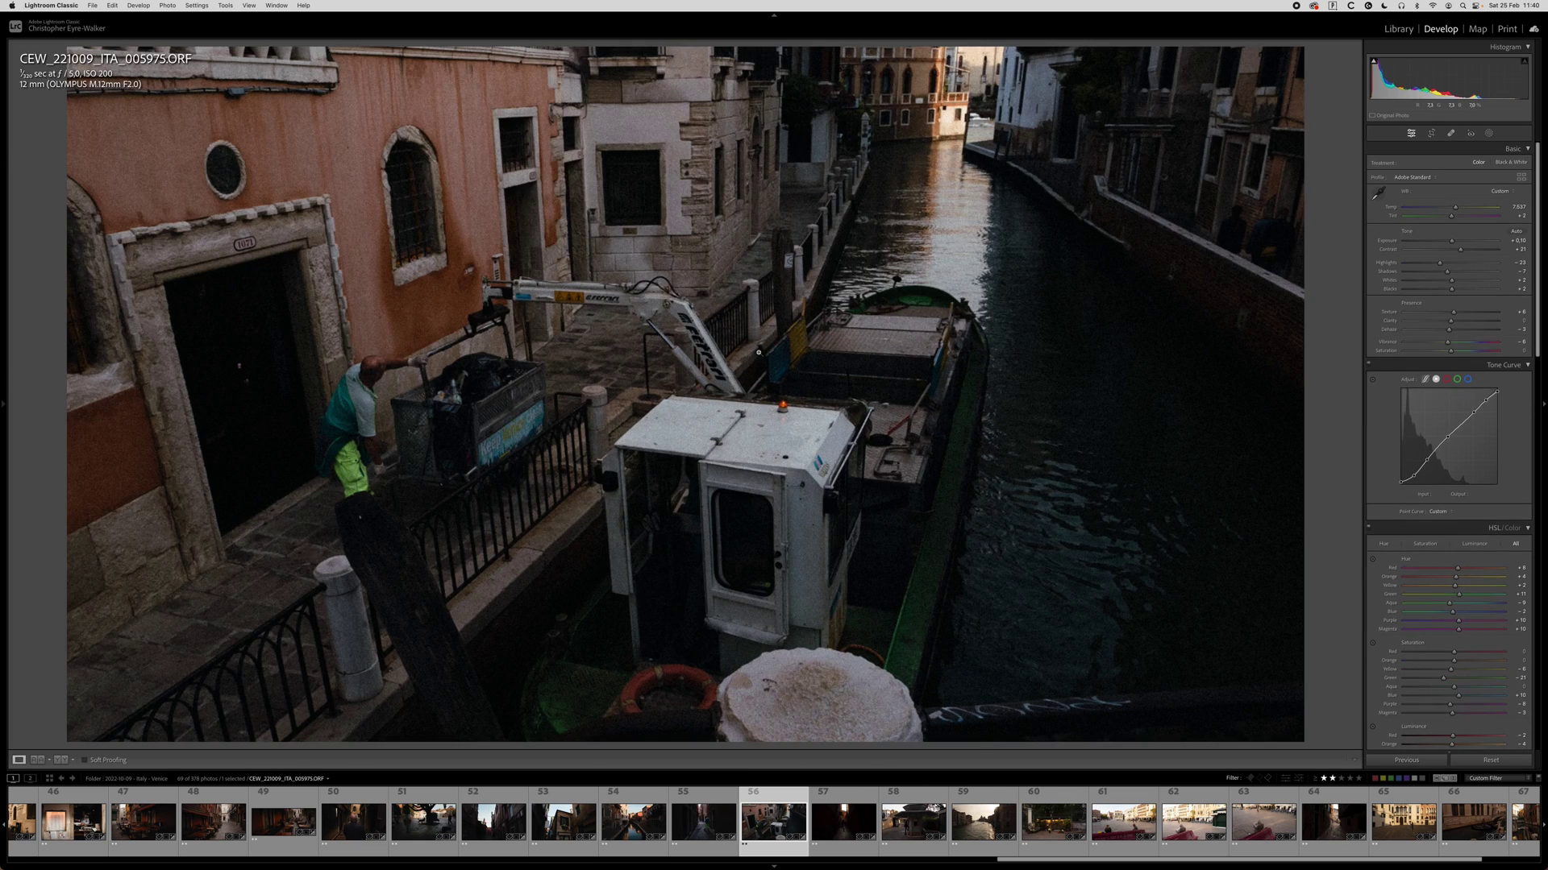
pyautogui.press('r')
pyautogui.moveTo(758, 407)
pyautogui.mouseDown()
pyautogui.moveTo(757, 382)
pyautogui.moveTo(753, 416)
pyautogui.mouseUp()
pyautogui.press('Return')
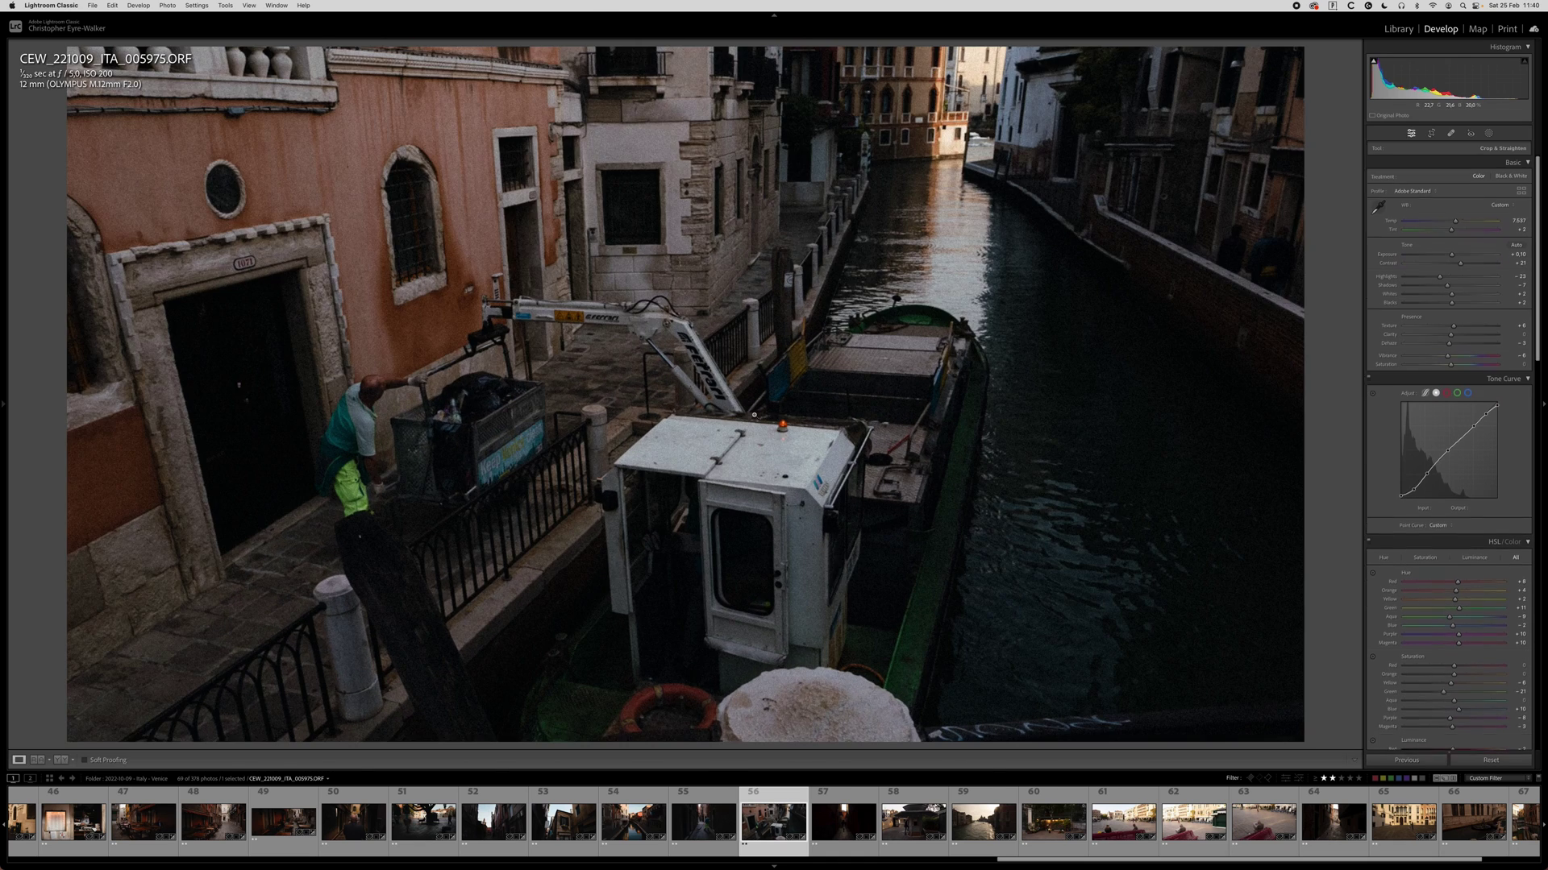
pyautogui.press('r')
pyautogui.moveTo(727, 411); pyautogui.dragTo(727, 432)
pyautogui.press('Return')
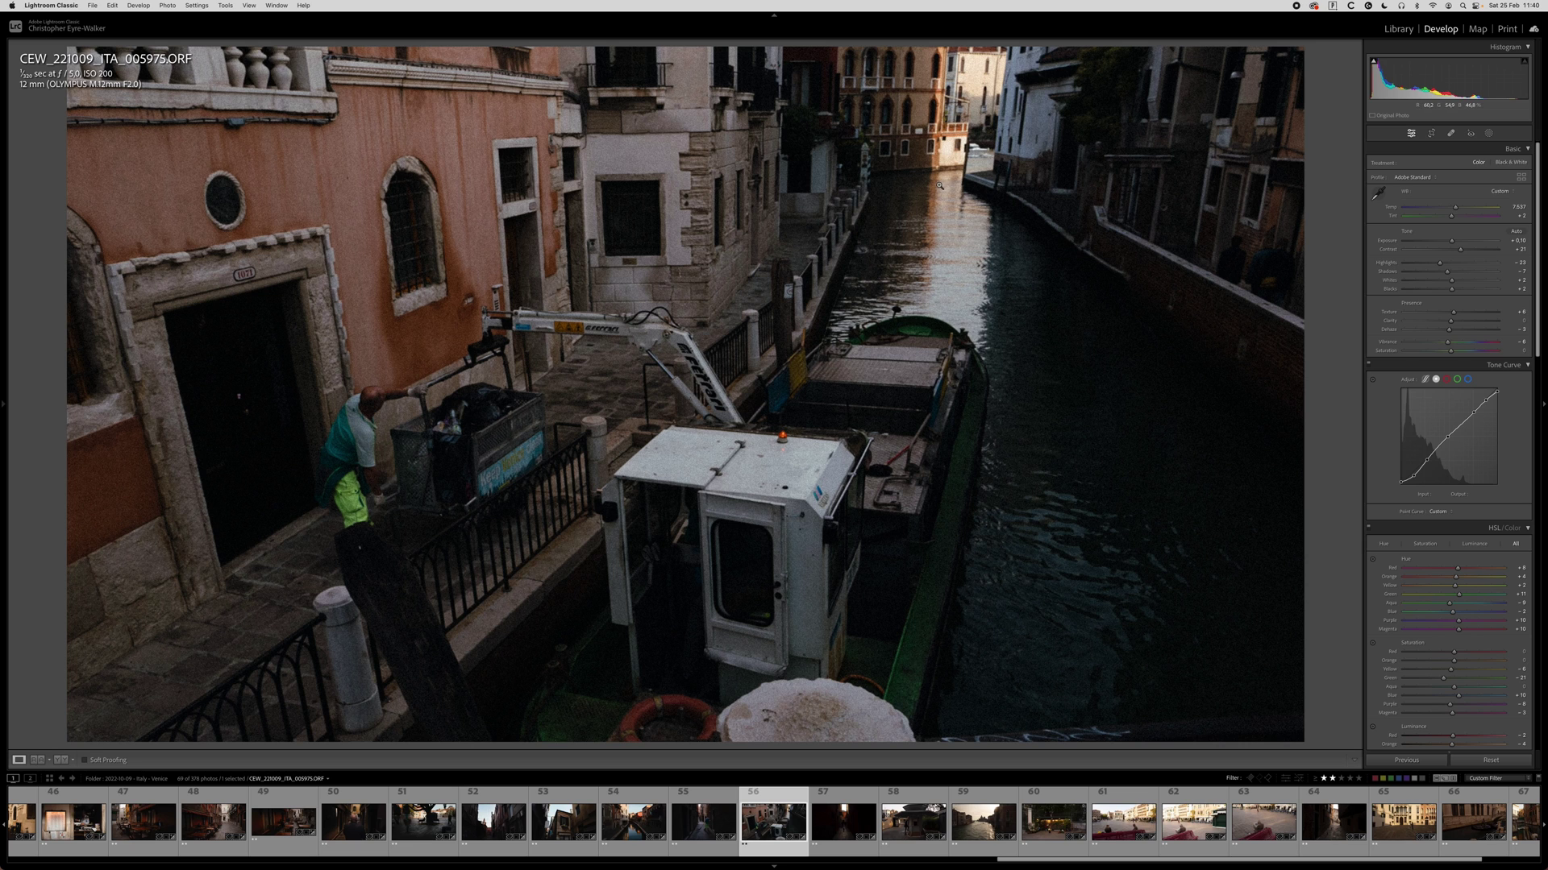
# Add a radial gradient mask over the worker and garbage container beside the boat and raise its exposure.
pyautogui.hotkey('shift', 'm')
pyautogui.moveTo(468, 437); pyautogui.dragTo(755, 645)
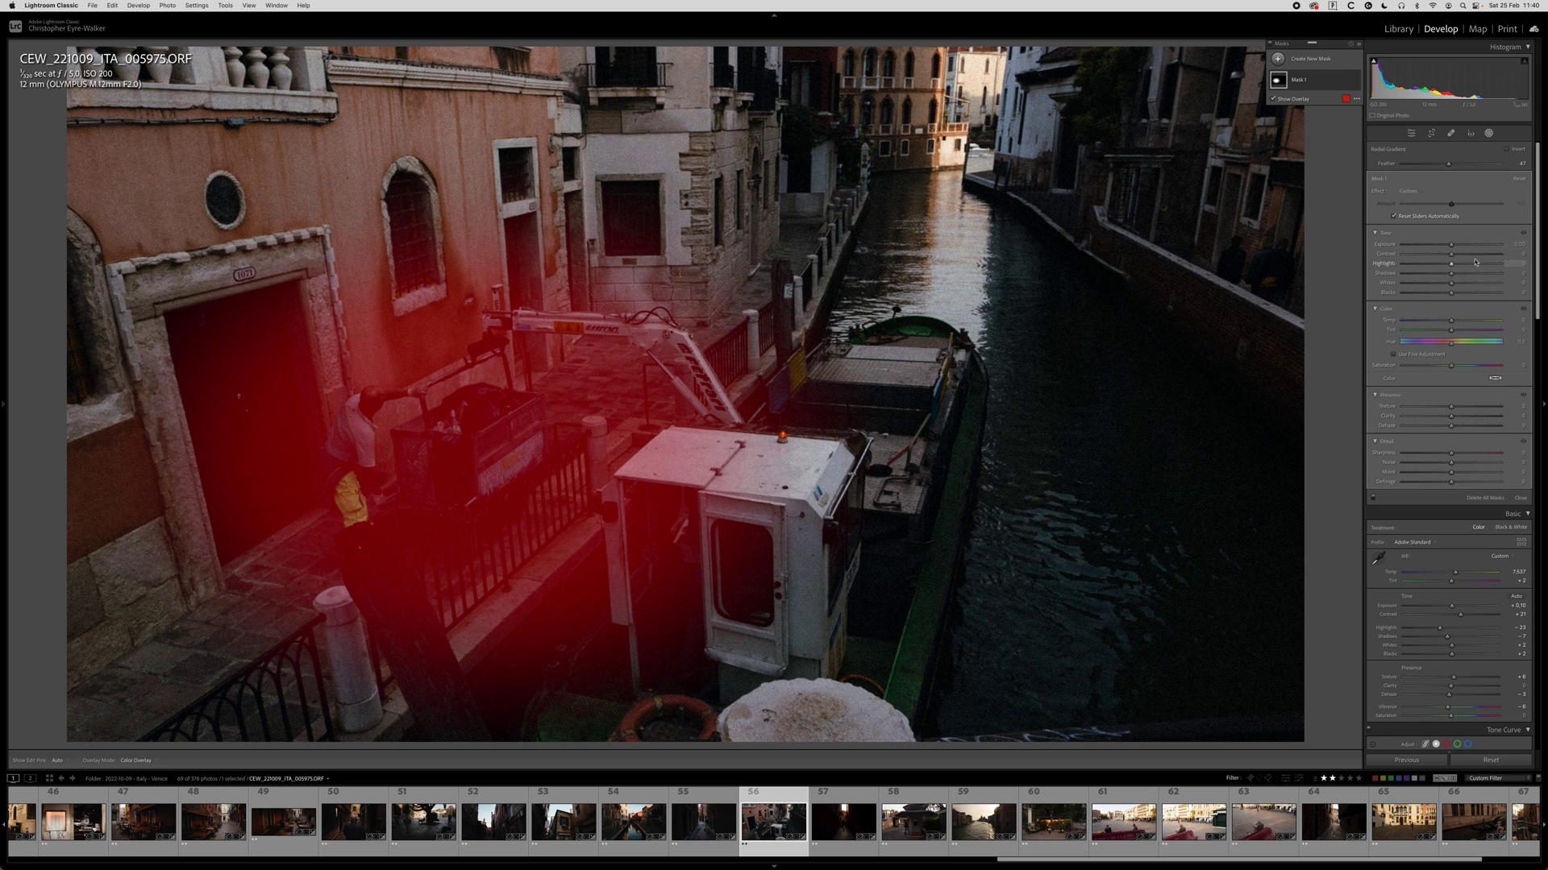
pyautogui.moveTo(1451, 244); pyautogui.dragTo(1456, 246)
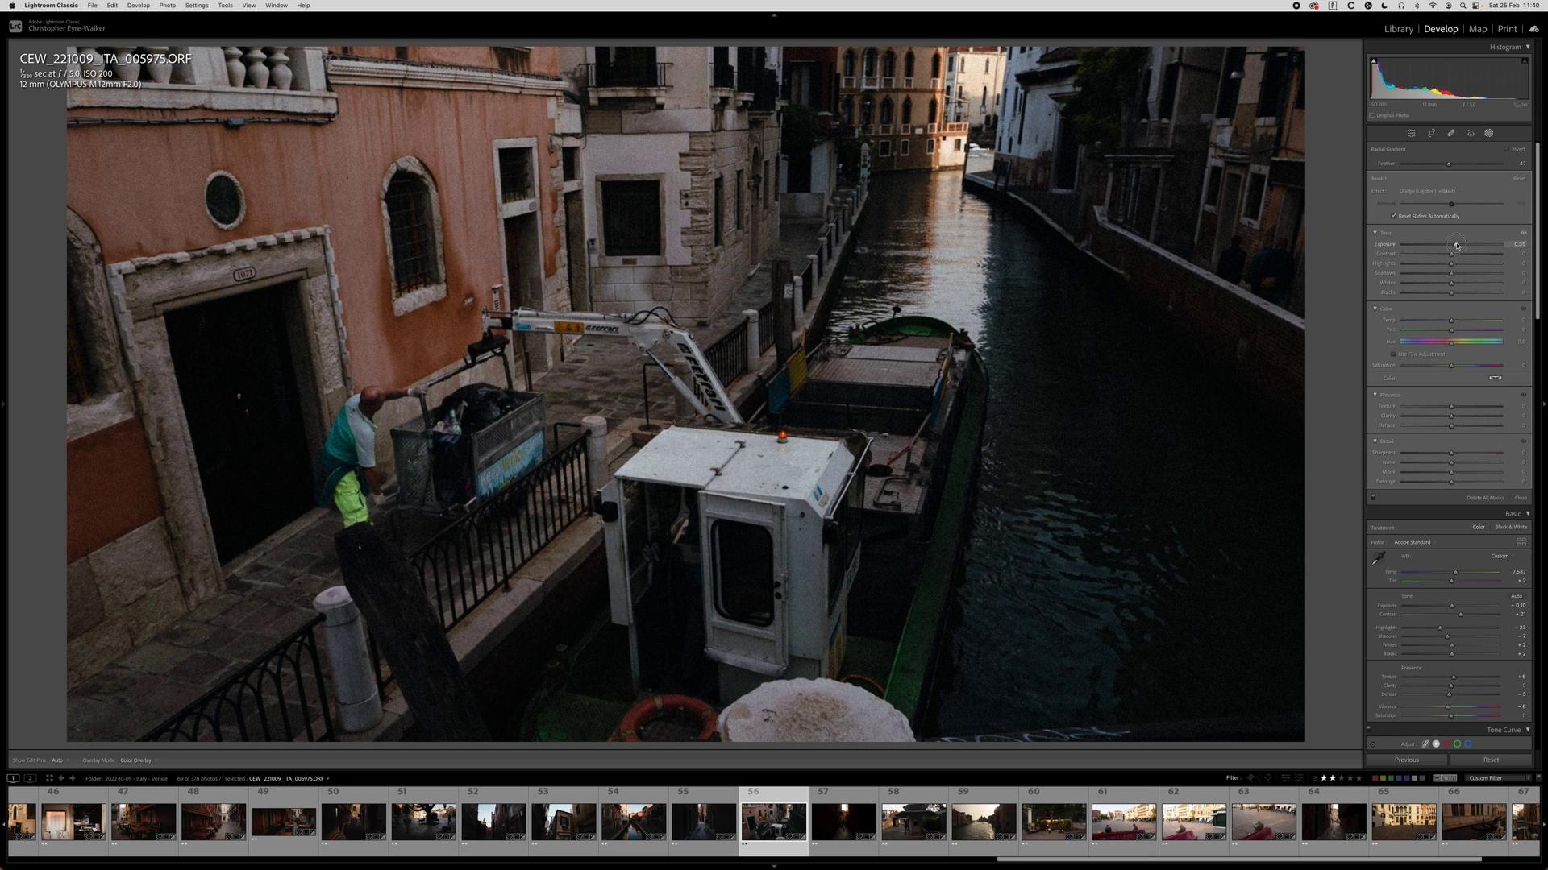
pyautogui.hotkey('shift', 'w')
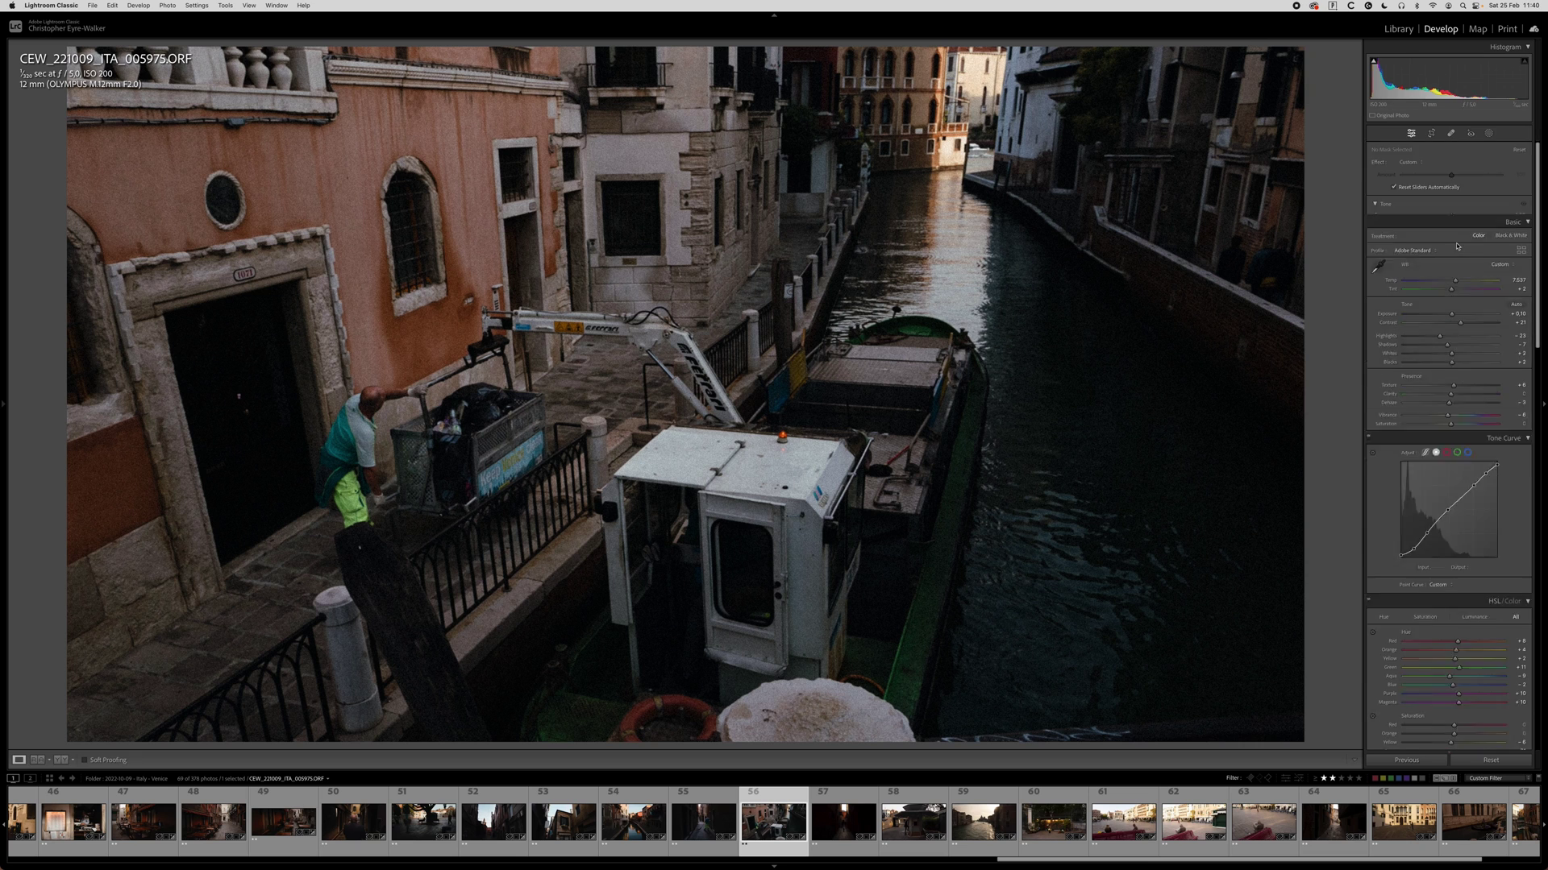
# Copy the garbage boat photo's develop settings to the next photo of the dark alley with the dog.
pyautogui.press('super+shift+c')
pyautogui.press('Return')
pyautogui.press('Right')
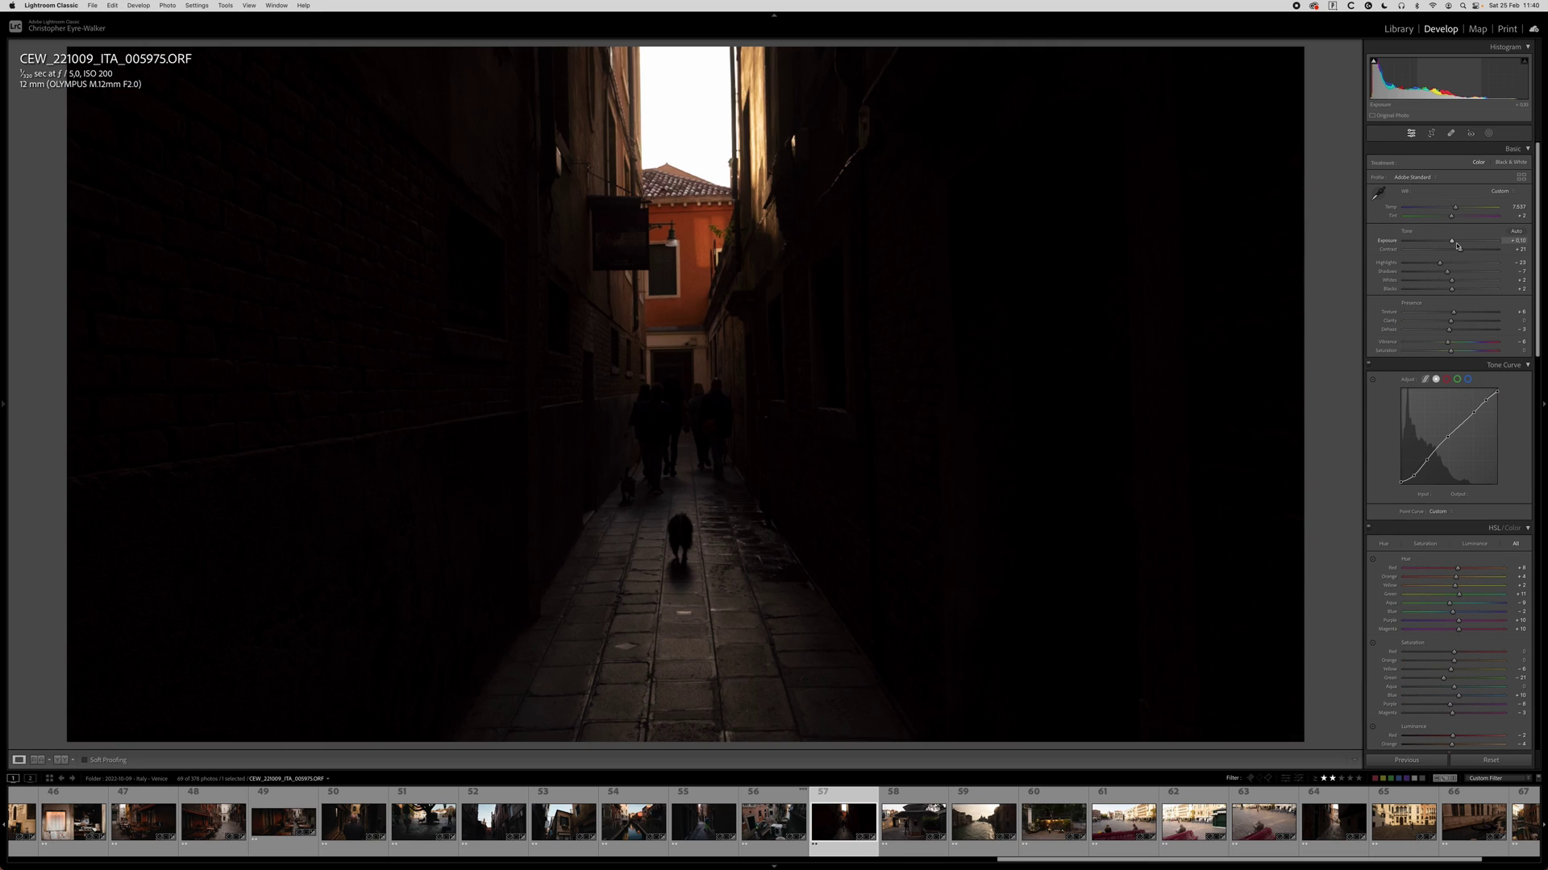
pyautogui.press('super+shift+v')
# Straighten the dark alley photo slightly and raise its exposure strongly.
pyautogui.press('r')
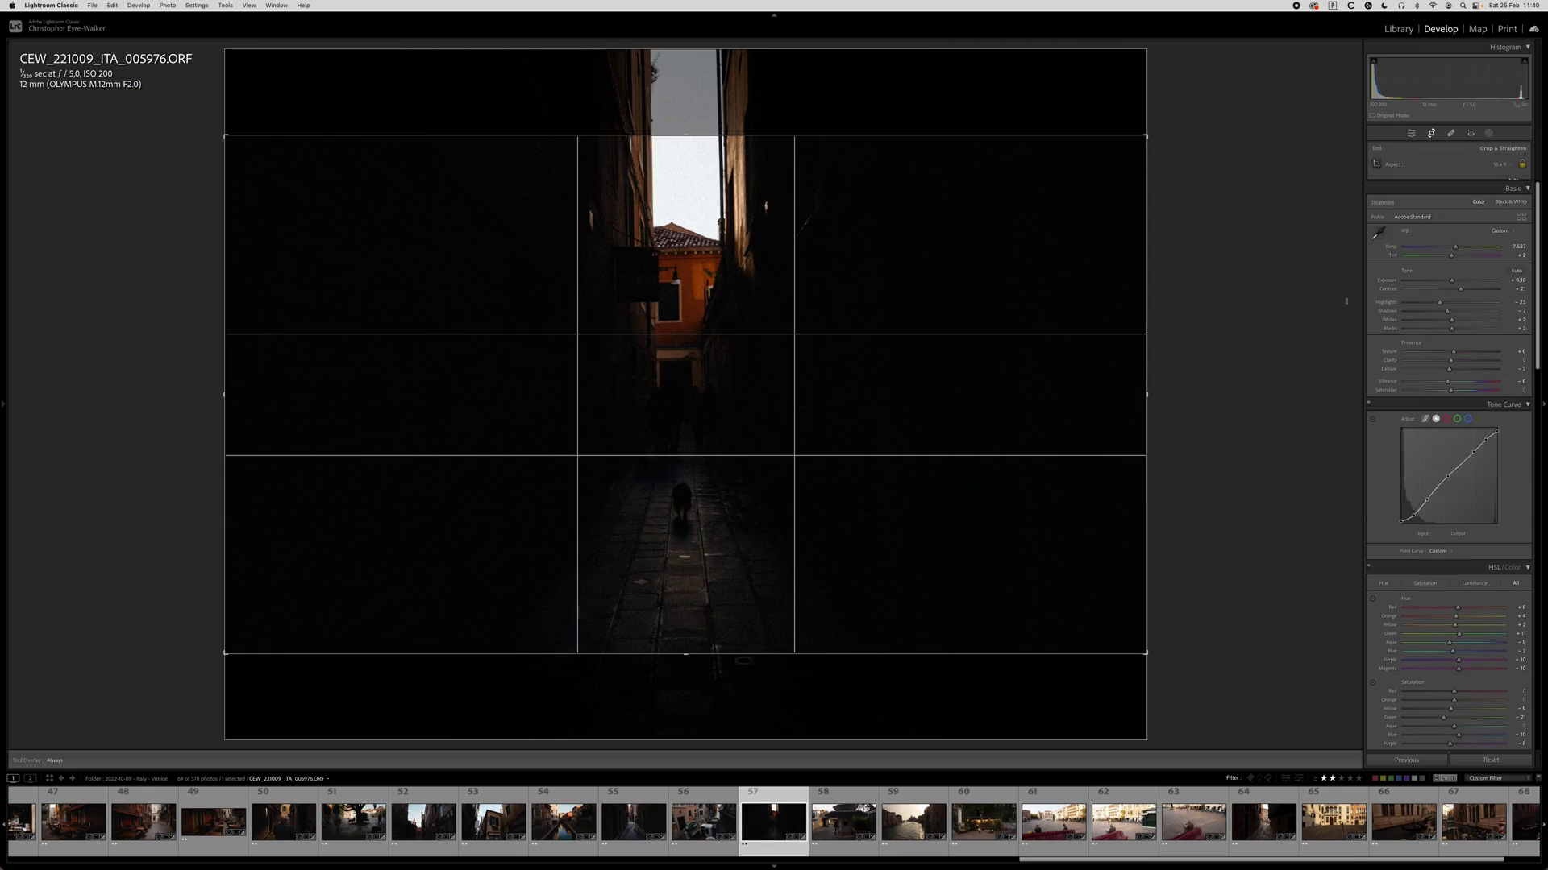
pyautogui.moveTo(1188, 361); pyautogui.dragTo(1188, 367)
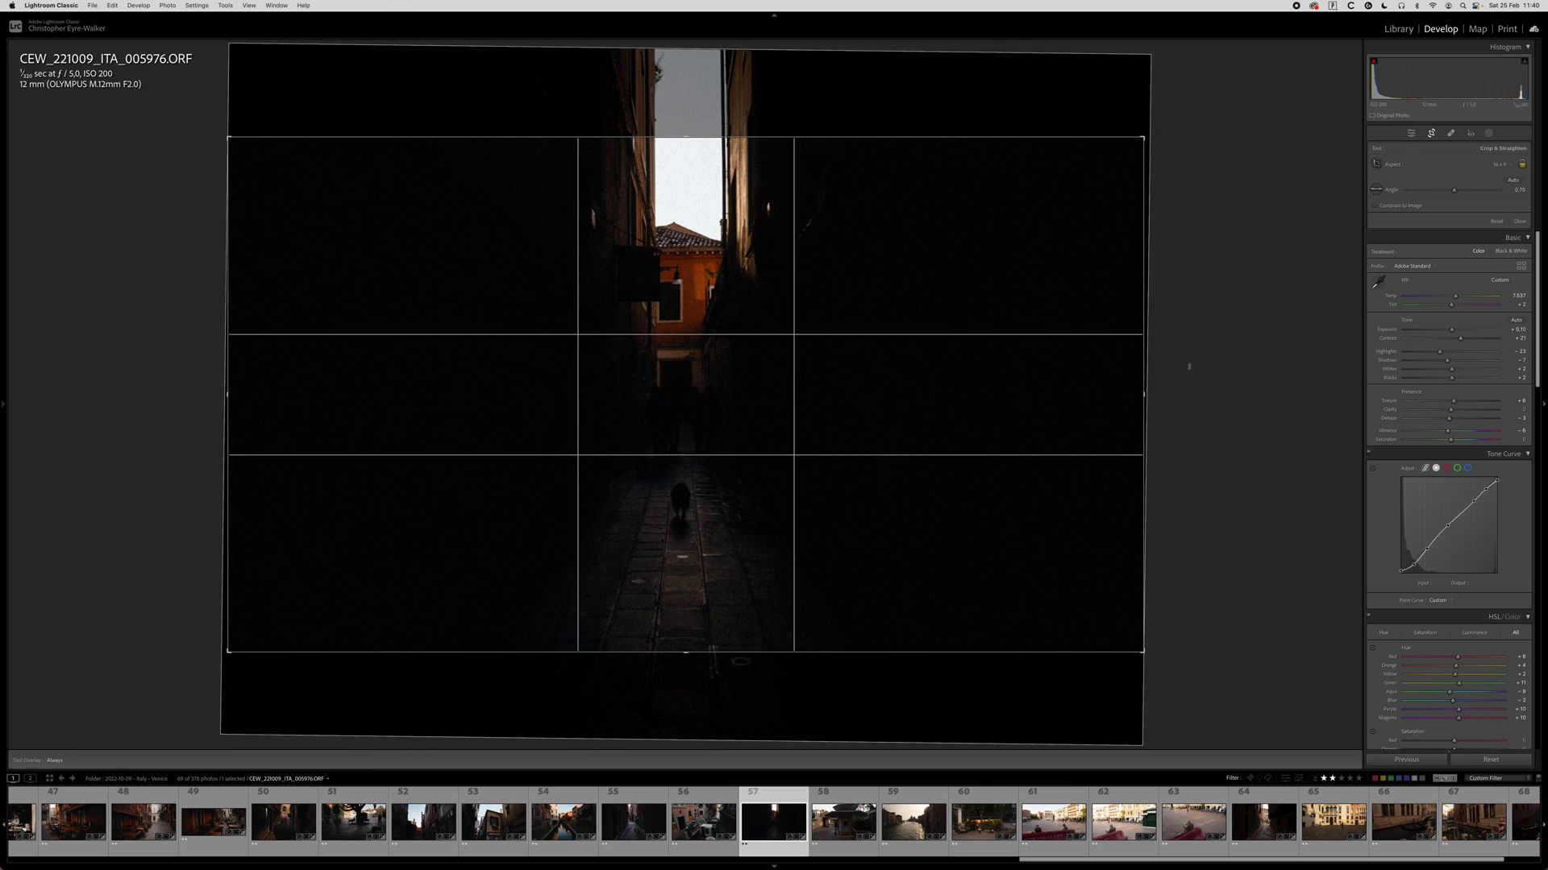
pyautogui.press('Return')
pyautogui.moveTo(1452, 243)
pyautogui.mouseDown()
pyautogui.moveTo(1506, 242)
pyautogui.moveTo(1474, 237)
pyautogui.mouseUp()
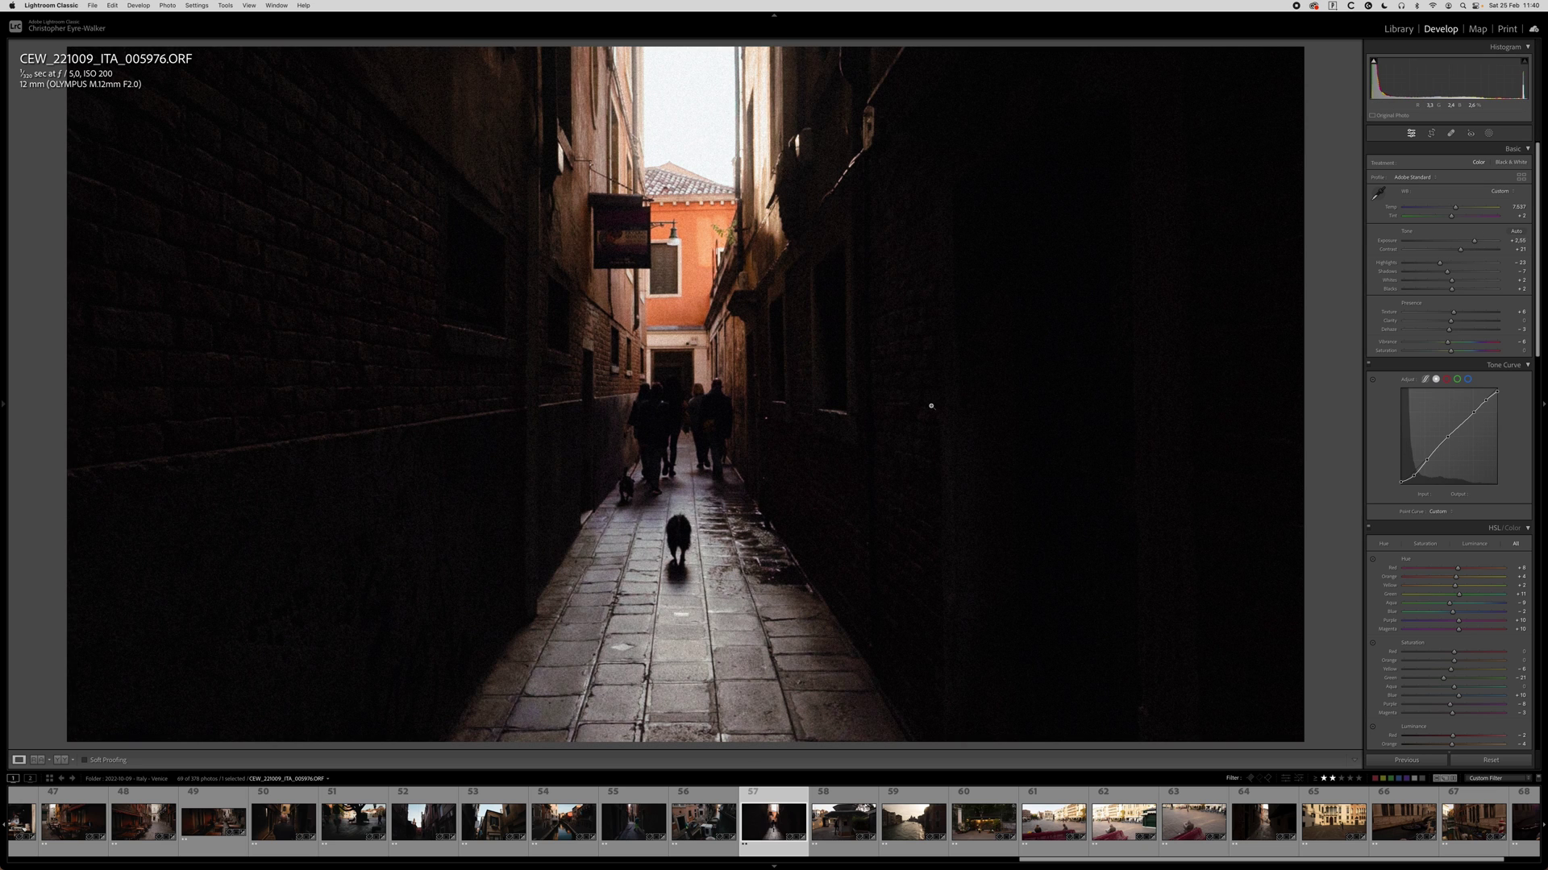
# Add a radial gradient mask over the bright upper end of the dark alley and lower its dehaze and exposure.
pyautogui.hotkey('shift', 'm')
pyautogui.moveTo(681, 103); pyautogui.dragTo(842, 420)
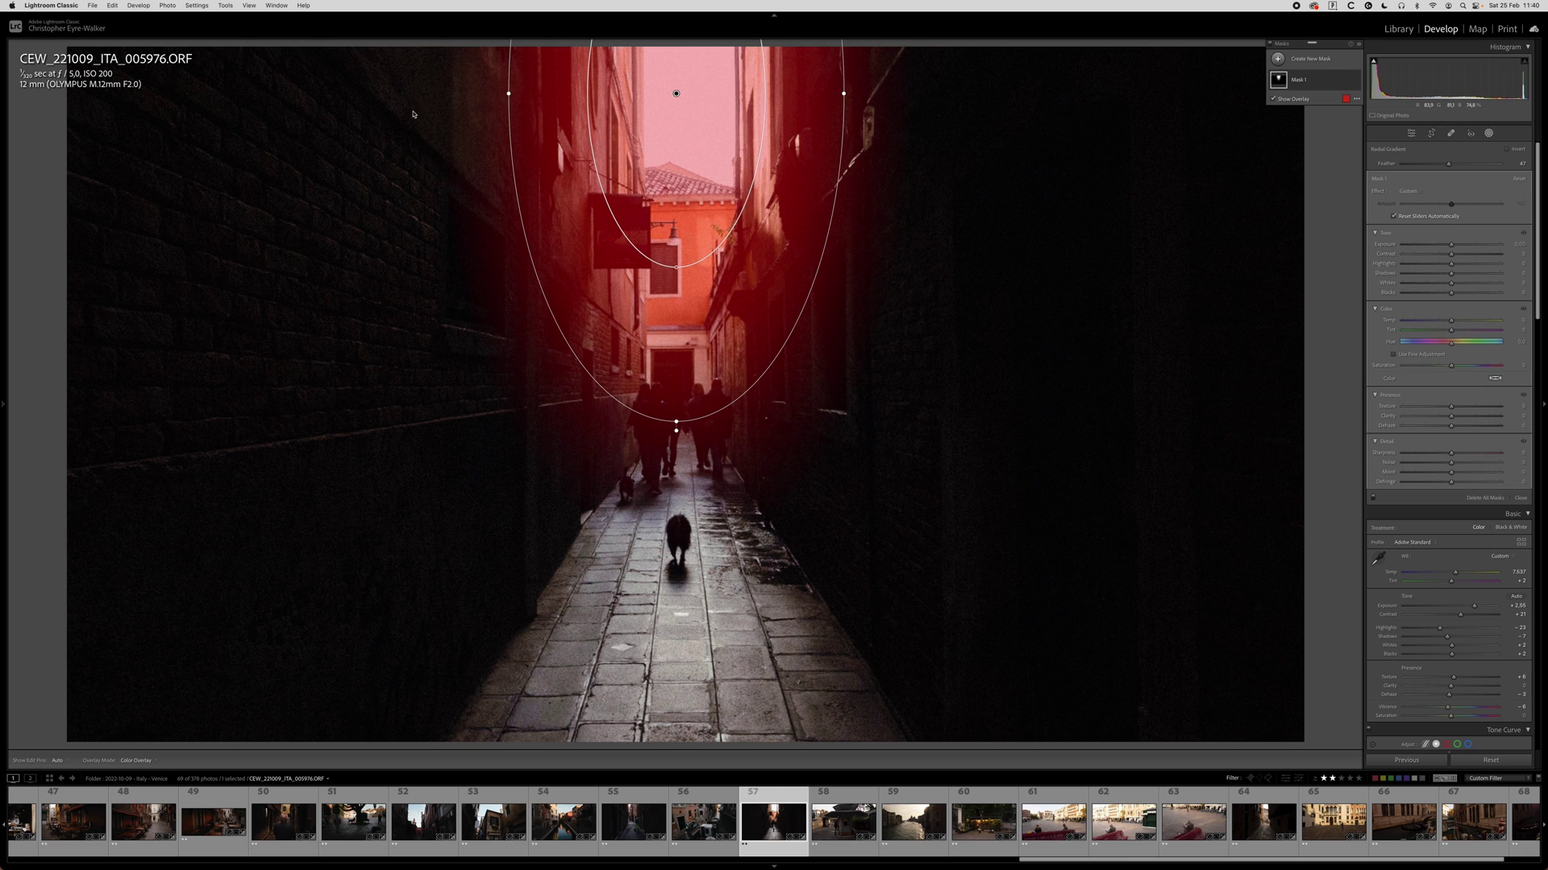
pyautogui.press('i')
pyautogui.press('i')
pyautogui.press('i')
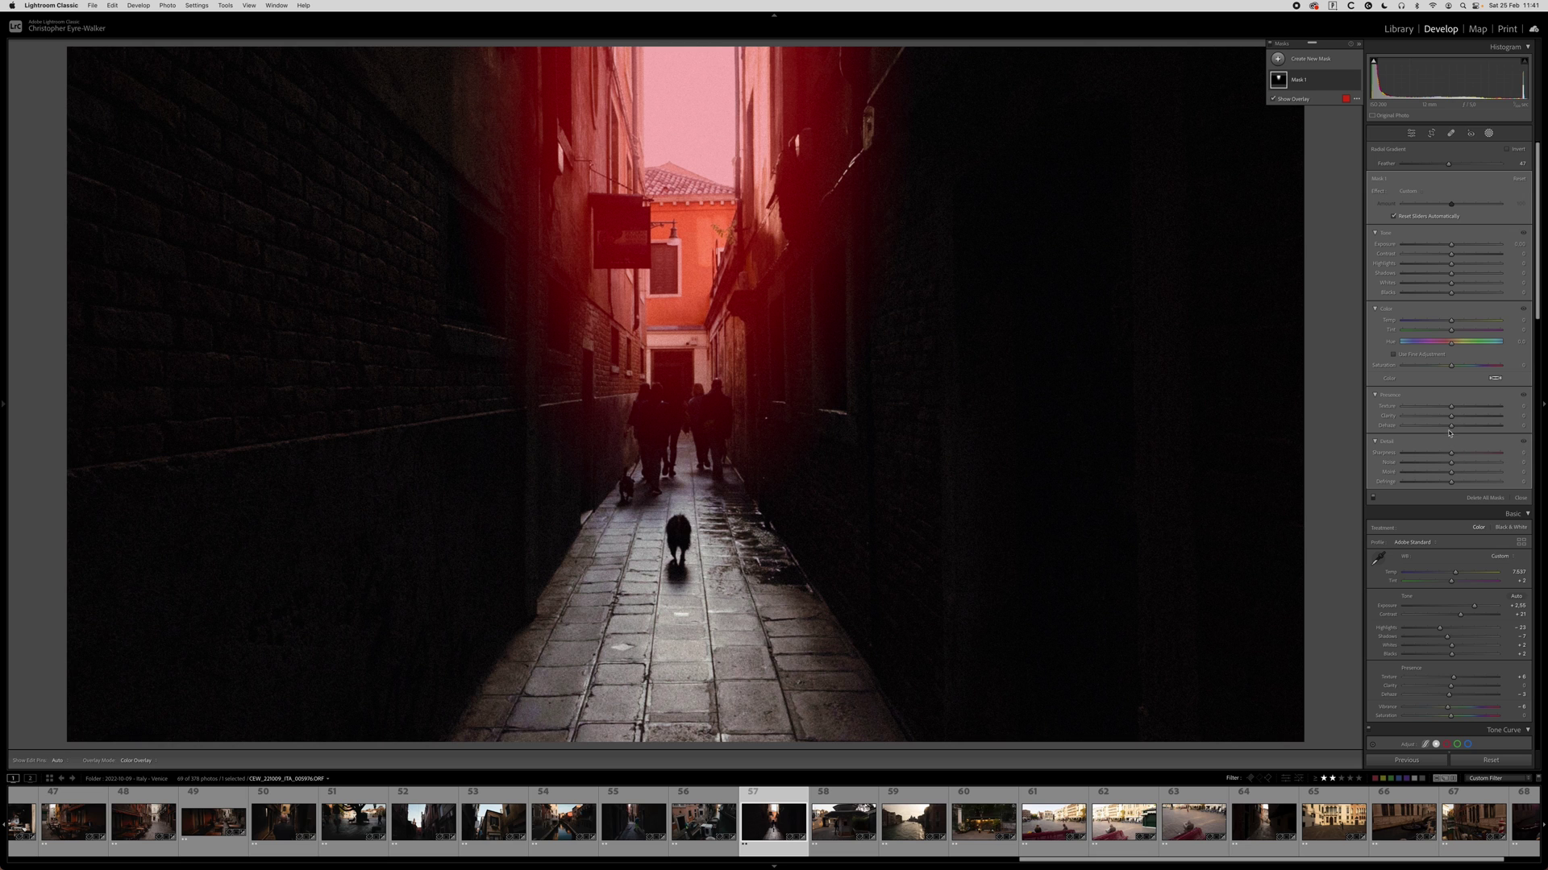
pyautogui.moveTo(1452, 428); pyautogui.dragTo(1441, 427)
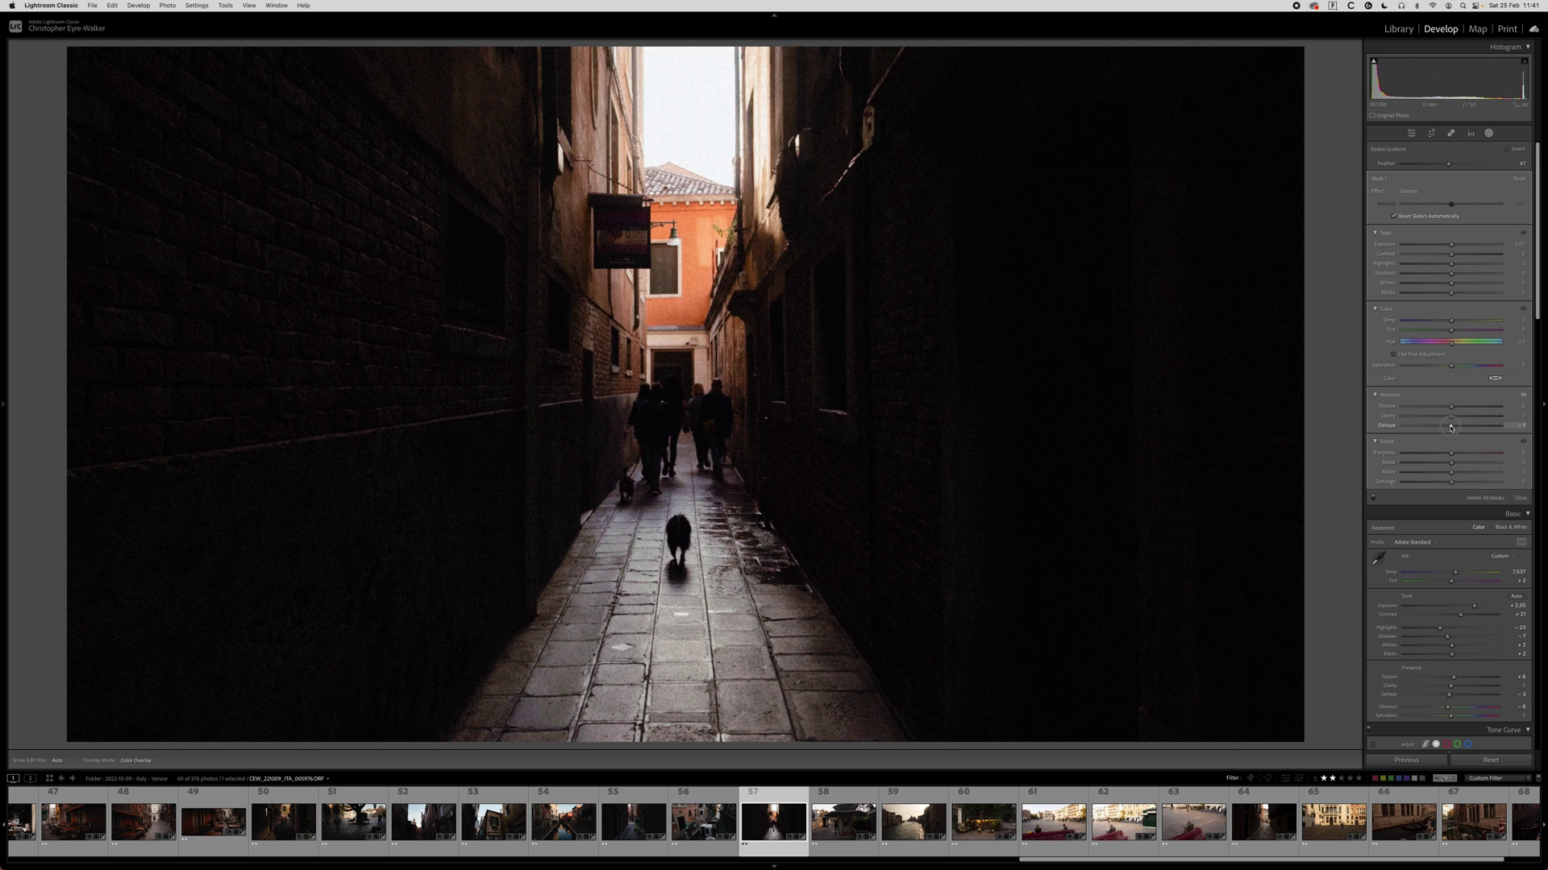
pyautogui.moveTo(1451, 244); pyautogui.dragTo(1446, 247)
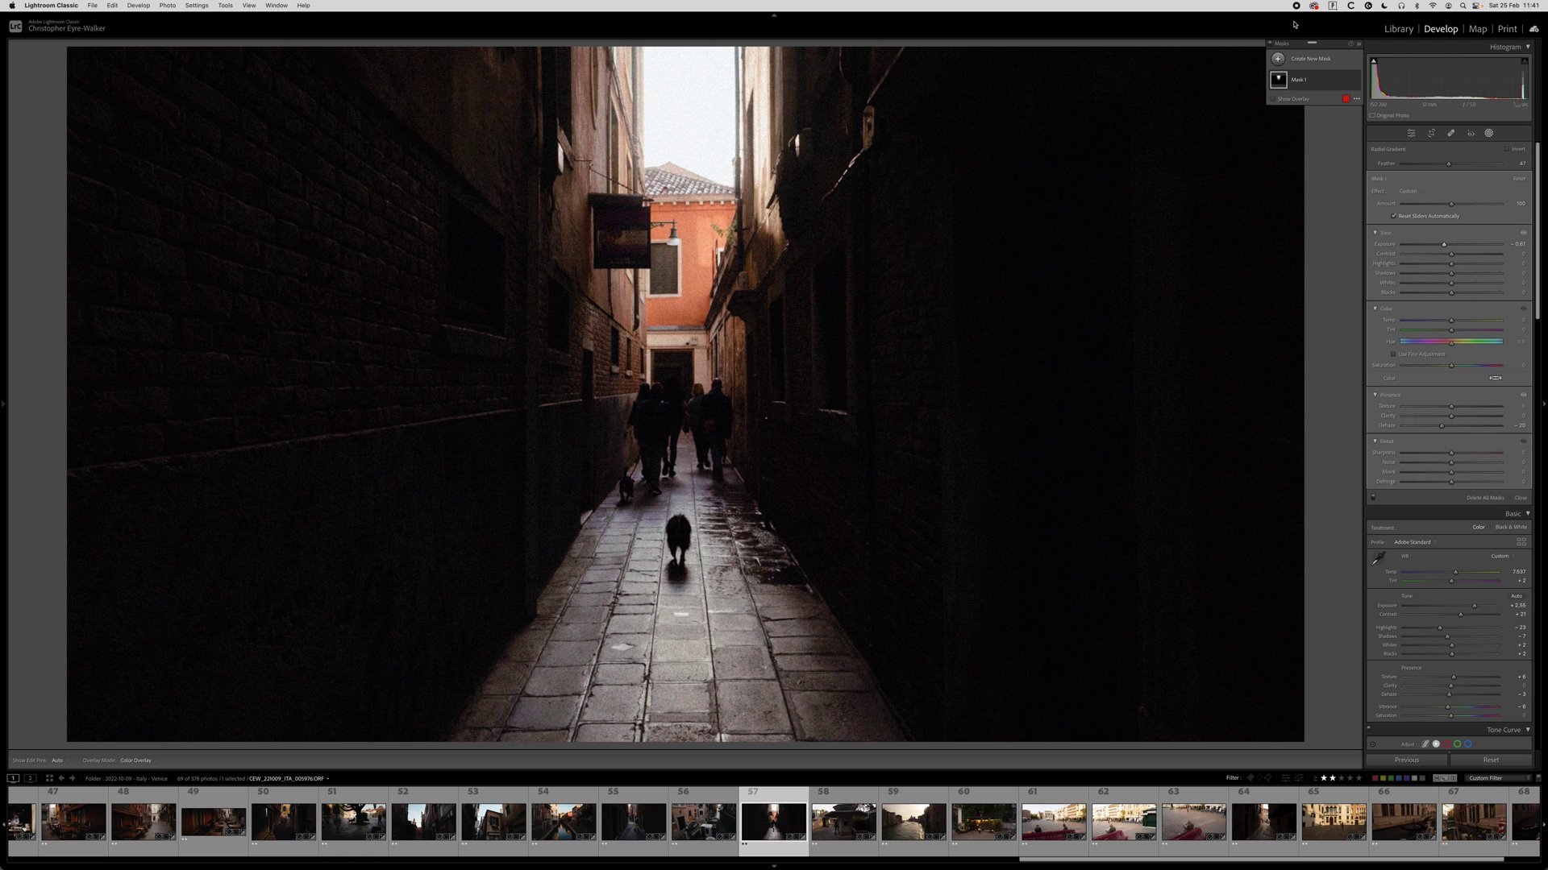
# Compare the dark alley photo with and without the radial mask, and leave masking with the mask enabled.
pyautogui.click(1271, 46)
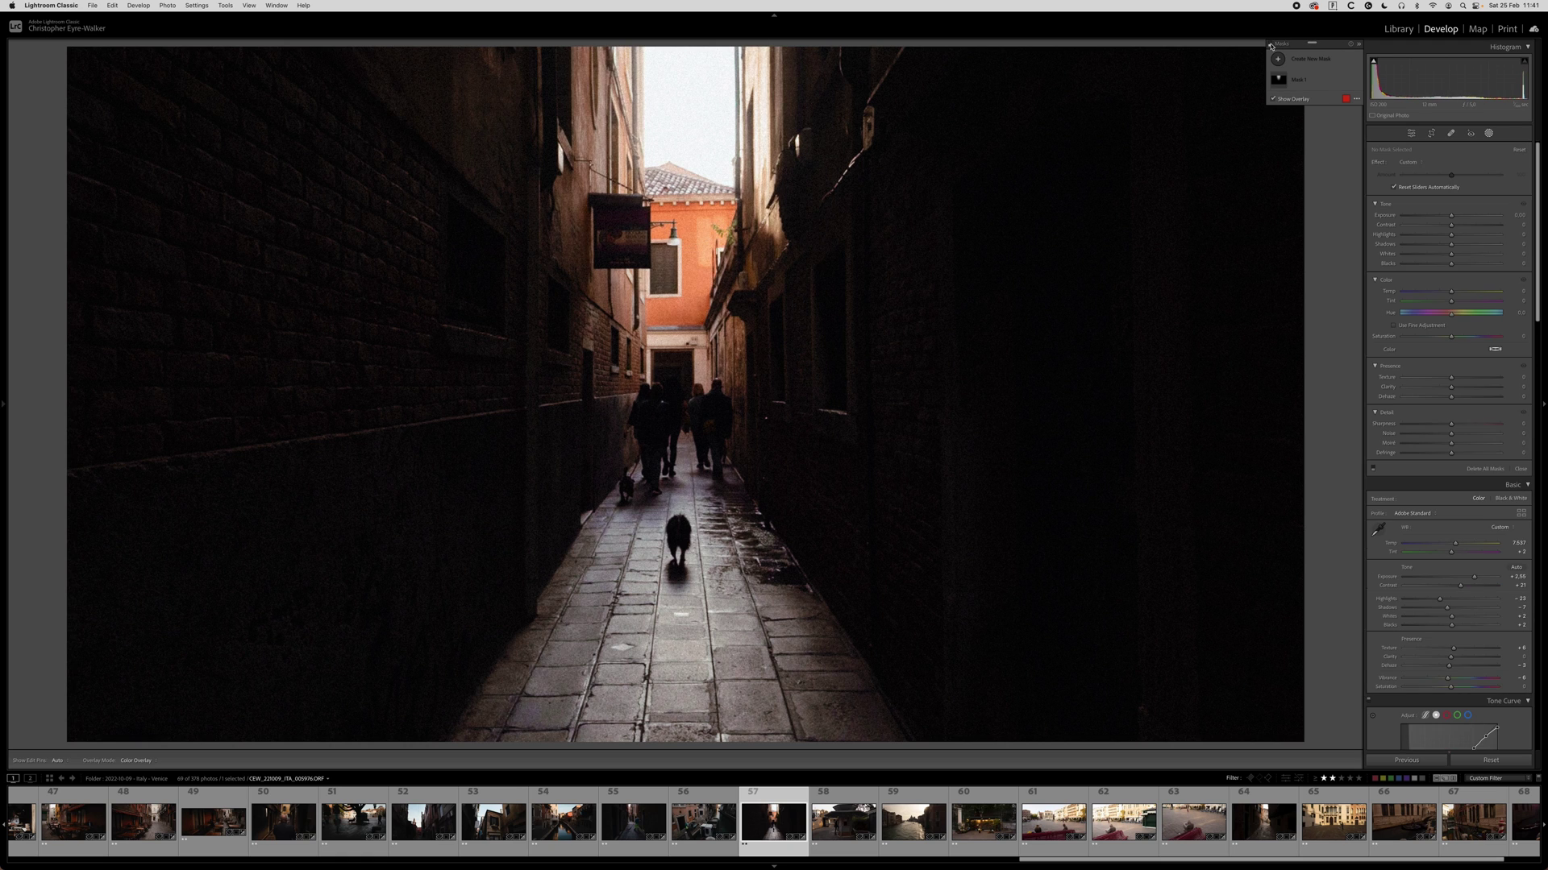
pyautogui.click(1271, 46)
pyautogui.click(1271, 46)
pyautogui.click(1271, 46)
pyautogui.click(1271, 46)
pyautogui.click(1272, 46)
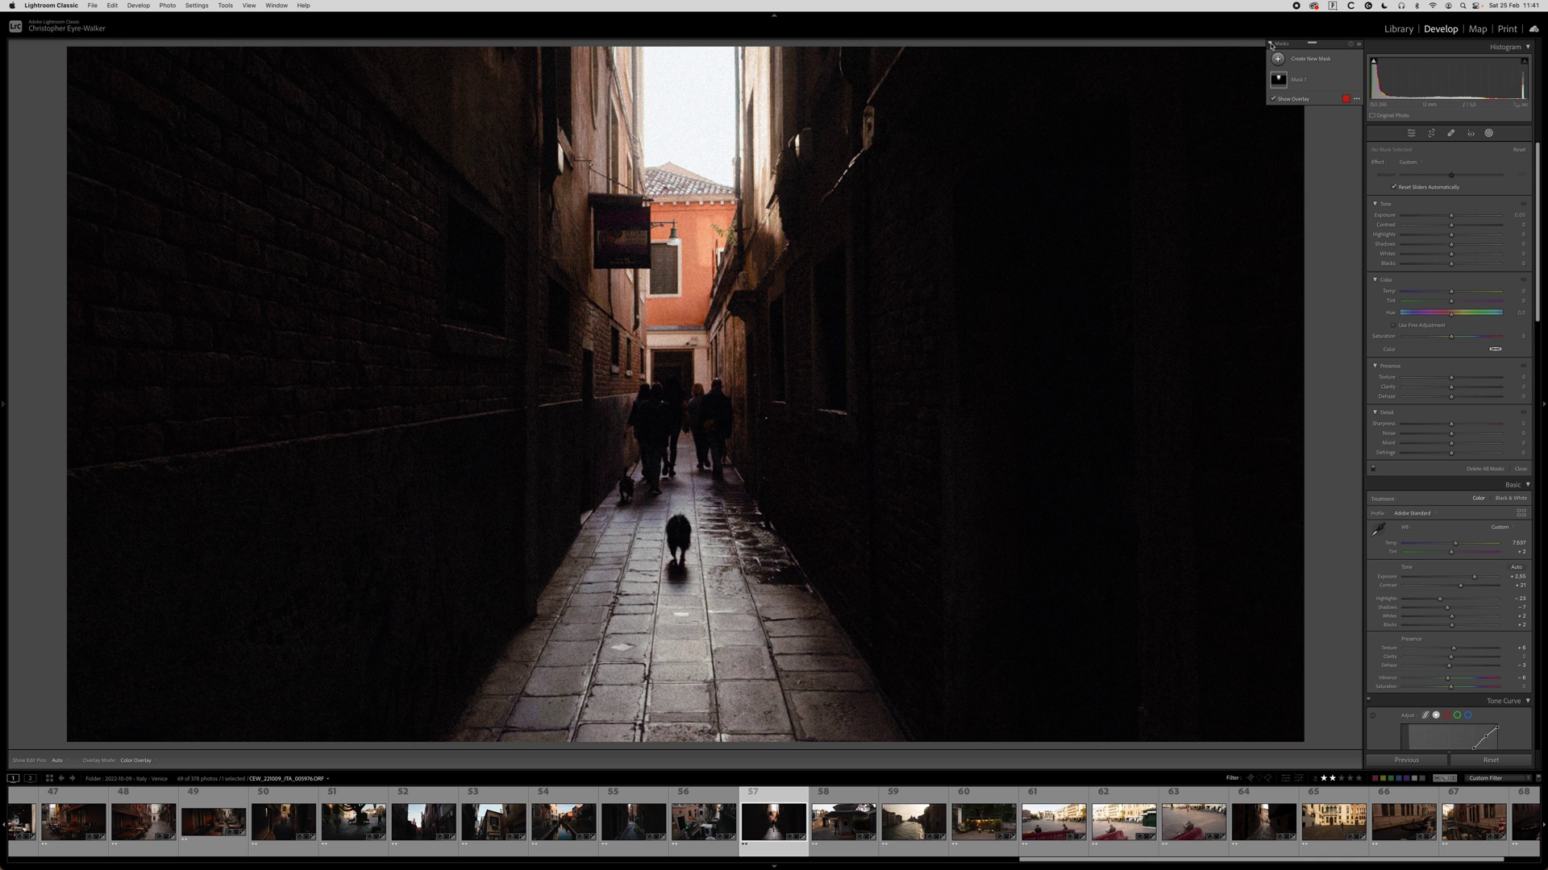
pyautogui.hotkey('shift', 'w')
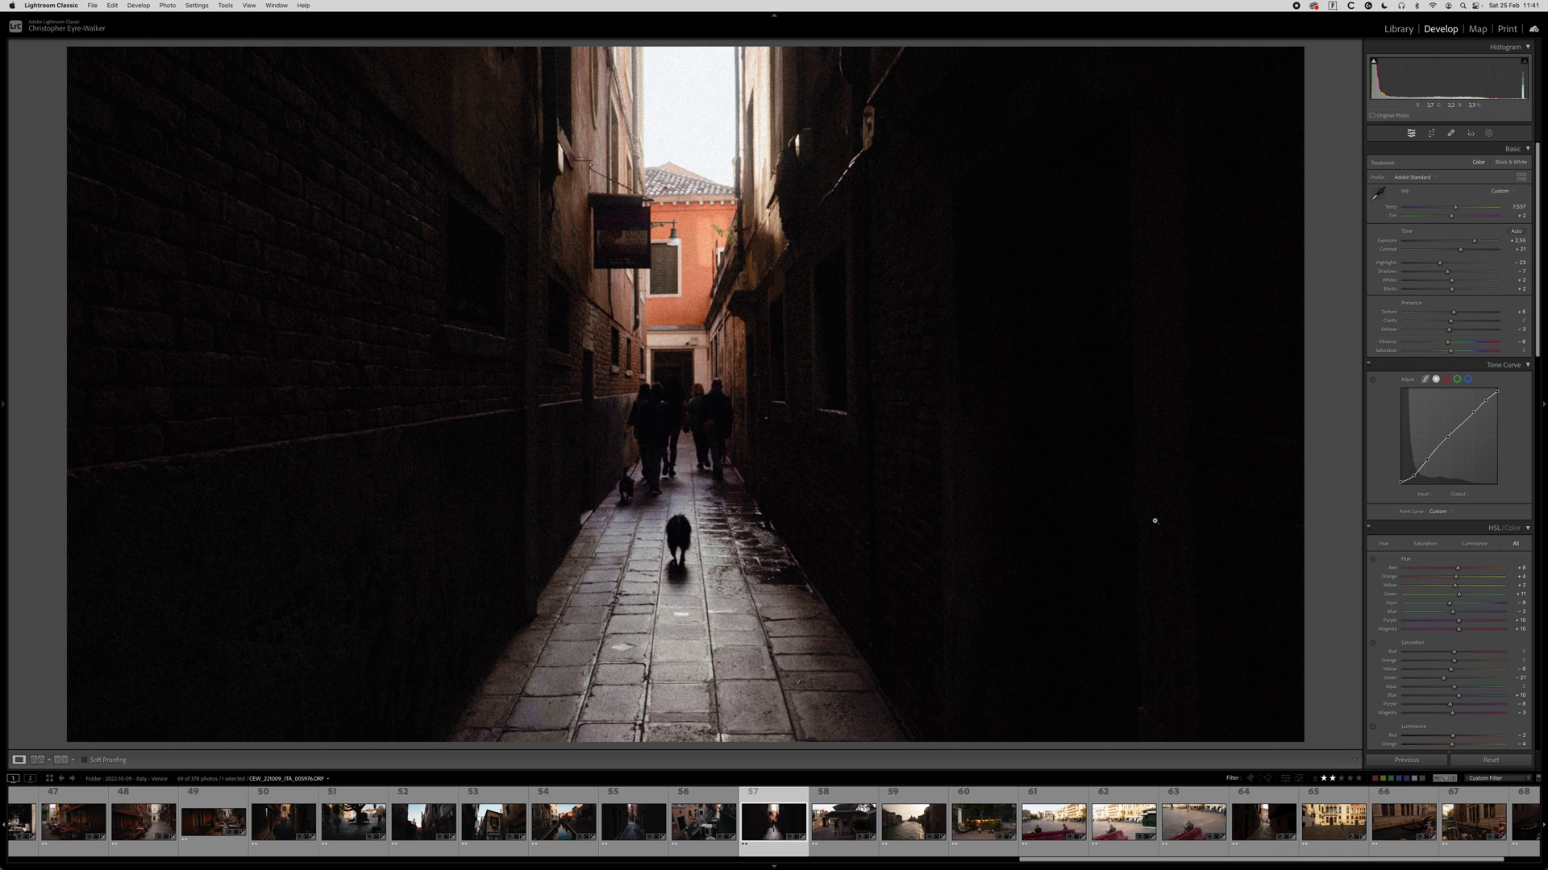
# Warm the dark alley photo's white balance slightly, copy its develop settings and move on to the kiosk photo.
pyautogui.moveTo(1455, 209); pyautogui.dragTo(1461, 211)
pyautogui.press('super+shift+c')
pyautogui.press('Return')
pyautogui.press('Right')
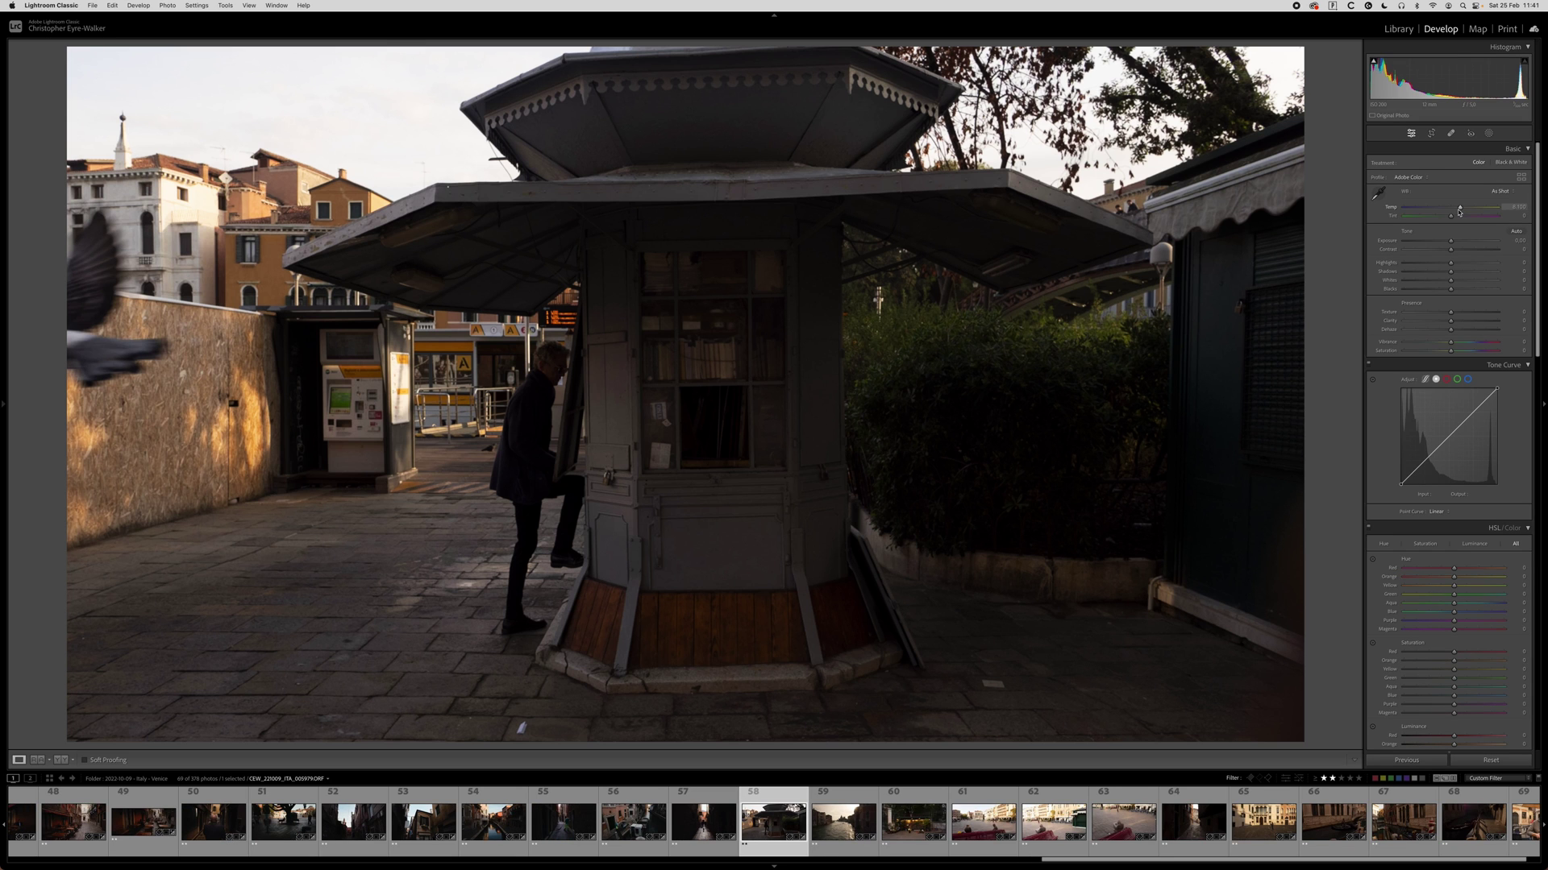
# Examine the unedited kiosk photo up close, including the blurred bird, the man, the kiosk window and the hedge.
pyautogui.click(671, 407)
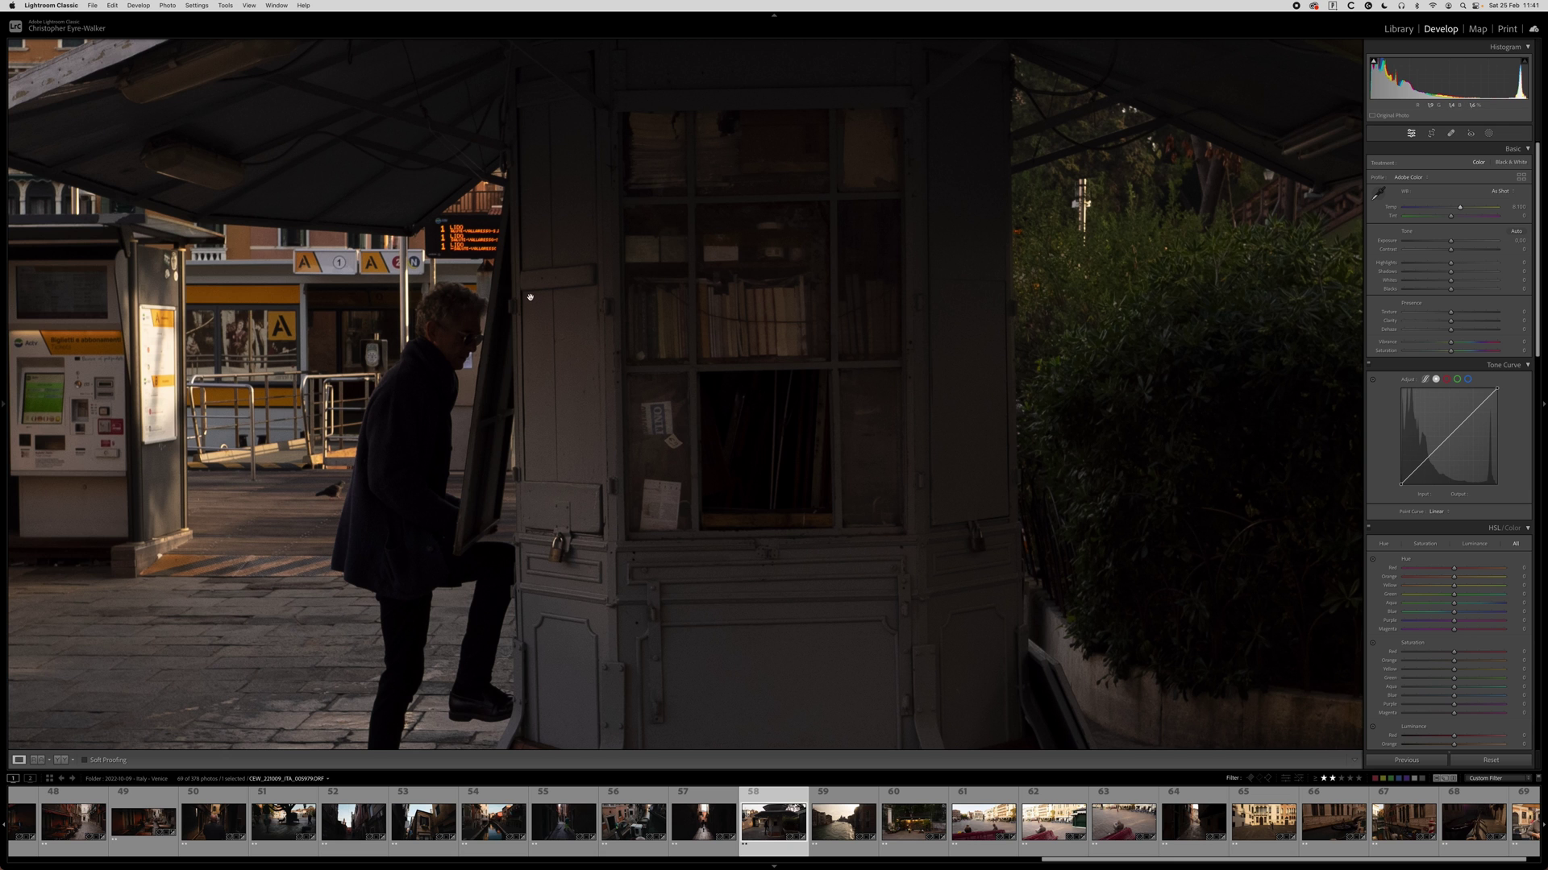
pyautogui.scroll(-10, 813, 338)
pyautogui.scroll(5, 707, 341)
pyautogui.scroll(3, 758, 432)
pyautogui.hscroll(-10, 806, 403)
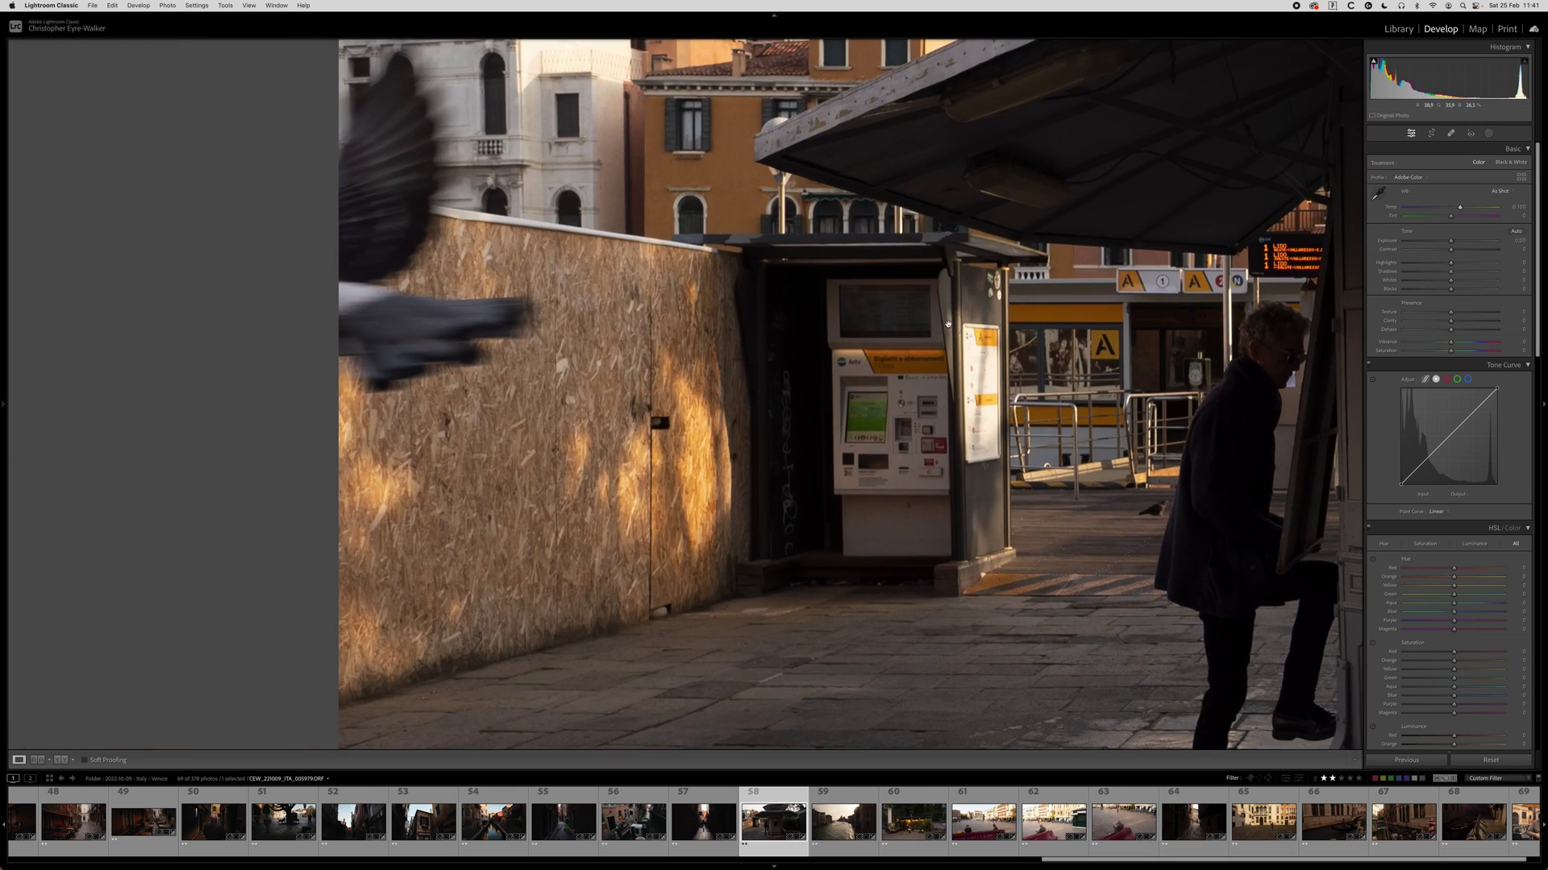
pyautogui.hscroll(10, 835, 344)
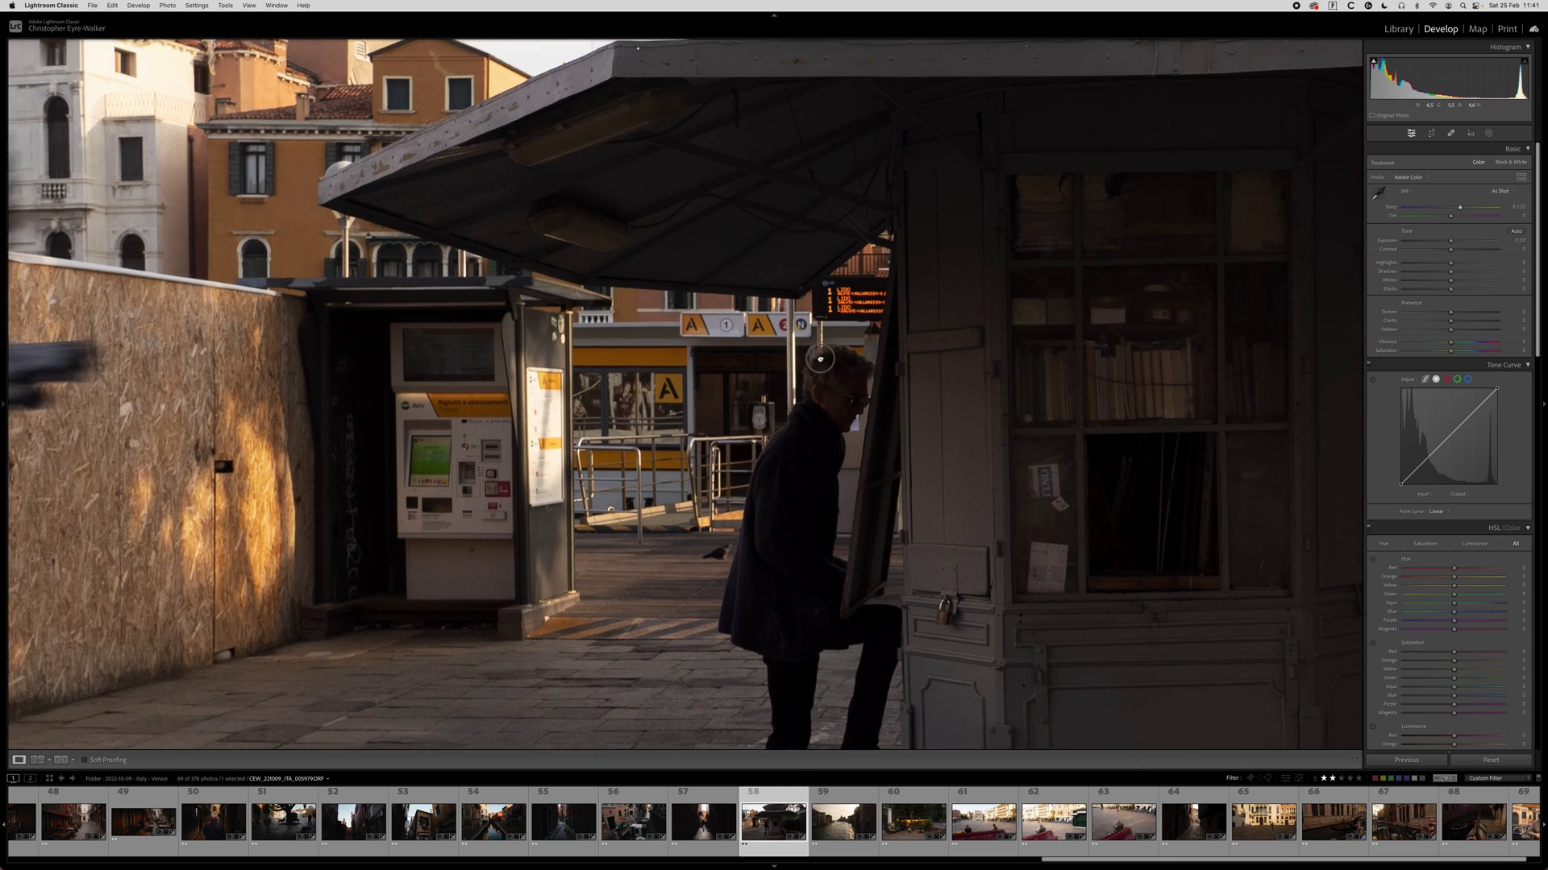
pyautogui.hscroll(3, 836, 193)
pyautogui.scroll(-2, 837, 194)
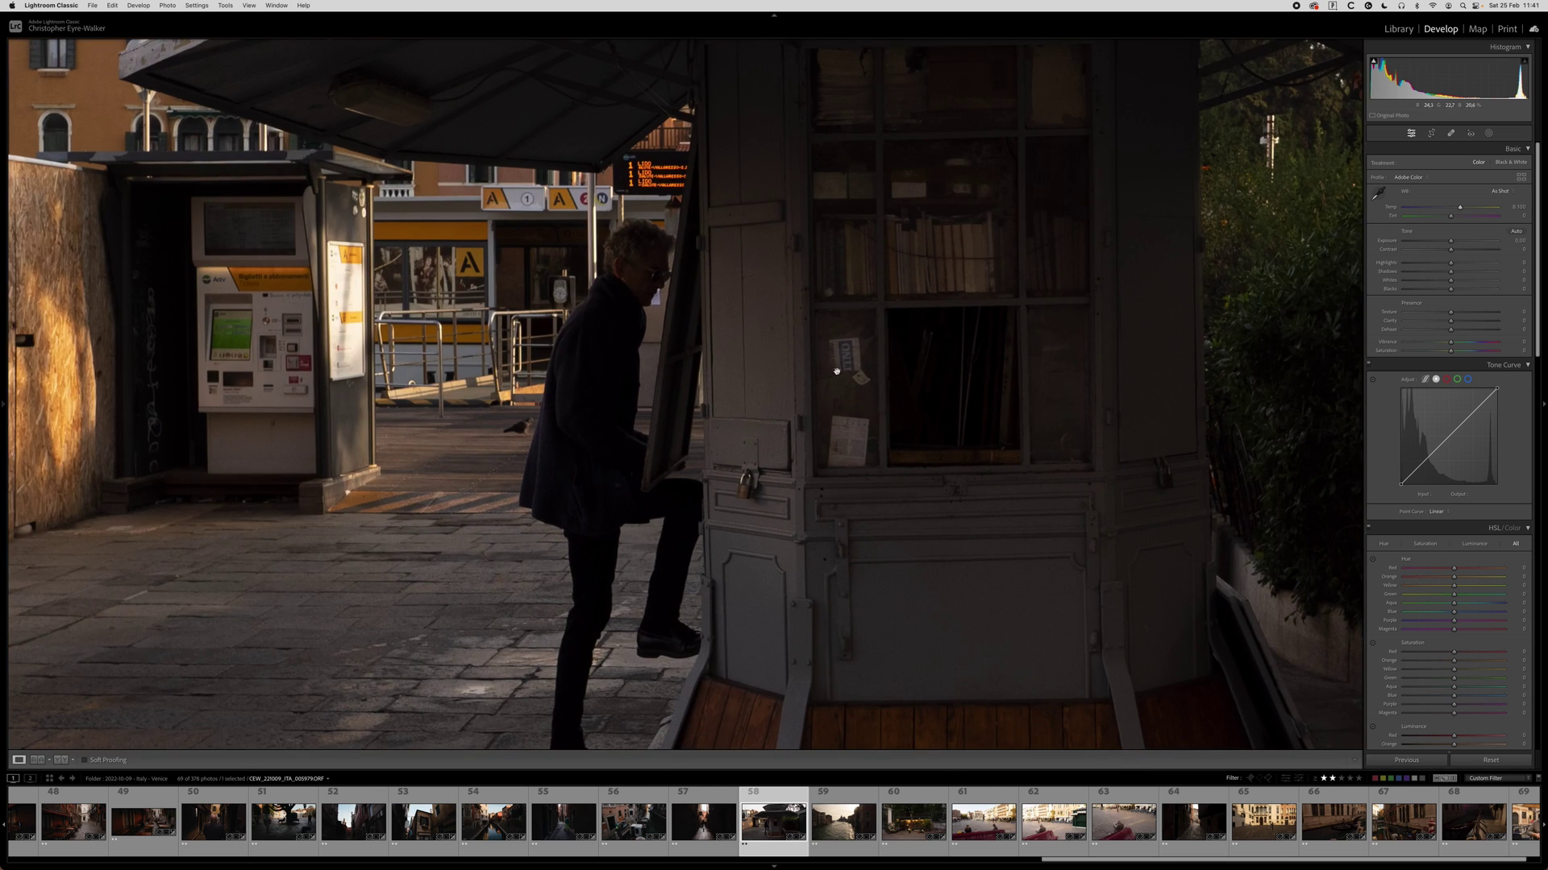
pyautogui.hscroll(10, 837, 371)
pyautogui.click(1070, 296)
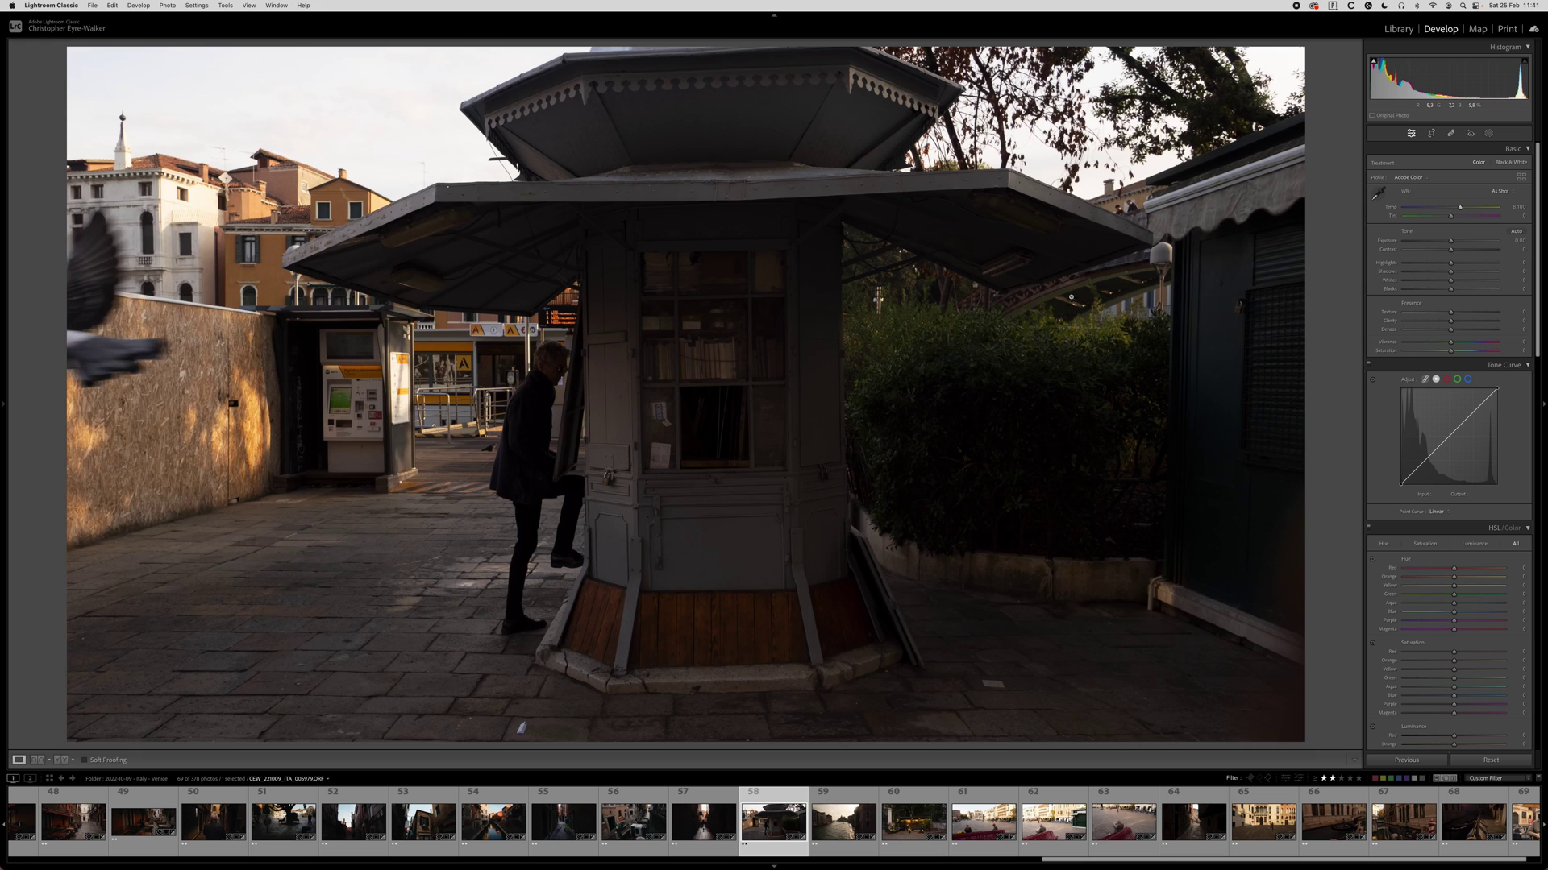
pyautogui.click(1071, 296)
pyautogui.hscroll(3, 995, 234)
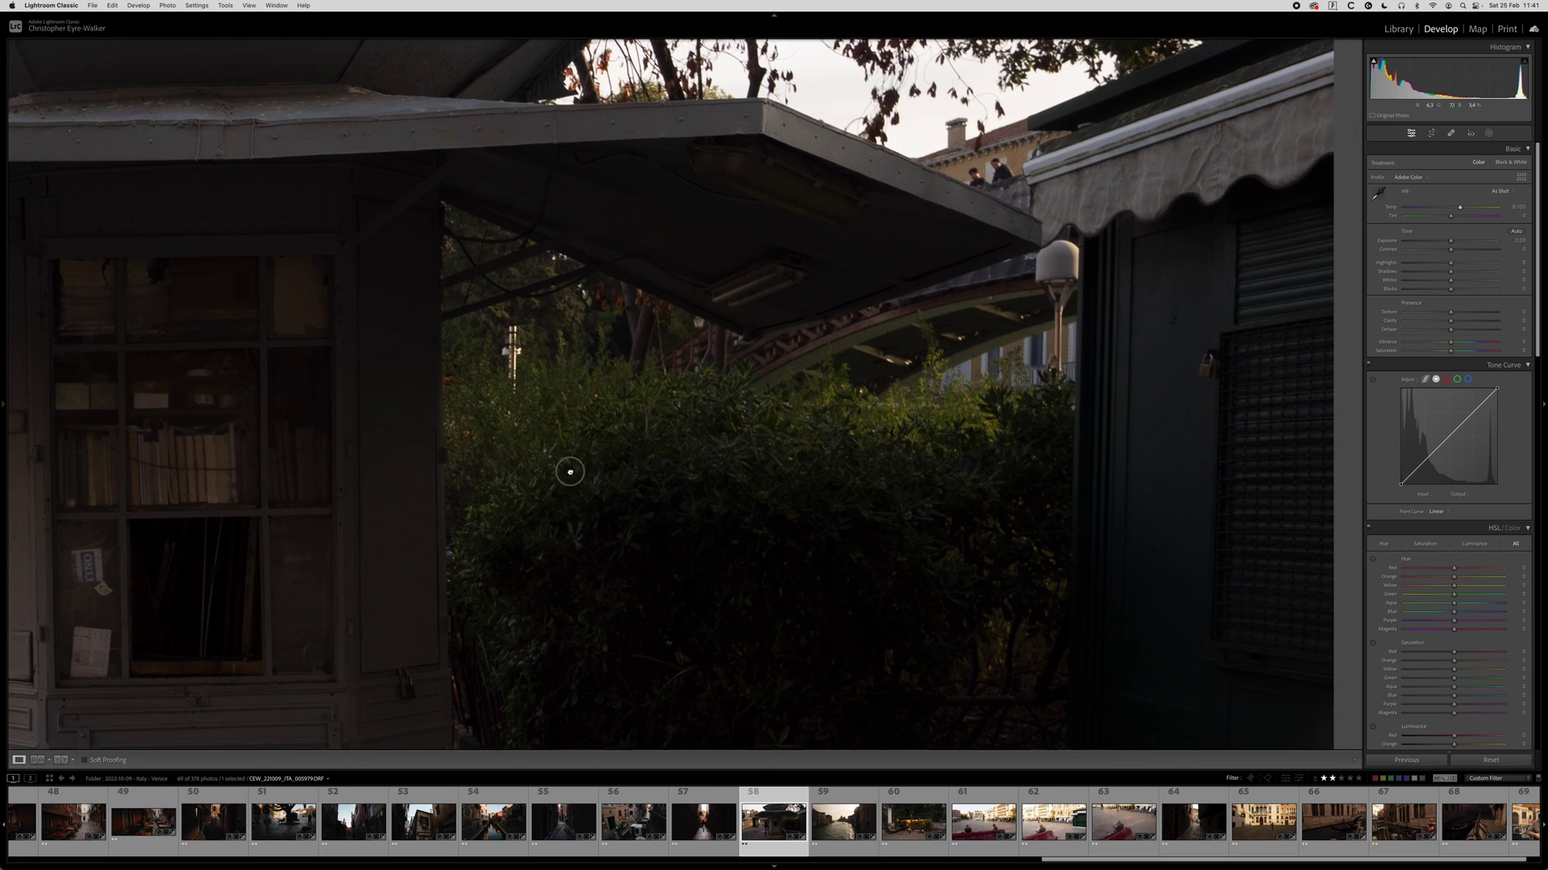
pyautogui.hscroll(-7, 570, 472)
pyautogui.scroll(-5, 746, 321)
pyautogui.scroll(4, 1103, 225)
pyautogui.hscroll(4, 1103, 225)
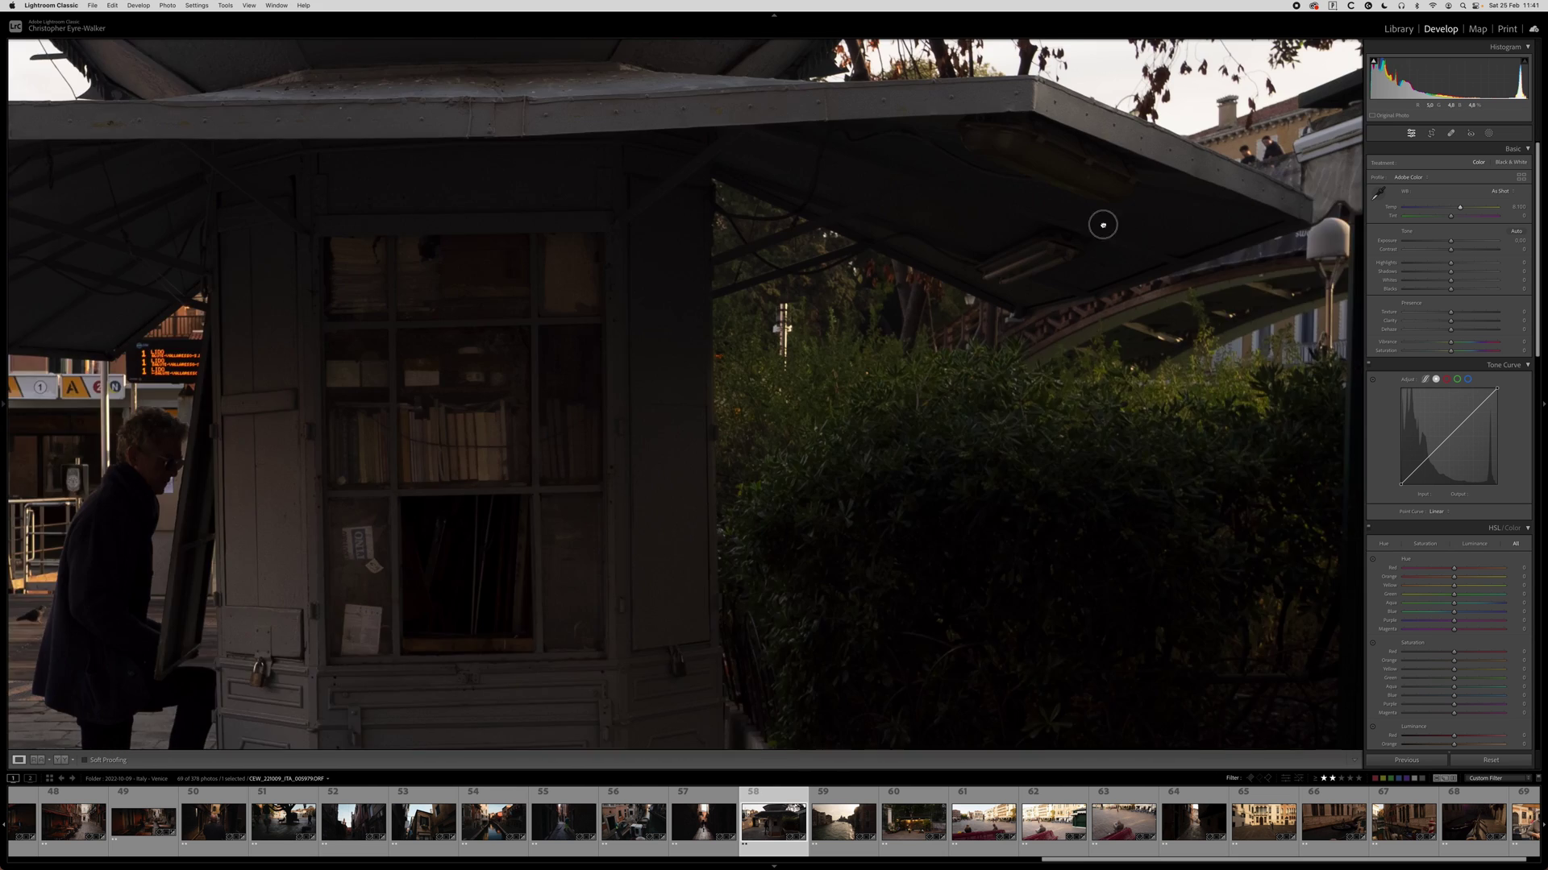
pyautogui.hscroll(3, 1102, 225)
pyautogui.scroll(1, 1103, 225)
pyautogui.click(543, 440)
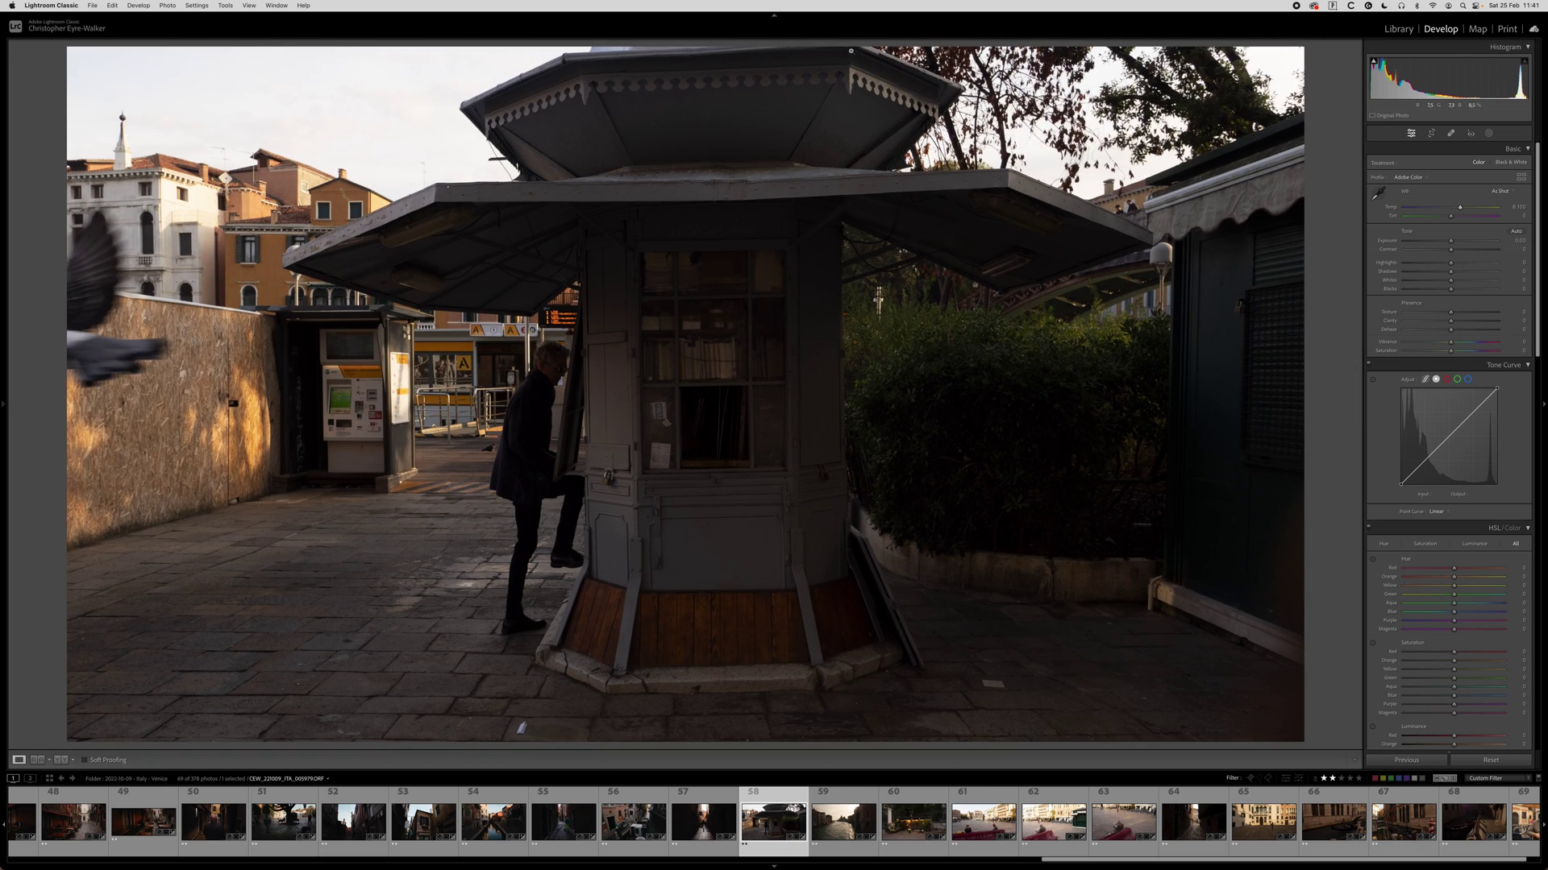
# Apply the copied alley develop settings to the kiosk photo and reset its exposure to zero.
pyautogui.press('super+z')
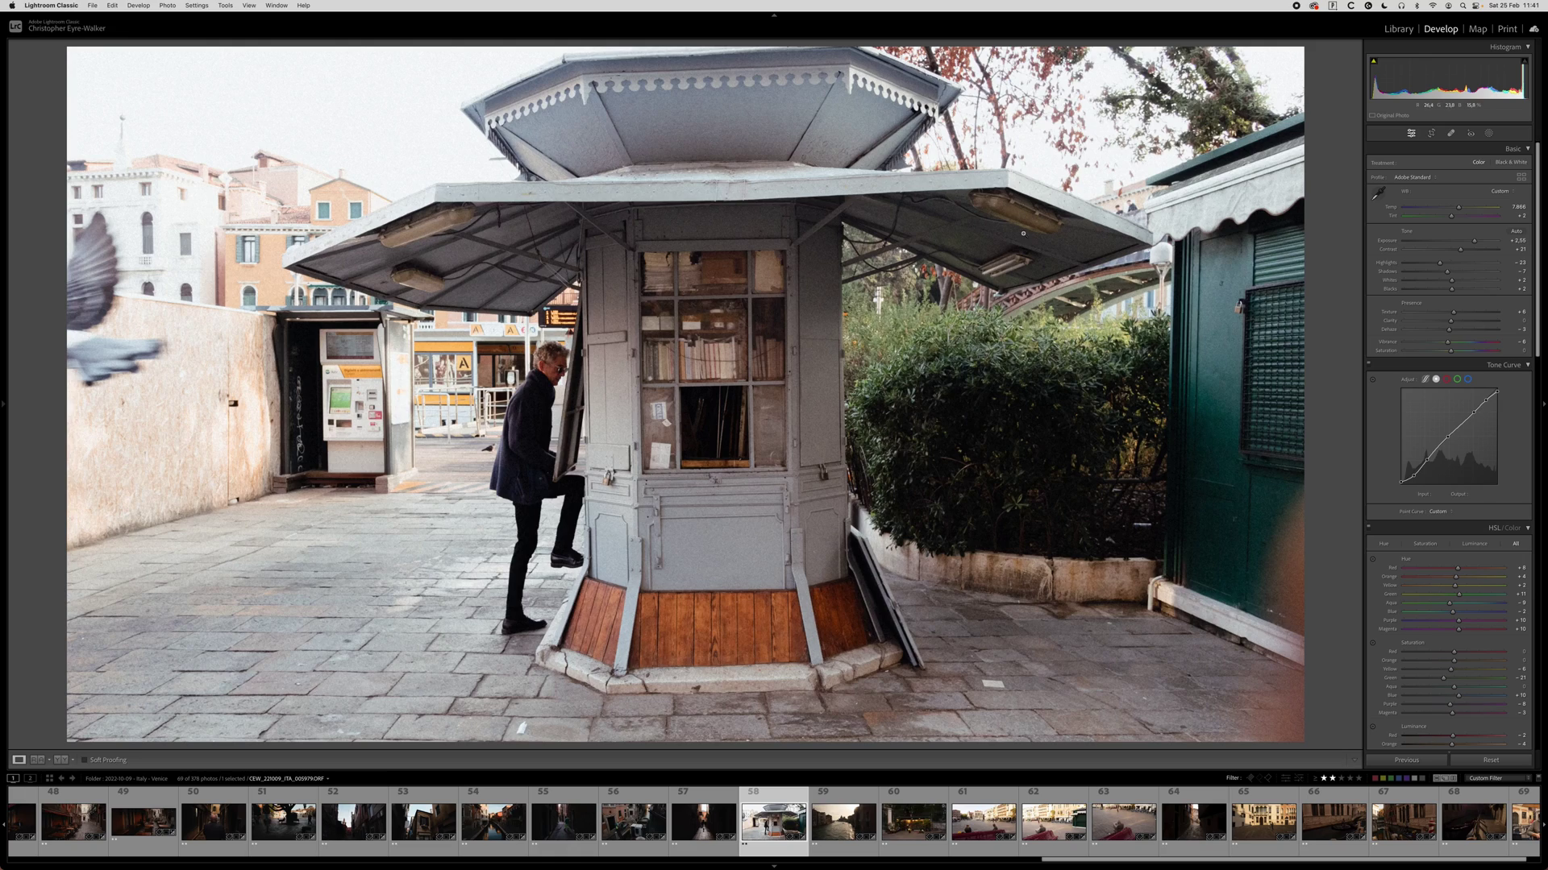
pyautogui.press('super+z')
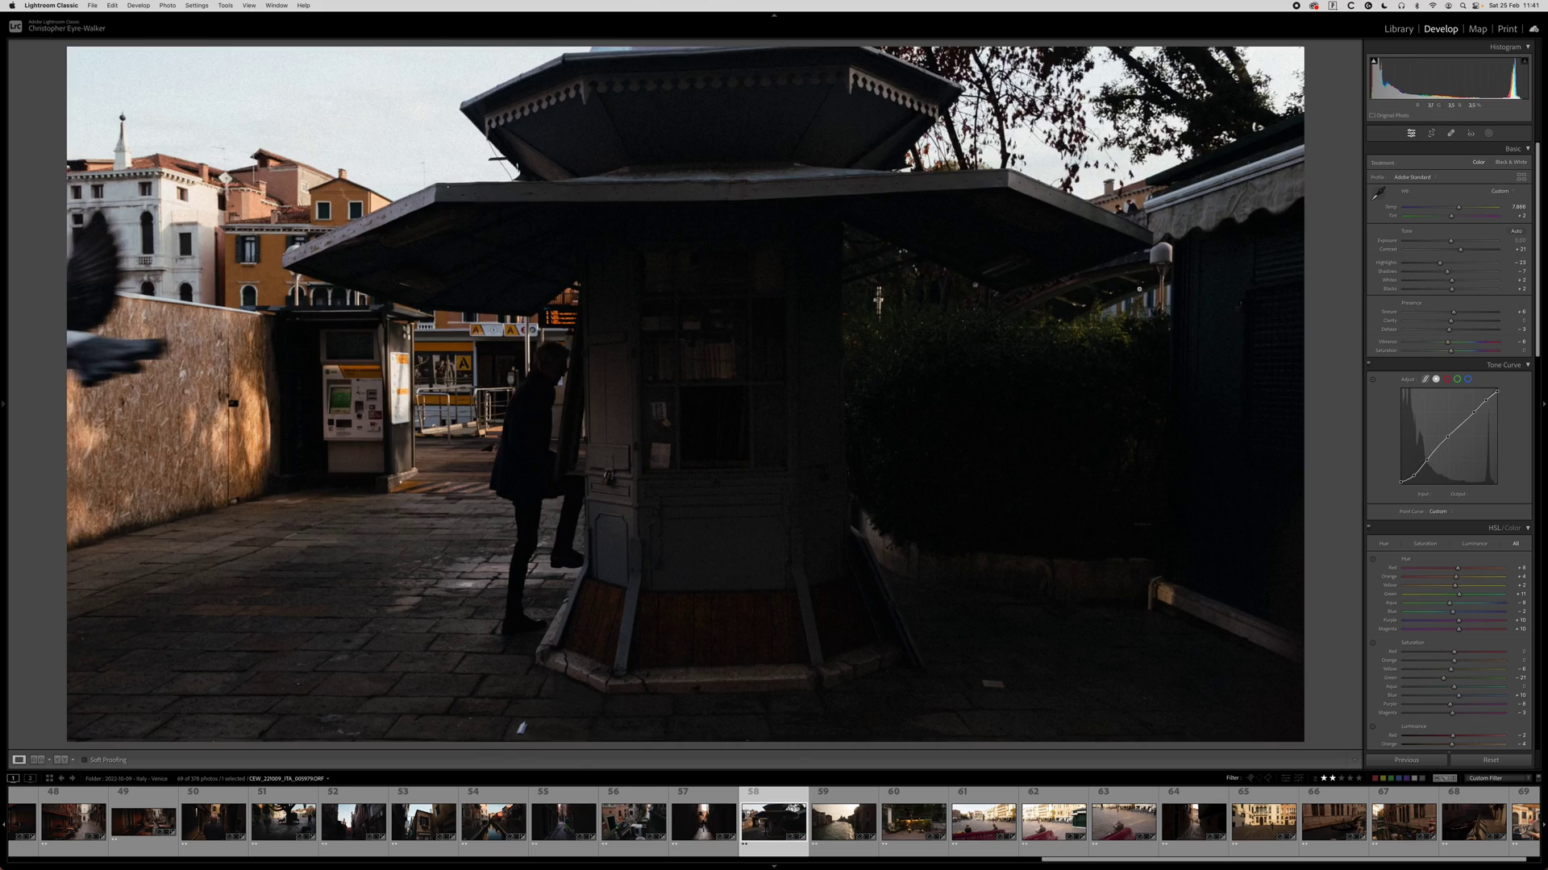
# Straighten the kiosk photo slightly and reposition its crop to include the kiosk's full wooden base.
pyautogui.press('r')
pyautogui.moveTo(1237, 320); pyautogui.dragTo(1230, 336)
pyautogui.moveTo(743, 362); pyautogui.dragTo(733, 379)
pyautogui.moveTo(1247, 383); pyautogui.dragTo(1251, 368)
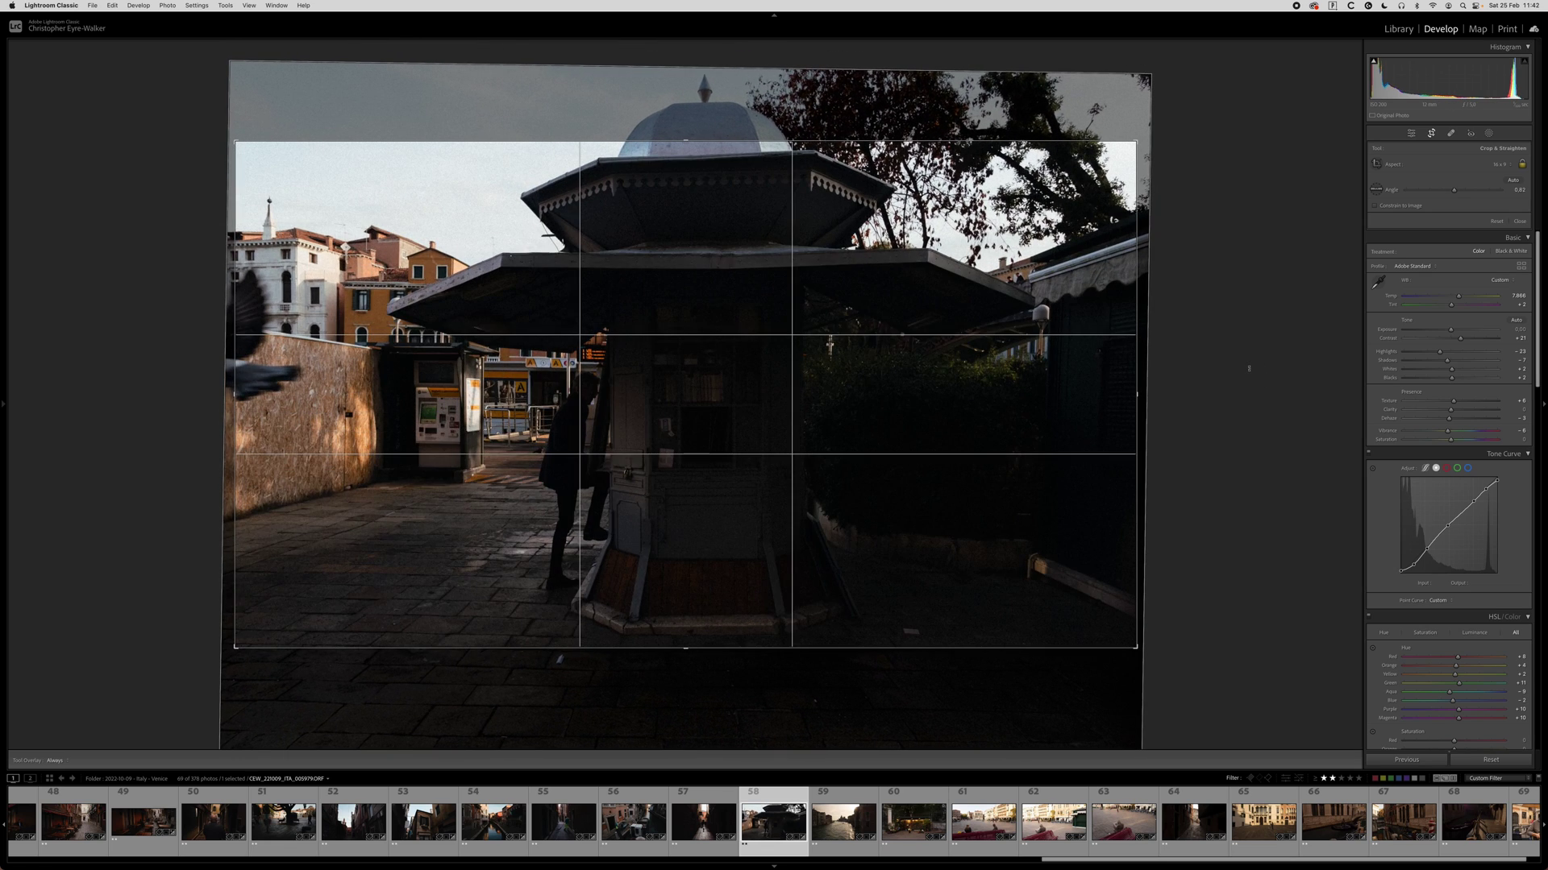
pyautogui.press('Return')
pyautogui.press('r')
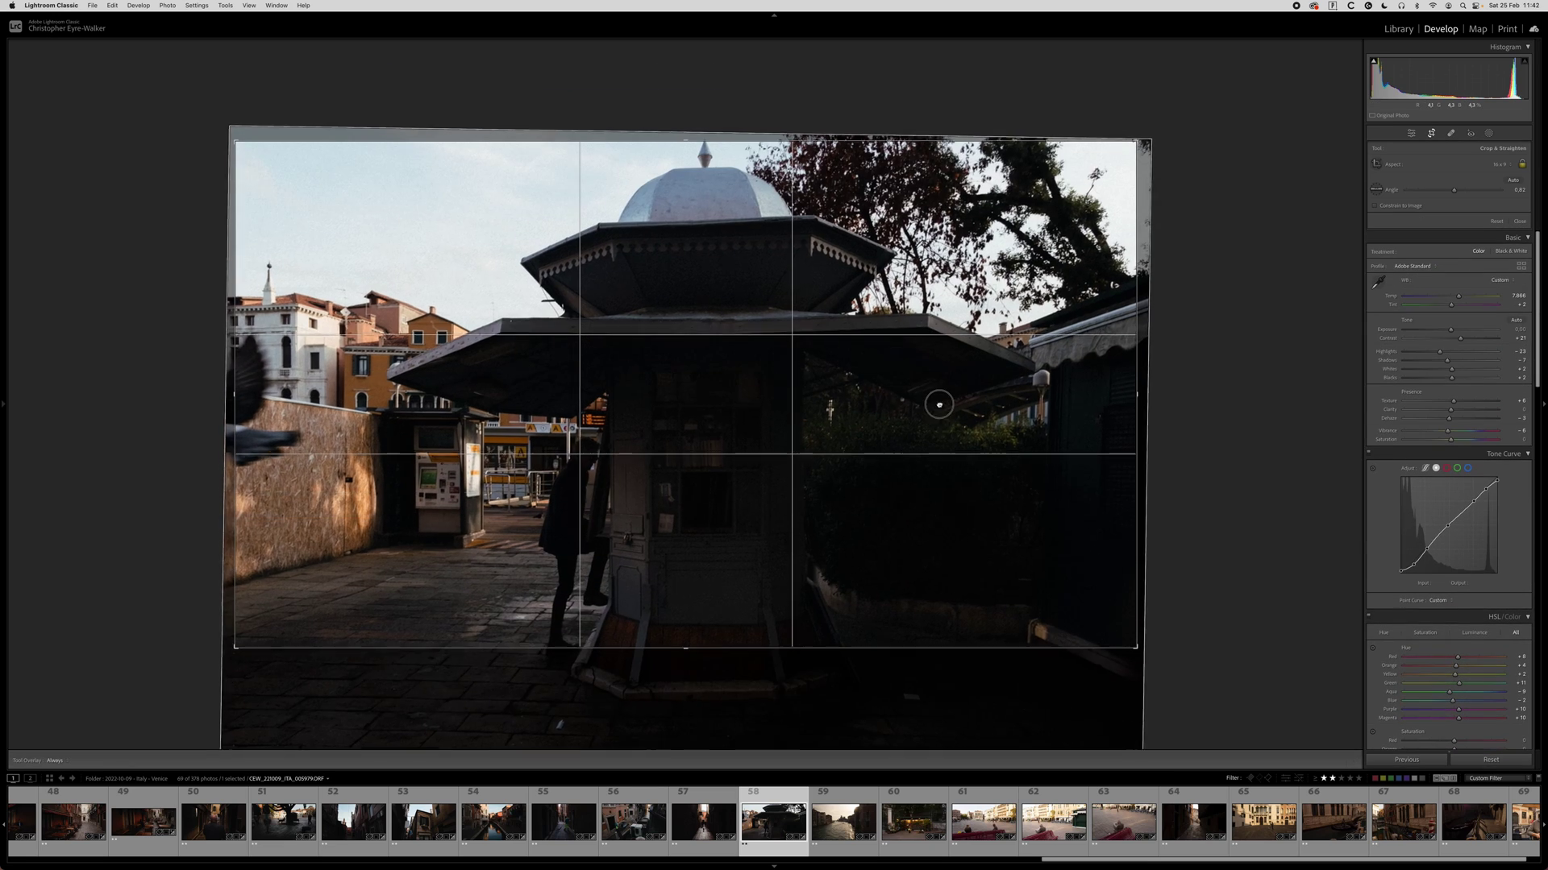
pyautogui.press('r')
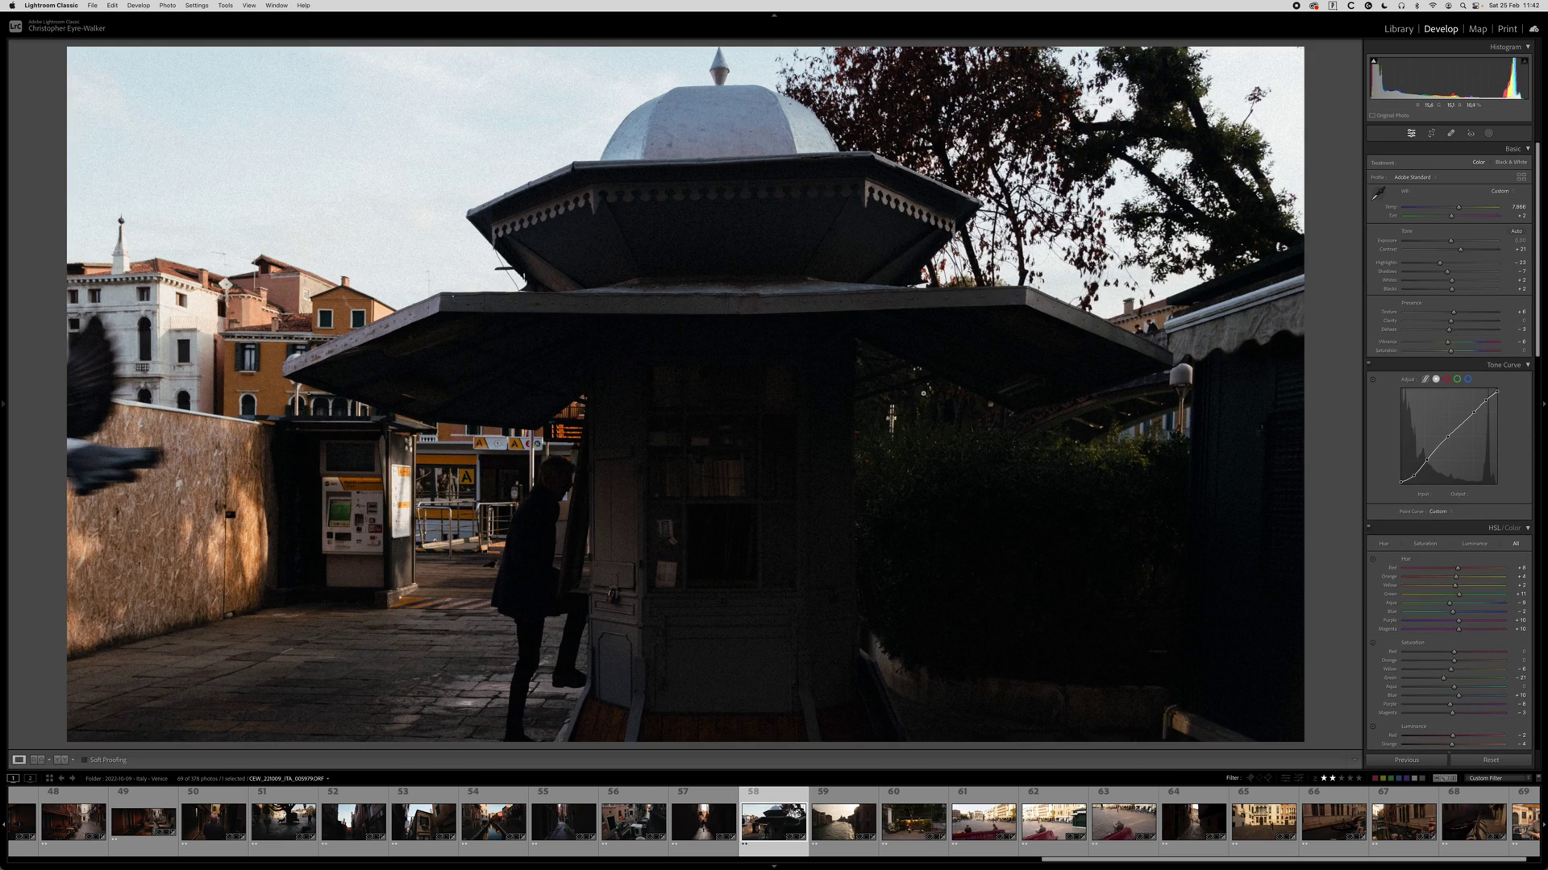
pyautogui.press('r')
pyautogui.moveTo(760, 443); pyautogui.dragTo(770, 370)
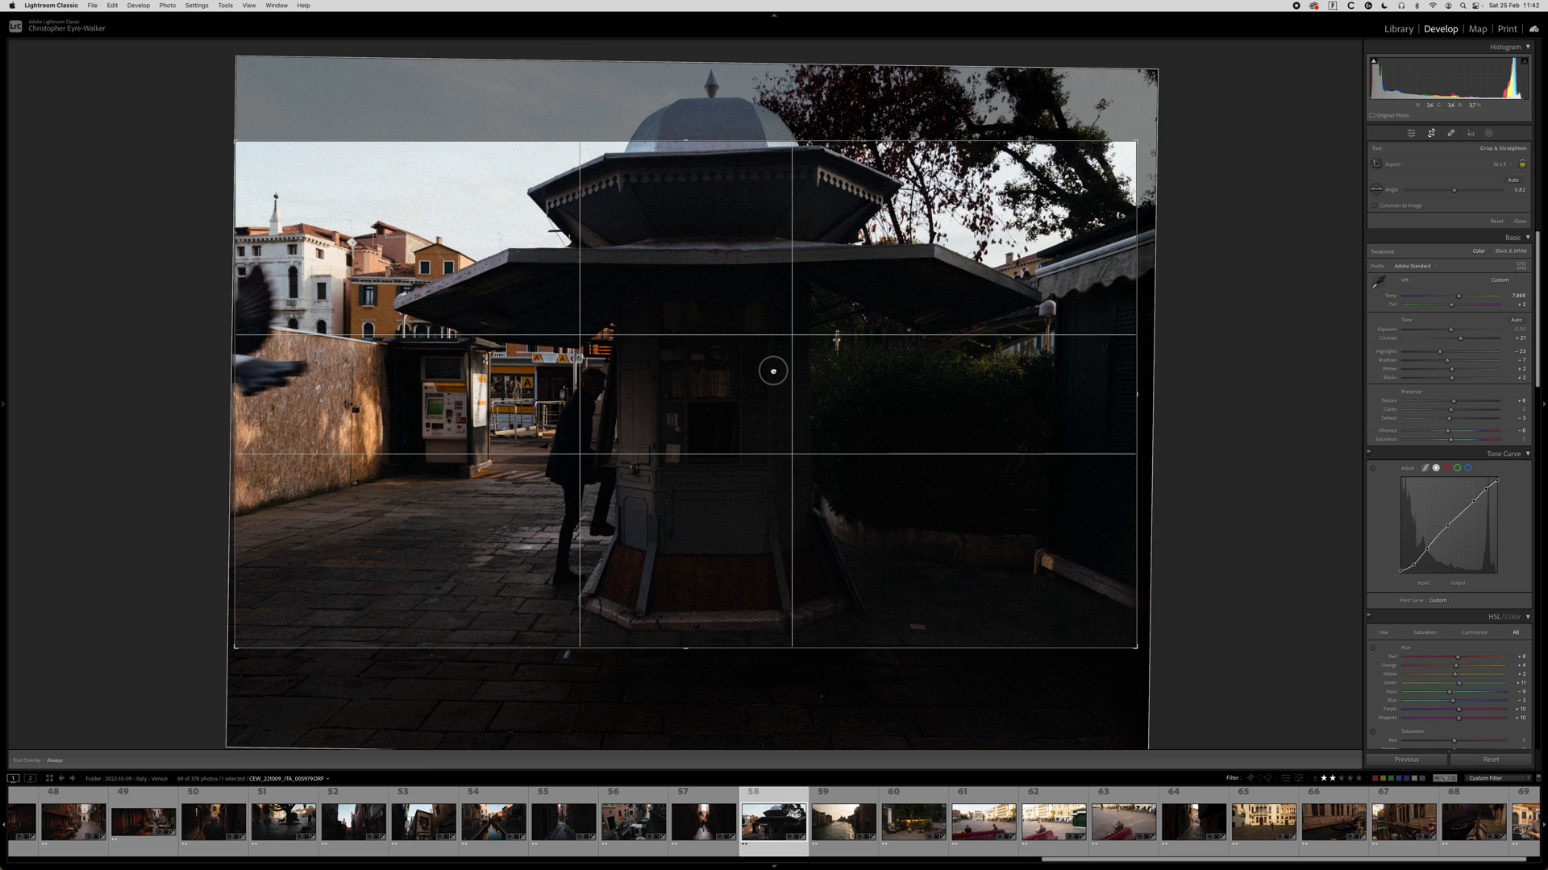
pyautogui.press('r')
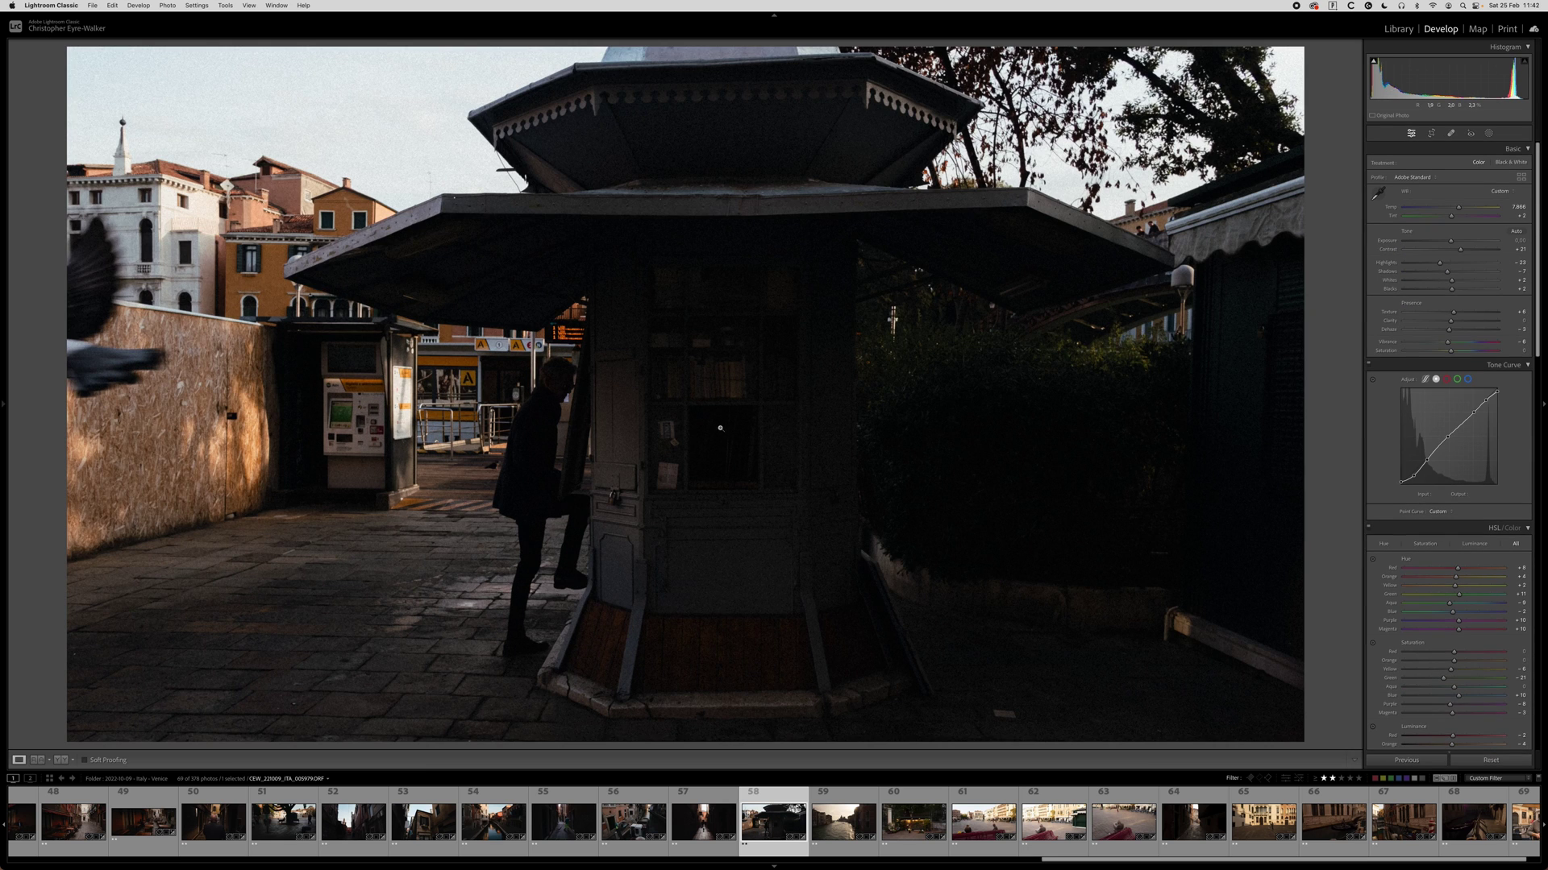
# Brighten and warm the kiosk photo slightly, and copy its develop settings to the next photo of the Grand Canal.
pyautogui.moveTo(1450, 241); pyautogui.dragTo(1463, 210)
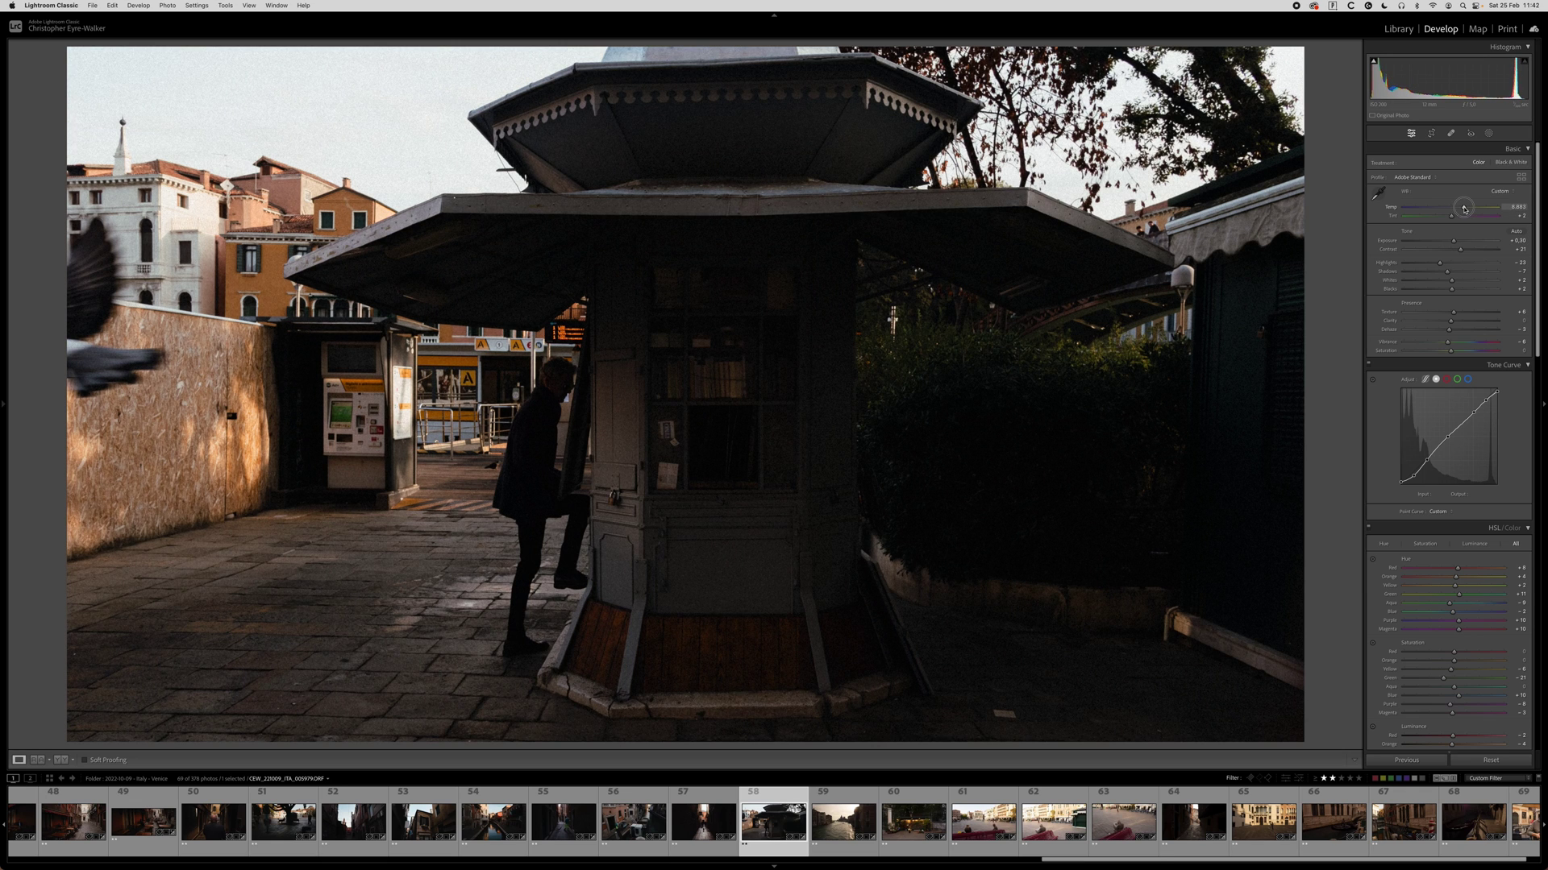
pyautogui.press('super+shift+c')
pyautogui.press('Return')
pyautogui.press('Right')
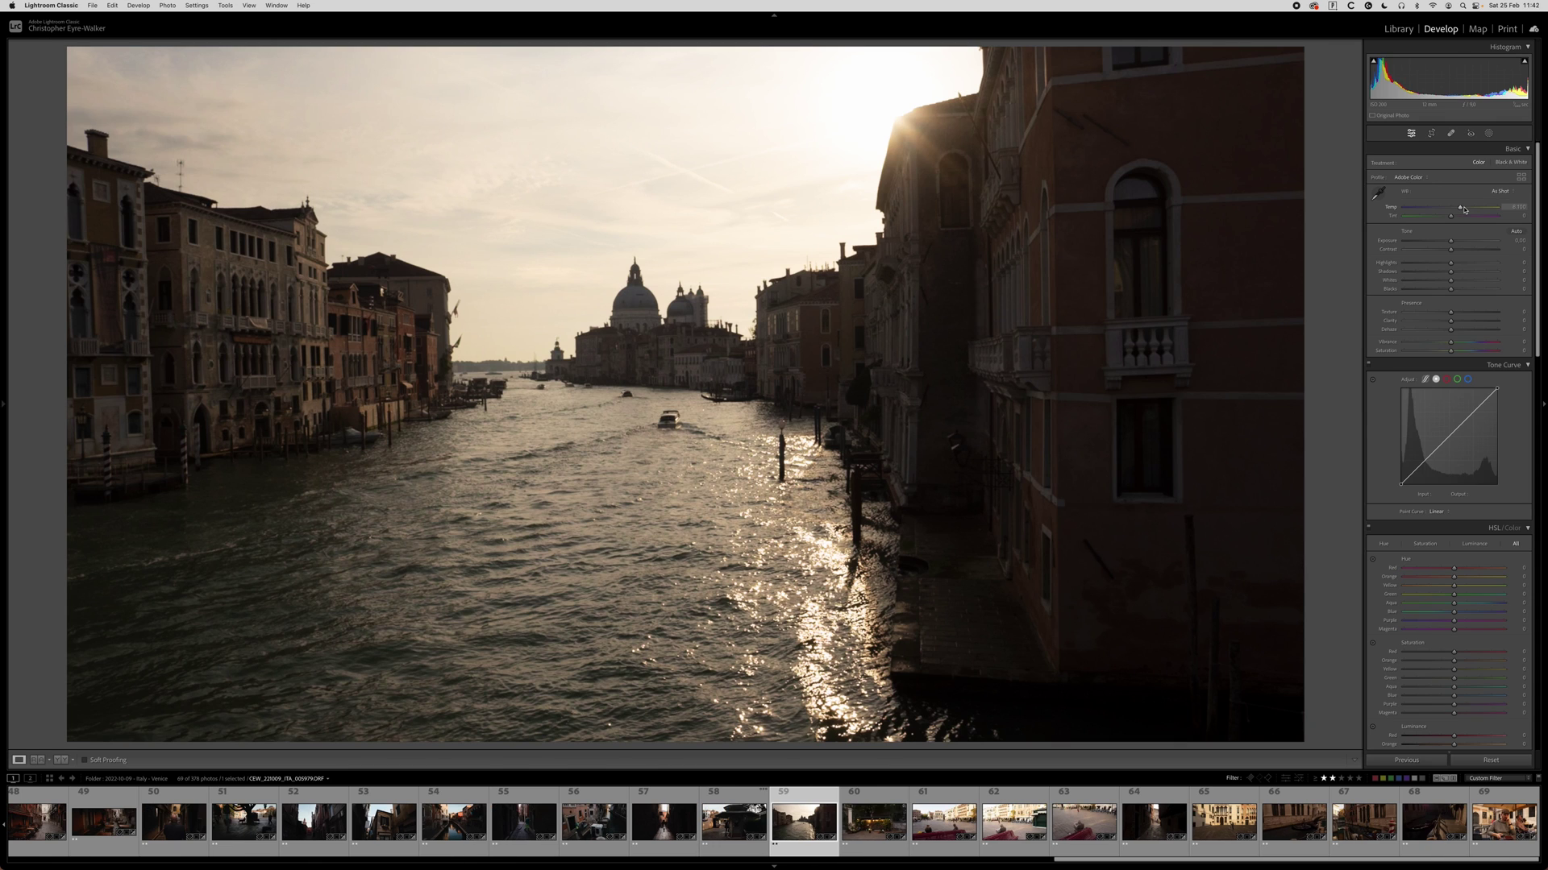
pyautogui.press('super+shift+v')
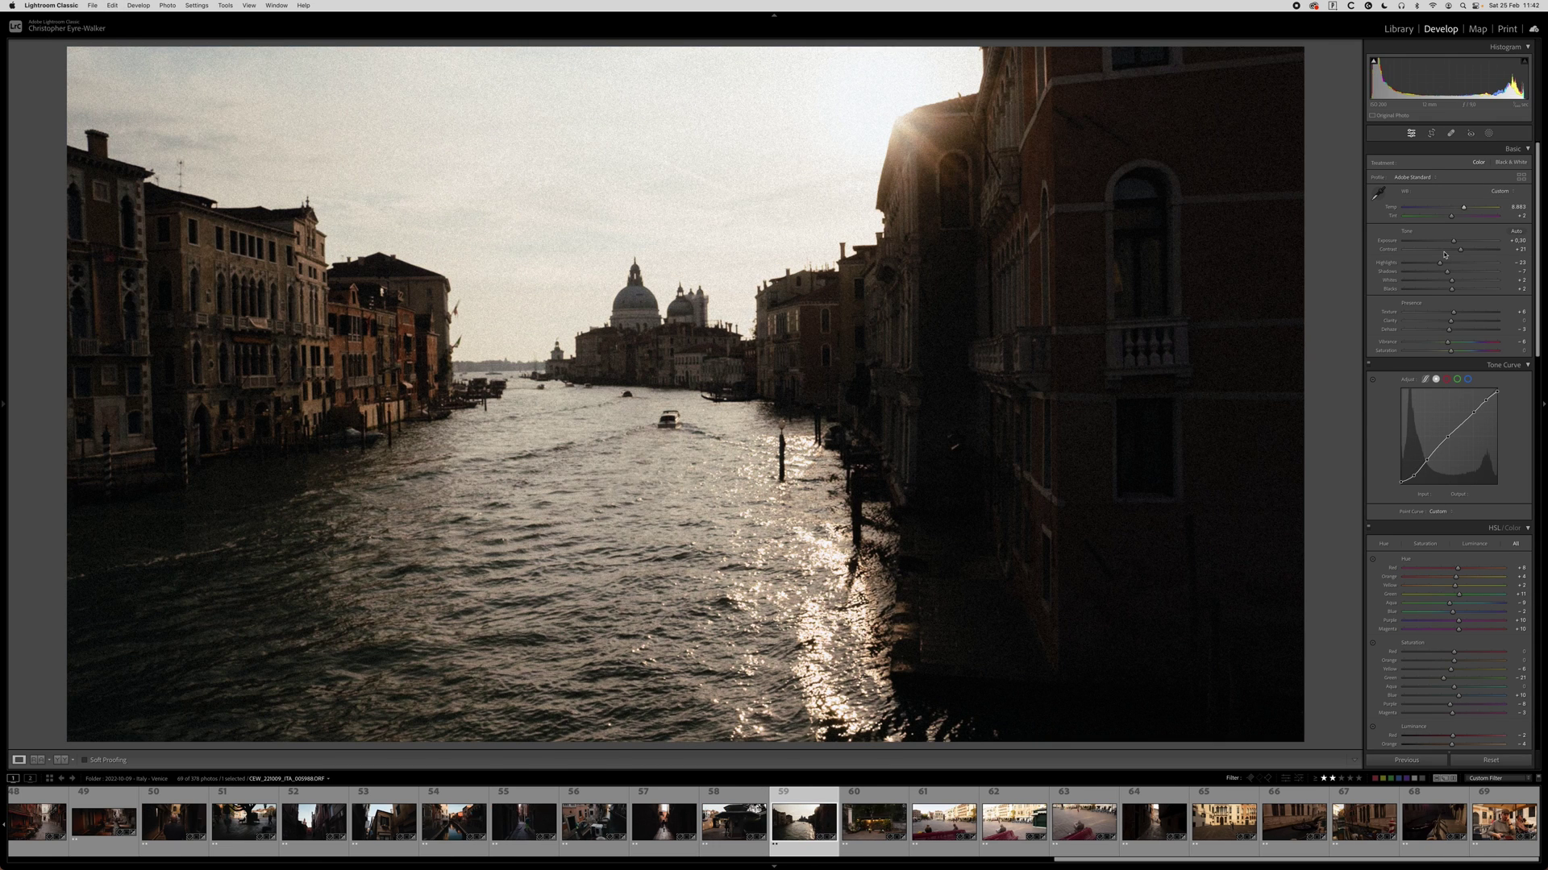
# Straighten the Grand Canal photo with a slight clockwise rotation.
pyautogui.press('r')
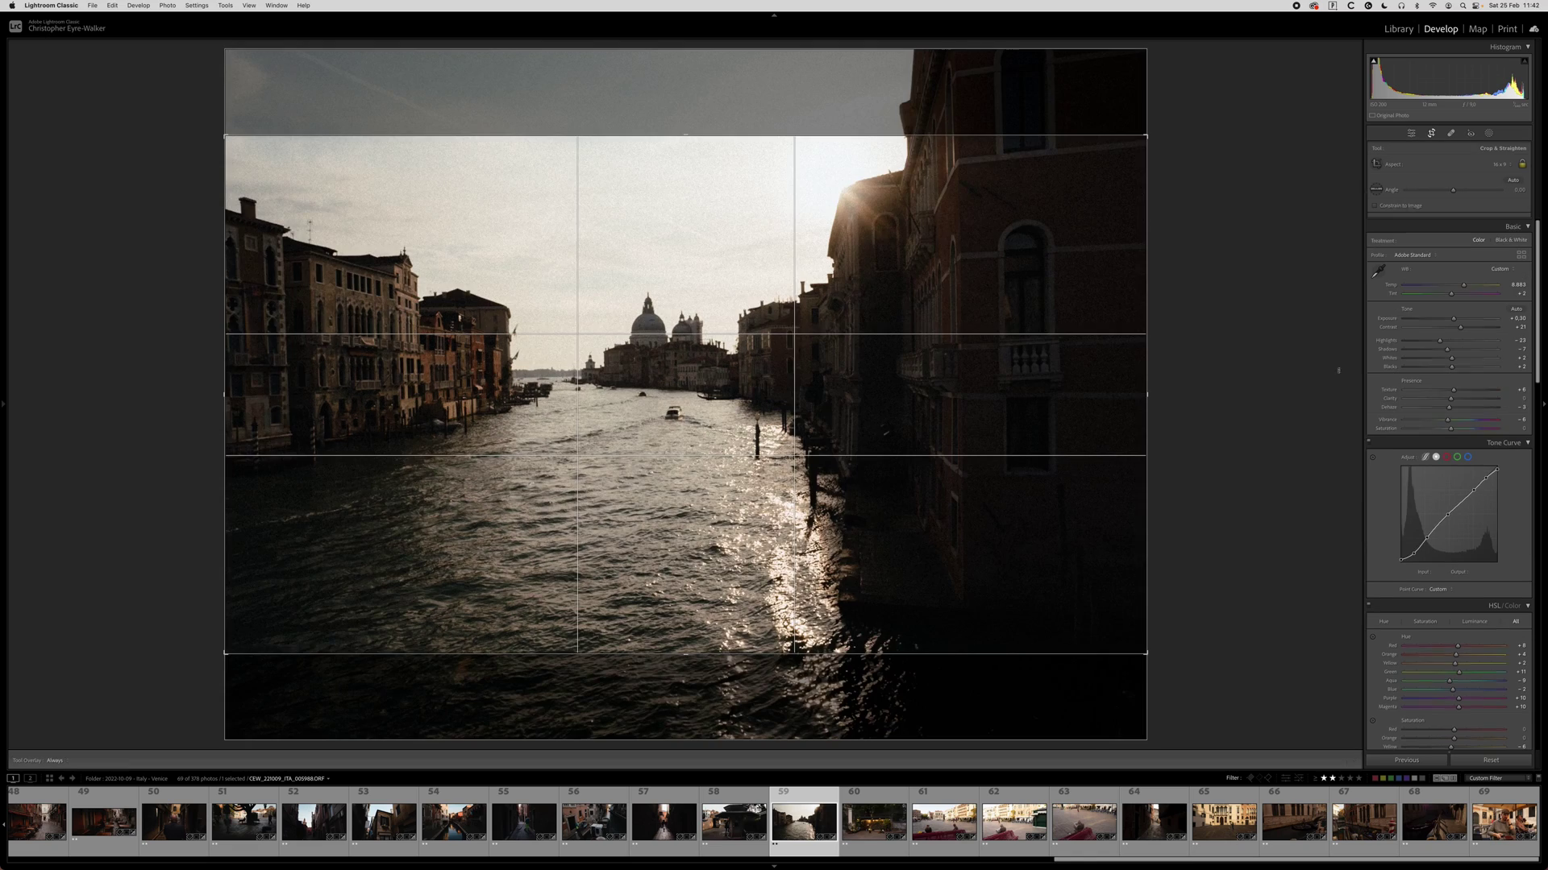
pyautogui.moveTo(1278, 325); pyautogui.dragTo(1314, 358)
pyautogui.moveTo(1083, 382); pyautogui.dragTo(946, 370)
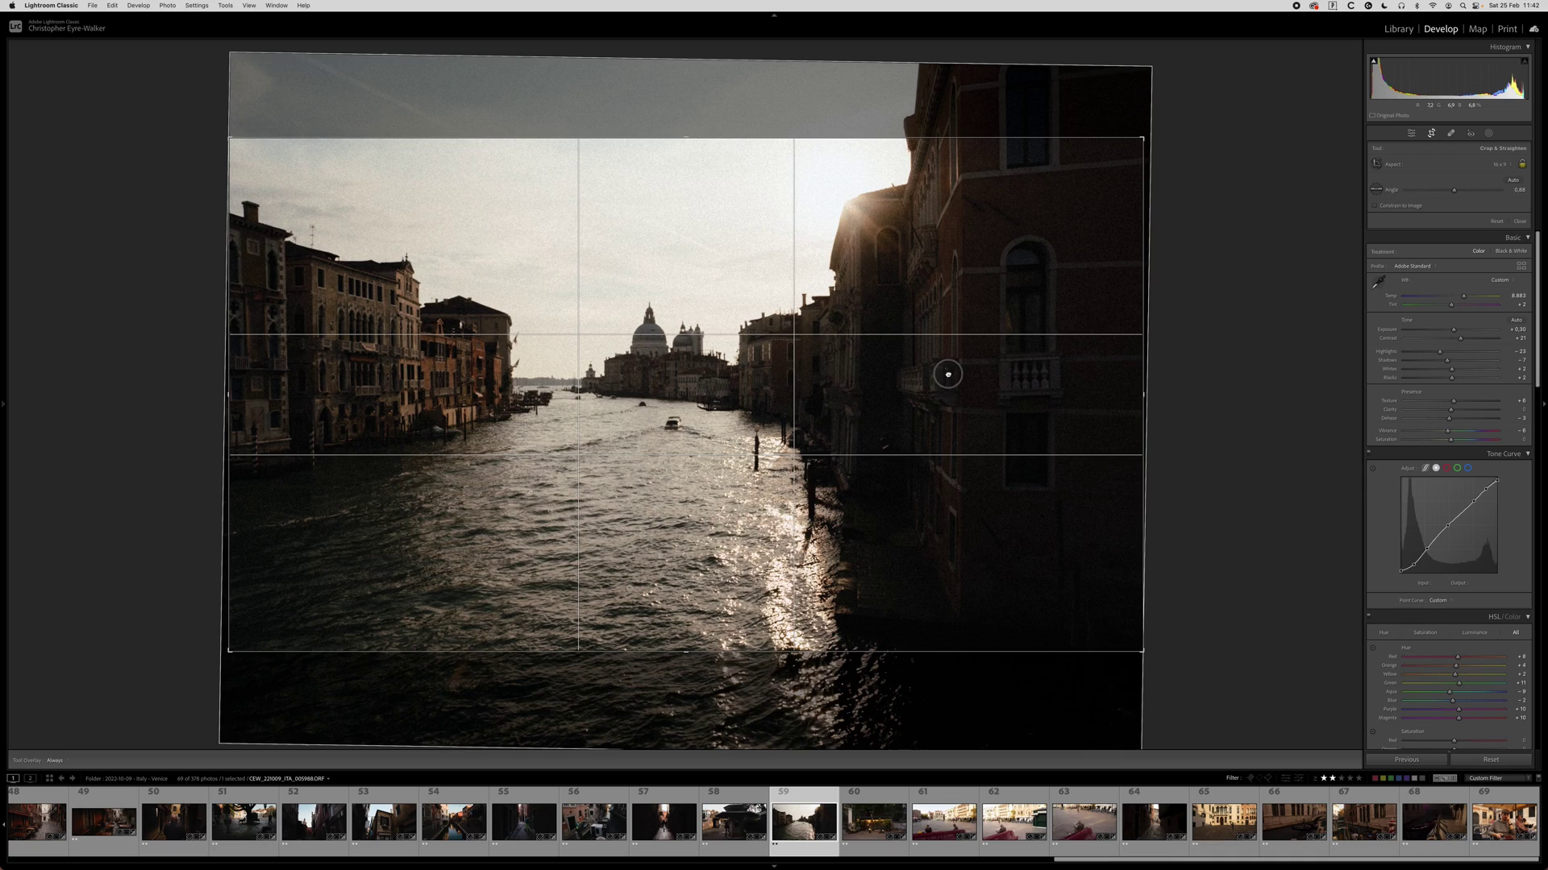
pyautogui.press('Return')
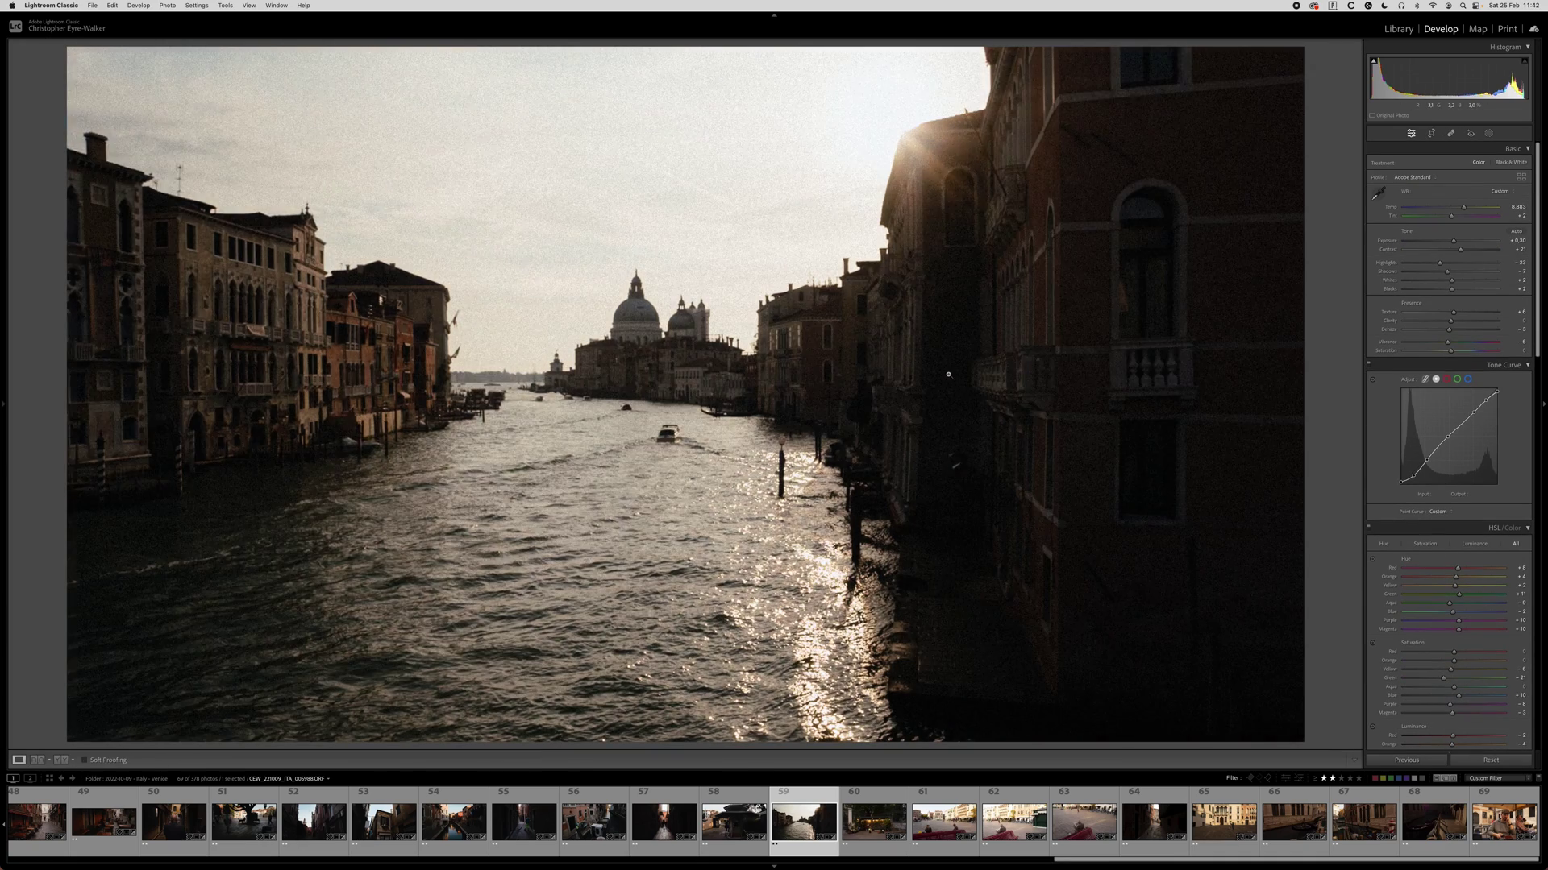
# Crop the Grand Canal photo to the 2.39 x 1 aspect ratio and reposition it to trim the foreground water.
pyautogui.press('r')
pyautogui.click(1500, 164)
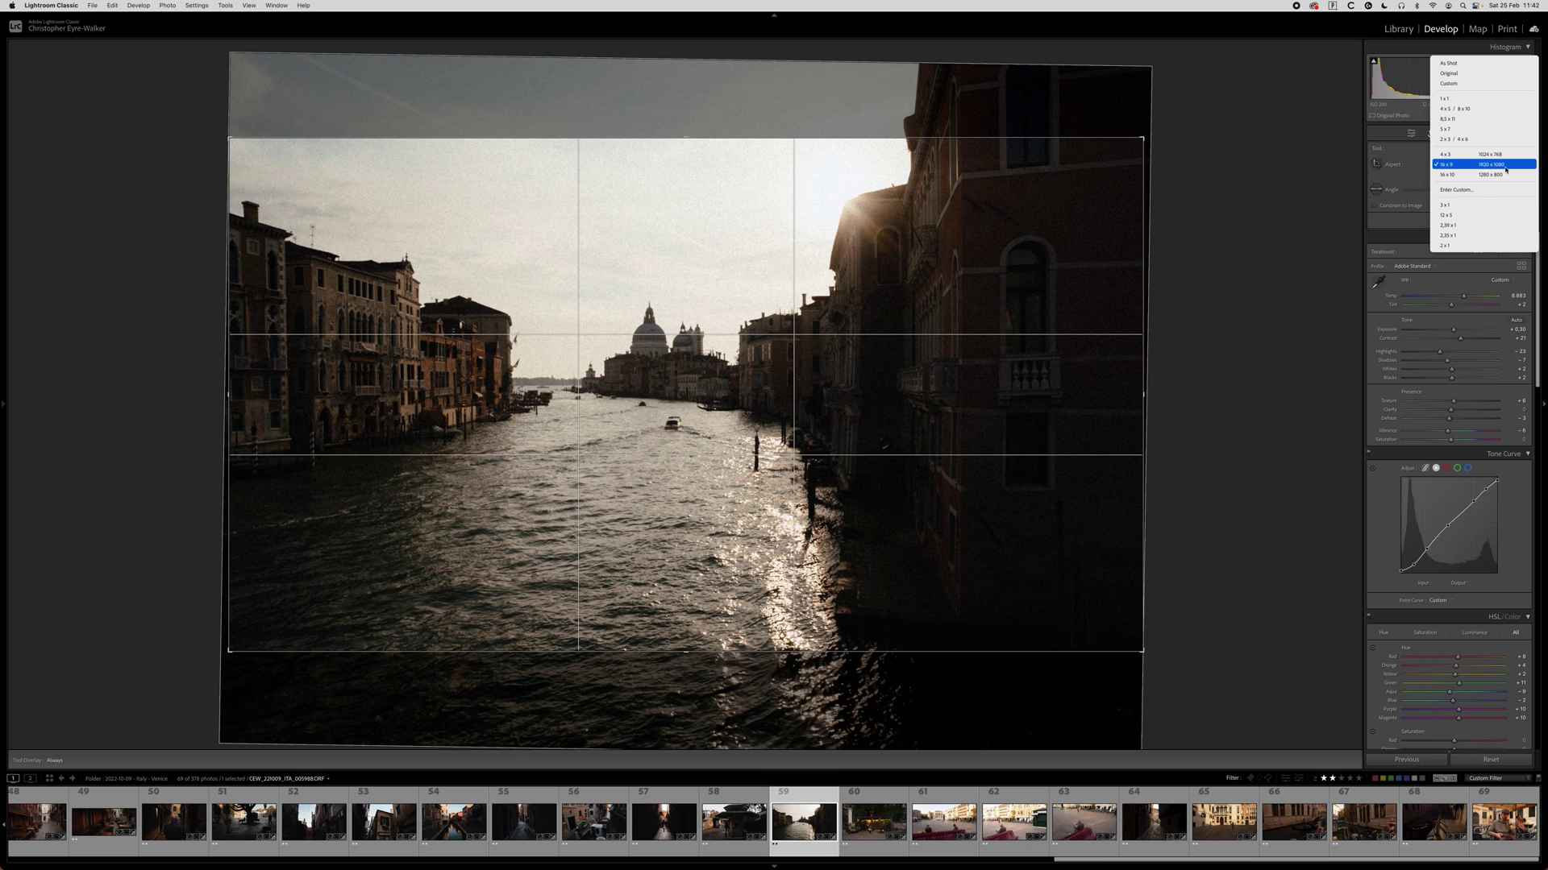
pyautogui.click(1456, 226)
pyautogui.moveTo(758, 403); pyautogui.dragTo(769, 428)
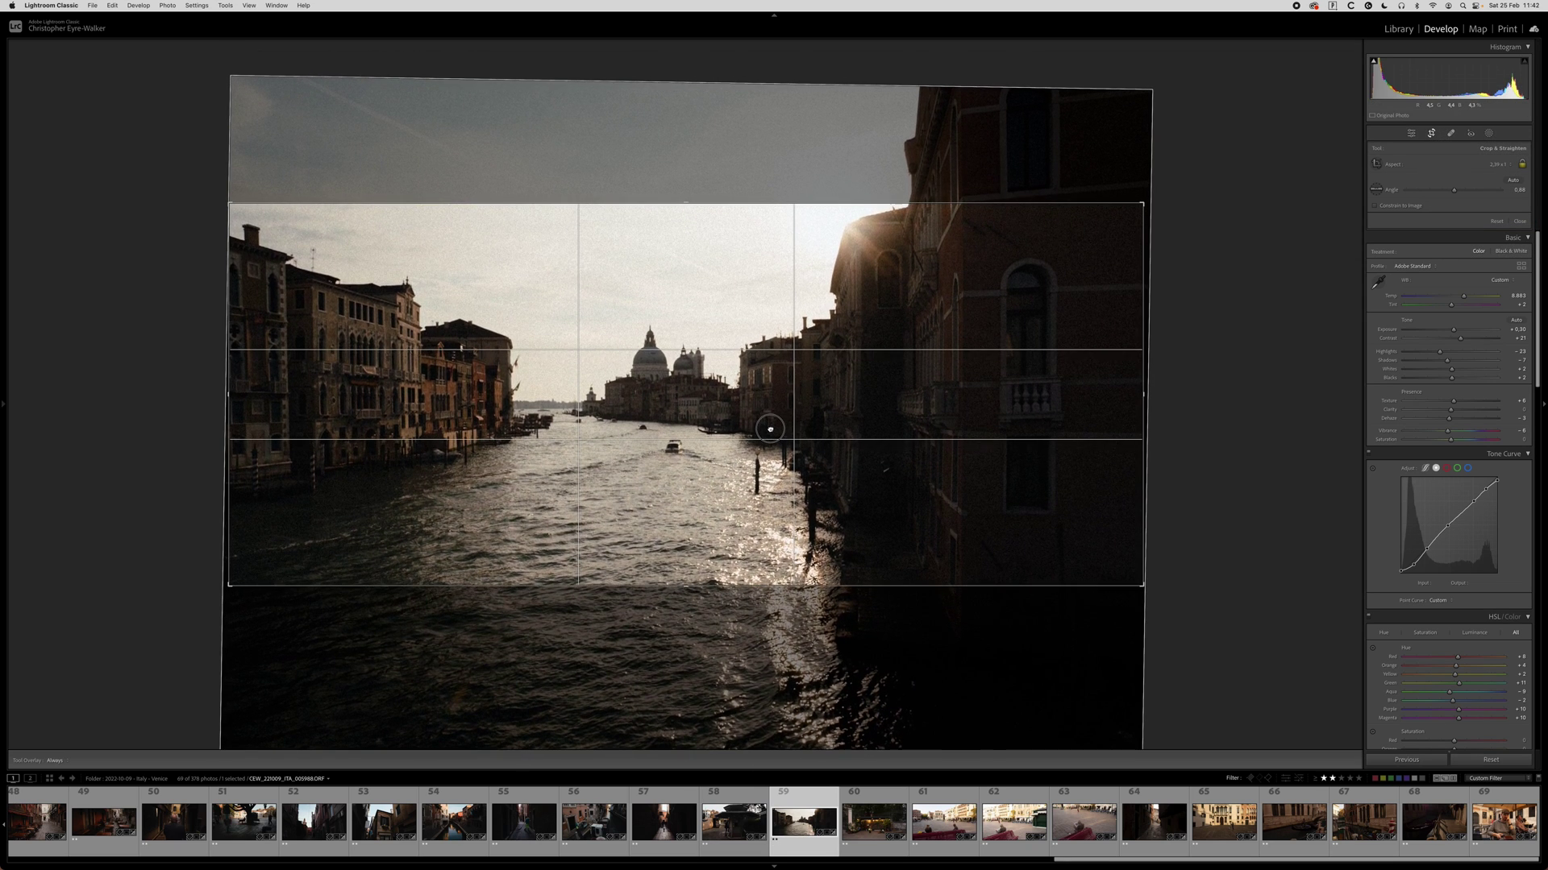
pyautogui.press('Return')
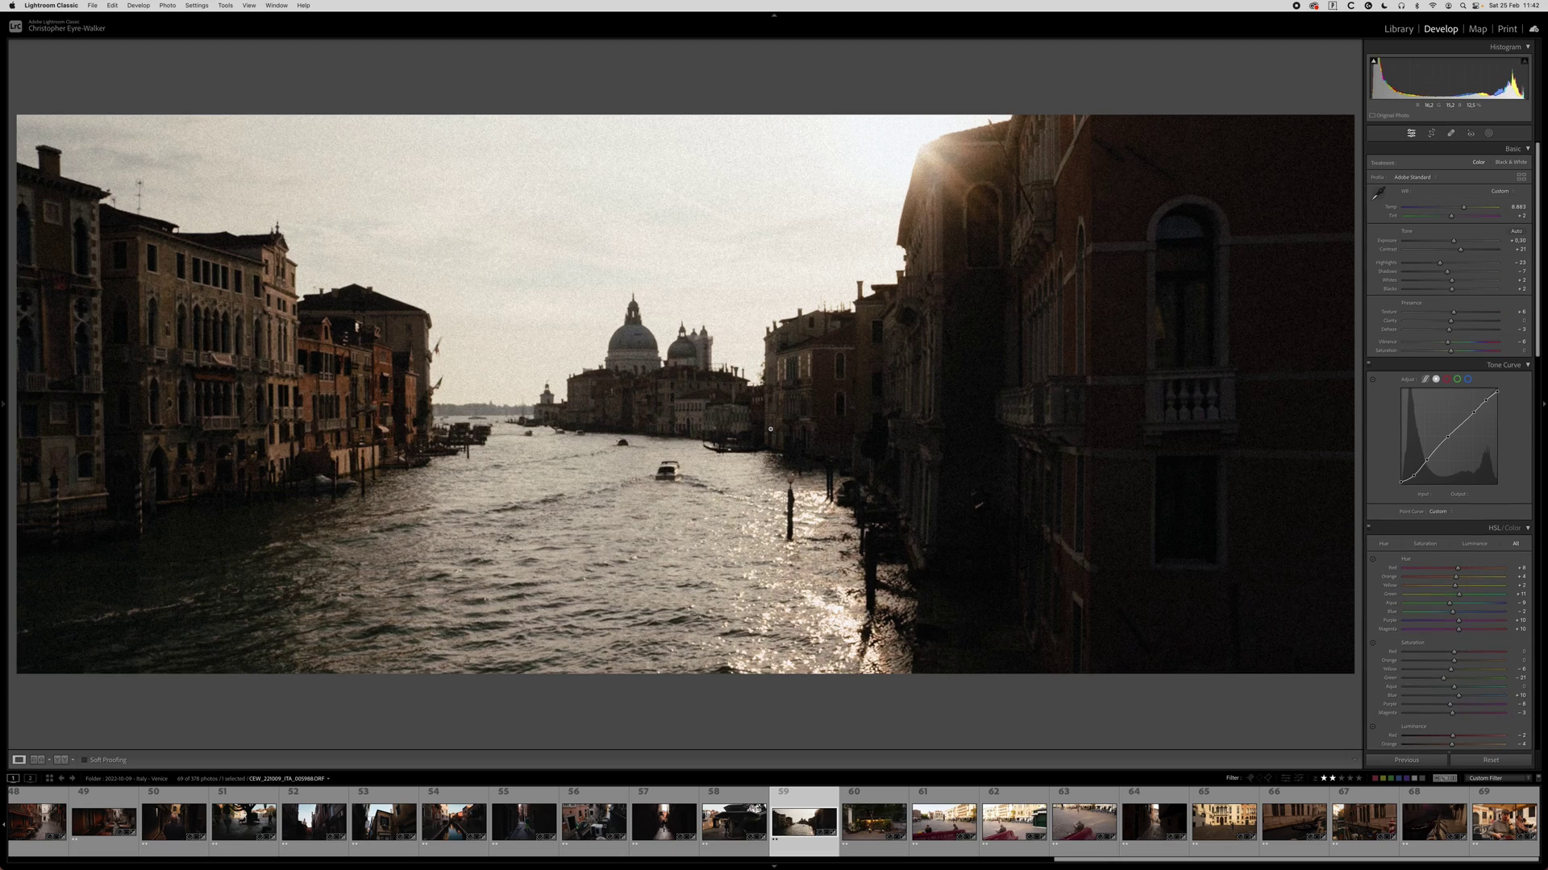
# Examine the domes, boats and building facades in the Grand Canal photo up close, and show the photo's info overlay.
pyautogui.click(723, 492)
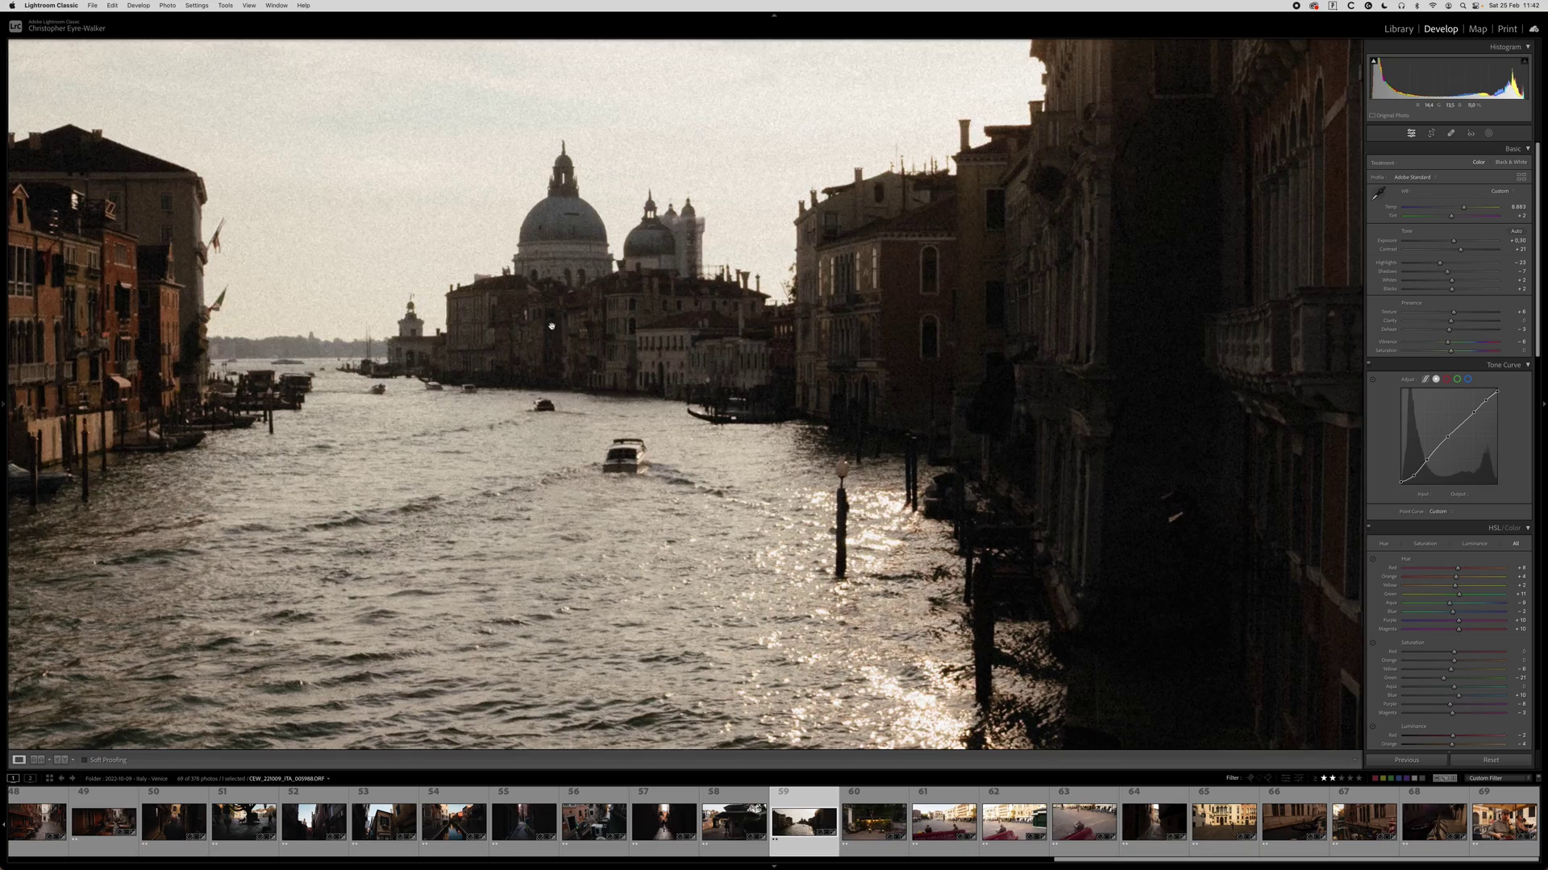
pyautogui.moveTo(551, 326); pyautogui.dragTo(733, 425)
pyautogui.moveTo(437, 448); pyautogui.dragTo(911, 482)
pyautogui.click(911, 481)
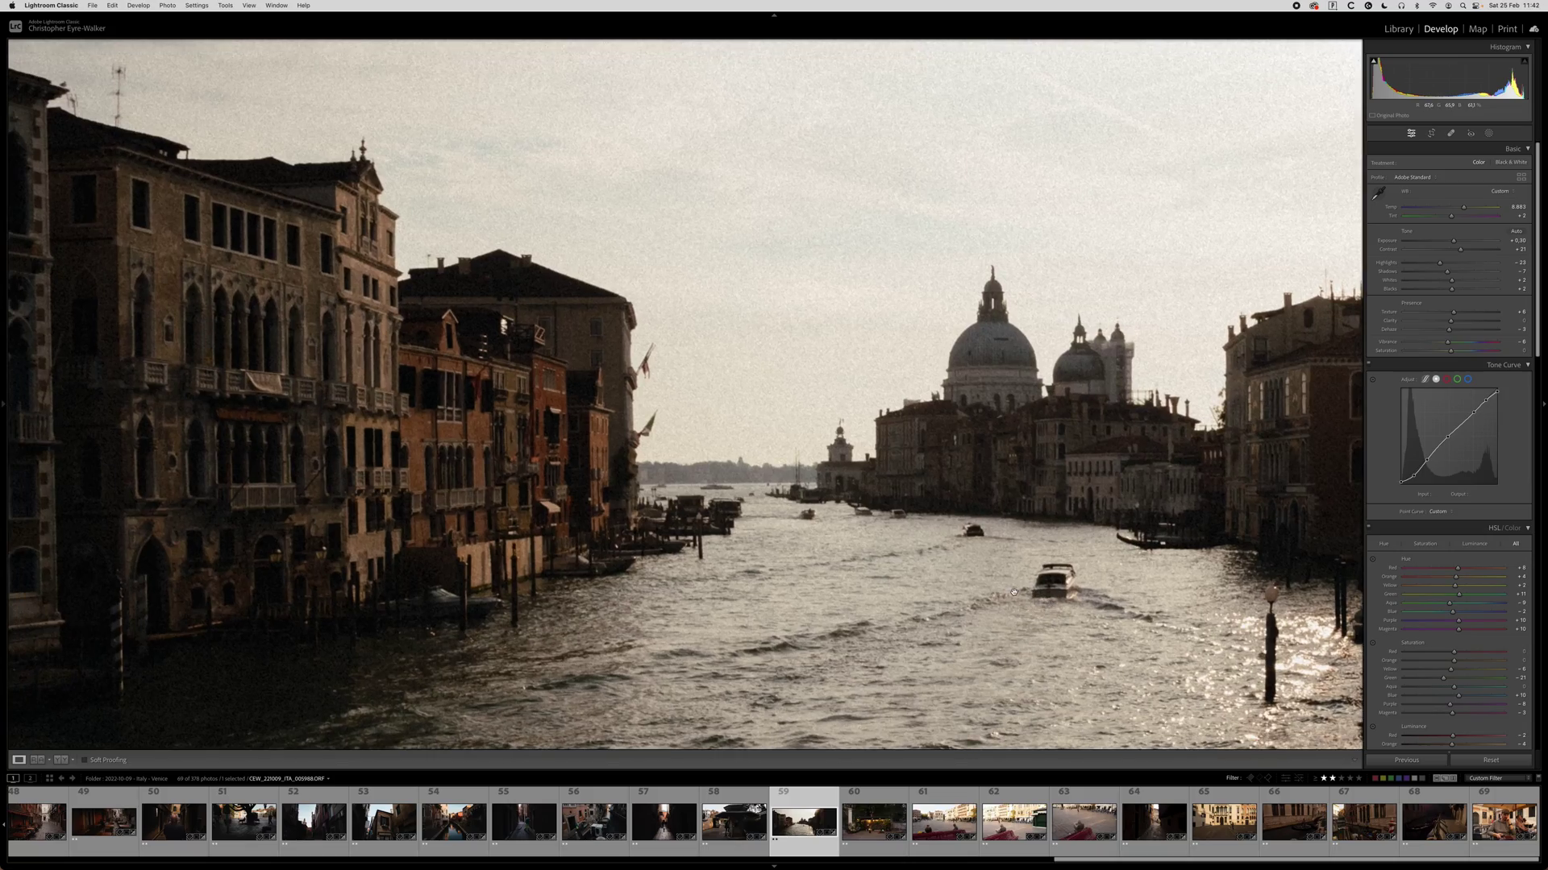
pyautogui.press('i')
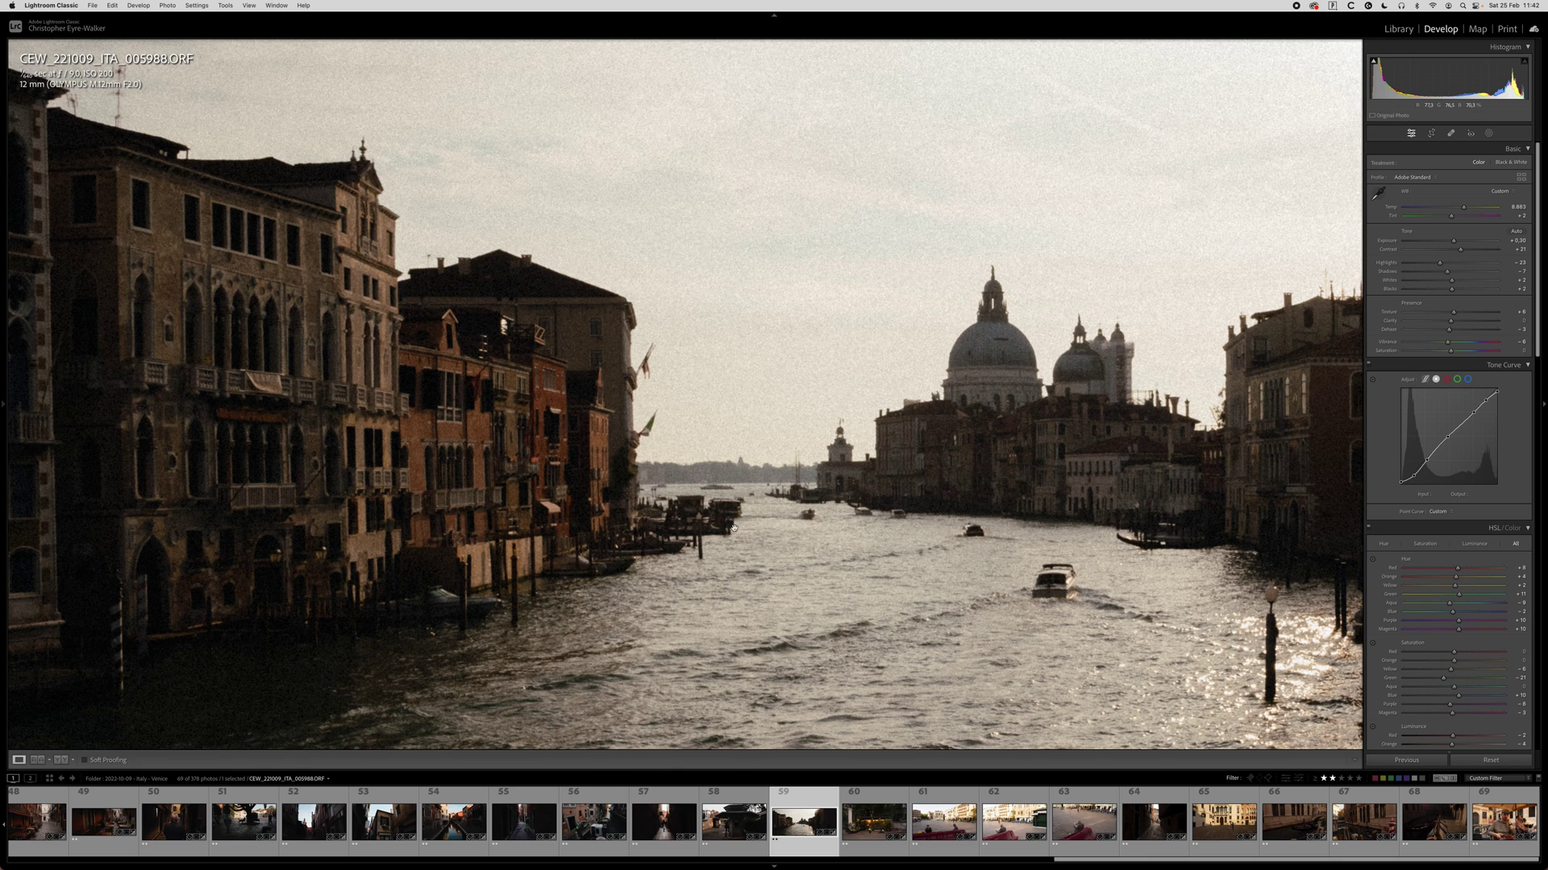
# Compare the Grand Canal photo's domes, facades and water up close before and after the edits.
pyautogui.moveTo(640, 504); pyautogui.dragTo(708, 414)
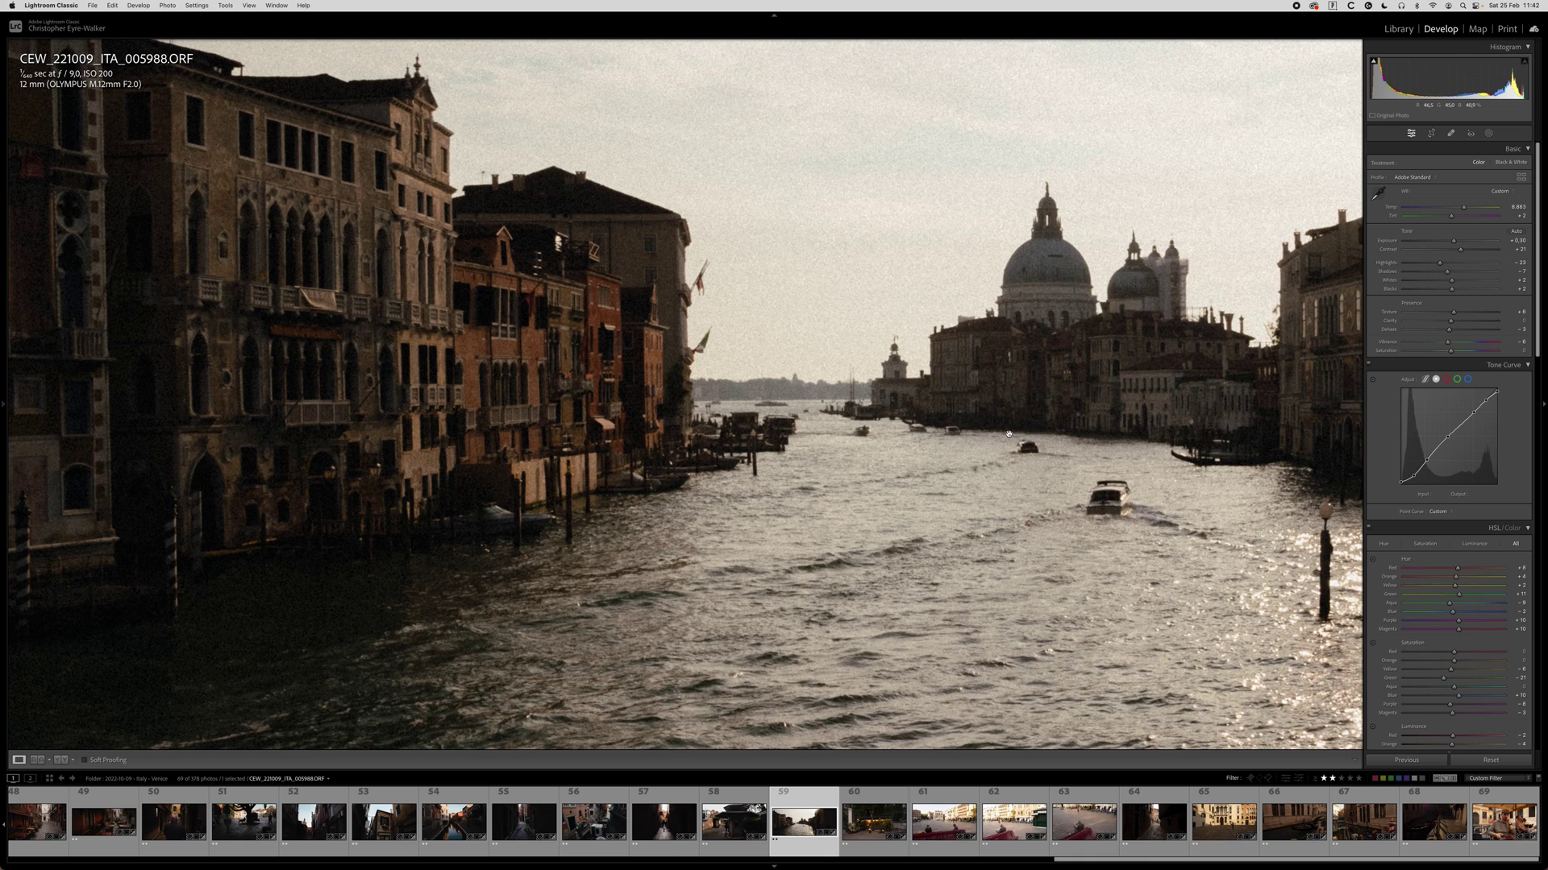
pyautogui.press('\\')
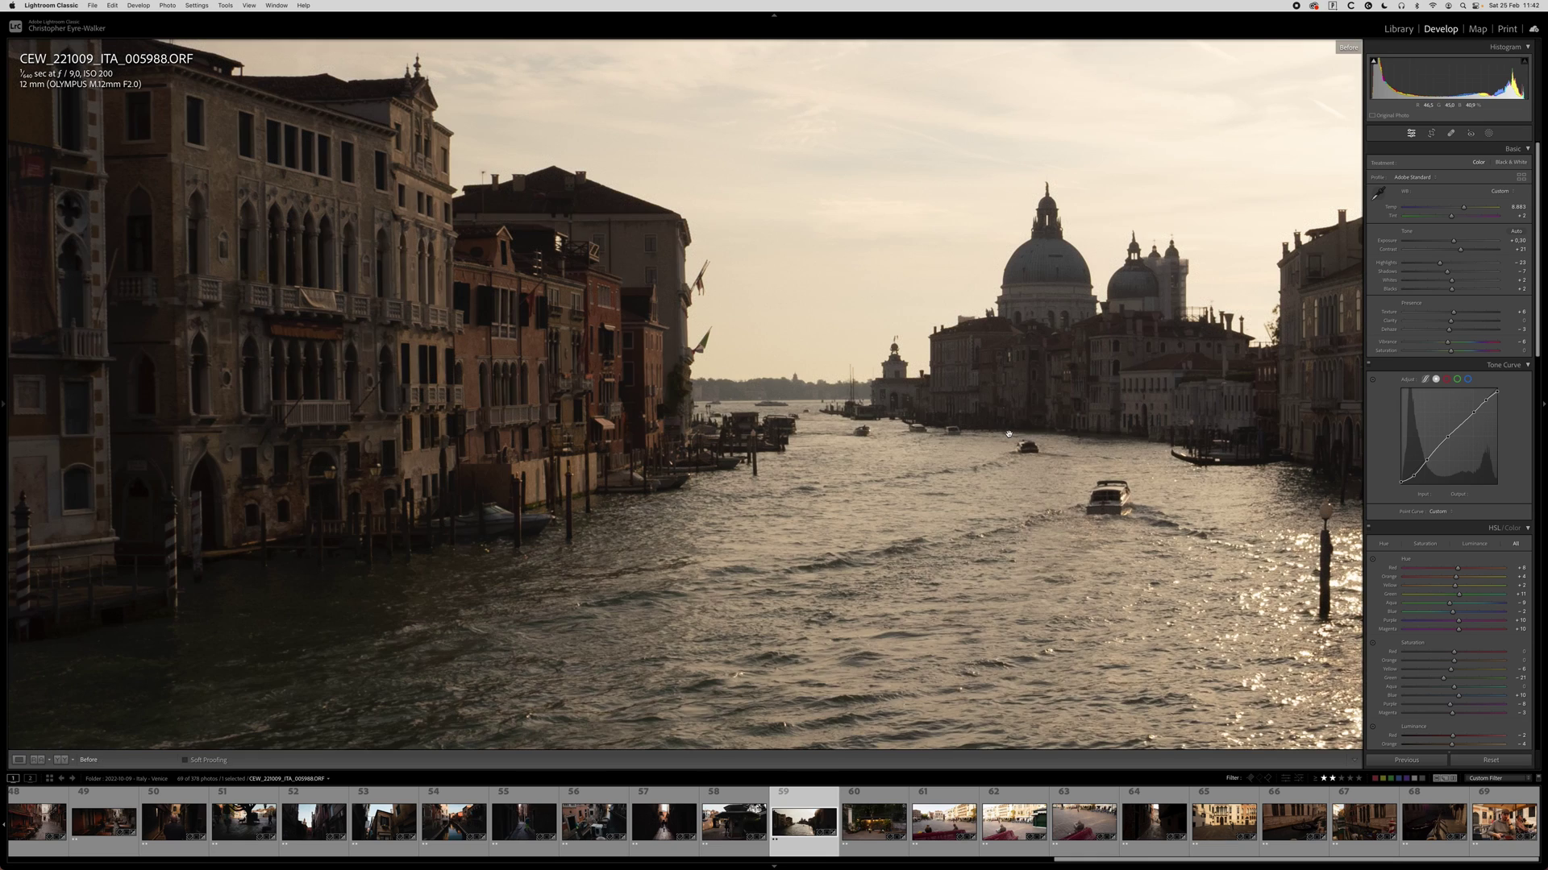
pyautogui.press('\\')
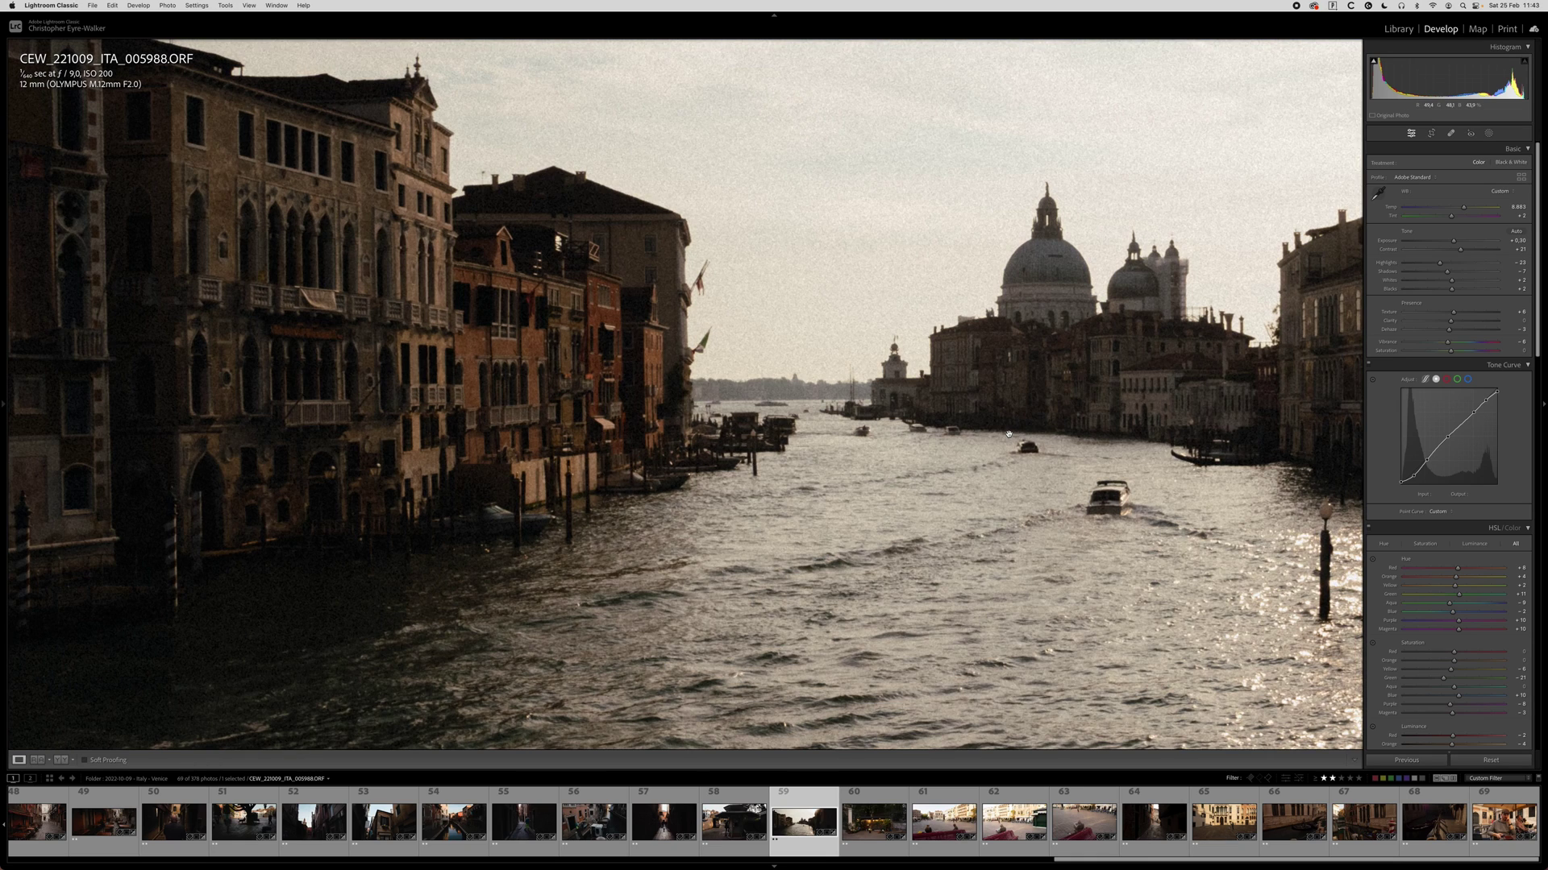
pyautogui.press('\\')
pyautogui.press('\\')
pyautogui.press('\\')
pyautogui.press('\\')
pyautogui.press('\\')
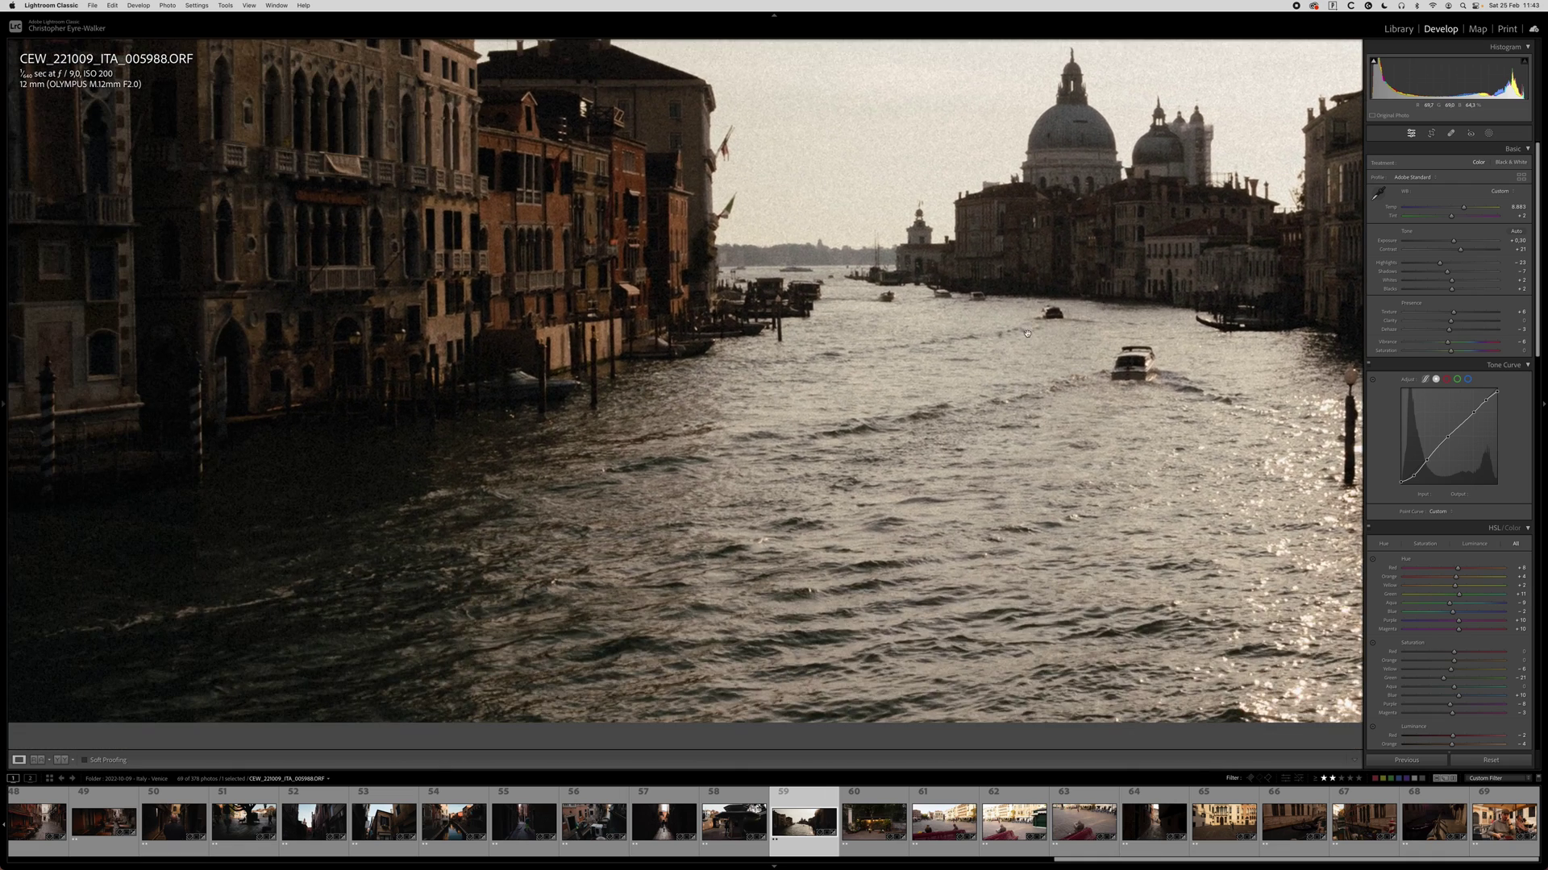
pyautogui.click(1026, 333)
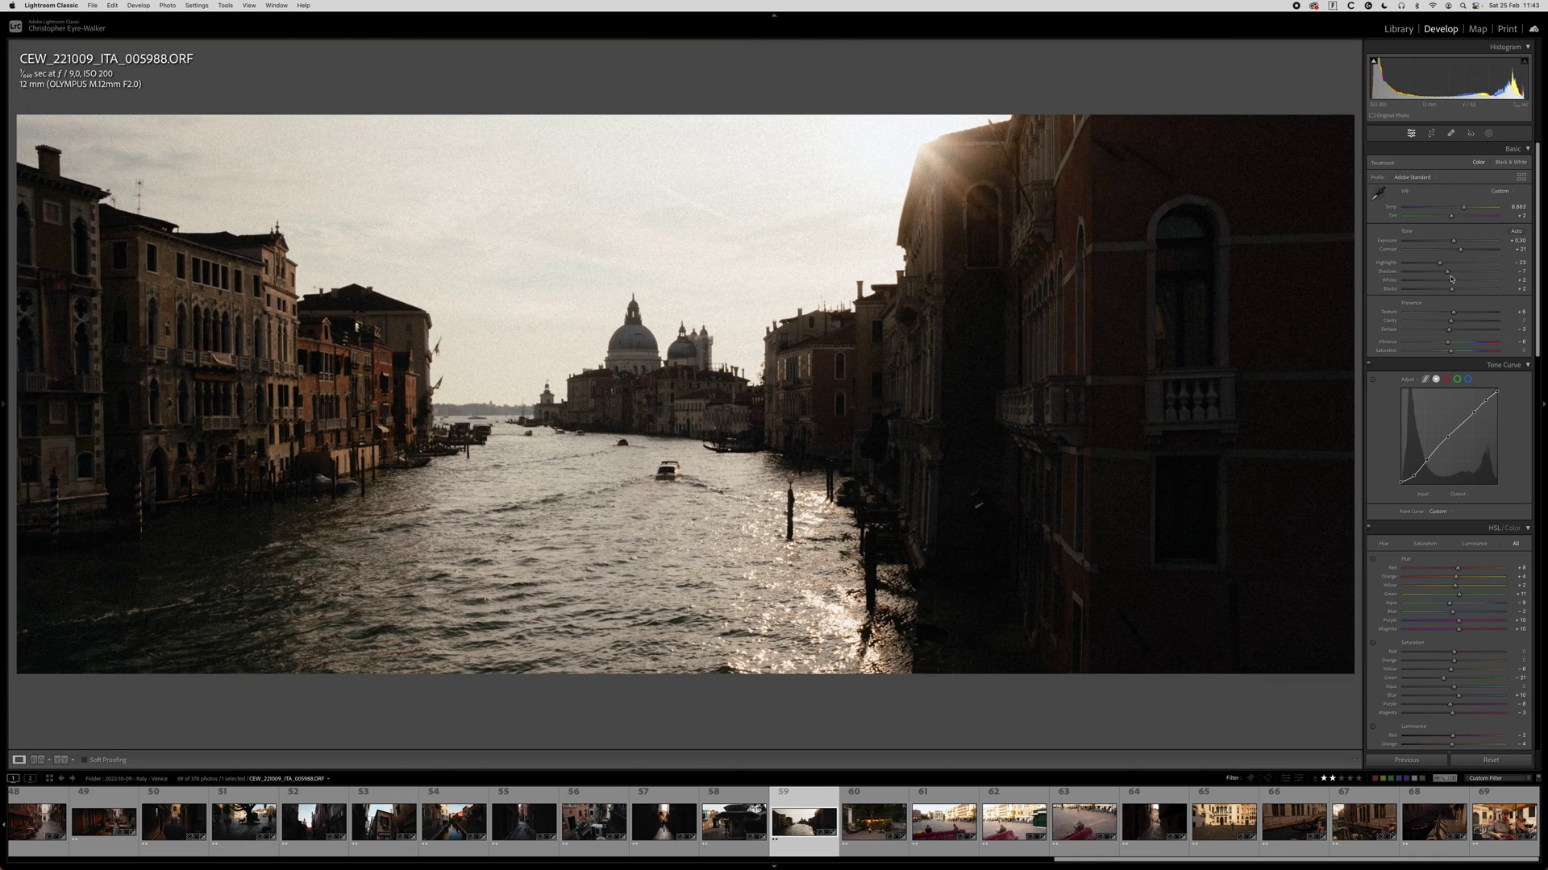
# Try lifting the shadows and lowering the highlights of the Grand Canal photo, and undo both changes.
pyautogui.moveTo(1446, 272); pyautogui.dragTo(1414, 263)
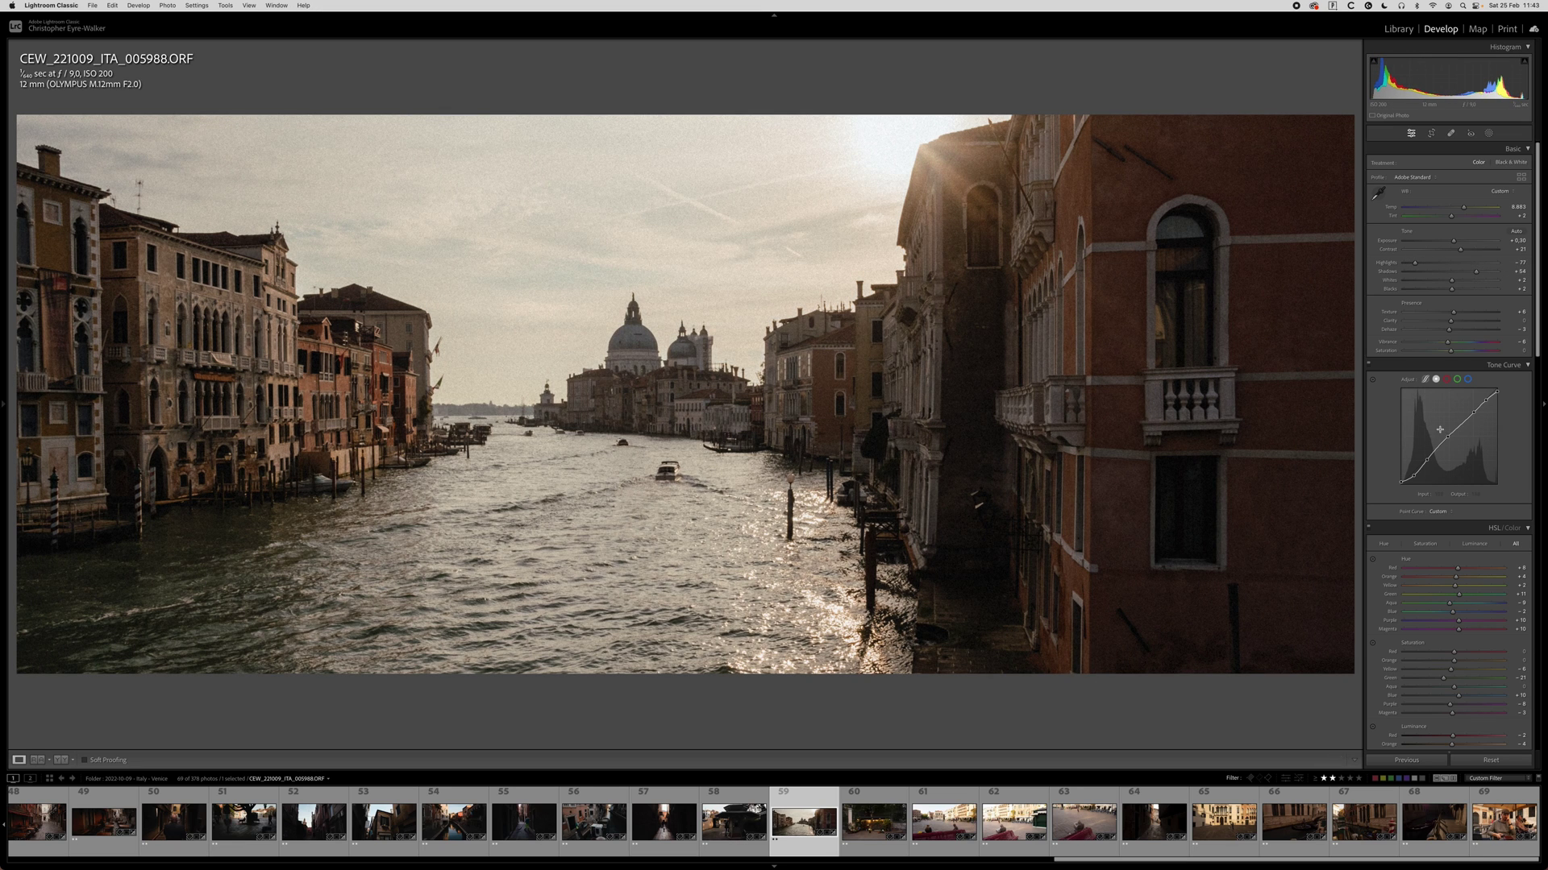
pyautogui.press('super+z')
pyautogui.press('super+z')
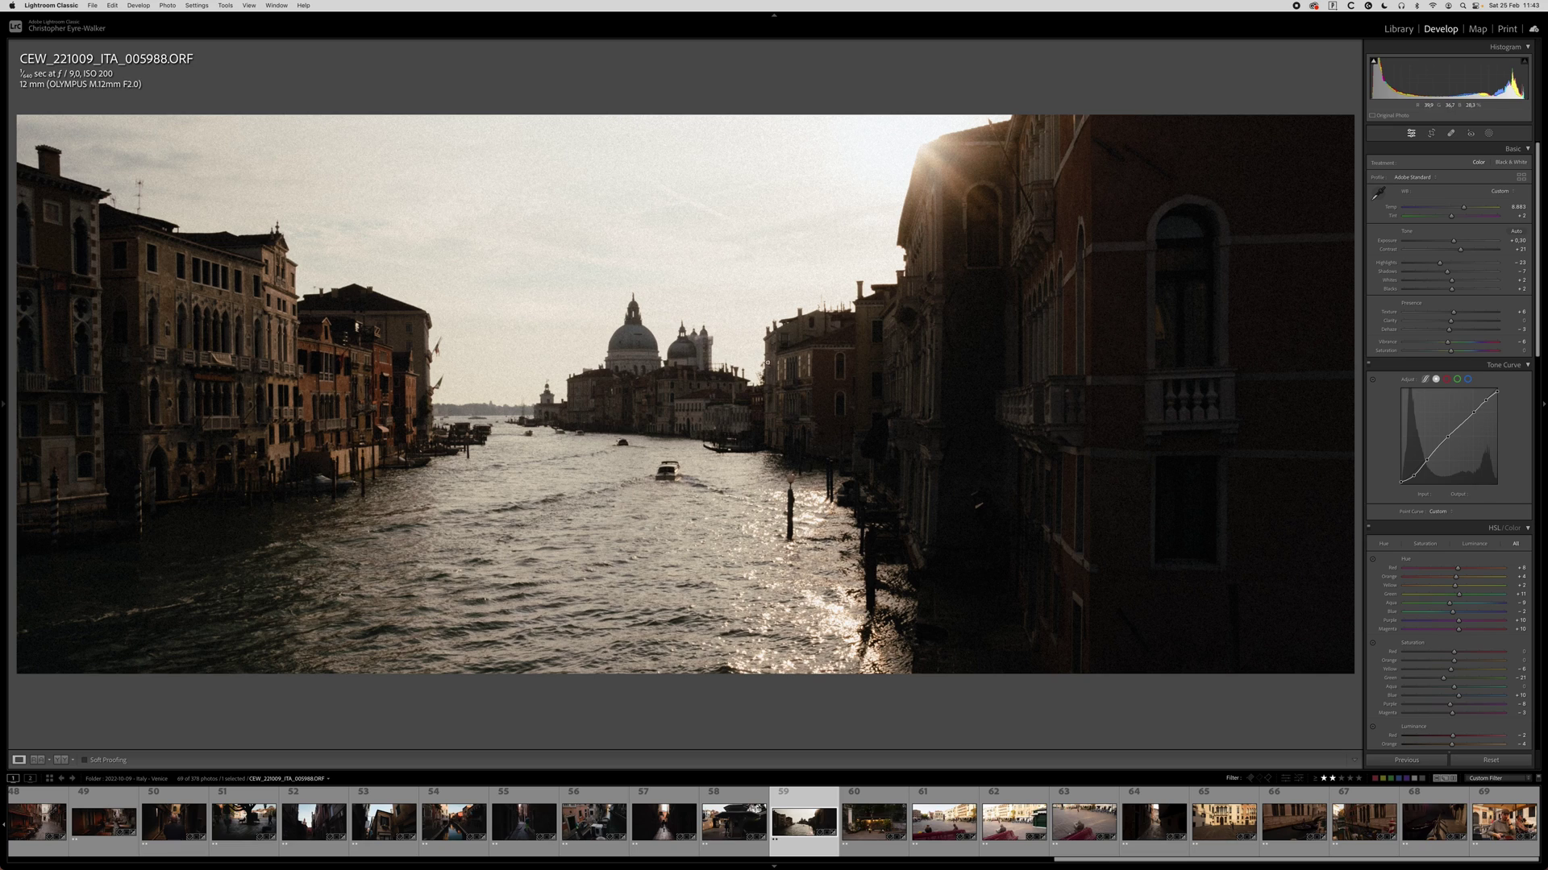
# Check the Grand Canal domes up close, and copy this photo's develop settings to the next photo of the flower stall.
pyautogui.click(681, 323)
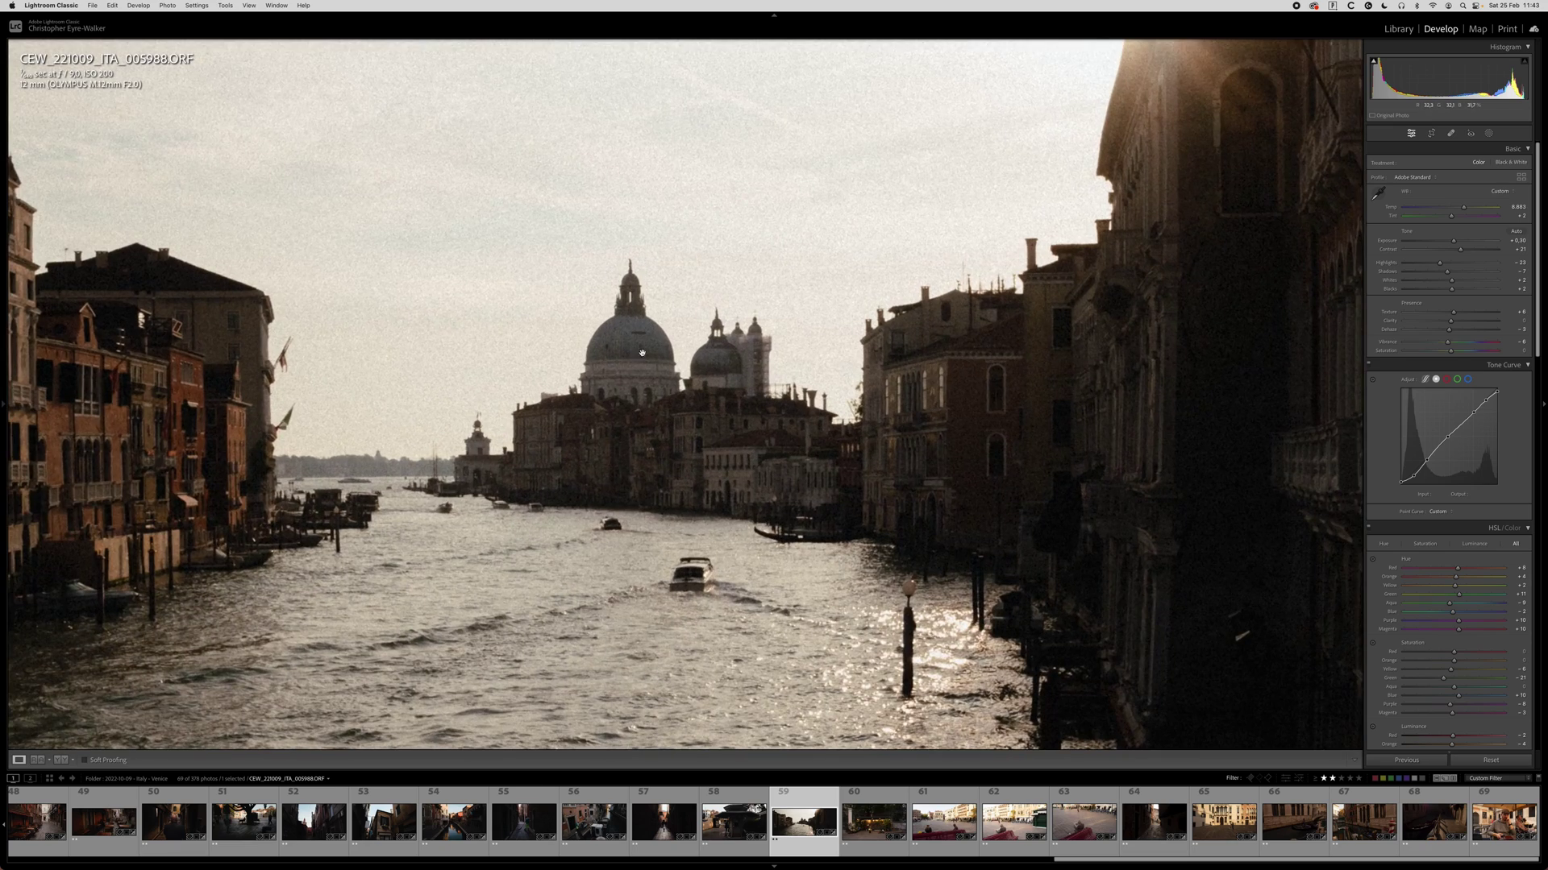
pyautogui.moveTo(608, 382); pyautogui.dragTo(816, 406)
pyautogui.click(944, 376)
pyautogui.press('super+c')
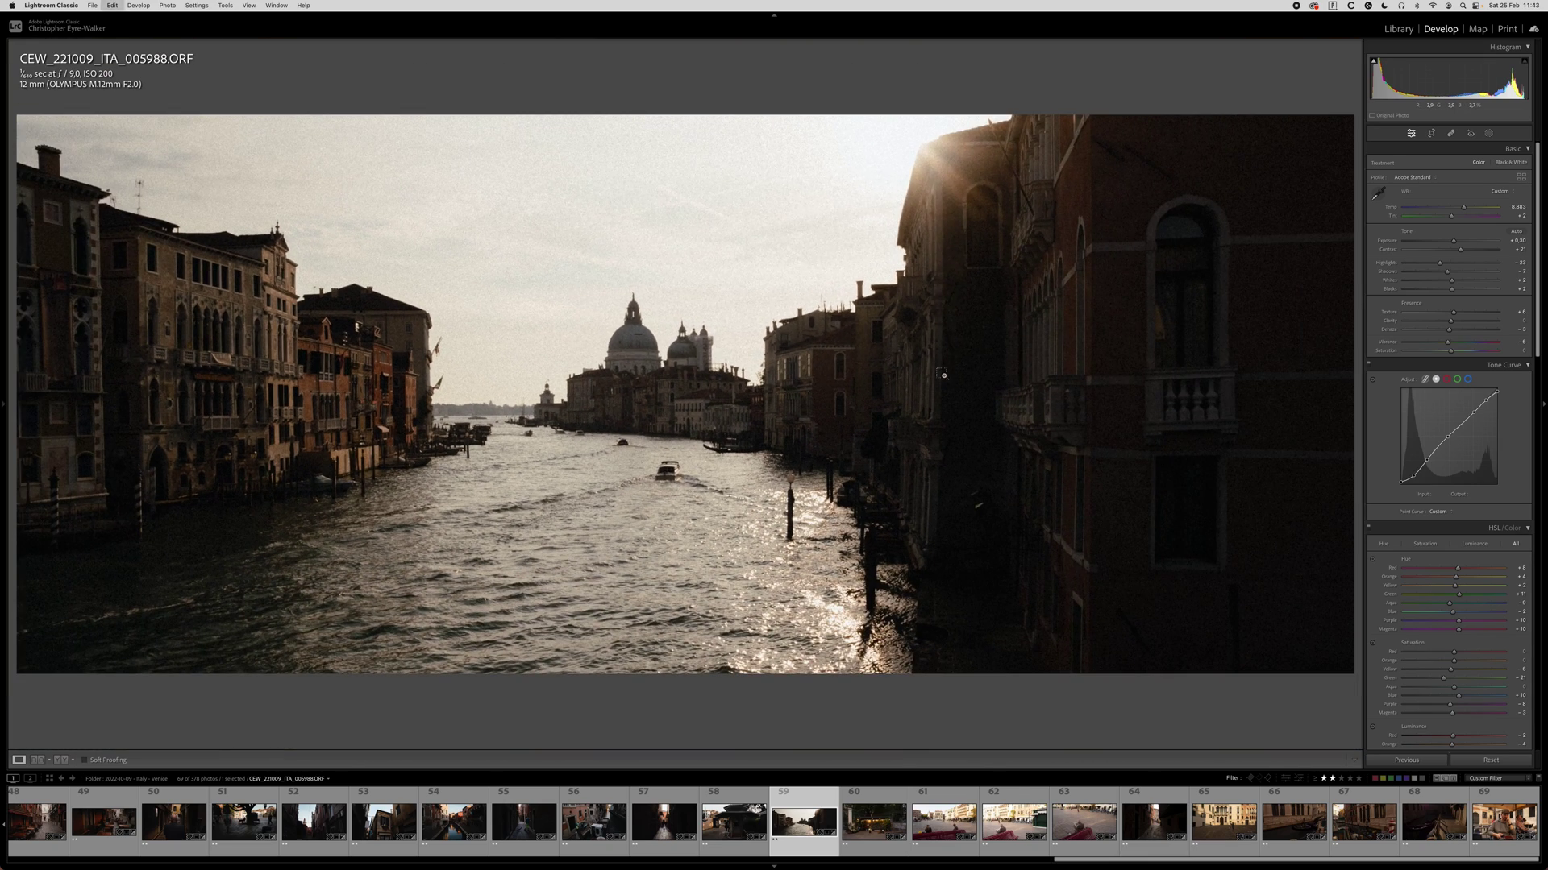
pyautogui.press('Return')
pyautogui.press('Right')
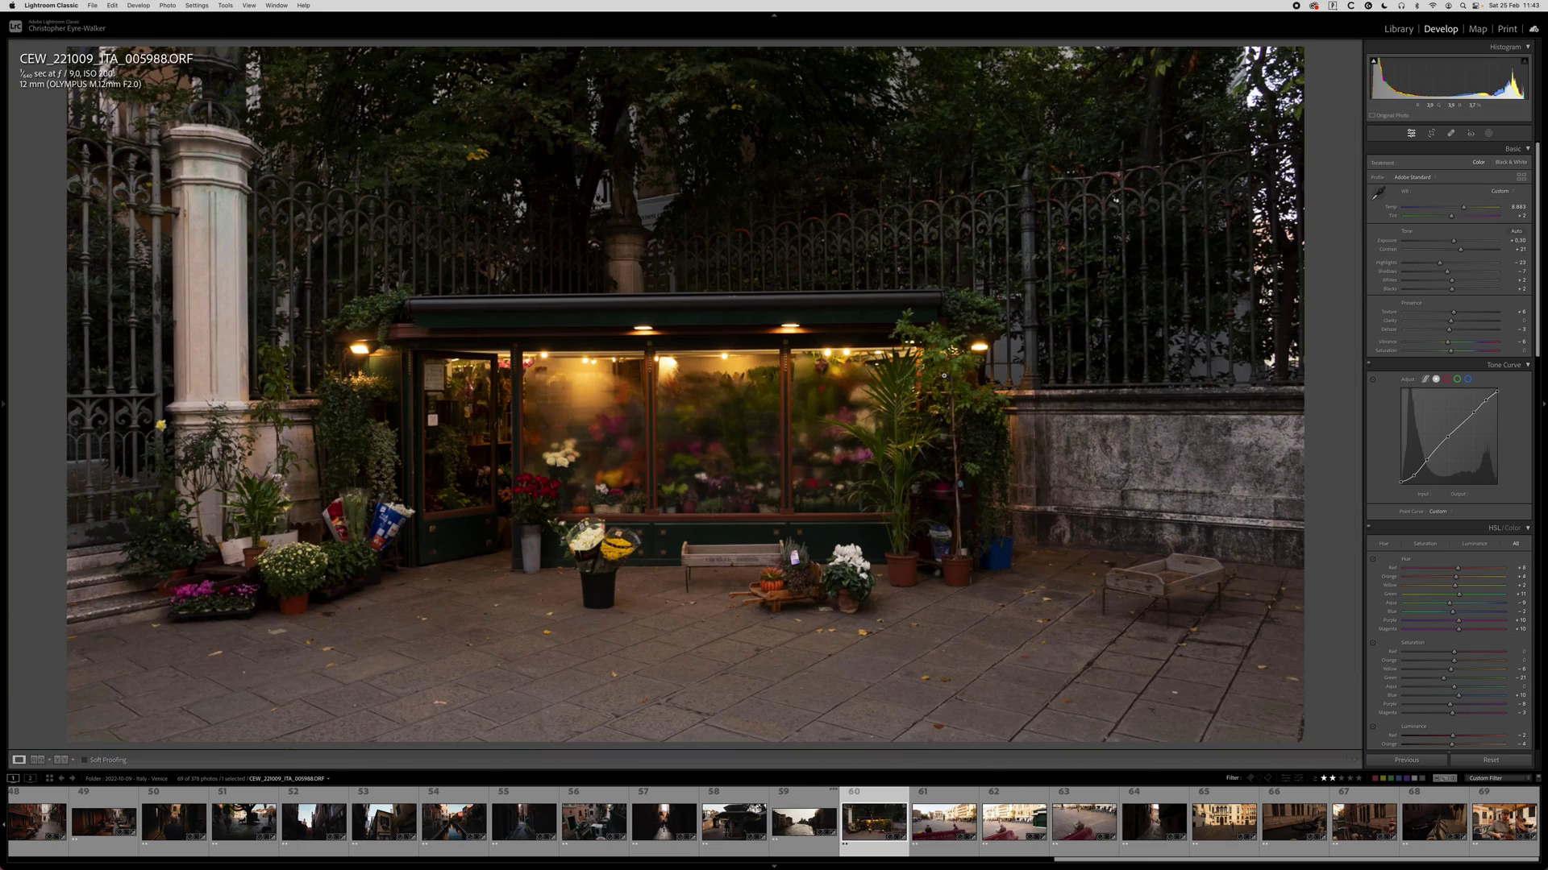
pyautogui.press('super+shift+v')
# Crop the flower stall photo to the 2.39 x 1 aspect ratio and reposition it to frame the stall and pavement.
pyautogui.press('r')
pyautogui.moveTo(649, 278); pyautogui.dragTo(679, 275)
pyautogui.press('r')
pyautogui.press('r')
pyautogui.click(1500, 164)
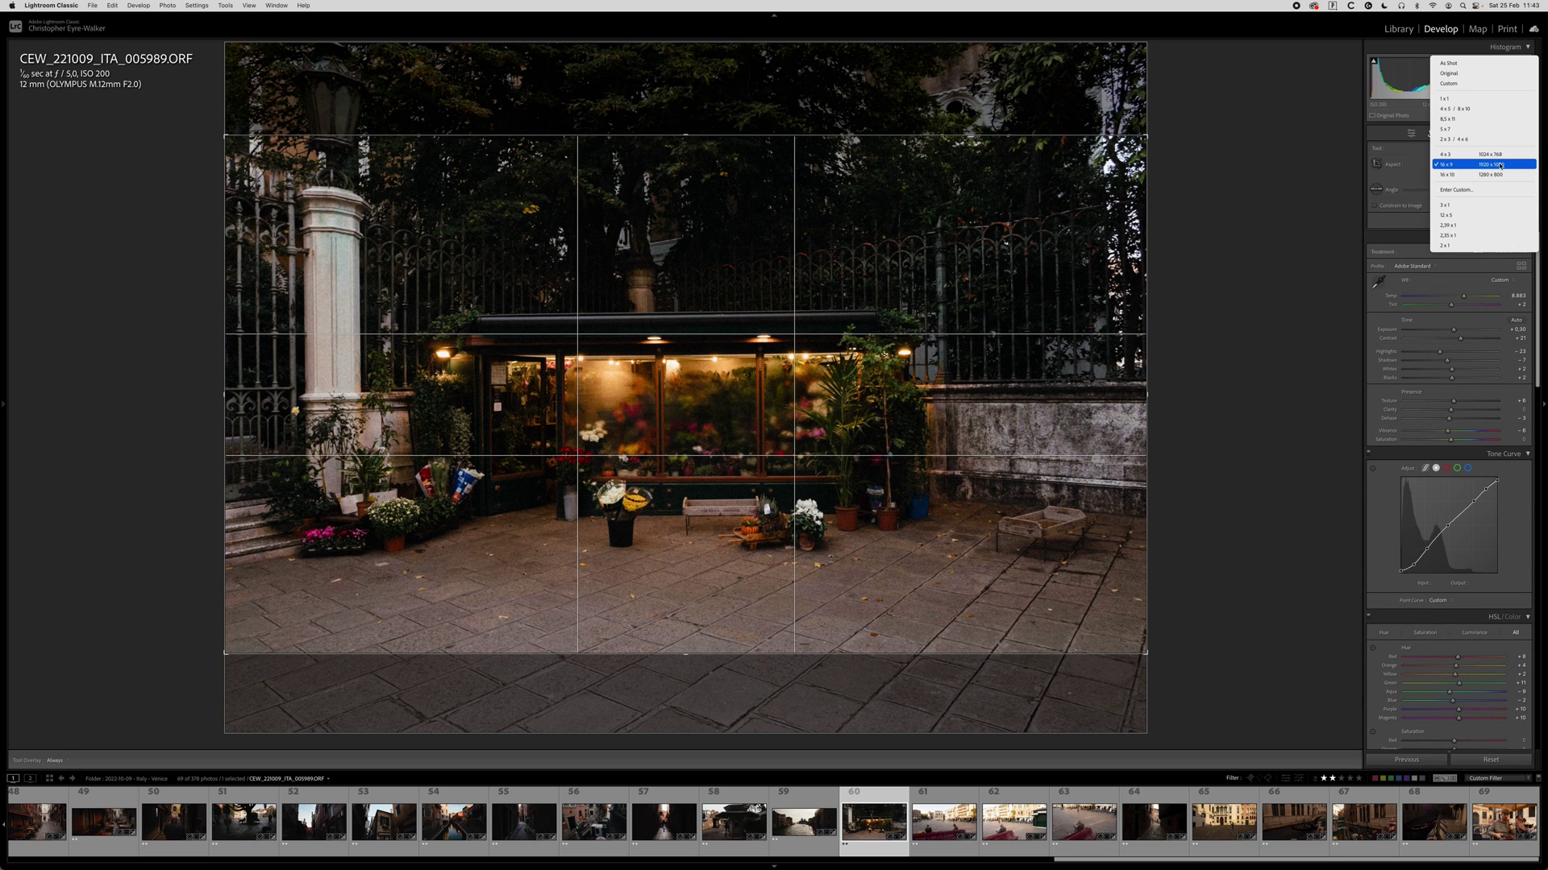
pyautogui.click(1499, 225)
pyautogui.moveTo(824, 346); pyautogui.dragTo(822, 337)
pyautogui.press('r')
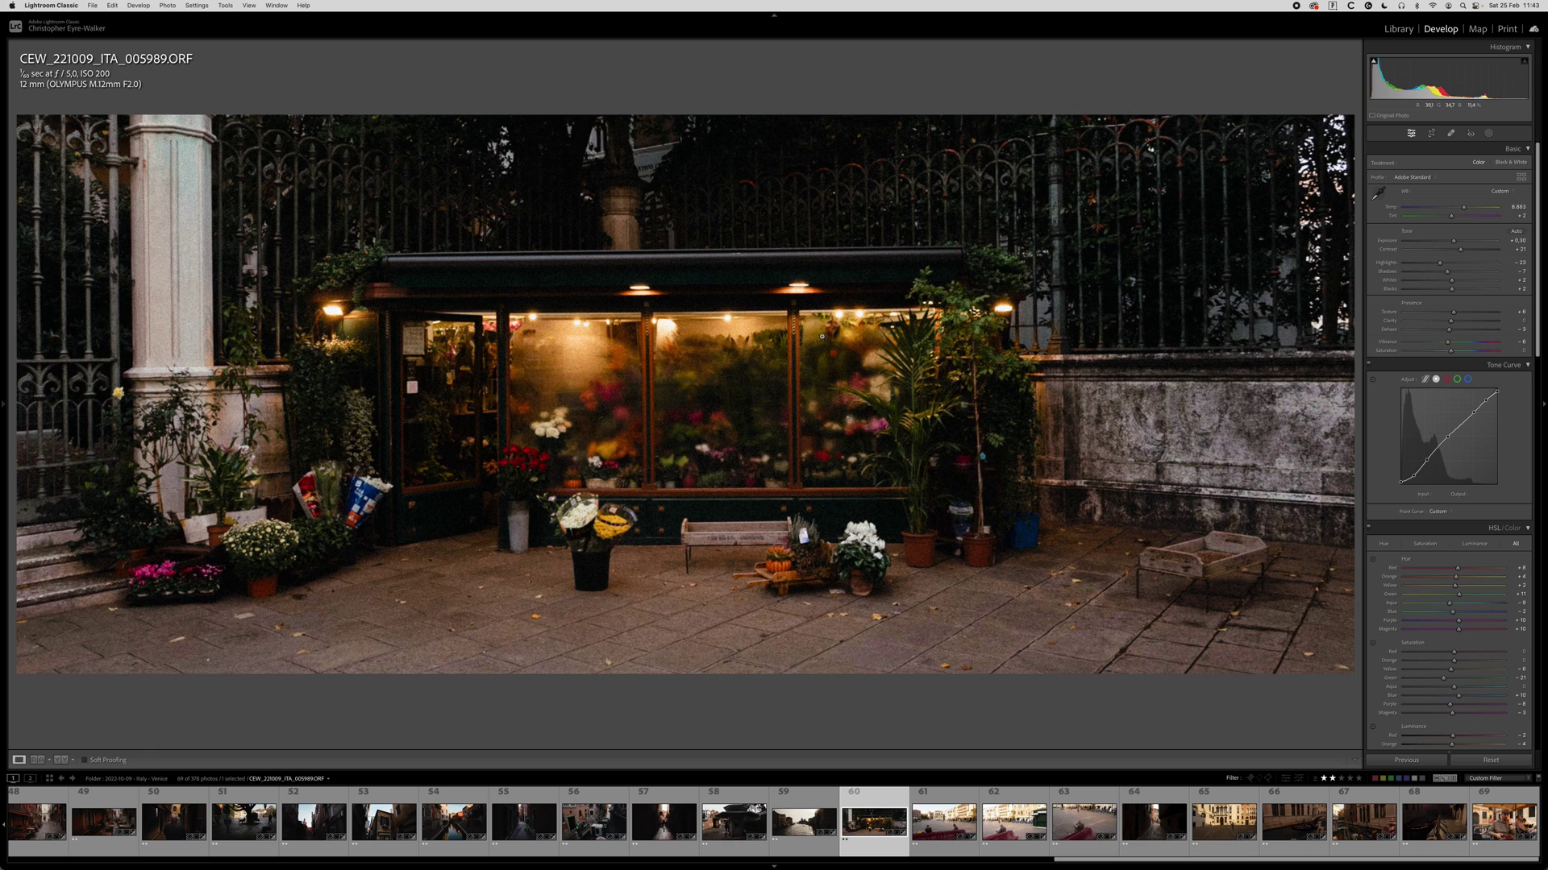
pyautogui.press('r')
pyautogui.moveTo(774, 326); pyautogui.dragTo(748, 311)
pyautogui.press('r')
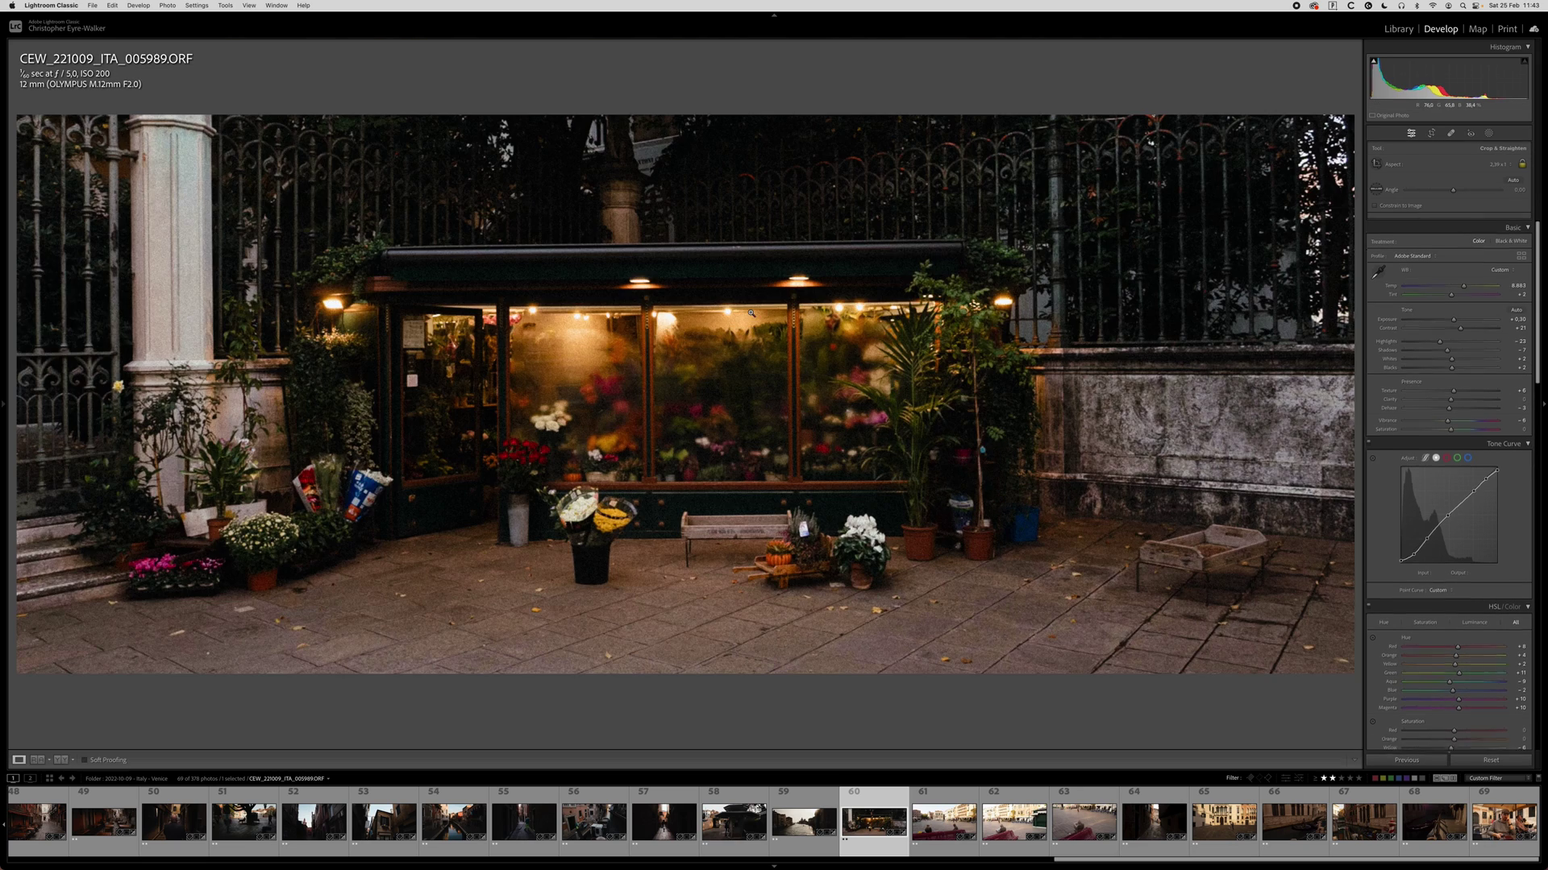
# Add a linear gradient mask over the pavement in front of the flower stall and lower its exposure.
pyautogui.press('m')
pyautogui.moveTo(698, 717); pyautogui.dragTo(688, 292)
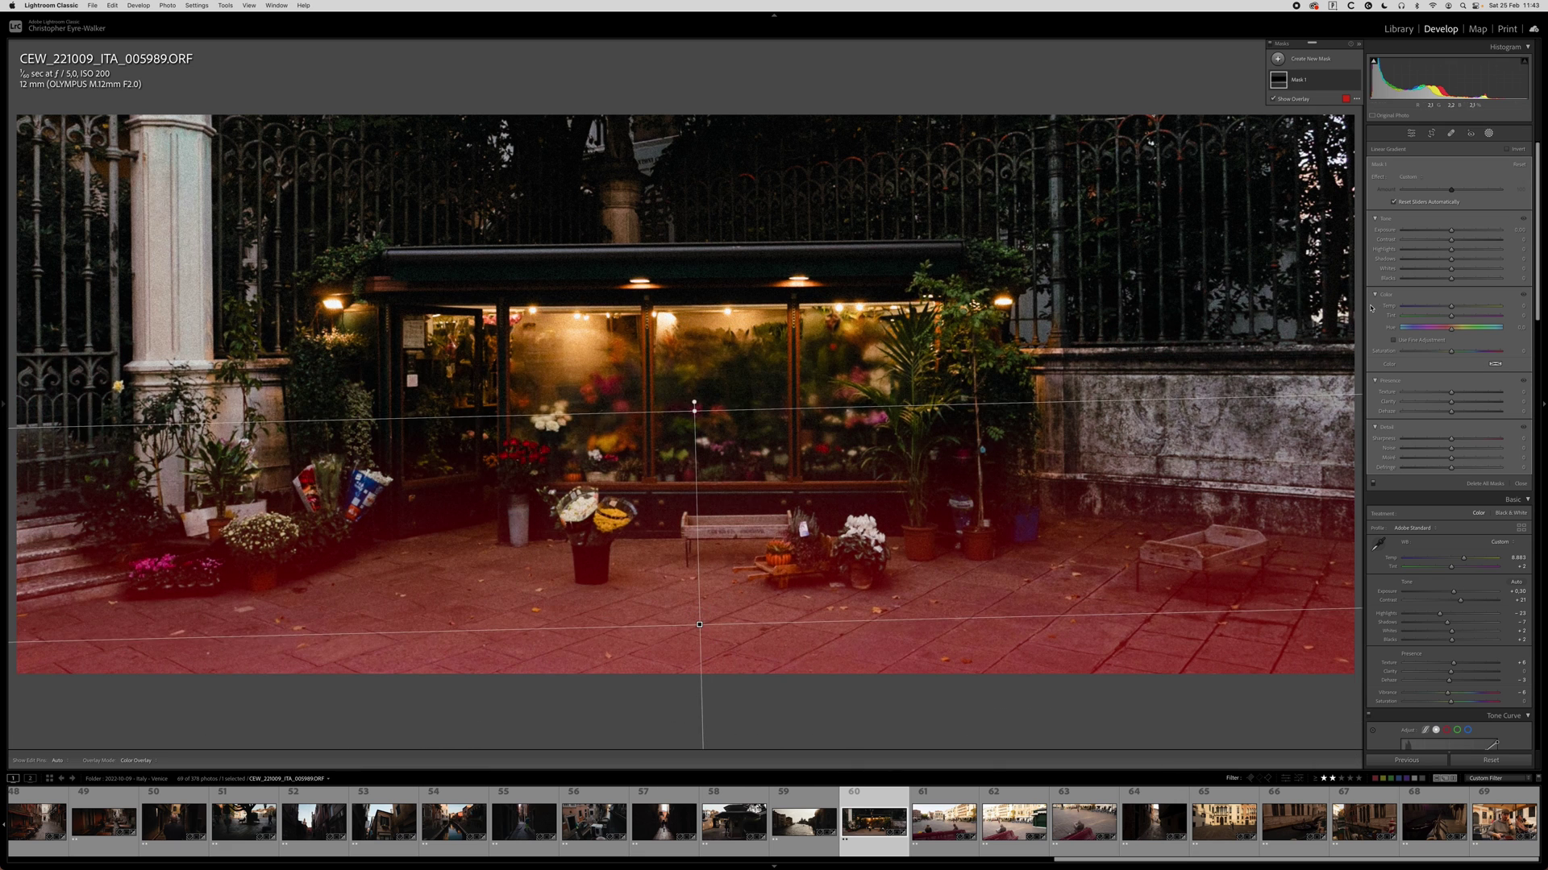
pyautogui.click(1450, 231)
pyautogui.moveTo(1451, 231); pyautogui.dragTo(1438, 231)
# Add a wide radial gradient mask over the flower stall with slightly raised exposure and highlights and reduced contrast.
pyautogui.hotkey('shift', 'm')
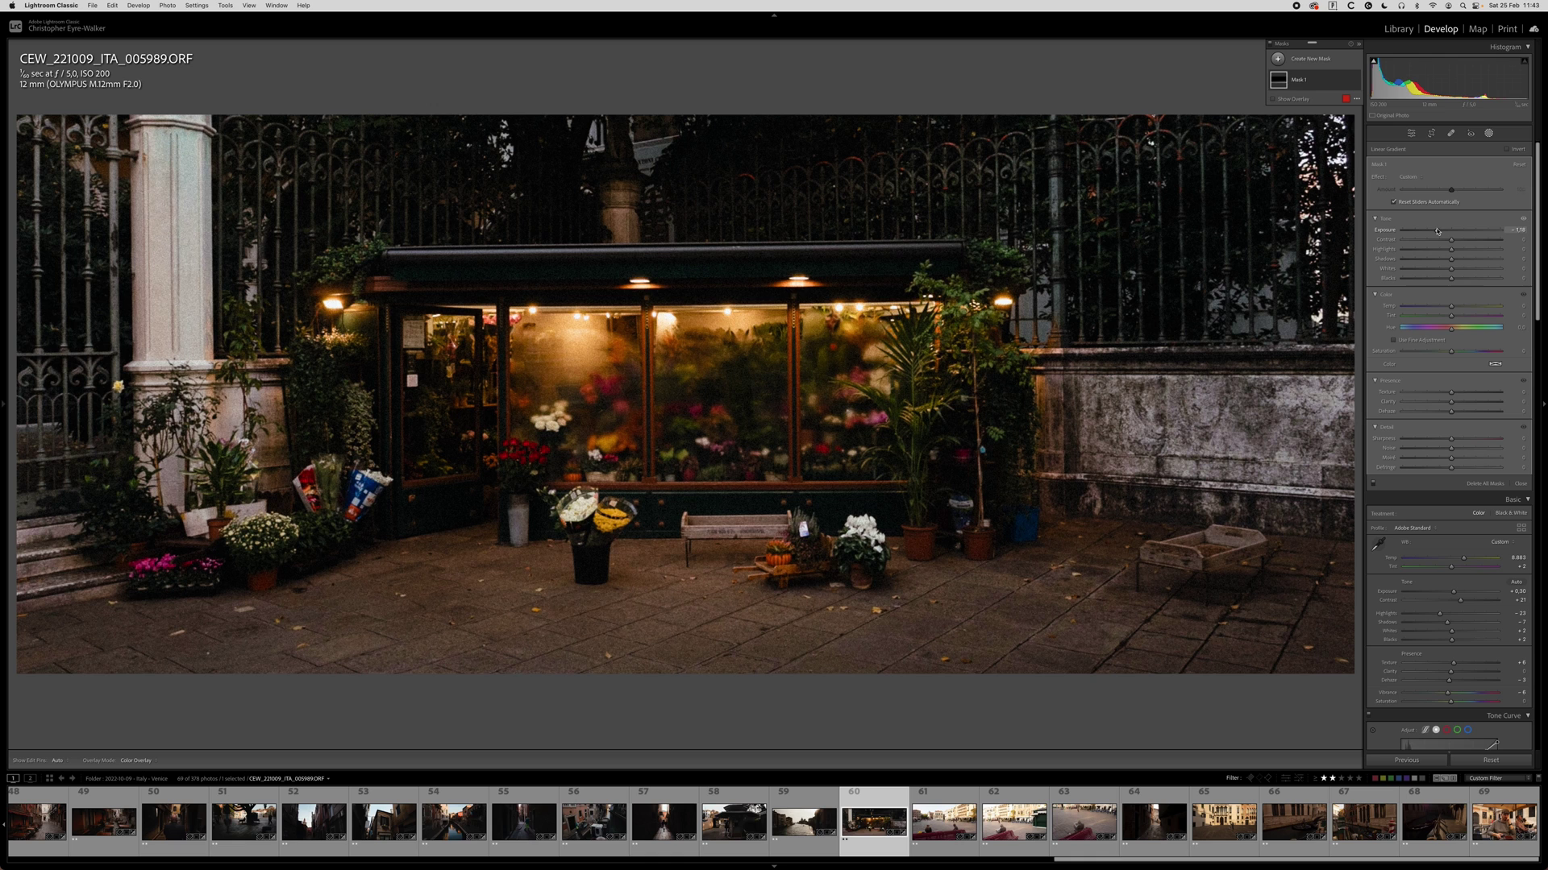
pyautogui.moveTo(641, 412); pyautogui.dragTo(641, 625)
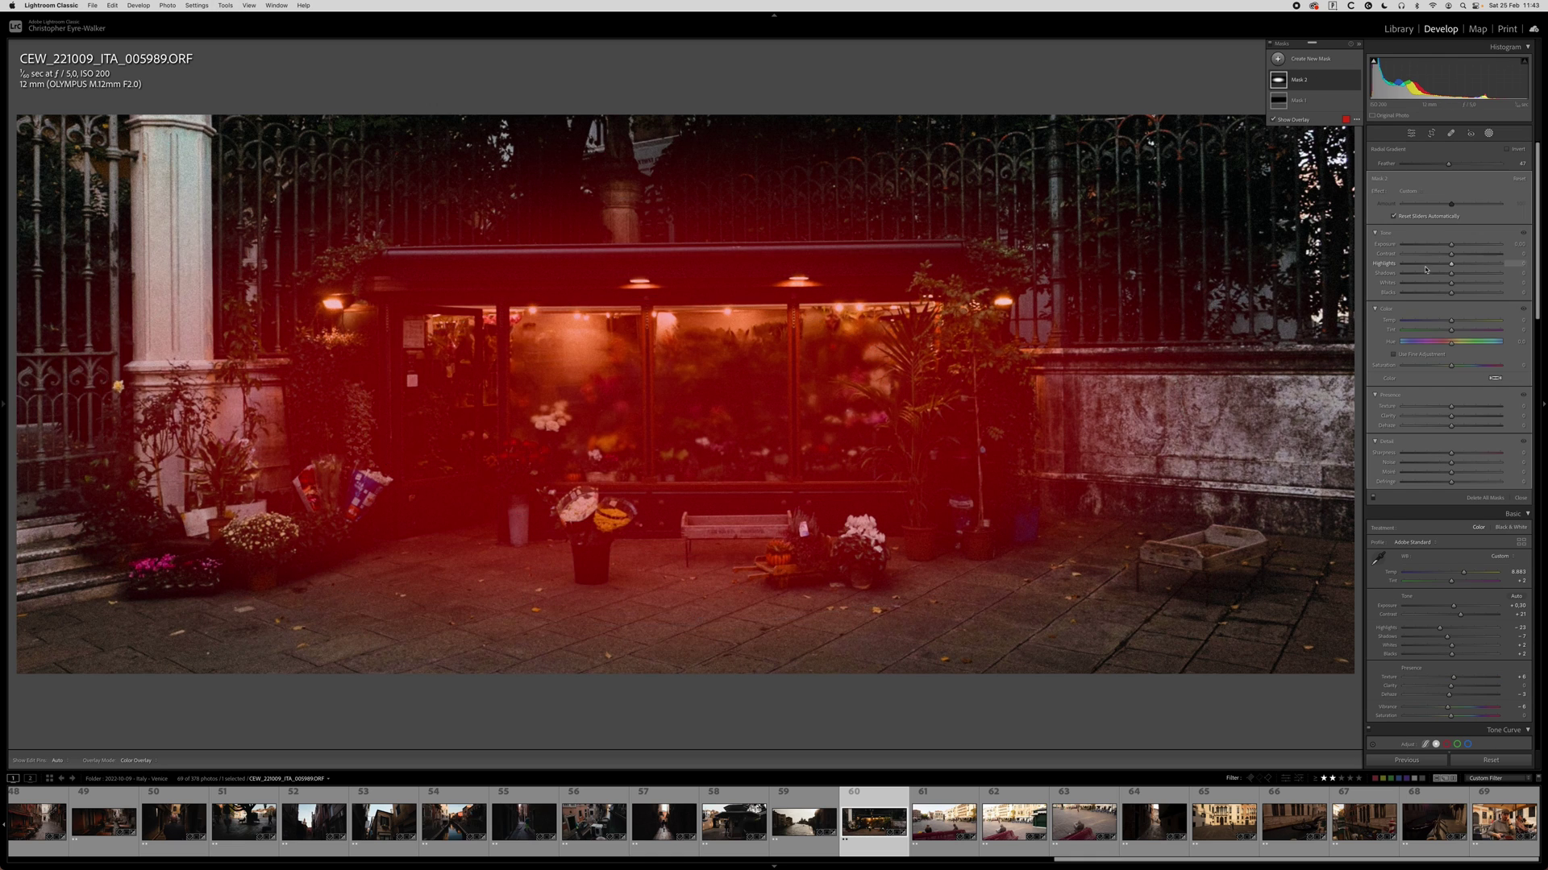
pyautogui.moveTo(1451, 264)
pyautogui.mouseDown()
pyautogui.moveTo(1466, 266)
pyautogui.moveTo(1433, 257)
pyautogui.moveTo(1456, 247)
pyautogui.mouseUp()
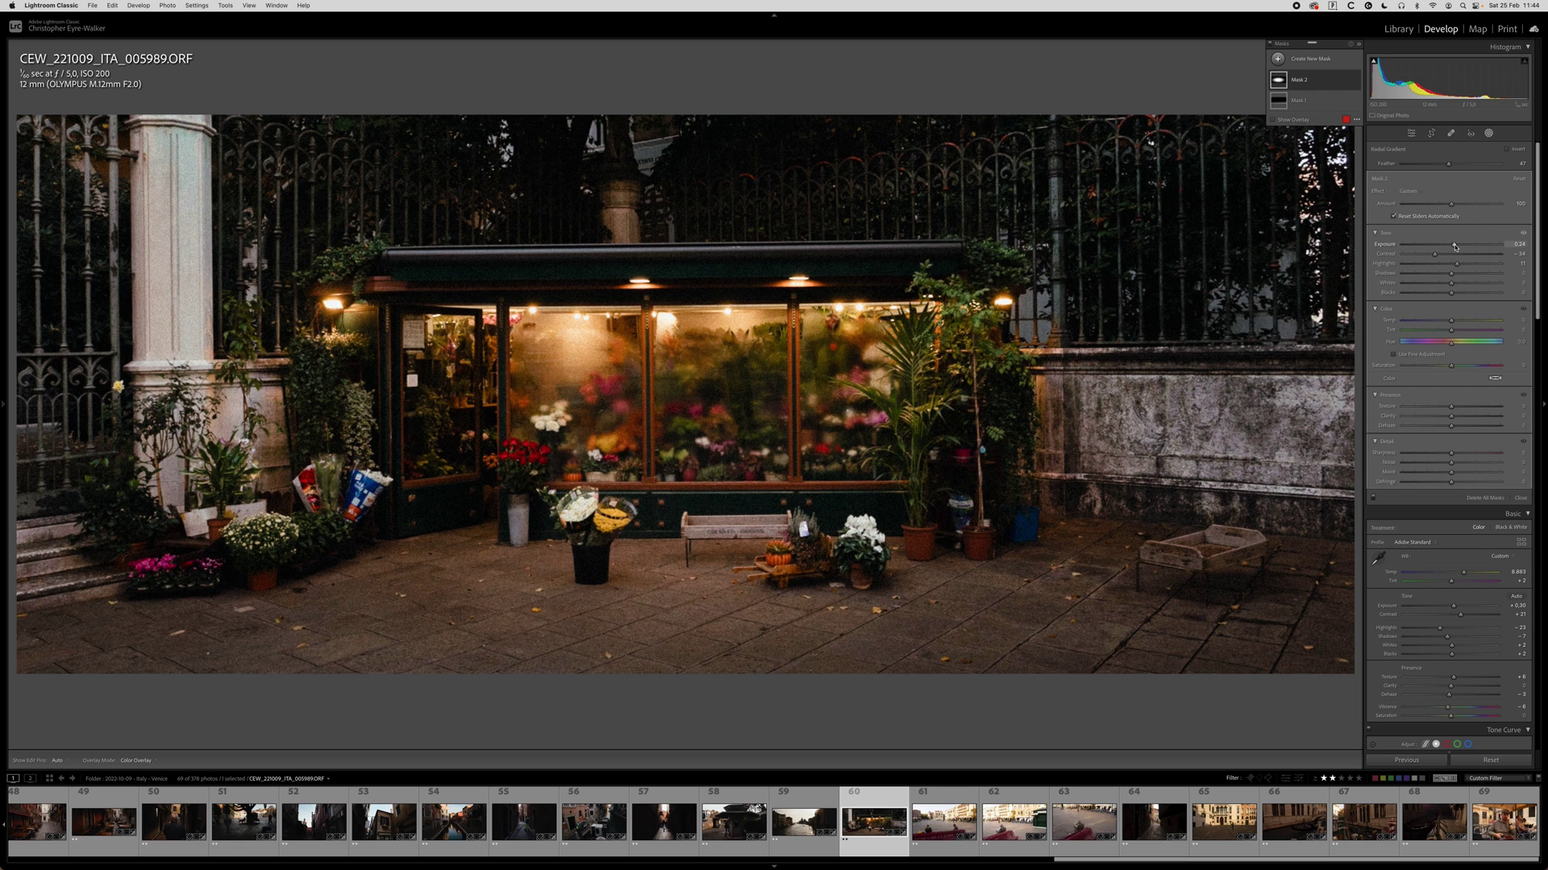
# Cool the flower stall photo's overall color temperature slightly, and check the window, flowers and pavement up close.
pyautogui.hotkey('shift', 'w')
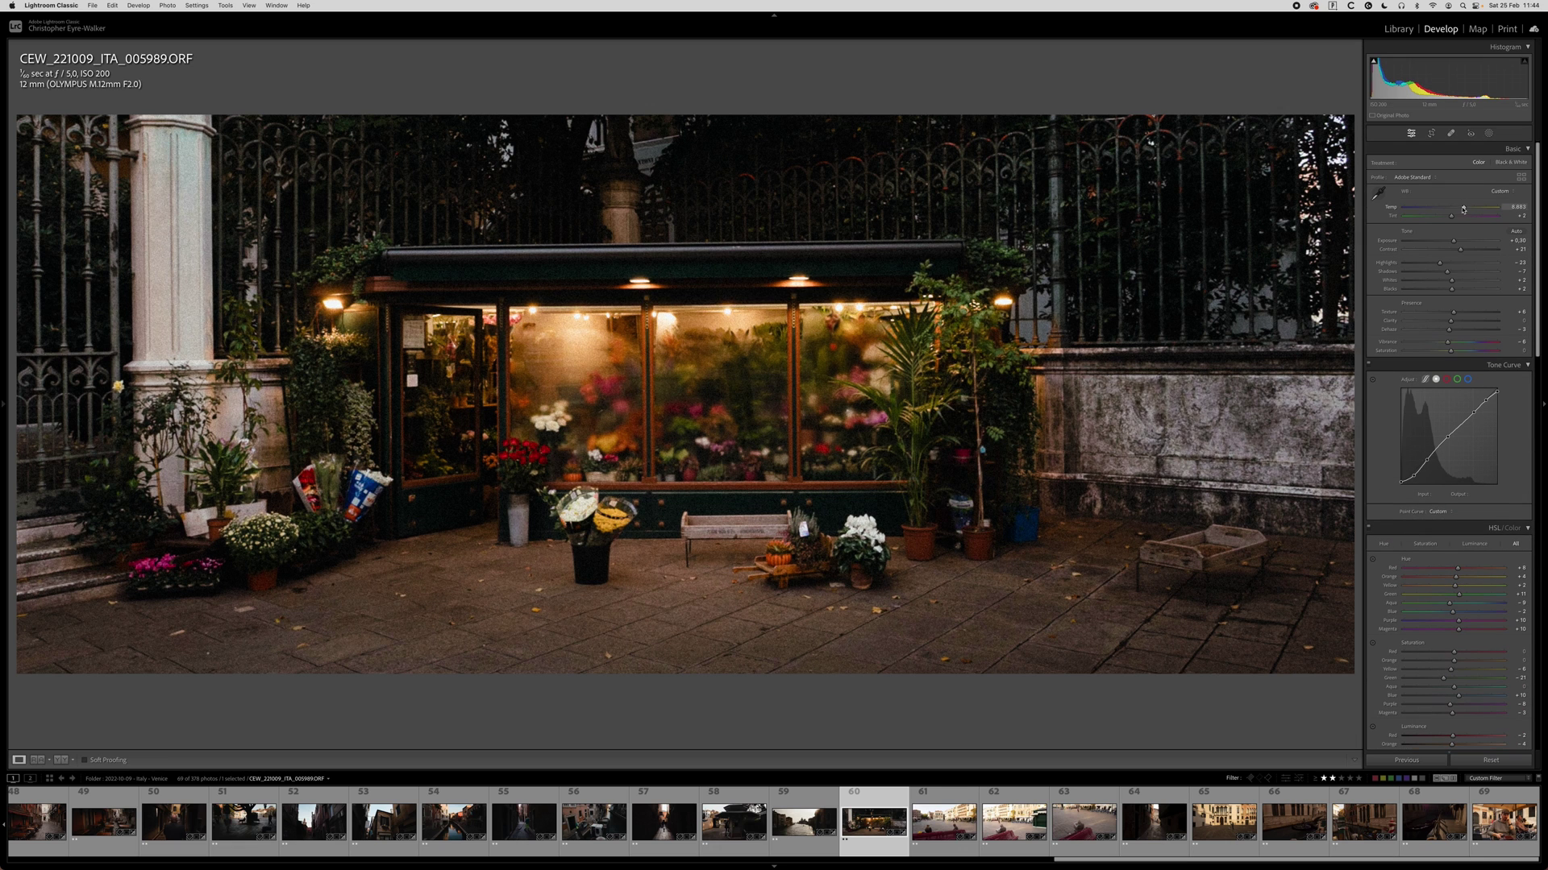
pyautogui.moveTo(1465, 208); pyautogui.dragTo(1456, 207)
pyautogui.click(846, 446)
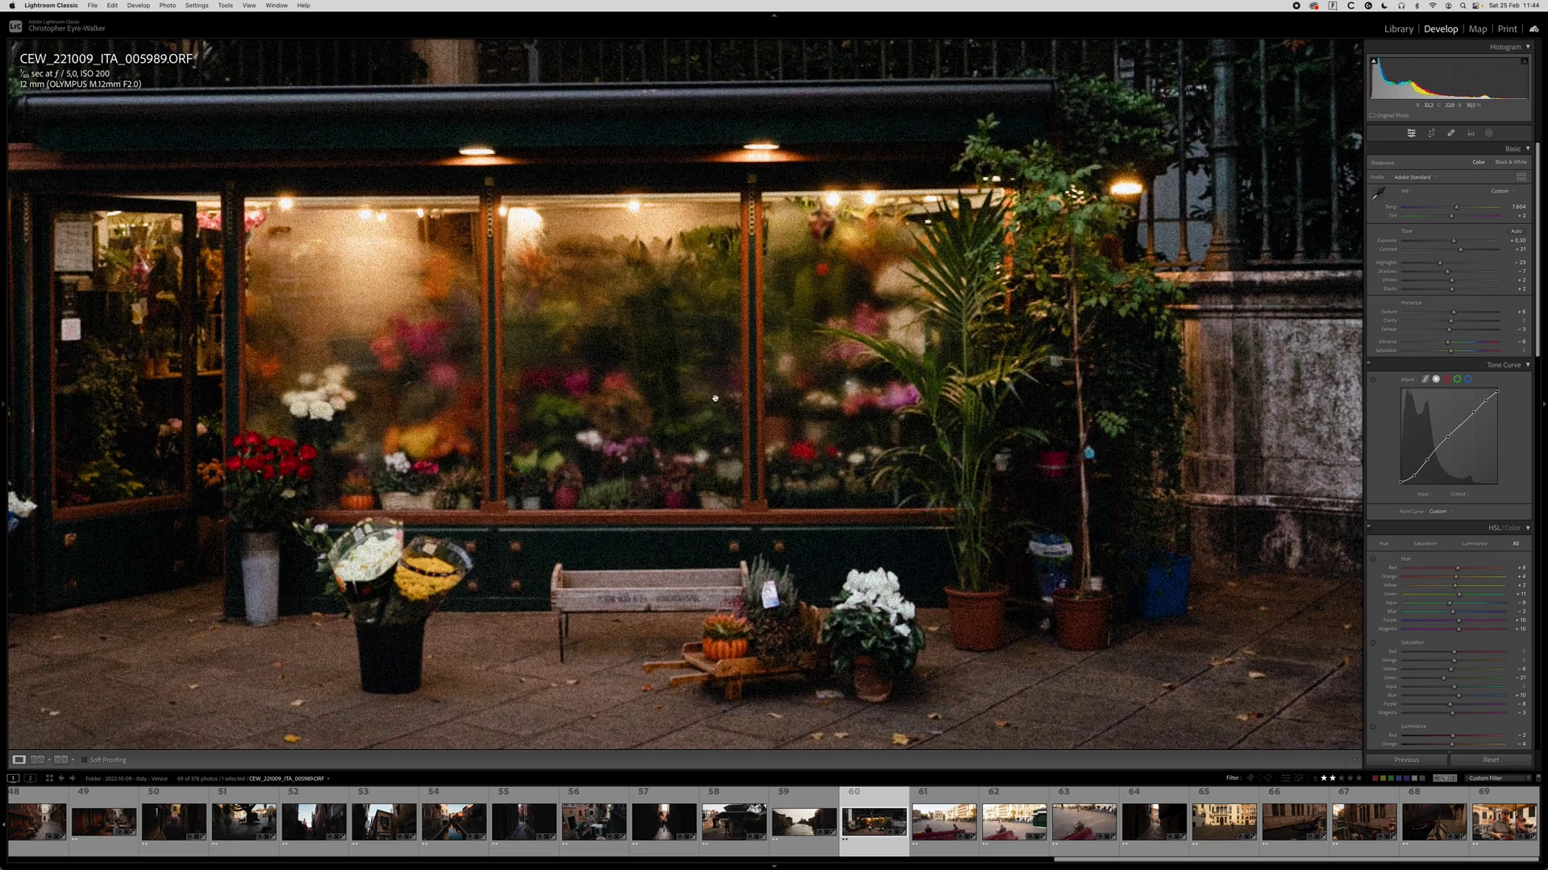
pyautogui.moveTo(353, 345); pyautogui.dragTo(721, 422)
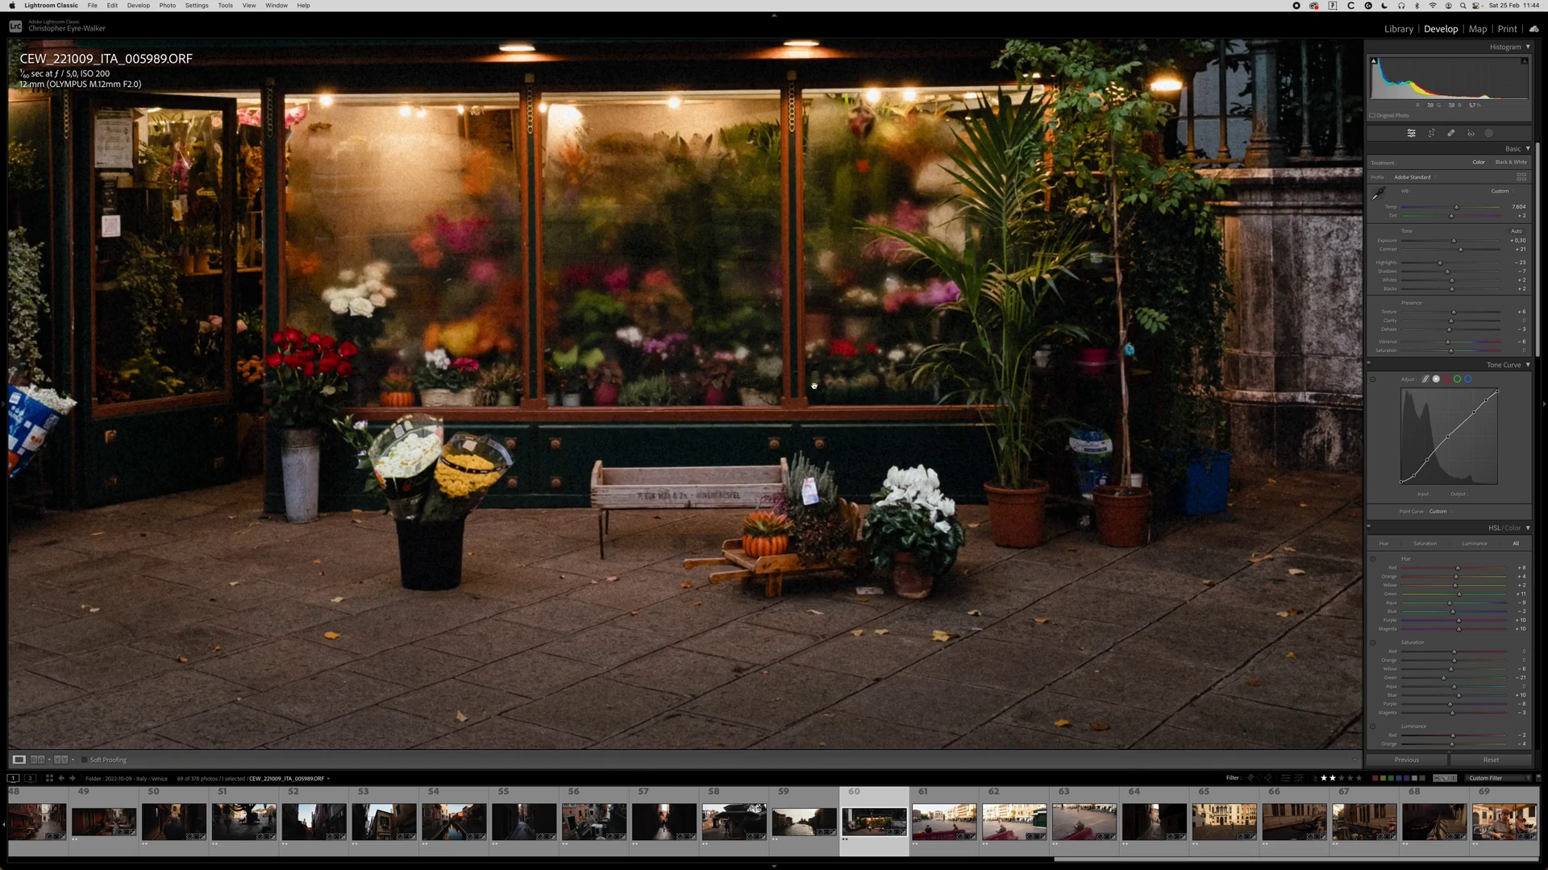
pyautogui.moveTo(511, 324); pyautogui.dragTo(1074, 243)
pyautogui.click(1073, 243)
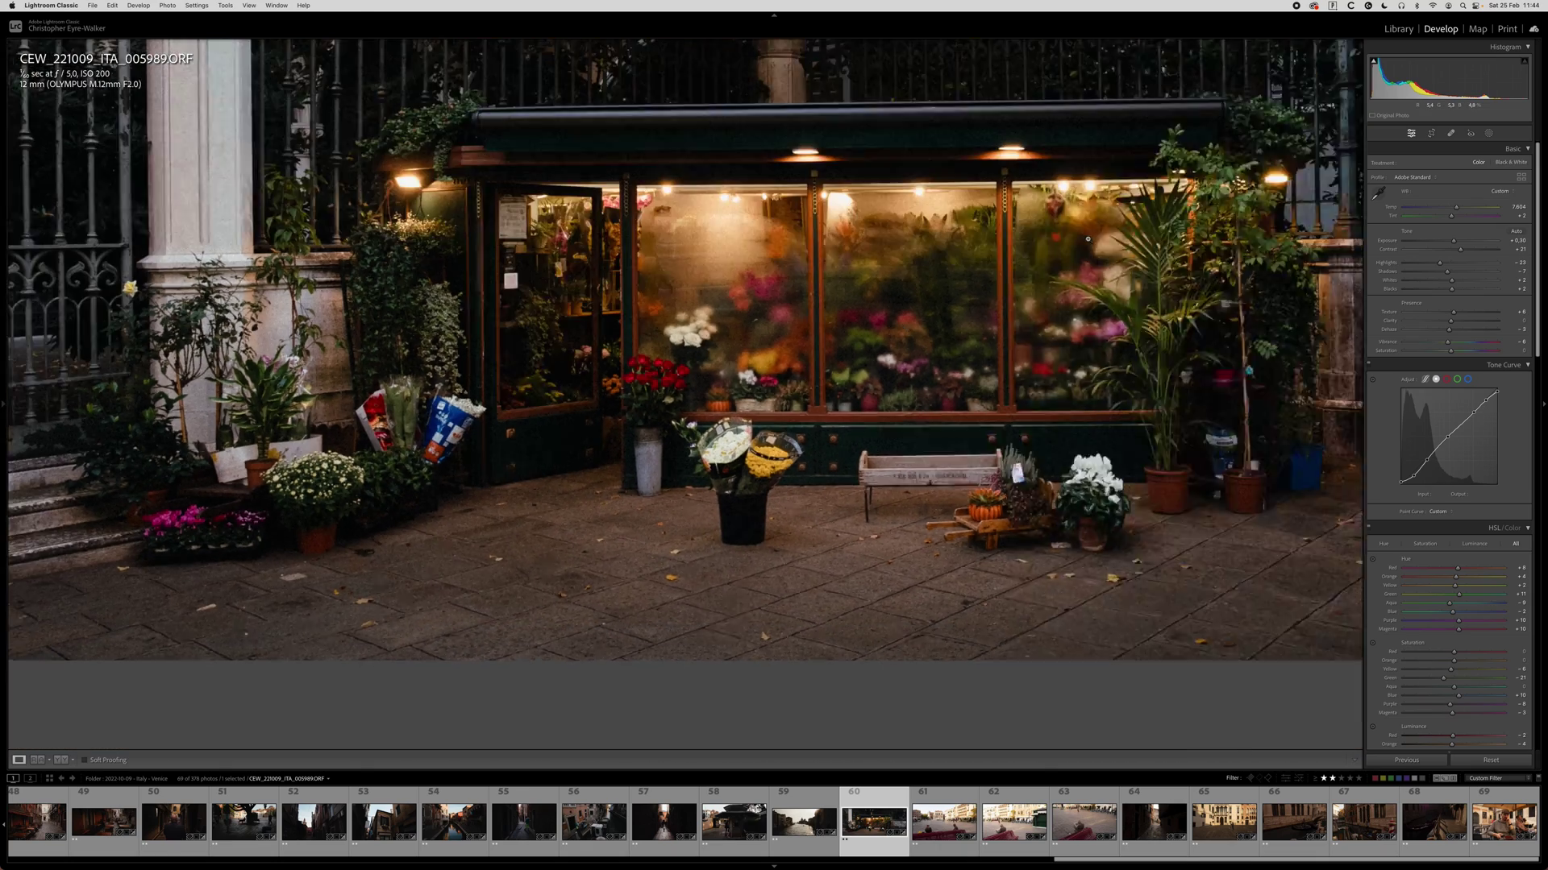
# Copy the flower stall photo's develop settings to the photo of the man reading a newspaper, and check its crop.
pyautogui.press('super+shift+c')
pyautogui.press('Return')
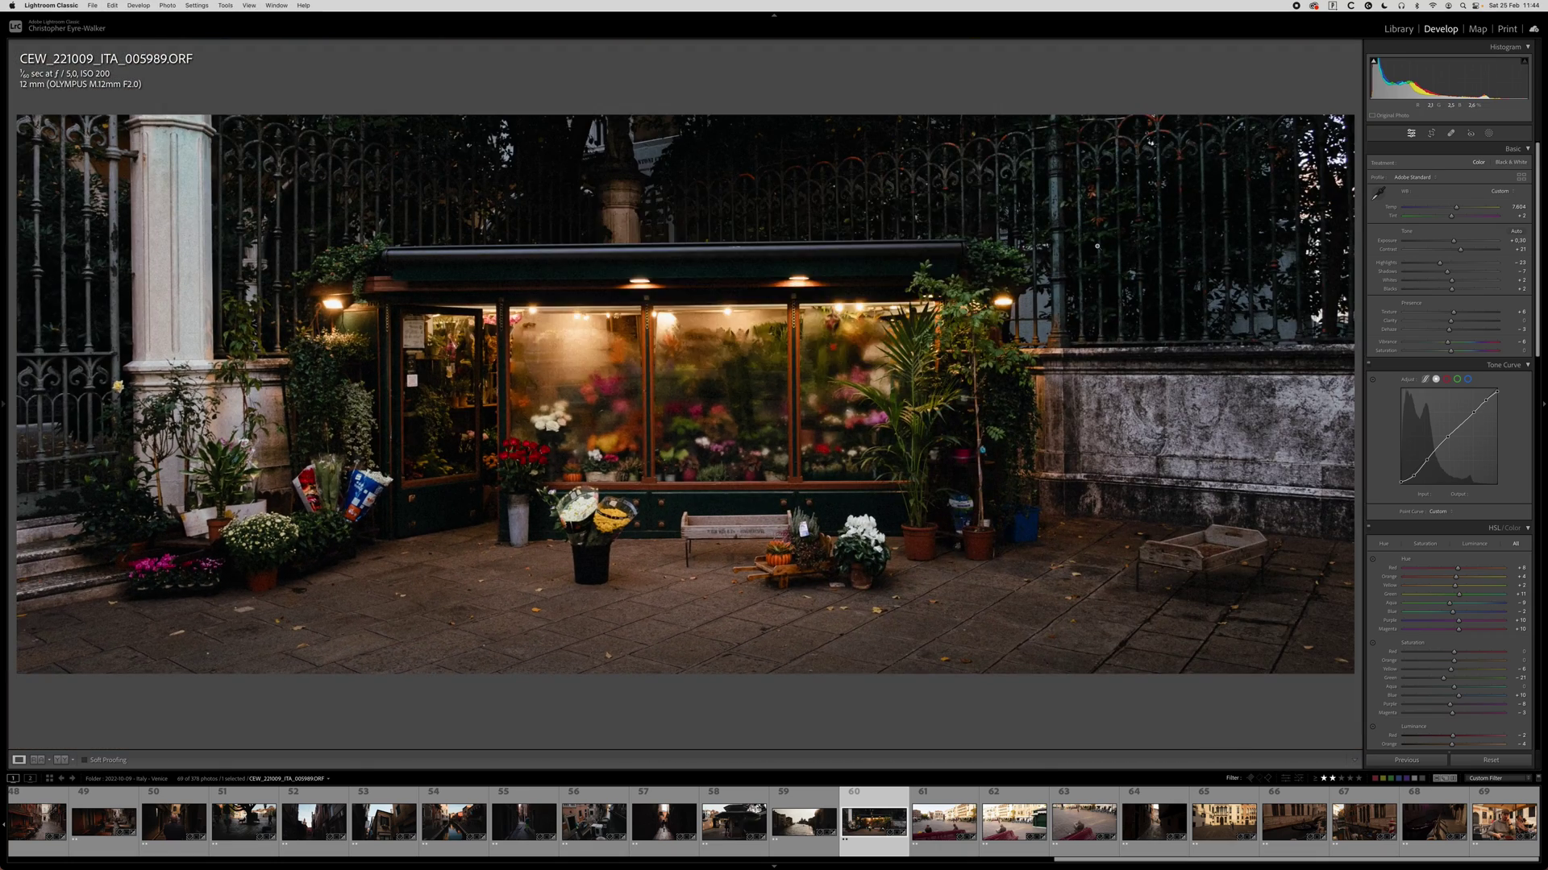
pyautogui.press('Right')
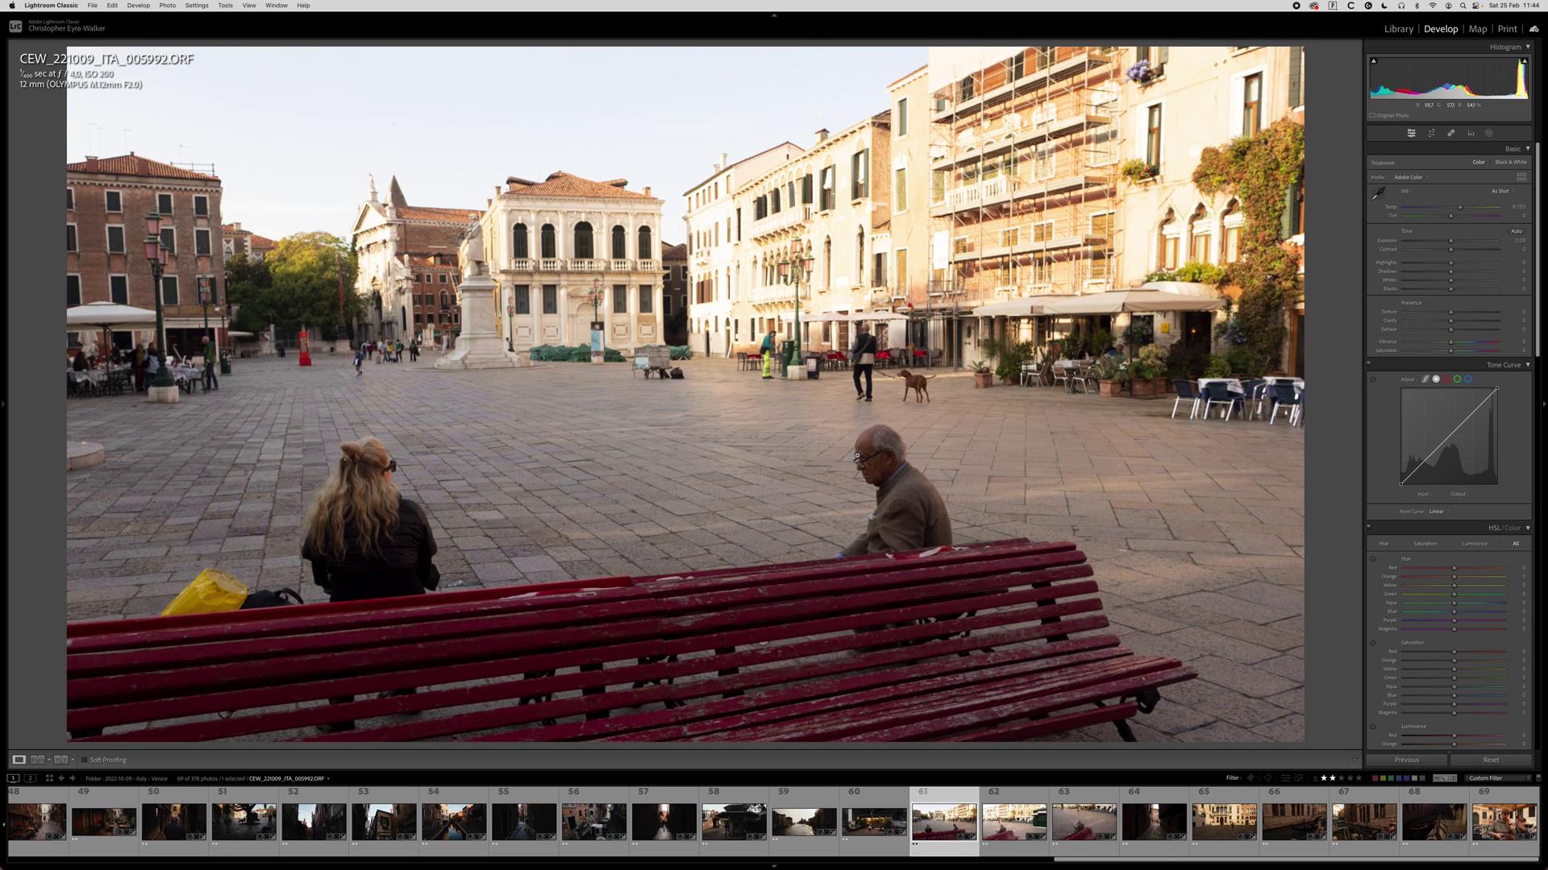
pyautogui.press('Right')
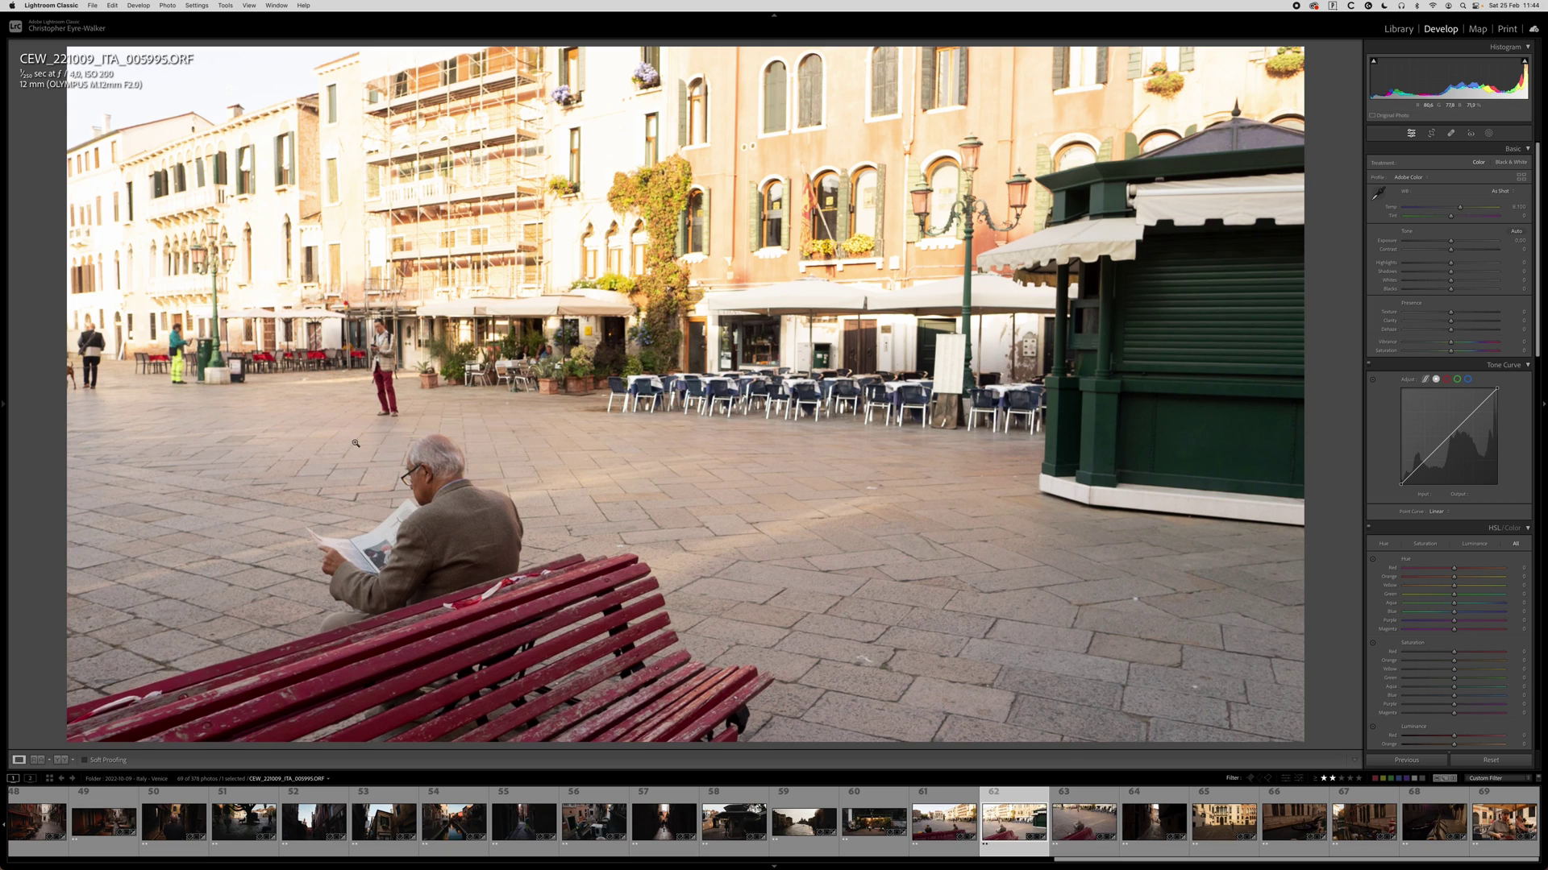
pyautogui.press('r')
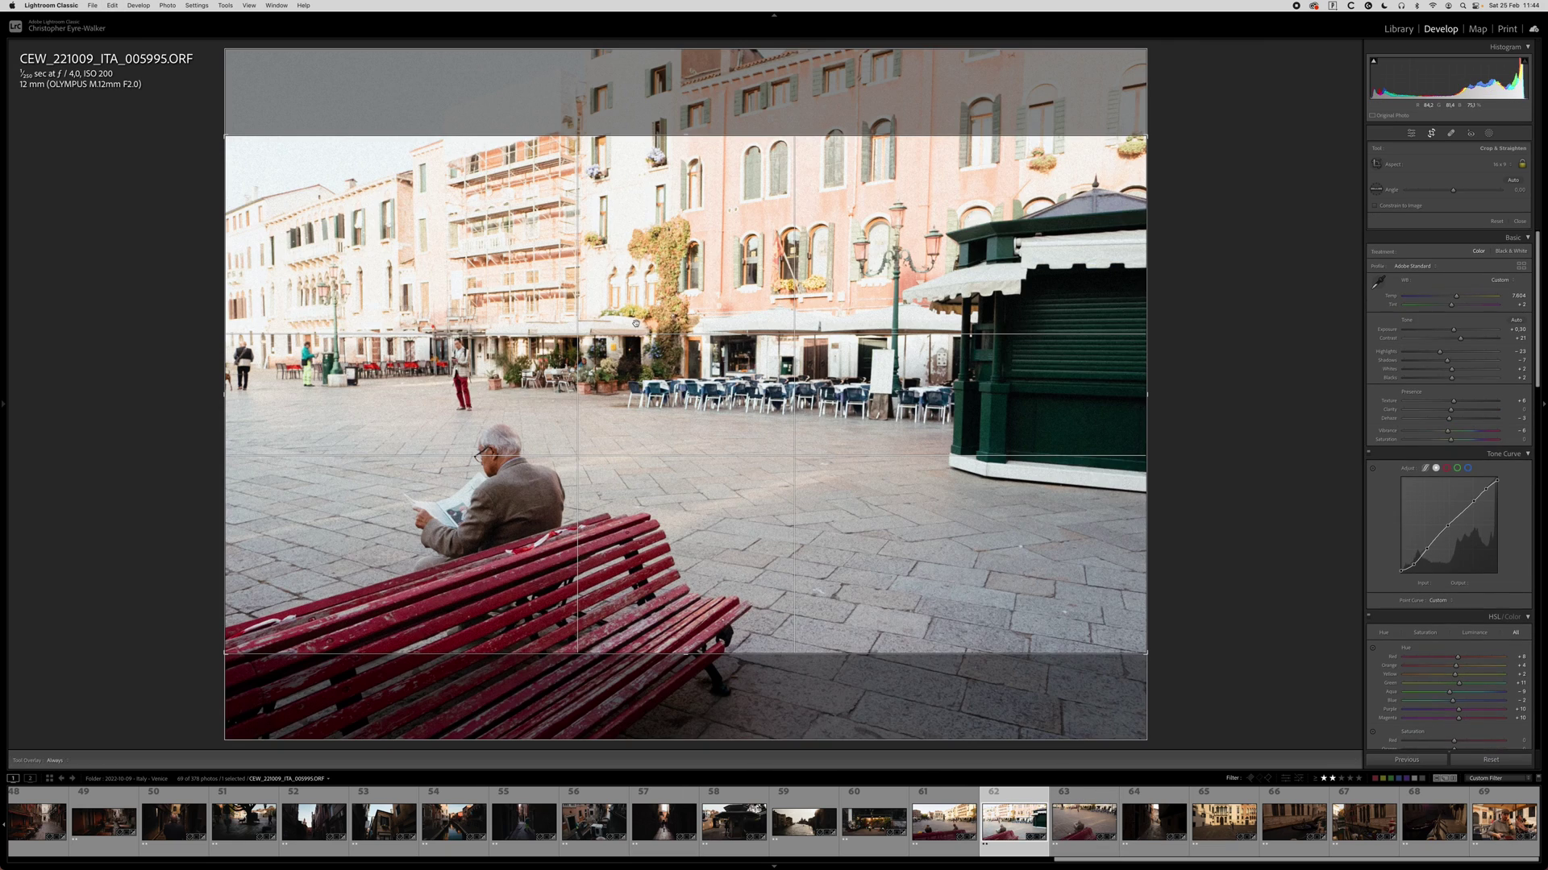
pyautogui.press('Return')
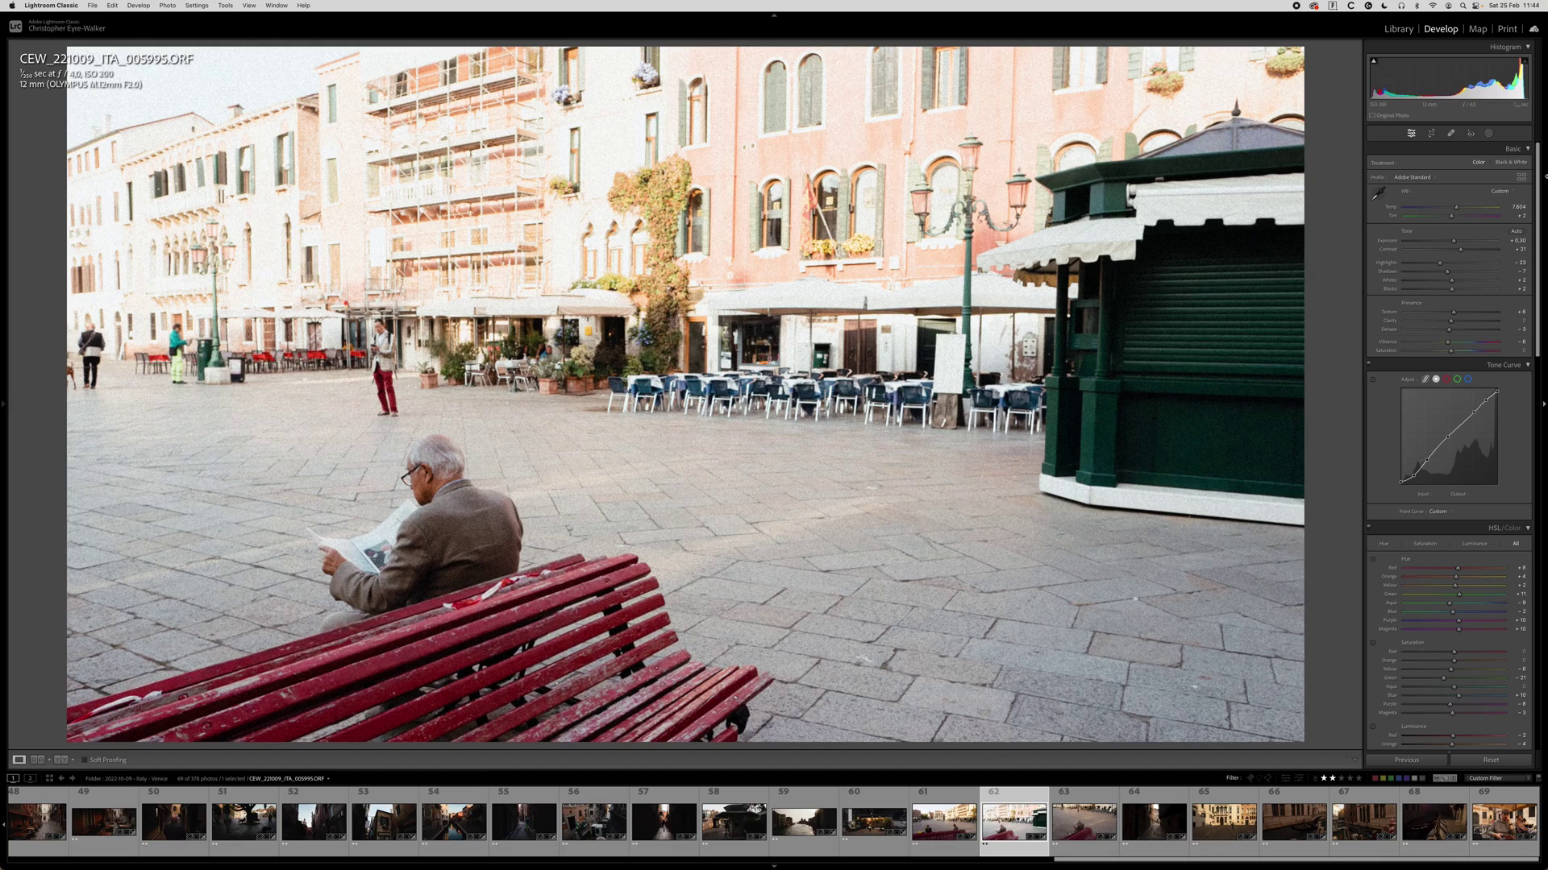
# Lower the newspaper reader photo's exposure to about -1.85, and brighten the shaded square slightly with a linear gradient mask.
pyautogui.moveTo(1459, 241)
pyautogui.mouseDown()
pyautogui.moveTo(1392, 264)
pyautogui.moveTo(1463, 256)
pyautogui.moveTo(1403, 264)
pyautogui.moveTo(1453, 244)
pyautogui.moveTo(1433, 241)
pyautogui.mouseUp()
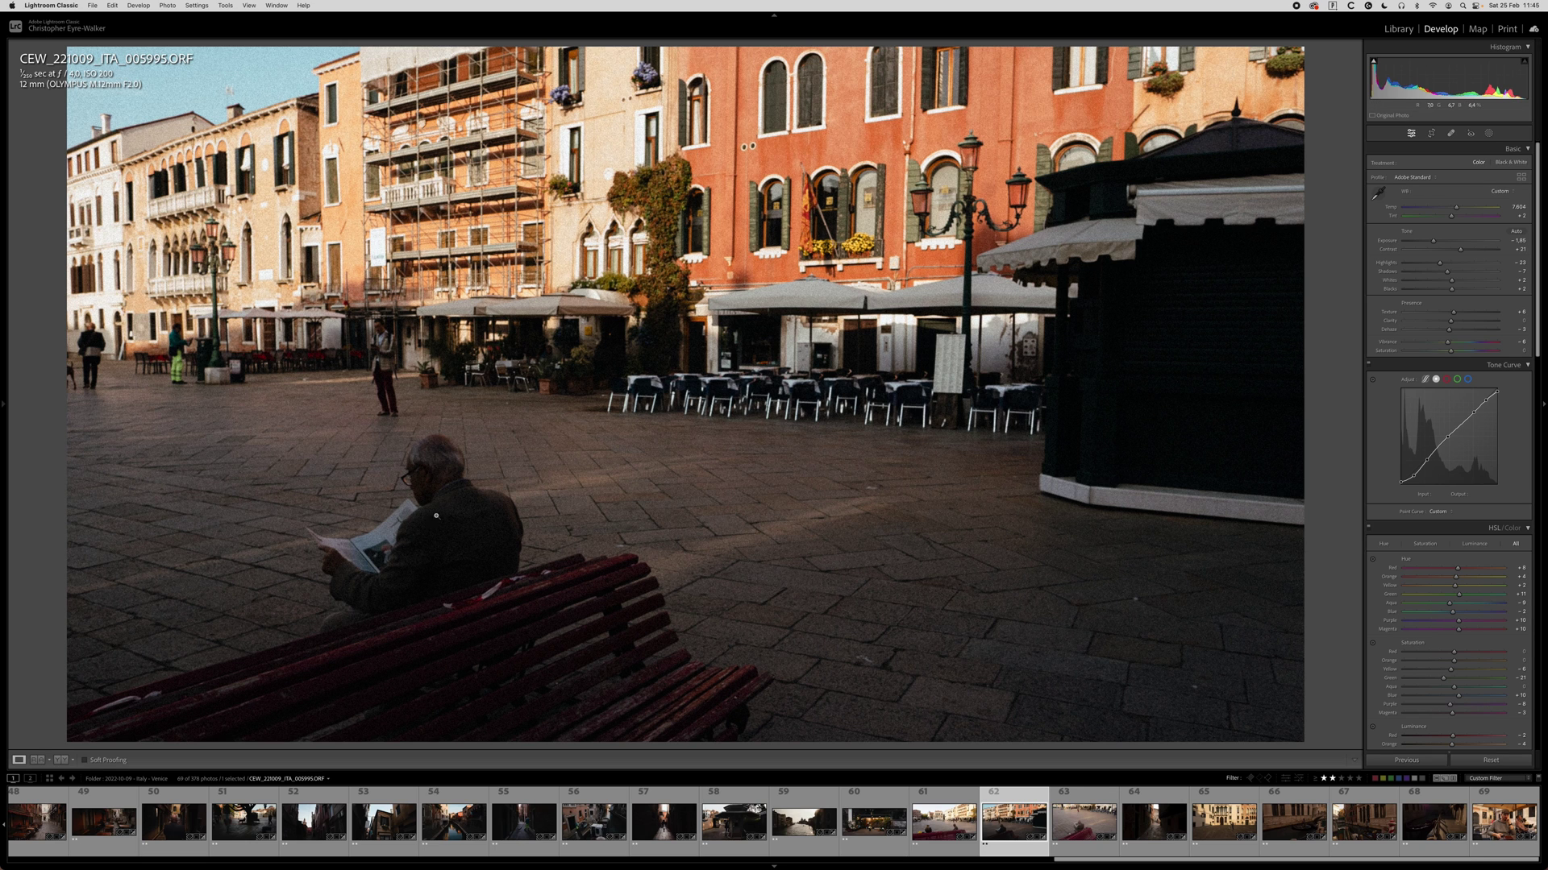
pyautogui.press('m')
pyautogui.moveTo(511, 507); pyautogui.dragTo(482, 184)
pyautogui.moveTo(1451, 231); pyautogui.dragTo(1455, 232)
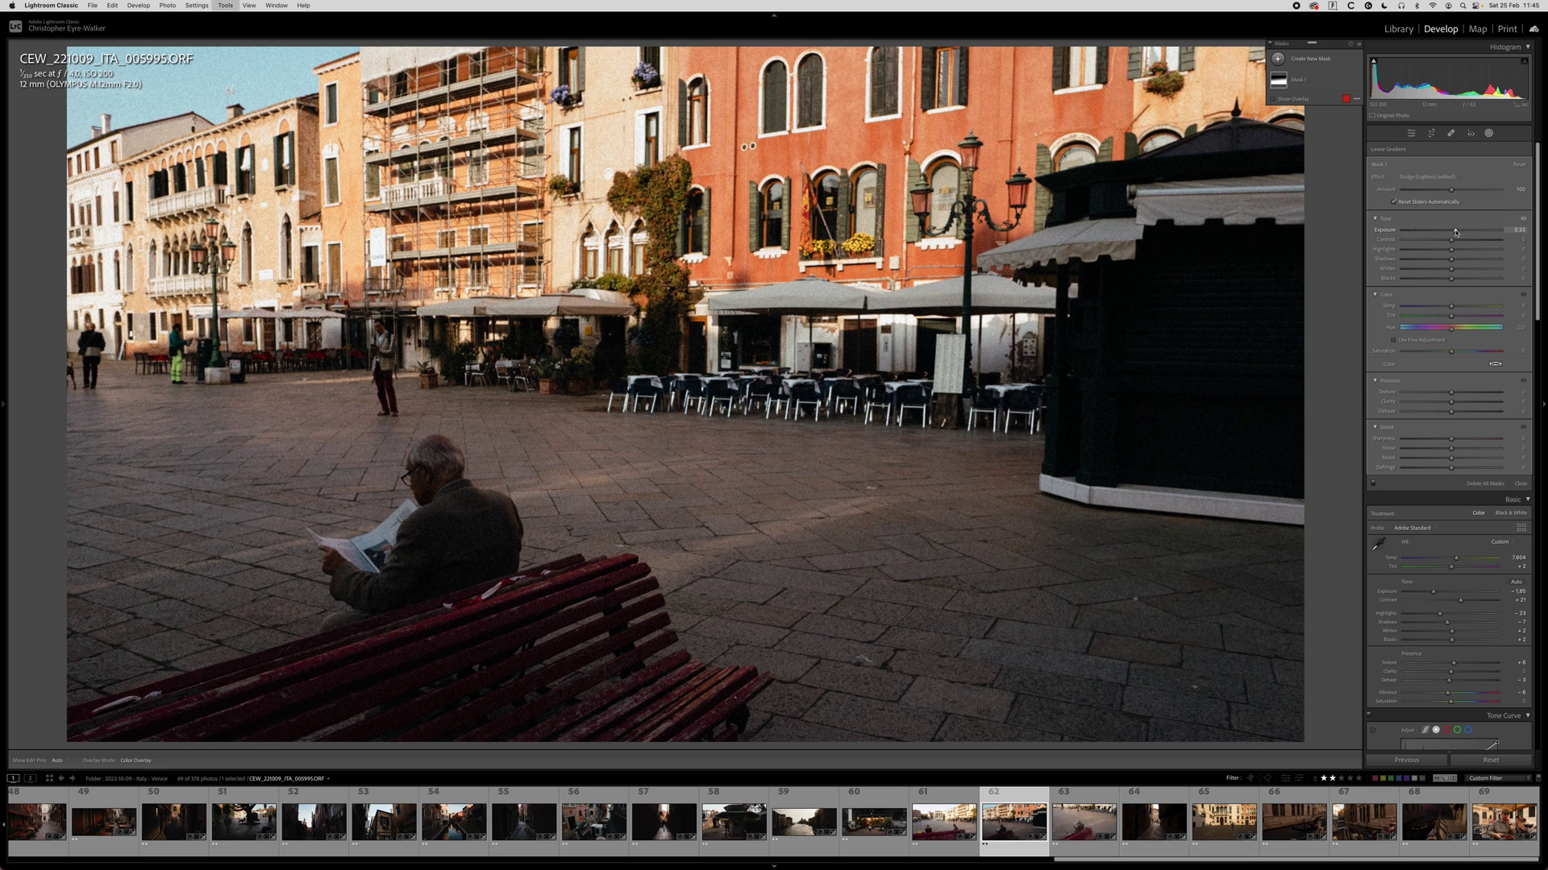
# Add a radial gradient mask around the reading man with slightly raised exposure, lifted shadows and reduced contrast.
pyautogui.hotkey('shift', 'm')
pyautogui.moveTo(397, 568); pyautogui.dragTo(669, 725)
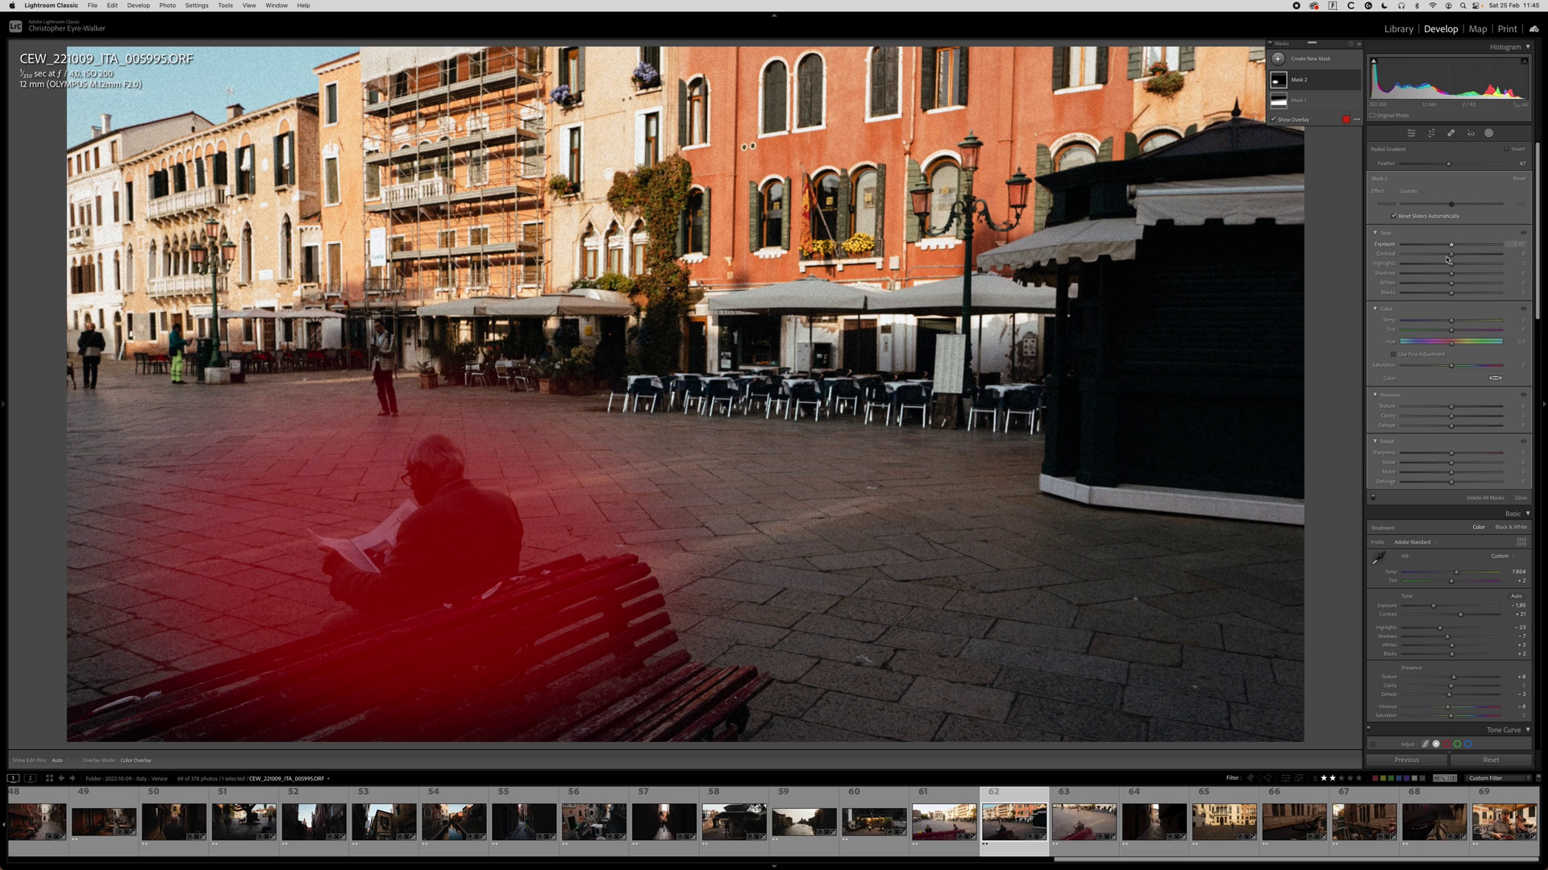
pyautogui.moveTo(1452, 255)
pyautogui.mouseDown()
pyautogui.moveTo(1436, 254)
pyautogui.moveTo(1452, 249)
pyautogui.mouseUp()
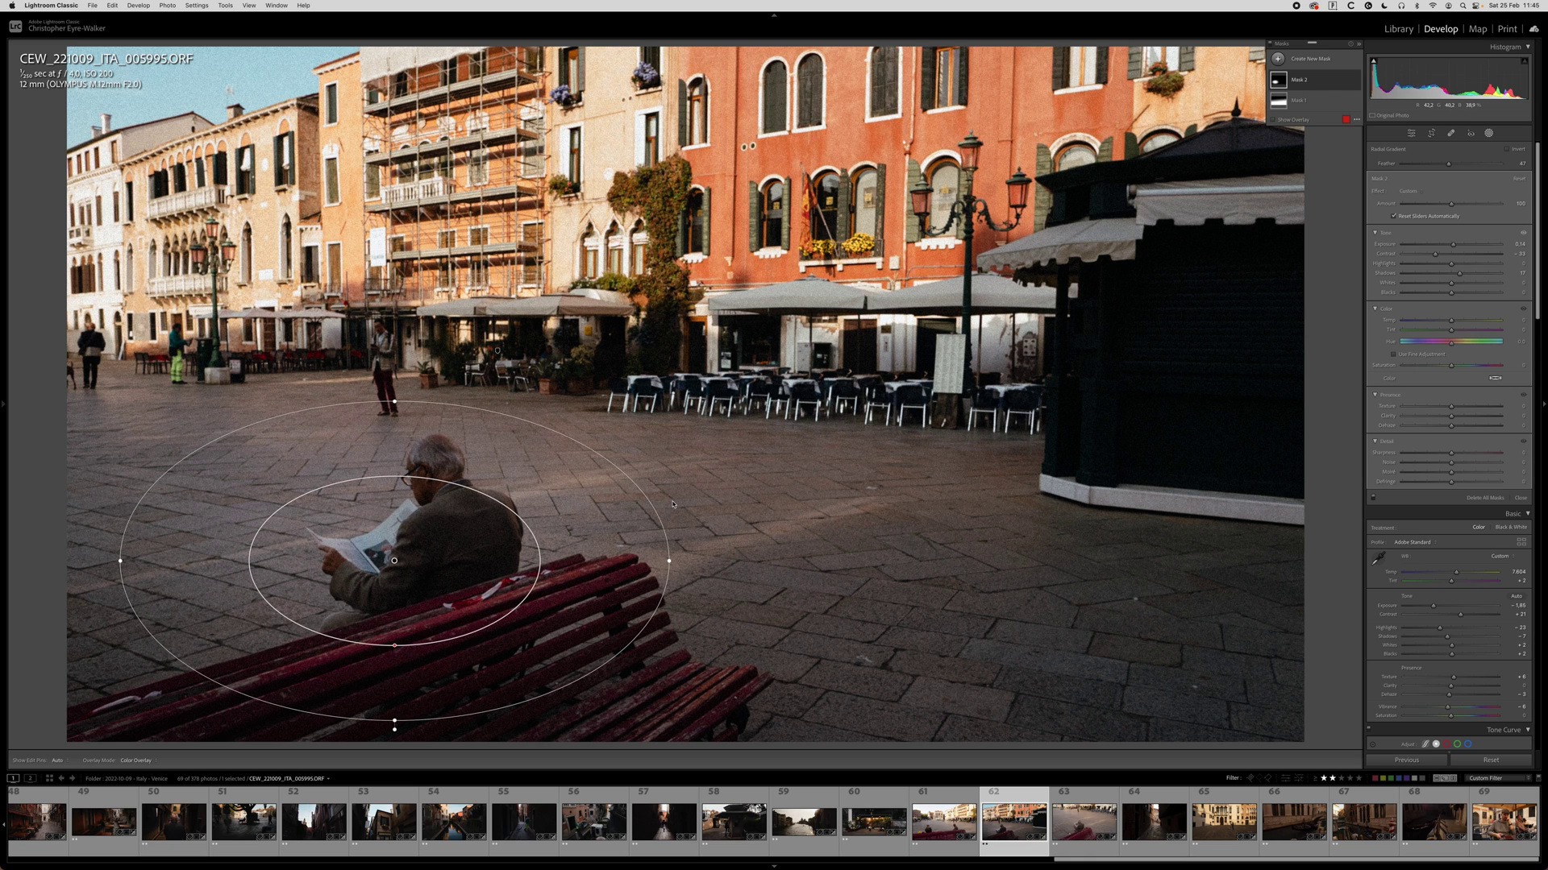
# Warm the linear gradient over the shaded square slightly, and cool the photo's overall color temperature a little.
pyautogui.press('m')
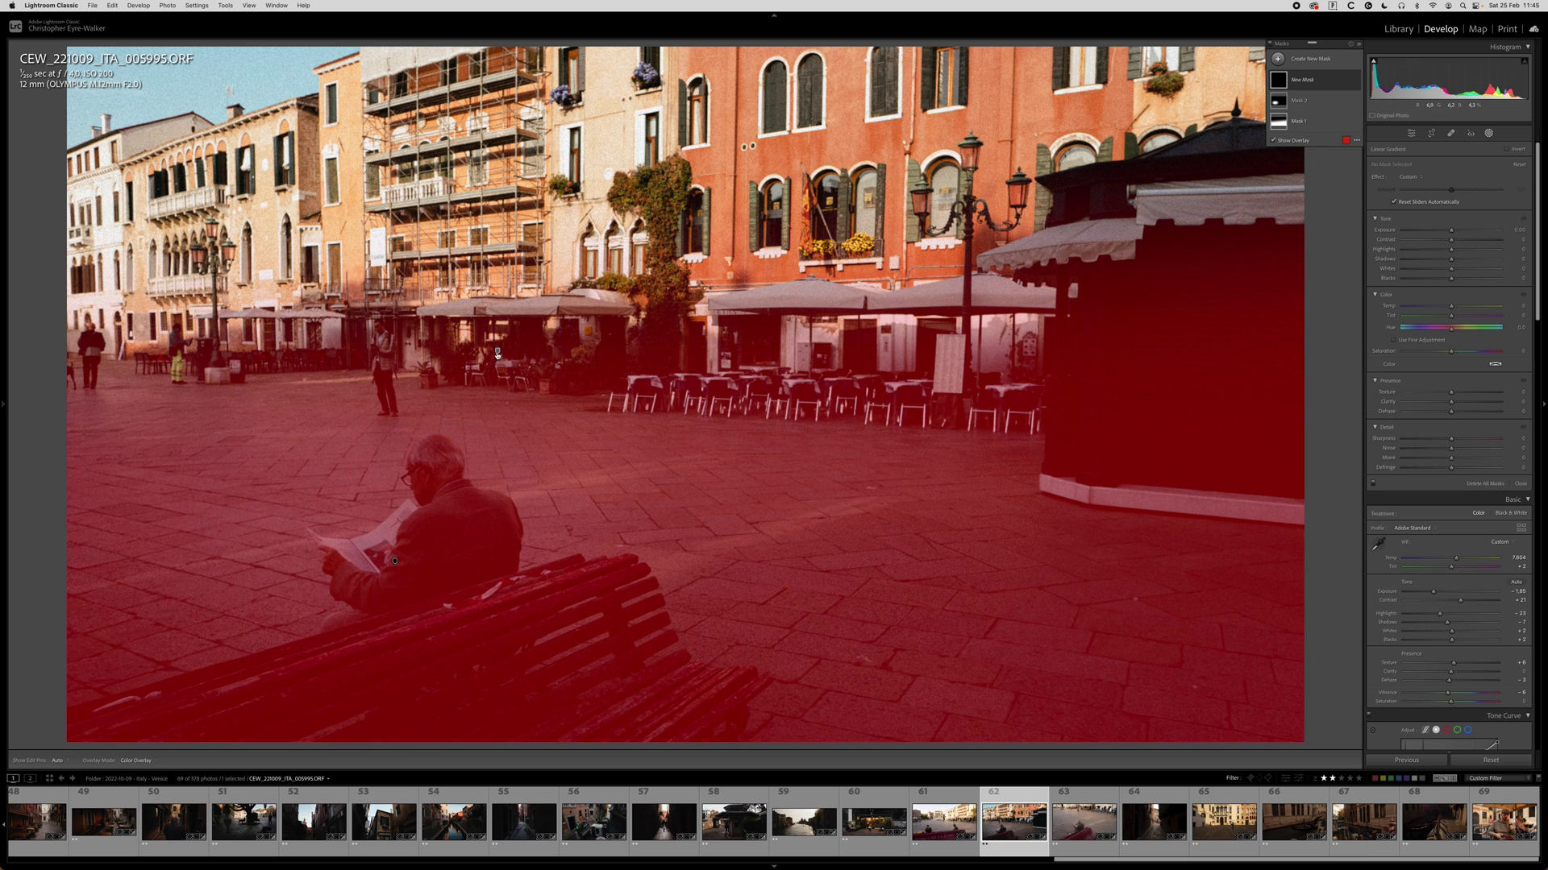
pyautogui.click(499, 353)
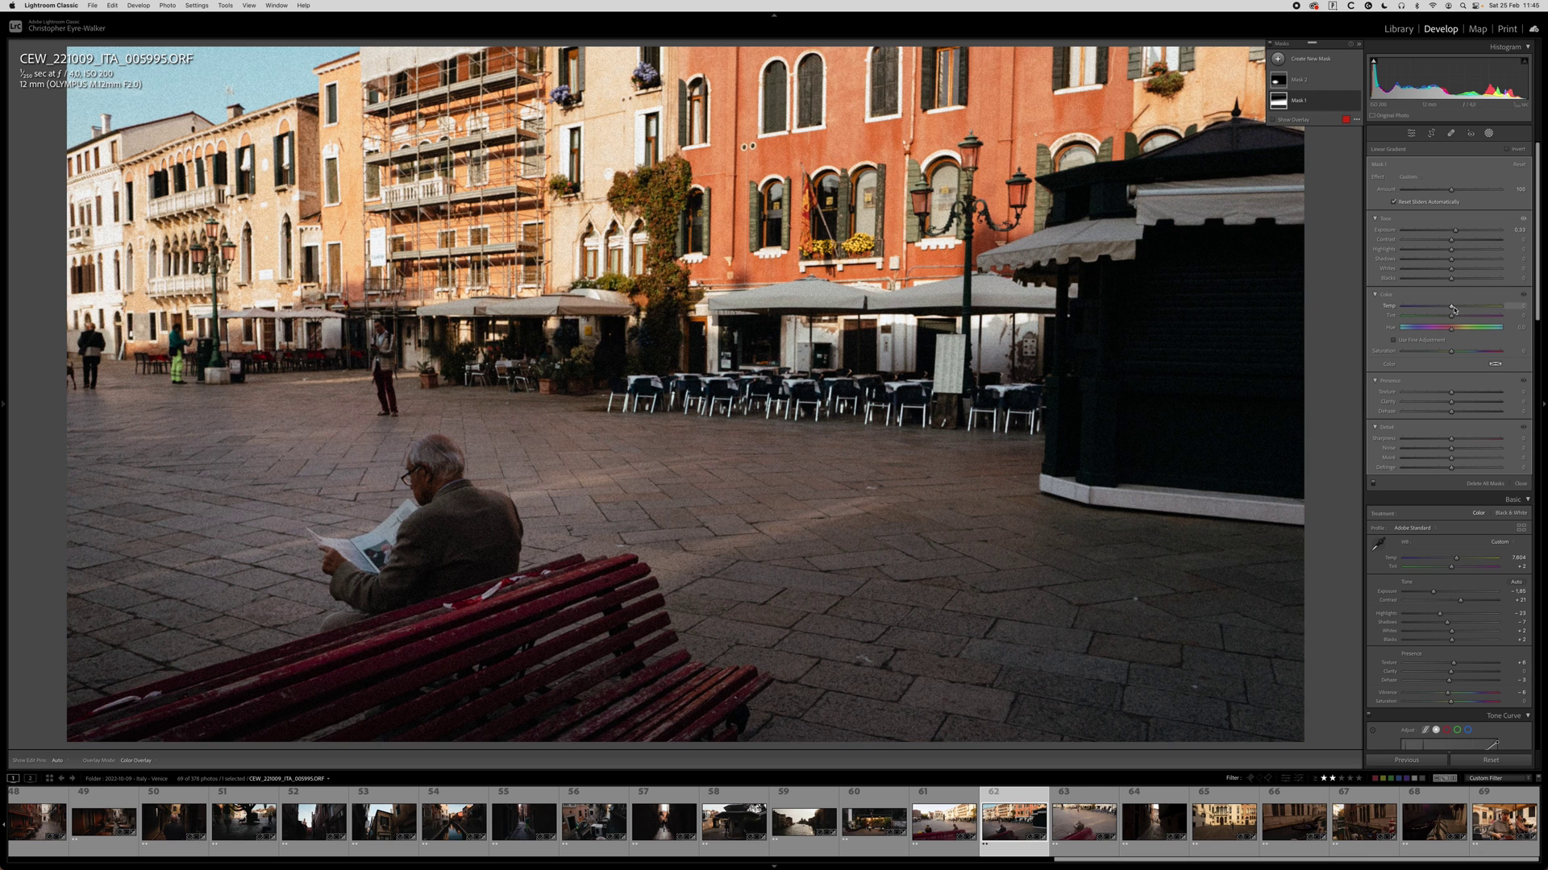
pyautogui.click(1451, 307)
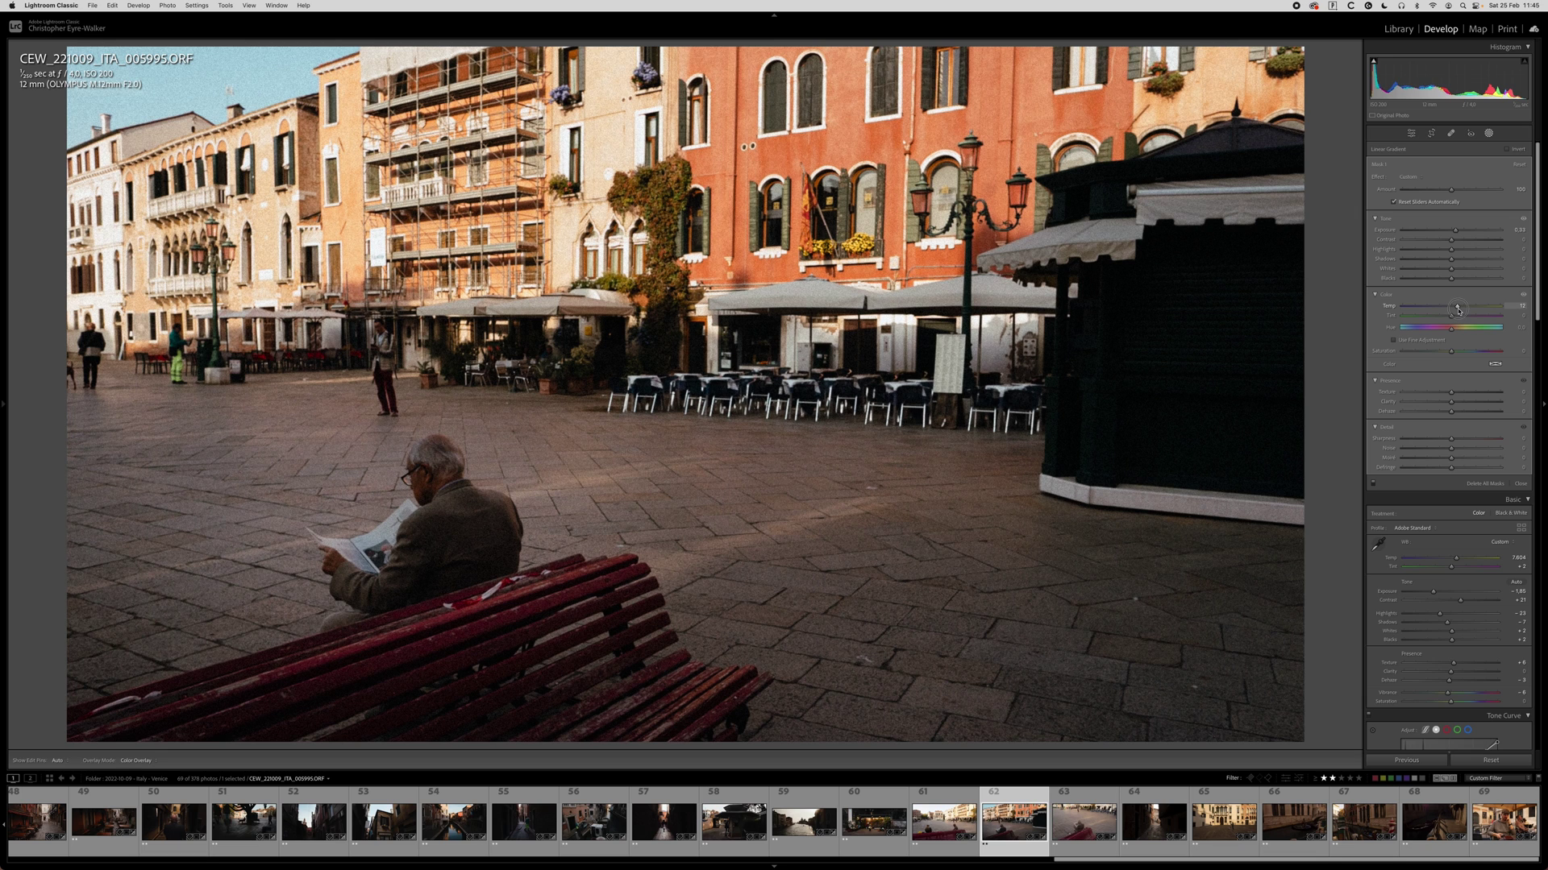
pyautogui.hotkey('shift', 'w')
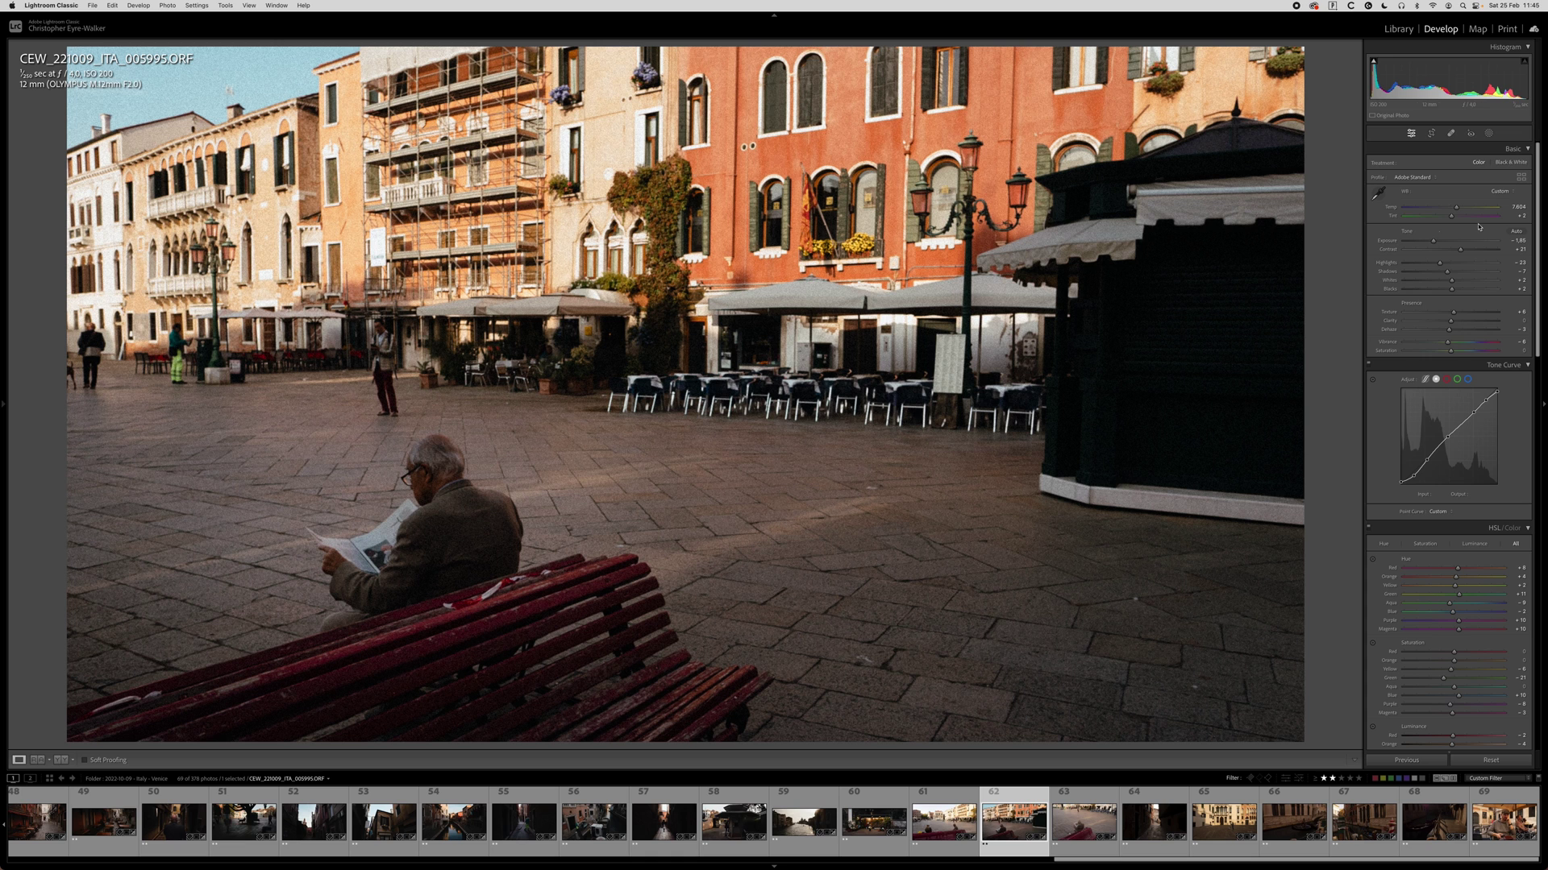
pyautogui.moveTo(1456, 208)
pyautogui.mouseDown()
pyautogui.moveTo(1439, 210)
pyautogui.moveTo(1451, 215)
pyautogui.mouseUp()
# Adjust the radial gradient mask around the reading man by repositioning it slightly and raising its texture a little.
pyautogui.hotkey('shift', 'm')
pyautogui.moveTo(374, 550); pyautogui.dragTo(397, 564)
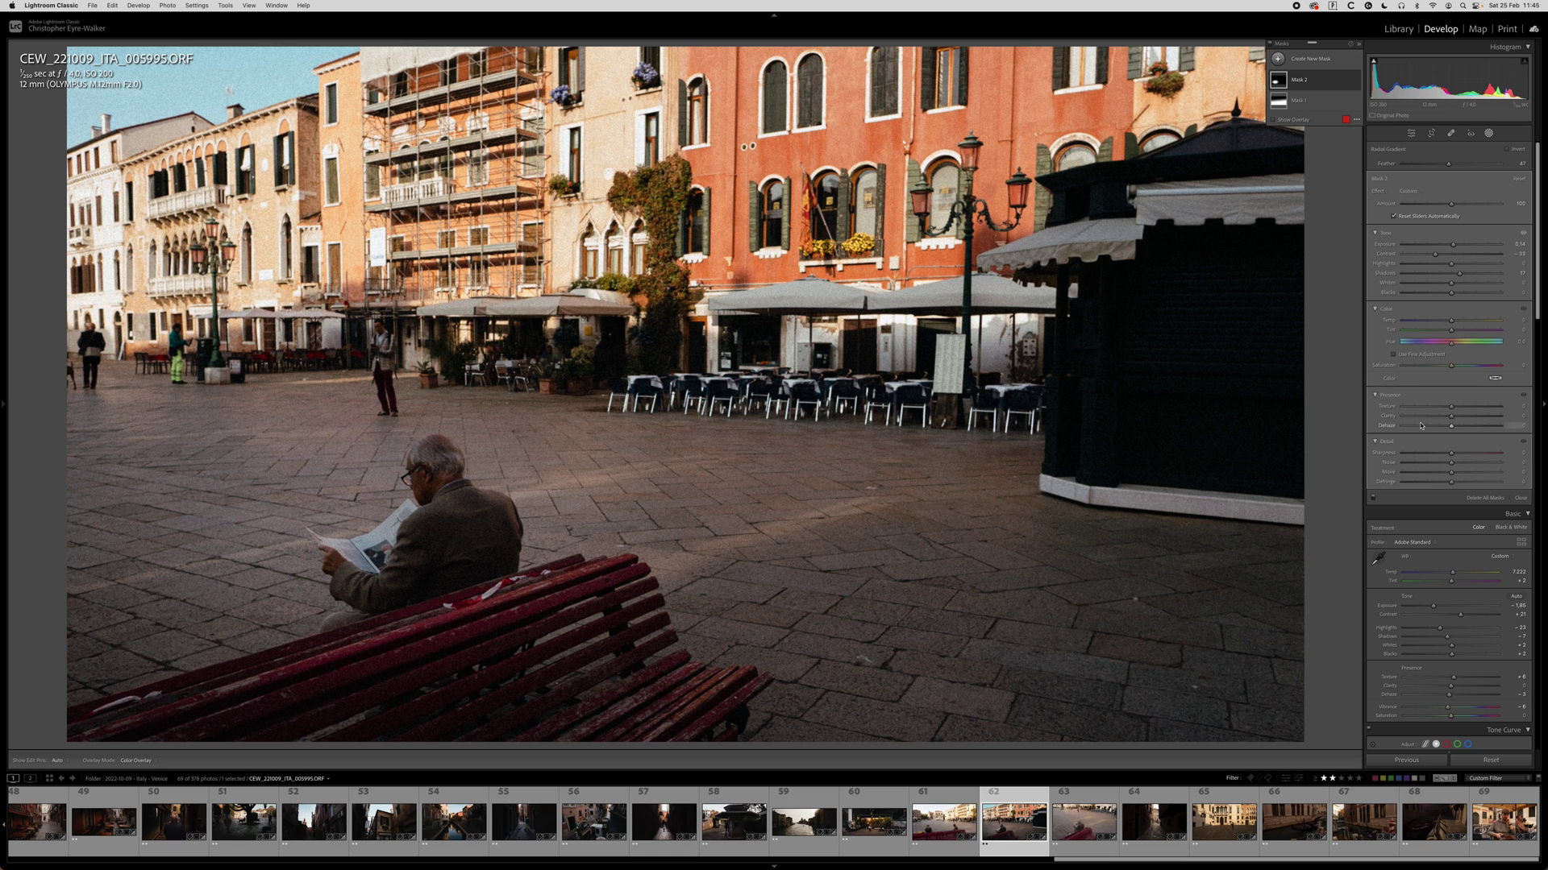
pyautogui.click(1456, 407)
pyautogui.press('super+c')
pyautogui.hotkey('shift', 'w')
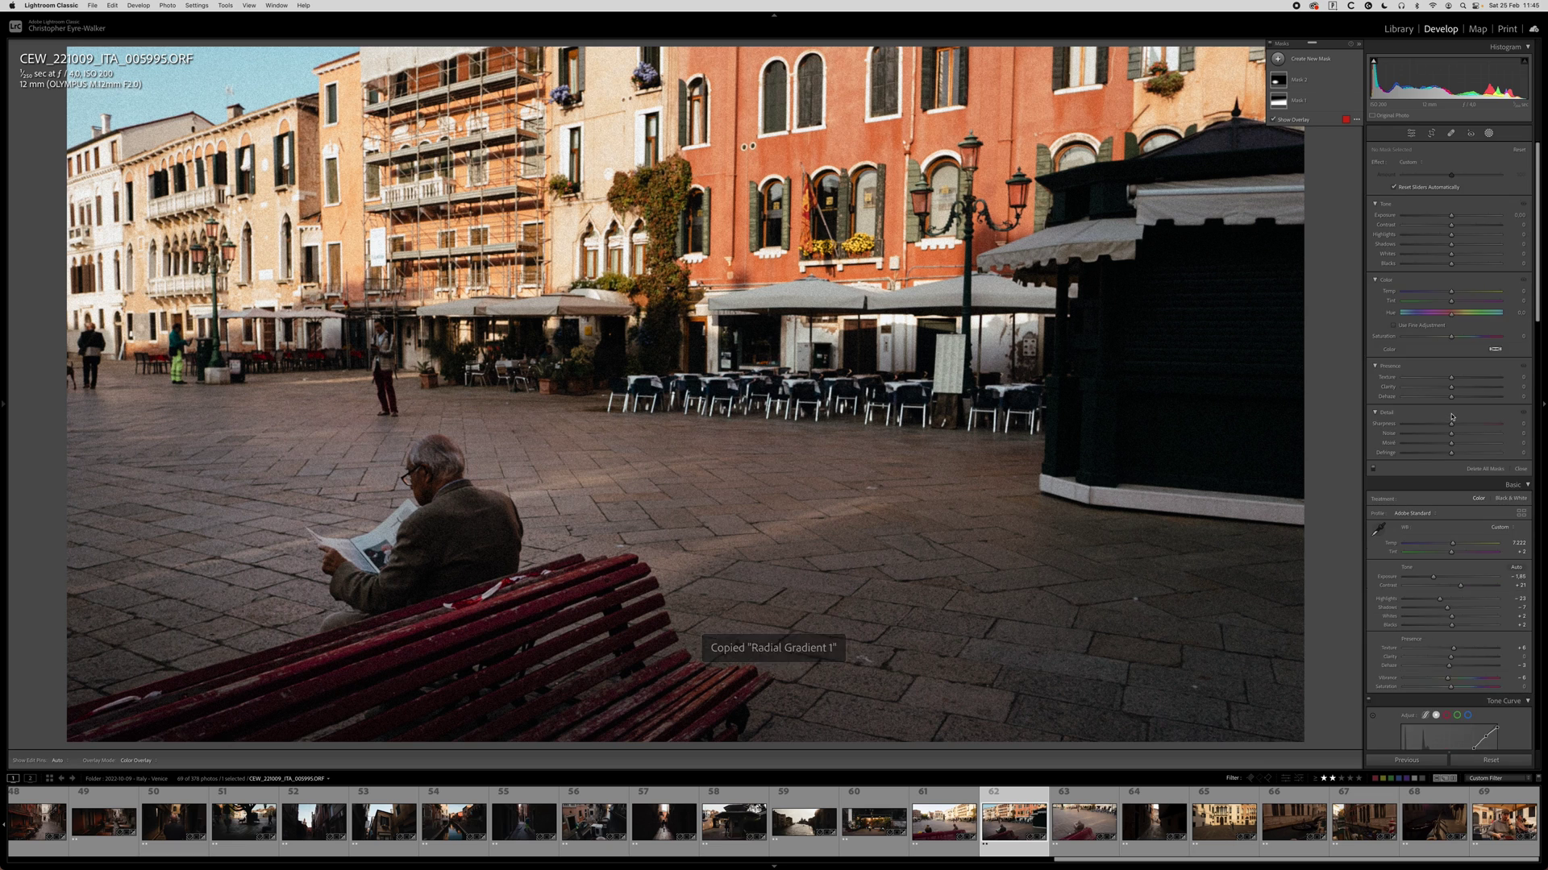
# Copy the photo's develop settings to the next shot of the newspaper reader and raise that shot's exposure to about -0.25.
pyautogui.press('super+shift+c')
pyautogui.press('Return')
pyautogui.press('Right')
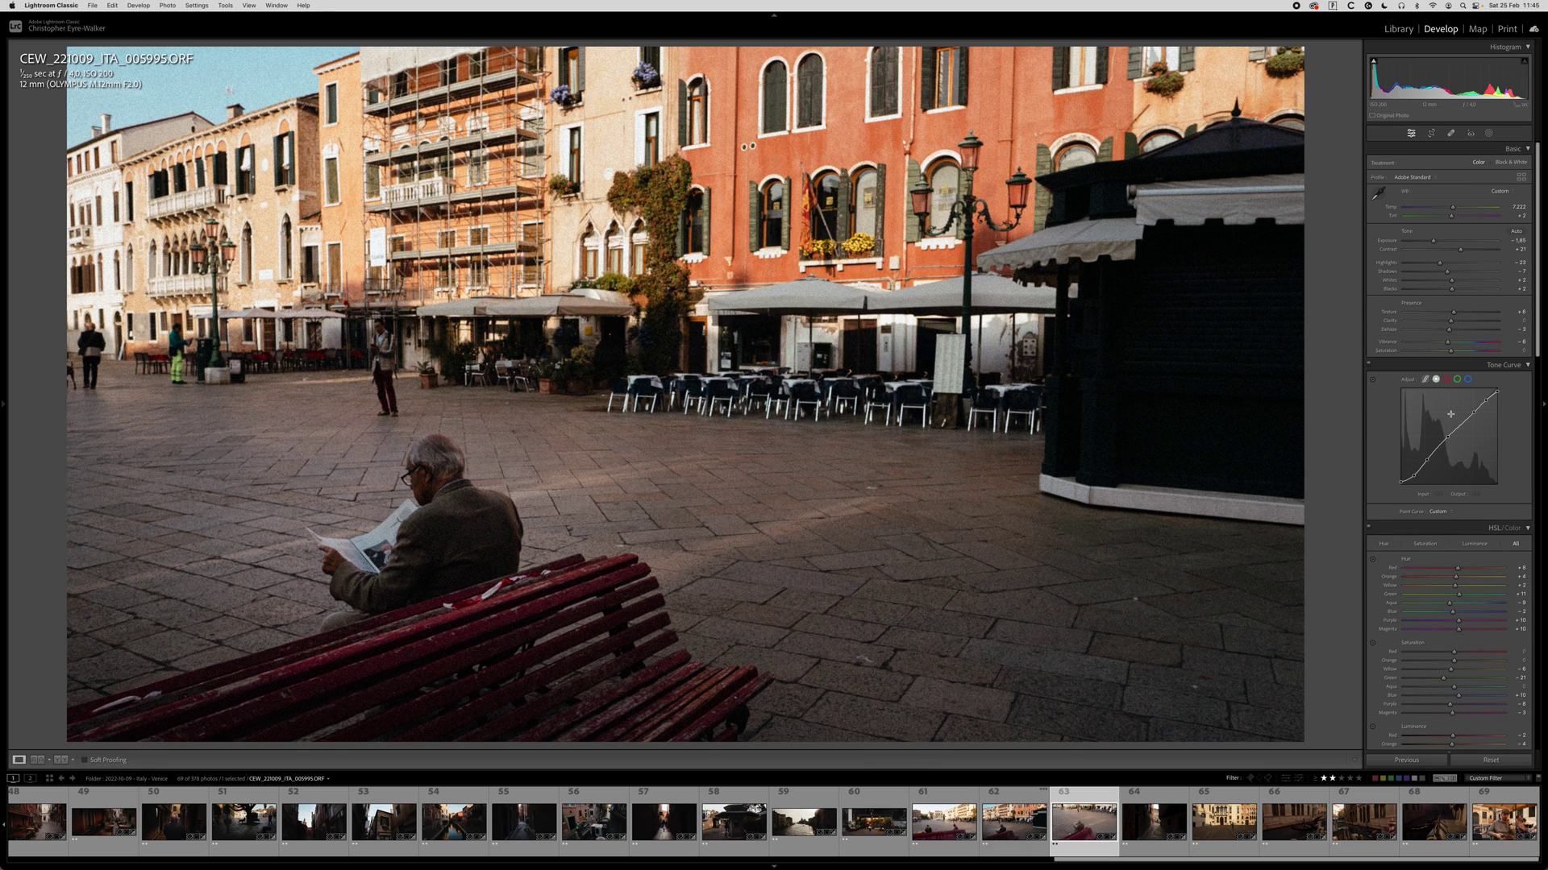
pyautogui.press('super+shift+v')
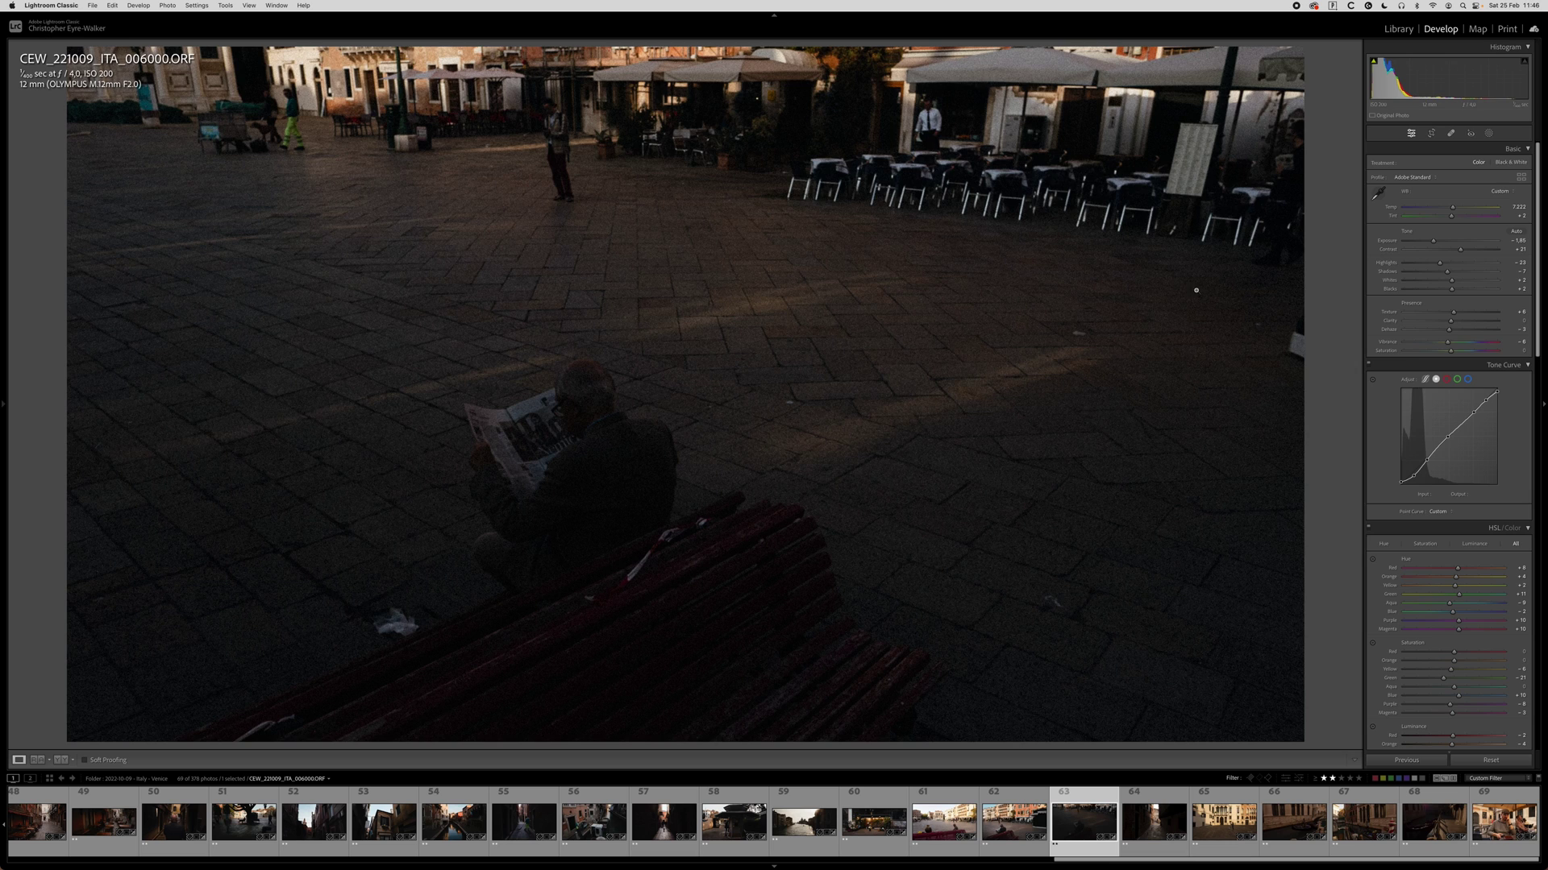
pyautogui.press('r')
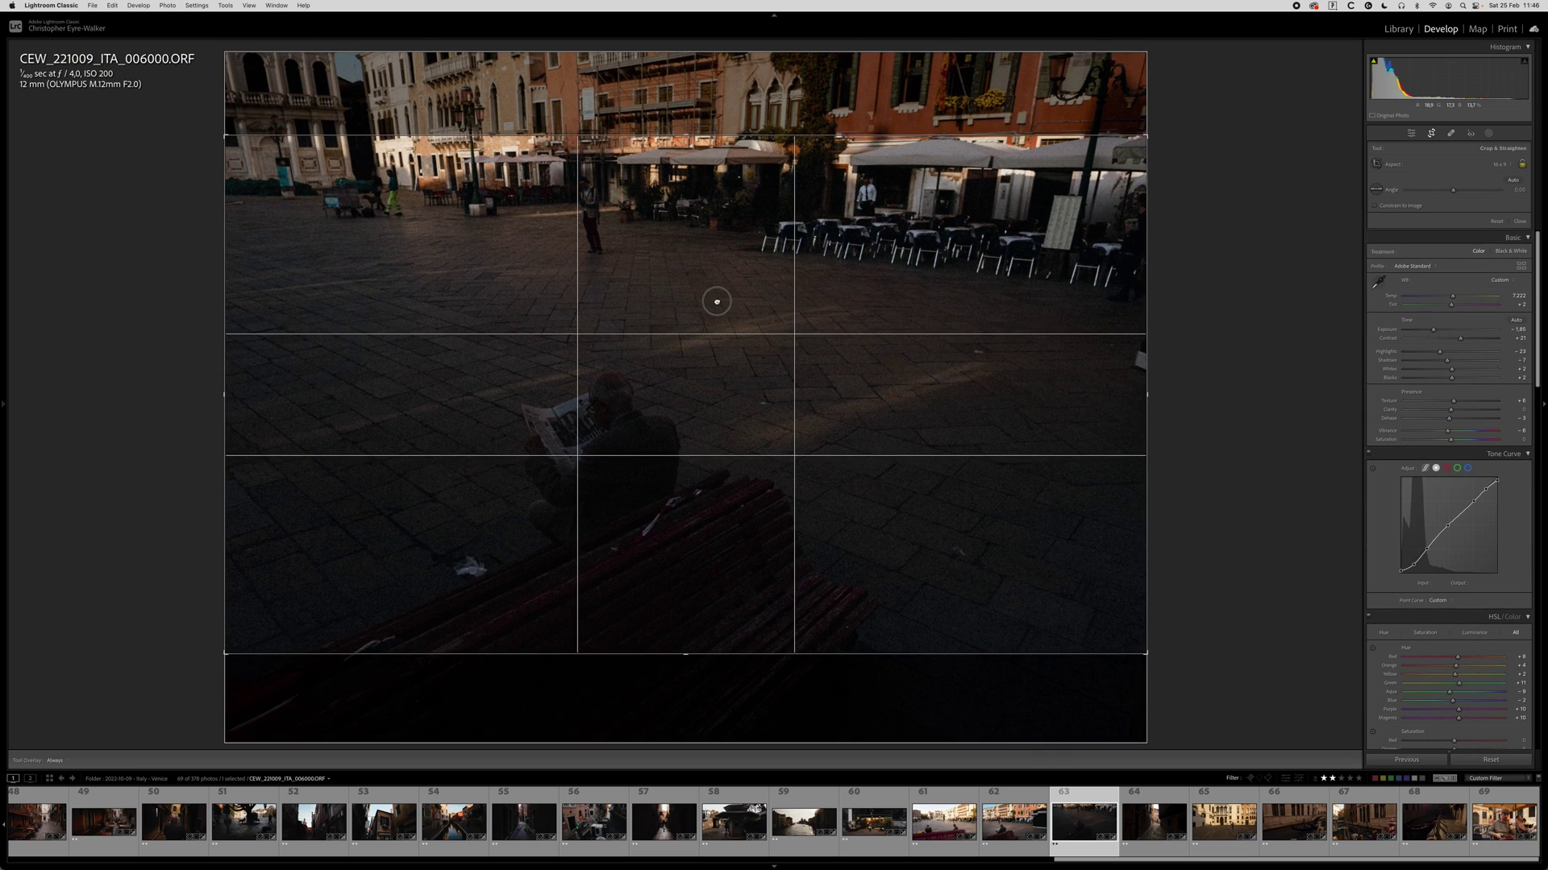
pyautogui.press('Return')
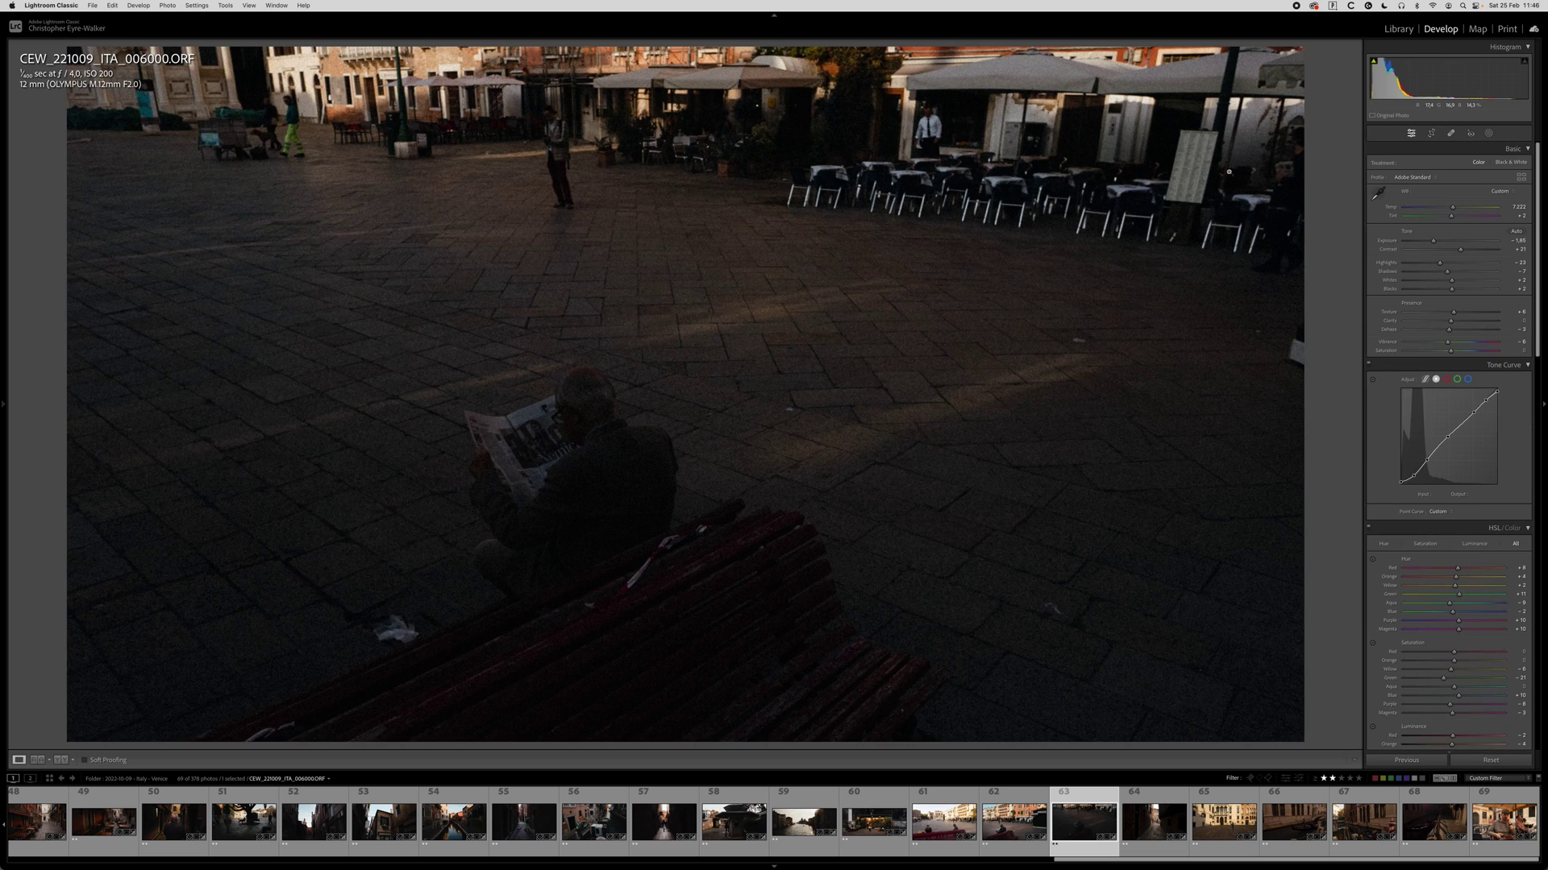
pyautogui.moveTo(1433, 240); pyautogui.dragTo(1450, 241)
# Tighten the crop slightly and shift the frame down over the reading man and the red bench.
pyautogui.press('r')
pyautogui.moveTo(1135, 133); pyautogui.dragTo(901, 259)
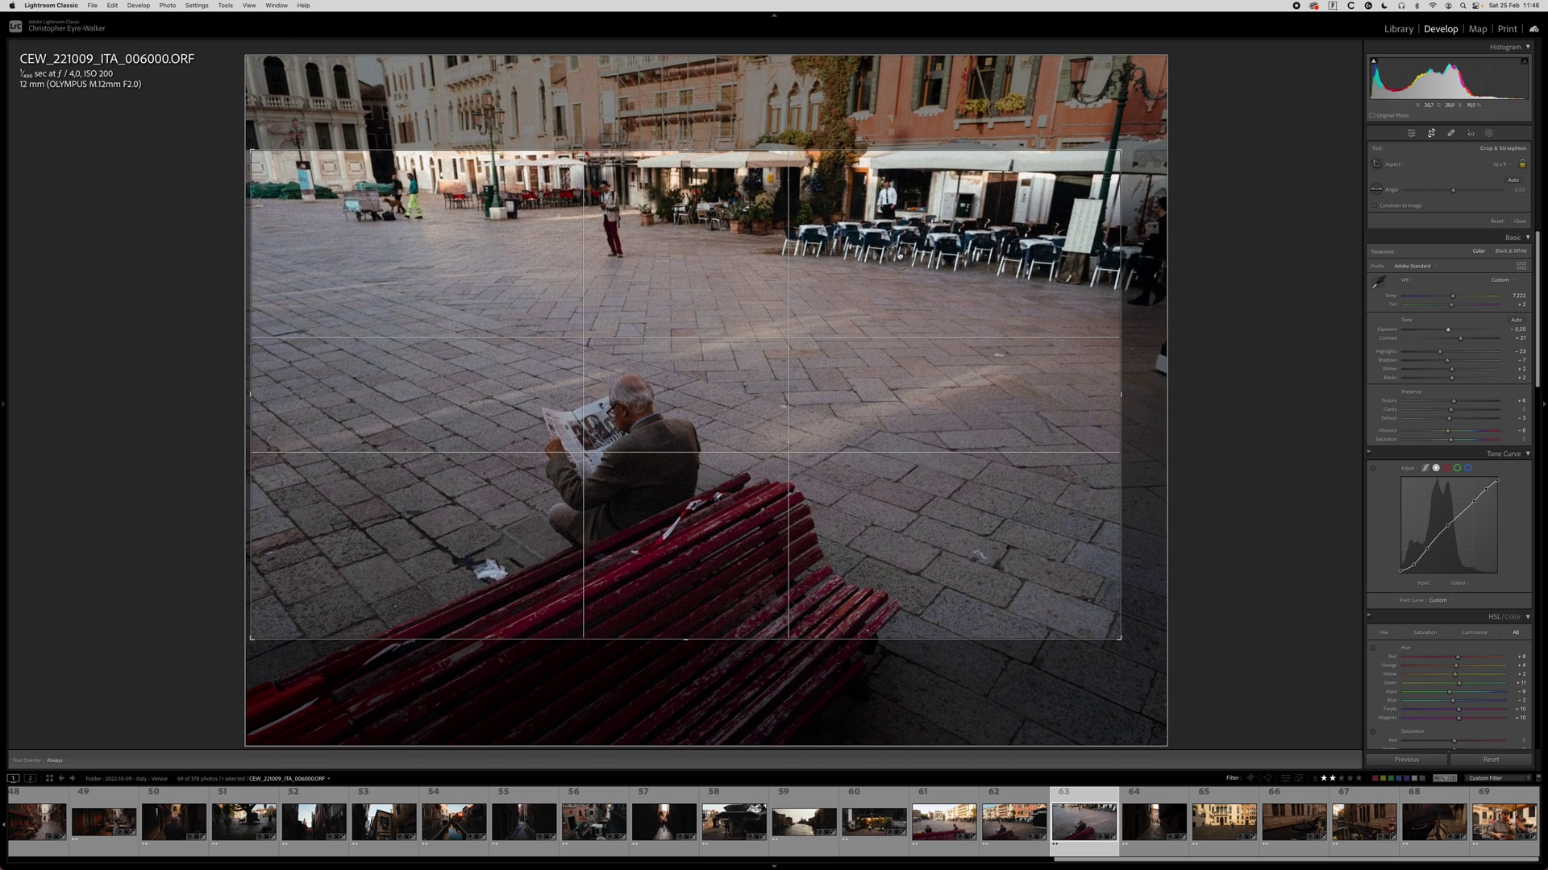
pyautogui.press('Return')
pyautogui.press('r')
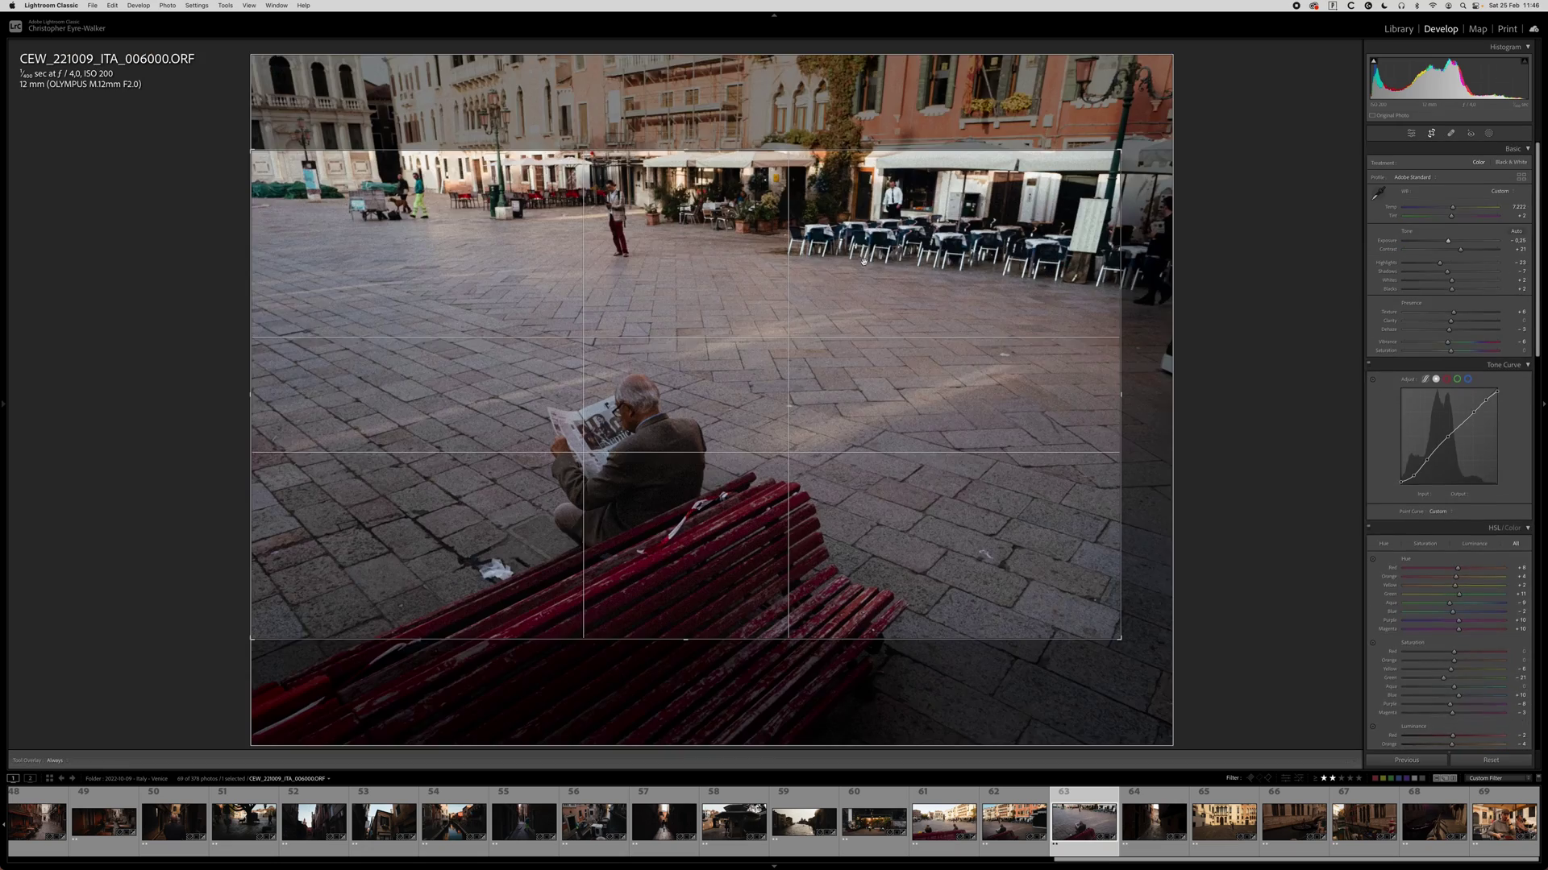
pyautogui.press('Return')
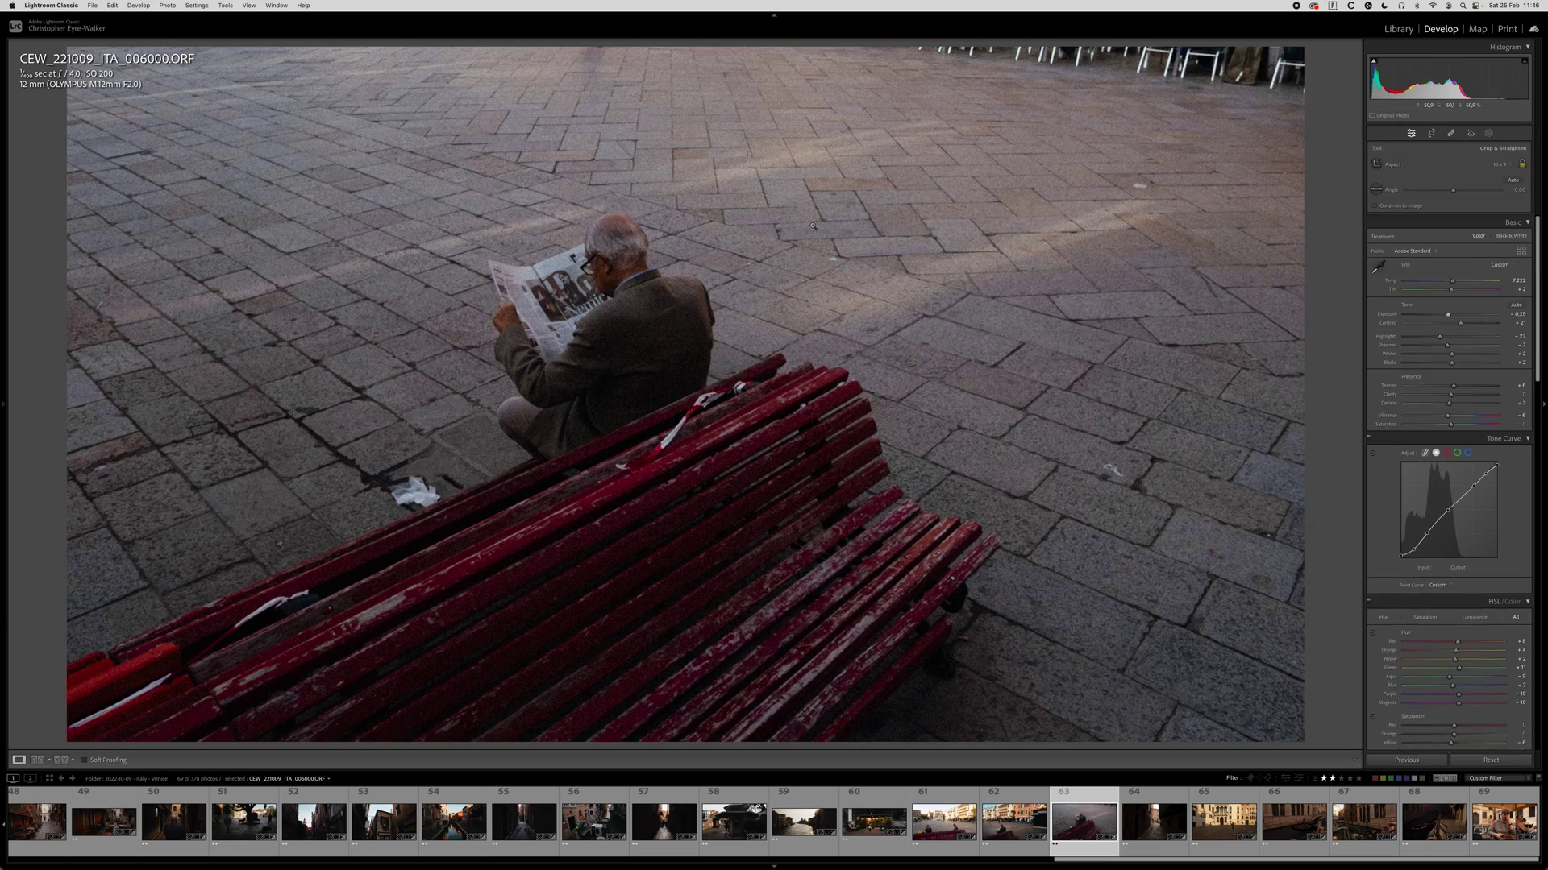
# Tighten the crop further and shift the frame to the right so the reading man sits left of centre.
pyautogui.press('r')
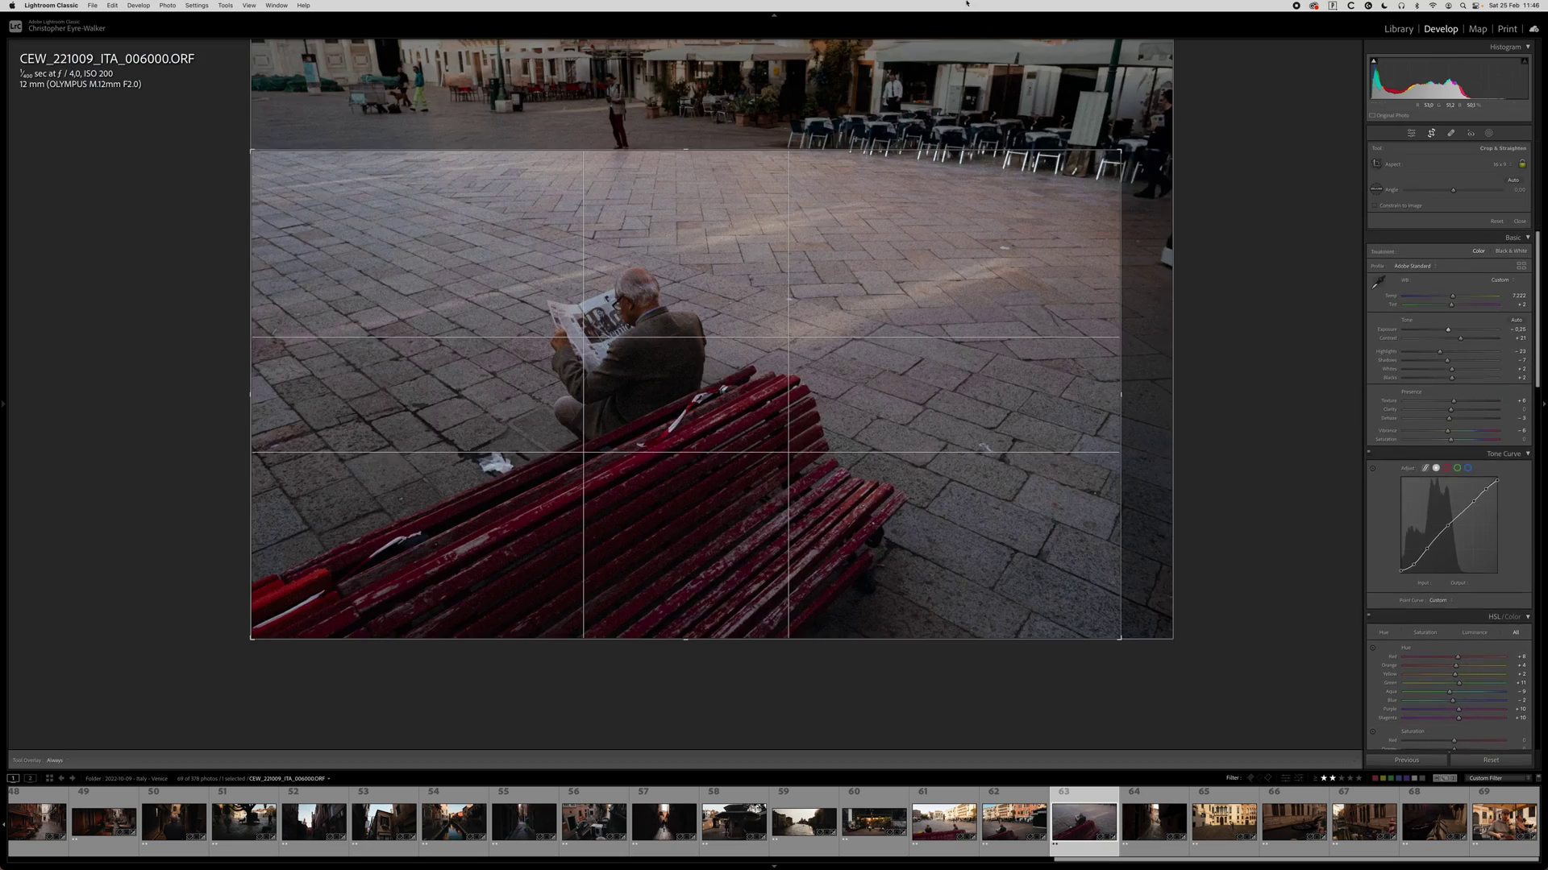
pyautogui.moveTo(1122, 150); pyautogui.dragTo(1092, 165)
pyautogui.press('Return')
pyautogui.press('r')
pyautogui.moveTo(872, 348); pyautogui.dragTo(813, 340)
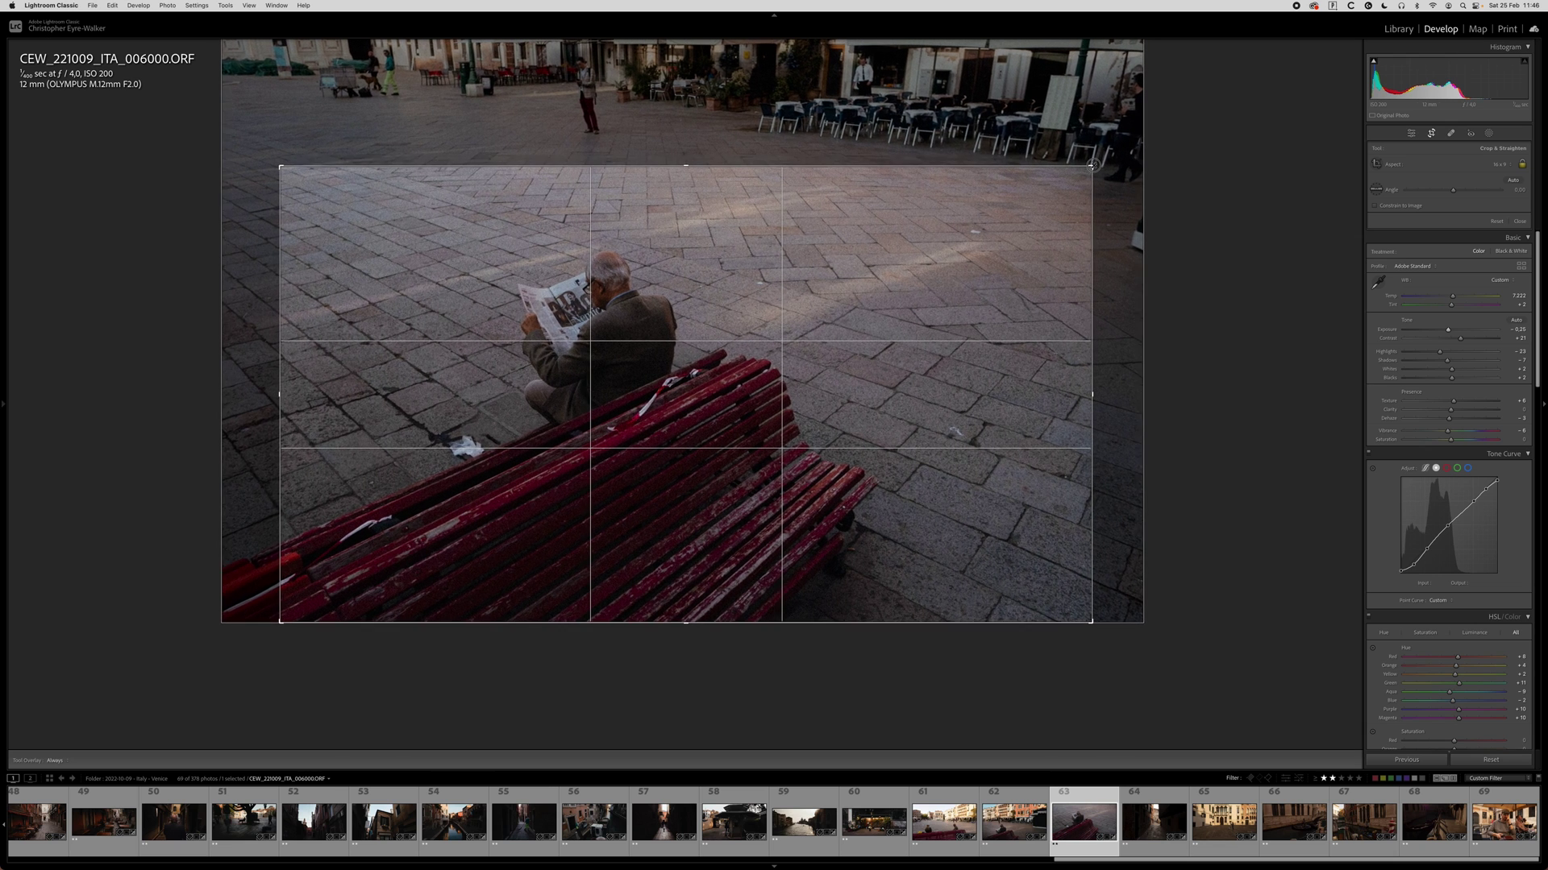
pyautogui.moveTo(920, 245); pyautogui.dragTo(910, 242)
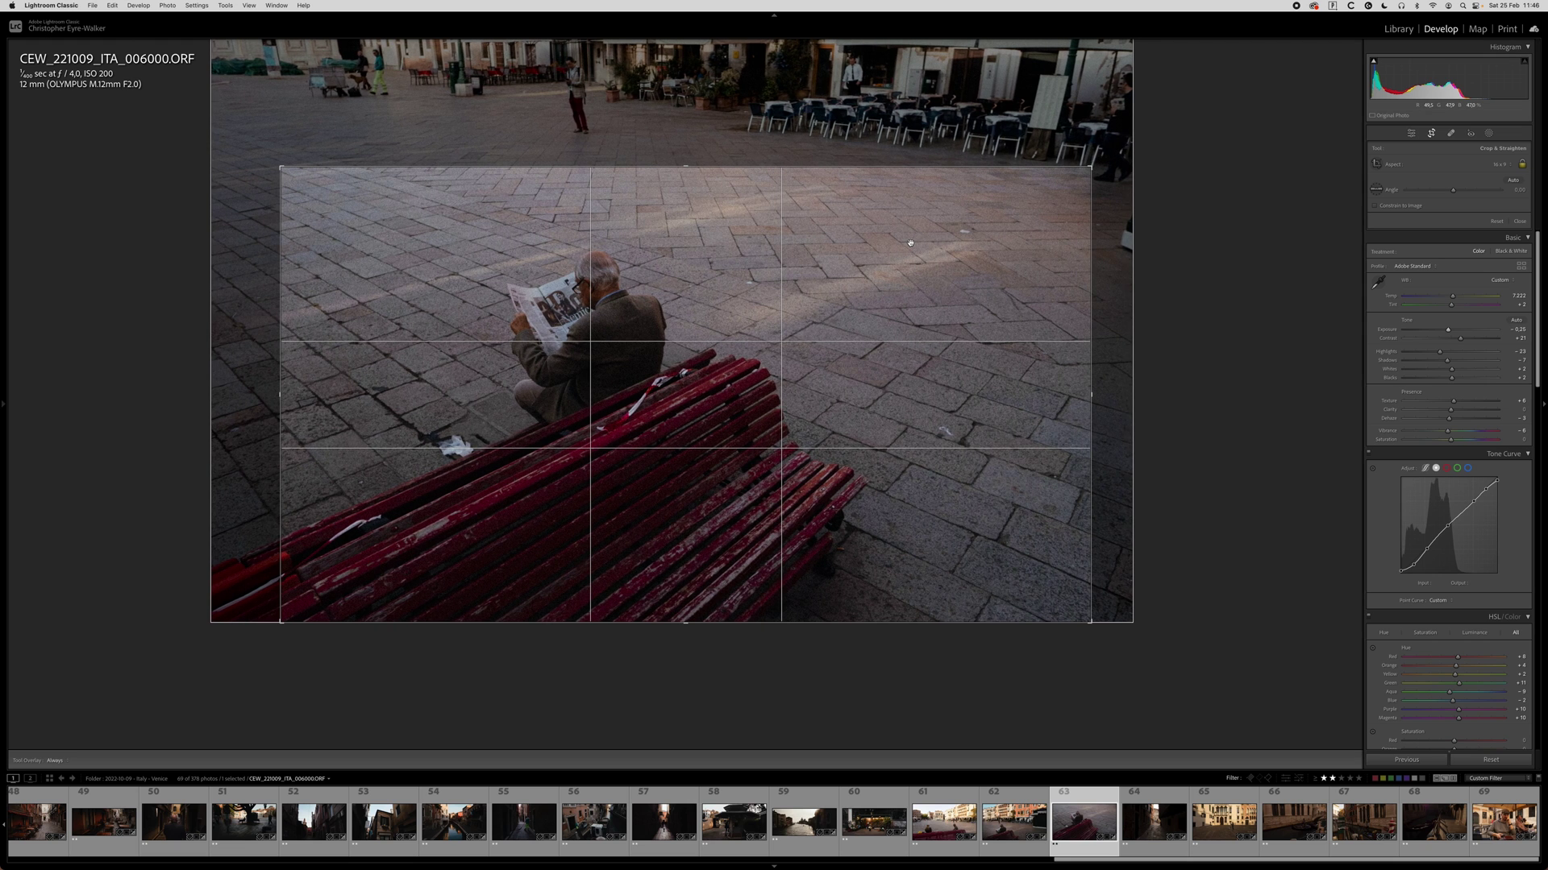
pyautogui.press('Return')
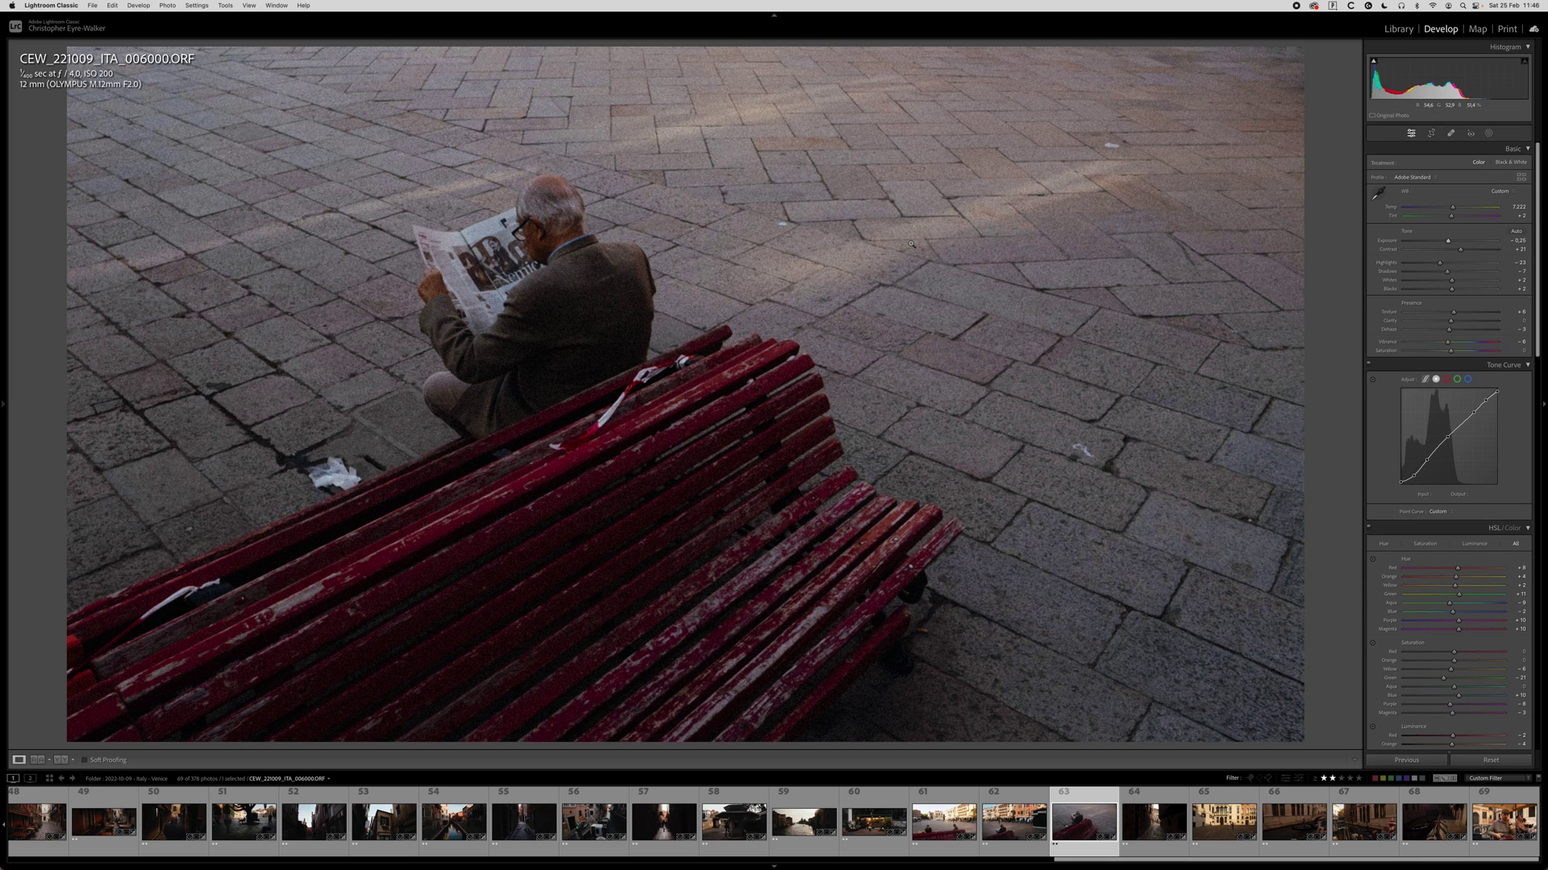
# Add a radial gradient mask over the man and his newspaper with slightly raised texture.
pyautogui.hotkey('shift', 'm')
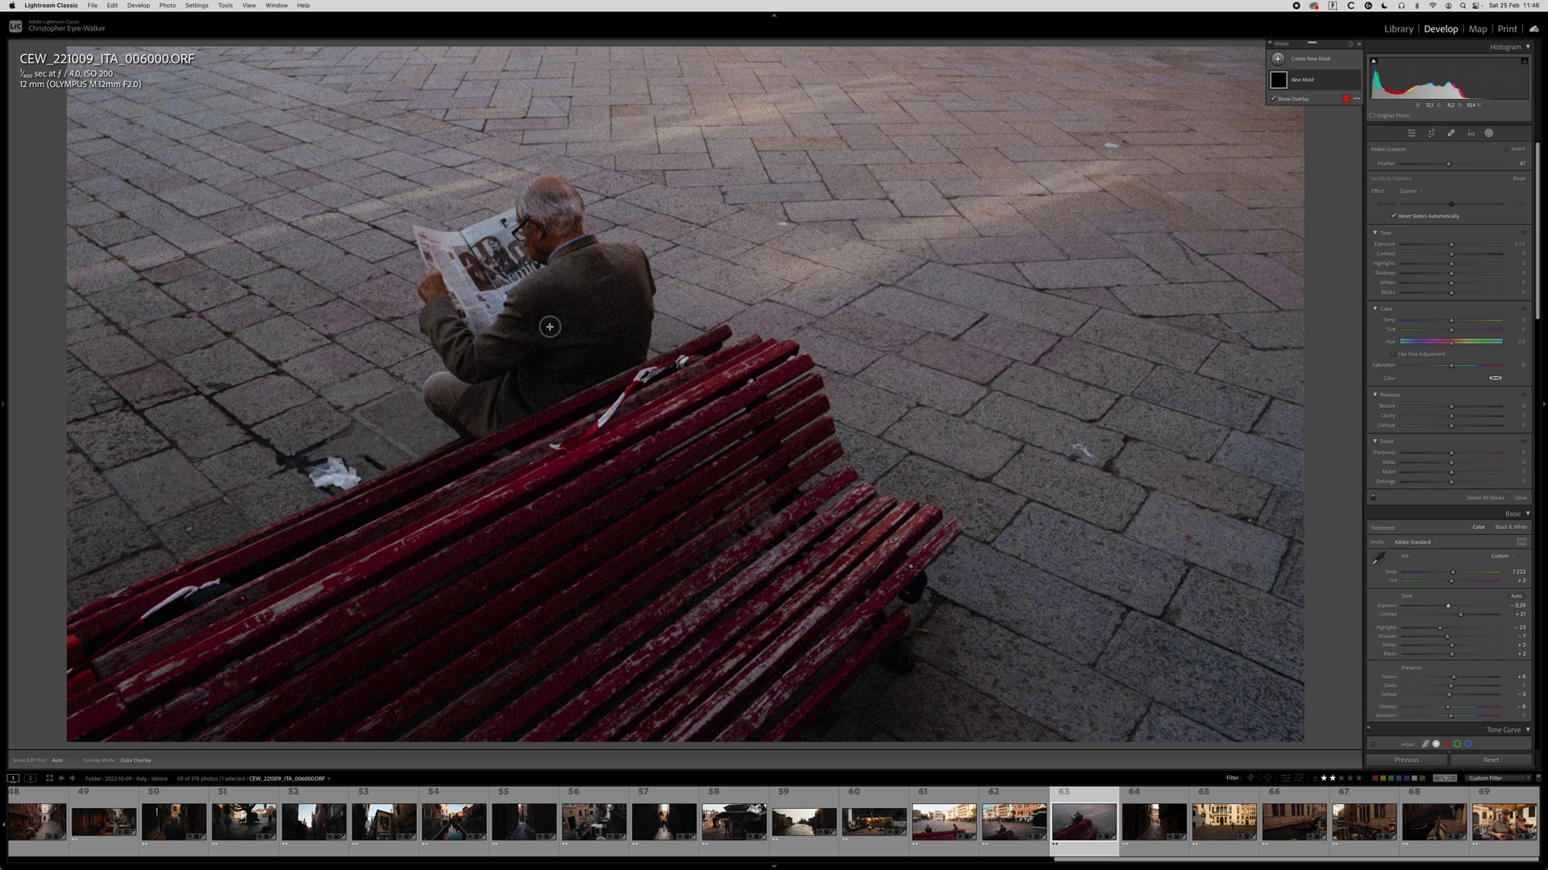
pyautogui.moveTo(532, 295); pyautogui.dragTo(715, 470)
pyautogui.moveTo(1451, 406); pyautogui.dragTo(1455, 416)
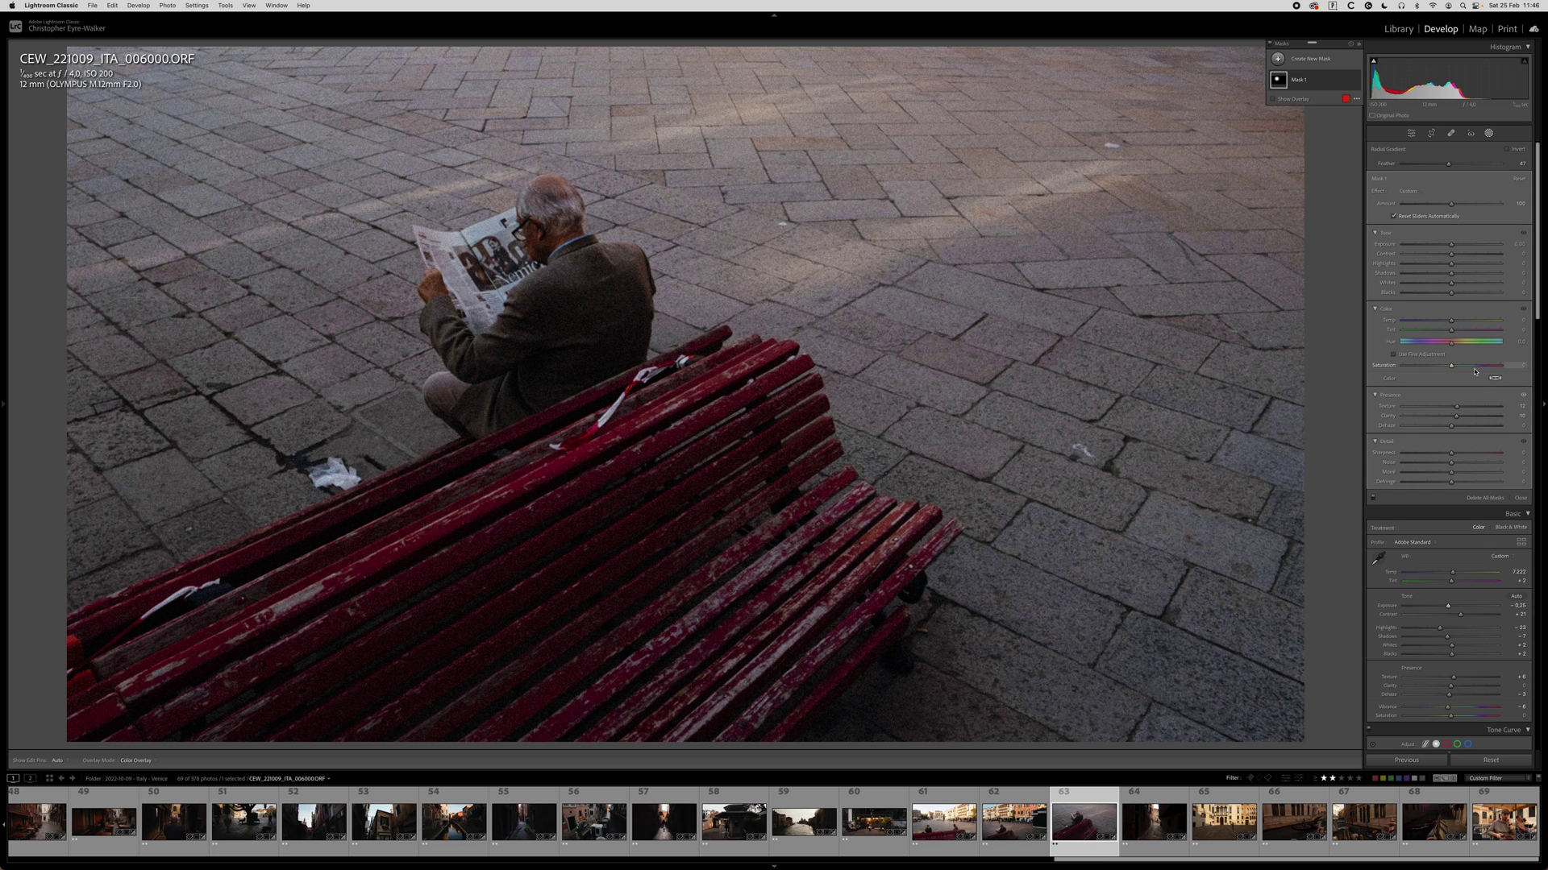
pyautogui.hotkey('shift', 'w')
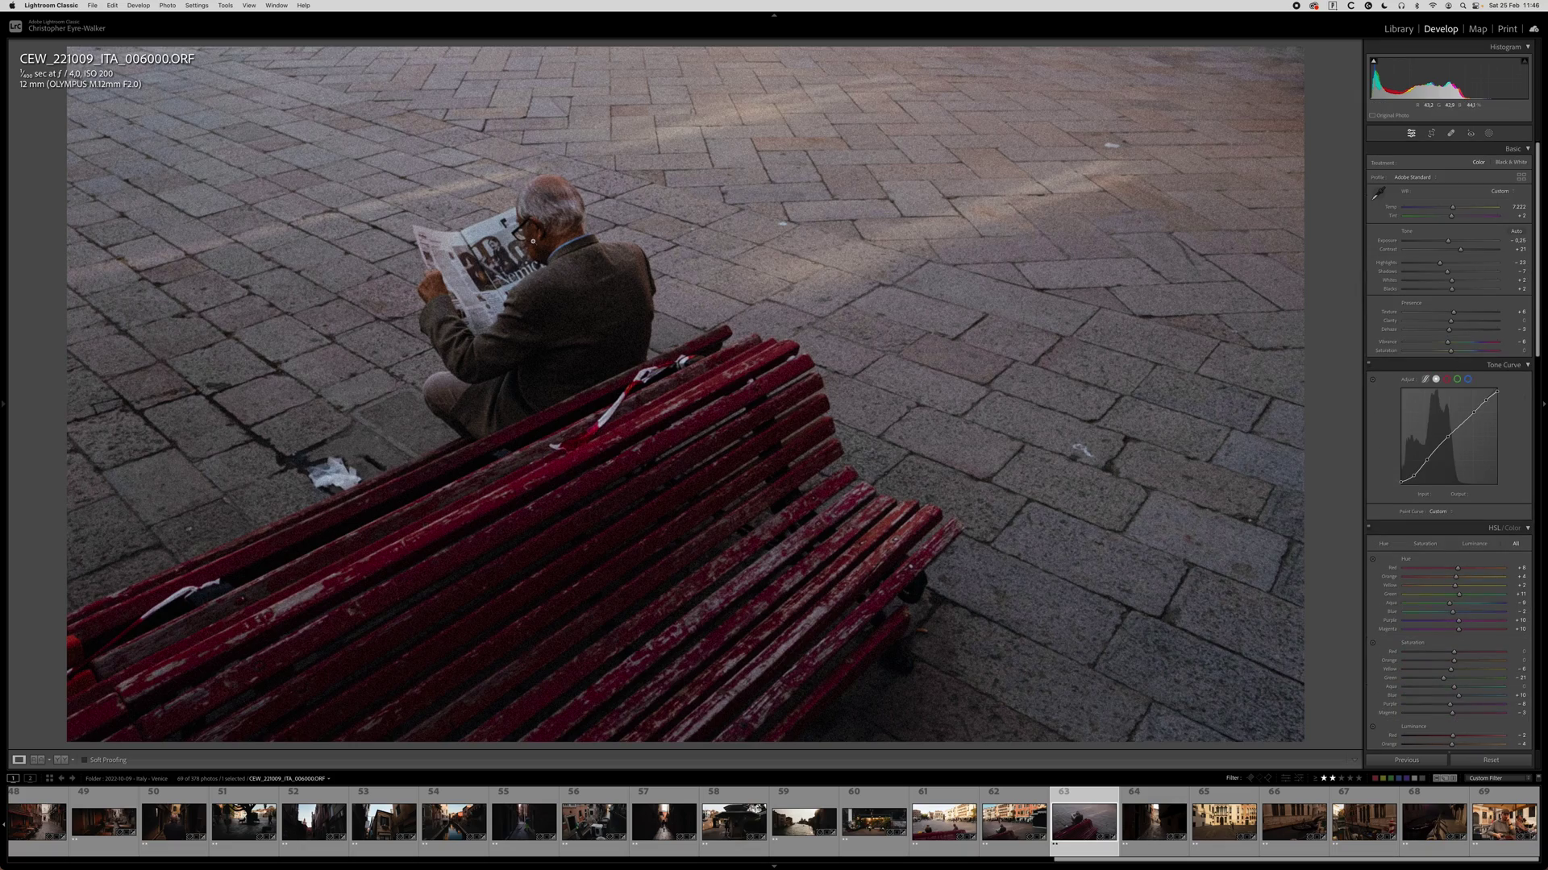
# Check the reading man up close and add a subtle dark post-crop vignette to the photo.
pyautogui.click(532, 241)
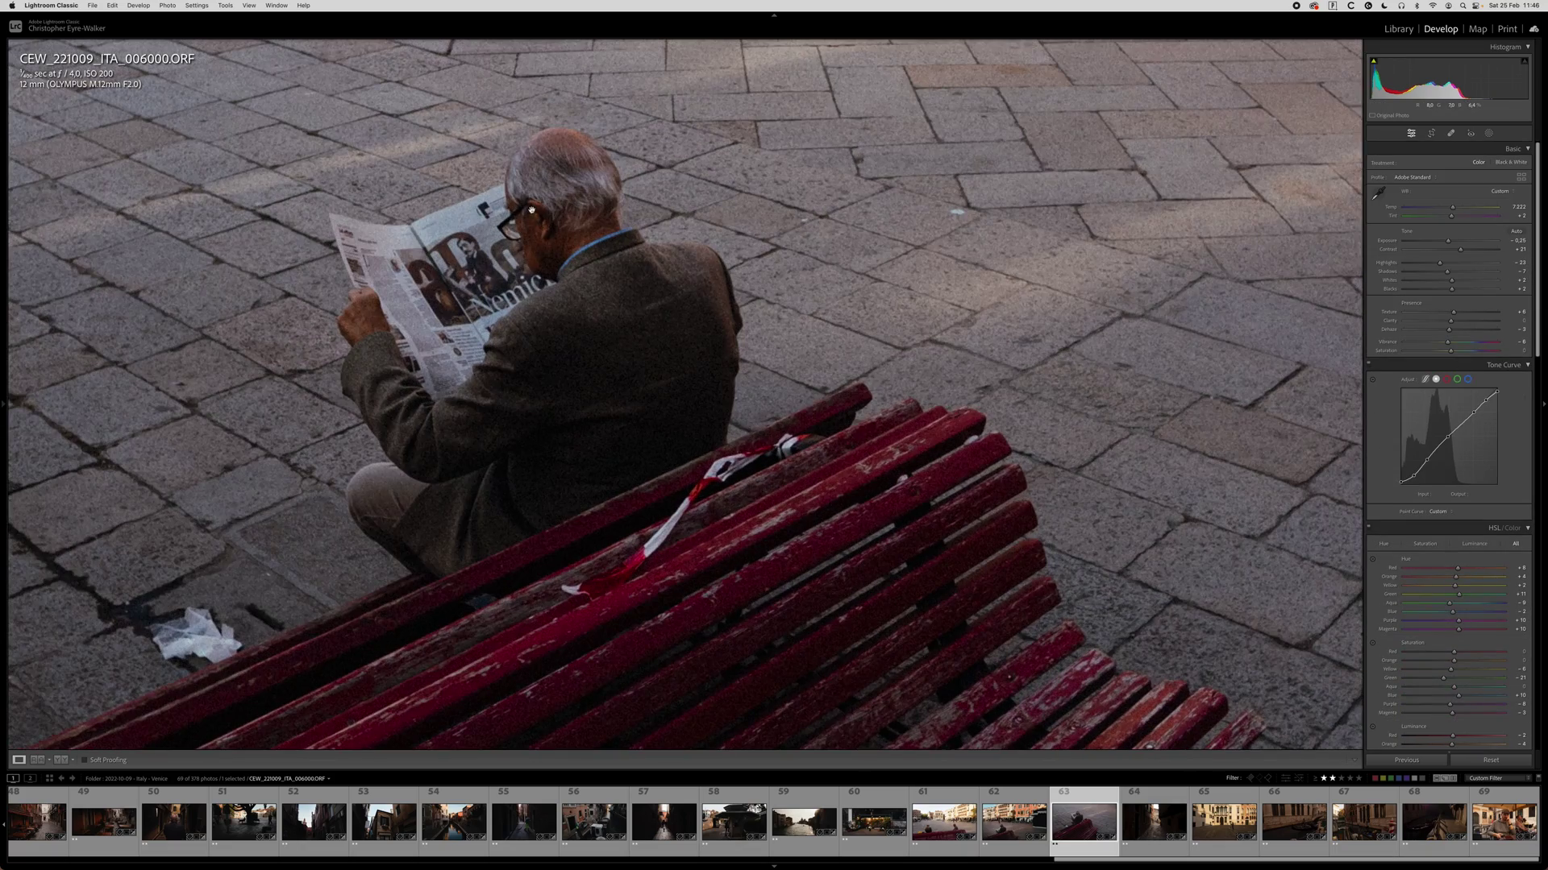
pyautogui.click(496, 233)
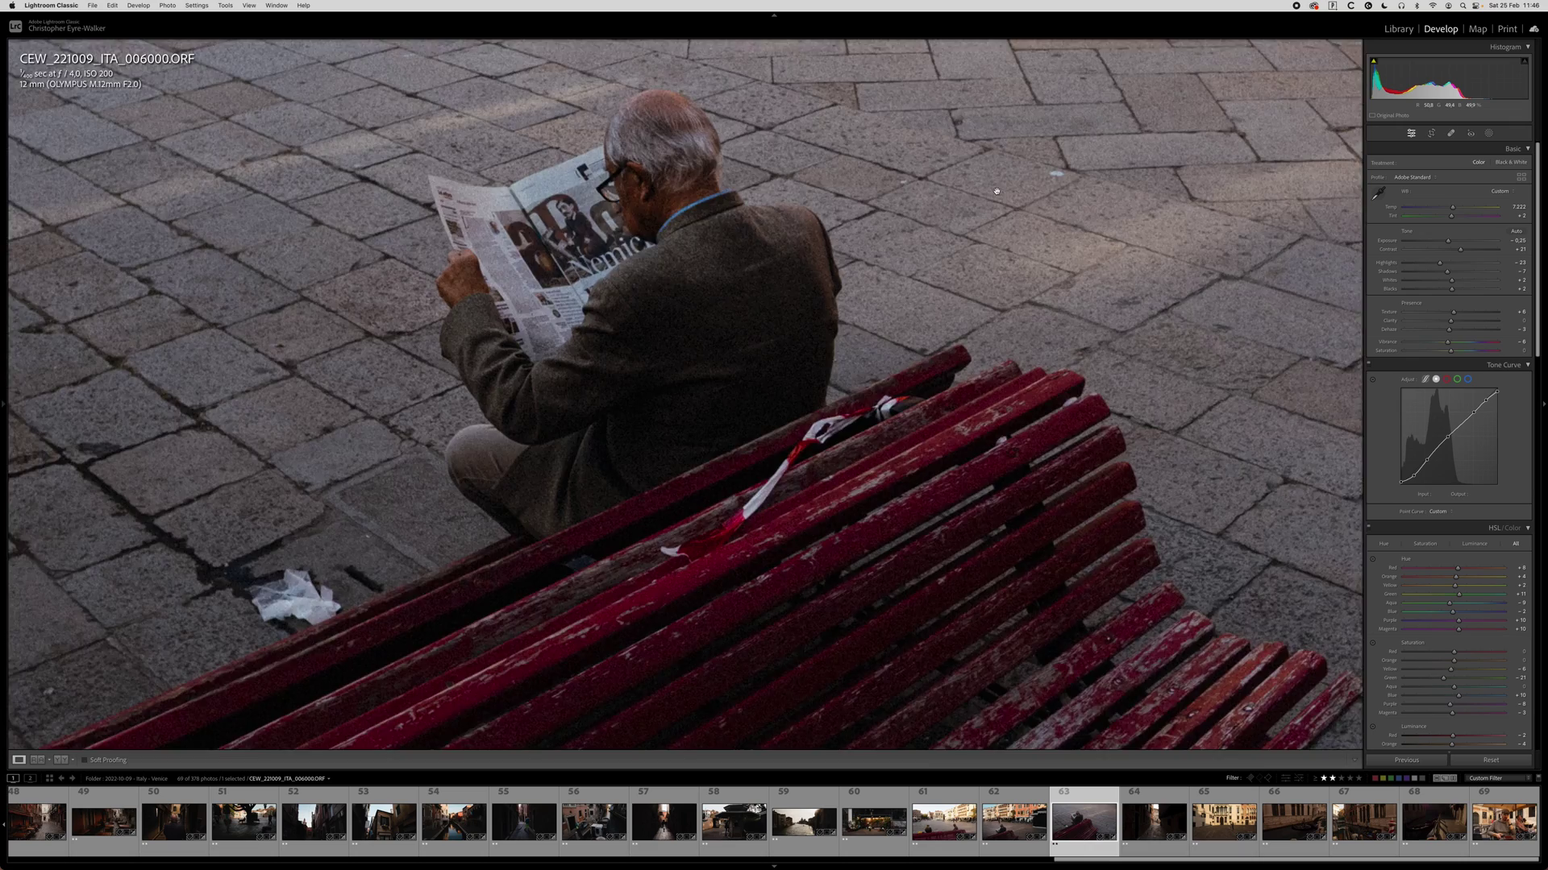
pyautogui.click(643, 437)
pyautogui.moveTo(643, 437); pyautogui.dragTo(835, 379)
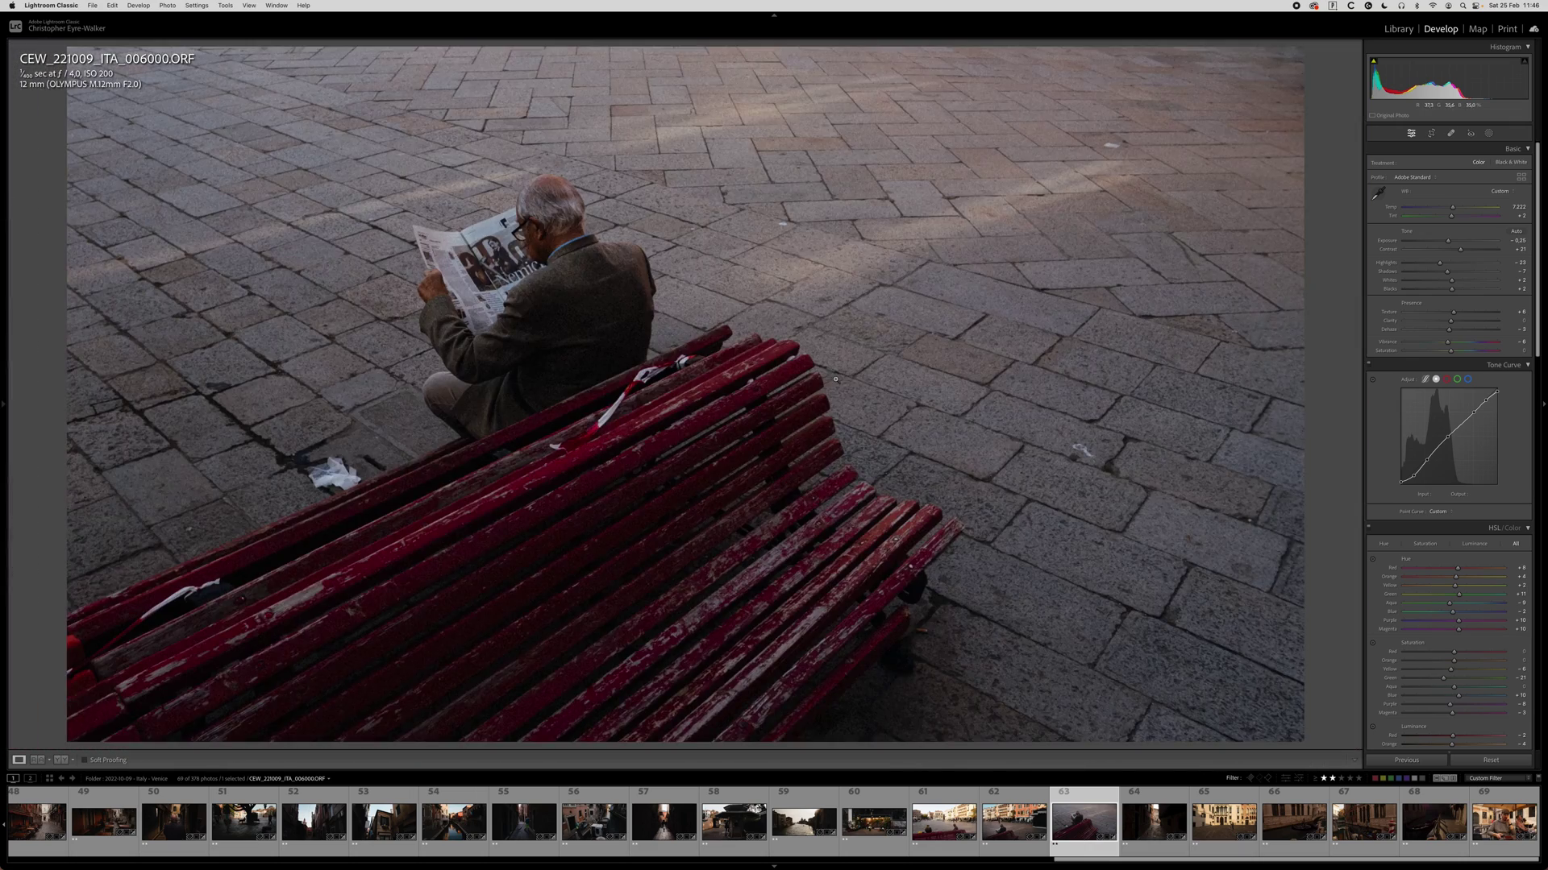
pyautogui.scroll(-20, 1394, 552)
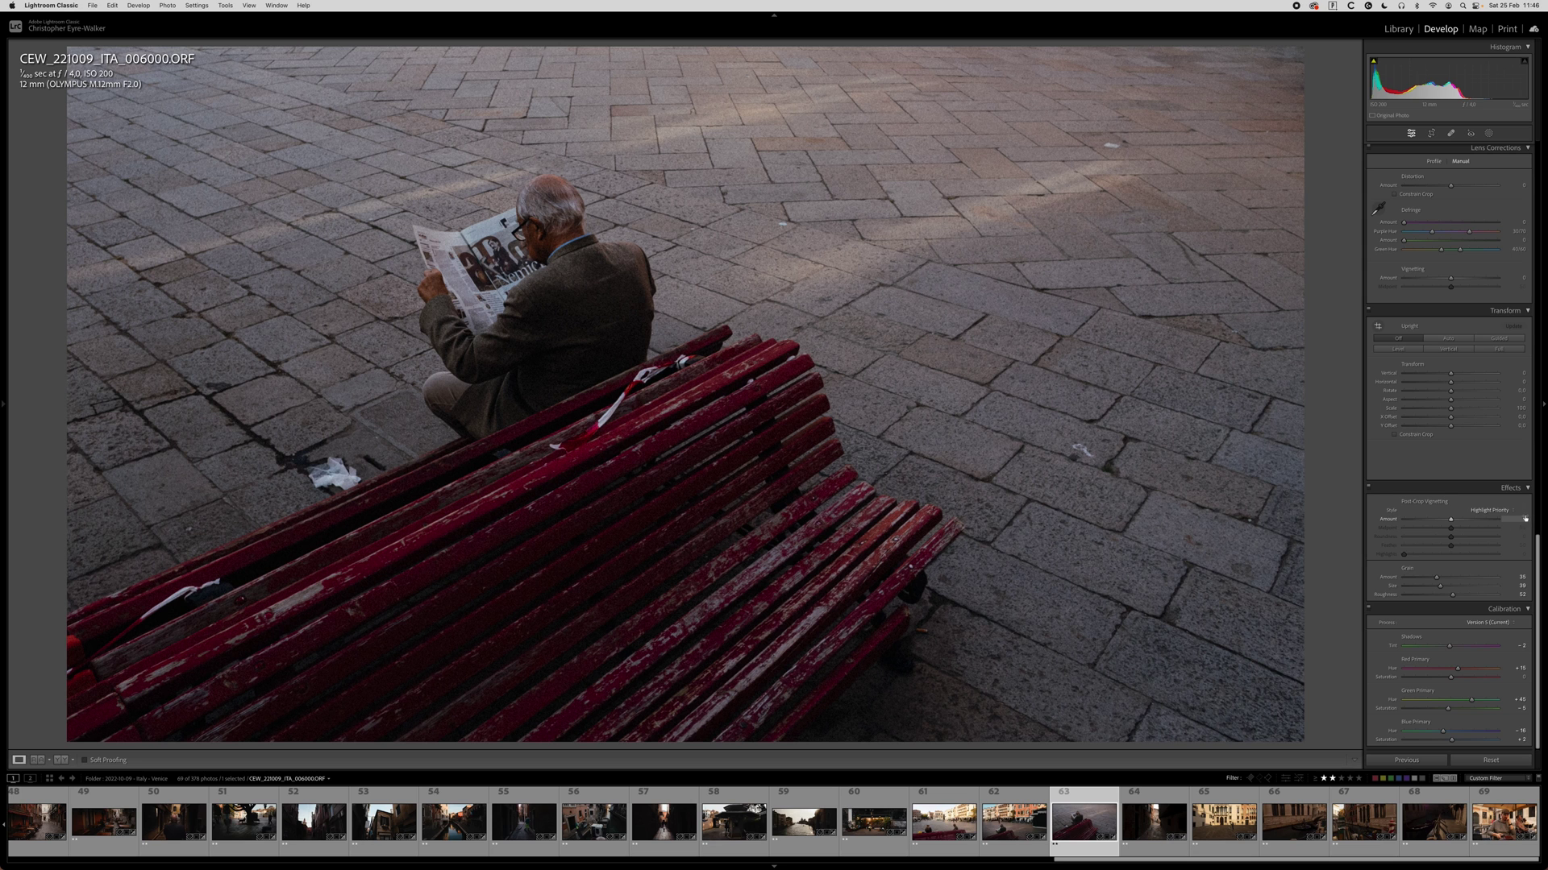
pyautogui.moveTo(1524, 517); pyautogui.dragTo(1507, 518)
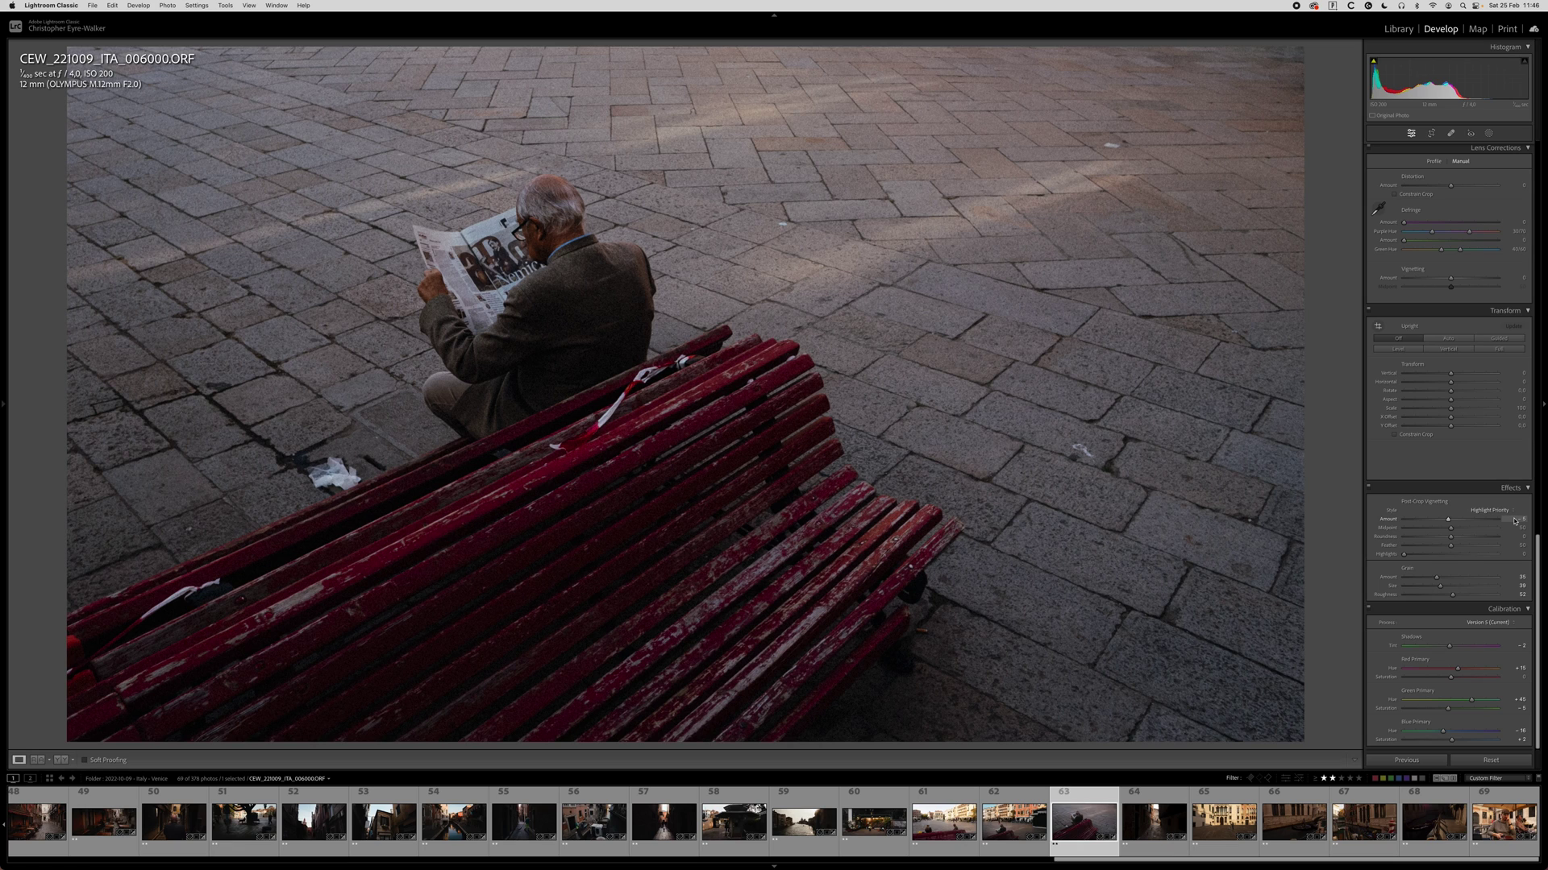
# Copy the newspaper reader photo's develop settings to the next photo of the dark alley.
pyautogui.press('super+shift+c')
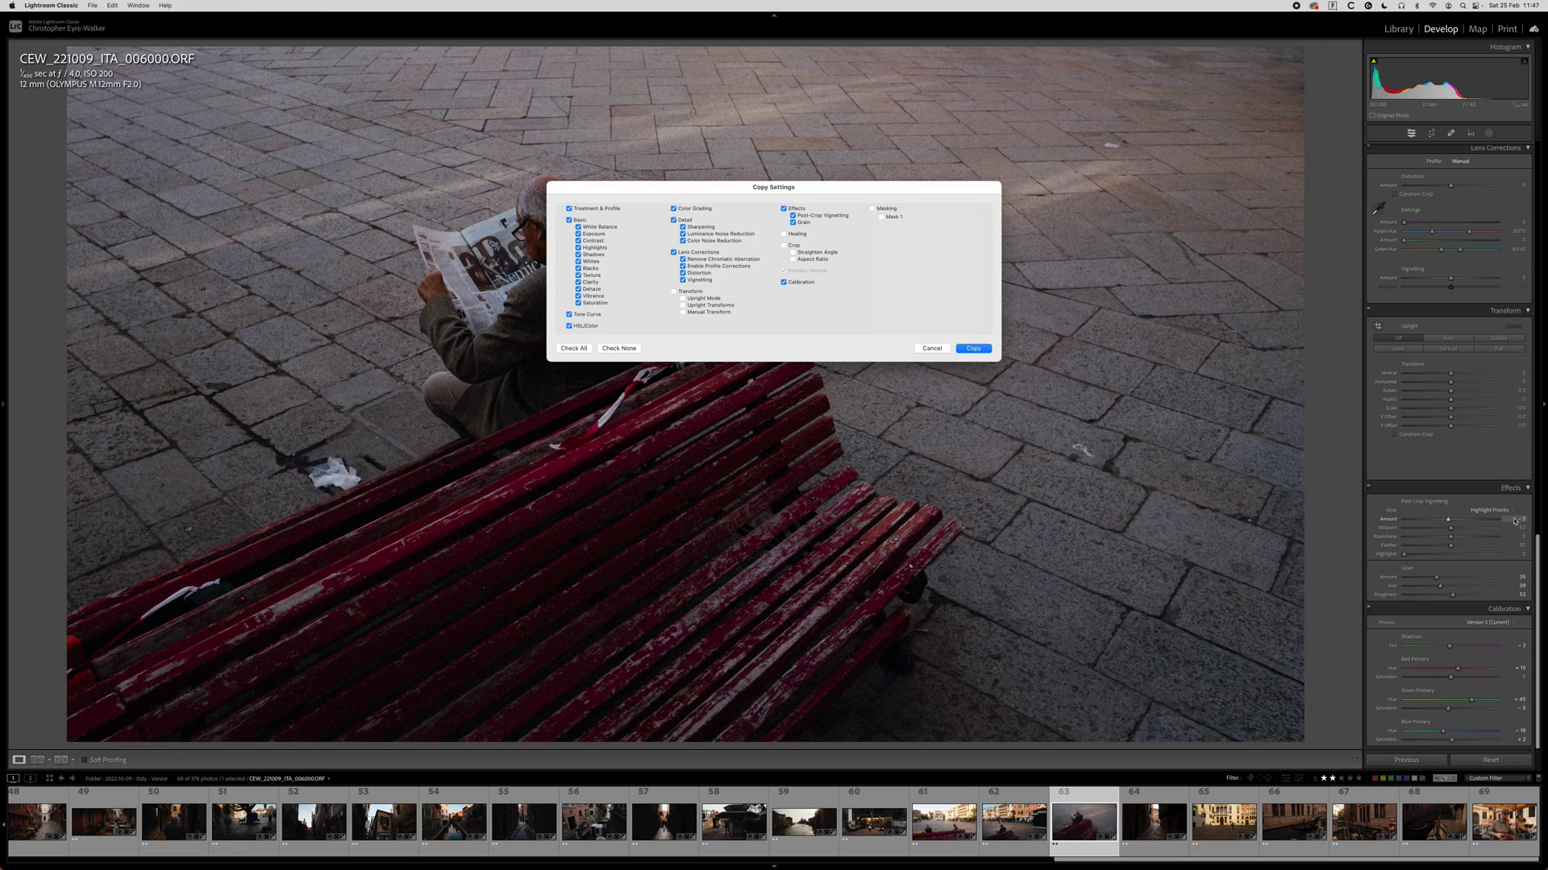
pyautogui.press('Return')
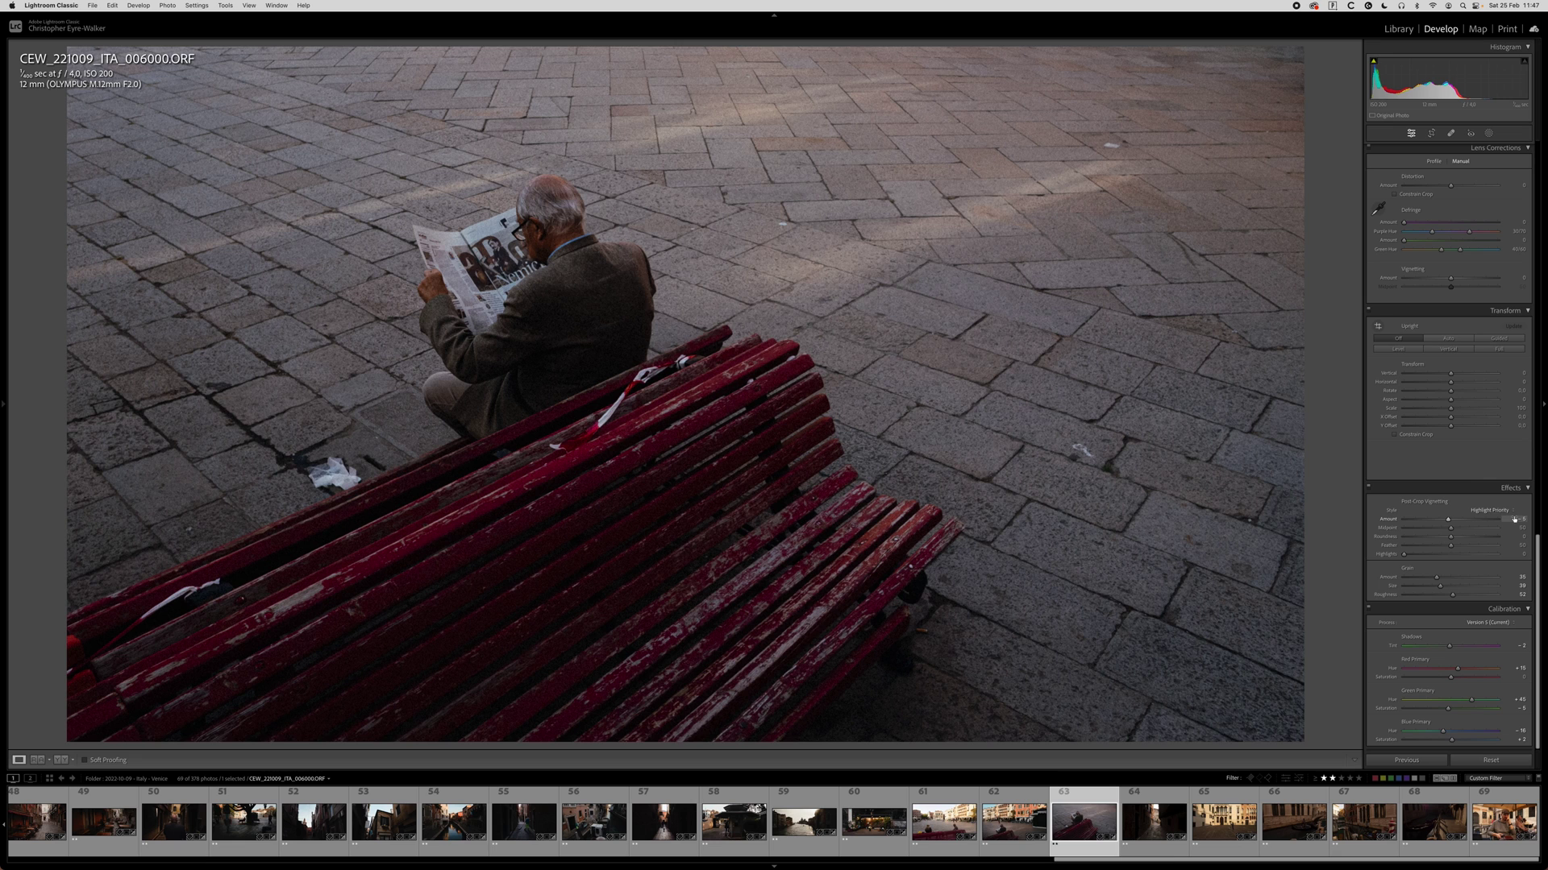
pyautogui.press('Right')
pyautogui.press('super+shift+v')
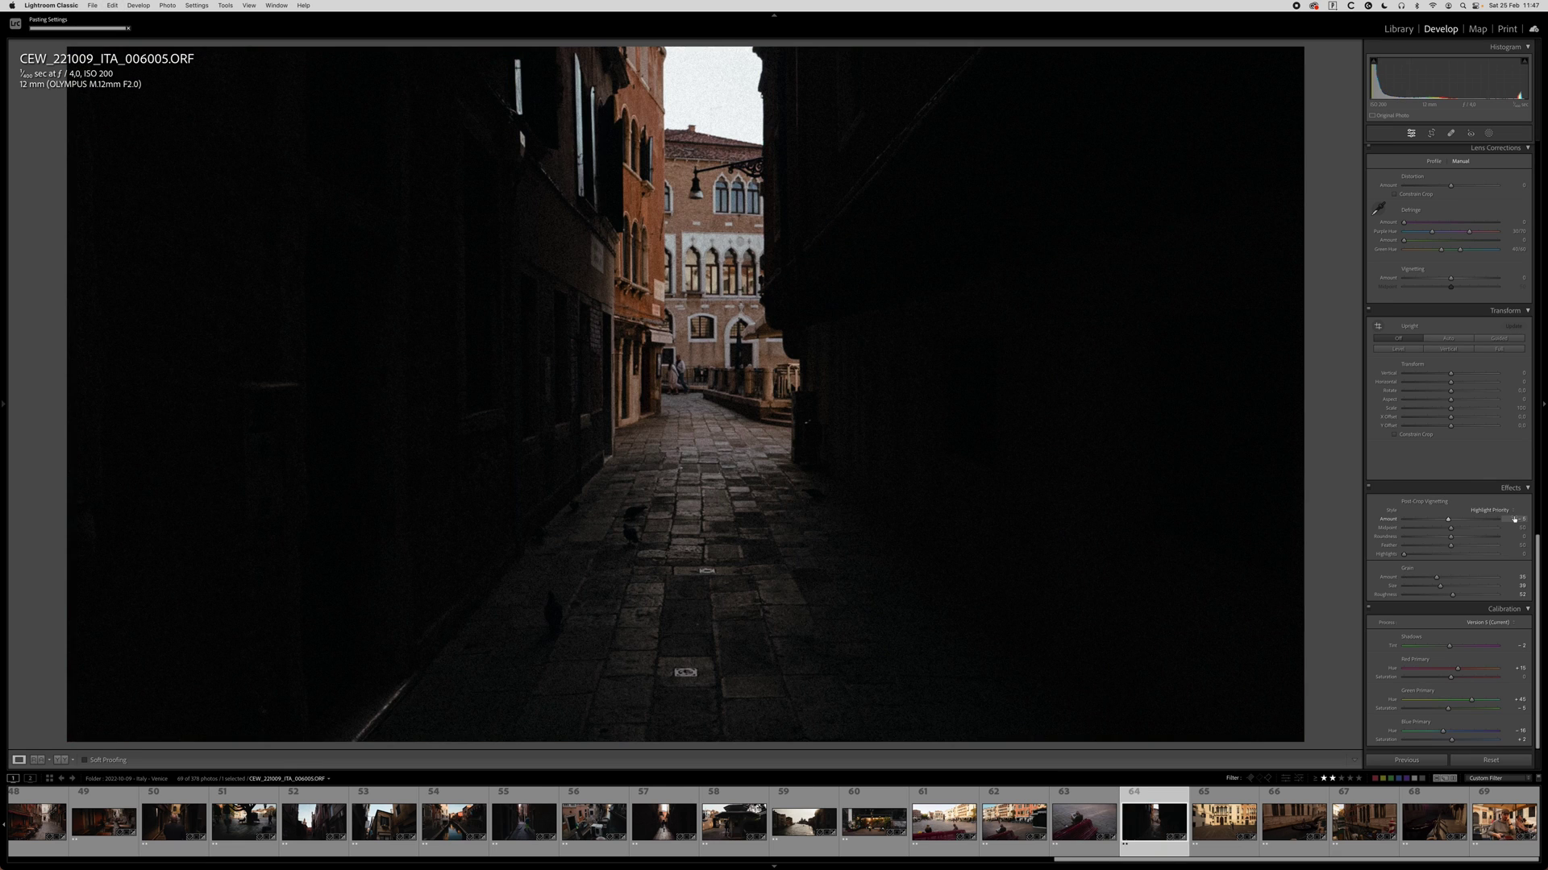
# Raise the alley photo's exposure in steps to about +0.5.
pyautogui.press('=')
pyautogui.press('=')
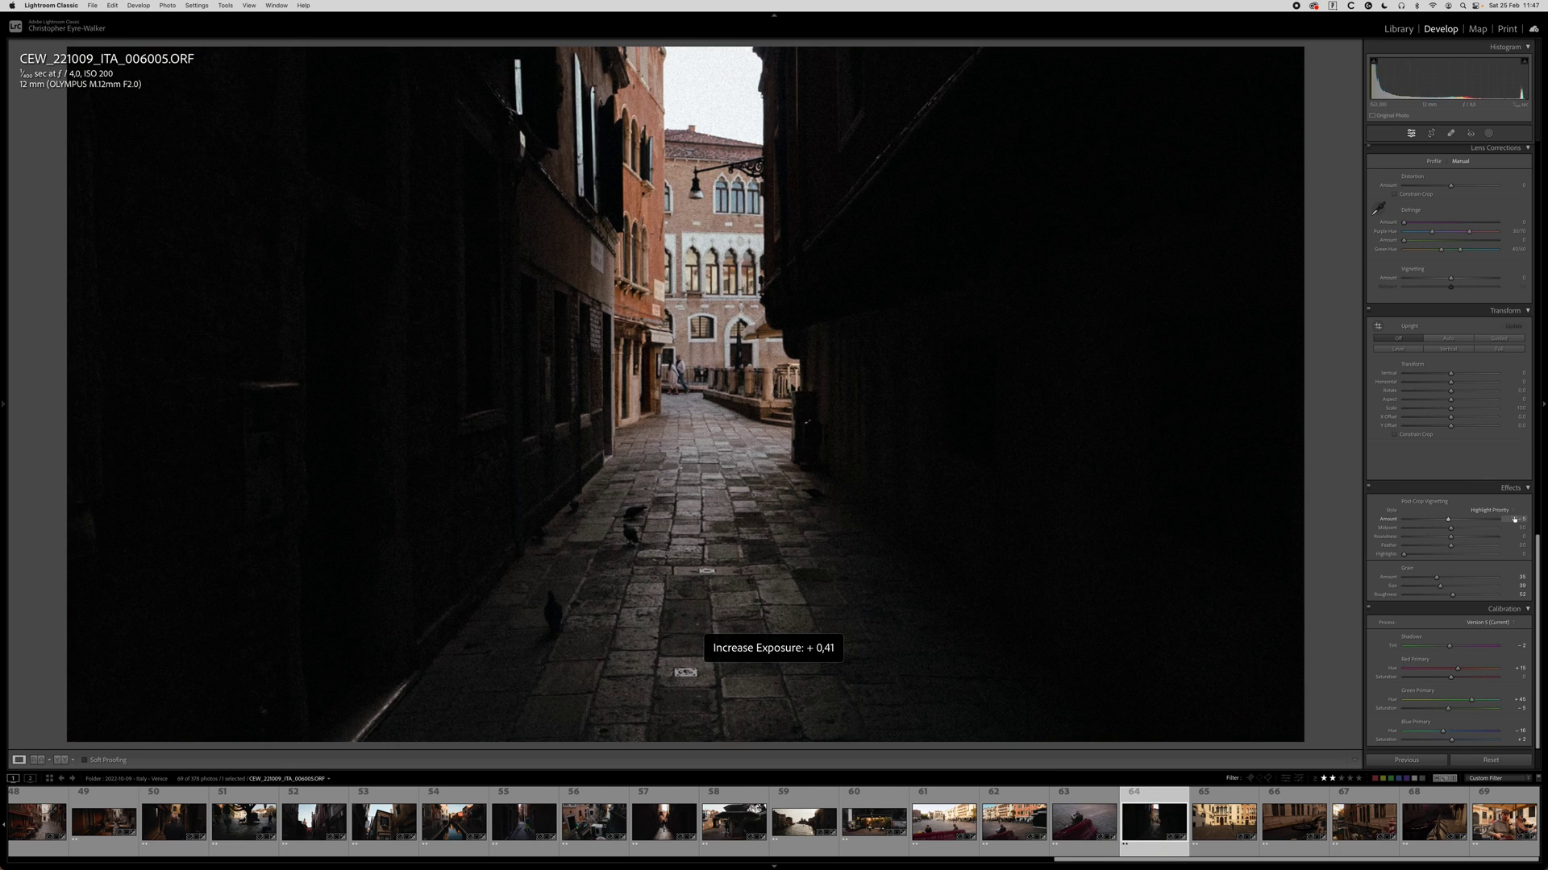
pyautogui.press('=')
pyautogui.press('-')
pyautogui.press('=')
pyautogui.press('=')
pyautogui.press('-')
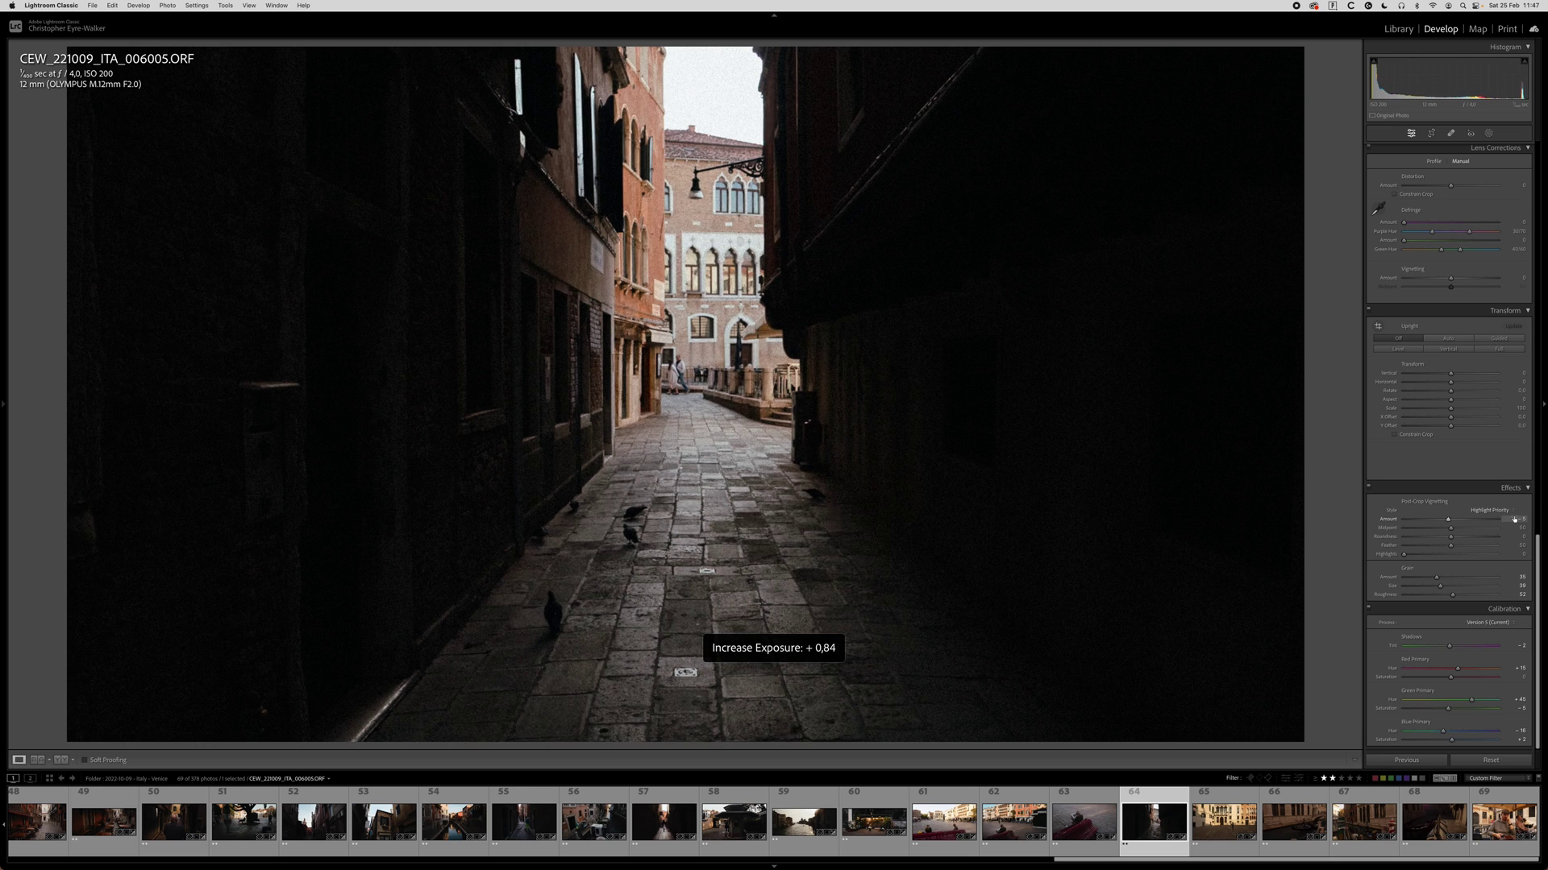
pyautogui.press('=')
pyautogui.press('-')
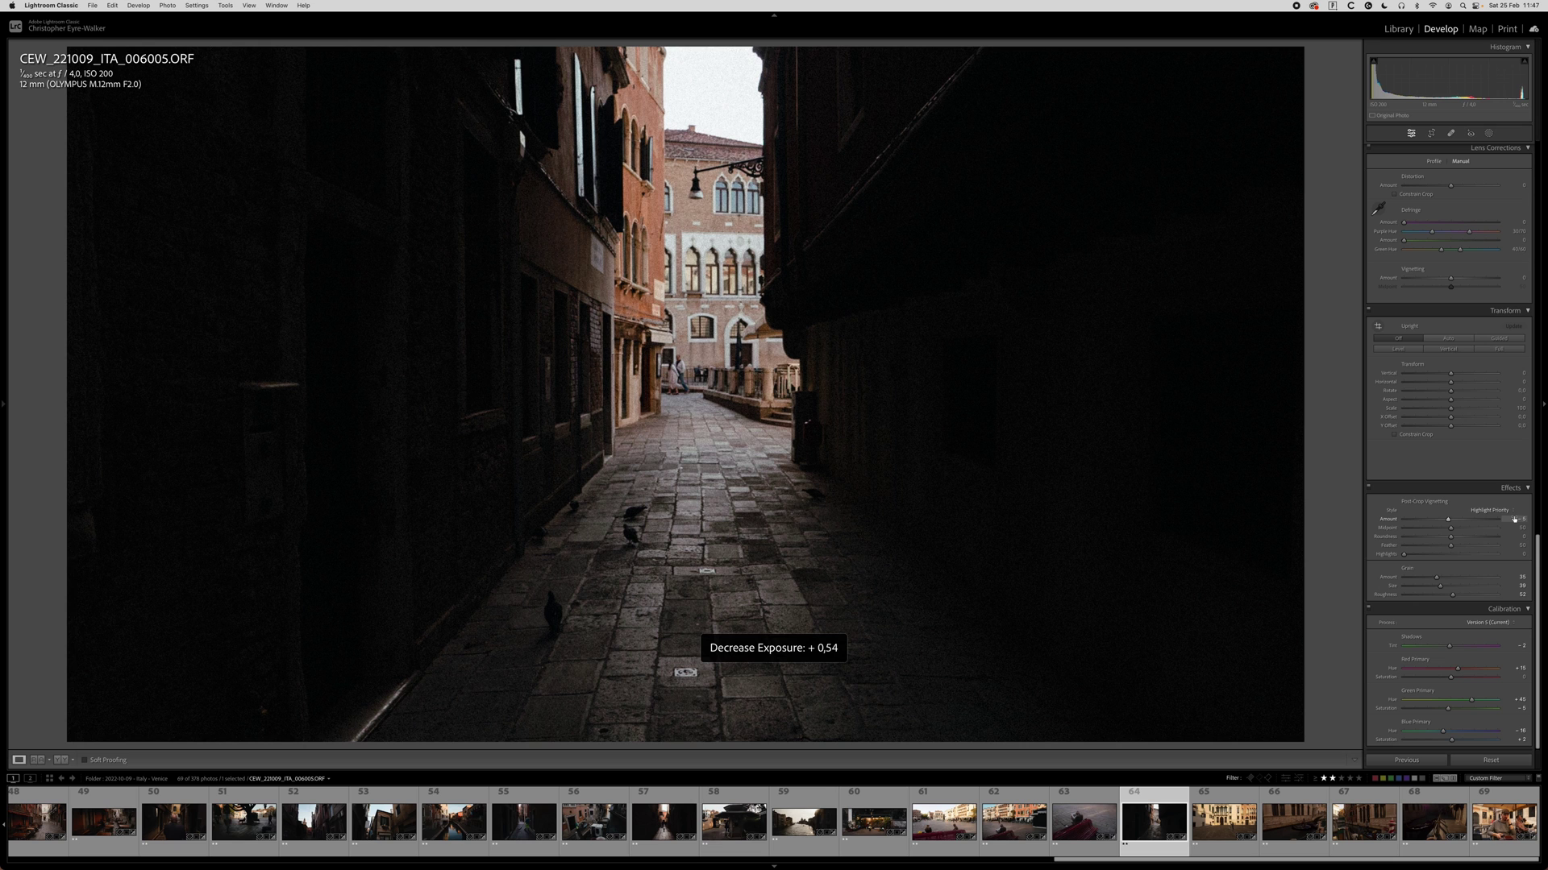
# Add a wide radial gradient mask over the alley's pavement with strongly reduced contrast, and warm the photo's overall color temperature.
pyautogui.hotkey('shift', 'm')
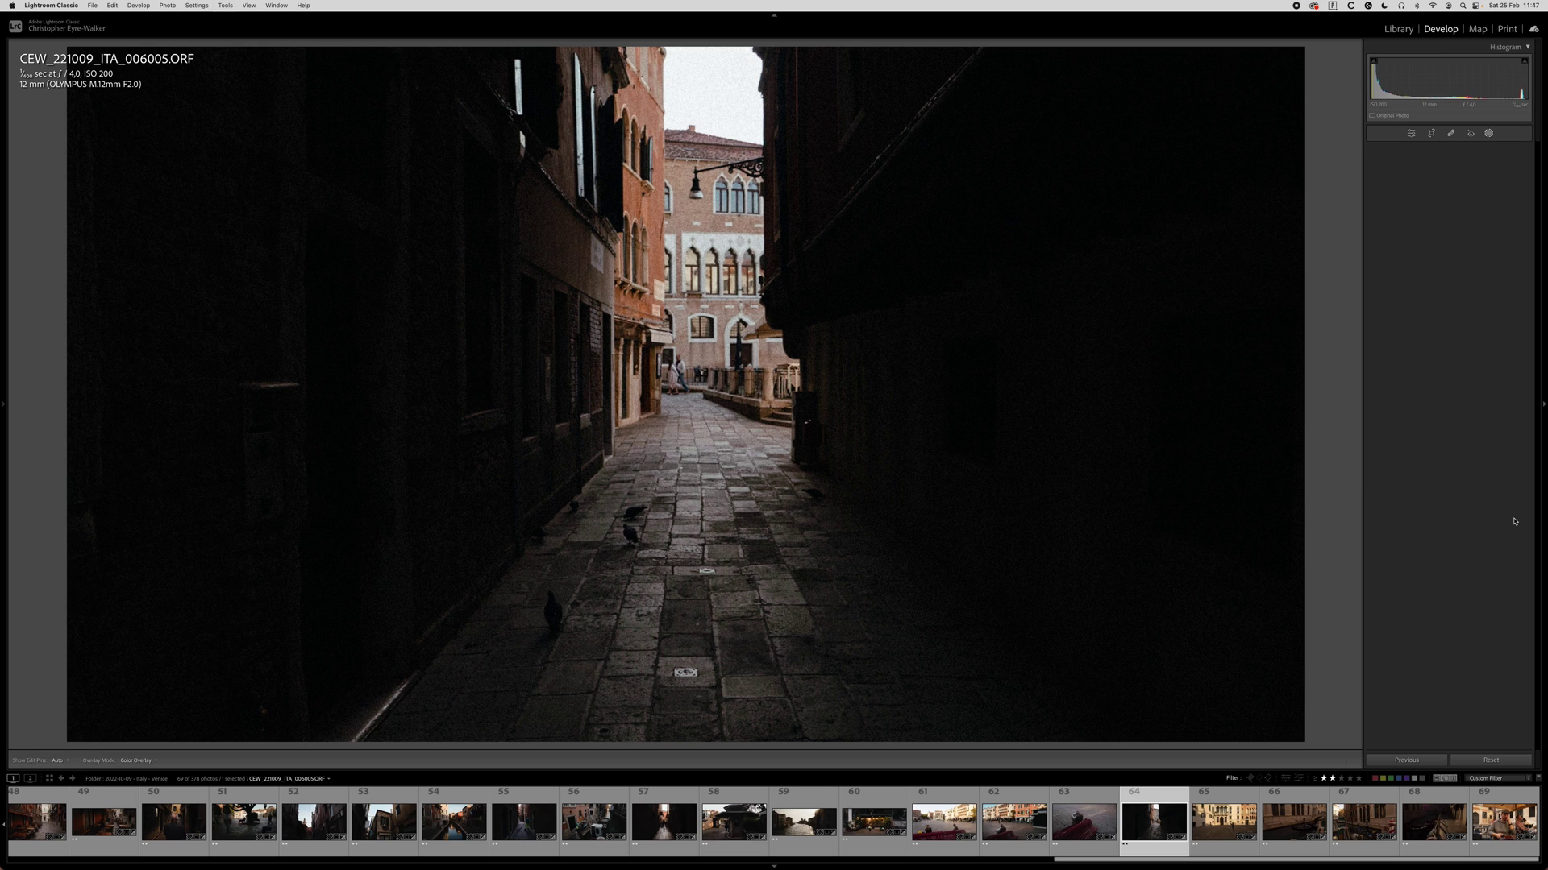
pyautogui.moveTo(714, 562); pyautogui.dragTo(1004, 713)
pyautogui.moveTo(1451, 254); pyautogui.dragTo(1412, 254)
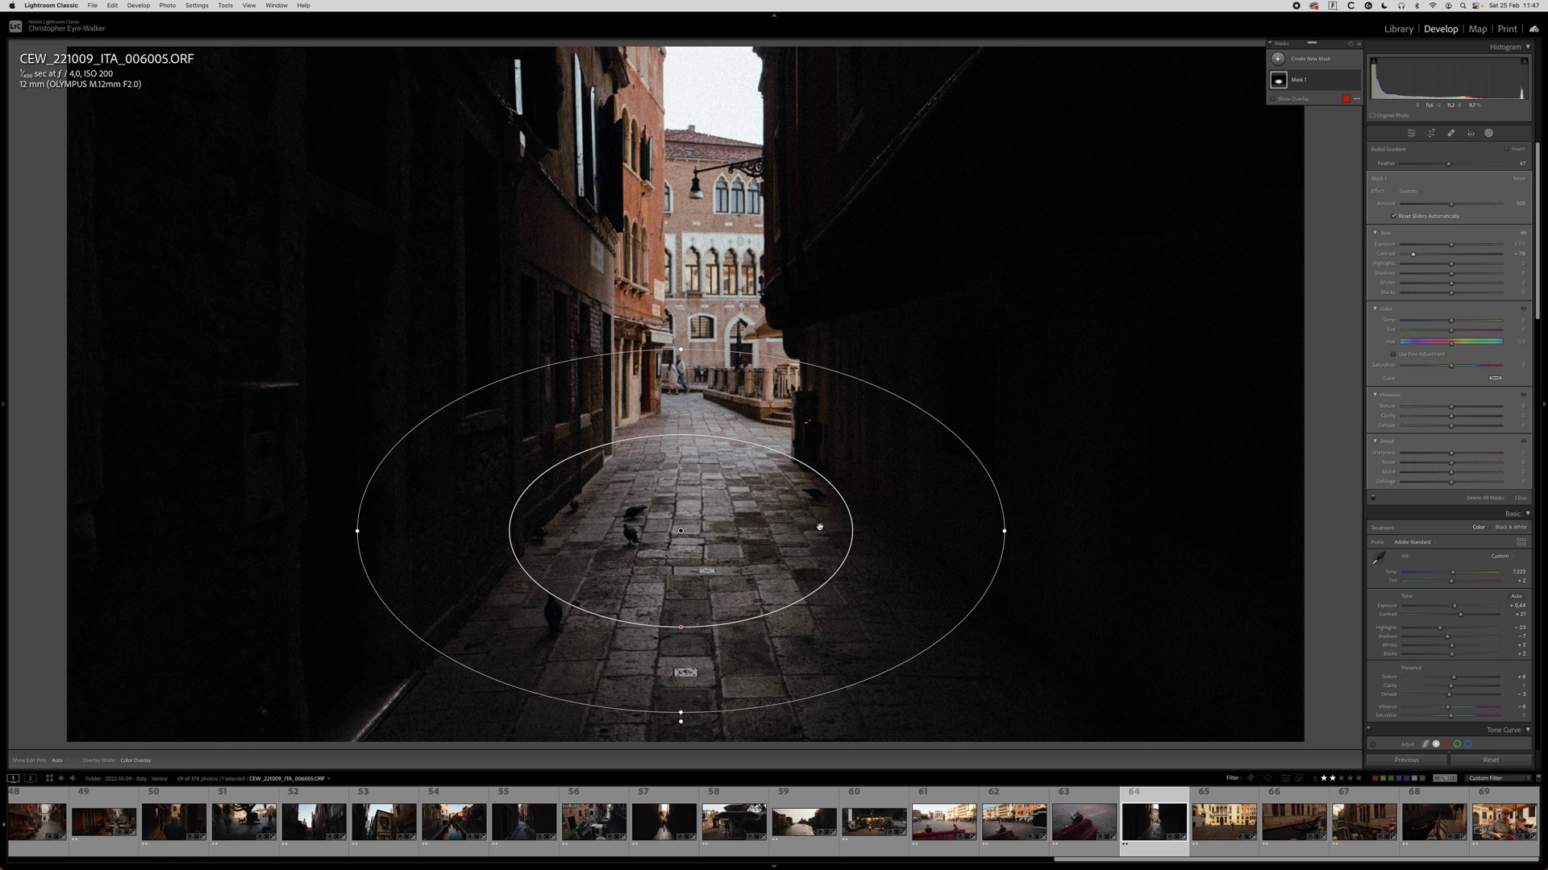
pyautogui.hotkey('shift', 'w')
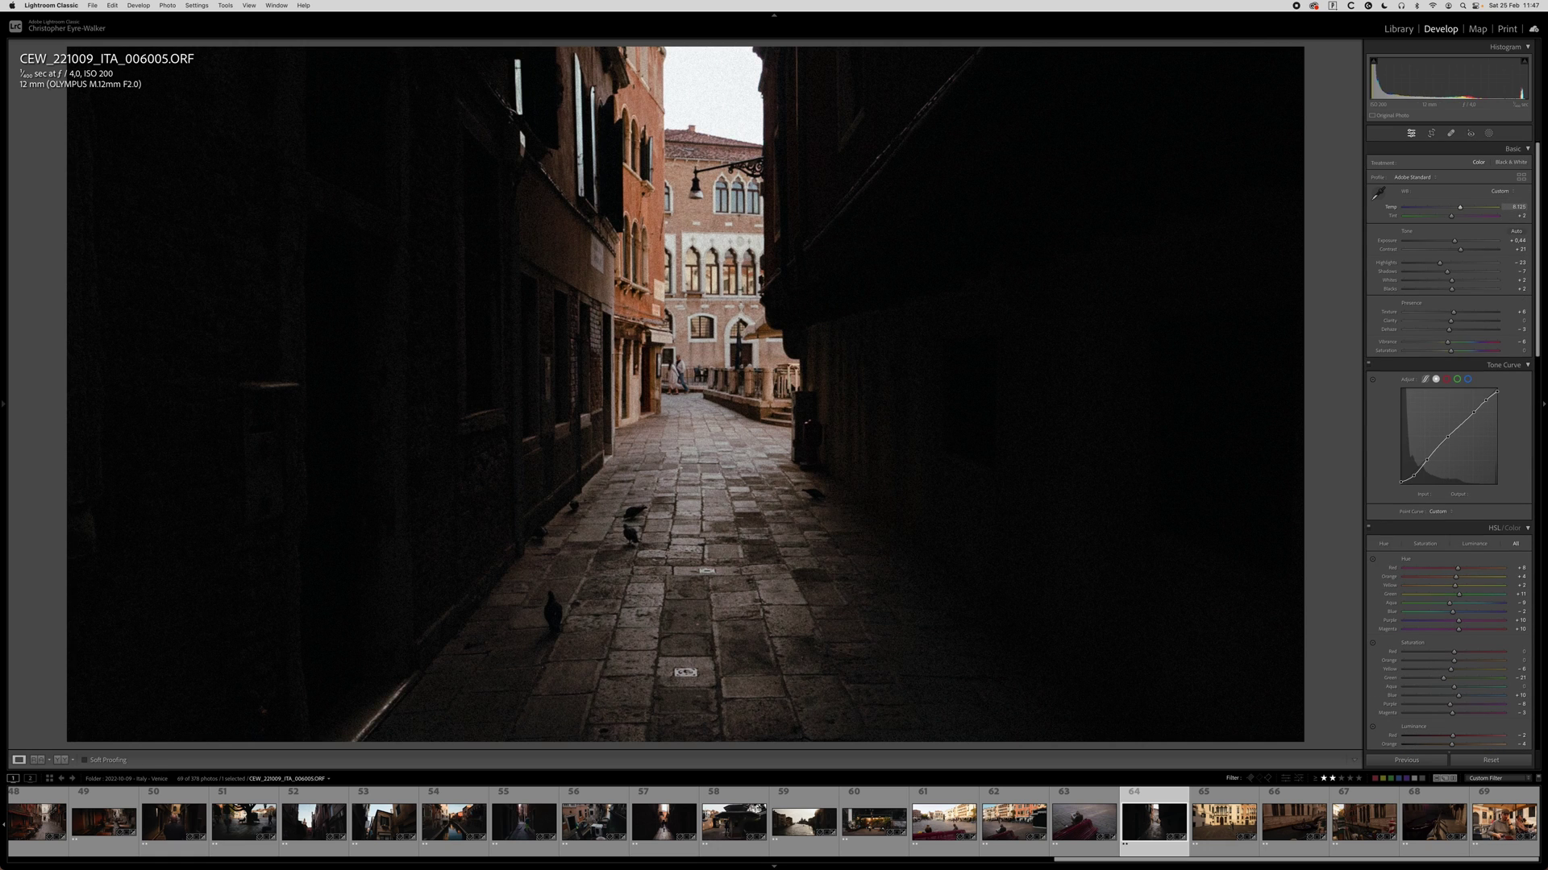
# Copy the alley photo's develop settings to the photo of the person with a dog in the square, and straighten it slightly along the facade.
pyautogui.press('Right')
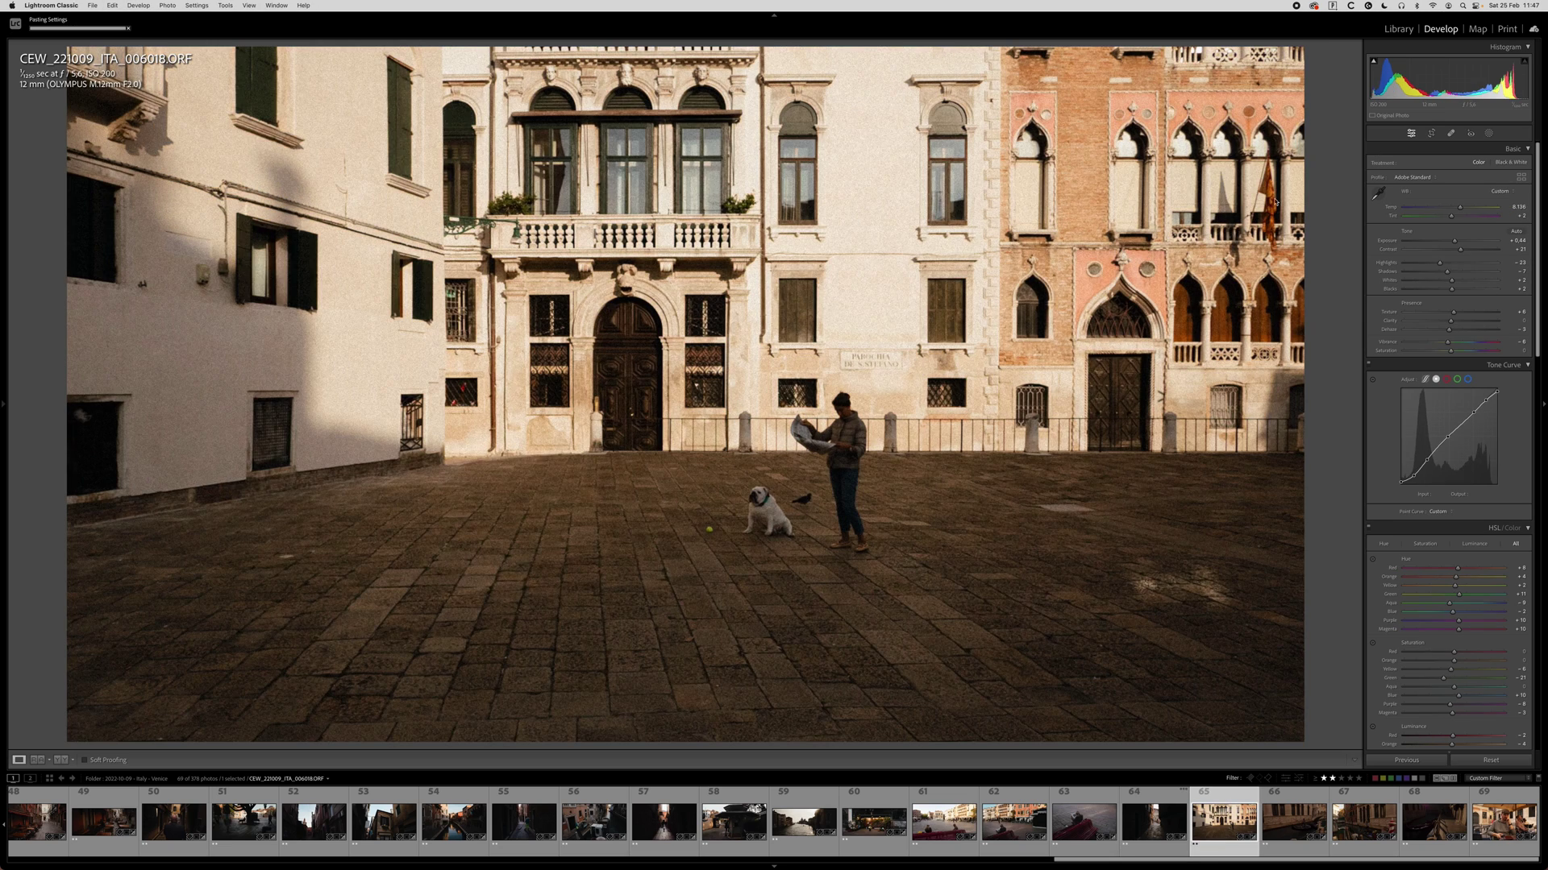
pyautogui.press('r')
pyautogui.moveTo(555, 117); pyautogui.dragTo(713, 120)
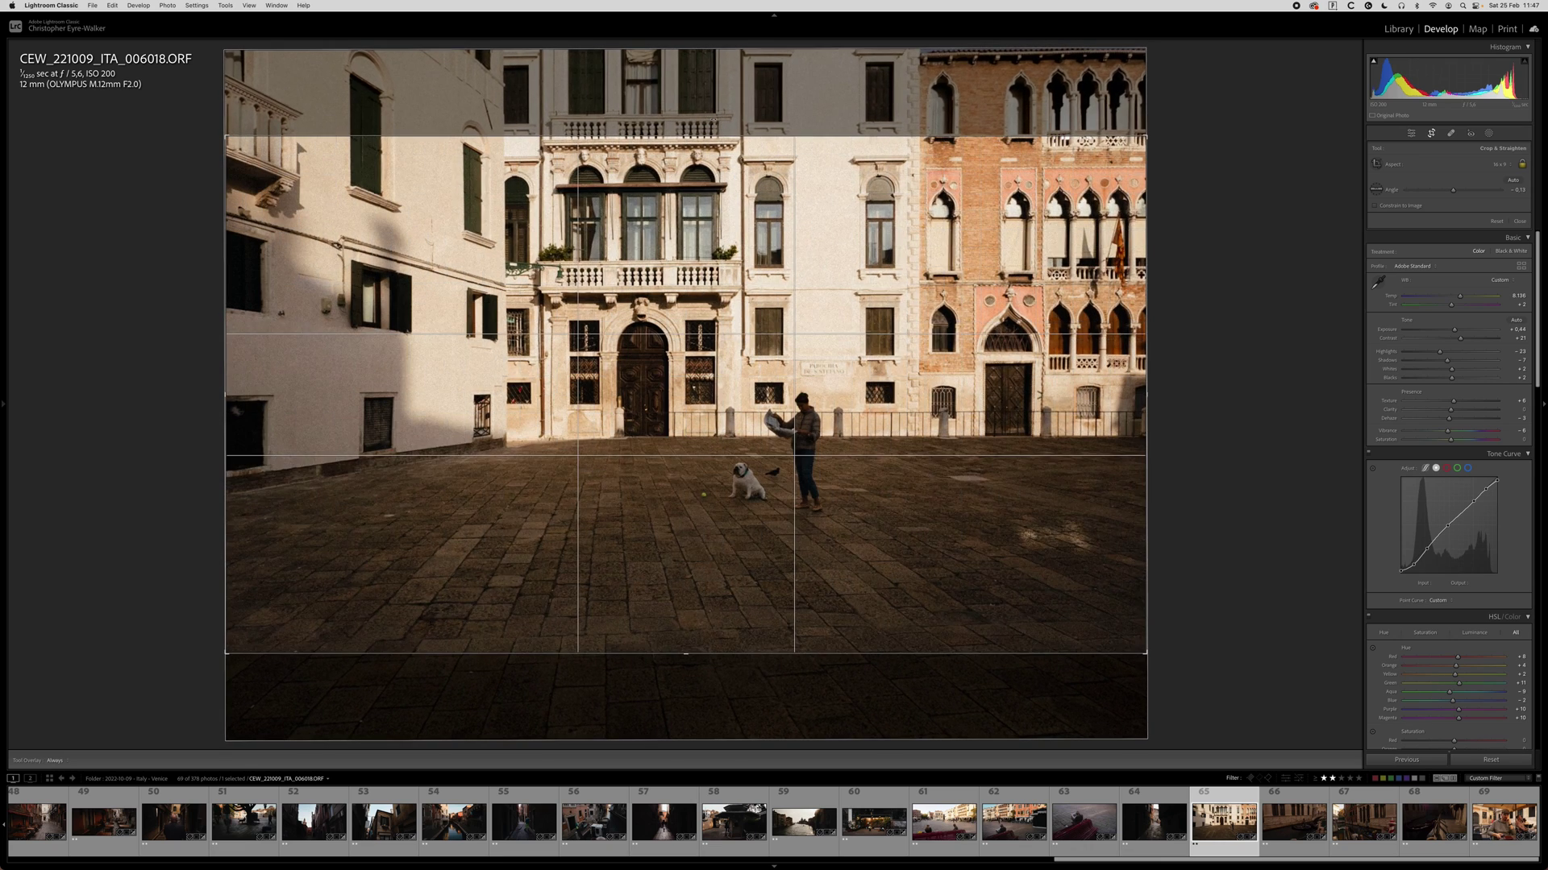
pyautogui.press('Return')
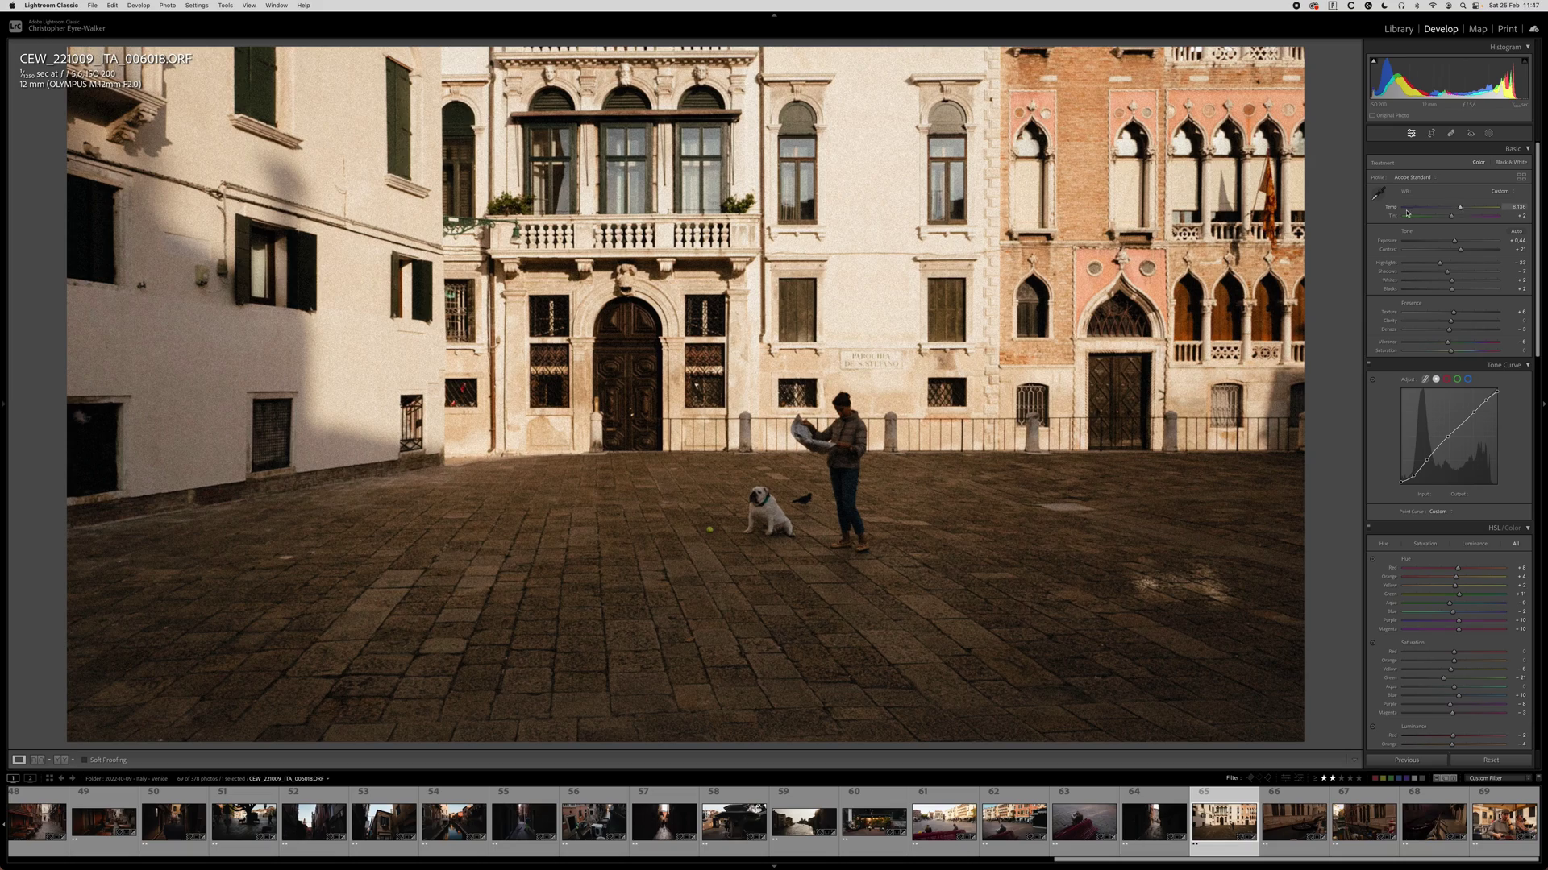
# Crop the square photo to a wider panoramic ratio, trimming the upper facade and foreground pavement around the person and dog.
pyautogui.click(768, 520)
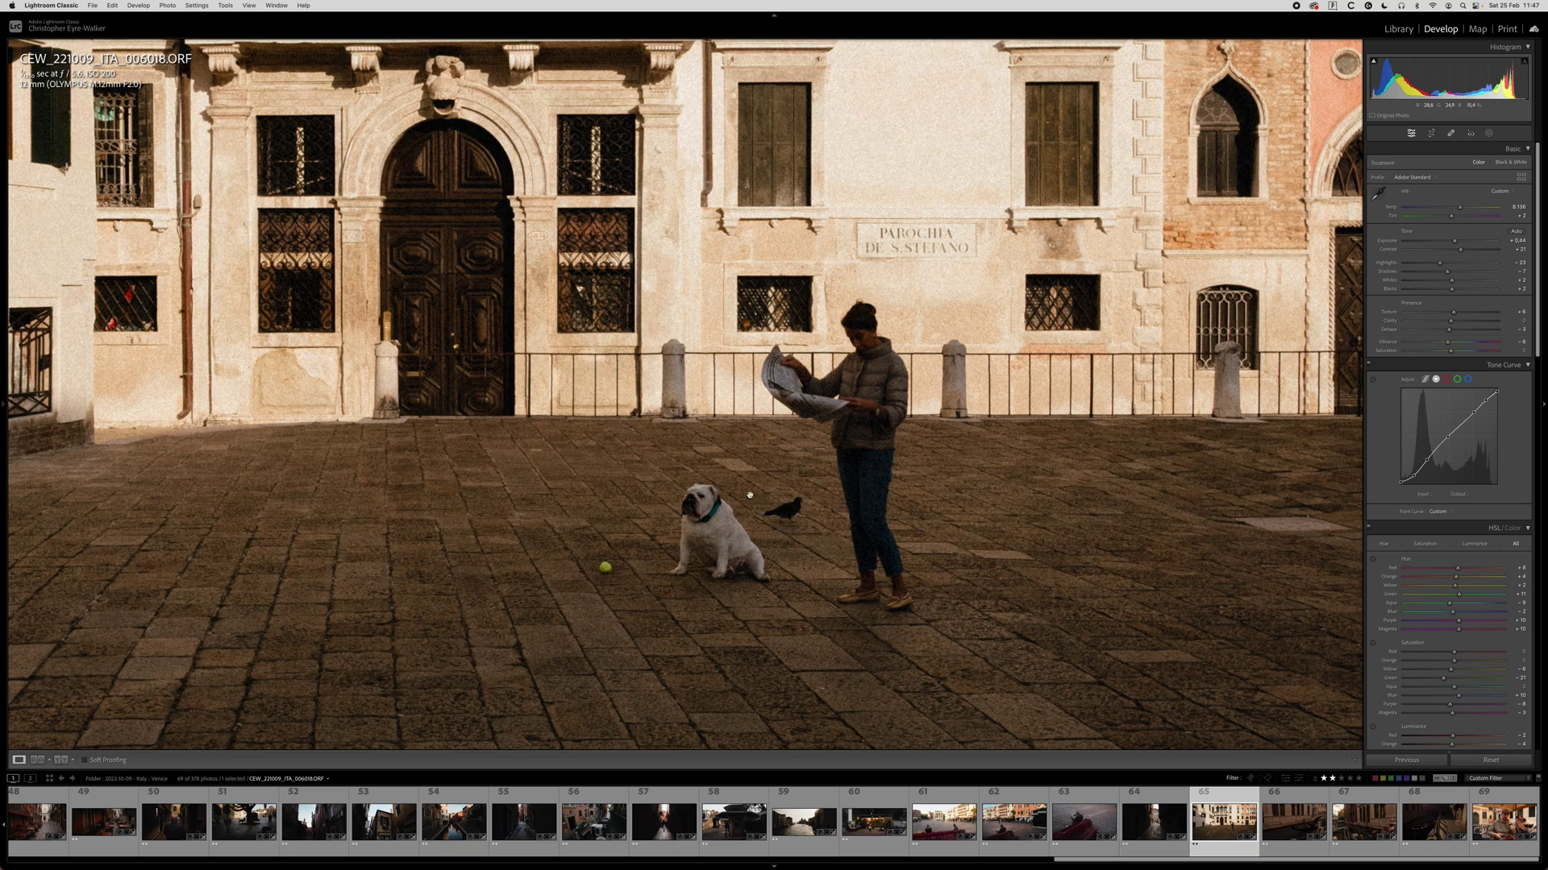
pyautogui.click(794, 470)
pyautogui.press('r')
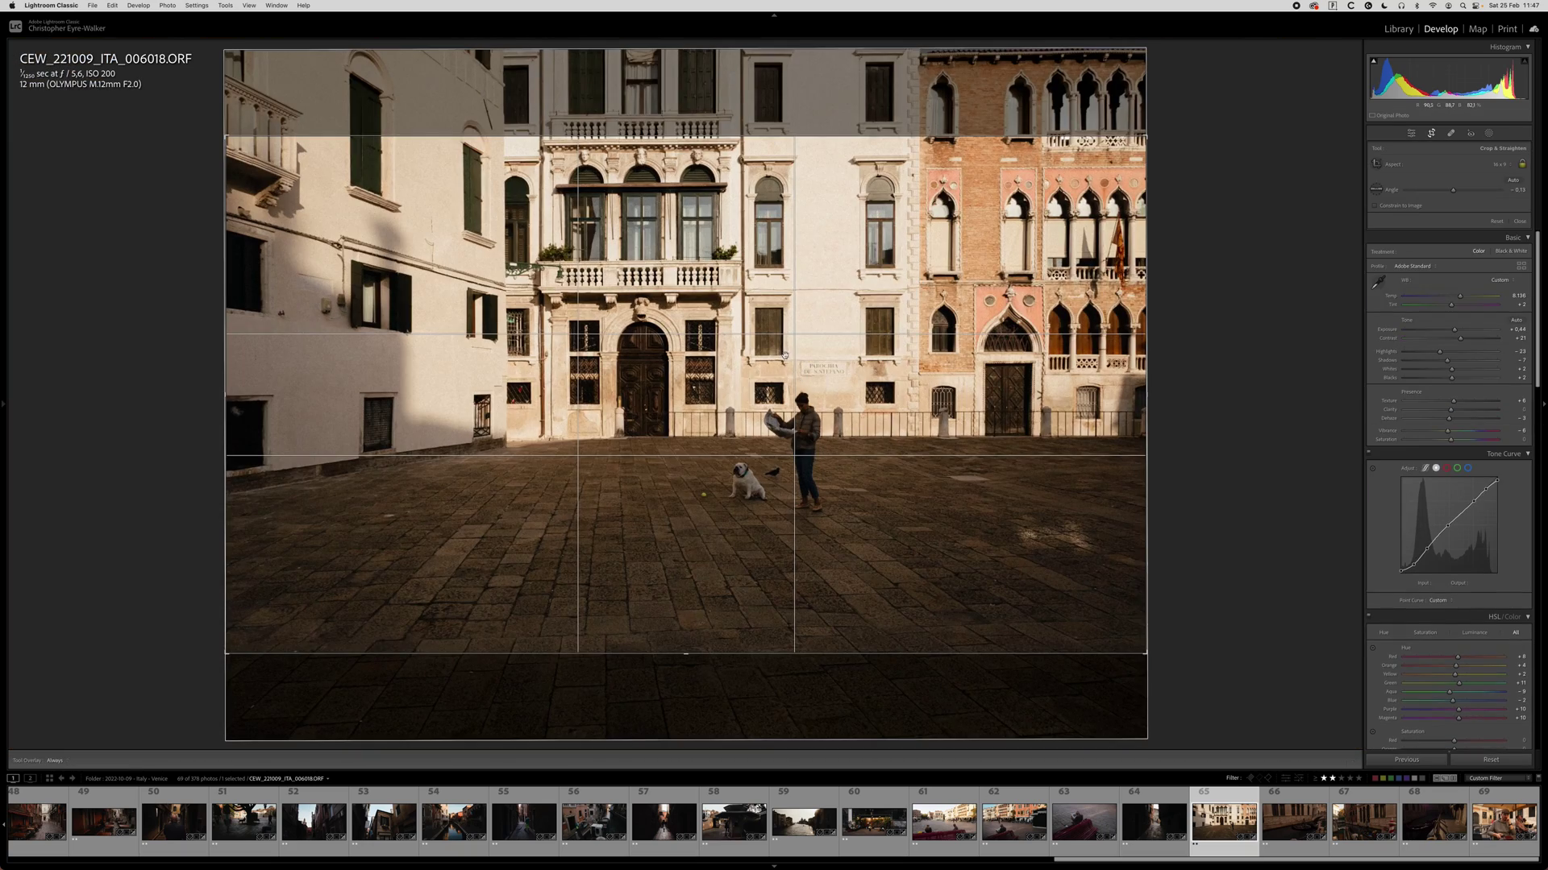
pyautogui.press('r')
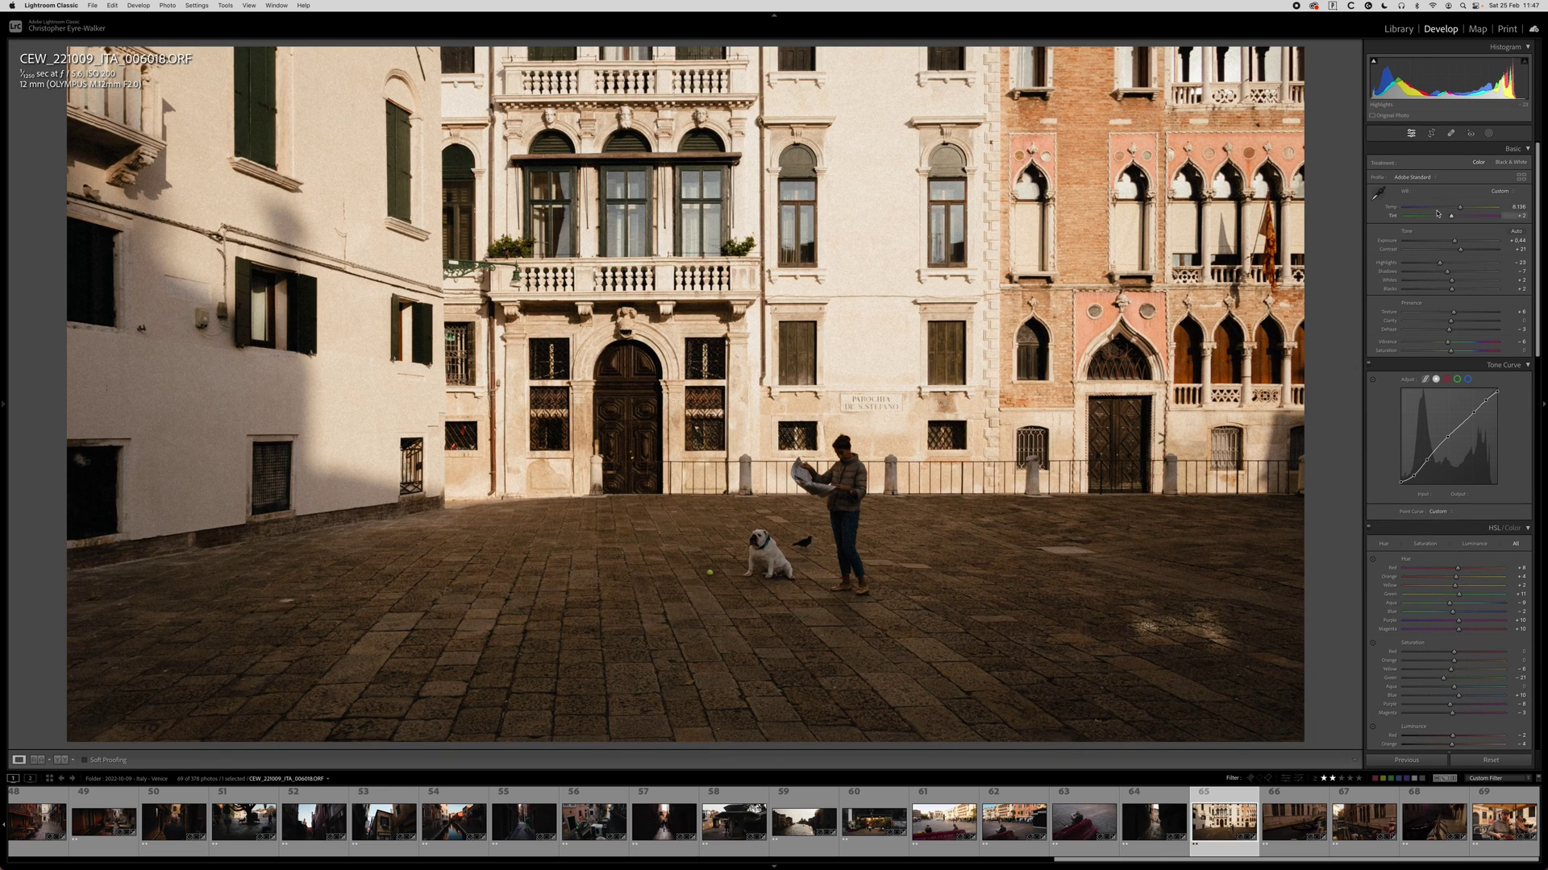
pyautogui.press('r')
pyautogui.click(1501, 165)
pyautogui.click(1491, 221)
pyautogui.moveTo(902, 476); pyautogui.dragTo(900, 473)
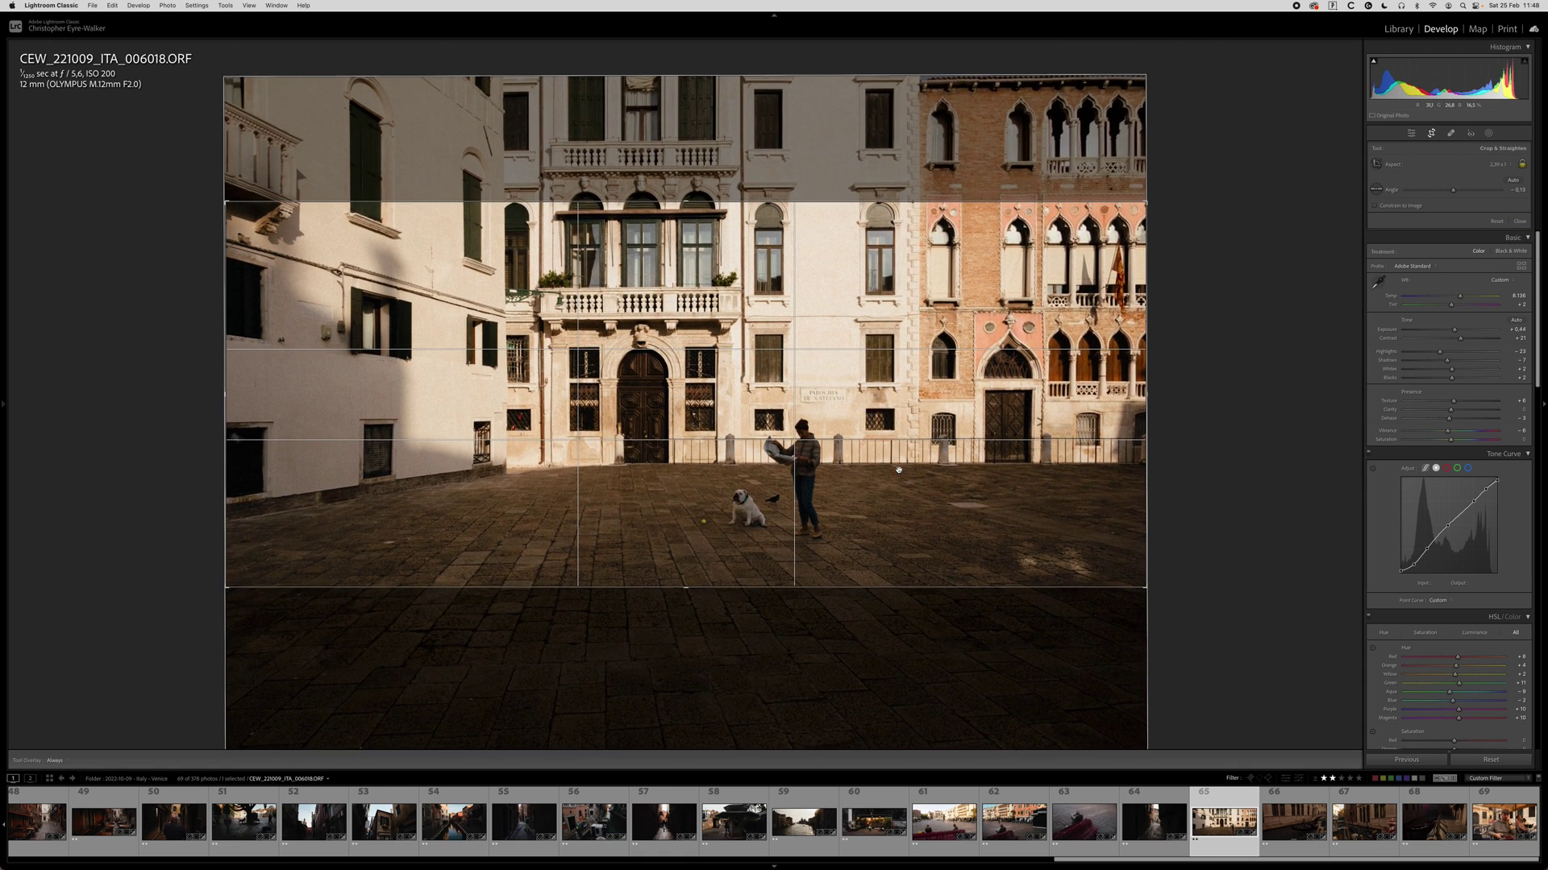
pyautogui.press('Return')
# Cool the square photo's color temperature slightly and strongly reduce its highlights, comparing it with the unedited version.
pyautogui.moveTo(1459, 208); pyautogui.dragTo(1454, 208)
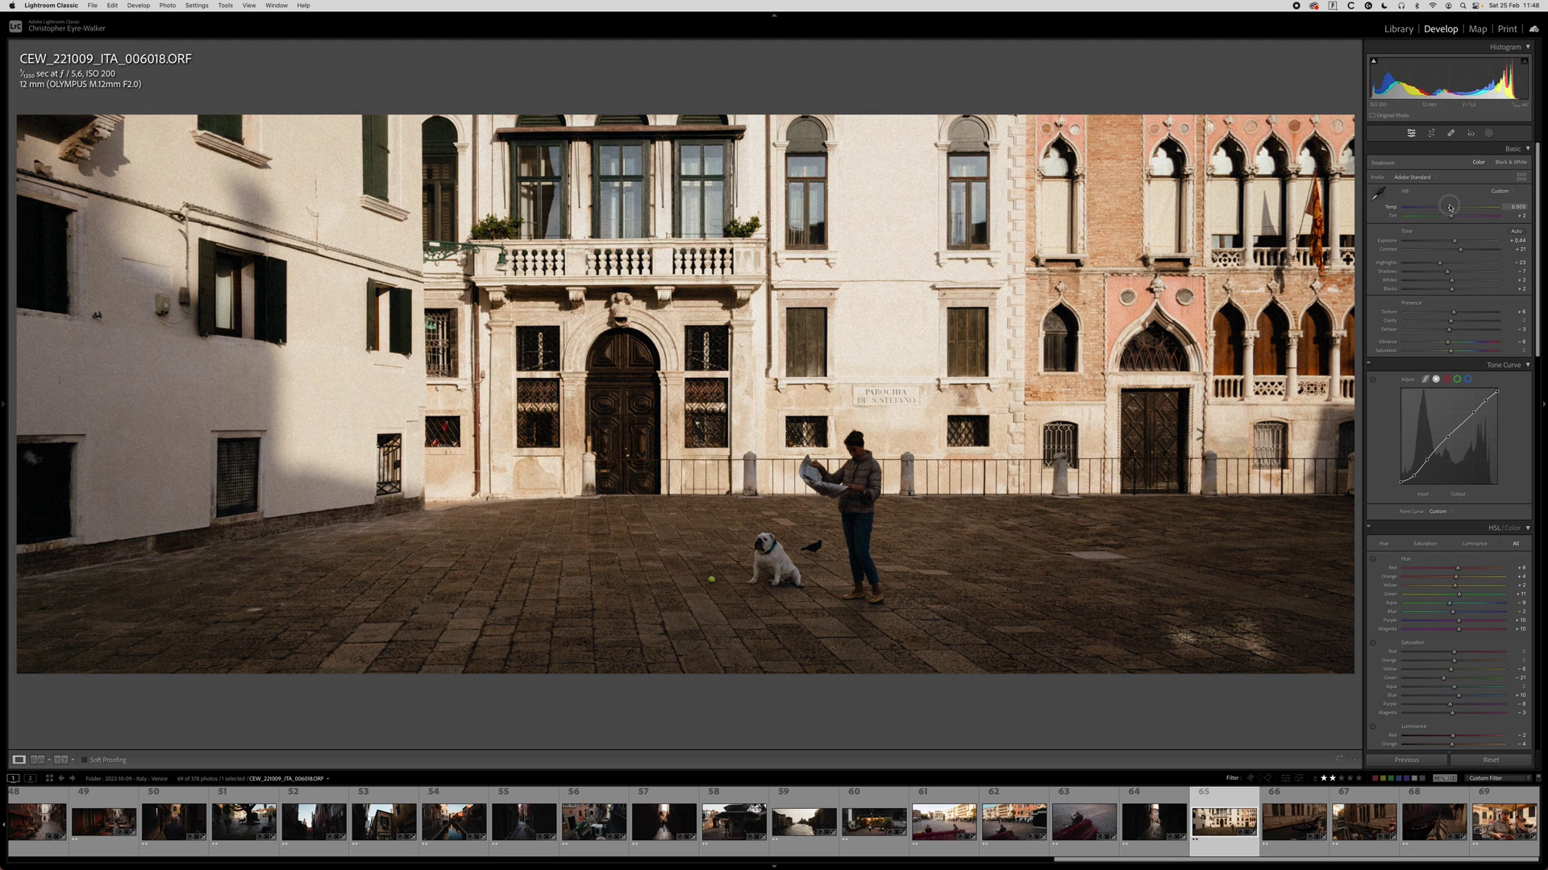
pyautogui.press('\\')
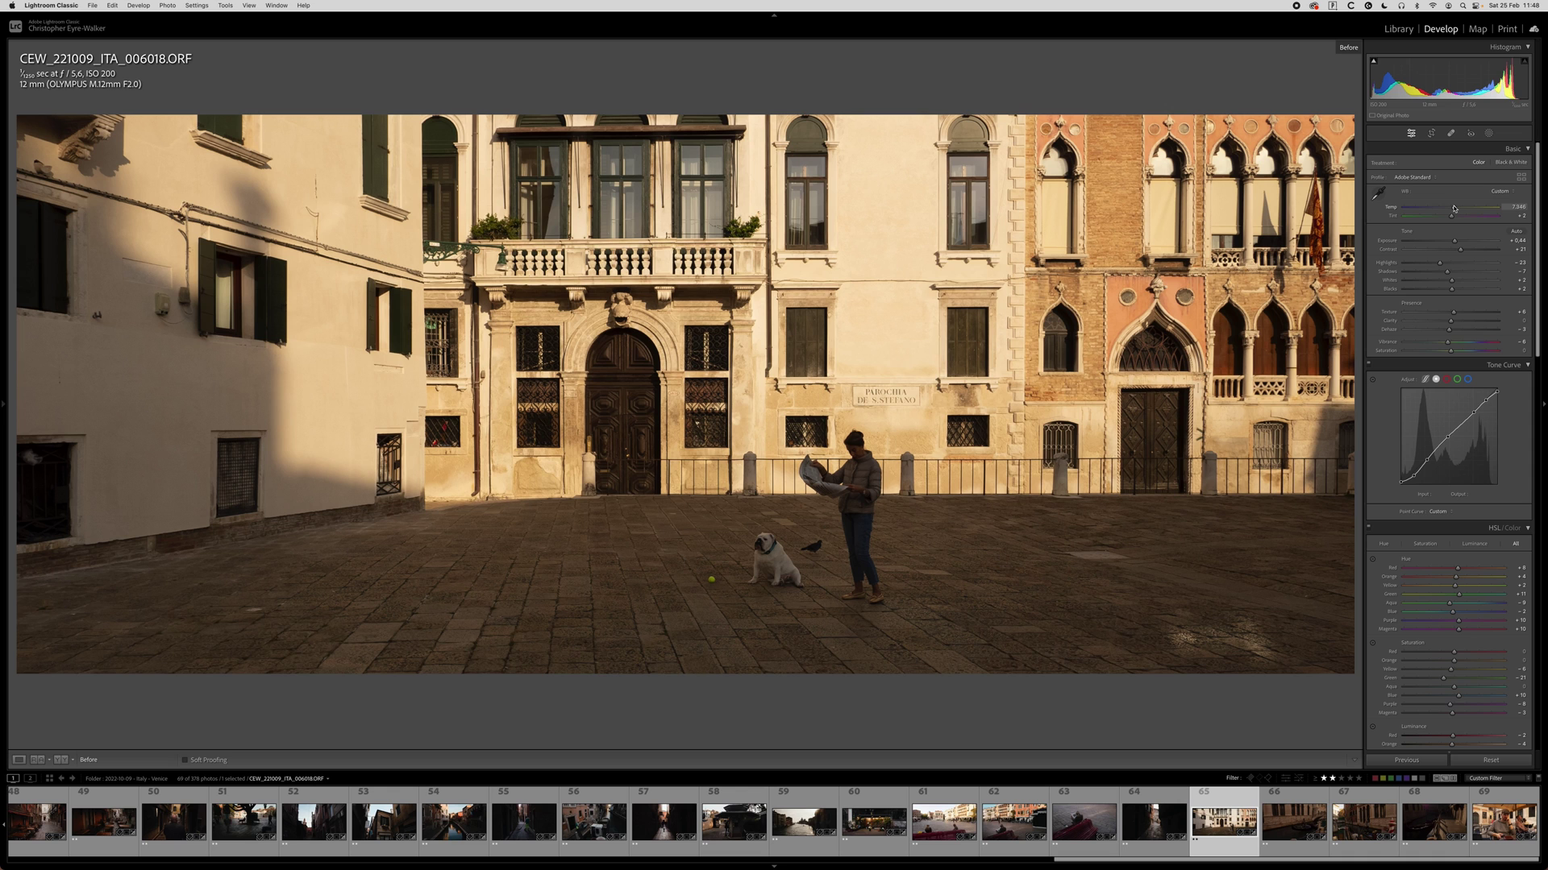
pyautogui.press('\\')
pyautogui.press('\\')
pyautogui.press('\\')
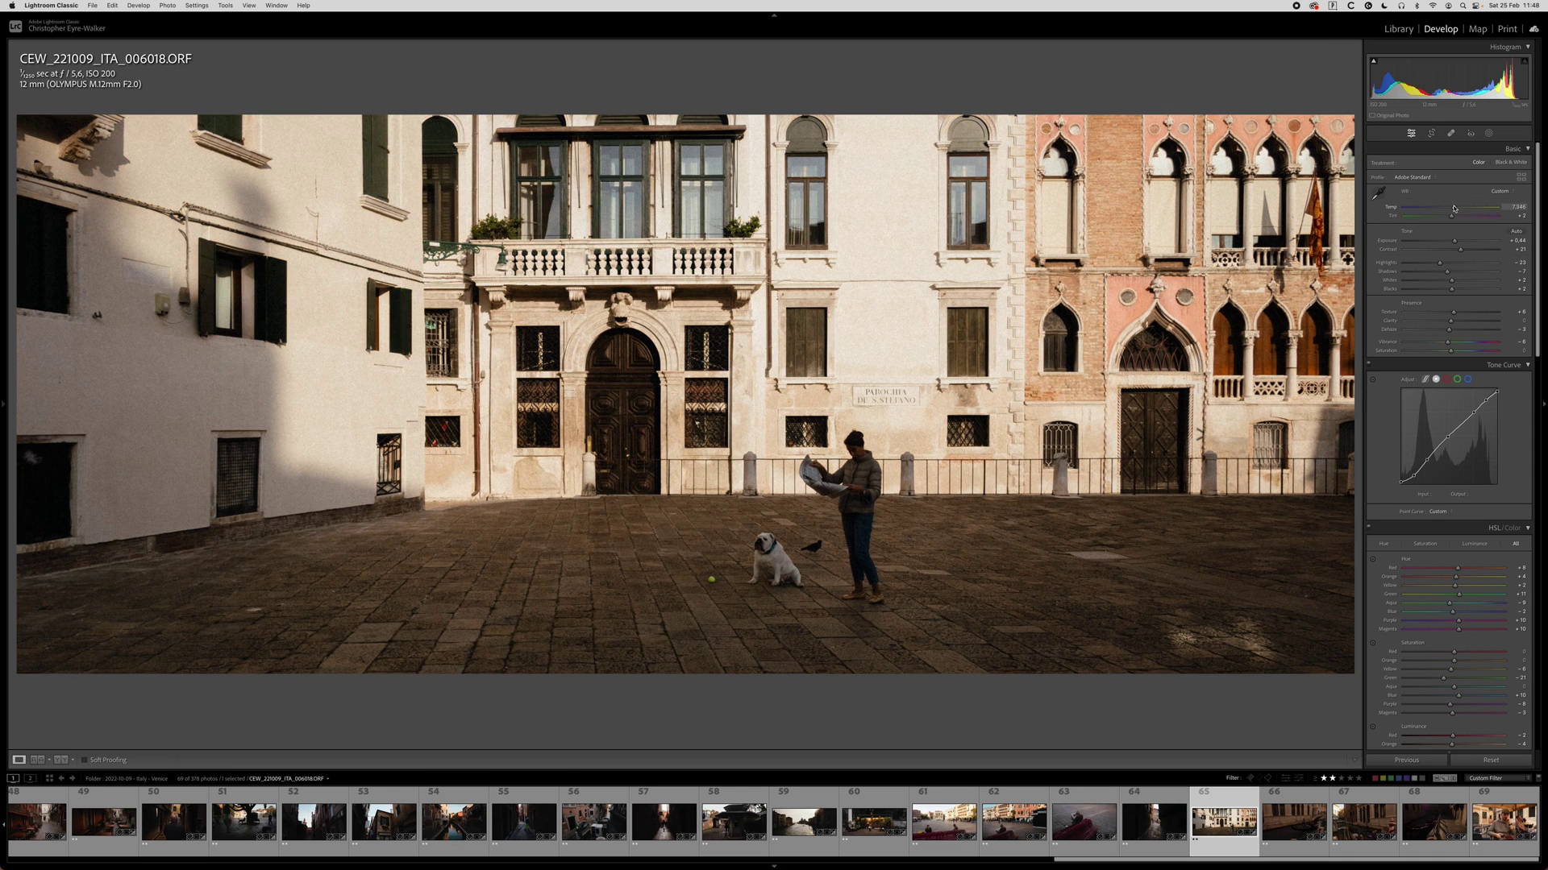
pyautogui.moveTo(1439, 263)
pyautogui.mouseDown()
pyautogui.moveTo(1398, 265)
pyautogui.moveTo(1411, 269)
pyautogui.mouseUp()
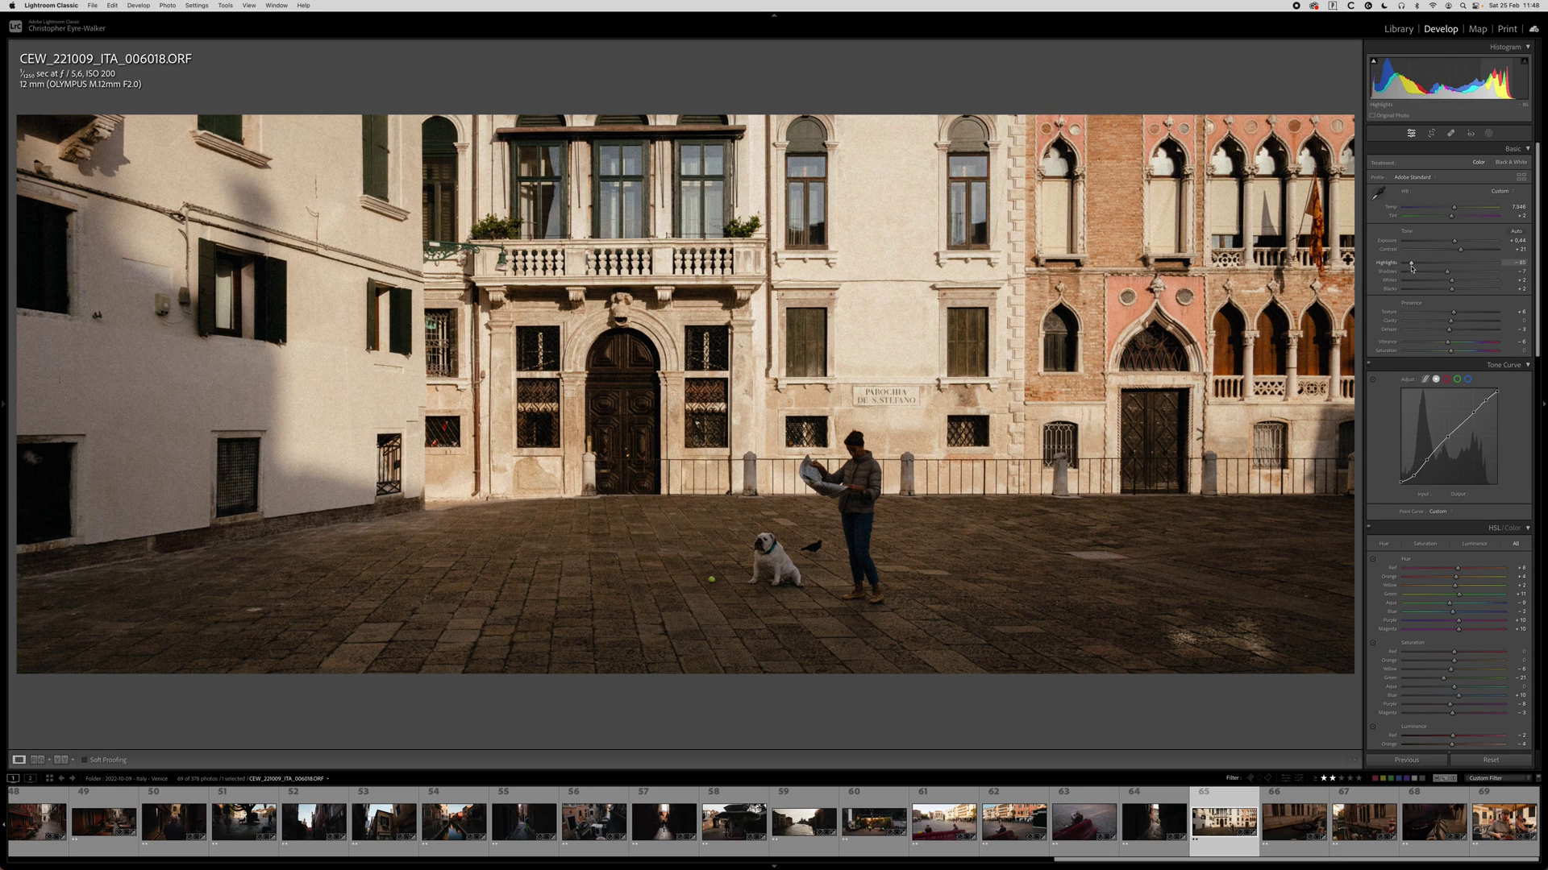
# Add a linear gradient mask rising from the pavement's lower edge, with slightly reduced exposure and a slightly cooler temperature.
pyautogui.press('k')
pyautogui.press('m')
pyautogui.moveTo(703, 649); pyautogui.dragTo(695, 381)
pyautogui.moveTo(1451, 230); pyautogui.dragTo(1450, 231)
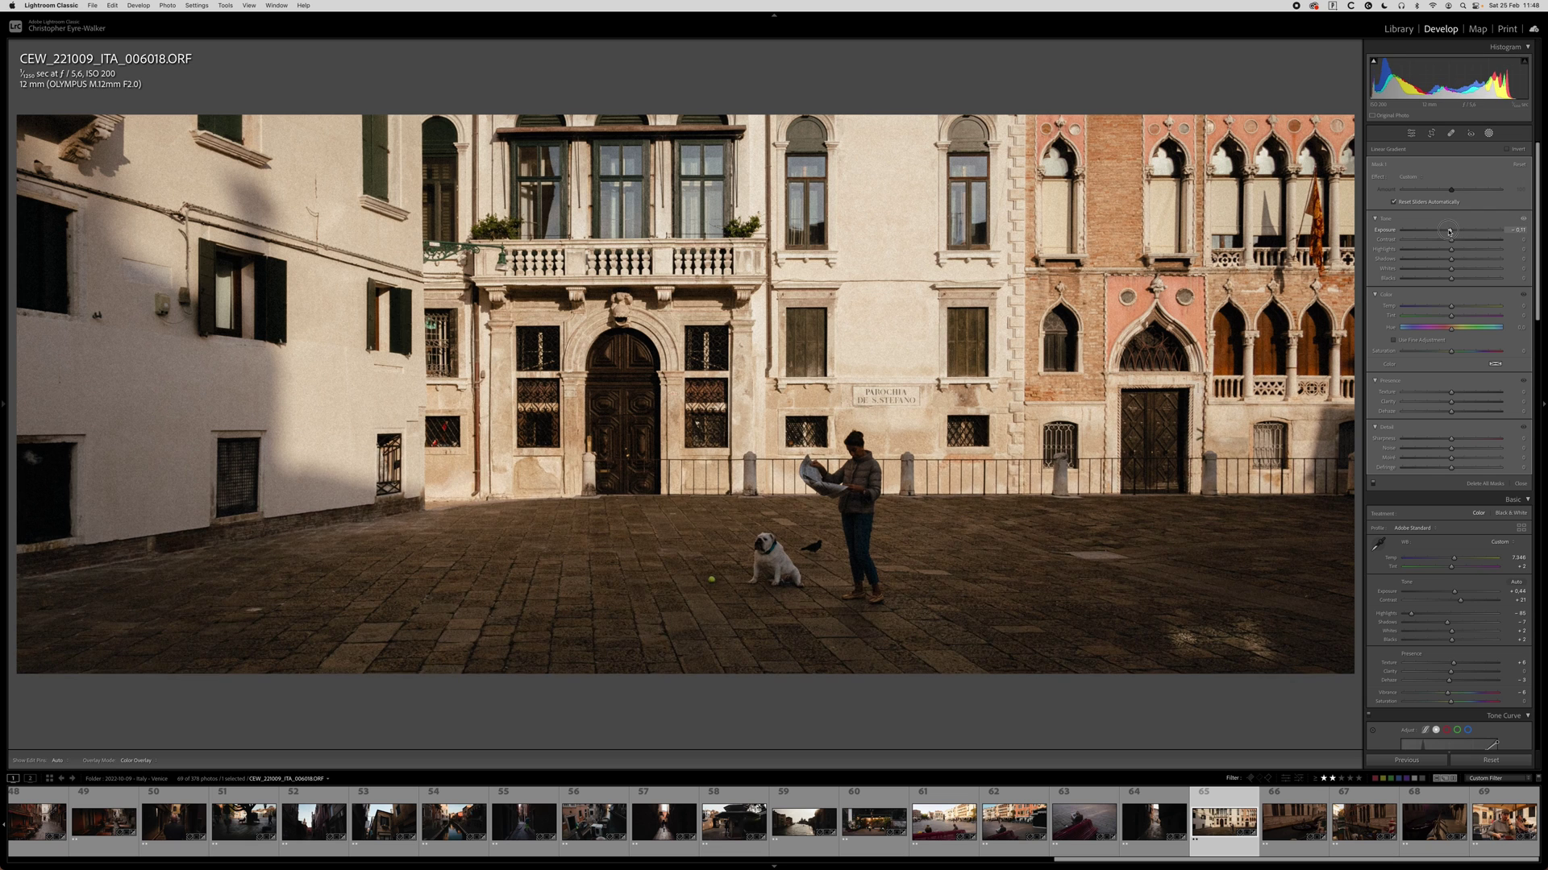
pyautogui.moveTo(1451, 306); pyautogui.dragTo(1448, 307)
# Add a wide radial gradient mask around the dog and the person, then widen it and tilt it slightly.
pyautogui.hotkey('shift', 'm')
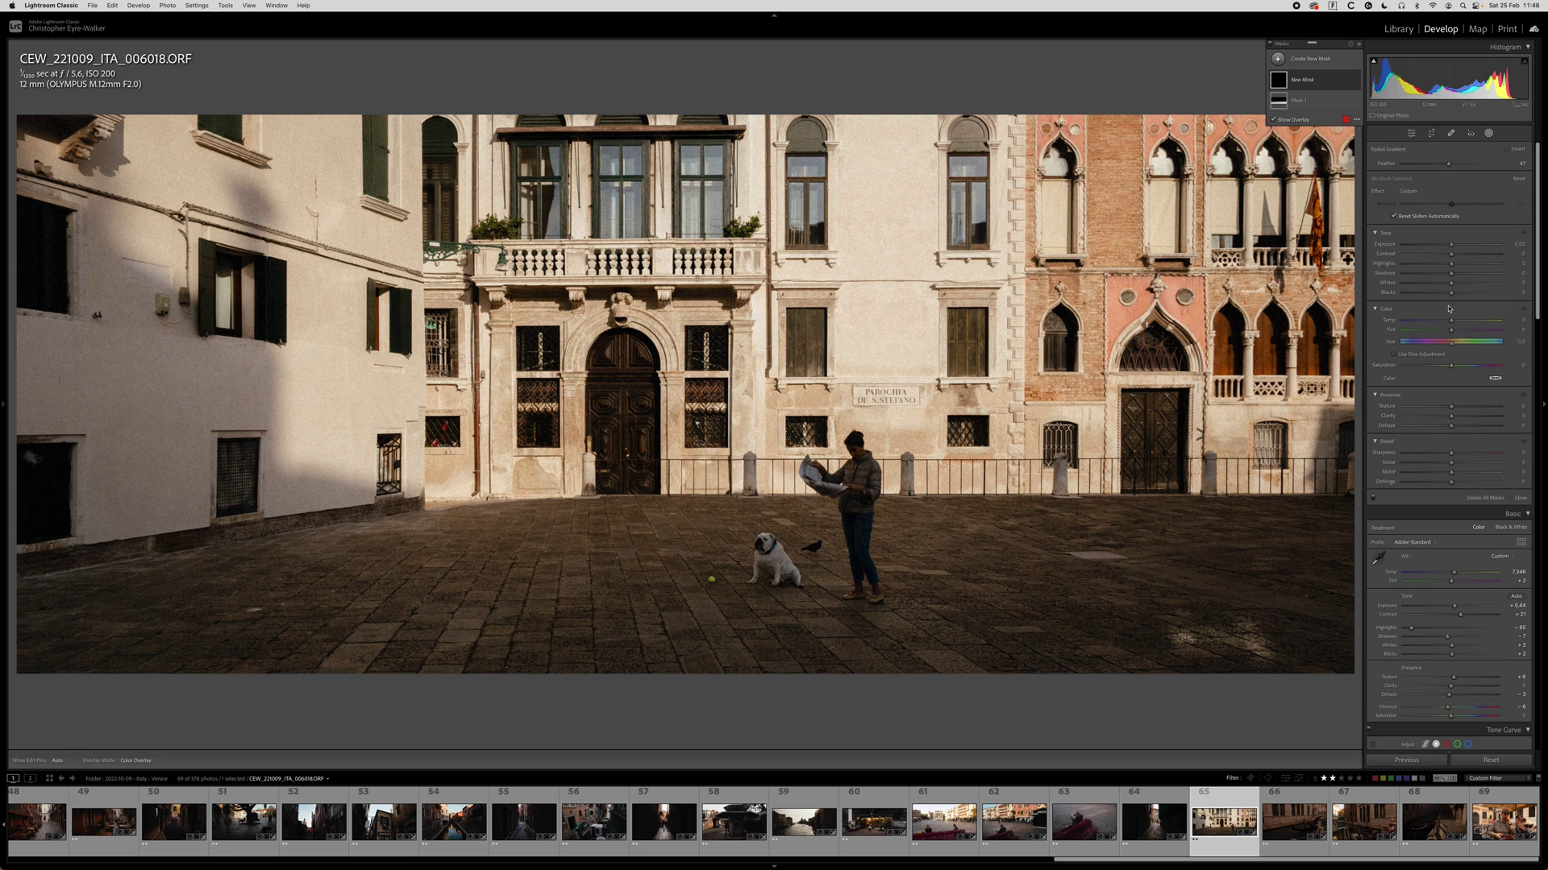
pyautogui.moveTo(761, 565); pyautogui.dragTo(1096, 669)
pyautogui.moveTo(811, 598); pyautogui.dragTo(838, 581)
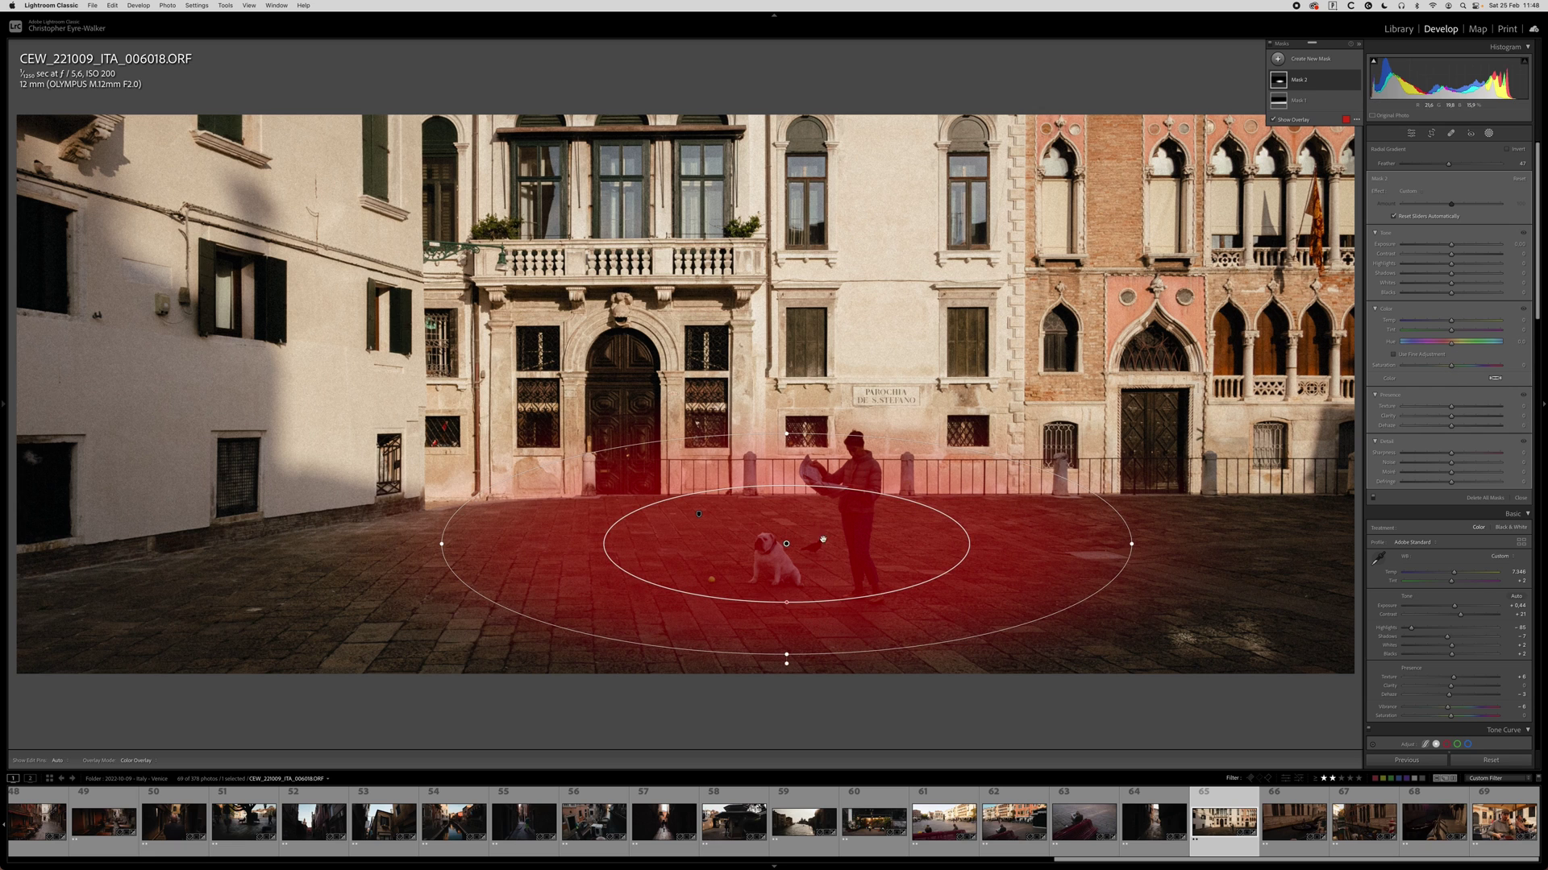
pyautogui.moveTo(1127, 541); pyautogui.dragTo(1164, 544)
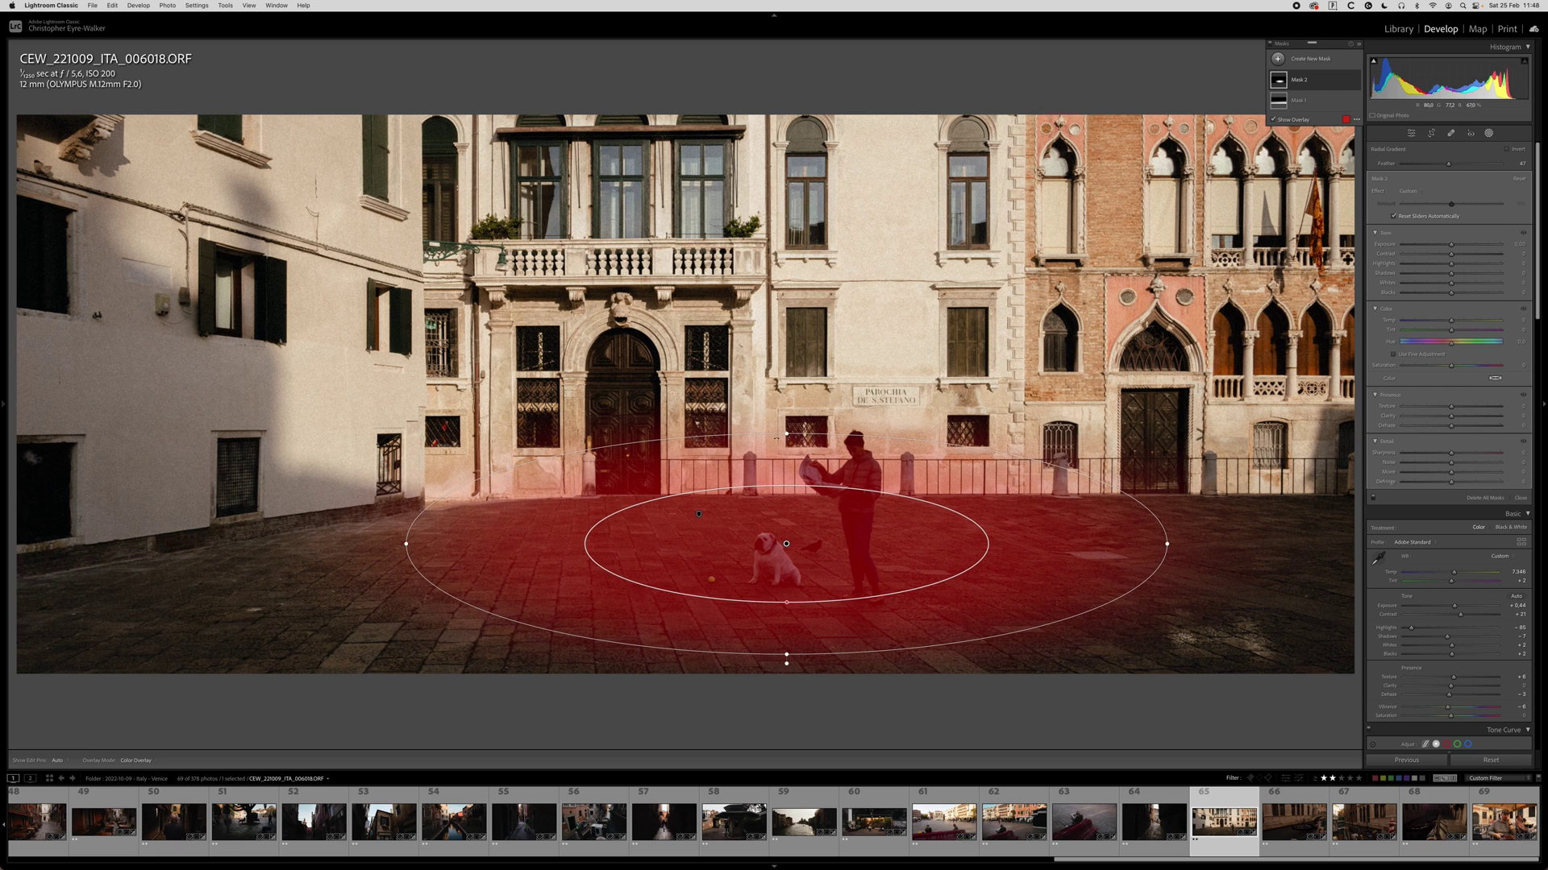
pyautogui.moveTo(973, 524); pyautogui.dragTo(973, 517)
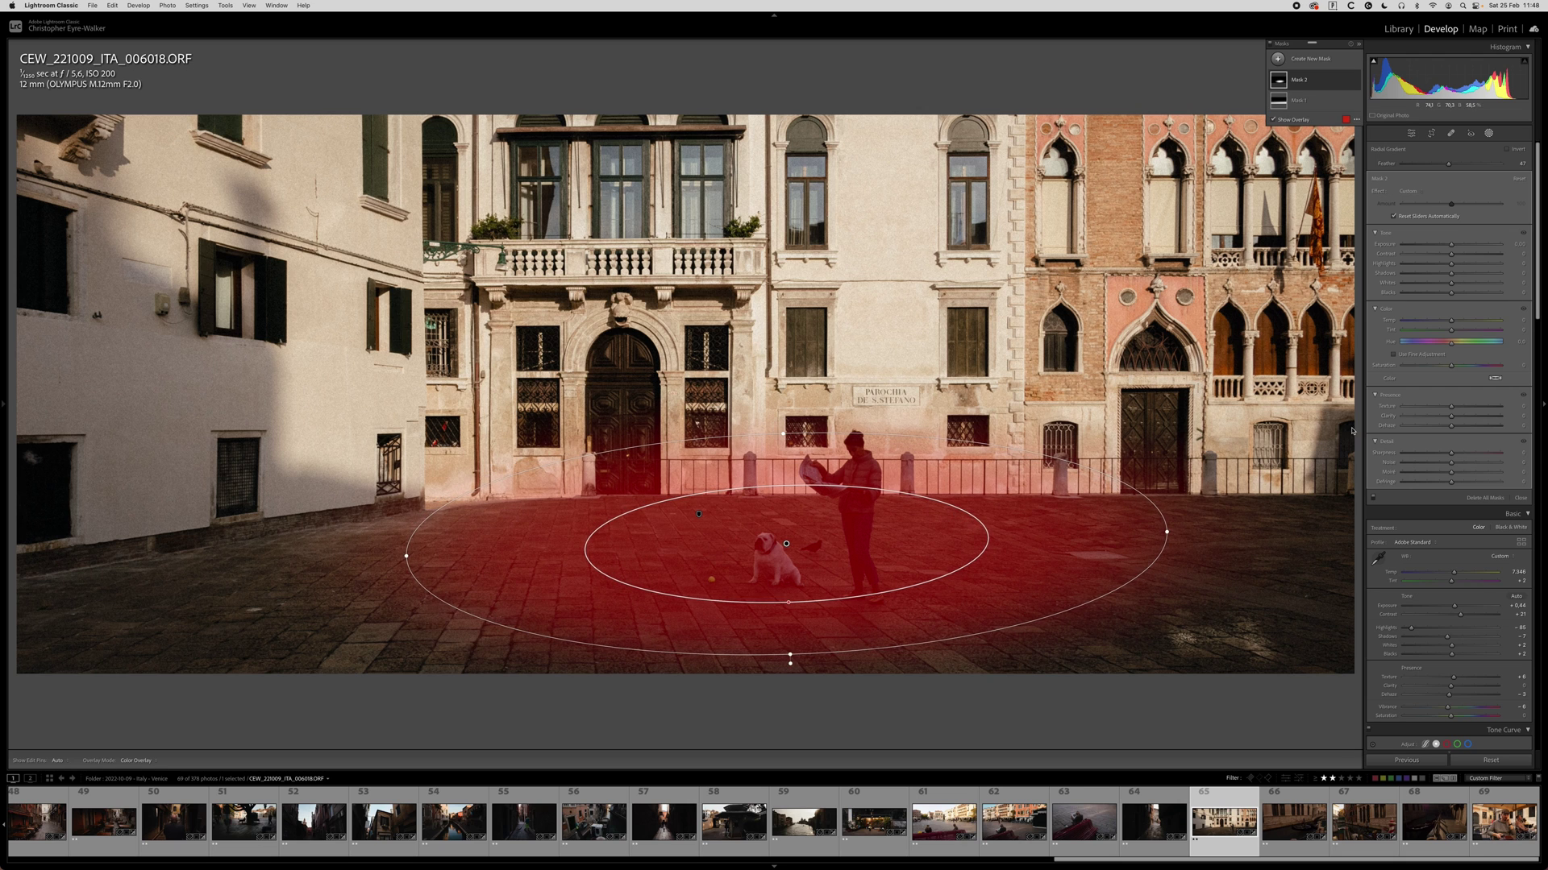
# Cool the radial mask slightly, raise its exposure and highlights a little, and compare the photo with its unedited version.
pyautogui.moveTo(1452, 321); pyautogui.dragTo(1447, 321)
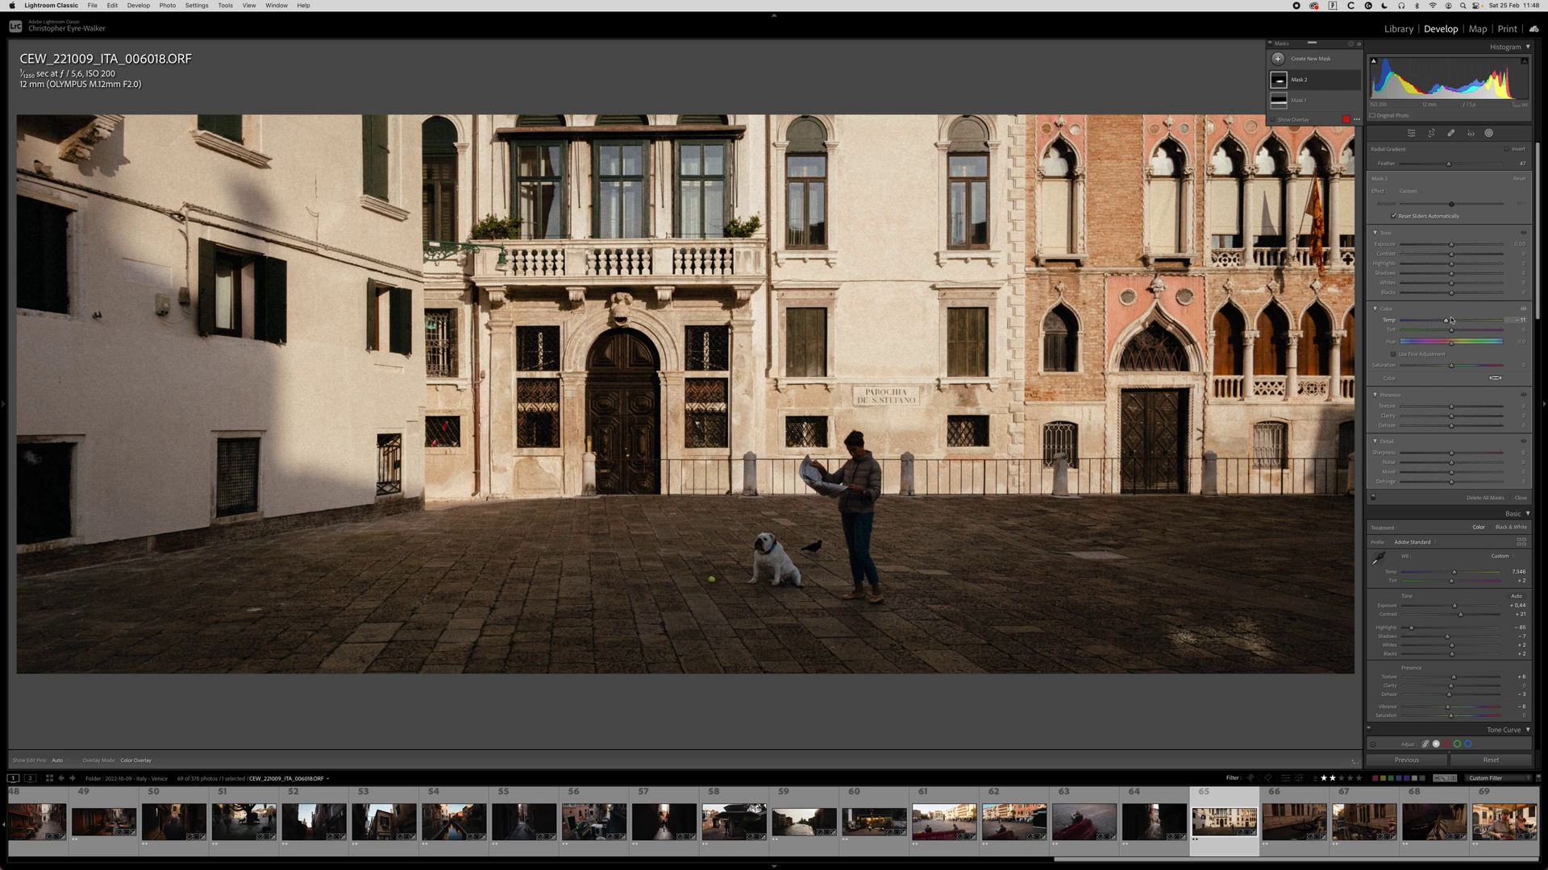
pyautogui.moveTo(1451, 254)
pyautogui.mouseDown()
pyautogui.moveTo(1480, 268)
pyautogui.moveTo(1448, 275)
pyautogui.moveTo(1453, 247)
pyautogui.mouseUp()
pyautogui.press('\\')
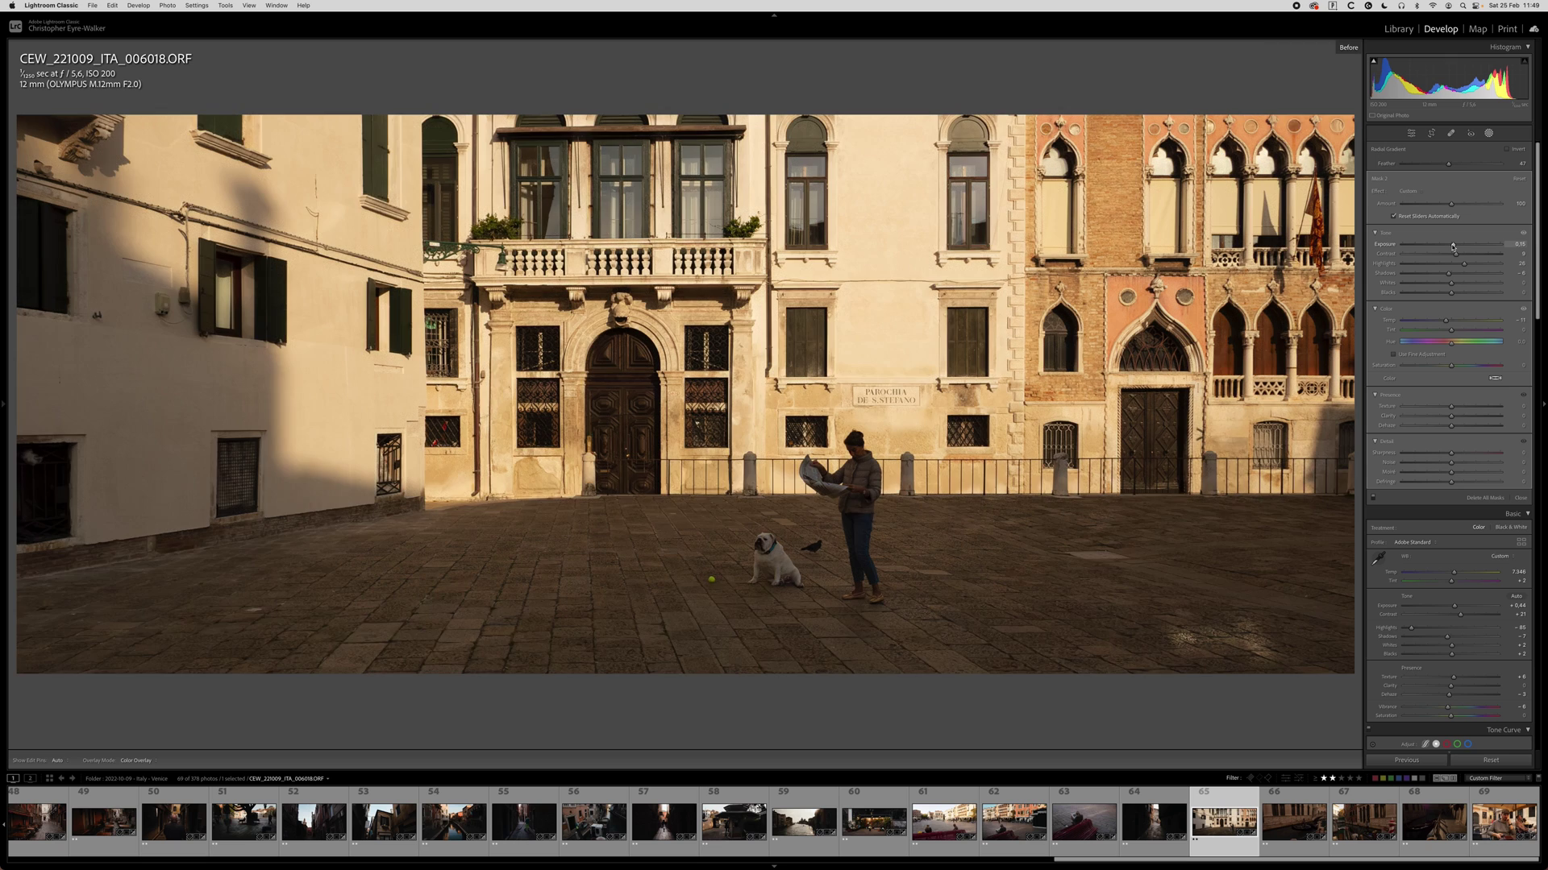
pyautogui.press('\\')
pyautogui.press('\\')
pyautogui.press('\\')
# Add a linear gradient mask descending over the upper facades, lower its exposure slightly, and compare with the unedited photo.
pyautogui.press('m')
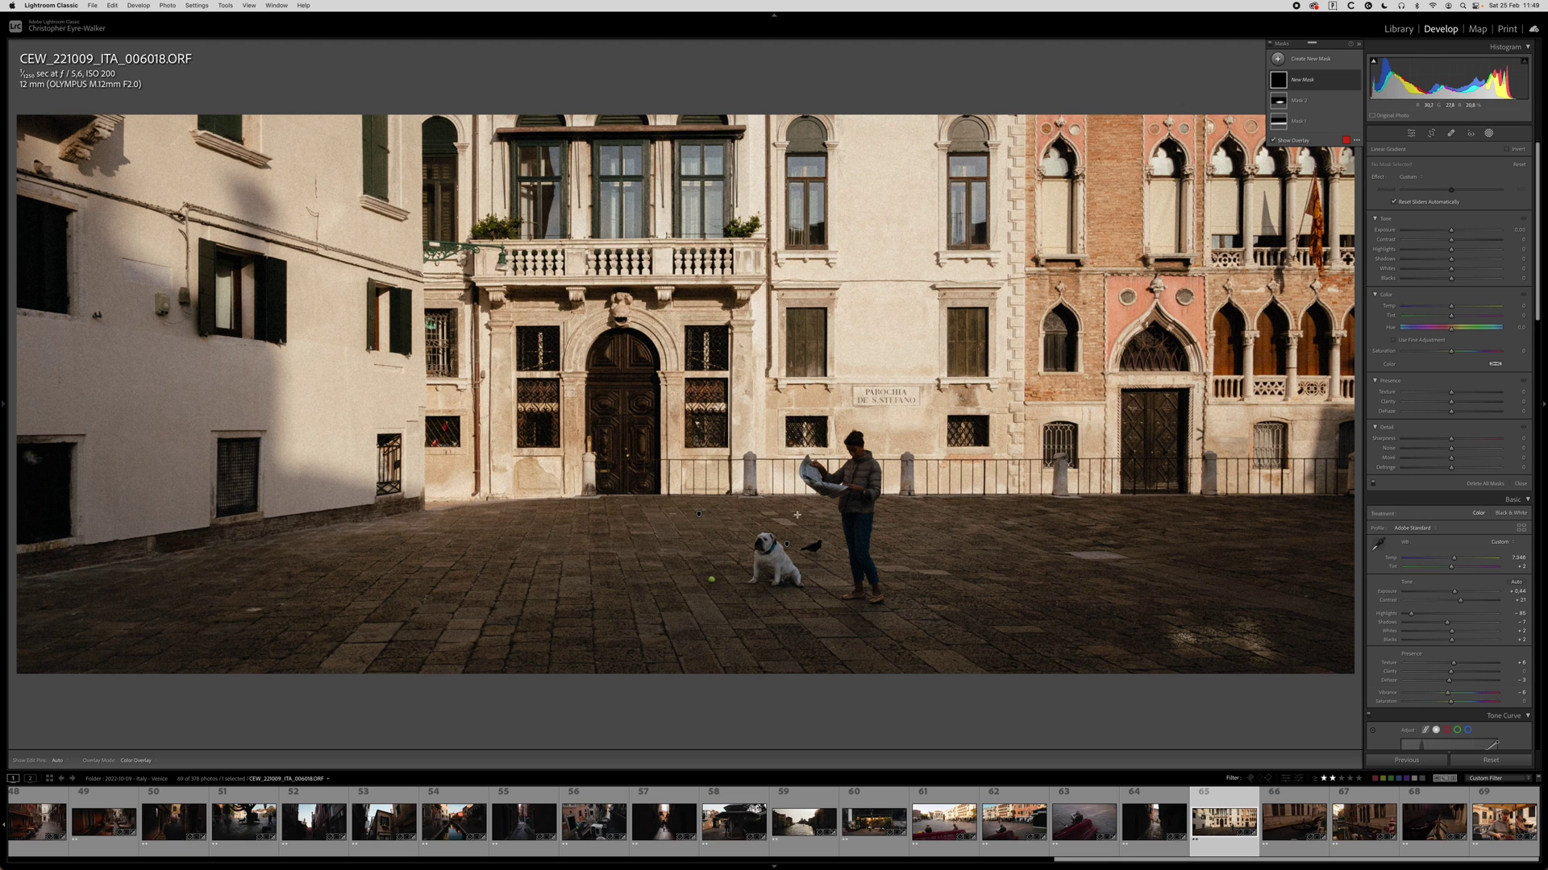
pyautogui.moveTo(822, 62); pyautogui.dragTo(822, 11)
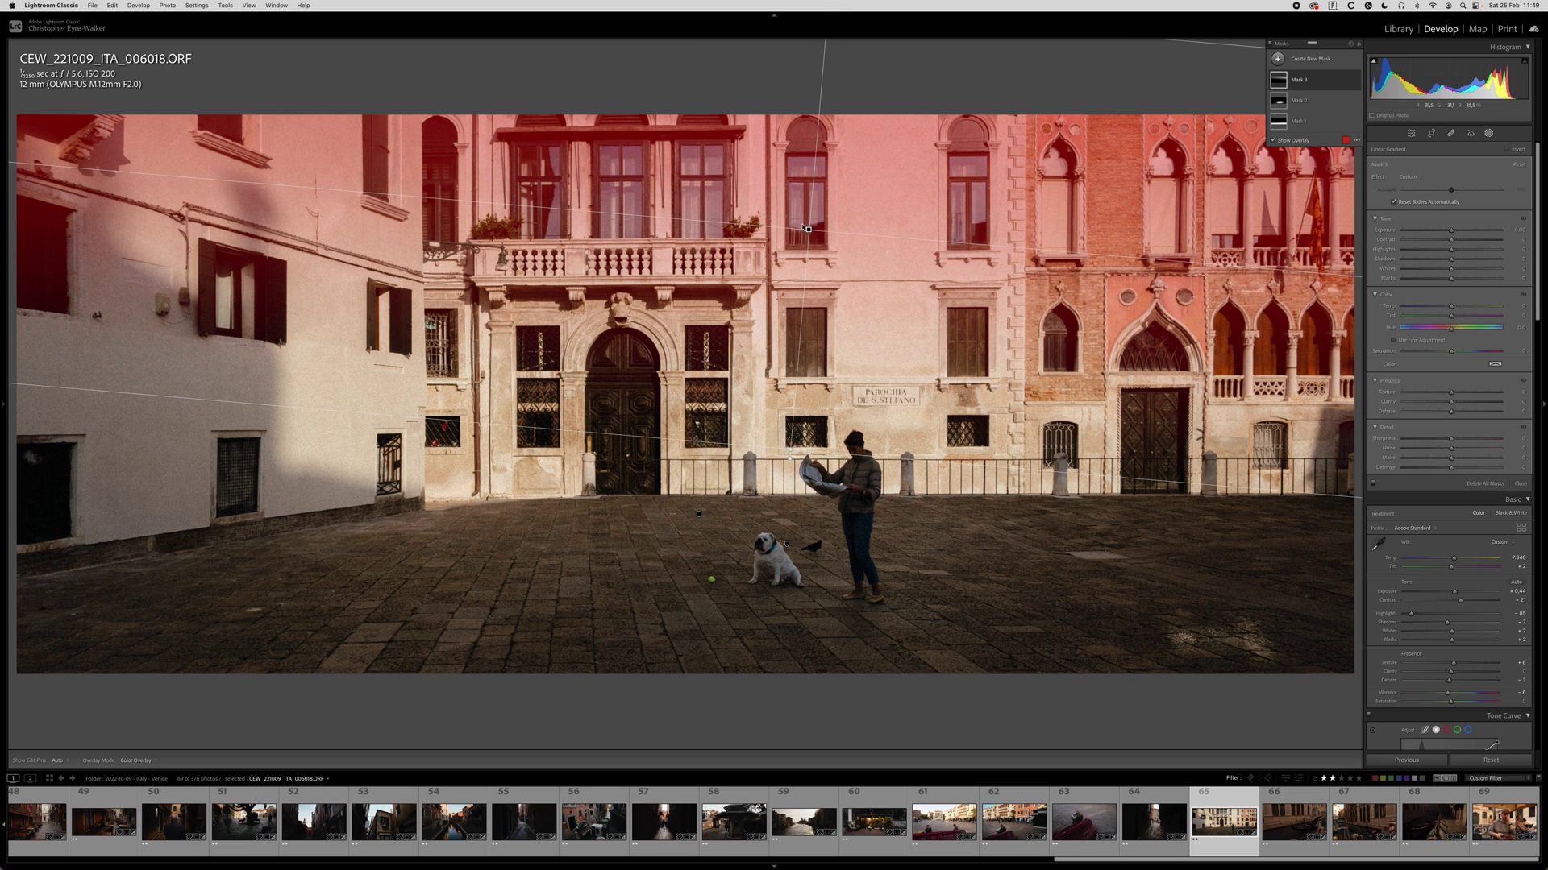
pyautogui.moveTo(1452, 232); pyautogui.dragTo(1443, 232)
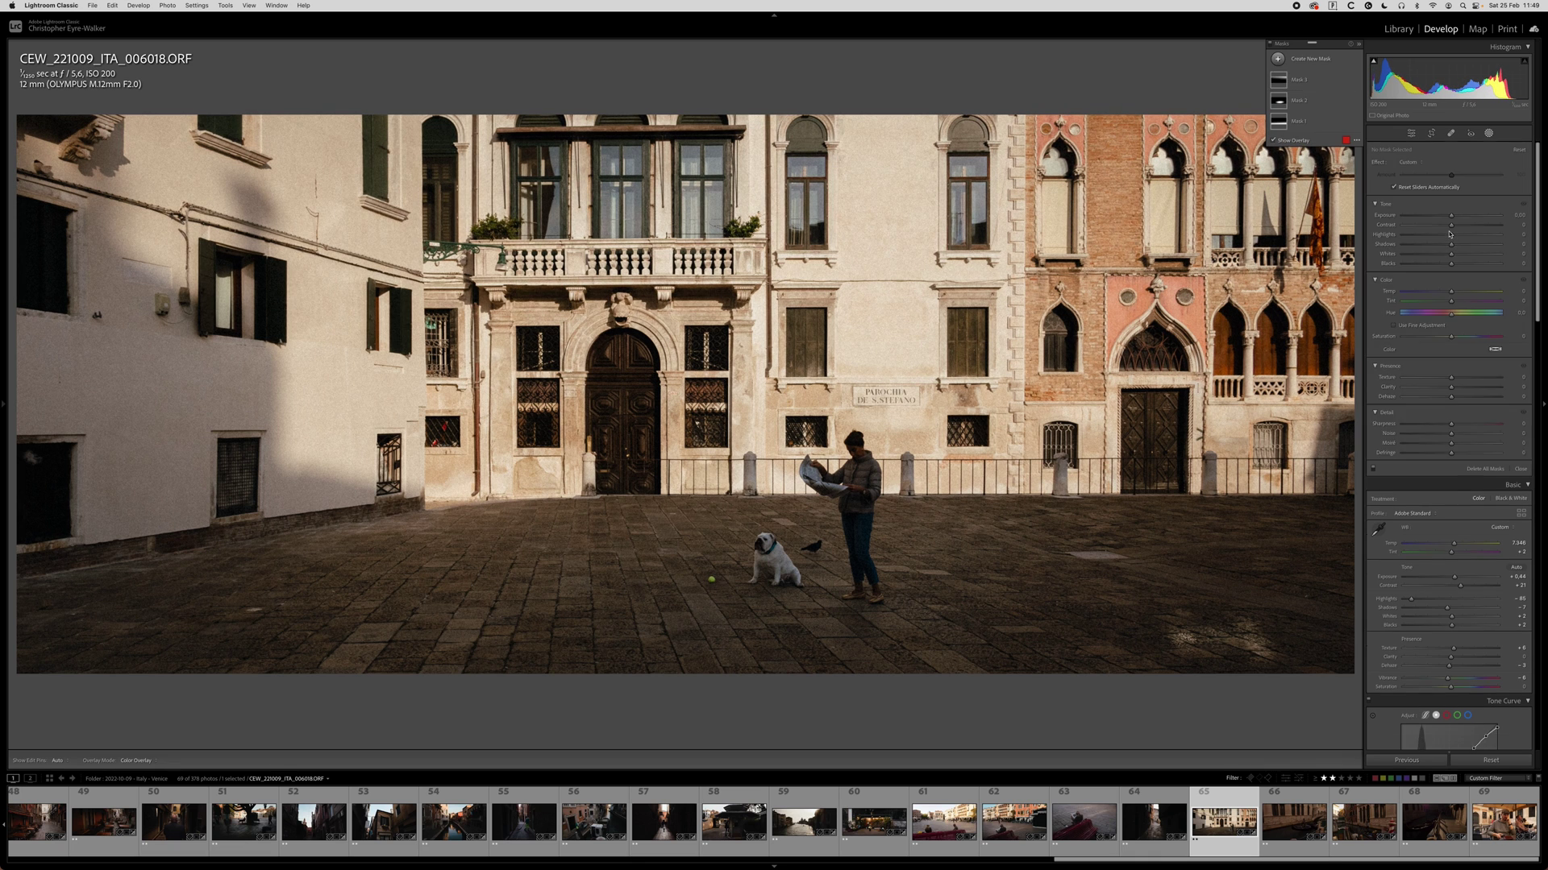
pyautogui.hotkey('shift', 'w')
pyautogui.press('\\')
pyautogui.press('\\')
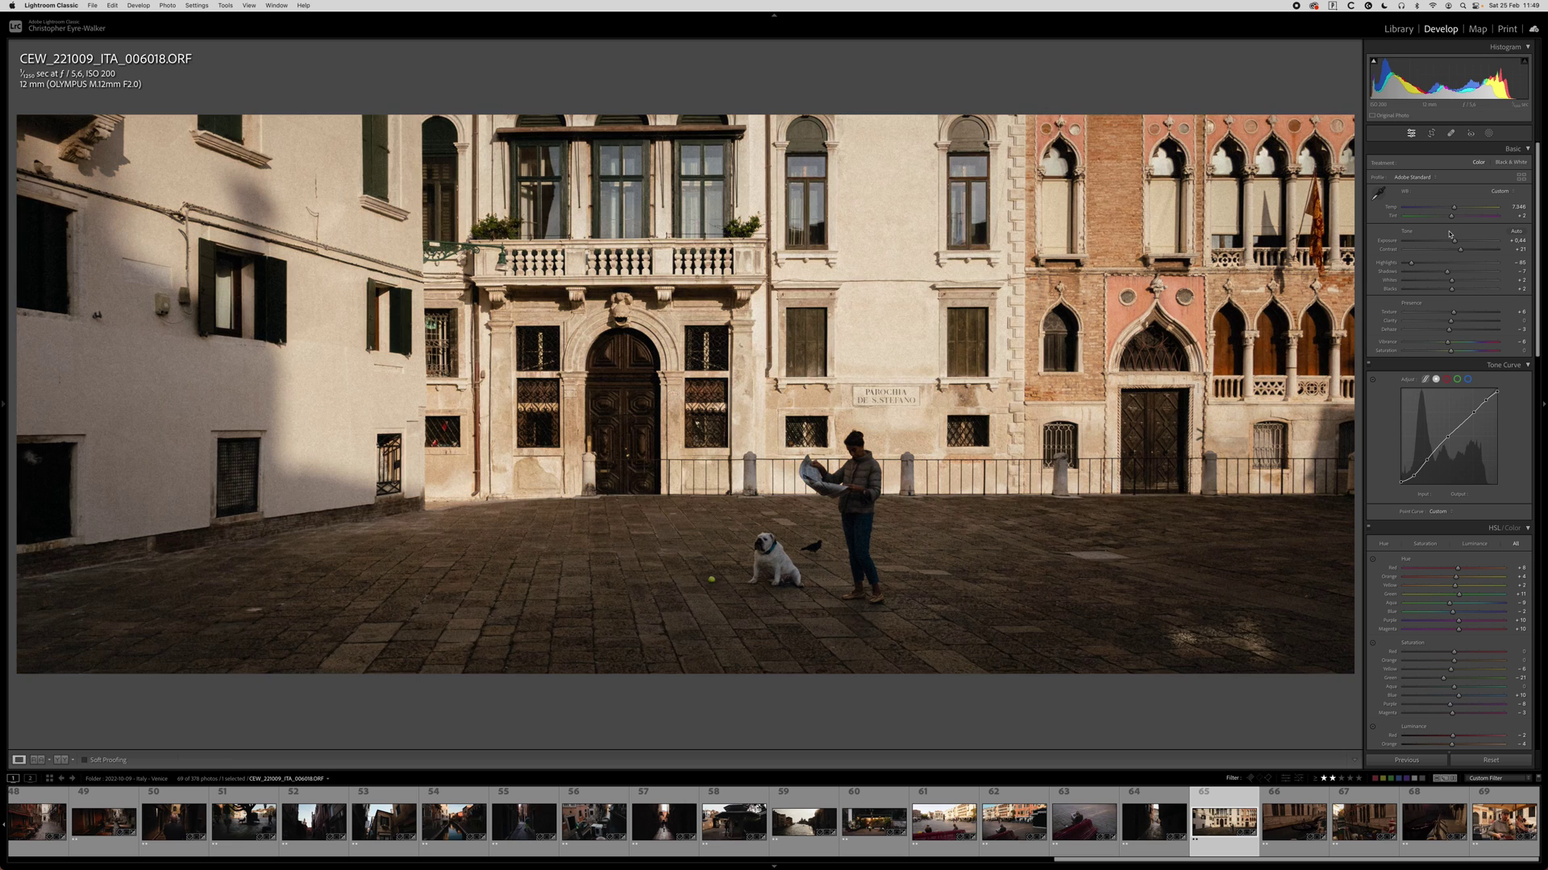
pyautogui.press('\\')
pyautogui.press('\\')
# Copy the square photo's develop settings to the gondolier photo by the bridge, straighten it slightly and shift its crop upward.
pyautogui.press('super+shift+c')
pyautogui.press('Return')
pyautogui.press('Right')
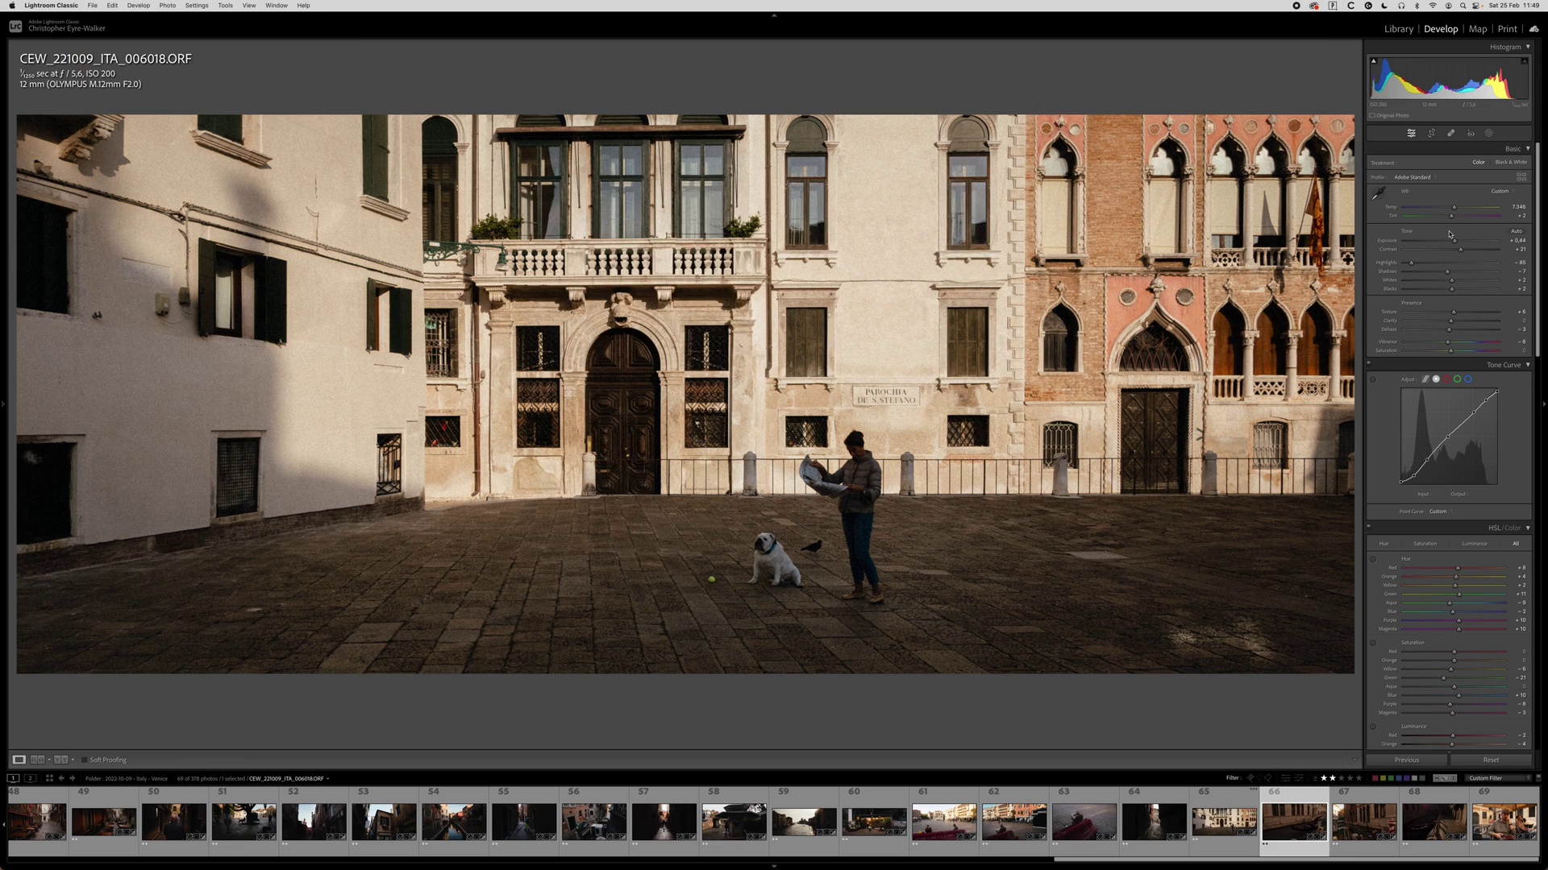
pyautogui.press('super+shift+v')
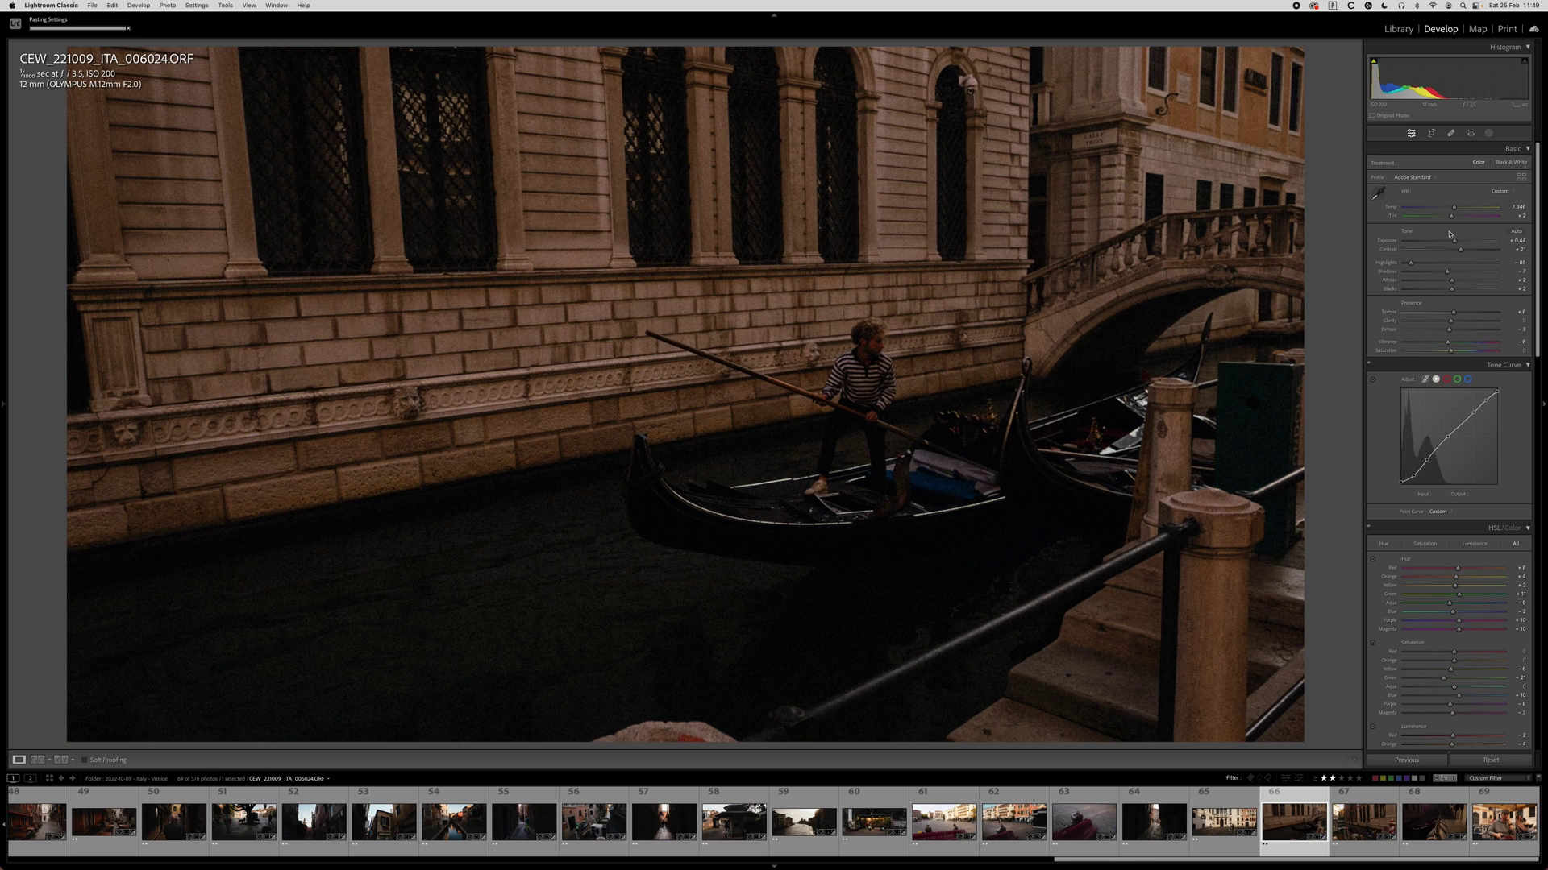
pyautogui.press('r')
pyautogui.moveTo(1192, 234); pyautogui.dragTo(1197, 235)
pyautogui.moveTo(780, 297); pyautogui.dragTo(784, 318)
# Add a wide, slightly tilted radial gradient mask over the gondola and gondolier, and brighten the masked area.
pyautogui.hotkey('shift', 'm')
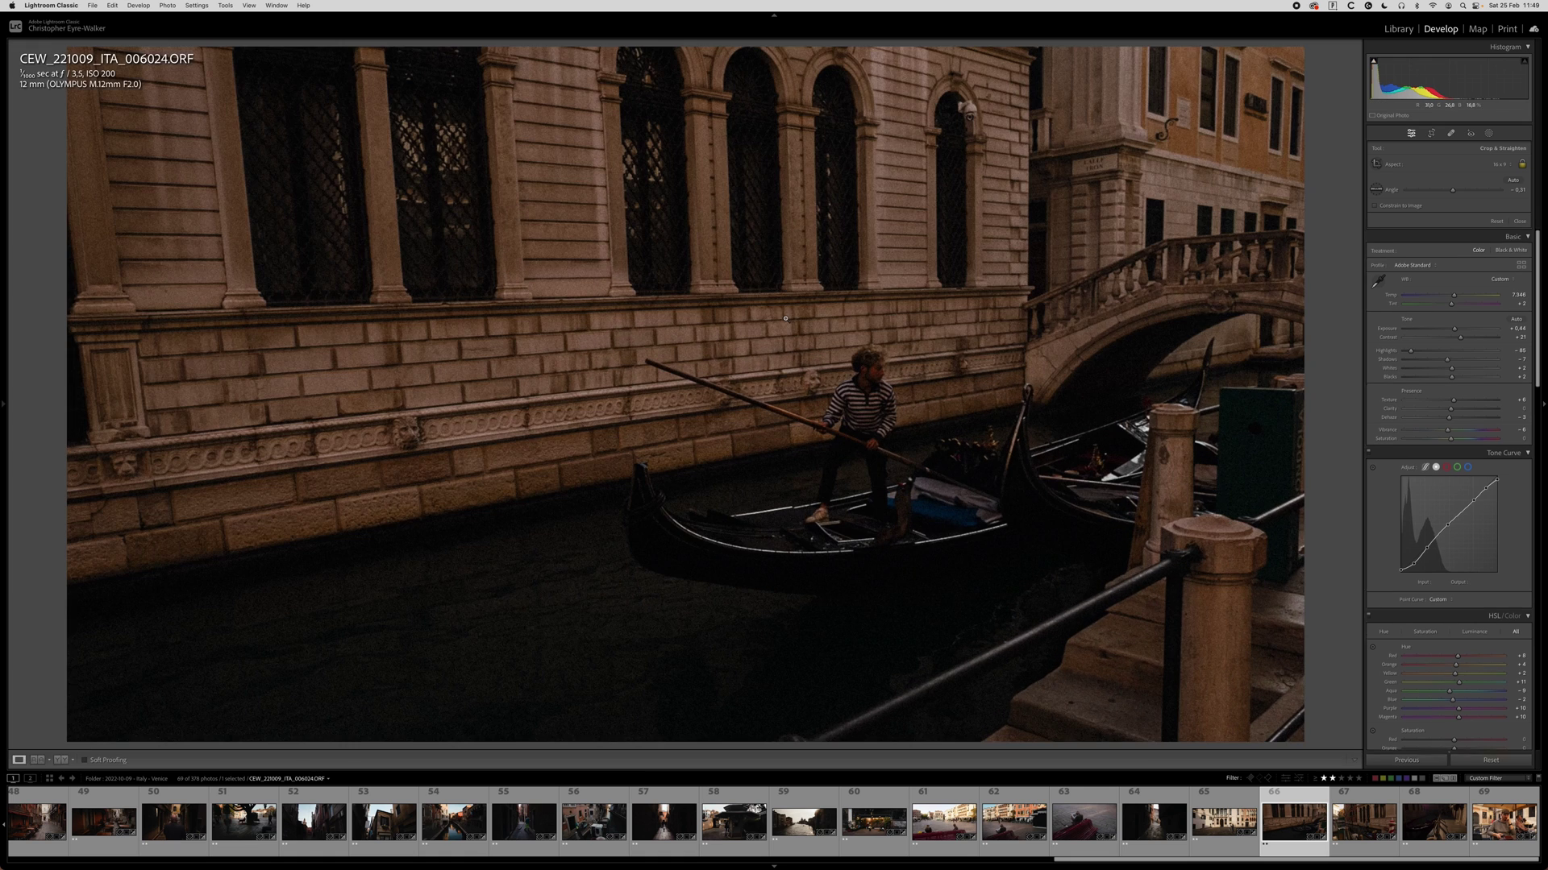
pyautogui.moveTo(887, 476); pyautogui.dragTo(1303, 633)
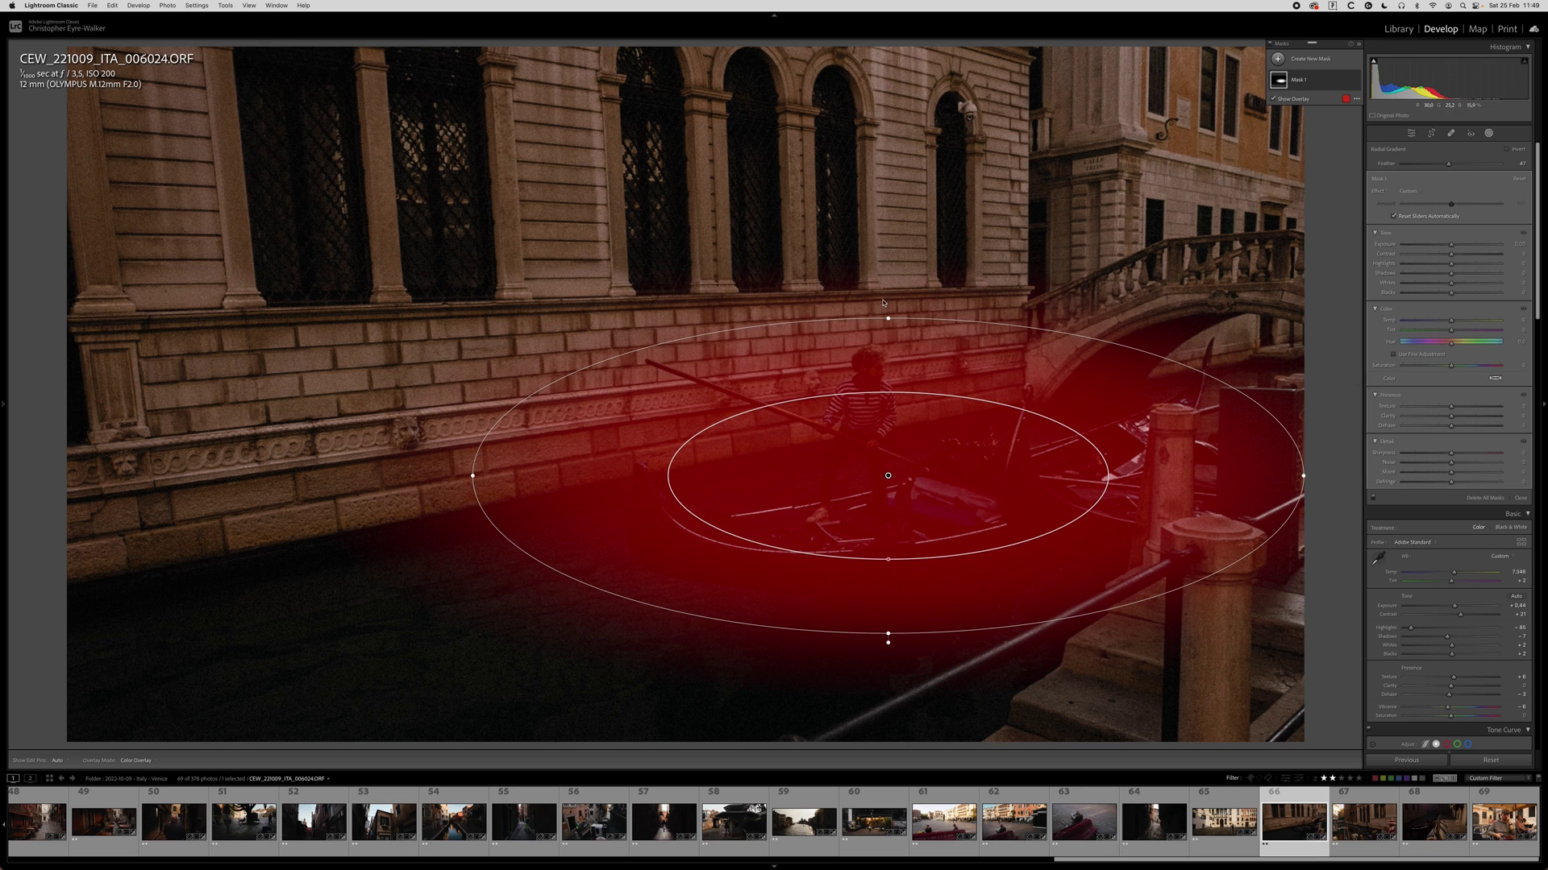
pyautogui.moveTo(887, 476); pyautogui.dragTo(897, 465)
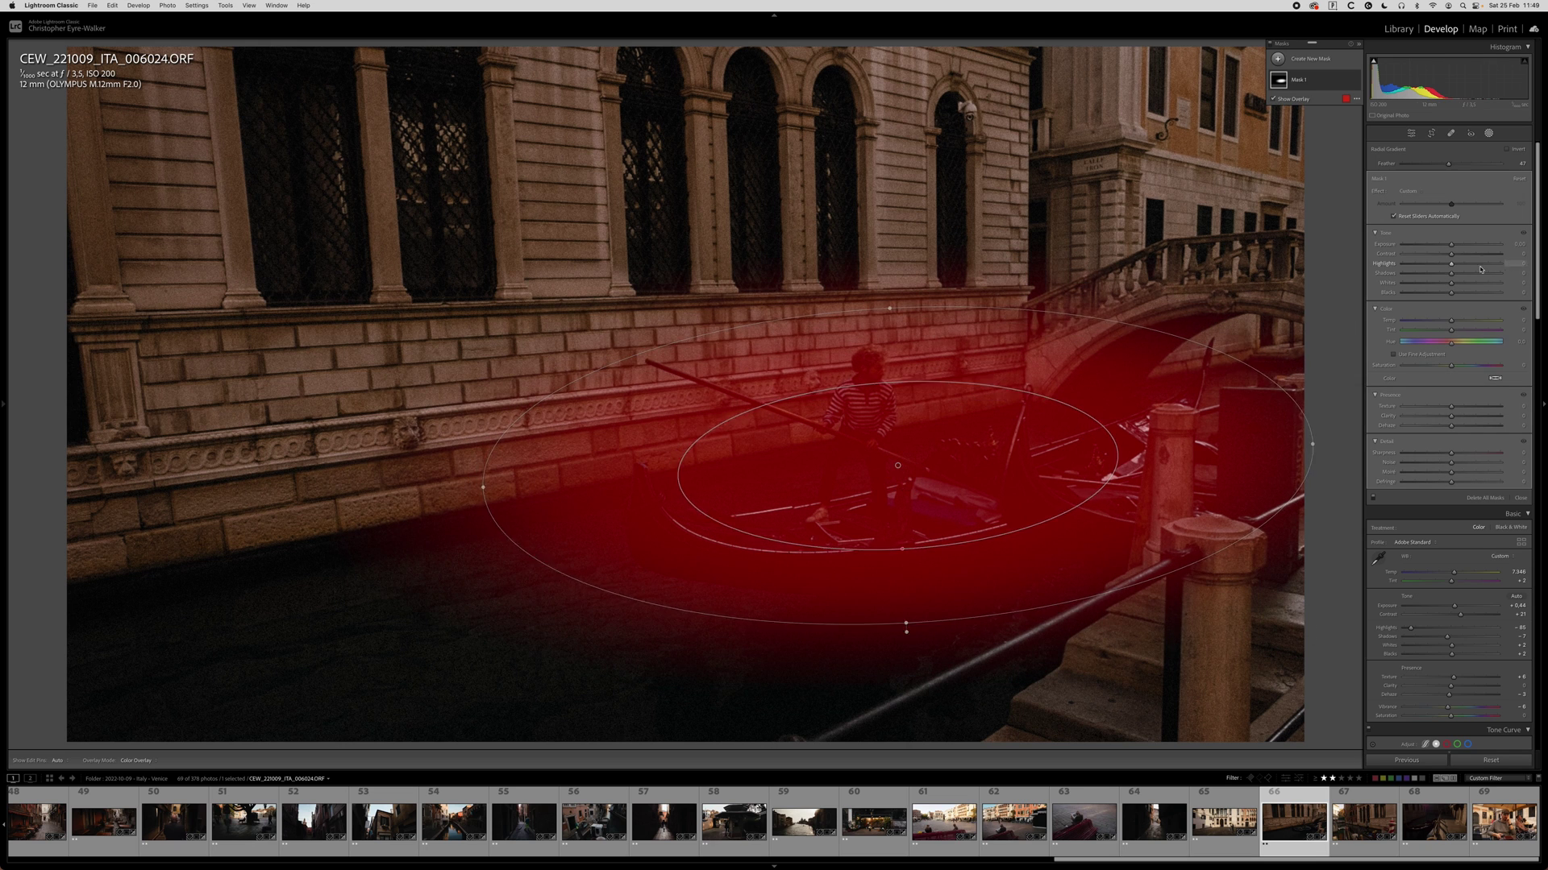
pyautogui.moveTo(1452, 257)
pyautogui.mouseDown()
pyautogui.moveTo(1439, 259)
pyautogui.moveTo(1455, 248)
pyautogui.moveTo(1457, 274)
pyautogui.mouseUp()
pyautogui.hotkey('shift', 'w')
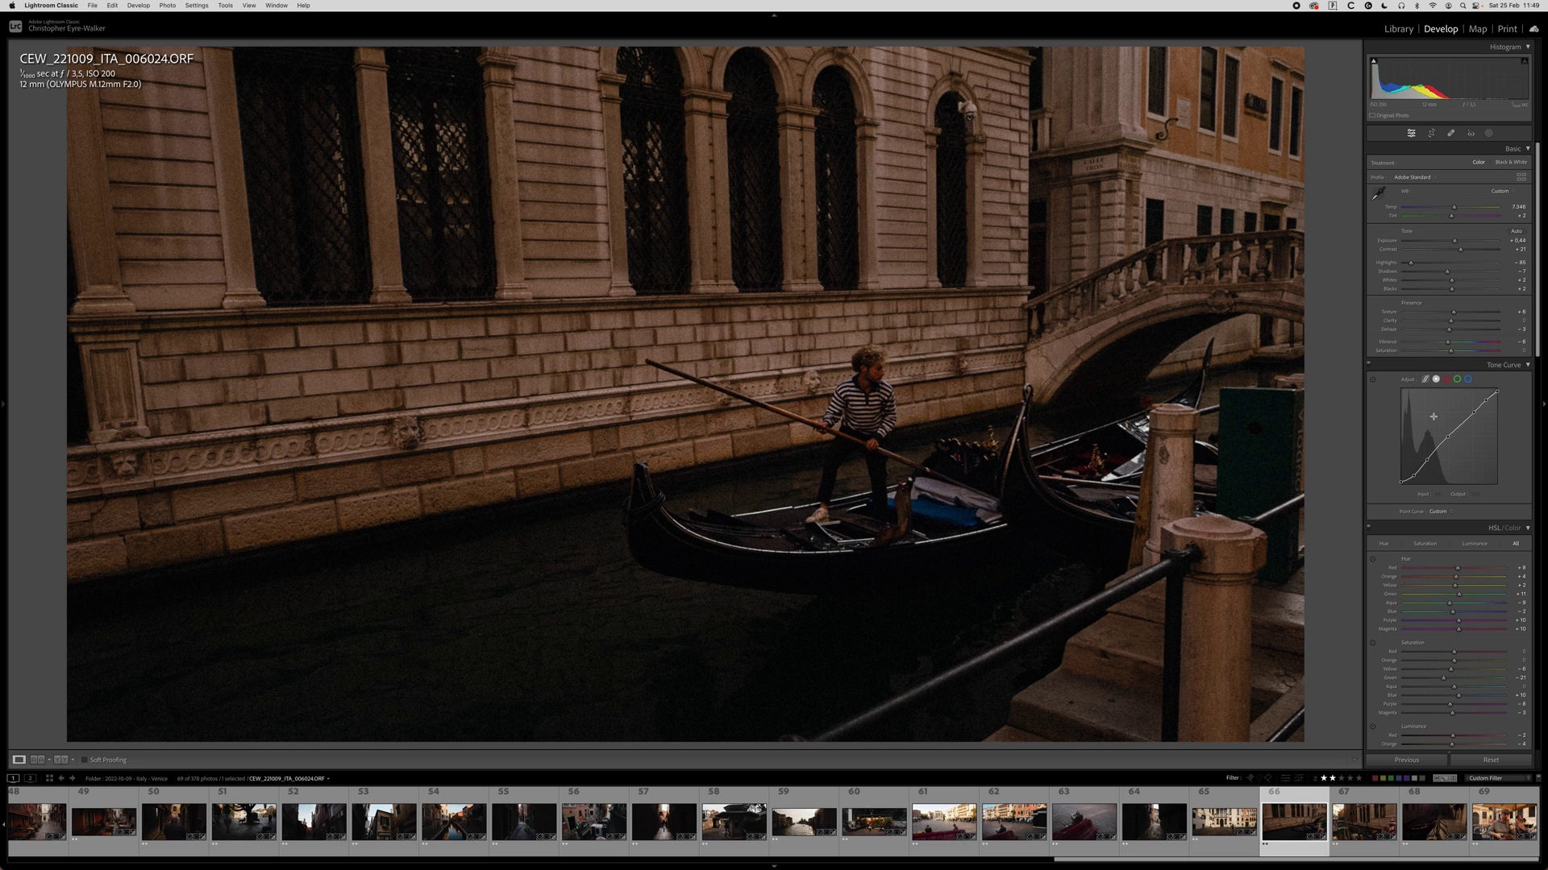
# Copy these develop settings to the photo with the striped mooring pole, straighten it slightly and shift its crop upward.
pyautogui.press('super+shift+c')
pyautogui.press('Return')
pyautogui.press('Right')
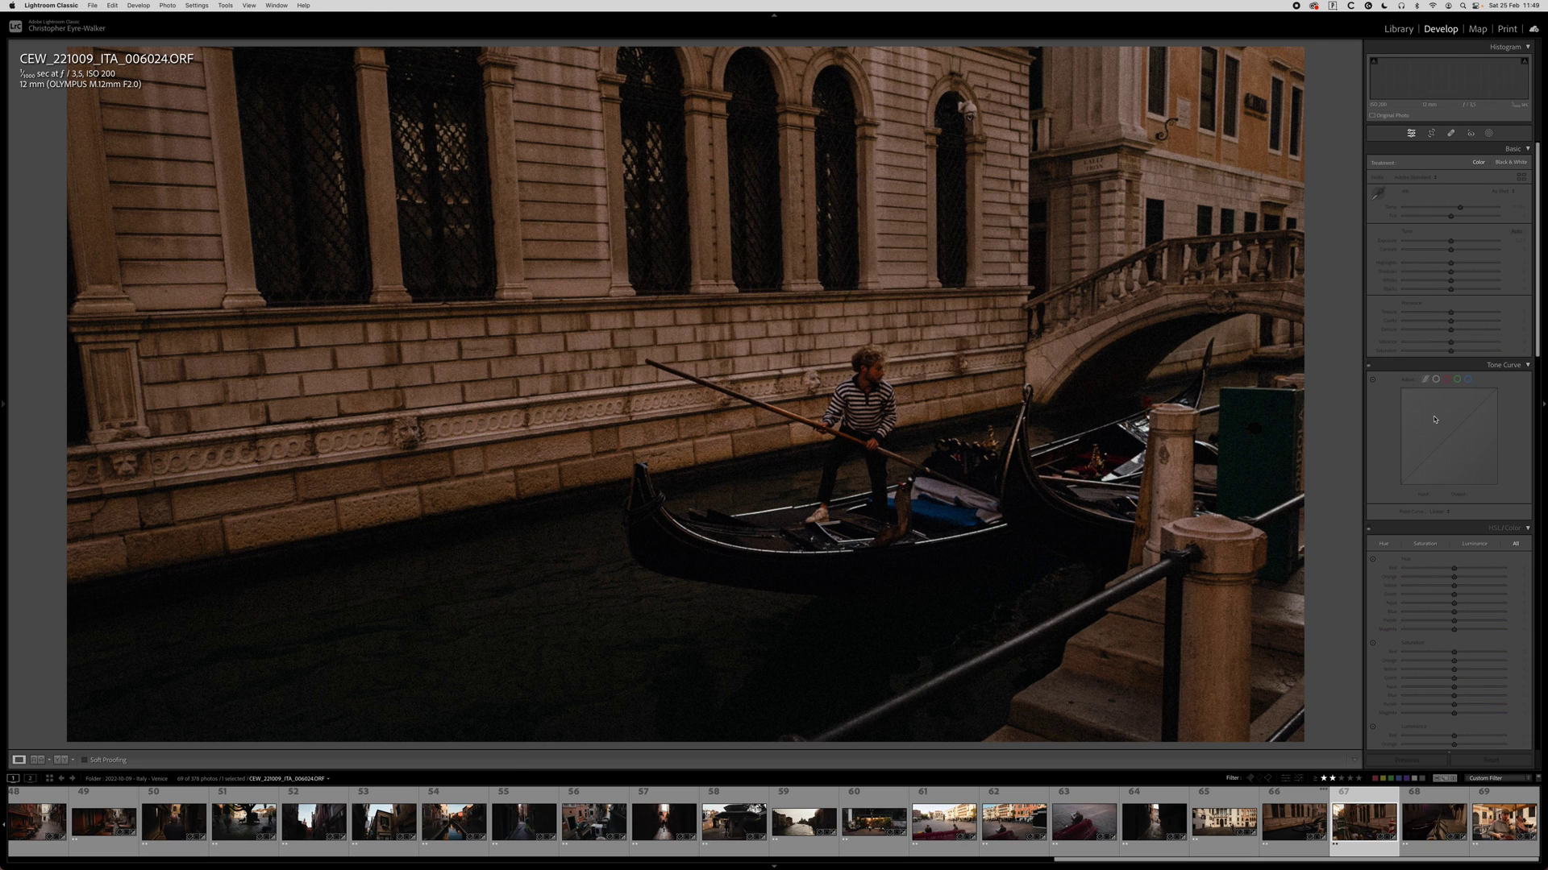
pyautogui.press('super+shift+v')
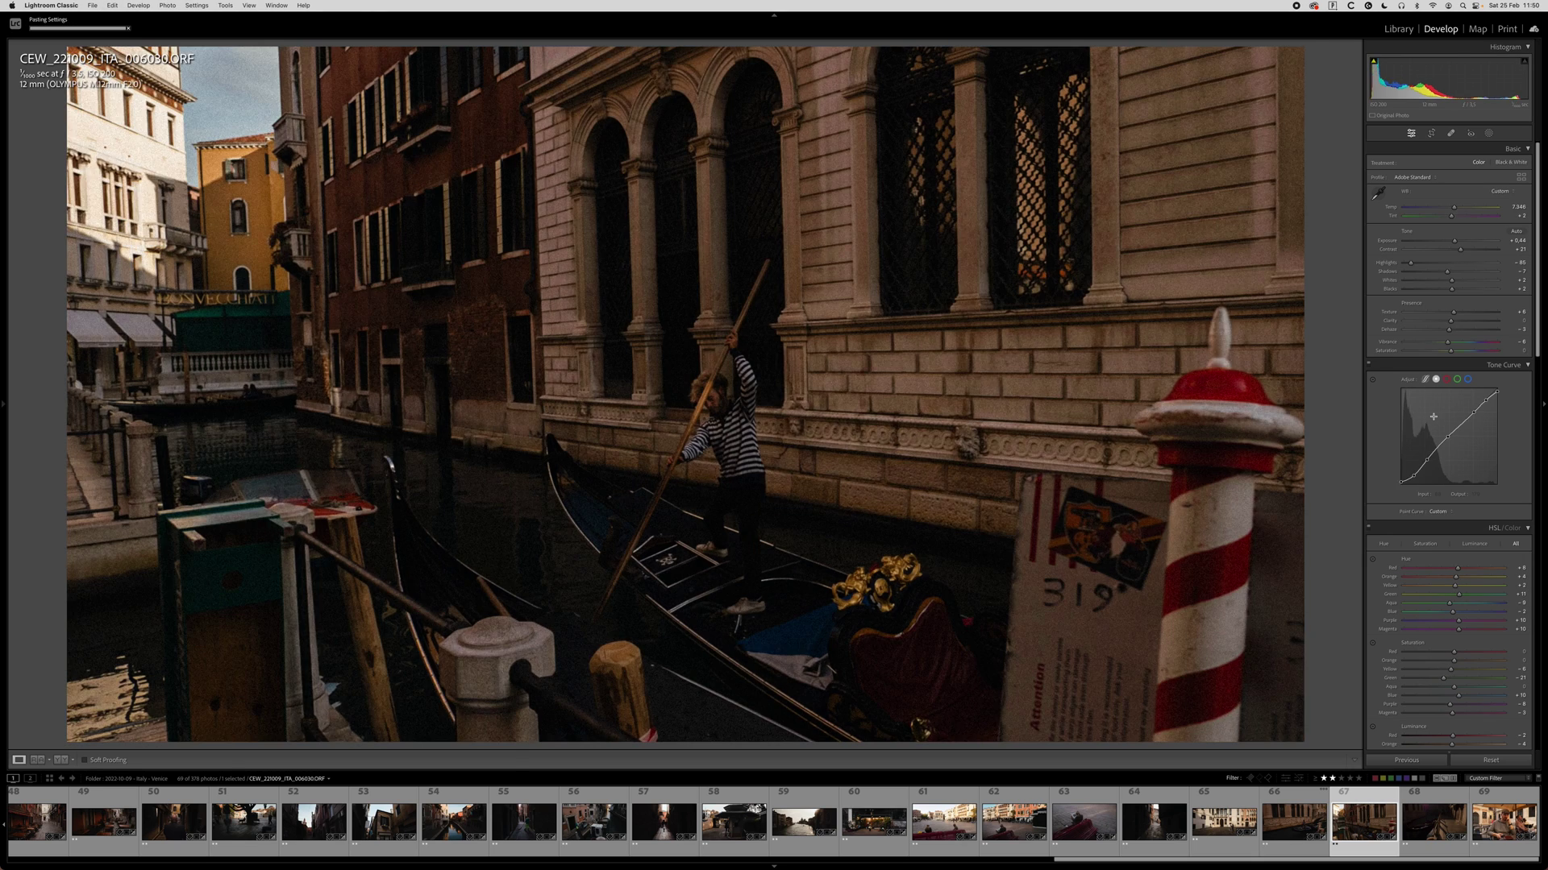
pyautogui.press('r')
pyautogui.moveTo(1213, 386); pyautogui.dragTo(1213, 394)
pyautogui.moveTo(740, 348); pyautogui.dragTo(739, 363)
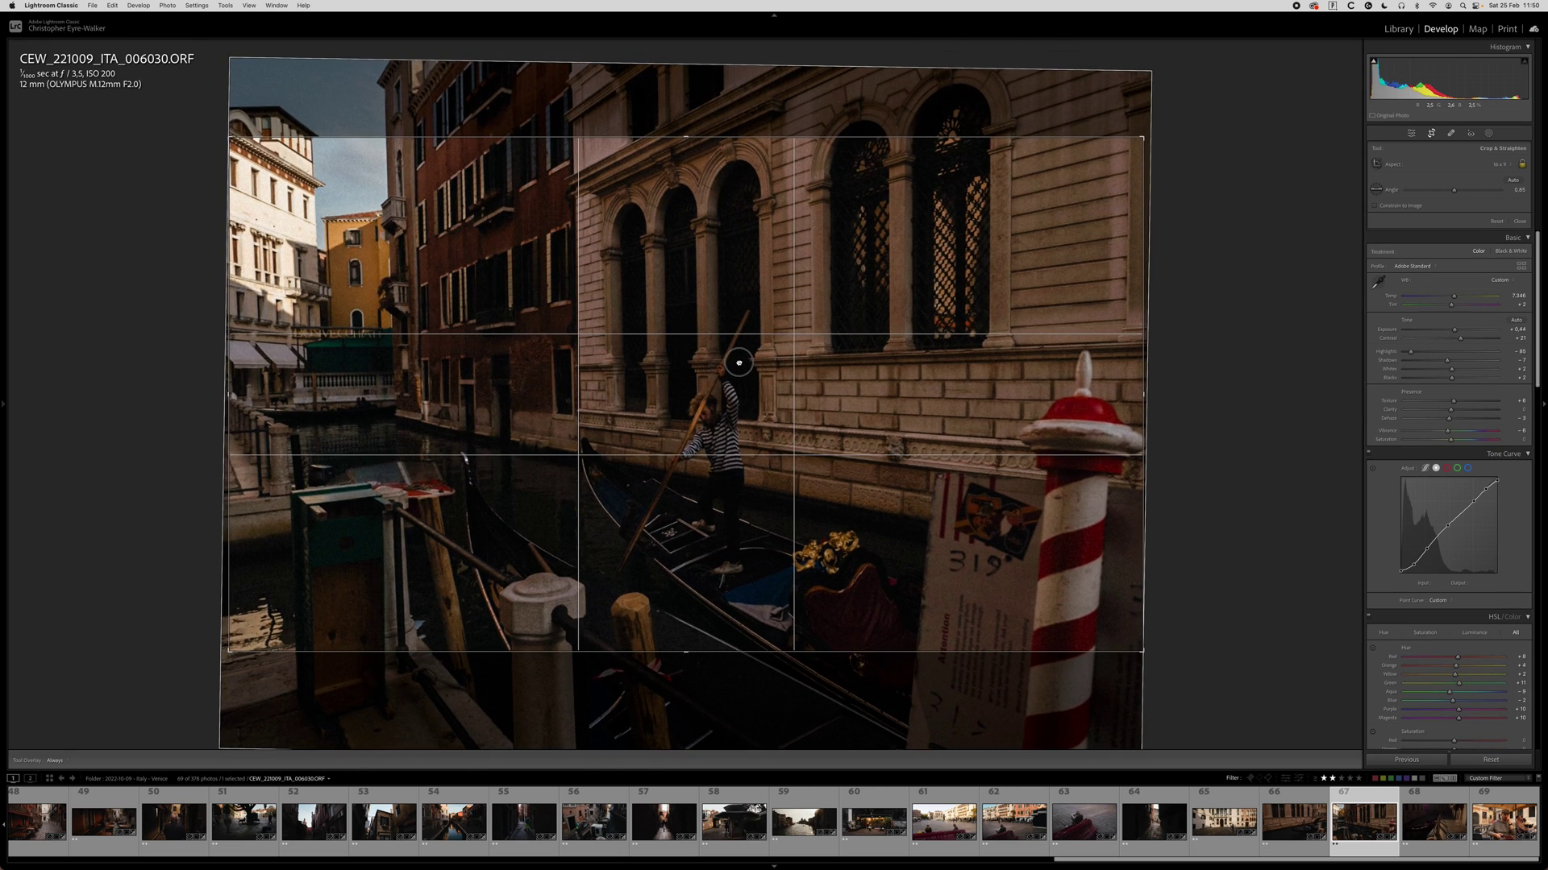
pyautogui.press('Return')
# Add a large radial gradient mask over the gondolier and gondola beside the striped pole, and brighten it slightly.
pyautogui.hotkey('shift', 'm')
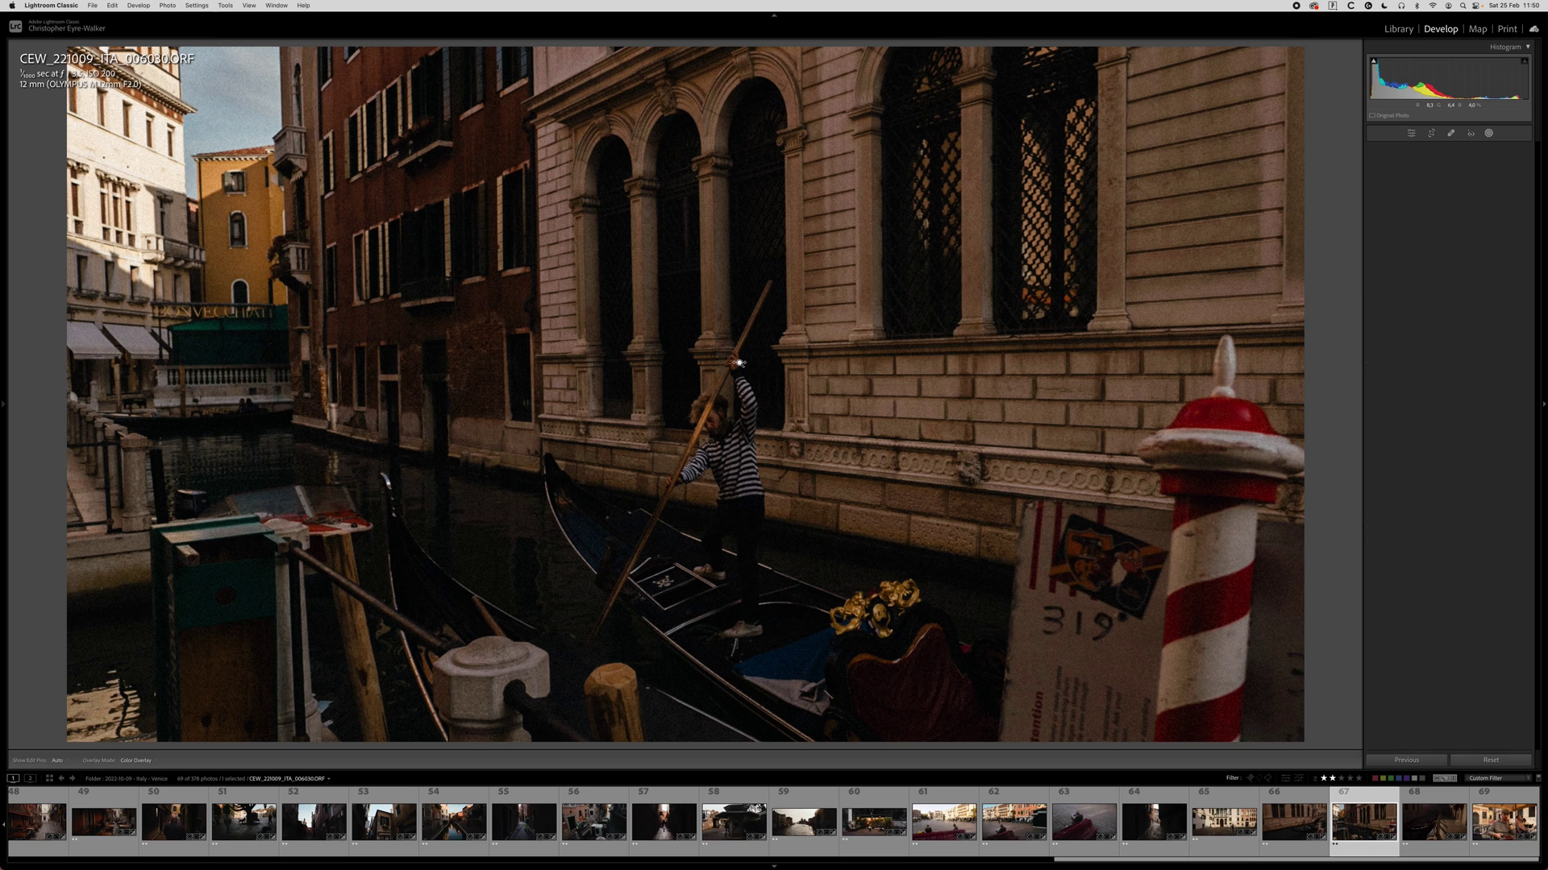
pyautogui.moveTo(692, 569); pyautogui.dragTo(1068, 741)
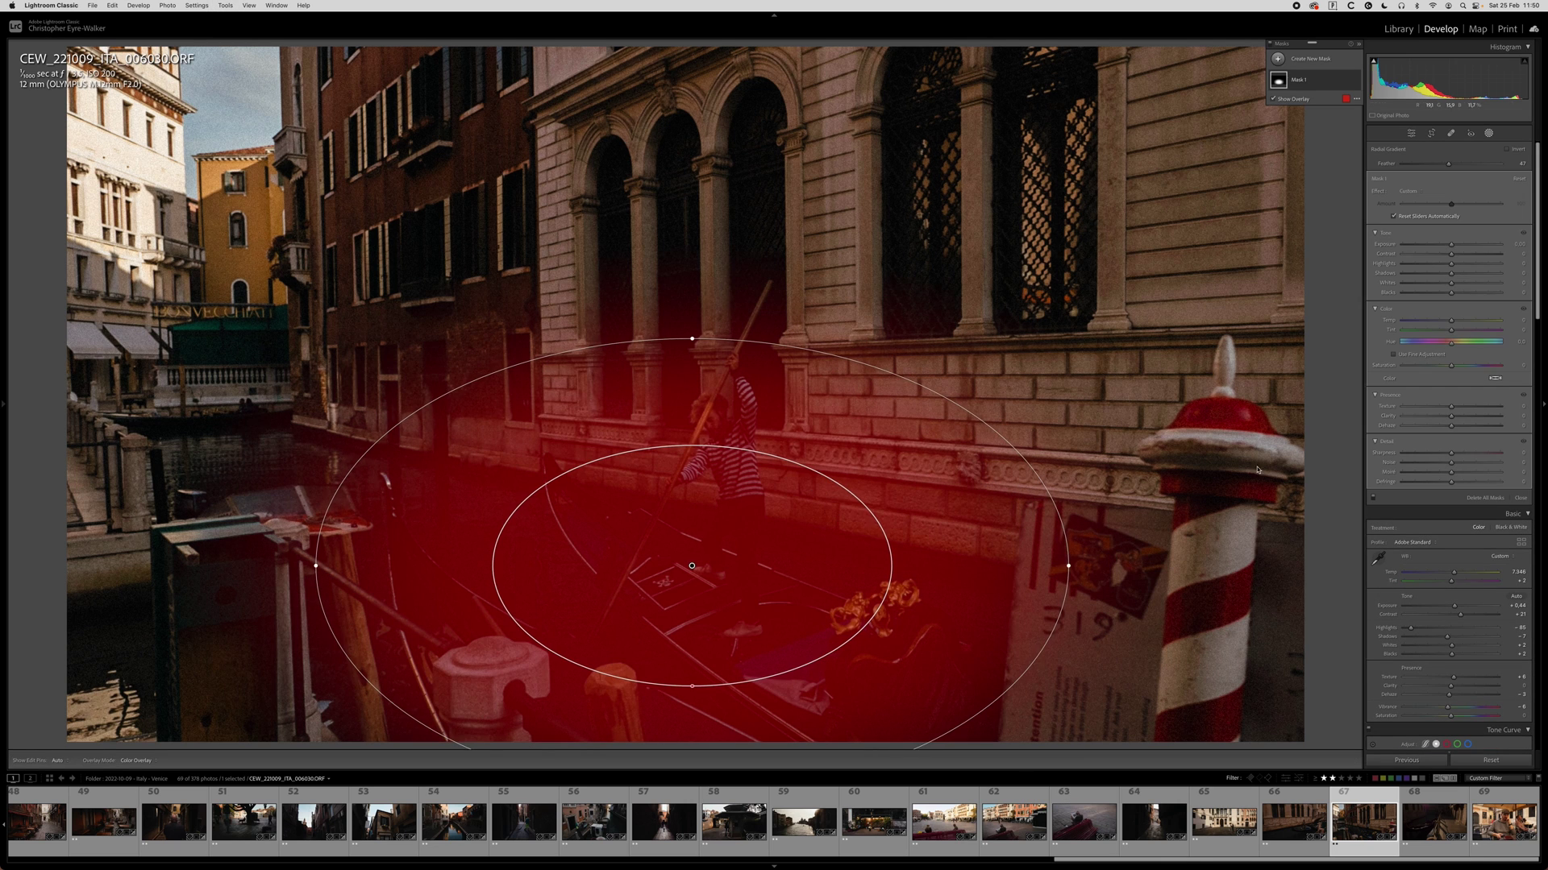
pyautogui.moveTo(1453, 255); pyautogui.dragTo(1456, 247)
pyautogui.press('Return')
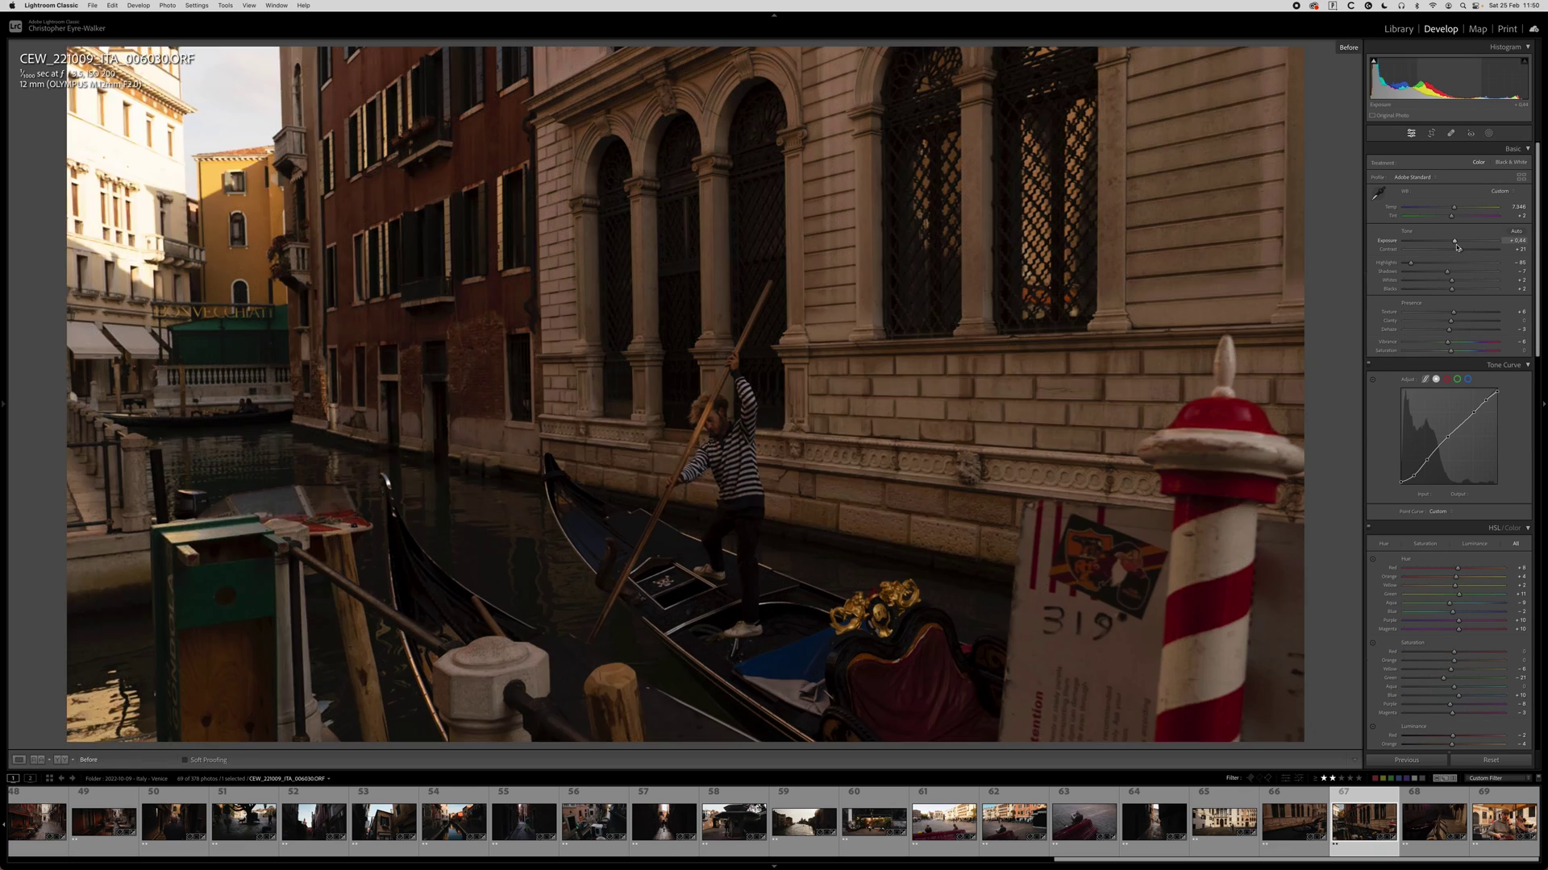
# Copy the striped-pole gondolier photo's develop settings to the dark canalside walkway photo.
pyautogui.press('super+shift+c')
pyautogui.press('Return')
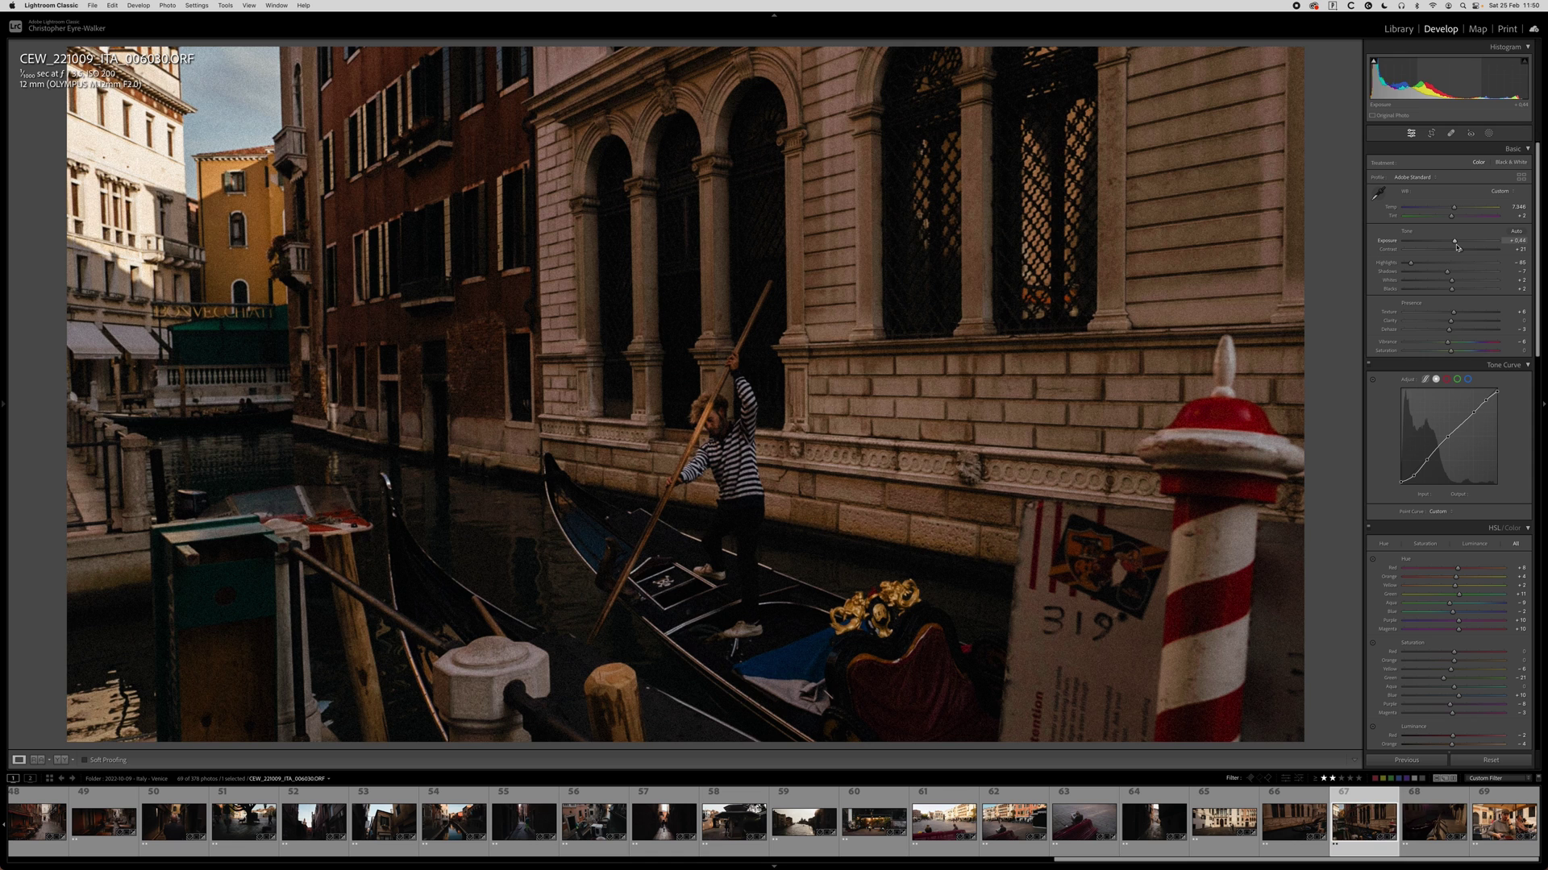
pyautogui.press('Right')
pyautogui.press('super+shift+v')
# Reframe the canalside photo with a slight straightening and a crop covering its lower part, and set the exposure to +0.85.
pyautogui.press('r')
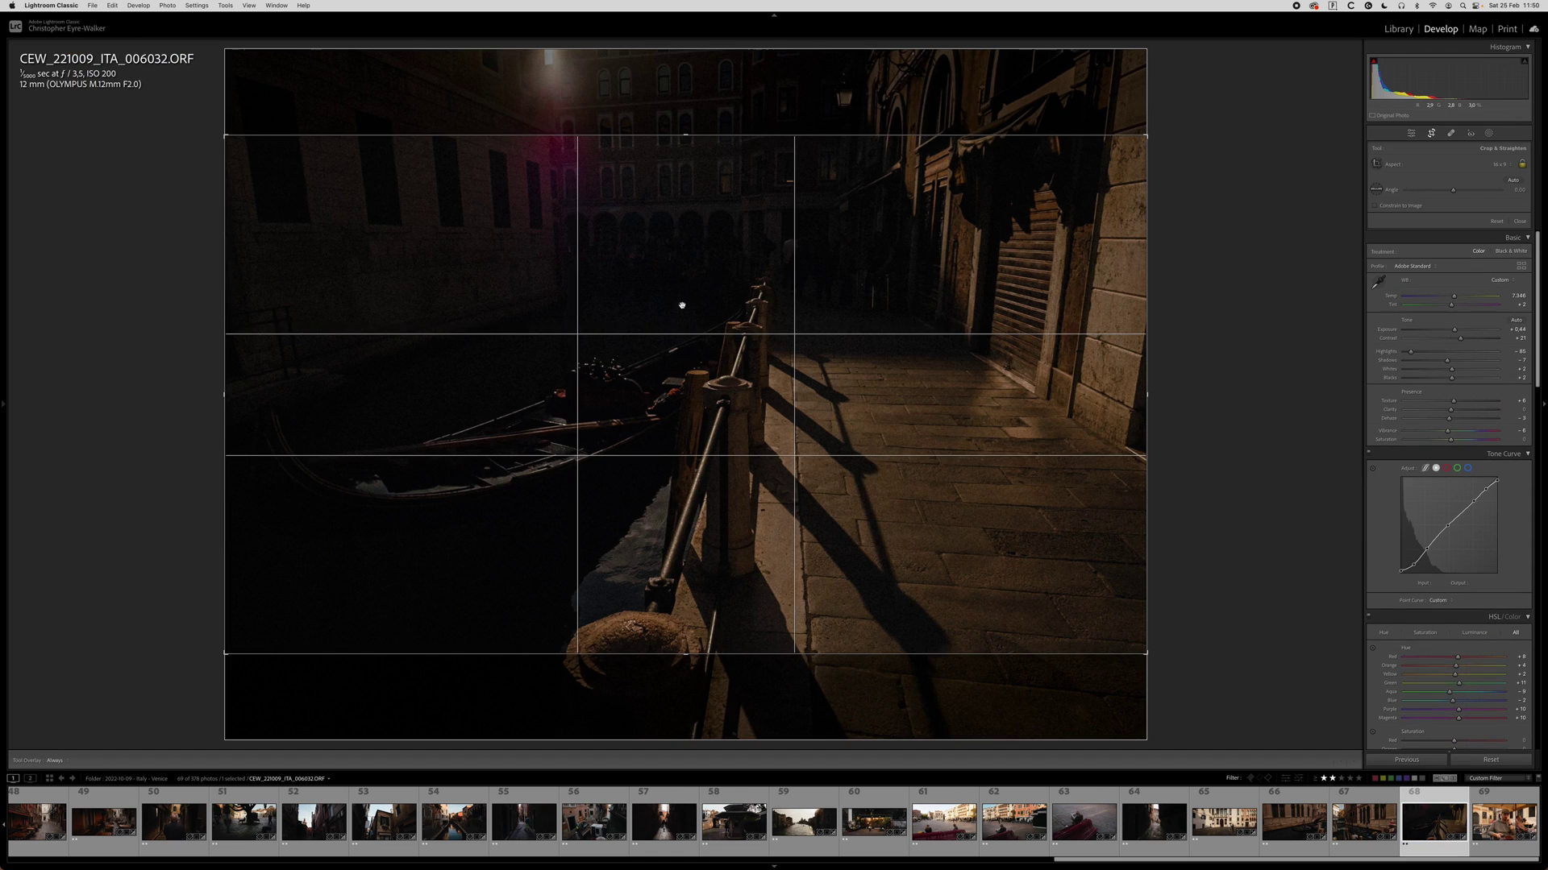
pyautogui.moveTo(698, 266); pyautogui.dragTo(694, 216)
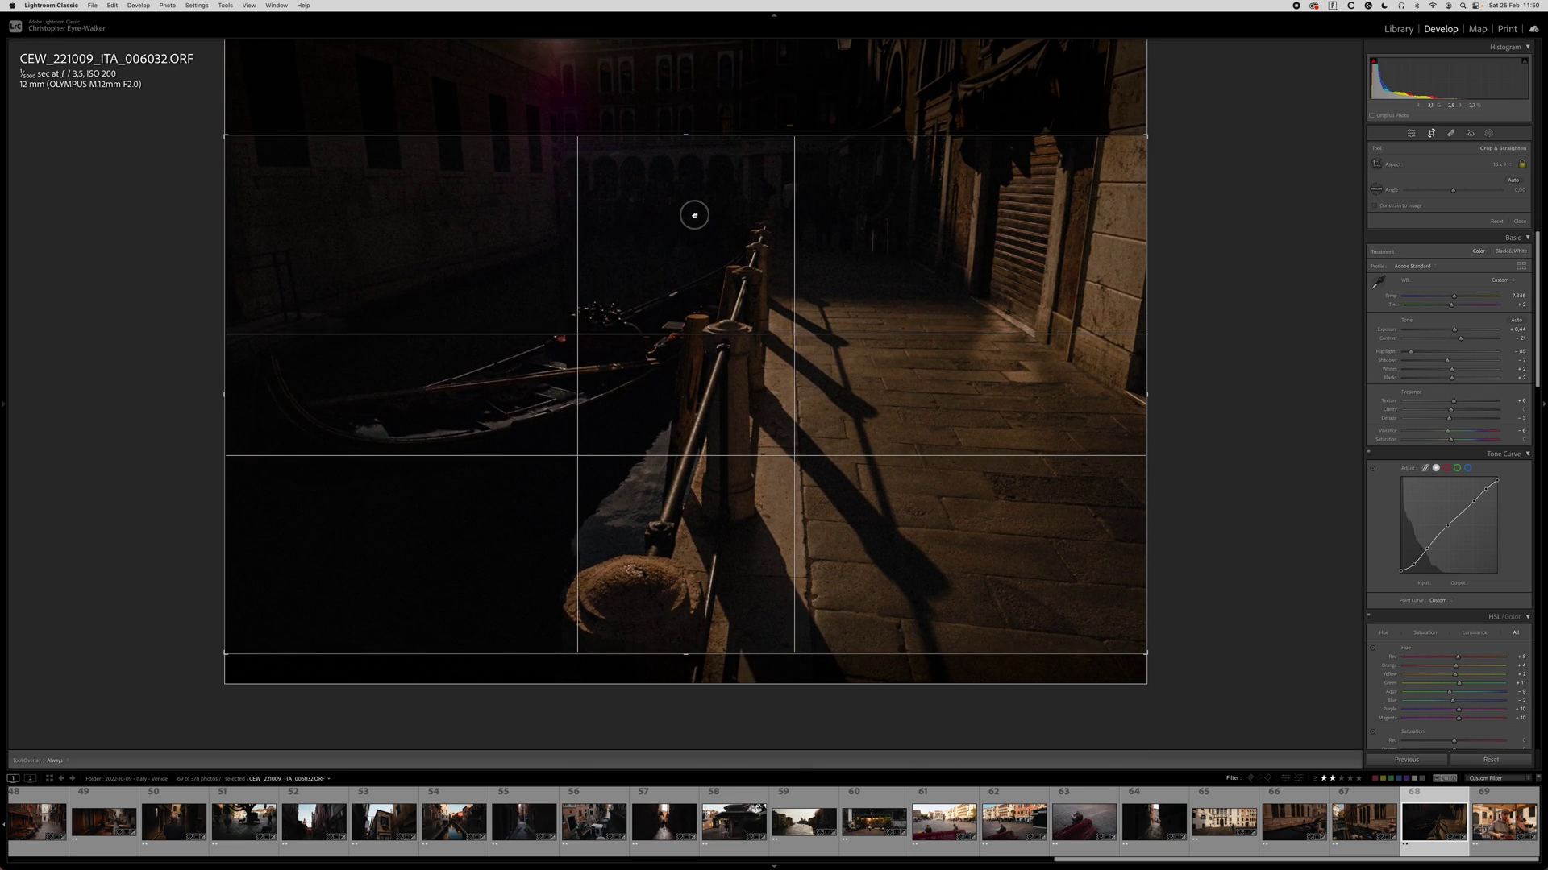
pyautogui.moveTo(685, 100); pyautogui.dragTo(681, 94)
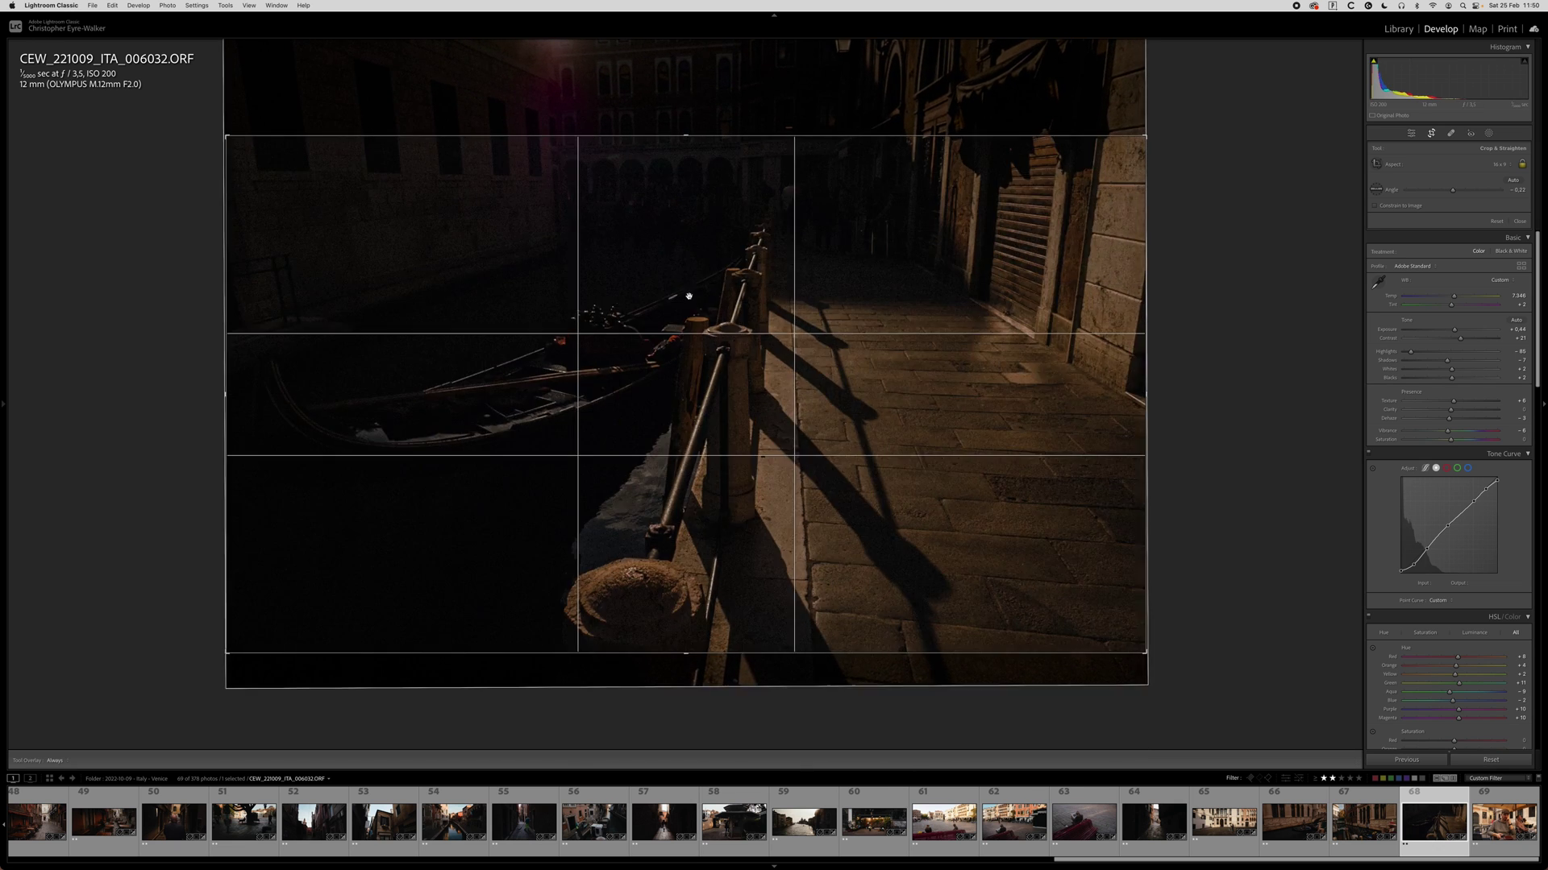
pyautogui.press('Return')
pyautogui.moveTo(1454, 241); pyautogui.dragTo(1459, 242)
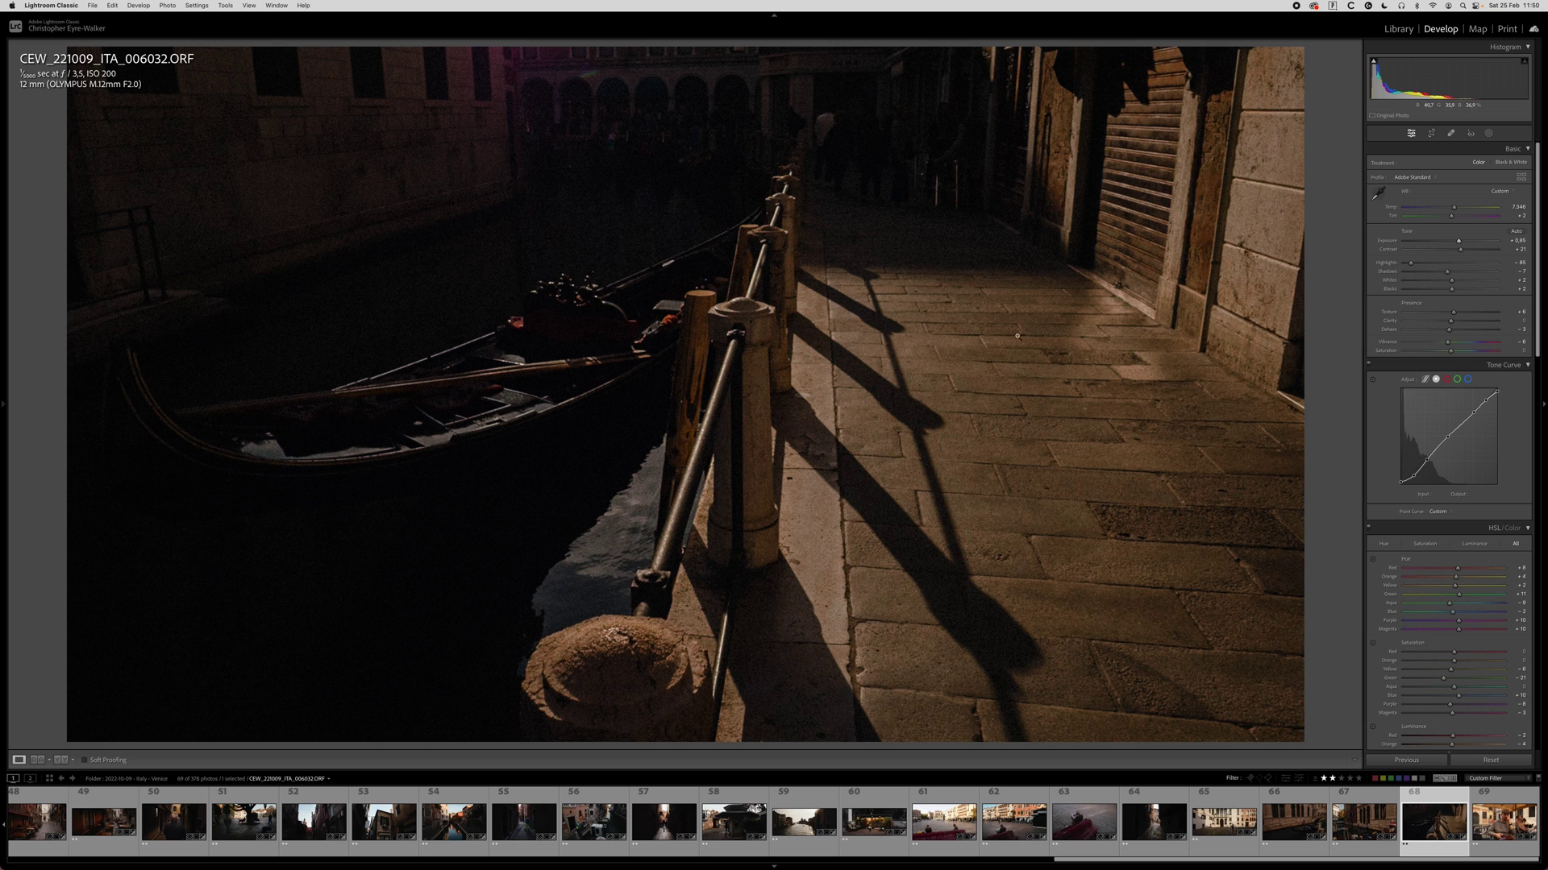
# Try an exposure of +3.65 to inspect the shadow detail around the gondola up close, and undo it.
pyautogui.click(579, 87)
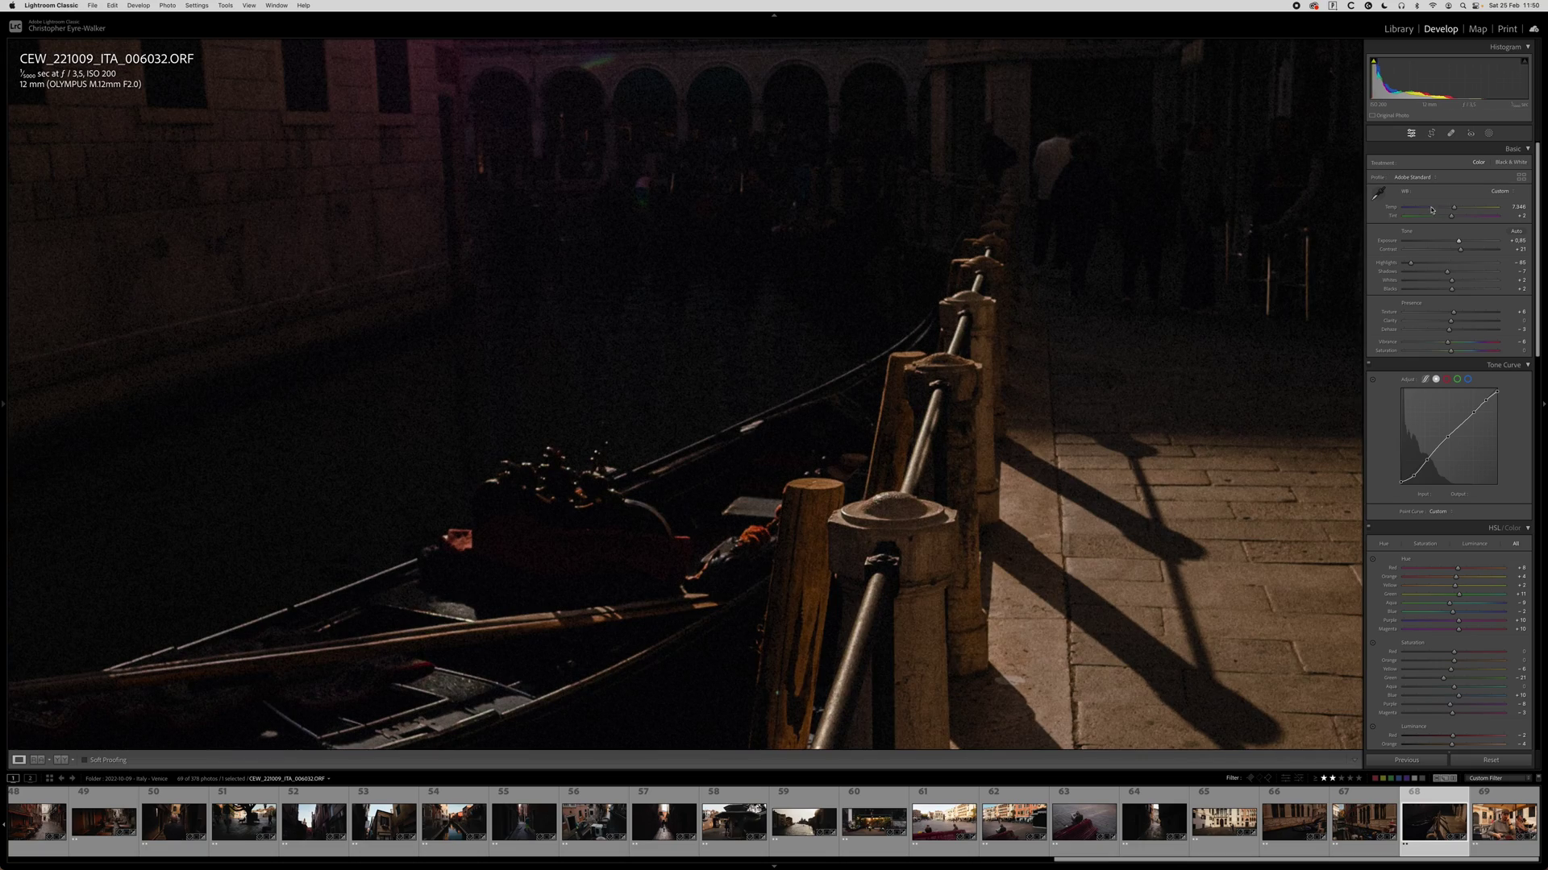
pyautogui.moveTo(1458, 240); pyautogui.dragTo(1486, 240)
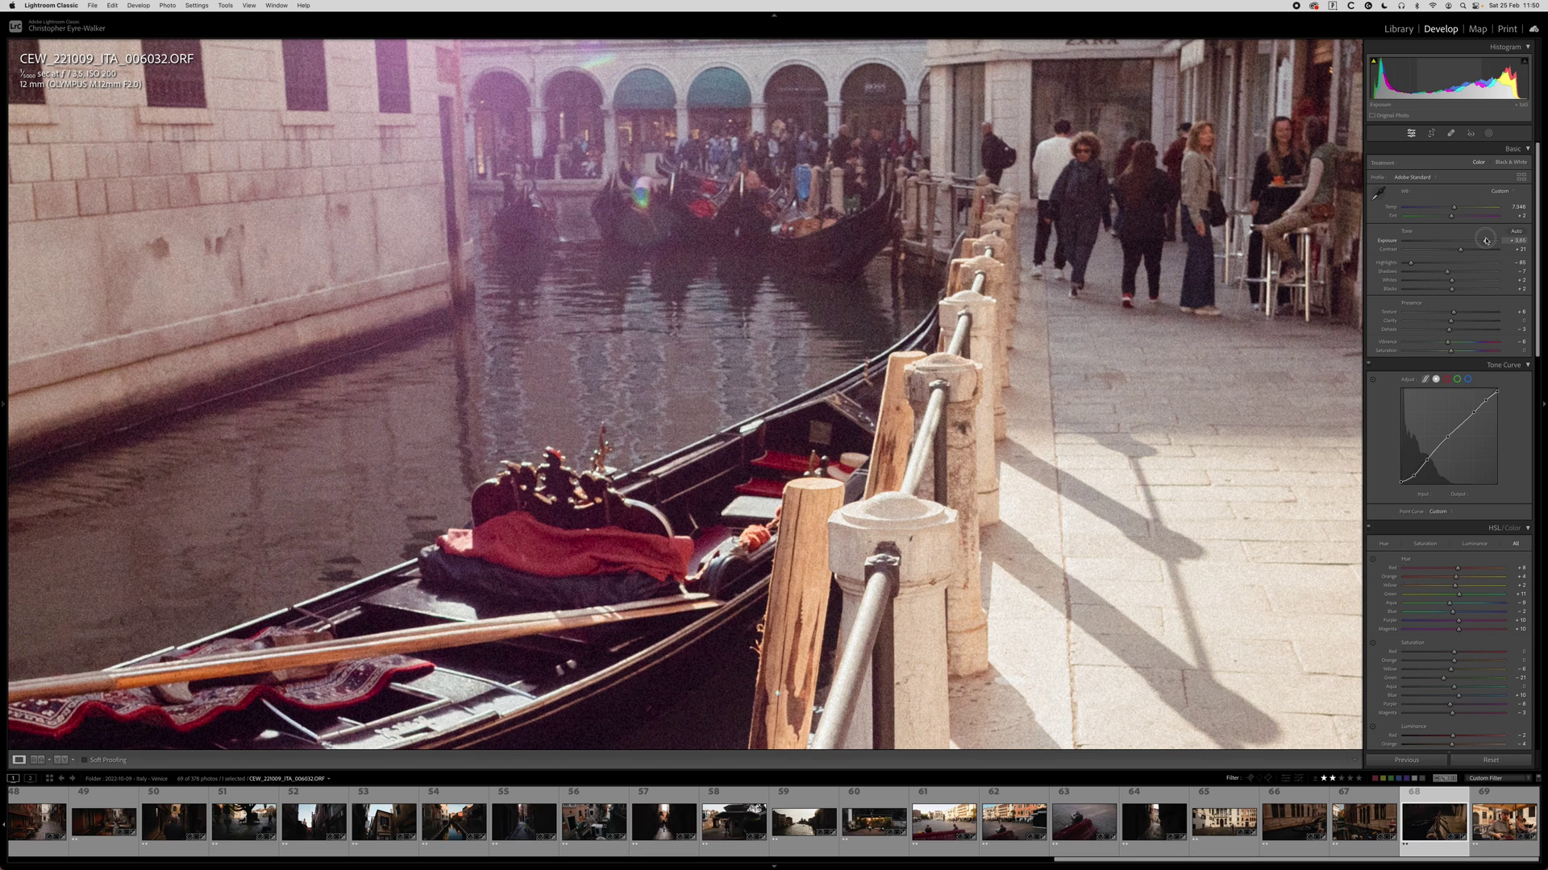
pyautogui.press('super+z')
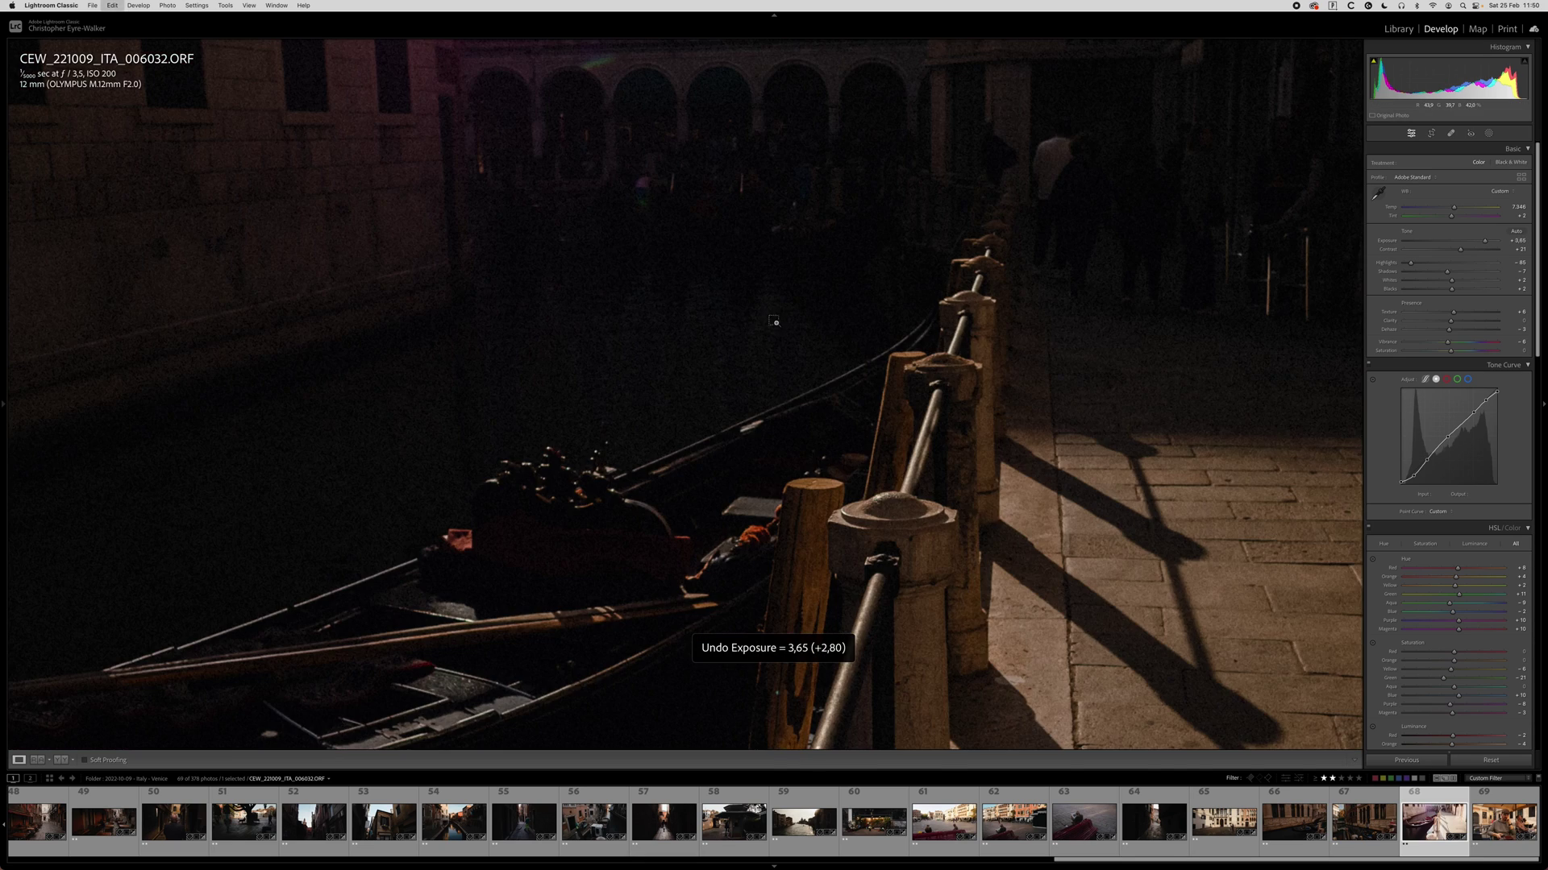
pyautogui.click(771, 333)
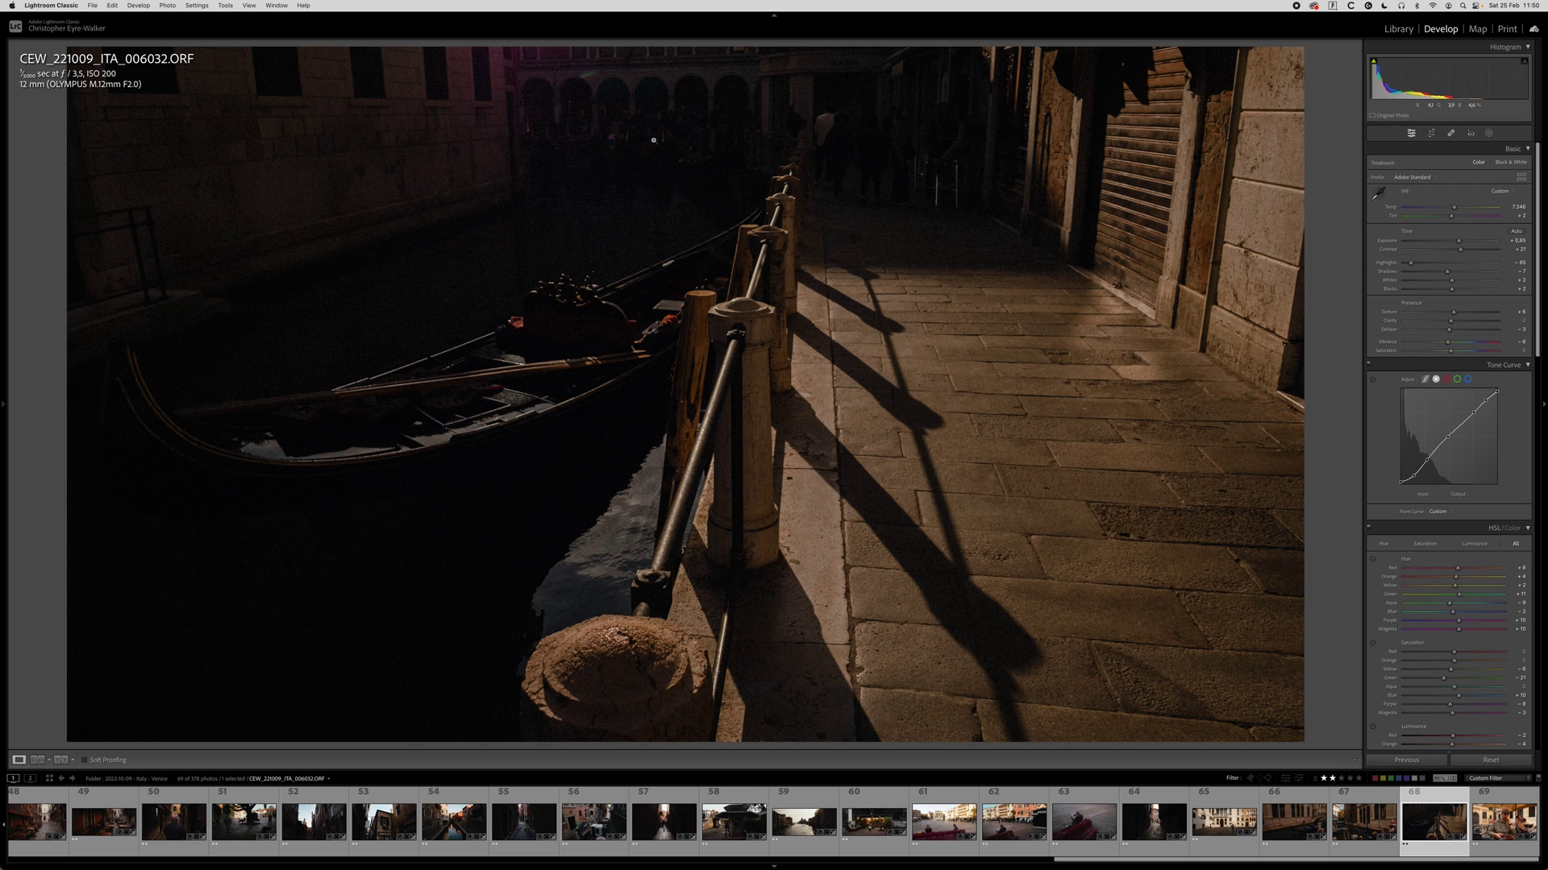
pyautogui.press('super+shift+n')
pyautogui.press('Return')
pyautogui.press('Right')
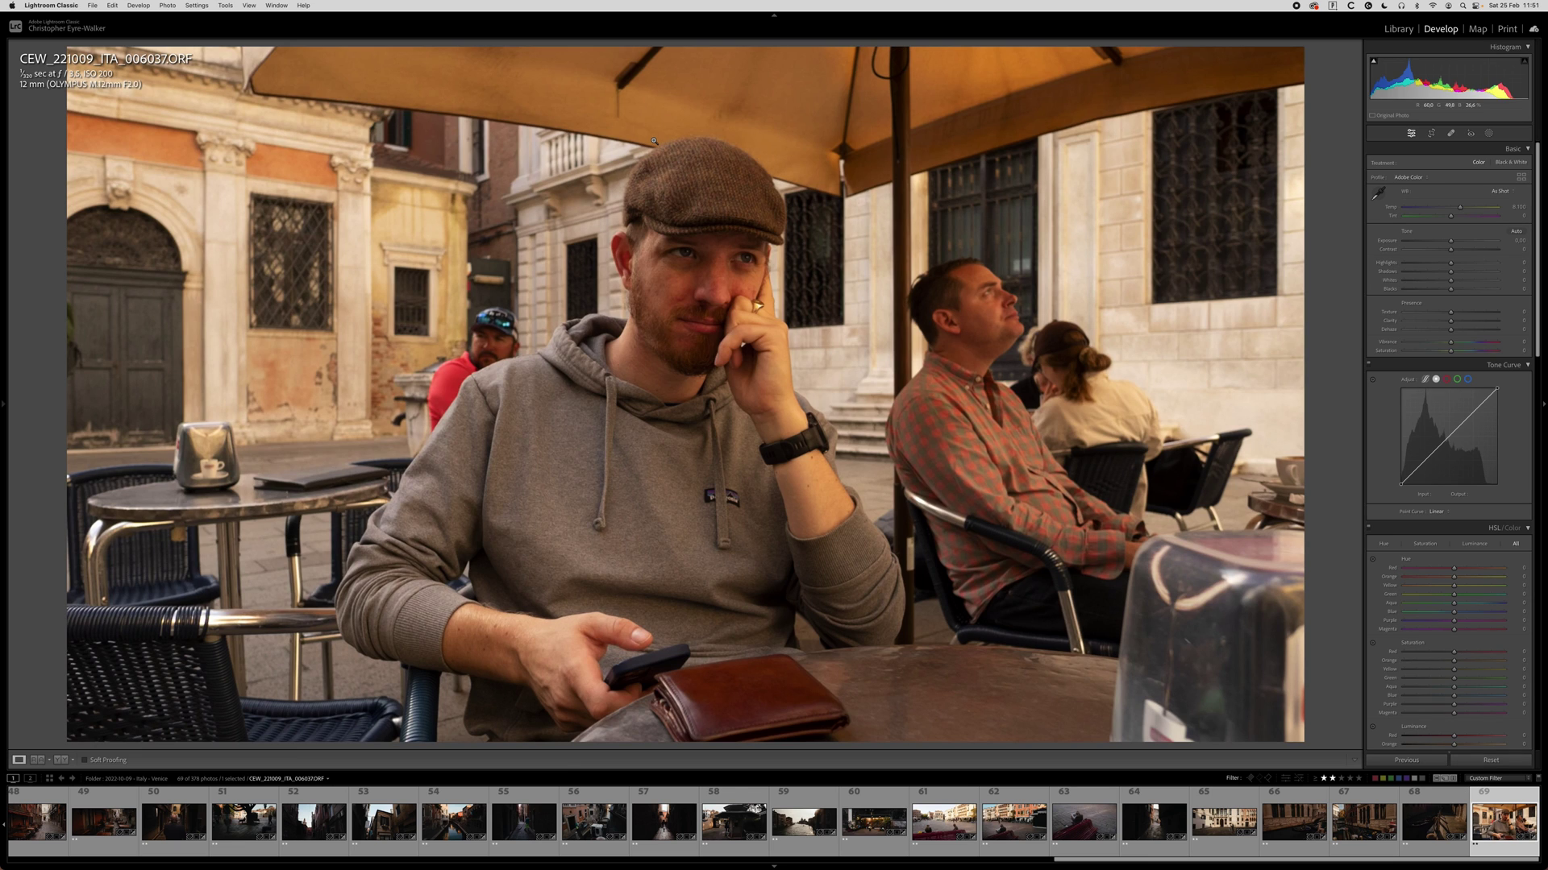
pyautogui.press('Left')
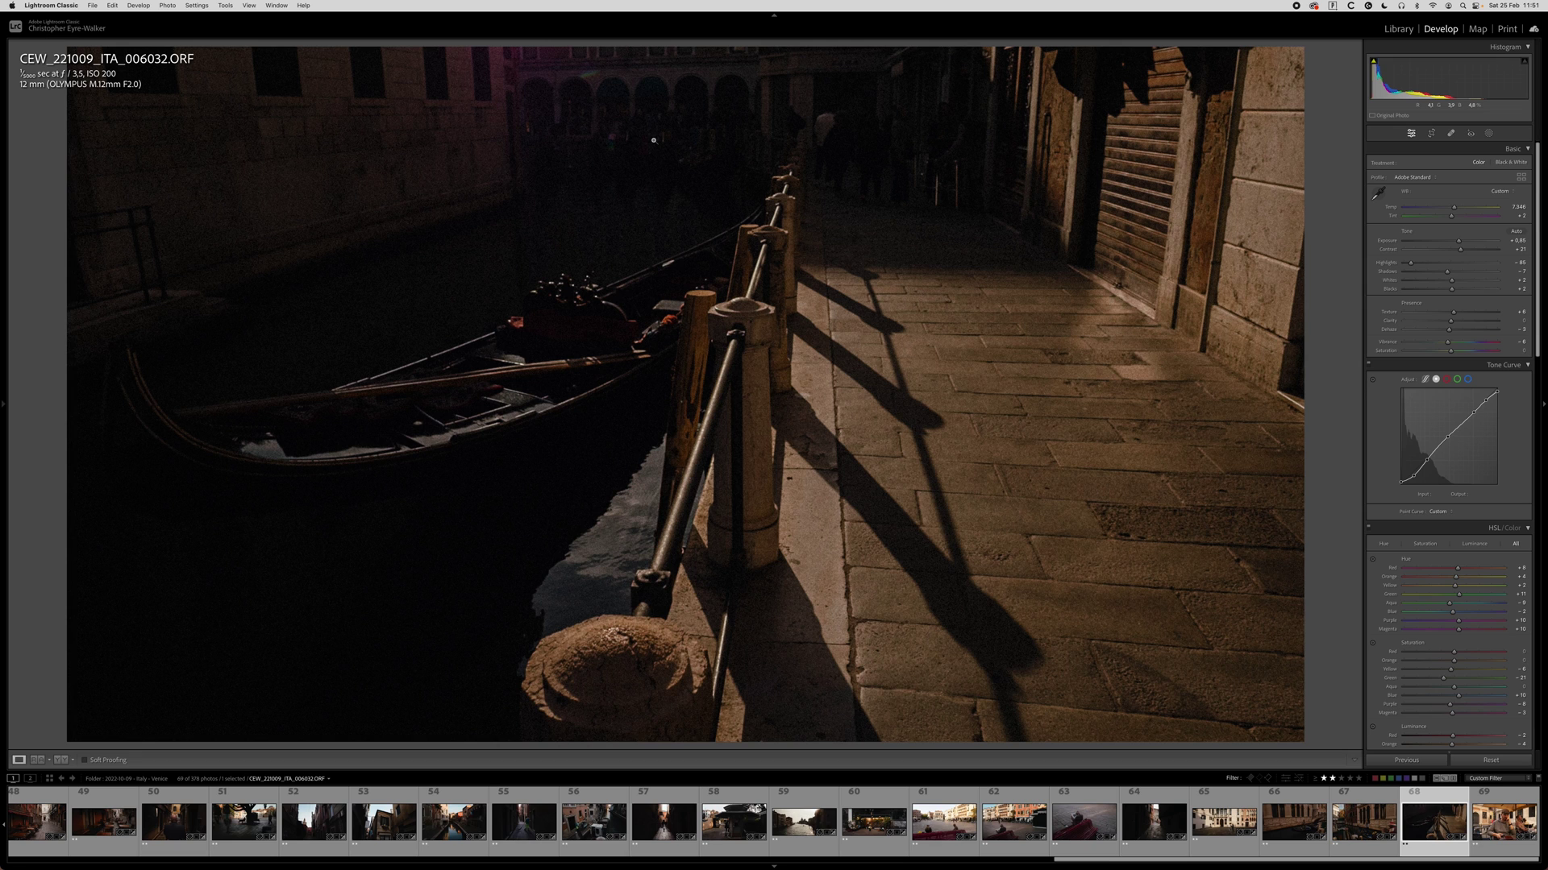